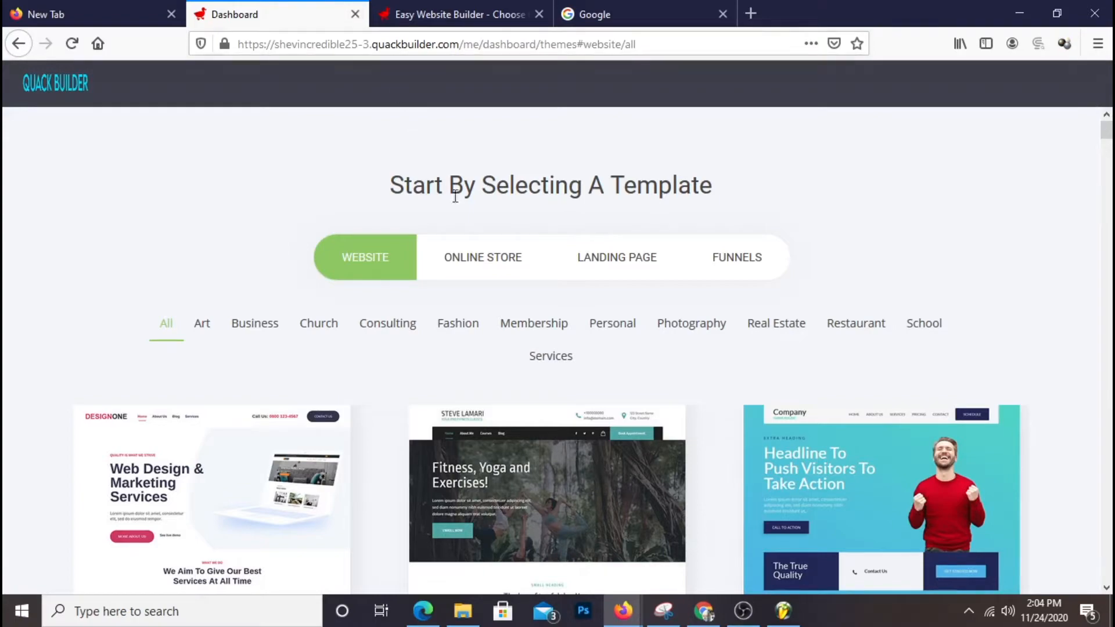
- Browse the Online Store, Landing Page and Funnels template categories and return to the Website templates
scroll(859, 199, "down", 10)
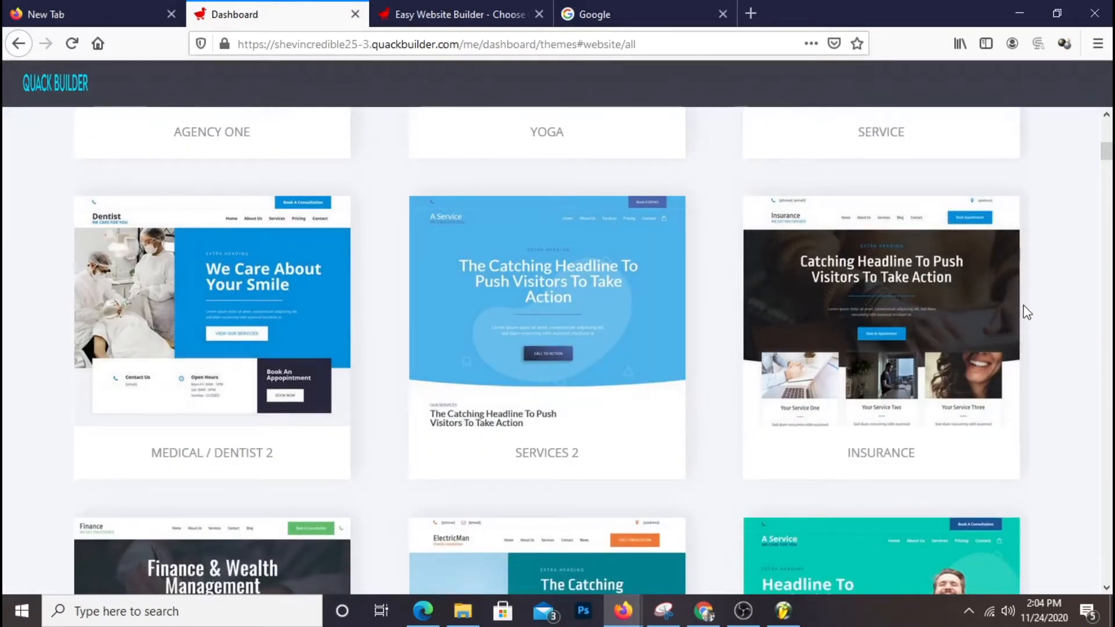
scroll(1025, 284, "up", 9)
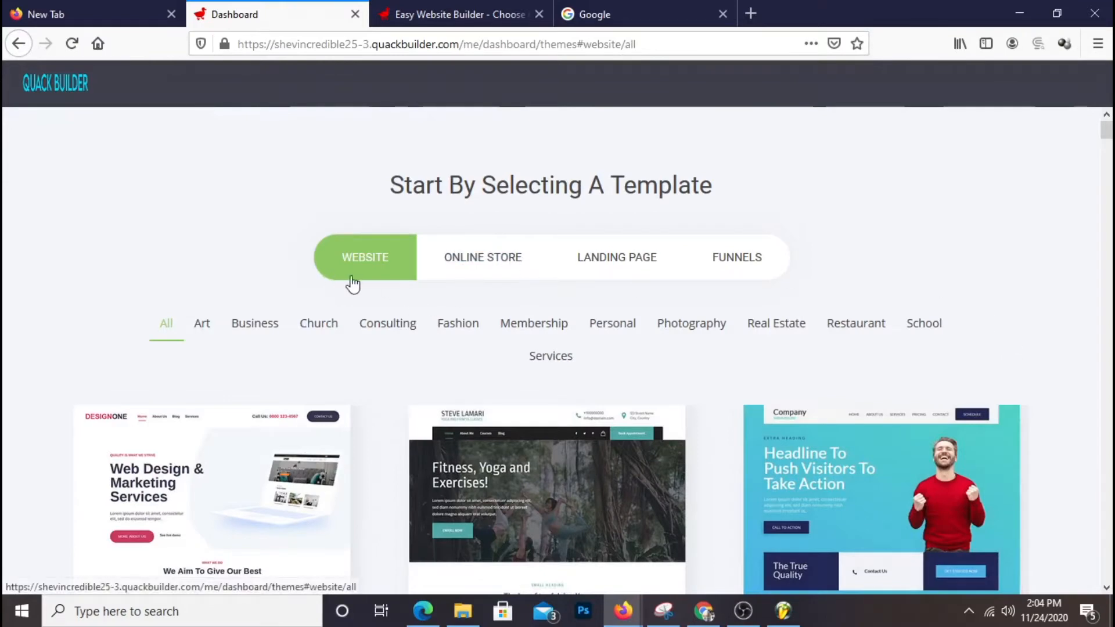
left_click(507, 270)
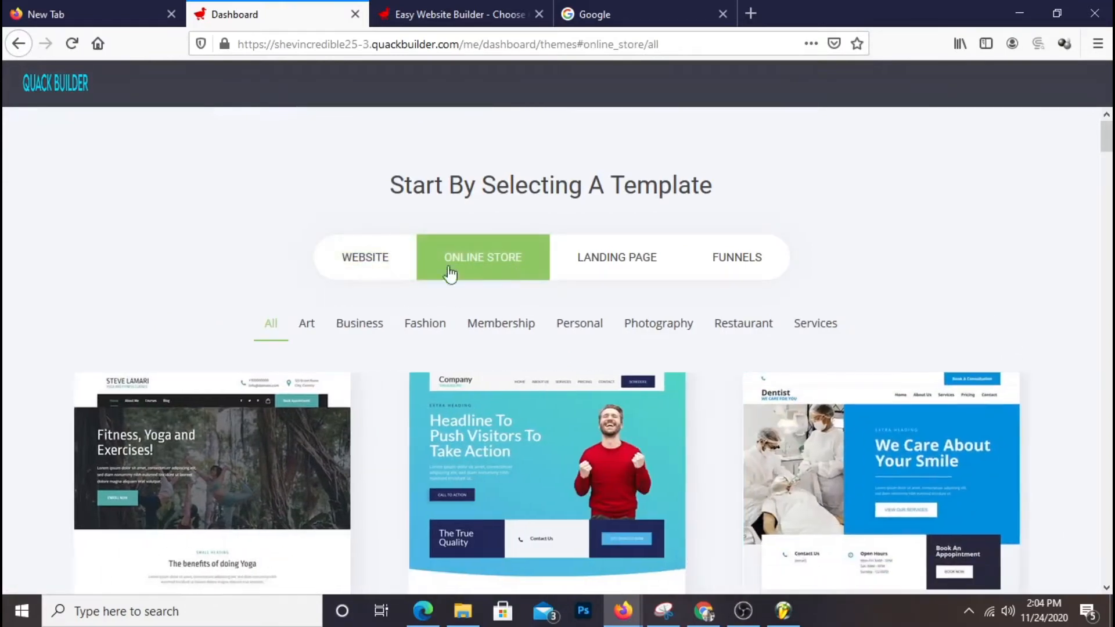
left_click(624, 272)
left_click(753, 273)
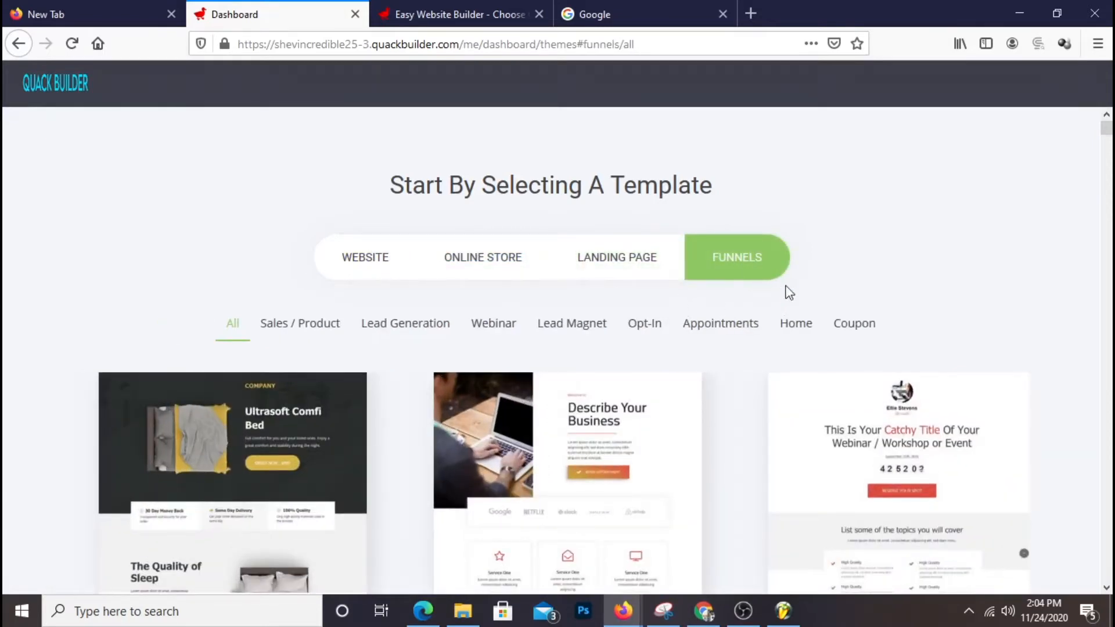
left_click(383, 268)
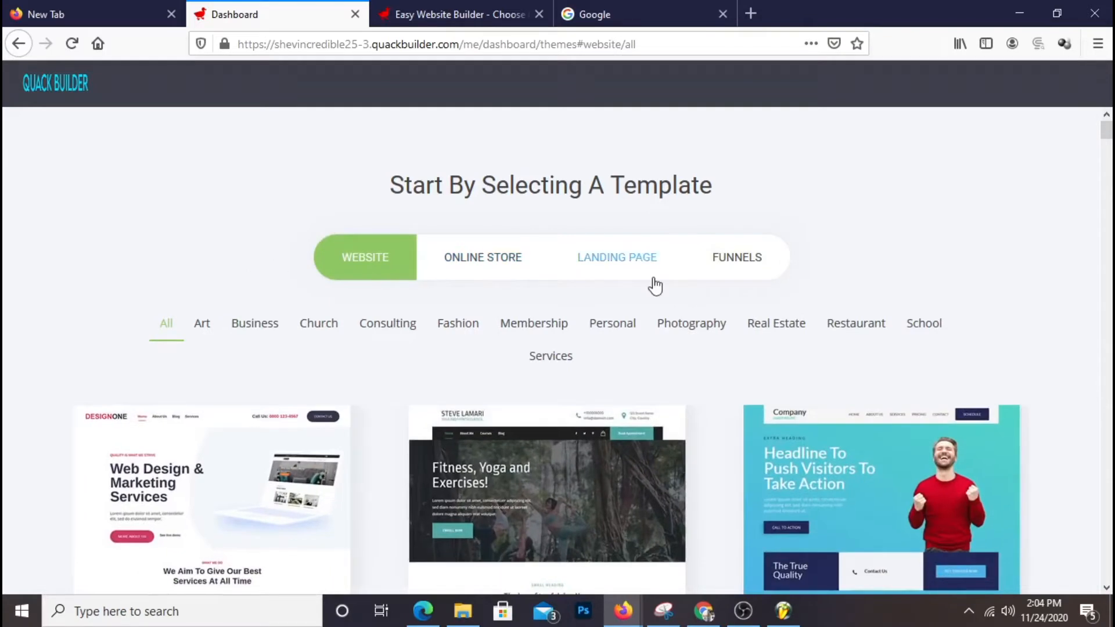
- Preview the Insurance website template, look through its page sections and close the preview
scroll(1014, 180, "down", 1)
scroll(1014, 180, "down", 3)
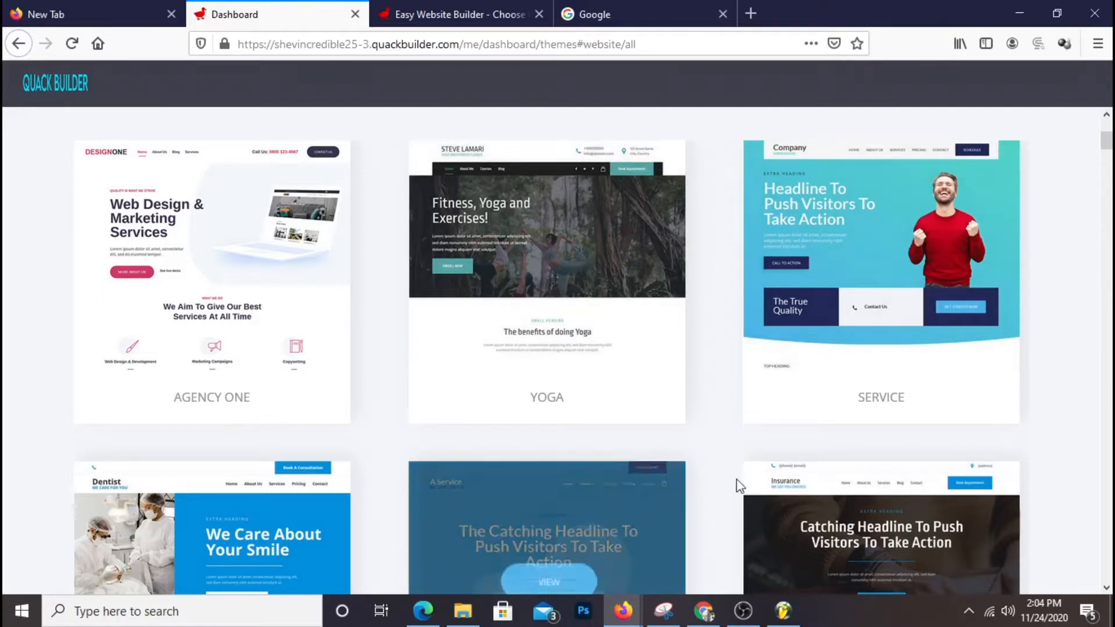
mouse_move(743, 489)
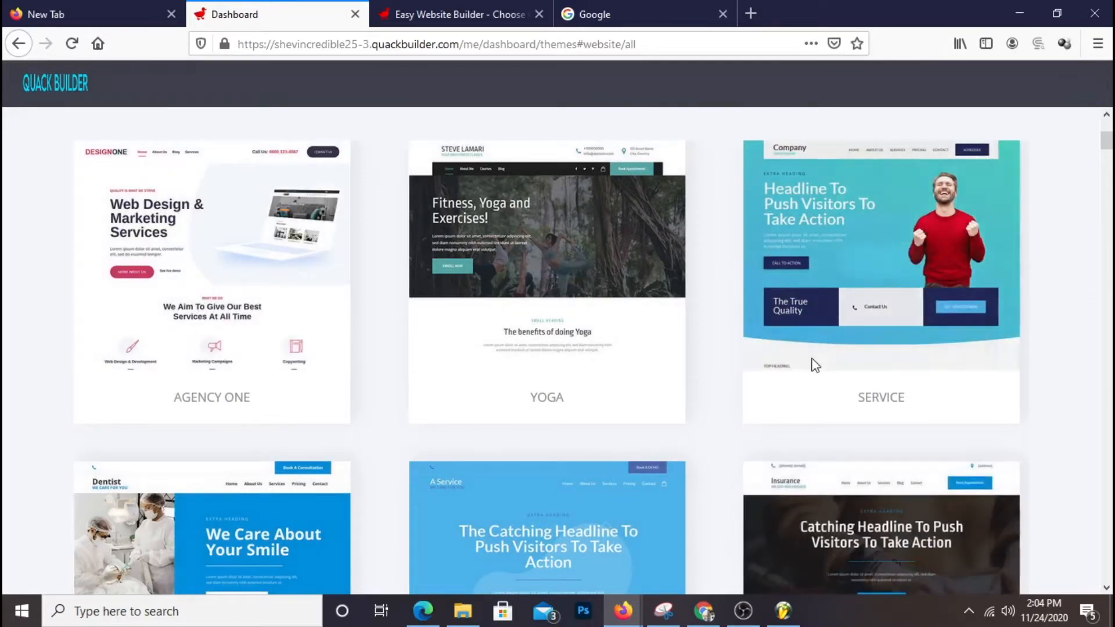
mouse_move(866, 325)
scroll(644, 364, "down", 5)
mouse_move(643, 364)
mouse_move(804, 473)
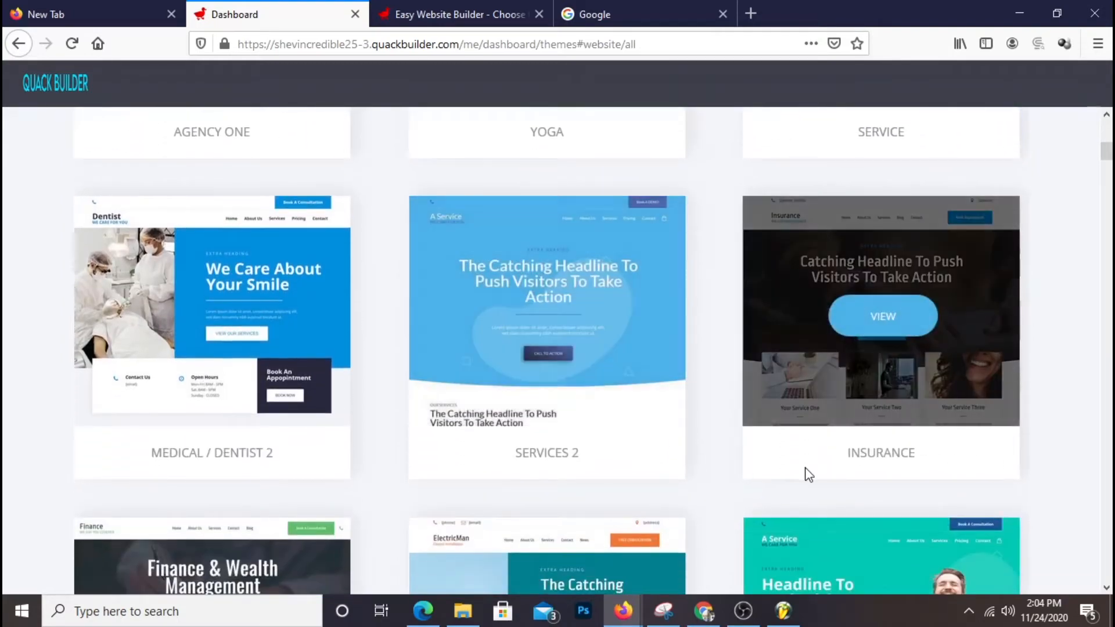
left_click(848, 320)
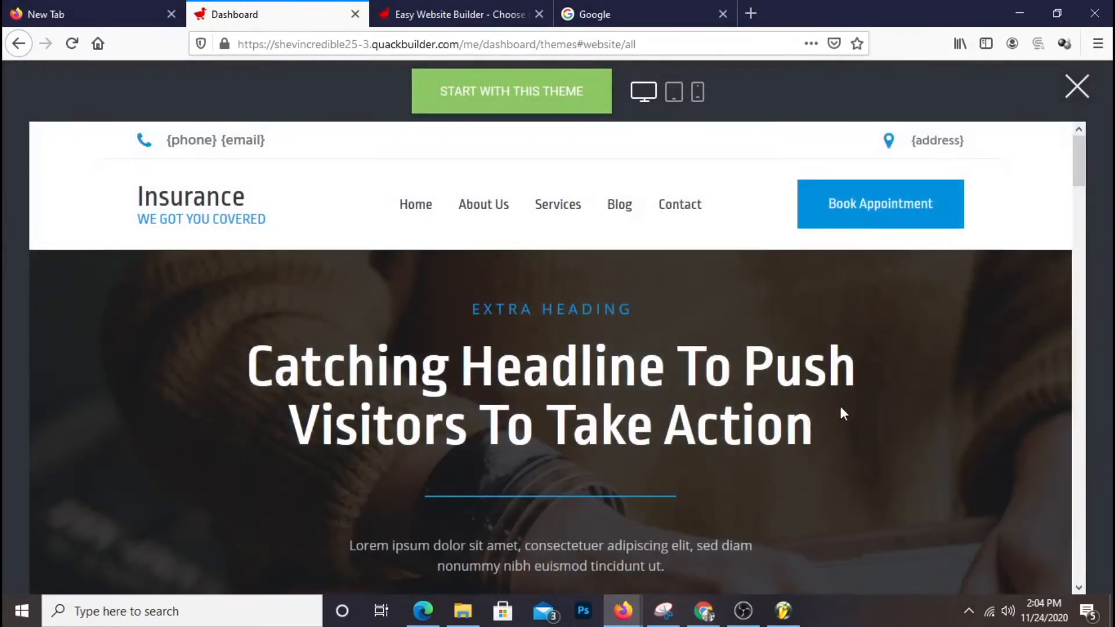
scroll(837, 407, "down", 10)
scroll(873, 444, "down", 20)
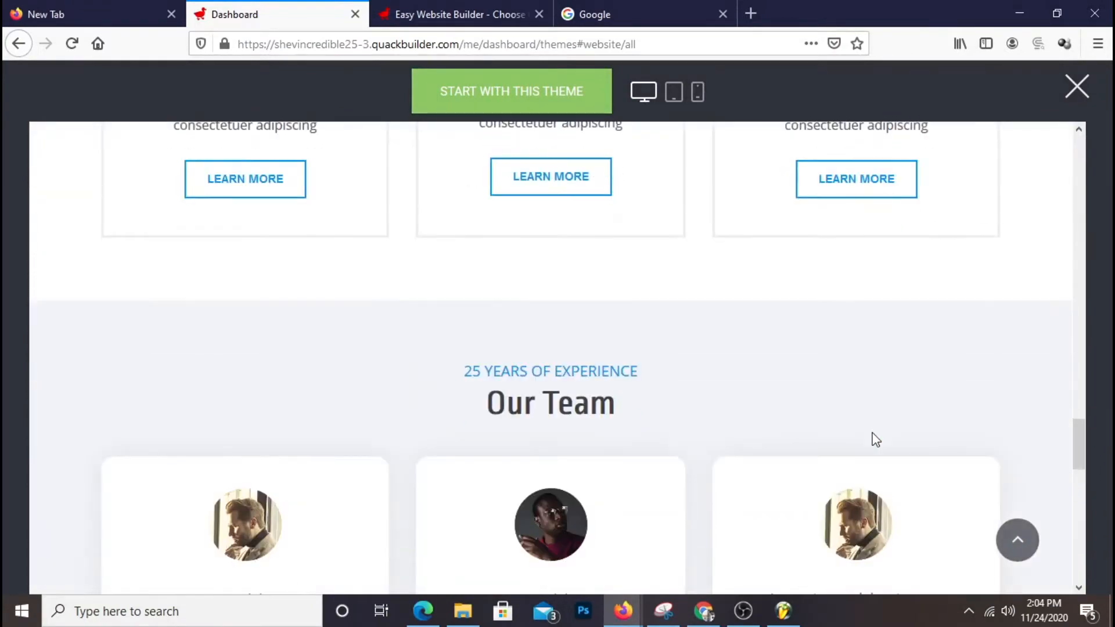
scroll(875, 439, "up", 10)
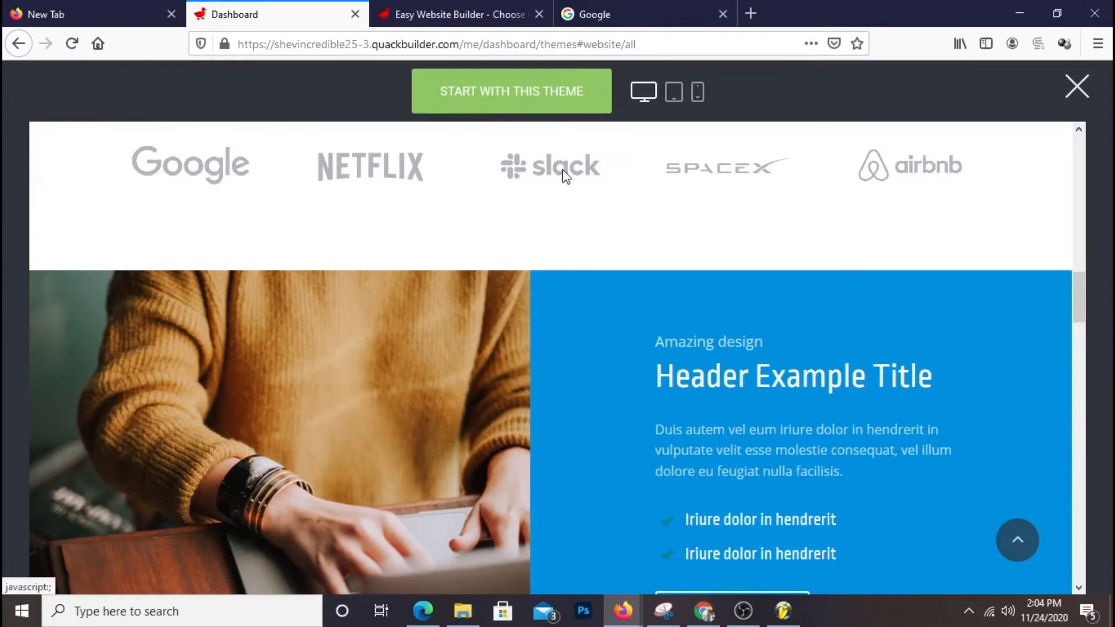
scroll(557, 175, "up", 10)
scroll(146, 285, "down", 3)
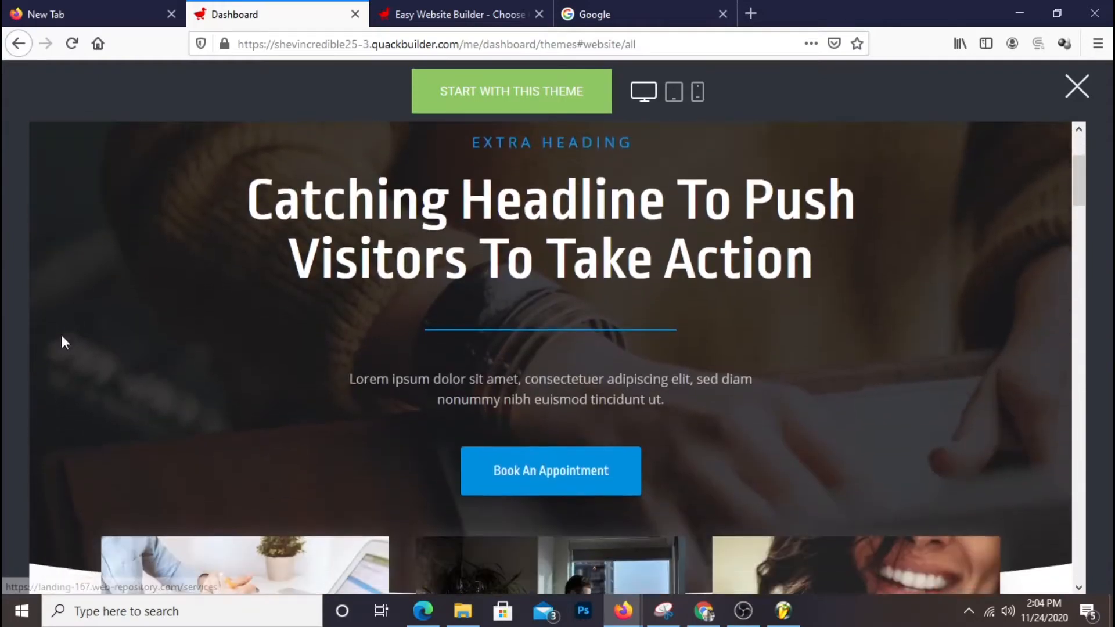
left_click(1078, 87)
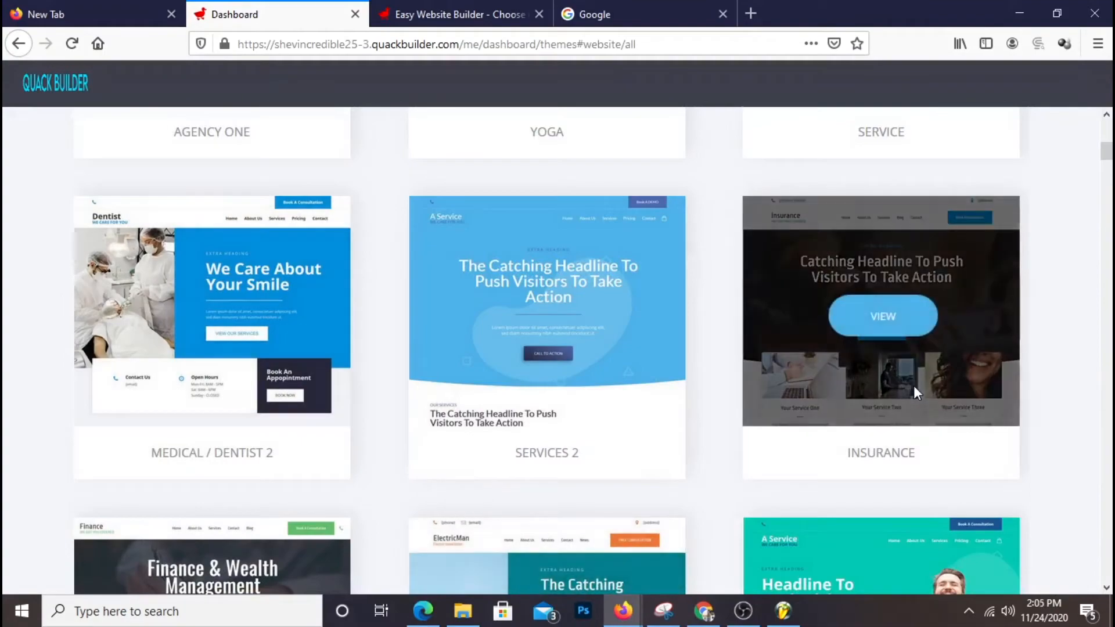
- Find the Blank template among the website templates and start a new site with it
scroll(899, 294, "down", 15)
scroll(898, 291, "down", 20)
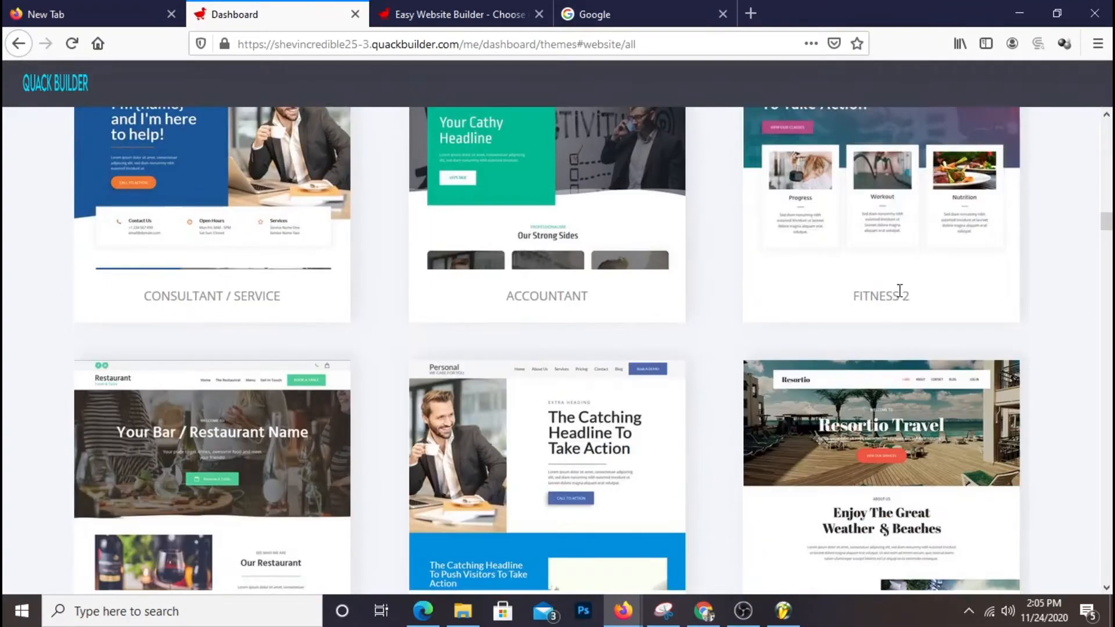
scroll(898, 291, "down", 20)
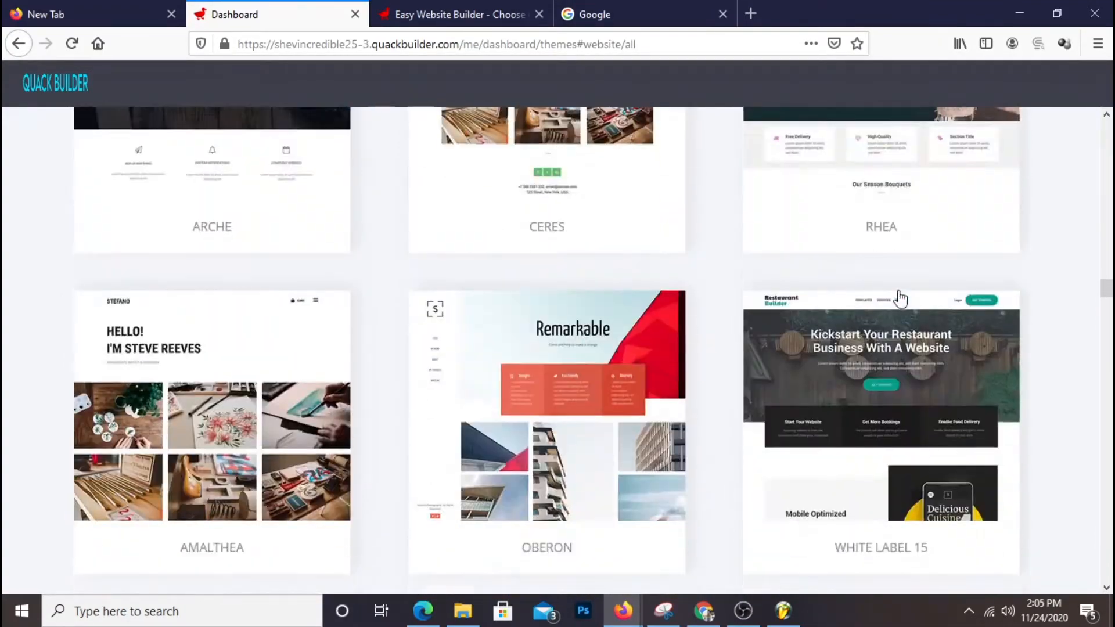
scroll(898, 292, "down", 20)
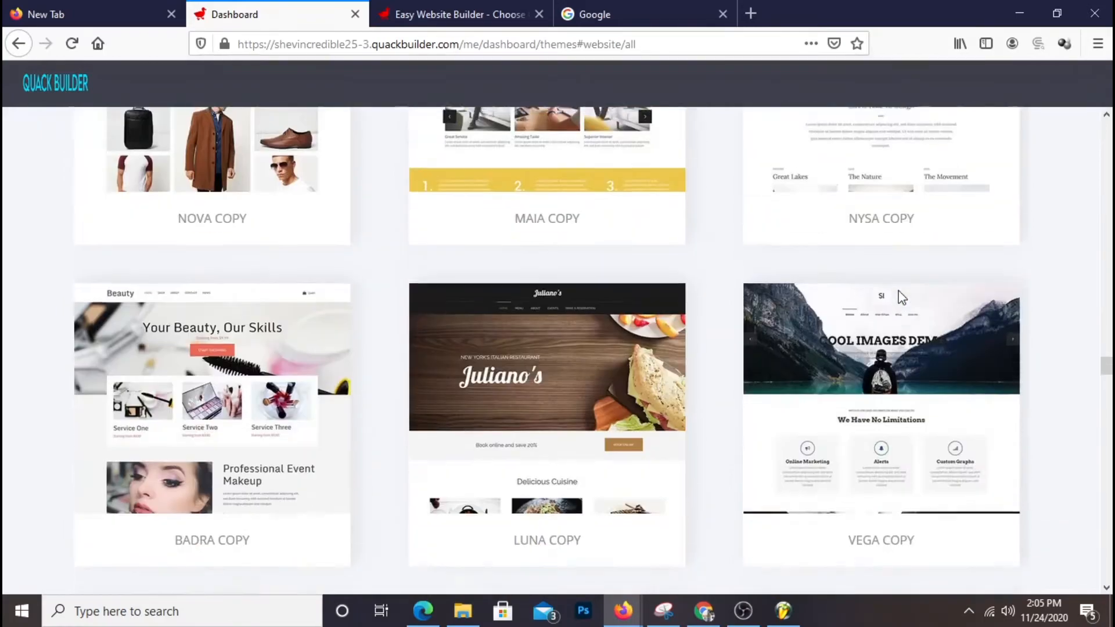
scroll(901, 297, "down", 20)
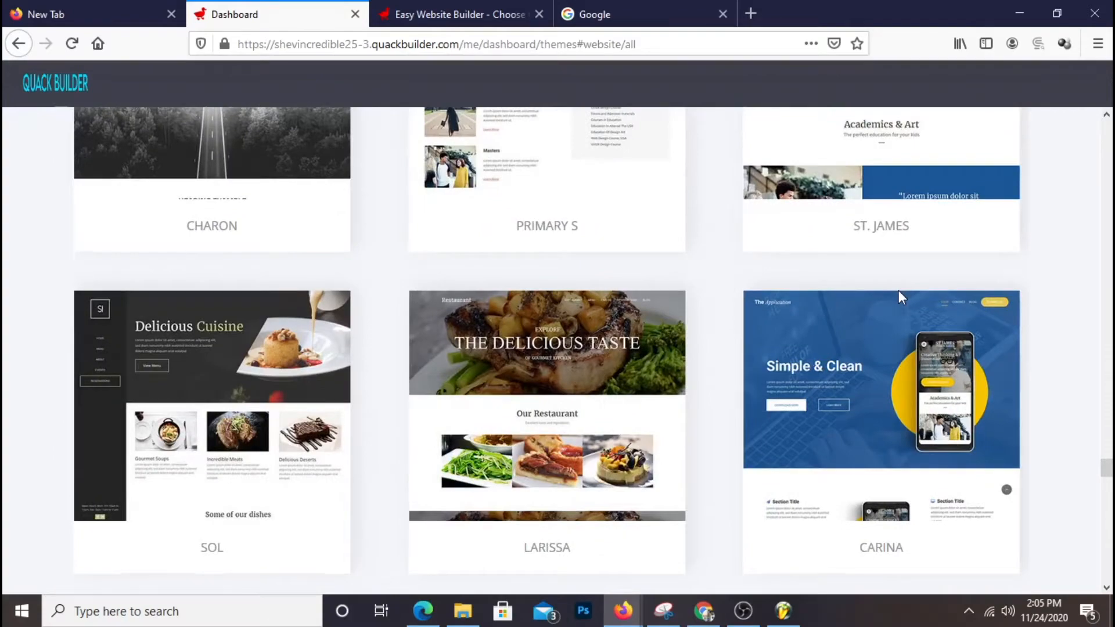
scroll(901, 299, "down", 15)
scroll(900, 297, "down", 20)
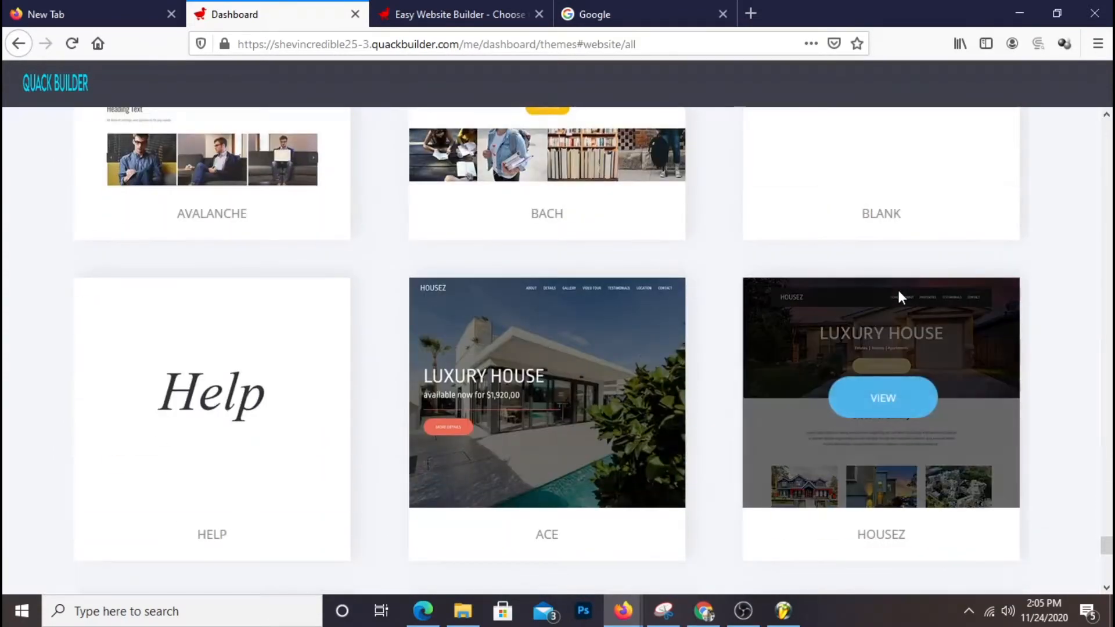
scroll(898, 292, "down", 7)
scroll(898, 291, "up", 8)
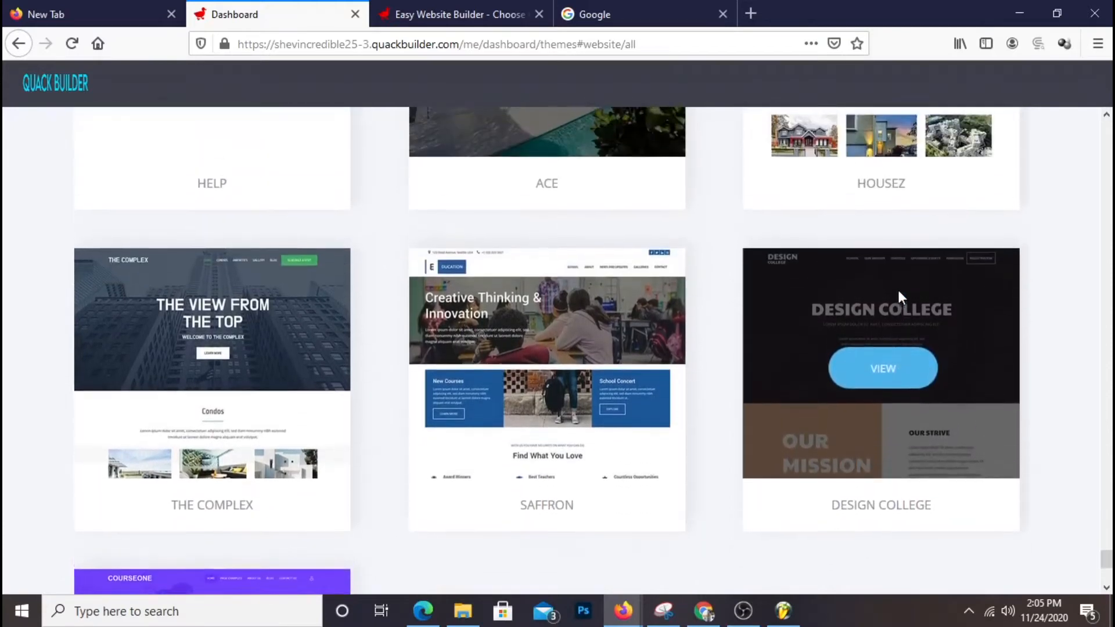
scroll(898, 296, "up", 2)
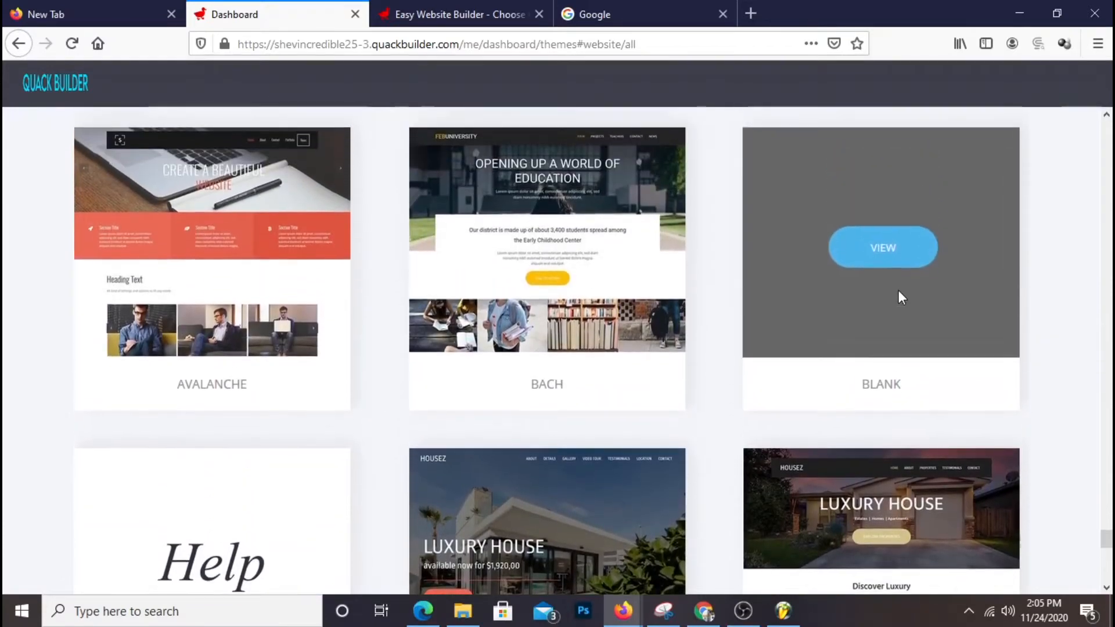
left_click(881, 250)
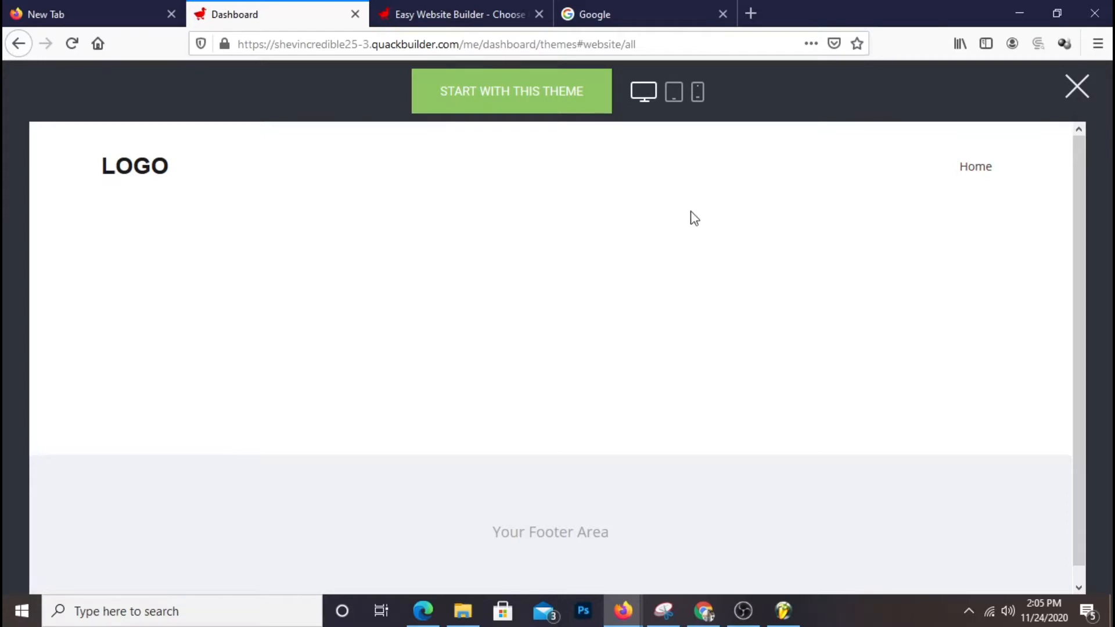
left_click(542, 98)
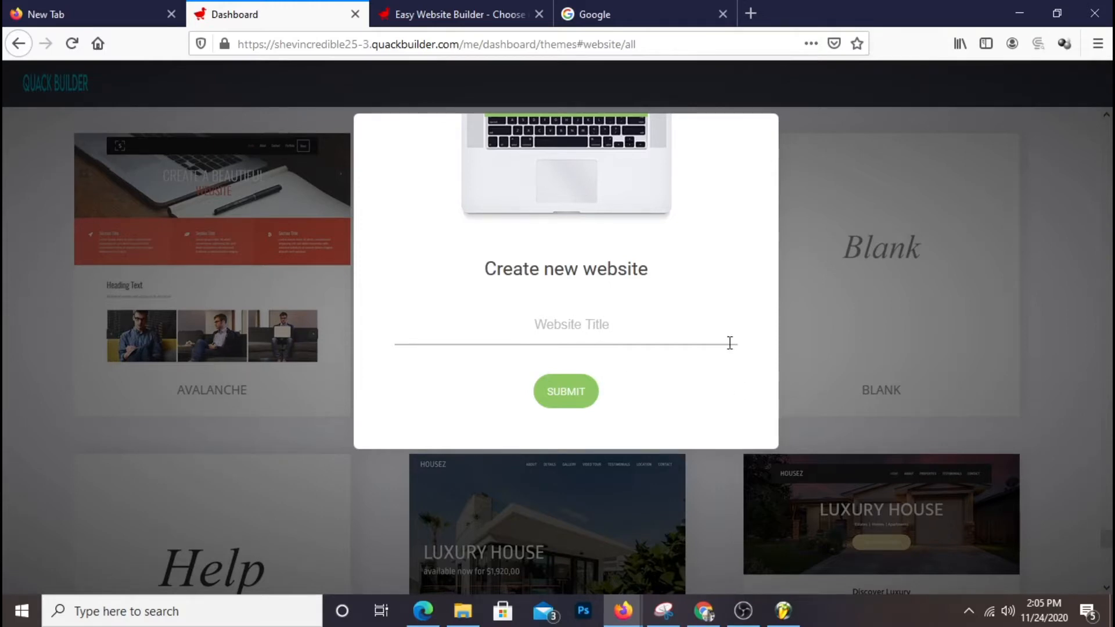
- Title the new website with the owner's first name followed by "Online Store" and submit it
type("Shevar")
type("Online St")
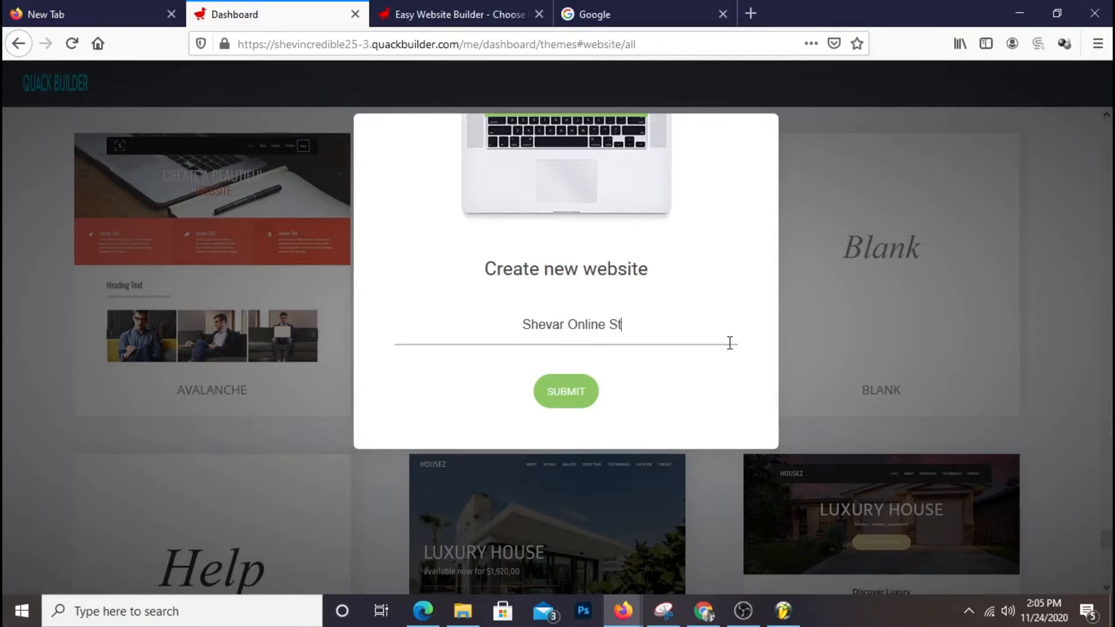
type("ore")
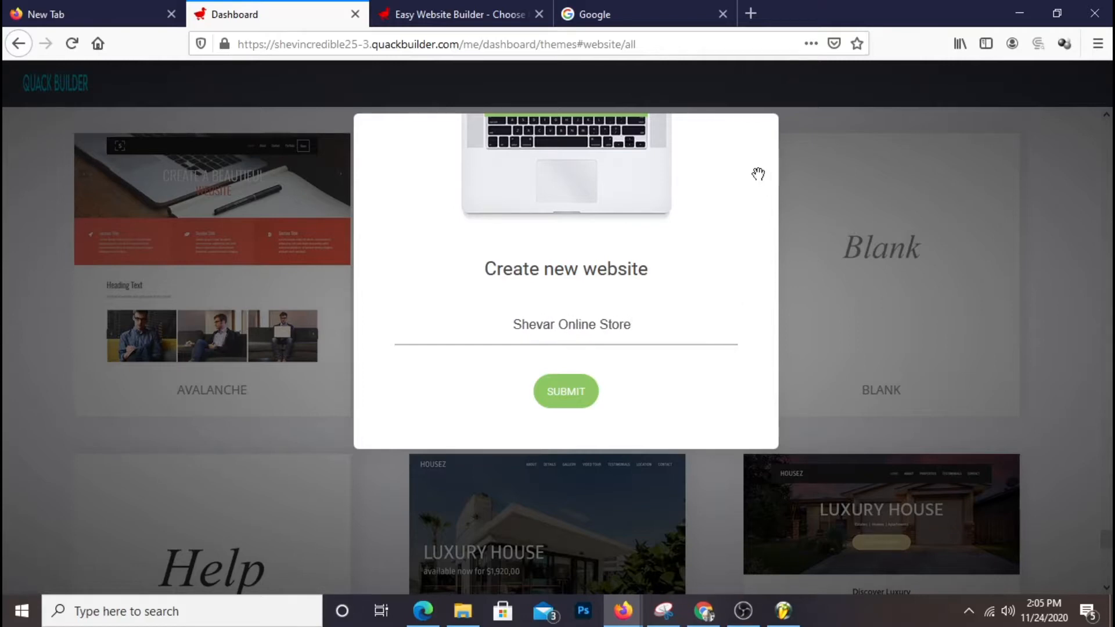
left_click(570, 401)
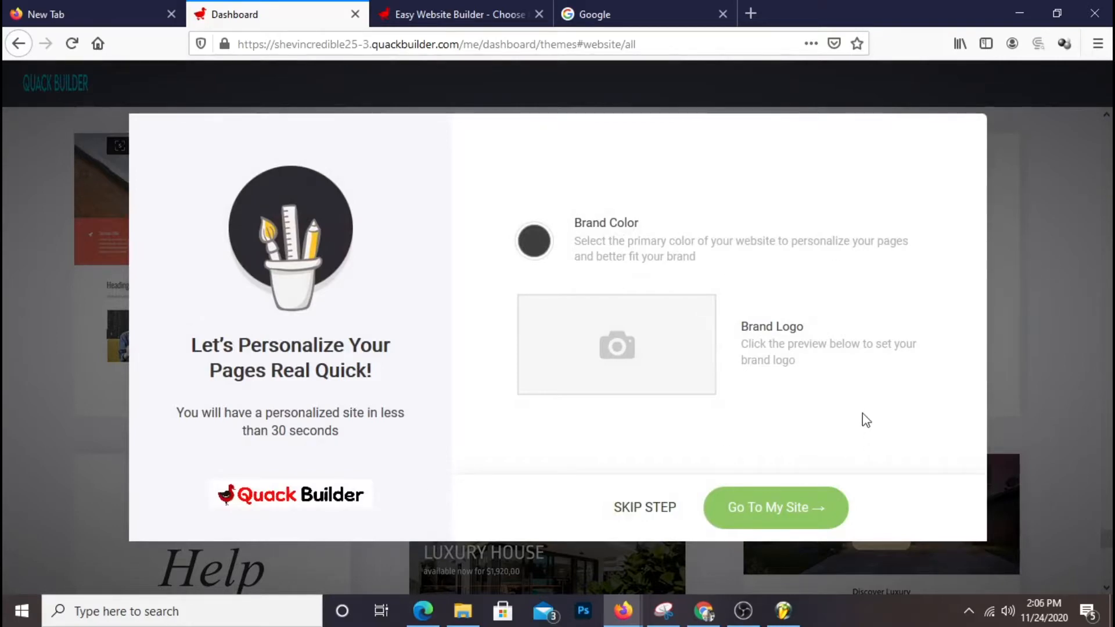
- Try the green 02C39A as the brand color and restore the dark gray 3E3E3E
left_click(538, 239)
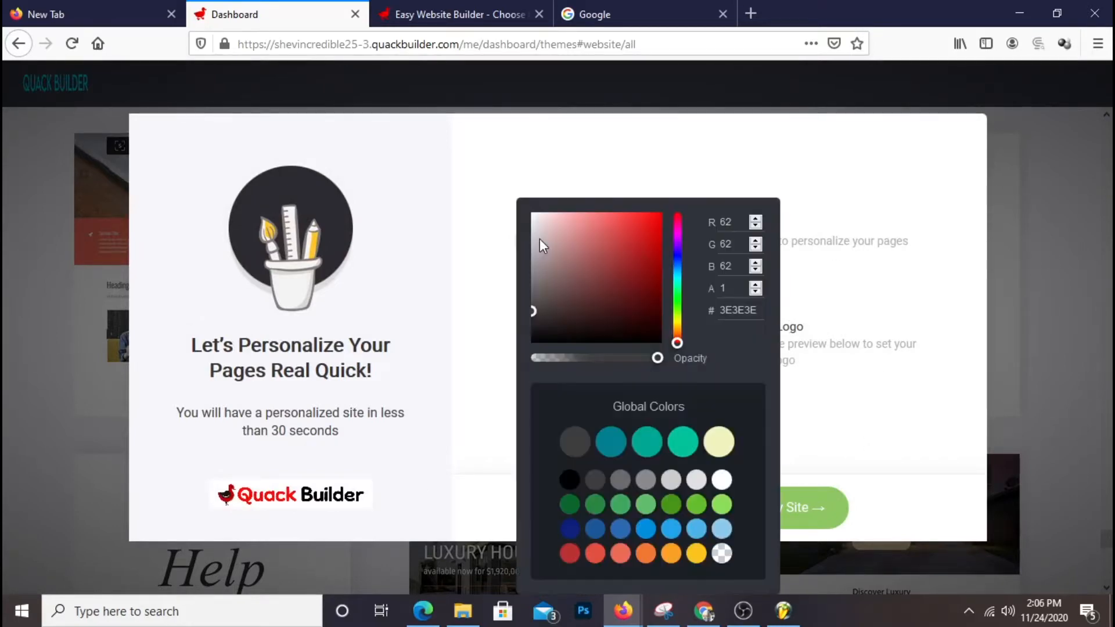
left_click(684, 439)
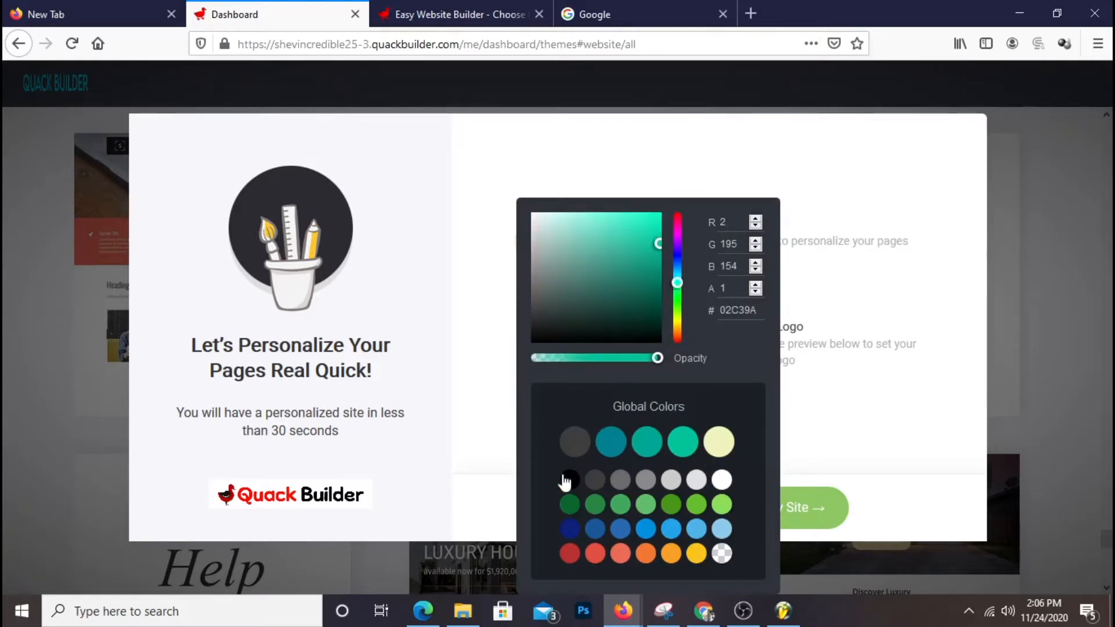
left_click(575, 447)
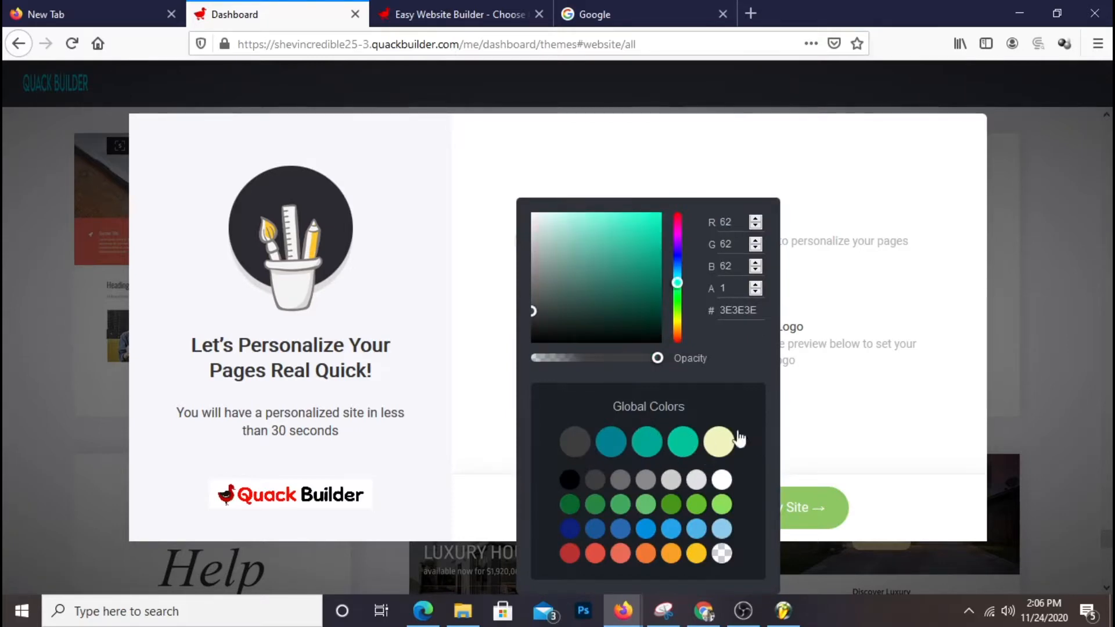
left_click(874, 425)
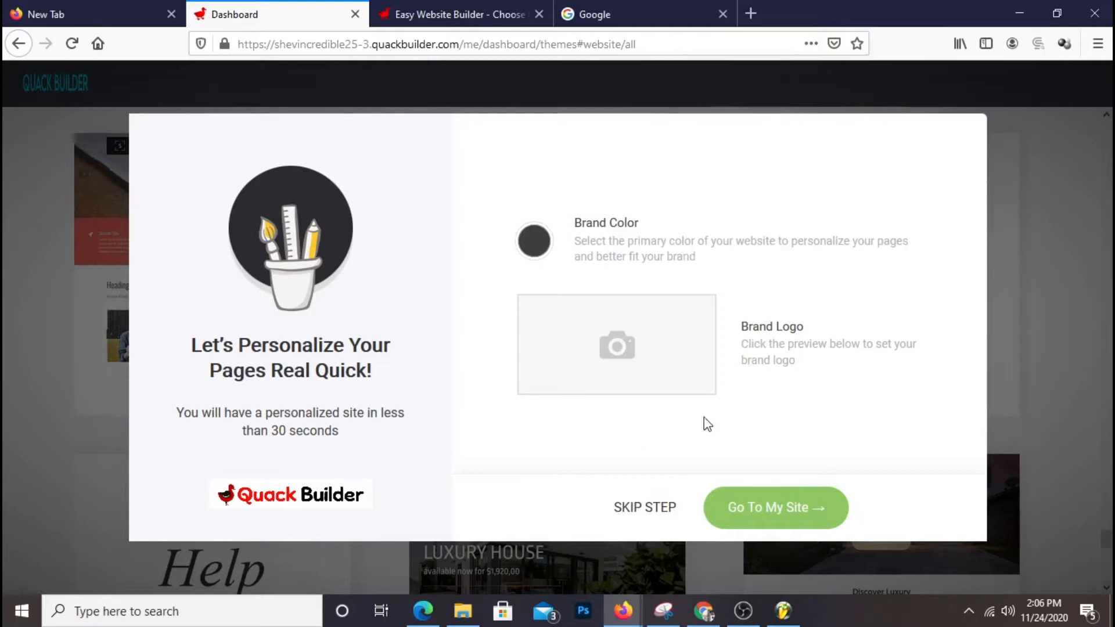
- Proceed to the new site's builder without a brand logo and dismiss the introduction video
left_click(776, 507)
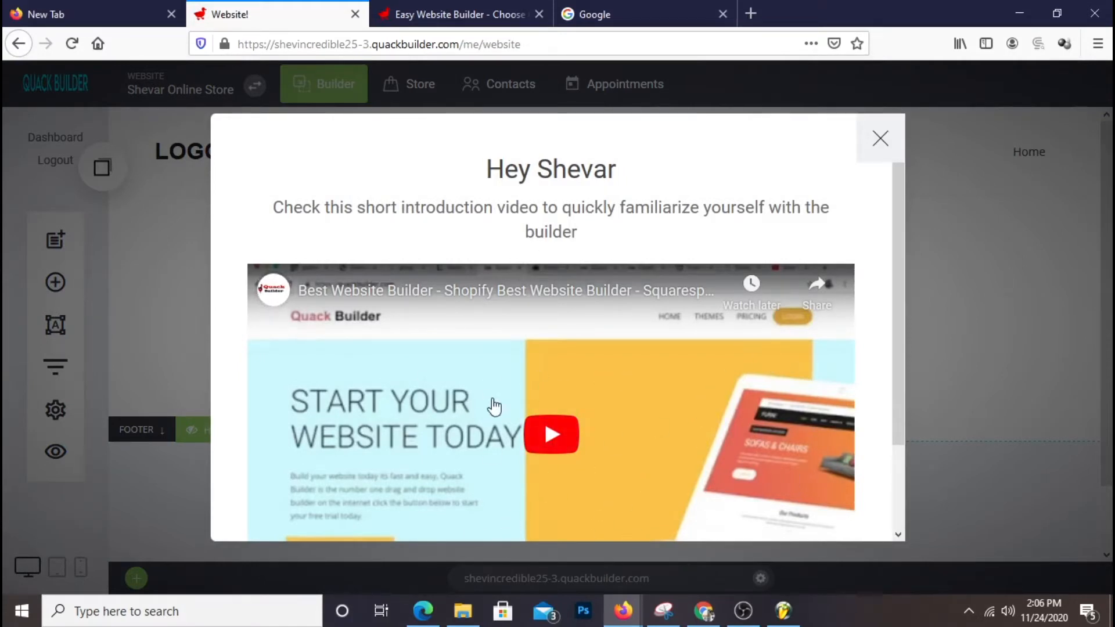
mouse_move(273, 288)
left_click(622, 290)
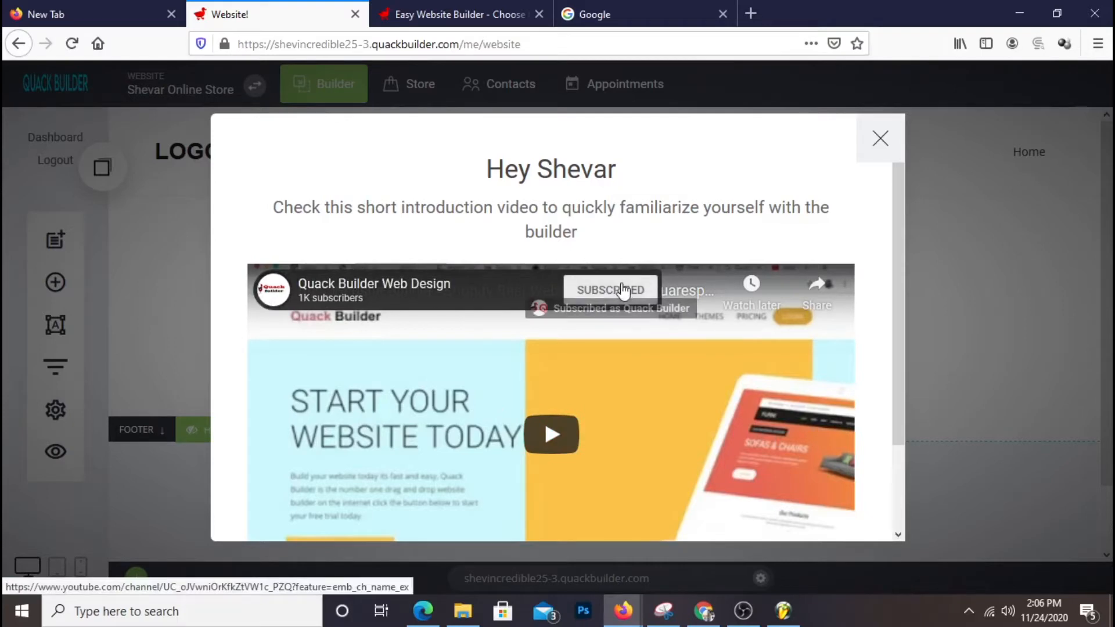
left_click(881, 139)
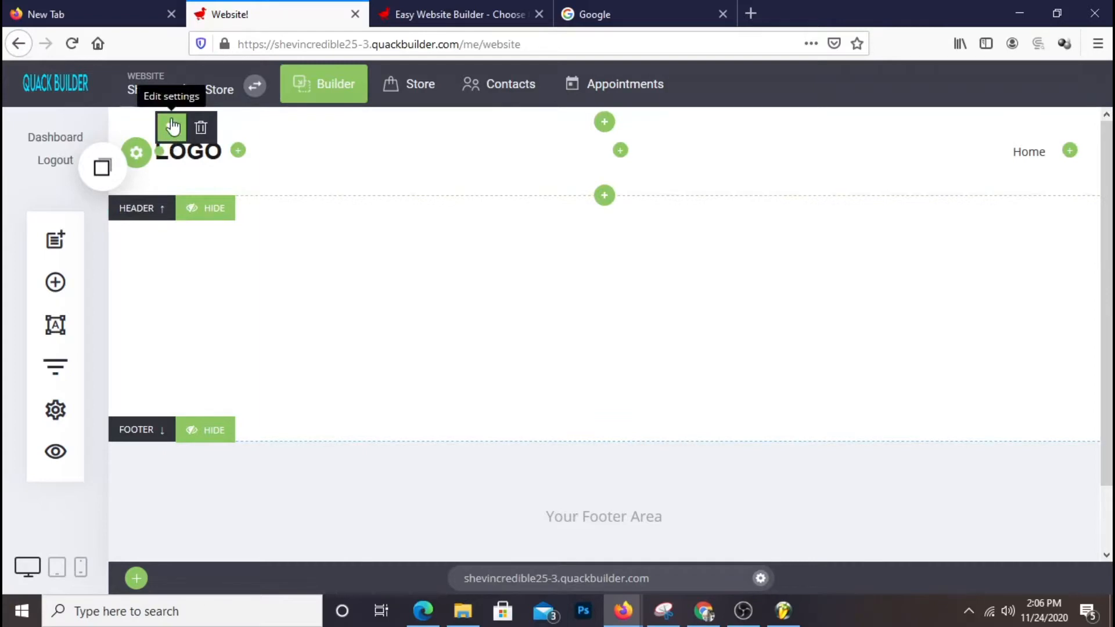
- Replace the header's LOGO text with the owner's first name followed by "Online Store" and save the changes
left_click(172, 124)
double_click(927, 281)
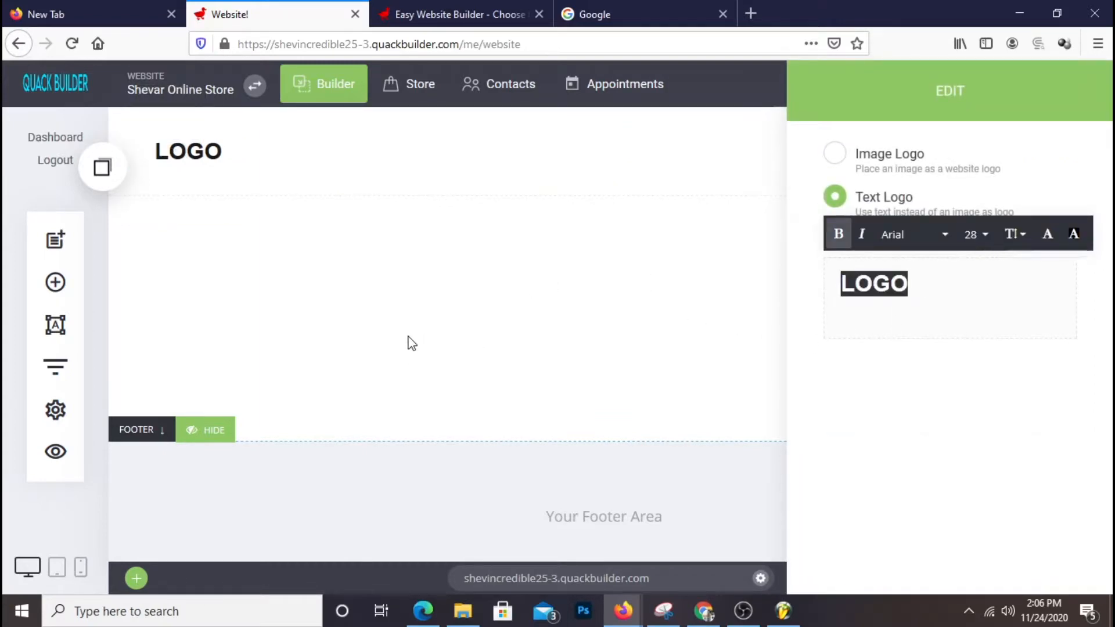
type("Sheva")
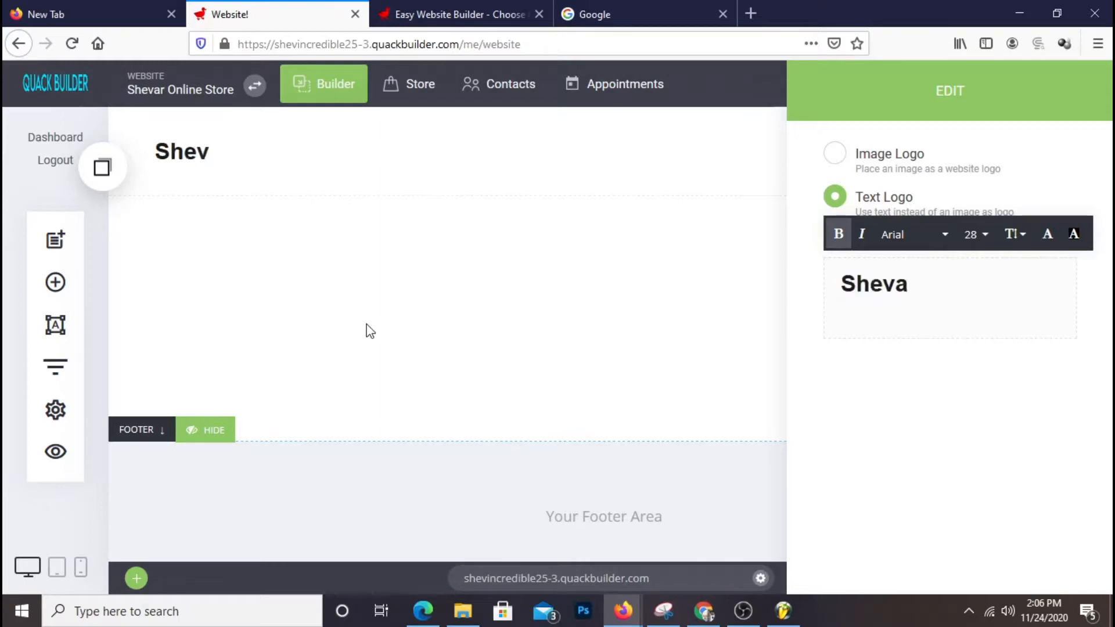
type("r Onli")
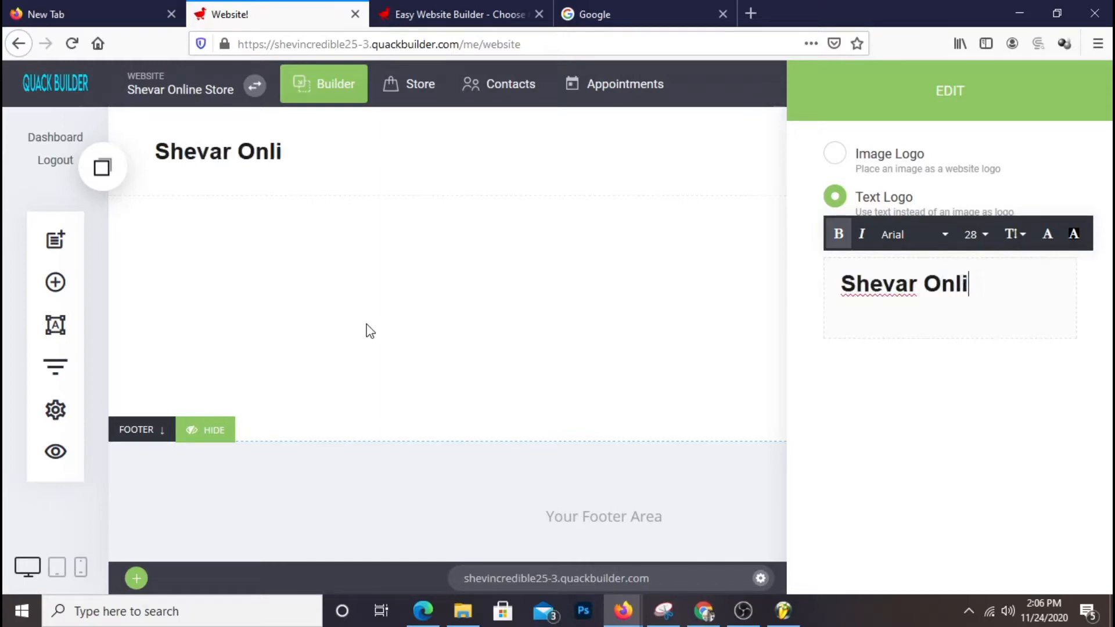
type("ne Stor")
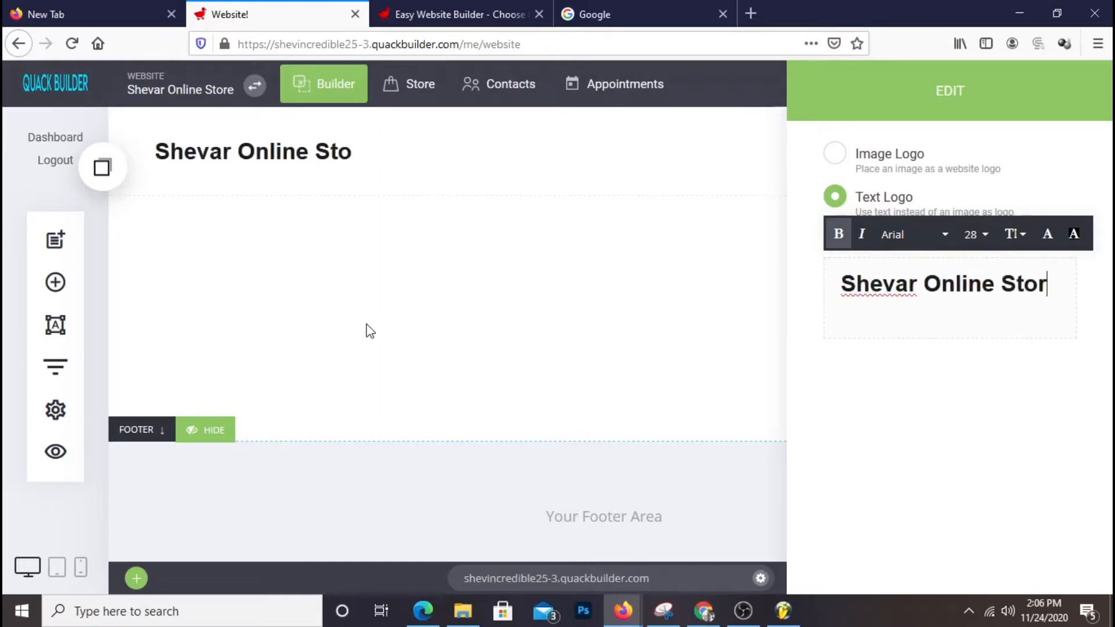
type("er")
key("BackSpace")
left_click(611, 480)
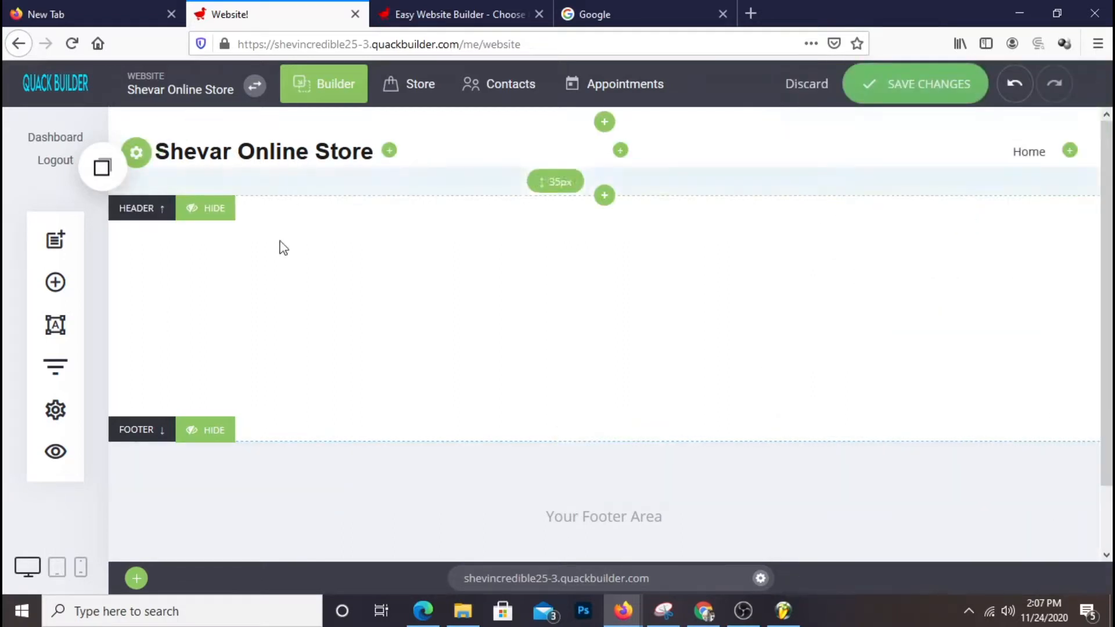
left_click(938, 89)
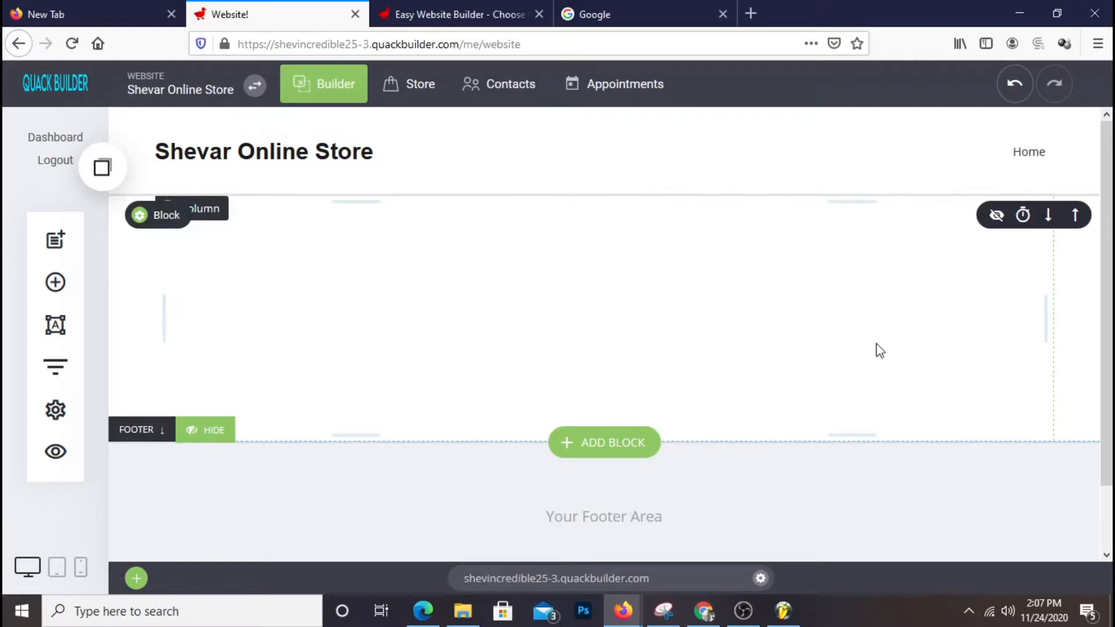
- From the empty block's container settings, upload all recent product images in Quick access to the file manager's Images folder
left_click(163, 225)
left_click(913, 196)
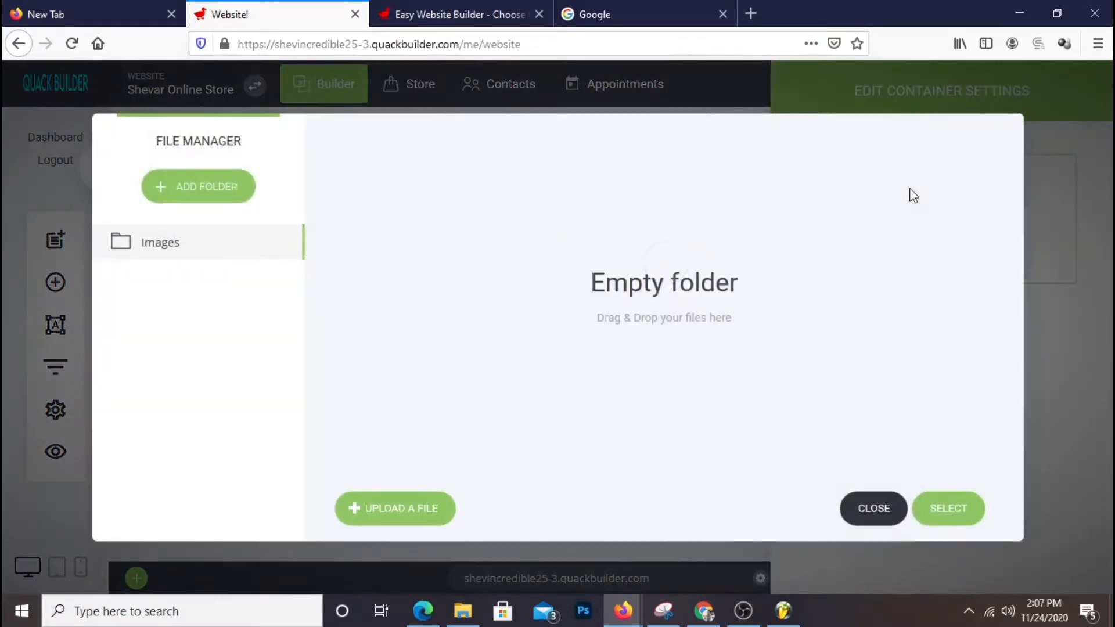
left_click(372, 514)
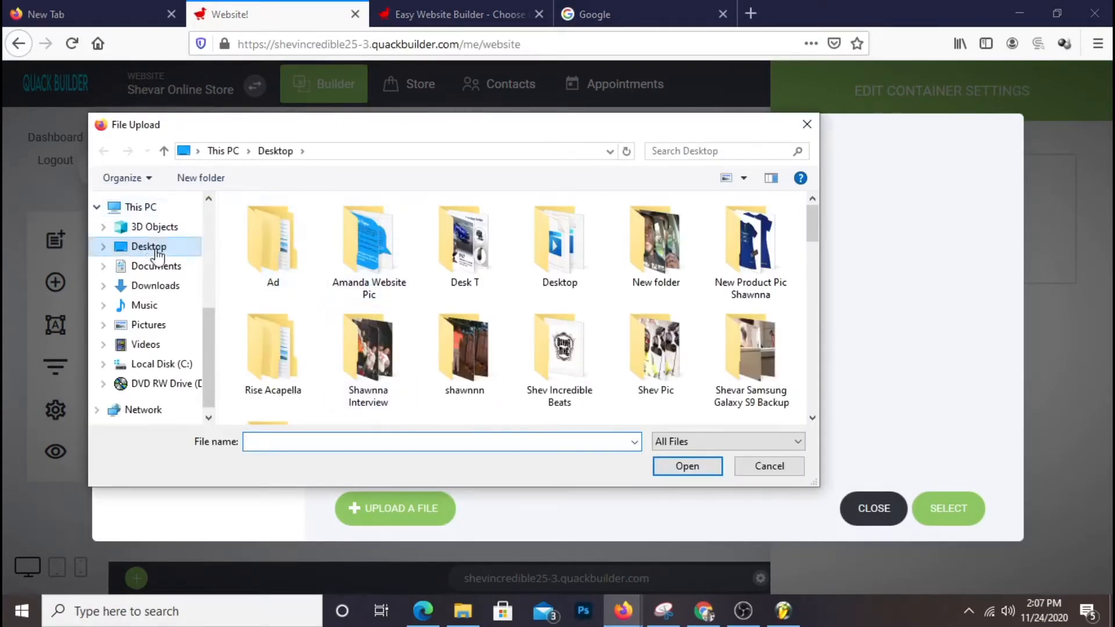
scroll(153, 248, "up", 4)
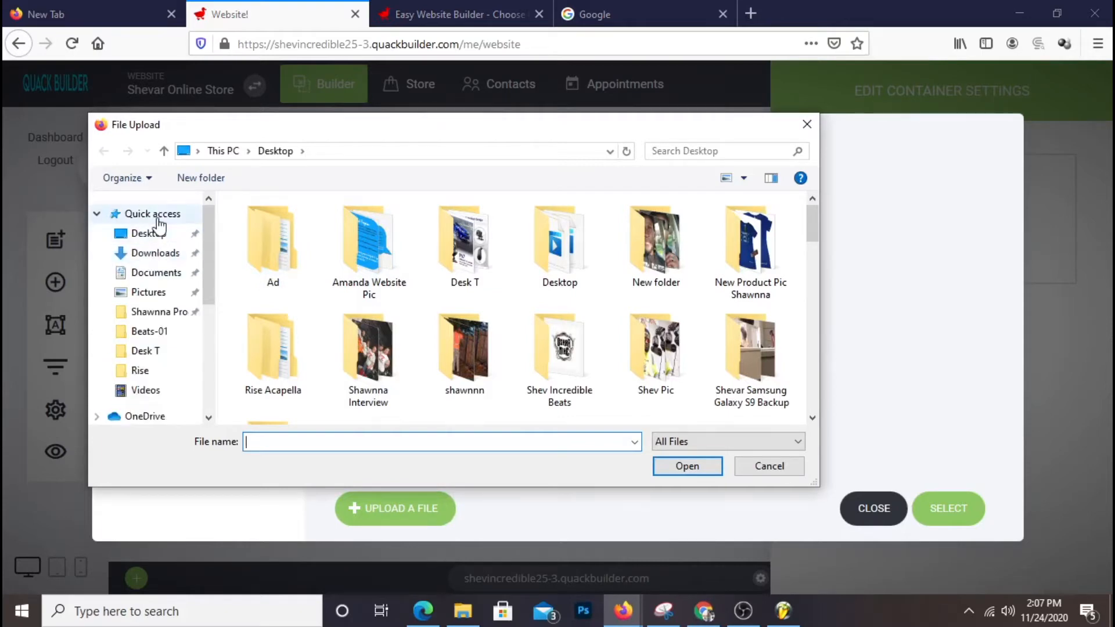
left_click(153, 214)
scroll(334, 342, "down", 5)
scroll(334, 342, "up", 8)
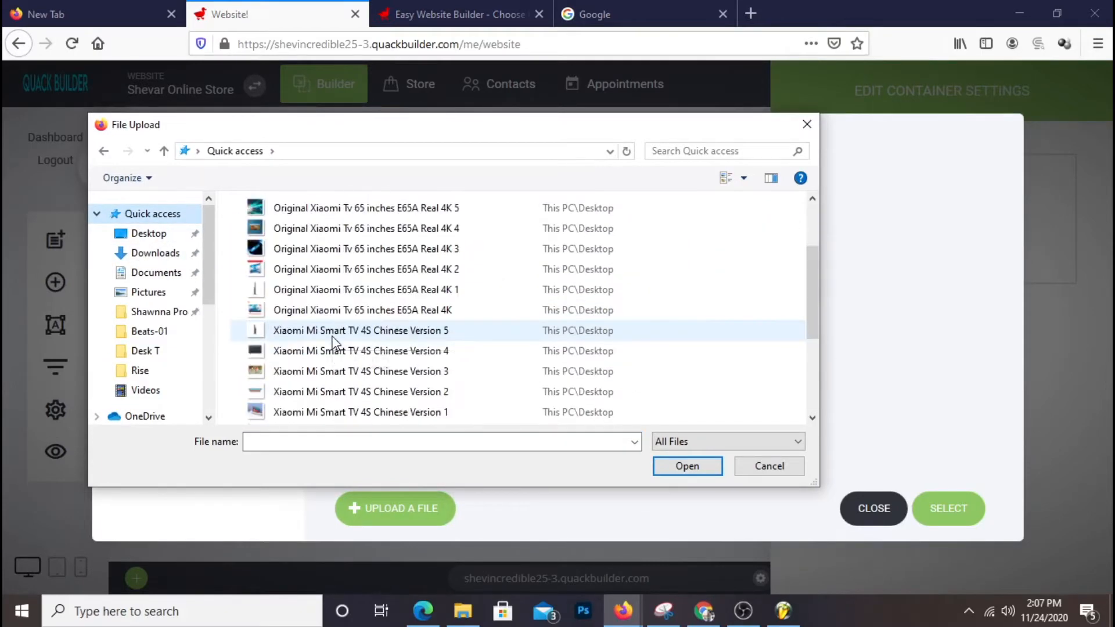
scroll(334, 342, "down", 3)
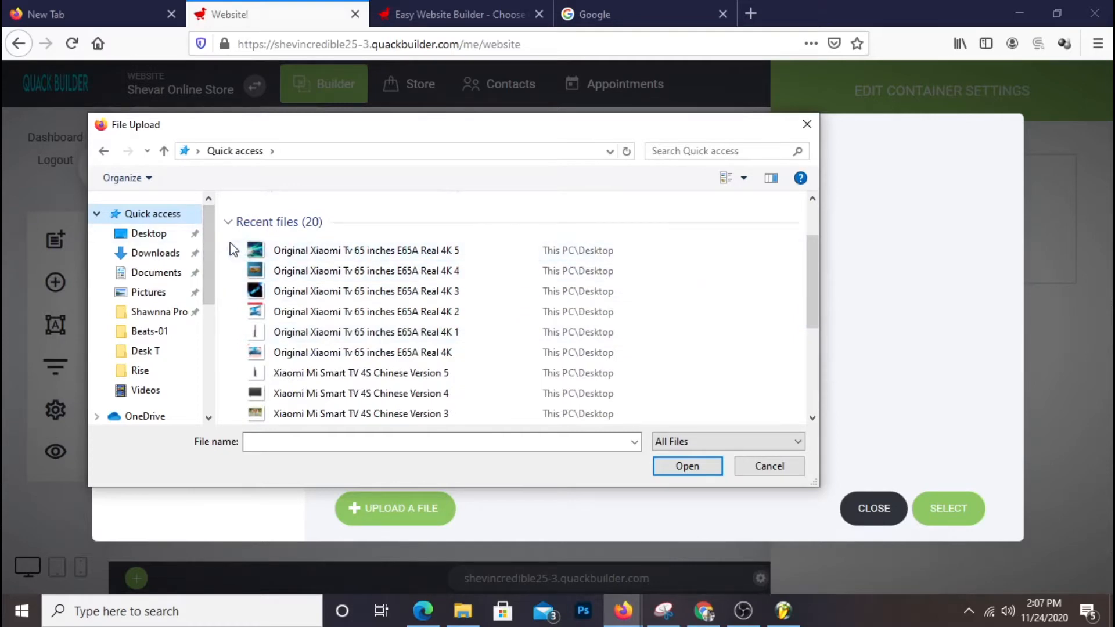
left_click_drag(227, 241, 451, 455)
left_click(709, 467)
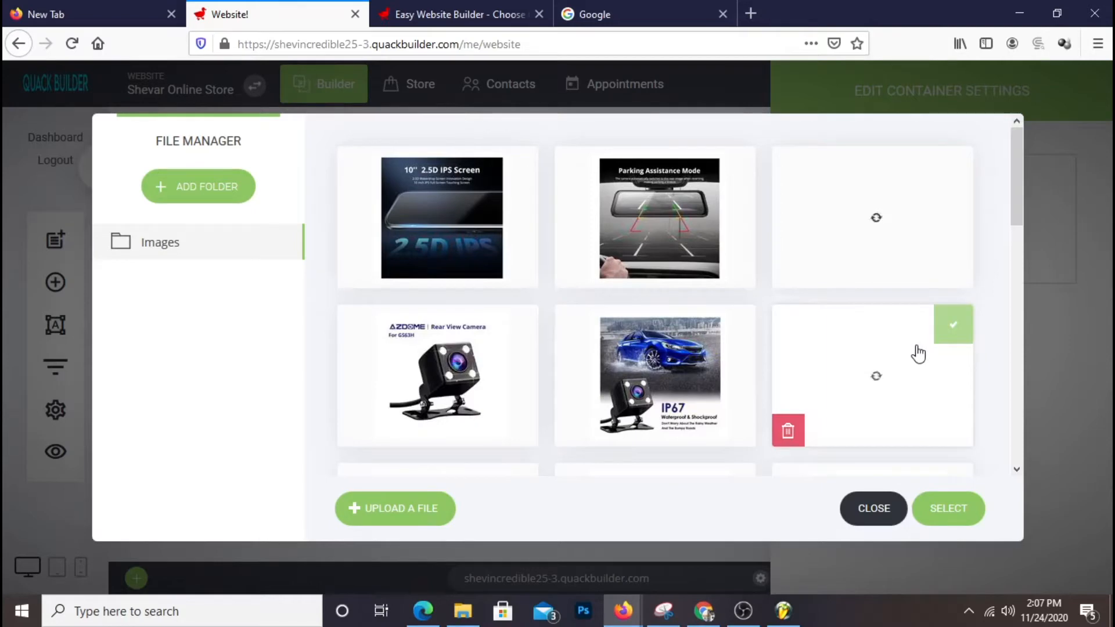
- Look through the uploaded camera and TV product images in the Images folder
scroll(897, 298, "down", 5)
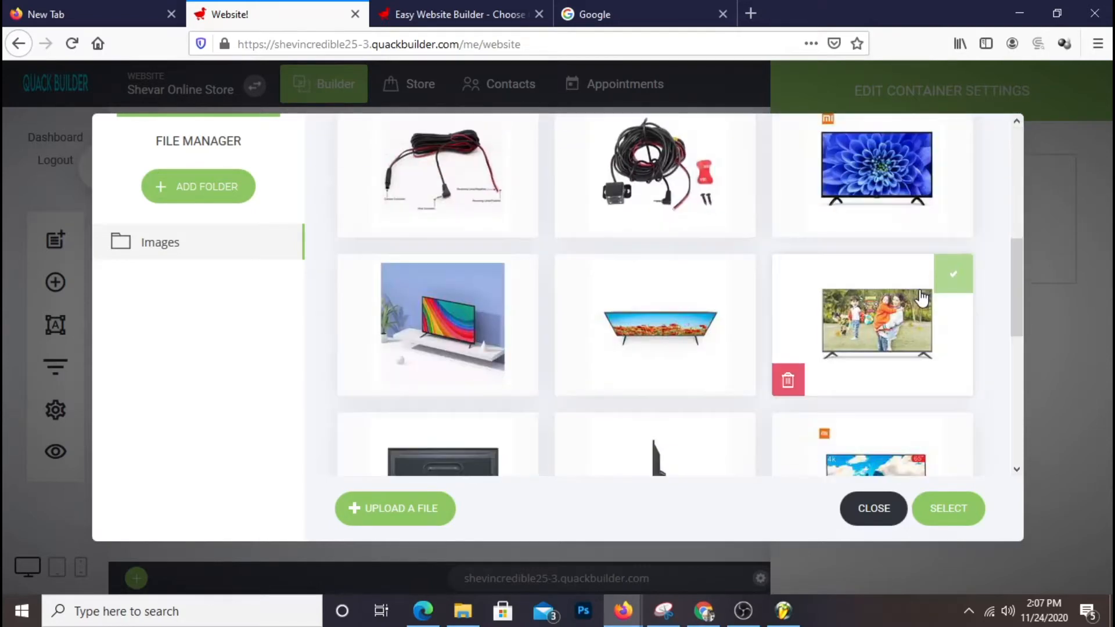
scroll(921, 298, "down", 1)
scroll(792, 365, "down", 5)
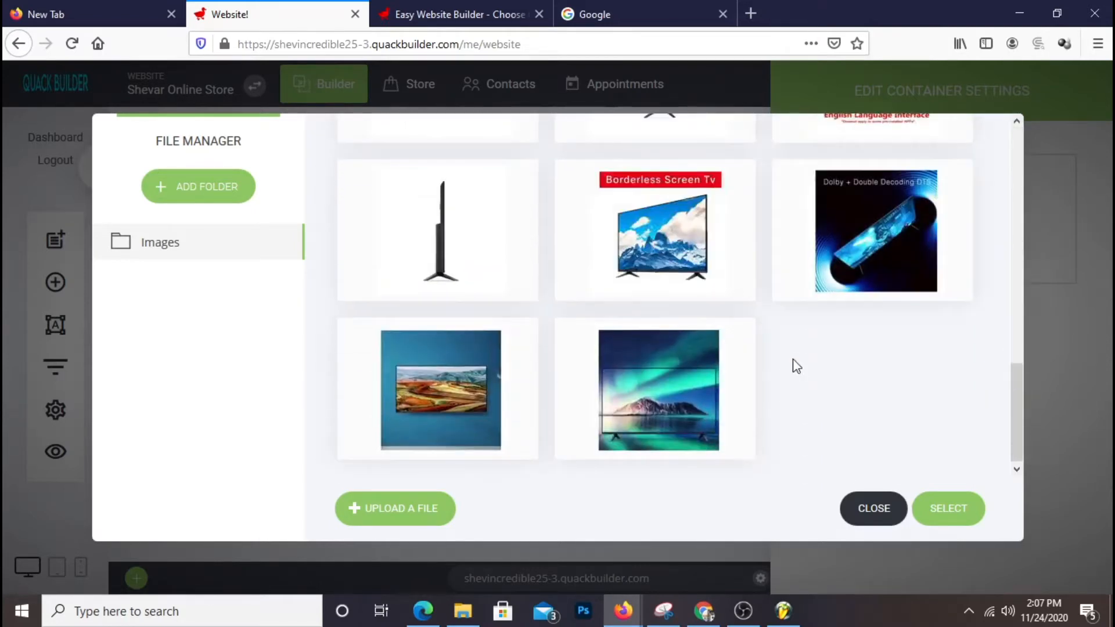
scroll(797, 366, "up", 5)
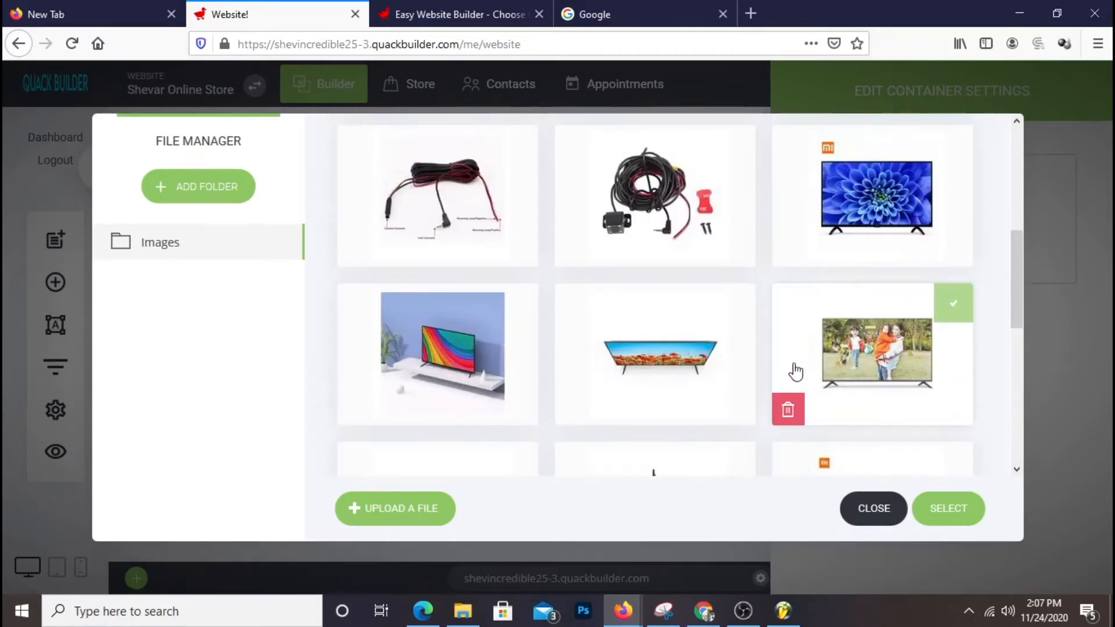
scroll(796, 370, "up", 5)
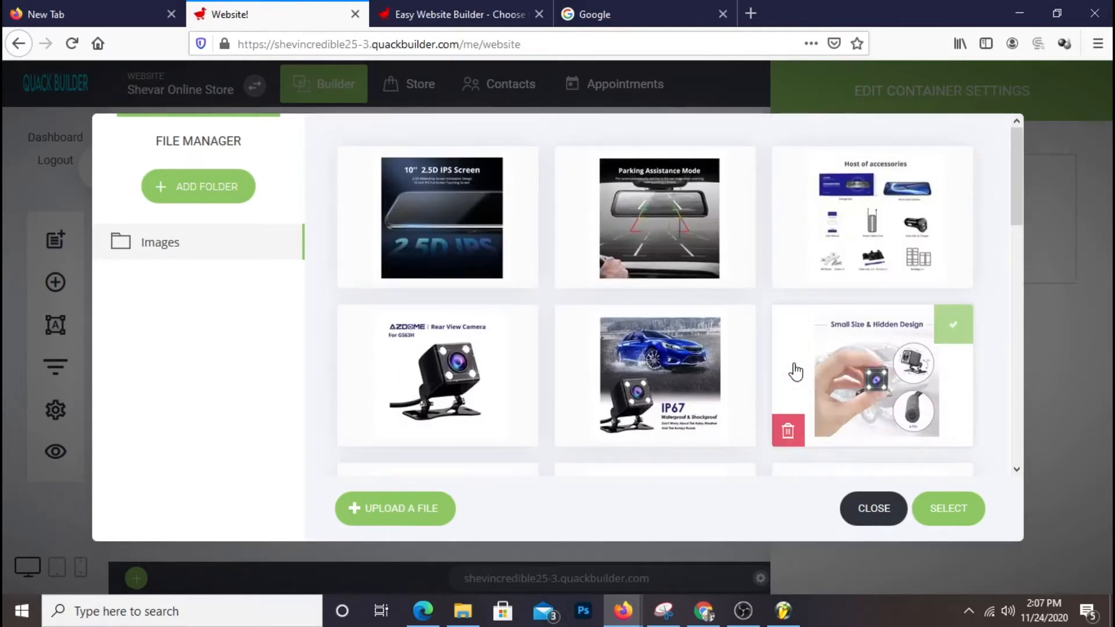
scroll(904, 378, "down", 5)
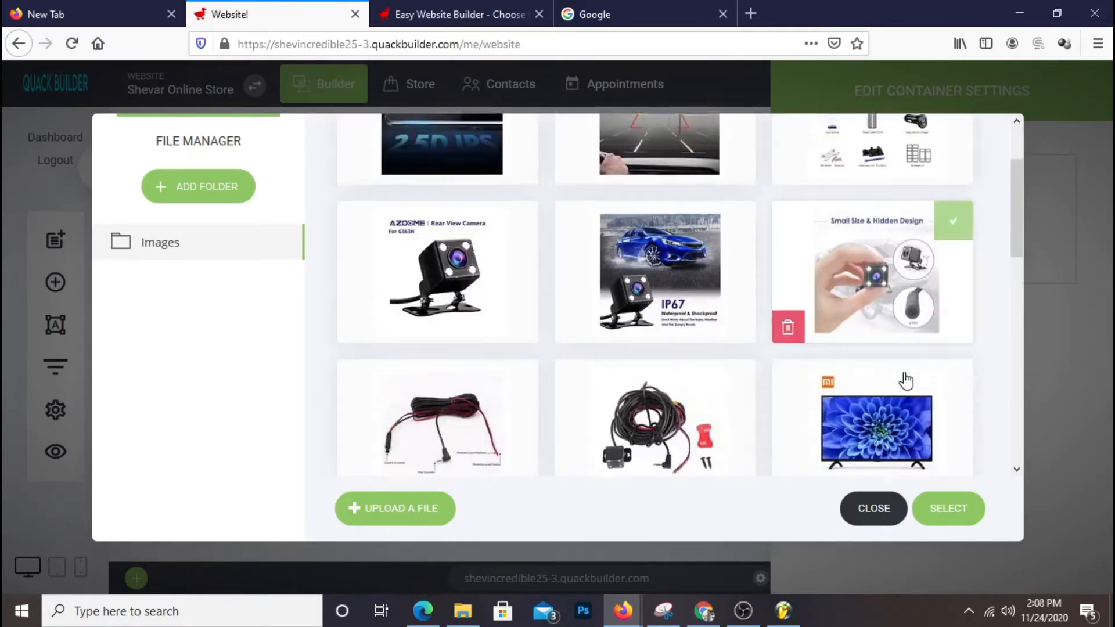
scroll(903, 379, "down", 6)
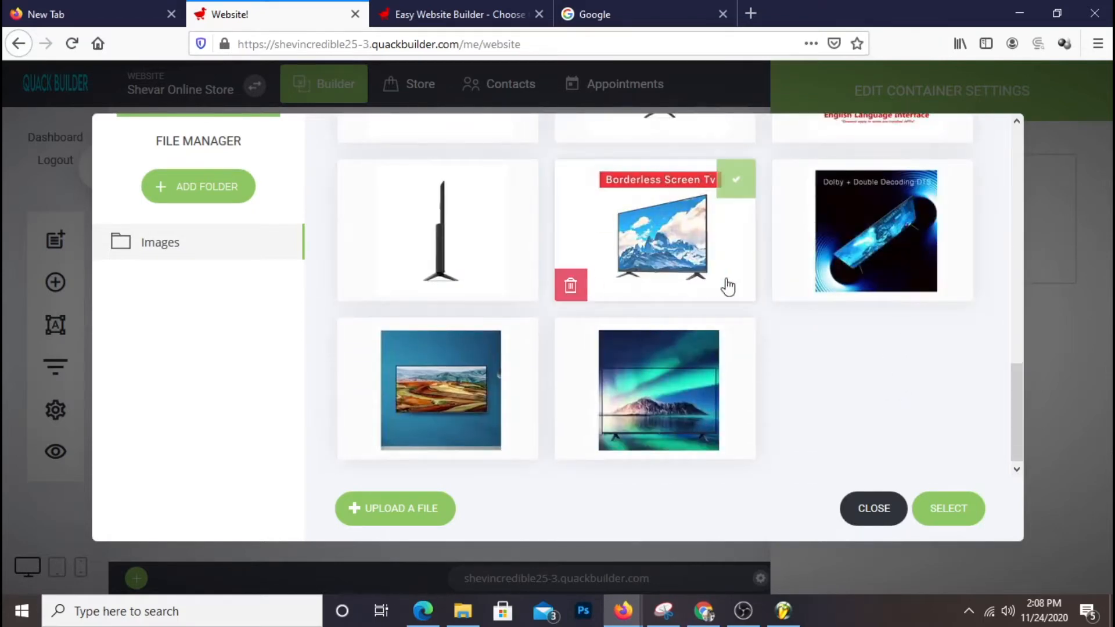
scroll(723, 292, "up", 10)
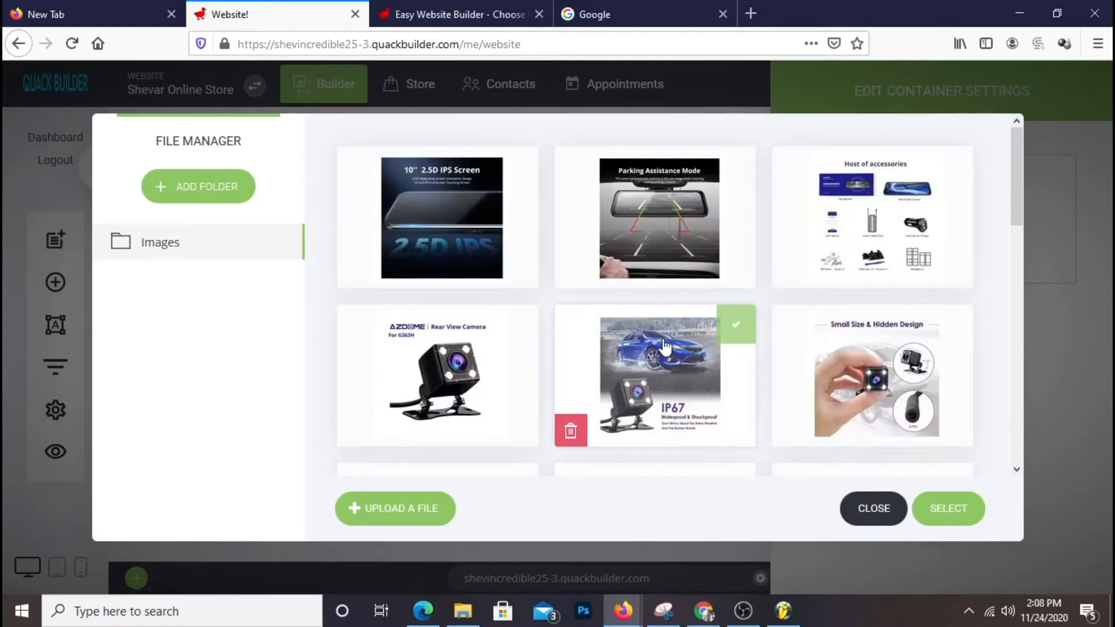
- Start another file upload and find last week's product images in the Downloads folder
left_click(403, 506)
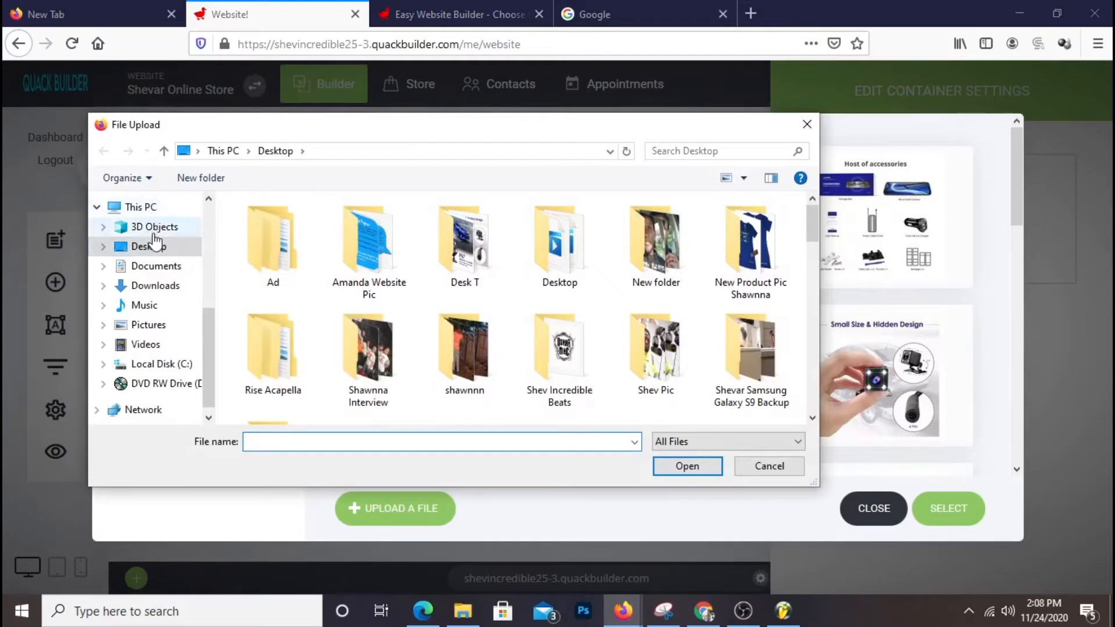
scroll(148, 230, "up", 3)
left_click(150, 213)
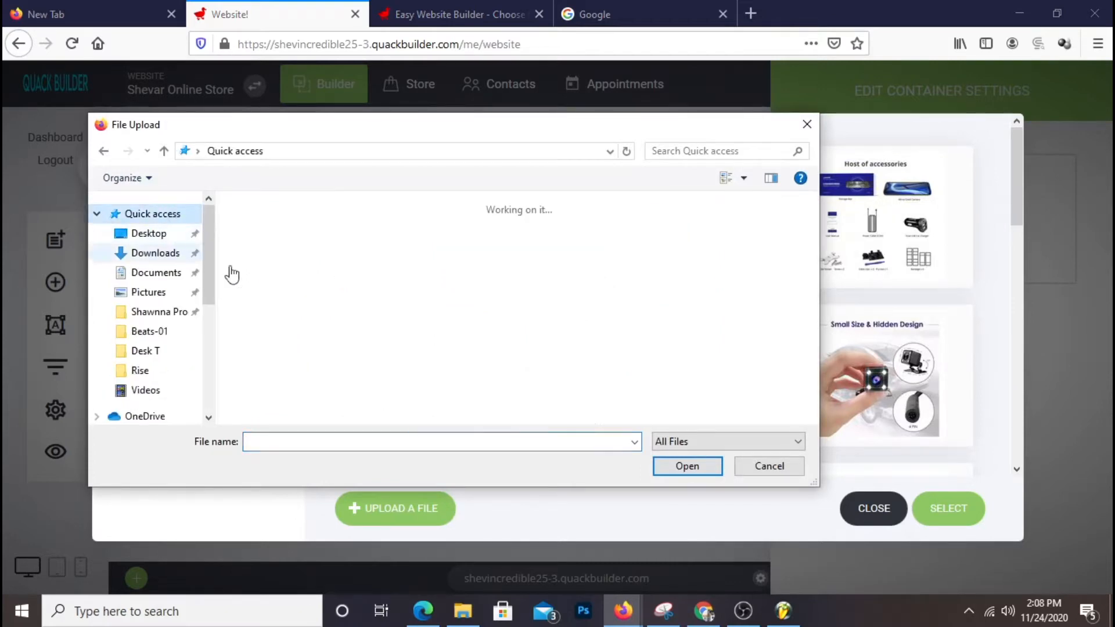
scroll(351, 270, "down", 3)
scroll(351, 270, "down", 3)
scroll(351, 268, "up", 5)
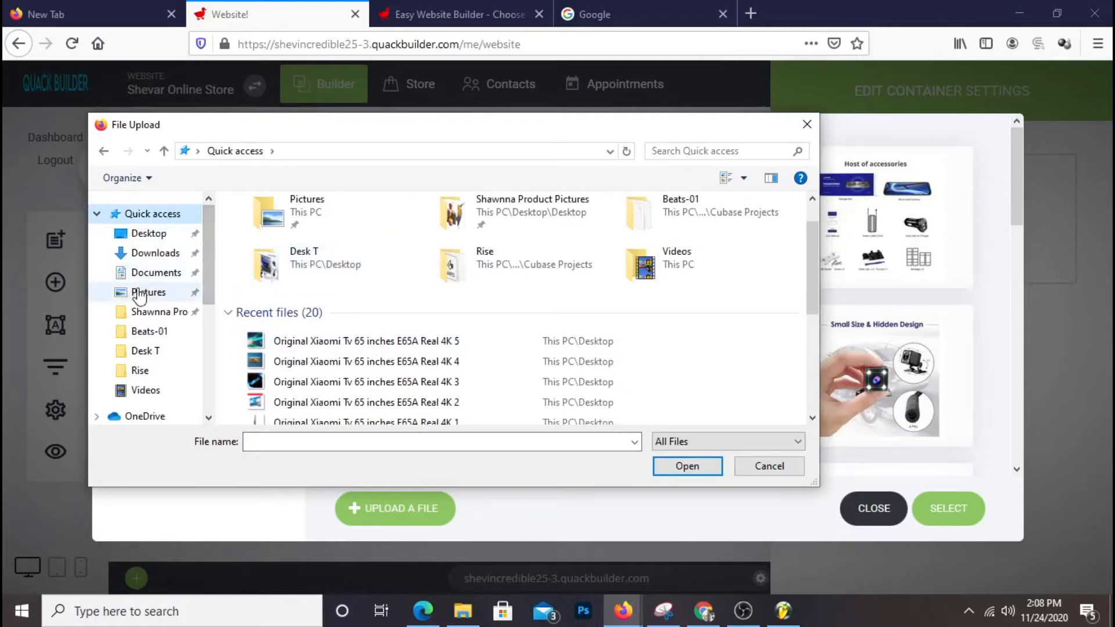
left_click(150, 253)
scroll(358, 337, "down", 10)
scroll(358, 338, "down", 5)
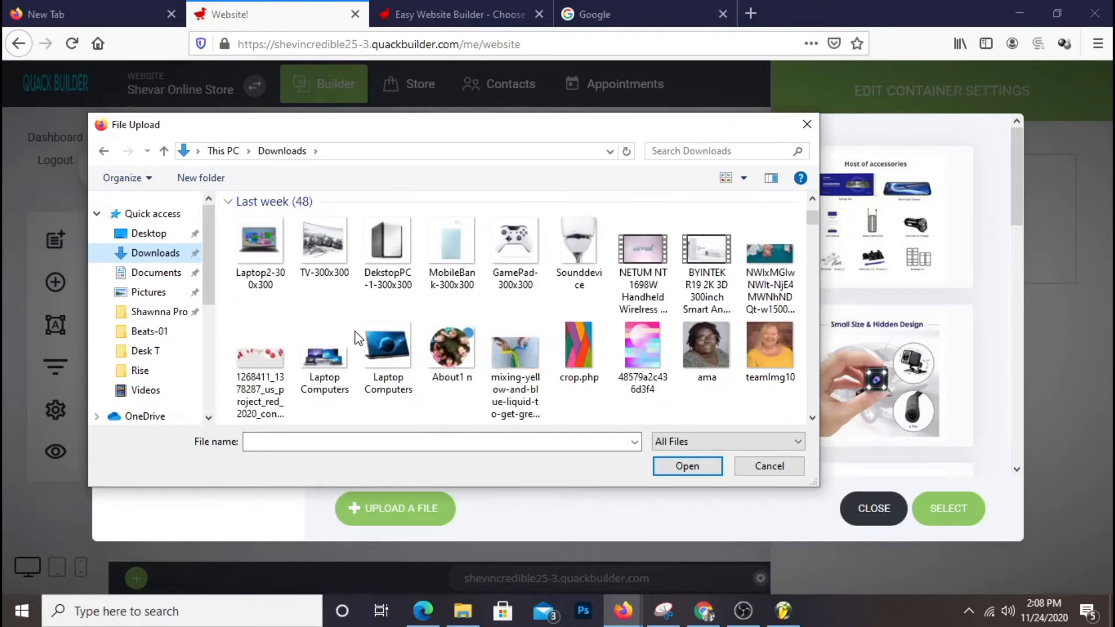
- Try to upload Laptop Computers together with the Sounddevice, GamePad, MobileBank, DekstopPC-1, TV and Laptop2 images, and dismiss the message
left_click(388, 360)
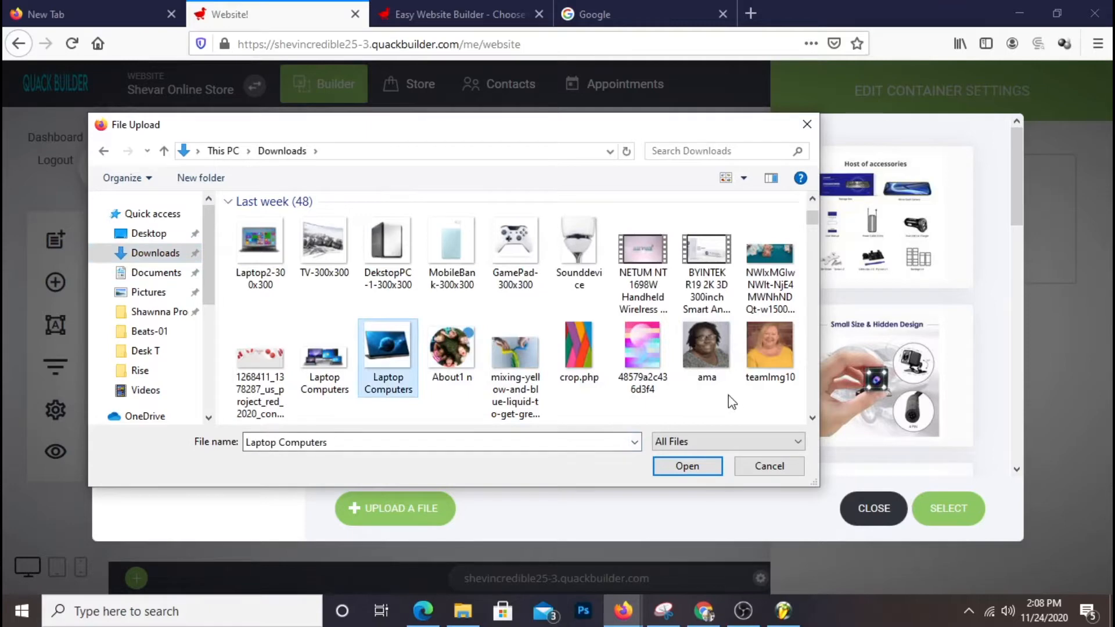
left_click(581, 259, "ctrl")
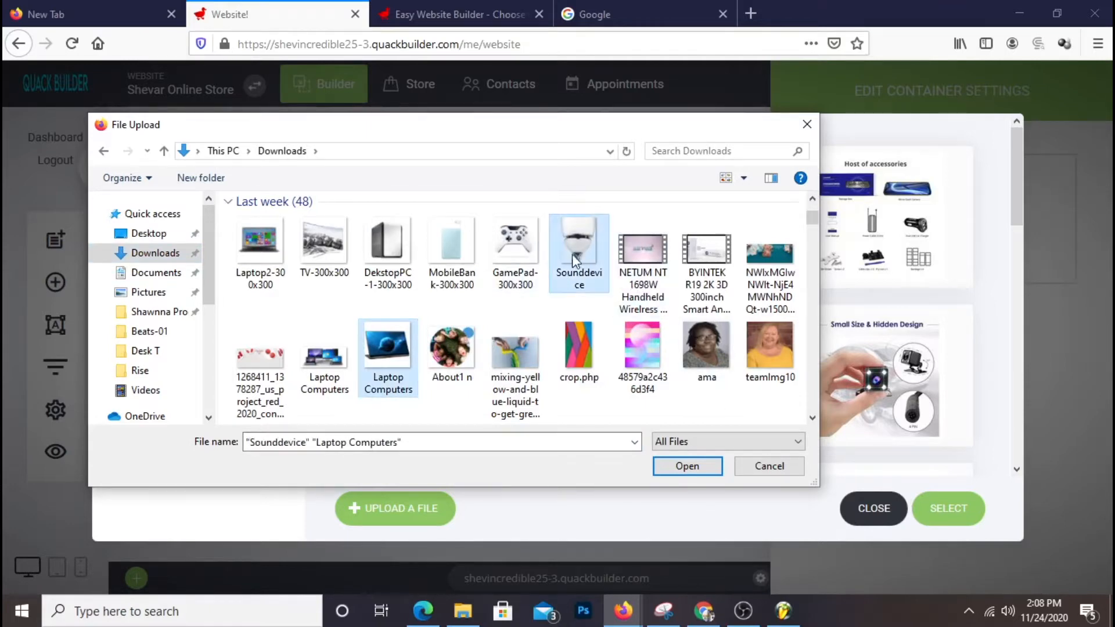
left_click(514, 249, "ctrl")
left_click(451, 249, "ctrl")
left_click(388, 249, "ctrl")
left_click(330, 254, "ctrl")
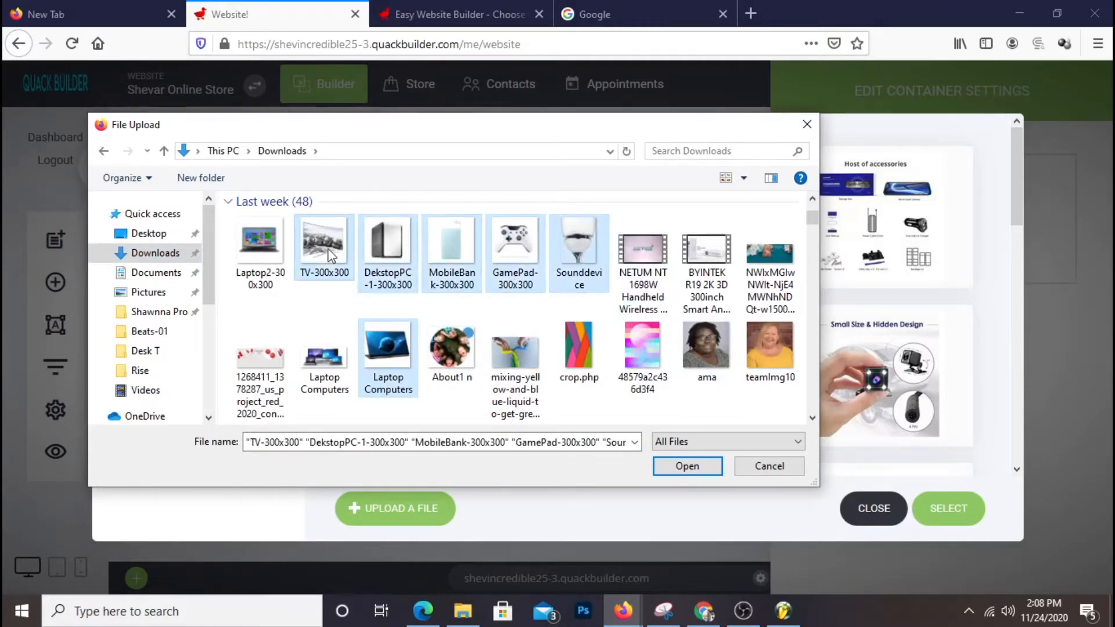
left_click(255, 251, "ctrl")
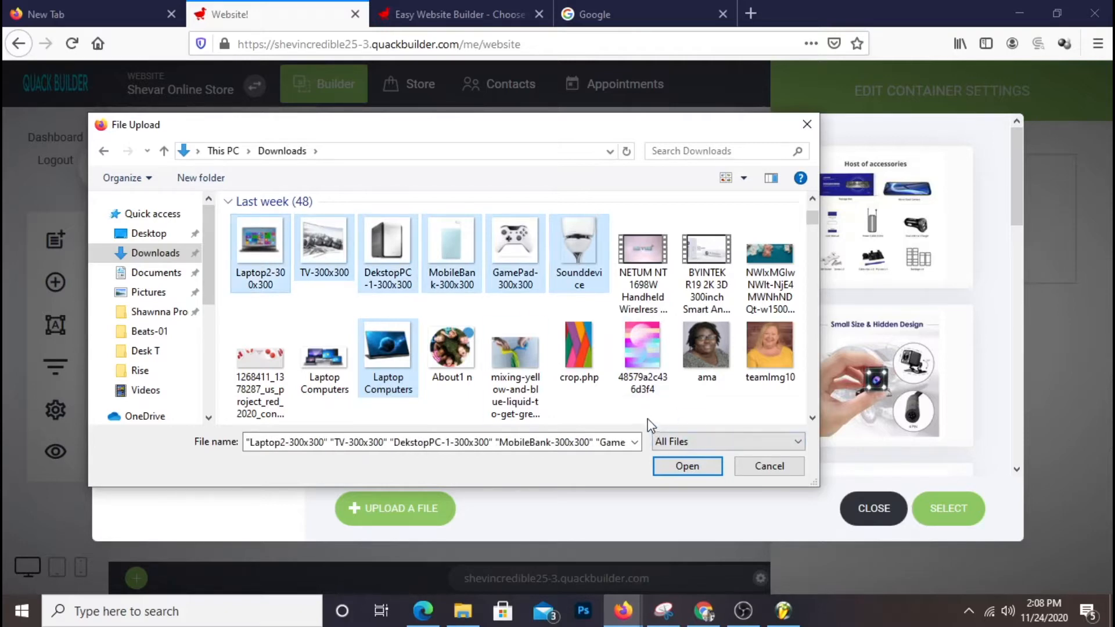
left_click(660, 465)
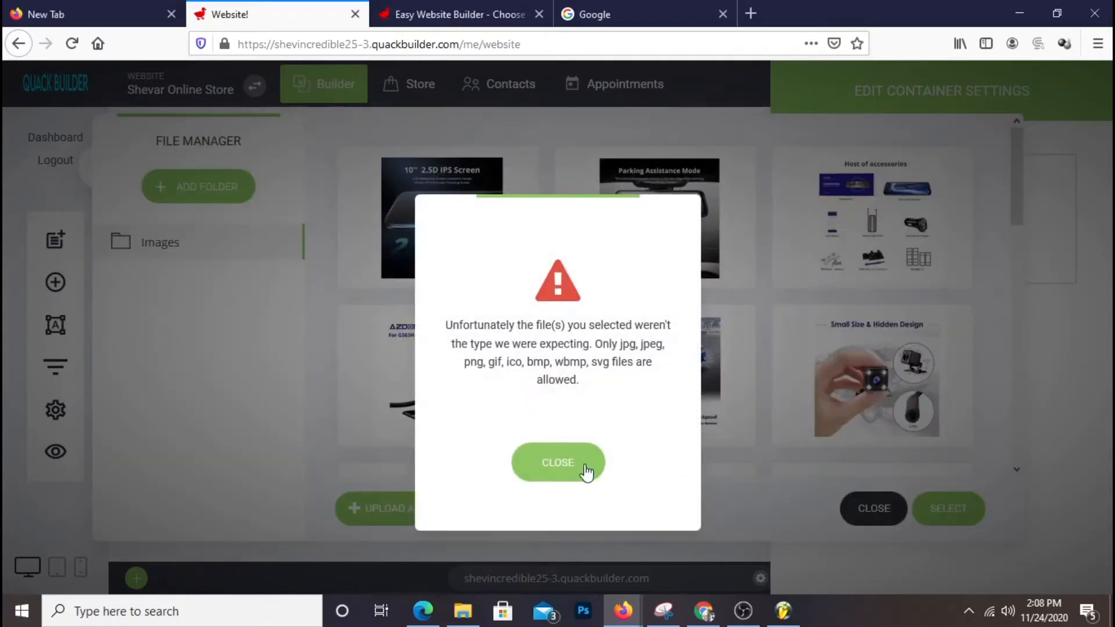
left_click(586, 466)
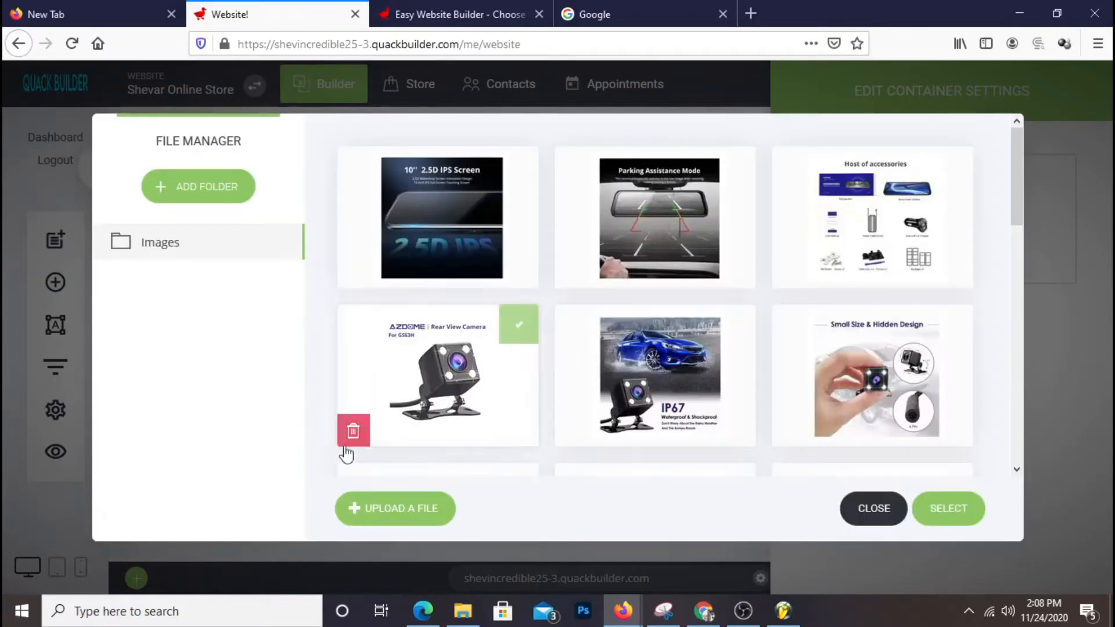
- Reopen the file upload and locate the product pictures in the Downloads folder again
left_click(389, 504)
left_click(157, 285)
scroll(490, 294, "down", 3)
scroll(489, 284, "down", 5)
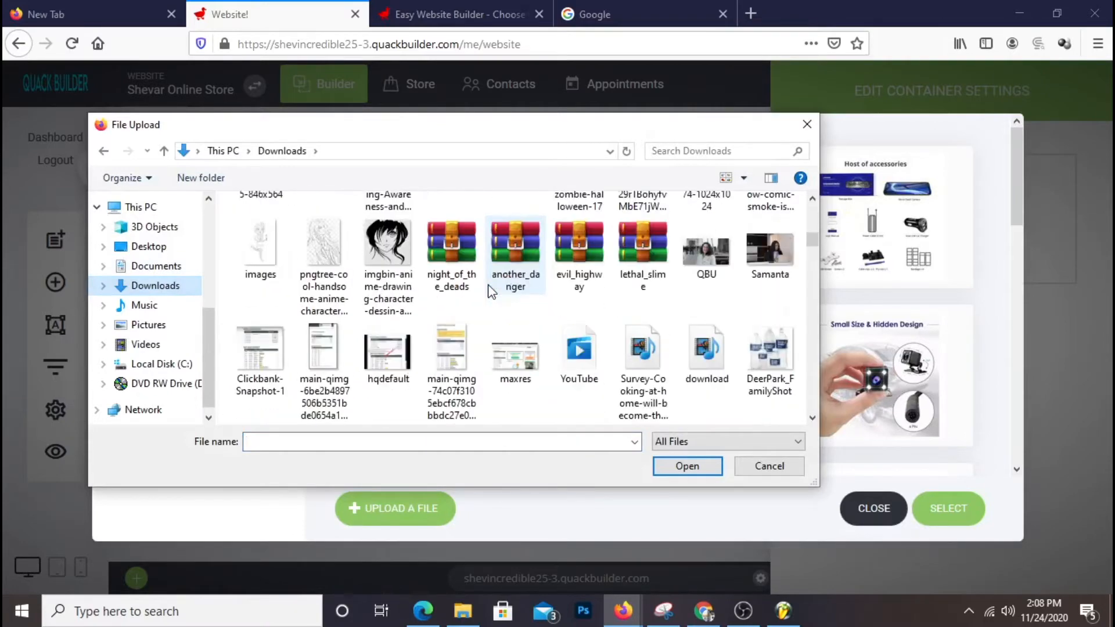
scroll(488, 284, "up", 8)
scroll(487, 285, "down", 3)
scroll(486, 287, "up", 10)
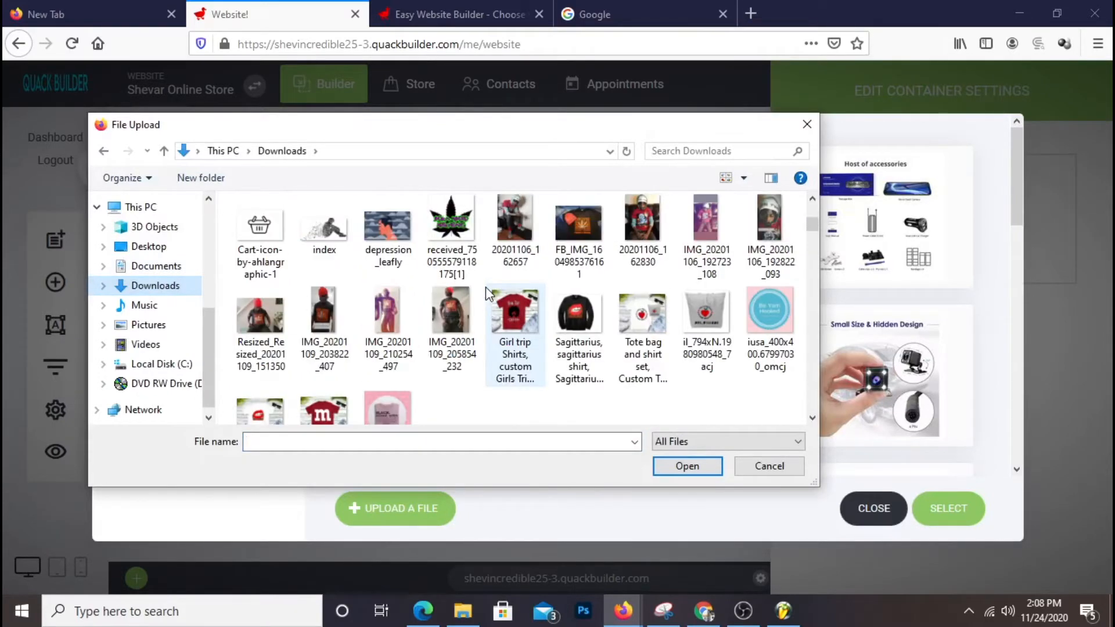
- Upload the Sounddevice, GamePad-300x300, MobileBank-300x300, DekstopPC-1-300x300, TV-300x300 and Laptop2-300x300 images to the Images folder
left_click(579, 363)
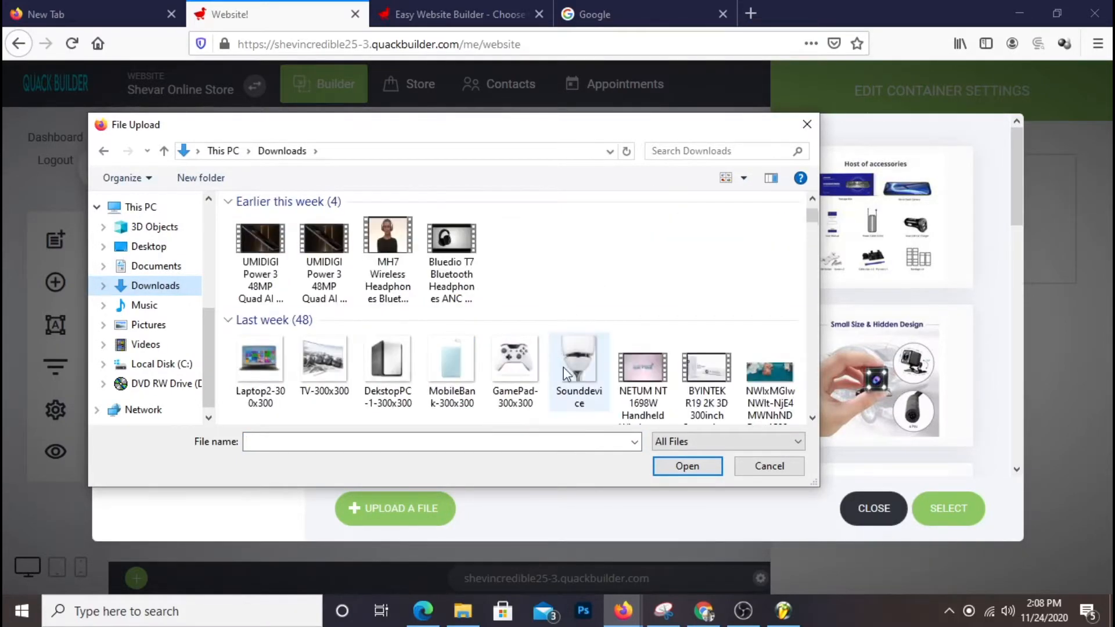
scroll(534, 390, "down", 1)
left_click(511, 363, "ctrl")
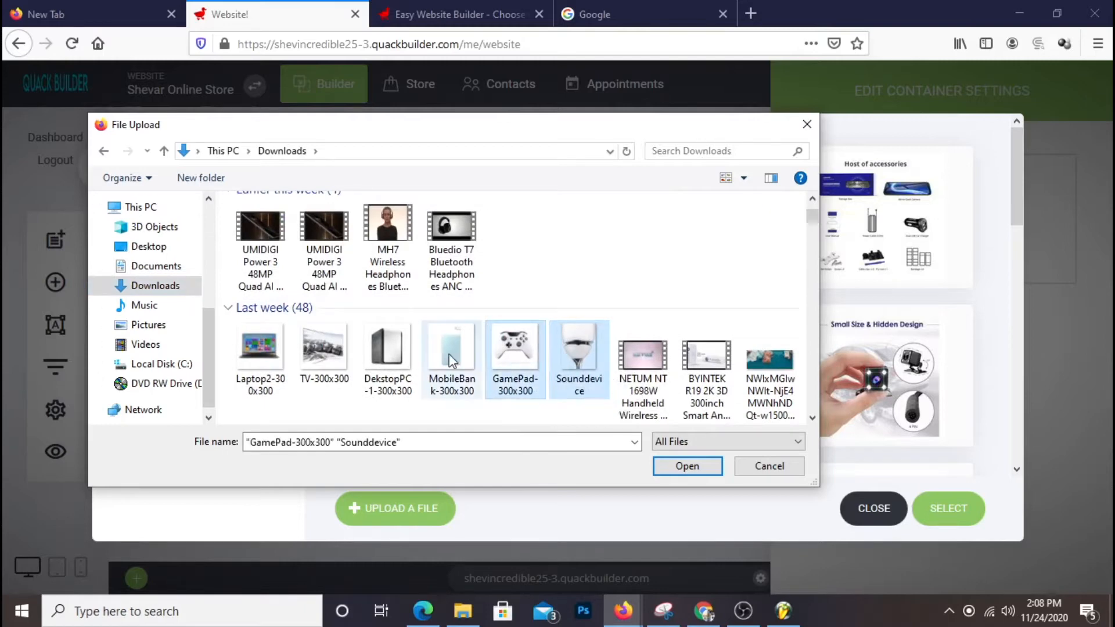
left_click(449, 353, "ctrl")
left_click(379, 349, "ctrl")
left_click(324, 349, "ctrl")
left_click(254, 355, "ctrl")
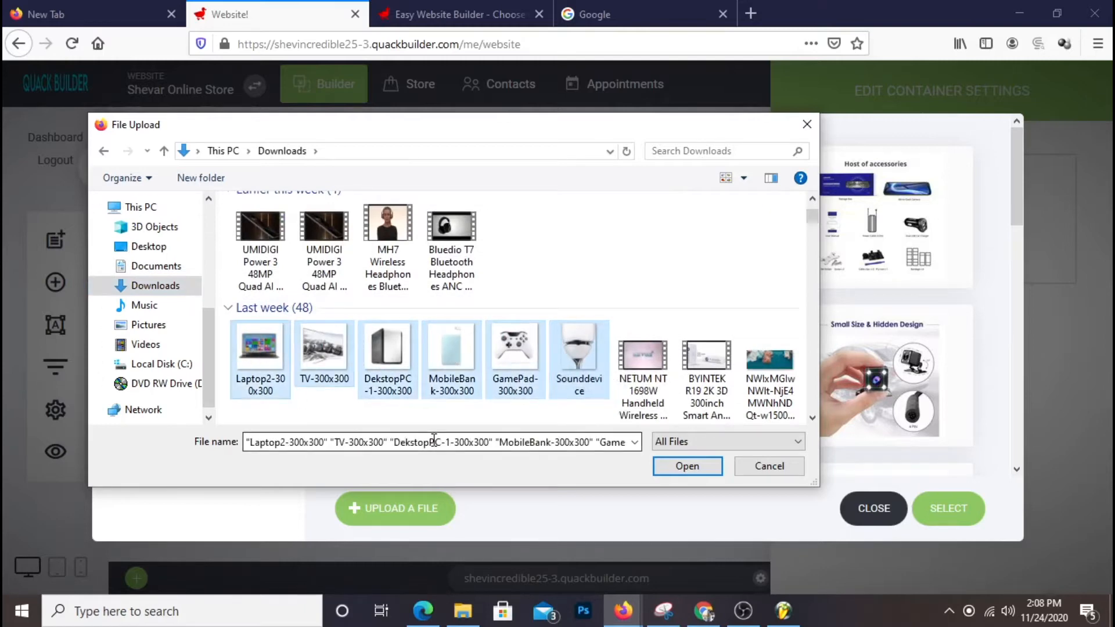
left_click(689, 466)
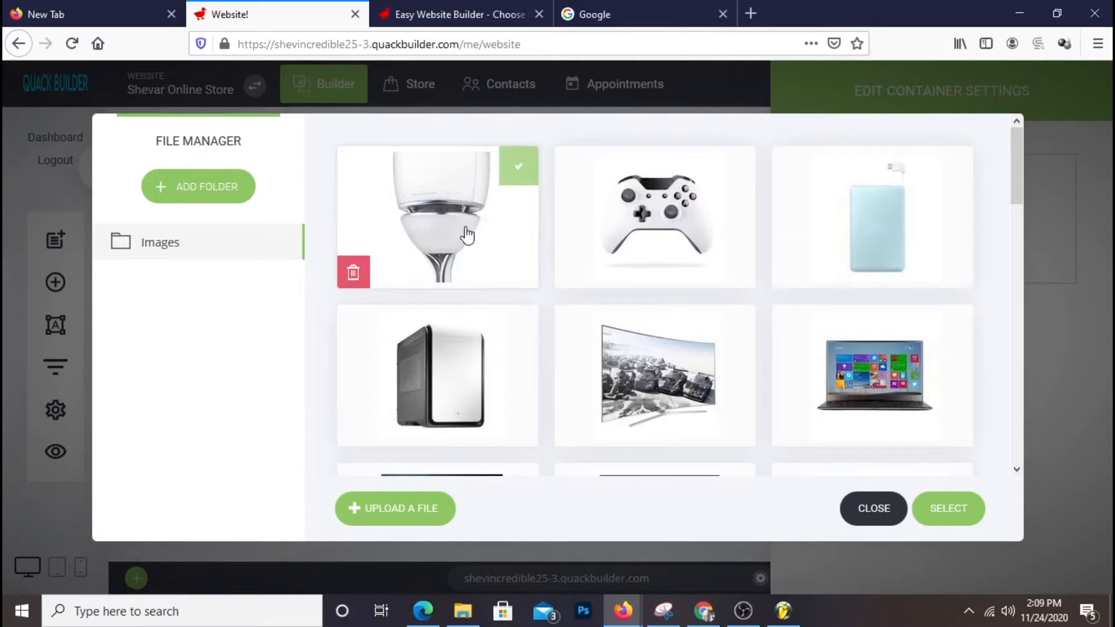
- Use the uploaded Sounddevice image as the block's background and close the container settings
left_click(511, 162)
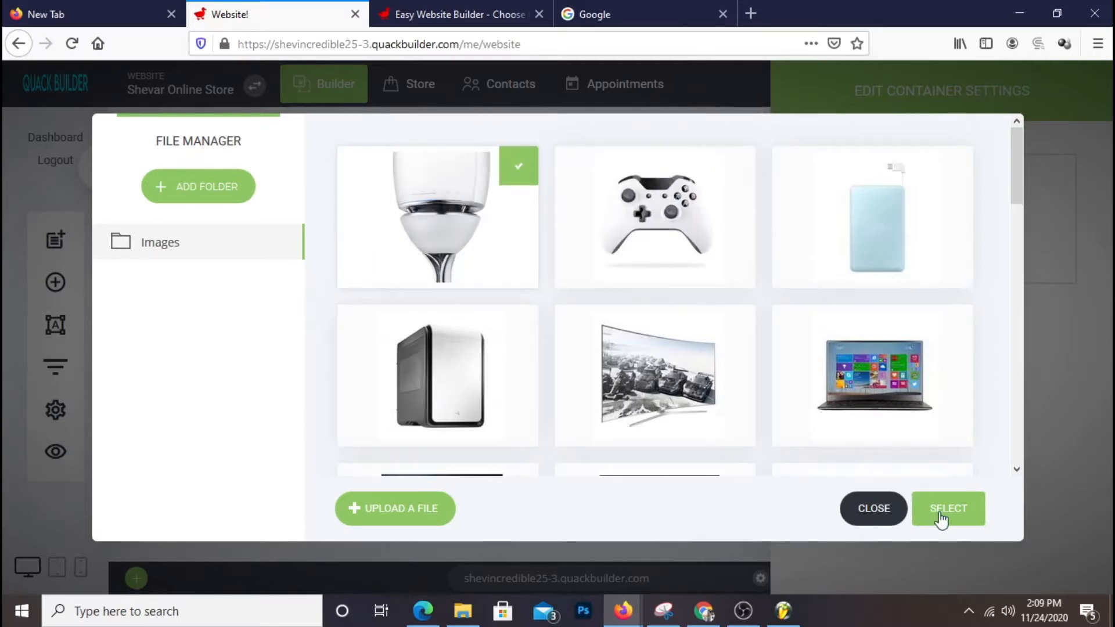
left_click(941, 517)
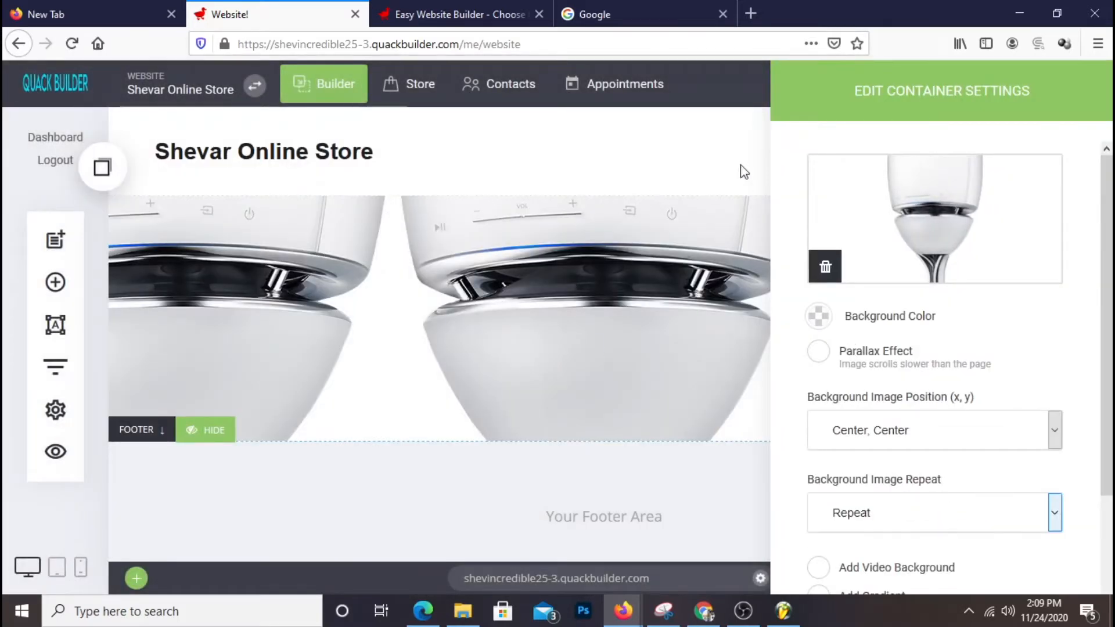
left_click(633, 311)
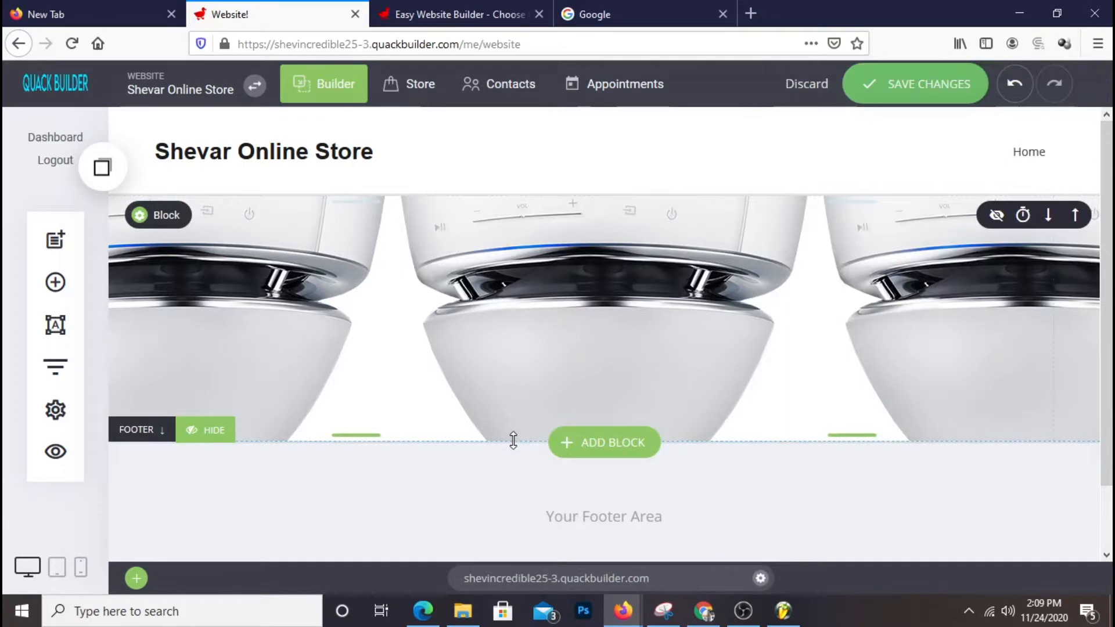
- Extend the block's lower edge downward to make it taller, and check the result on the page
left_click_drag(514, 439, 509, 545)
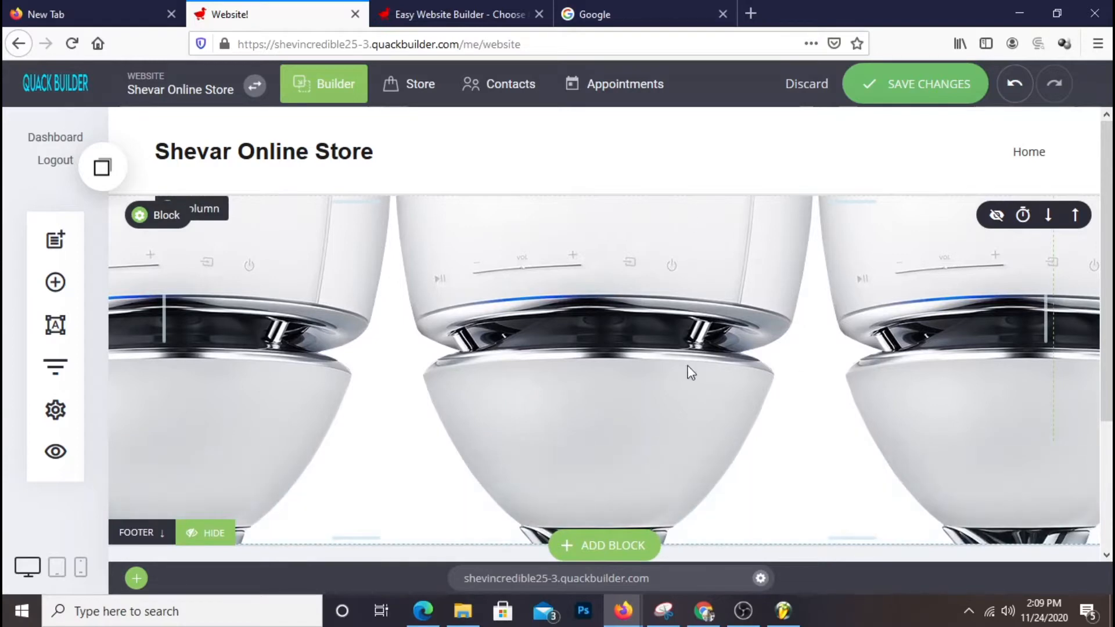
scroll(690, 368, "down", 3)
scroll(689, 368, "up", 3)
scroll(689, 367, "down", 3)
scroll(689, 367, "up", 3)
scroll(689, 368, "down", 1)
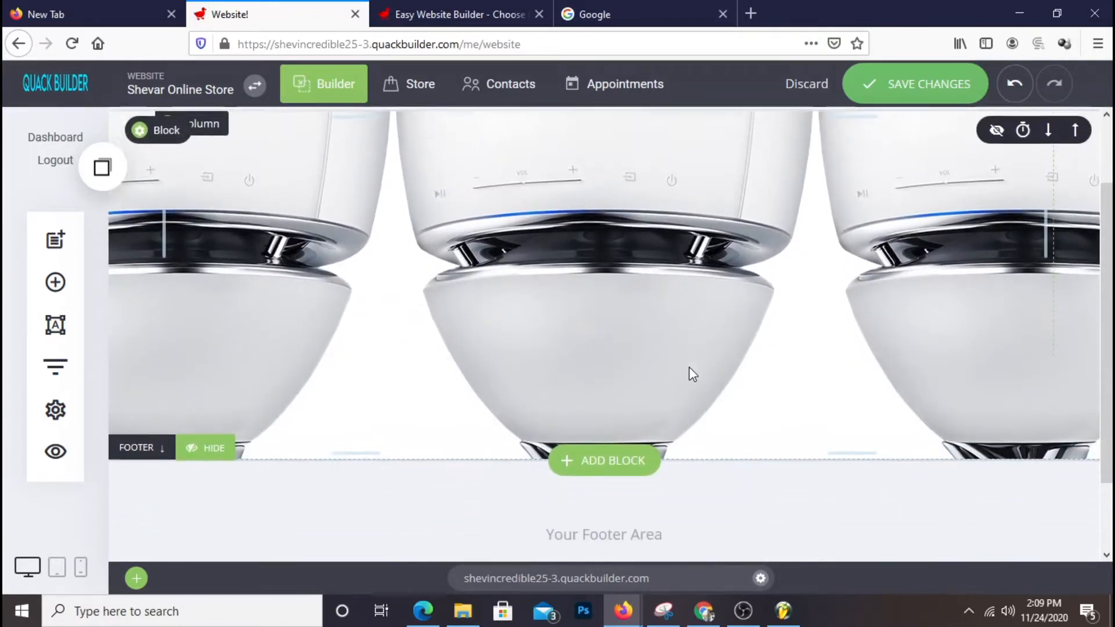
scroll(689, 367, "up", 1)
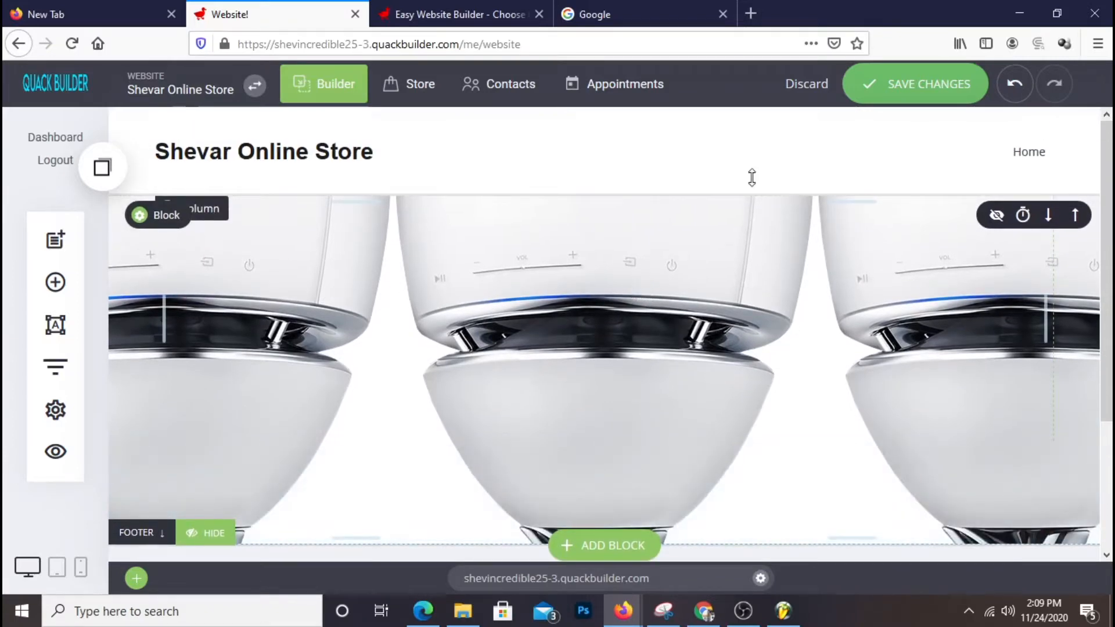
- In the block's container settings, set Background Image Repeat to Cover whole area and Background Image Position to Right, Top
left_click(152, 217)
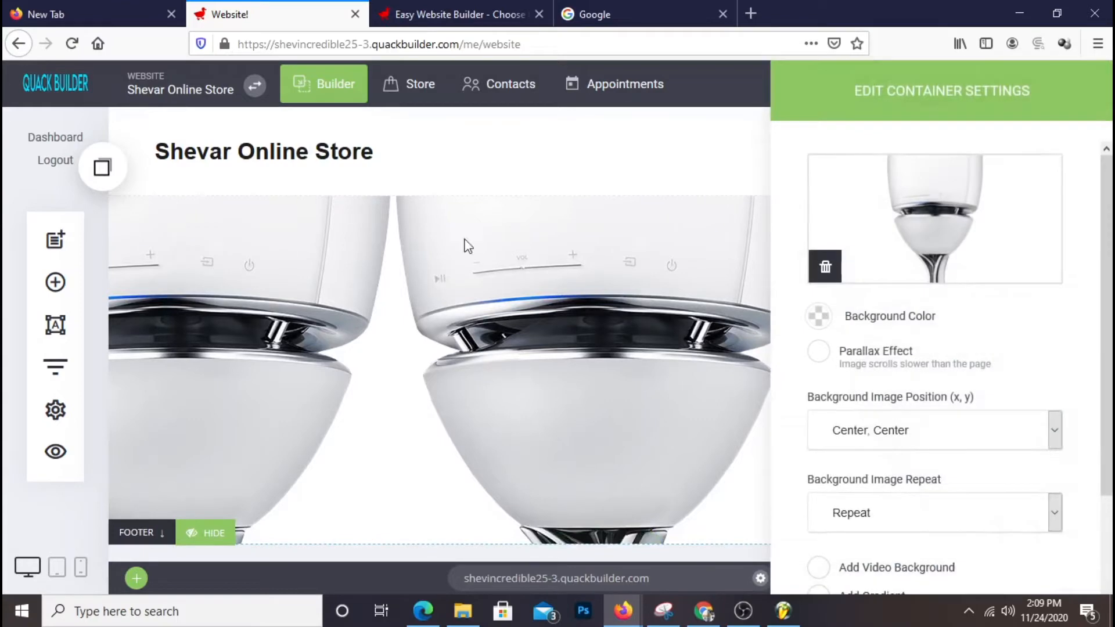
left_click_drag(988, 110, 545, 114)
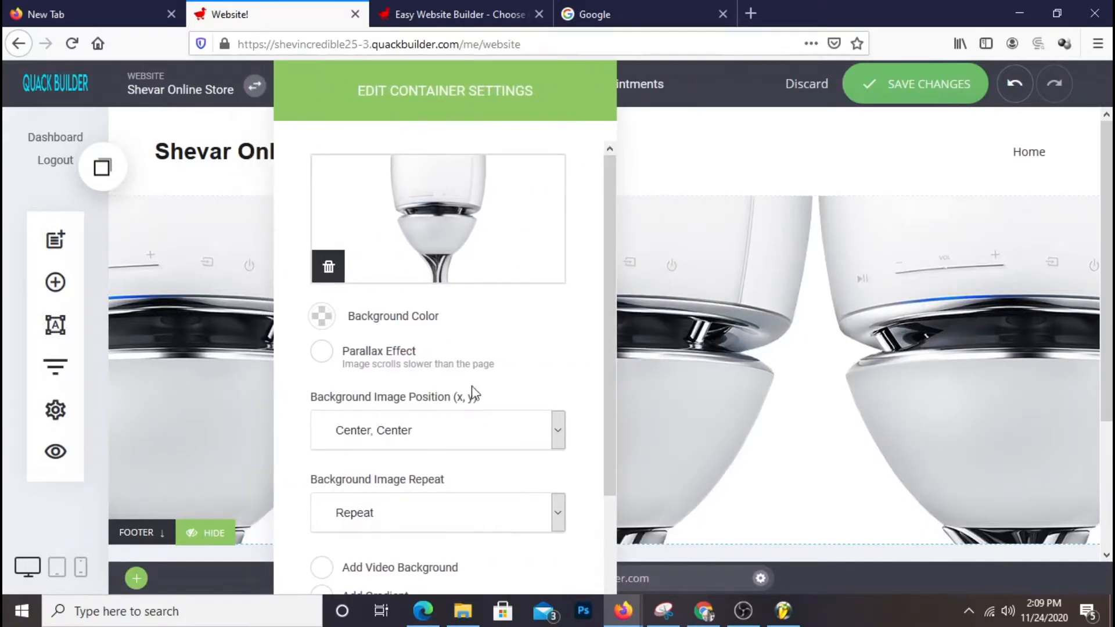
left_click(405, 514)
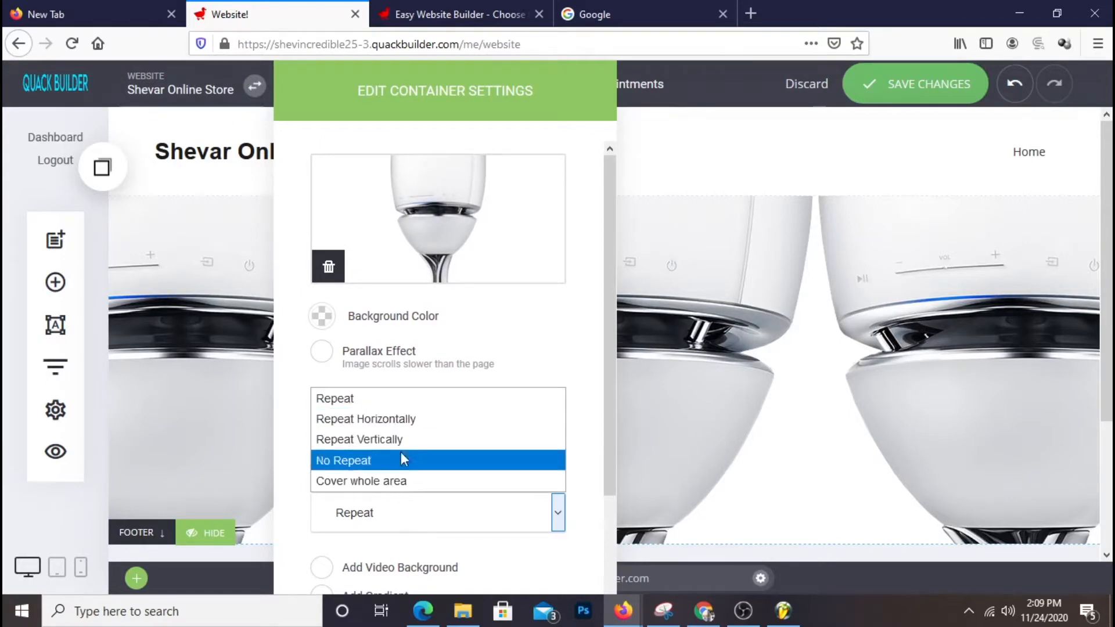
left_click(403, 482)
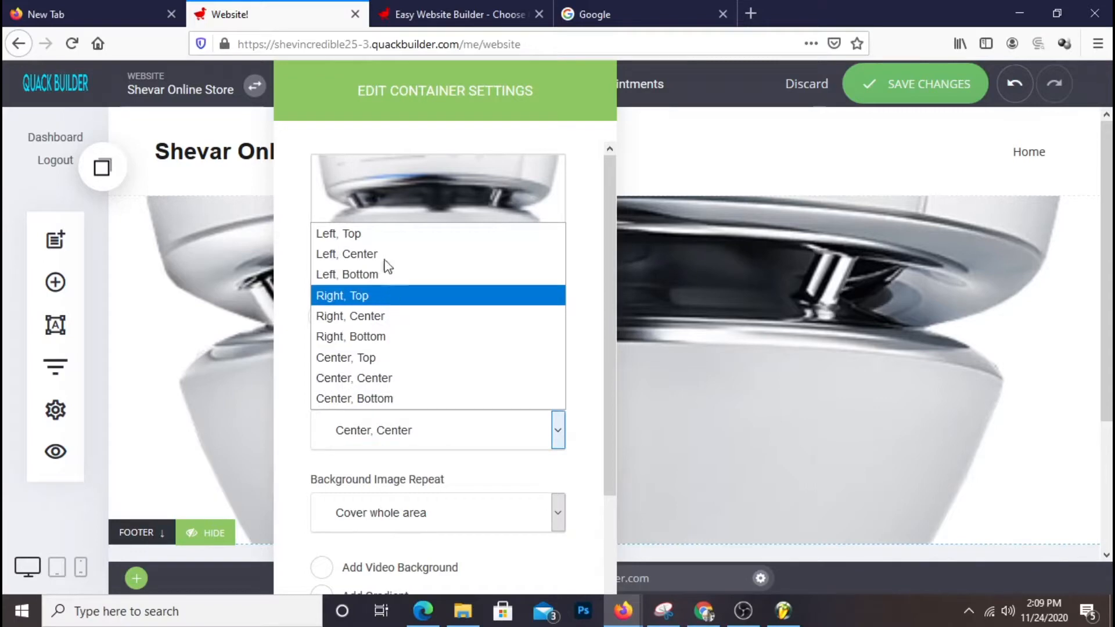
left_click(410, 296)
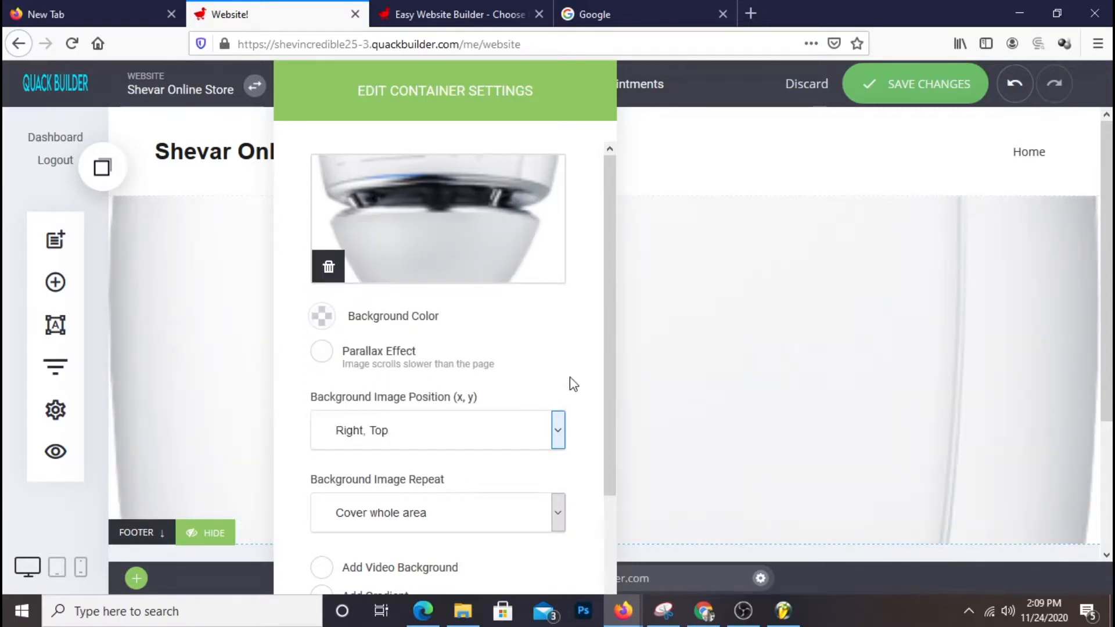
scroll(561, 385, "down", 3)
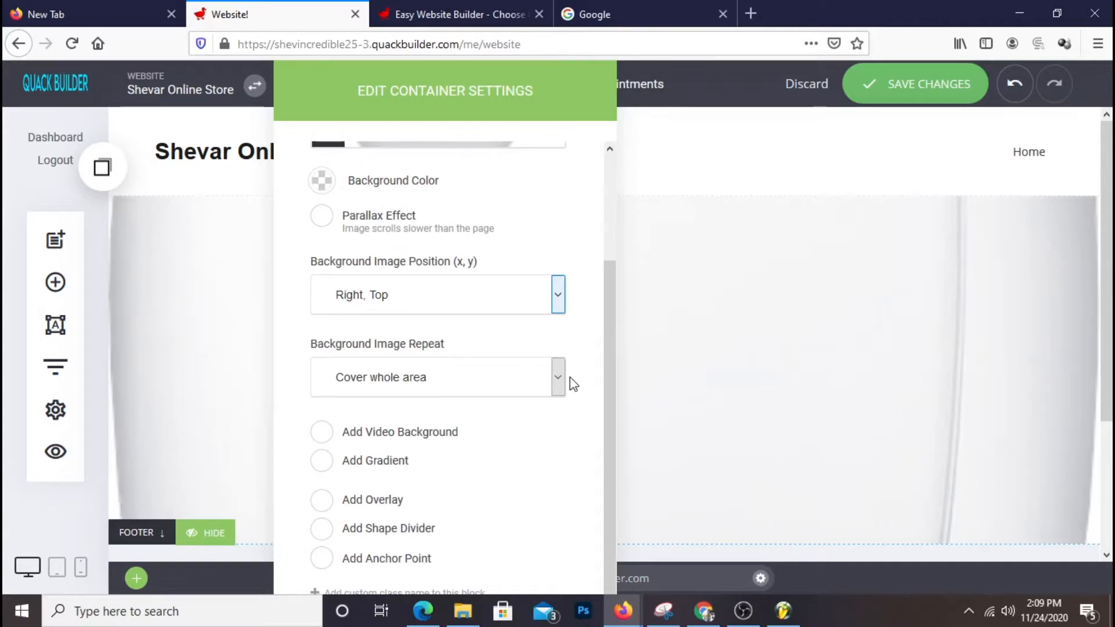
scroll(572, 381, "up", 3)
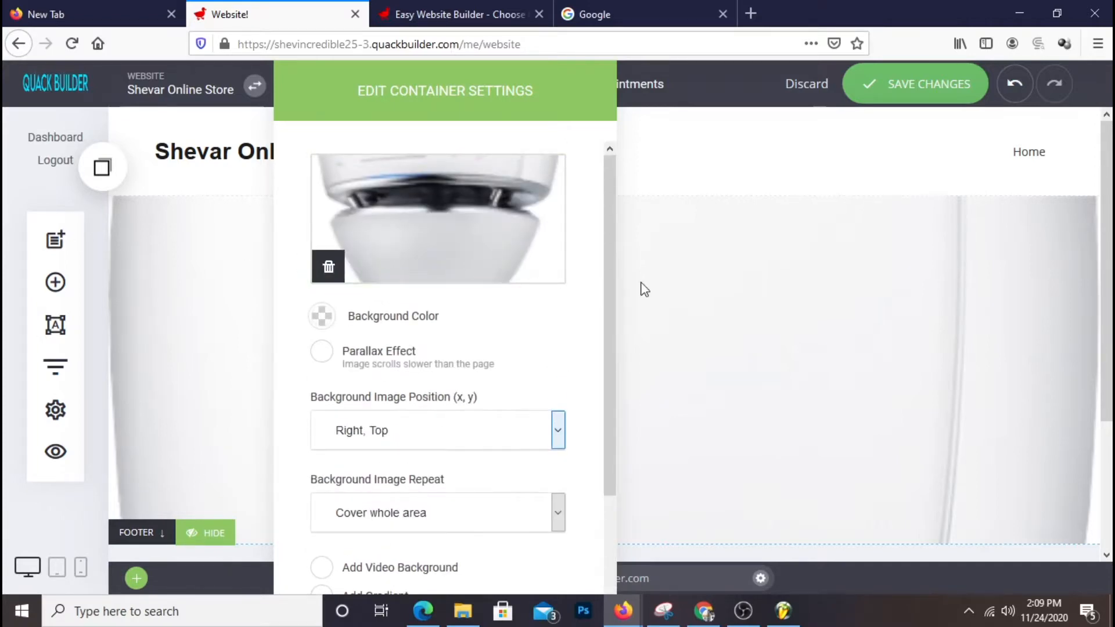
- Try the Parallax Effect on the block's background image and switch it off again
scroll(456, 390, "down", 3)
left_click(345, 217)
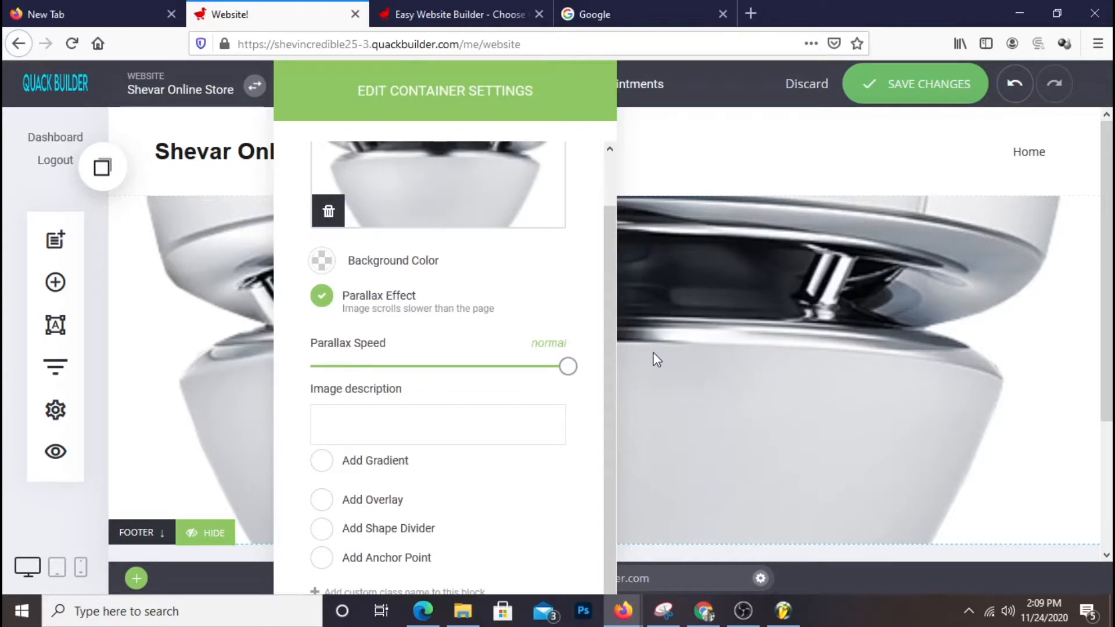
left_click(322, 294)
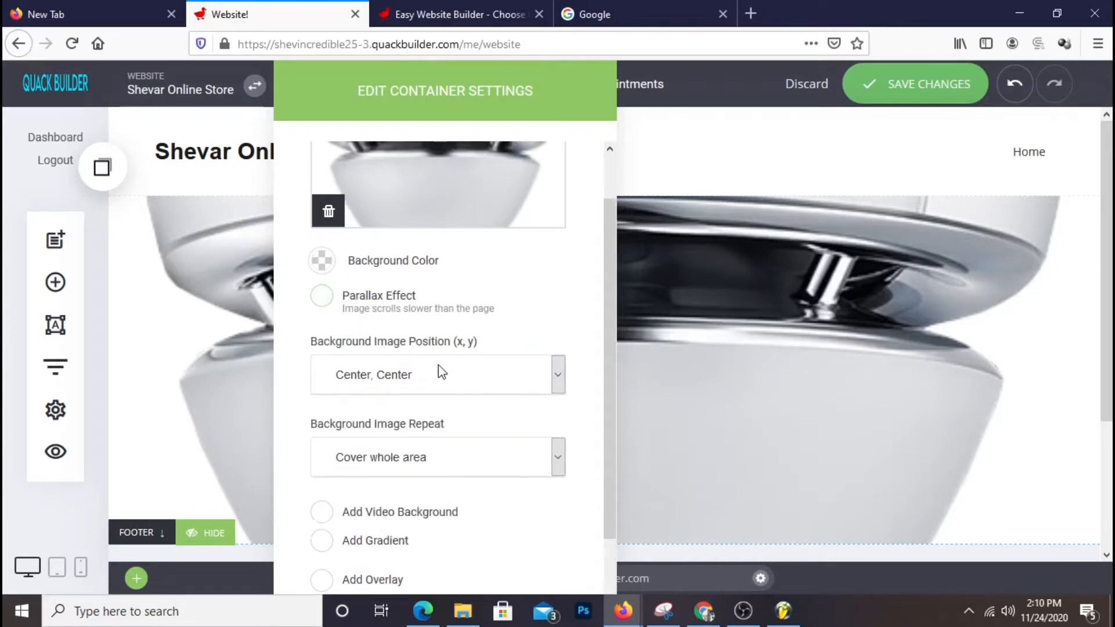
- Try Repeat Horizontally for the background image, and settle on Repeat Vertically as its Background Image Repeat
scroll(441, 372, "down", 2)
left_click(433, 382)
left_click(420, 437)
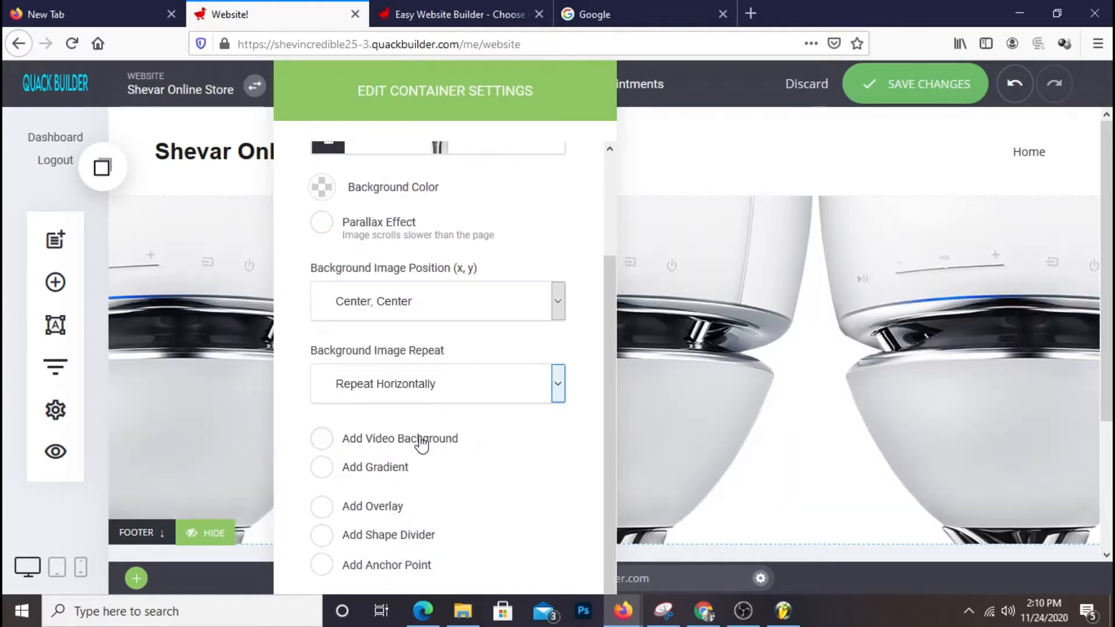
left_click(418, 401)
left_click(416, 456)
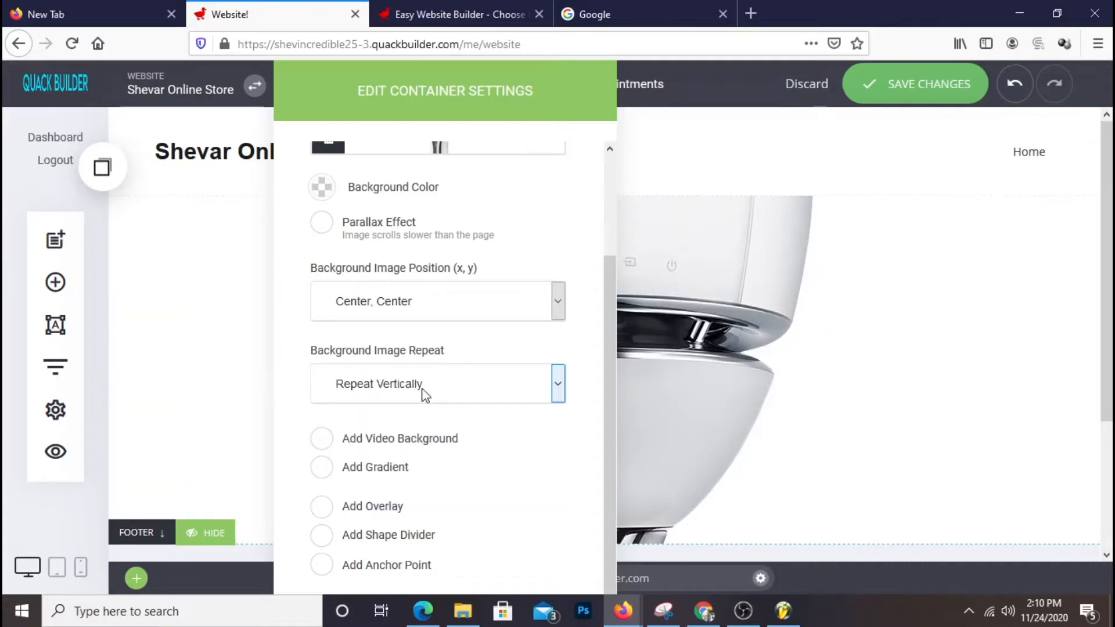
left_click(426, 396)
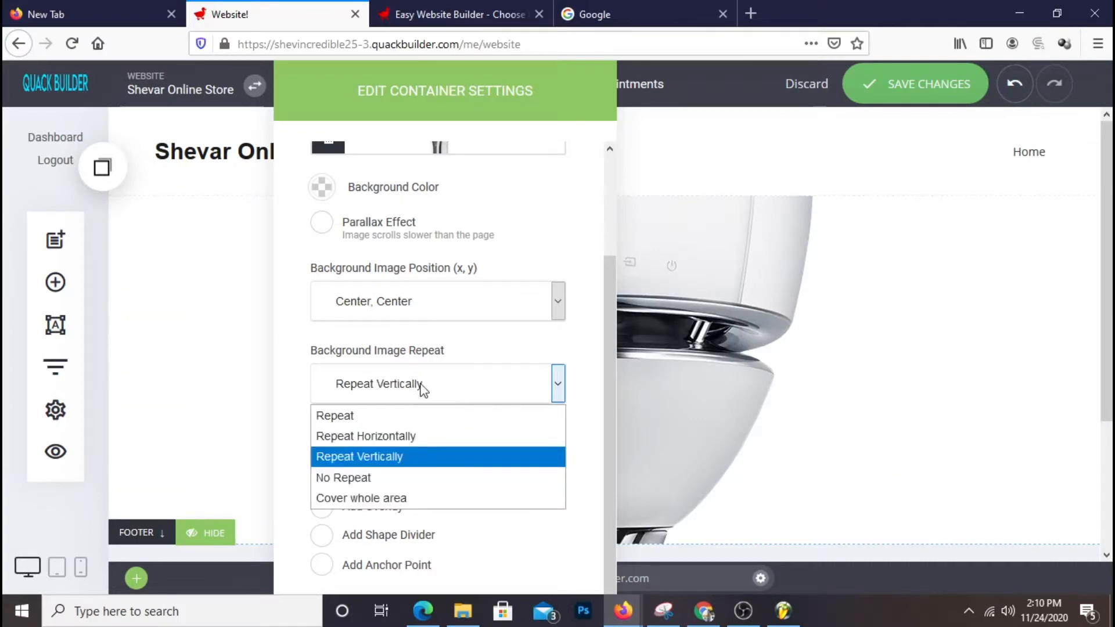
- Set the Background Image Position to Right, Top, close the container settings and review the block on the page
left_click(381, 308)
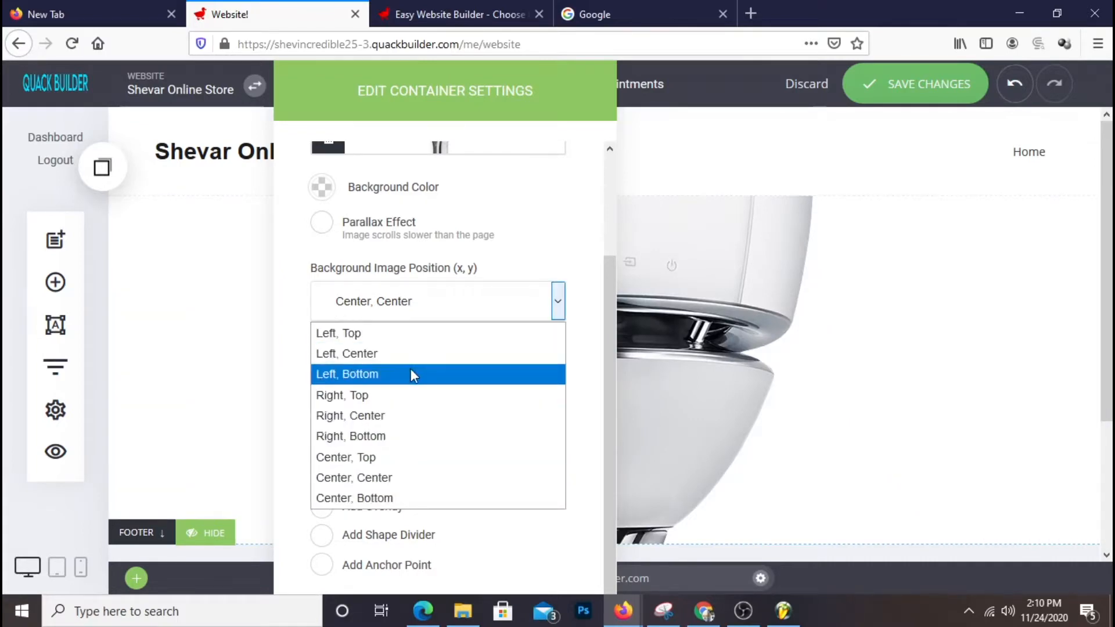
left_click(413, 394)
left_click(671, 349)
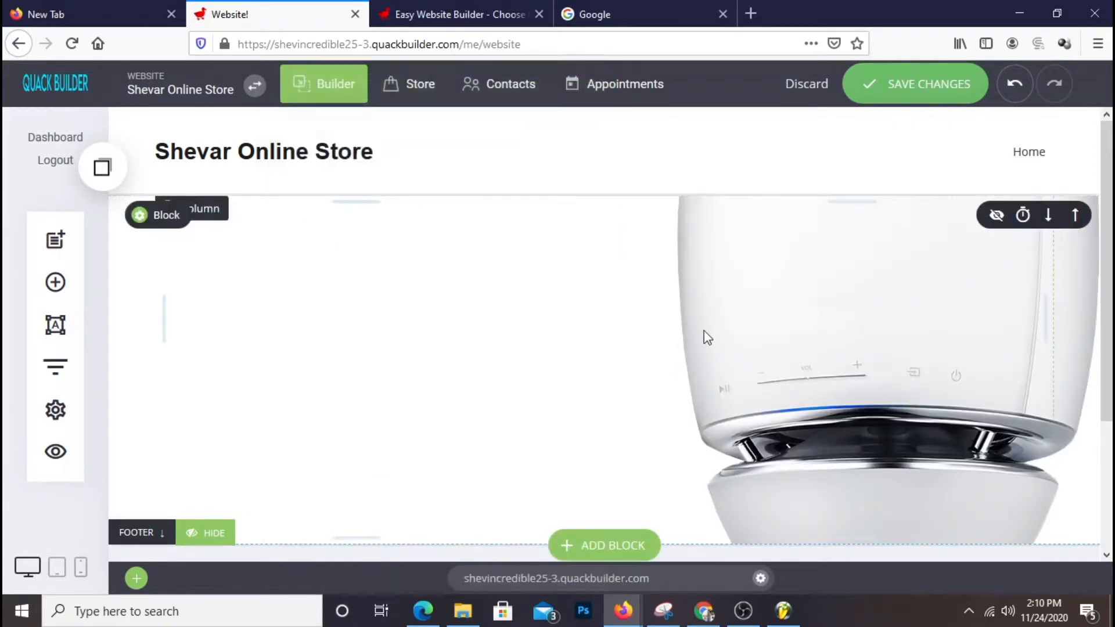
scroll(792, 301, "down", 2)
scroll(796, 301, "up", 2)
scroll(703, 302, "down", 2)
scroll(700, 314, "up", 2)
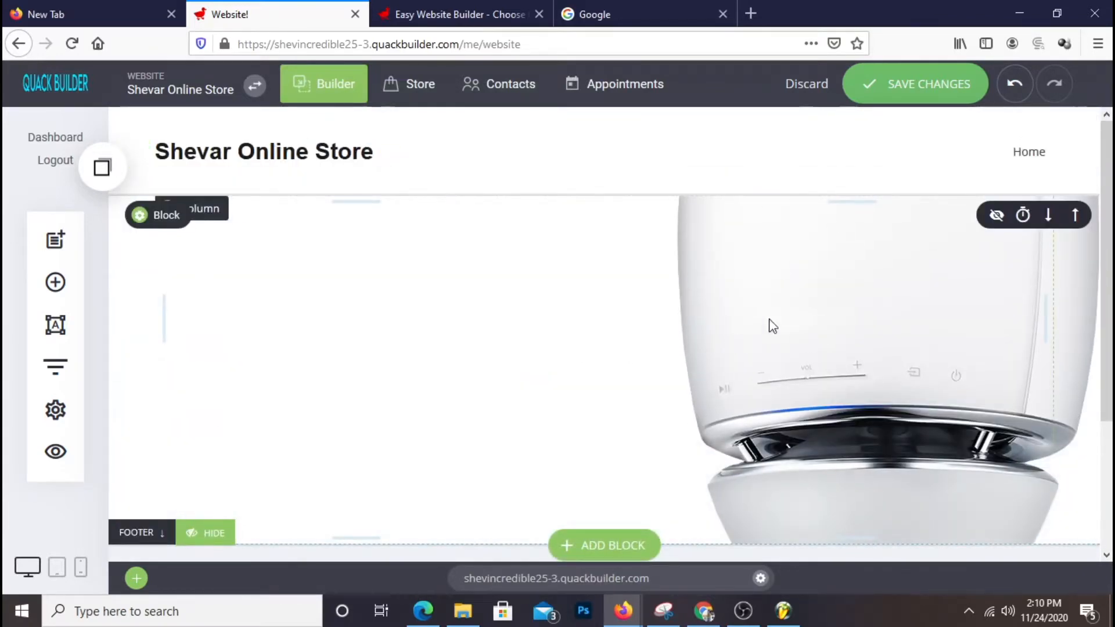
scroll(833, 302, "down", 2)
scroll(833, 303, "up", 2)
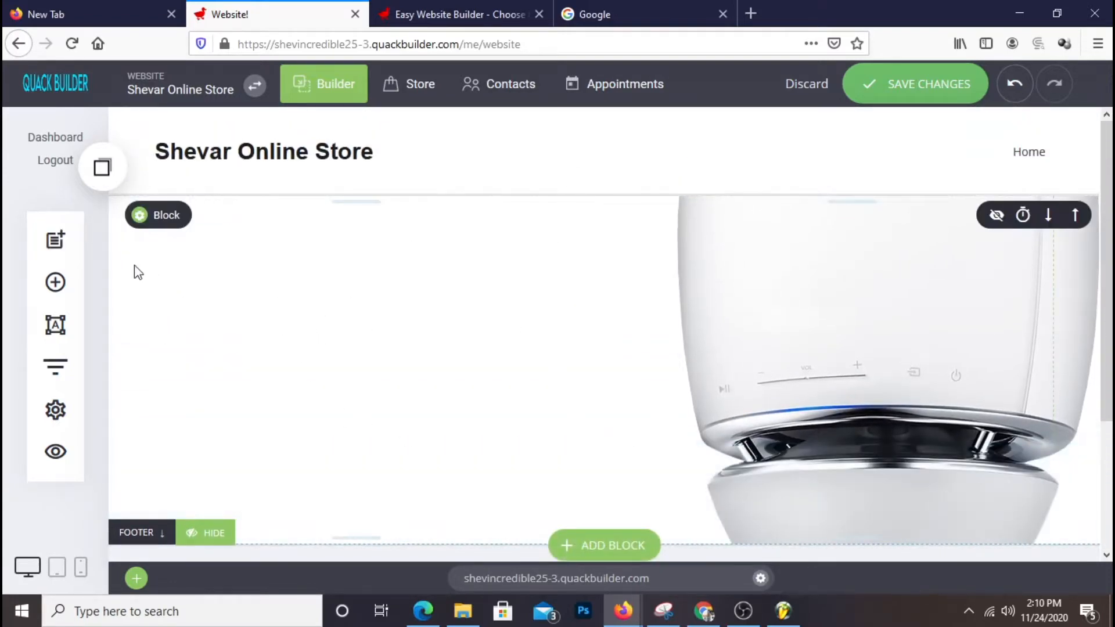
- Add a Heading widget at the top of the block
left_click(74, 283)
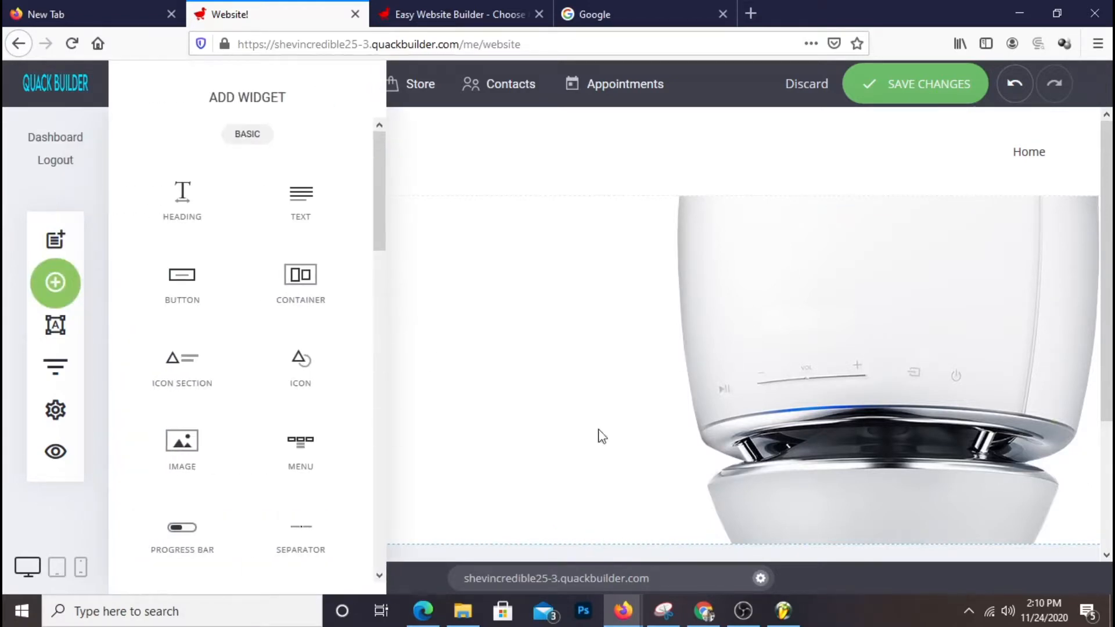
left_click_drag(182, 232, 410, 223)
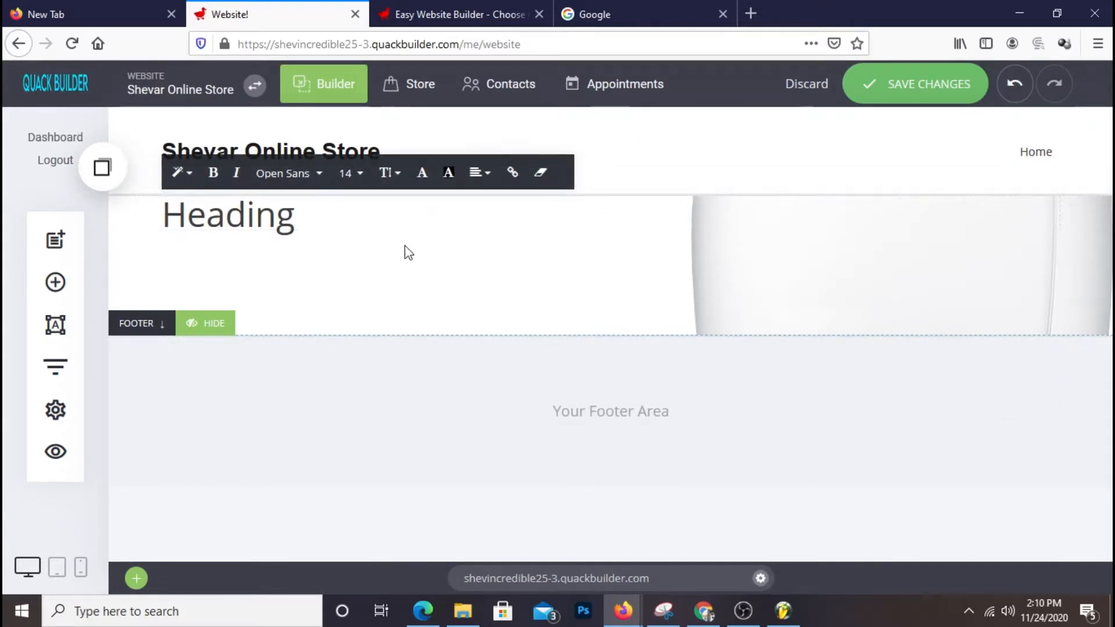
key("ctrl+a")
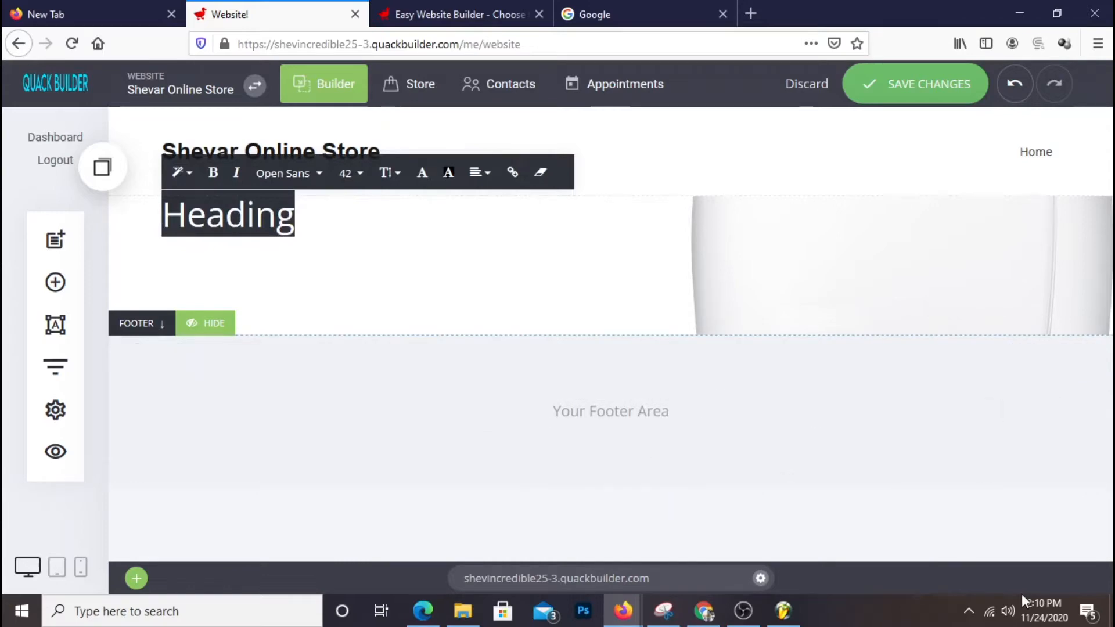
type("Welcome")
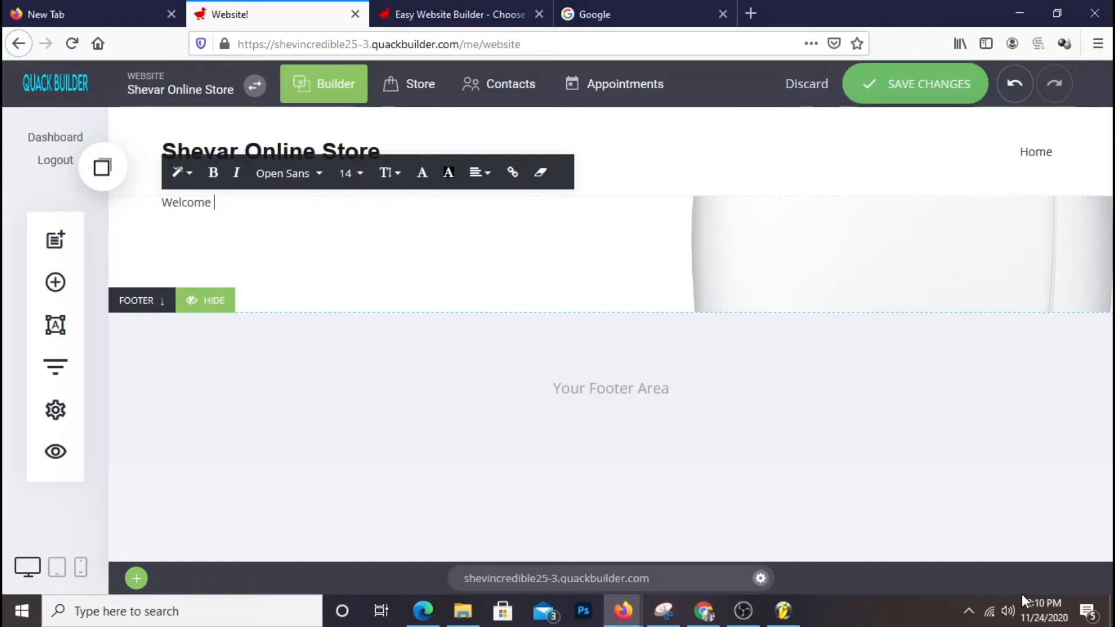
key("ctrl+z")
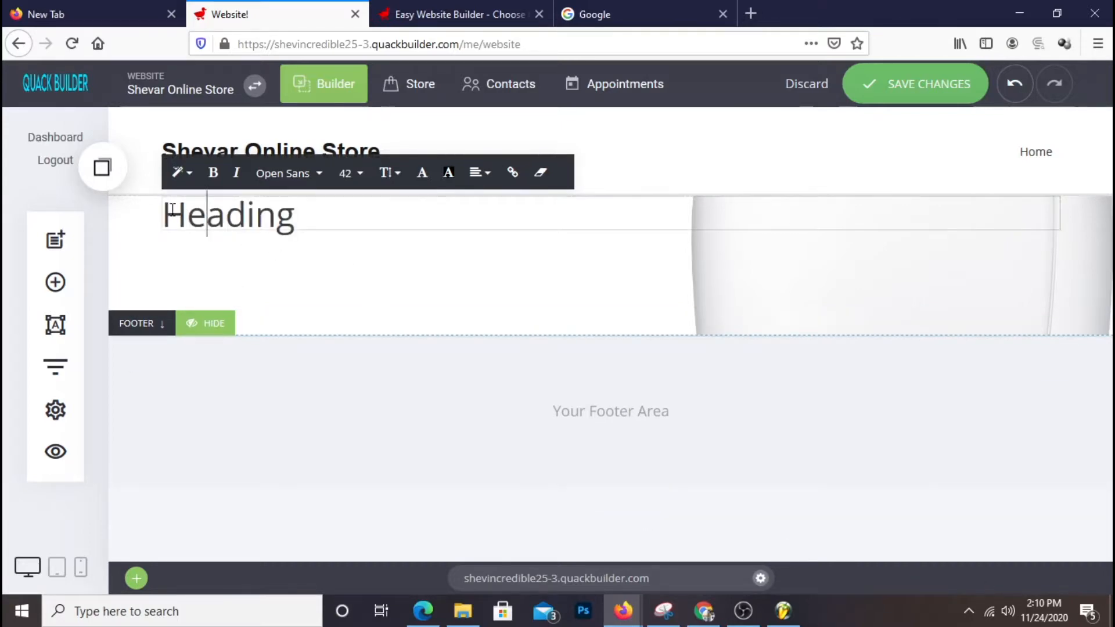
- Replace the placeholder heading text with "Welcome To Shevar Online Store", keeping the heading's formatting
left_click_drag(171, 210, 390, 240)
type("Welcome")
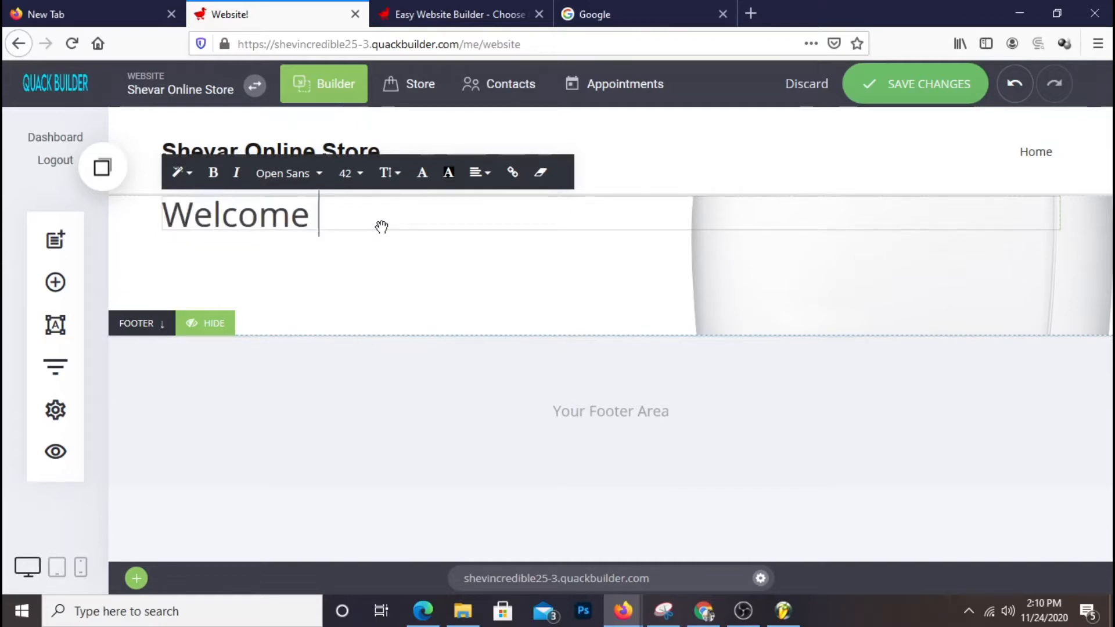
type(" To Shevar ")
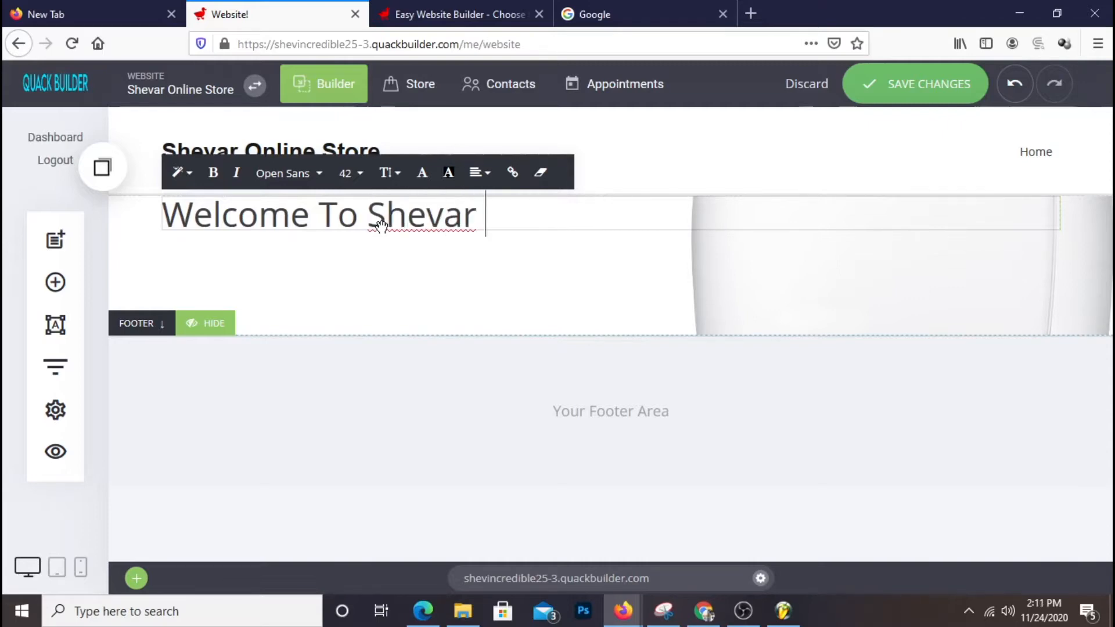
type("Onlin")
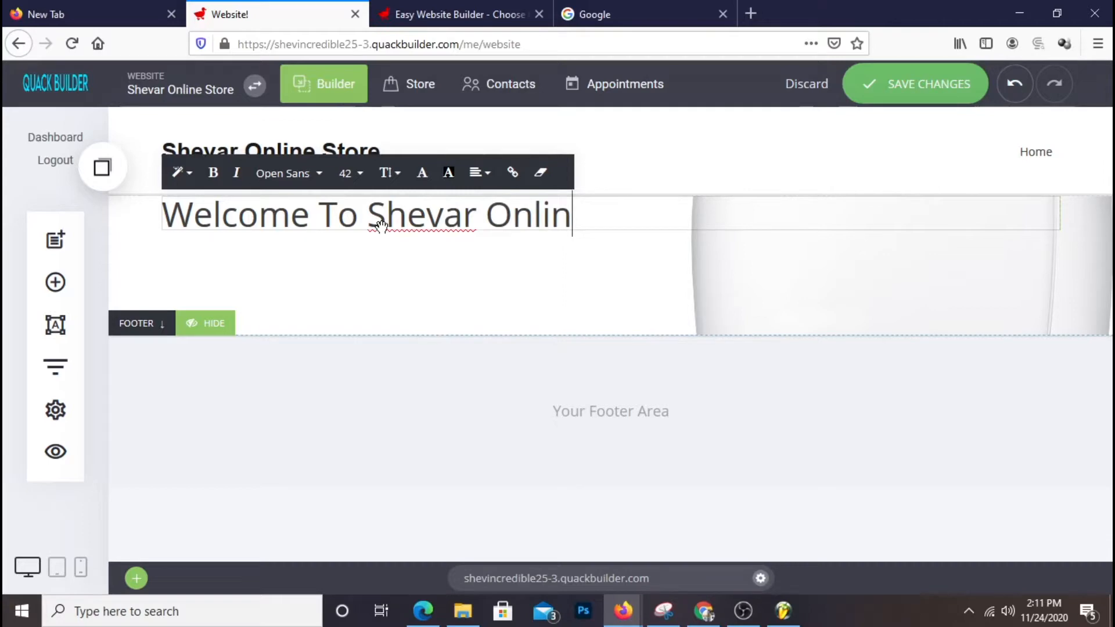
type("e Store")
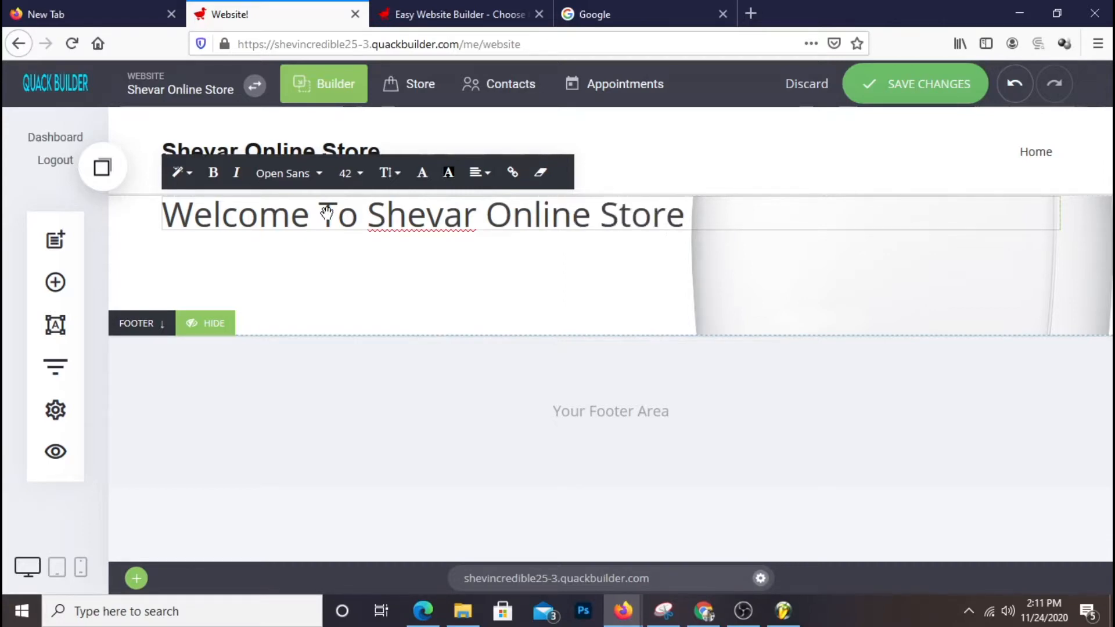
- Format the whole welcome heading with font size 72 and the Hammersmith One font
left_click_drag(178, 216, 839, 186)
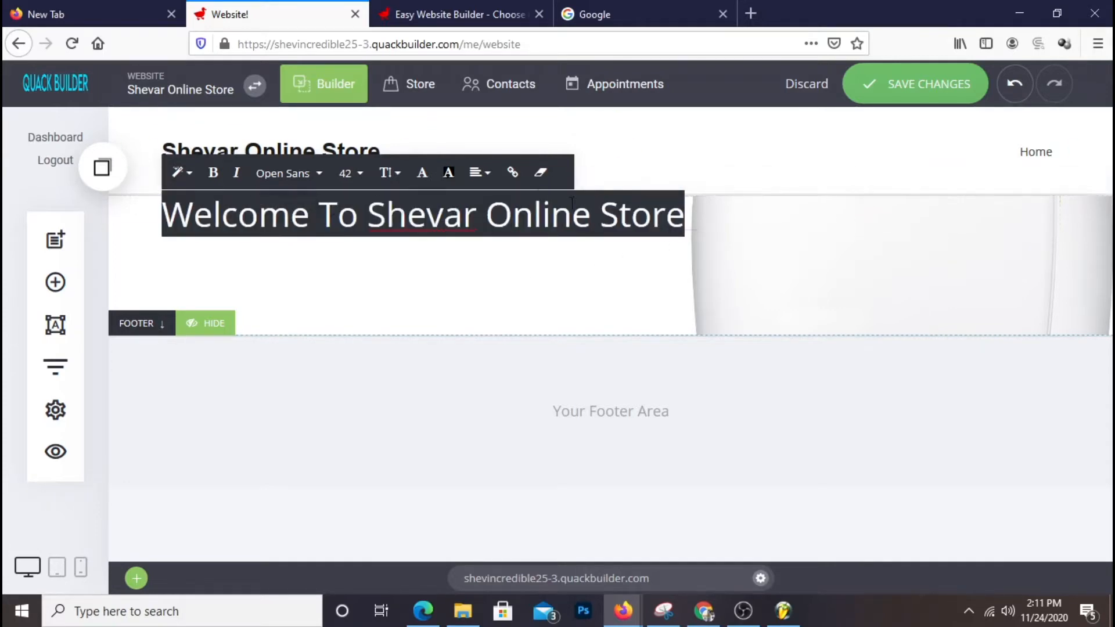
left_click(350, 173)
left_click(366, 352)
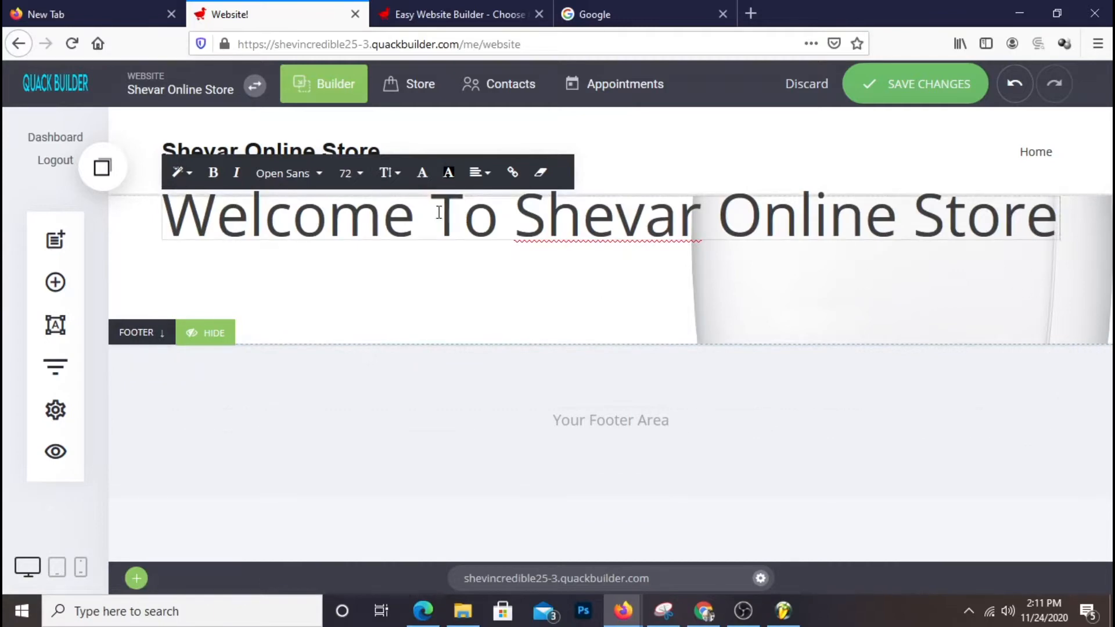
left_click_drag(162, 223, 1095, 300)
left_click(308, 173)
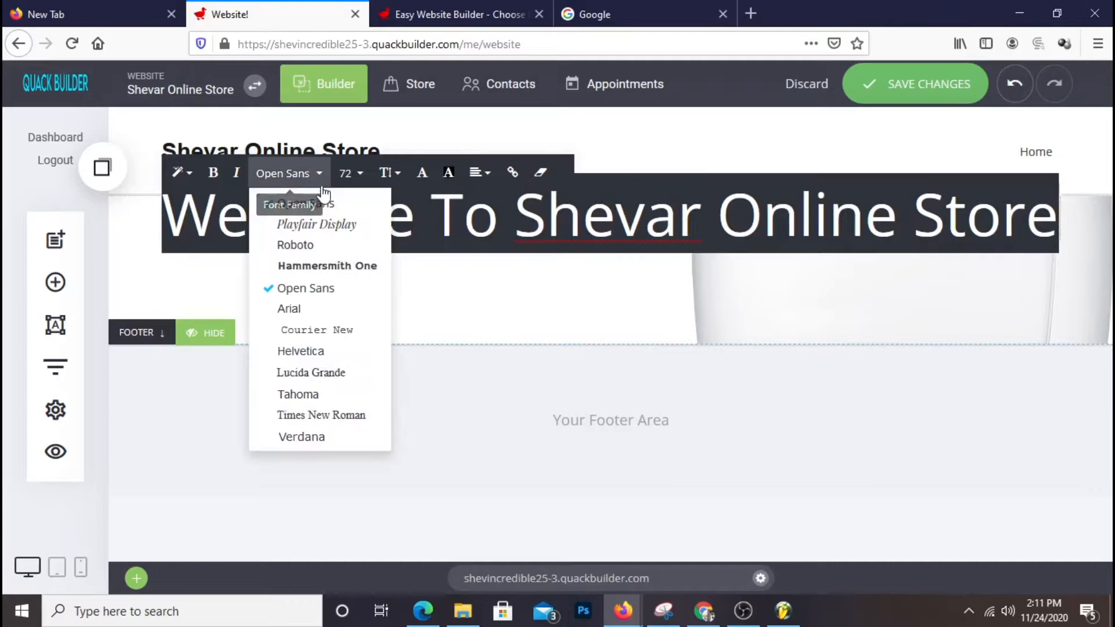
left_click(346, 267)
left_click(558, 283)
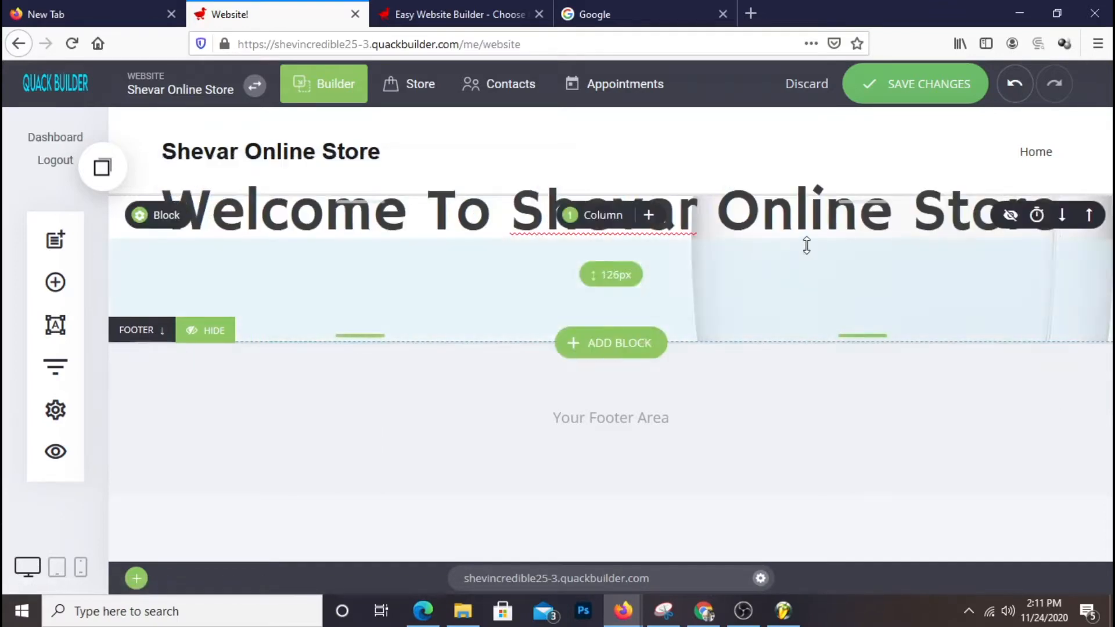
- Add space above the welcome heading and break it onto a second line before "Online Store"
left_click_drag(446, 199, 440, 230)
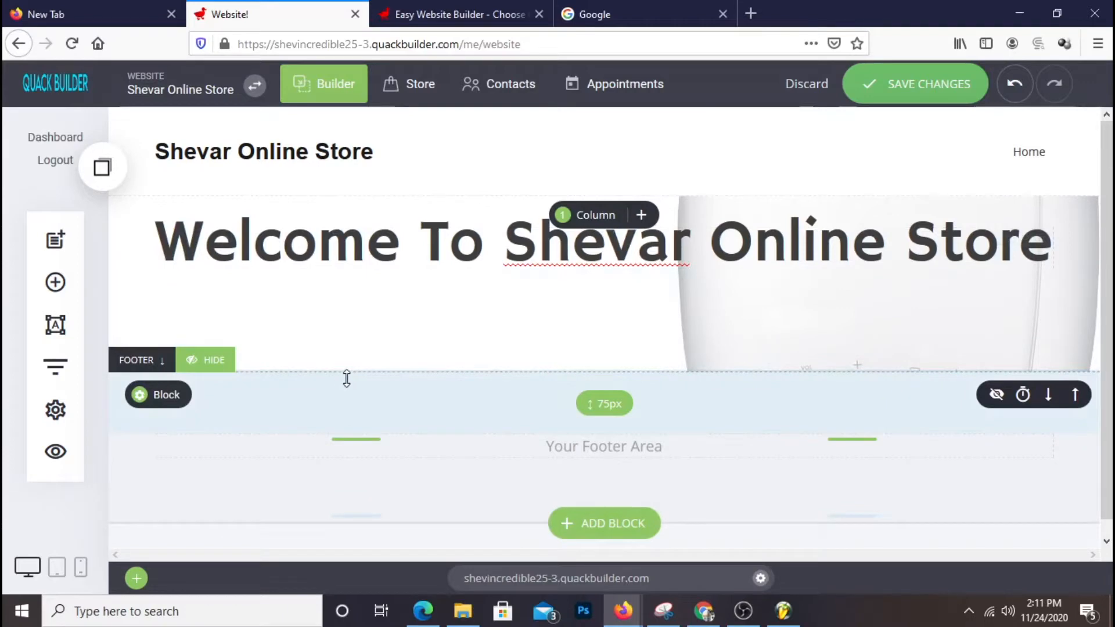
left_click(516, 247)
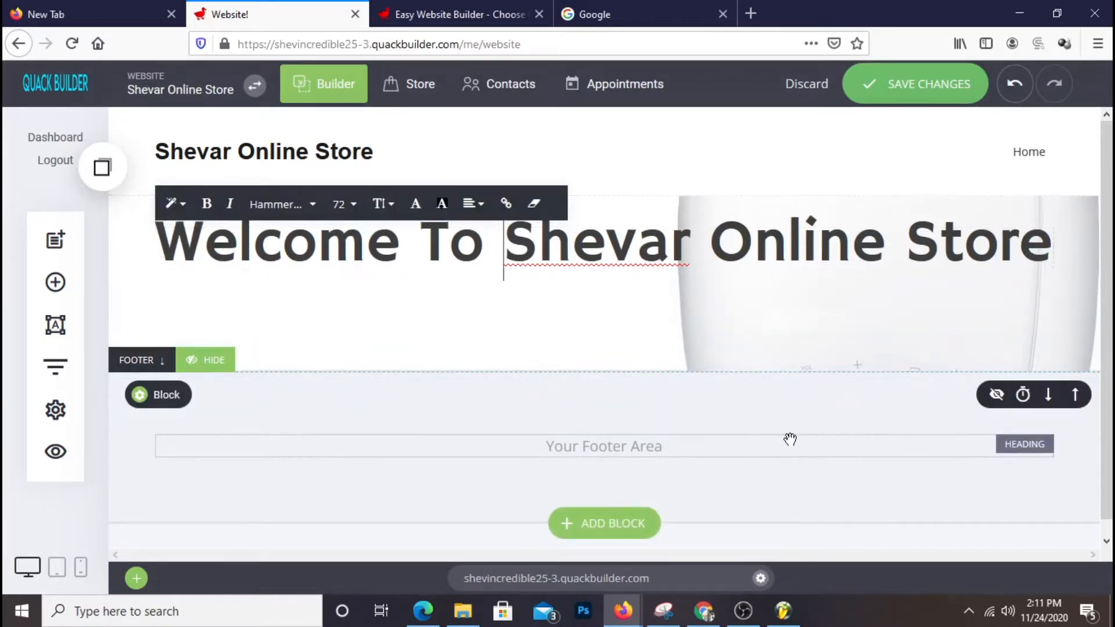
key("Return")
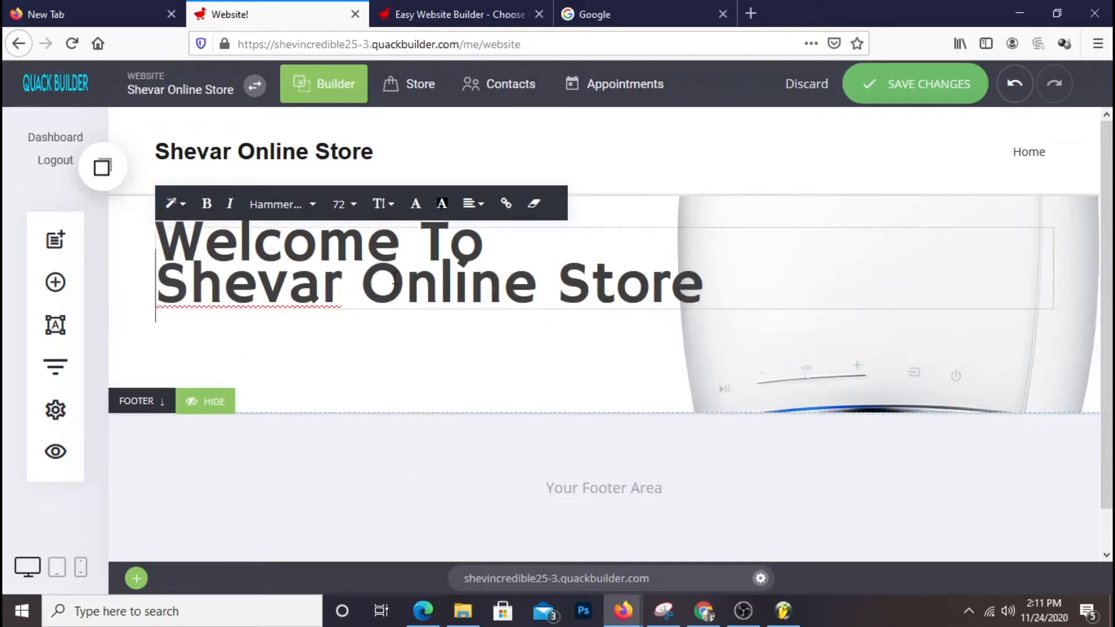
key("BackSpace")
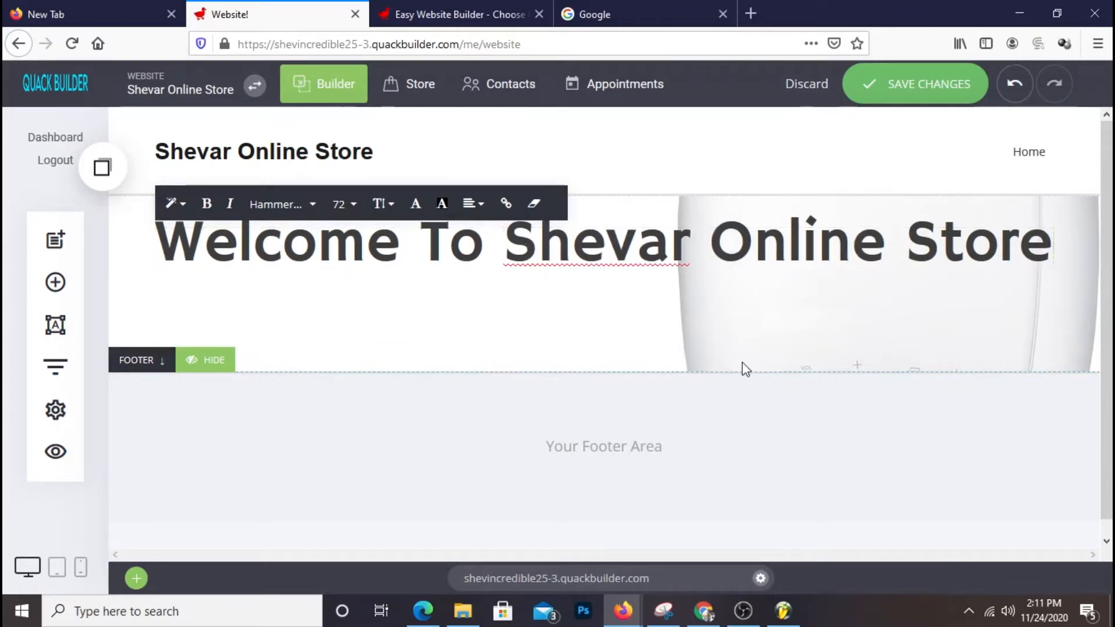
key("Return")
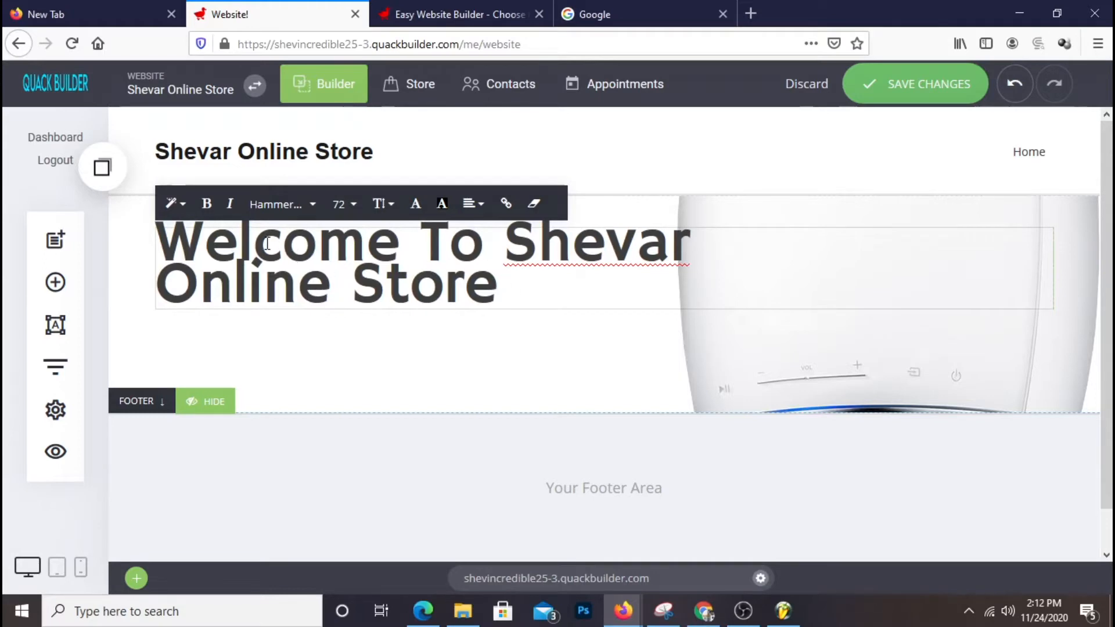
- Set the line height of the whole welcome heading to 1.5
left_click_drag(525, 297, 127, 221)
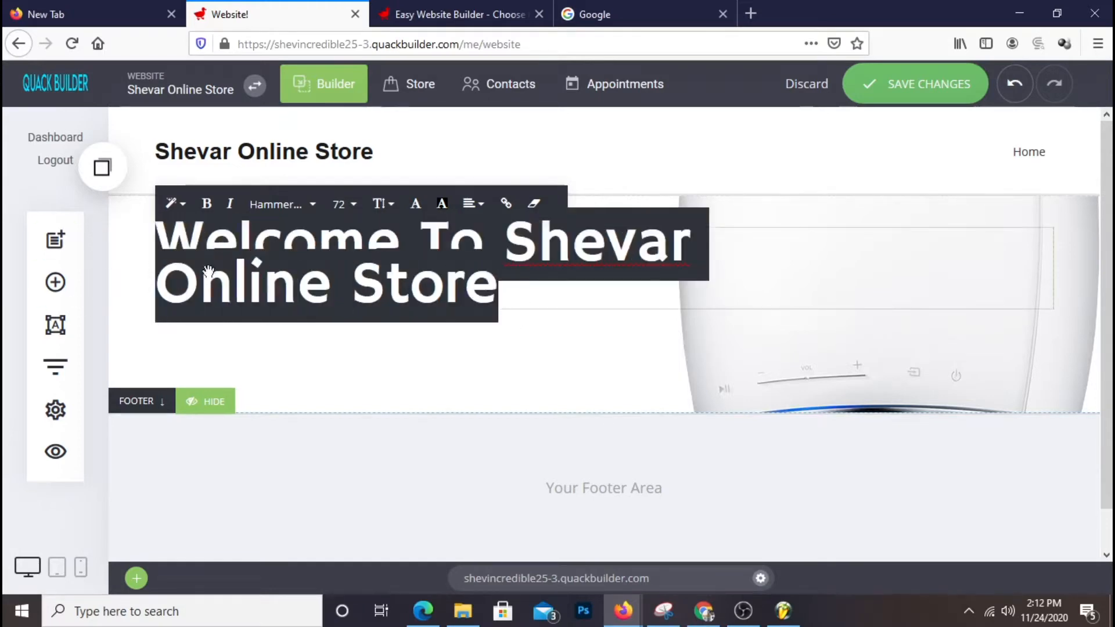
left_click(380, 203)
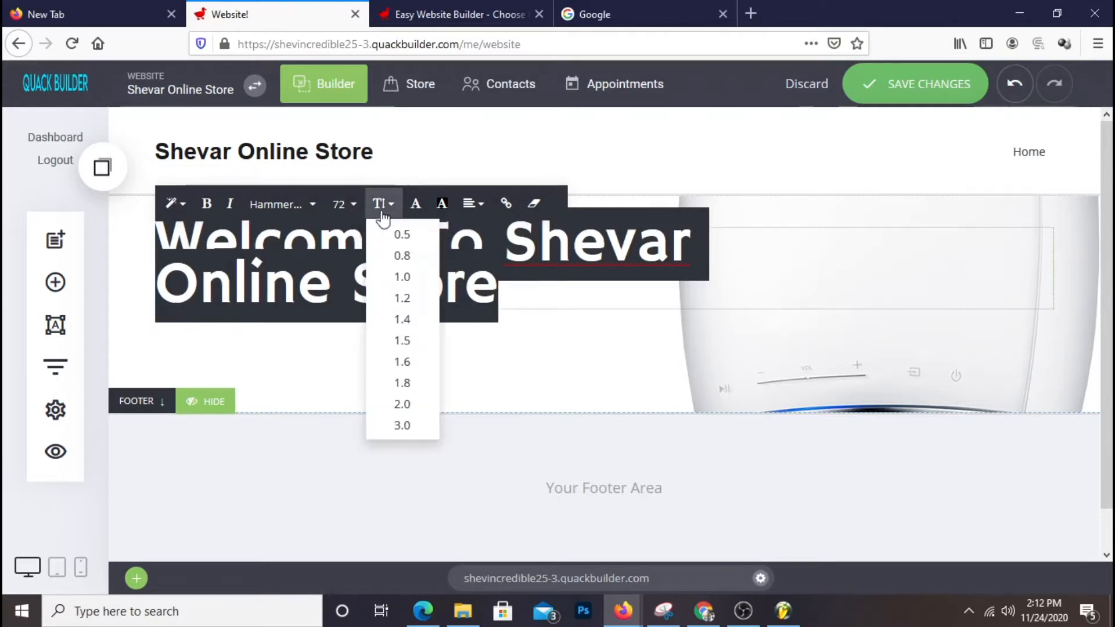
left_click(402, 341)
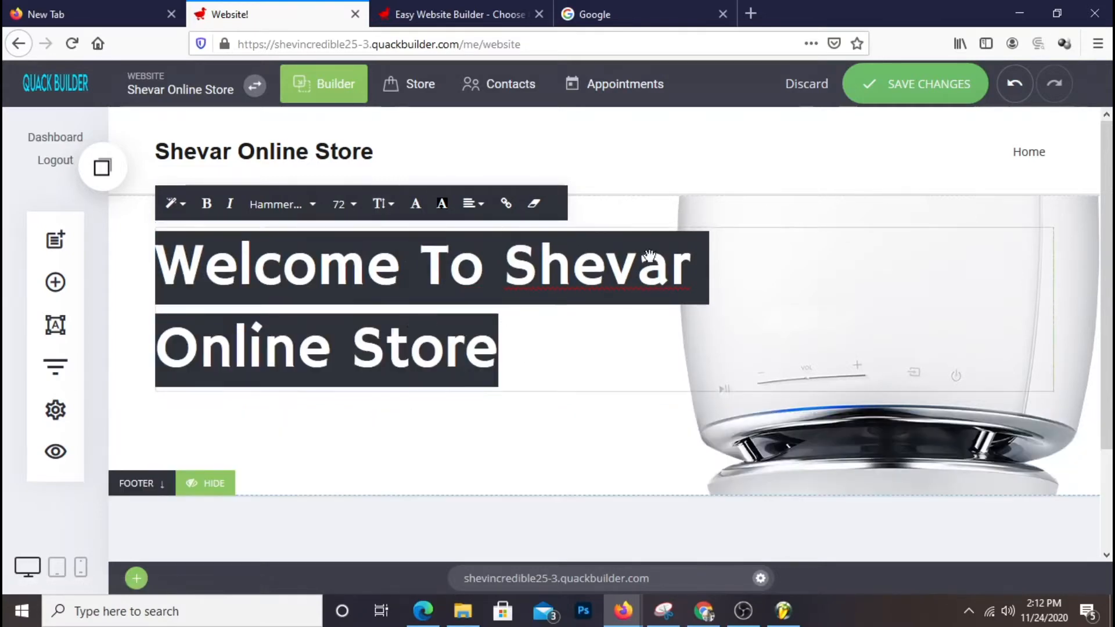
left_click(584, 468)
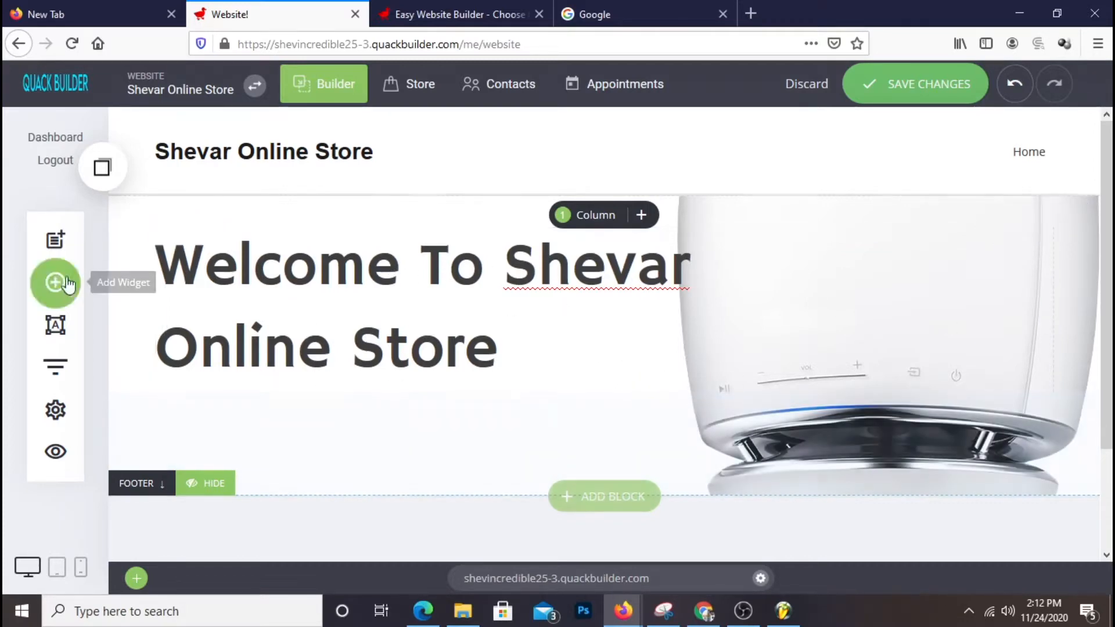
- Add a Text widget below the welcome heading and replace its placeholder with "Shop to save big on Laptop Computers.."
left_click(53, 293)
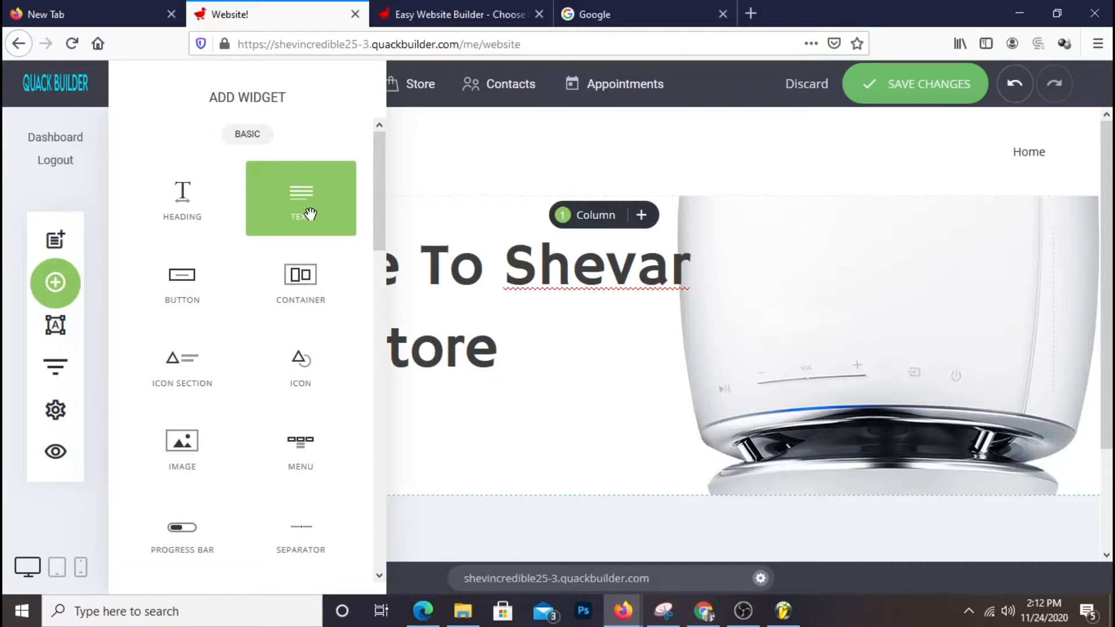
left_click_drag(310, 215, 465, 426)
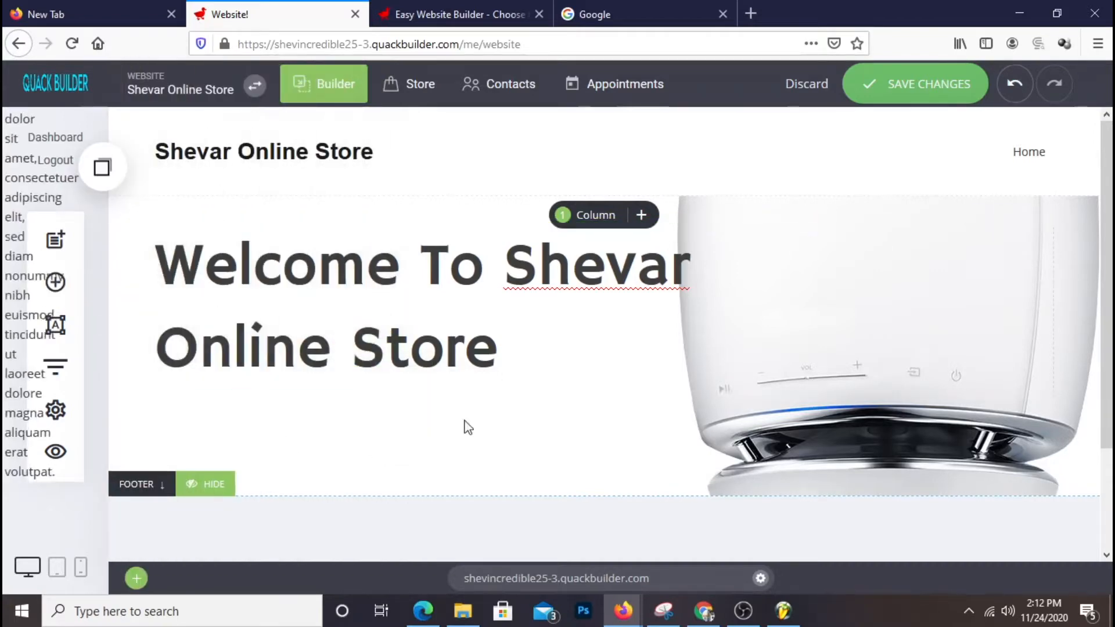
left_click(149, 402)
left_click_drag(157, 406, 1045, 462)
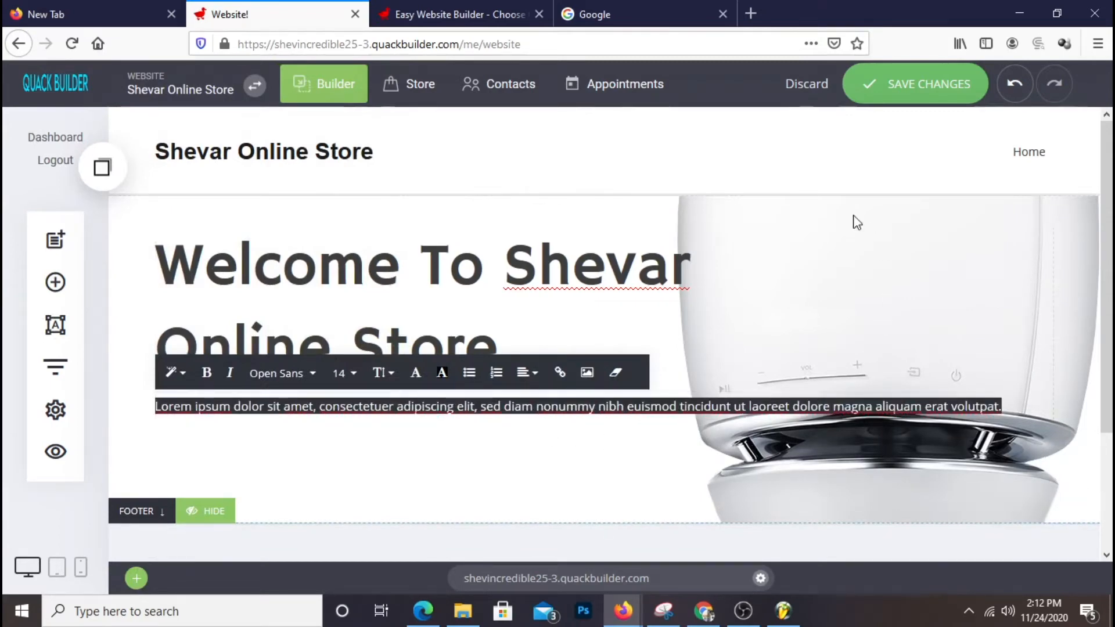
type("S")
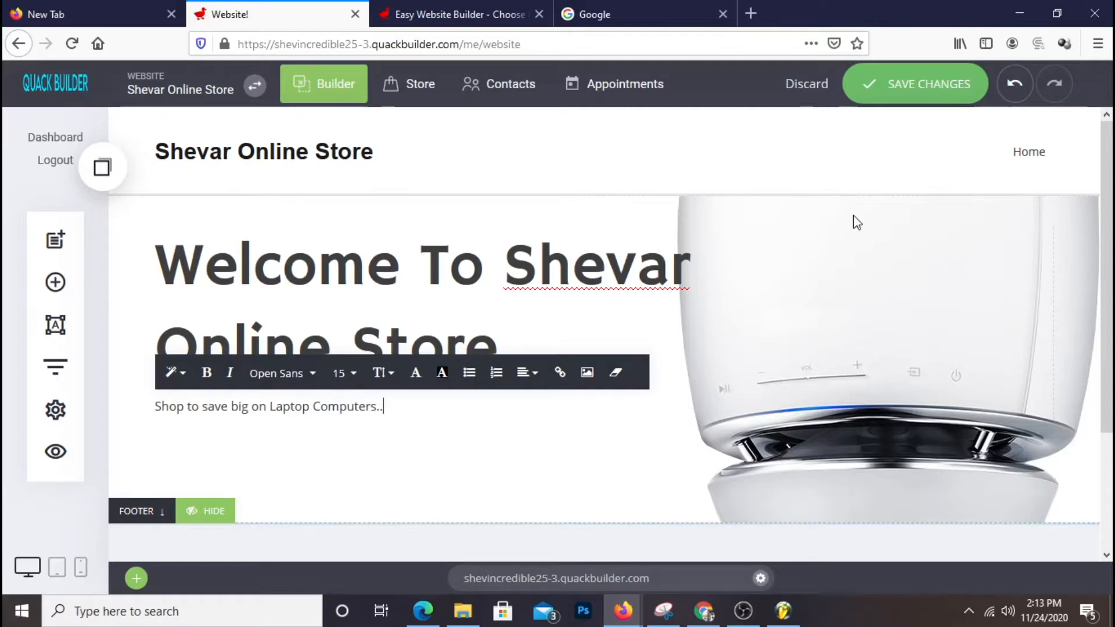
left_click(322, 444)
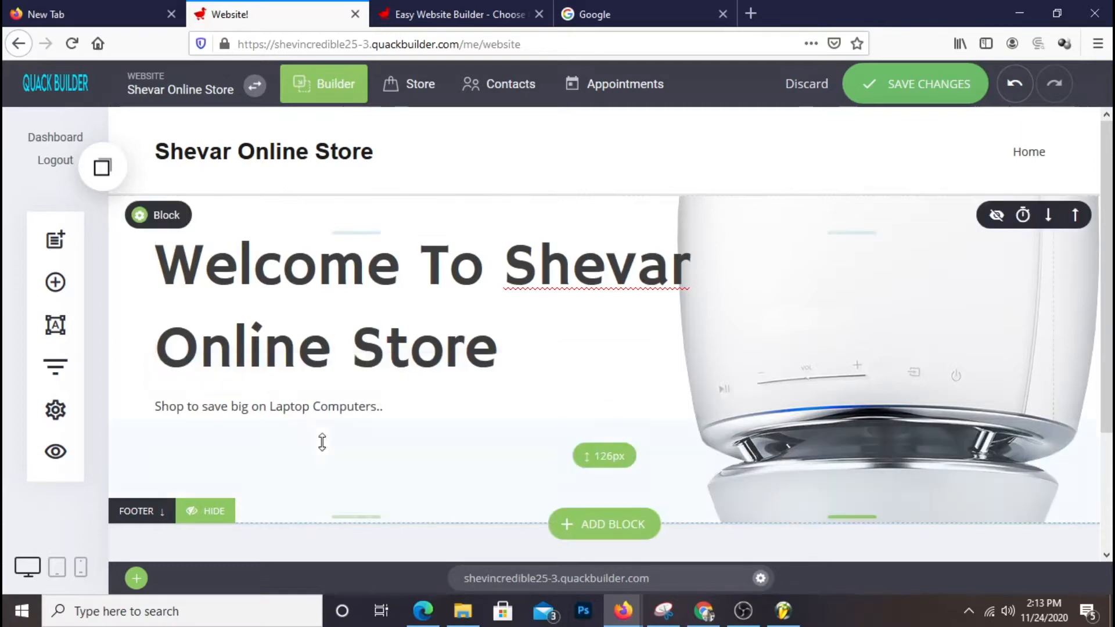
- Add a Button widget below the tagline text and label it "SHOP NOW"
left_click(55, 282)
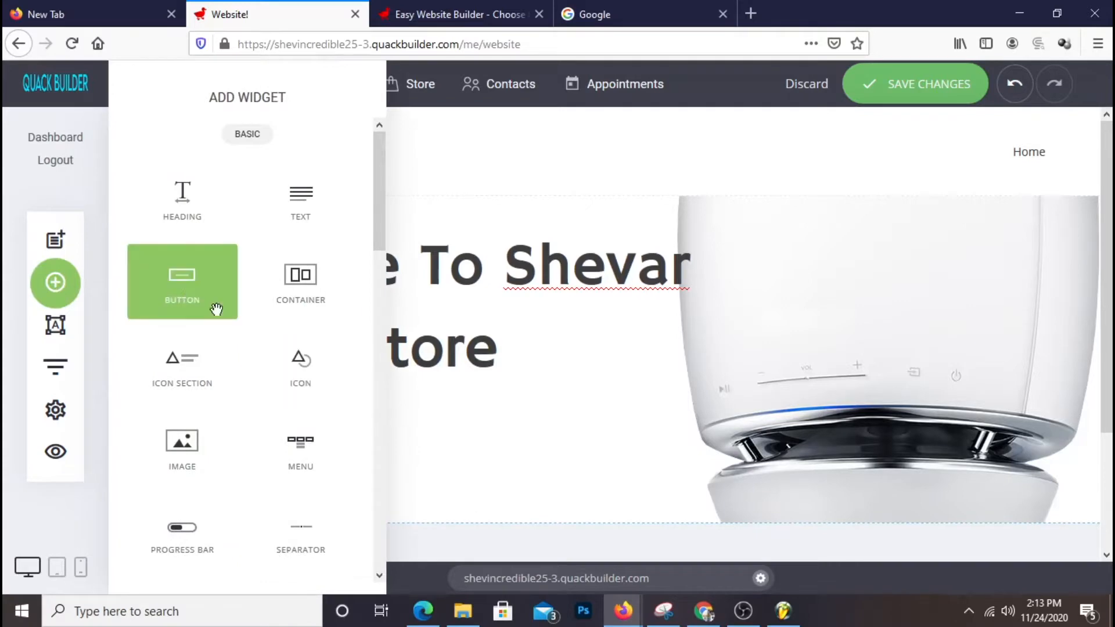
left_click_drag(209, 303, 302, 462)
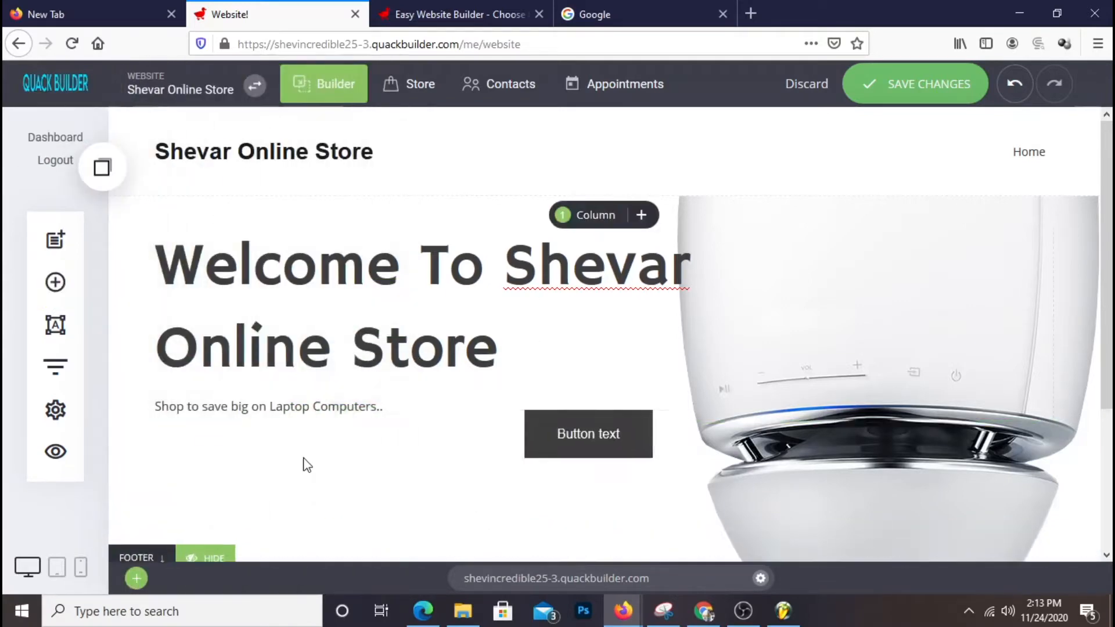
left_click(962, 189)
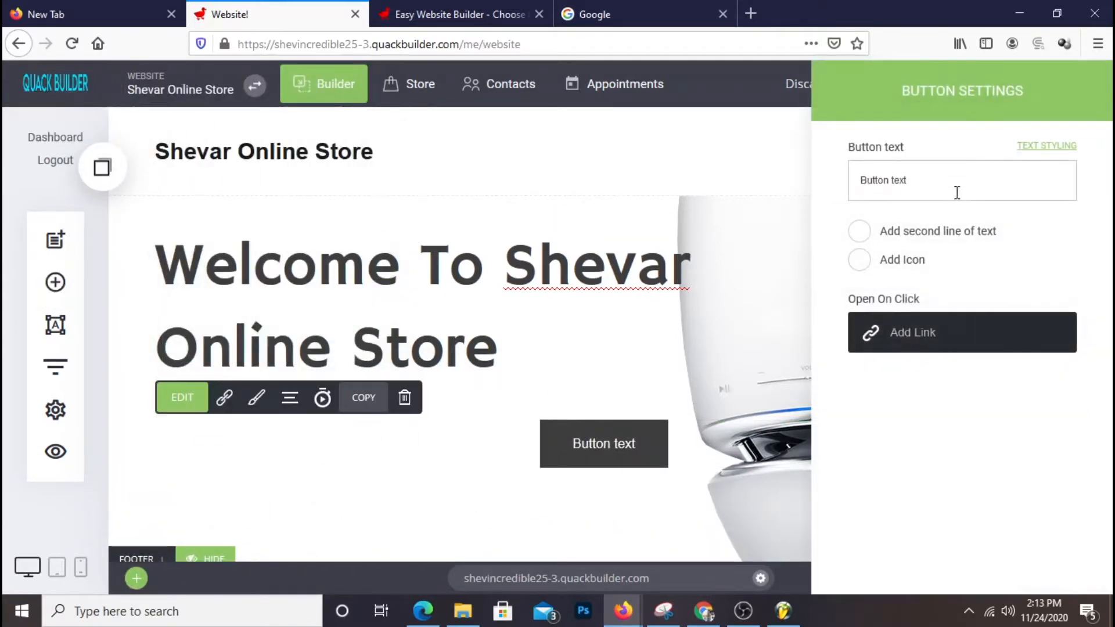
key("ctrl+a")
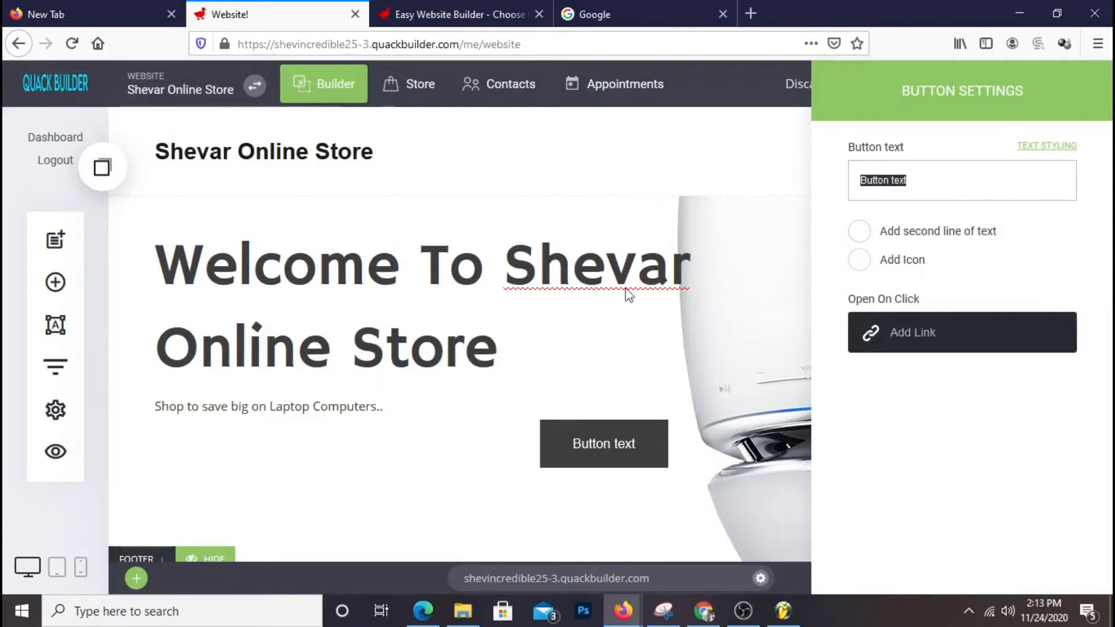
type("SHOP NOW")
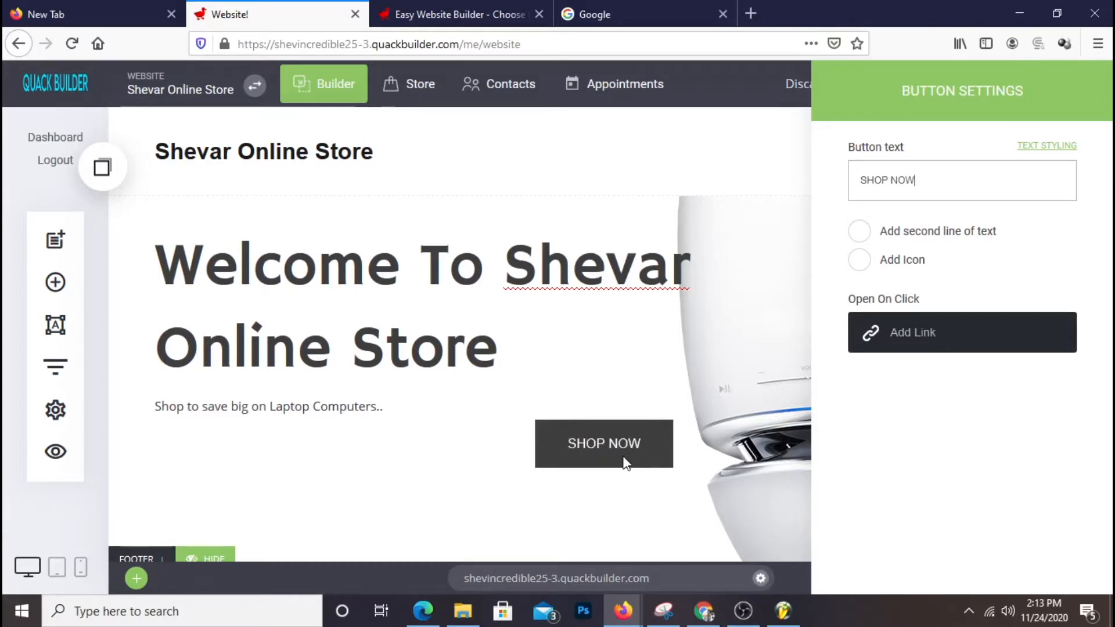
- Align the SHOP NOW button to the left and add a small space between it and the tagline
left_click(630, 442)
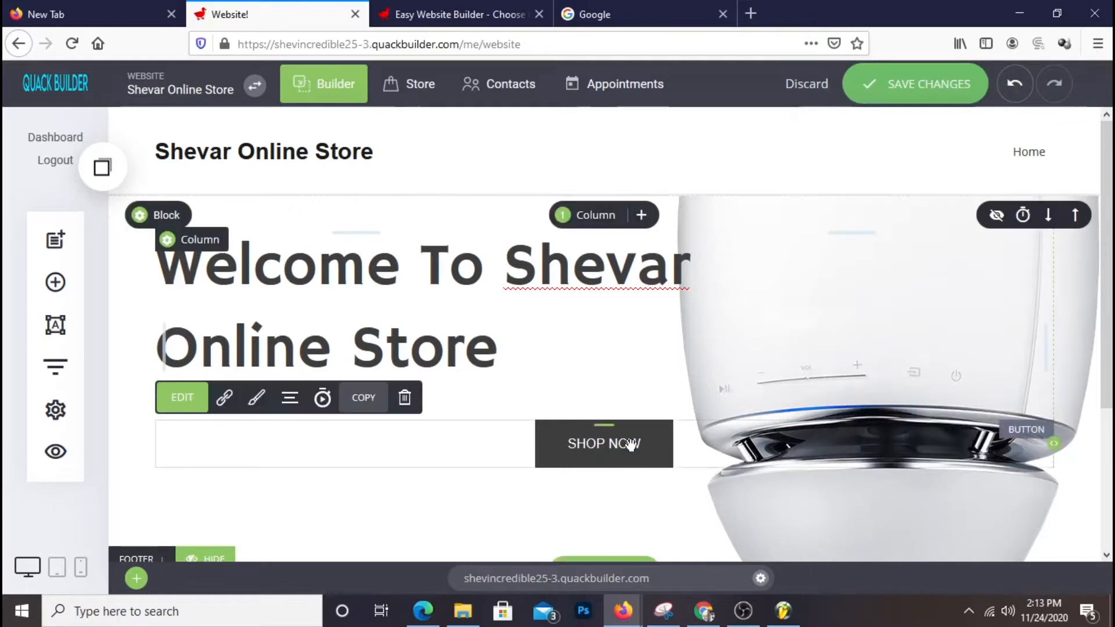
left_click(289, 398)
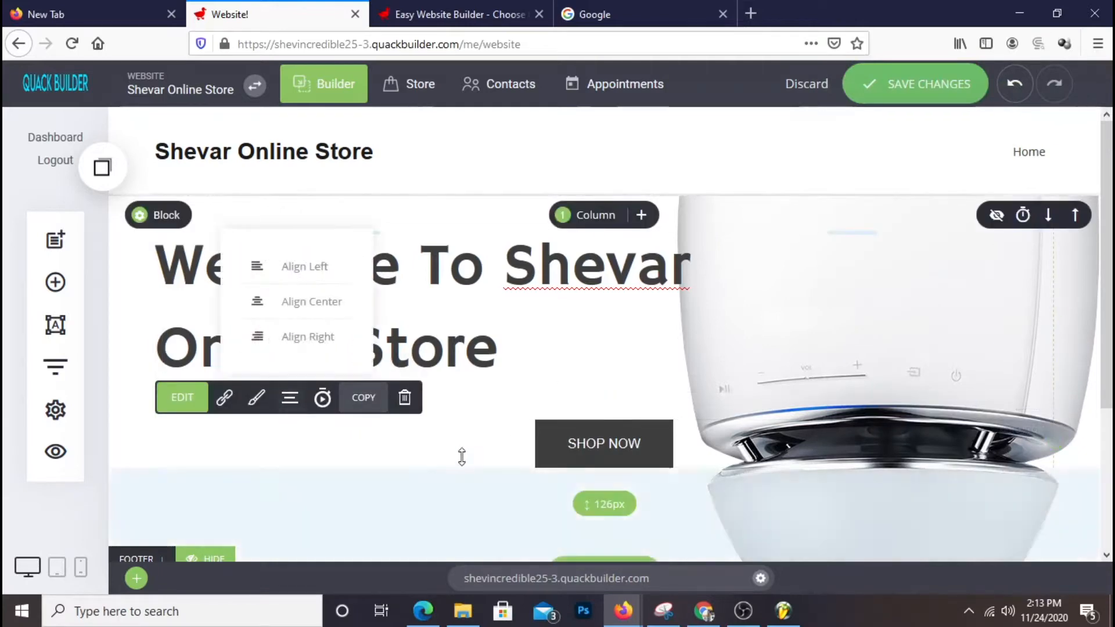
left_click(333, 270)
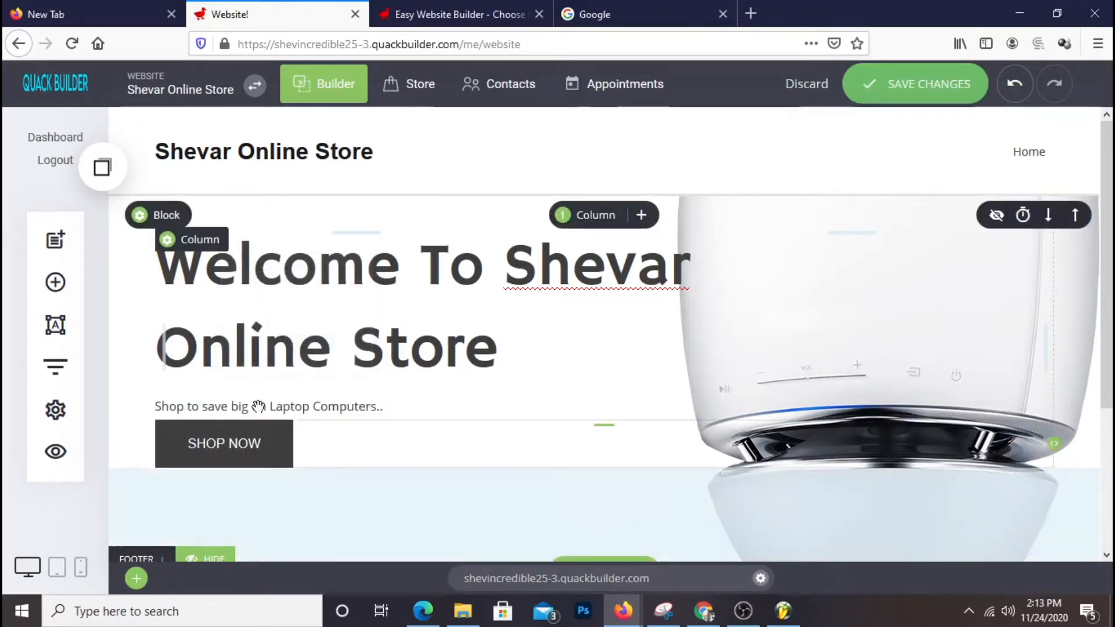
left_click_drag(248, 425, 246, 441)
scroll(871, 354, "down", 4)
scroll(389, 296, "up", 3)
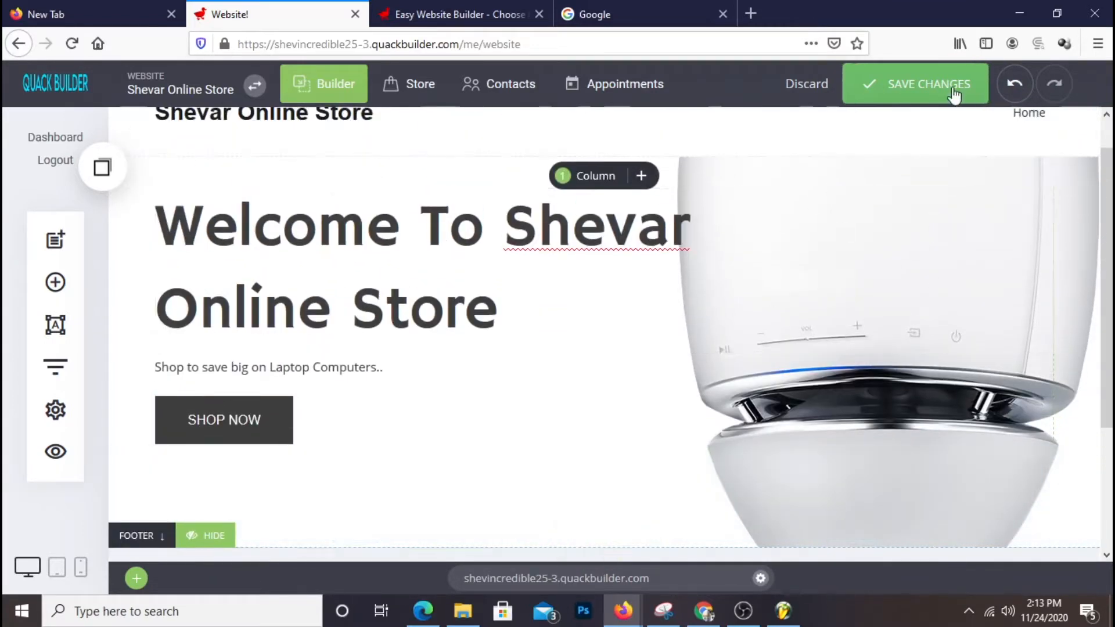
- Save the website changes and review the finished welcome block on the page
left_click(953, 93)
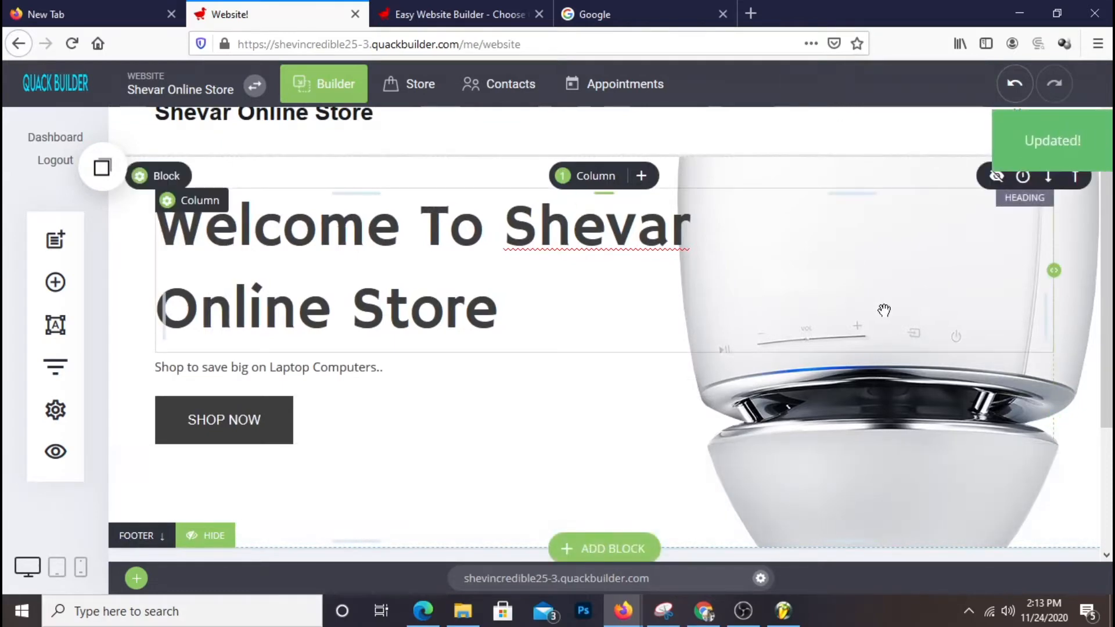
scroll(881, 308, "down", 3)
scroll(888, 324, "up", 4)
scroll(889, 325, "down", 3)
scroll(891, 328, "up", 3)
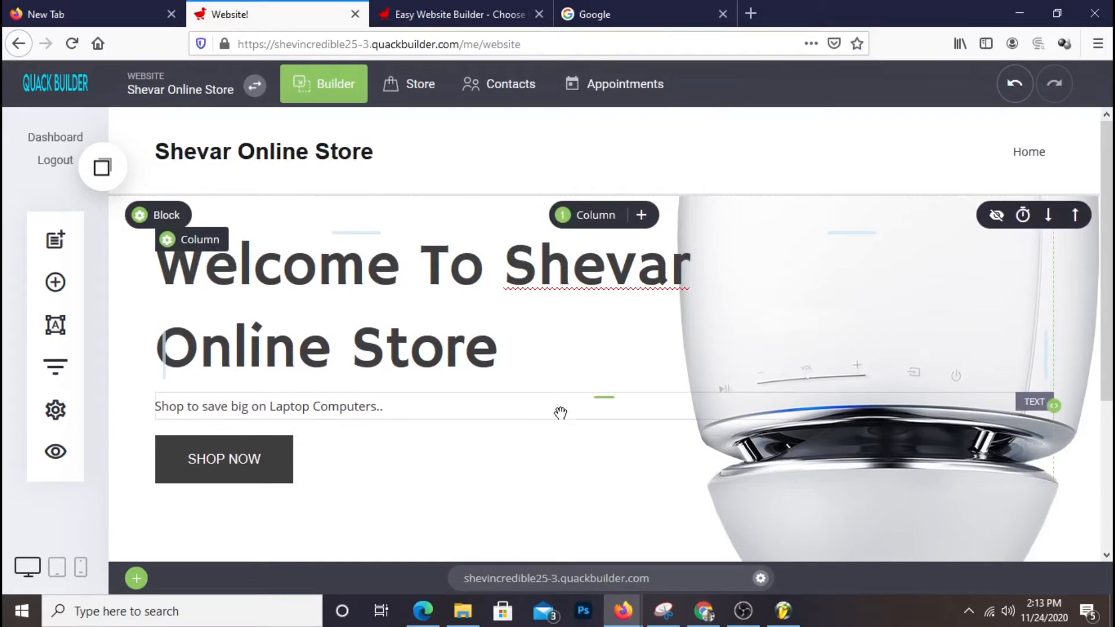
scroll(705, 378, "down", 2)
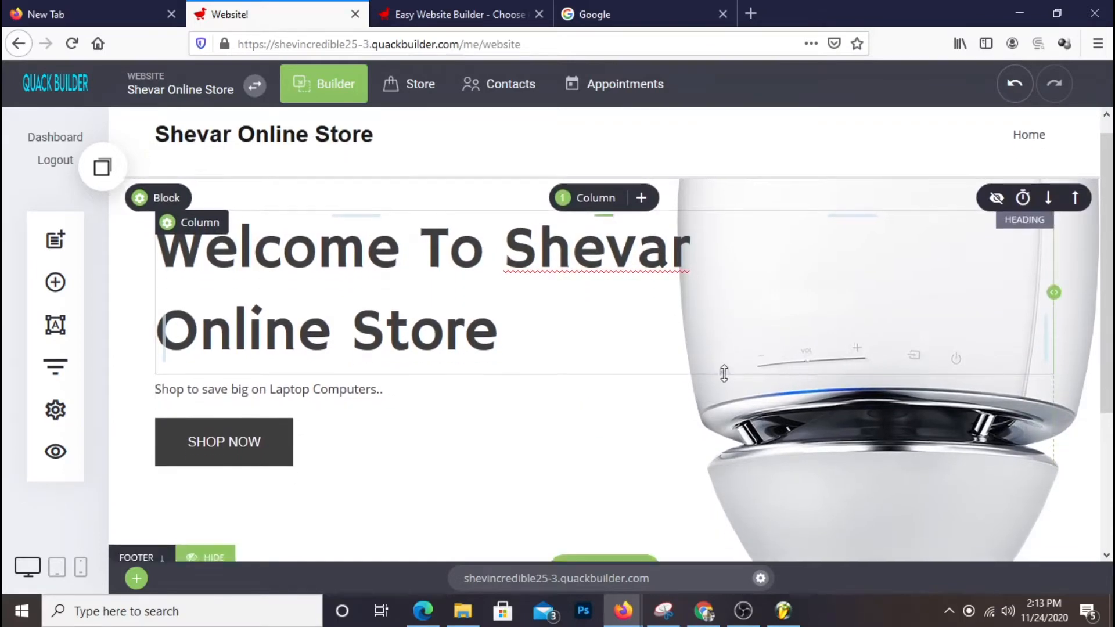
- Preview the website, examine the welcome block and footer area, and test the SHOP NOW button
left_click(57, 459)
left_click(503, 98)
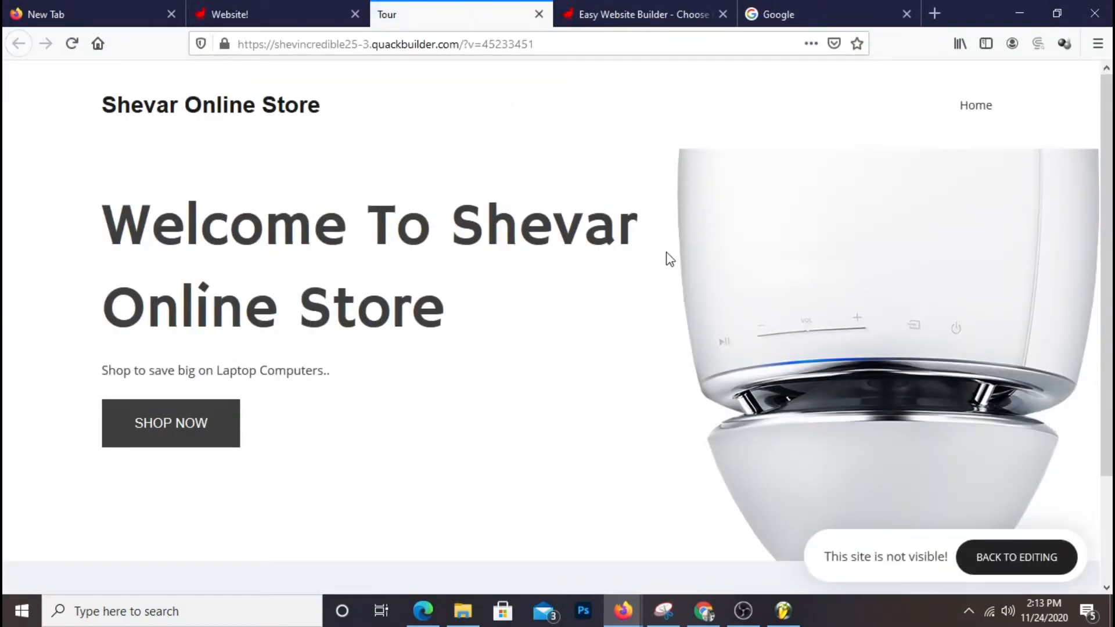
scroll(705, 269, "down", 2)
scroll(702, 264, "up", 2)
scroll(703, 265, "down", 3)
scroll(705, 270, "up", 3)
scroll(701, 268, "down", 2)
scroll(700, 266, "up", 2)
left_click(222, 425)
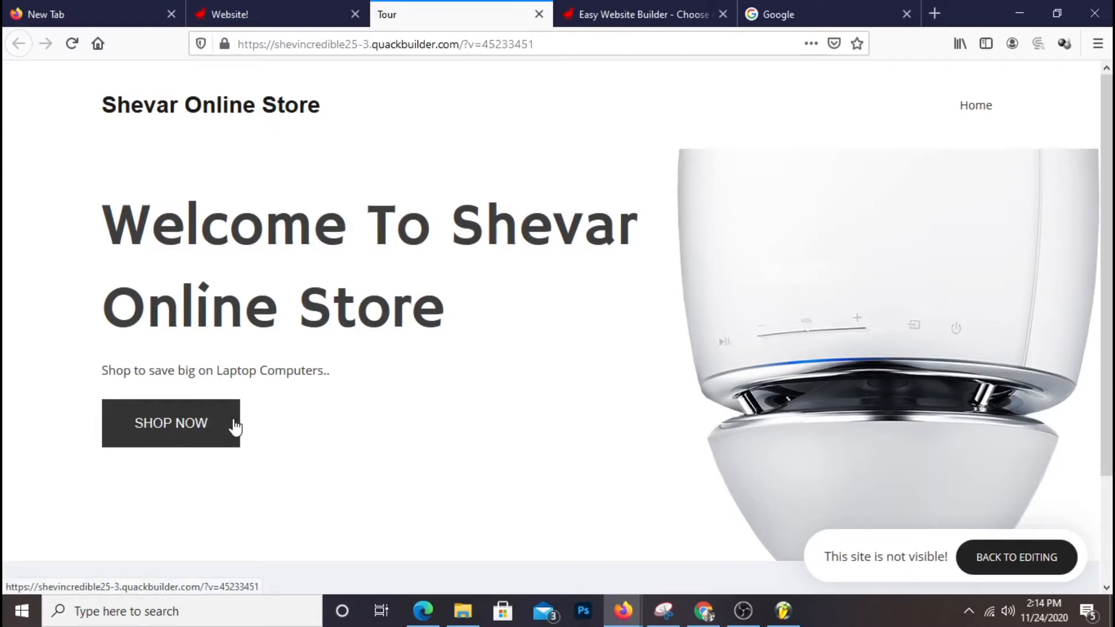
- Return from the preview to the editor, open the Store section and activate the online store
left_click(259, 17)
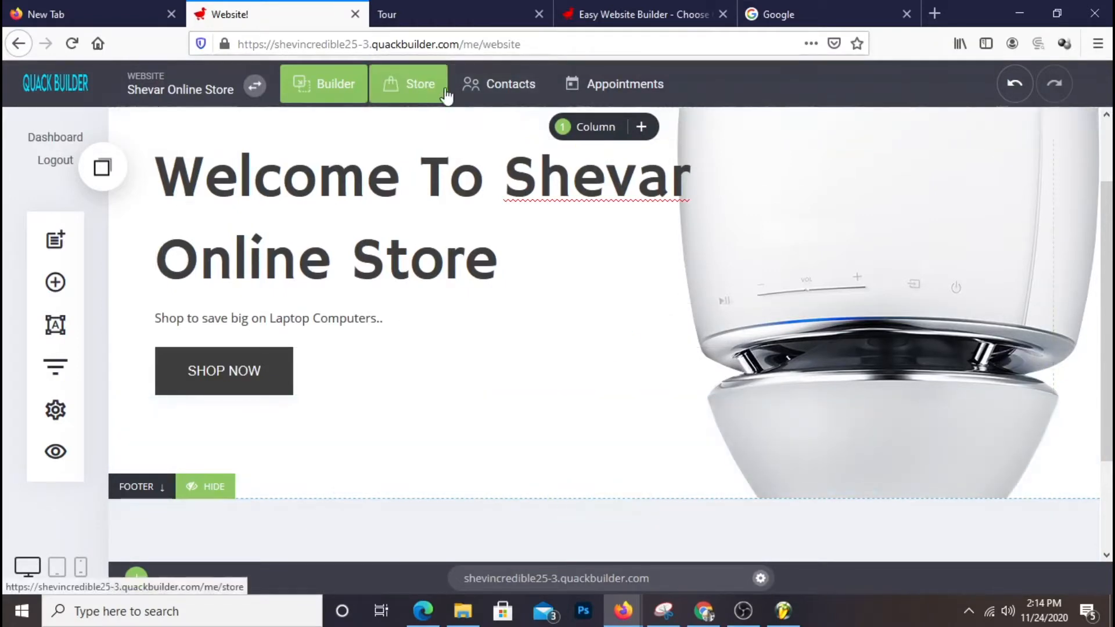
left_click(426, 96)
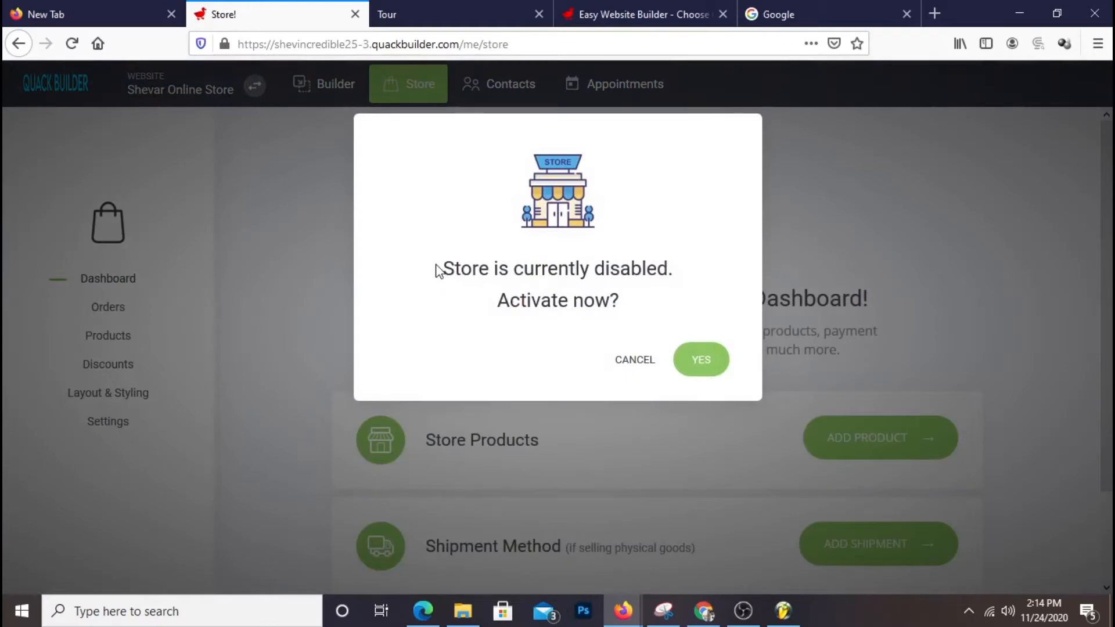
left_click_drag(437, 269, 685, 288)
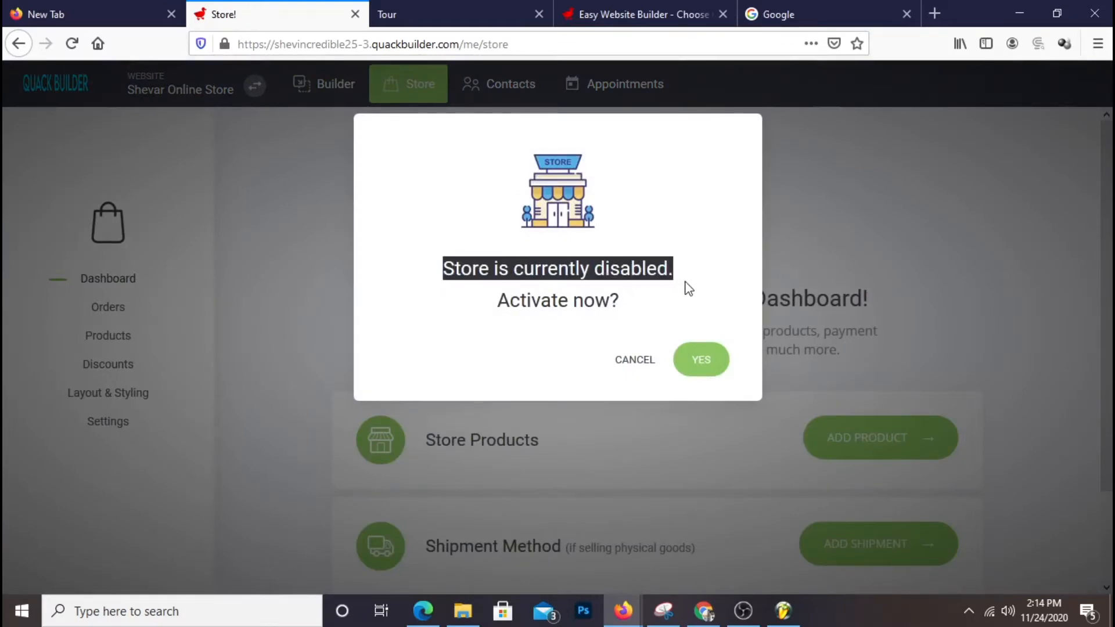
left_click(509, 320)
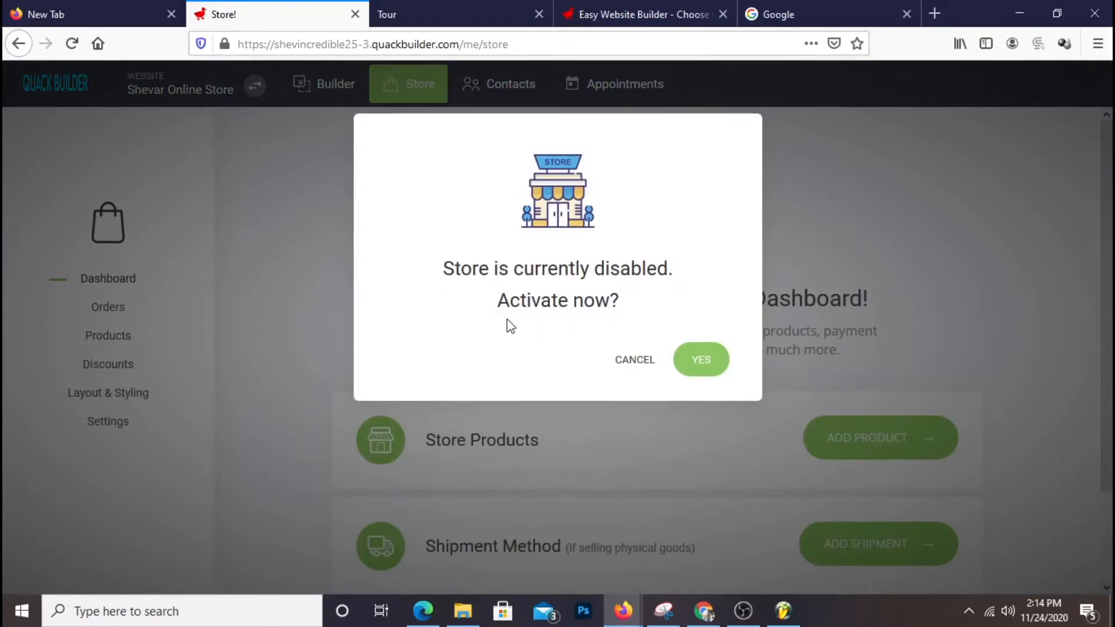
left_click(708, 363)
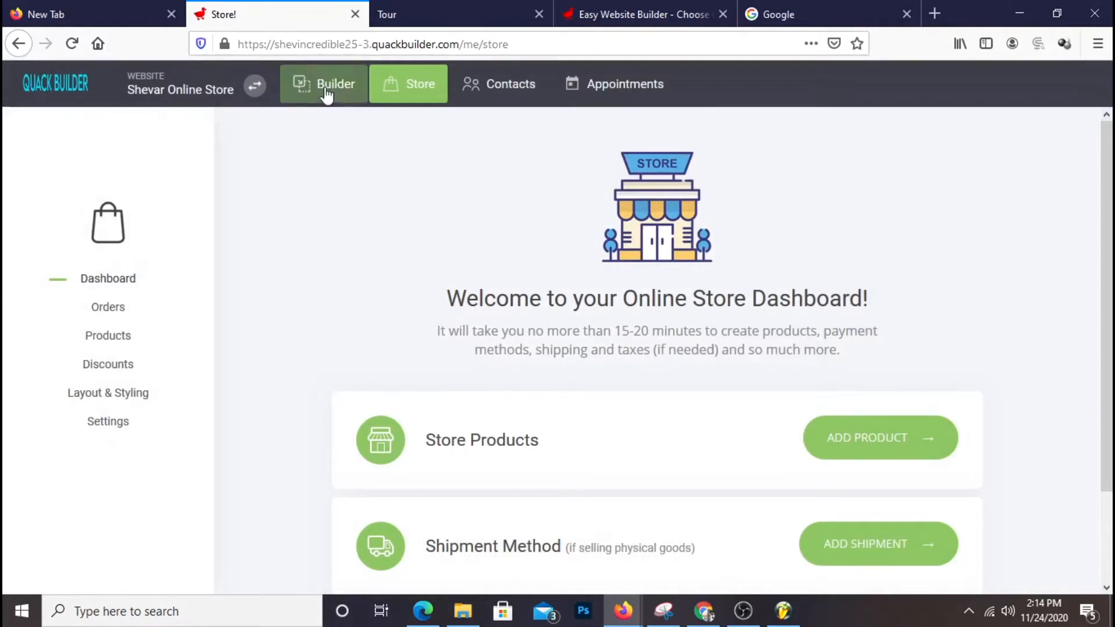
- Link the SHOP NOW button to all products in the store, opening in the same tab, and save the website changes
left_click(324, 90)
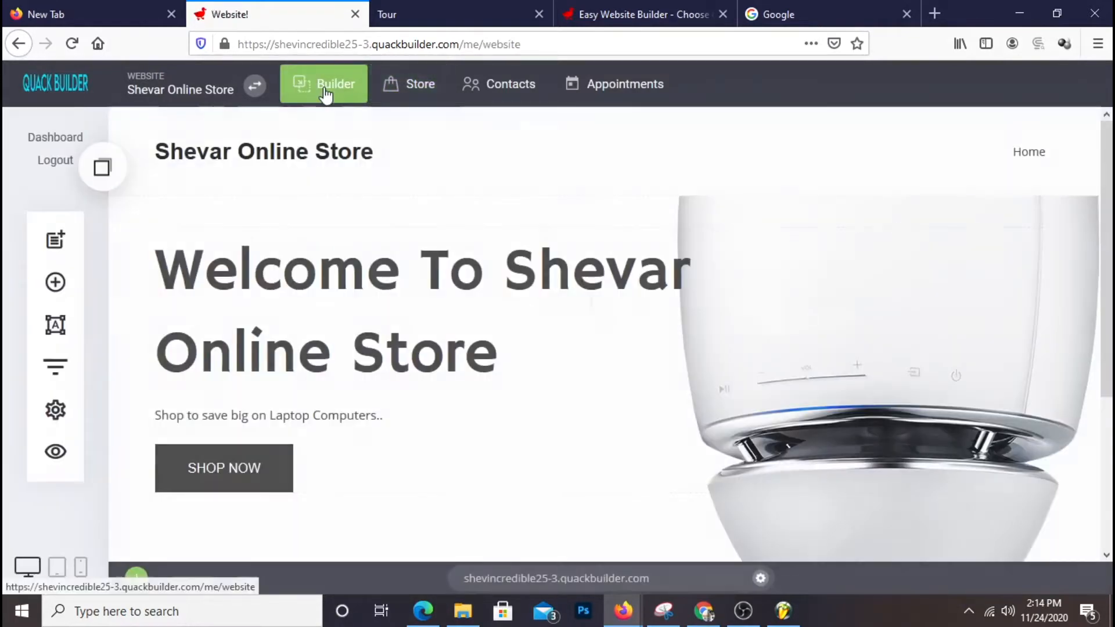
scroll(538, 372, "down", 3)
scroll(537, 372, "down", 1)
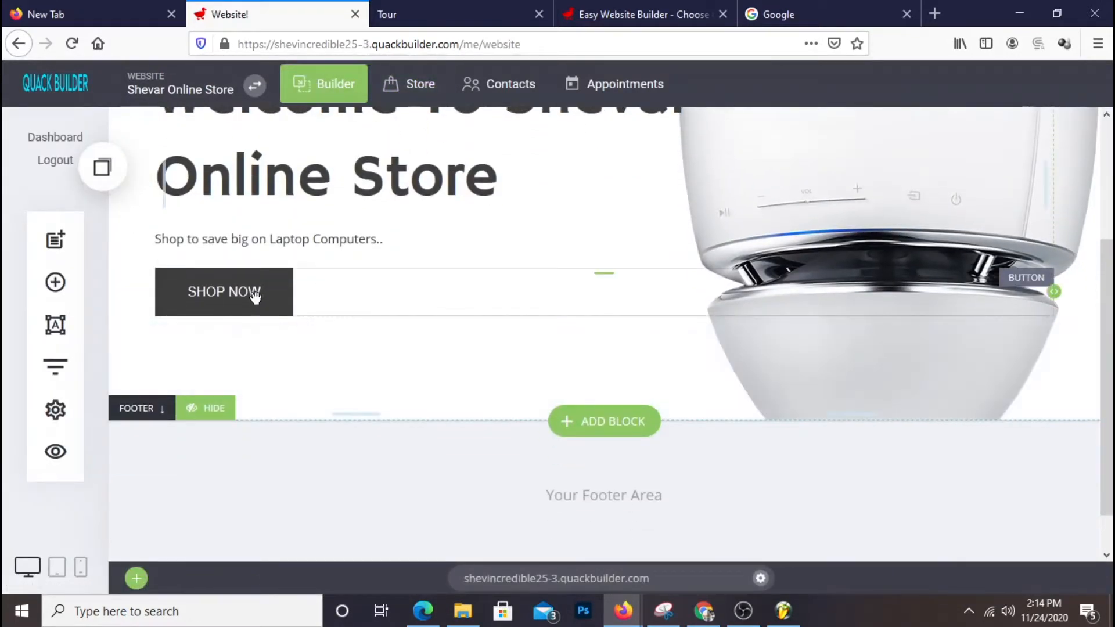
left_click(254, 295)
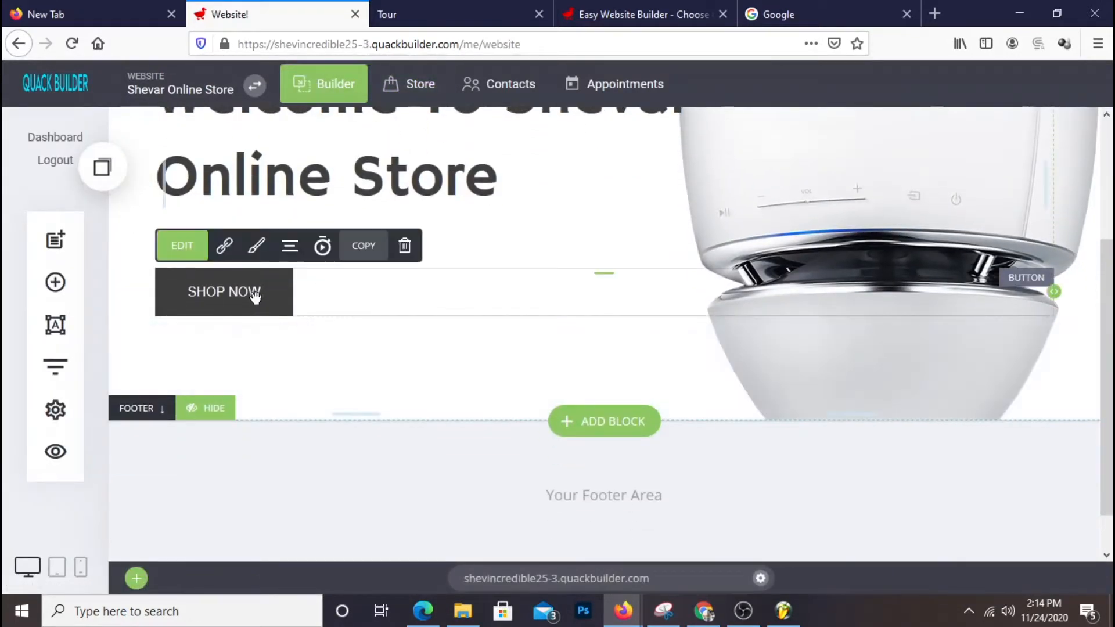
left_click(224, 244)
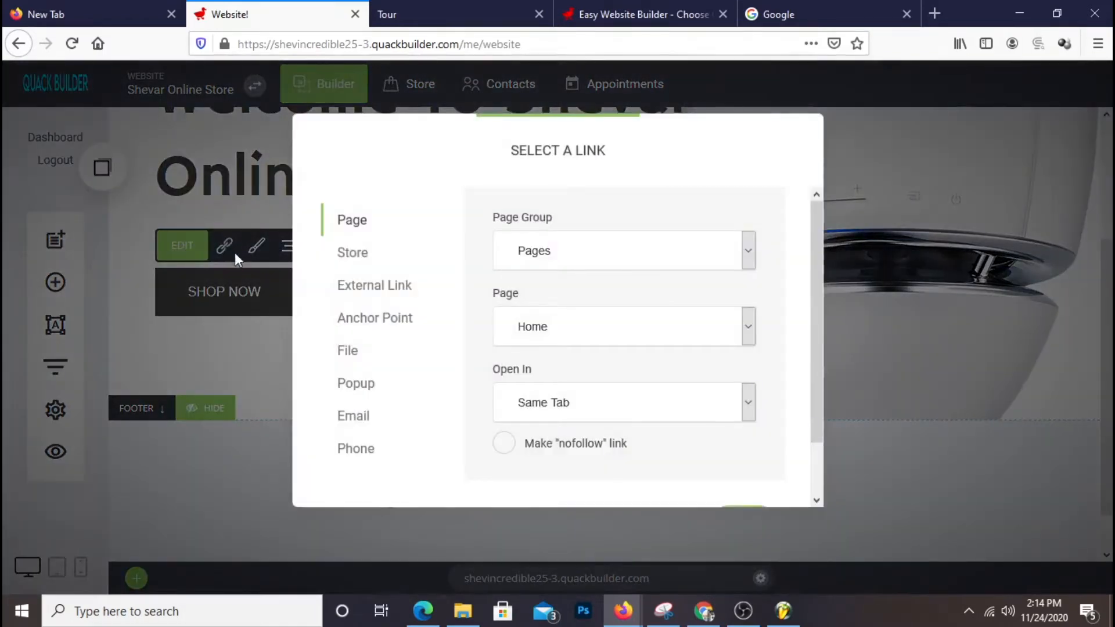
left_click(350, 256)
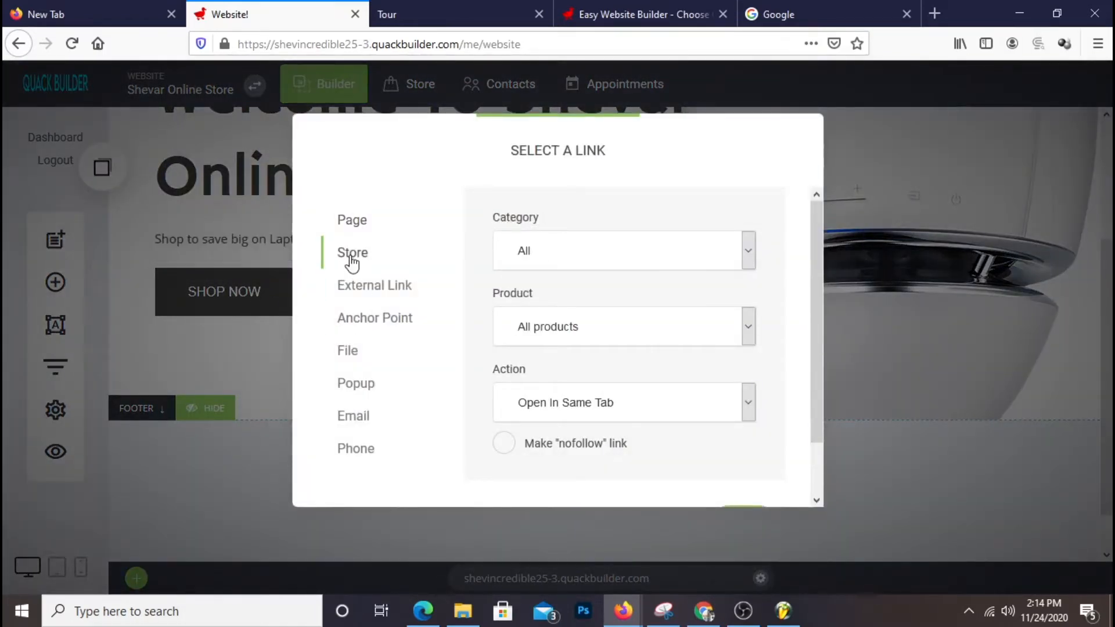
scroll(737, 349, "down", 2)
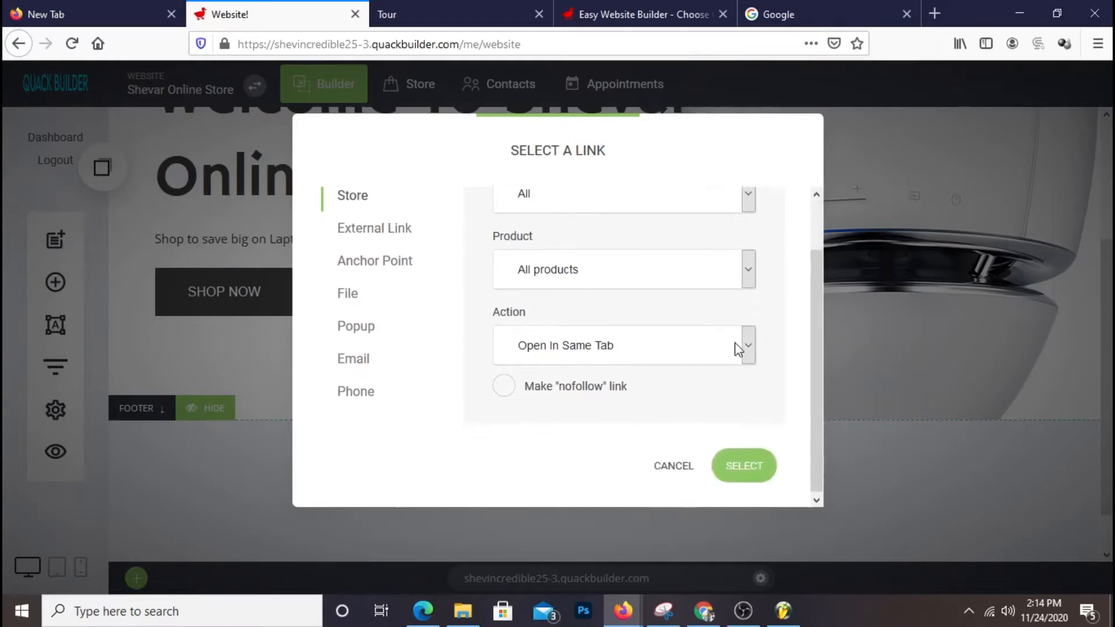
left_click(772, 468)
left_click(919, 82)
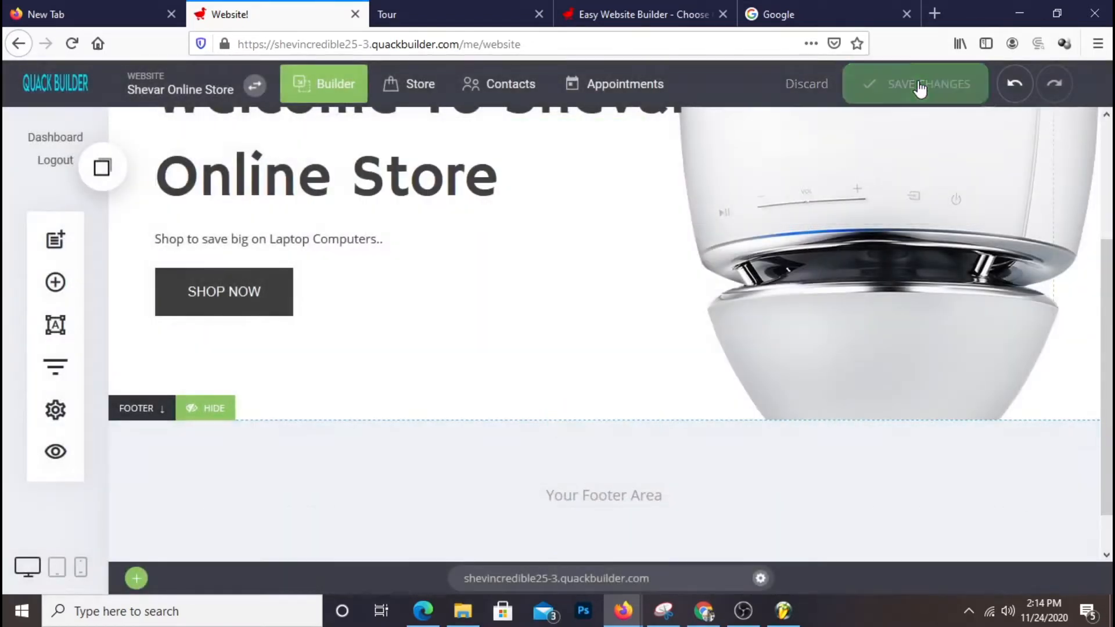
- Test the SHOP NOW button's store link in the reloaded site preview and return to the preview's home page
left_click(428, 7)
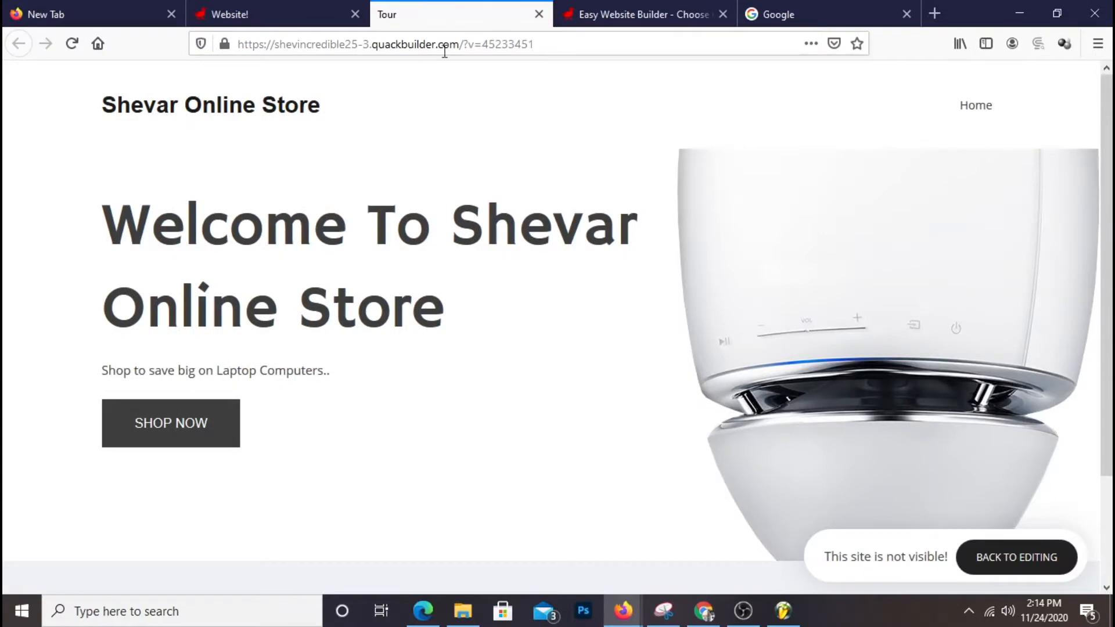
right_click(390, 417)
left_click(510, 177)
left_click(223, 417)
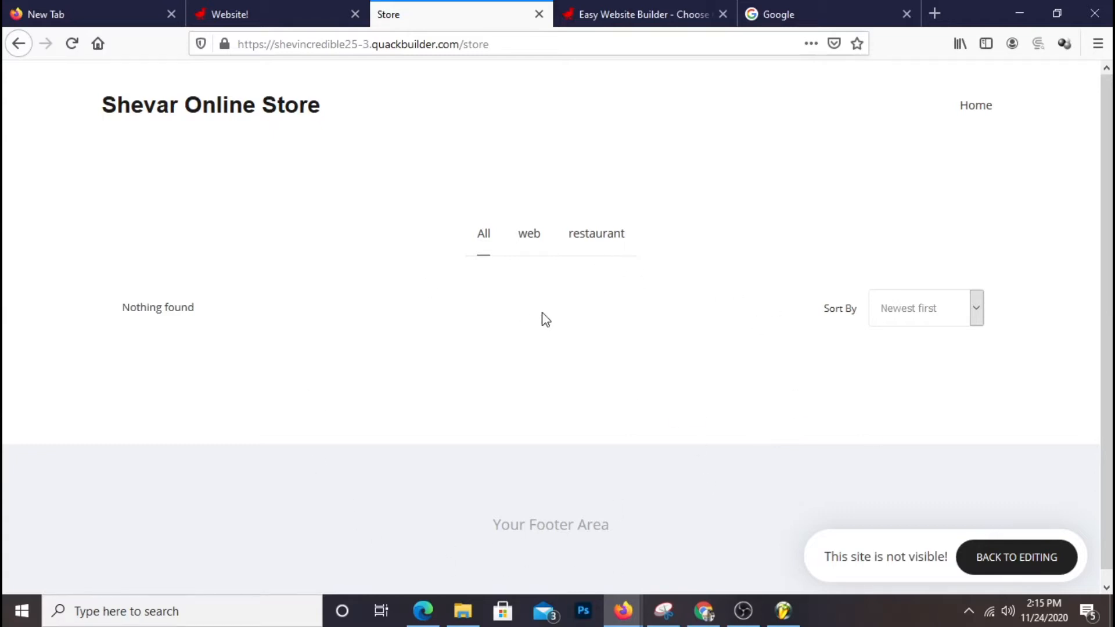
left_click(256, 115)
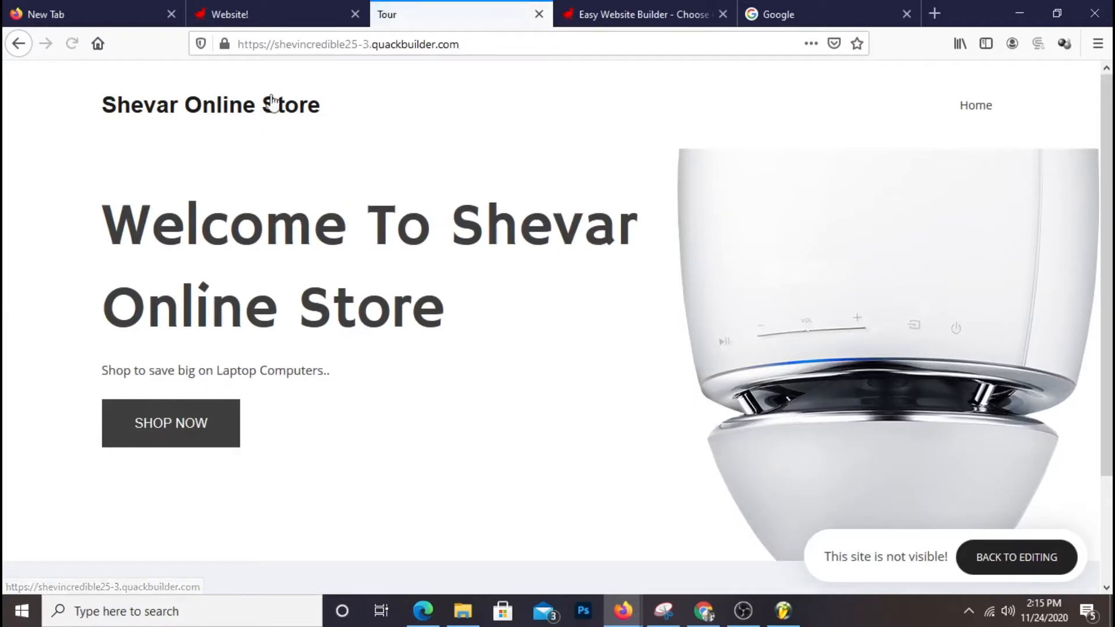
scroll(857, 325, "down", 3)
scroll(854, 319, "up", 3)
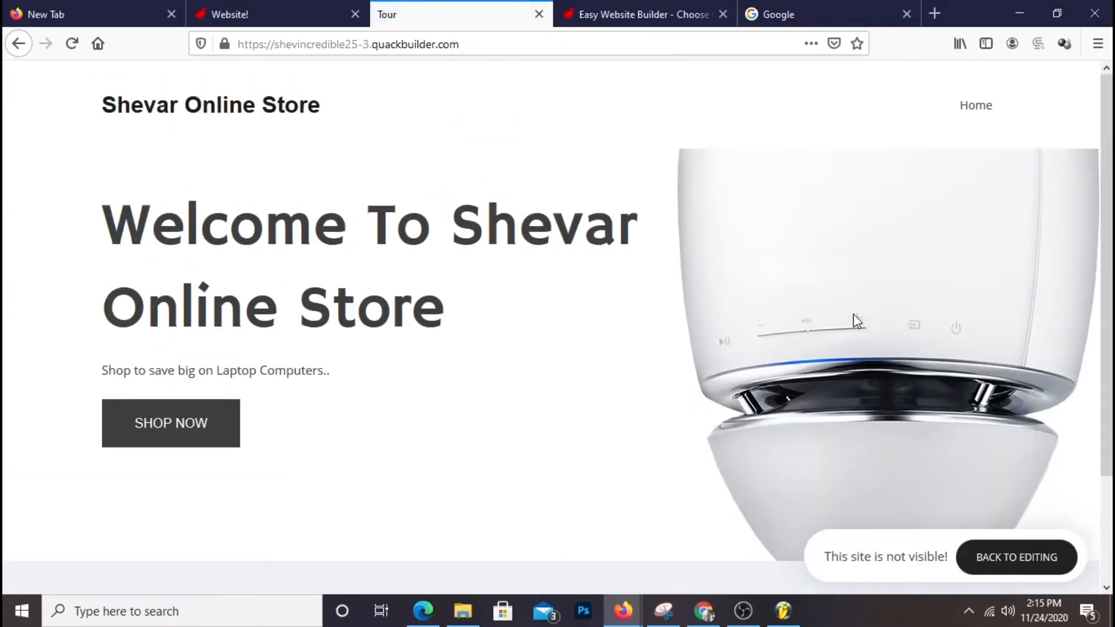
- Return to the website editor and look over the home page's welcome block and footer area
left_click(268, 16)
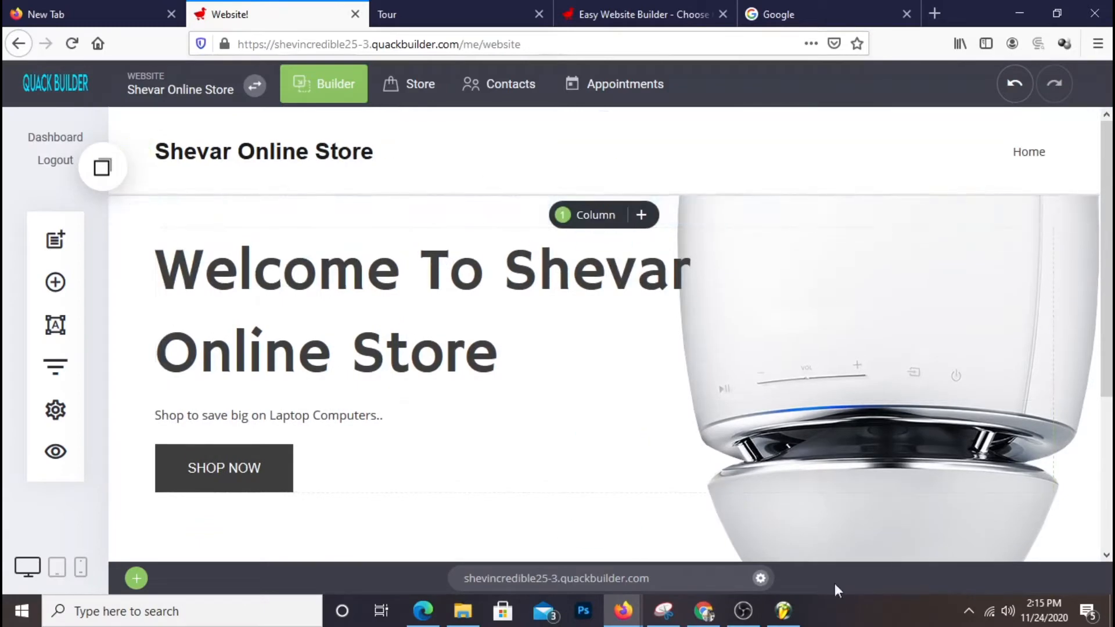
scroll(428, 434, "down", 3)
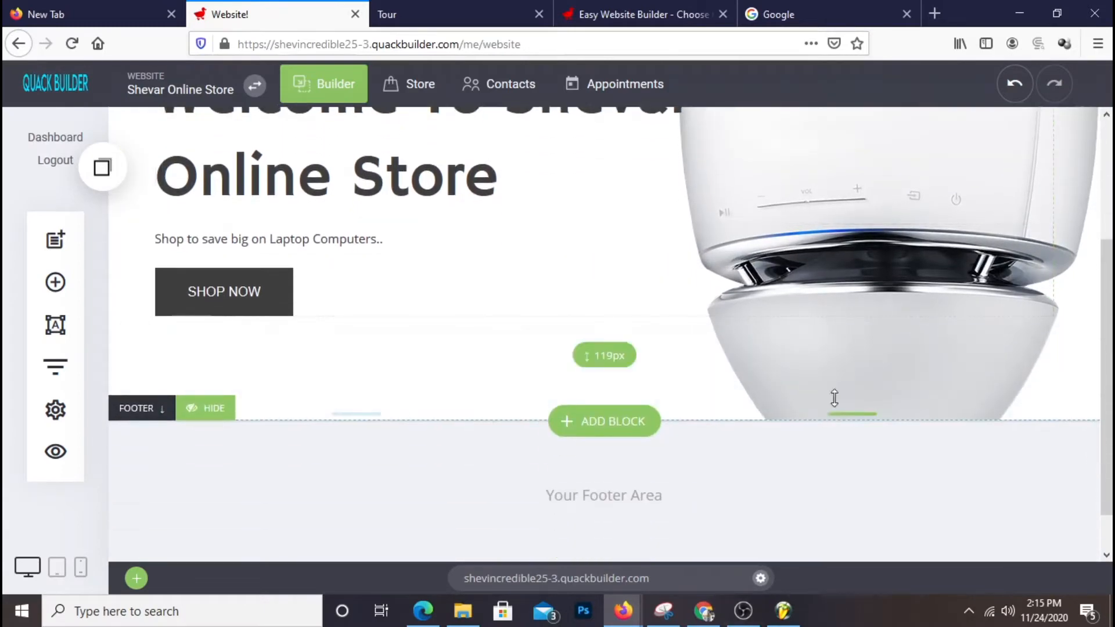
scroll(727, 346, "up", 3)
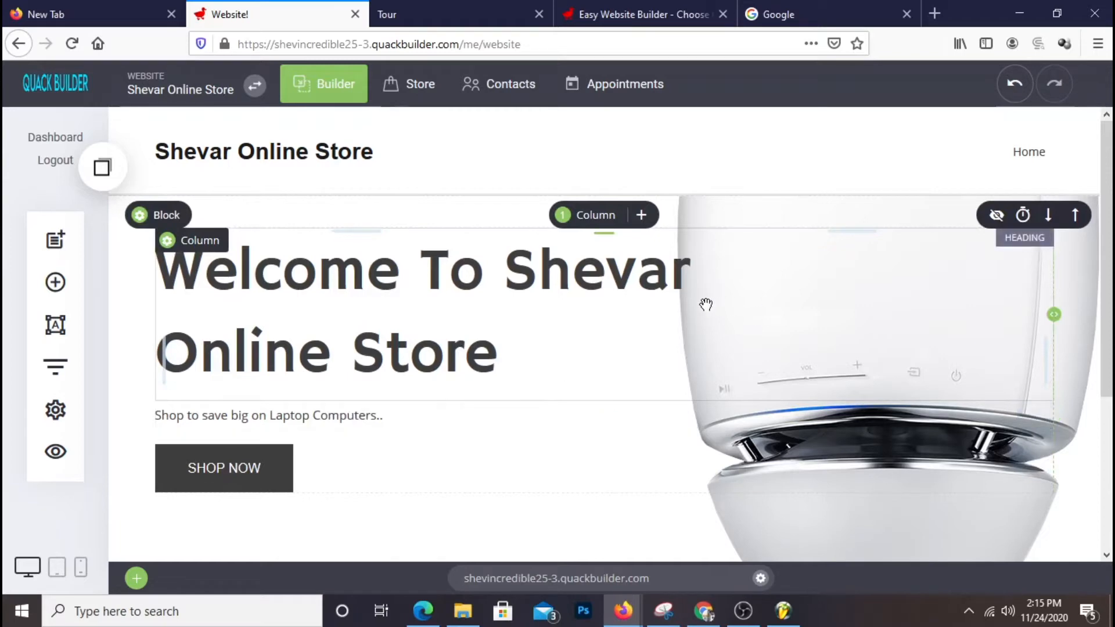
scroll(710, 335, "down", 1)
scroll(710, 335, "down", 3)
scroll(710, 335, "up", 3)
scroll(710, 336, "down", 2)
scroll(710, 335, "up", 1)
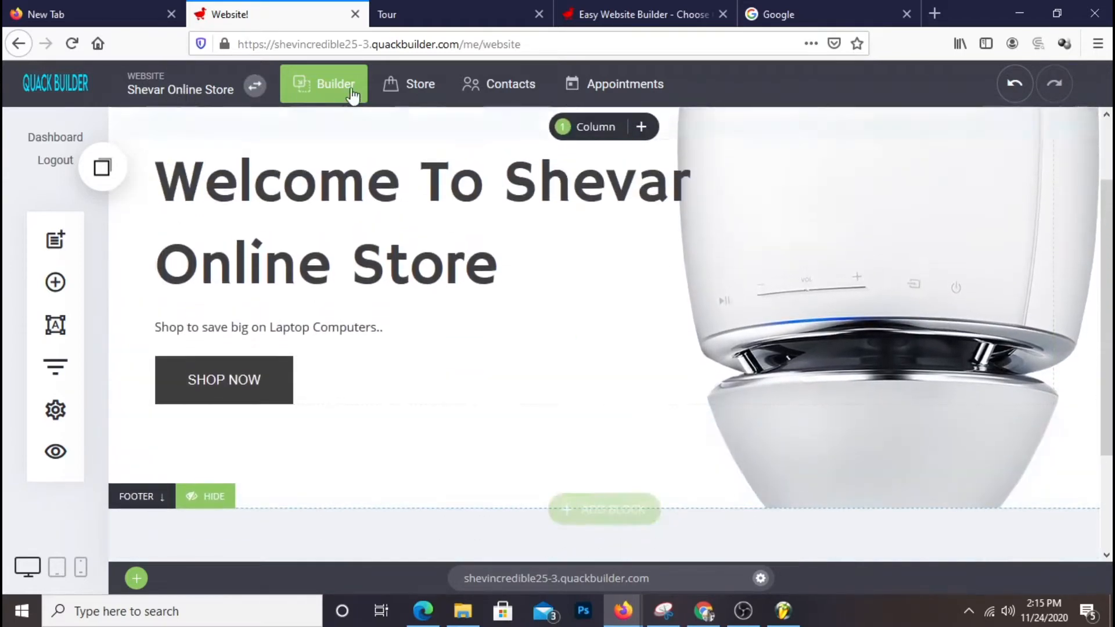
- Go to the store's products and start a new physical product
left_click(423, 93)
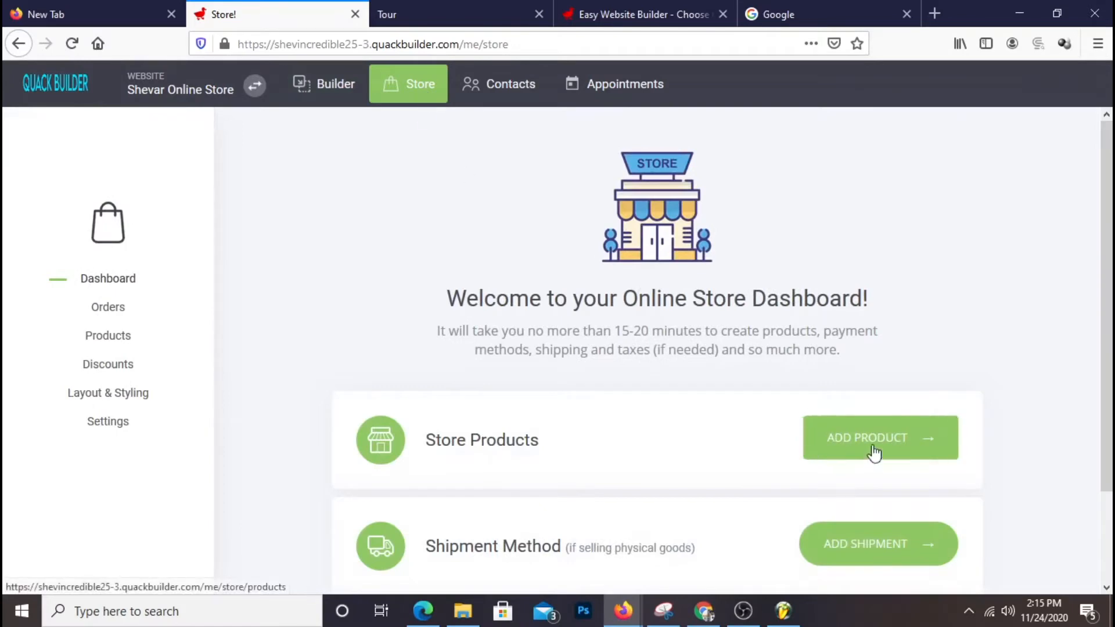
left_click(871, 451)
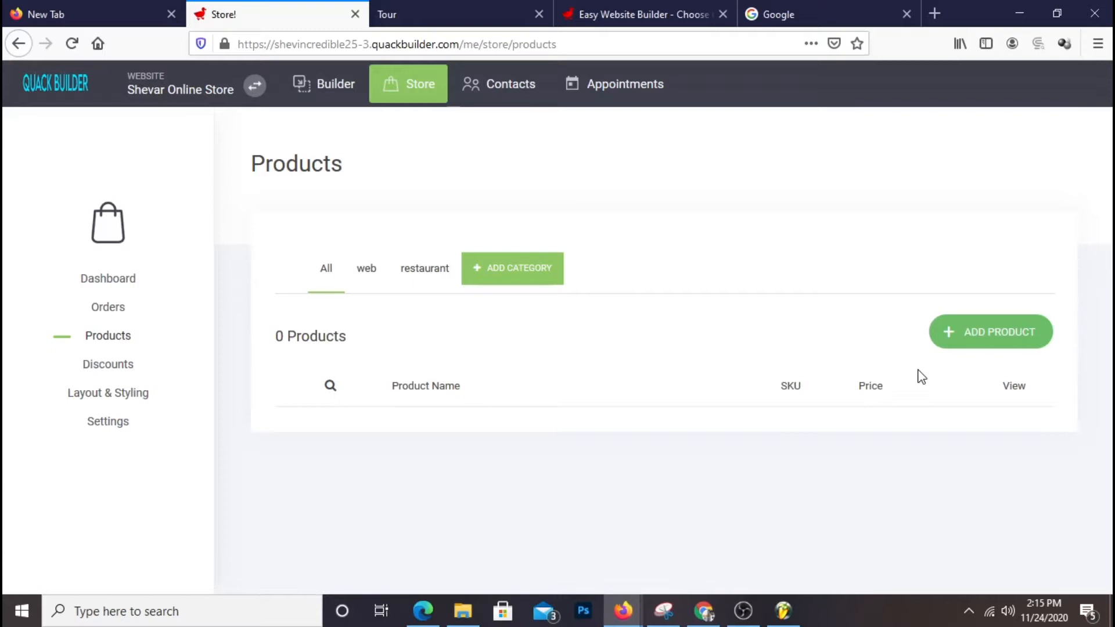
left_click(1006, 344)
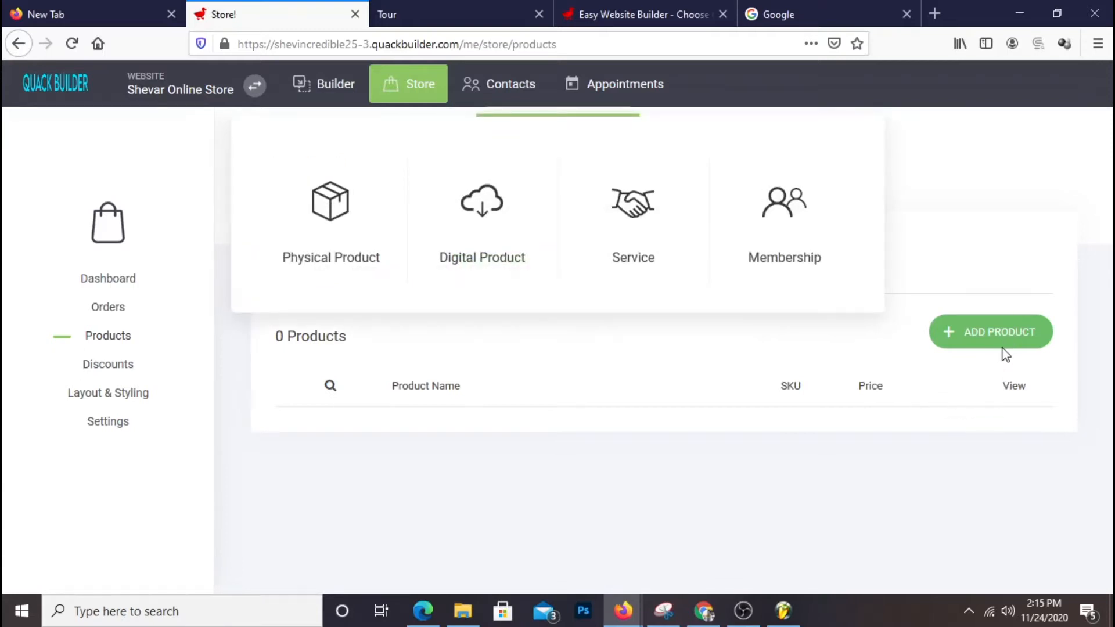
left_click_drag(441, 134, 493, 222)
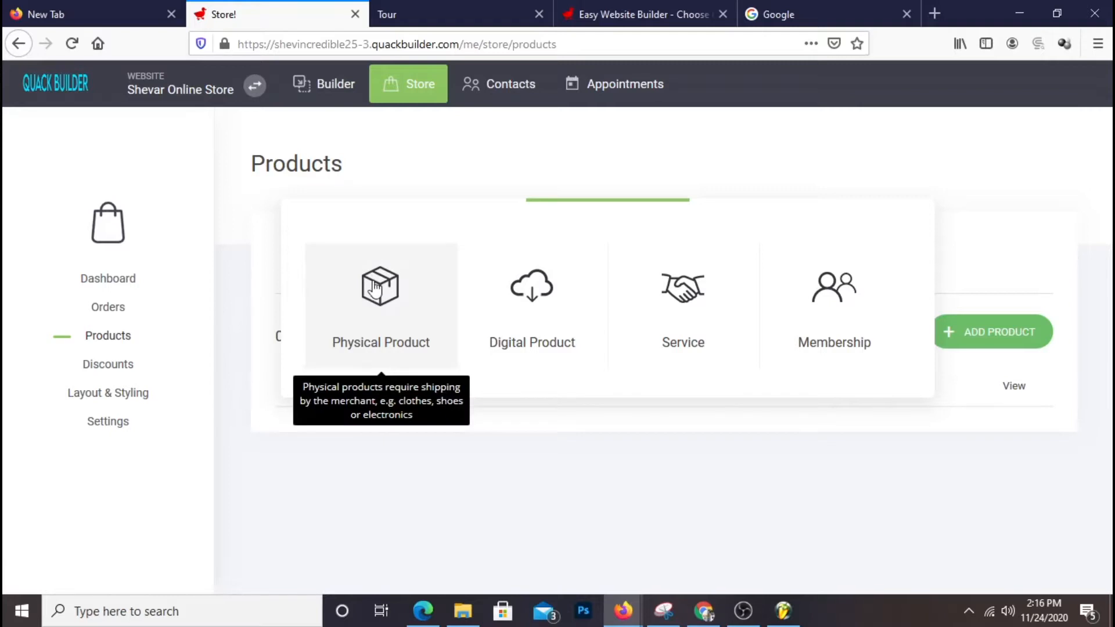
left_click(376, 287)
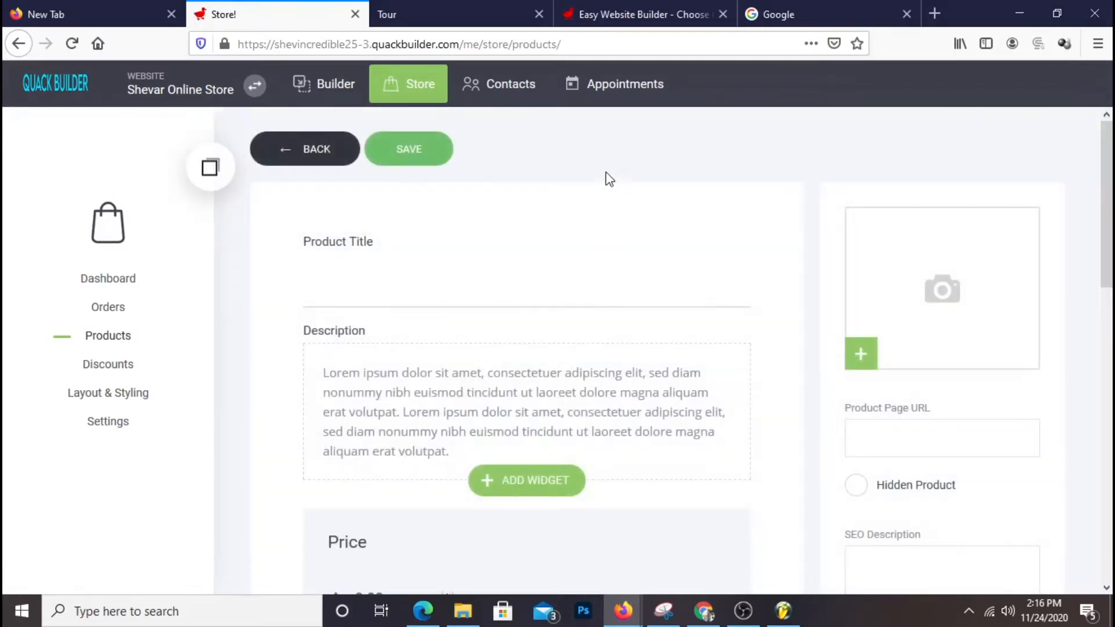
- Enter "Laptap Computer" as the new product's title
left_click(373, 279)
type("Laptap ")
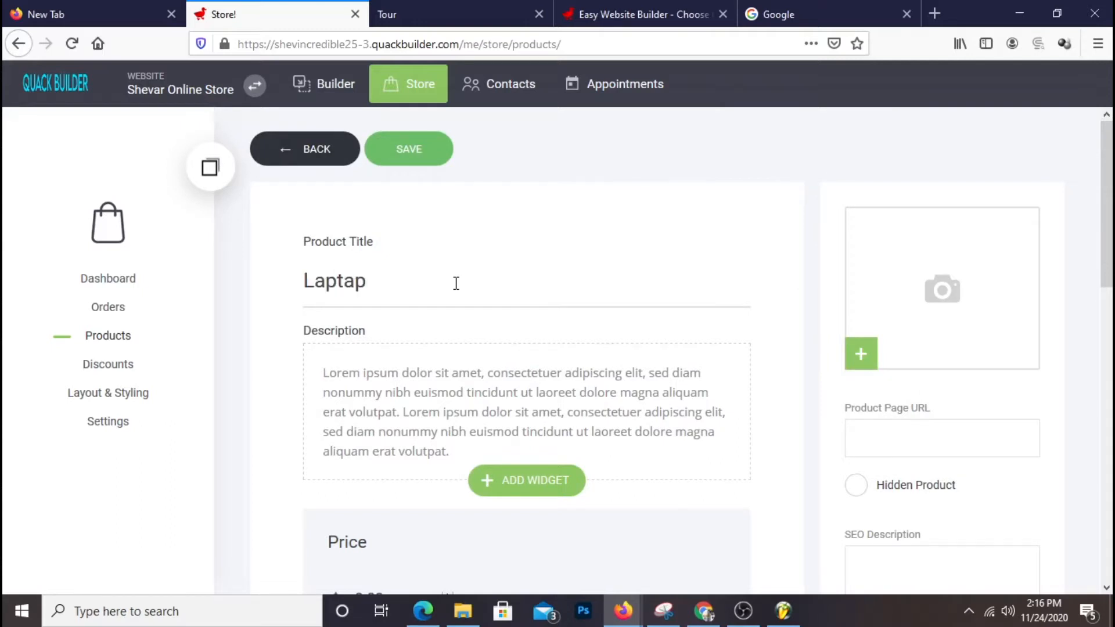
type("Computer")
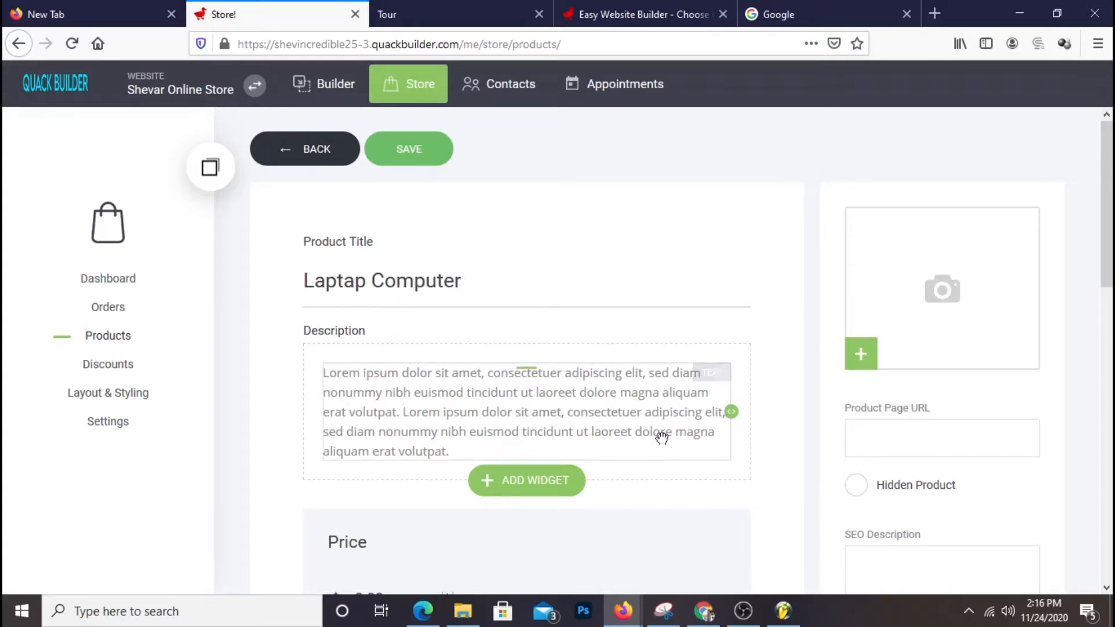
- Set the product's main picture to the laptop image from the Images folder of the file manager
left_click(931, 343)
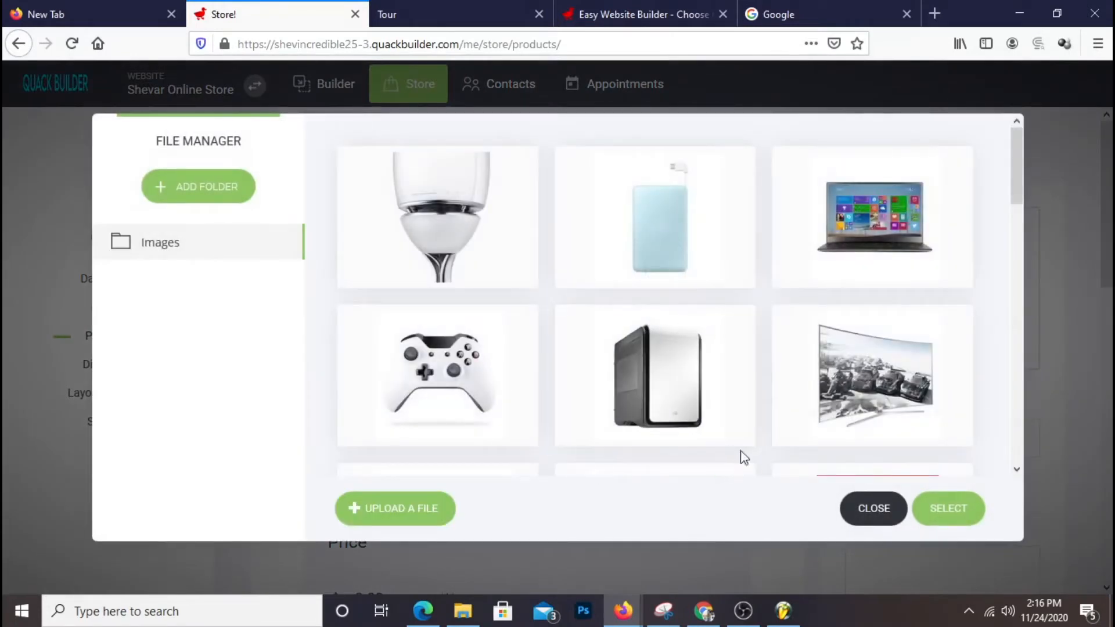
mouse_move(842, 283)
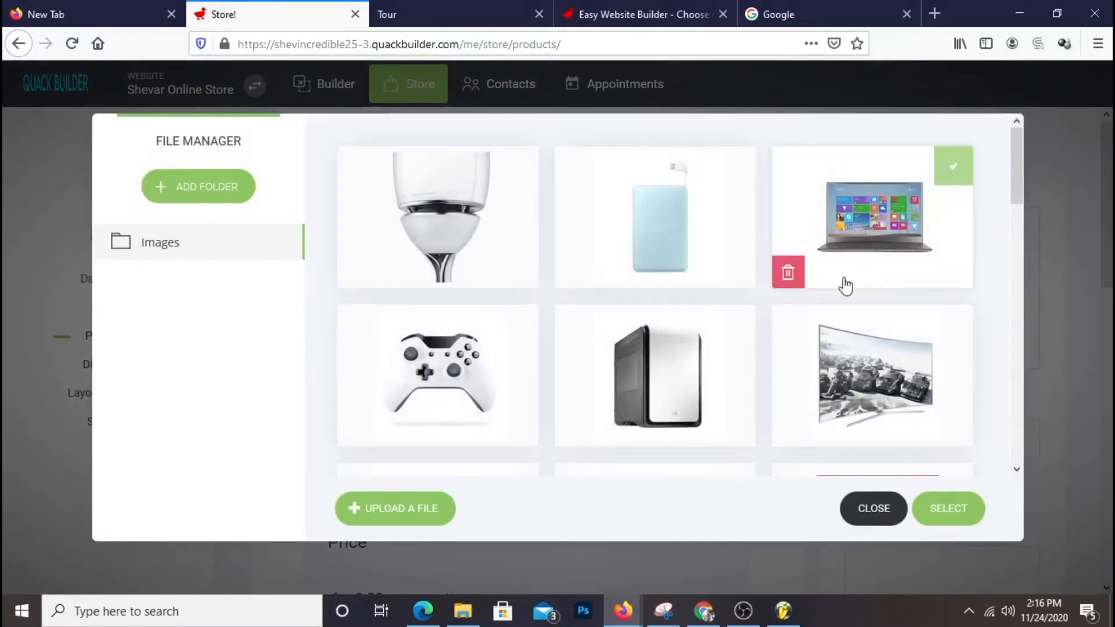
left_click(892, 240)
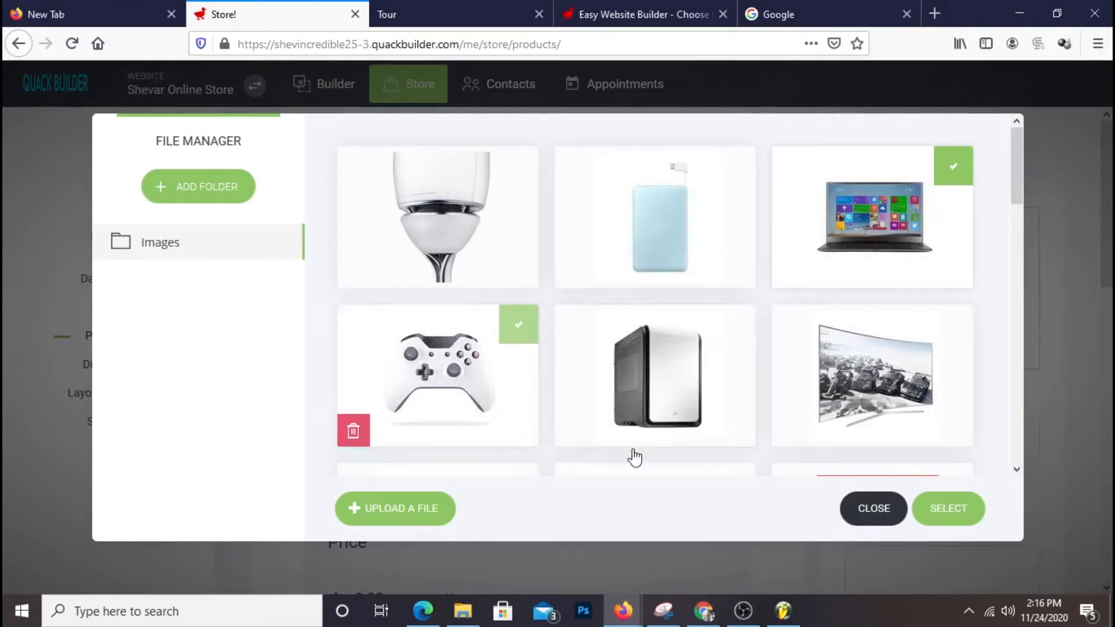
scroll(825, 381, "down", 3)
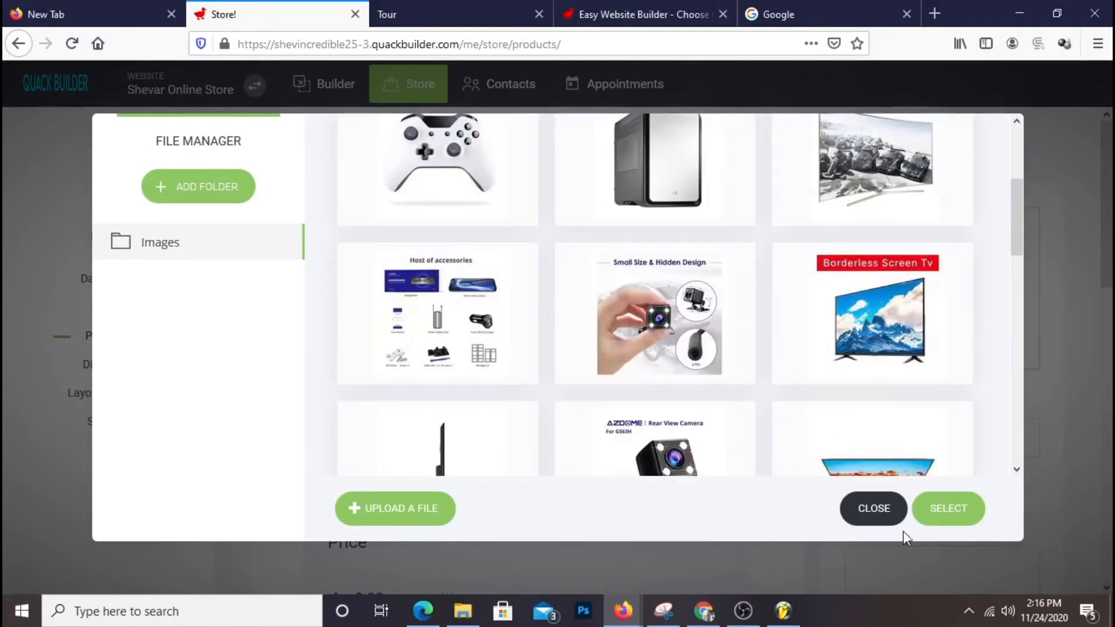
left_click(948, 517)
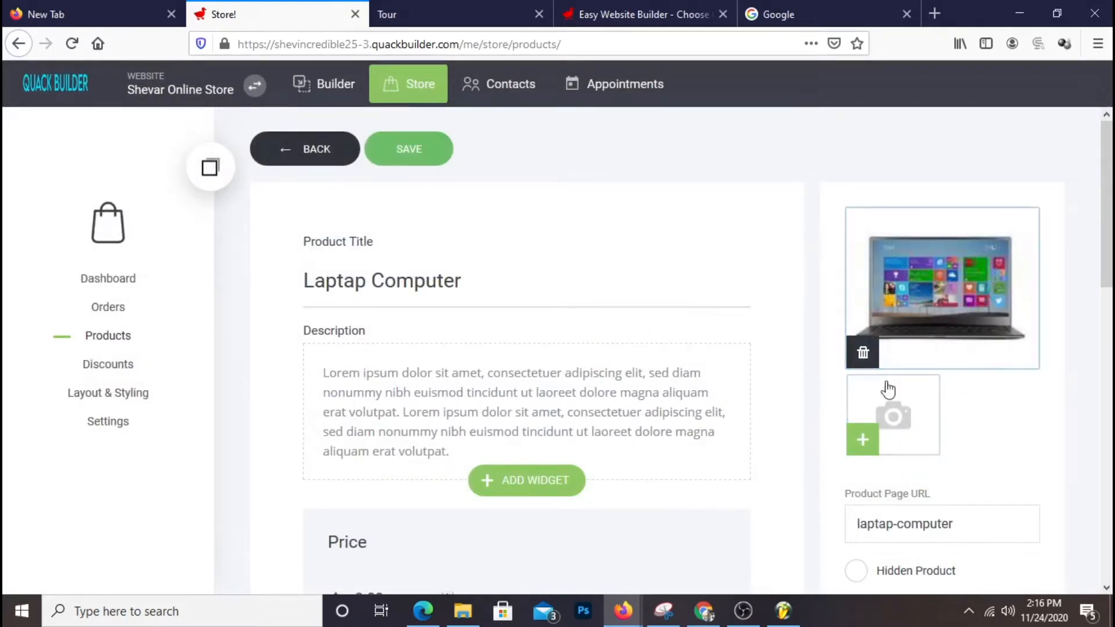
- Examine the product form's description, price, SKU, stock, weight, page URL and SEO description fields
scroll(907, 397, "down", 3)
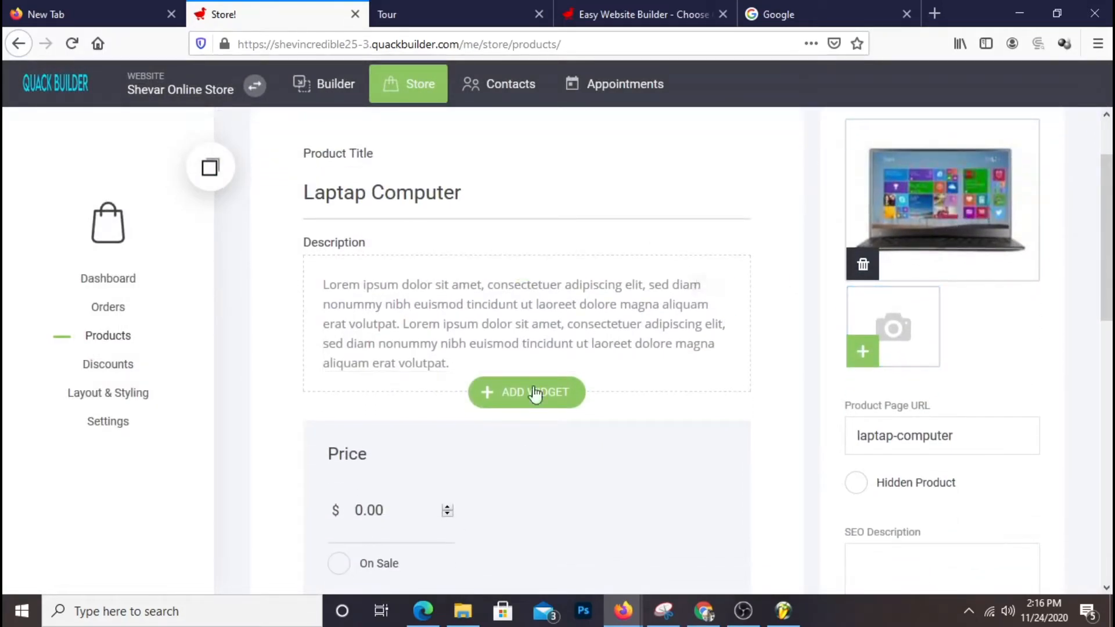
scroll(465, 348, "down", 4)
scroll(456, 416, "down", 6)
scroll(464, 424, "up", 10)
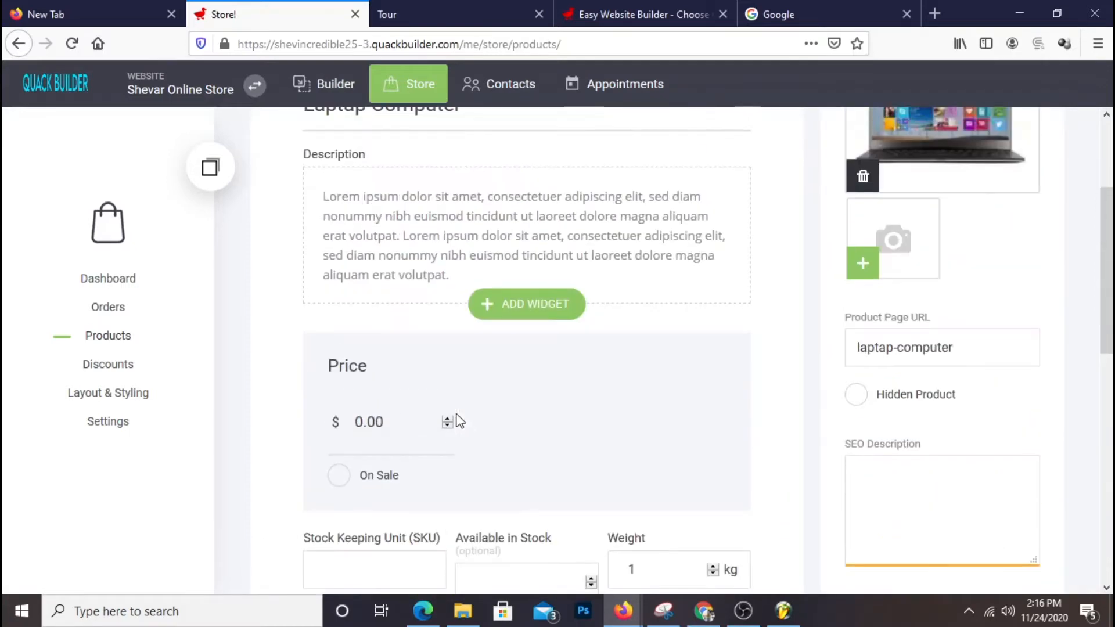
scroll(473, 431, "down", 3)
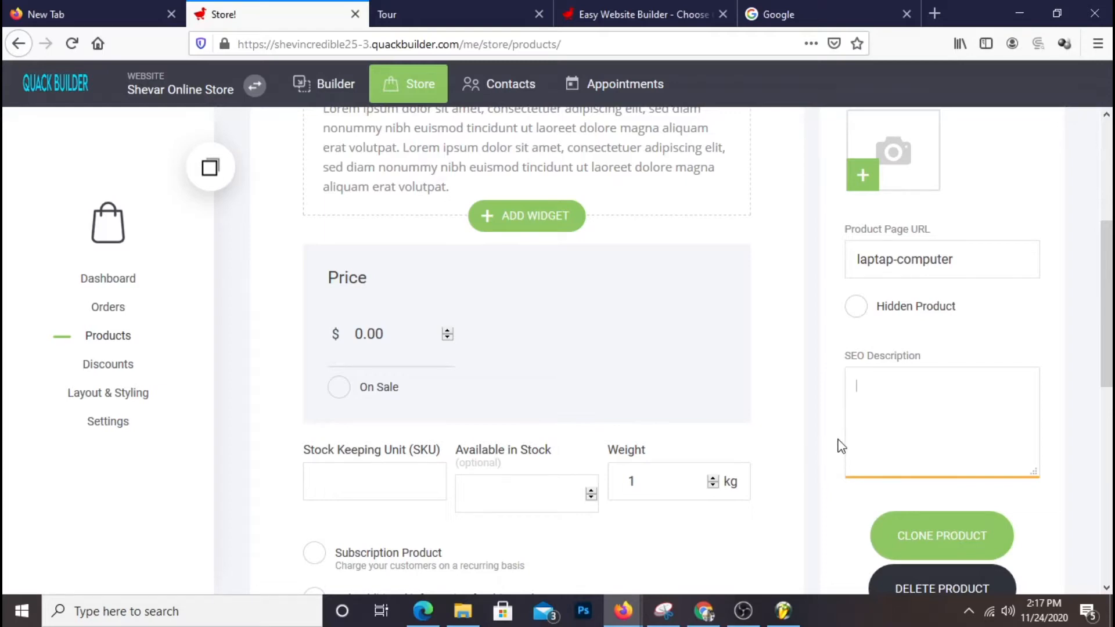
scroll(839, 464, "up", 5)
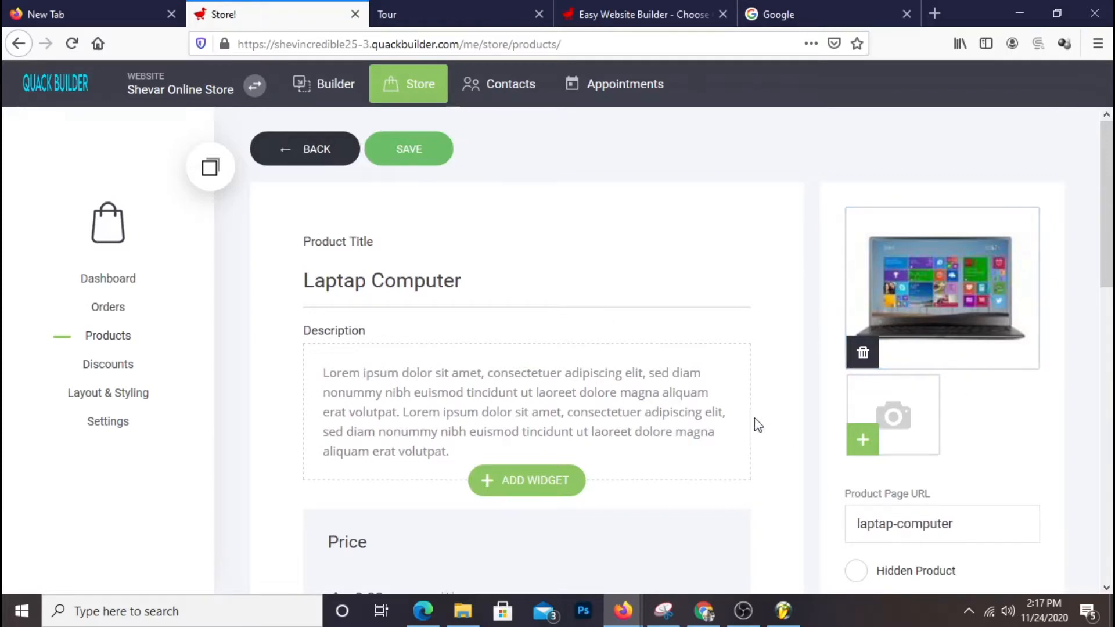
scroll(628, 296, "down", 3)
scroll(406, 256, "up", 3)
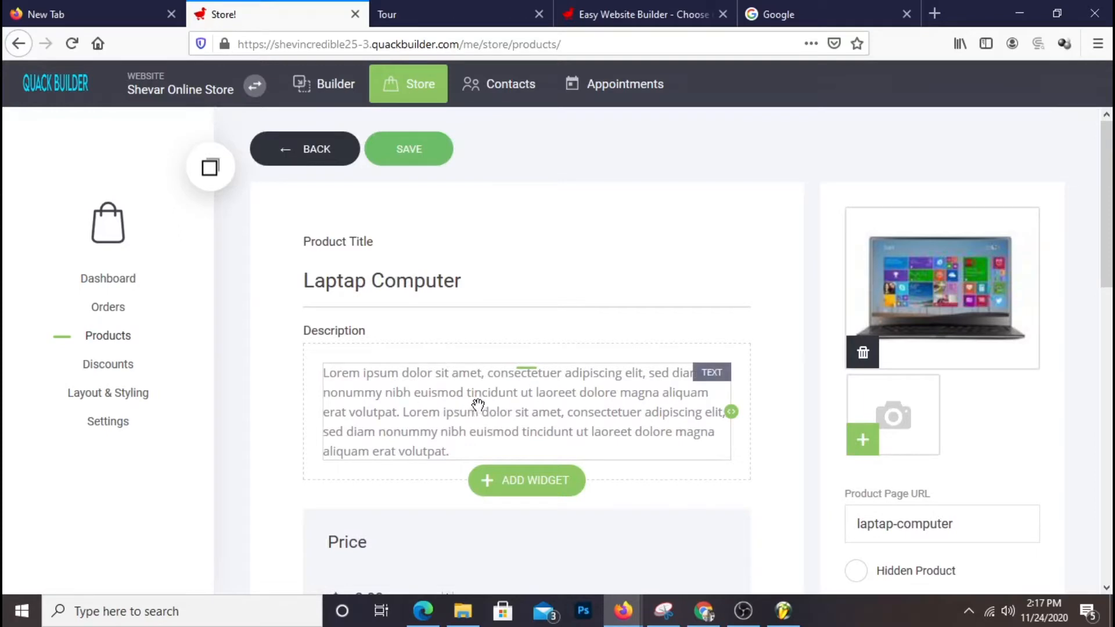
scroll(344, 299, "down", 2)
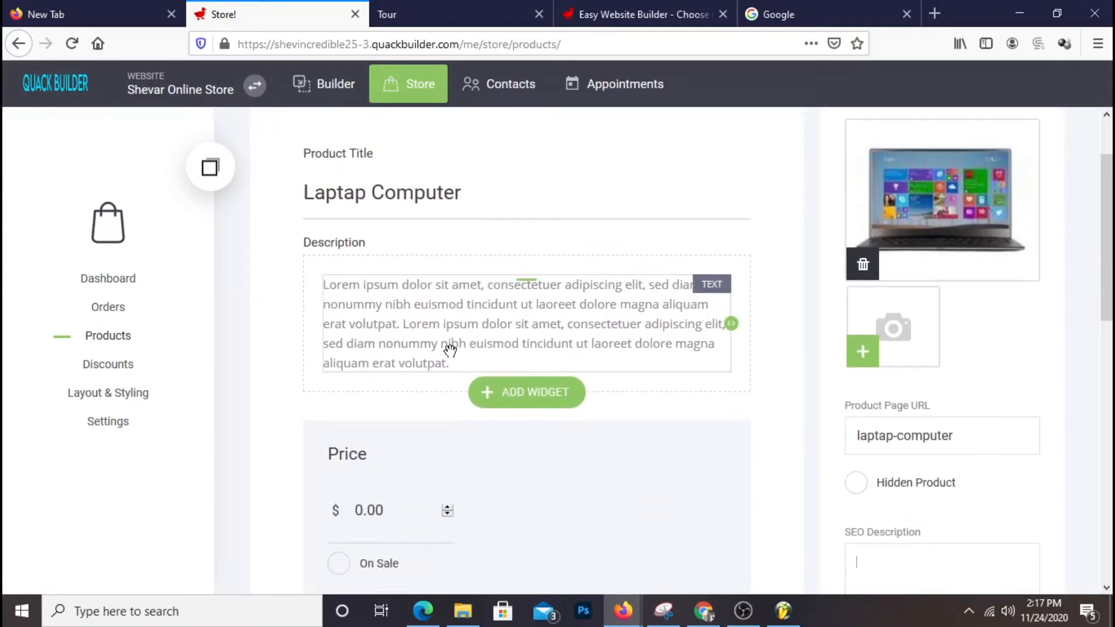
scroll(450, 349, "down", 2)
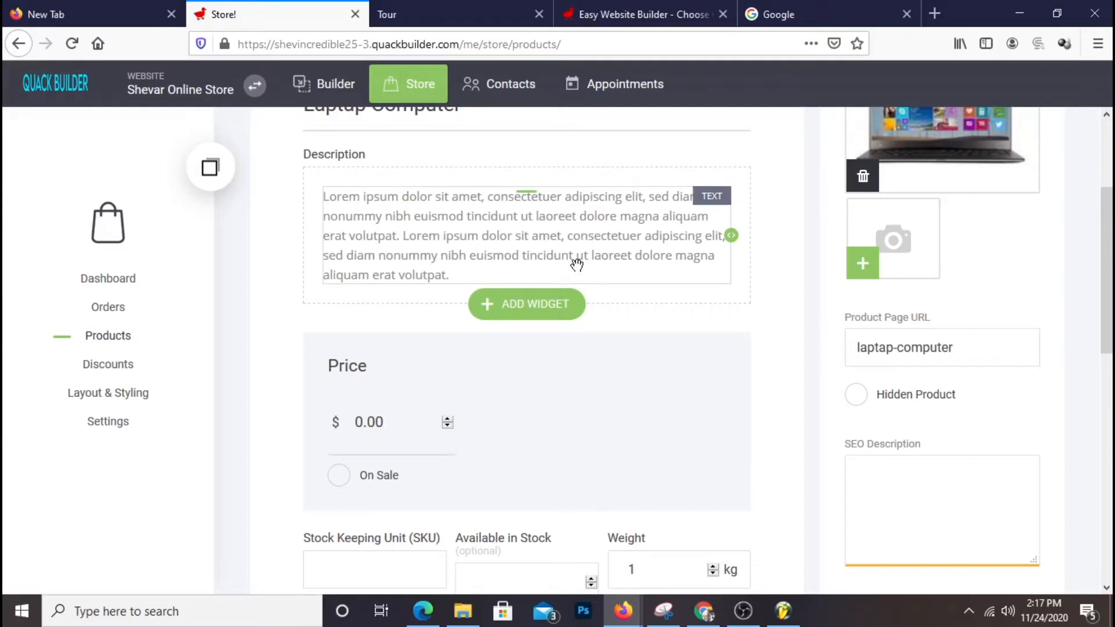
- Set the laptop product's price to $250.19
left_click_drag(358, 422, 363, 427)
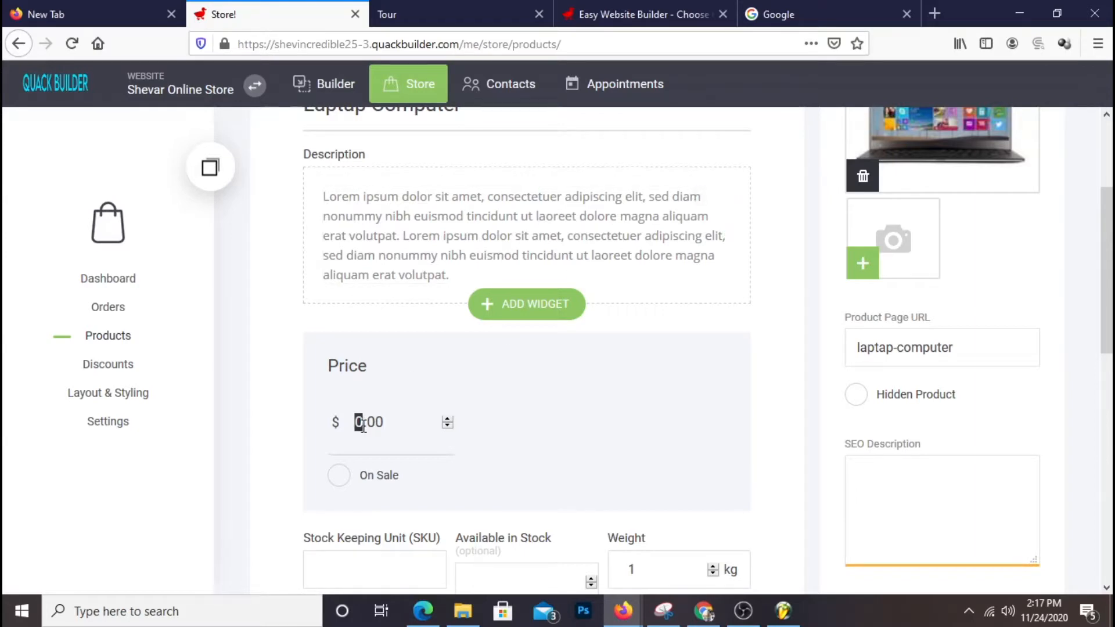
scroll(430, 349, "down", 2)
scroll(522, 343, "up", 5)
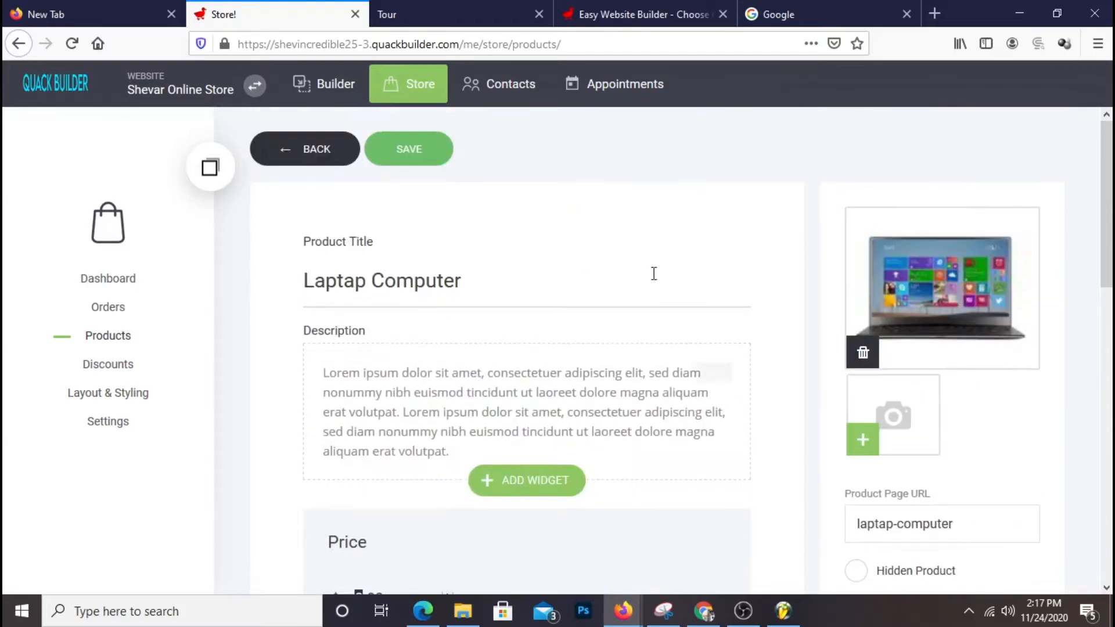
scroll(593, 317, "down", 5)
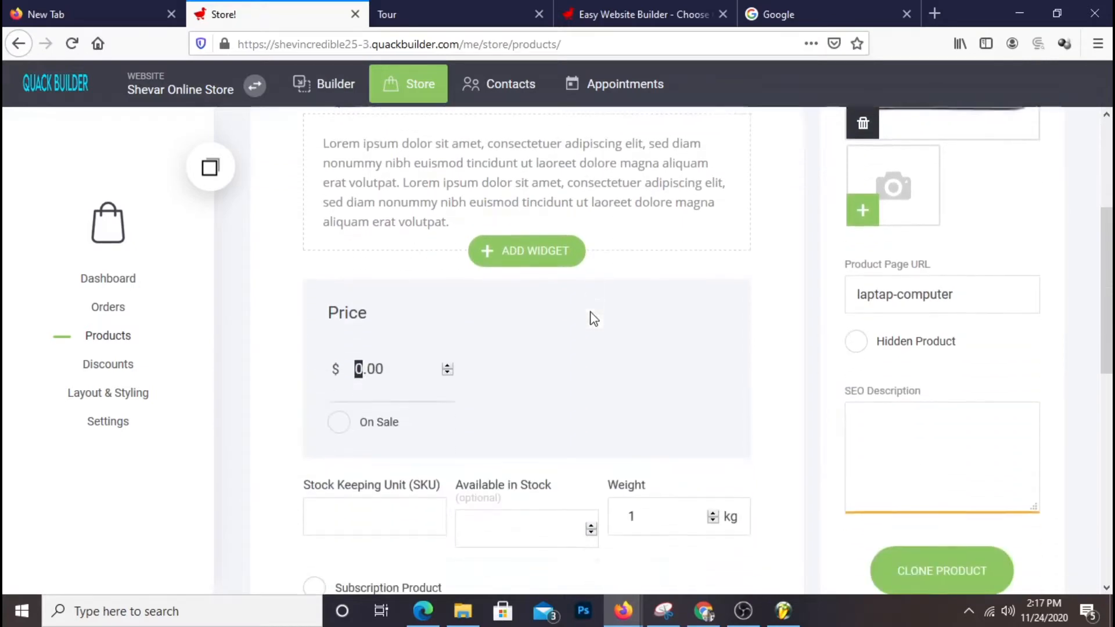
type("2")
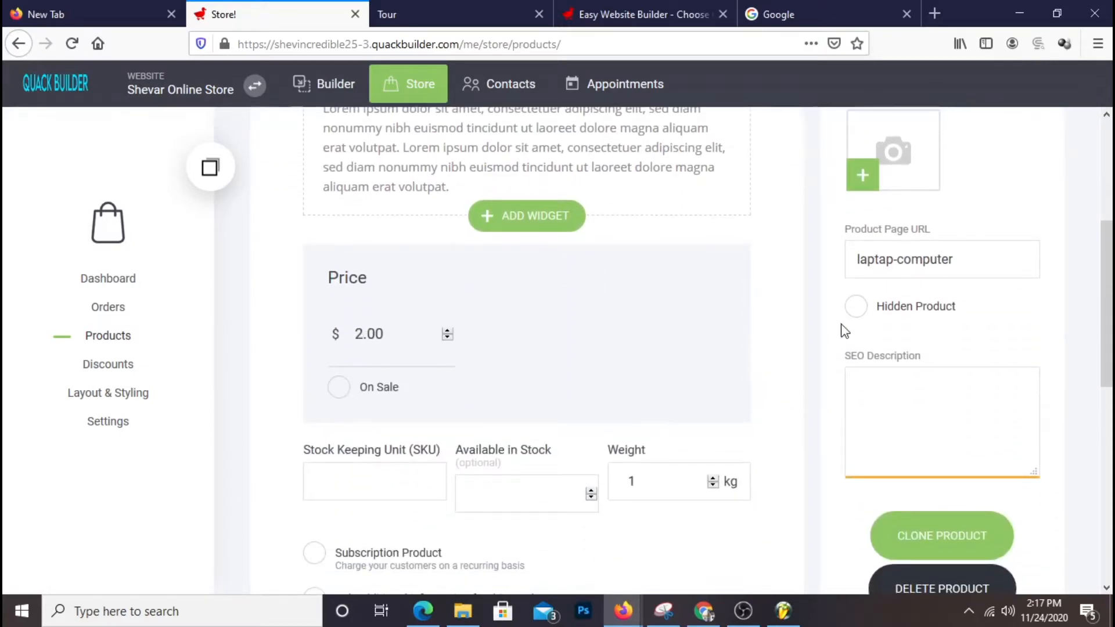
type("50")
scroll(630, 366, "down", 3)
scroll(705, 304, "up", 3)
- Mark the laptop product as on sale with a sale price of $155.25
left_click(343, 390)
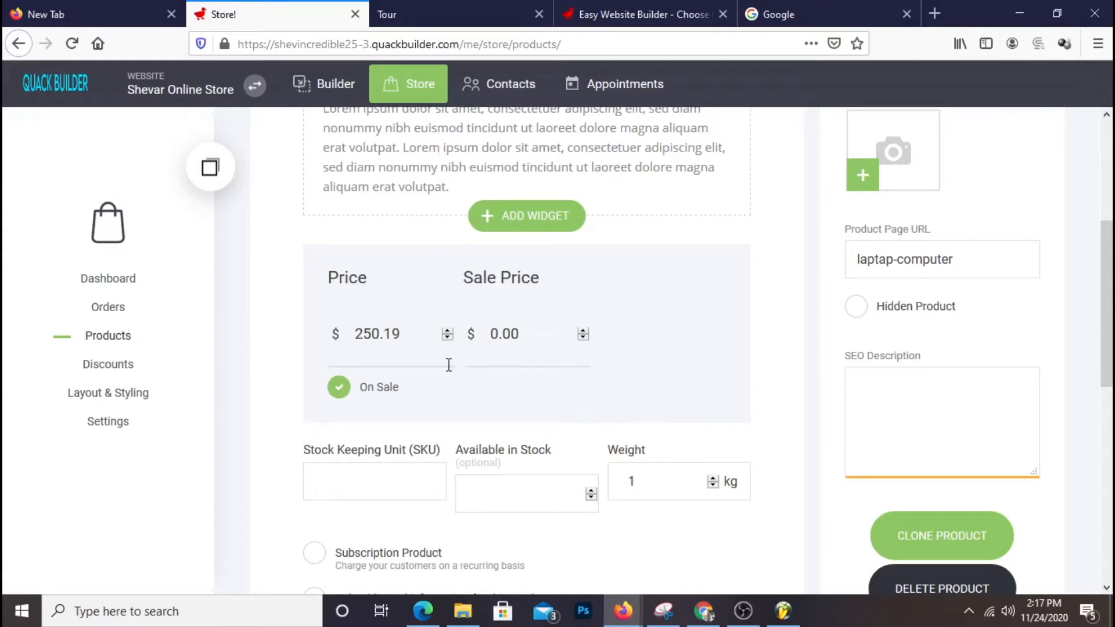
left_click_drag(358, 337, 382, 347)
left_click(411, 330)
left_click_drag(492, 335, 499, 336)
type("155")
left_click_drag(523, 335, 548, 338)
type("25")
scroll(638, 291, "down", 2)
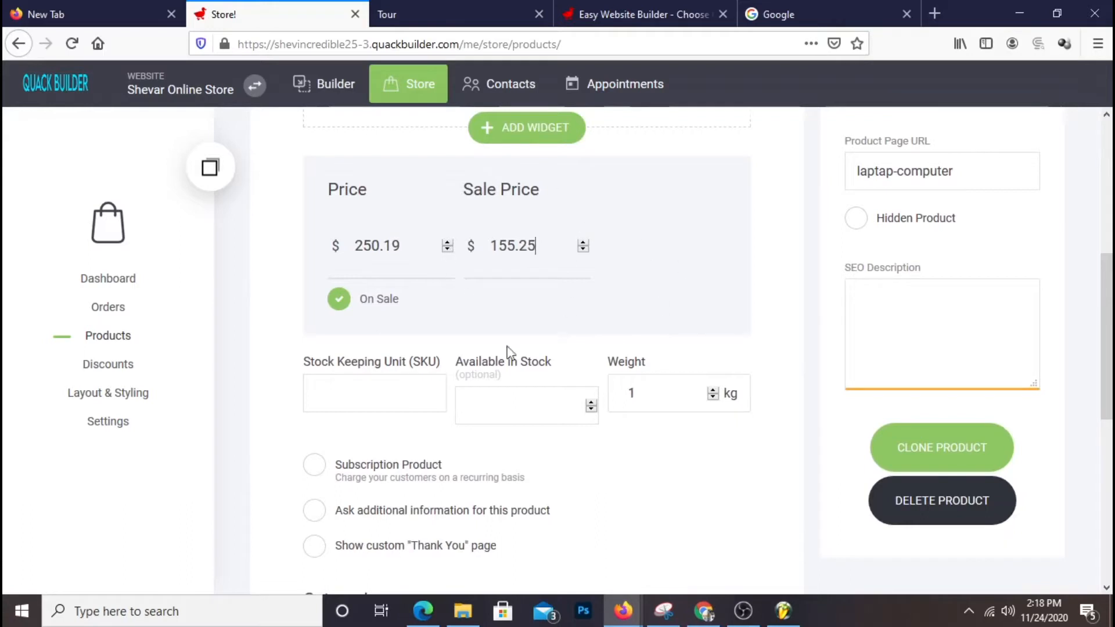
- Enter 25489458 as the product's SKU and 20 as the available stock
left_click(348, 401)
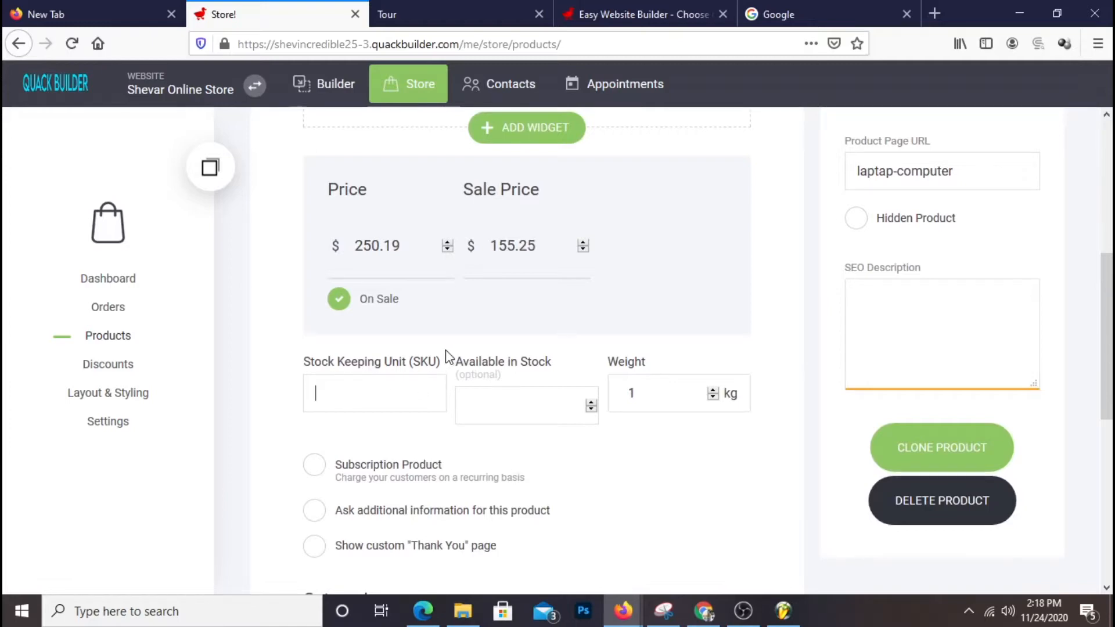
scroll(626, 320, "up", 6)
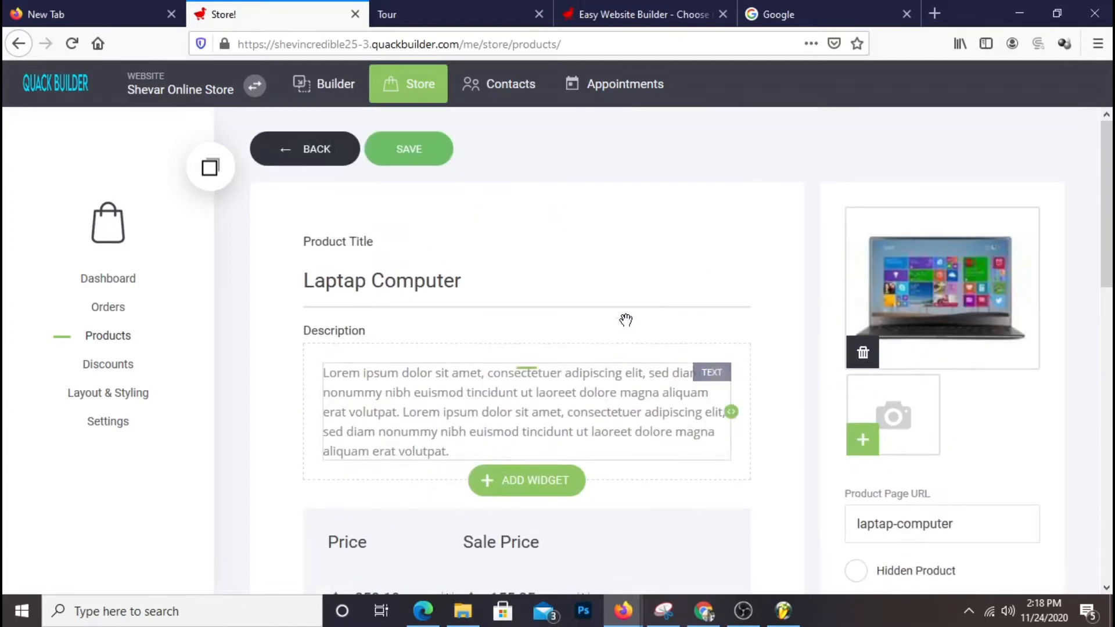
scroll(913, 318, "down", 7)
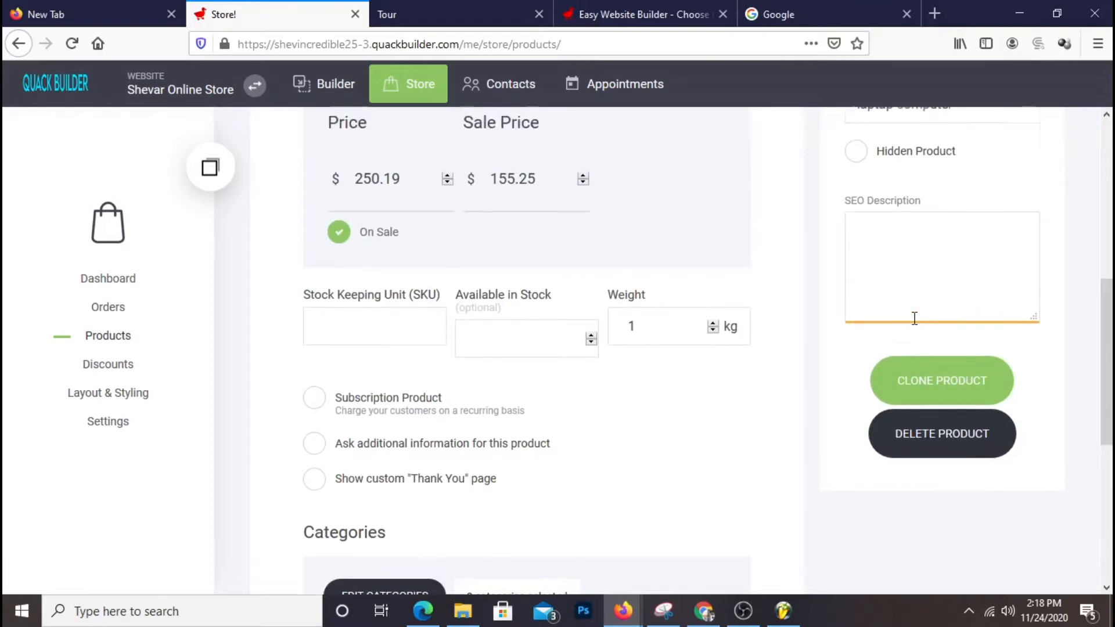
scroll(914, 319, "up", 3)
scroll(639, 422, "down", 2)
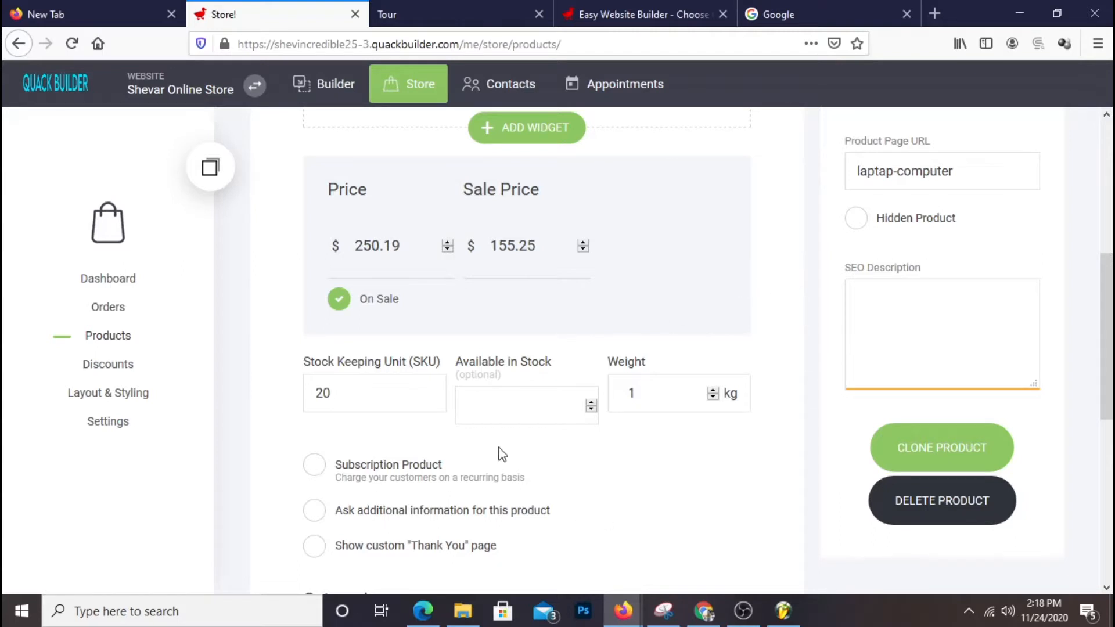
left_click_drag(377, 390, 231, 399)
left_click(516, 401)
left_click_drag(372, 398, 312, 403)
type("25489458")
left_click_drag(394, 395, 287, 403)
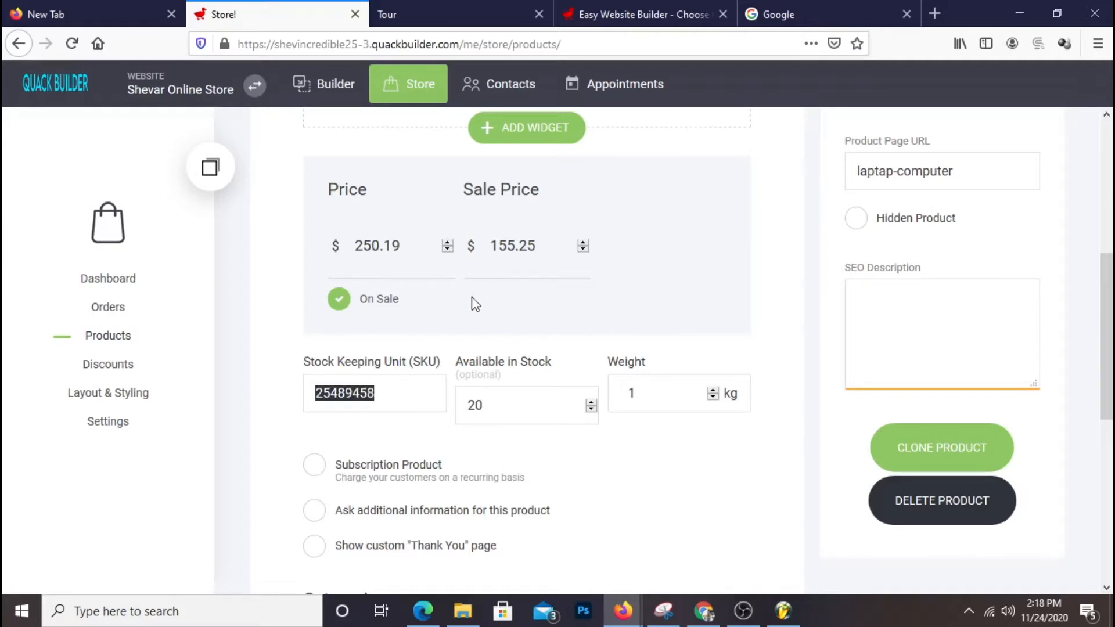
scroll(433, 369, "up", 6)
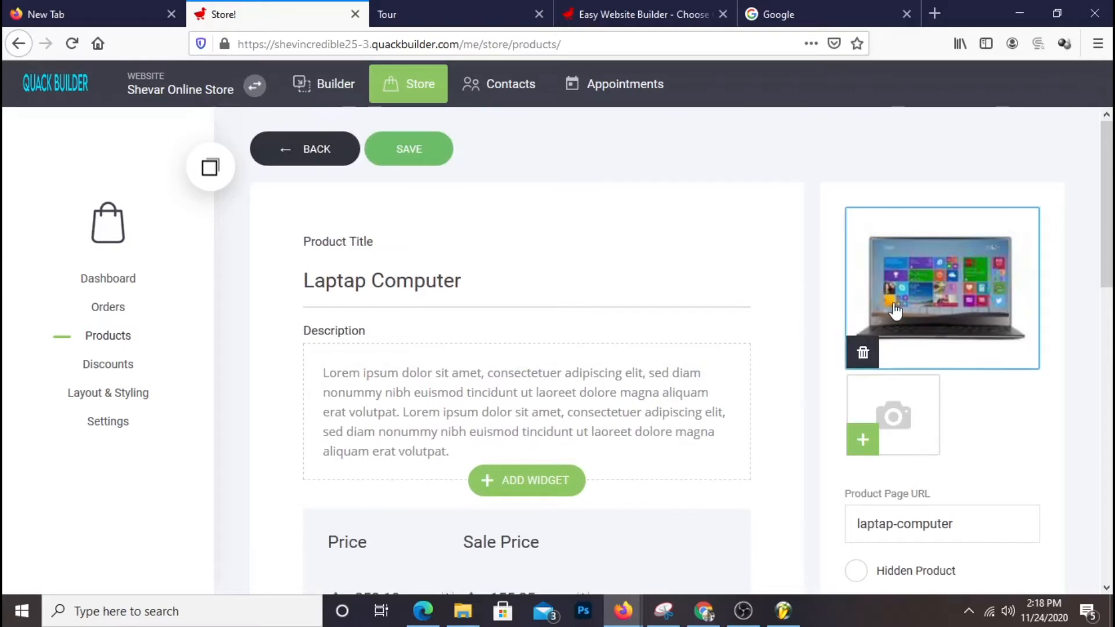
scroll(683, 380, "down", 6)
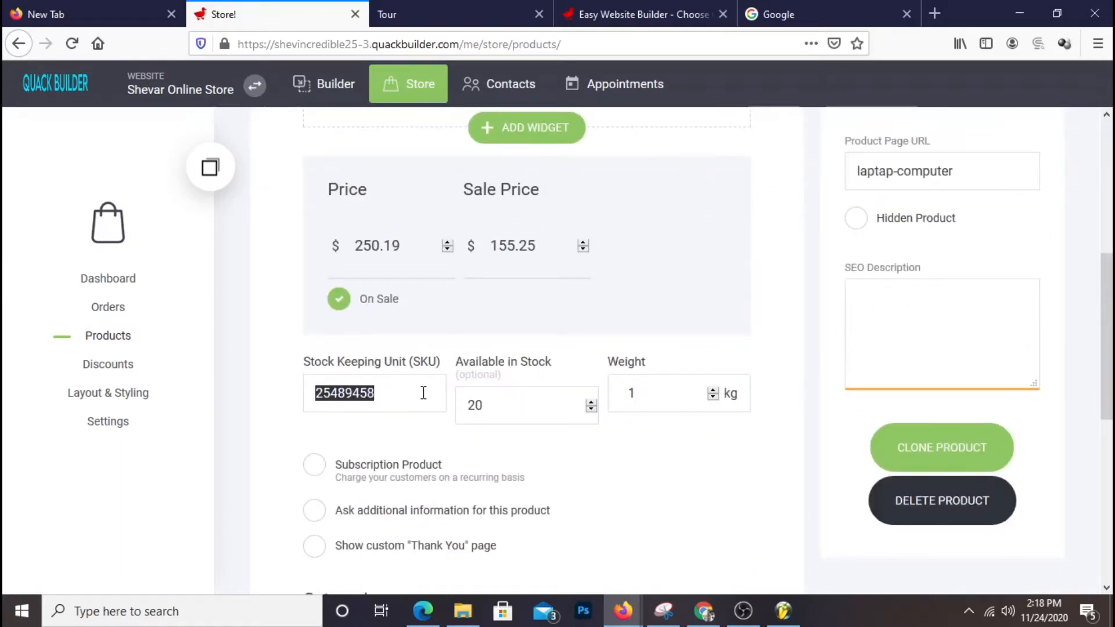
left_click(510, 401)
left_click_drag(491, 405, 436, 406)
left_click(732, 497)
- Try out the Subscription Product, additional information and custom "Thank You" page options in turn
scroll(730, 495, "down", 5)
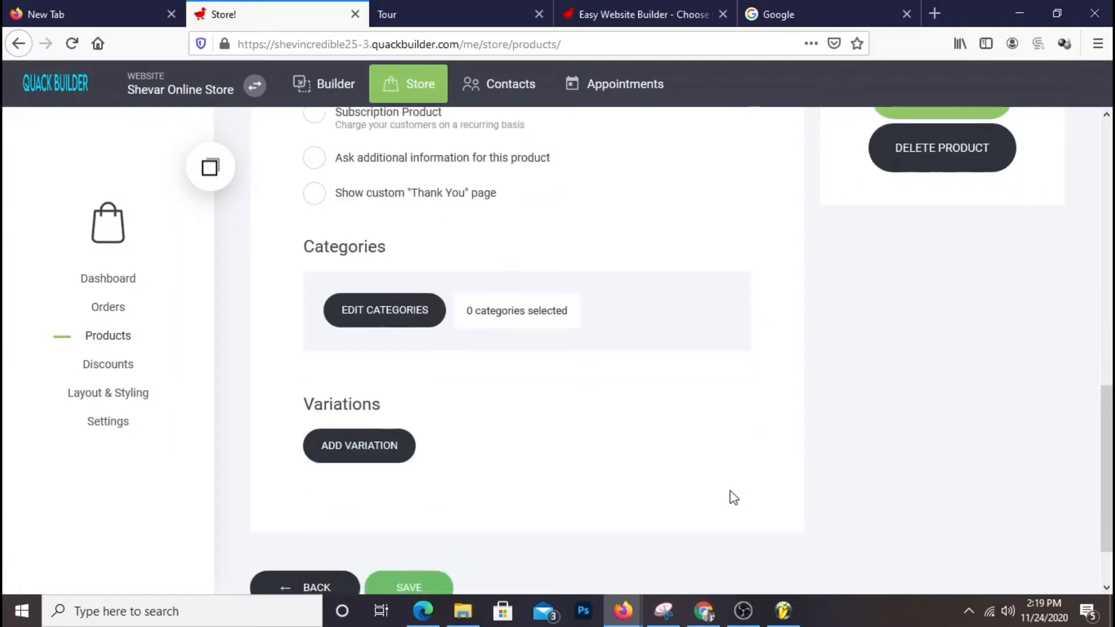
scroll(737, 491, "up", 3)
scroll(746, 481, "up", 1)
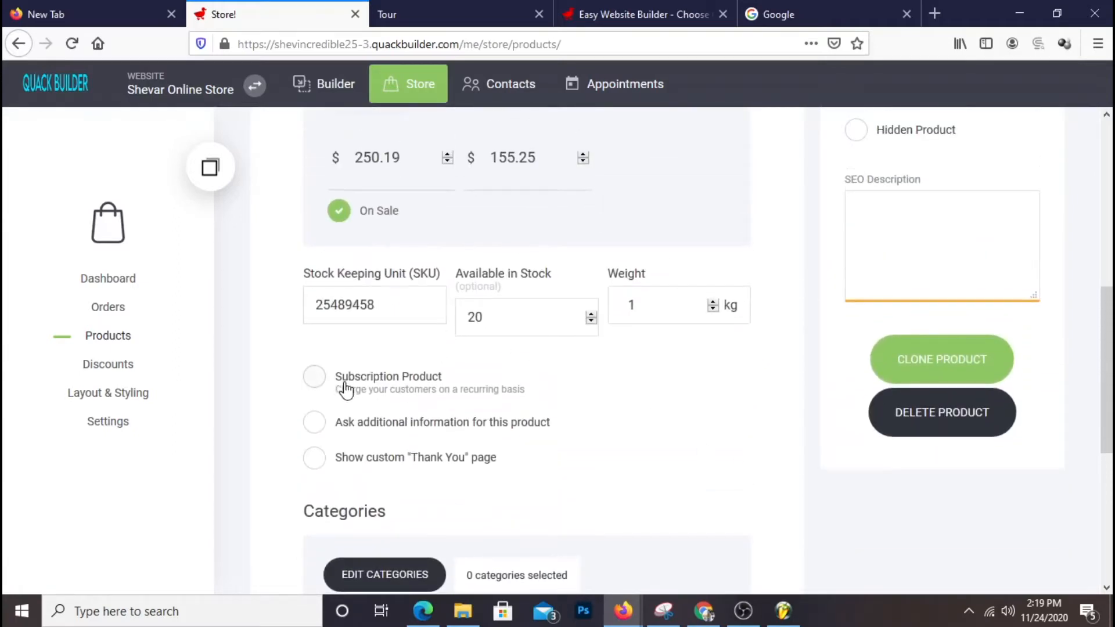
left_click(317, 377)
left_click(584, 471)
left_click(440, 438)
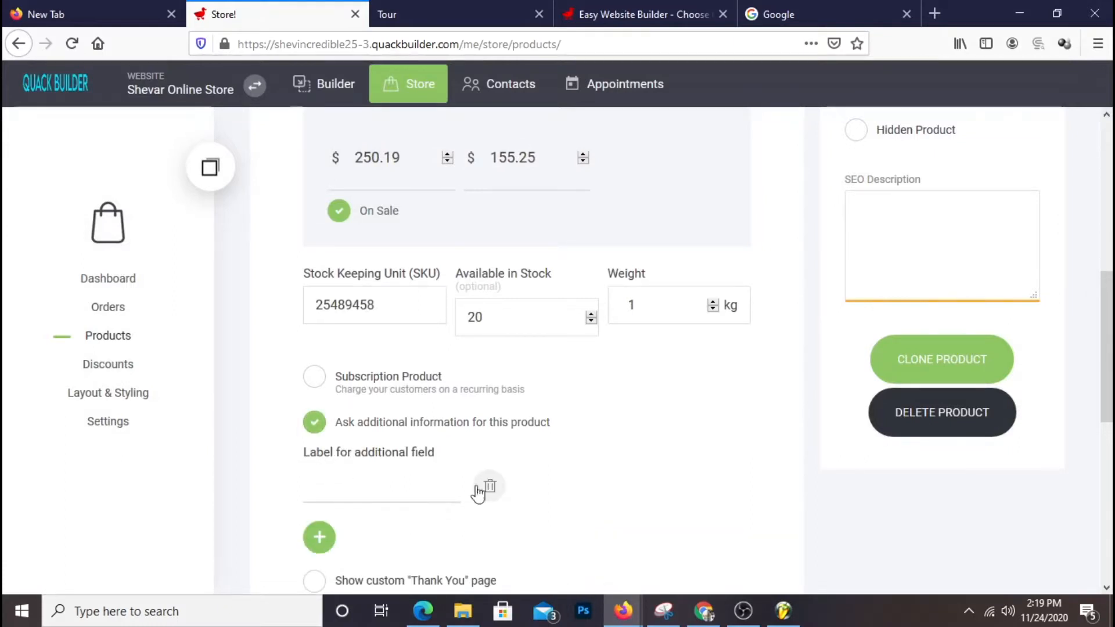
left_click(313, 430)
left_click(317, 459)
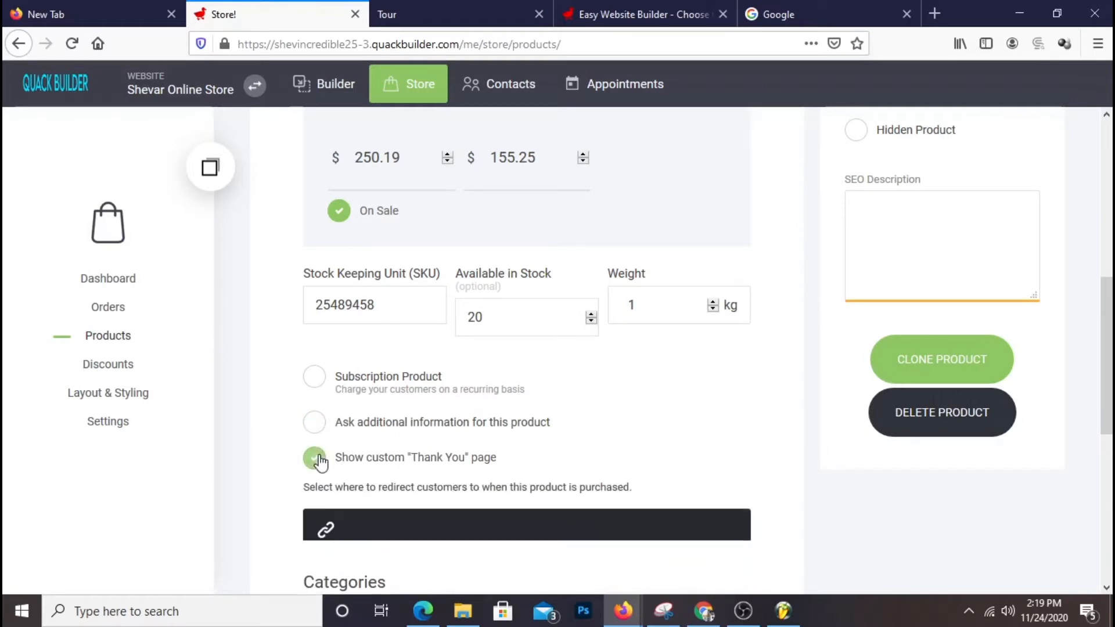
left_click(317, 462)
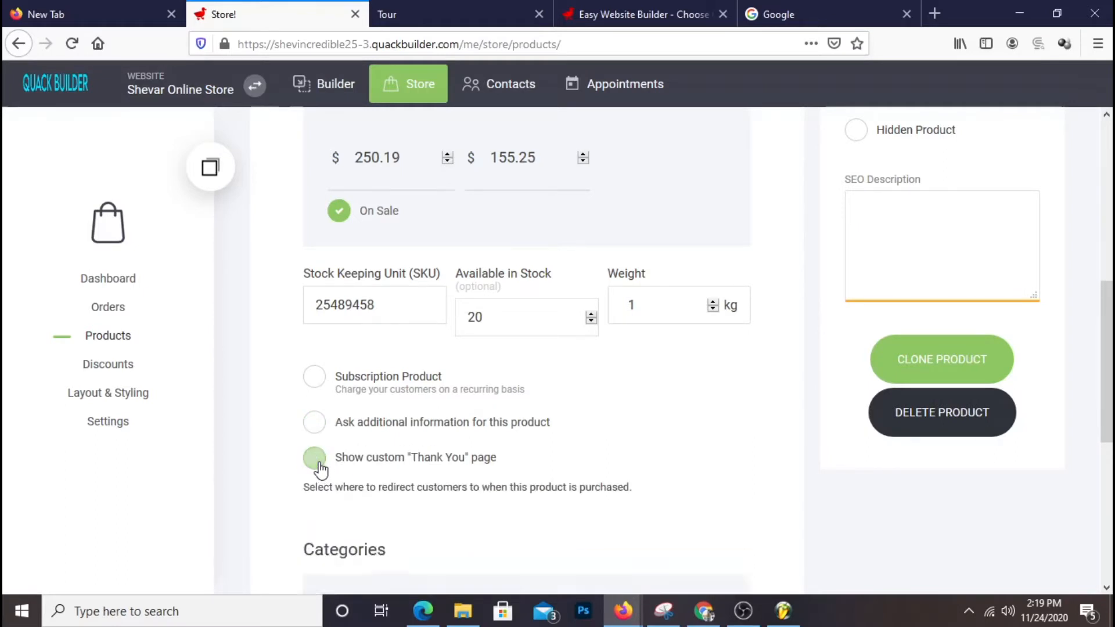
- Create a product category named "Laptop Computers" with the URL laptop-computers and assign it to the product
scroll(523, 416, "down", 3)
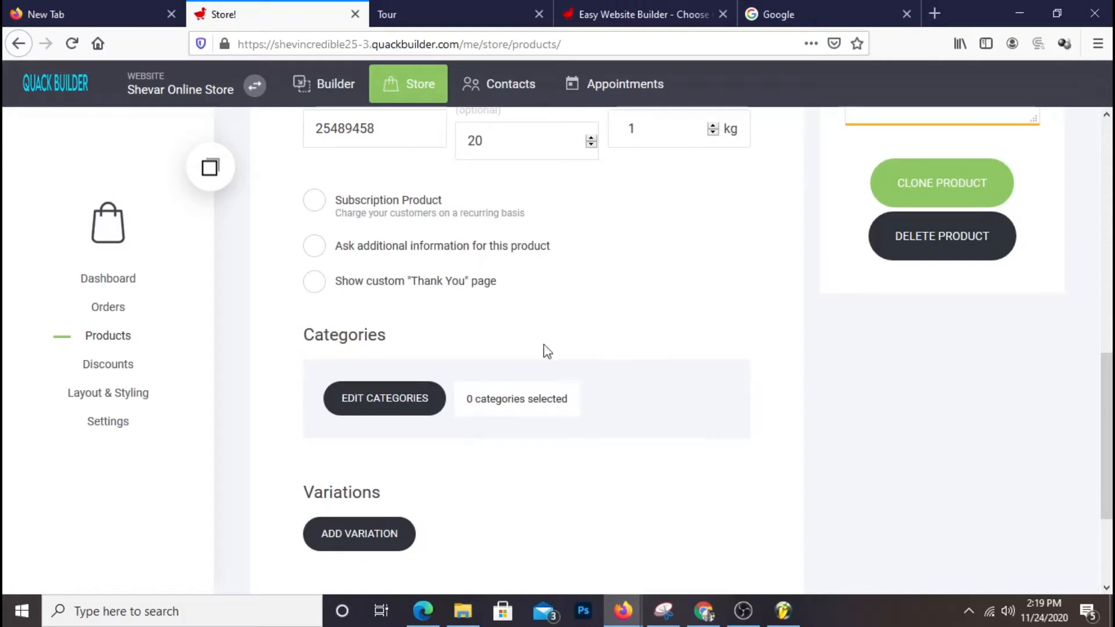
left_click(393, 408)
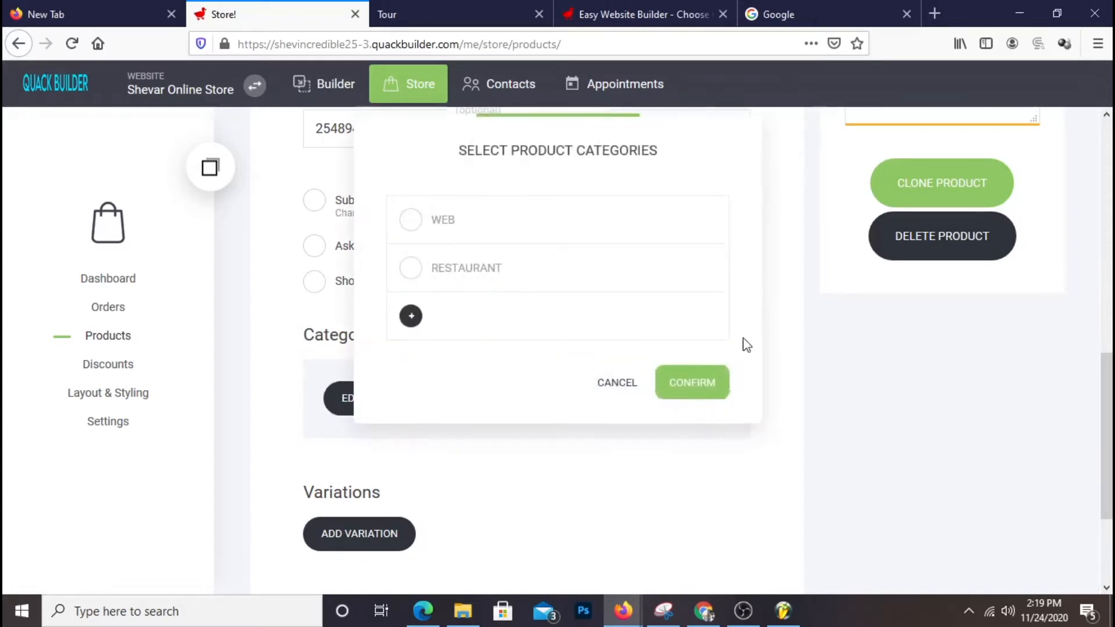
left_click_drag(575, 155, 617, 212)
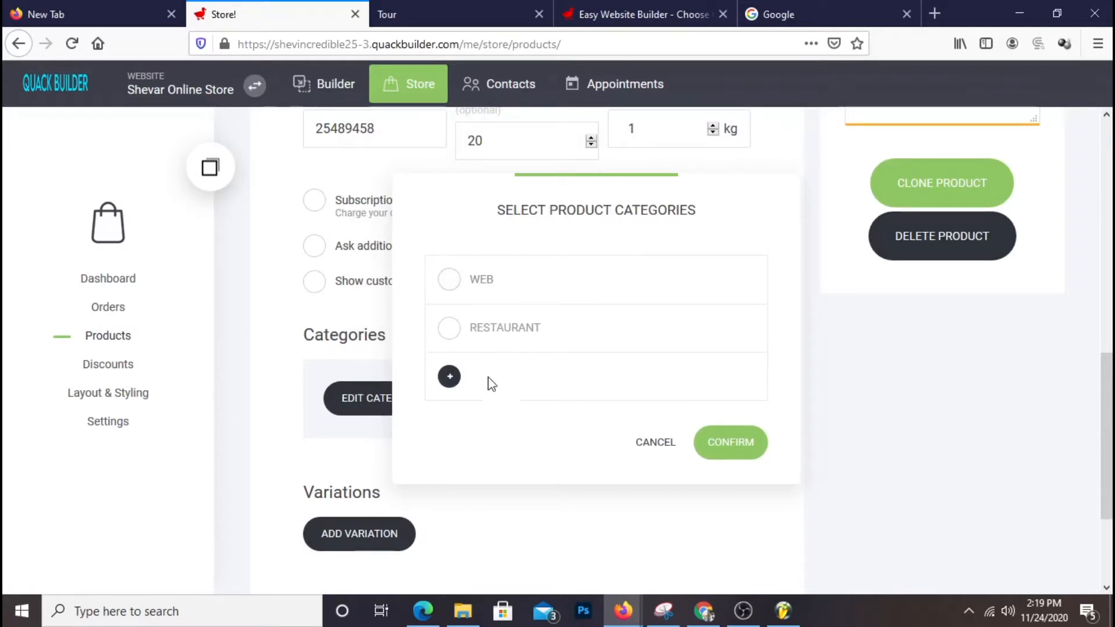
left_click(449, 377)
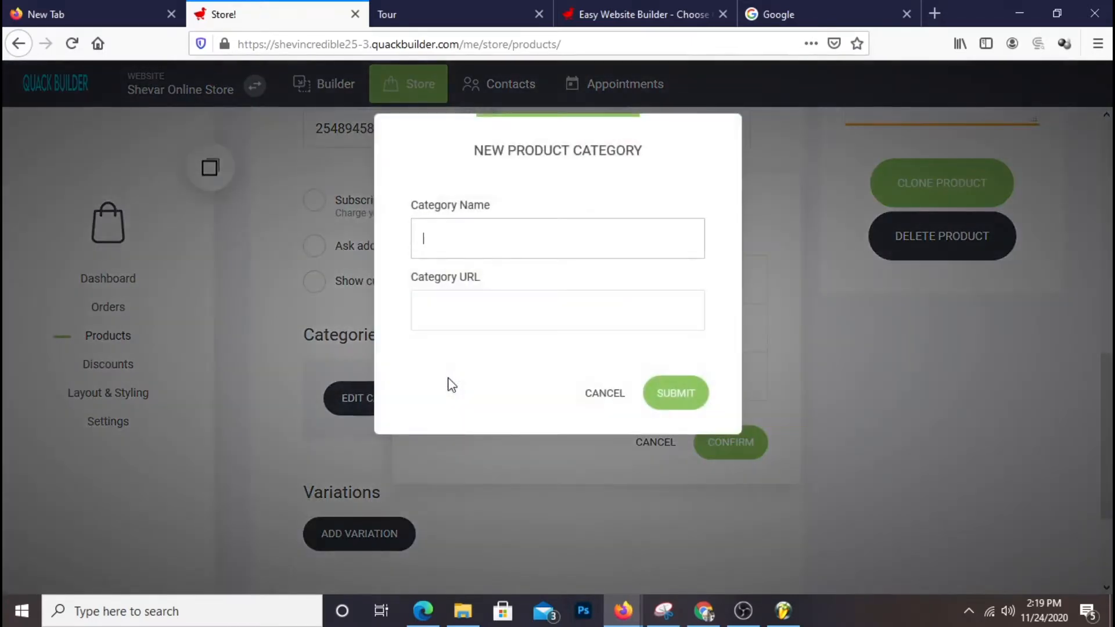
left_click_drag(573, 137, 678, 219)
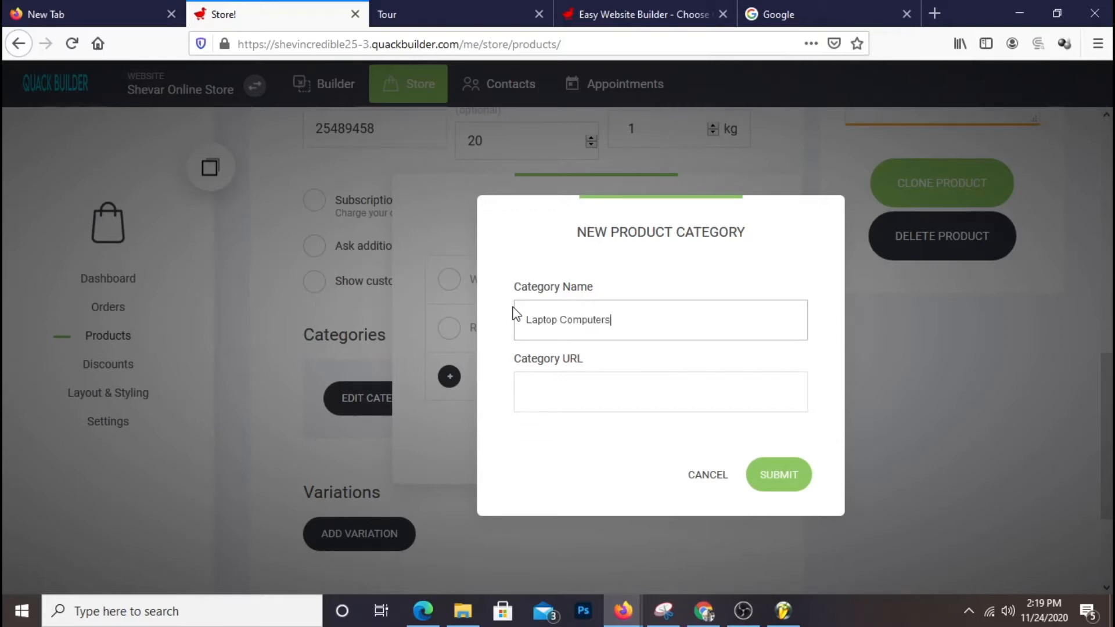
left_click(522, 428)
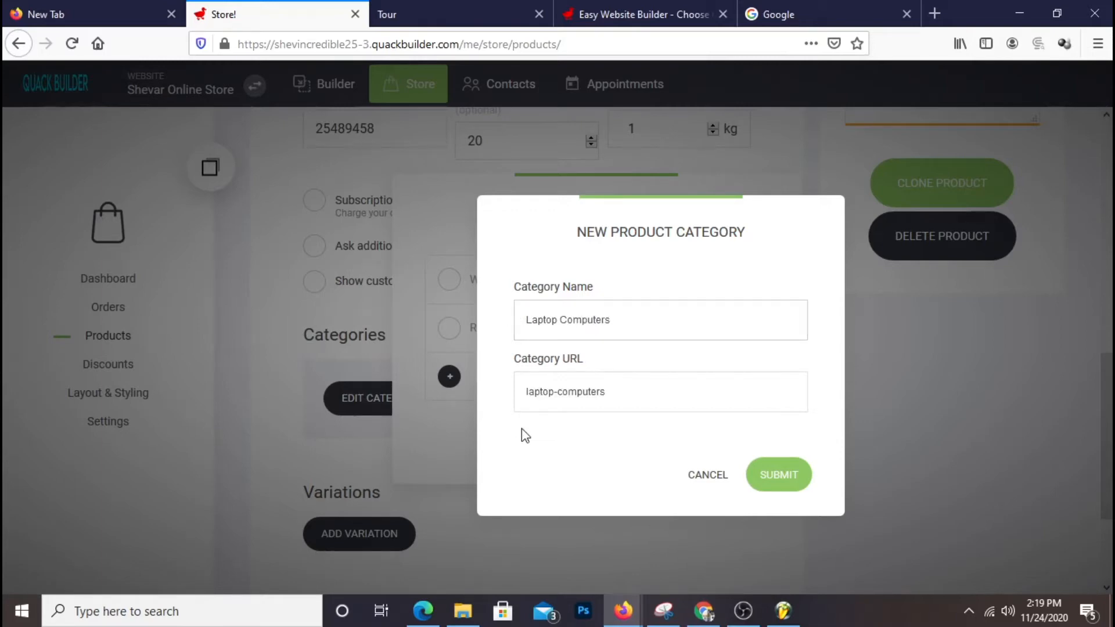
left_click(778, 475)
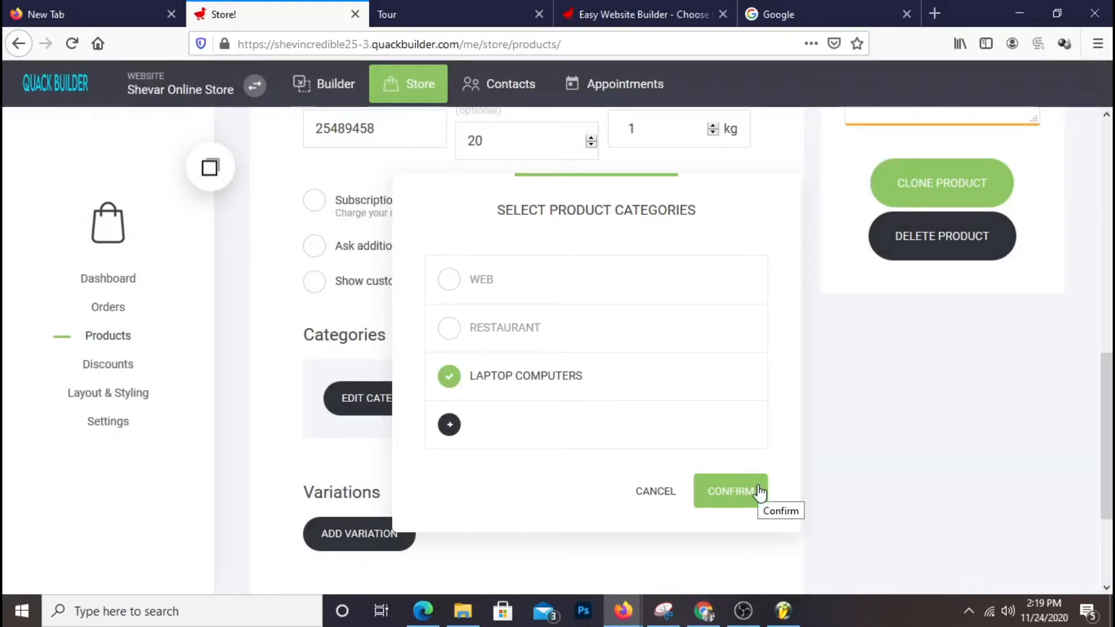
left_click(759, 490)
- Save the laptop product and check its SKU in the product list
scroll(604, 389, "down", 3)
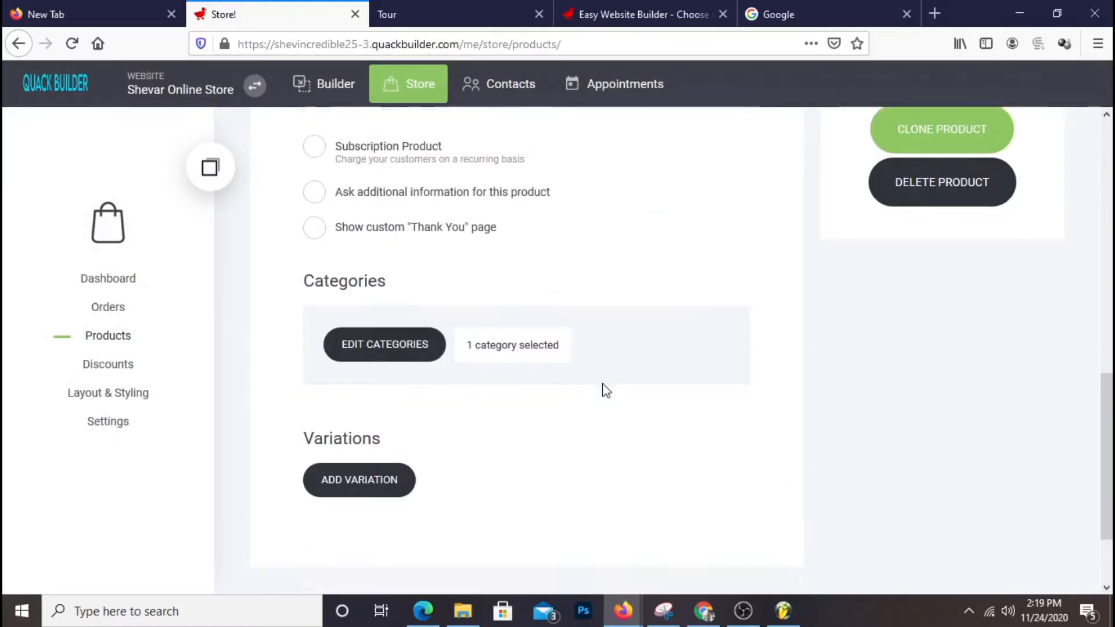
left_click(432, 524)
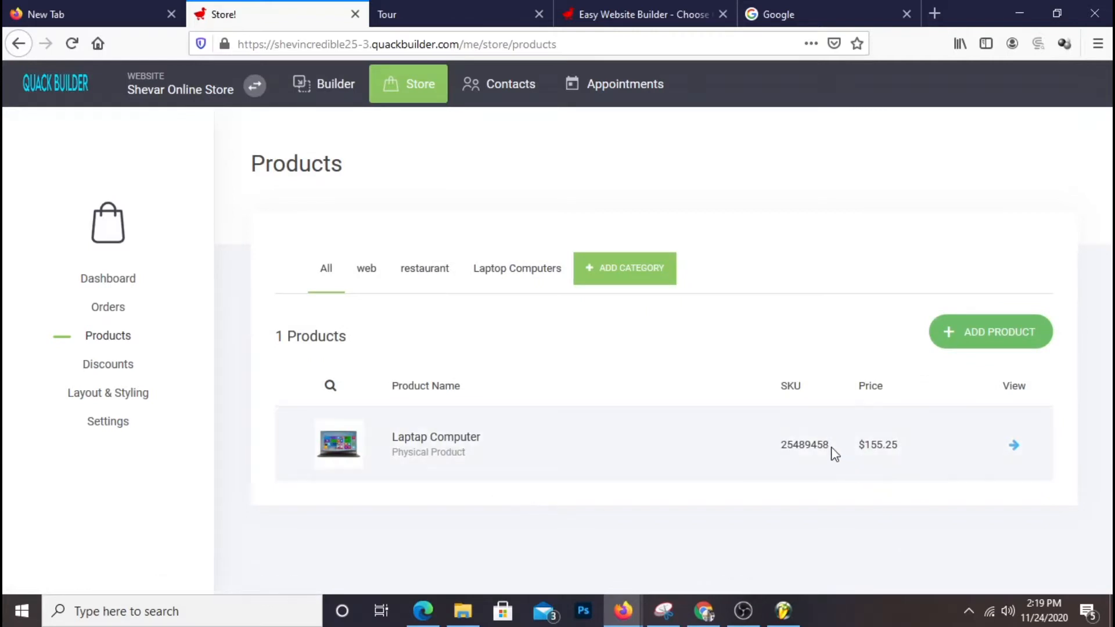
left_click_drag(818, 447, 784, 442)
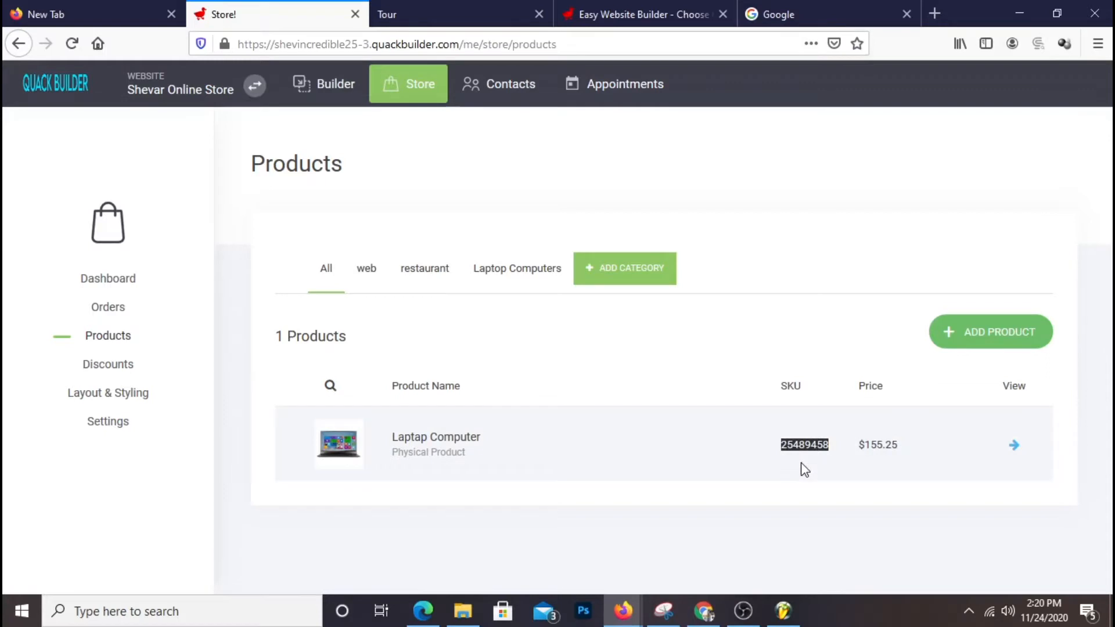
- Switch to the site preview and go through SHOP NOW to the laptop's product page
left_click(456, 17)
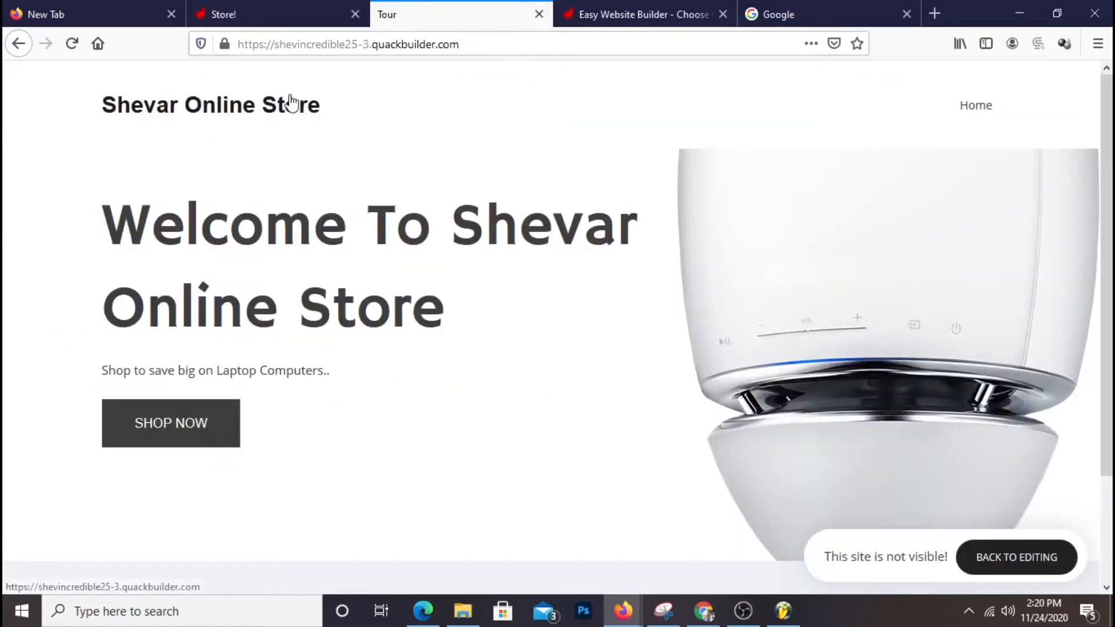
scroll(670, 217, "down", 2)
scroll(669, 227, "up", 1)
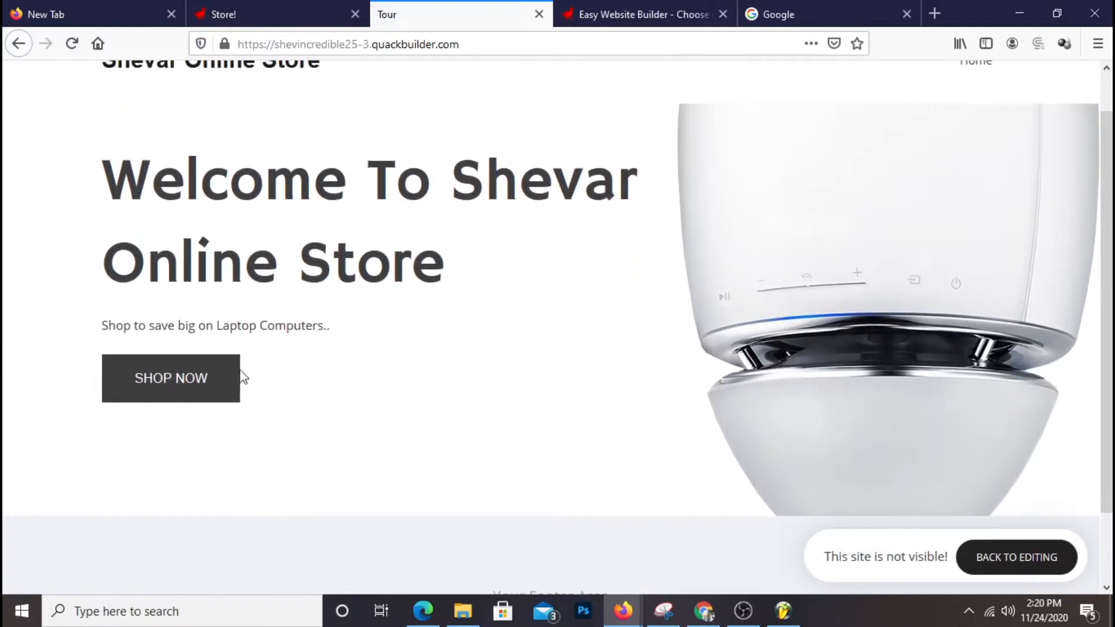
left_click(212, 401)
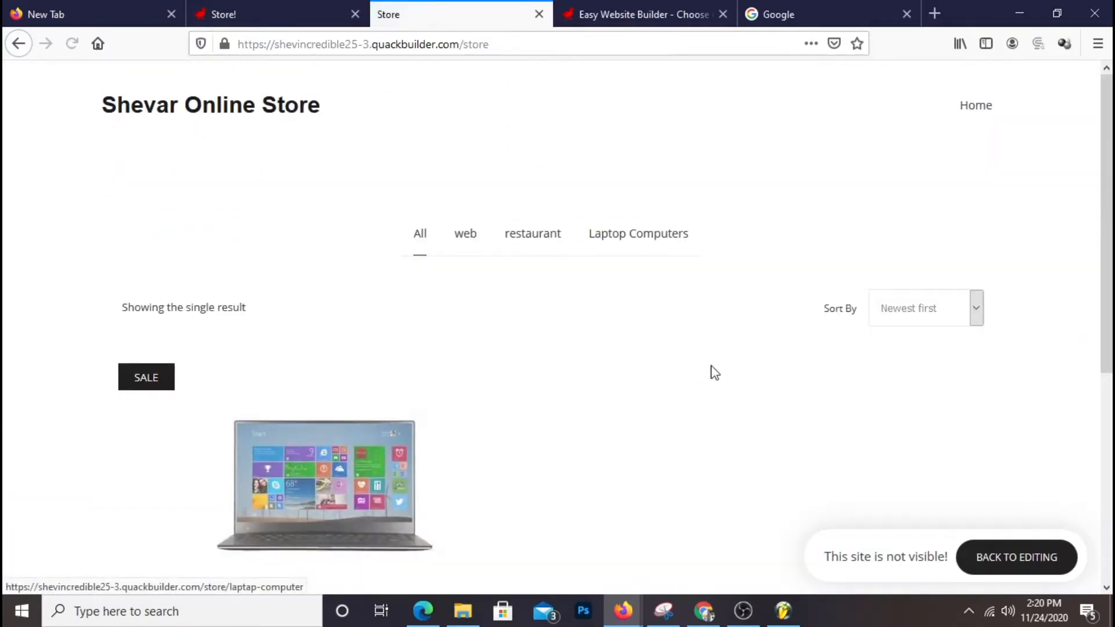
scroll(757, 286, "down", 3)
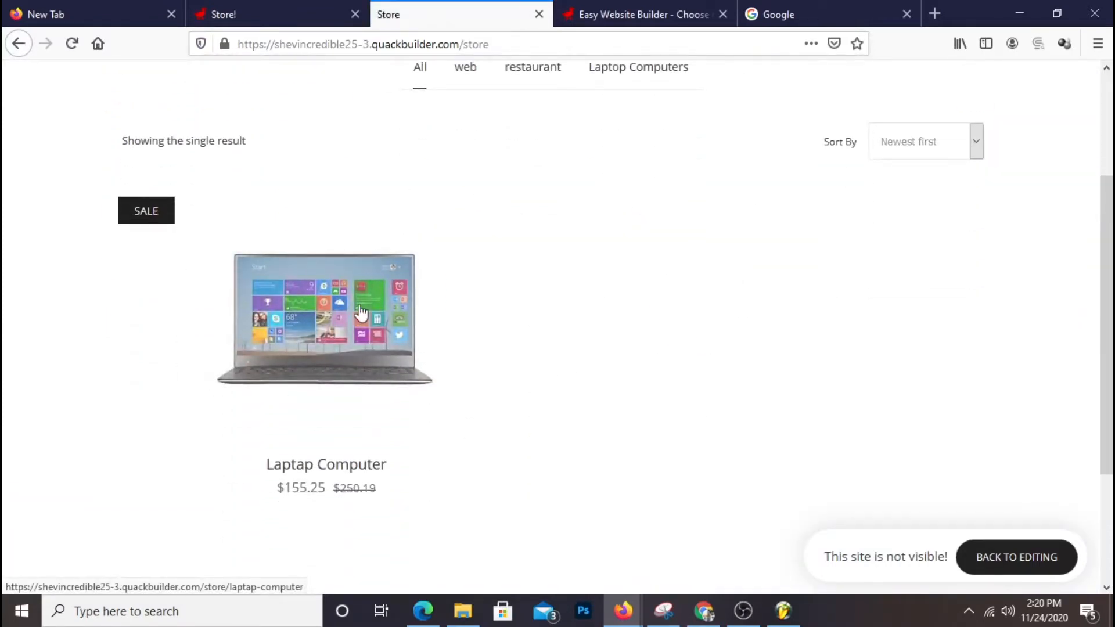
left_click(360, 312)
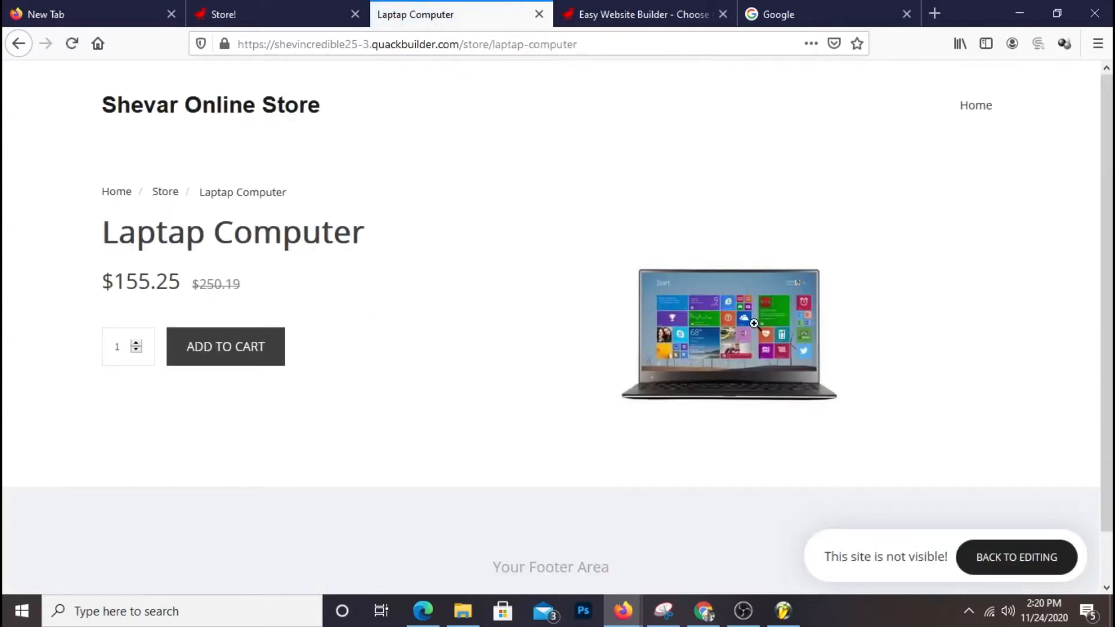
- View the laptop picture enlarged, and add one laptop to the cart
left_click(753, 323)
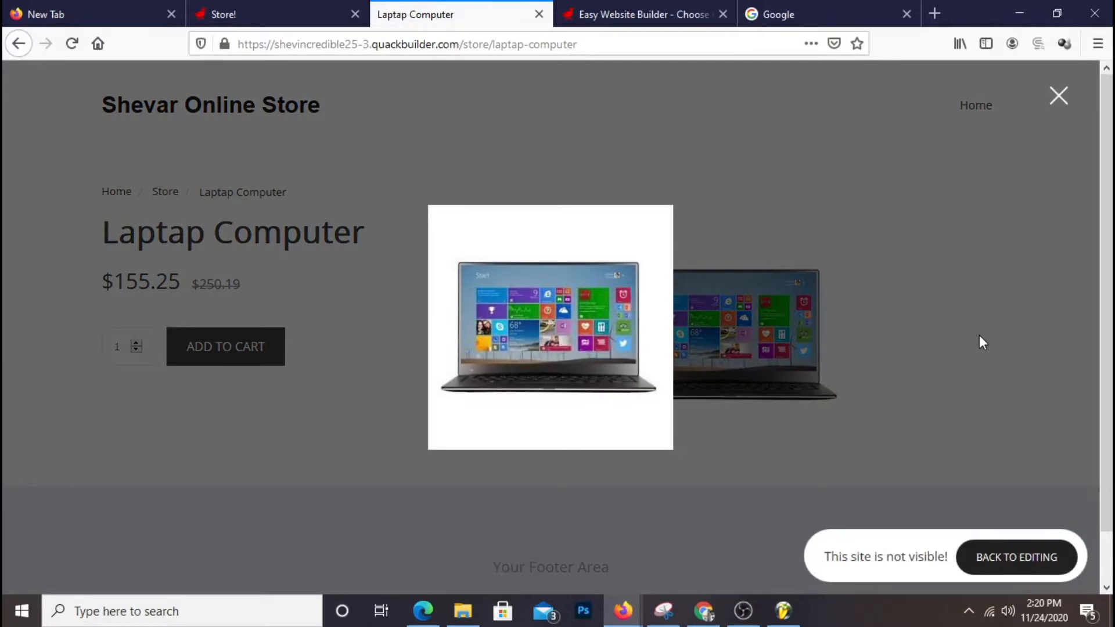
left_click(979, 337)
left_click(211, 349)
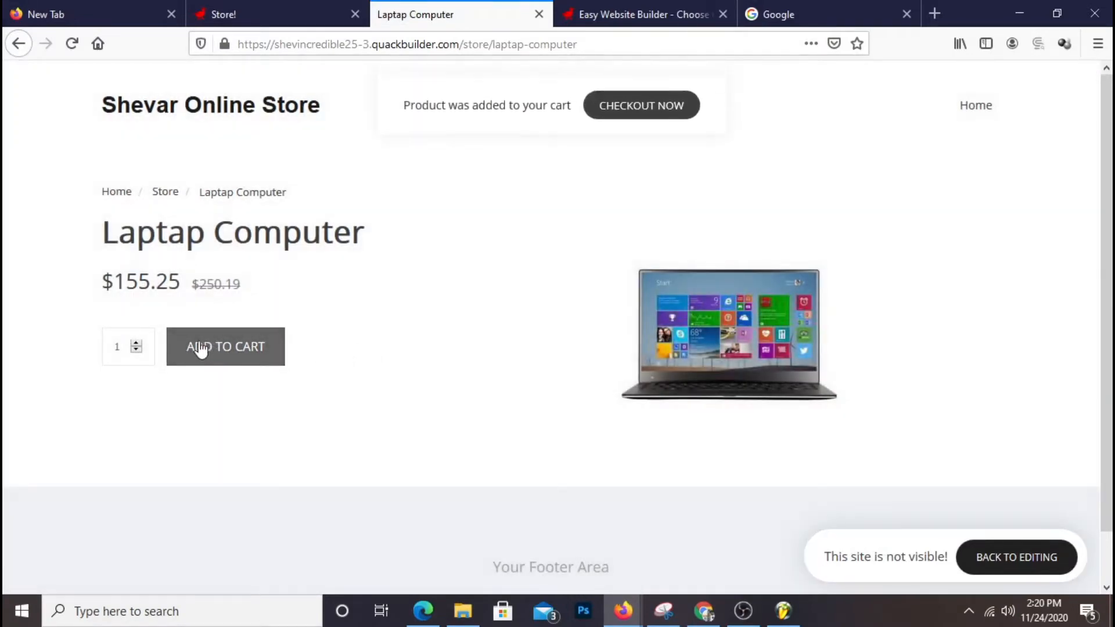
- Open the shopping cart, proceed to checkout, and review the customer information form before returning to the store's home page
left_click(641, 114)
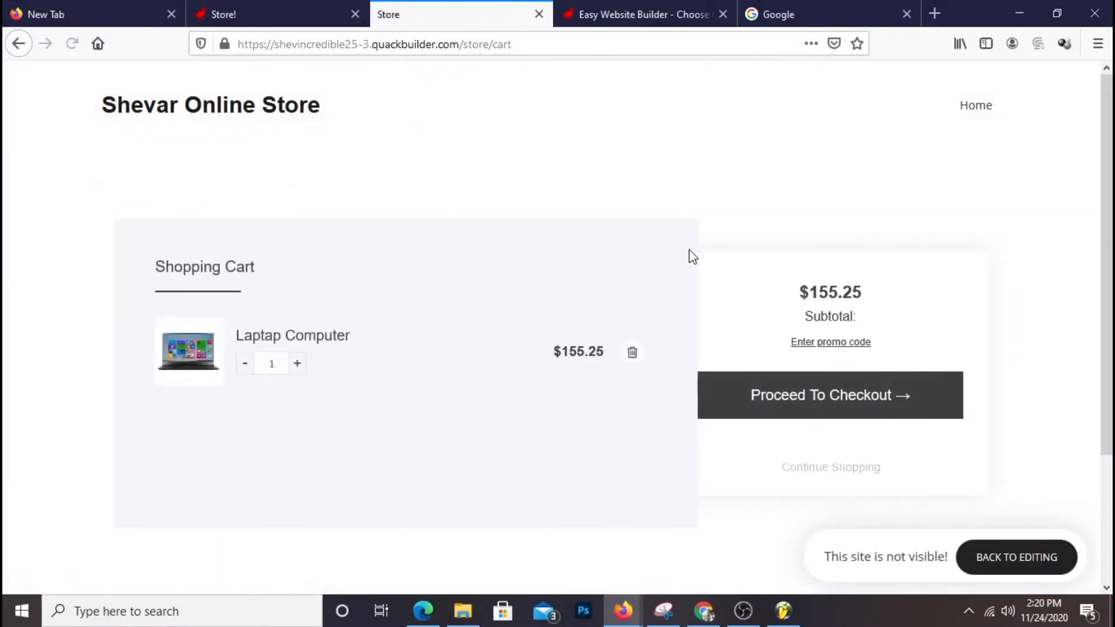
scroll(693, 256, "down", 3)
scroll(696, 260, "up", 3)
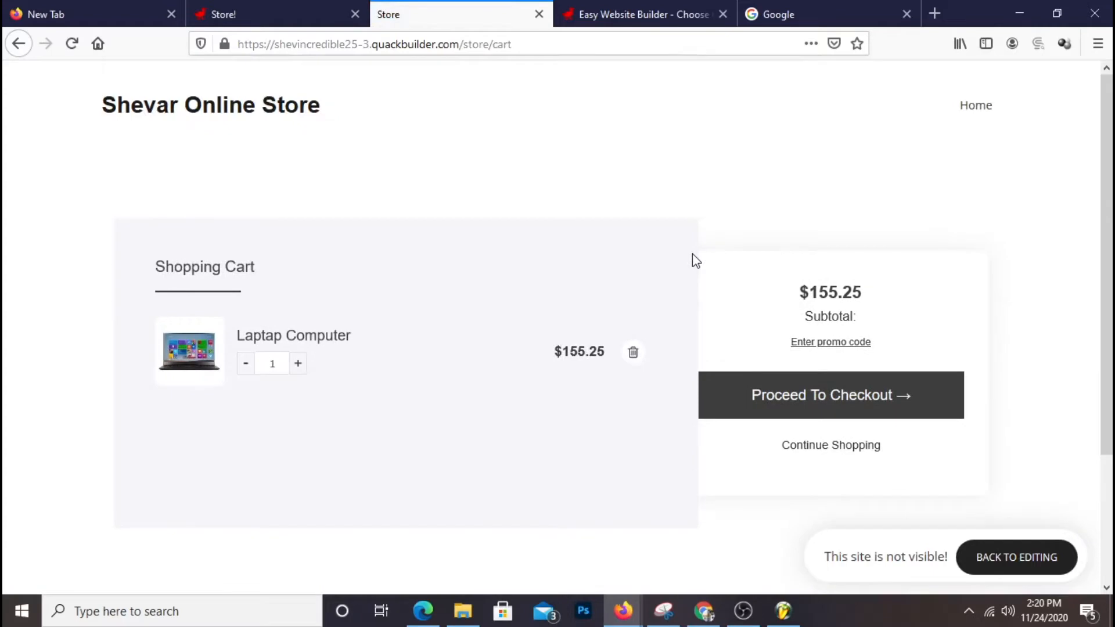
left_click(823, 413)
scroll(572, 281, "down", 2)
scroll(581, 293, "down", 8)
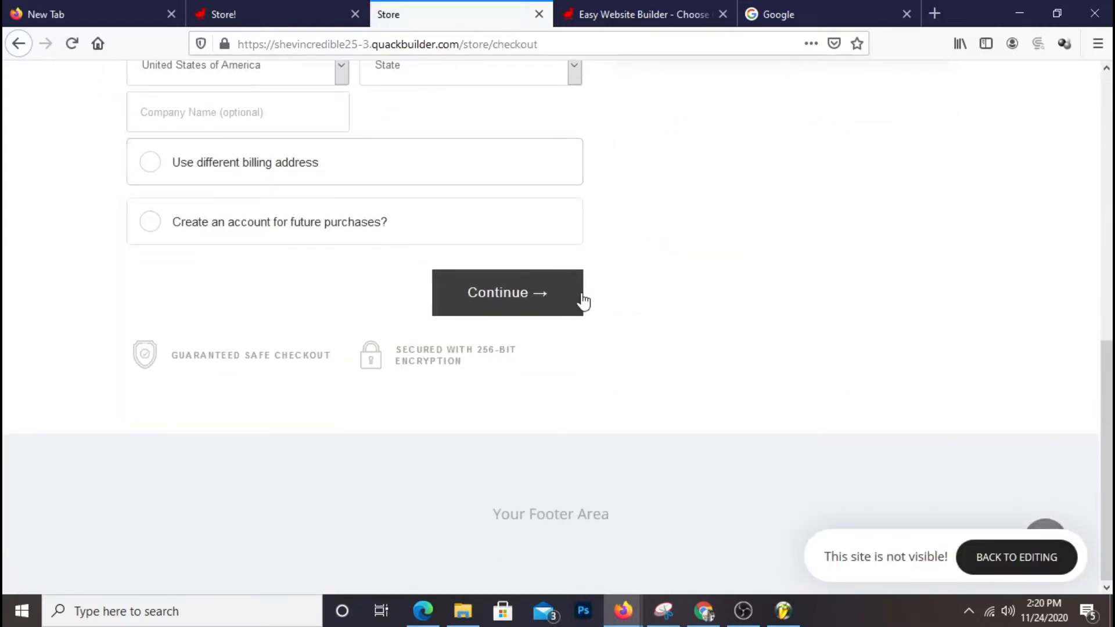
scroll(582, 299, "up", 9)
scroll(583, 300, "down", 4)
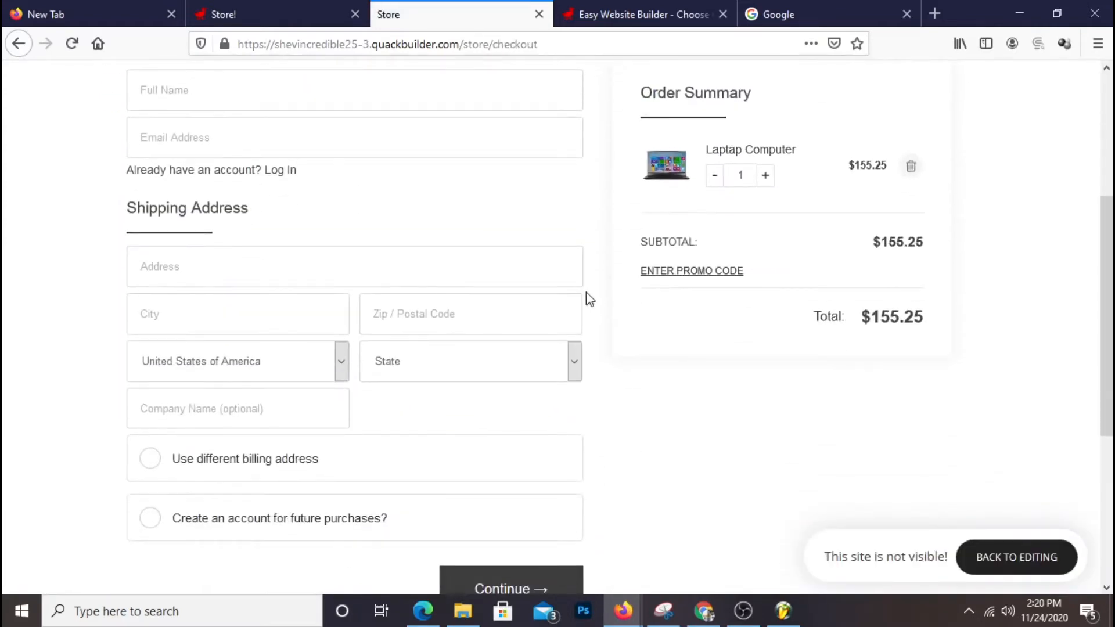
scroll(598, 303, "up", 4)
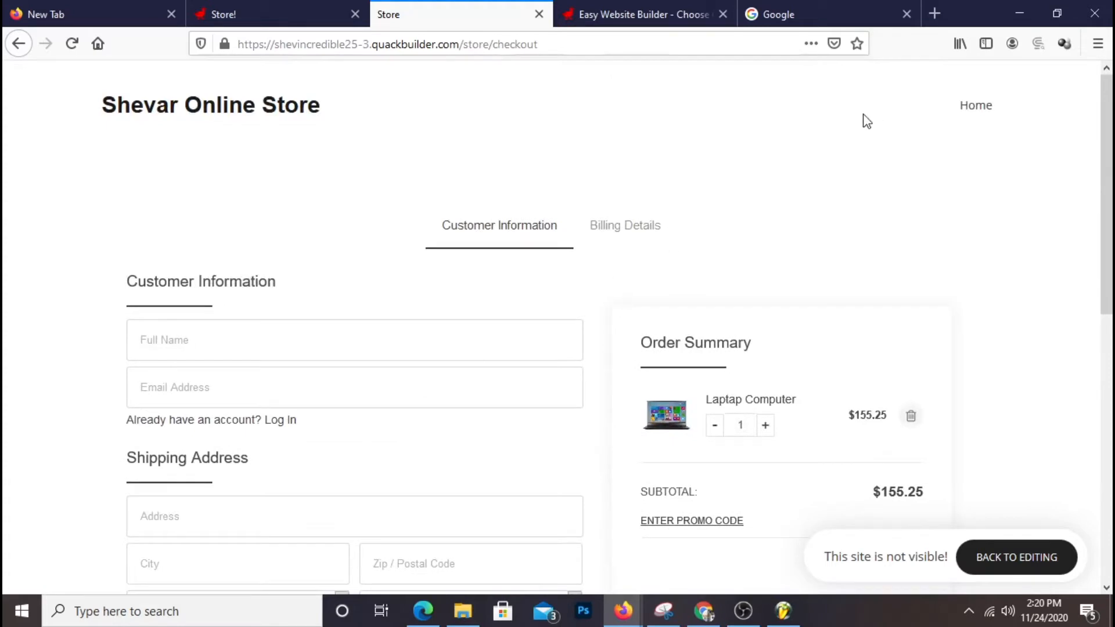
left_click(279, 108)
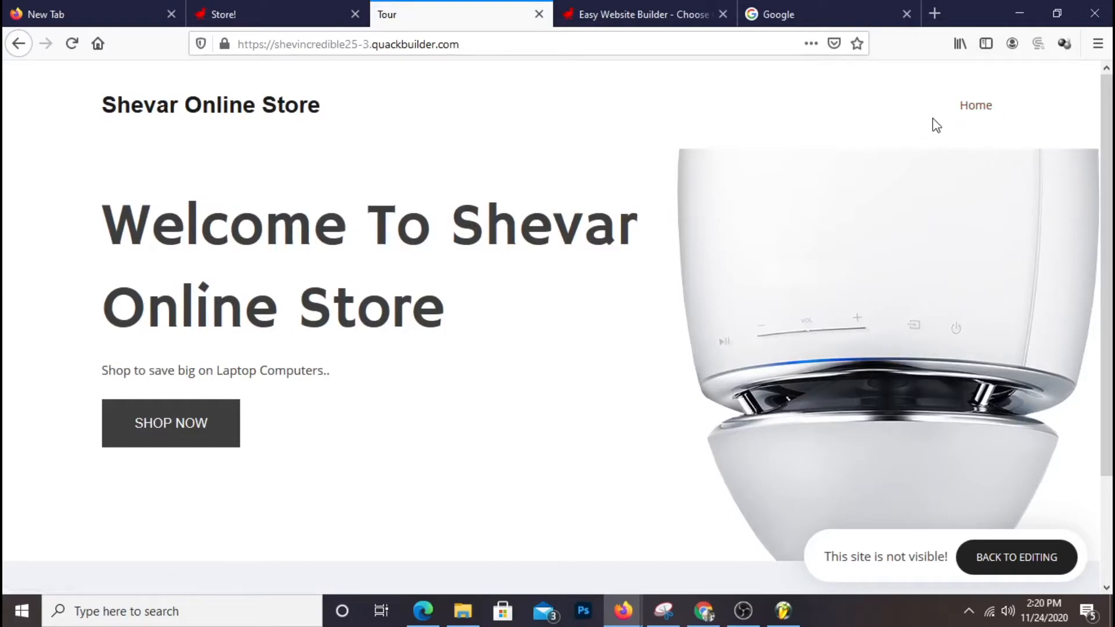
- Return to the website builder and add a Cart widget beside the Home link in the header
left_click(298, 9)
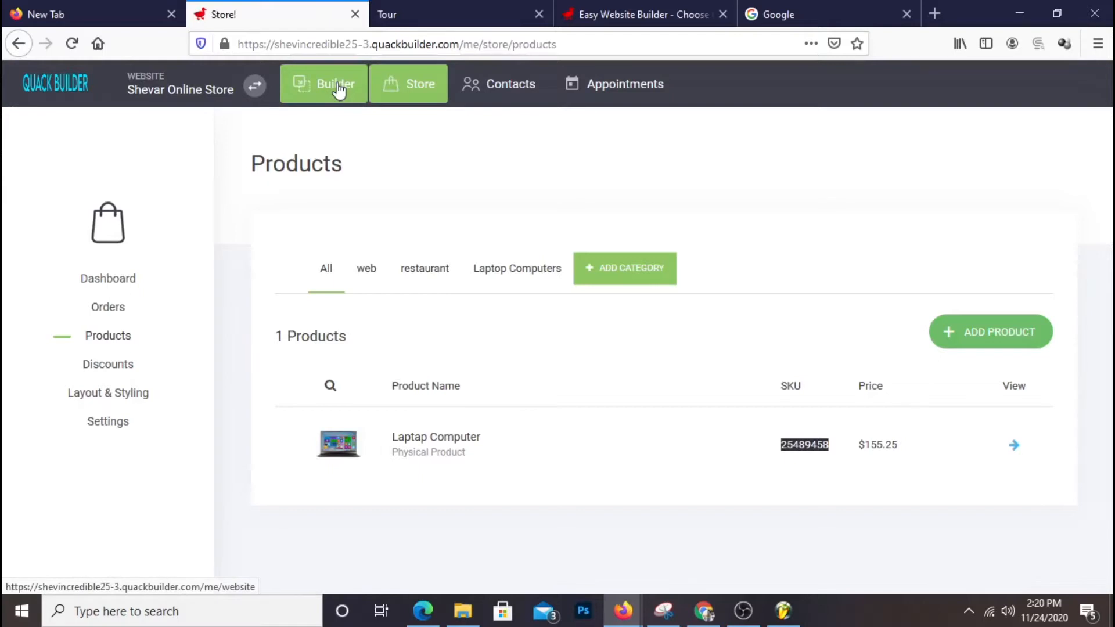
left_click(339, 90)
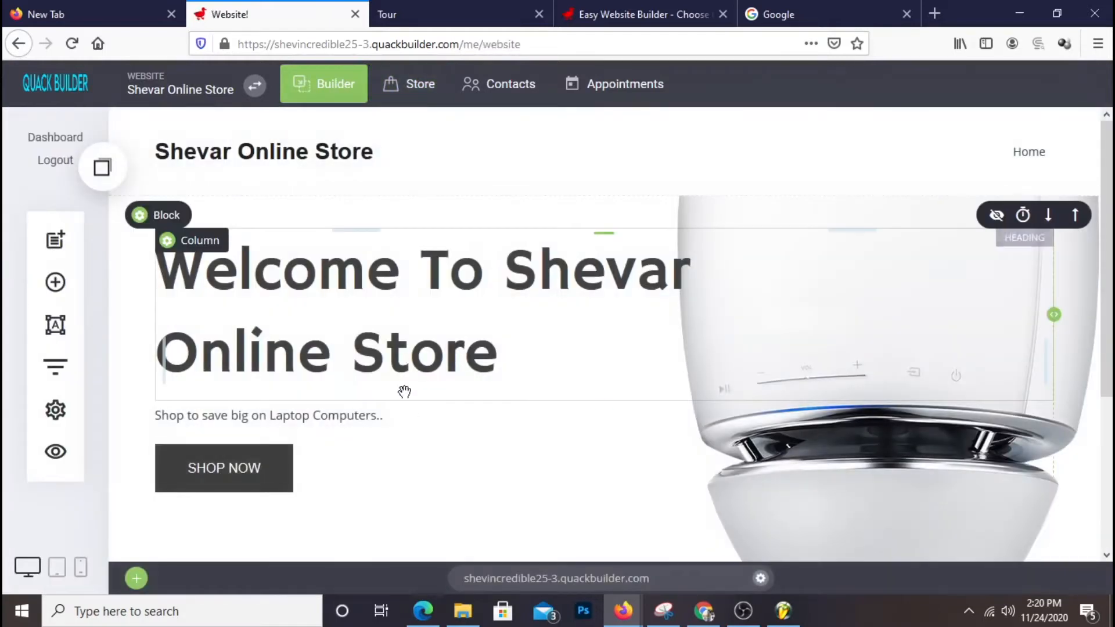
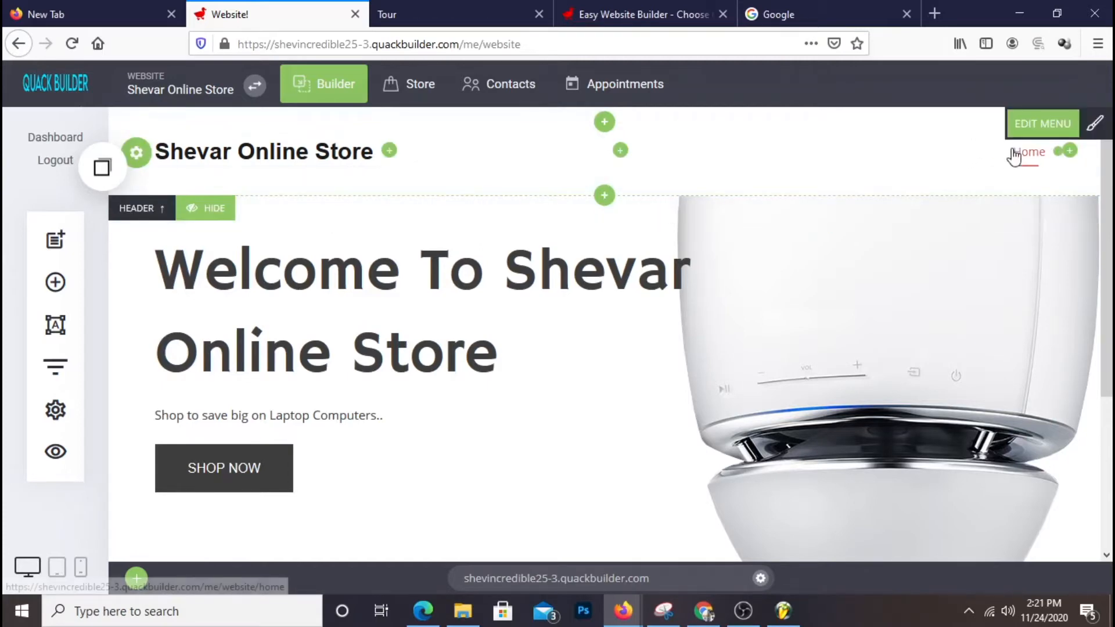
left_click(1070, 151)
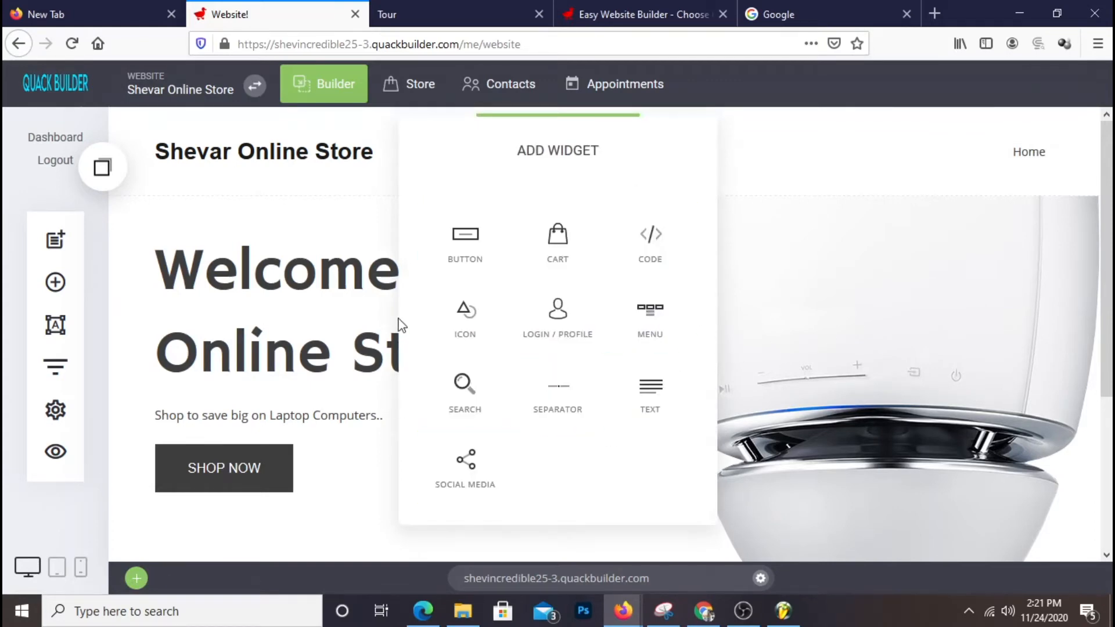
left_click(544, 256)
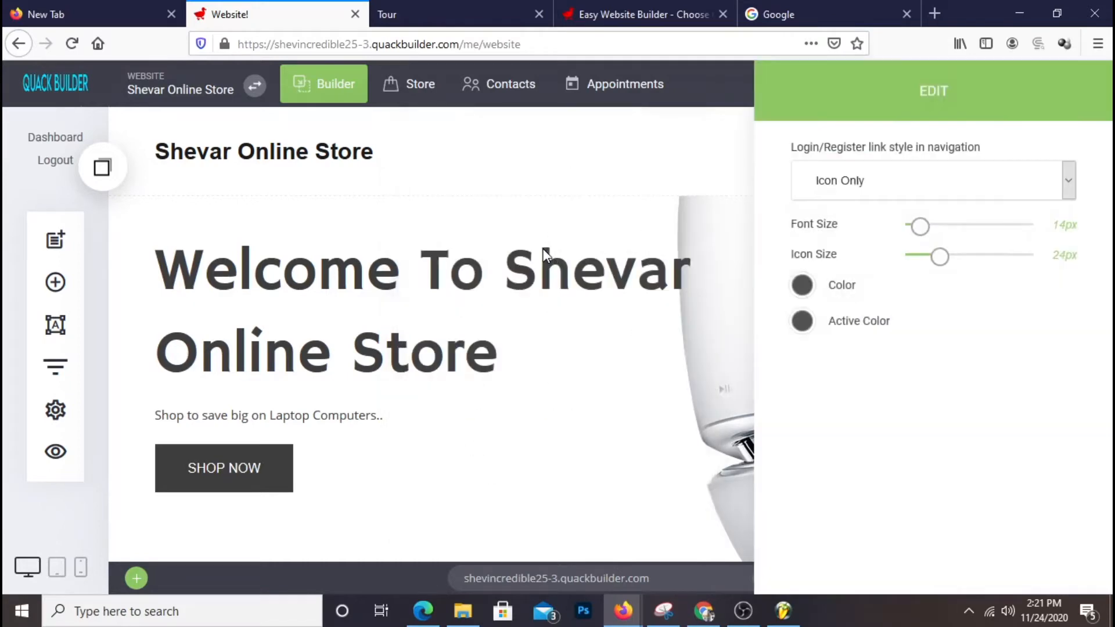
- Set the header cart icon's color to teal 00A896 and save the website changes
left_click_drag(1028, 94, 550, 103)
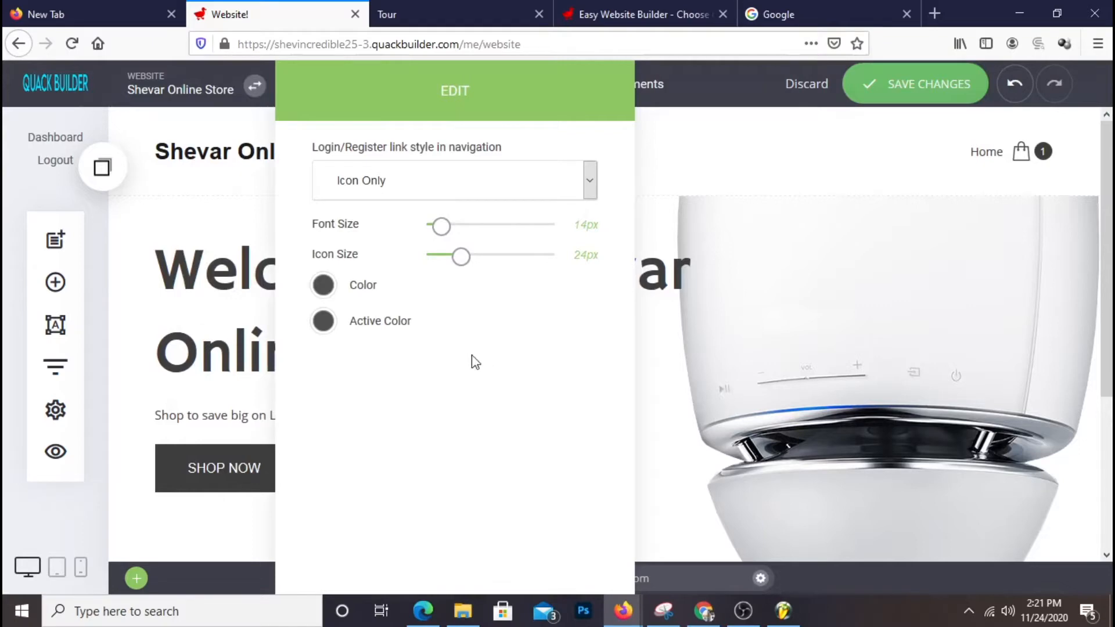
left_click(324, 286)
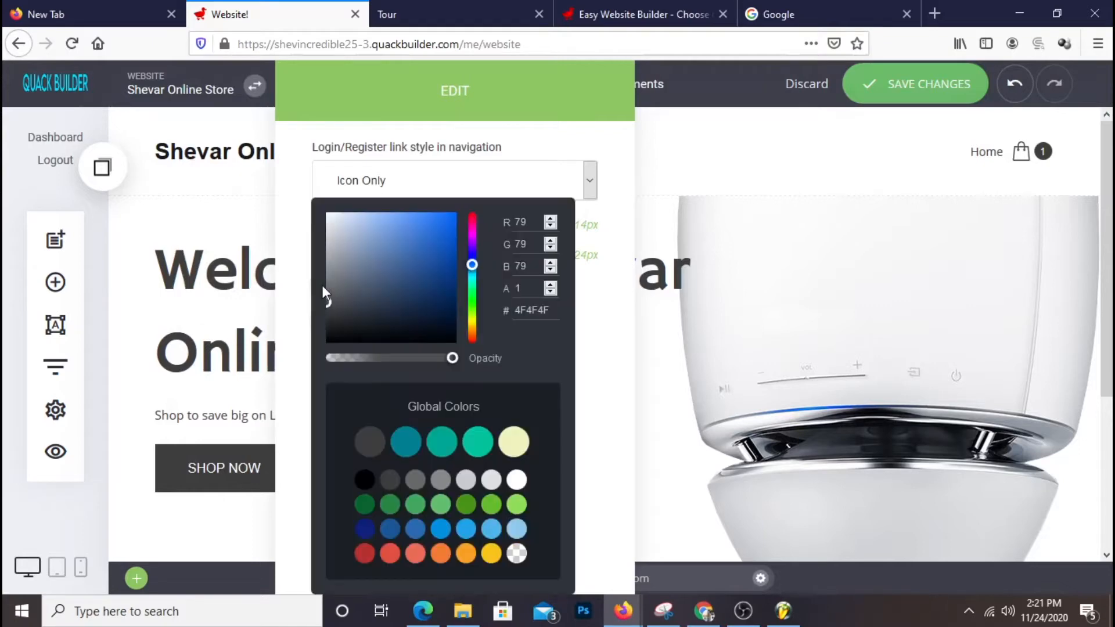
left_click(478, 442)
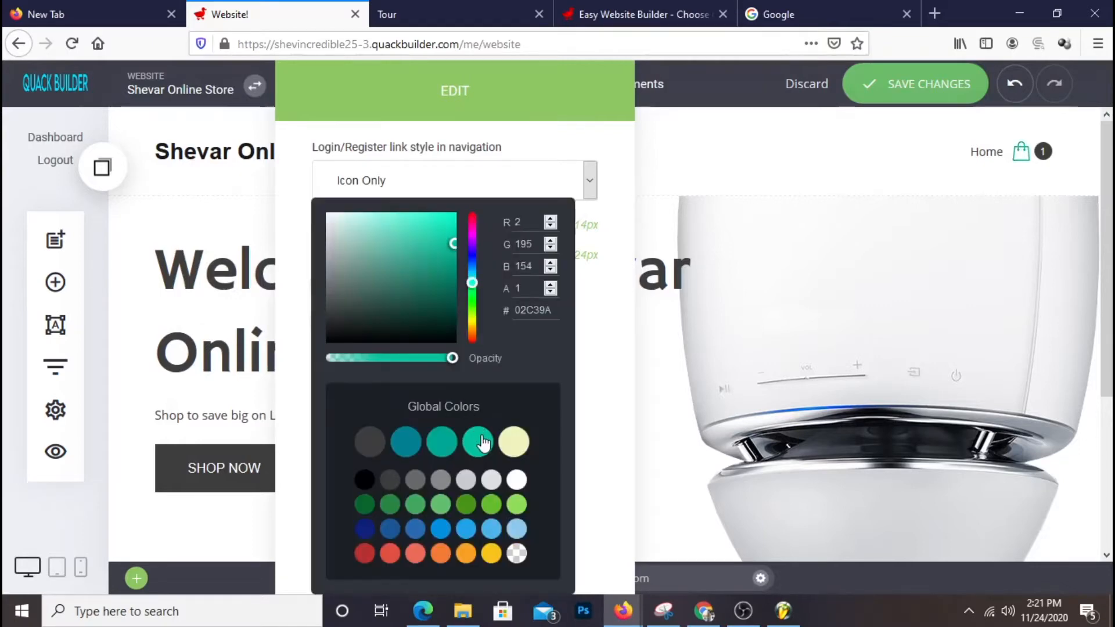
left_click(491, 555)
left_click(440, 555)
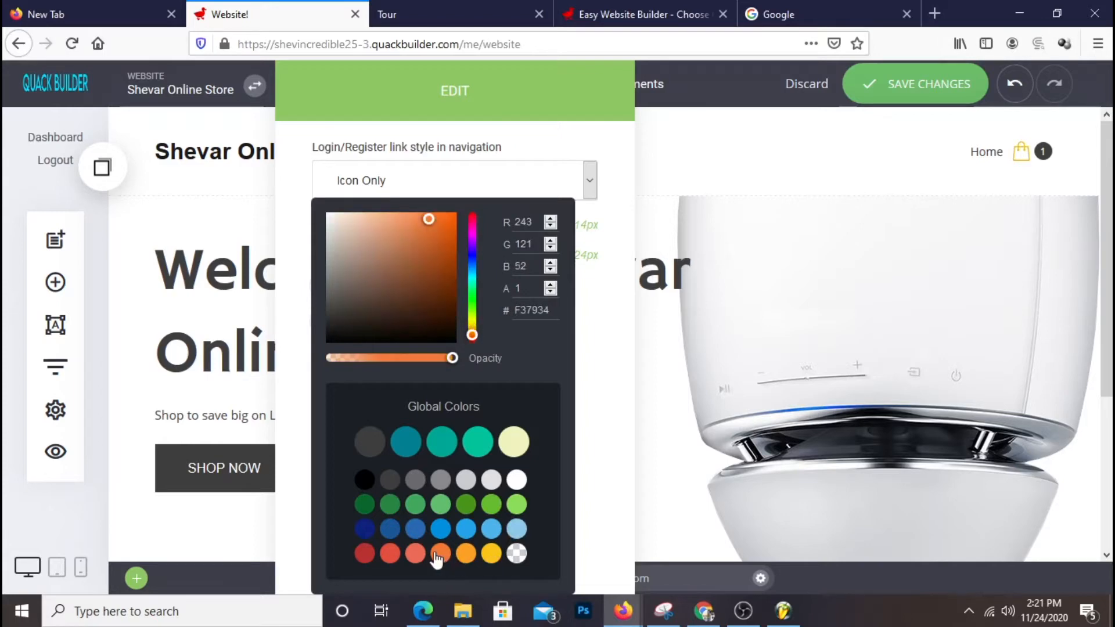
left_click(448, 454)
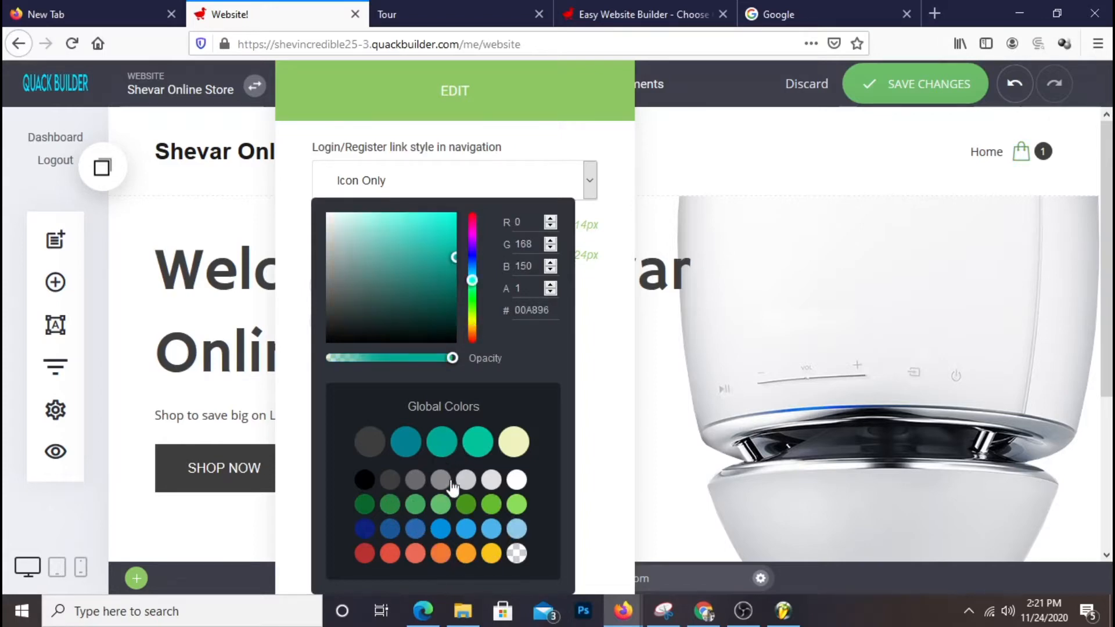
left_click(472, 454)
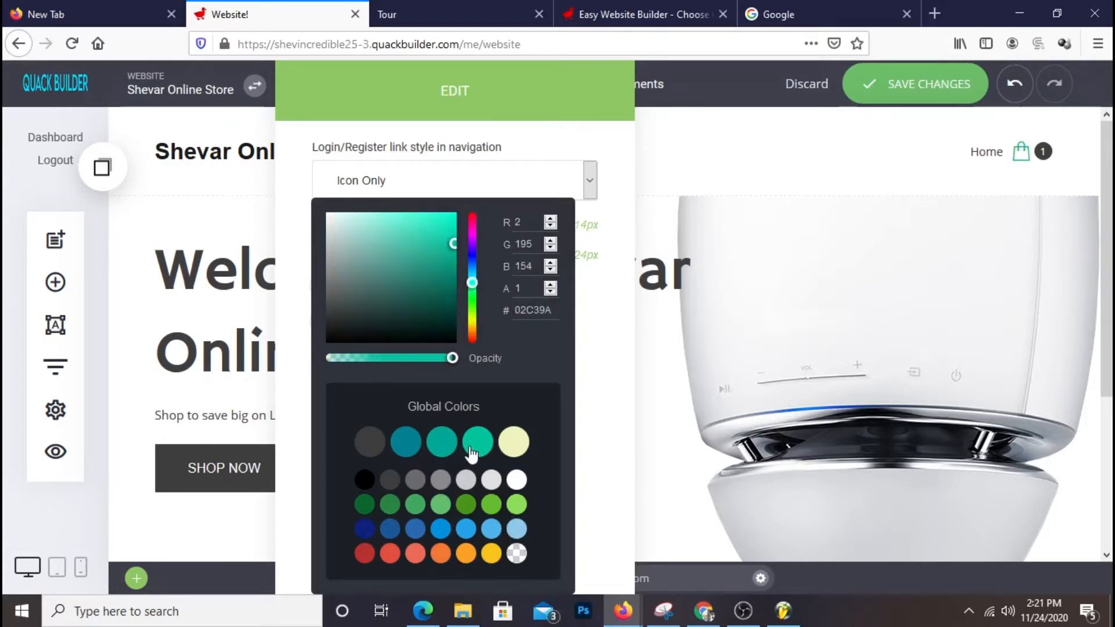
left_click(454, 454)
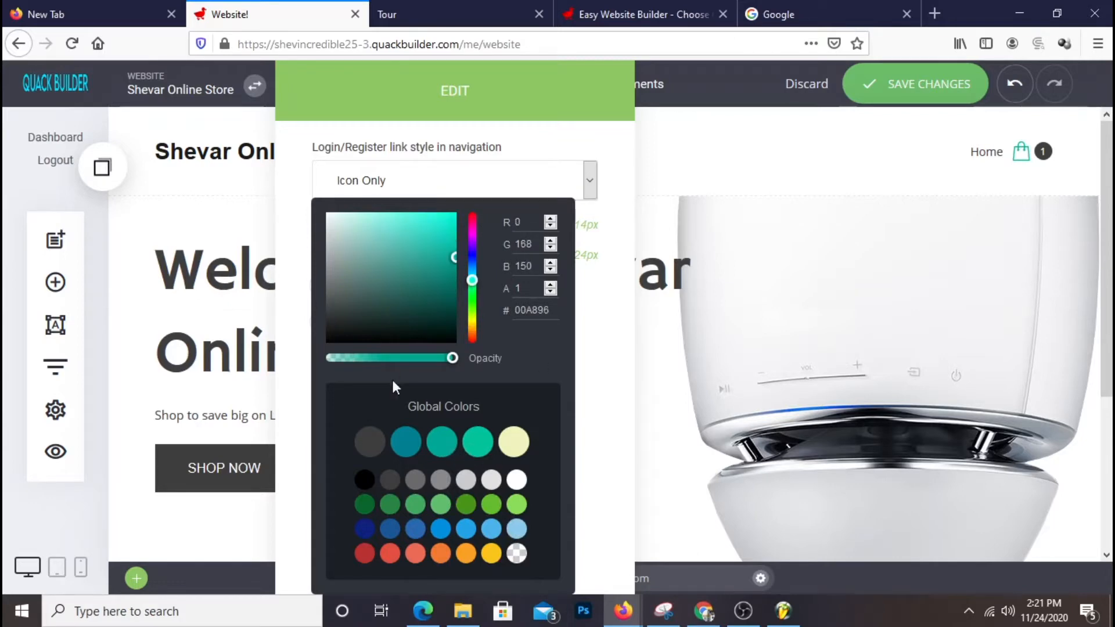
left_click(590, 145)
left_click(724, 129)
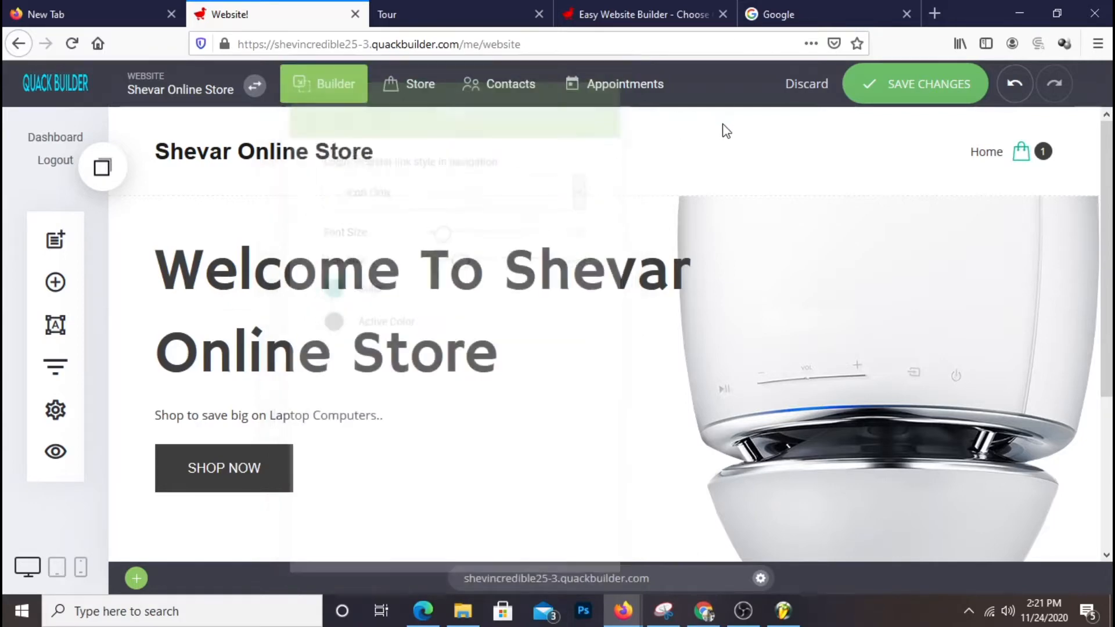
left_click(941, 104)
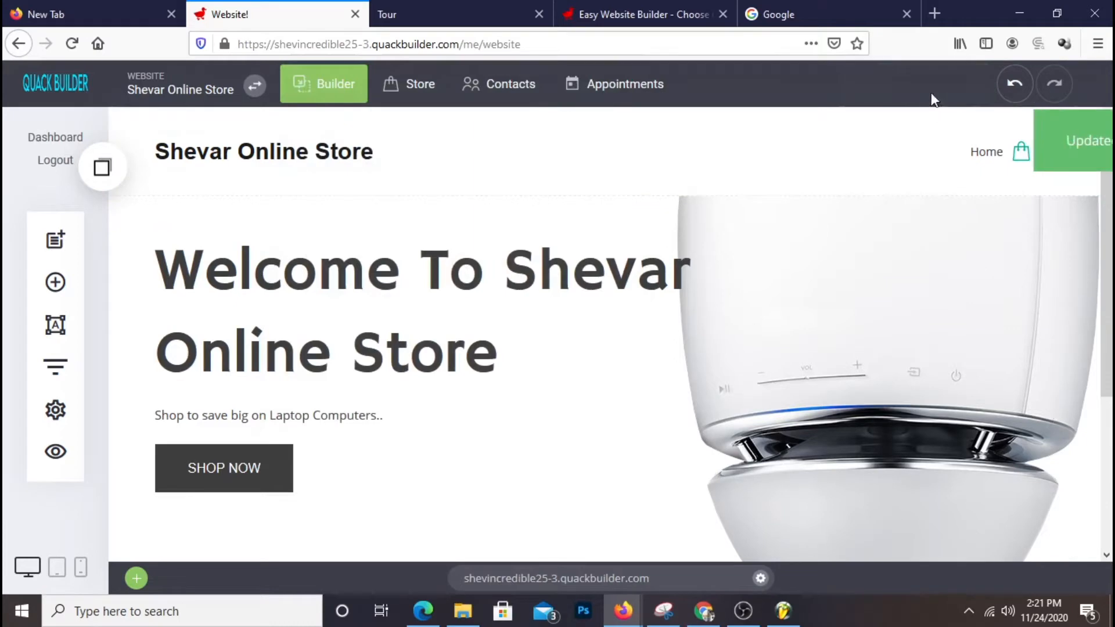
- Reload the site preview, test the header cart icon by opening the cart, and return to the home page
left_click(461, 21)
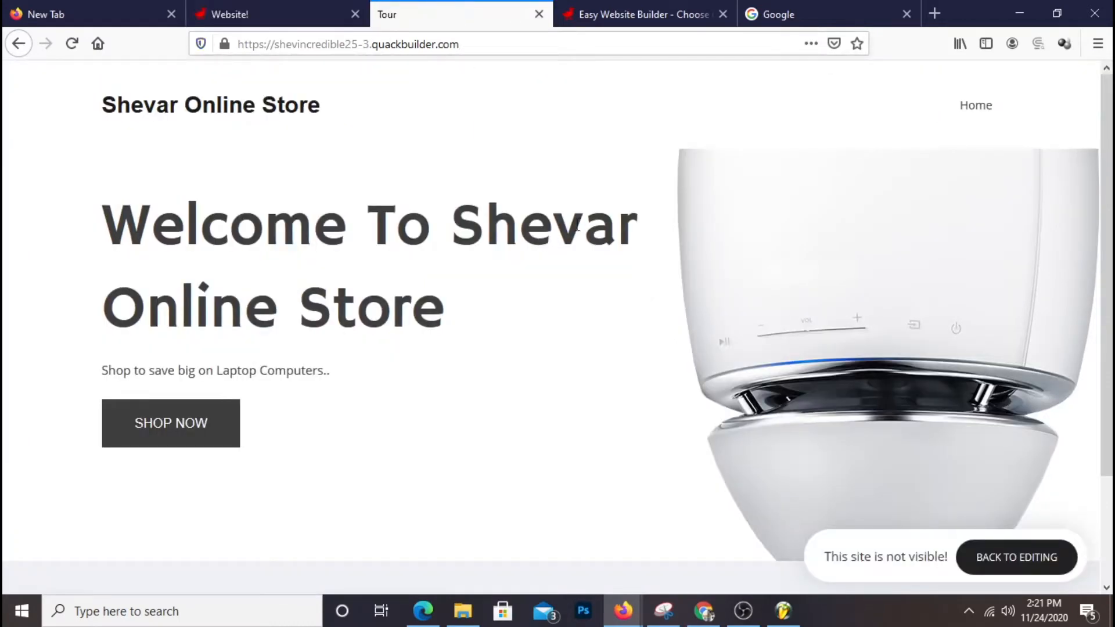
left_click(72, 43)
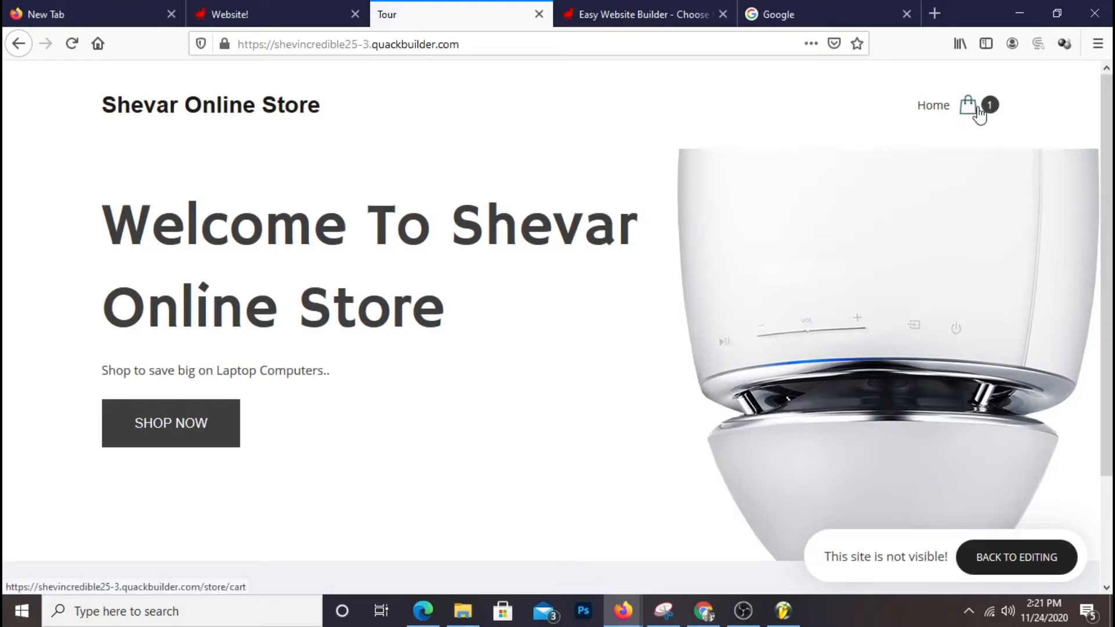
left_click(981, 110)
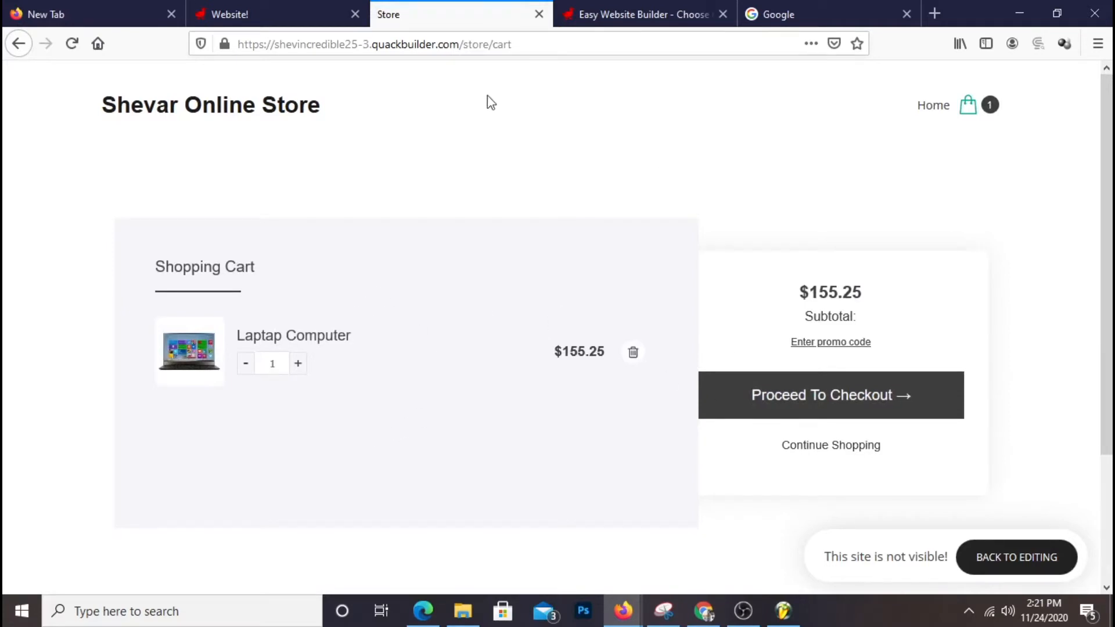
left_click(204, 105)
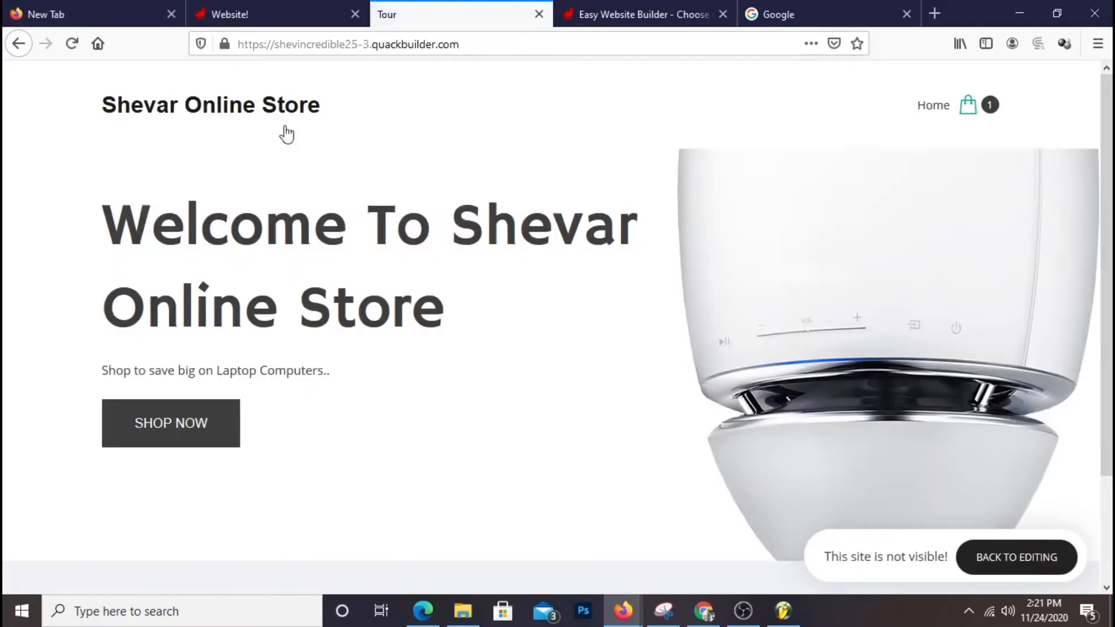
scroll(473, 221, "down", 2)
scroll(473, 231, "up", 2)
scroll(473, 232, "down", 2)
- Switch back to the website builder and examine the home page layout from the header to the footer
left_click(301, 12)
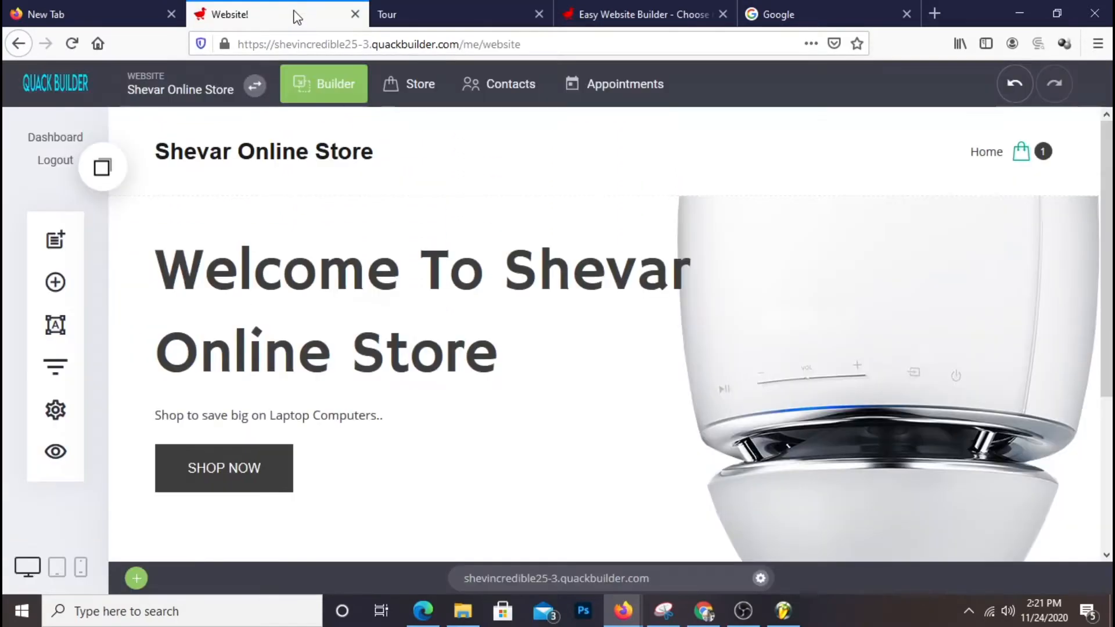
scroll(612, 306, "down", 3)
scroll(500, 229, "up", 2)
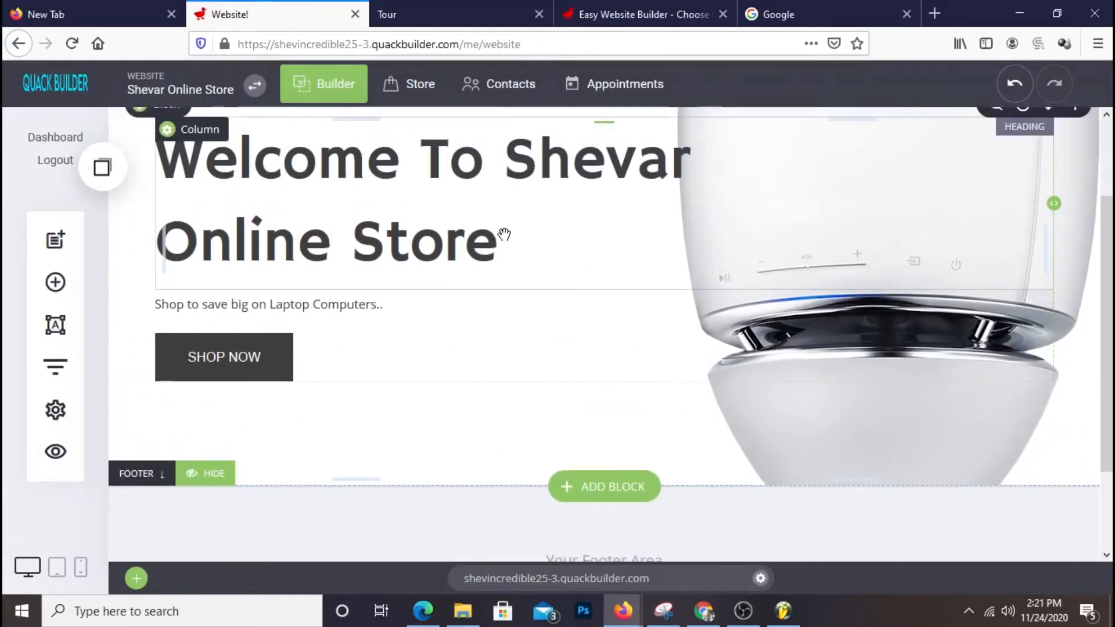
scroll(745, 233, "up", 2)
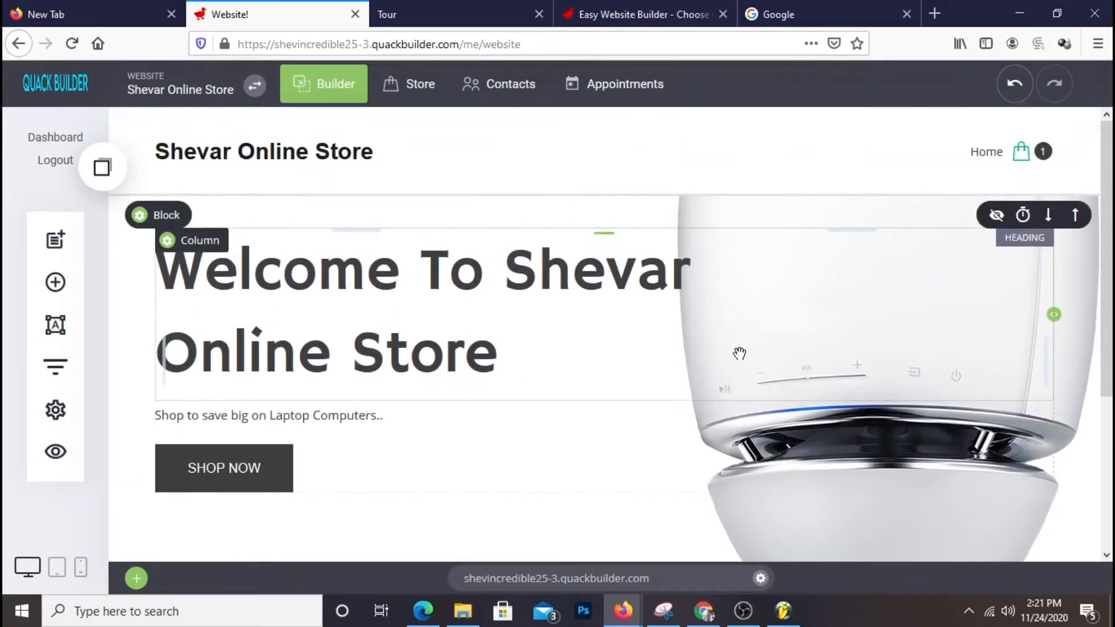
scroll(739, 354, "down", 4)
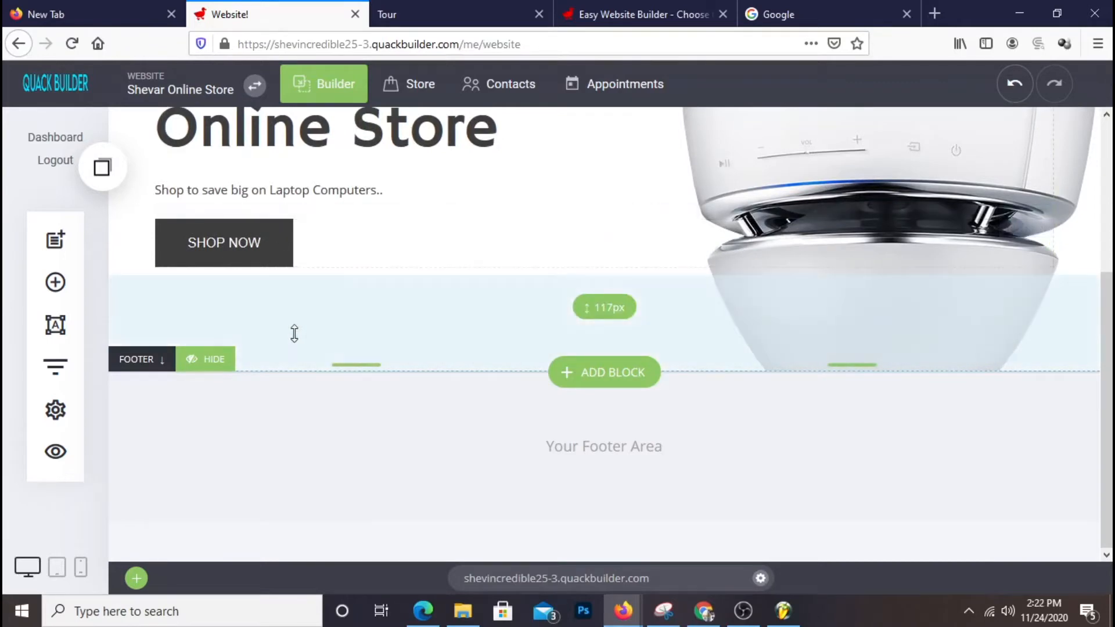
scroll(600, 313, "up", 4)
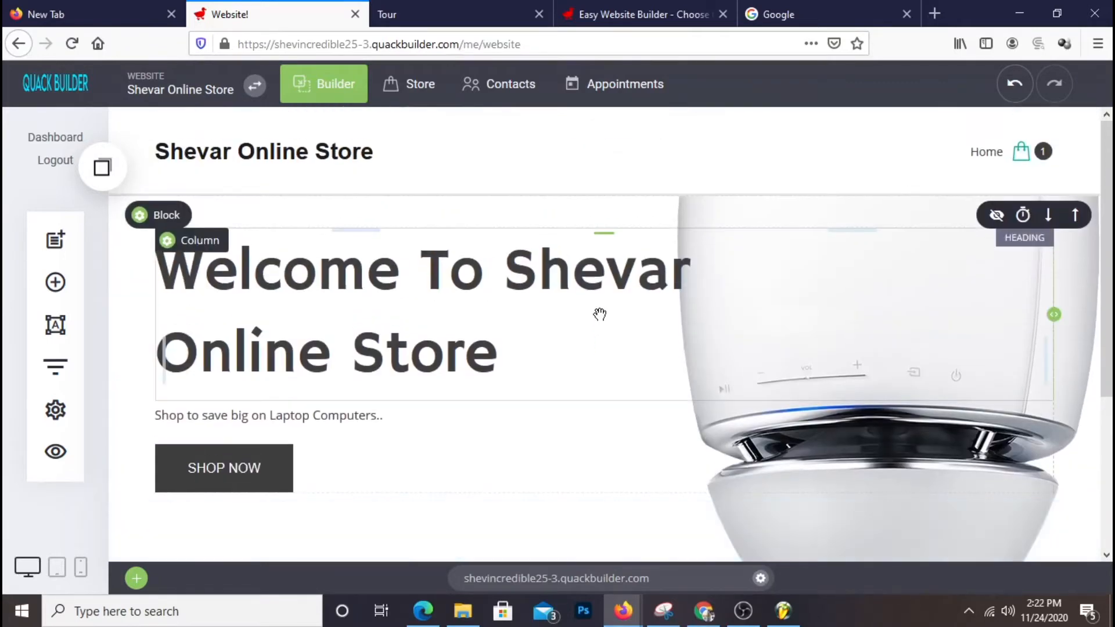
scroll(600, 314, "down", 3)
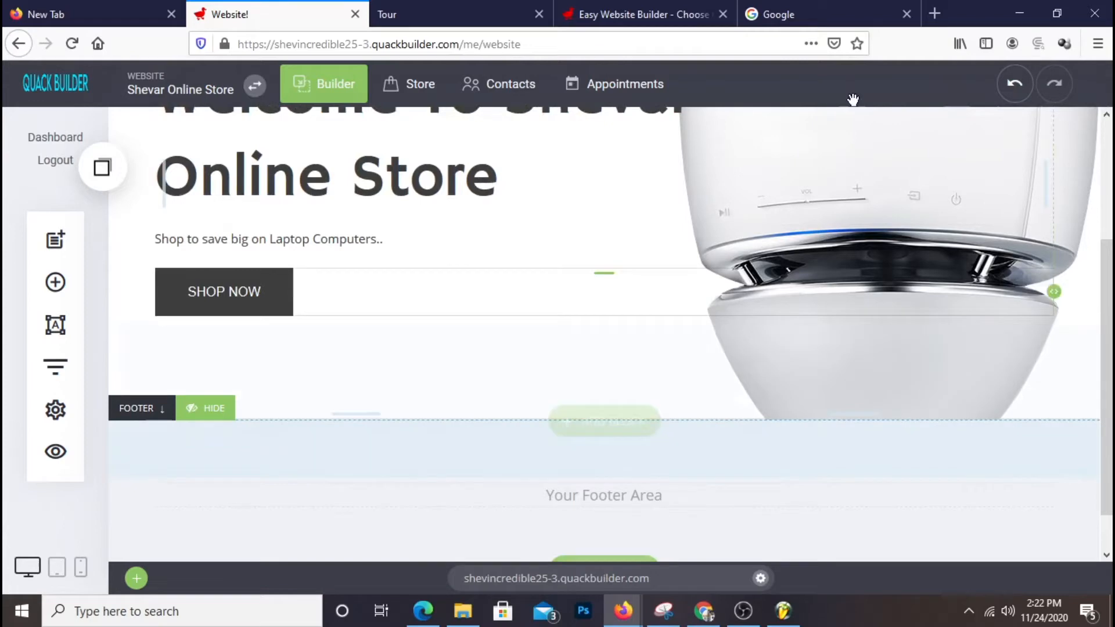
scroll(672, 302, "up", 3)
scroll(671, 330, "down", 3)
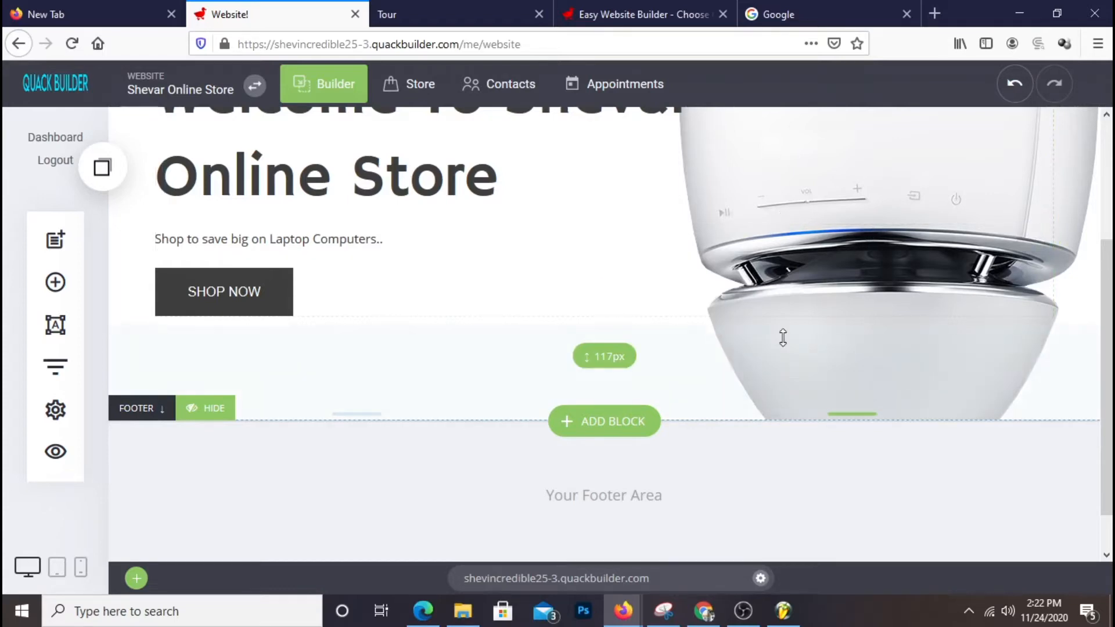
scroll(796, 289, "down", 1)
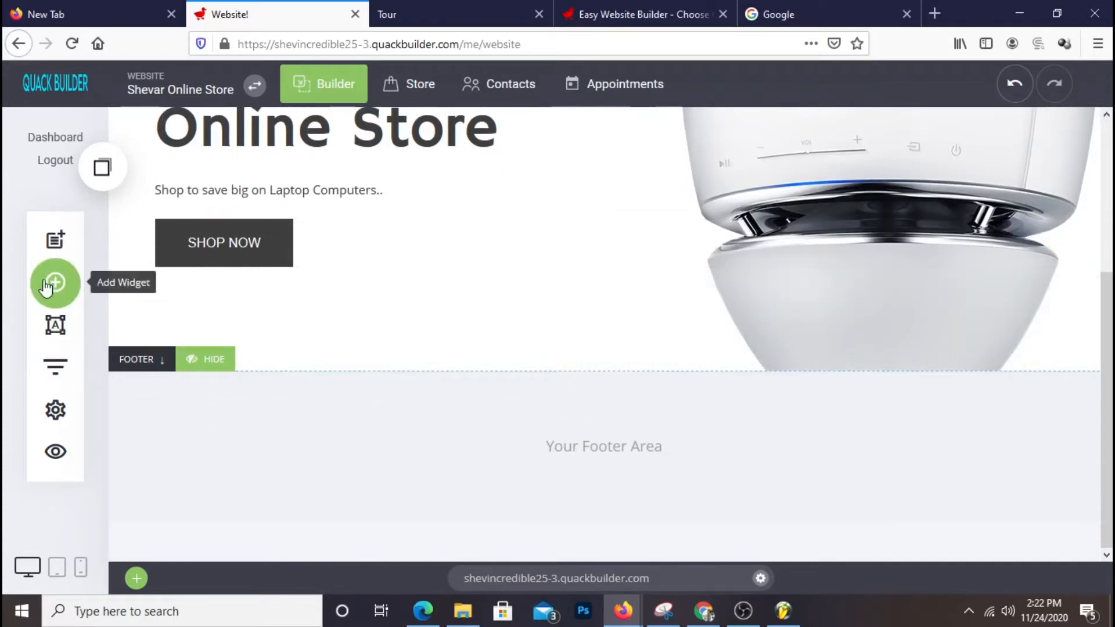
- Add the four-image "Headline" block from the Services category between the hero section and the footer
left_click(52, 282)
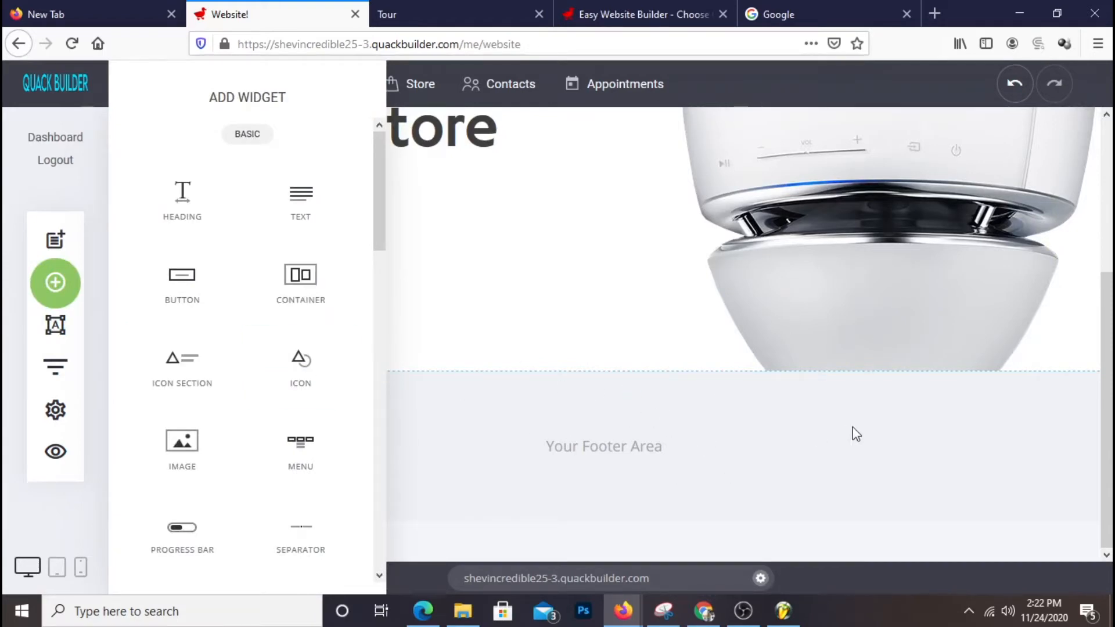
left_click(688, 437)
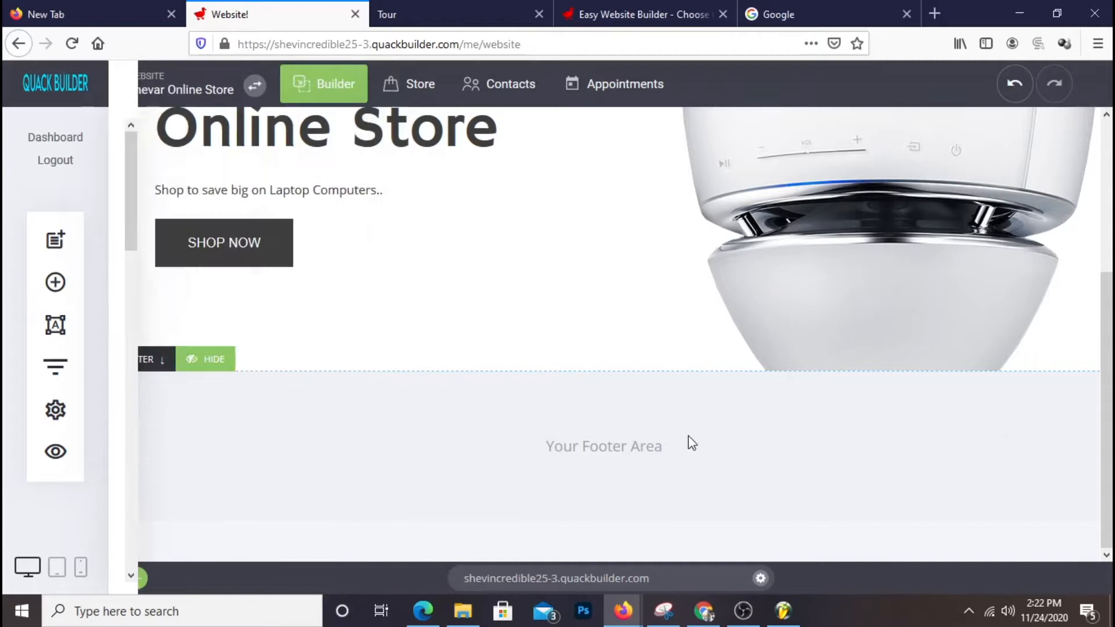
left_click(628, 376)
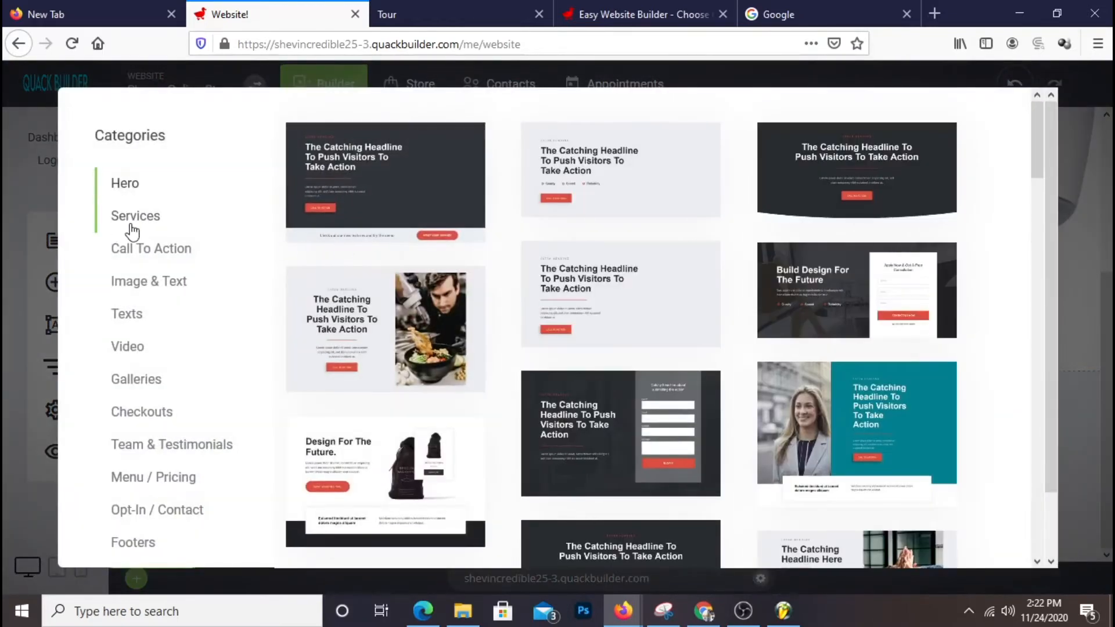
left_click(132, 222)
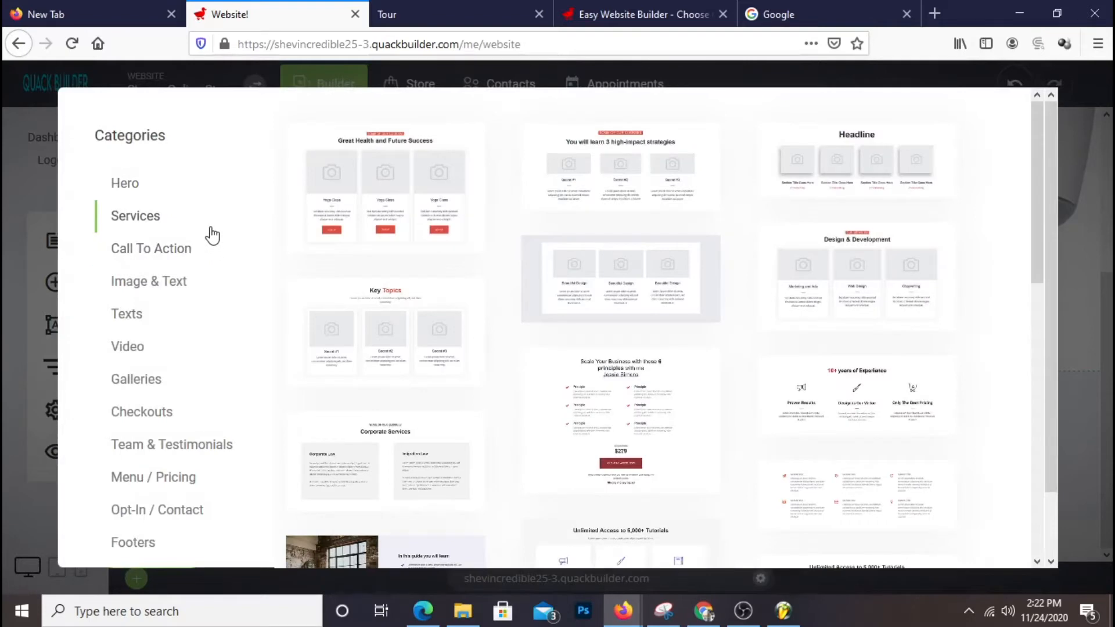
scroll(755, 388, "down", 2)
scroll(766, 385, "up", 2)
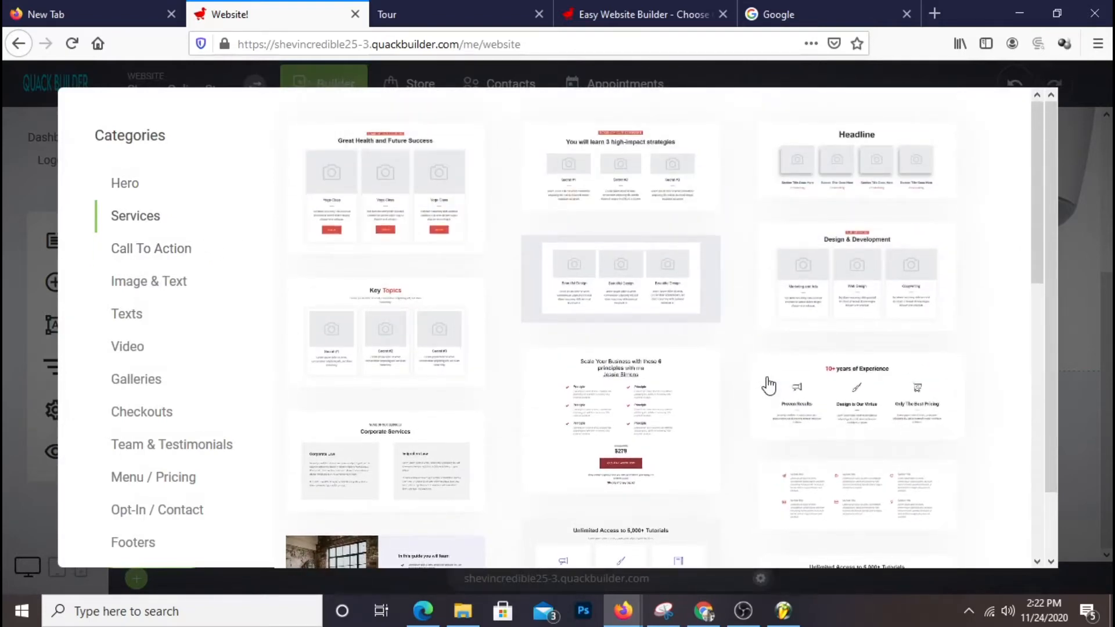
left_click(923, 169)
scroll(814, 285, "up", 5)
scroll(814, 285, "down", 5)
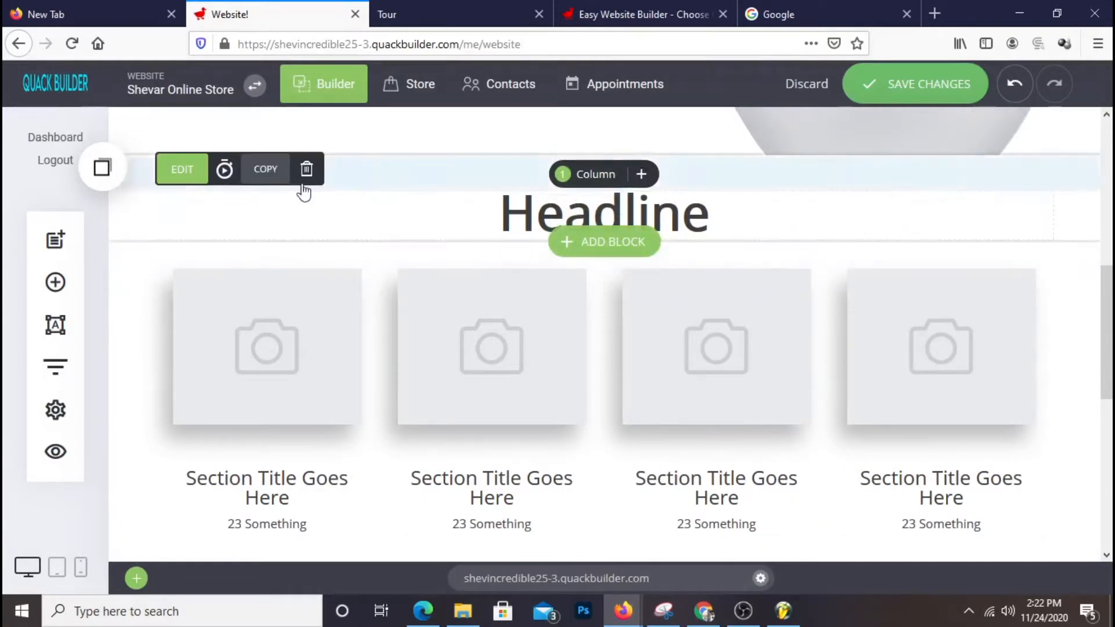
- Delete the "Headline" heading and its leftover row above the four image columns
left_click(305, 174)
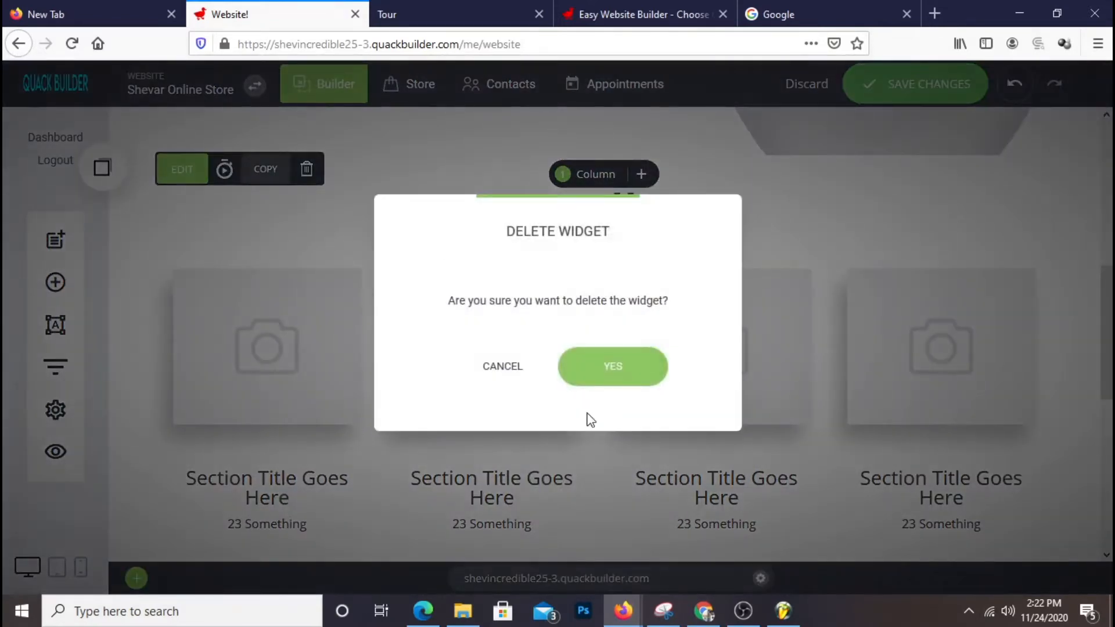
left_click(612, 366)
scroll(755, 360, "up", 3)
scroll(751, 353, "down", 3)
mouse_move(153, 181)
left_click(289, 174)
left_click(660, 369)
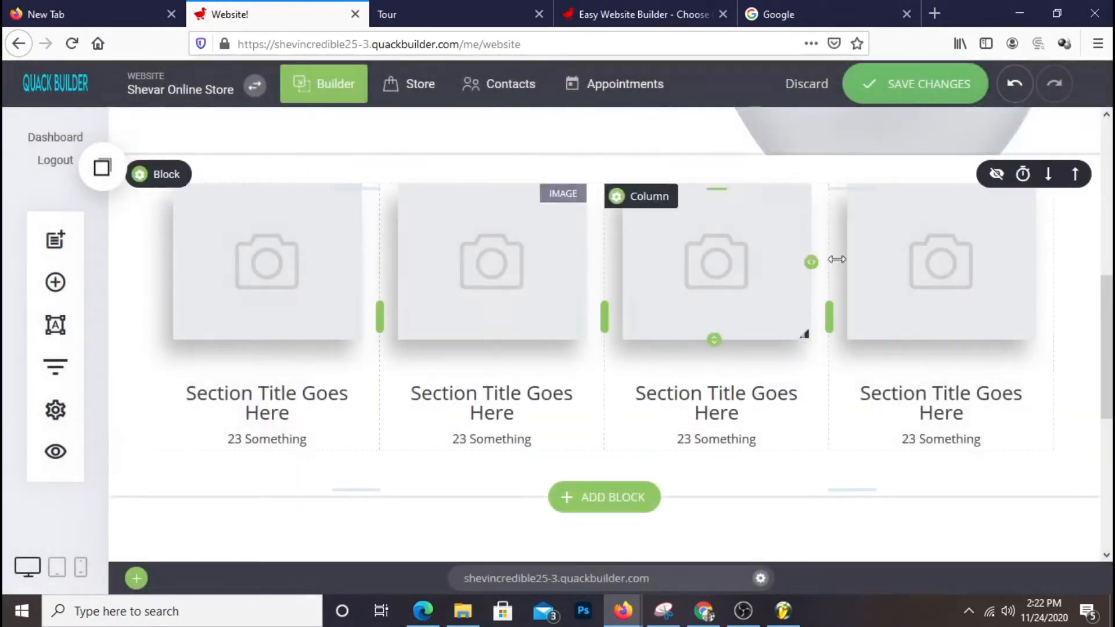
- Delete the section title and "23 Something" text under the images in the first and second columns
mouse_move(285, 401)
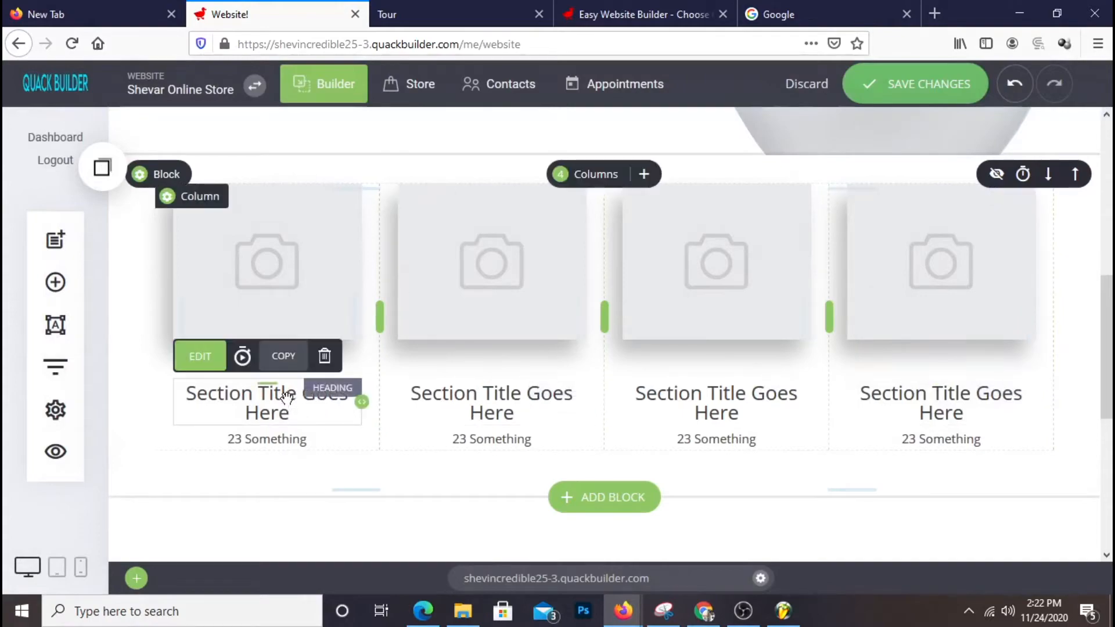
left_click(324, 355)
left_click(581, 375)
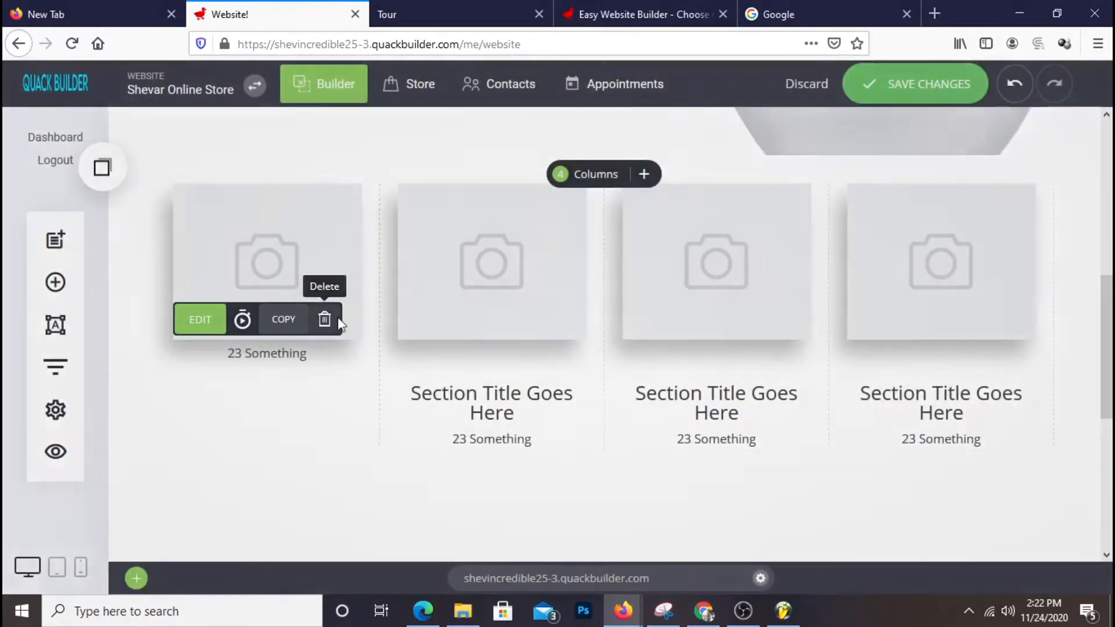
left_click(324, 319)
left_click(615, 366)
left_click(549, 356)
left_click(622, 375)
left_click(549, 320)
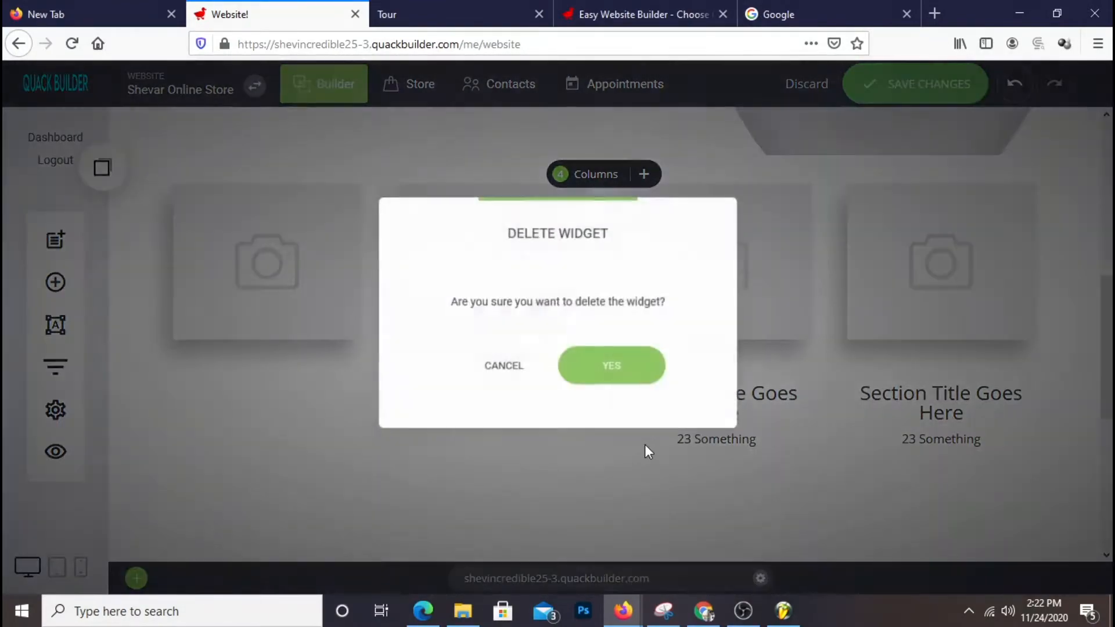
left_click(598, 374)
- Delete the section title and "23 Something" text under the images in the third and fourth columns
left_click(774, 353)
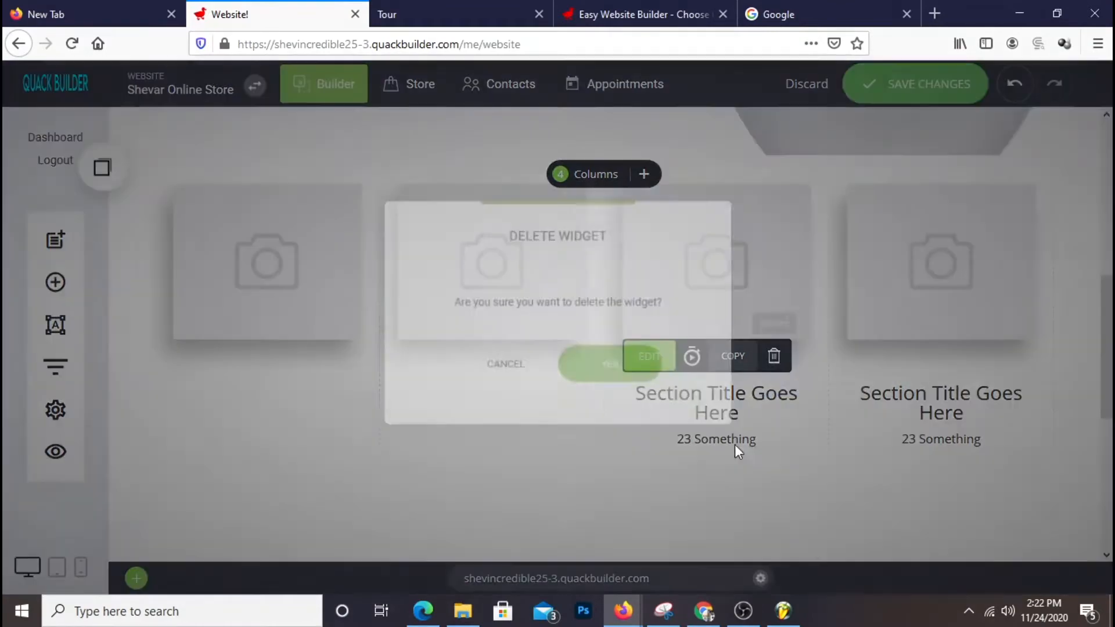
left_click(602, 367)
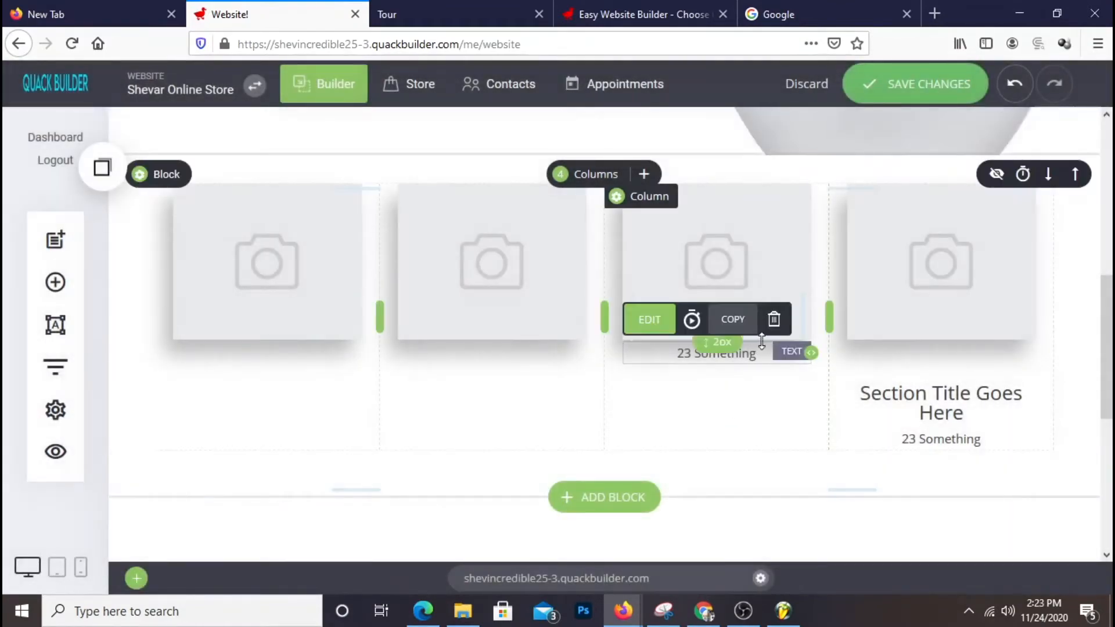
left_click(774, 319)
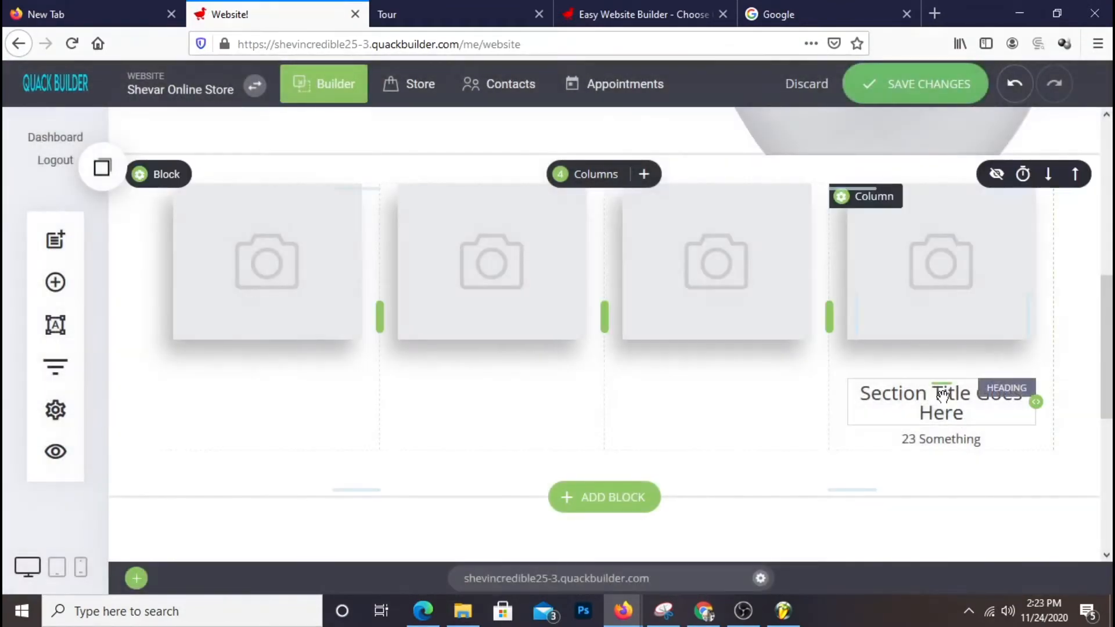
left_click(999, 356)
left_click(617, 368)
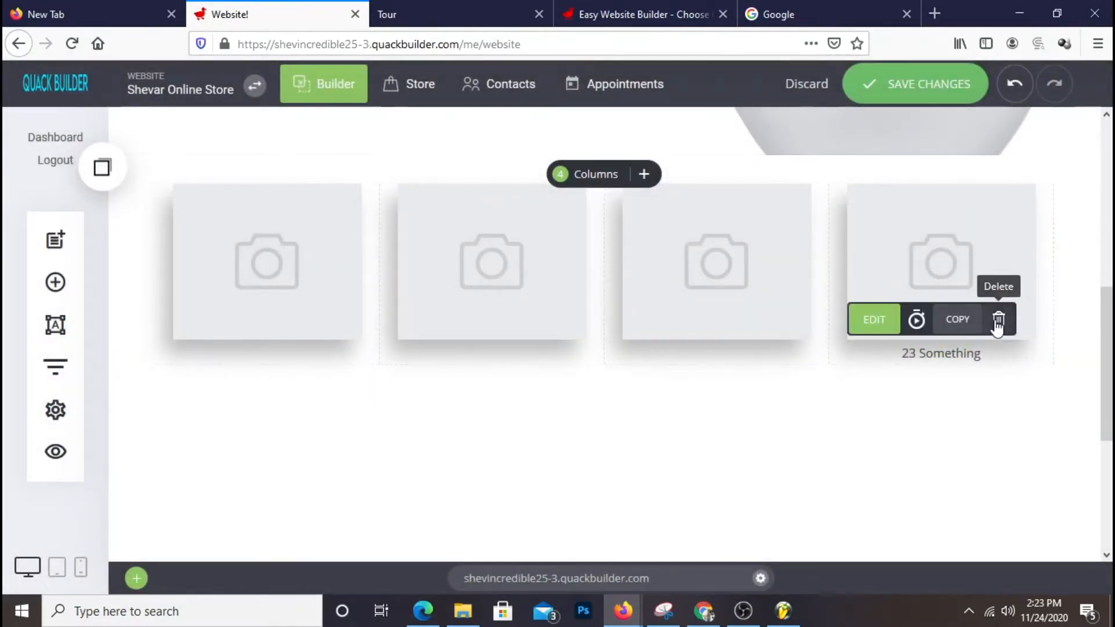
left_click(999, 319)
left_click(621, 373)
- Fill the first column's image placeholder with the "Host of accessories" picture from the Images folder
scroll(956, 409, "up", 5)
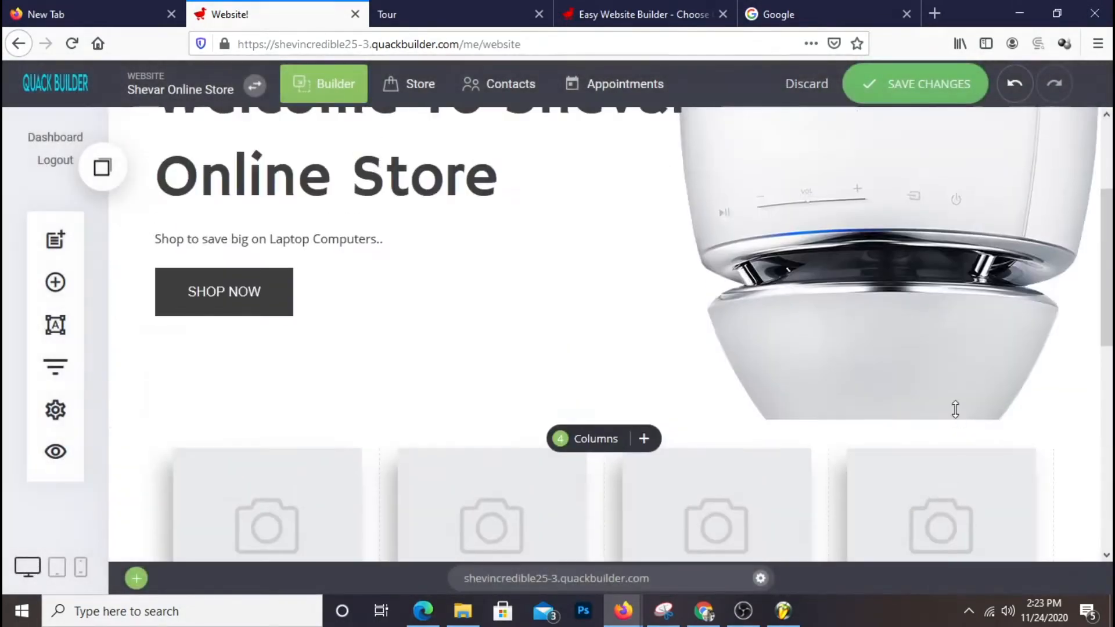
scroll(956, 411, "down", 2)
scroll(956, 406, "up", 4)
scroll(951, 393, "down", 4)
scroll(951, 393, "down", 3)
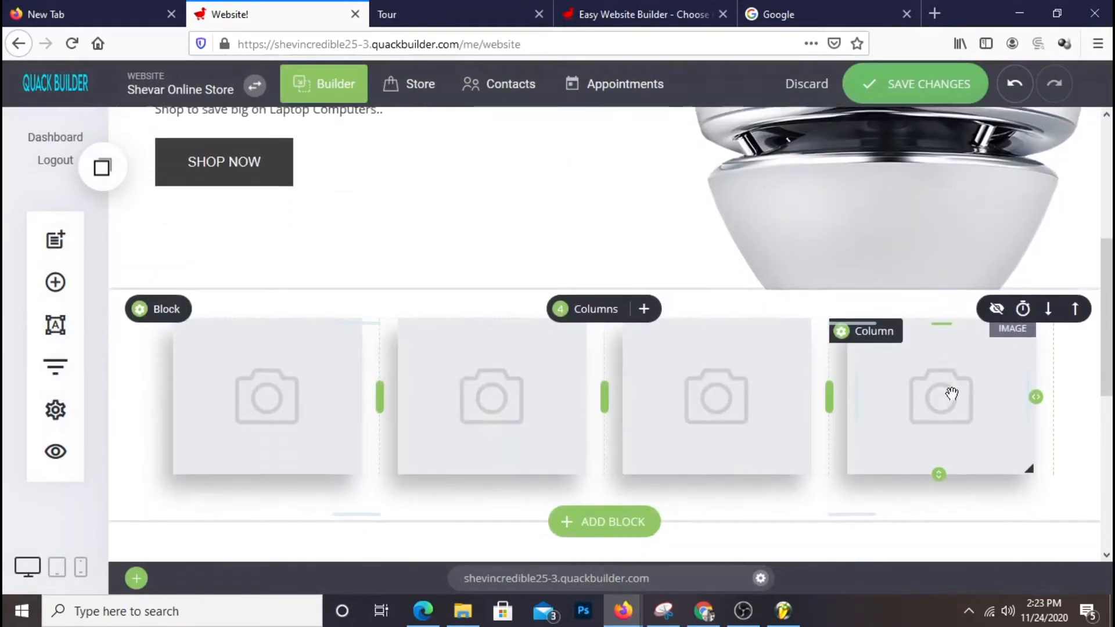
left_click(300, 338)
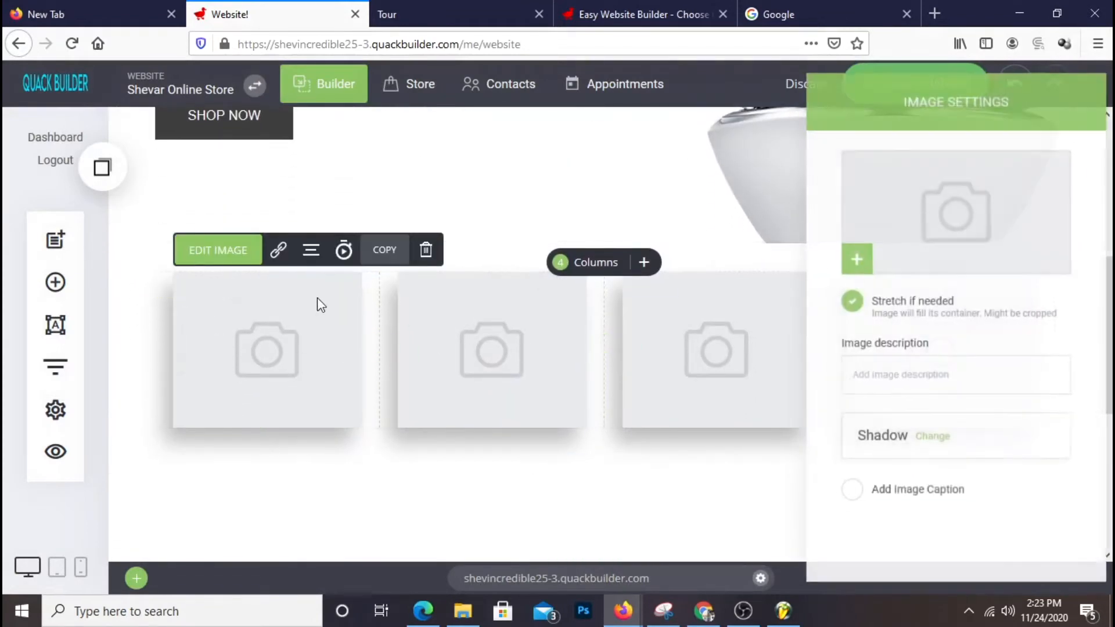
left_click(947, 244)
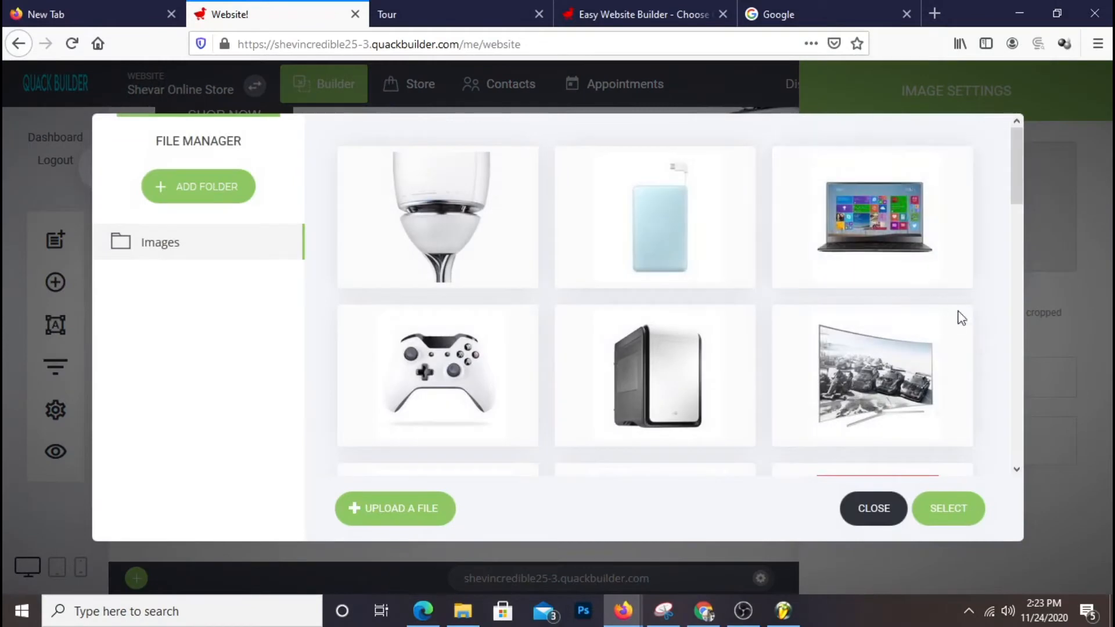
scroll(789, 365, "down", 5)
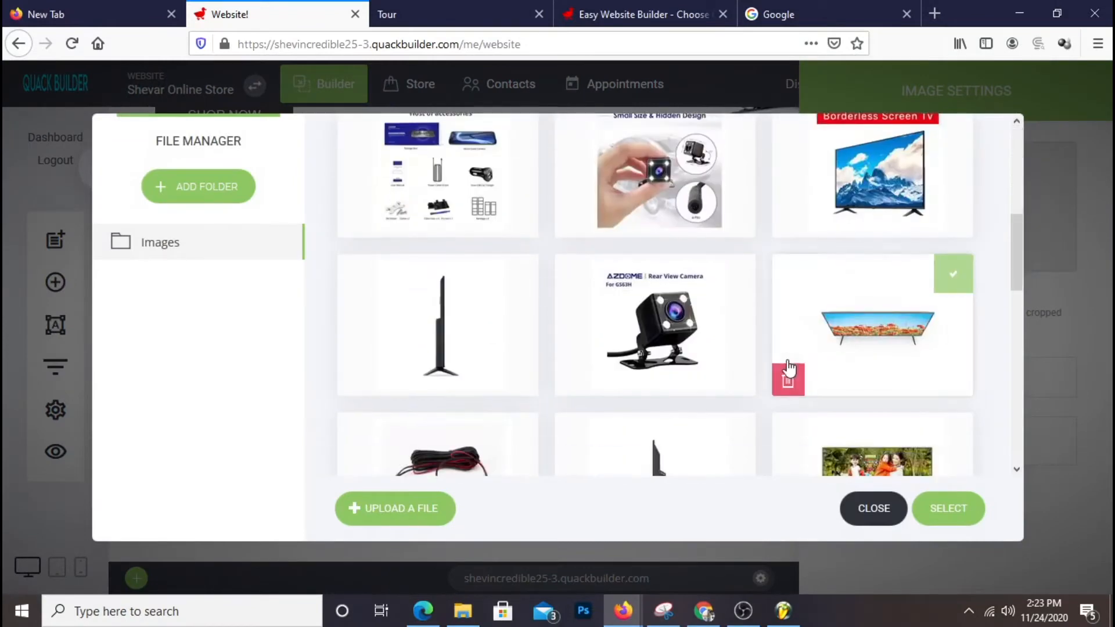
scroll(630, 342, "up", 2)
scroll(630, 343, "up", 2)
scroll(630, 343, "down", 2)
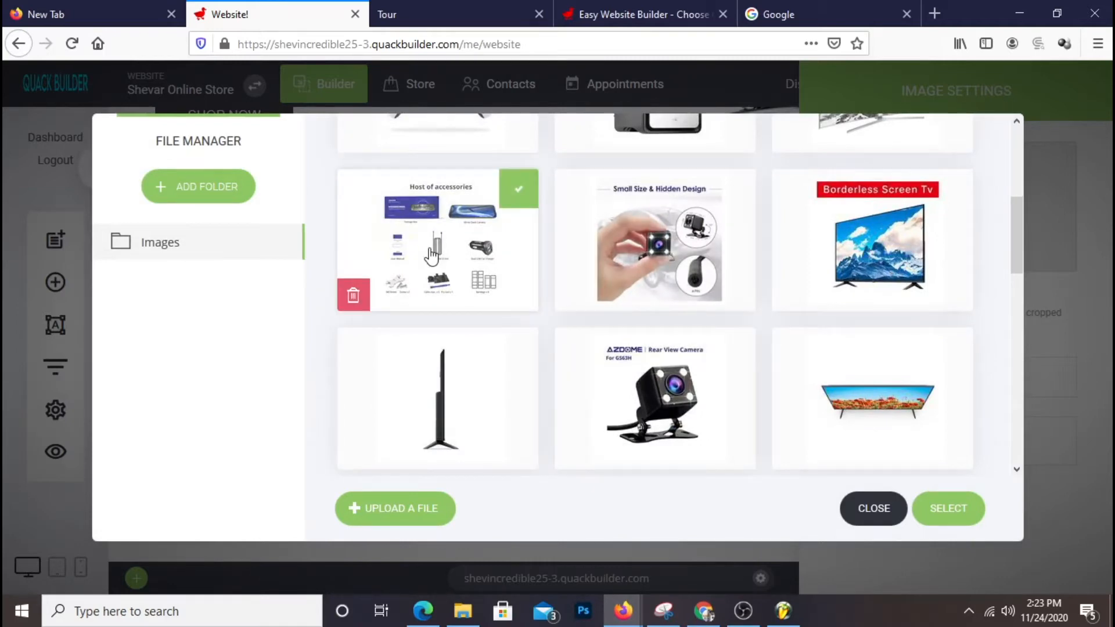
left_click(959, 514)
- Fill the second column's image placeholder with the "Small Size & Hidden Design" camera picture
left_click(535, 345)
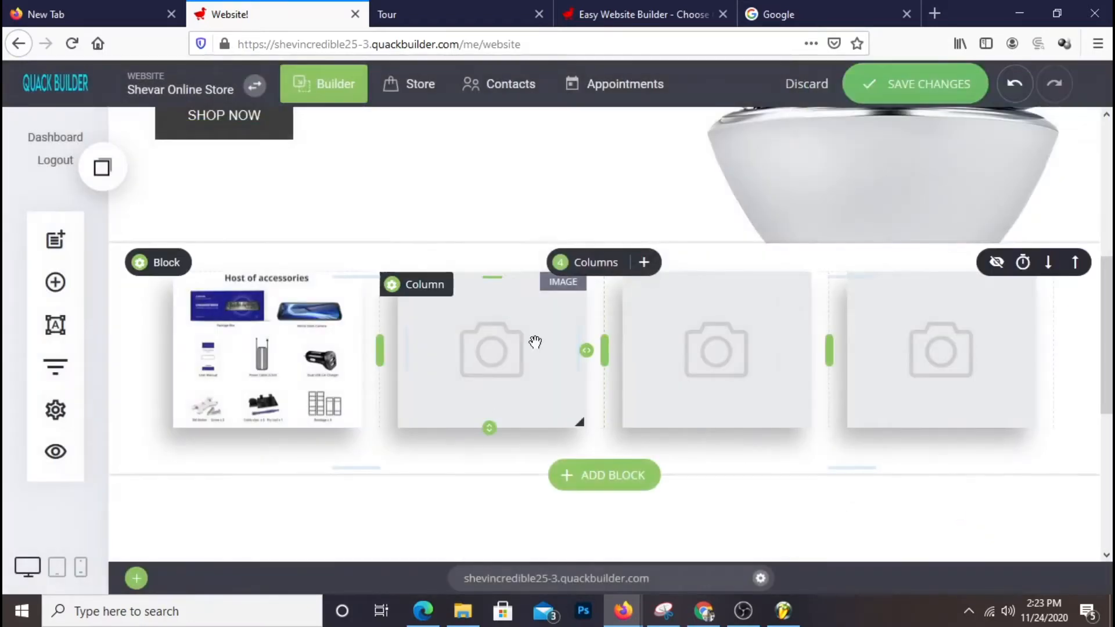
left_click(967, 246)
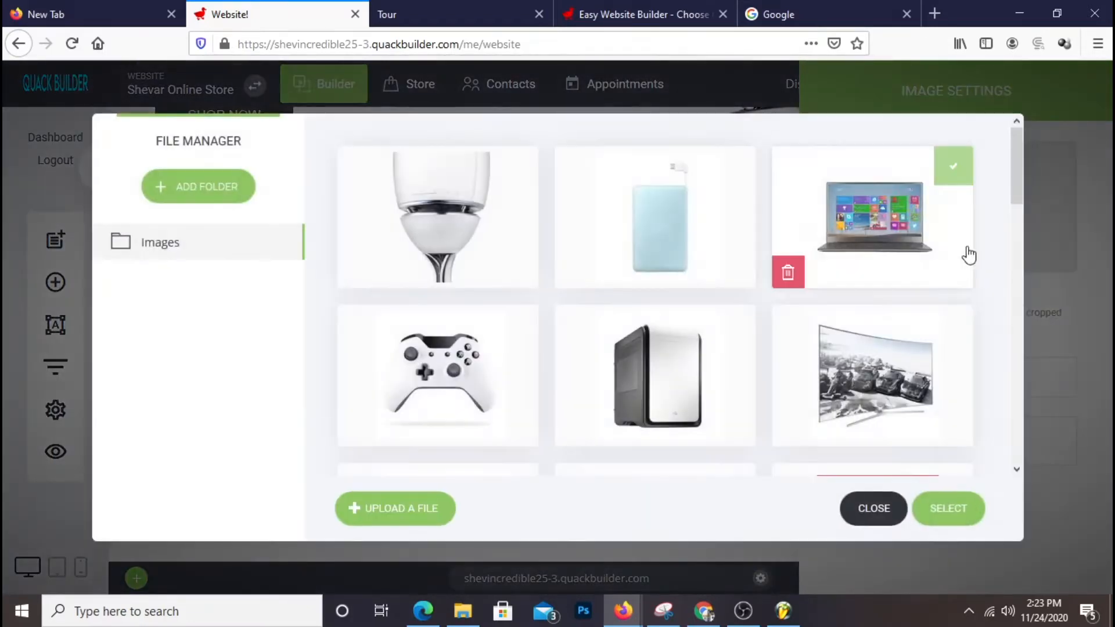
scroll(860, 342, "down", 7)
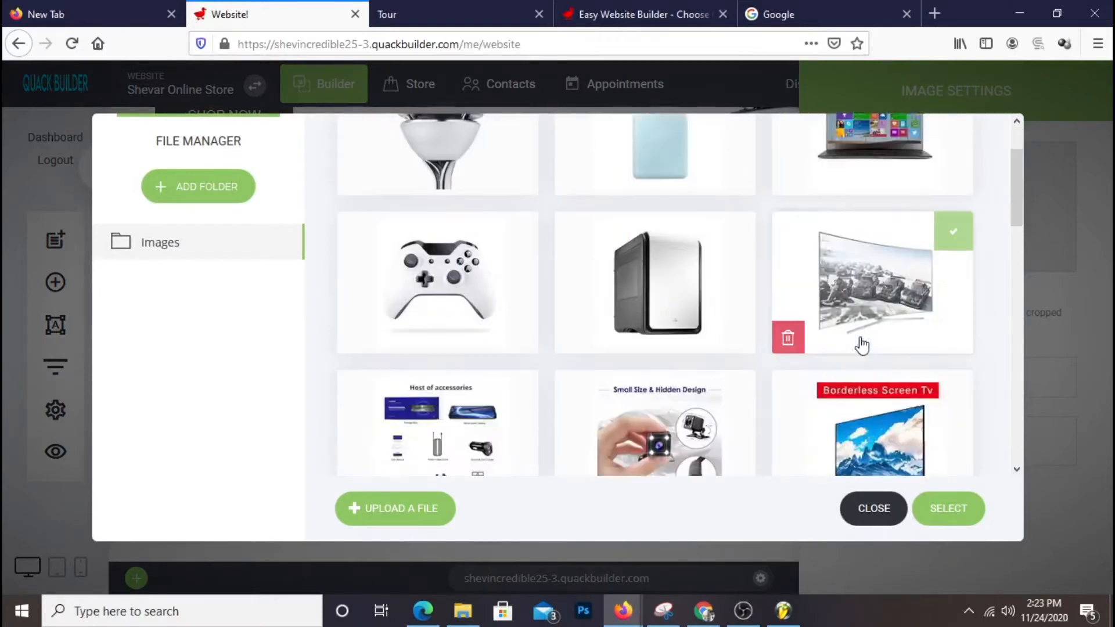
scroll(860, 346, "up", 3)
scroll(860, 346, "up", 1)
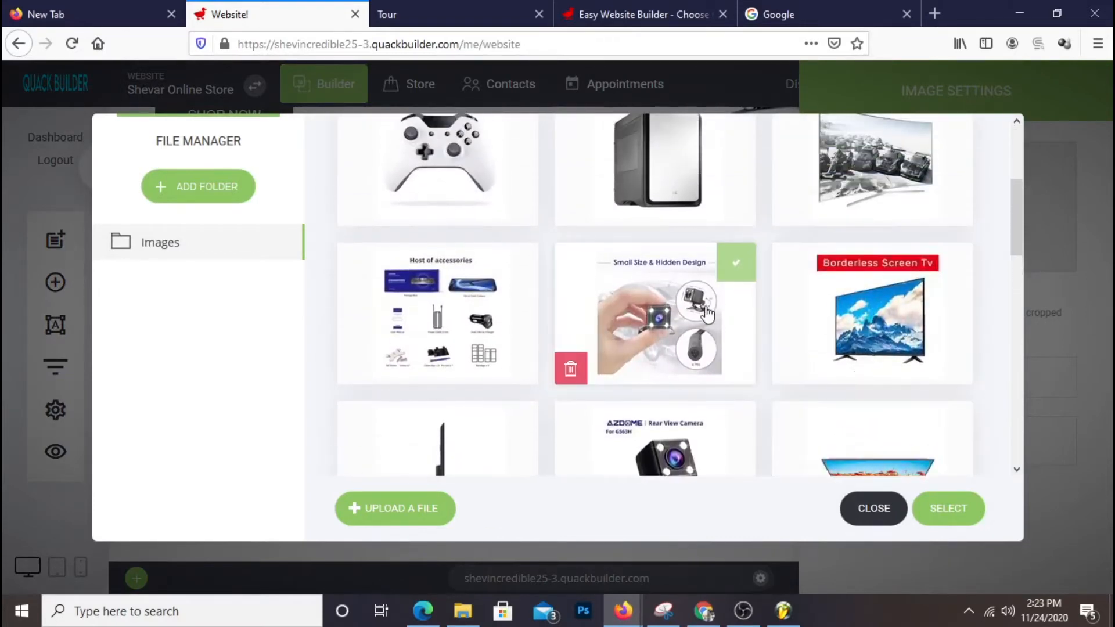
left_click(704, 330)
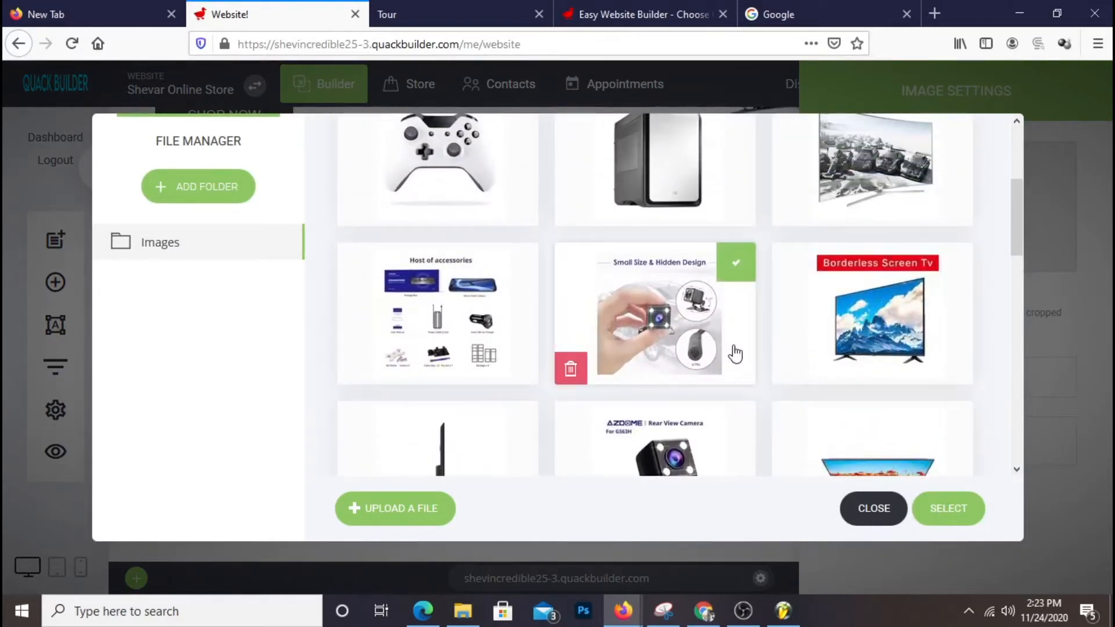
left_click(957, 514)
- Fill the third column's image placeholder with the picture of a TV on a white shelf against a blue wall
left_click(710, 315)
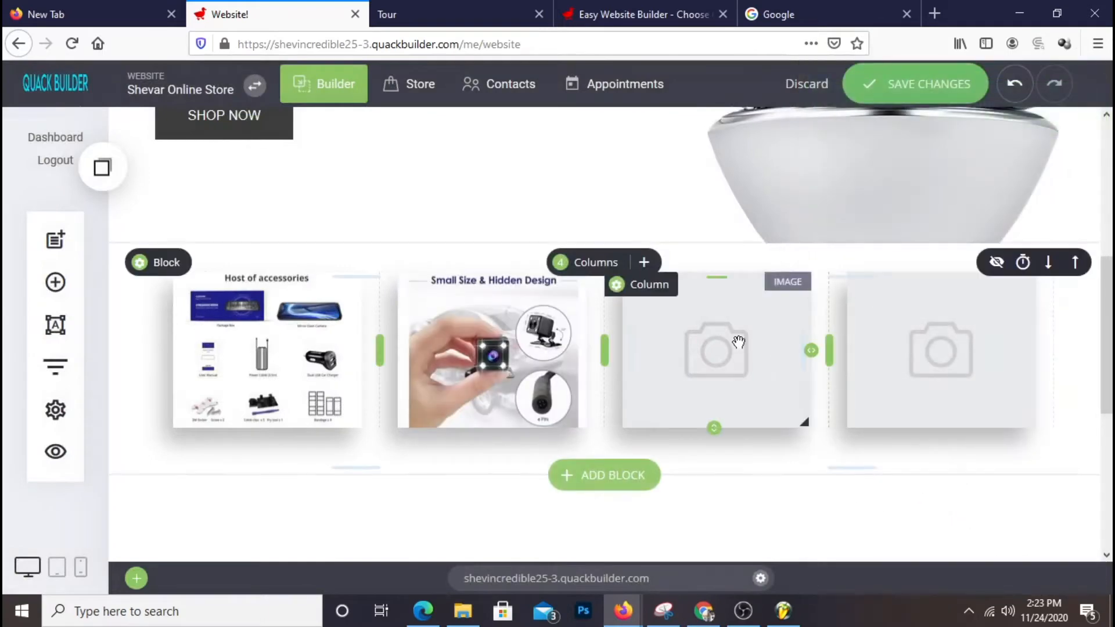
left_click(961, 244)
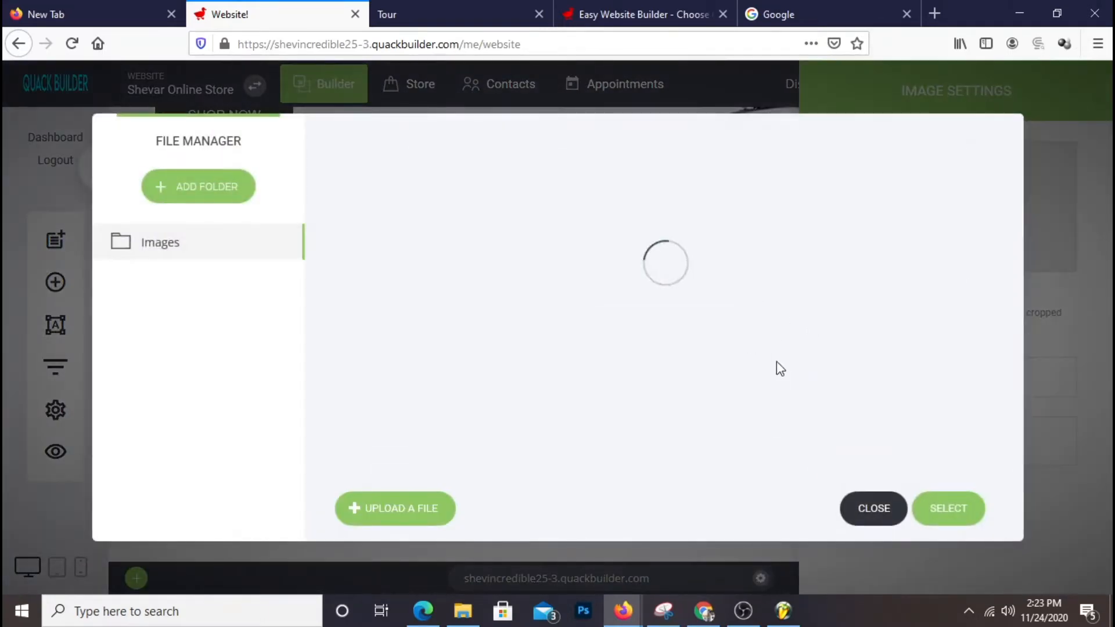
scroll(704, 337, "down", 12)
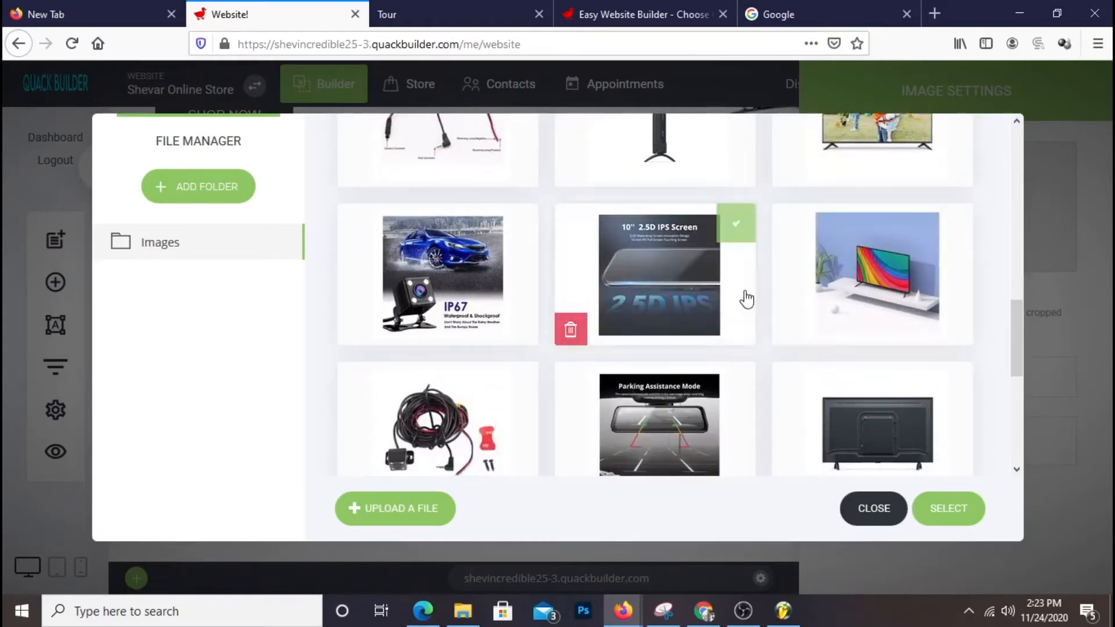
scroll(911, 318, "down", 2)
scroll(889, 207, "up", 1)
double_click(889, 207)
left_click(720, 428)
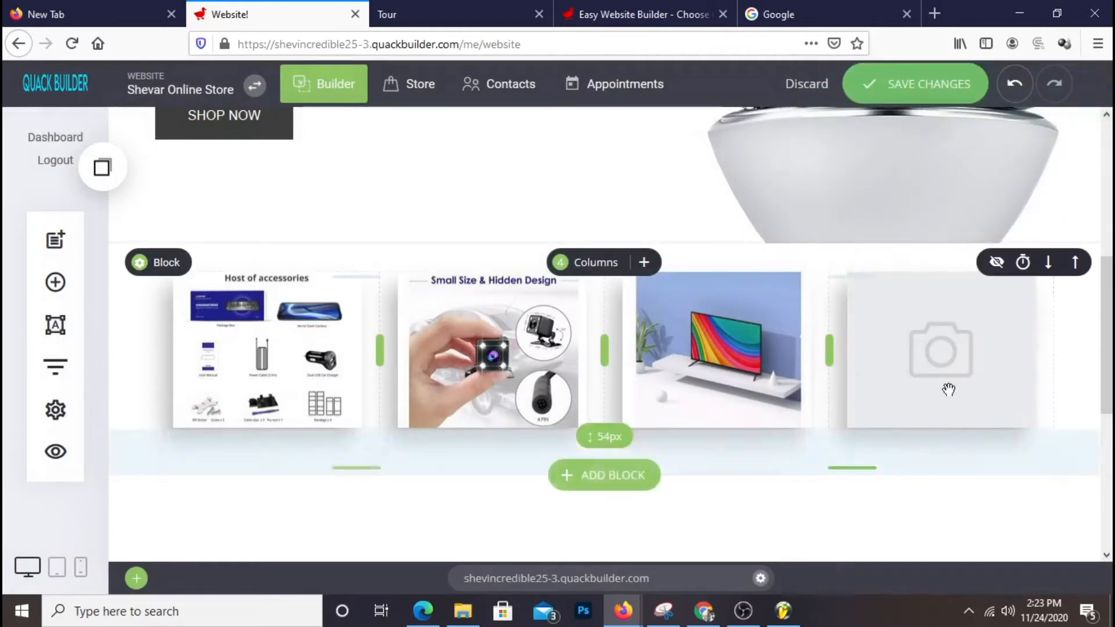
- Fill the fourth column's image placeholder with the "Dolby + Double Decoding DTS" picture from the Images folder
left_click(958, 350)
left_click(928, 201)
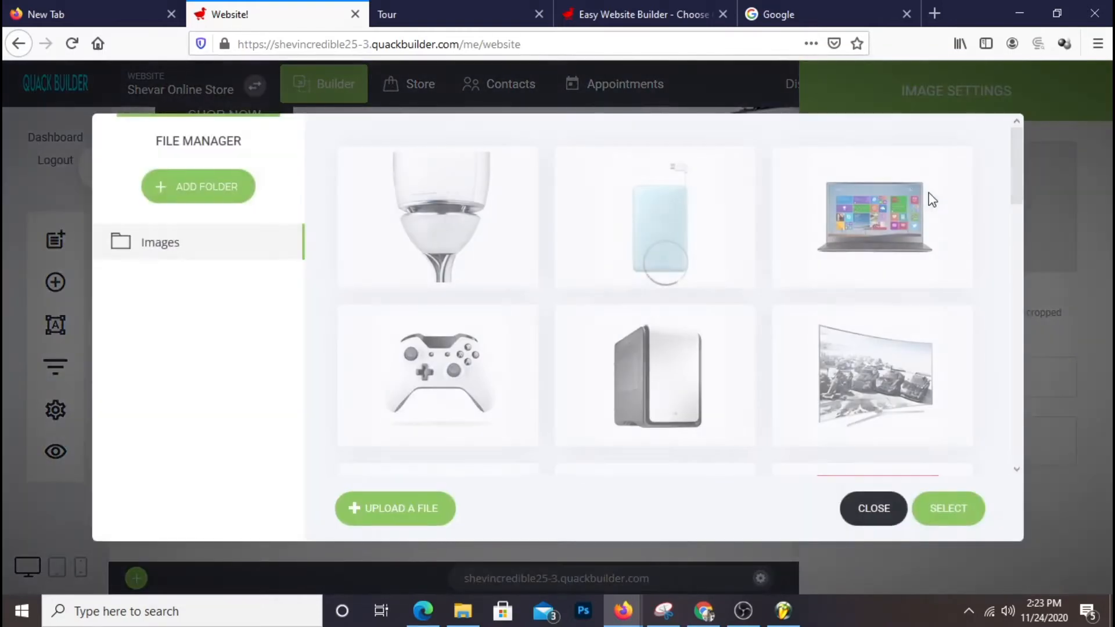
scroll(677, 424, "down", 5)
scroll(677, 416, "down", 3)
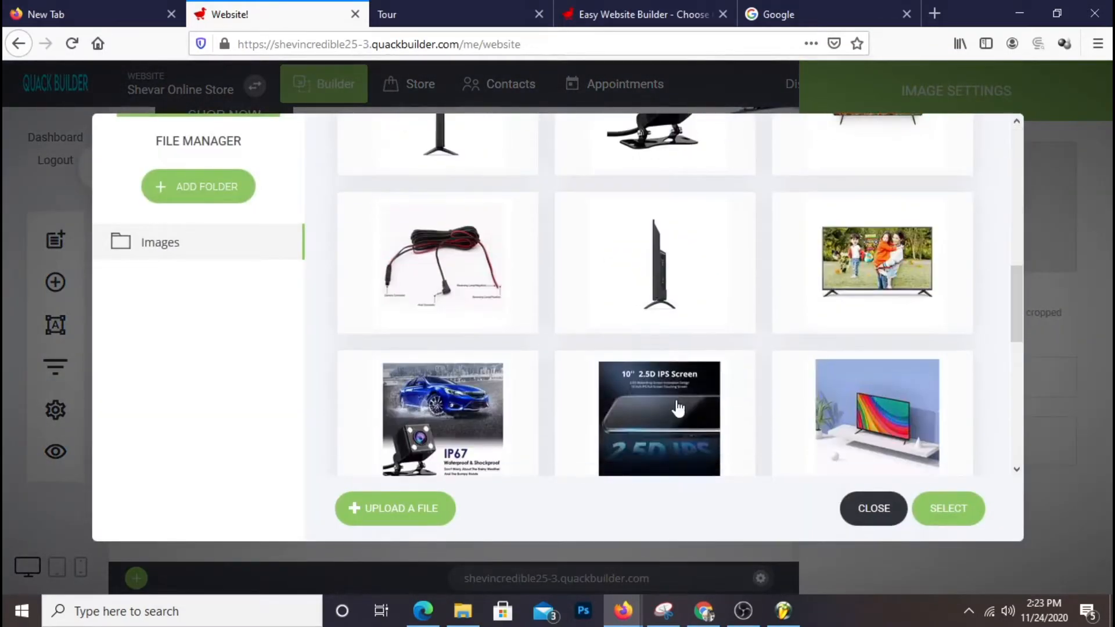
scroll(676, 407, "down", 5)
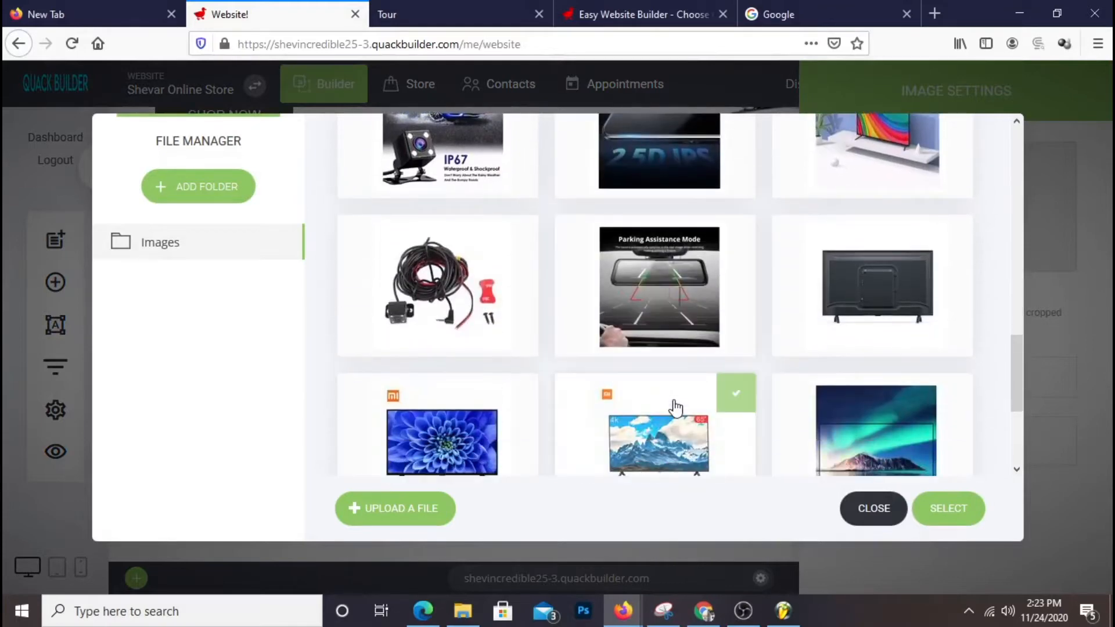
scroll(676, 407, "down", 5)
scroll(866, 394, "down", 3)
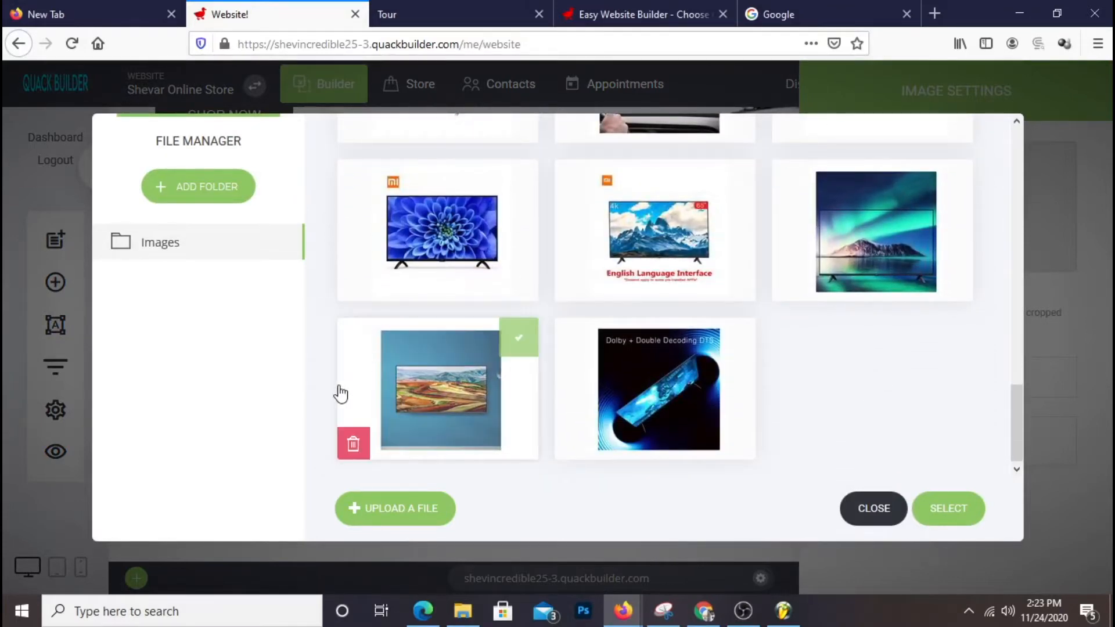
scroll(895, 388, "up", 10)
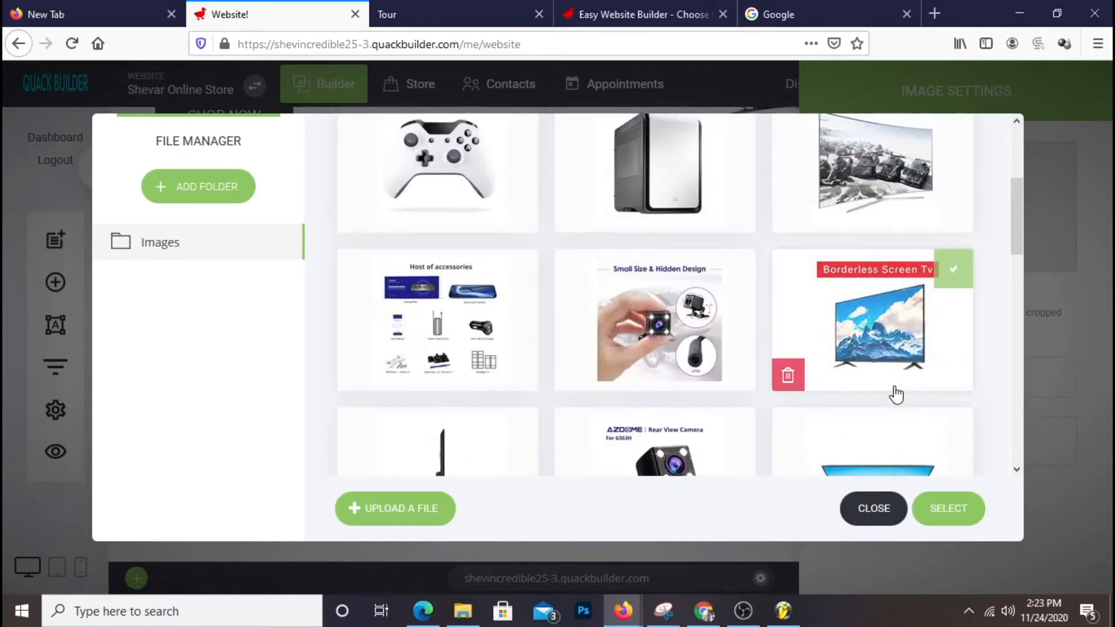
scroll(897, 392, "up", 3)
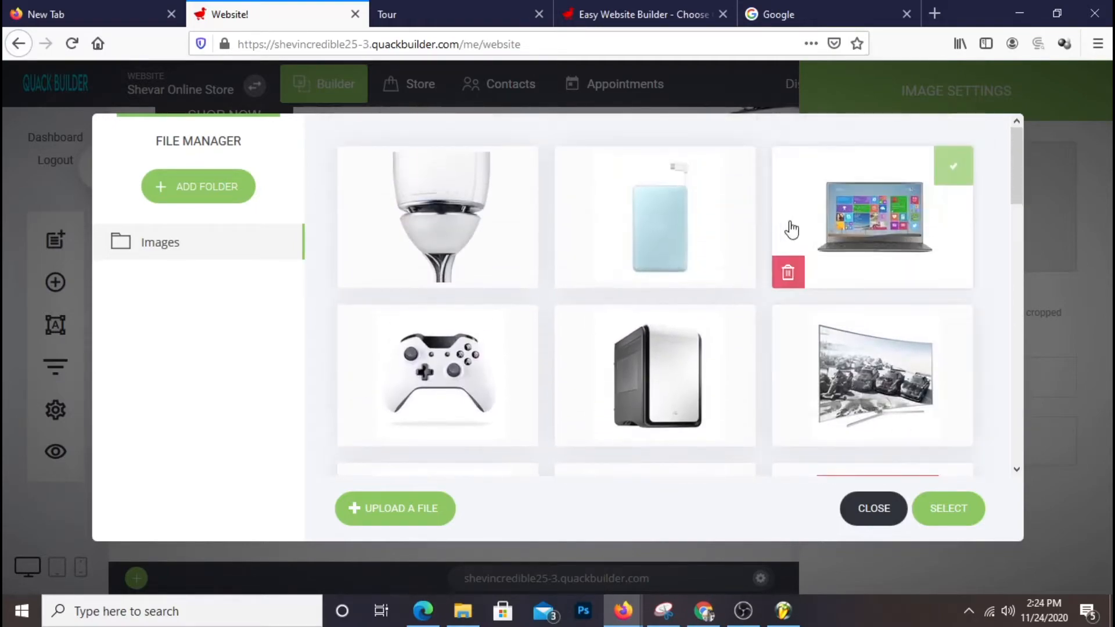
scroll(909, 368, "down", 5)
scroll(909, 369, "up", 5)
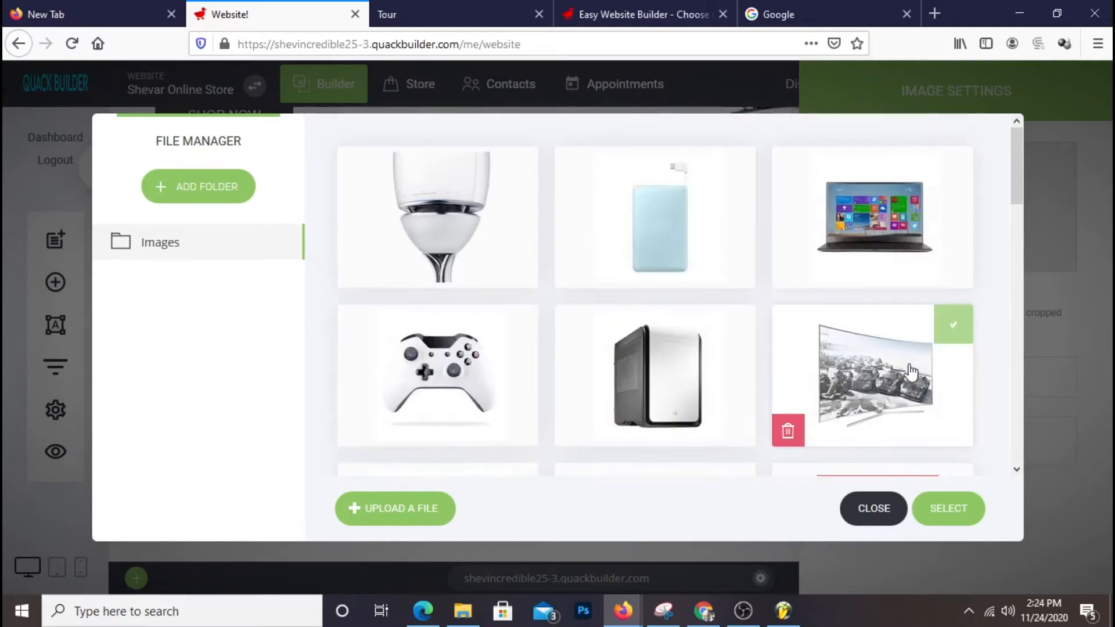
scroll(912, 369, "down", 10)
left_click(641, 383)
left_click(949, 508)
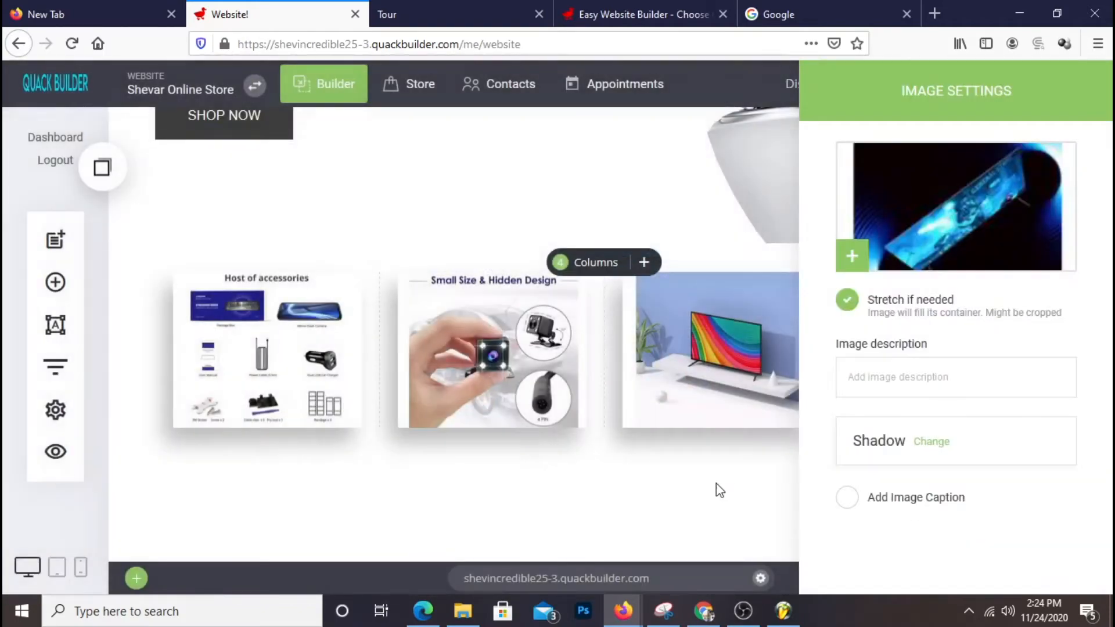
left_click(716, 483)
- Save the website changes and look over the home page with its four-image block
scroll(843, 407, "up", 3)
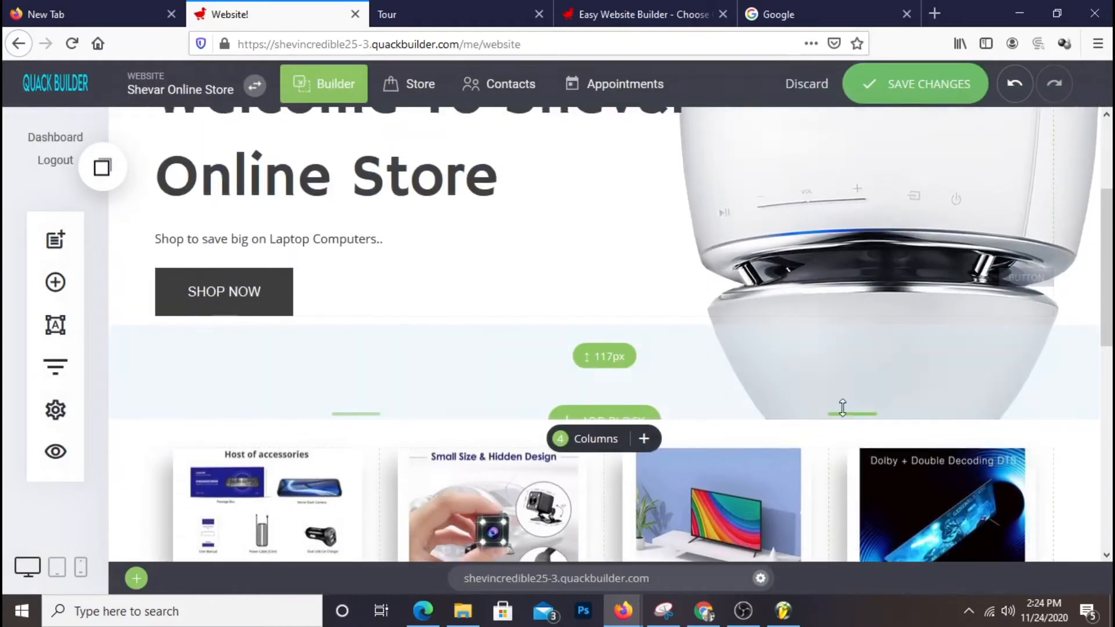
scroll(843, 406, "down", 3)
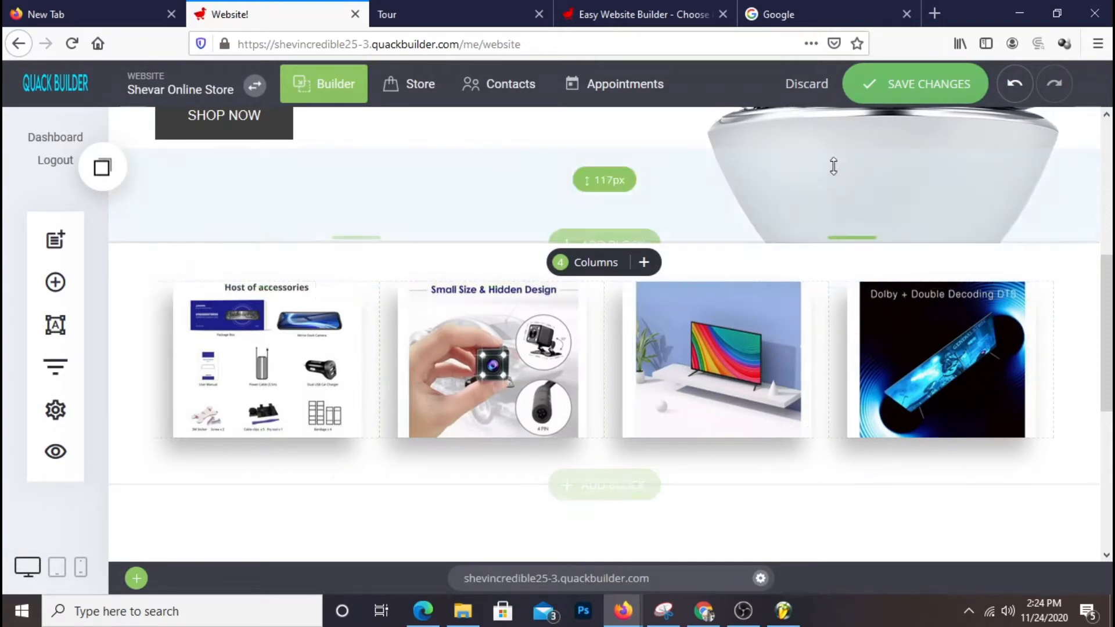
left_click(928, 87)
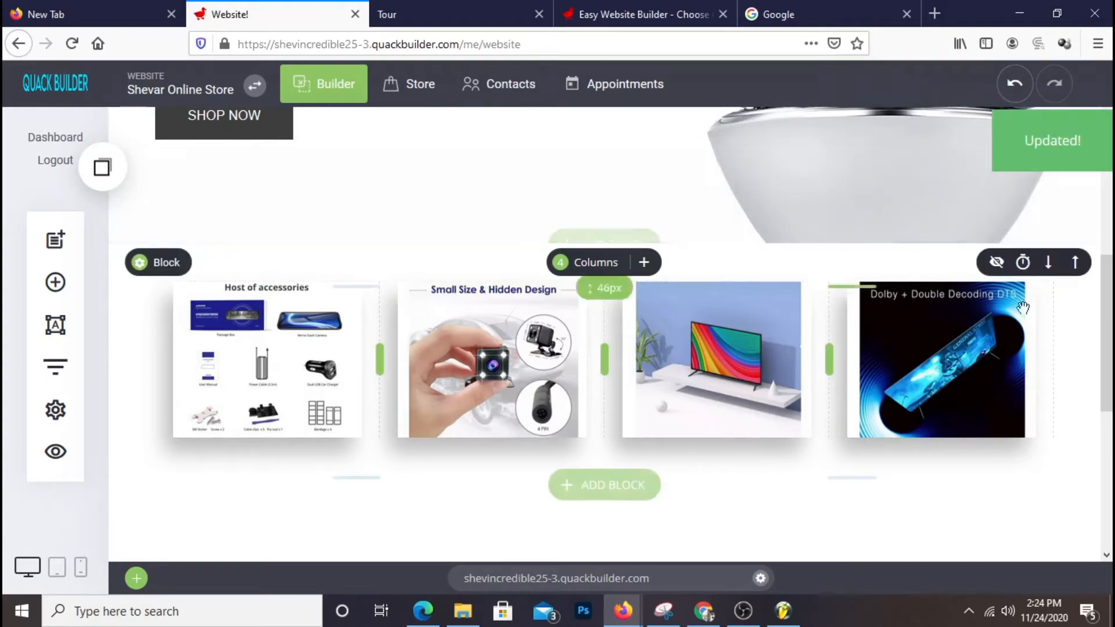
scroll(985, 151, "up", 3)
scroll(976, 157, "down", 10)
scroll(963, 162, "up", 10)
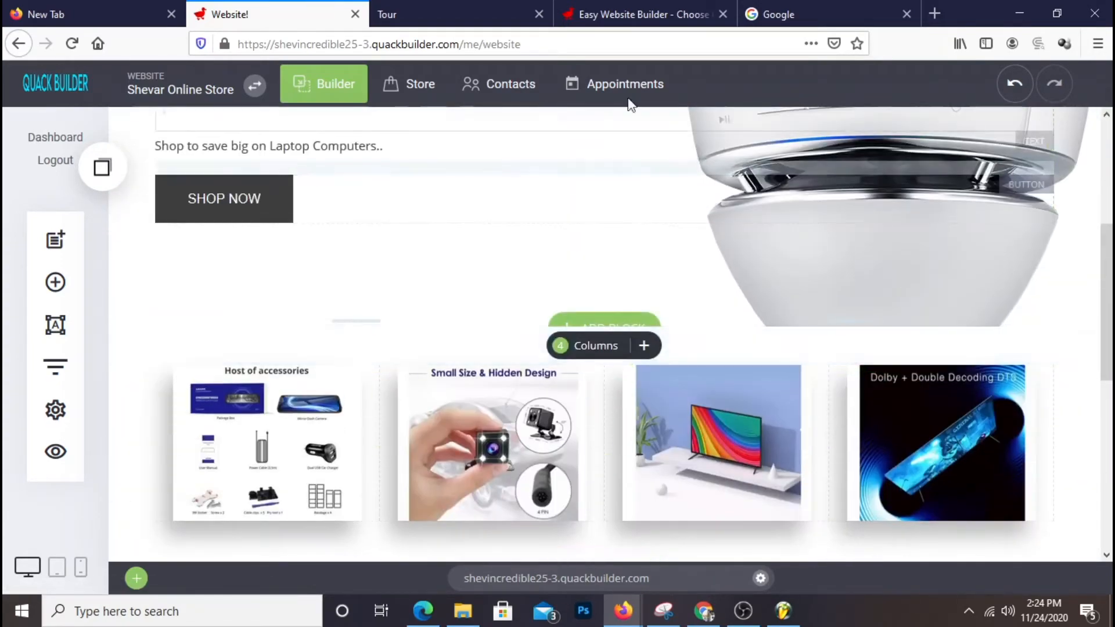
scroll(643, 422, "down", 6)
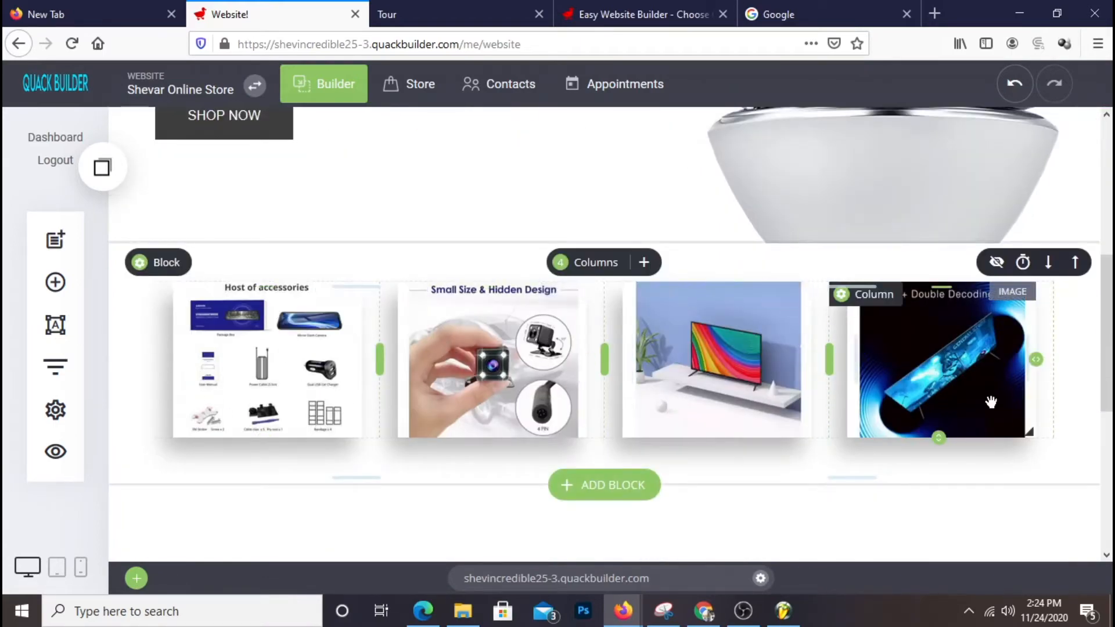
- Set the four-image block's container width to Full-Width and save the changes
mouse_move(175, 277)
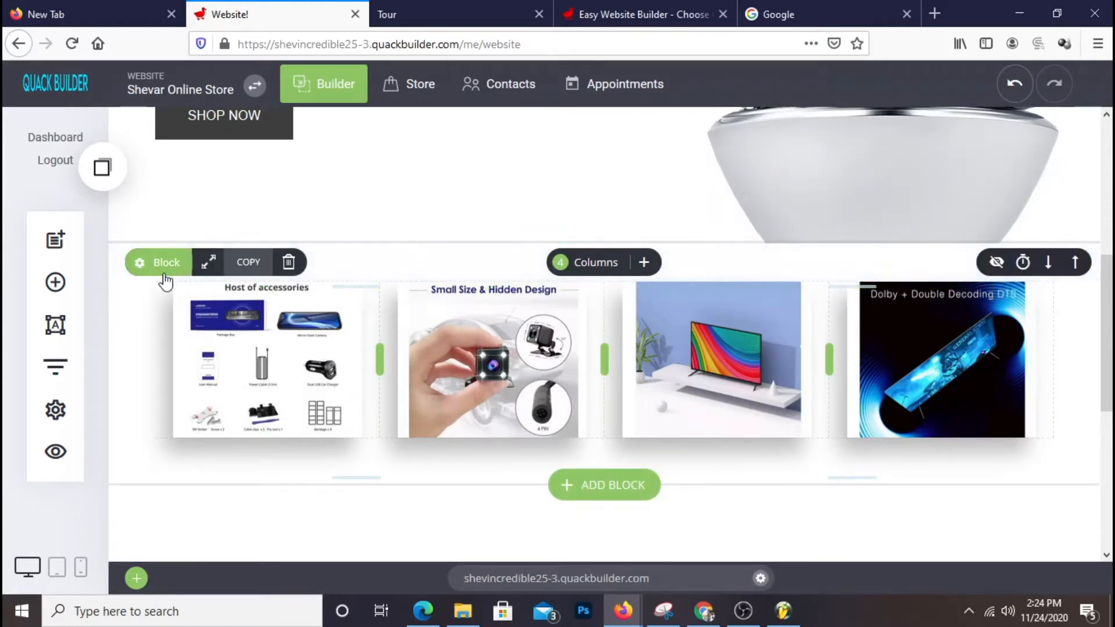
left_click(207, 264)
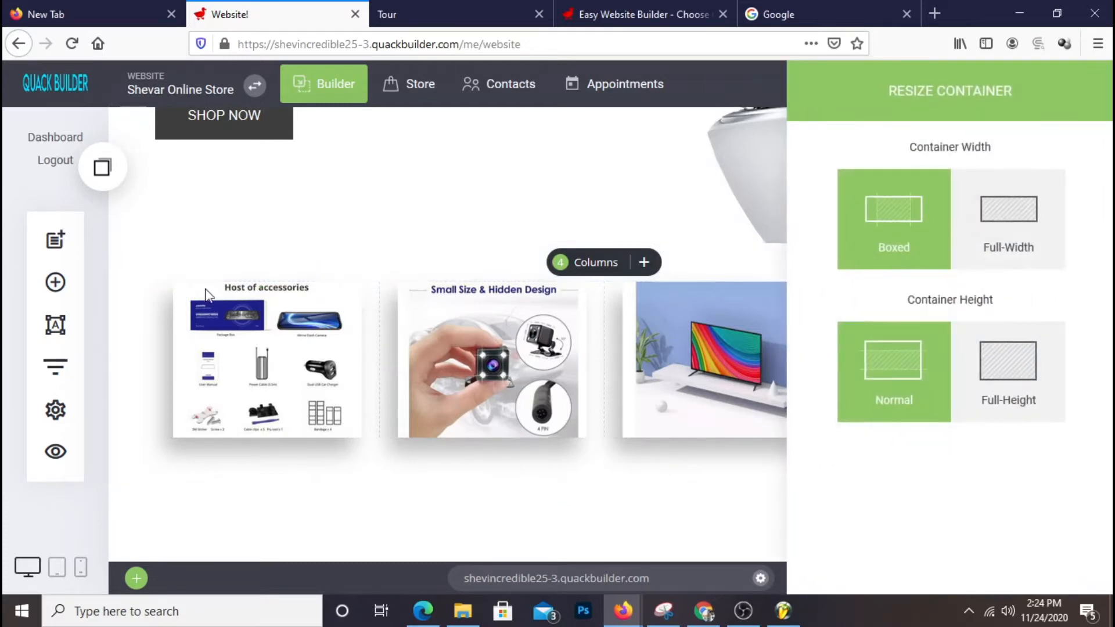
left_click(996, 228)
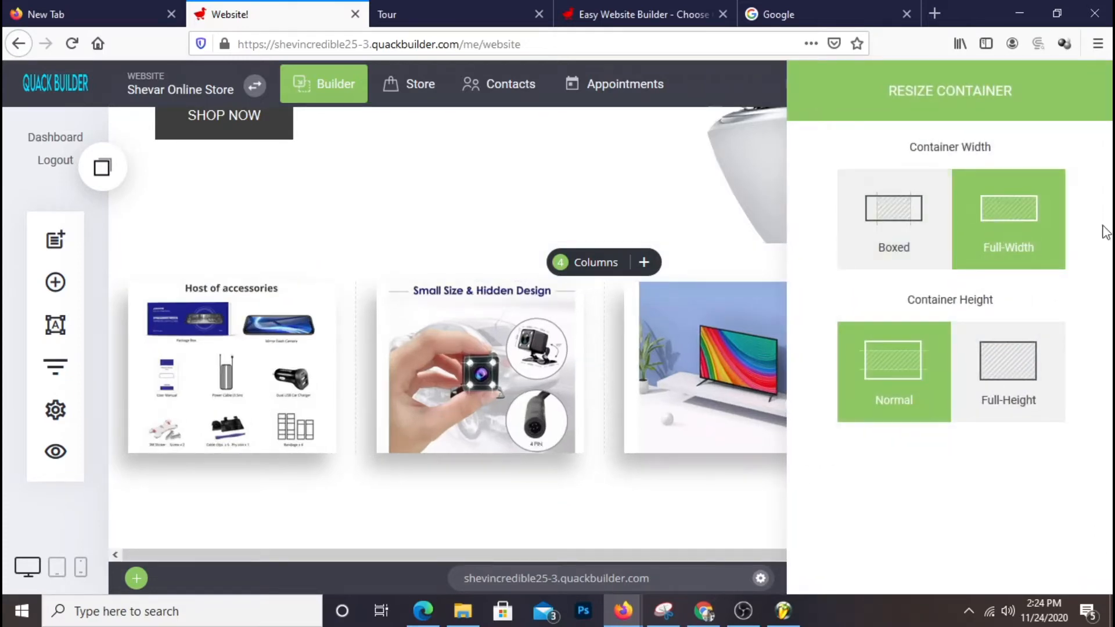
left_click(715, 404)
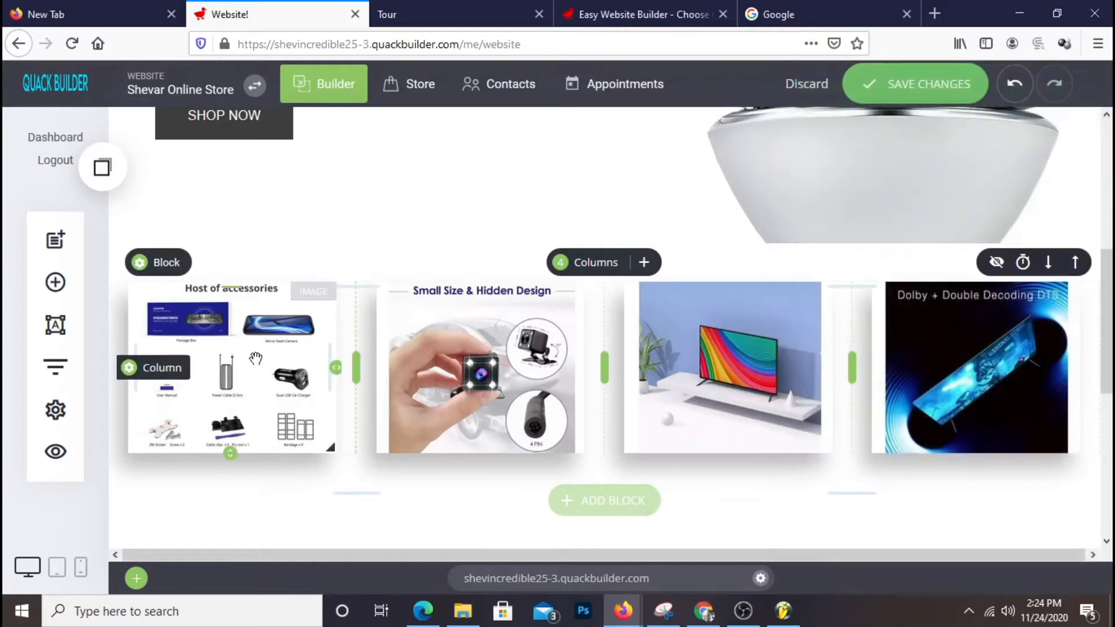
left_click(946, 89)
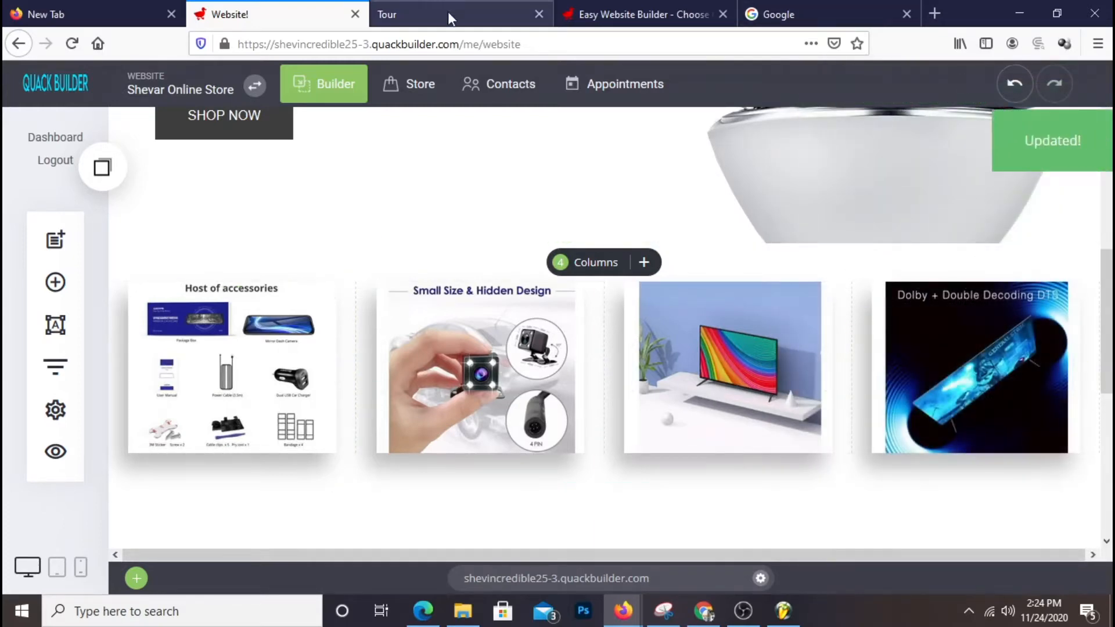
- Reload the live store page in the Tour tab and check how the full-width image block looks
left_click(448, 13)
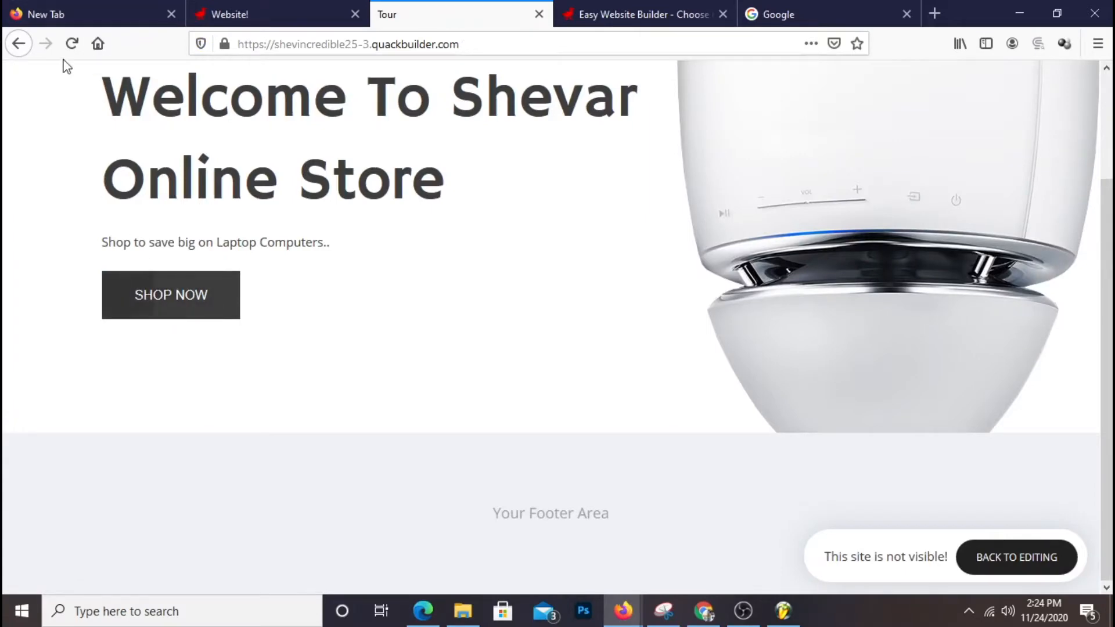
left_click(72, 44)
scroll(850, 308, "down", 4)
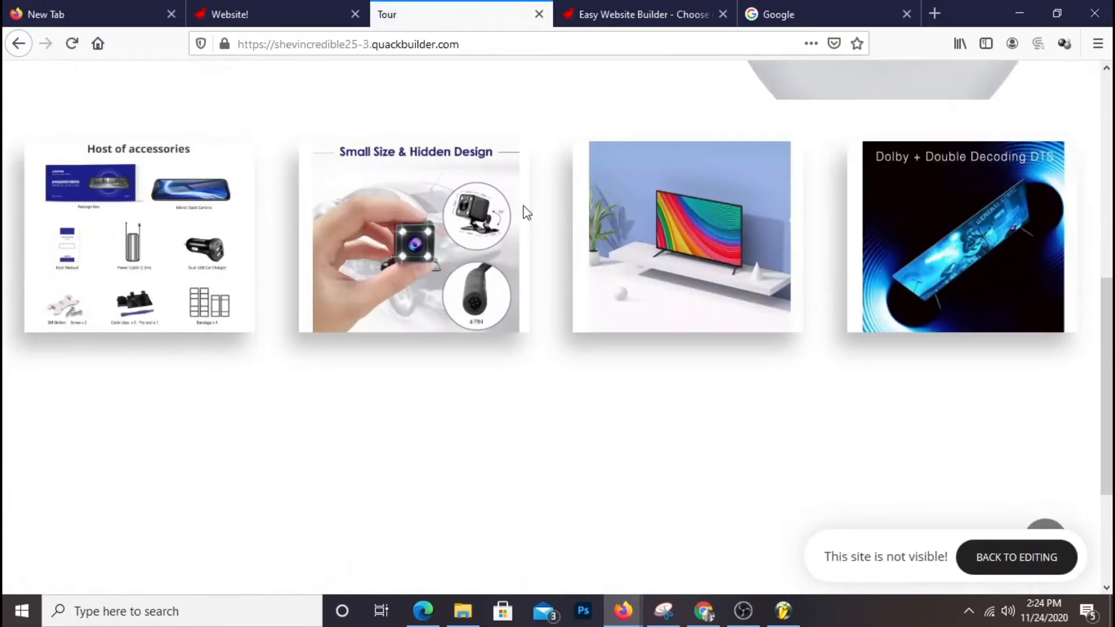
scroll(305, 244, "up", 2)
scroll(308, 254, "up", 3)
scroll(319, 256, "down", 6)
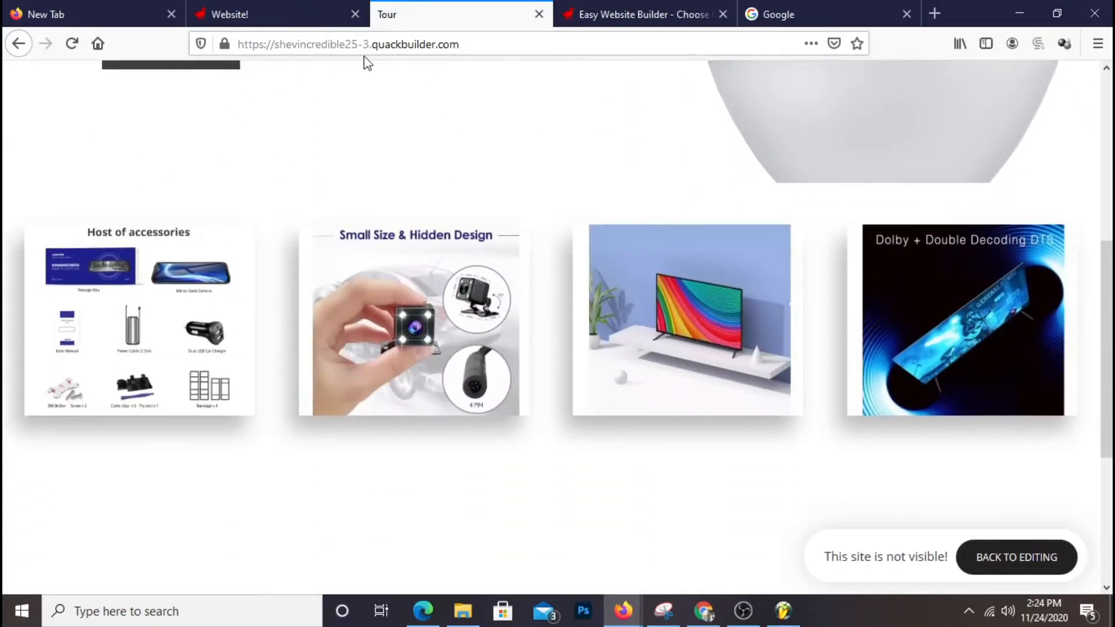
- Back in the website builder, give the four-image block a light grey background color and save the changes
left_click(296, 15)
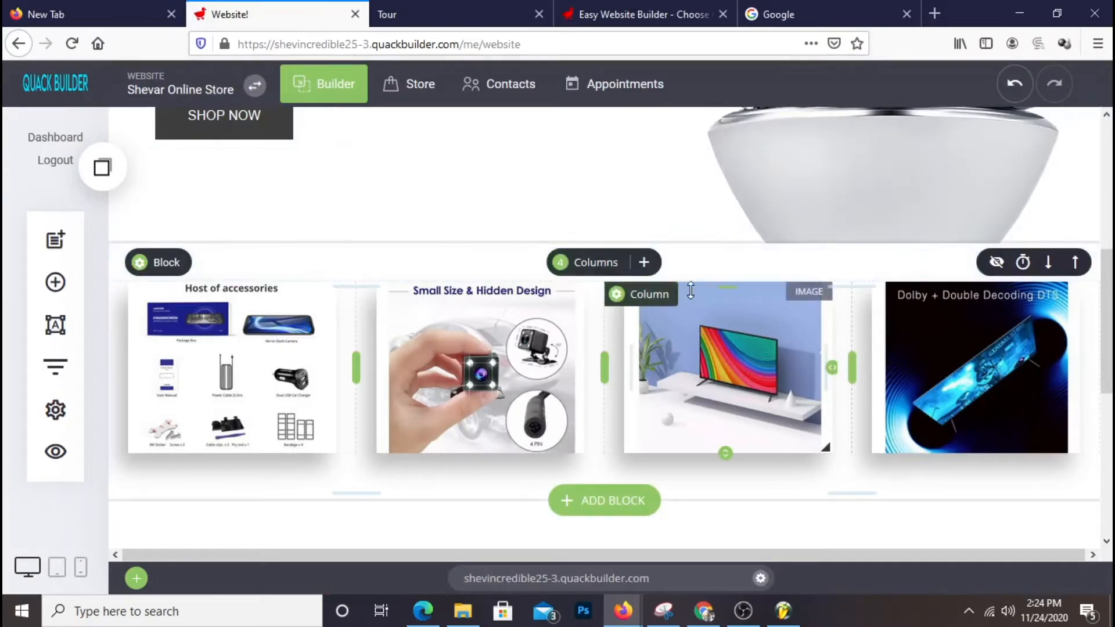
scroll(322, 304, "up", 2)
left_click(176, 353)
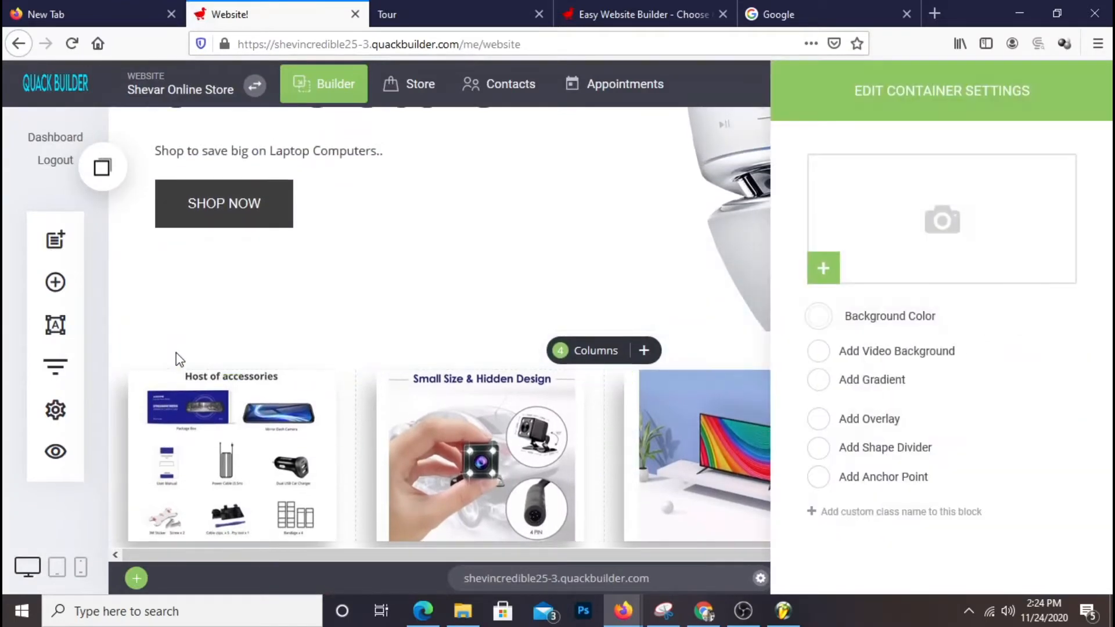
left_click(172, 394)
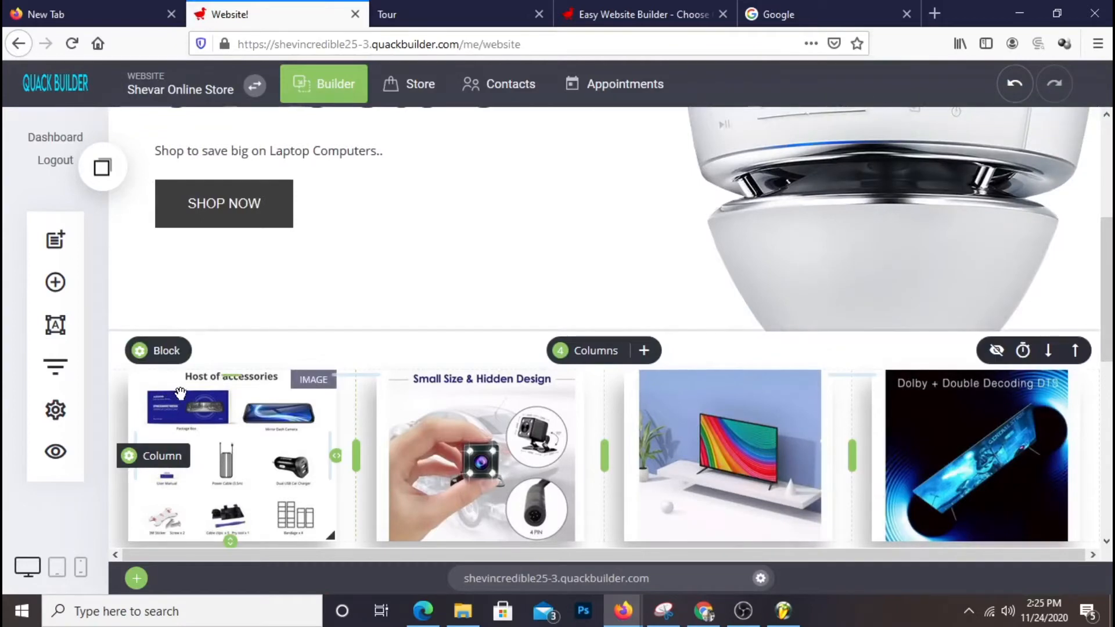
left_click(161, 352)
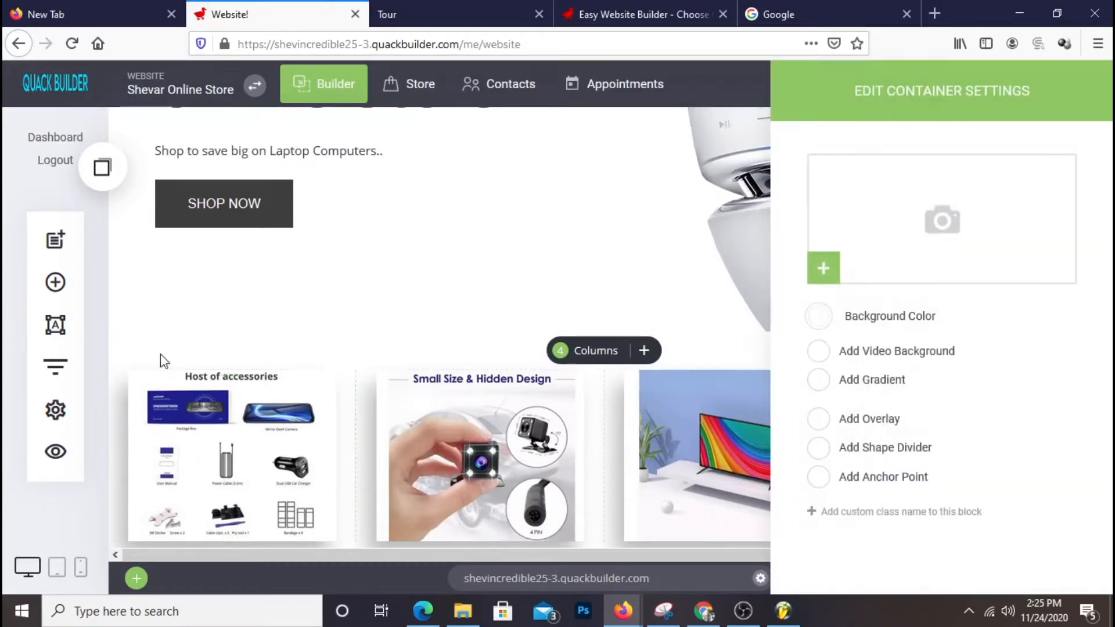
left_click(823, 319)
left_click_drag(827, 218, 820, 221)
left_click(632, 263)
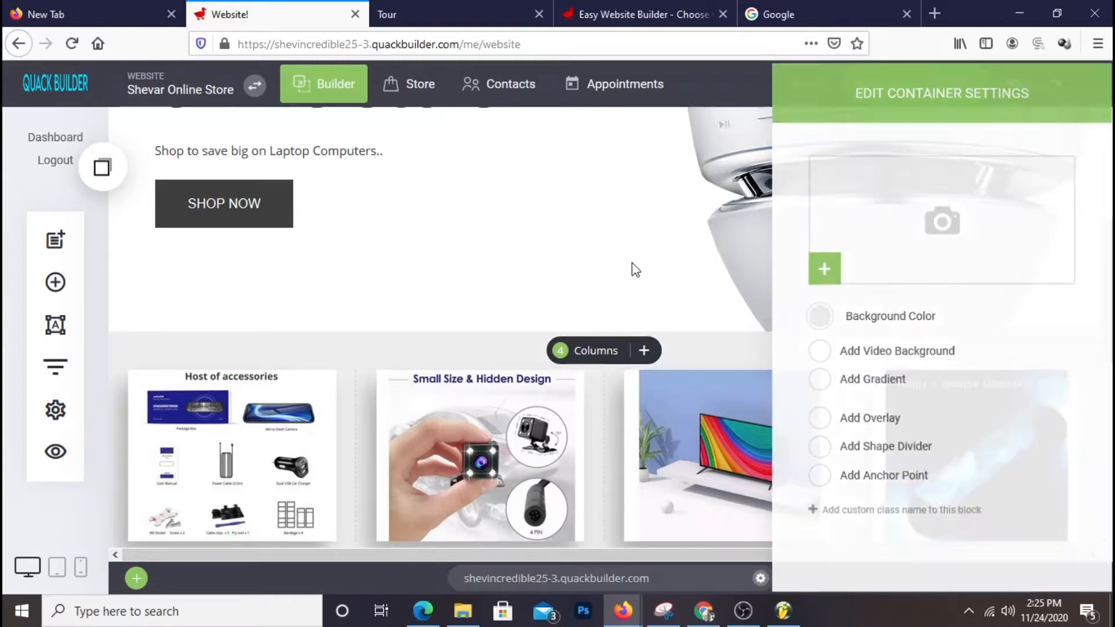
left_click(943, 83)
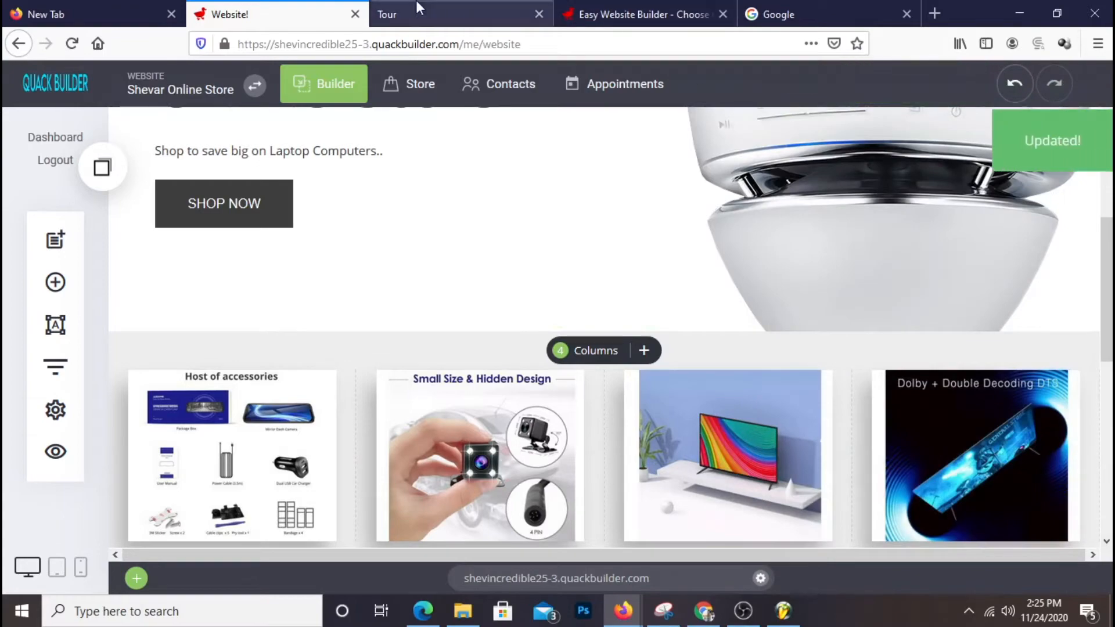
- Reload the live store page and review the image block's grey background from the header downward
left_click(438, 19)
right_click(440, 20)
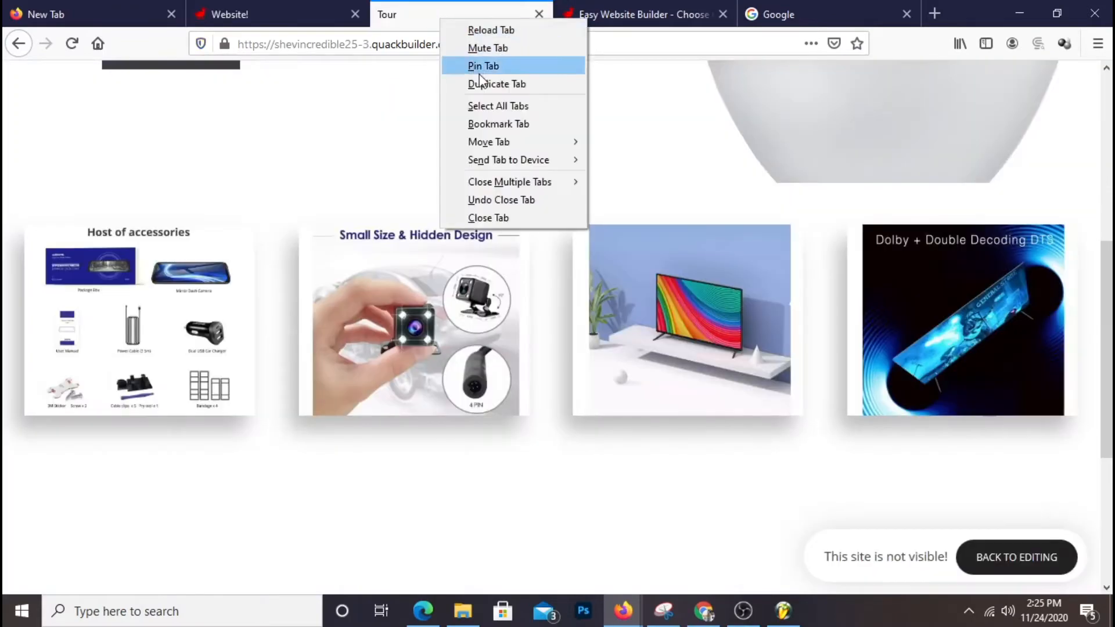
left_click(501, 29)
scroll(979, 343, "up", 5)
scroll(964, 341, "up", 2)
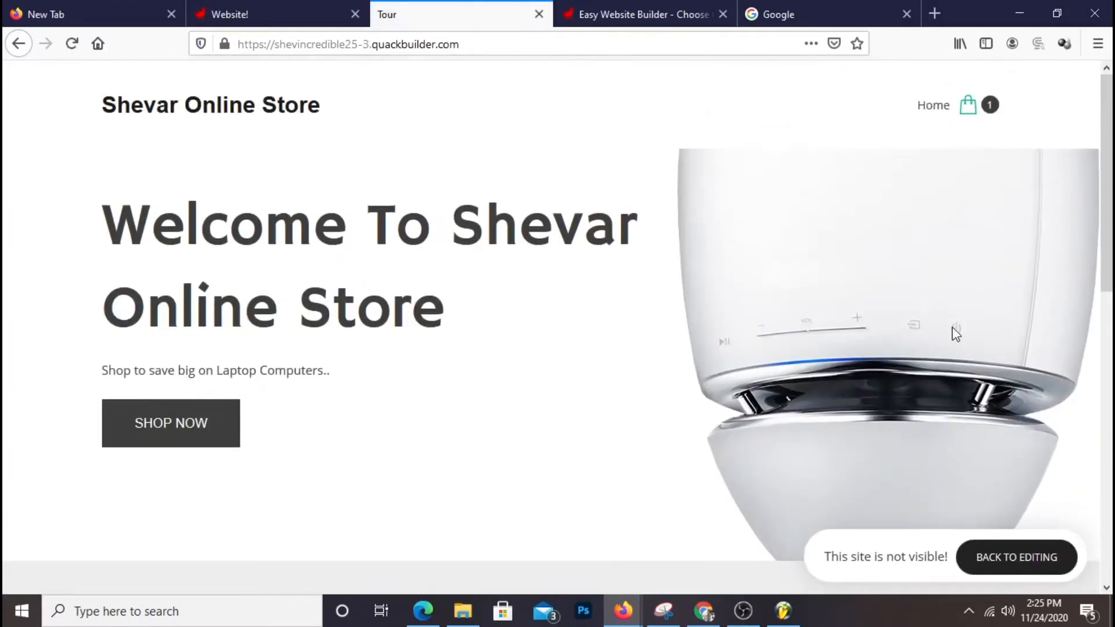
scroll(953, 324, "down", 4)
scroll(928, 212, "down", 3)
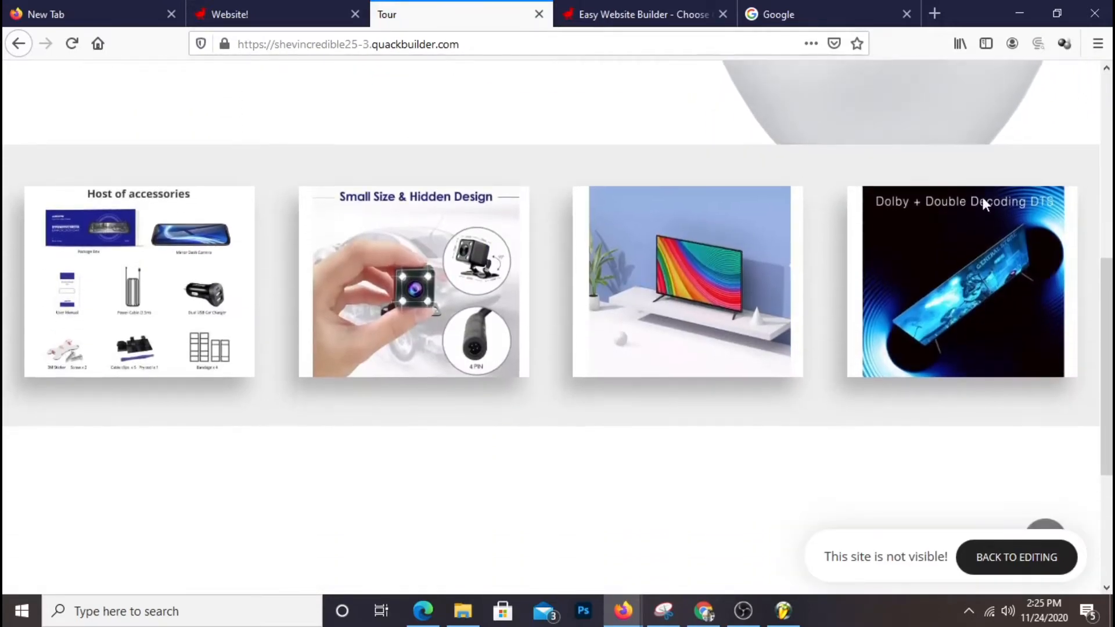
scroll(619, 357, "up", 2)
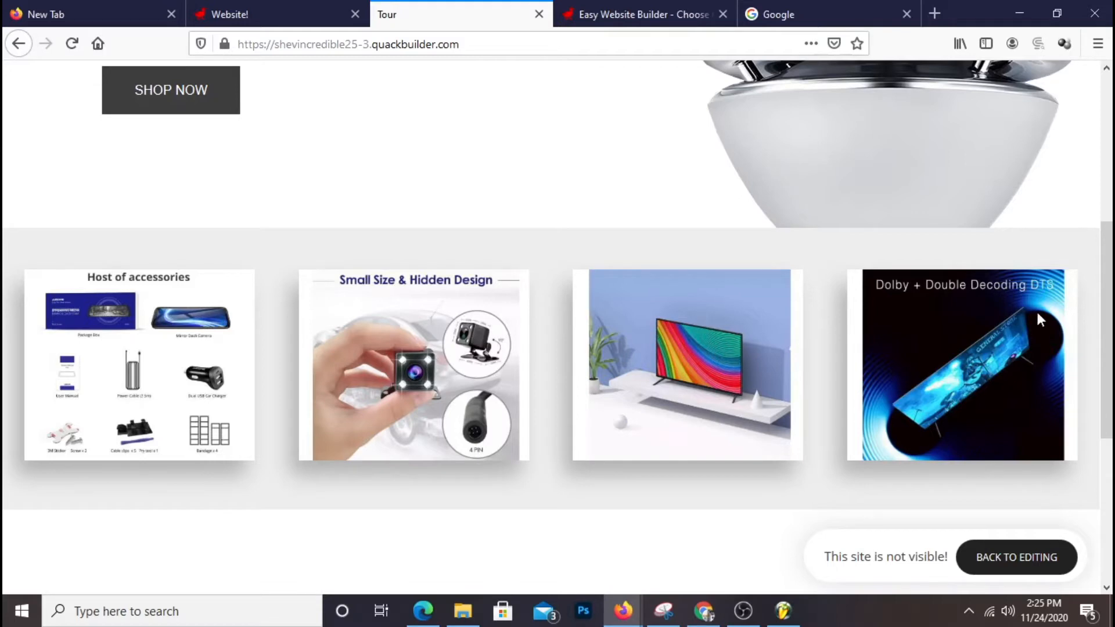
- Back in the website builder, add an image caption to the block's first image with caption type Over the image on mouse over
left_click(248, 18)
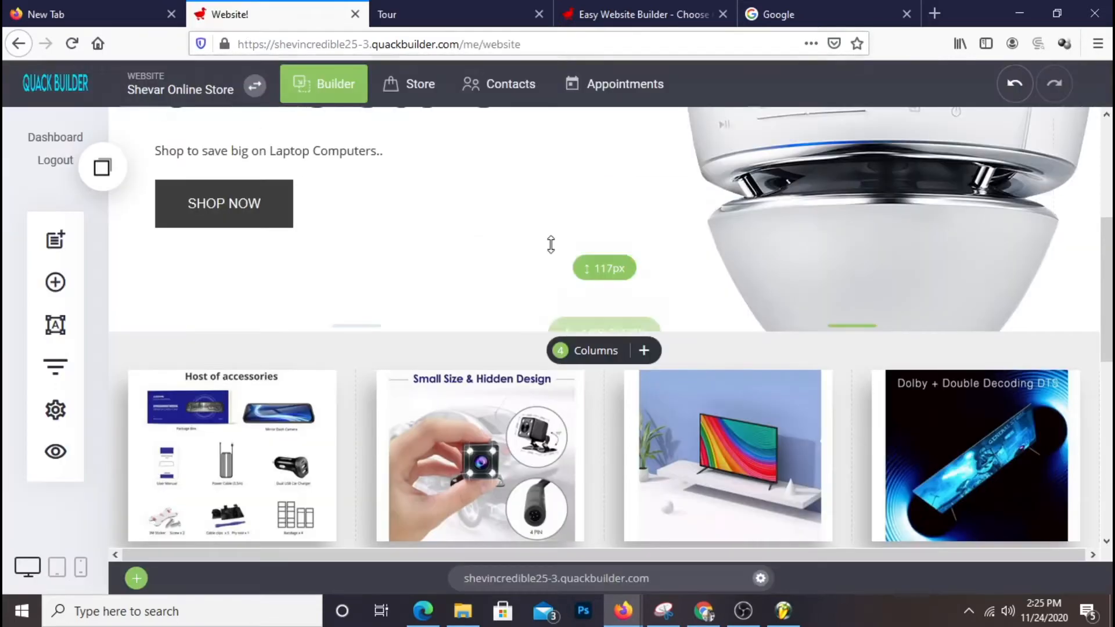
scroll(552, 236, "down", 1)
scroll(563, 232, "down", 1)
scroll(562, 231, "up", 1)
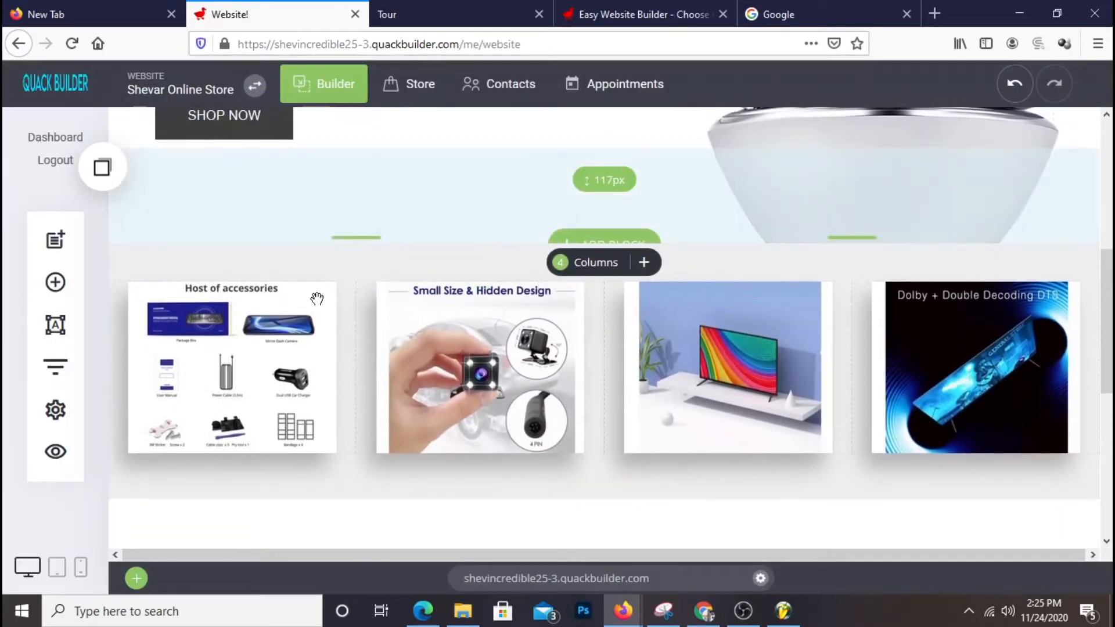
left_click(285, 359)
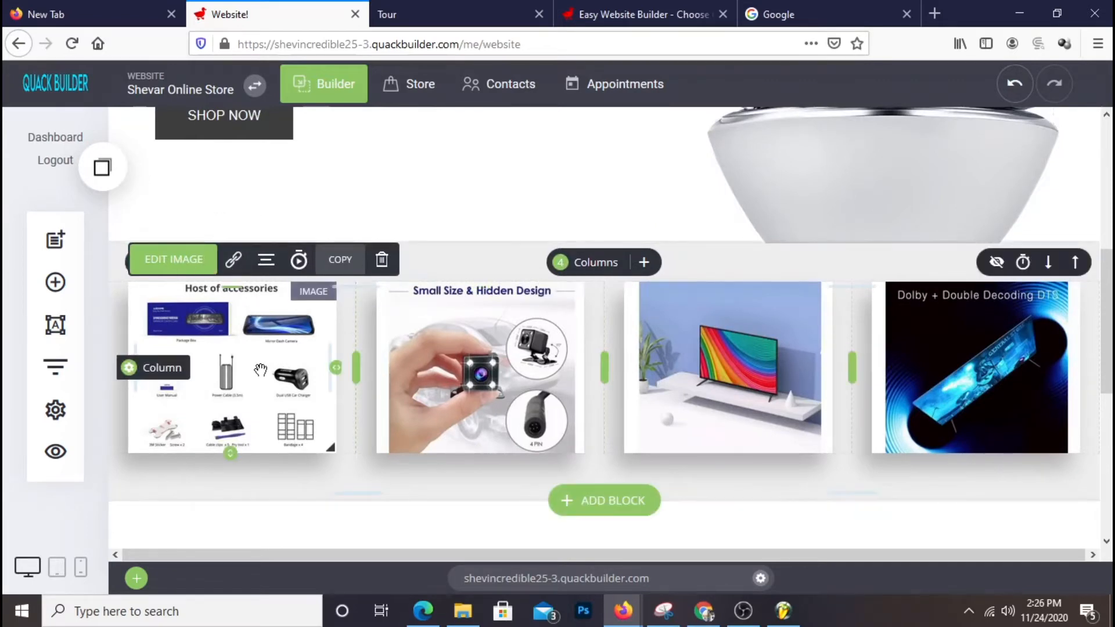
left_click(191, 262)
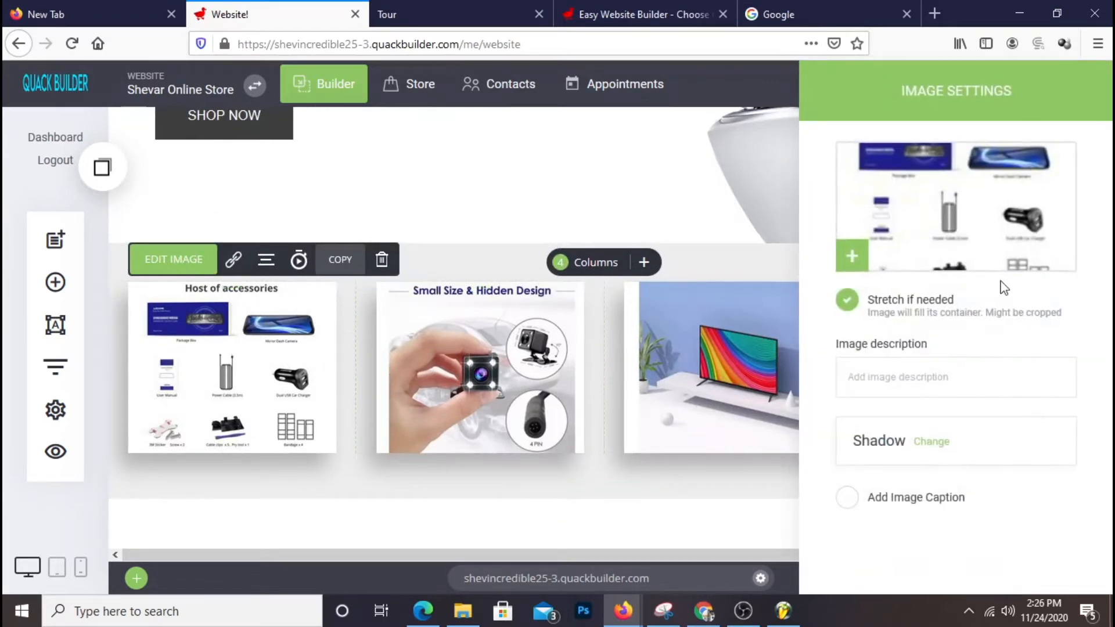
left_click(853, 501)
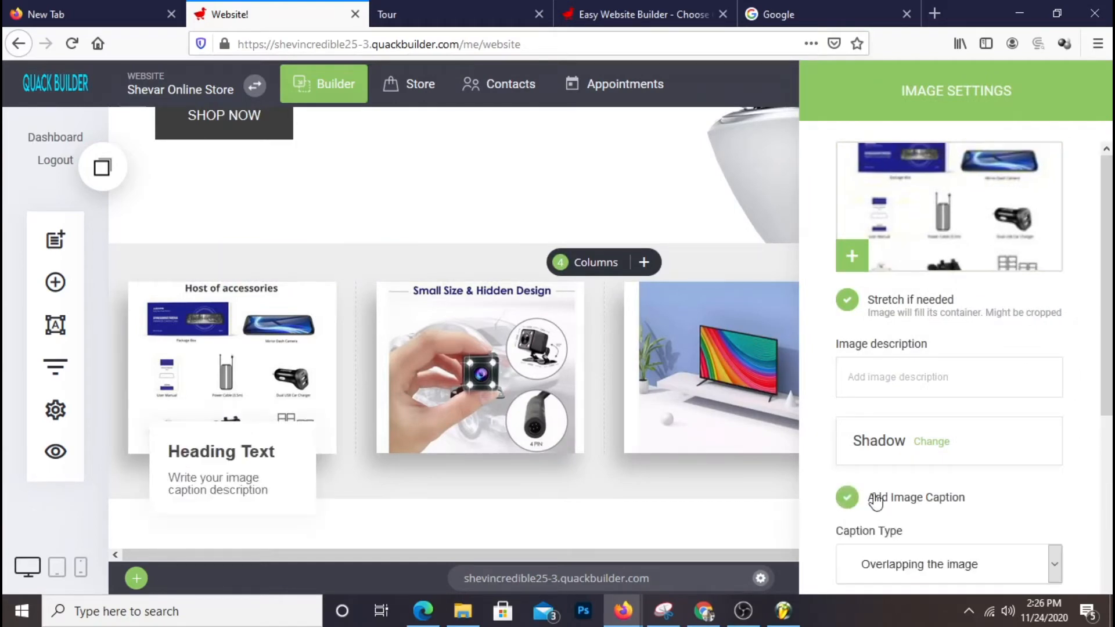
scroll(943, 427, "down", 3)
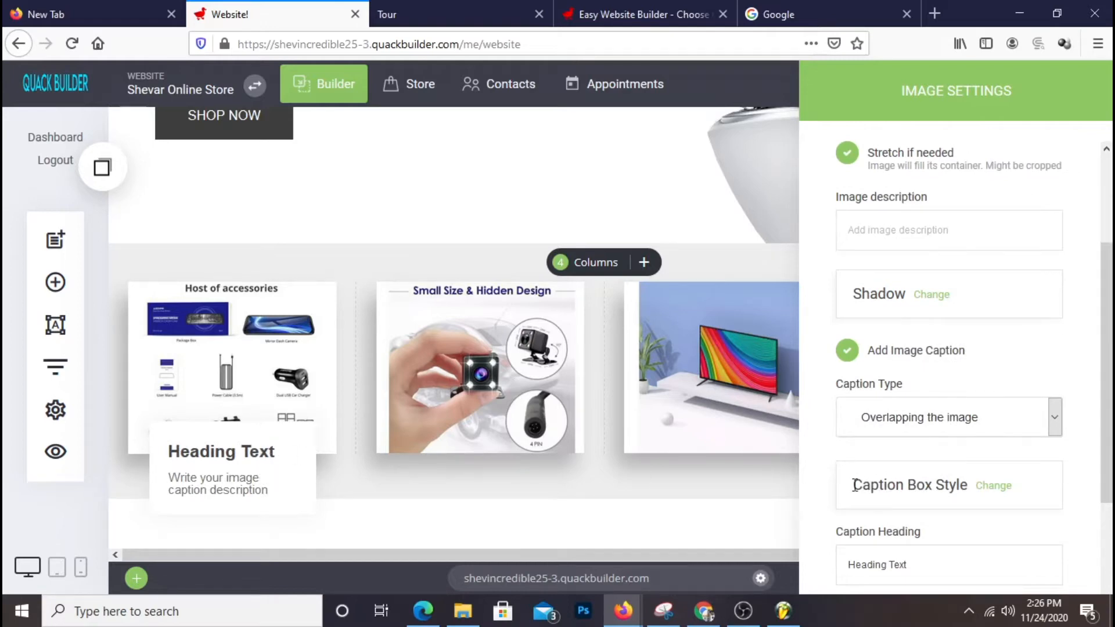
scroll(1014, 377, "down", 3)
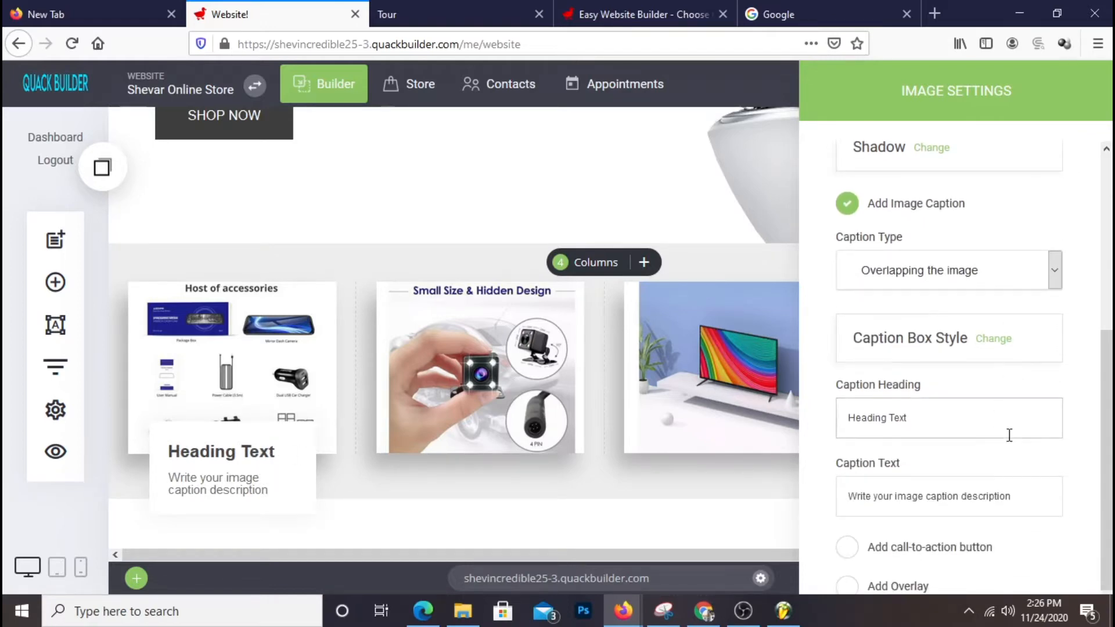
left_click(971, 270)
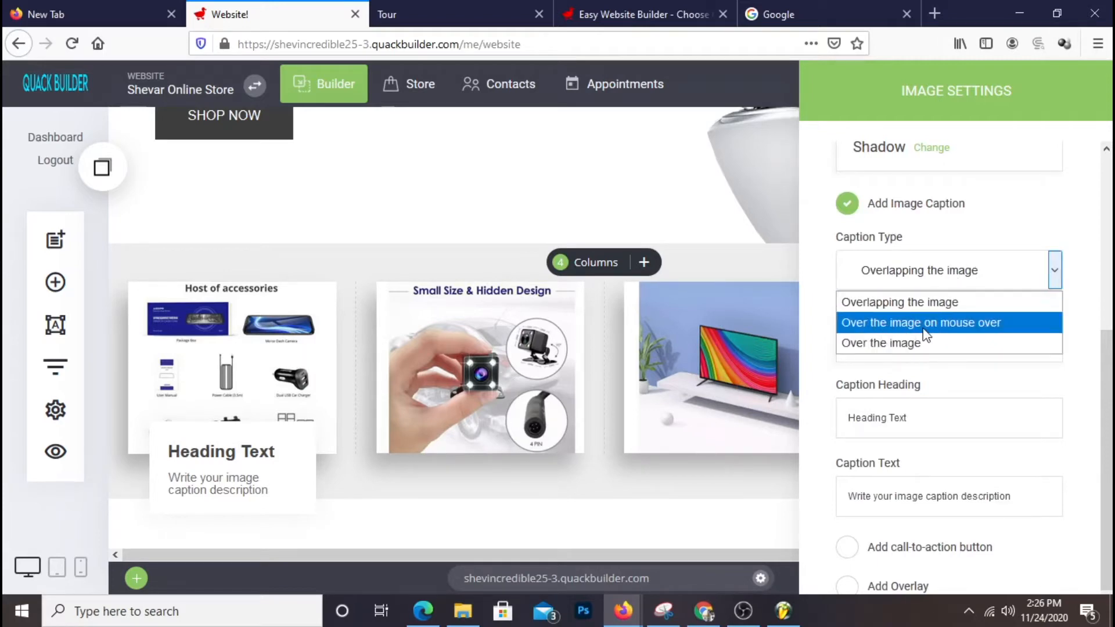
left_click(996, 323)
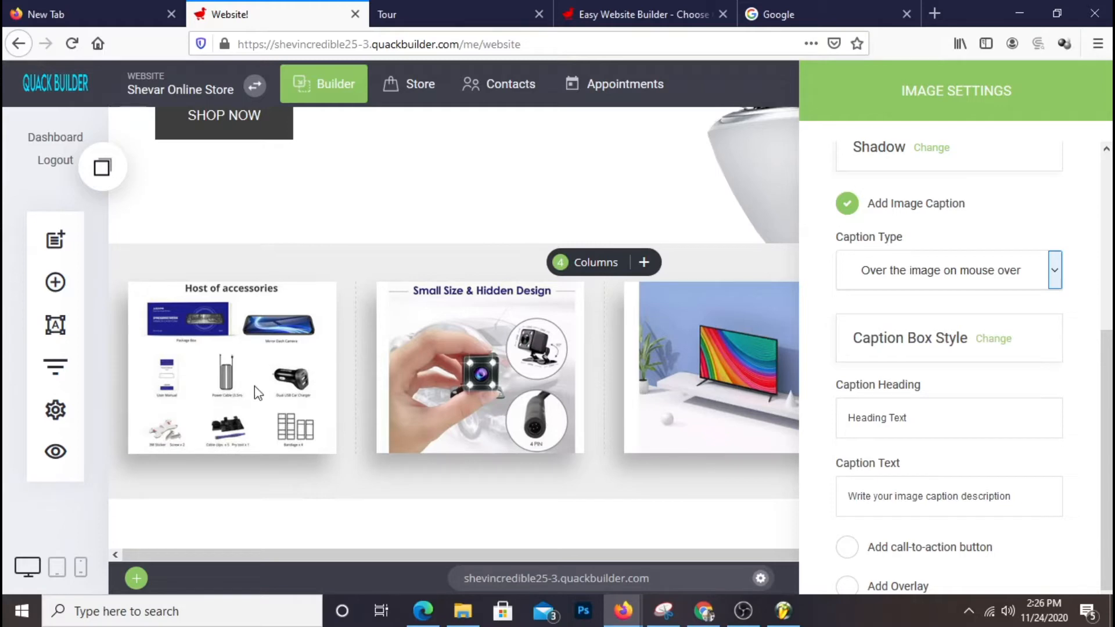
- Set the first image's caption heading to "Cars And More" and clear its caption text
scroll(999, 391, "down", 1)
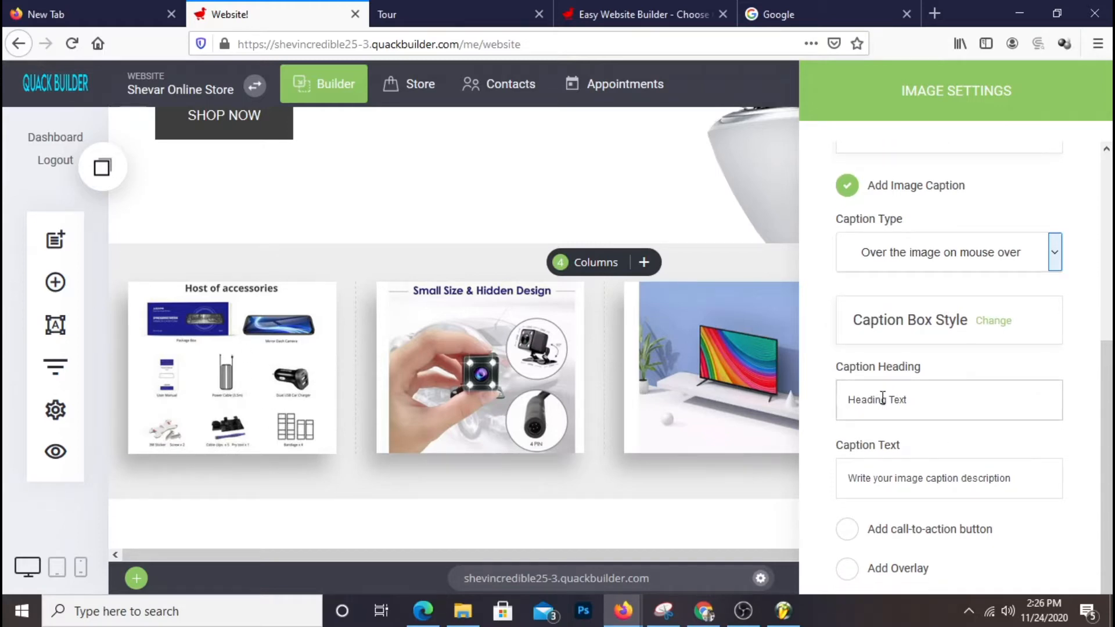
left_click_drag(1017, 405, 668, 409)
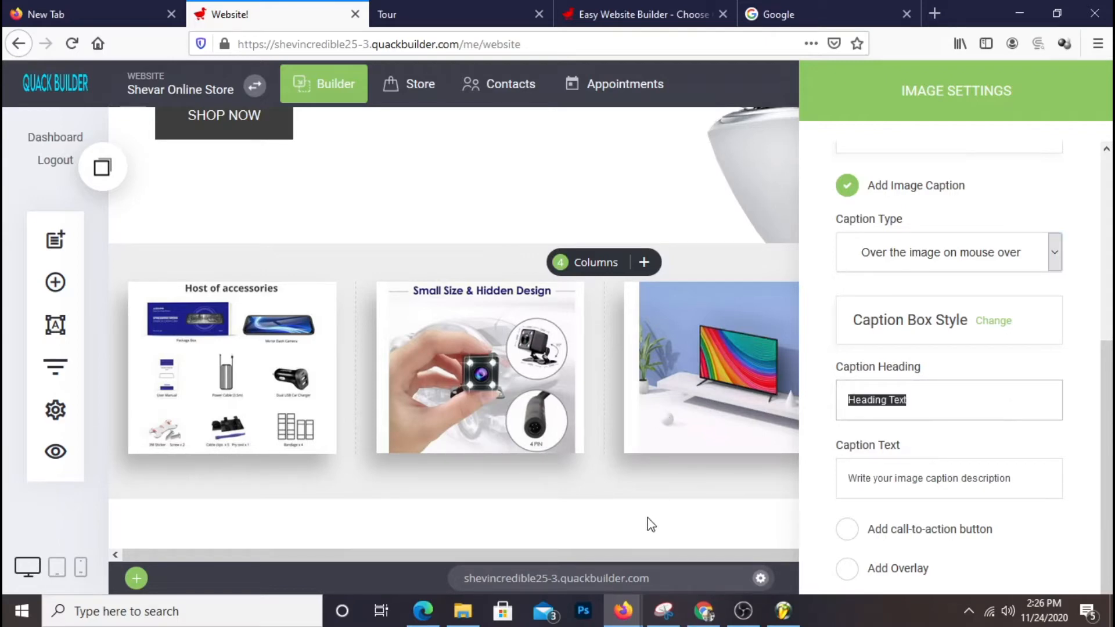
type("Cars And More")
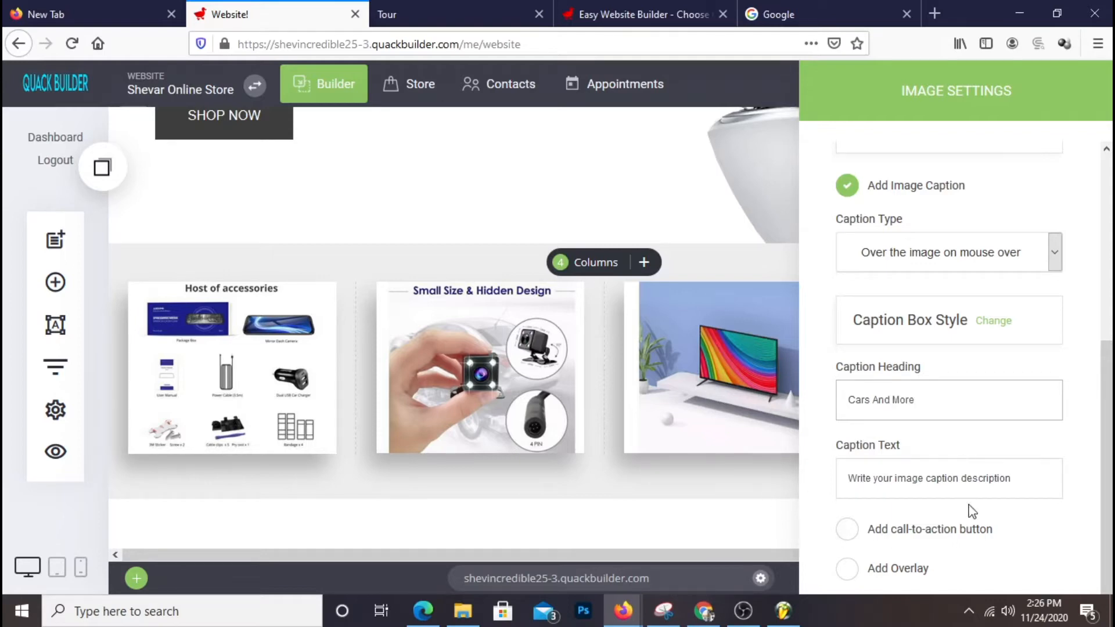
triple_click(968, 487)
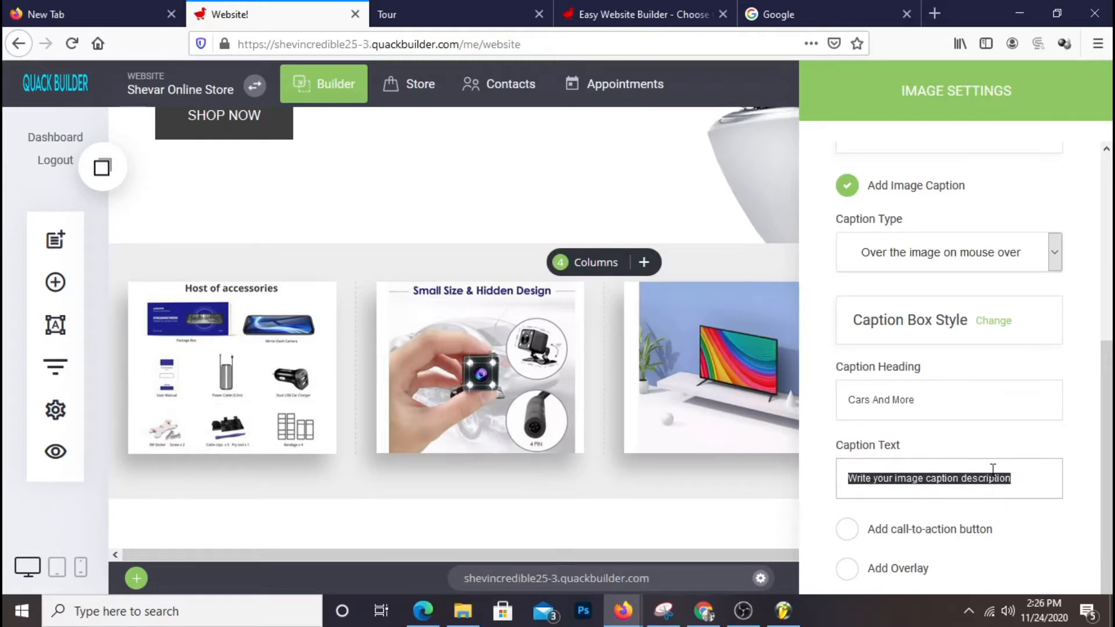
key("BackSpace")
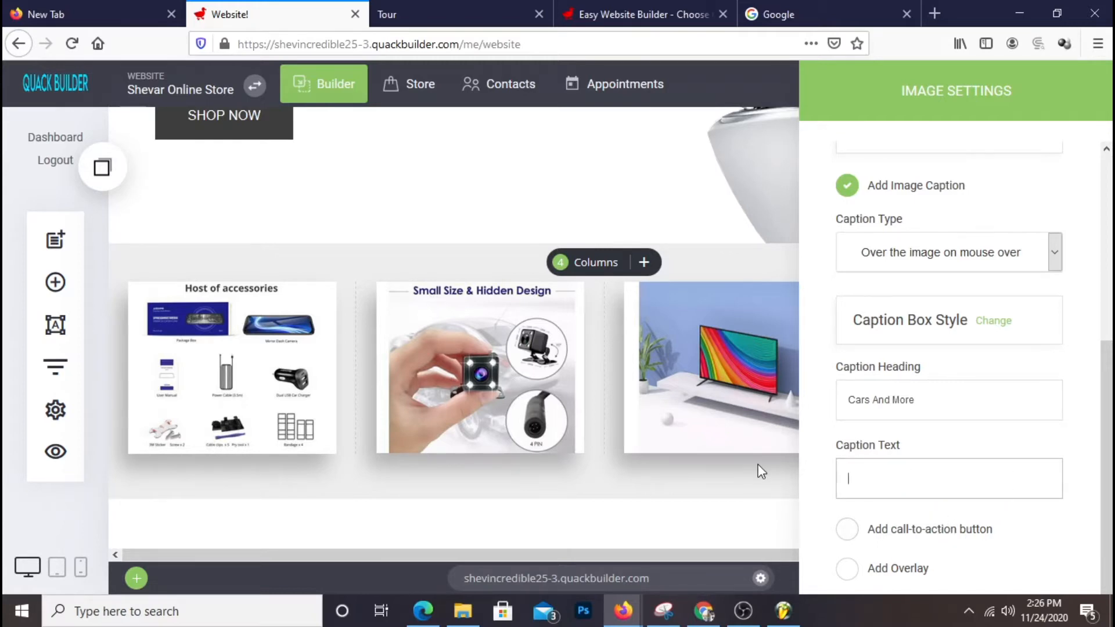
- Add a call-to-action button to the caption, linked to all store products in the same tab, and save the changes
left_click(846, 533)
scroll(917, 517, "down", 3)
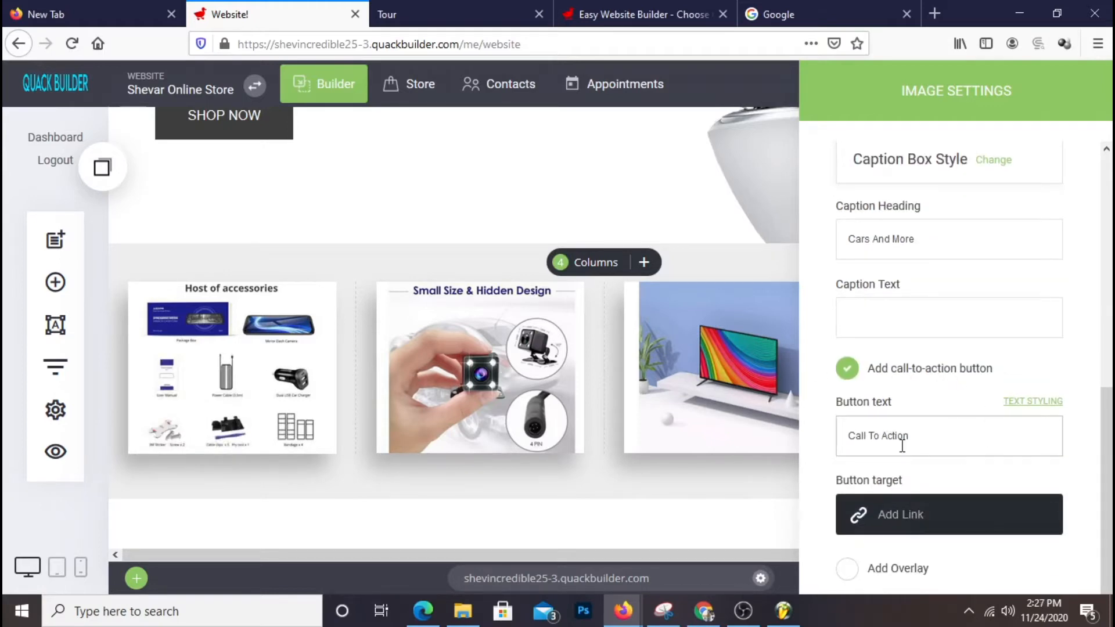
left_click(921, 512)
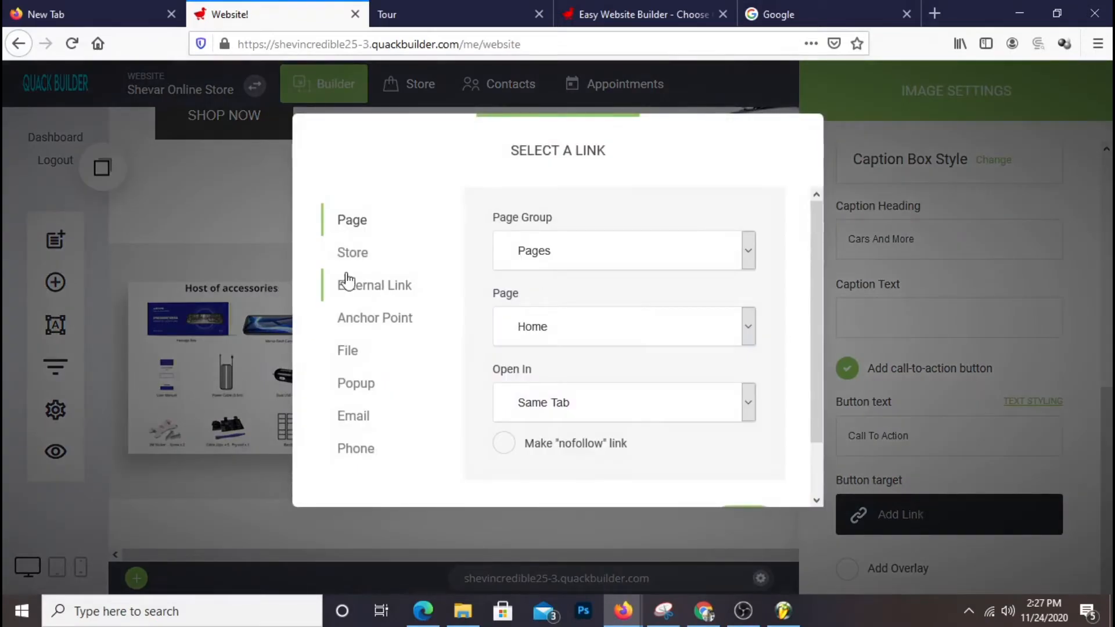
left_click(355, 255)
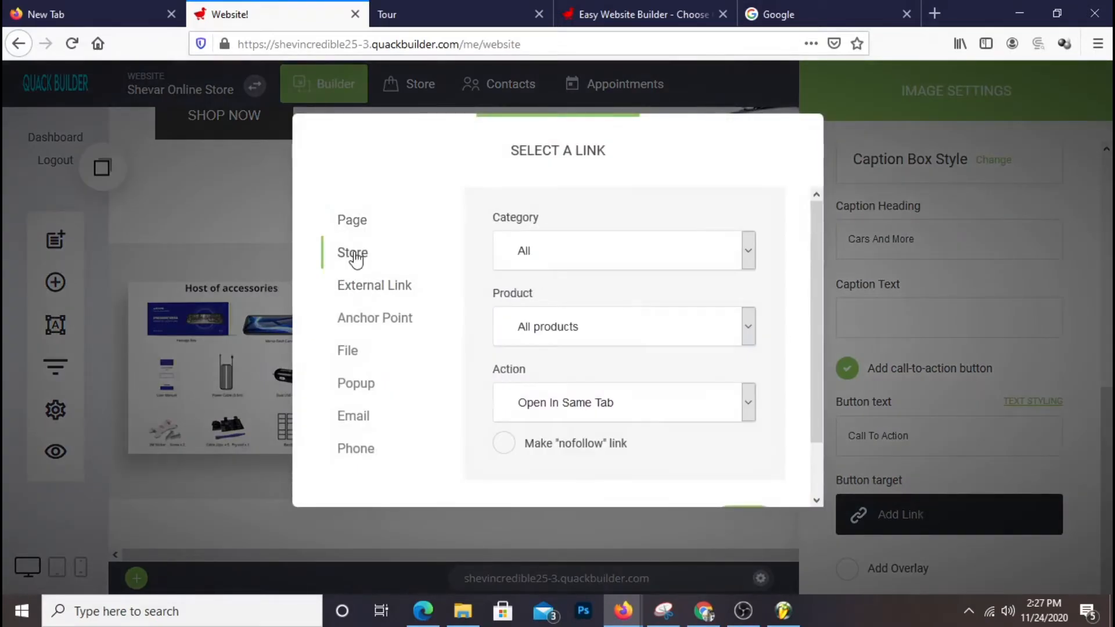
scroll(561, 330, "down", 2)
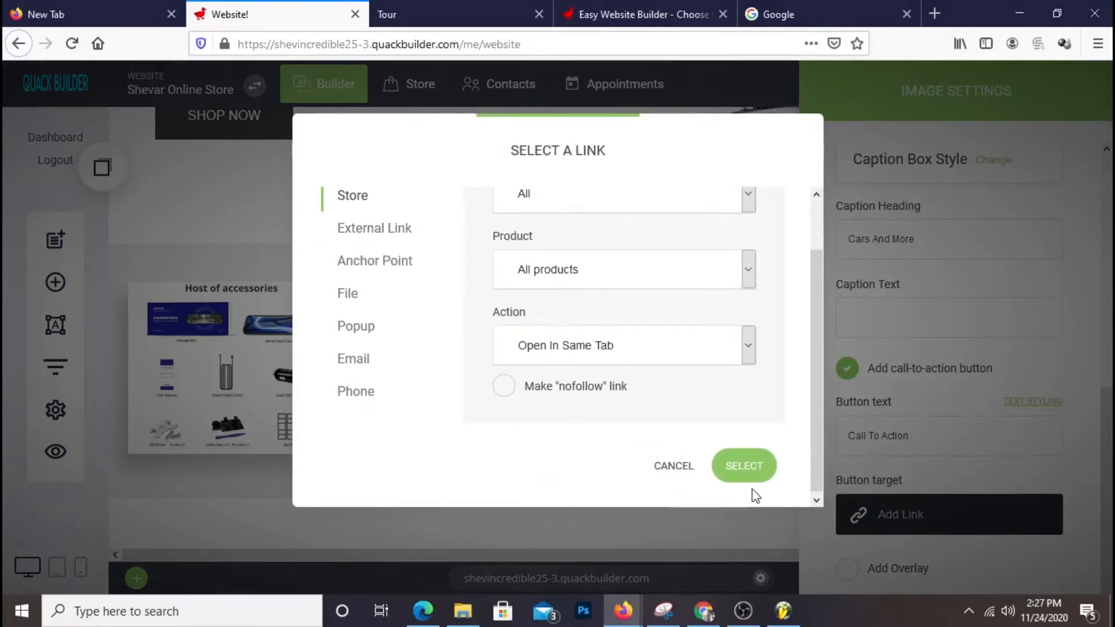
left_click(749, 465)
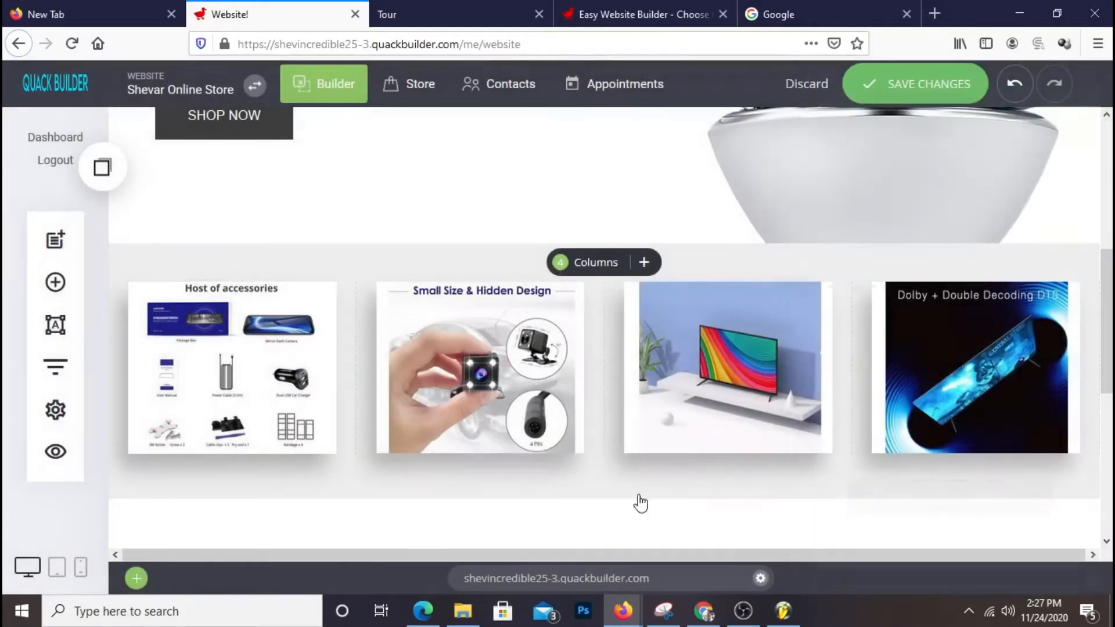
left_click(917, 85)
- Reload the live store page in the Tour tab and check the first image's mouse-over caption and button
left_click(406, 16)
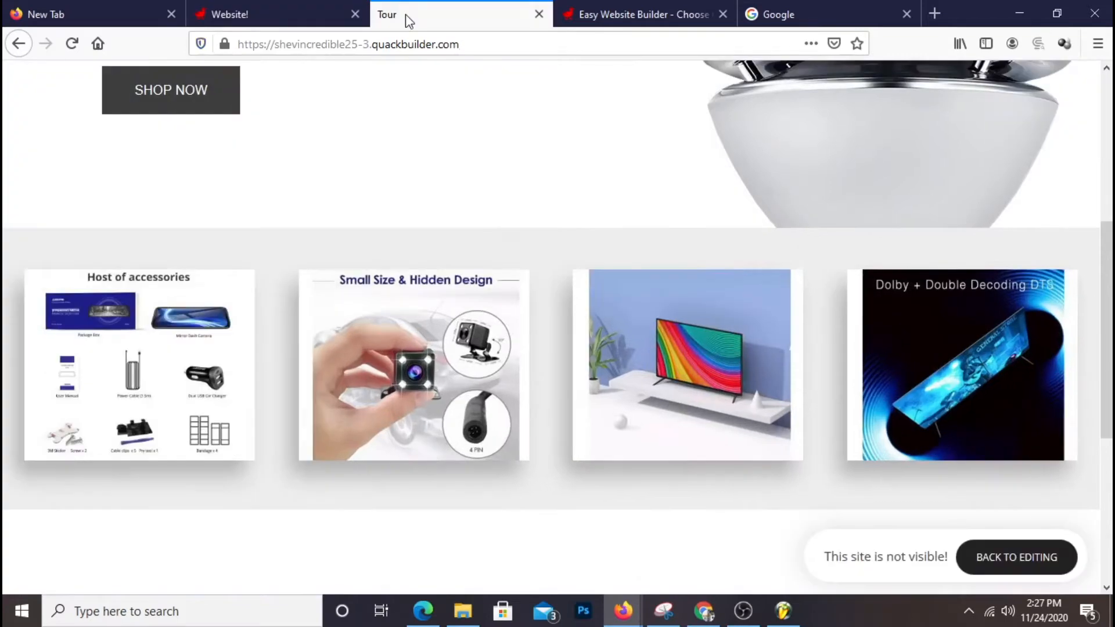
right_click(238, 135)
left_click(352, 157)
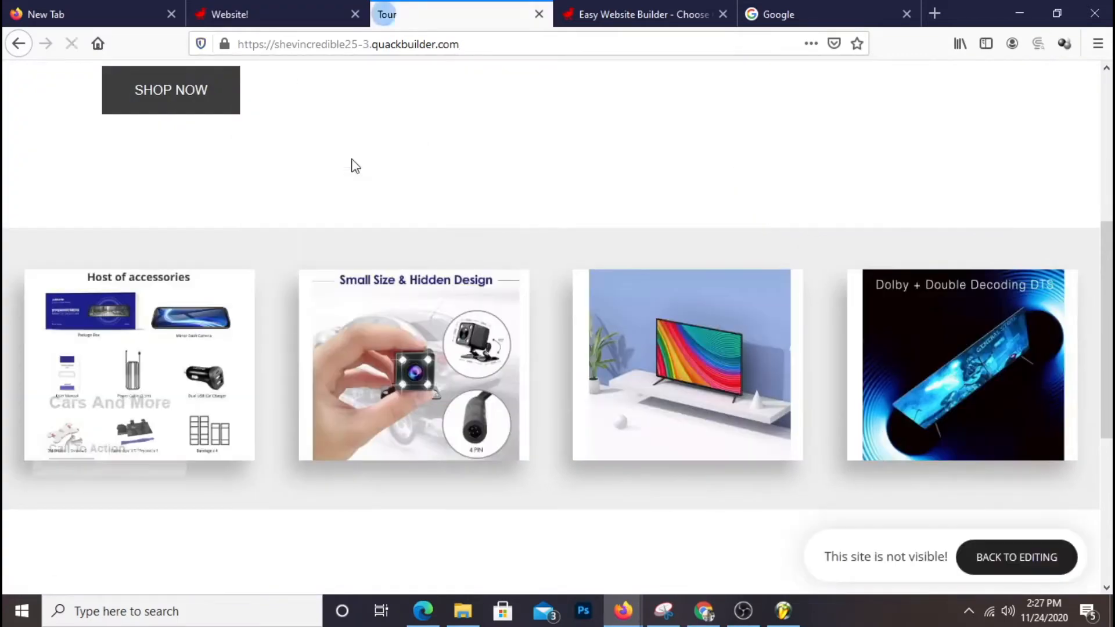
left_click(311, 13)
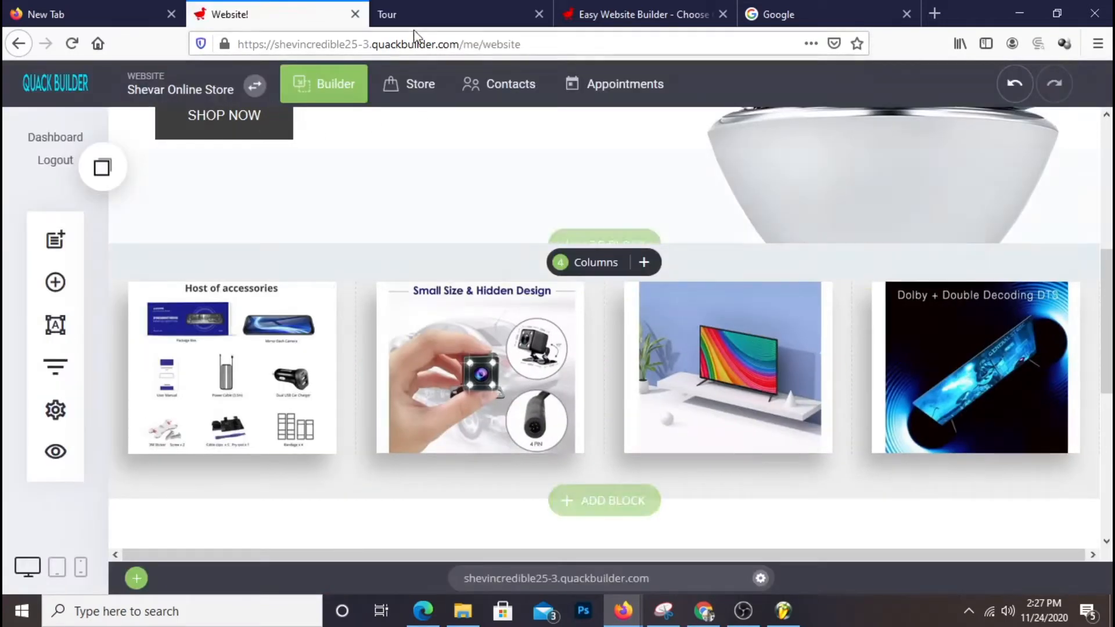
left_click(405, 15)
right_click(220, 179)
left_click(333, 192)
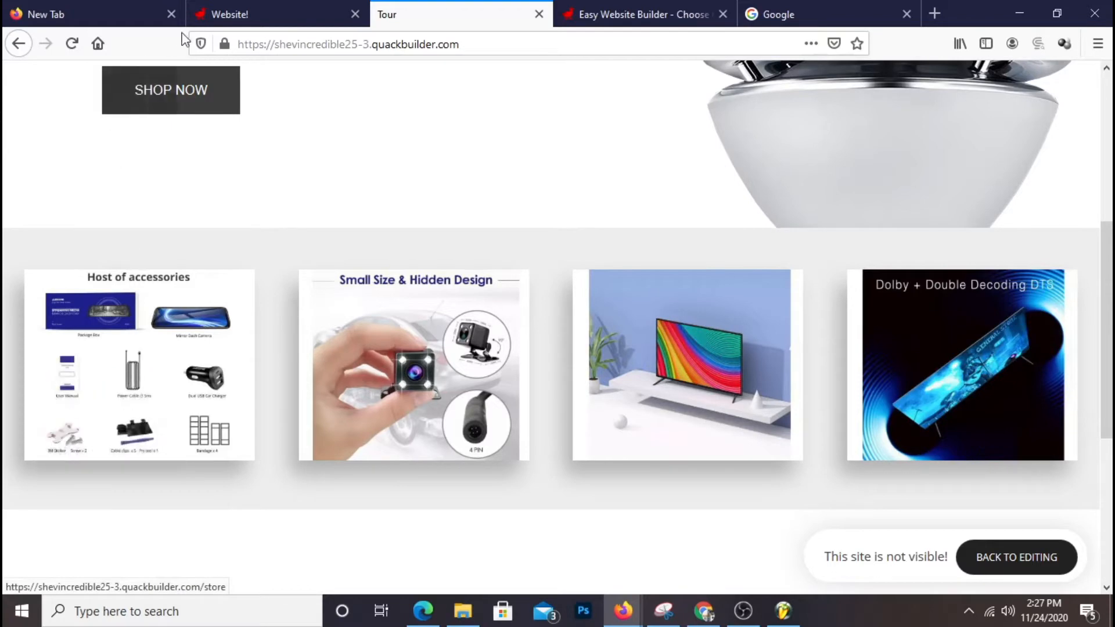
- Back in the website builder, change the first image's call-to-action button text to "SHOP NOW" and save the changes
left_click(279, 14)
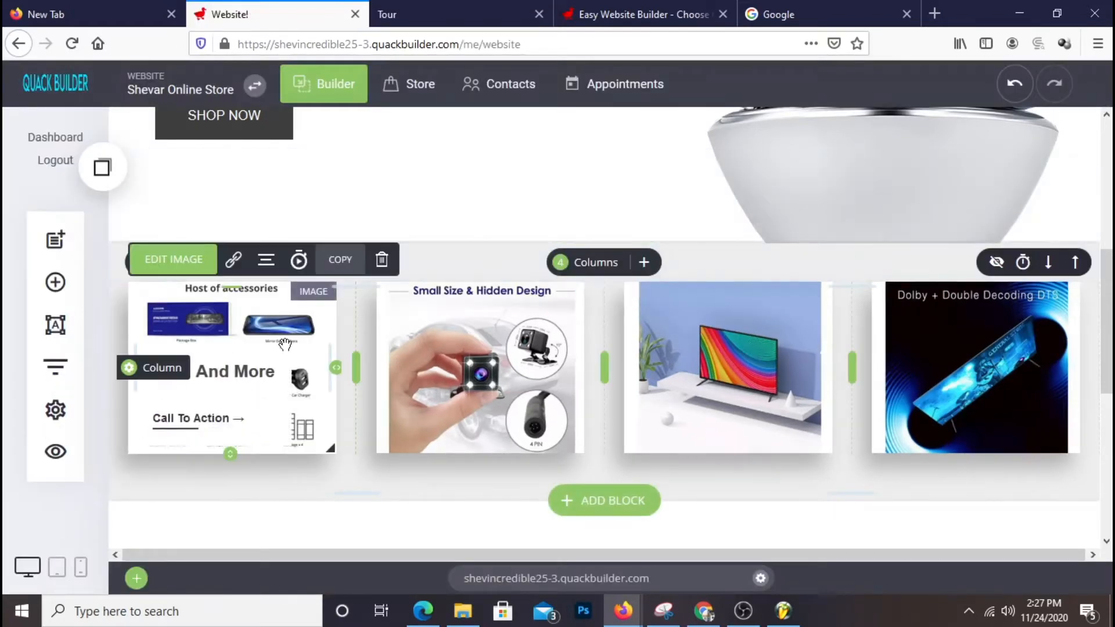
left_click(187, 258)
scroll(906, 464, "down", 8)
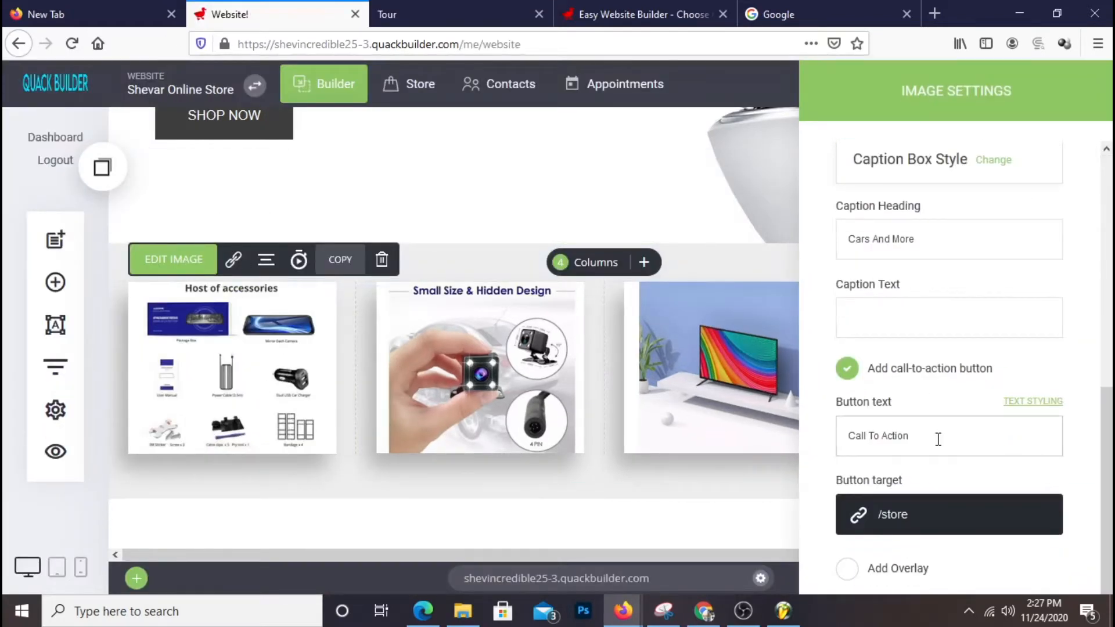
left_click_drag(953, 437, 780, 439)
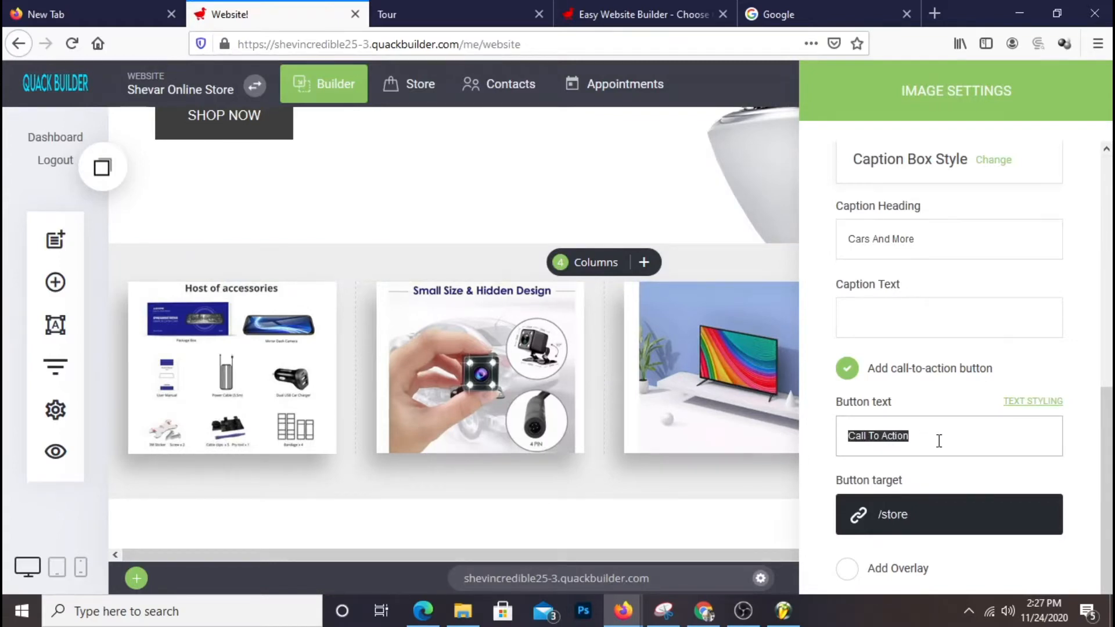
type("SHOP NOW")
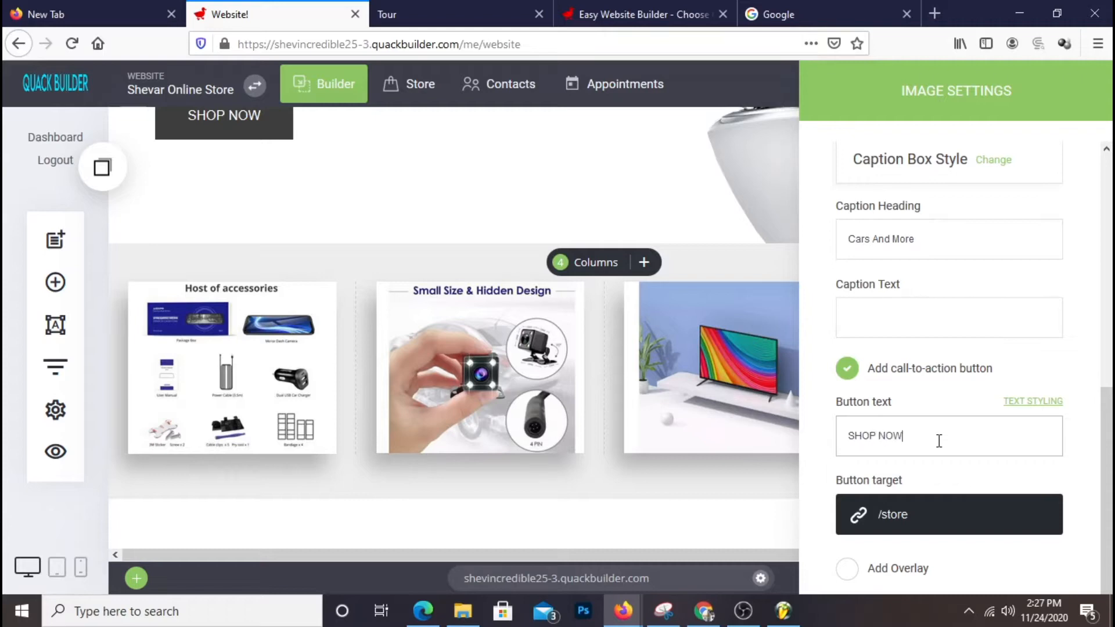
left_click(682, 273)
left_click(926, 83)
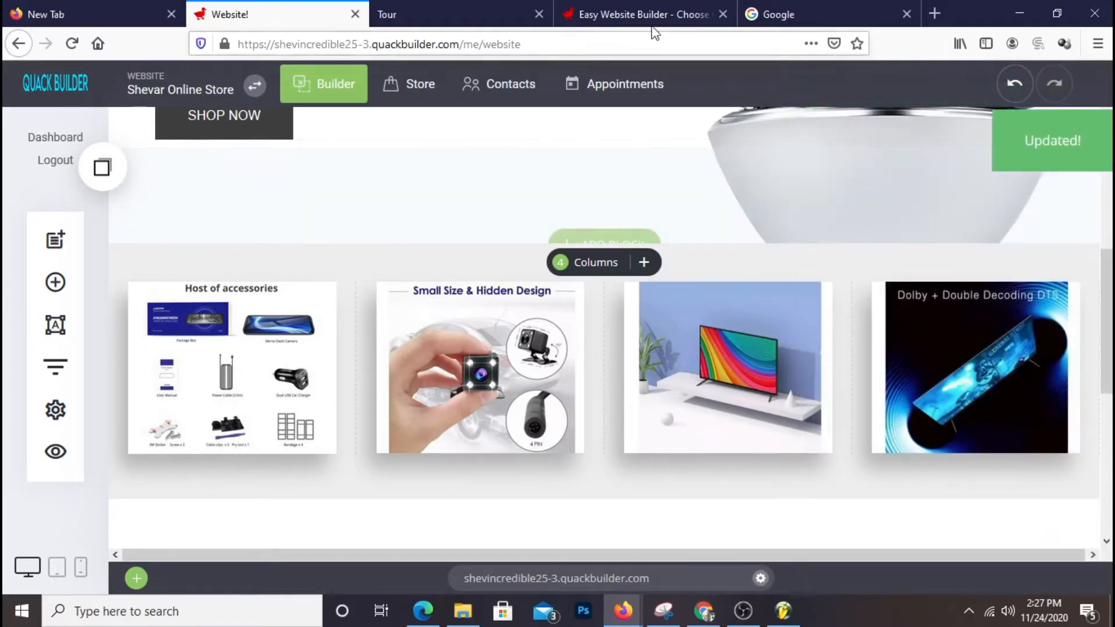
- Reload the live store page, test the first image's SHOP NOW link through to the store page, and return to the home page
left_click(456, 15)
right_click(456, 15)
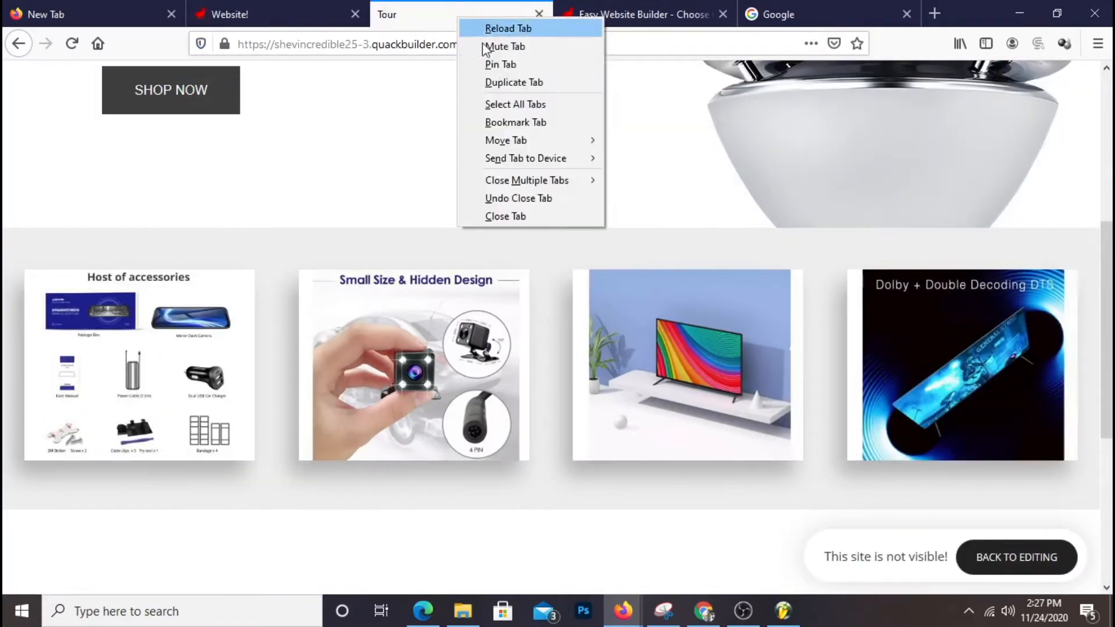
left_click(520, 27)
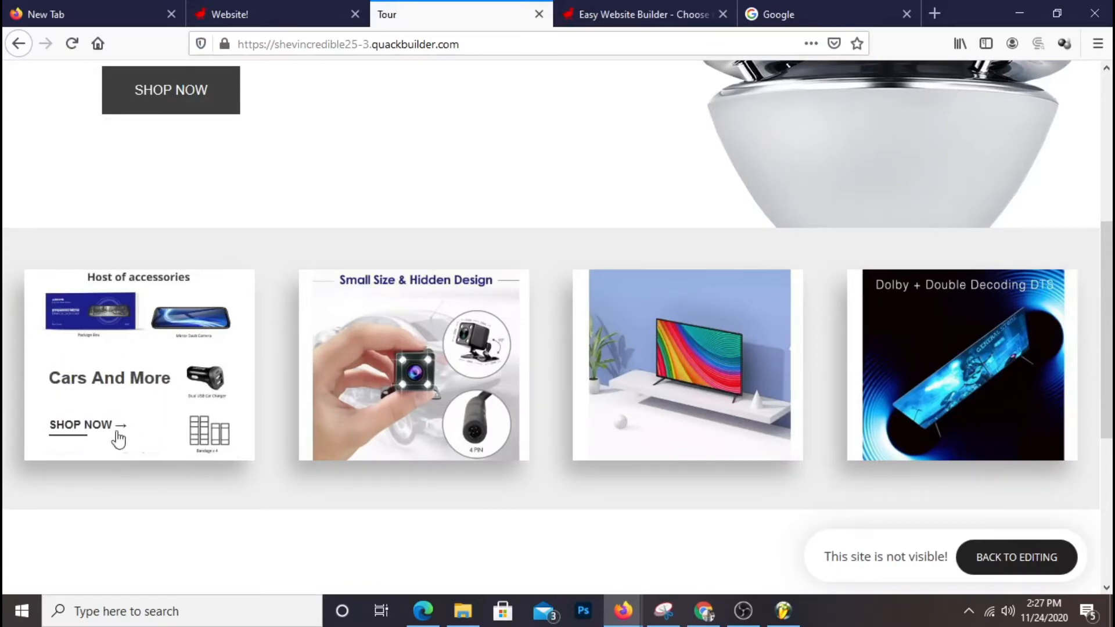
left_click(79, 436)
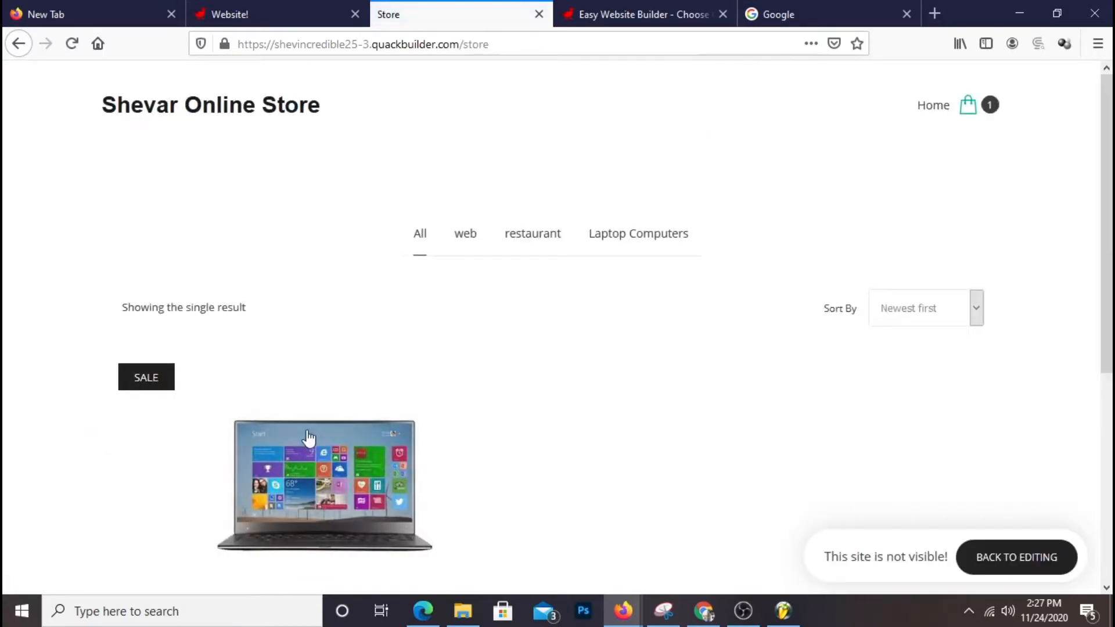
scroll(382, 433, "down", 5)
scroll(381, 428, "up", 3)
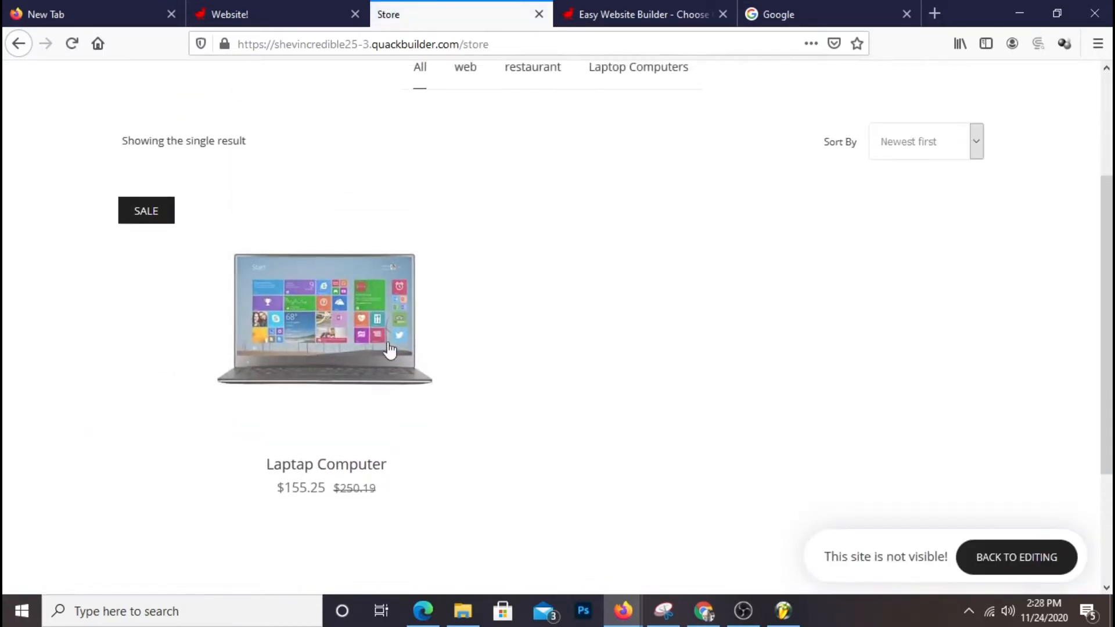
right_click(669, 303)
left_click(693, 319)
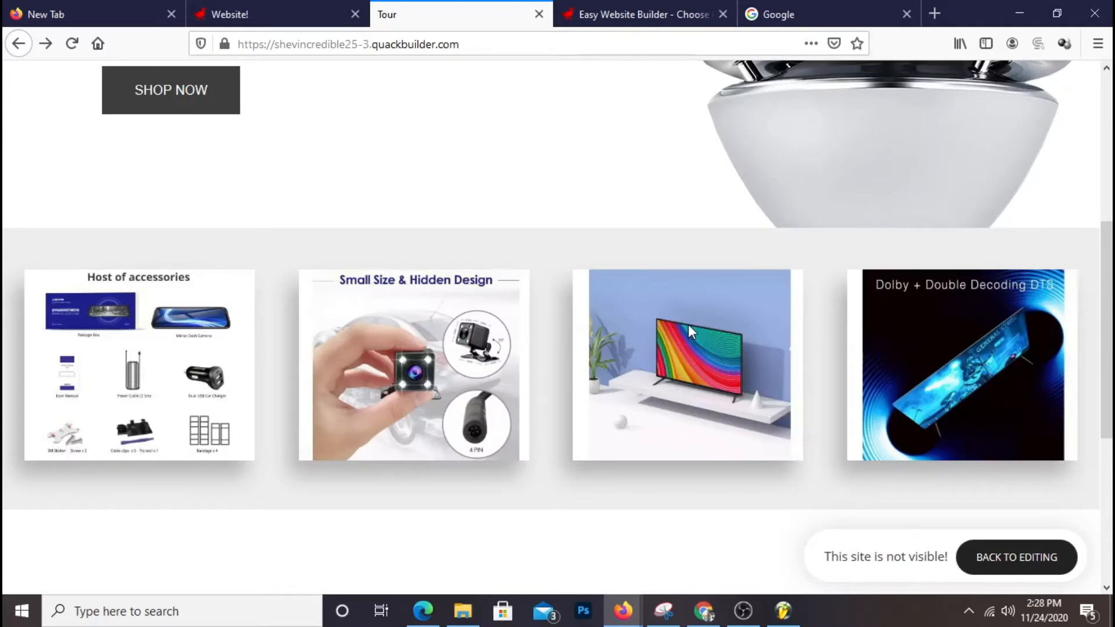
- Back in the website builder, add a caption to the second image, the camera, shown over the image on mouse over
left_click(322, 13)
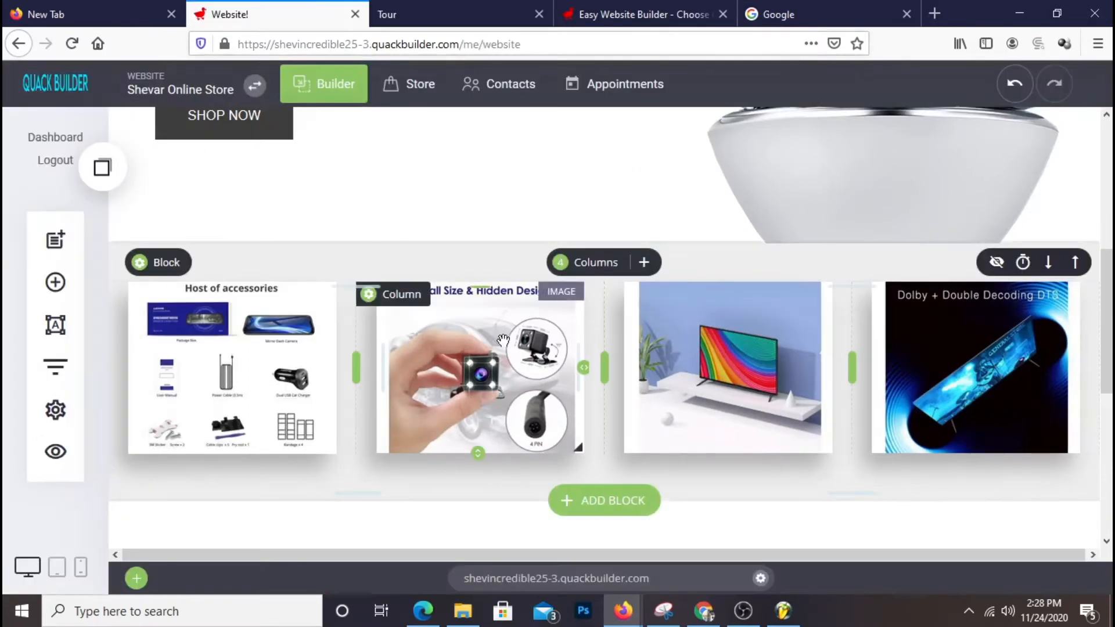
mouse_move(430, 285)
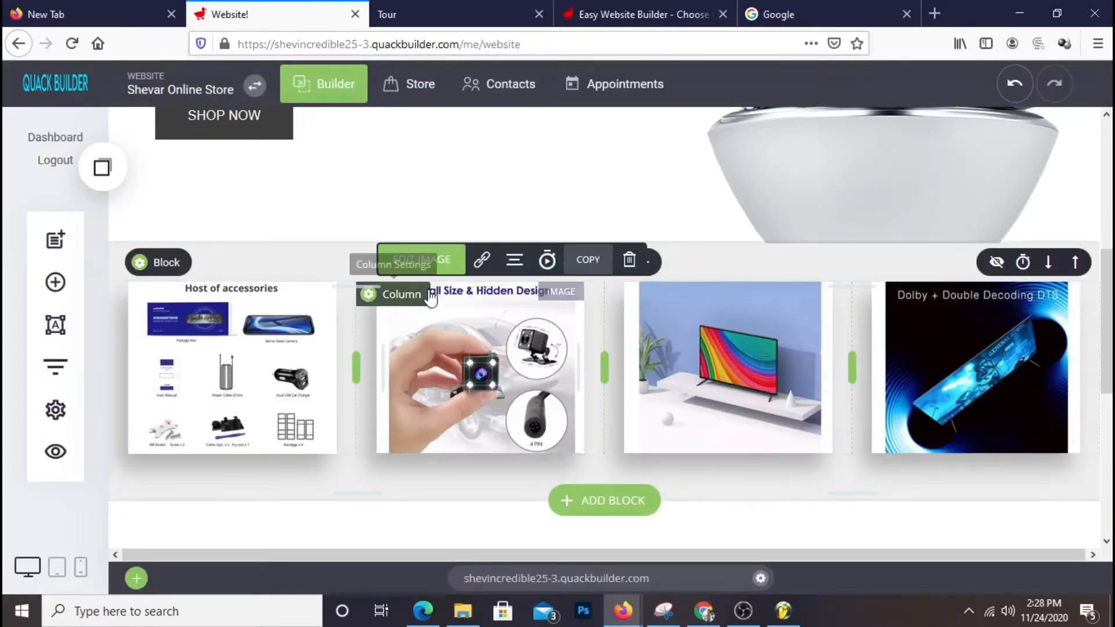
left_click(451, 261)
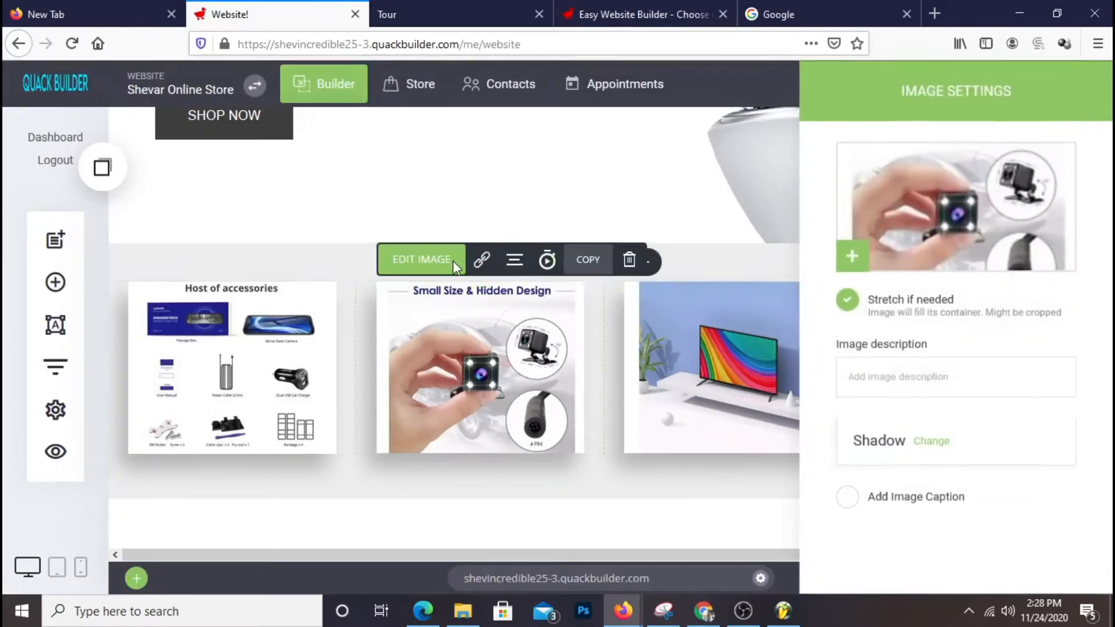
left_click(905, 506)
scroll(953, 497, "down", 5)
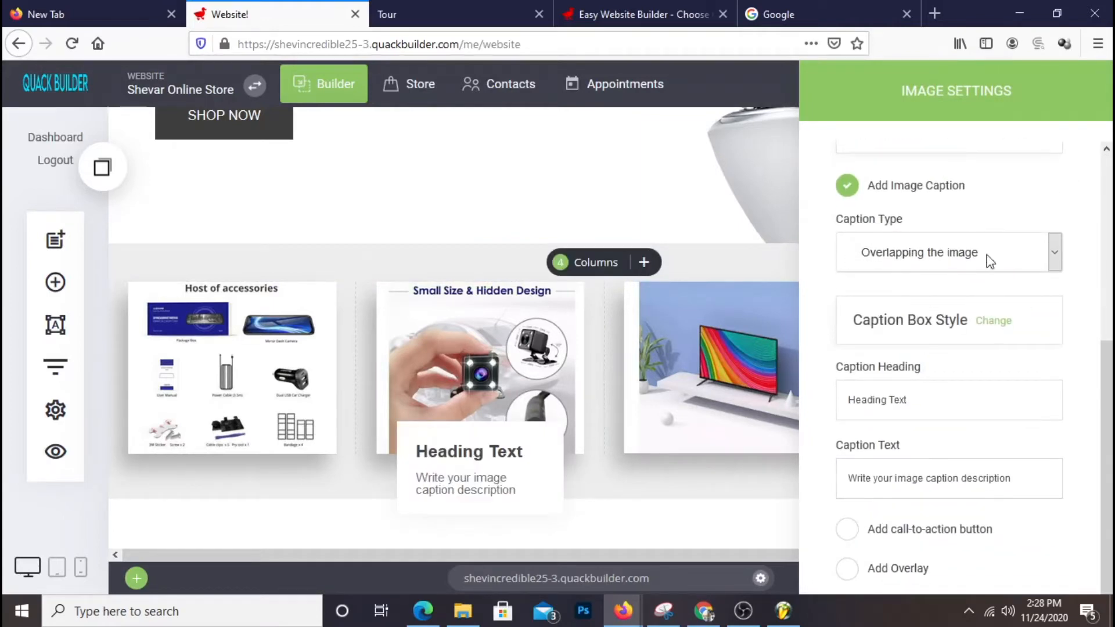
left_click(958, 254)
left_click(894, 303)
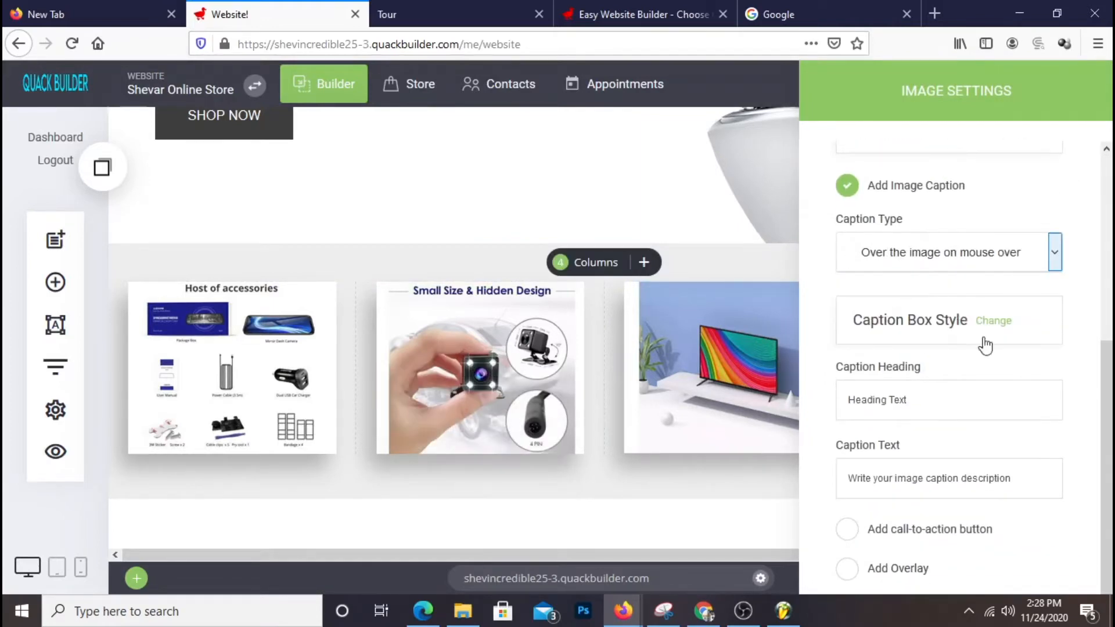
- Set the camera image's caption heading to "Cameras" and clear its caption text
left_click_drag(944, 401, 766, 413)
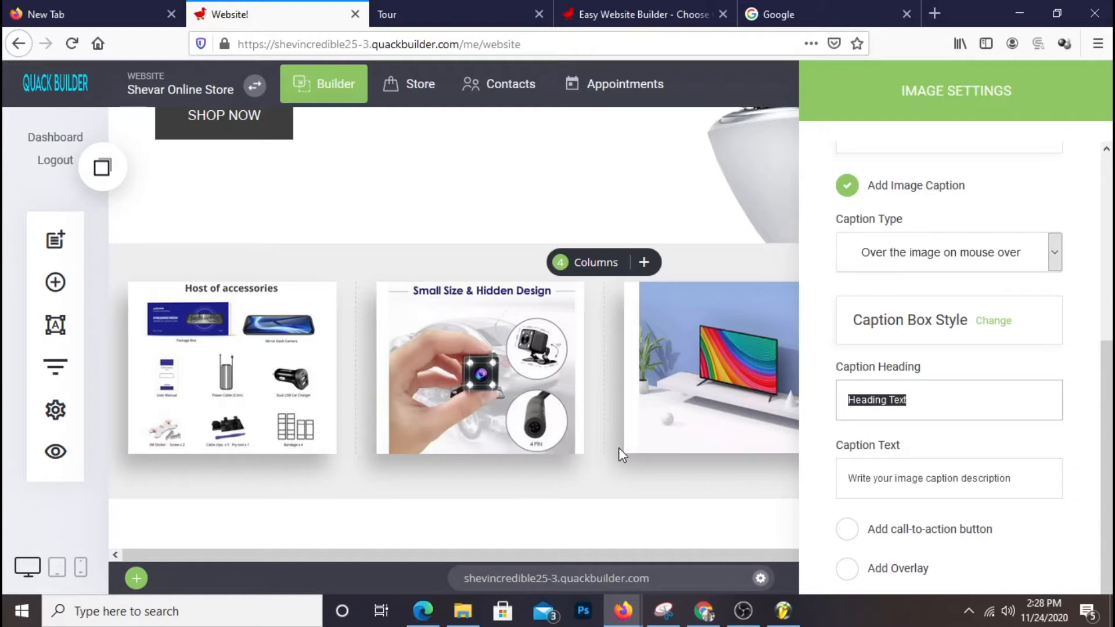
type("Cameras")
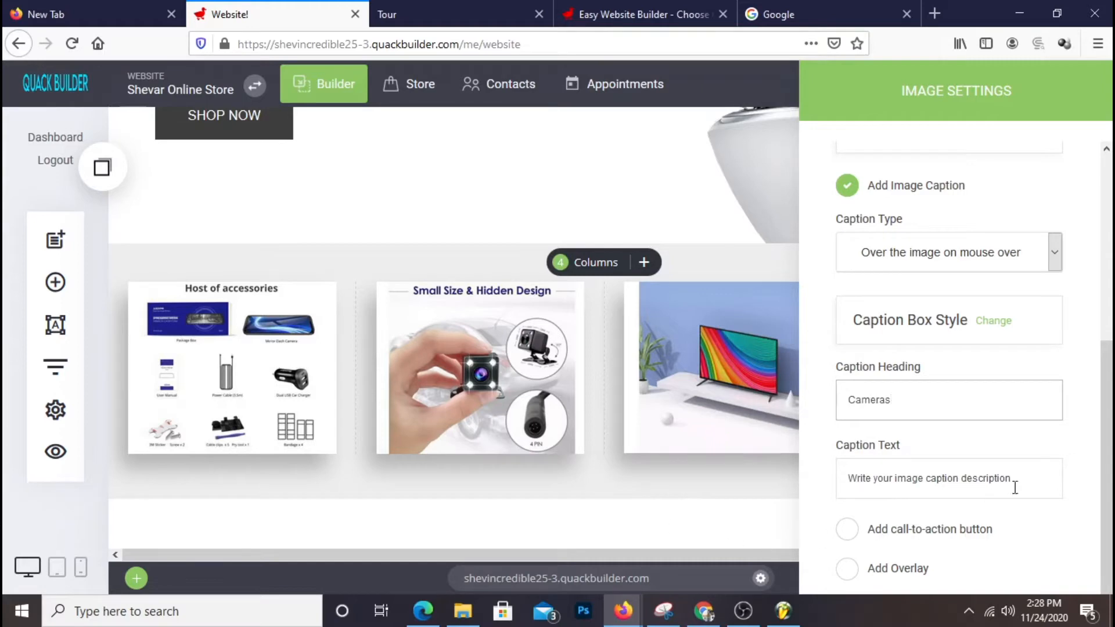
triple_click(1015, 488)
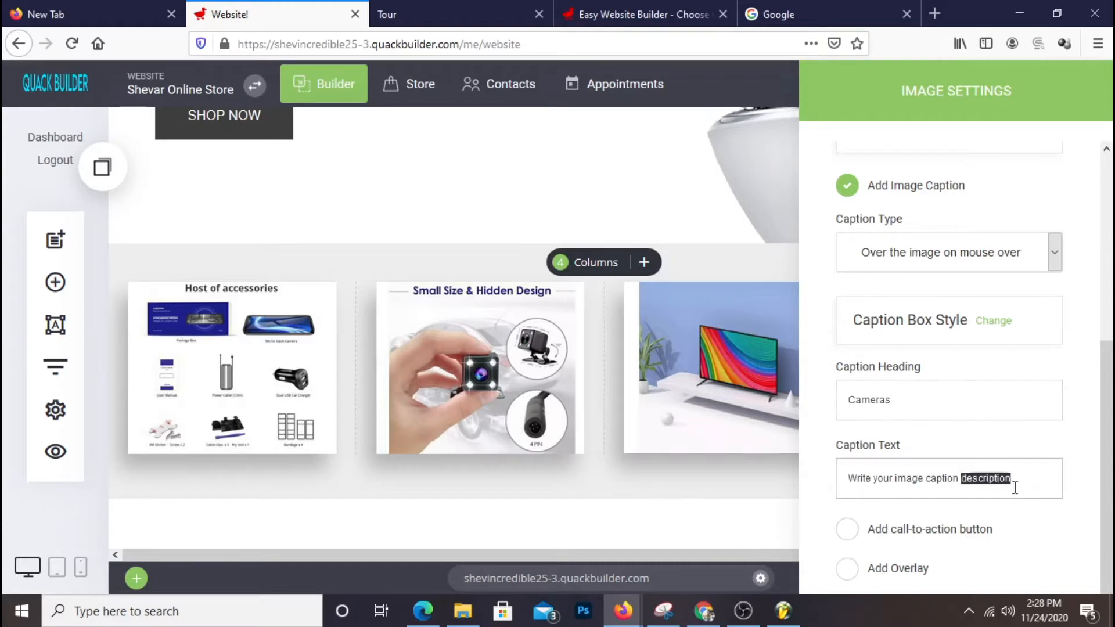
key("BackSpace")
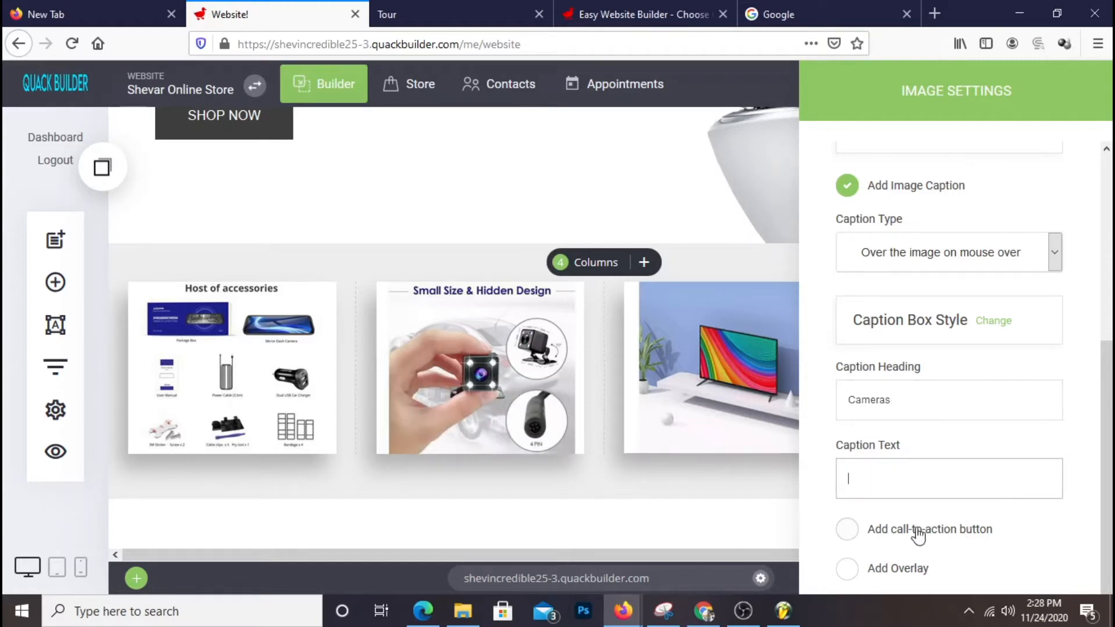
left_click(888, 569)
scroll(965, 473, "down", 1)
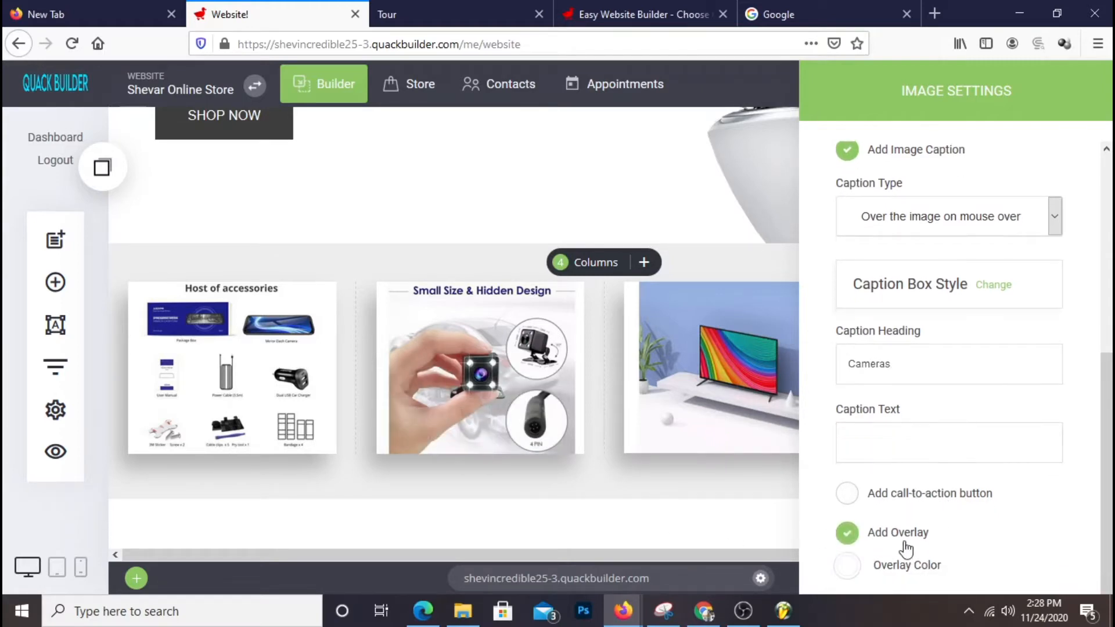
left_click(874, 534)
- Add a call-to-action button reading "SHOP NOW" to the camera image's caption
left_click(916, 530)
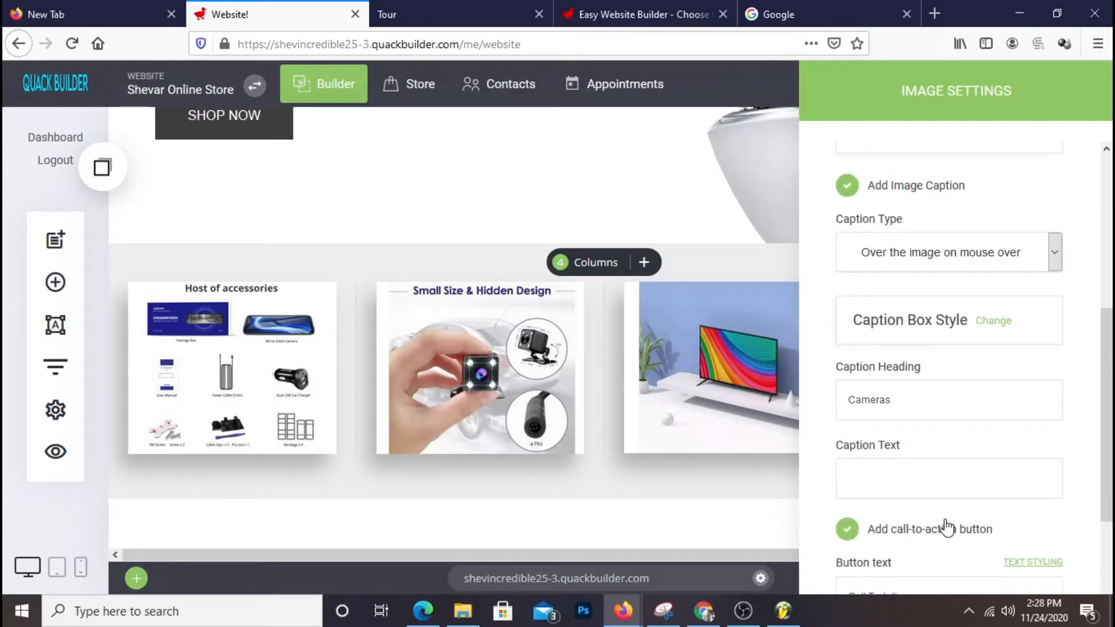
scroll(945, 523, "down", 3)
left_click_drag(928, 442, 771, 451)
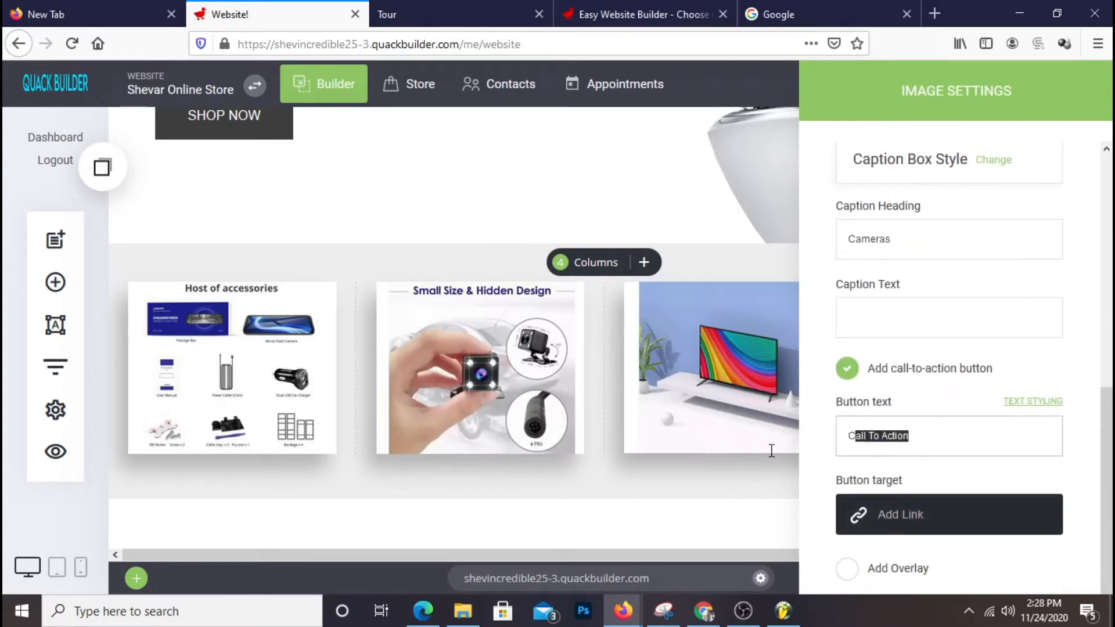
type("S")
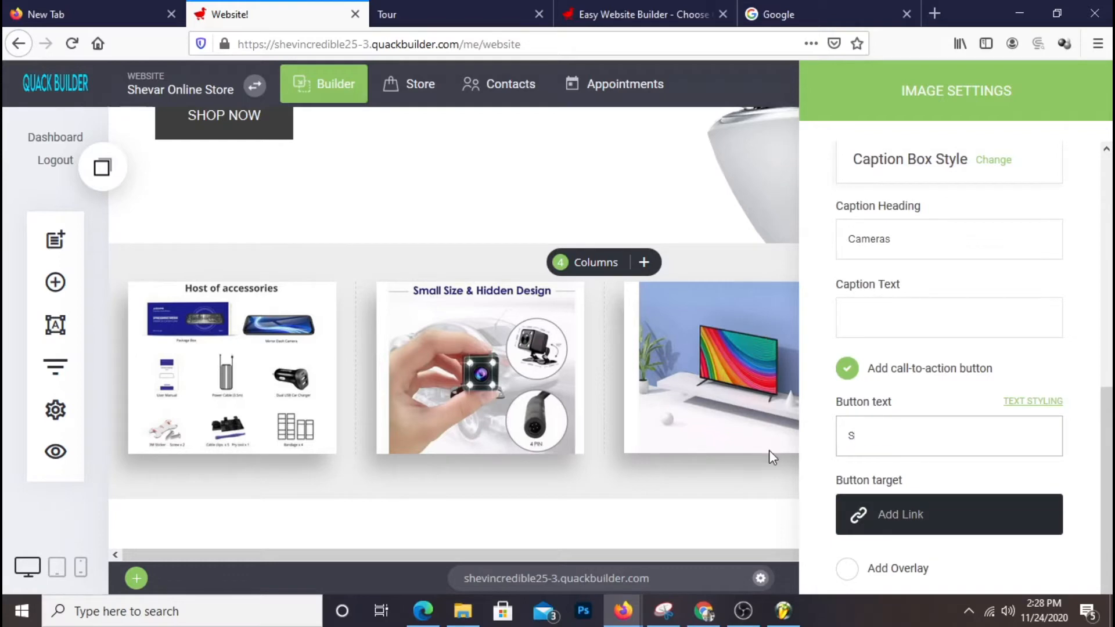
type("HOP NOW")
- Link the camera image's SHOP NOW button to all store products, opening in the same tab, and close the image settings
left_click(912, 513)
left_click(355, 254)
scroll(654, 307, "down", 2)
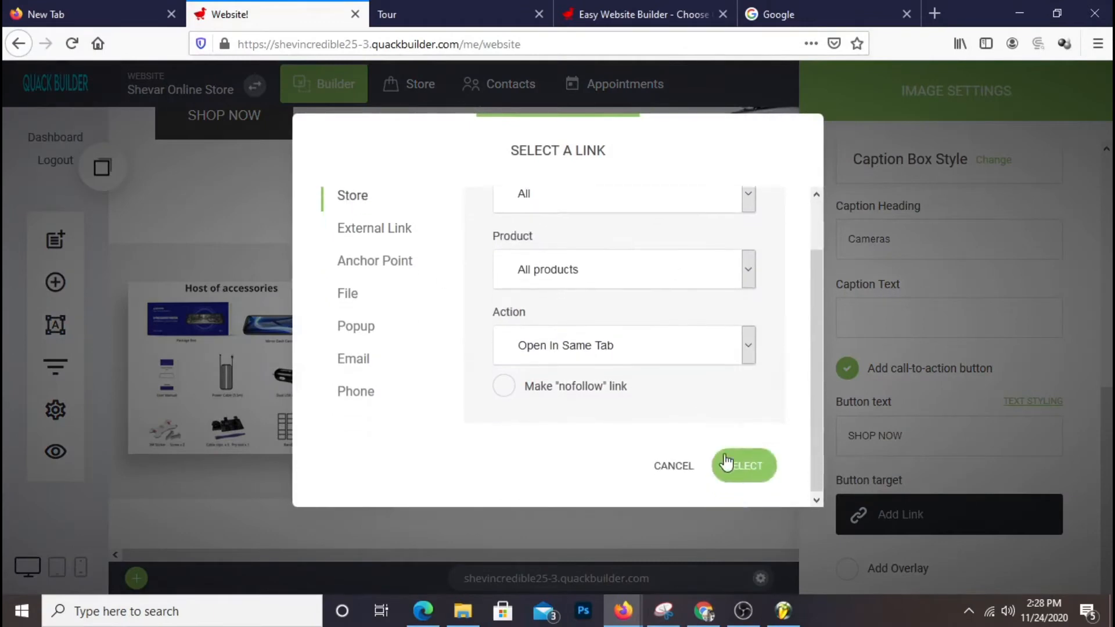
left_click(739, 464)
scroll(932, 331, "up", 2)
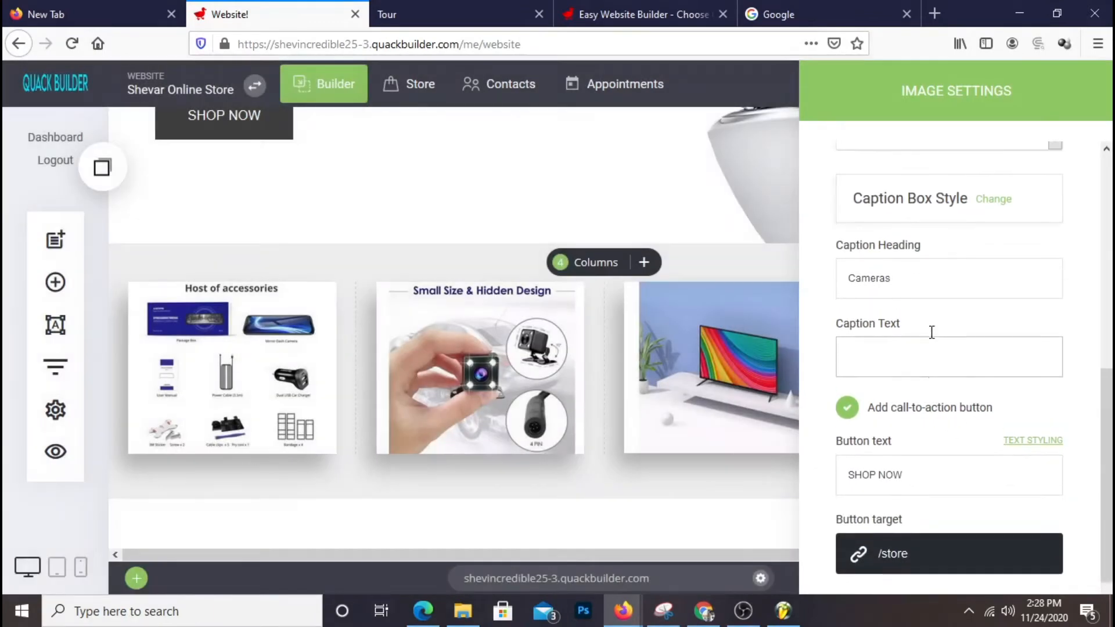
left_click(709, 337)
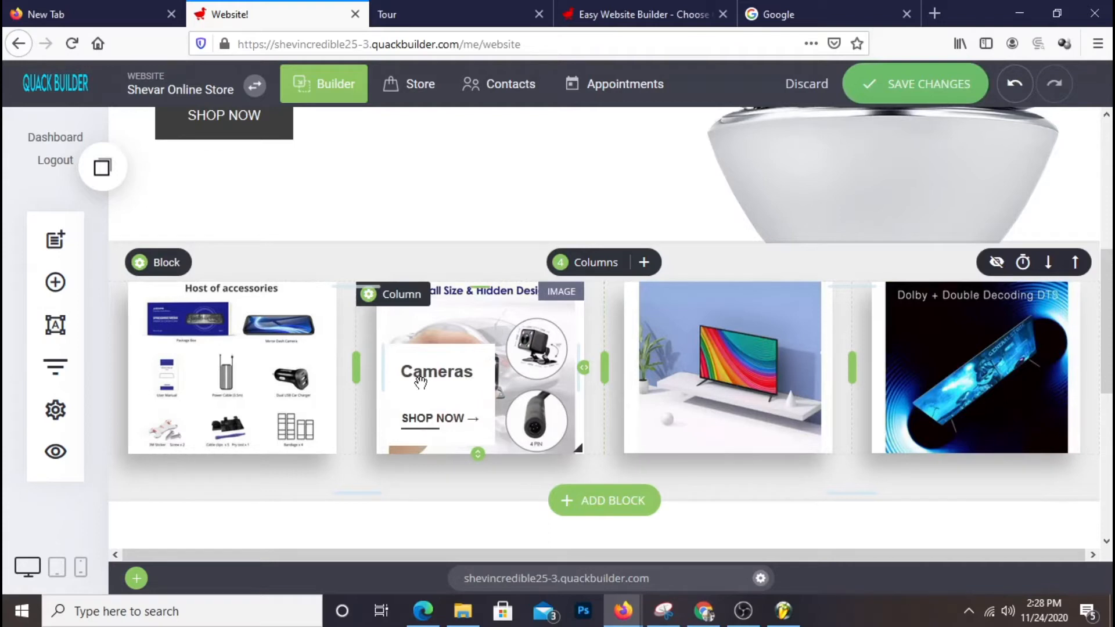
- Add a caption to the third image, the television, shown over the image on mouse over
left_click(726, 400)
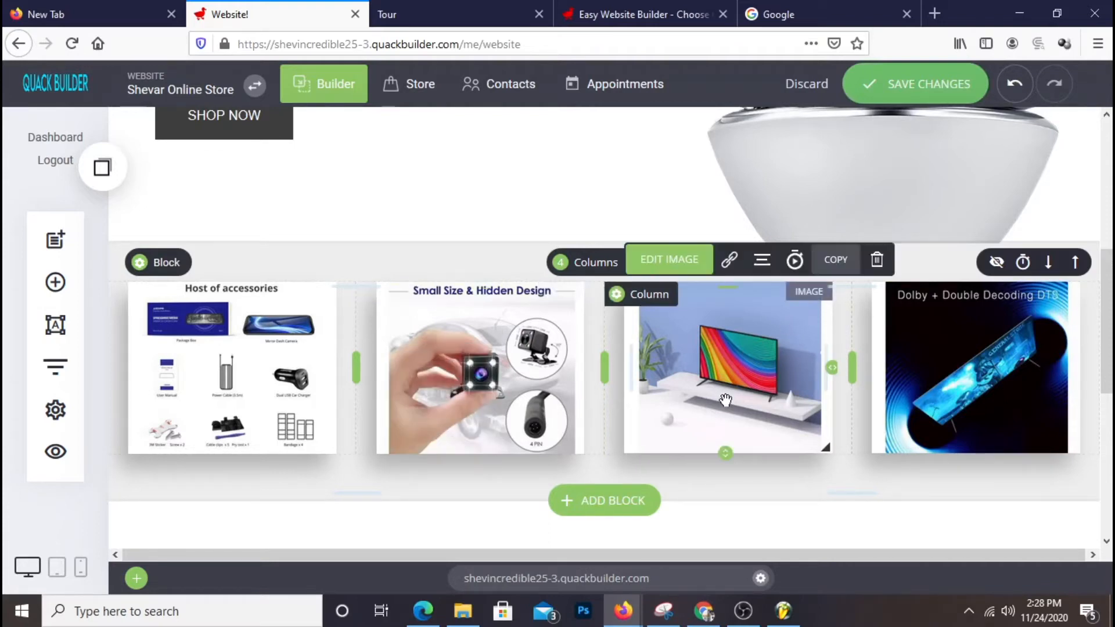
left_click(668, 260)
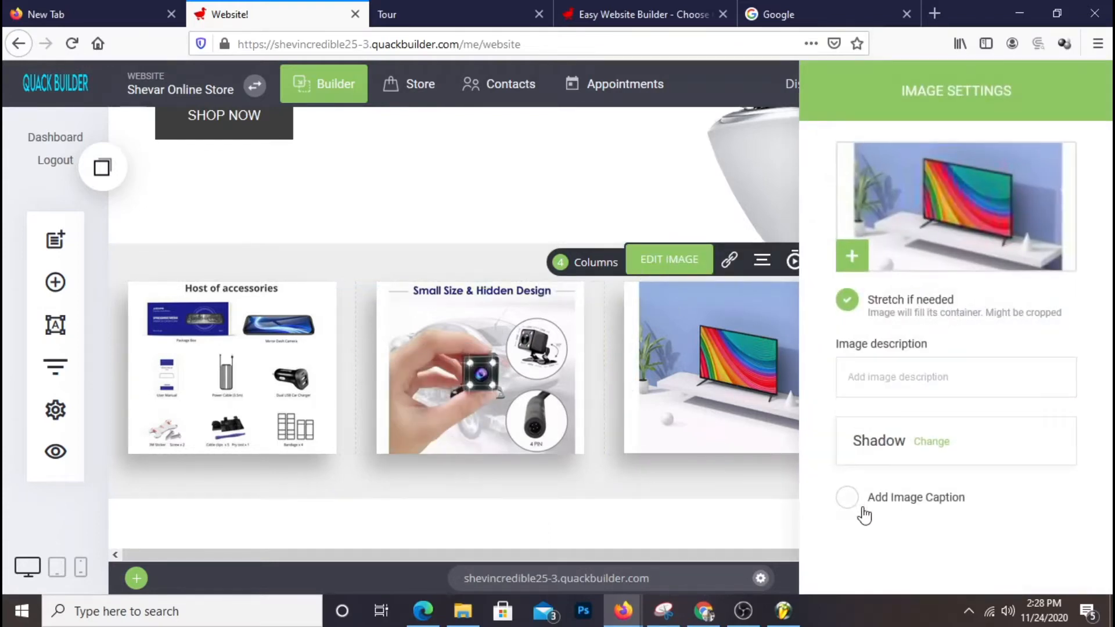
left_click(863, 511)
scroll(932, 443, "down", 5)
left_click(911, 252)
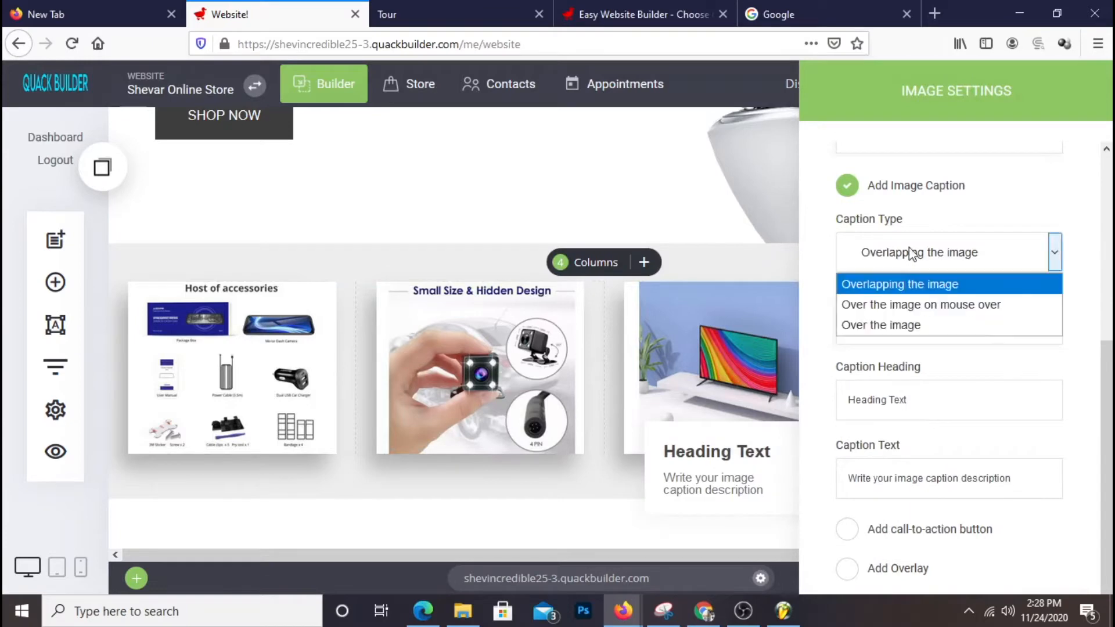
left_click(898, 302)
- Set the television image's caption heading to "TV" and clear its caption text
left_click_drag(917, 400, 720, 440)
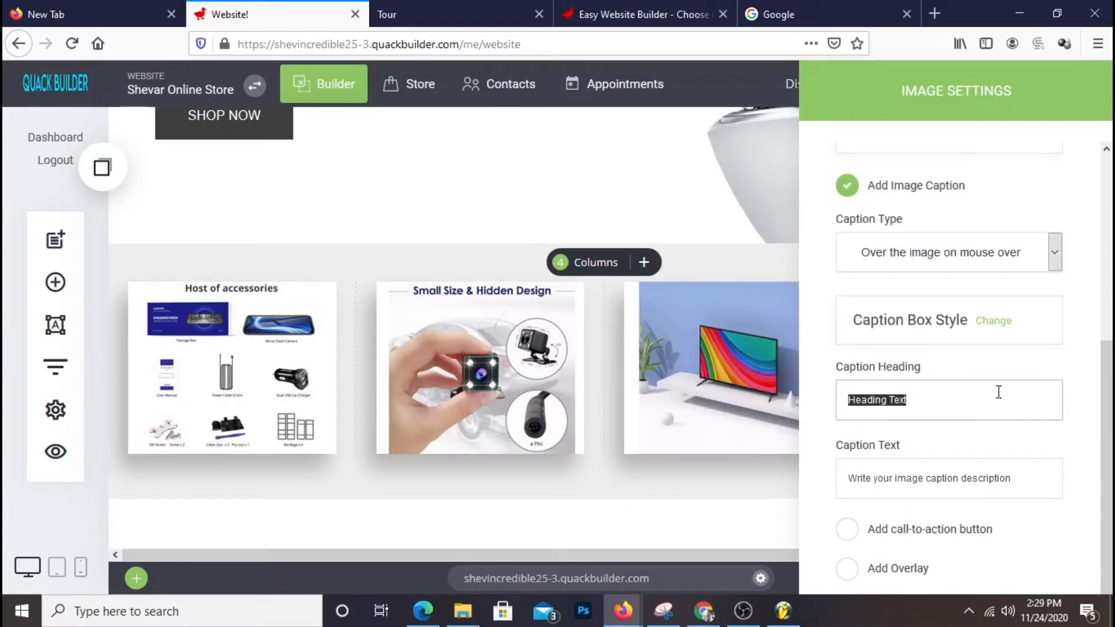
type("TV")
left_click_drag(1046, 496, 715, 515)
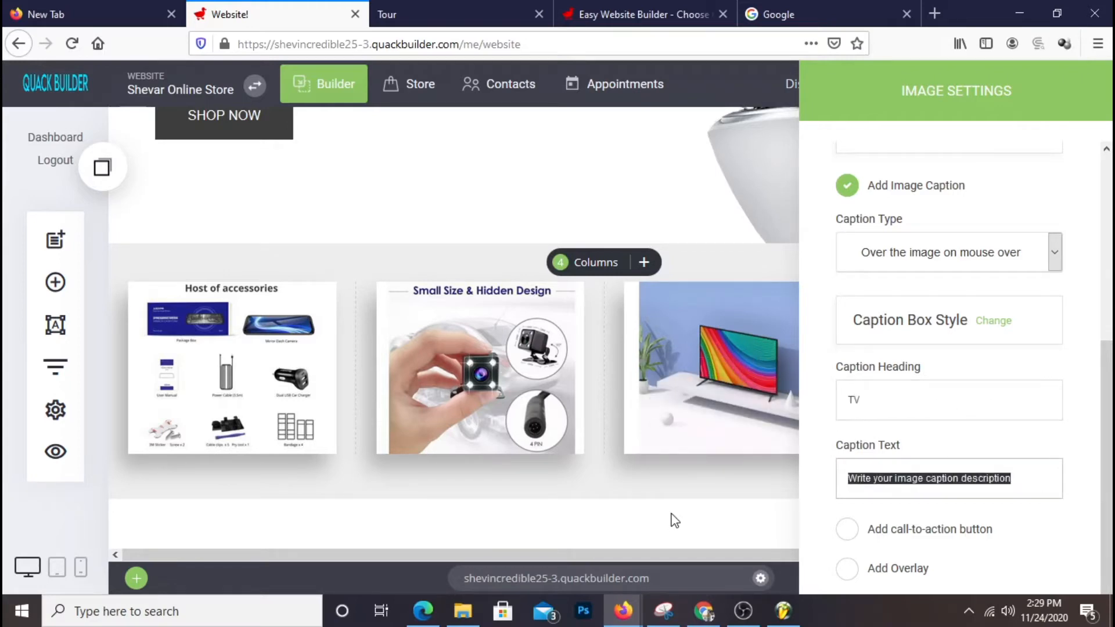
key("BackSpace")
- Add a call-to-action button reading "SHOP NOW" to the television image's caption
left_click(849, 530)
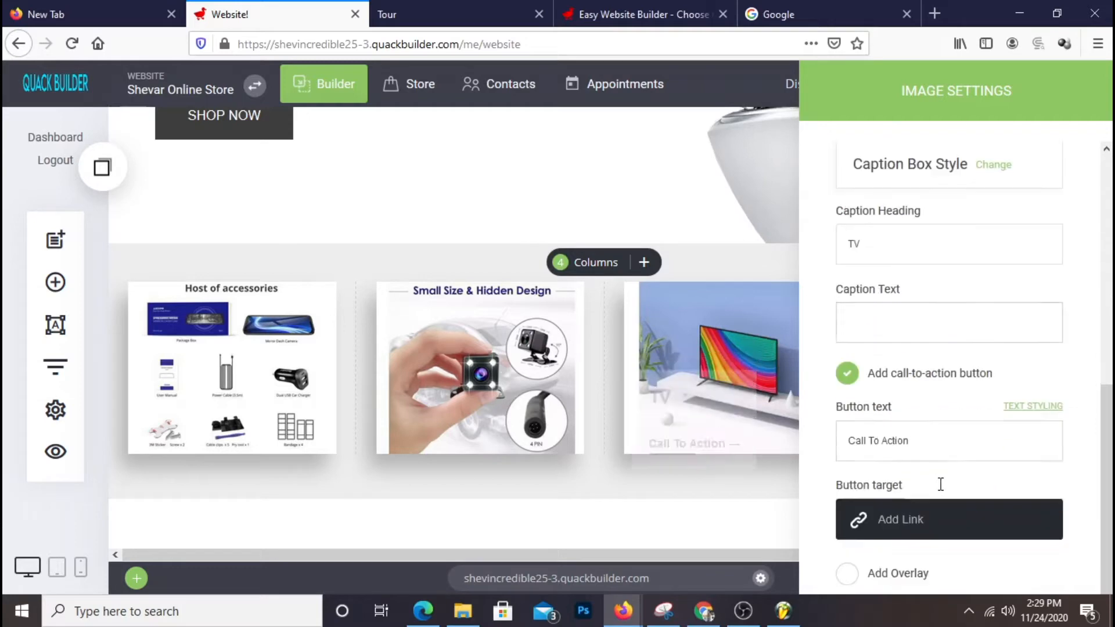
left_click_drag(951, 440, 810, 437)
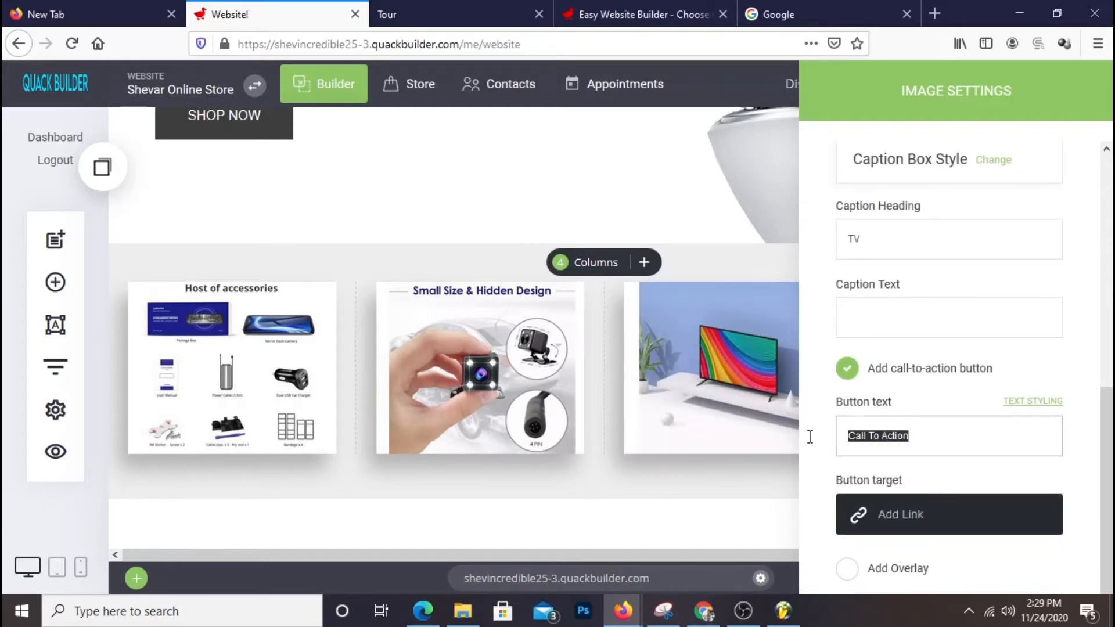
type("SHOP NOW")
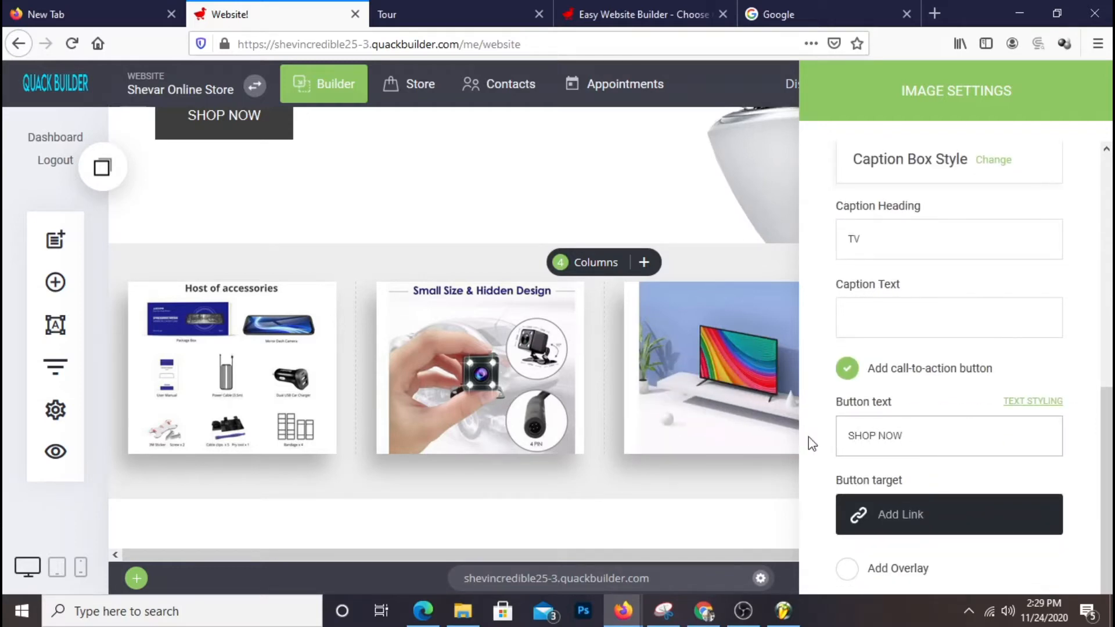
- Link the TV image's SHOP NOW caption button to the store page and close the image settings
left_click(918, 520)
left_click(359, 264)
scroll(643, 350, "down", 3)
left_click(741, 468)
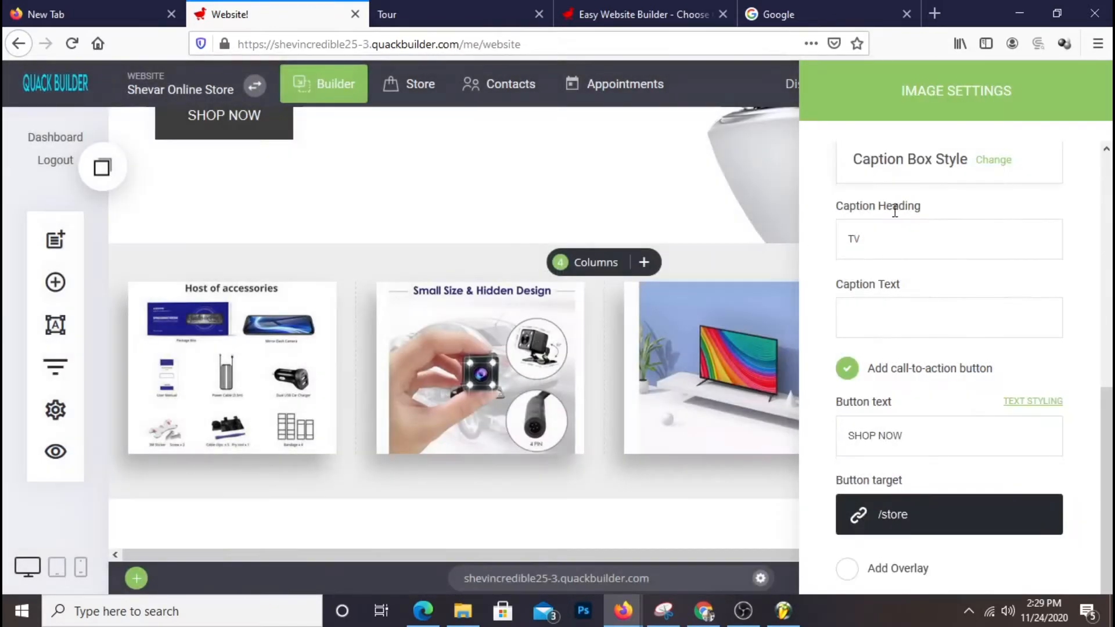
left_click_drag(982, 104, 485, 98)
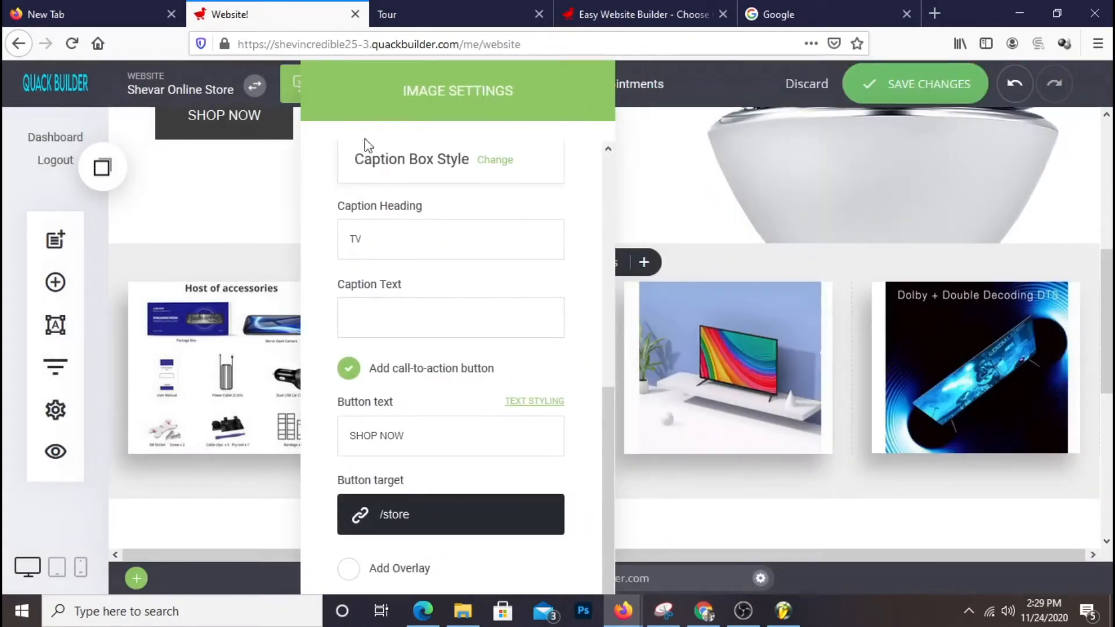
left_click_drag(567, 92, 559, 55)
left_click(787, 168)
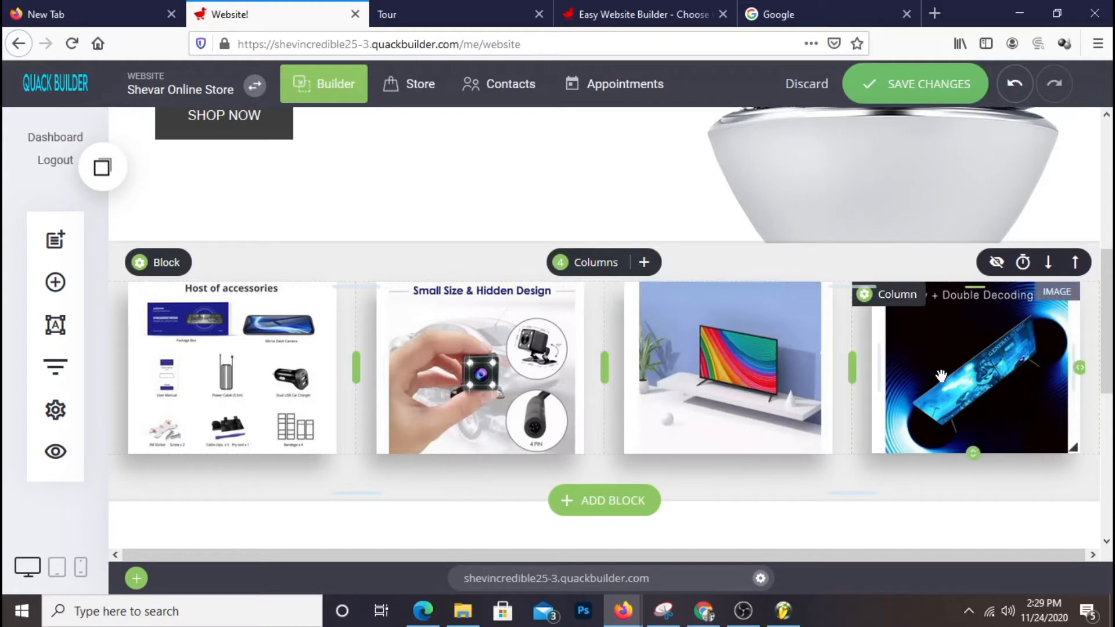
- Add a caption to the fourth product image and set its caption type to Over the image on mouse over
left_click(953, 341)
left_click(935, 266)
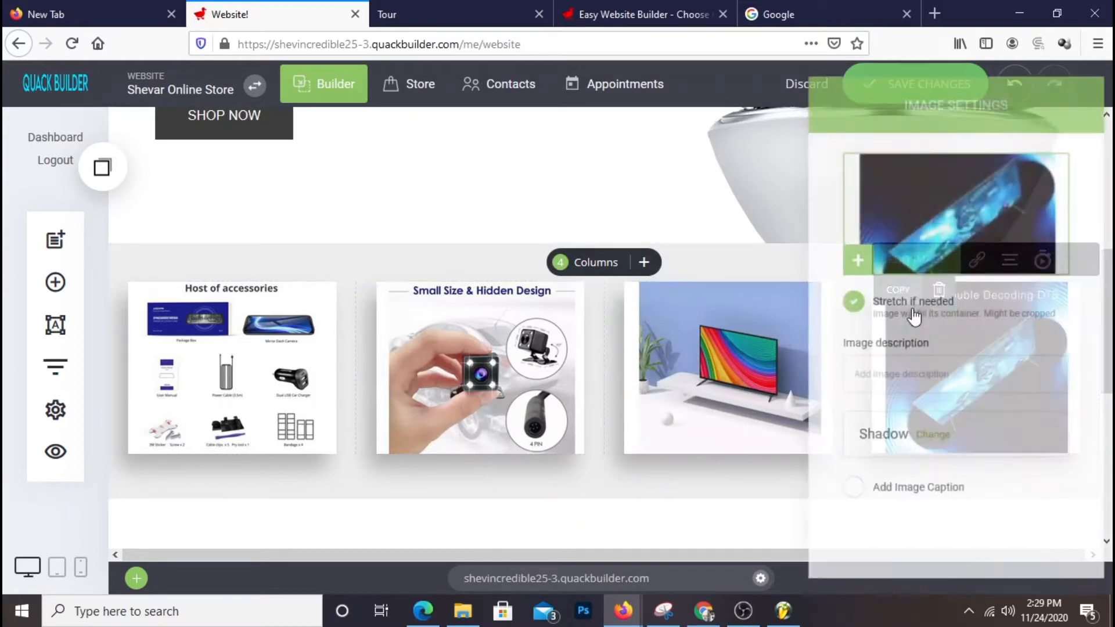
left_click_drag(988, 105, 640, 103)
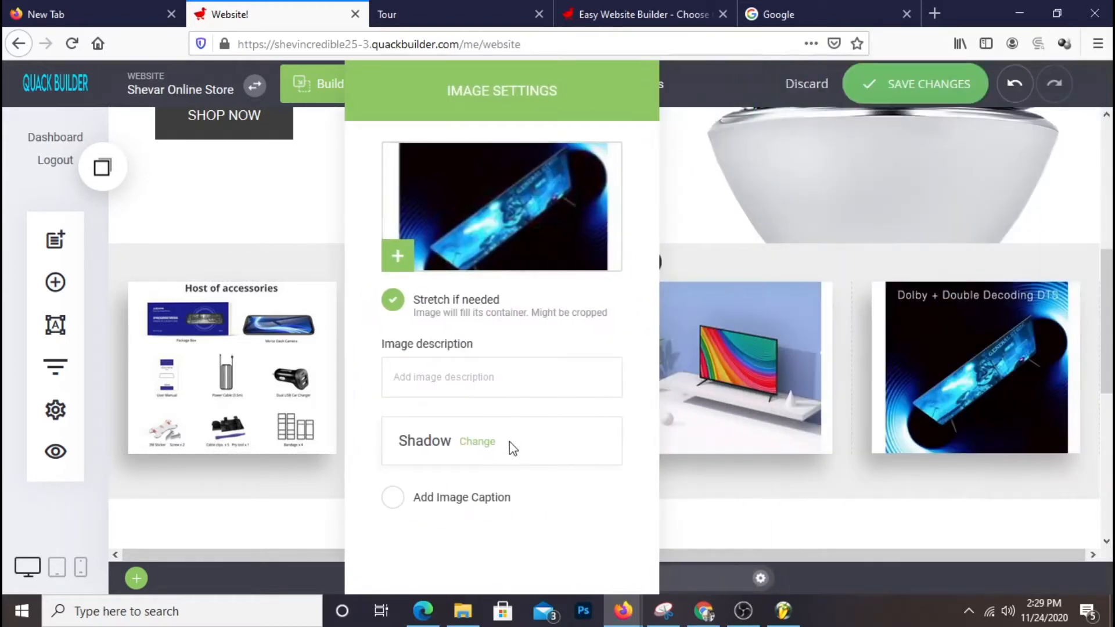
left_click(405, 510)
scroll(577, 430, "down", 5)
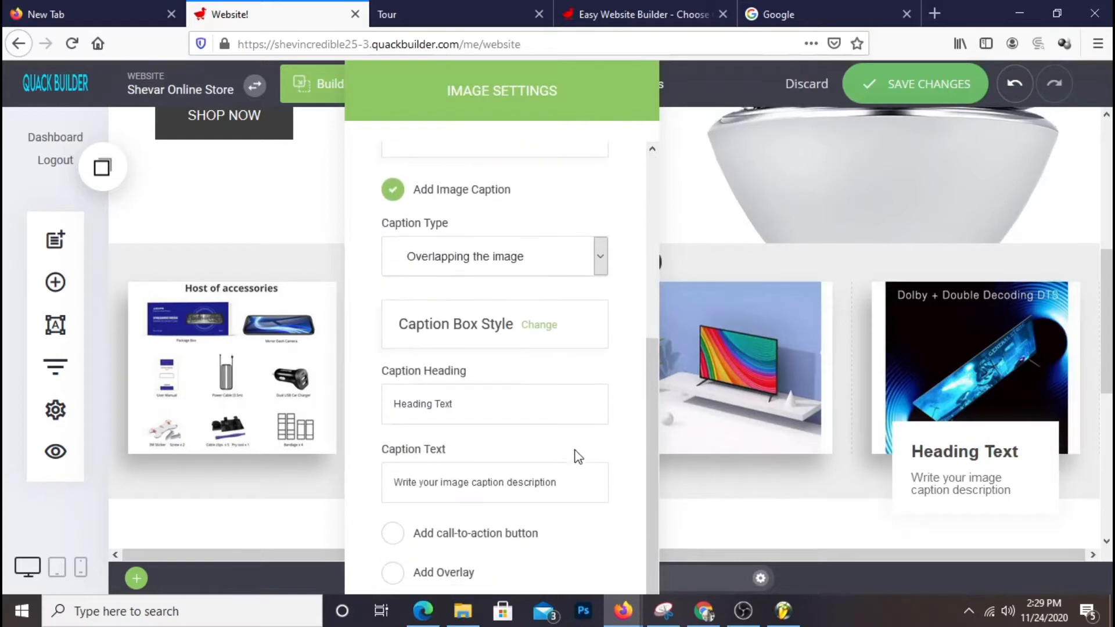
left_click(470, 254)
left_click(480, 304)
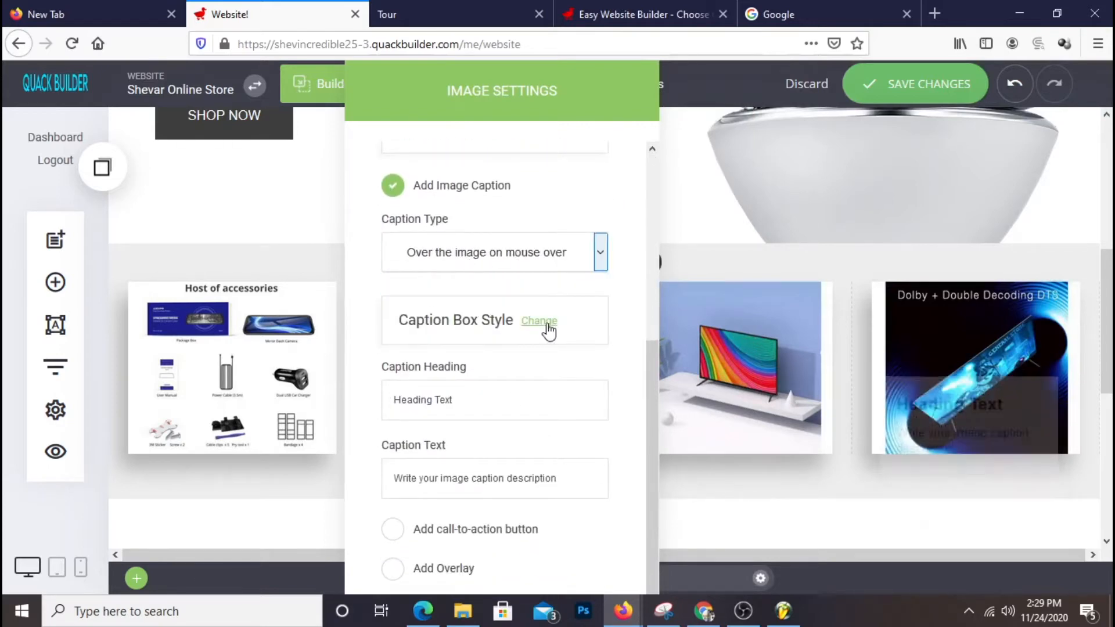
- Set the caption heading to Mobile Phones and clear the caption text
left_click_drag(516, 385, 323, 399)
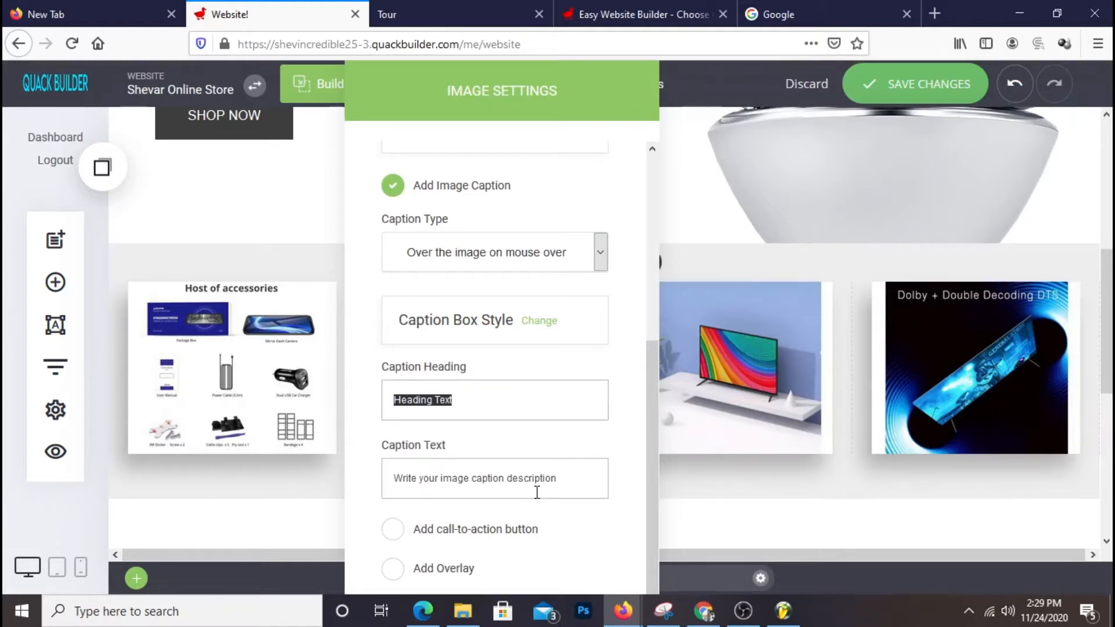
type("B")
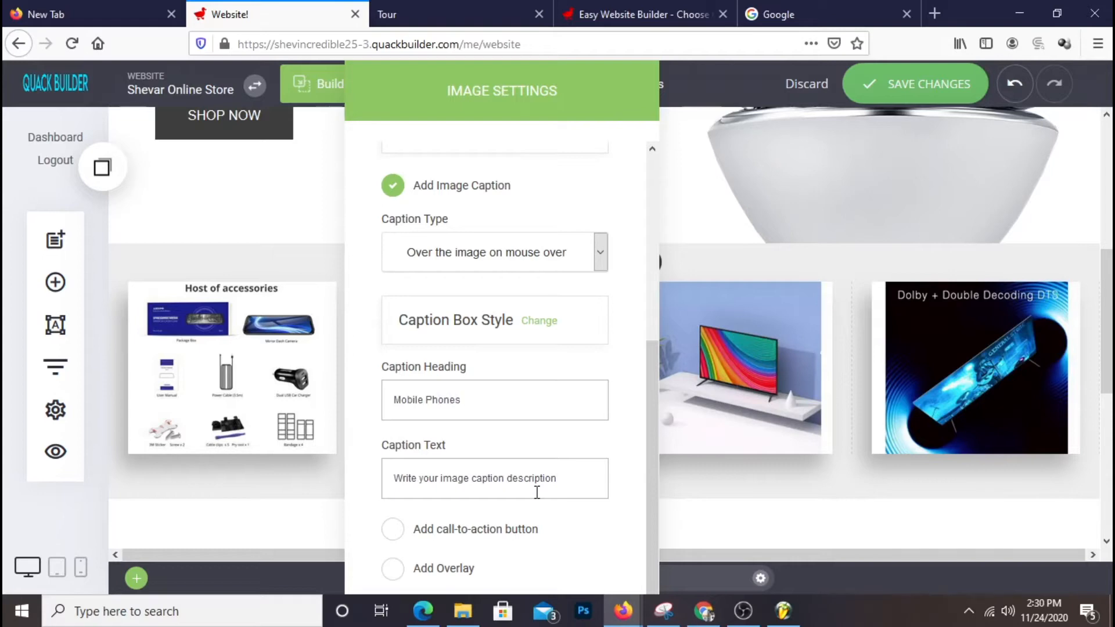
left_click(535, 487)
key("BackSpace")
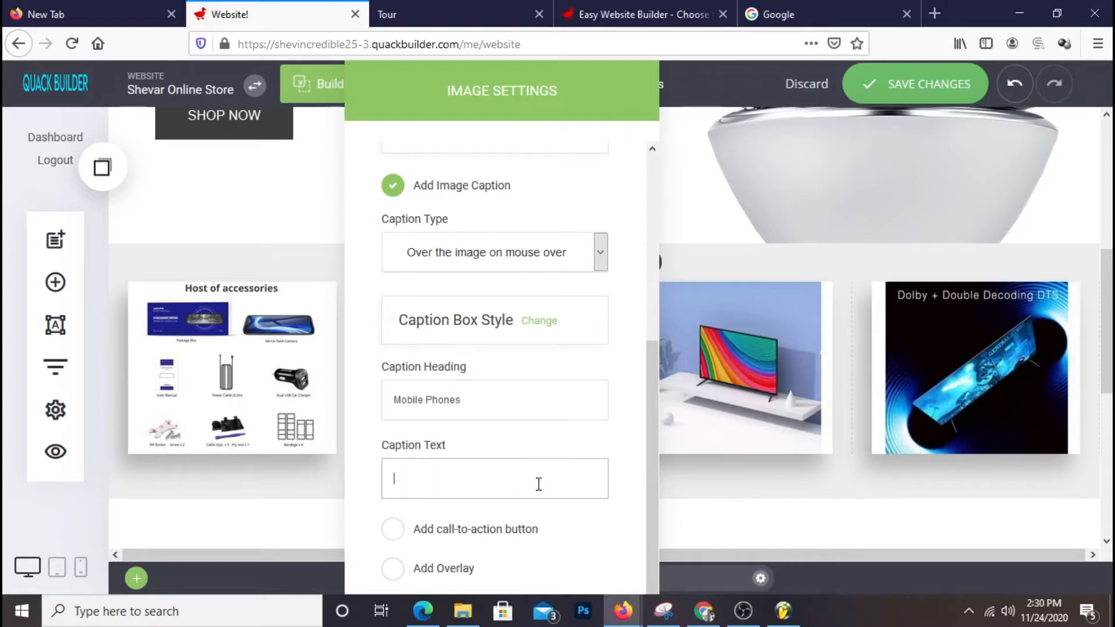
- Add a call-to-action button linked to all products in the store to the Mobile Phones caption, and save the changes
left_click(467, 538)
scroll(493, 525, "down", 3)
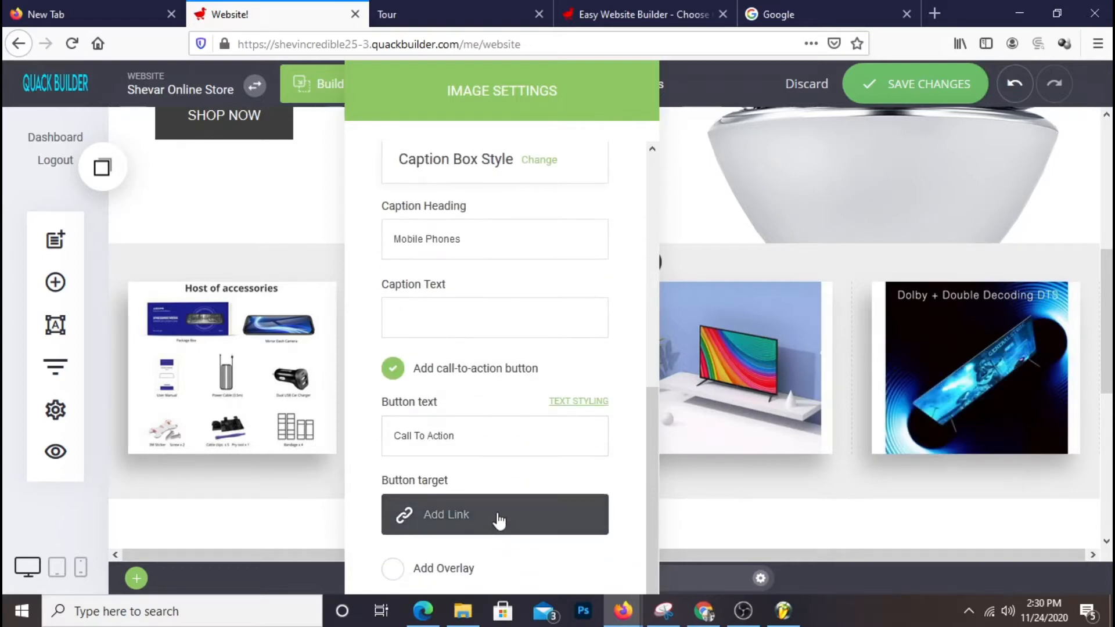
left_click(498, 523)
left_click(352, 252)
scroll(620, 310, "down", 2)
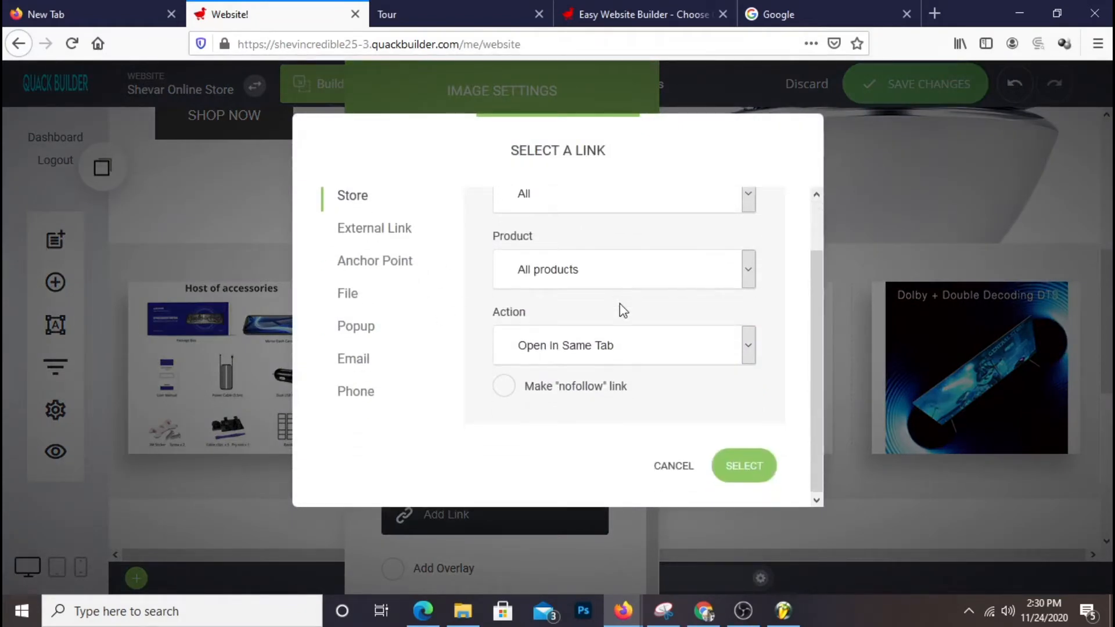
left_click(719, 467)
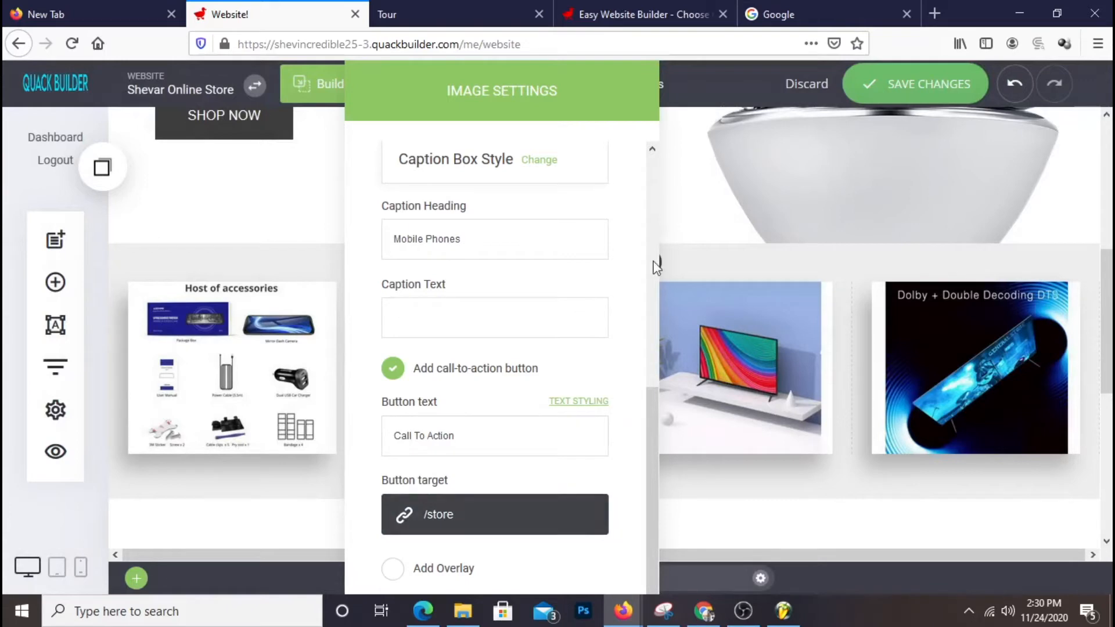
left_click(962, 95)
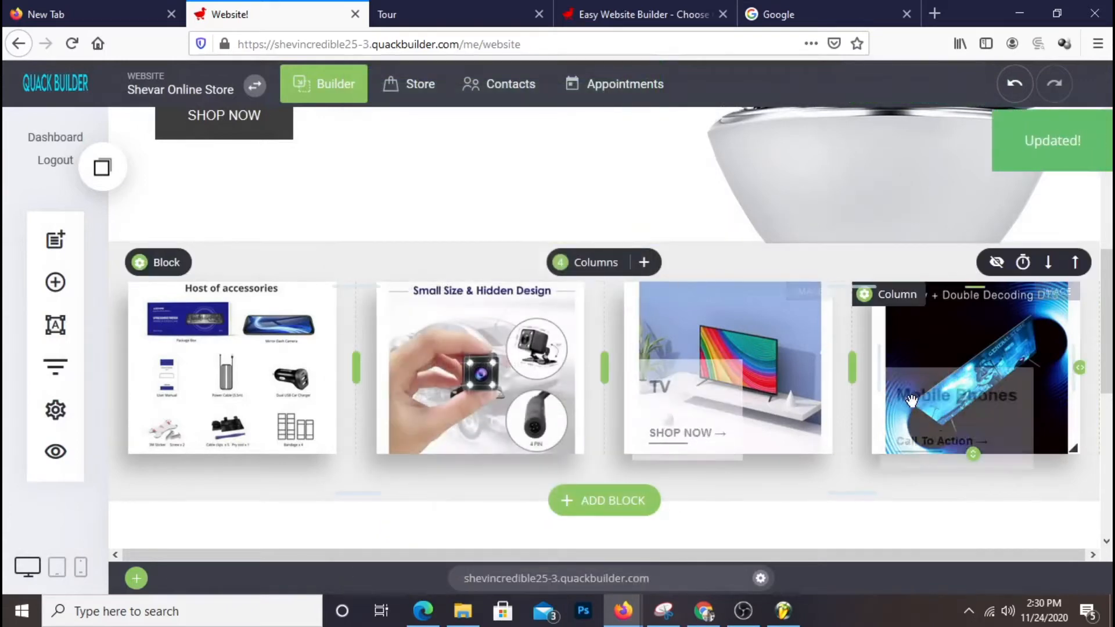
- Reload the site preview and check the page layout and the hover captions on the product images
left_click(397, 14)
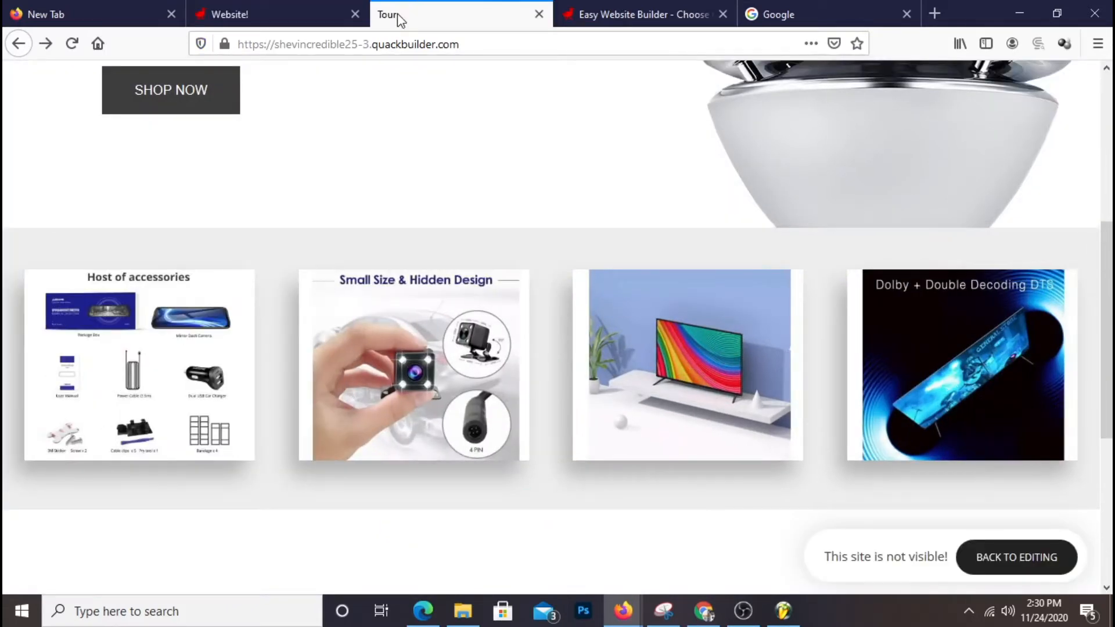
left_click(72, 44)
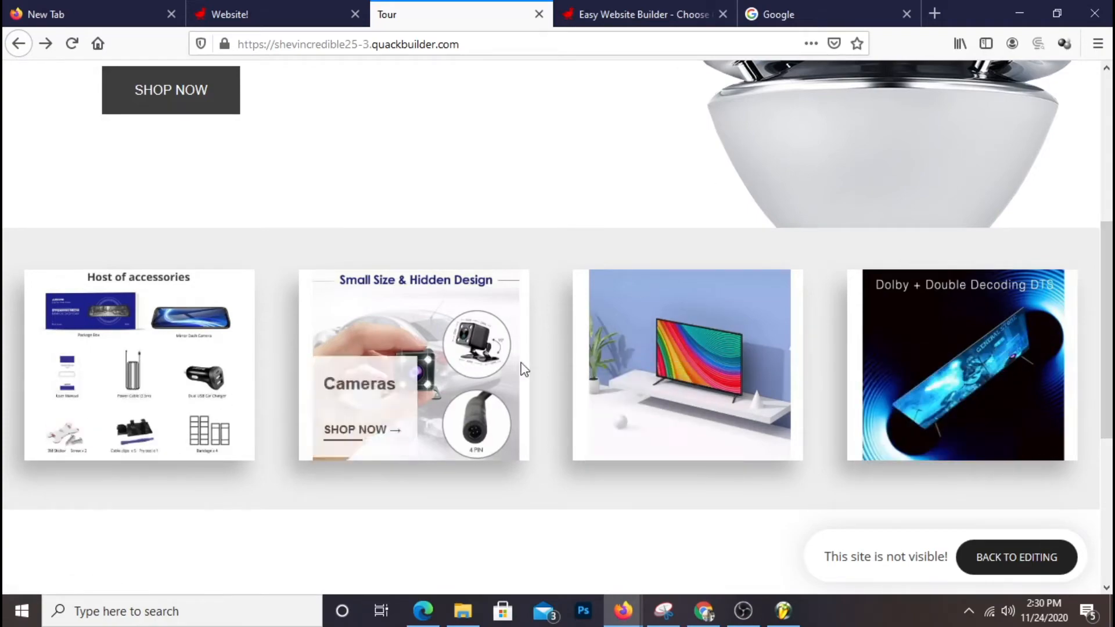
scroll(966, 361, "down", 5)
scroll(966, 361, "up", 10)
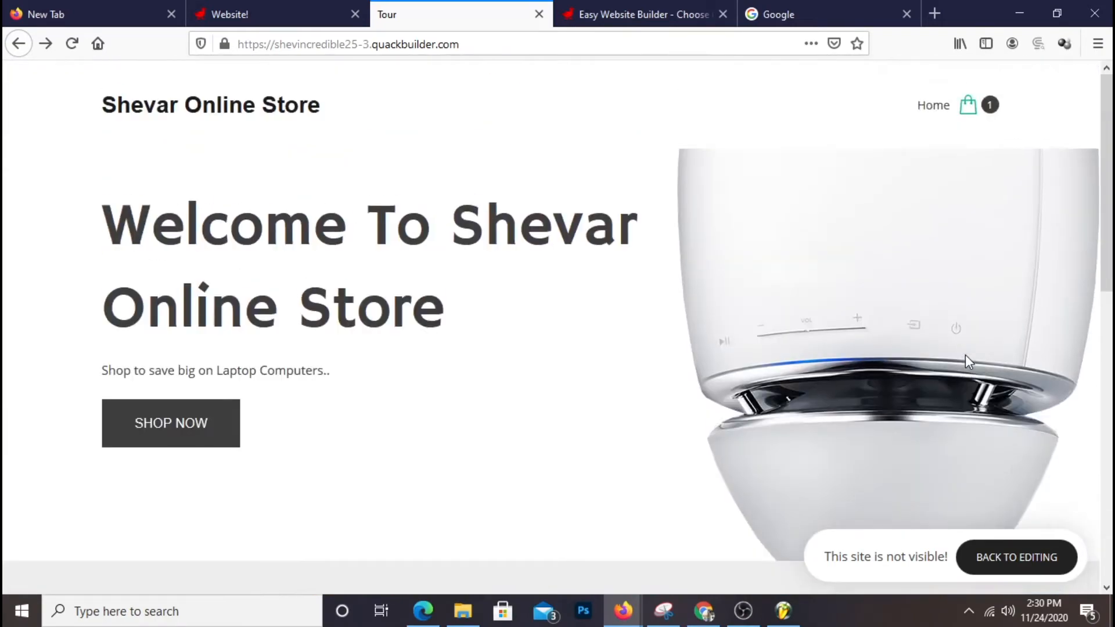
scroll(965, 354, "down", 8)
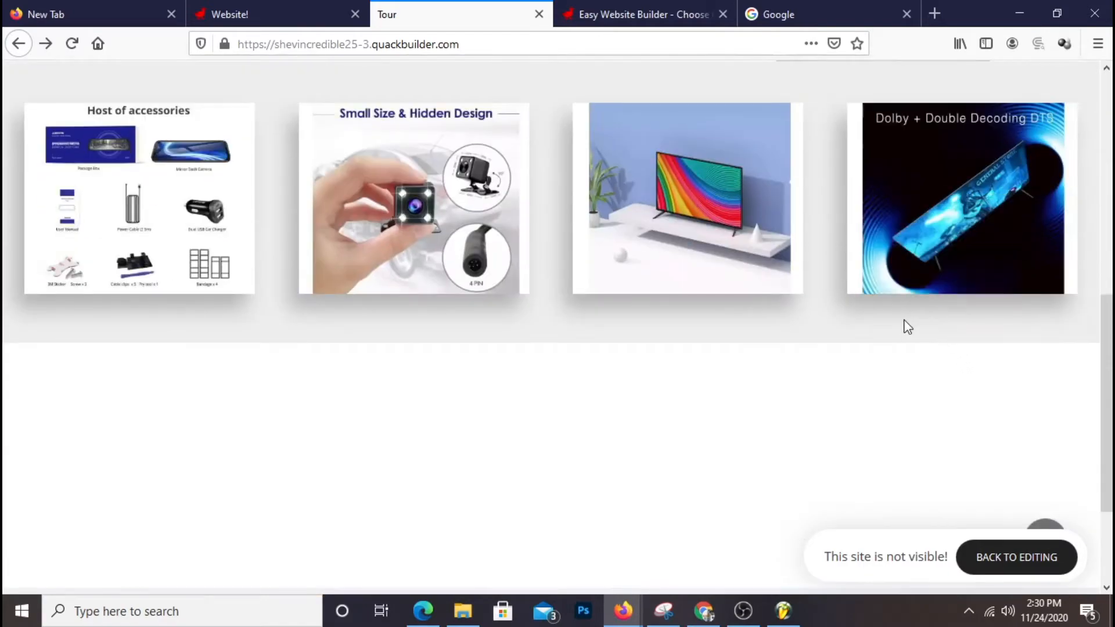
scroll(904, 326, "down", 3)
scroll(904, 325, "up", 3)
- Return to the website builder and split the empty block below the product images into four columns
left_click(283, 3)
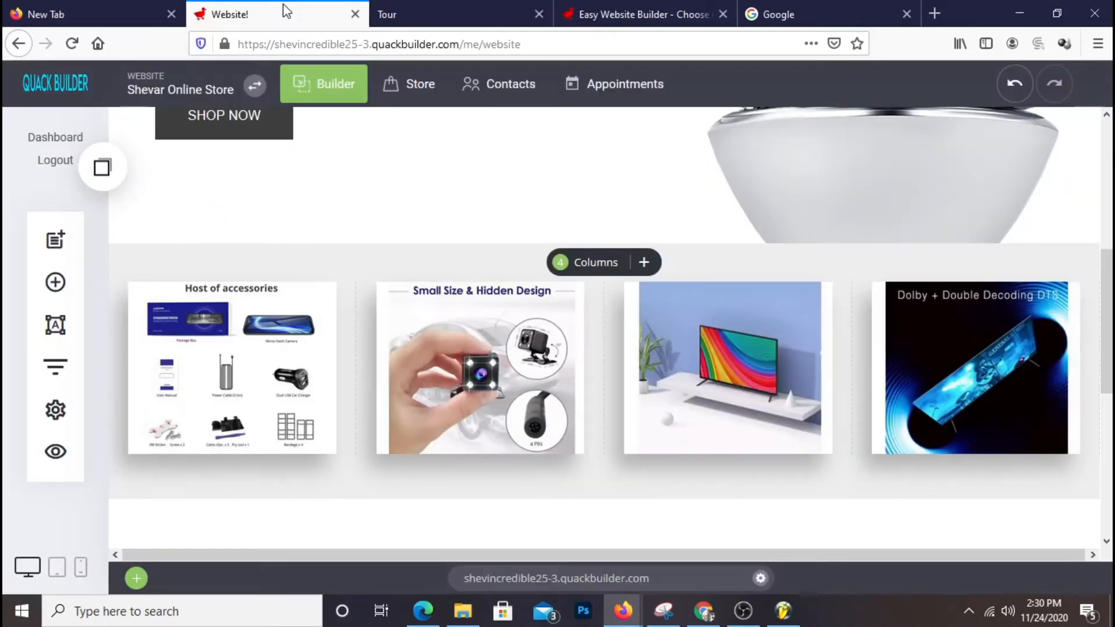
scroll(816, 281, "down", 5)
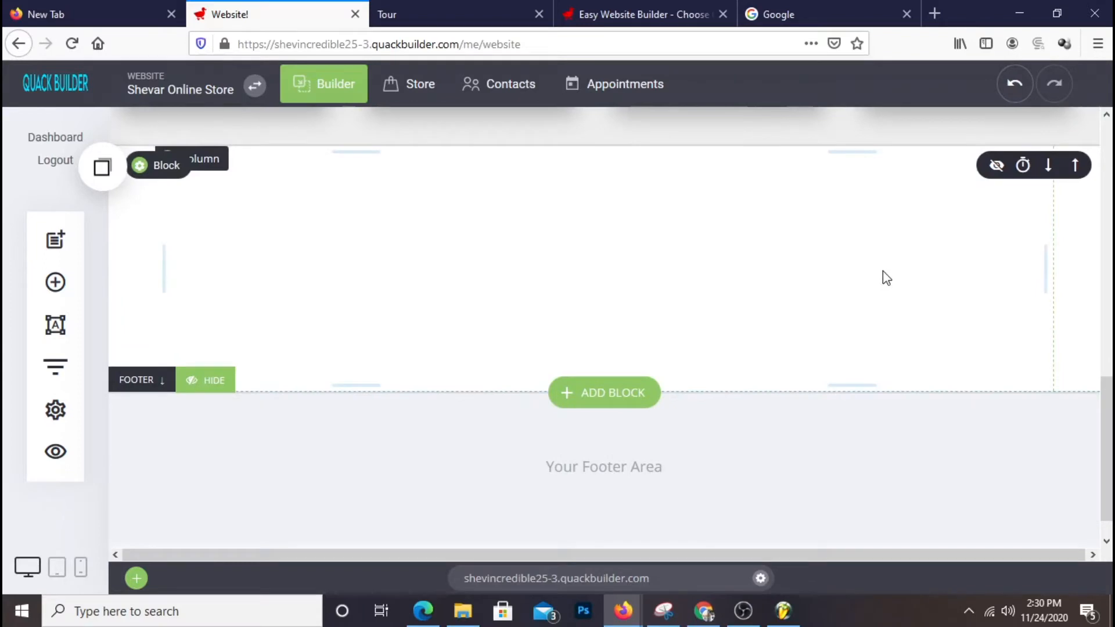
scroll(887, 278, "up", 3)
scroll(880, 262, "down", 3)
scroll(883, 269, "up", 3)
scroll(769, 312, "down", 3)
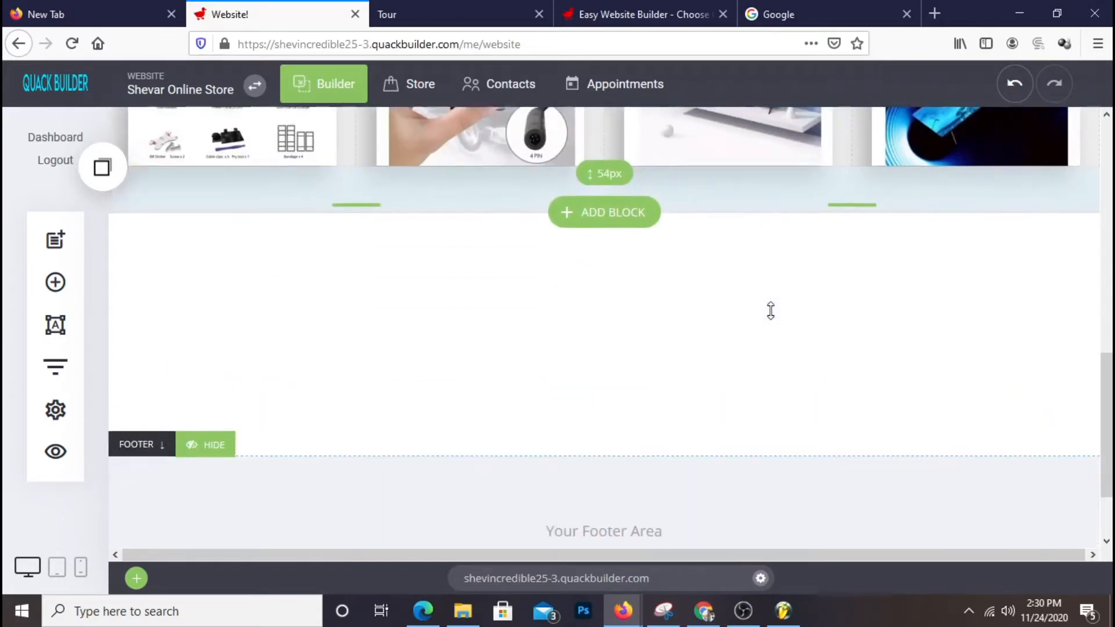
scroll(972, 308, "up", 2)
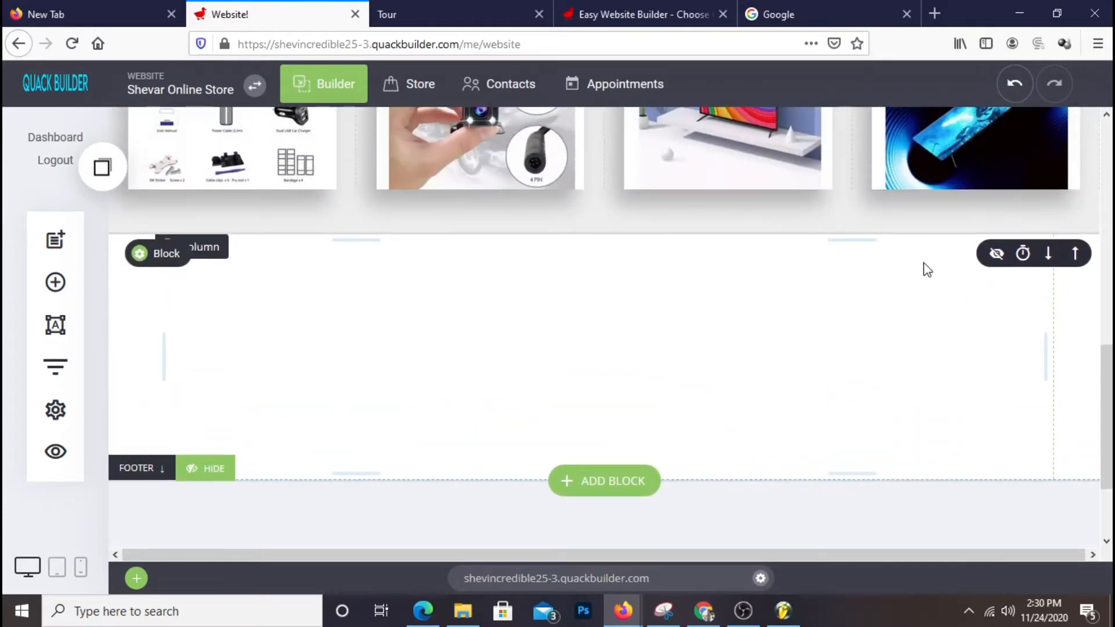
scroll(411, 316, "up", 2)
scroll(408, 313, "down", 2)
mouse_move(167, 260)
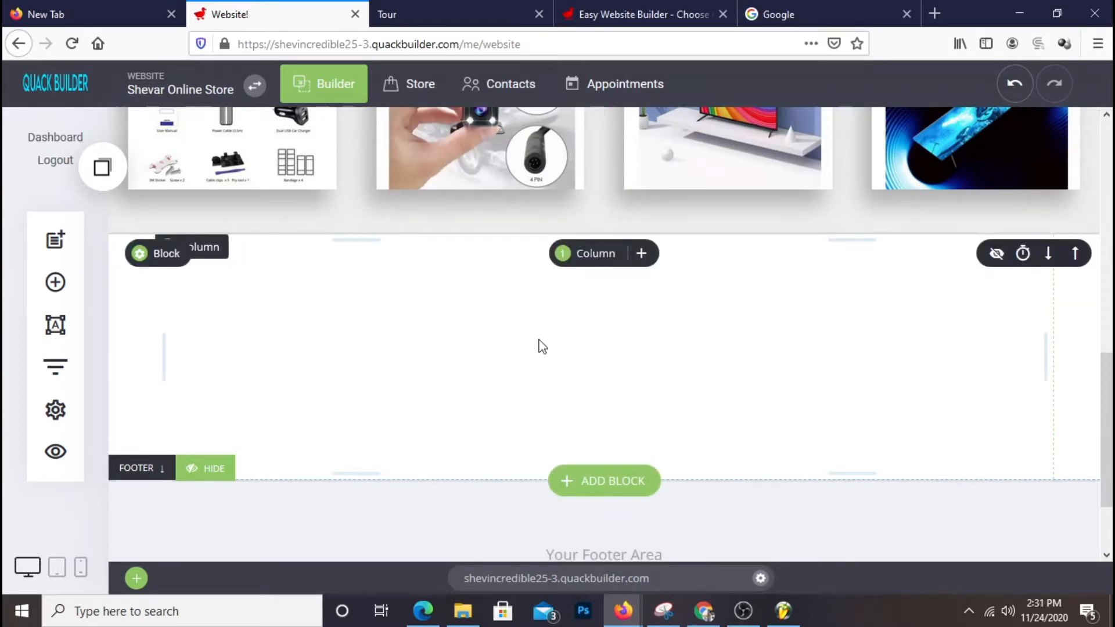
left_click(599, 260)
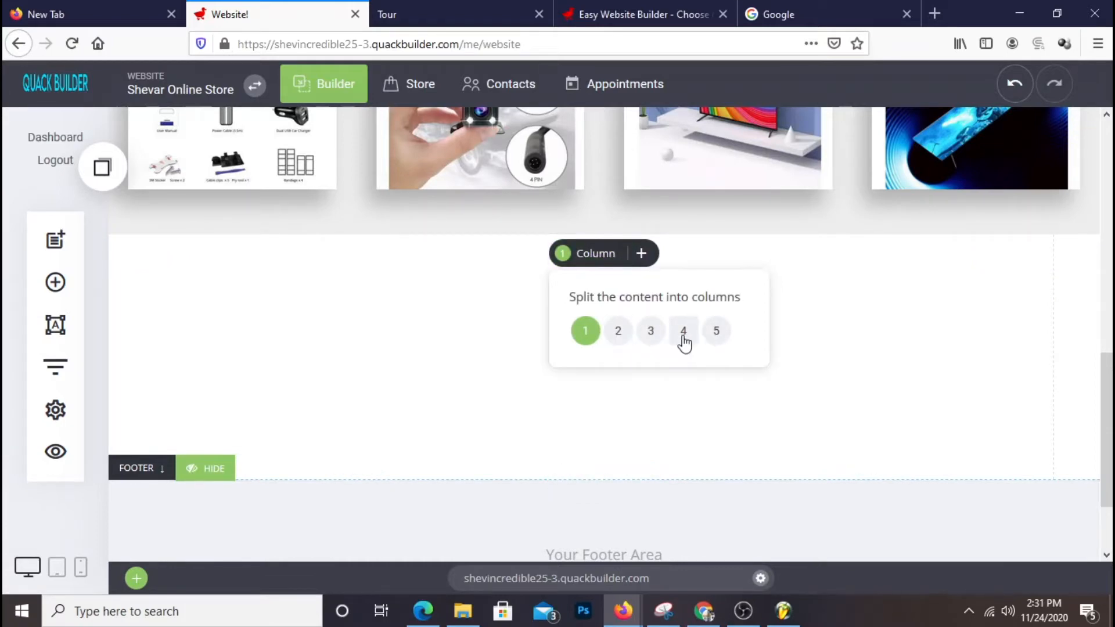
left_click(684, 339)
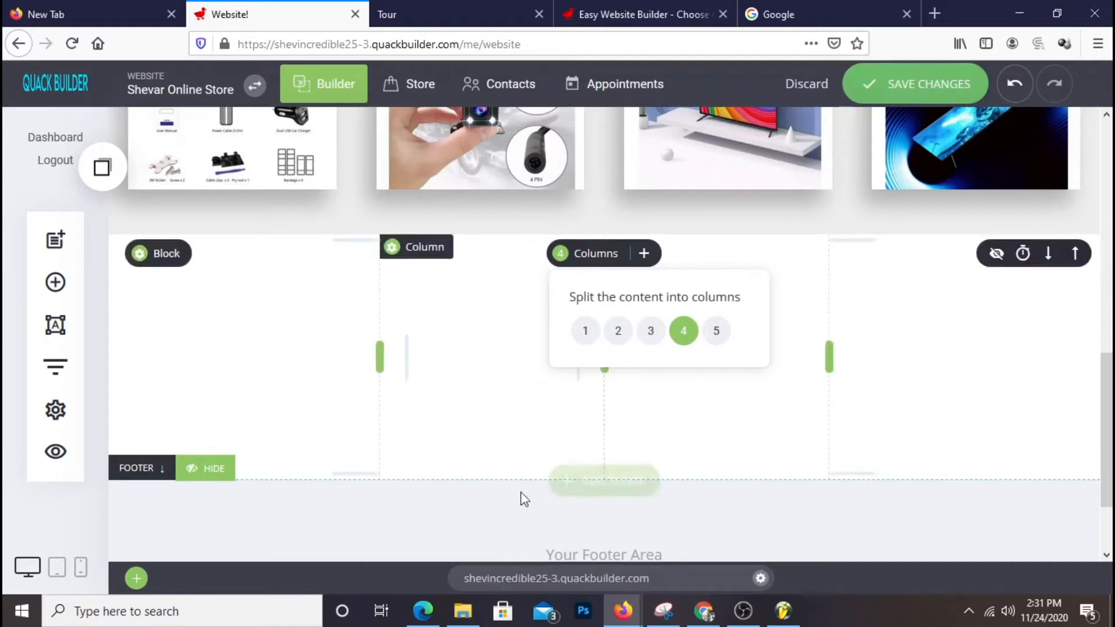
left_click(645, 334)
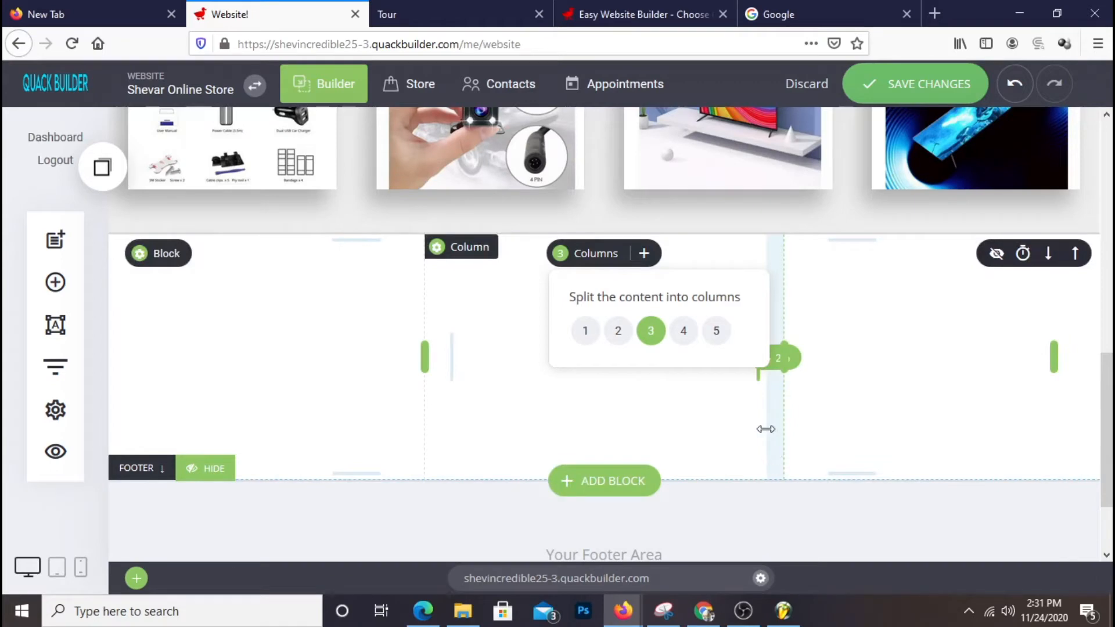
left_click(685, 339)
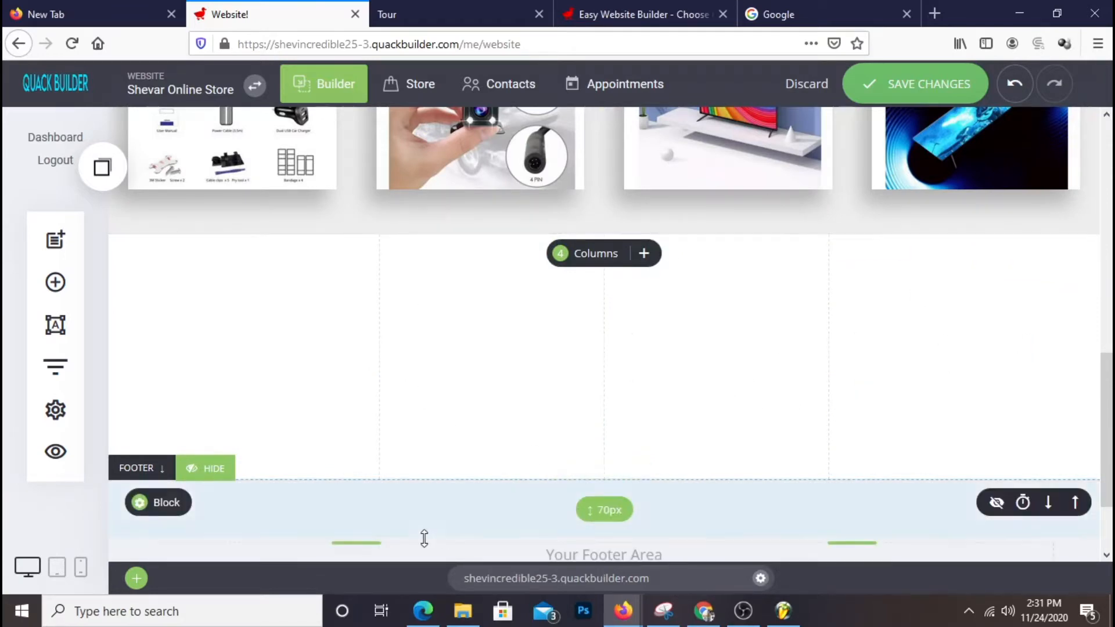
- Add an image widget to the first column of the empty four-column block above the footer
scroll(999, 375, "up", 10)
scroll(984, 372, "down", 12)
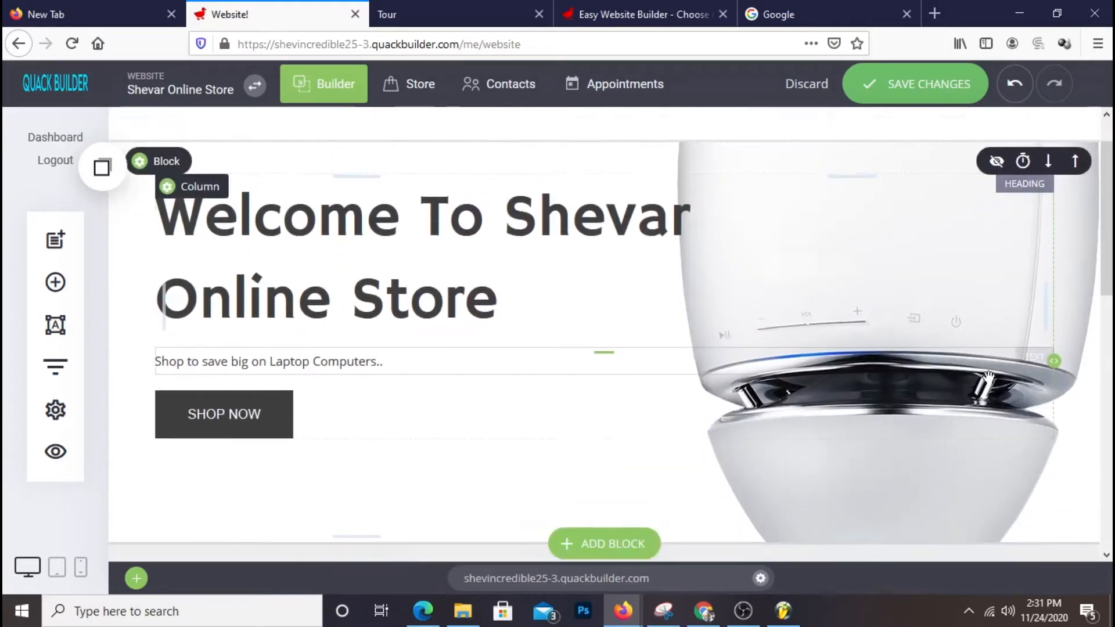
scroll(983, 372, "up", 4)
scroll(981, 371, "down", 2)
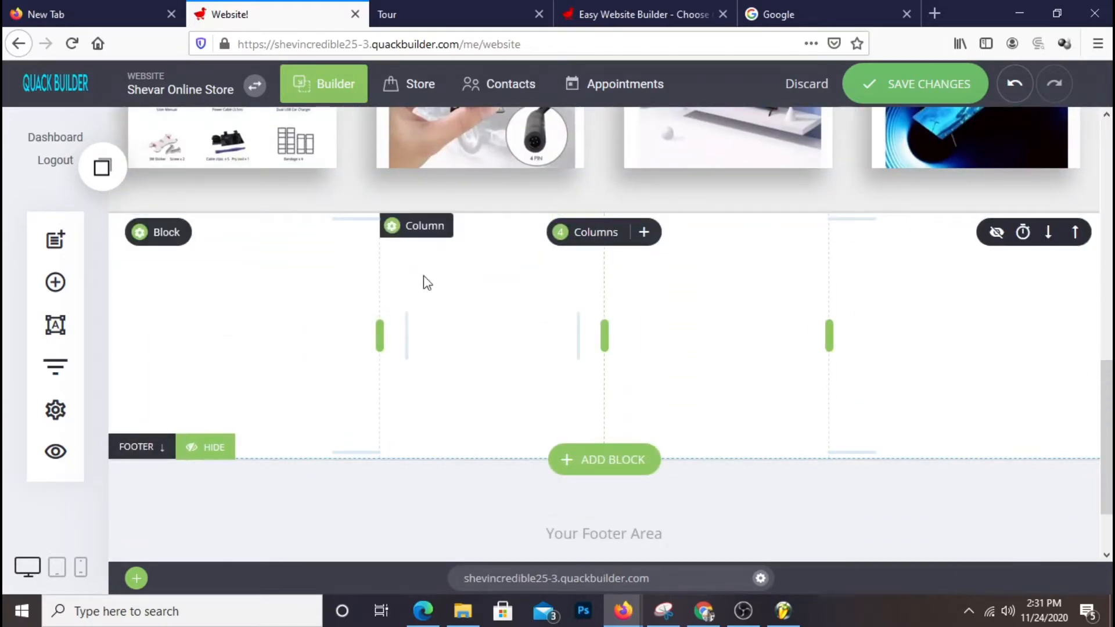
mouse_move(145, 242)
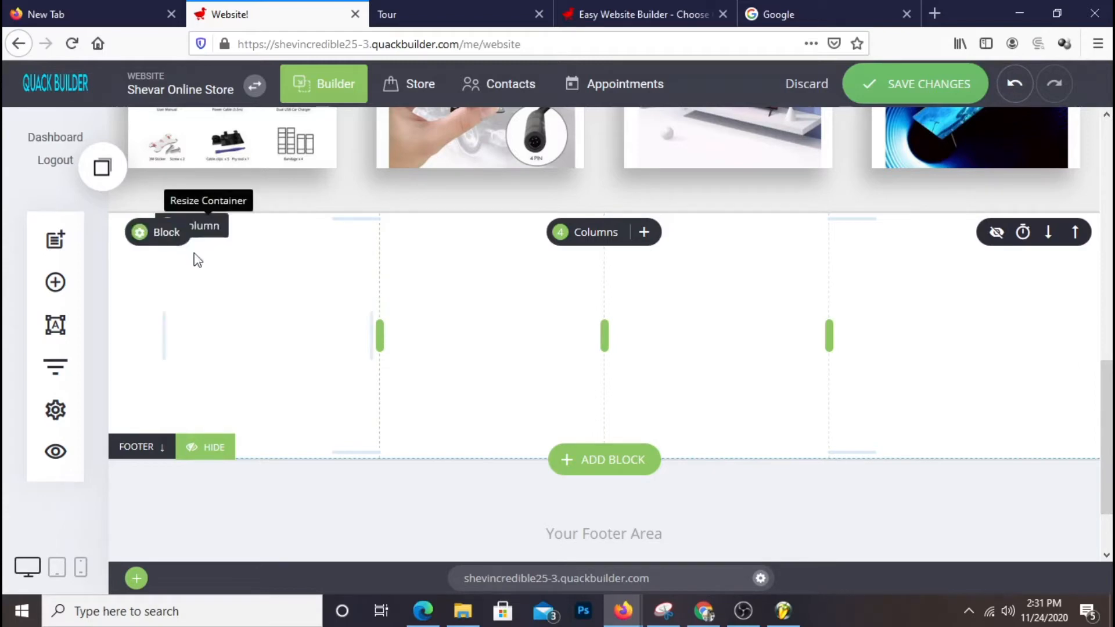
left_click(55, 282)
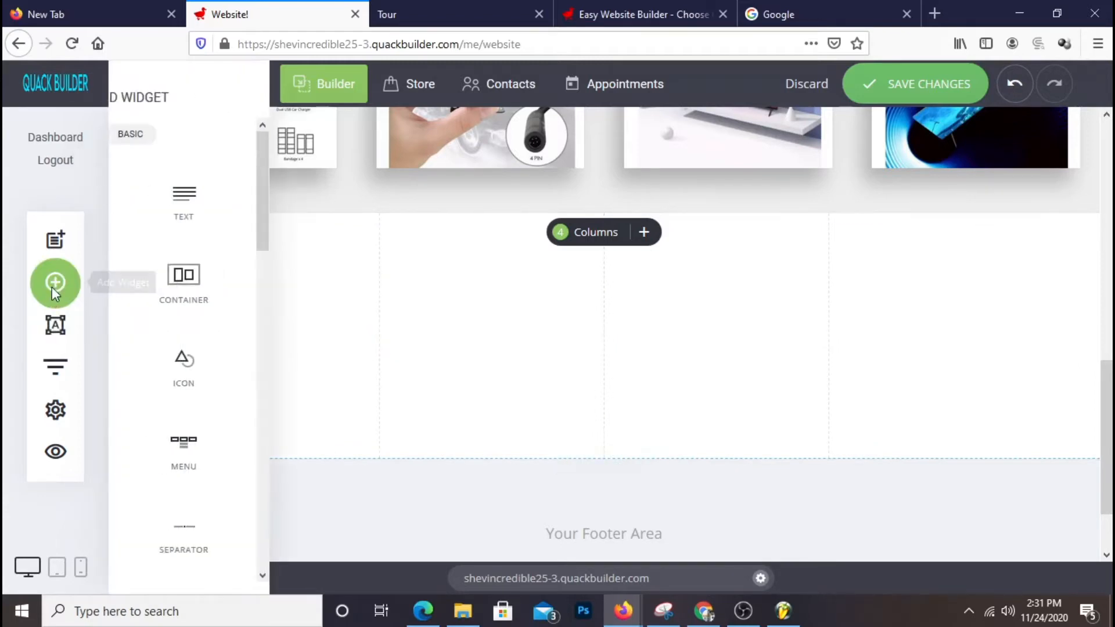
left_click_drag(203, 450, 319, 236)
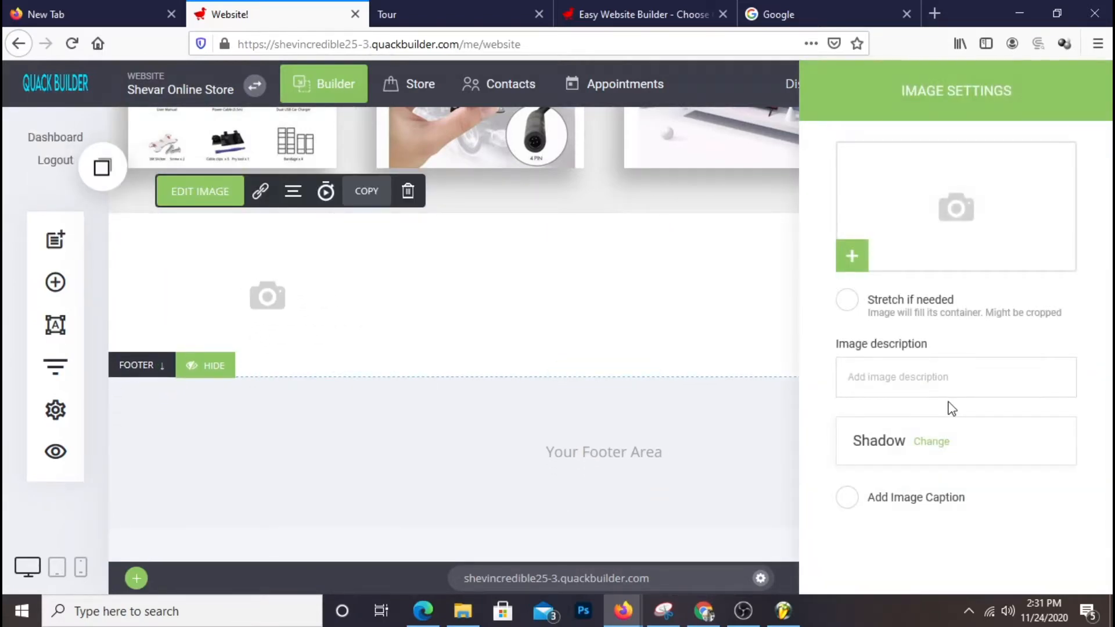
- Use the white game controller picture from the file manager for the new image and enlarge it to about 275 × 299 px
left_click(914, 239)
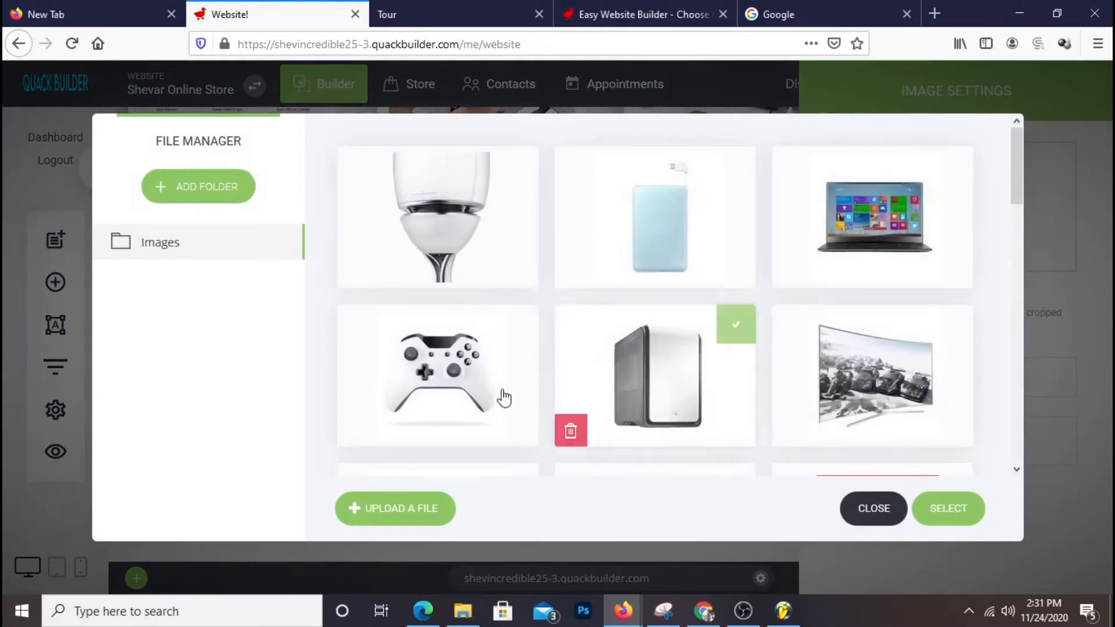
left_click(429, 375)
left_click(957, 518)
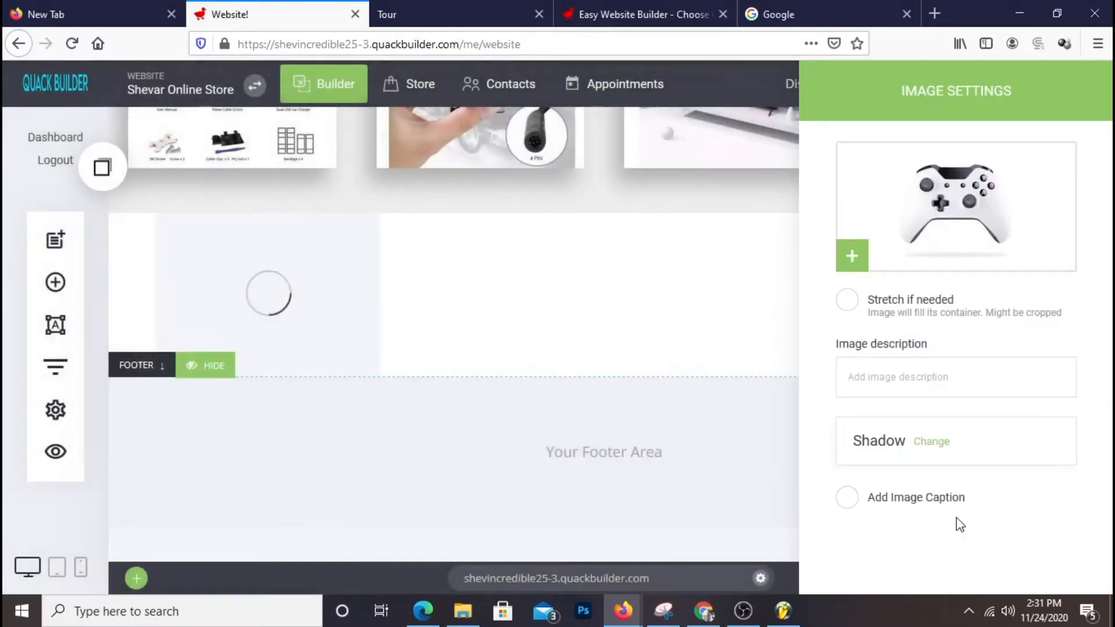
left_click(635, 319)
left_click_drag(262, 377, 282, 438)
left_click_drag(264, 374, 304, 452)
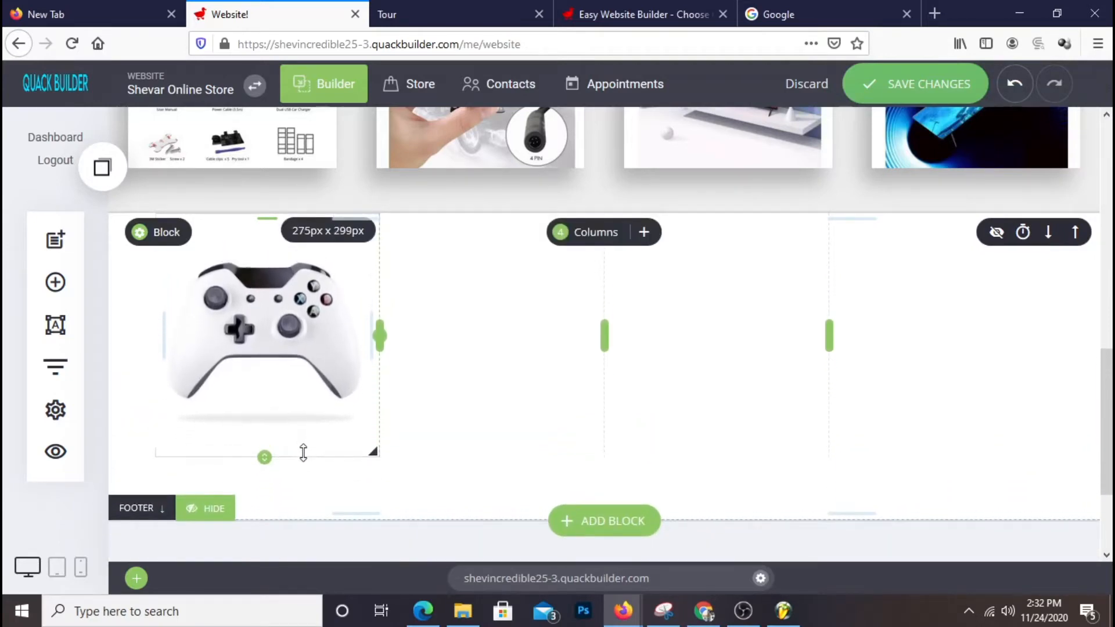
- Add a blank spacer widget below the game controller image in the first column
scroll(804, 326, "down", 3)
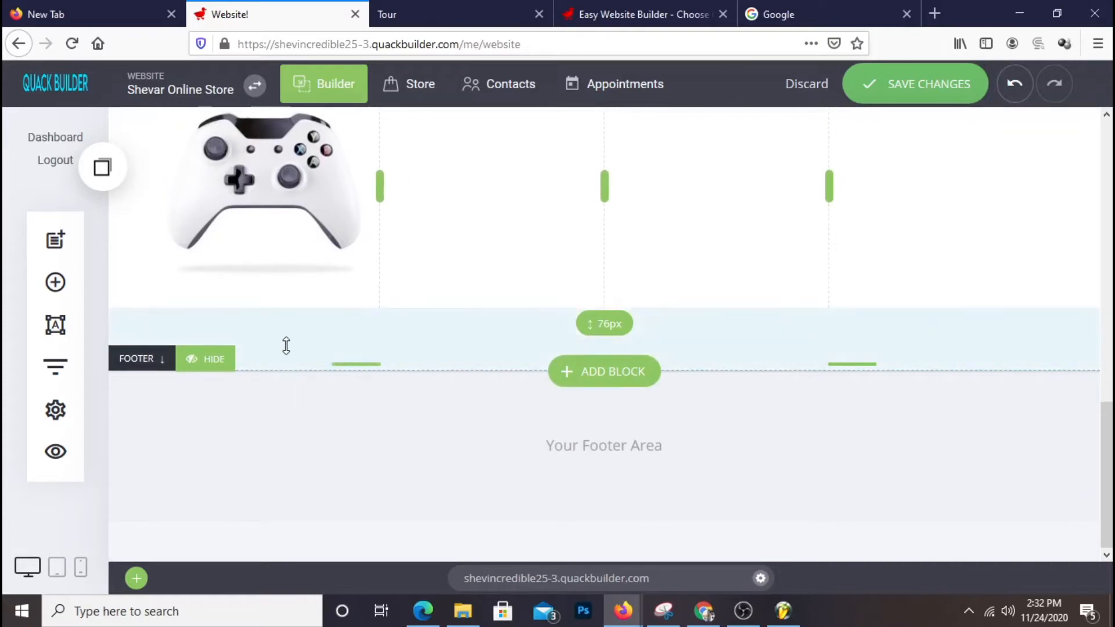
scroll(604, 286, "up", 2)
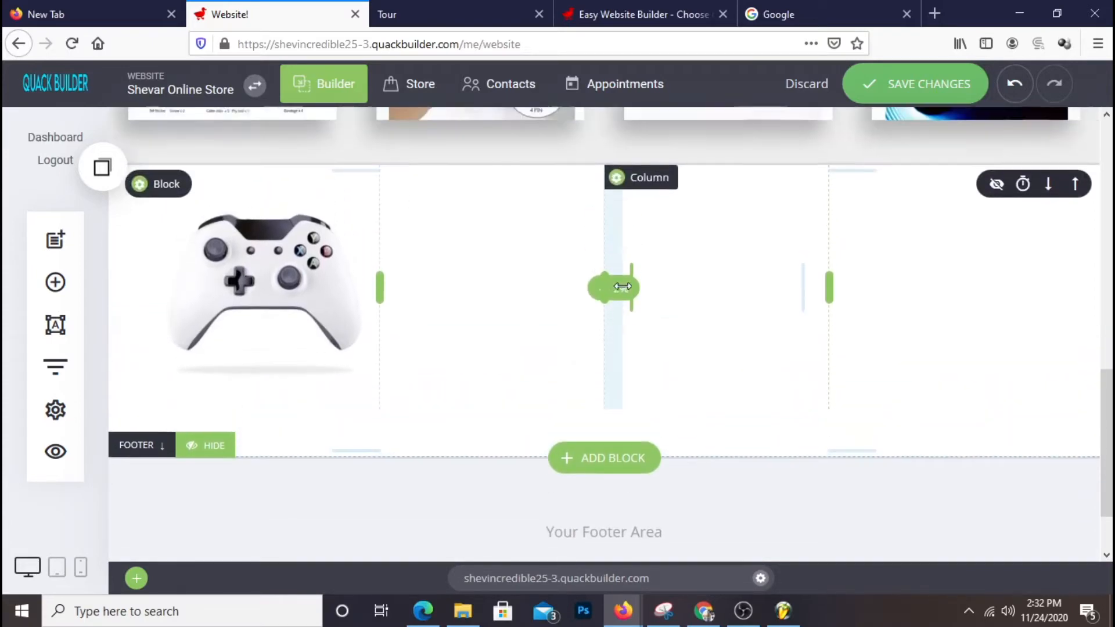
left_click(55, 283)
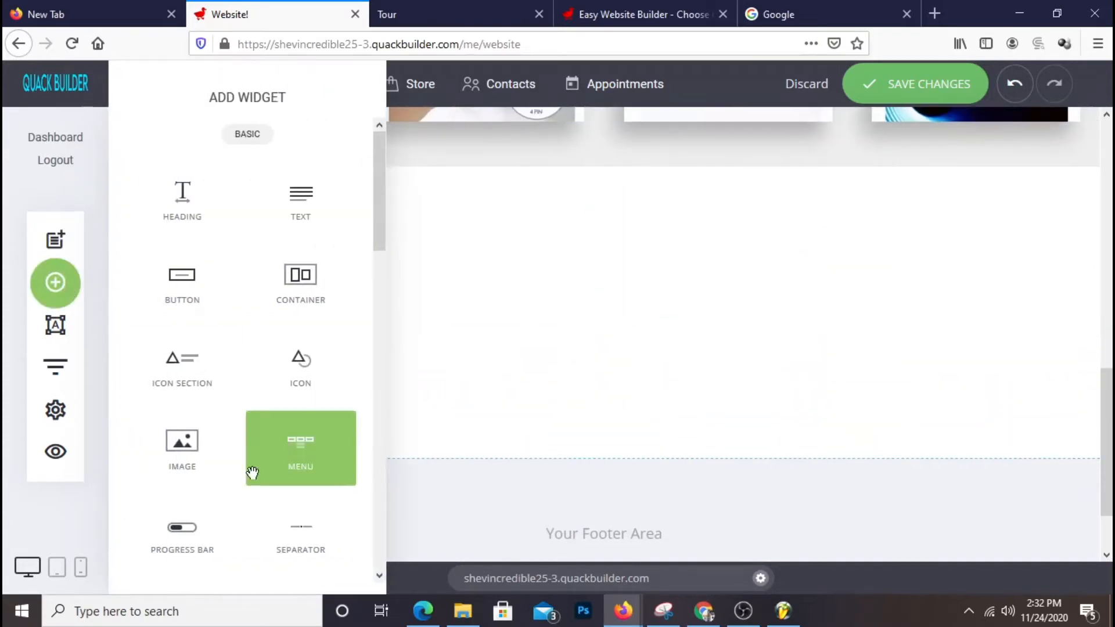
scroll(250, 468, "down", 5)
scroll(250, 463, "up", 3)
left_click_drag(211, 405, 248, 353)
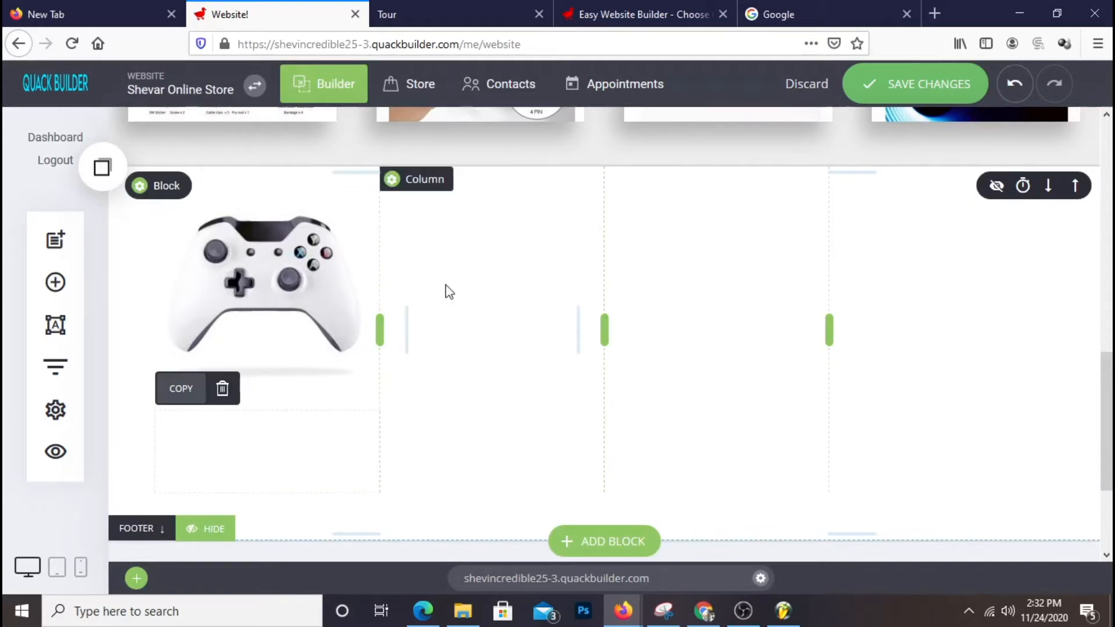
- Give the column containing the game controller image a 1 px border
scroll(592, 302, "up", 1)
scroll(556, 322, "down", 3)
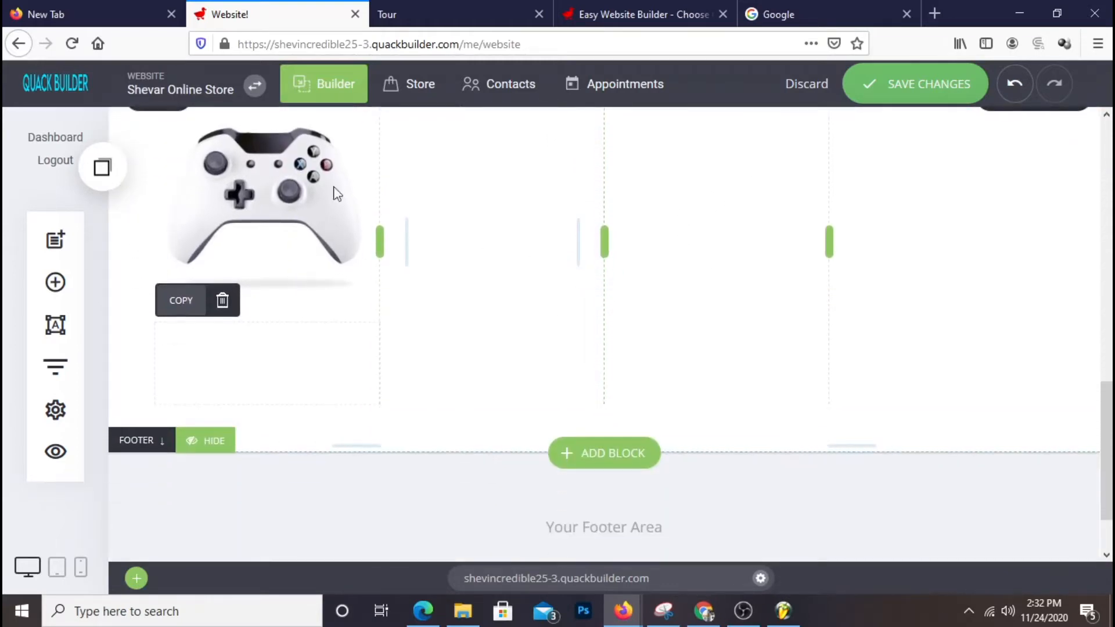
scroll(341, 292, "up", 3)
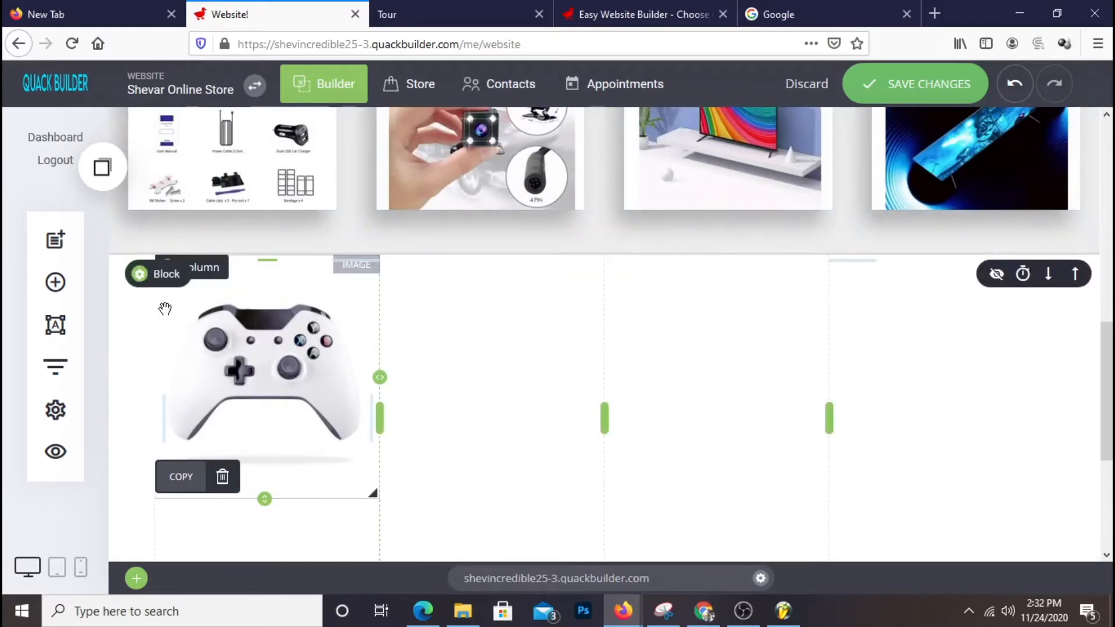
left_click(200, 267)
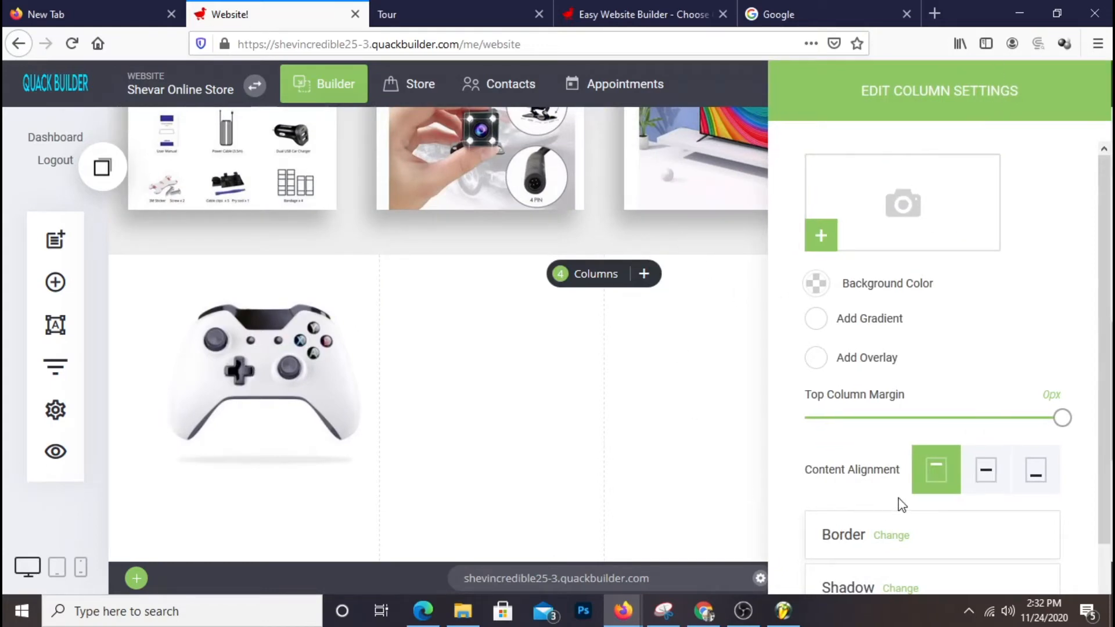
left_click(891, 535)
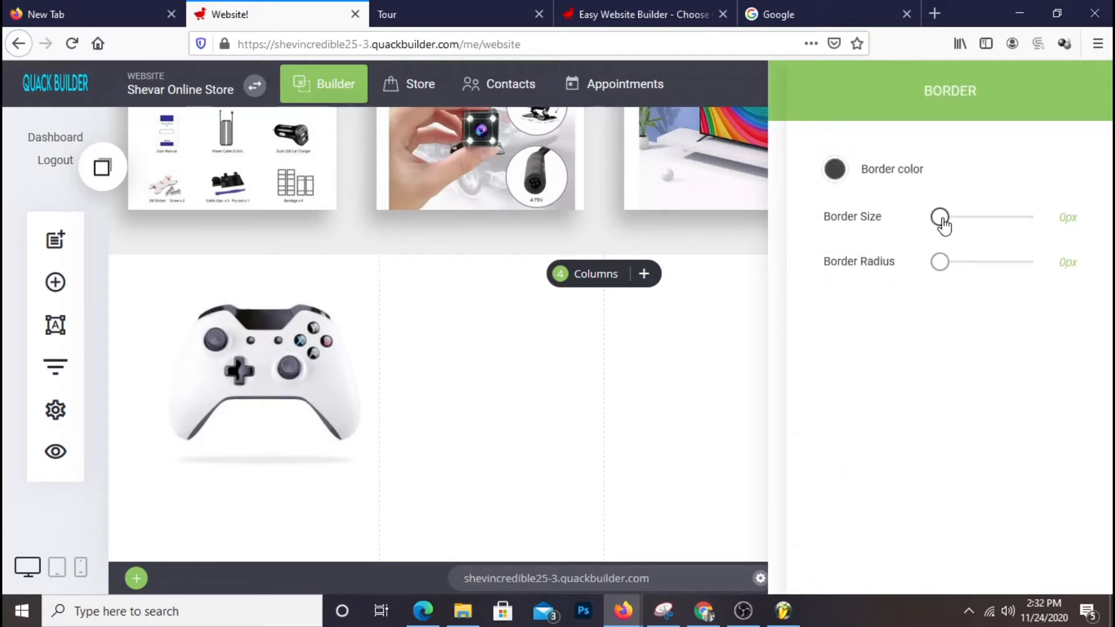
left_click_drag(941, 220, 942, 222)
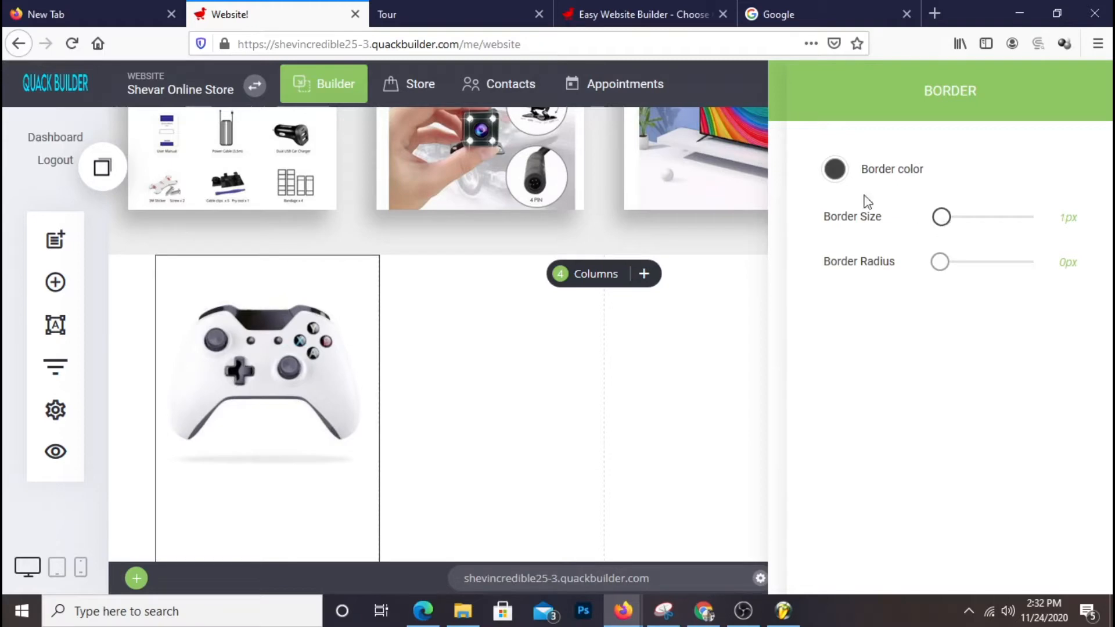
- Change the column's border color to the yellow shade FFC200
left_click(836, 173)
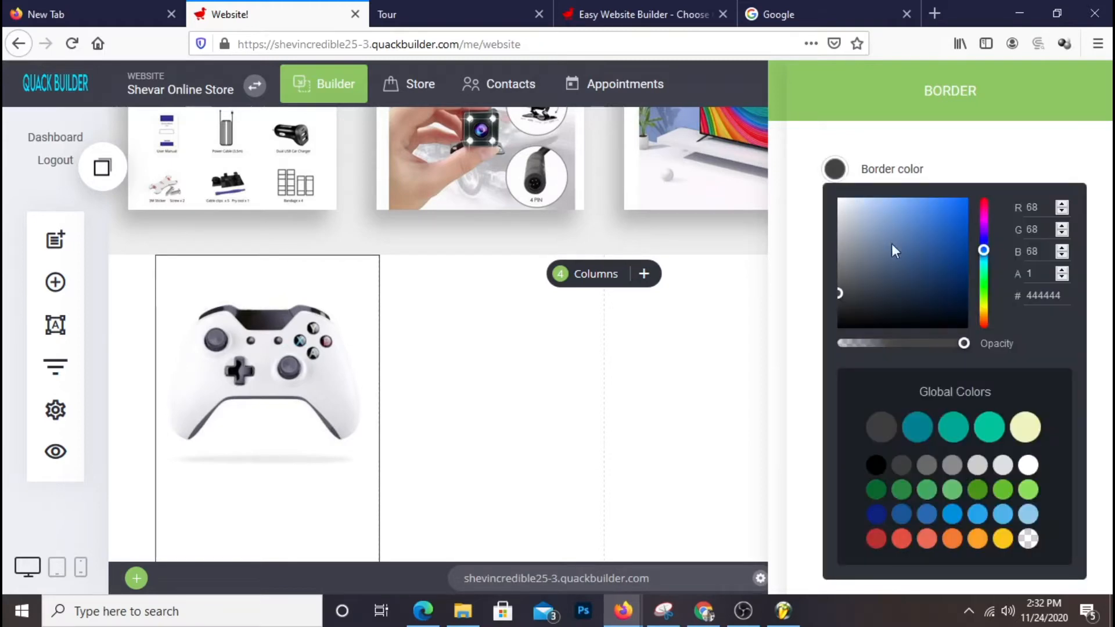
left_click(1004, 540)
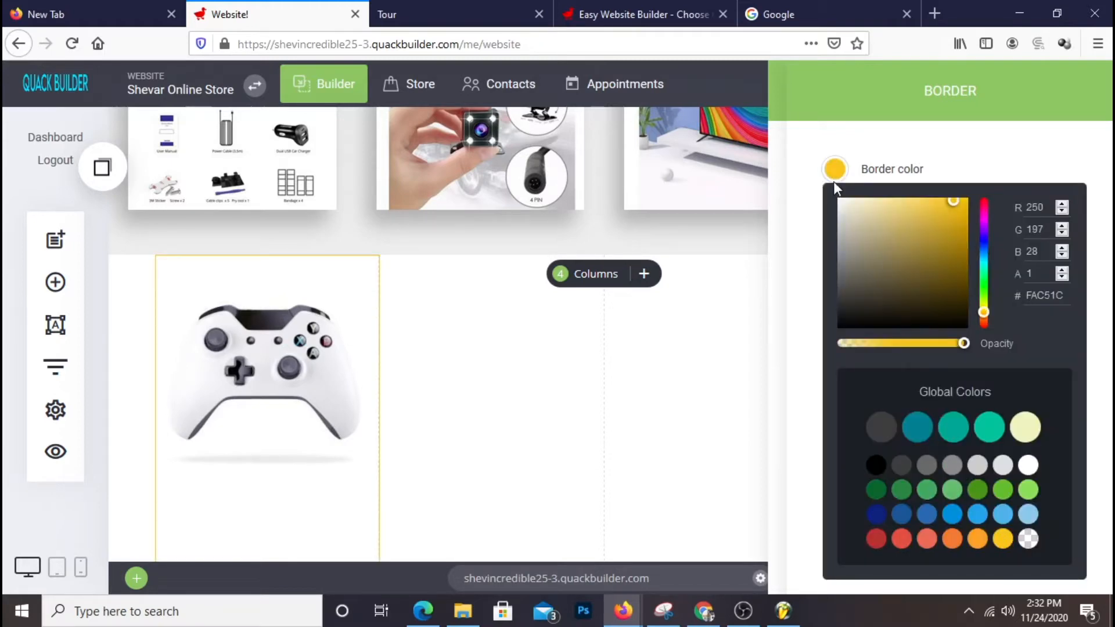
left_click_drag(952, 205, 973, 190)
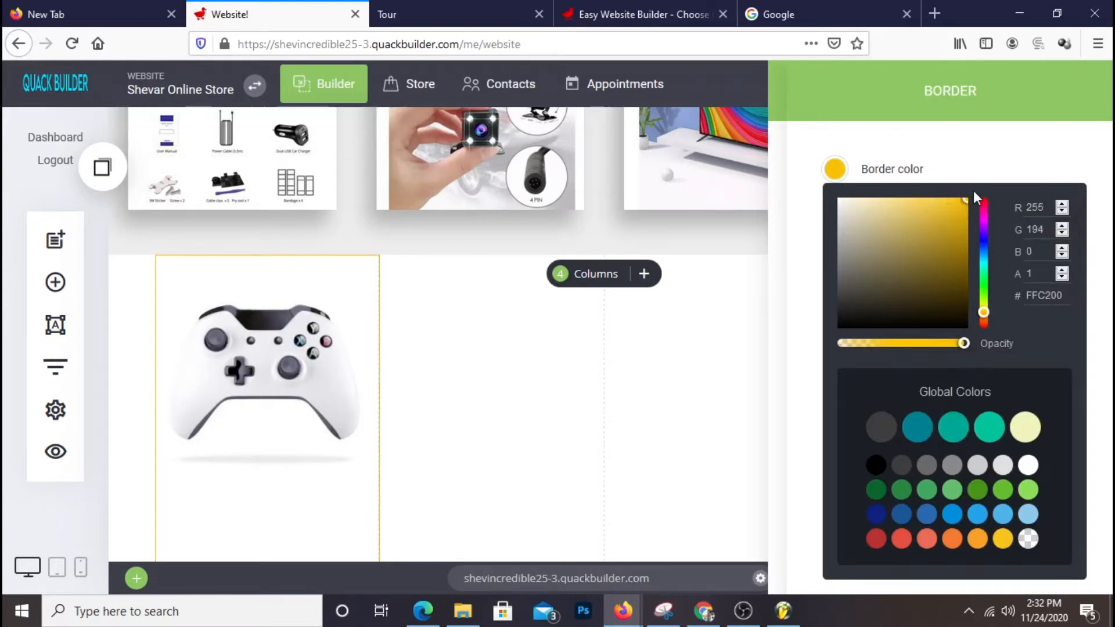
left_click(797, 236)
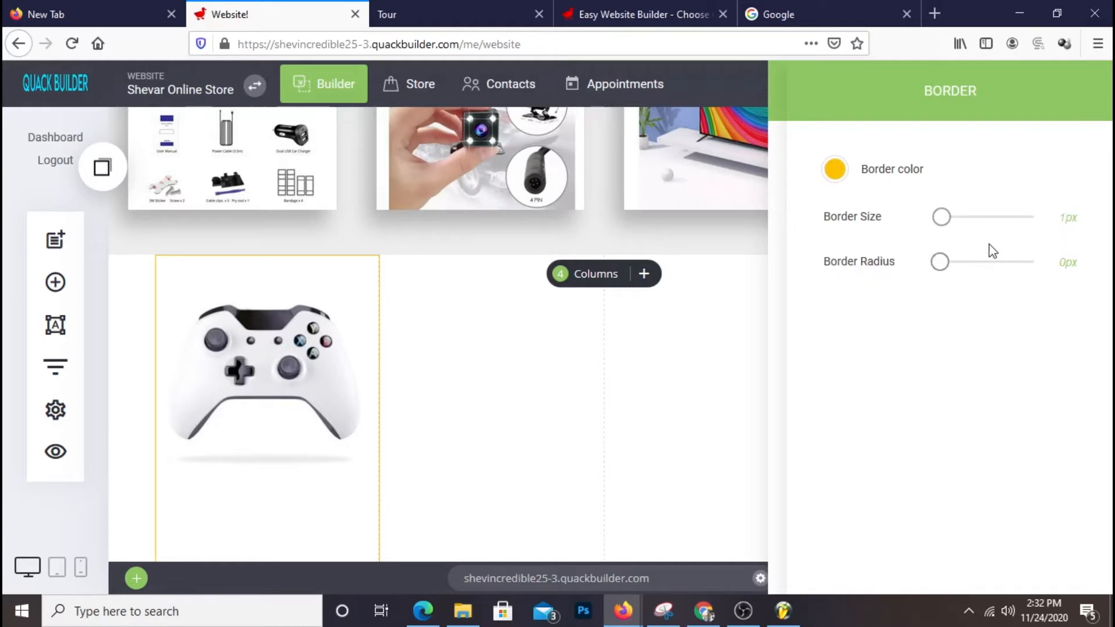
- Increase the border radius slightly to round the corners of the column's frame, and close the column settings
mouse_move(944, 265)
left_mouse_down()
mouse_move(980, 276)
mouse_move(1070, 266)
mouse_move(926, 277)
mouse_move(956, 278)
left_mouse_up()
left_click(745, 360)
left_click(650, 383)
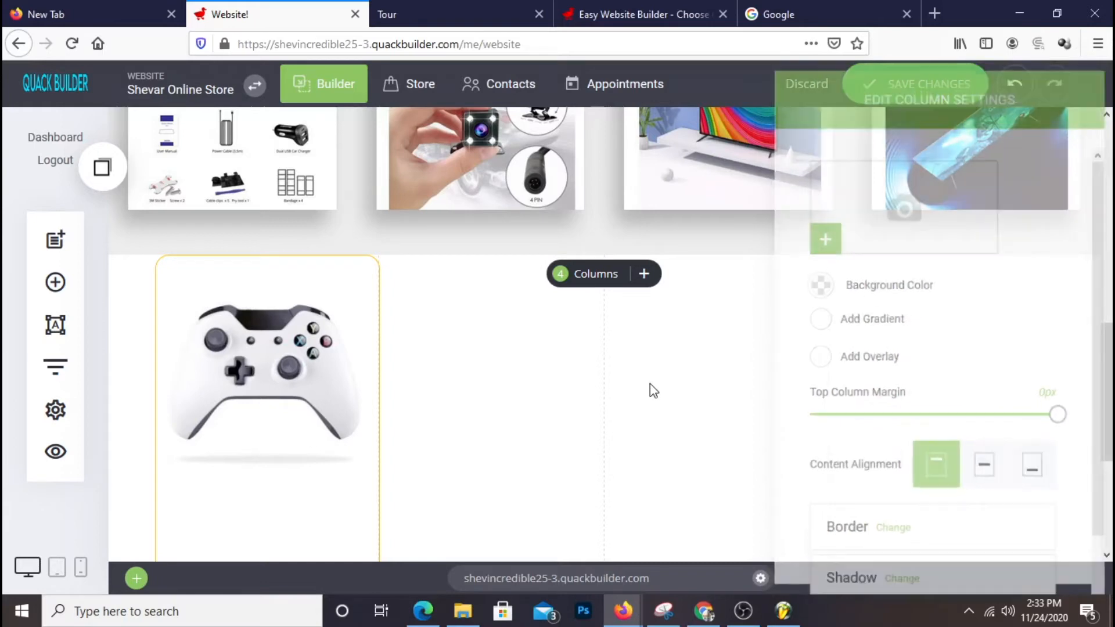
scroll(376, 363, "down", 3)
scroll(377, 364, "up", 3)
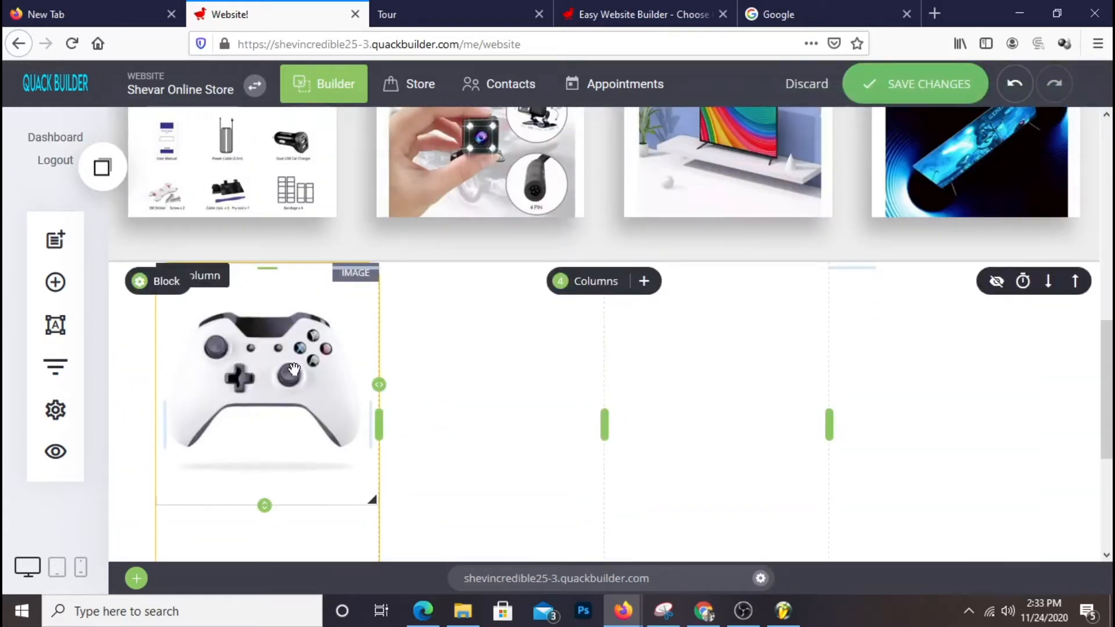
- Try the full-width container for the game controller block and return it to boxed width
scroll(294, 368, "down", 2)
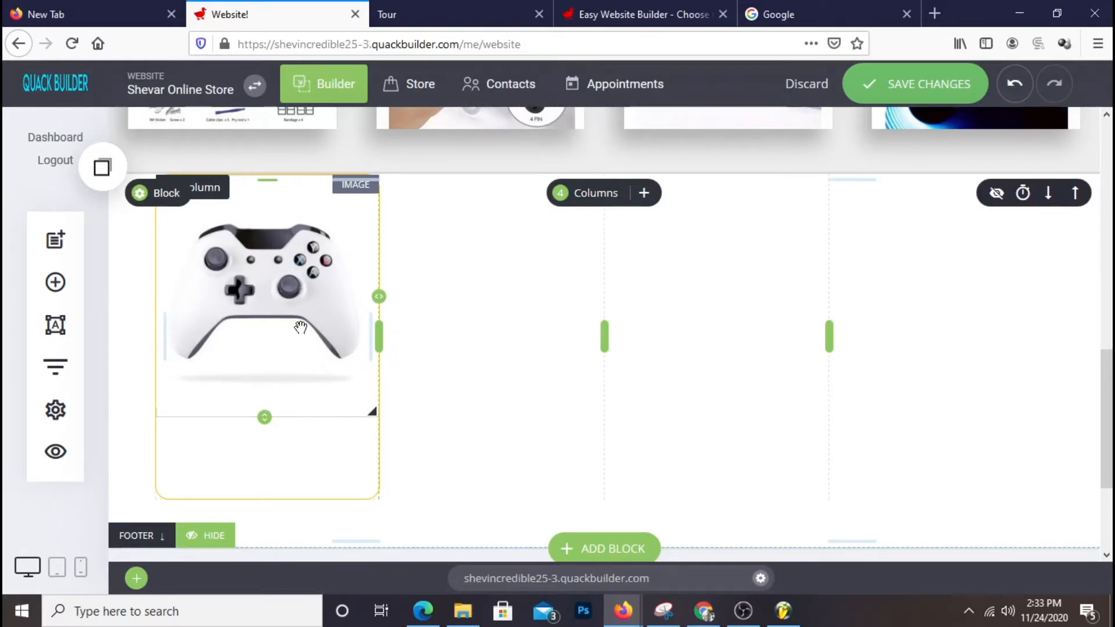
scroll(481, 302, "up", 1)
scroll(478, 296, "up", 1)
mouse_move(154, 284)
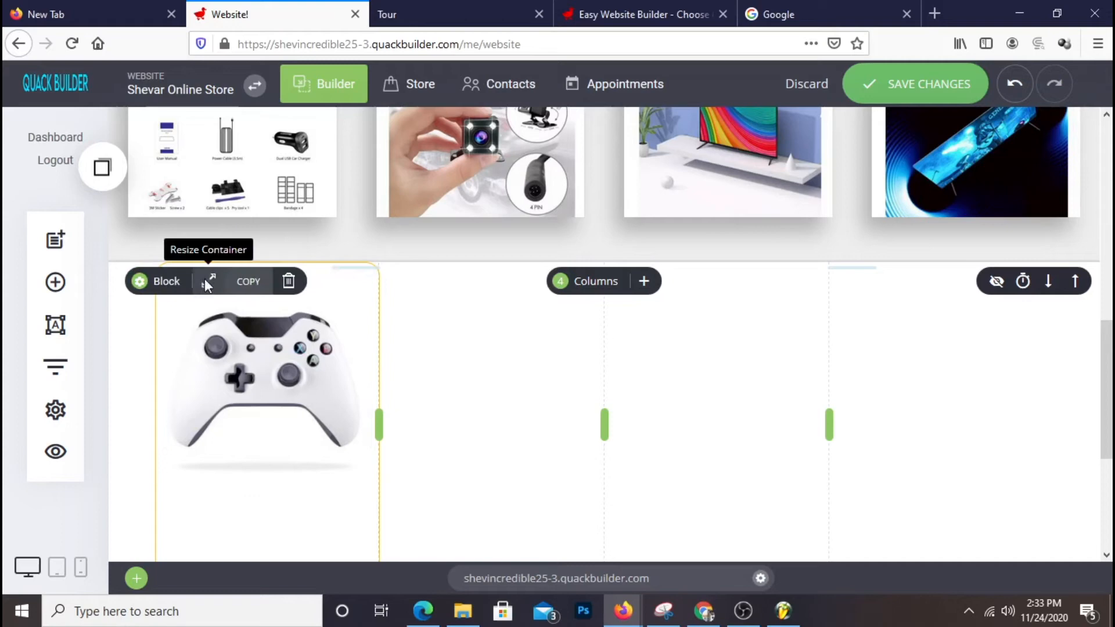
left_click(207, 282)
left_click(1014, 240)
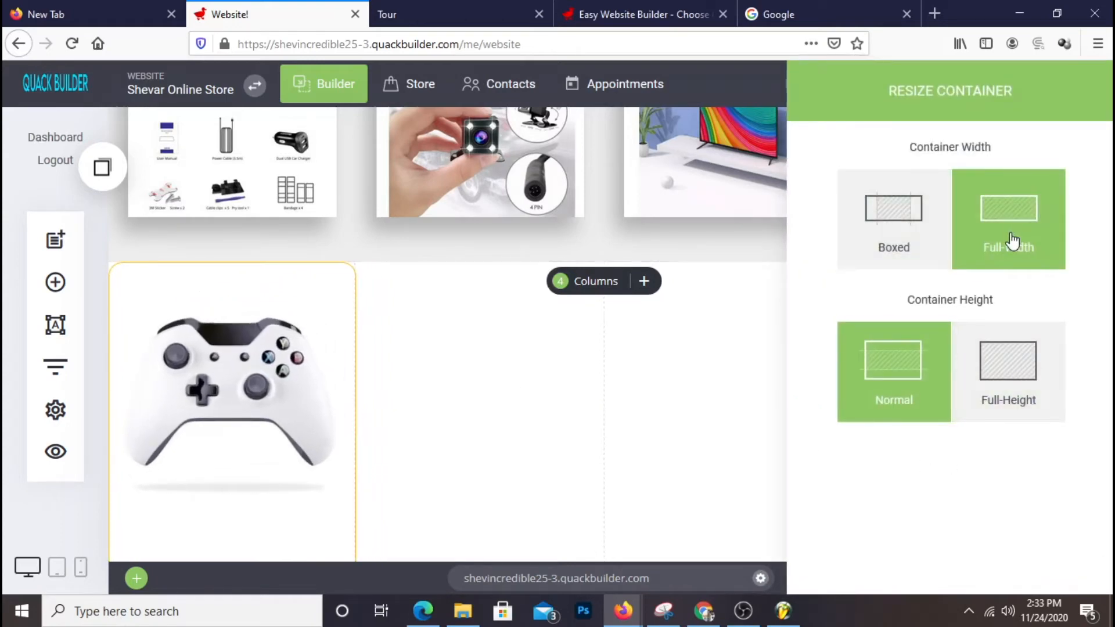
left_click(893, 243)
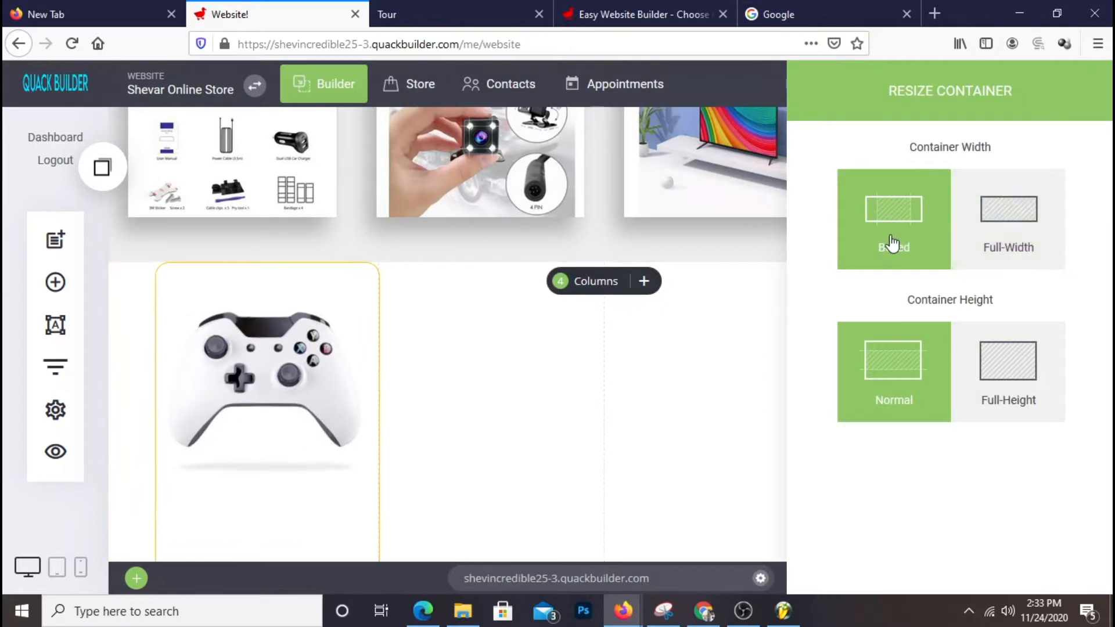
left_click(985, 248)
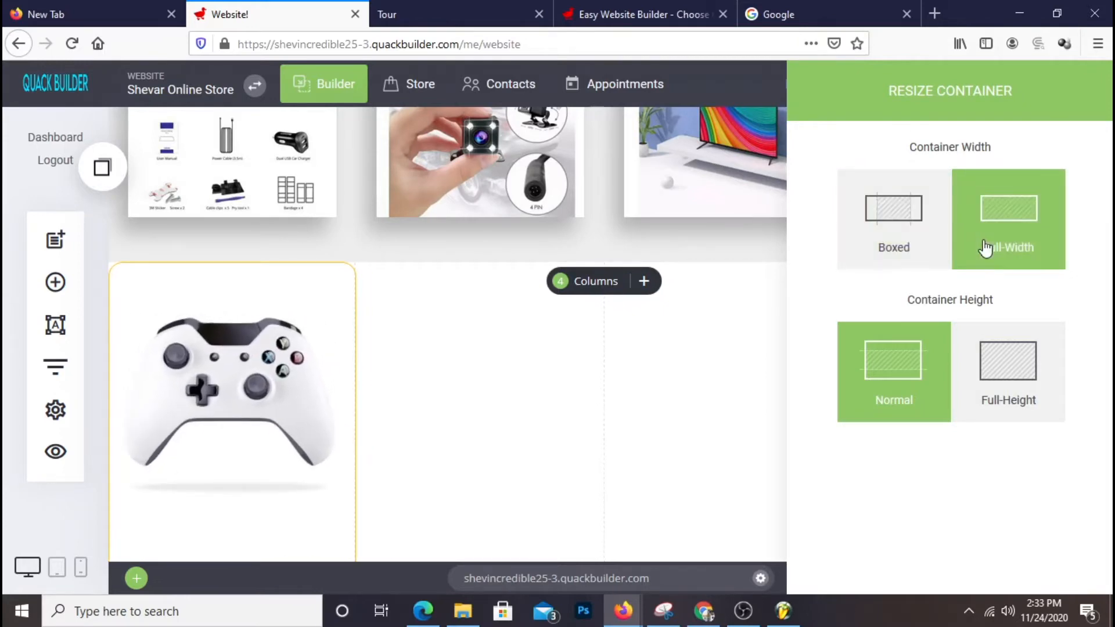
left_click(922, 244)
left_click(612, 428)
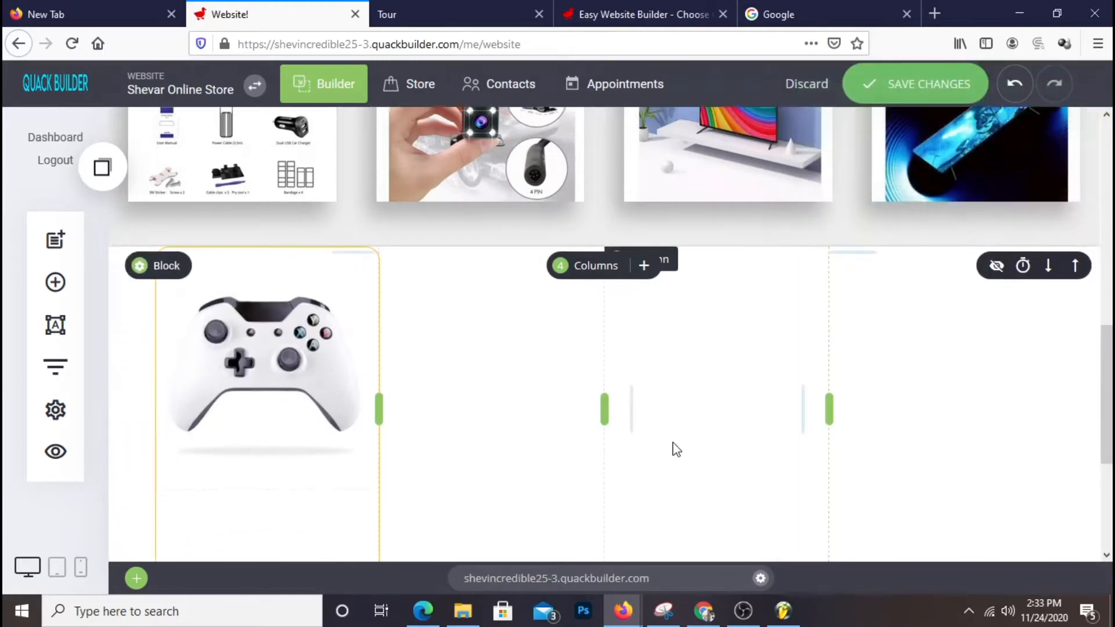
- Add a small gap between the block's upper edge and its columns
scroll(674, 448, "down", 5)
scroll(667, 445, "up", 3)
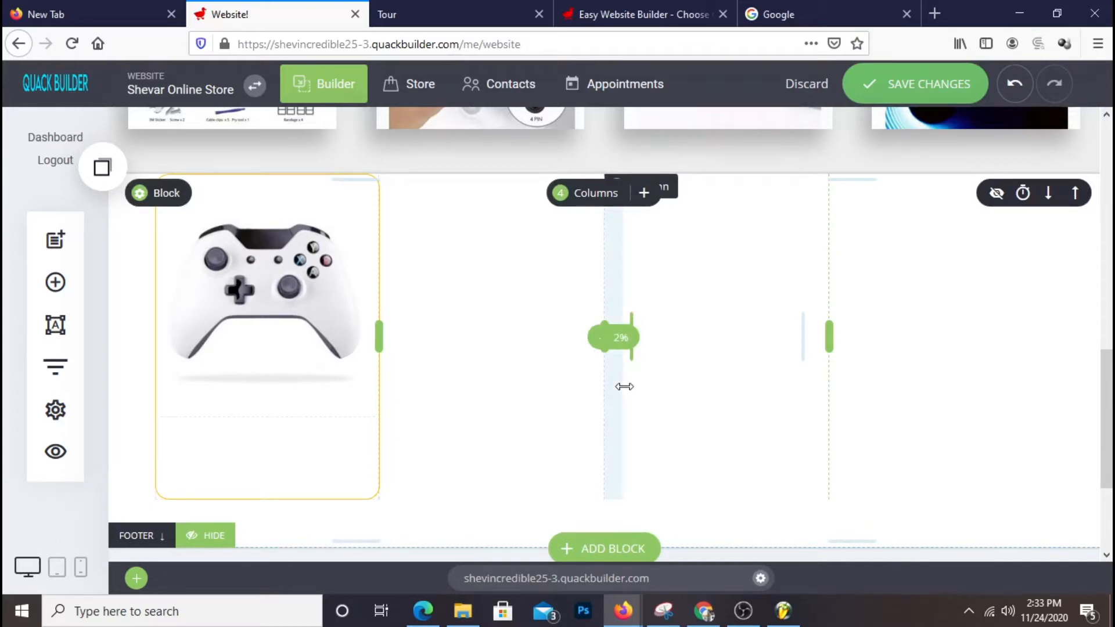
scroll(510, 381, "up", 2)
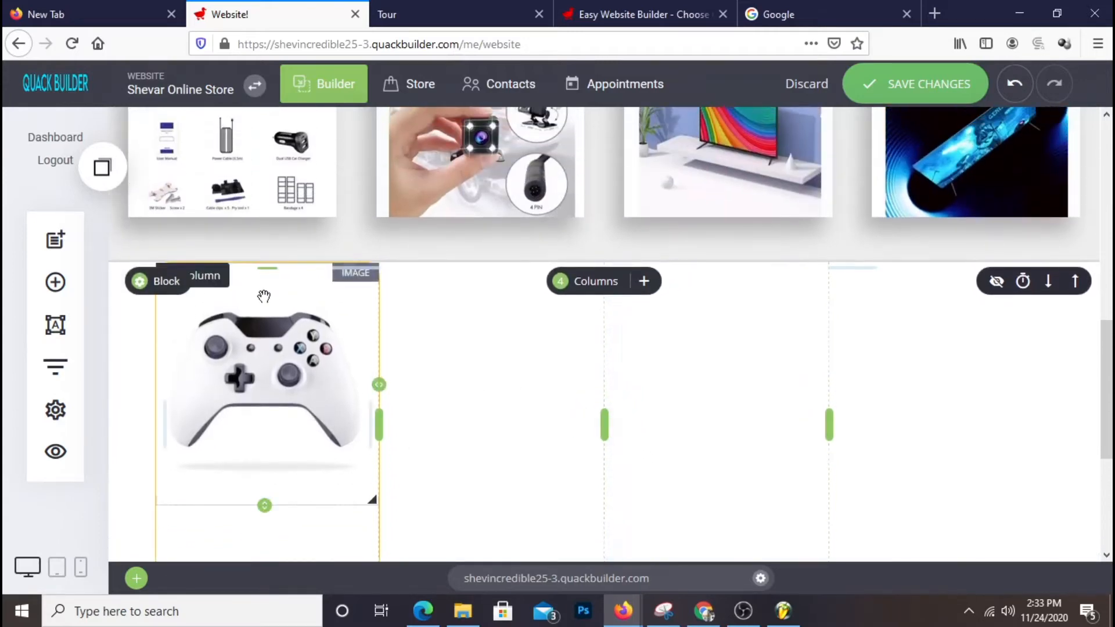
left_click_drag(275, 269, 273, 289)
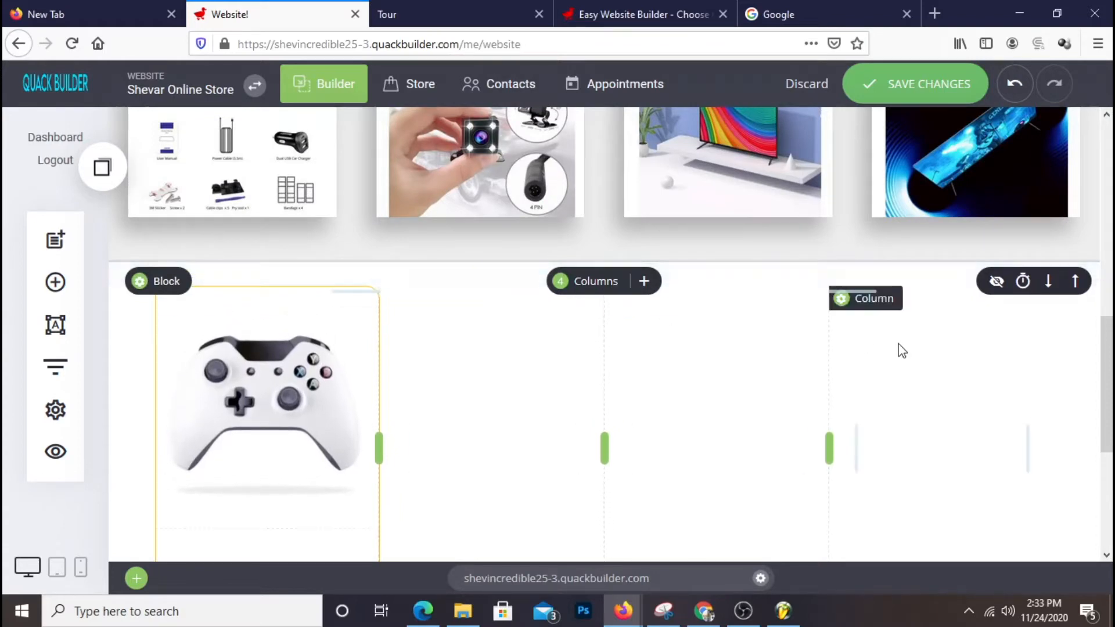
left_click_drag(288, 288, 289, 284)
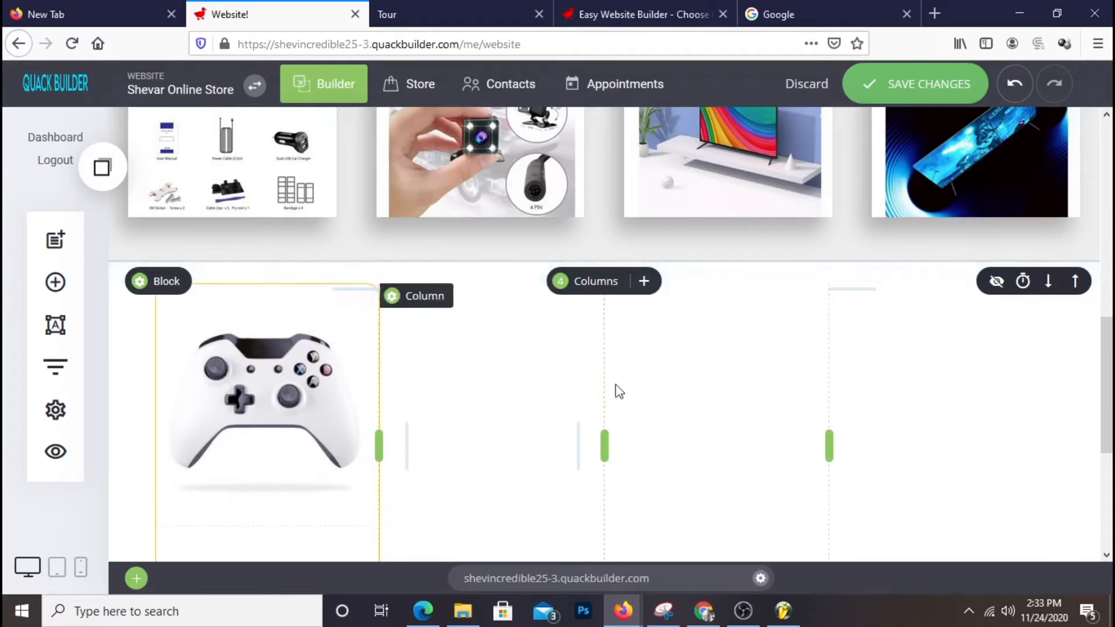
scroll(923, 390, "down", 2)
scroll(912, 386, "down", 1)
scroll(726, 356, "up", 2)
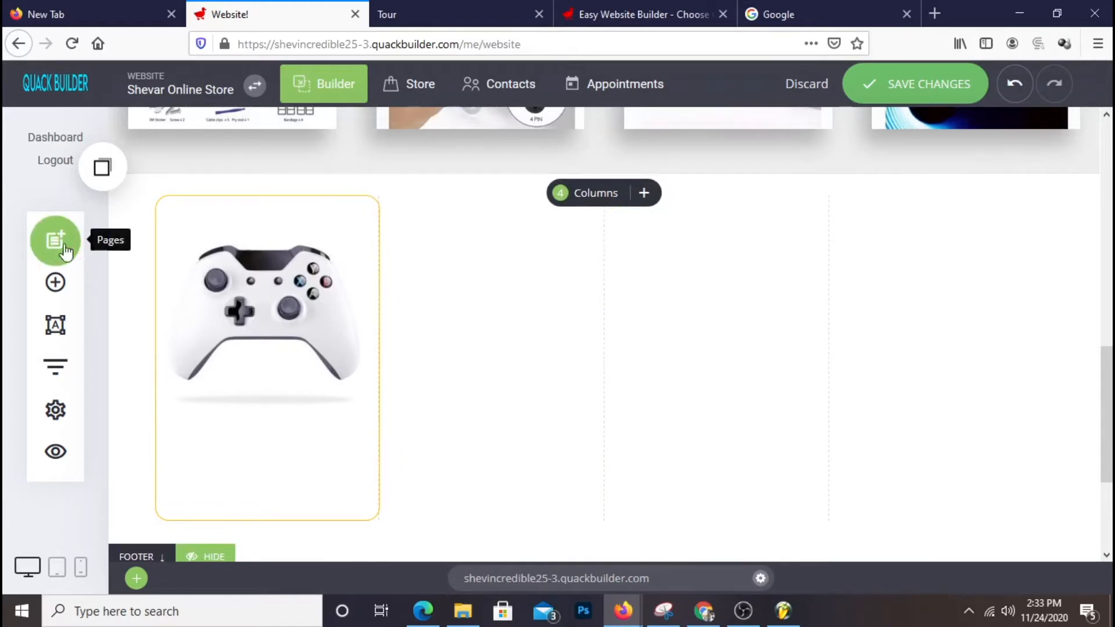
- Add a text widget above the game controller image and replace its placeholder text with "Special Deals"
left_click(66, 287)
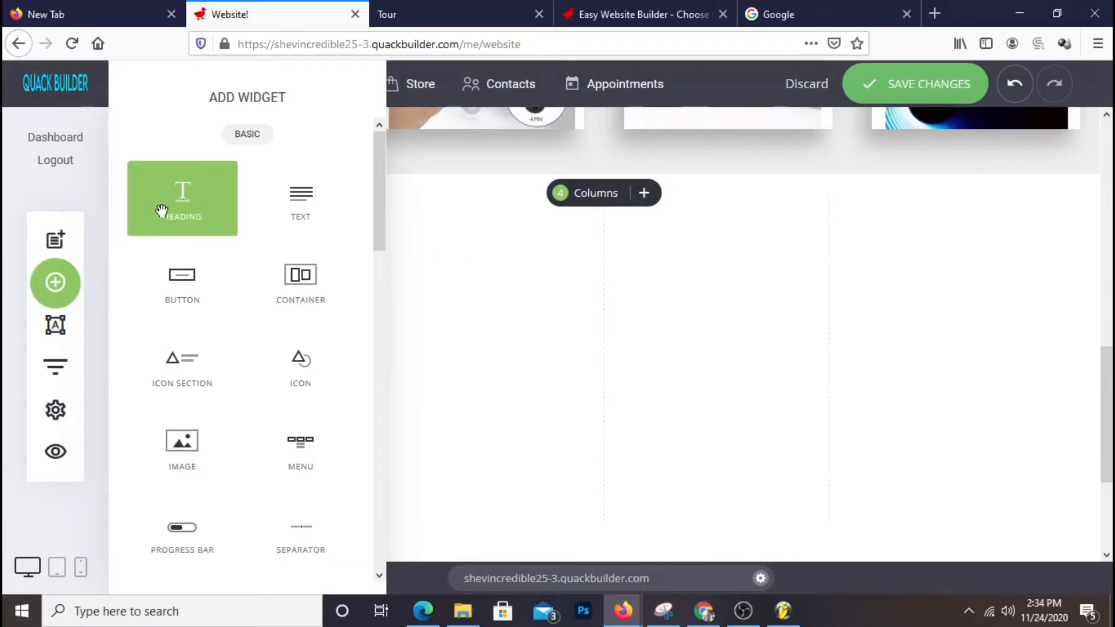
mouse_move(273, 219)
left_mouse_down()
mouse_move(356, 227)
mouse_move(312, 227)
mouse_move(234, 194)
mouse_move(285, 232)
left_mouse_up()
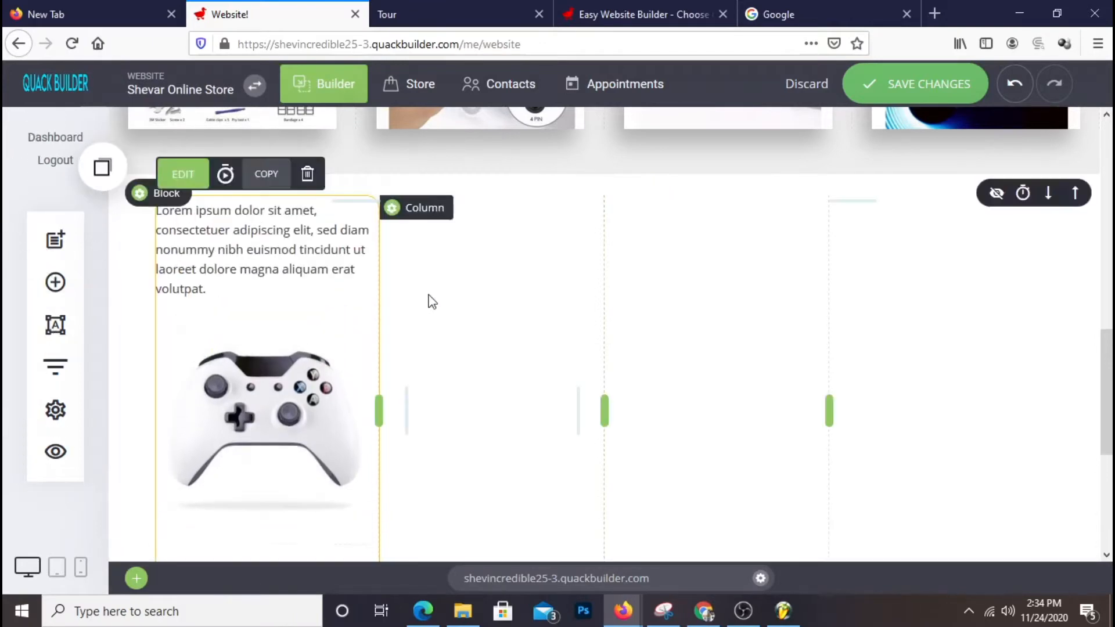
left_click(258, 278)
left_click_drag(231, 288, 132, 212)
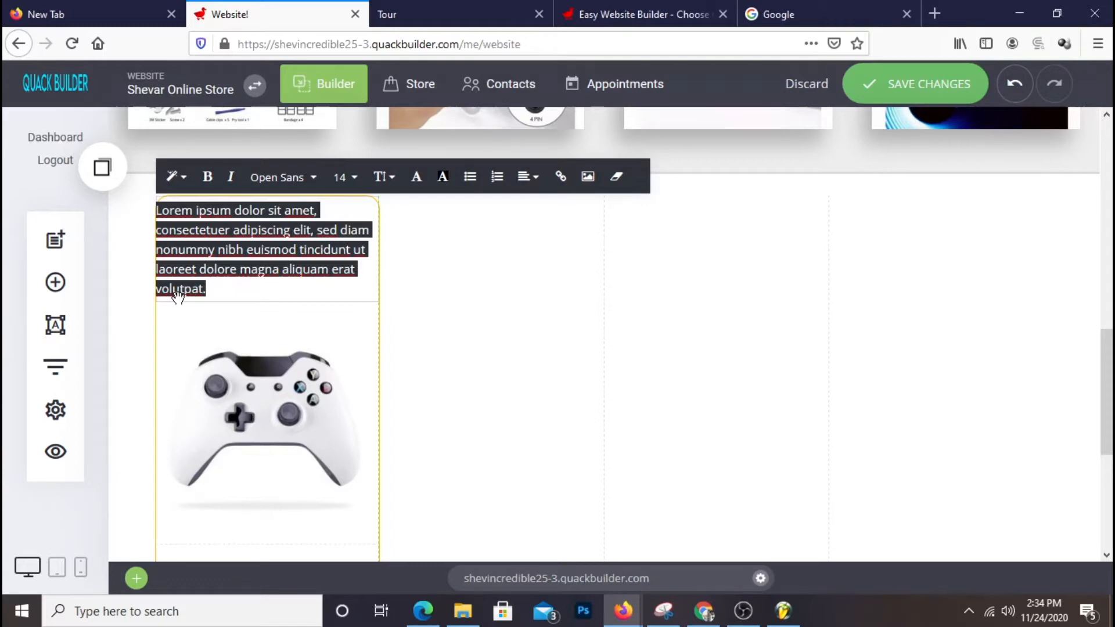
type("Special Deals")
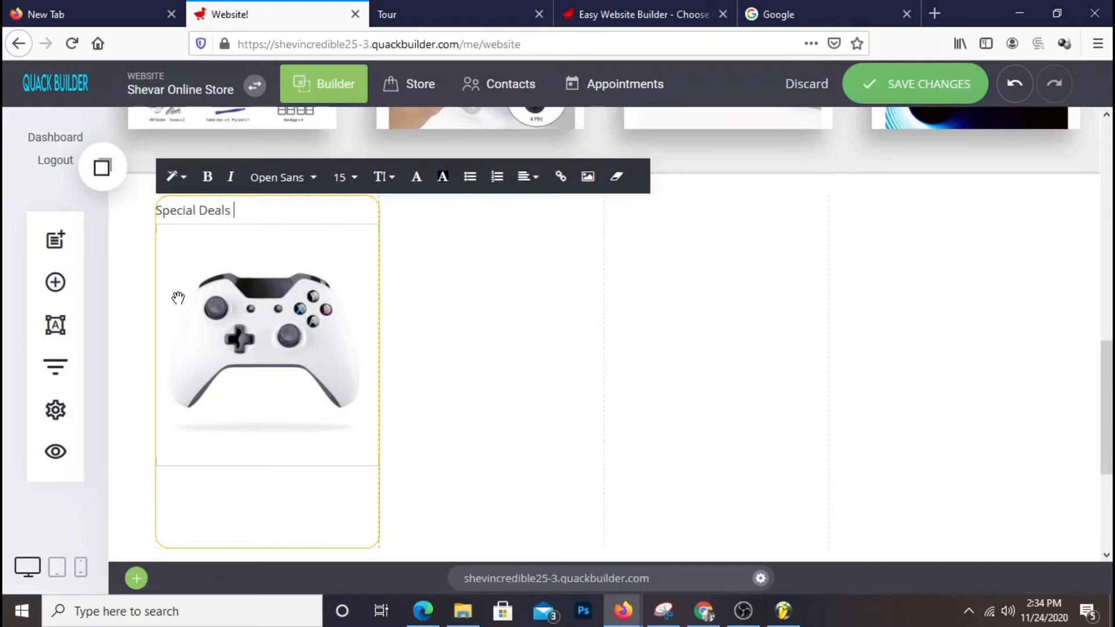
- Make the "Special Deals" text bold and set its font size to 16
triple_click(234, 213)
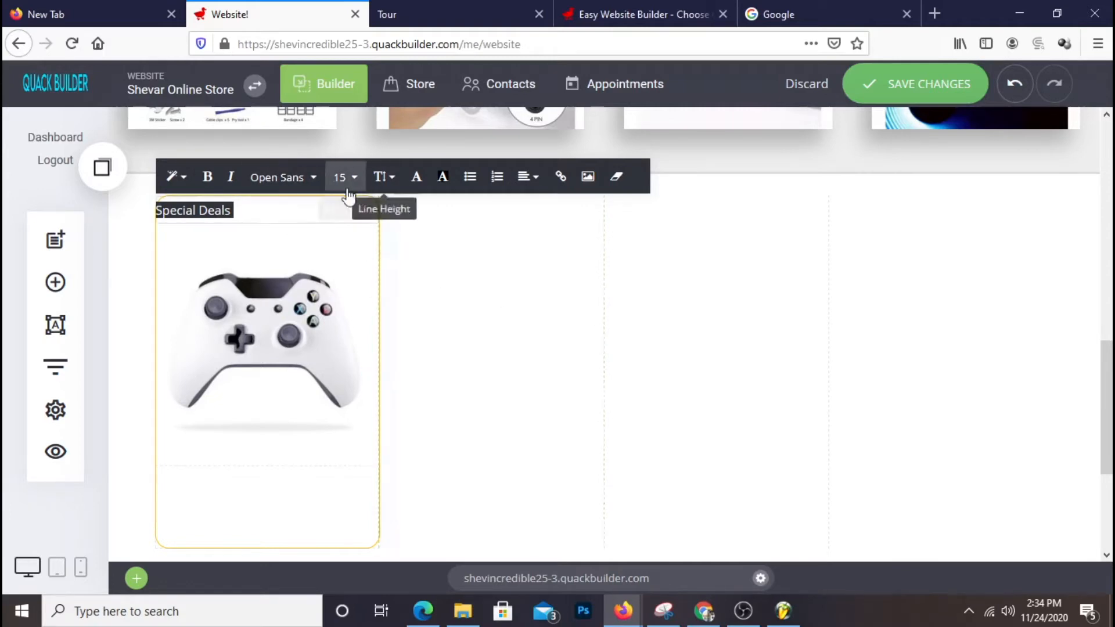
left_click(209, 184)
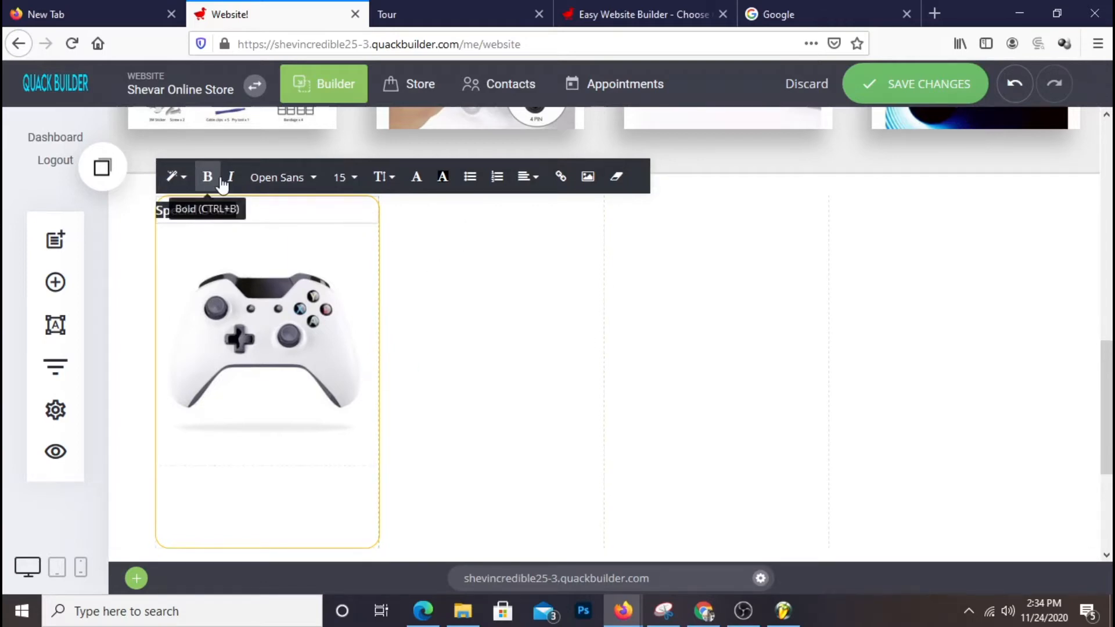
left_click(347, 178)
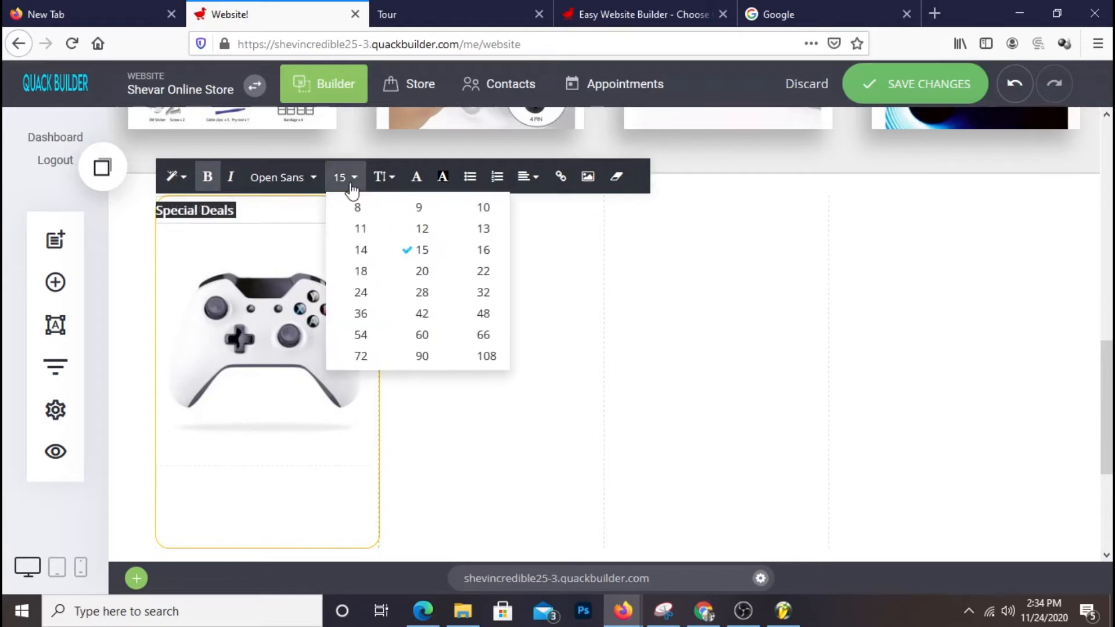
left_click(482, 250)
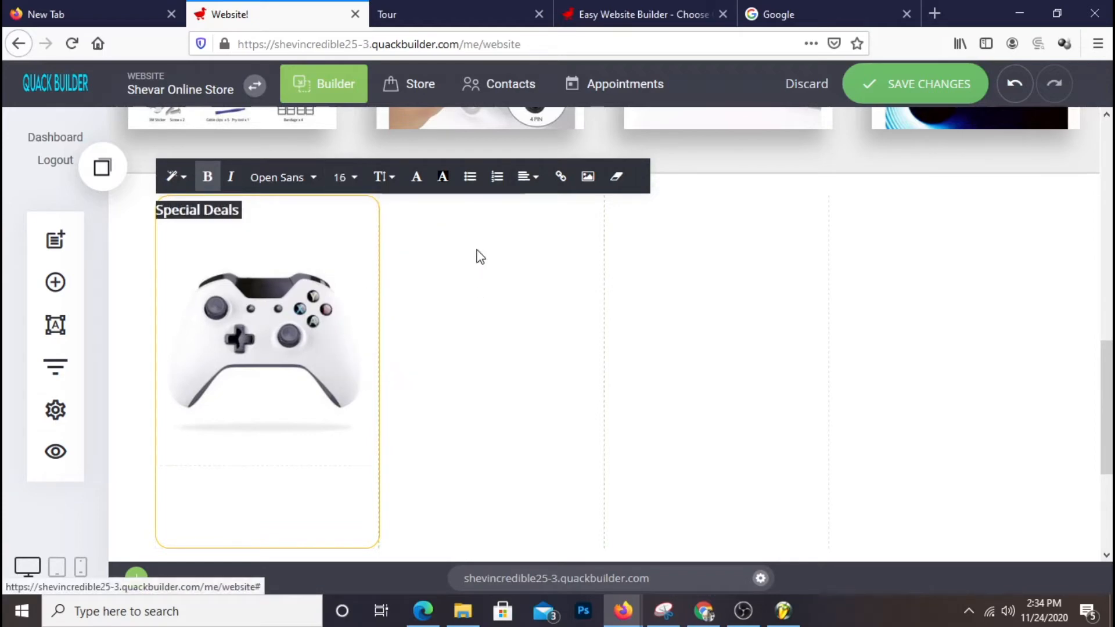
left_click(489, 273)
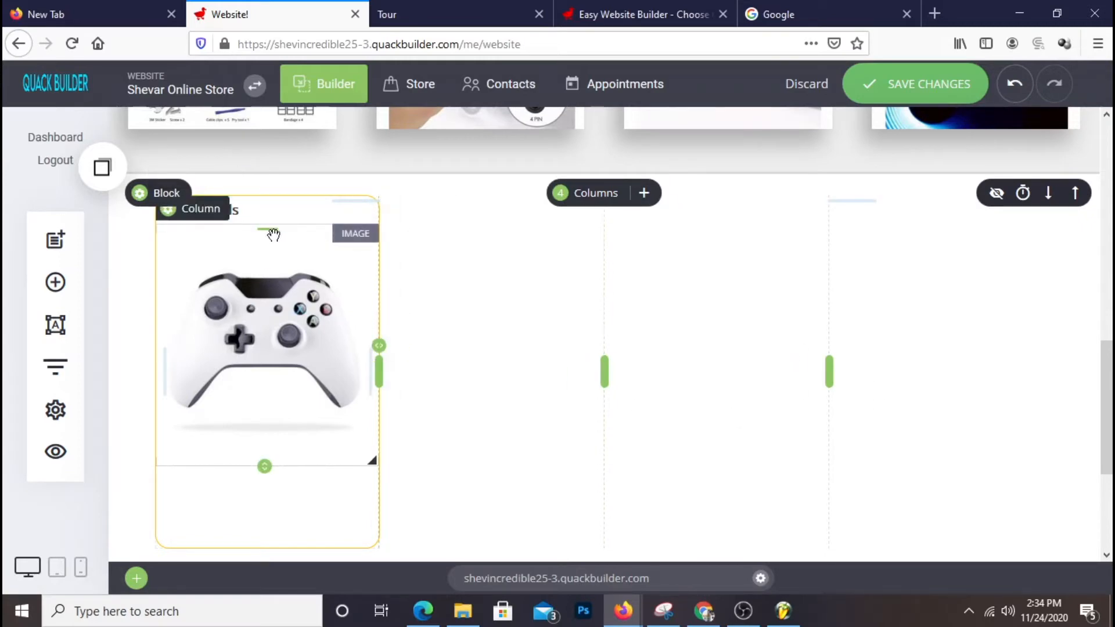
- Add a few pixels of space above the game controller image and above the "Special Deals" text, and save the changes
left_click_drag(268, 229, 268, 235)
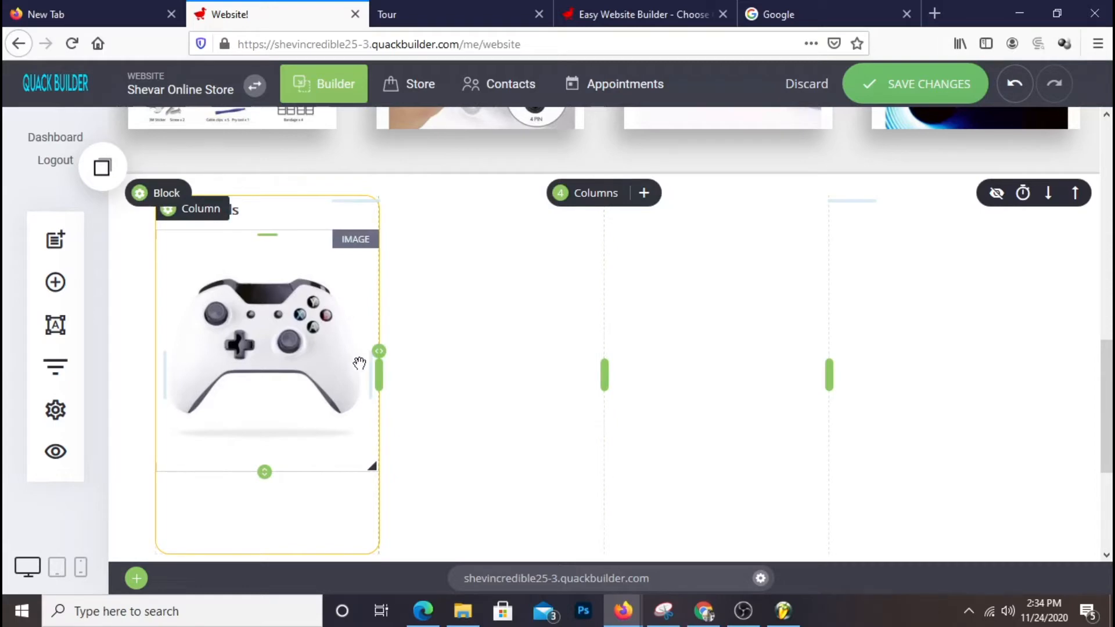
left_click_drag(239, 201, 241, 207)
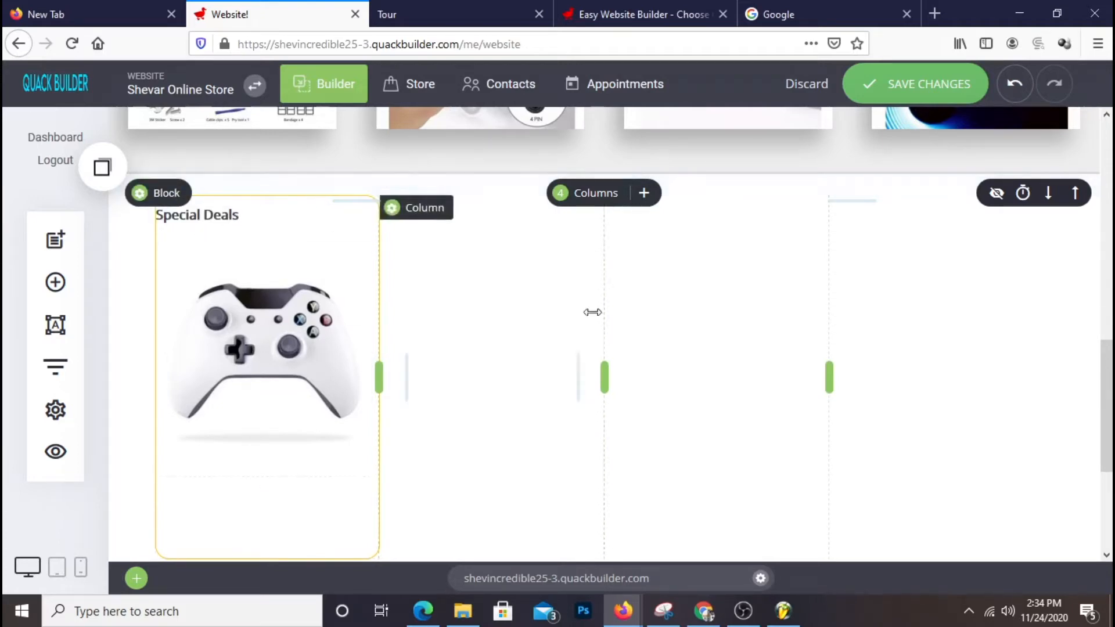
left_click(923, 85)
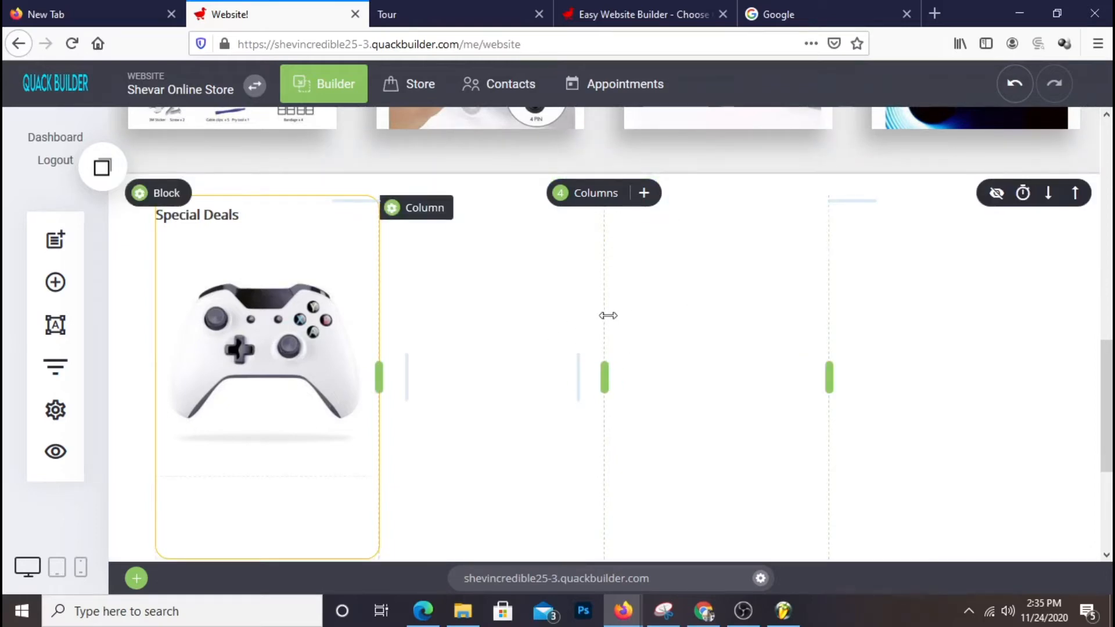
- Add a text widget between the "Special Deals" text and the game controller image
scroll(664, 316, "down", 3)
scroll(664, 317, "up", 6)
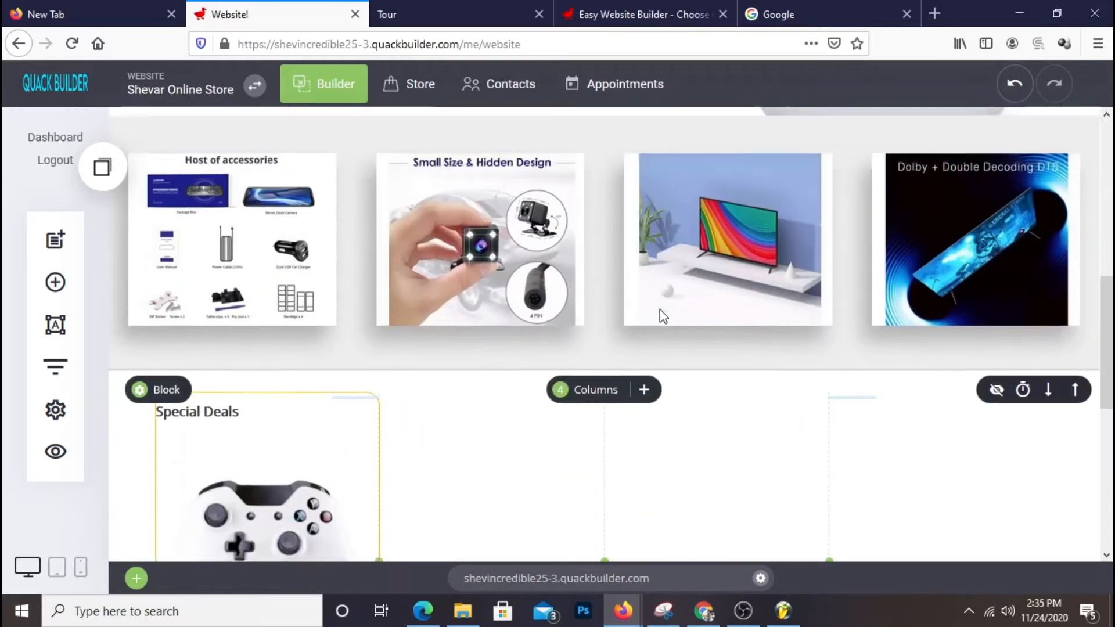
scroll(663, 317, "down", 4)
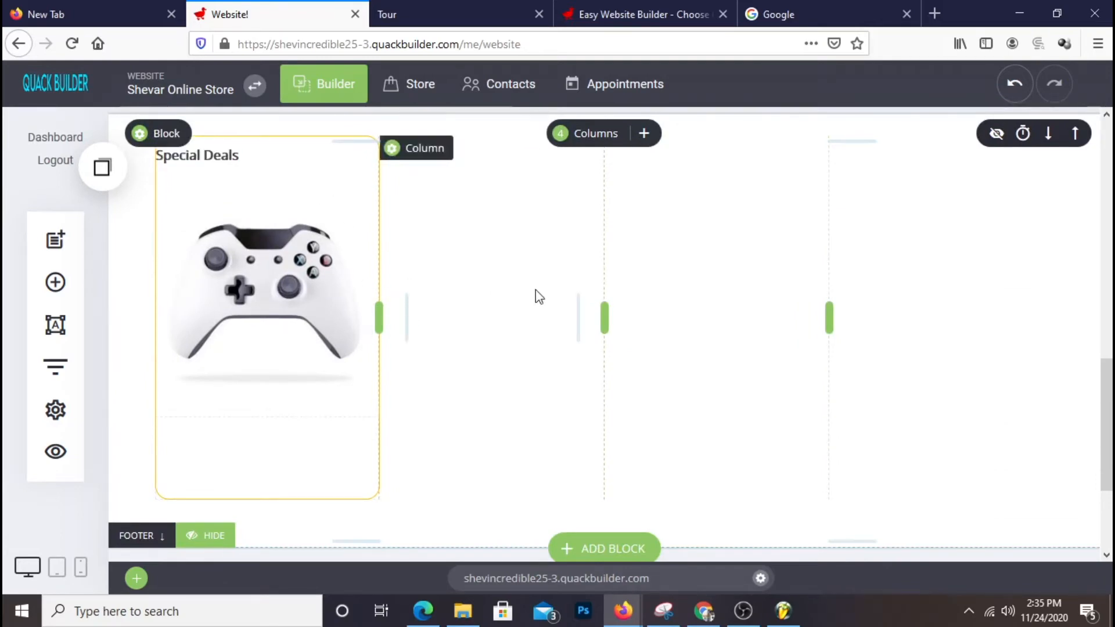
left_click(50, 296)
left_click_drag(300, 194, 267, 182)
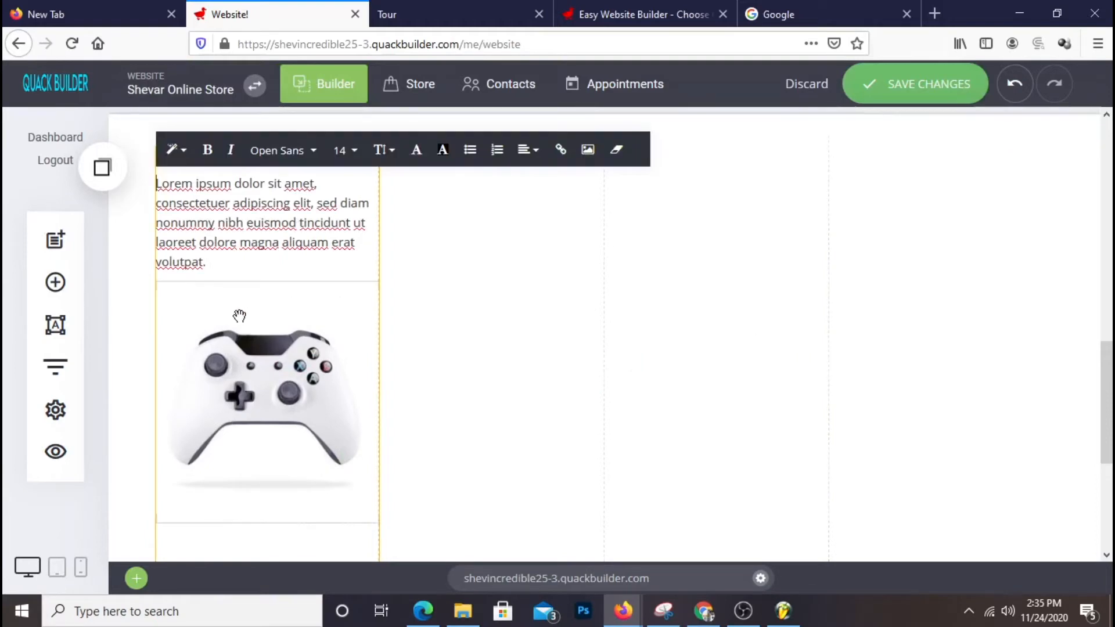
- Replace the new widget's placeholder text with "Game Controller Deal End Soon", correcting the spelling of "Controller"
left_click(214, 266)
key("ctrl+a")
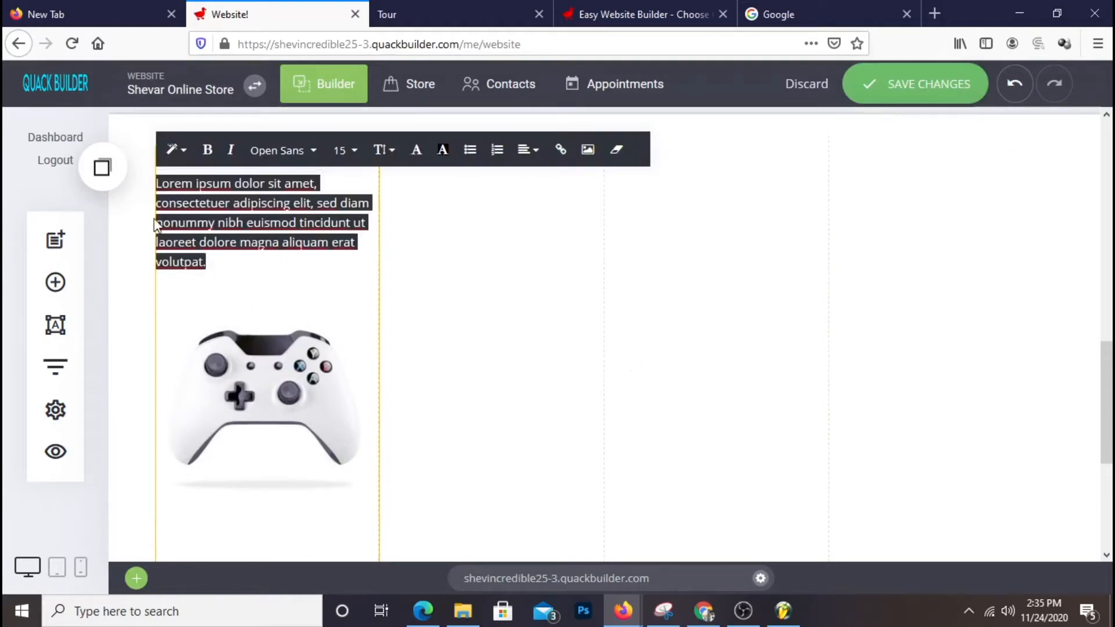
left_click_drag(227, 261, 152, 182)
scroll(480, 373, "up", 2)
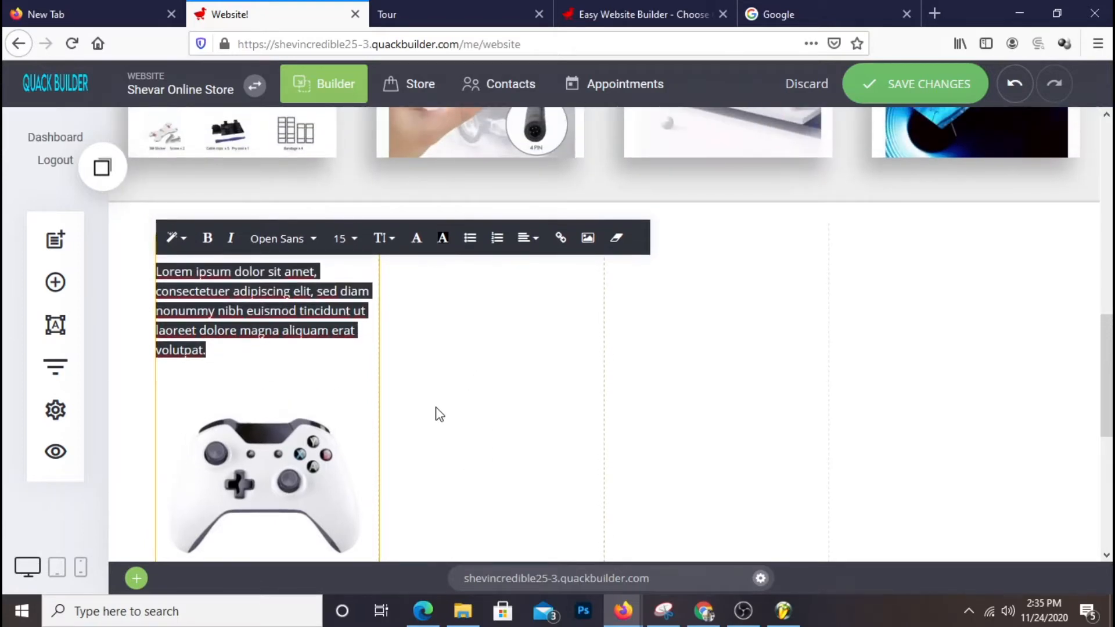
type("Game Con")
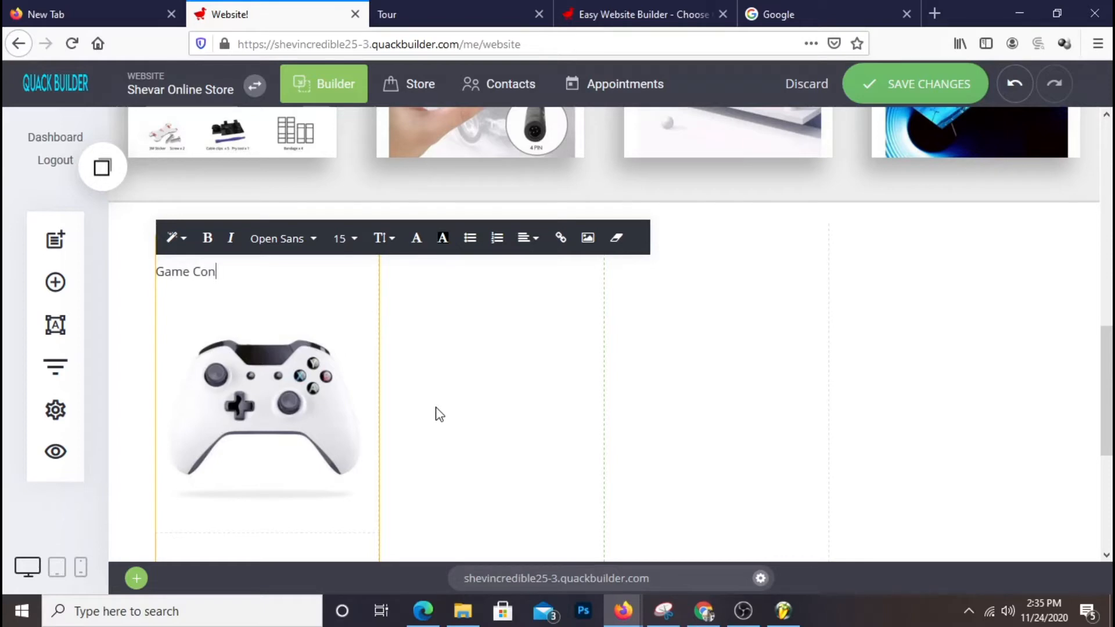
type("troler")
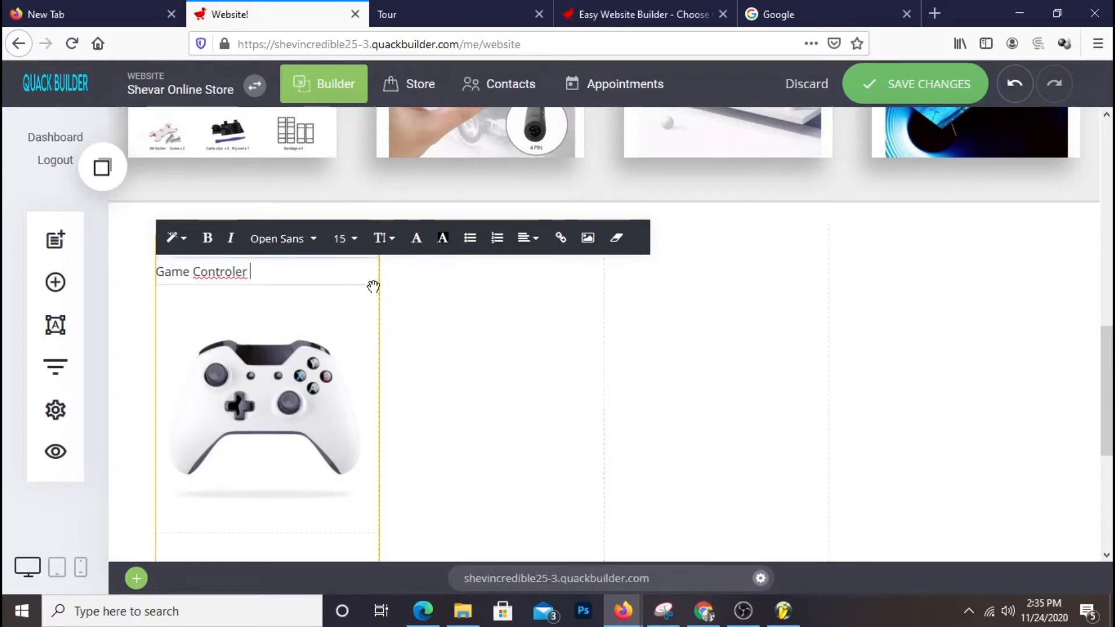
right_click(230, 270)
left_click(207, 278)
right_click(217, 273)
left_click(293, 284)
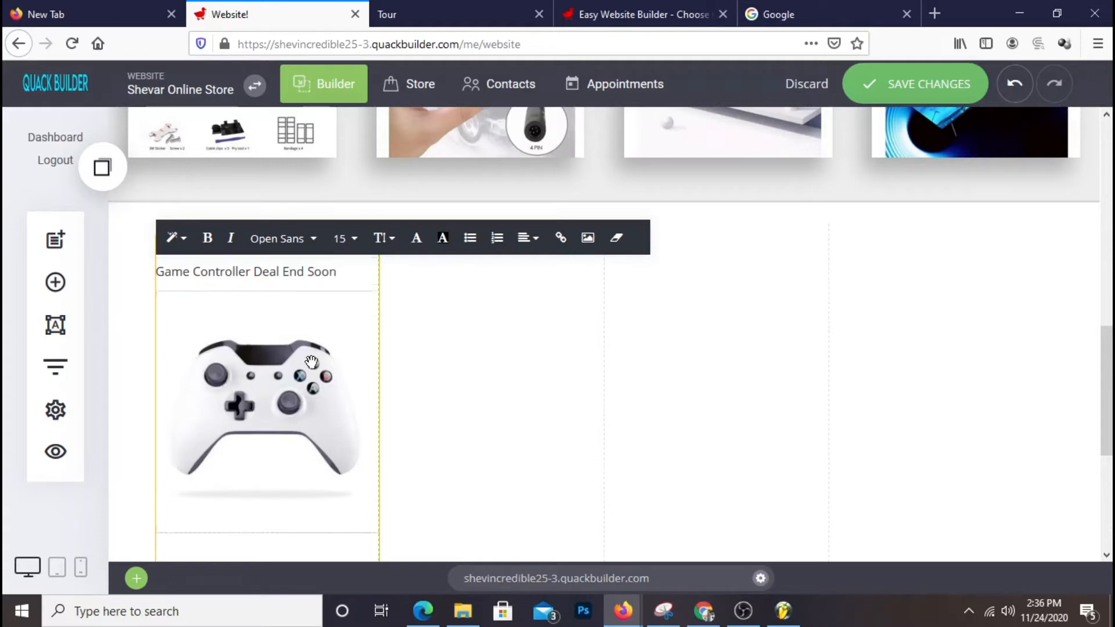
left_click(505, 432)
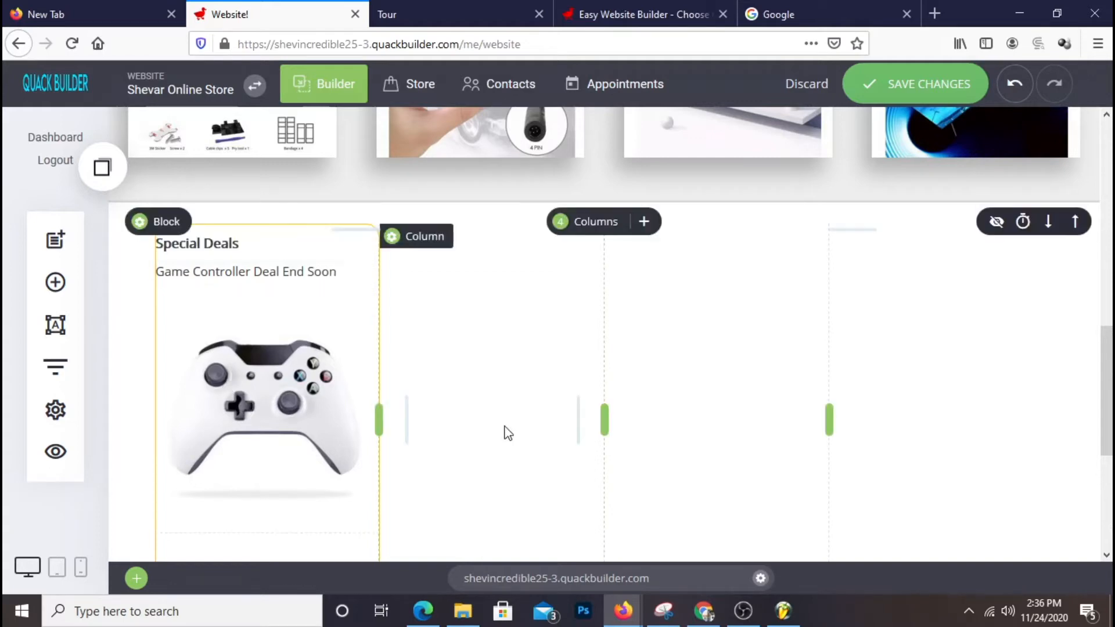
- Change "End" to "Ending" in the deal text so it reads "Game Controller Deal Ending Soon"
left_click(255, 274)
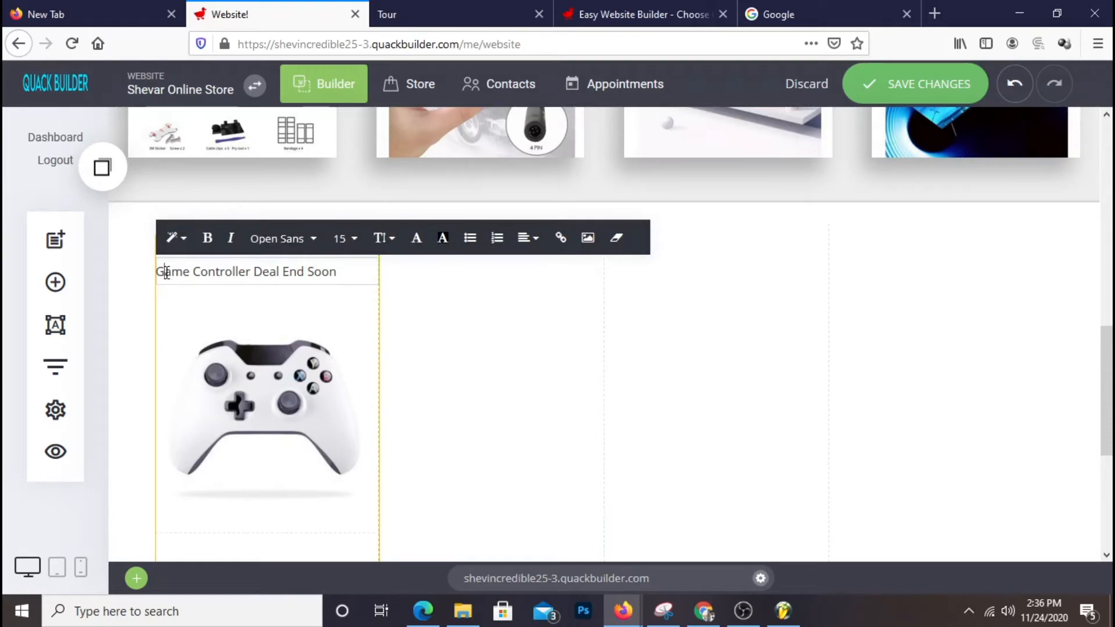
left_click_drag(160, 272, 293, 287)
left_click(303, 273)
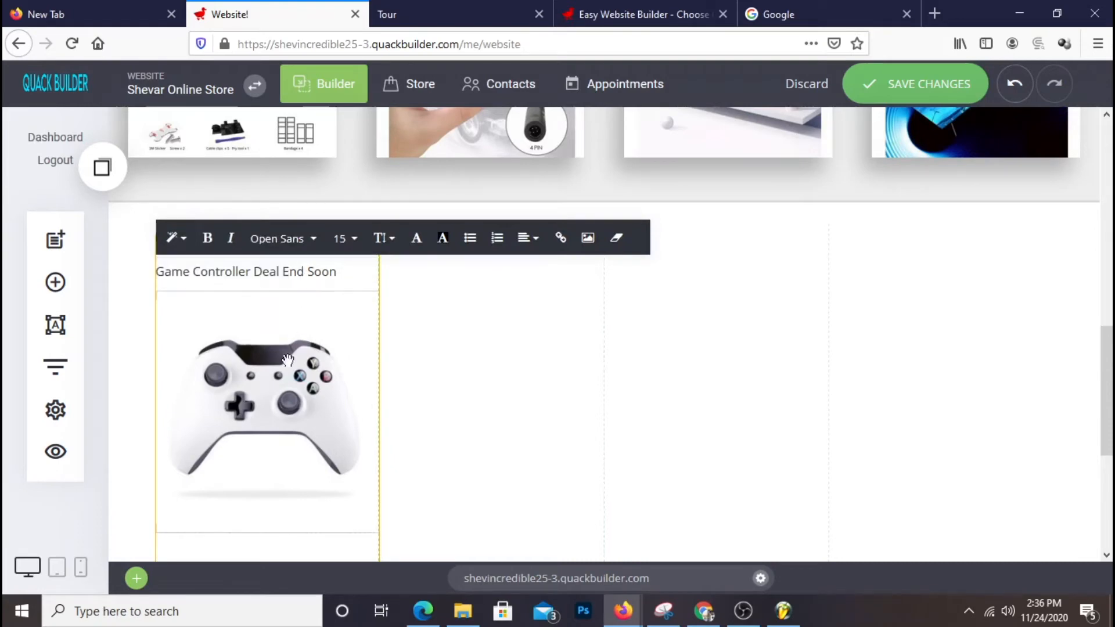
type("ing")
- Colour the whole "Game Controller Deal Ending Soon" line with the teal global color 028090 and save the changes
triple_click(341, 273)
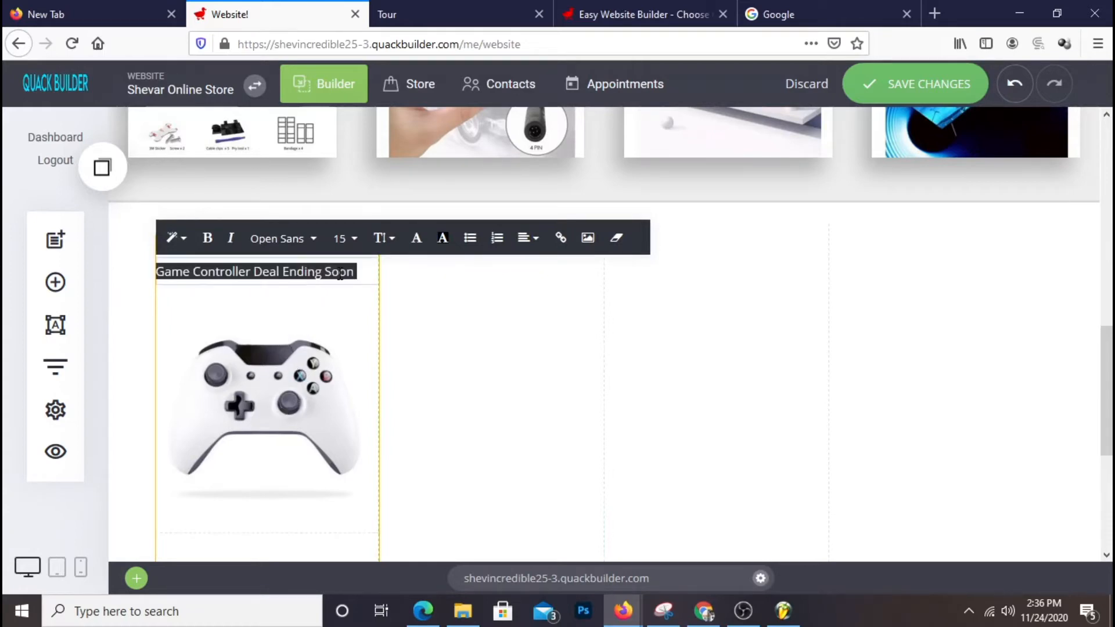
left_click(417, 238)
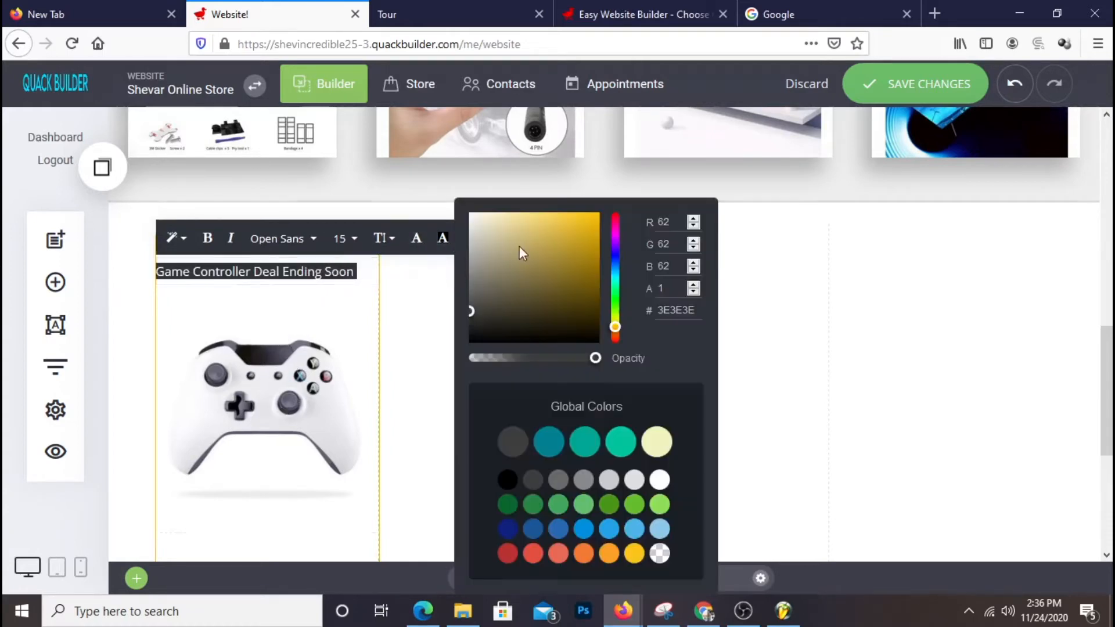
left_click(550, 447)
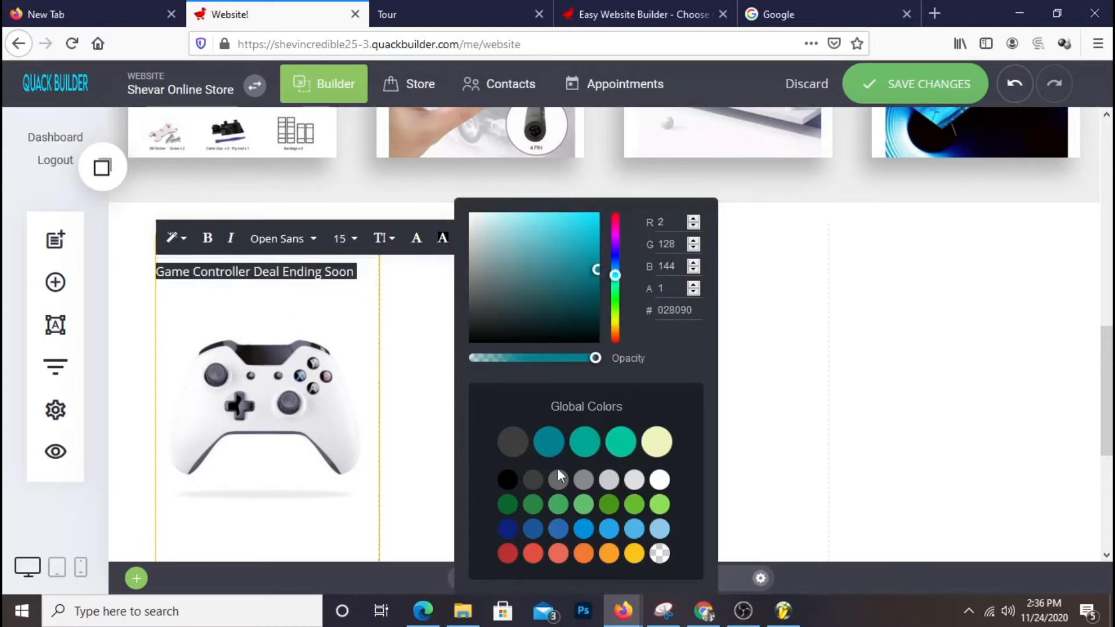
left_click(457, 490)
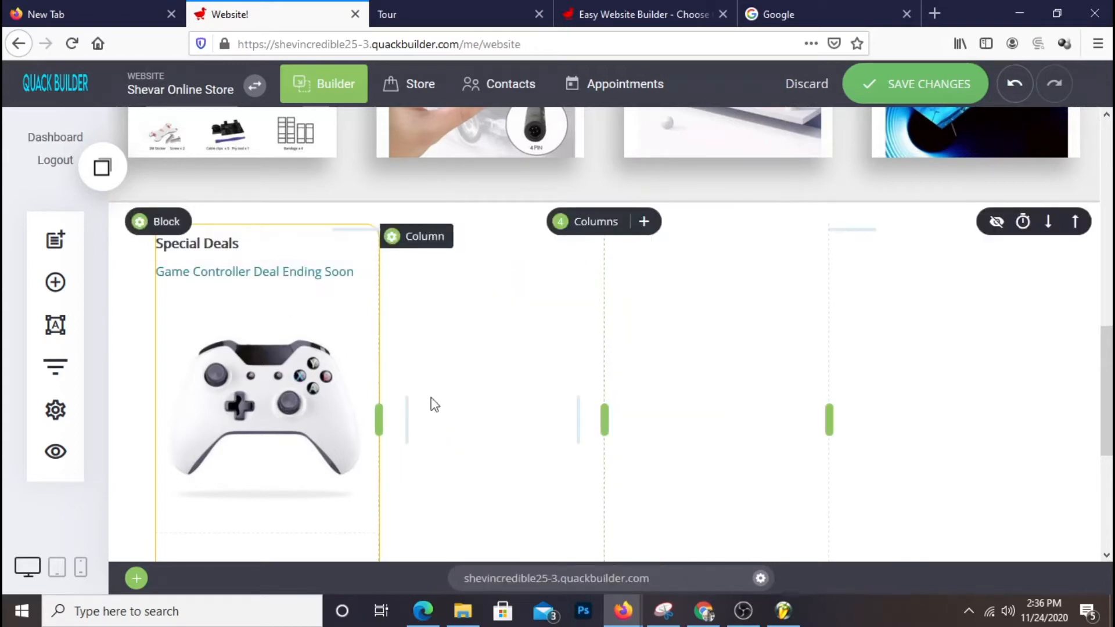
scroll(251, 322, "down", 4)
scroll(242, 270, "up", 4)
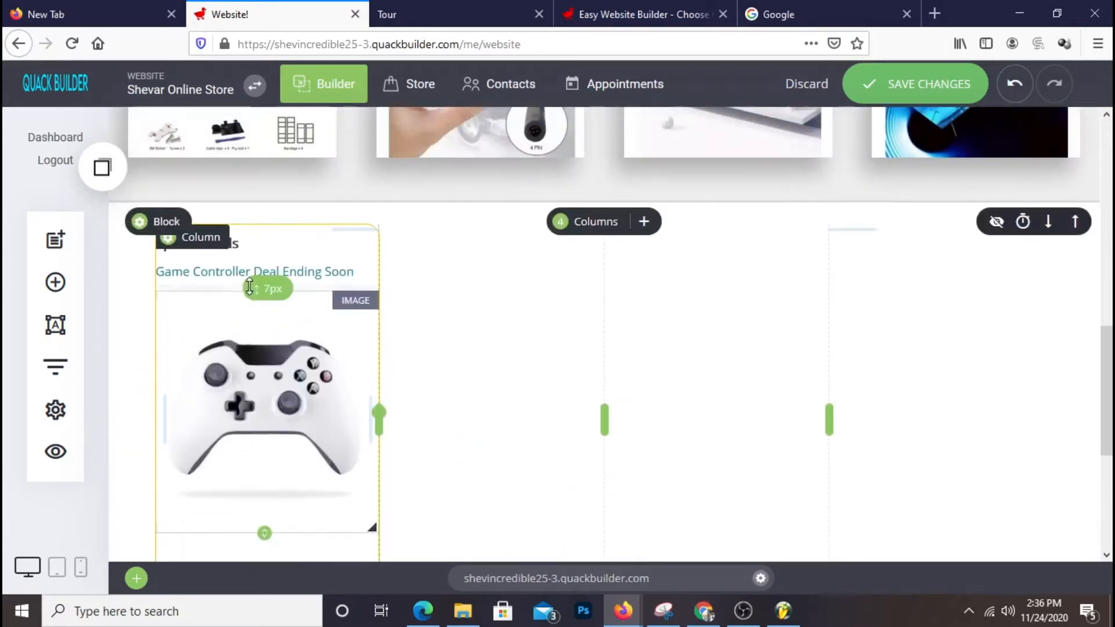
left_click(907, 86)
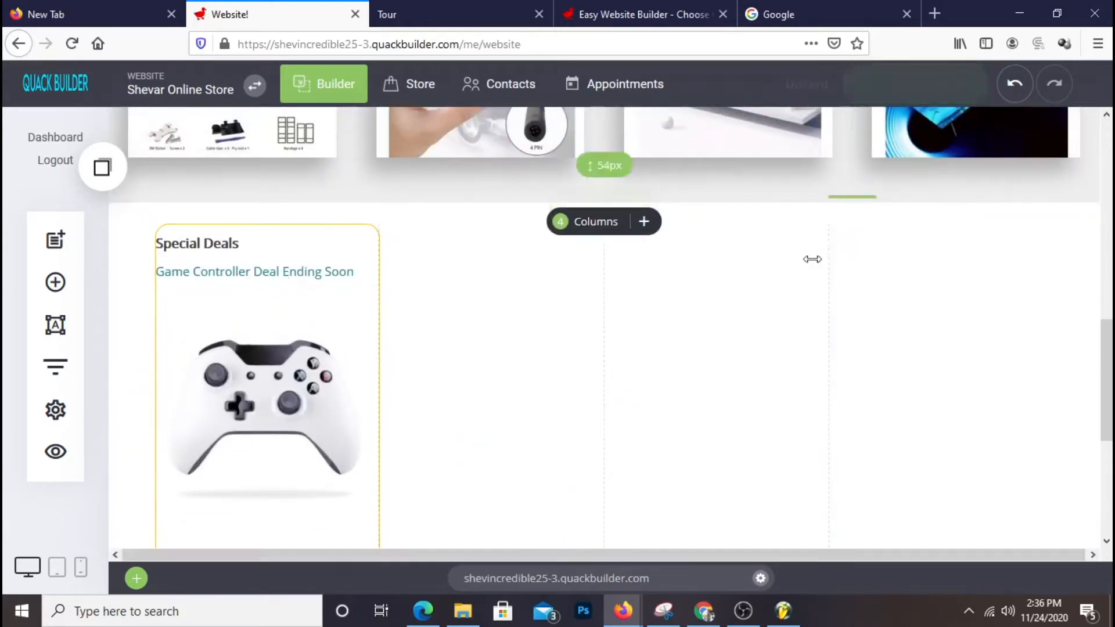
- Add a countdown widget below the game controller image in the bordered column
scroll(655, 335, "down", 3)
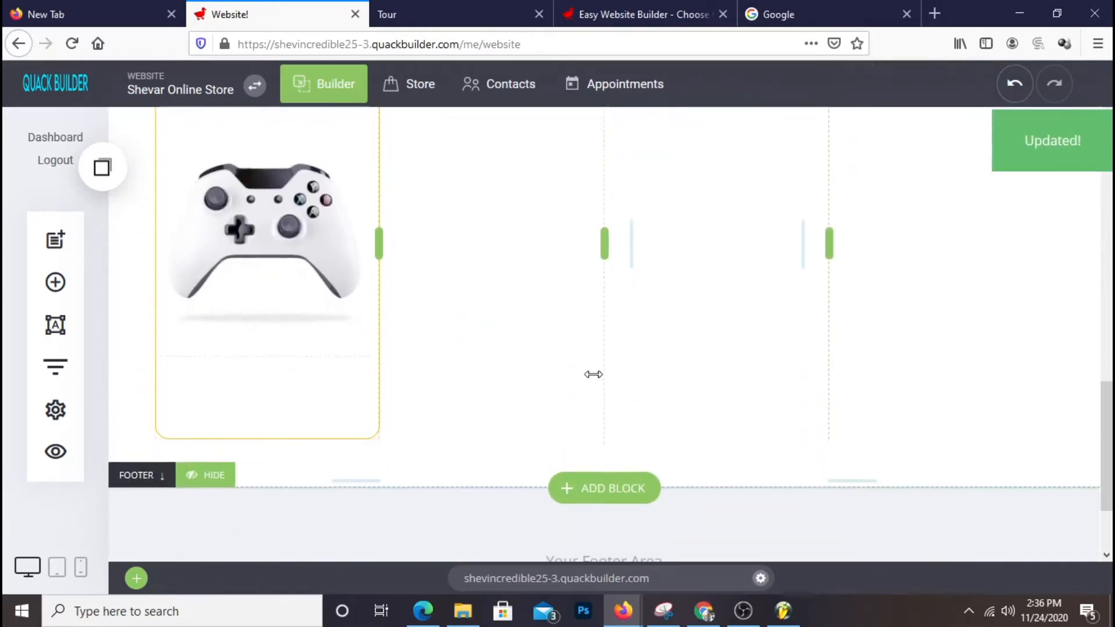
scroll(491, 381, "down", 2)
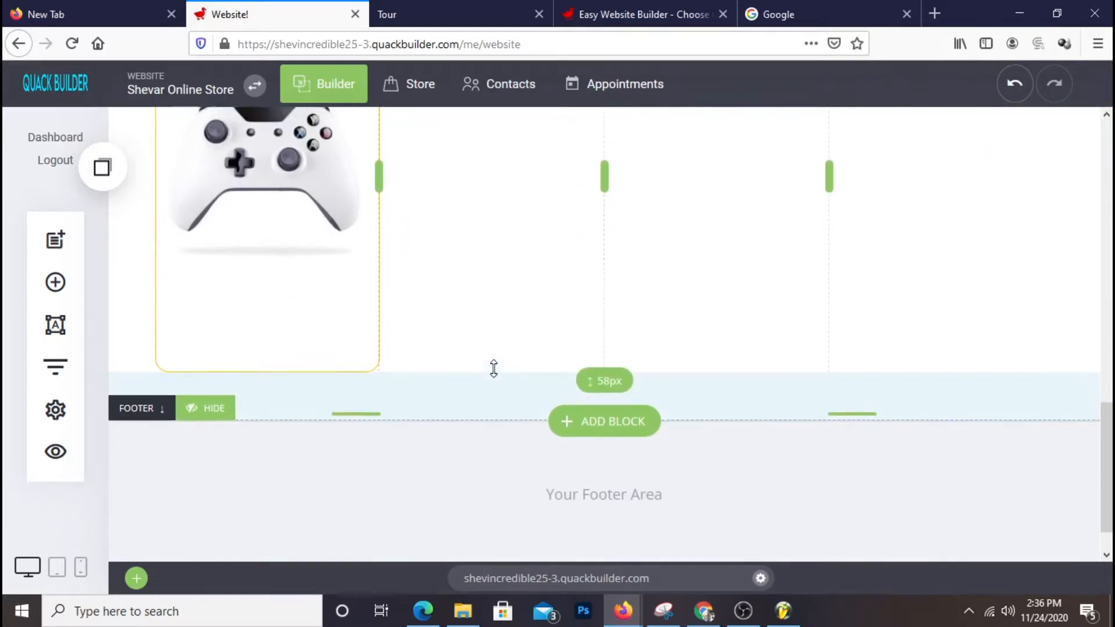
scroll(495, 374, "up", 4)
scroll(495, 376, "down", 1)
scroll(279, 368, "down", 2)
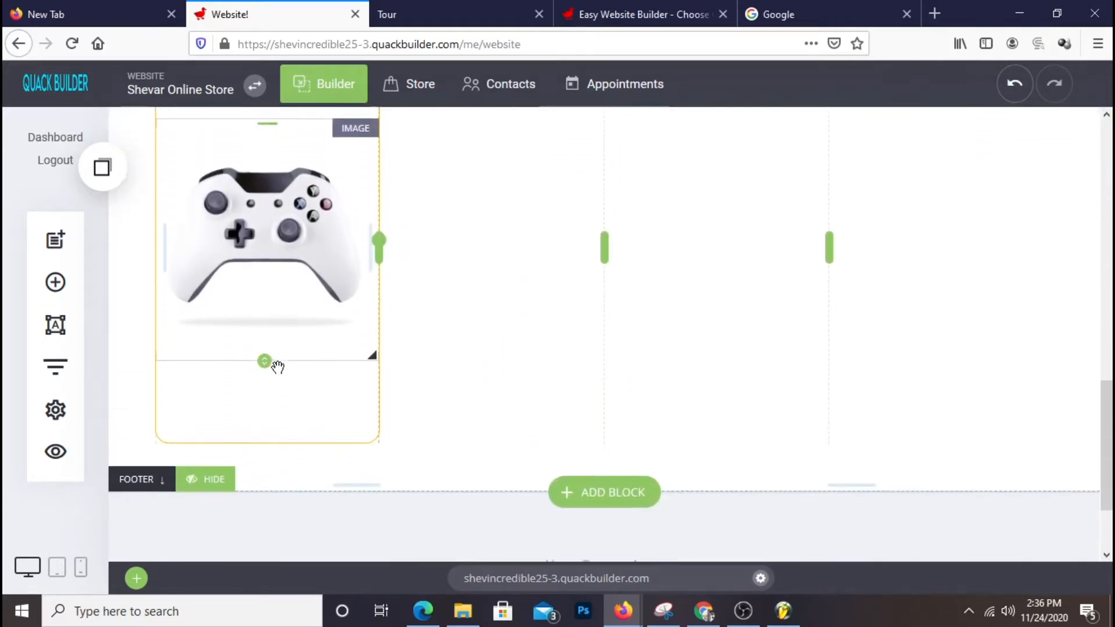
left_click(55, 282)
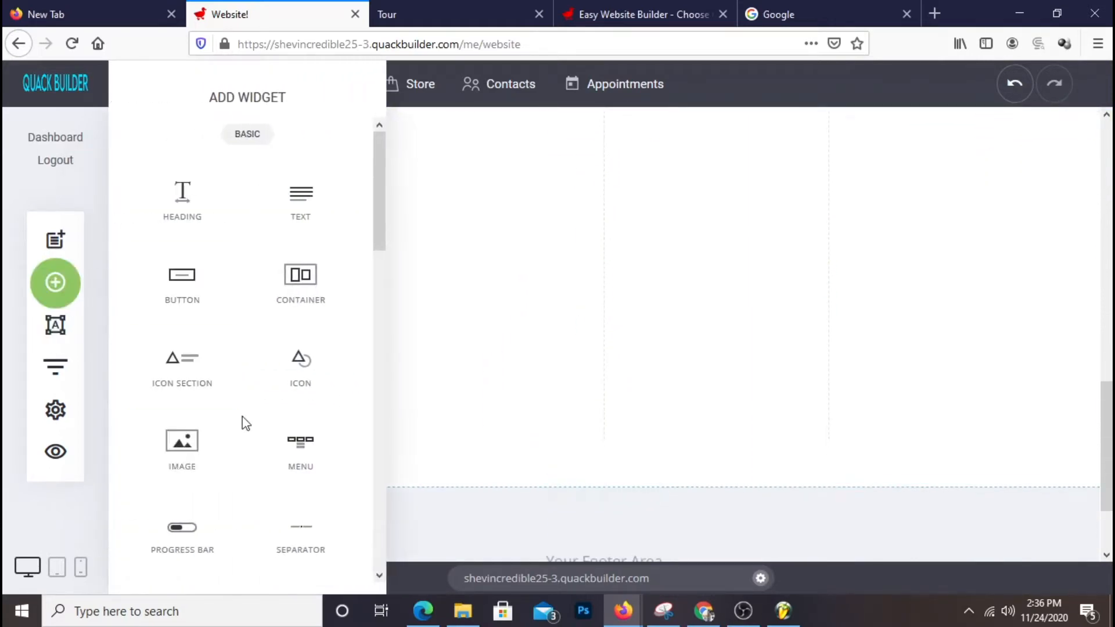
scroll(244, 418, "down", 10)
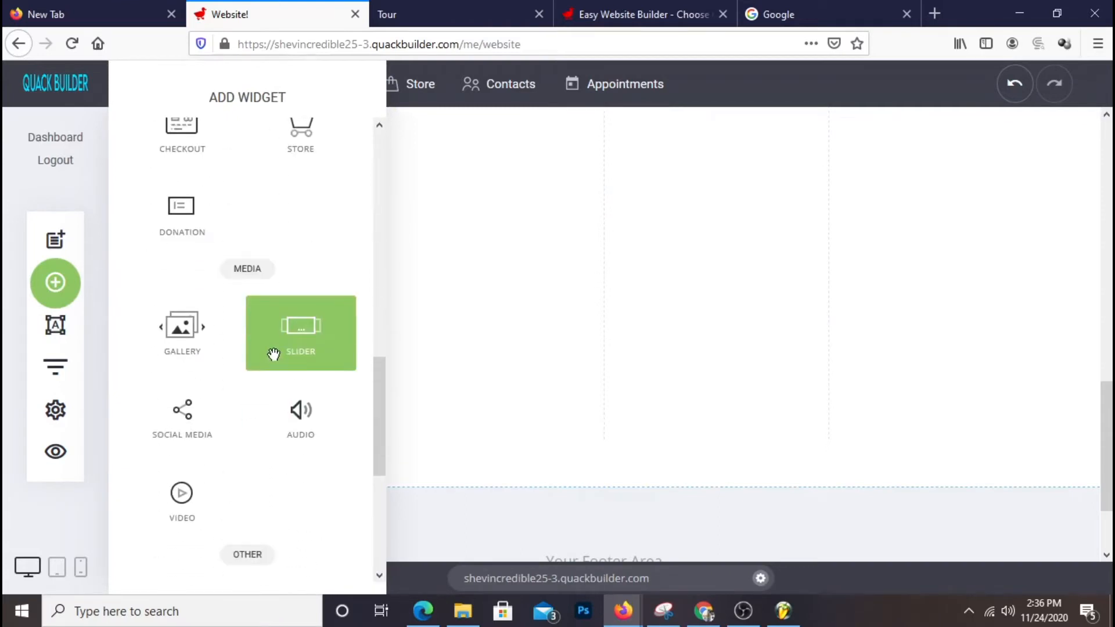
scroll(314, 394, "down", 5)
left_click_drag(194, 428, 287, 356)
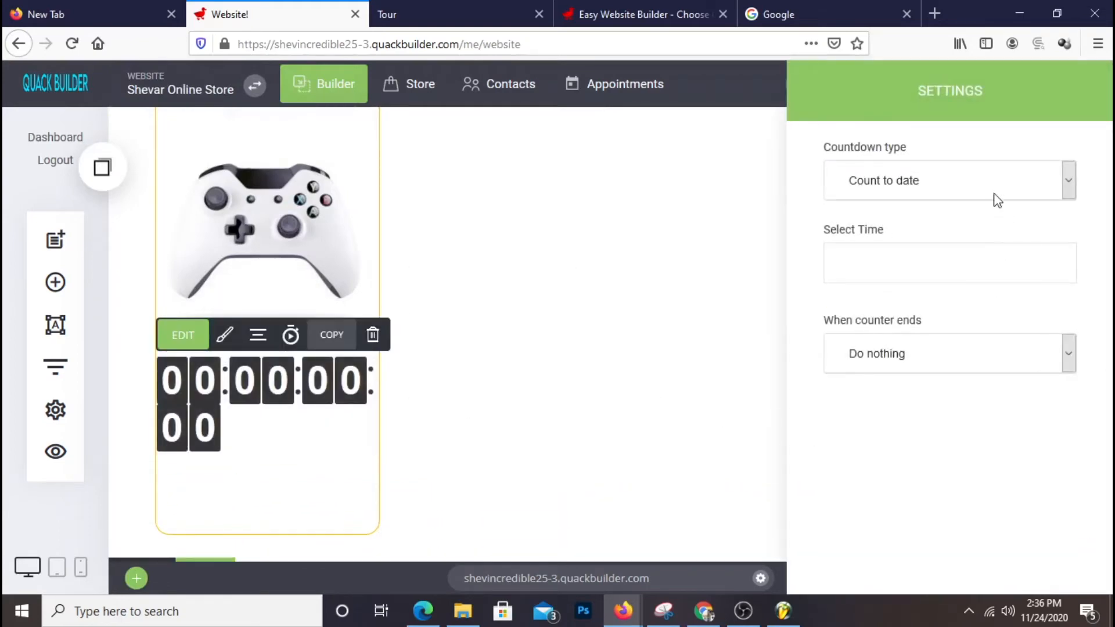
- Set the countdown type to Count time with 30 minutes and 38 seconds, and enable reset on each page view
left_click(985, 182)
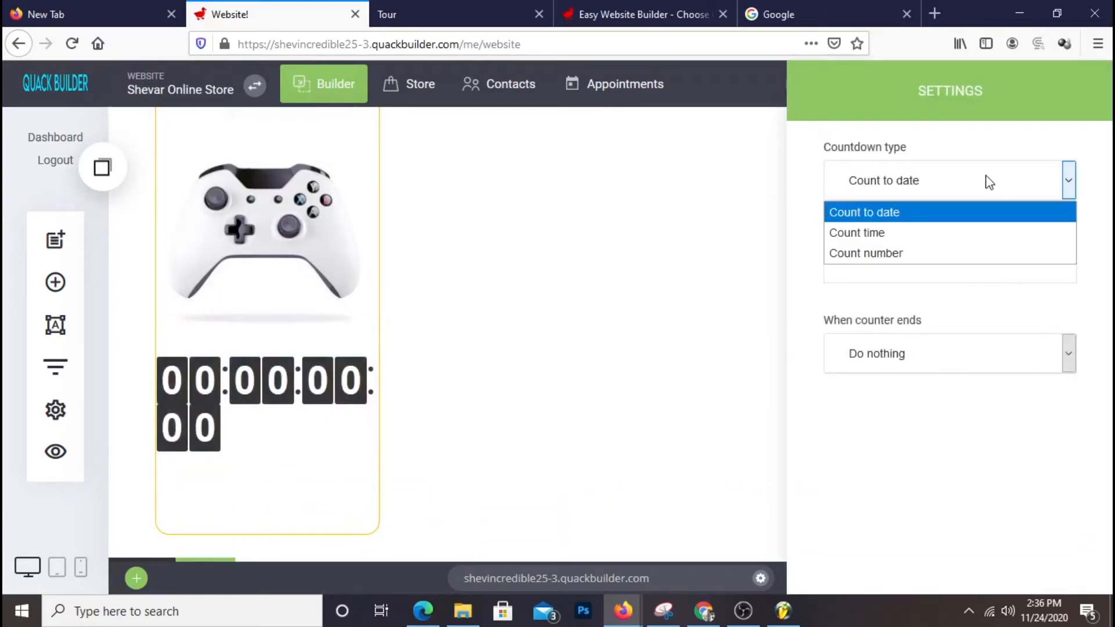
left_click(913, 235)
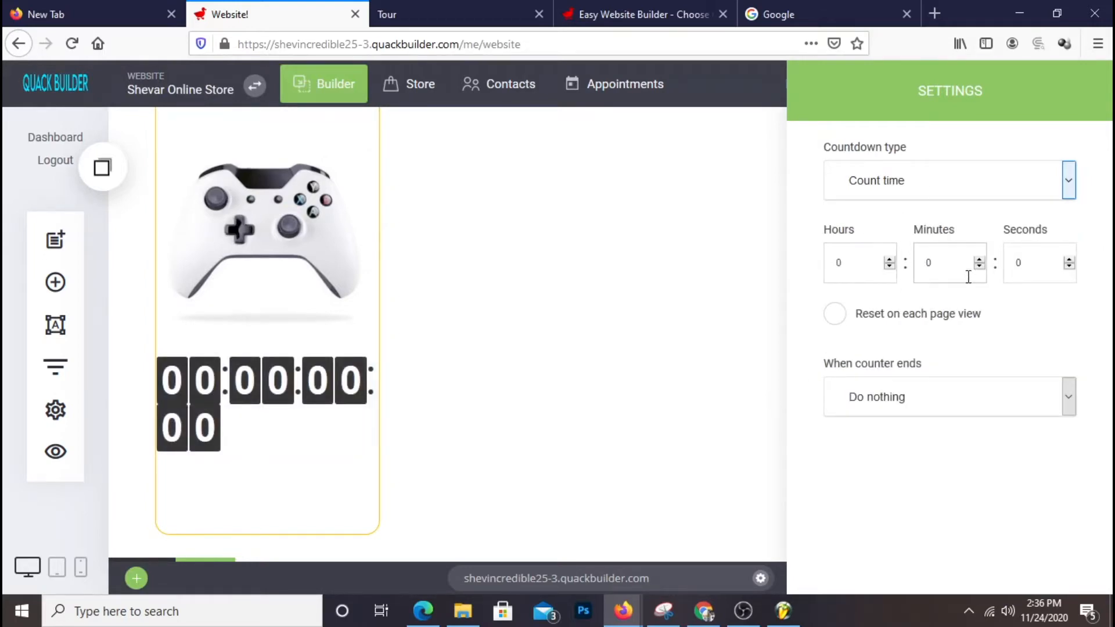
left_click_drag(965, 265, 907, 269)
double_click(945, 263)
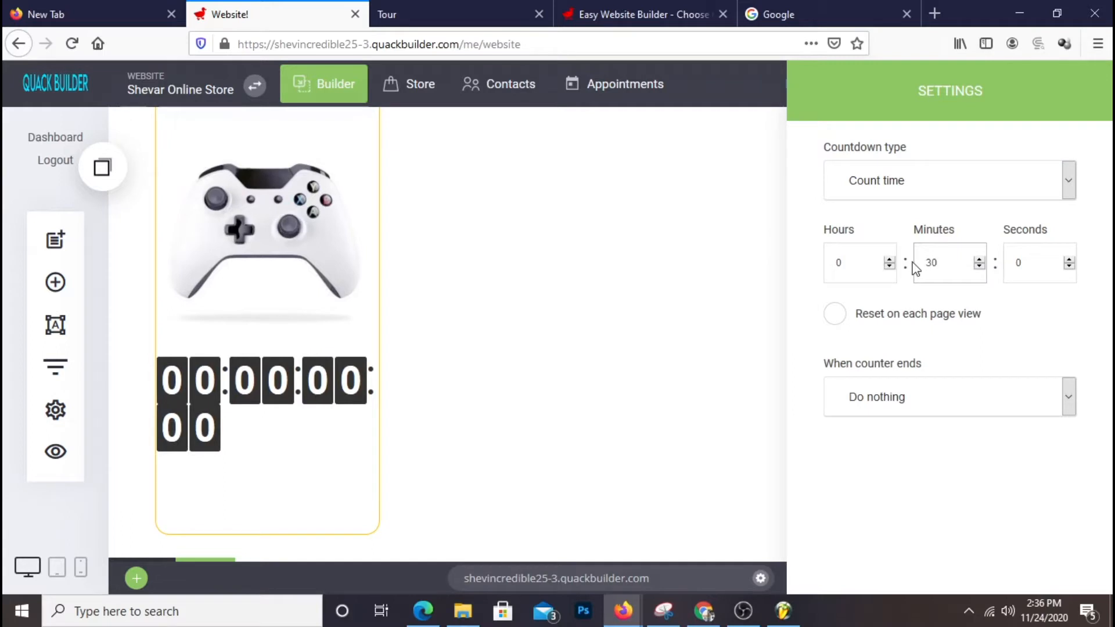
left_click_drag(1039, 275, 987, 275)
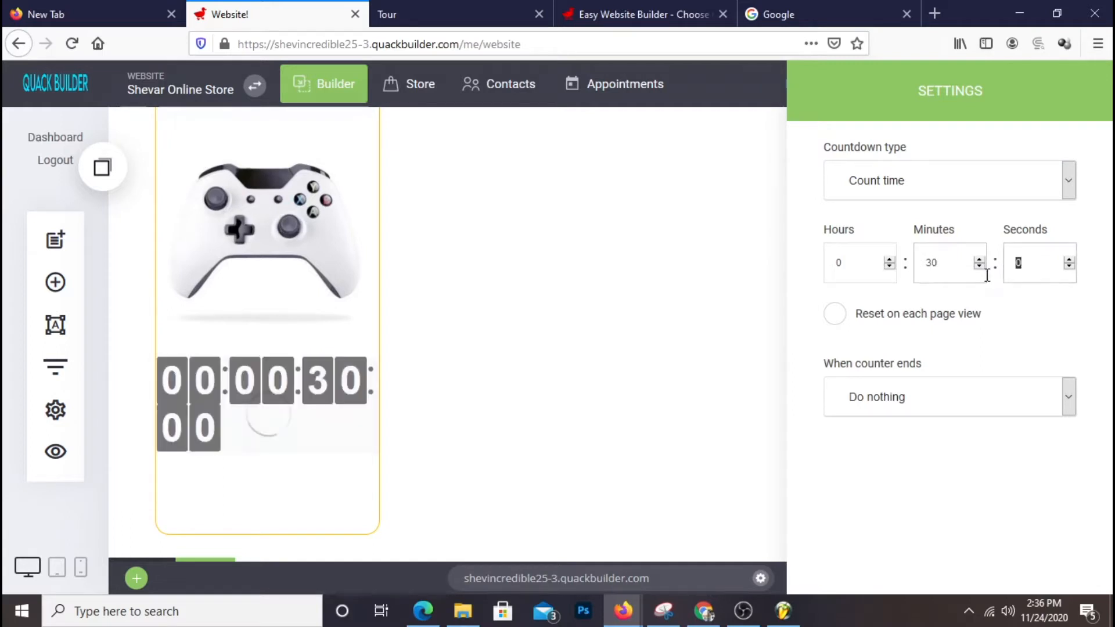
type("38")
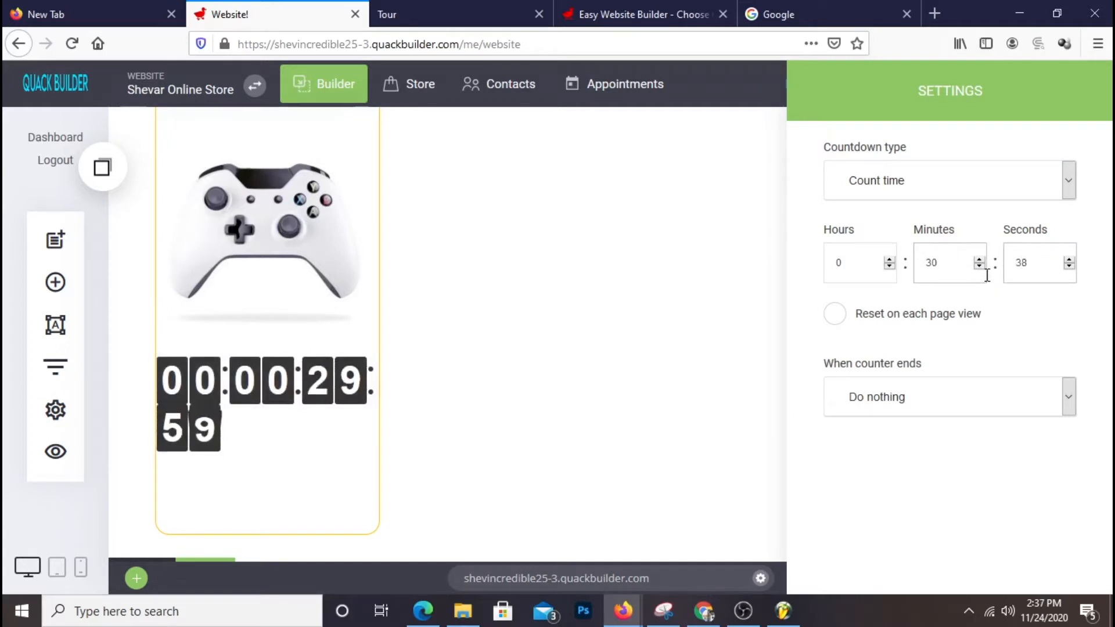
left_click(836, 314)
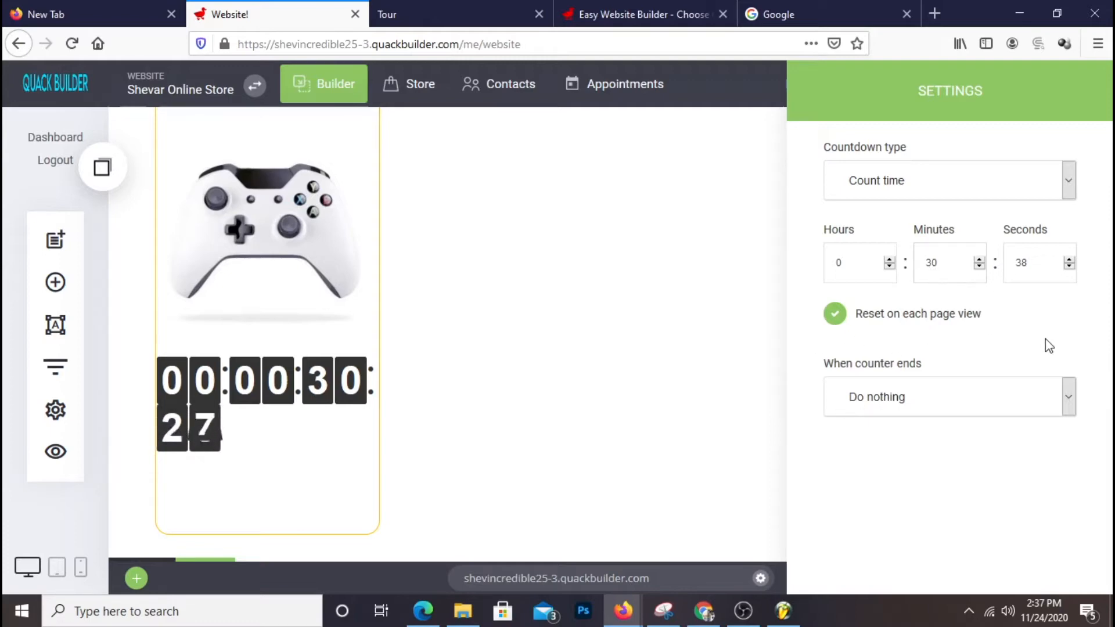
- Review the options for when the counter ends, keep Do nothing, and close the countdown settings
left_click(937, 411)
left_click(936, 405)
left_click(936, 403)
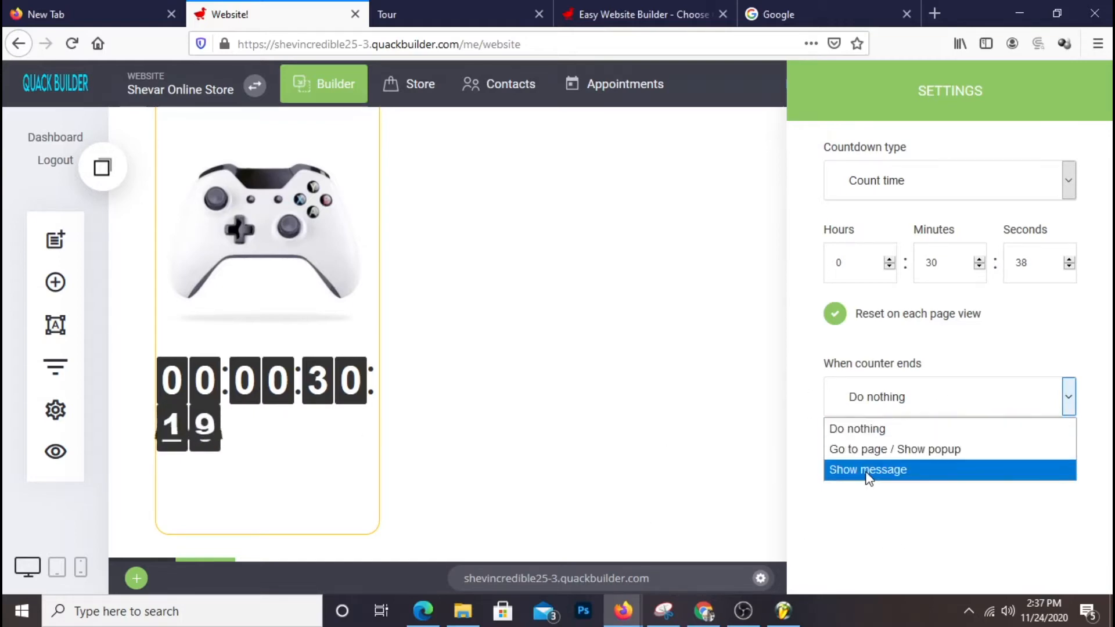
left_click(816, 532)
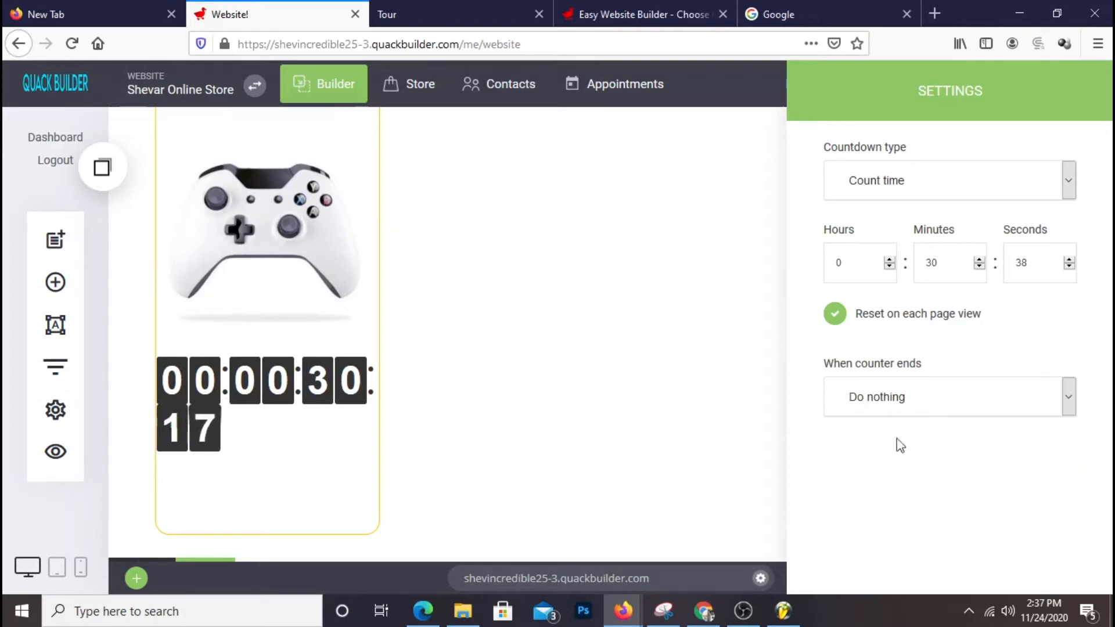
left_click(561, 416)
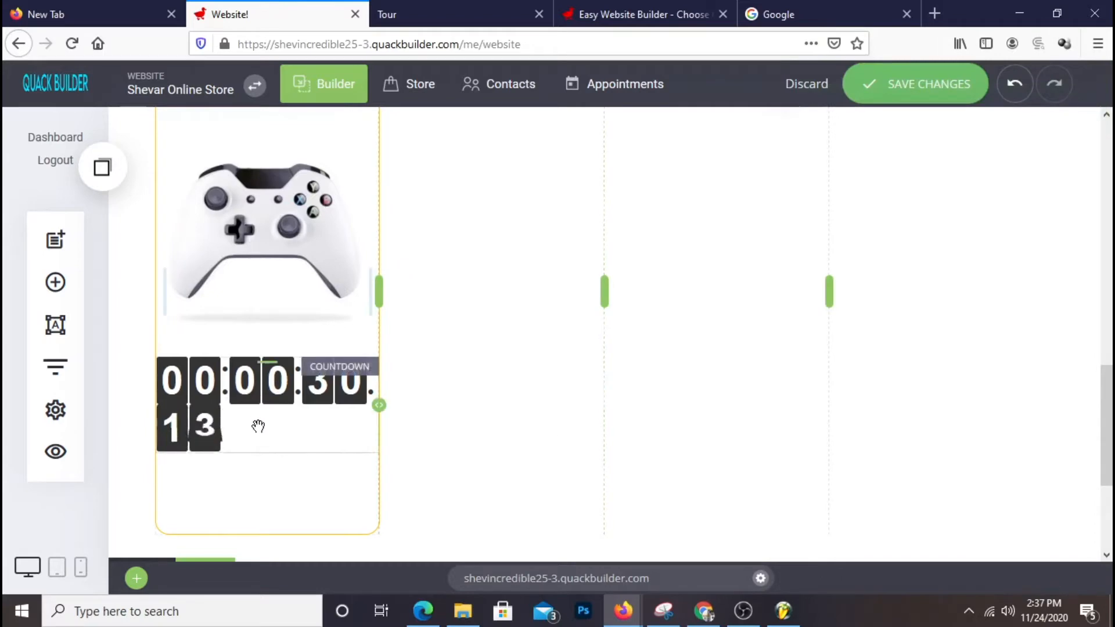
- Reduce the size of the countdown timer below the game controller to 25px
left_click(244, 379)
left_click(225, 334)
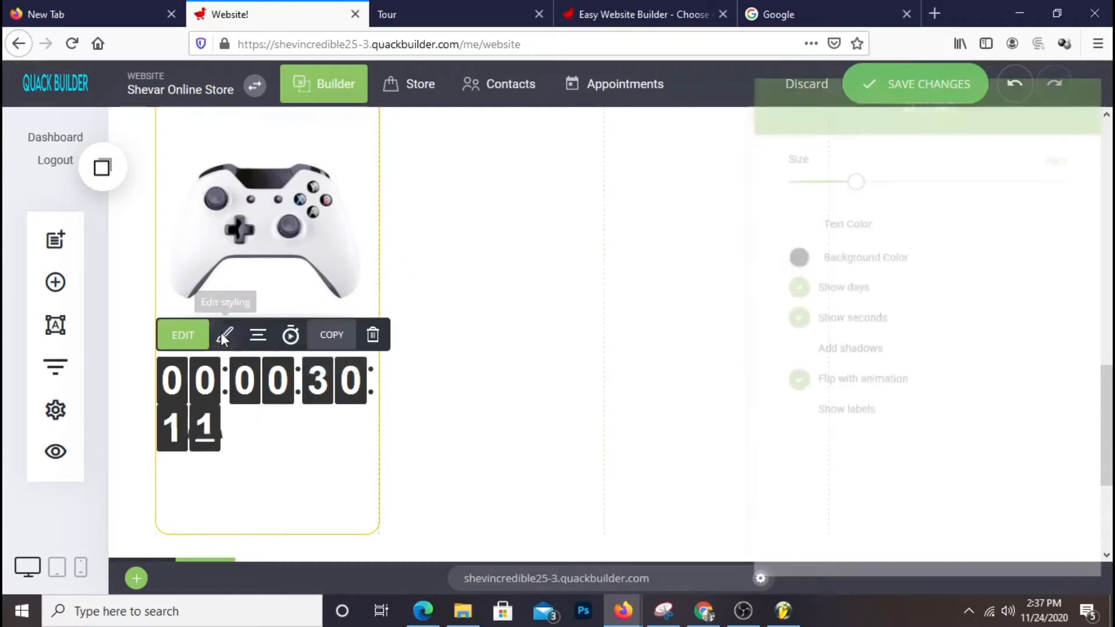
left_click_drag(851, 179, 791, 184)
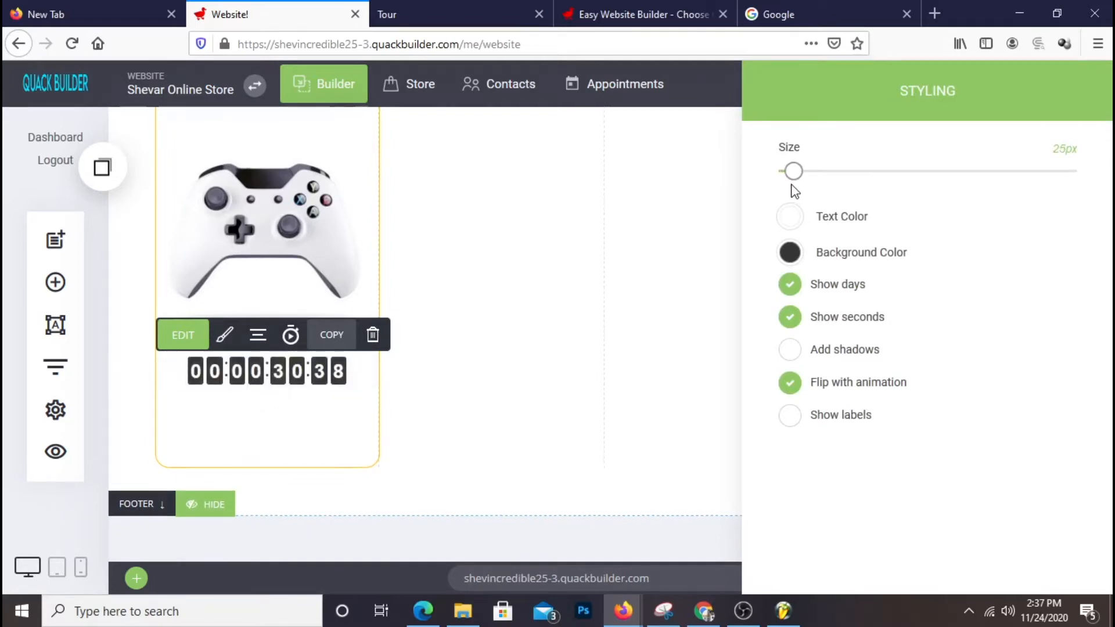
left_click(481, 388)
- Add a text widget directly below the countdown timer in the bordered column
scroll(514, 381, "up", 3)
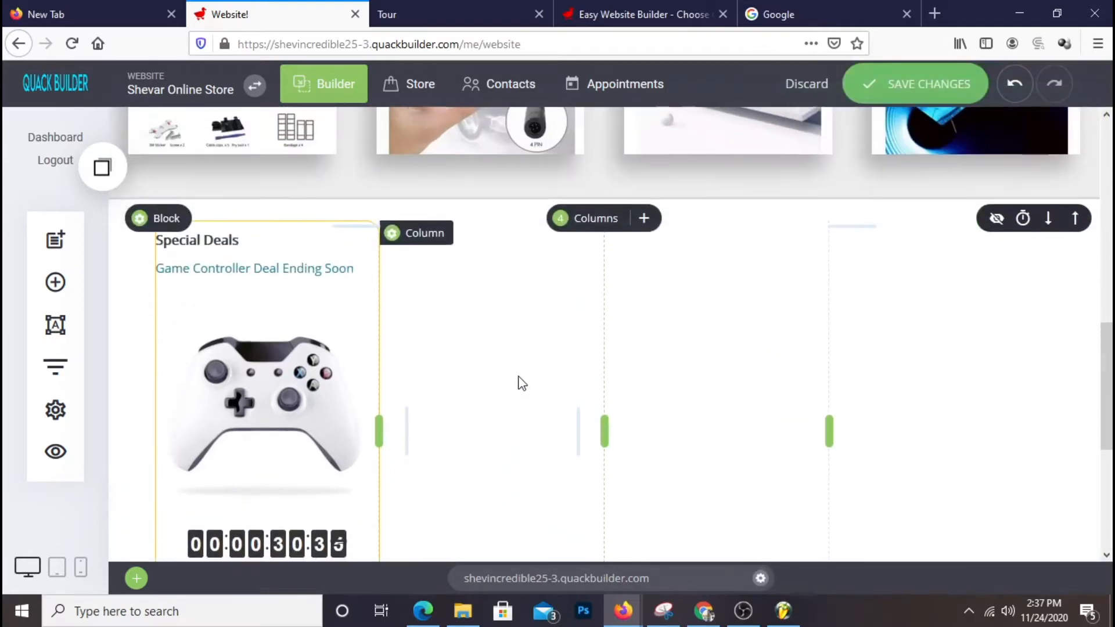
scroll(520, 375, "down", 4)
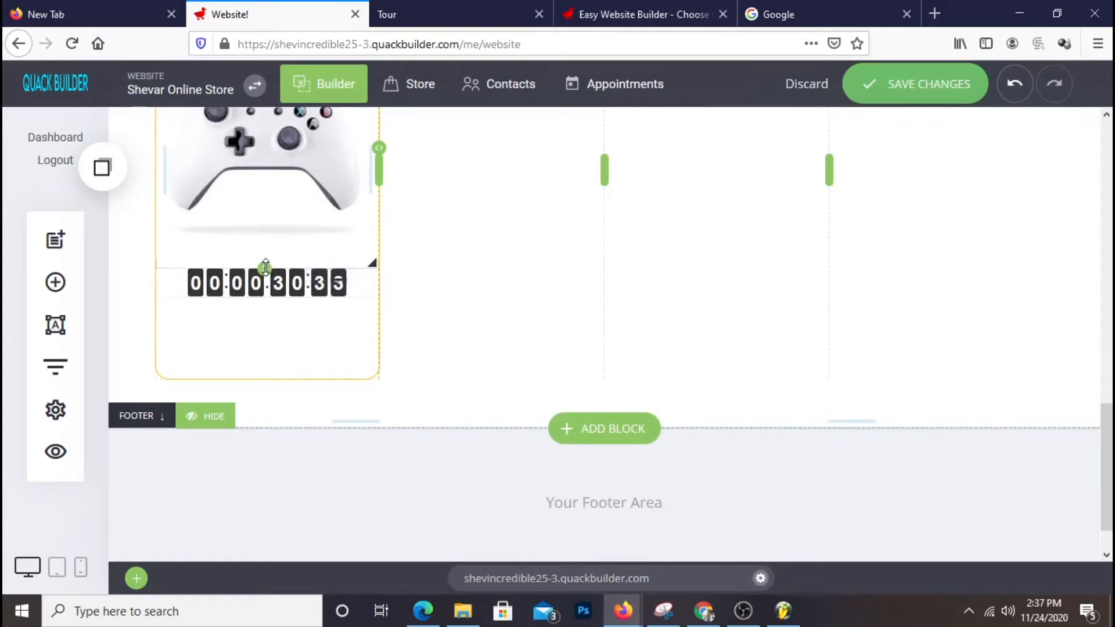
scroll(295, 286, "up", 4)
scroll(294, 284, "down", 4)
scroll(295, 284, "up", 4)
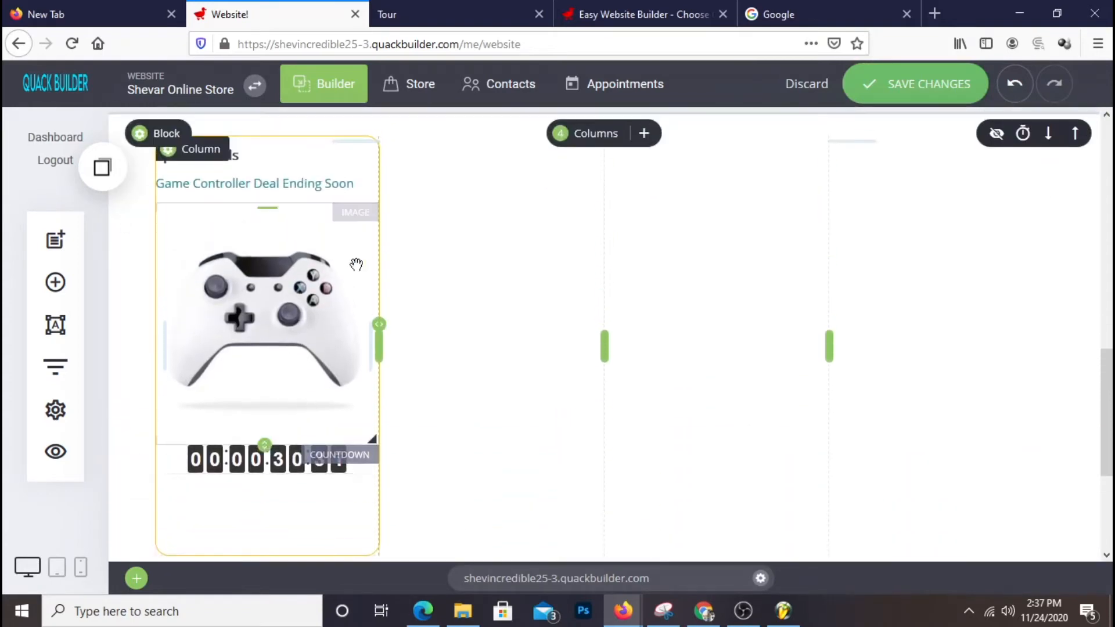
scroll(267, 441, "down", 2)
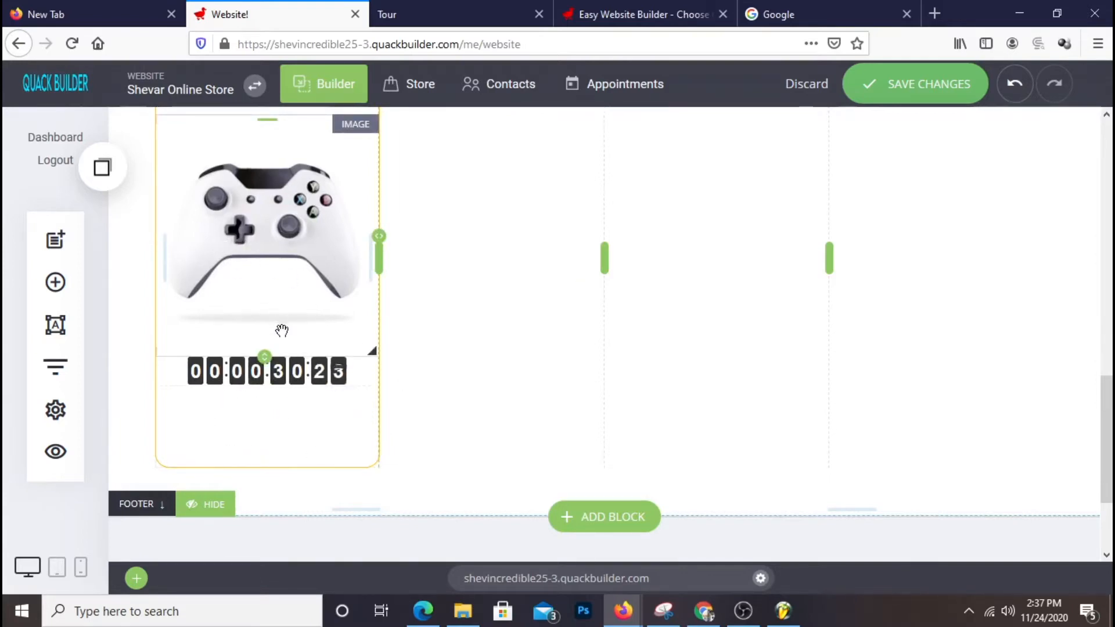
left_click(51, 287)
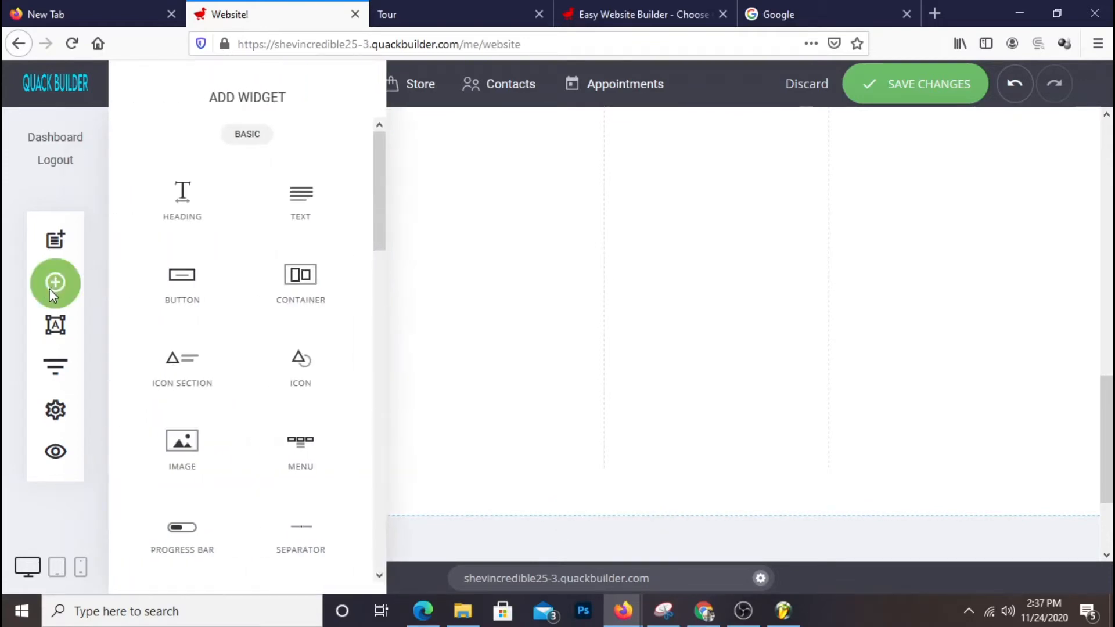
left_click_drag(285, 204, 217, 378)
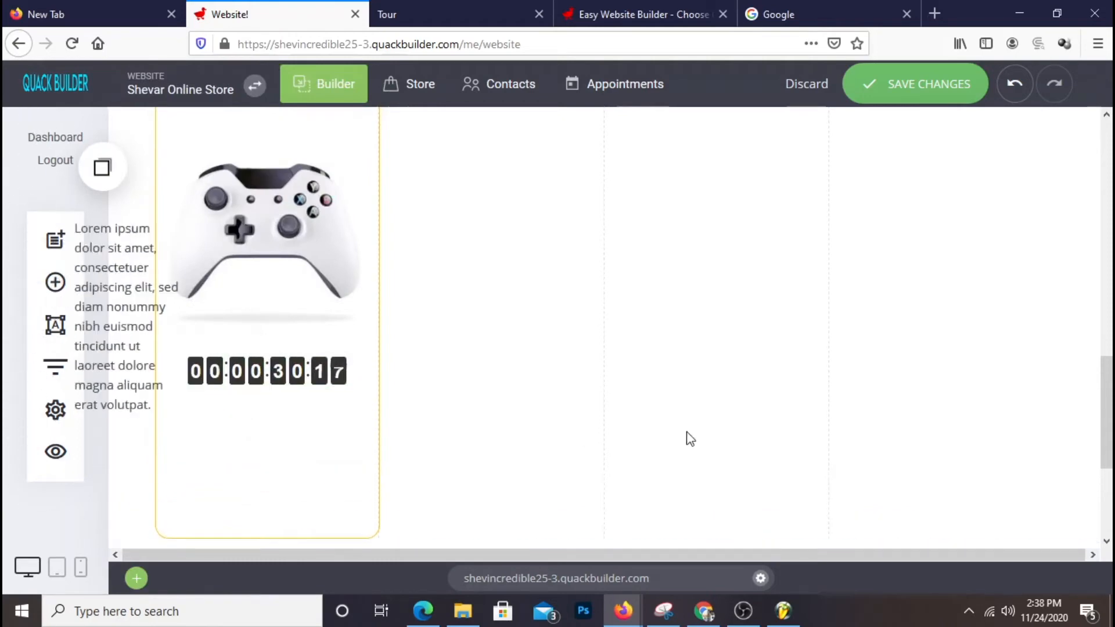
- Replace the placeholder text under the countdown with "Hurry up before this deal end" and save the changes
left_click_drag(228, 479, 155, 400)
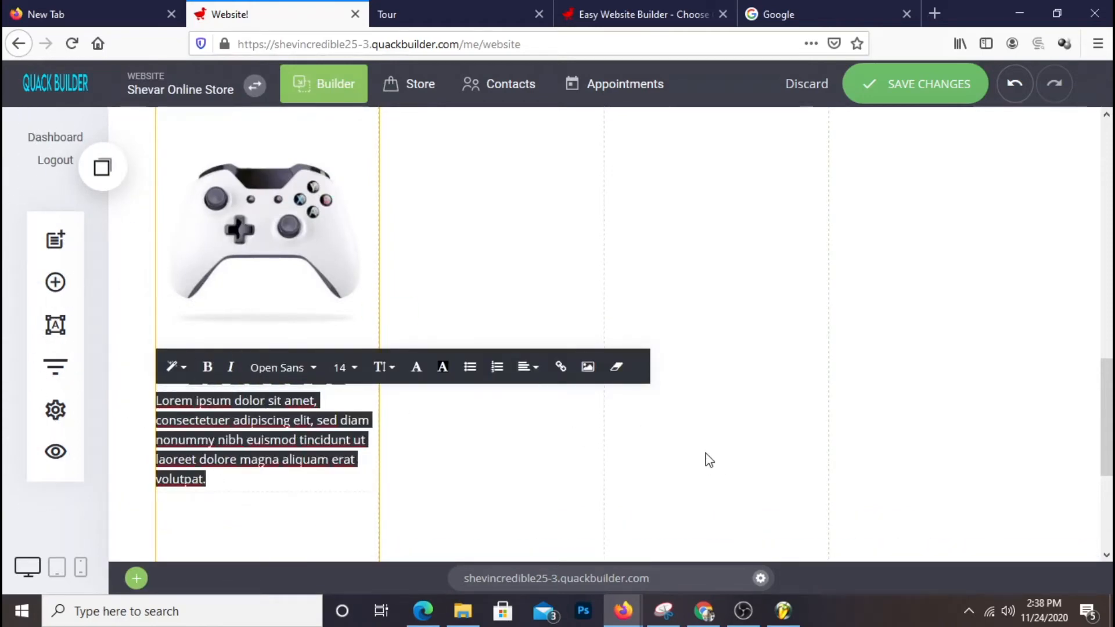
type("Hurry up before this deal hend")
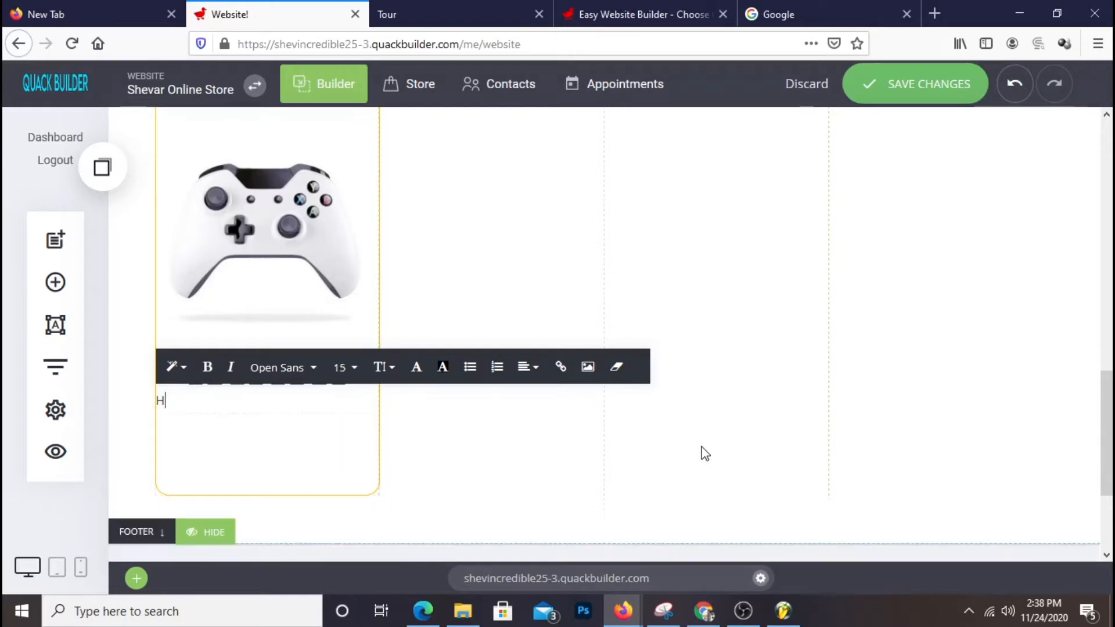
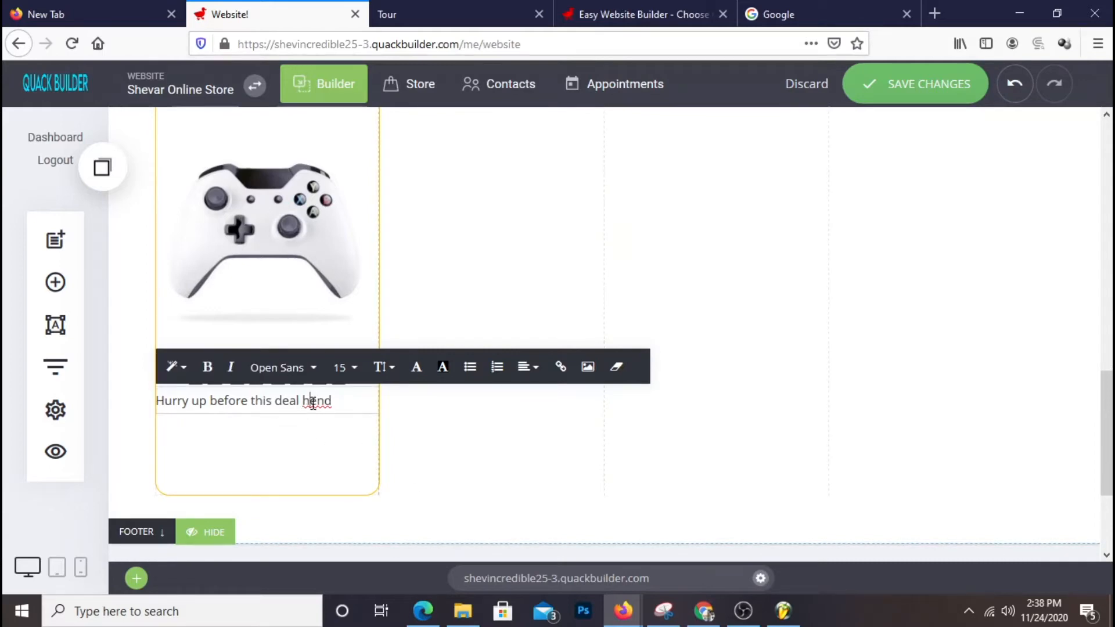
mouse_move(391, 487)
left_click(443, 461)
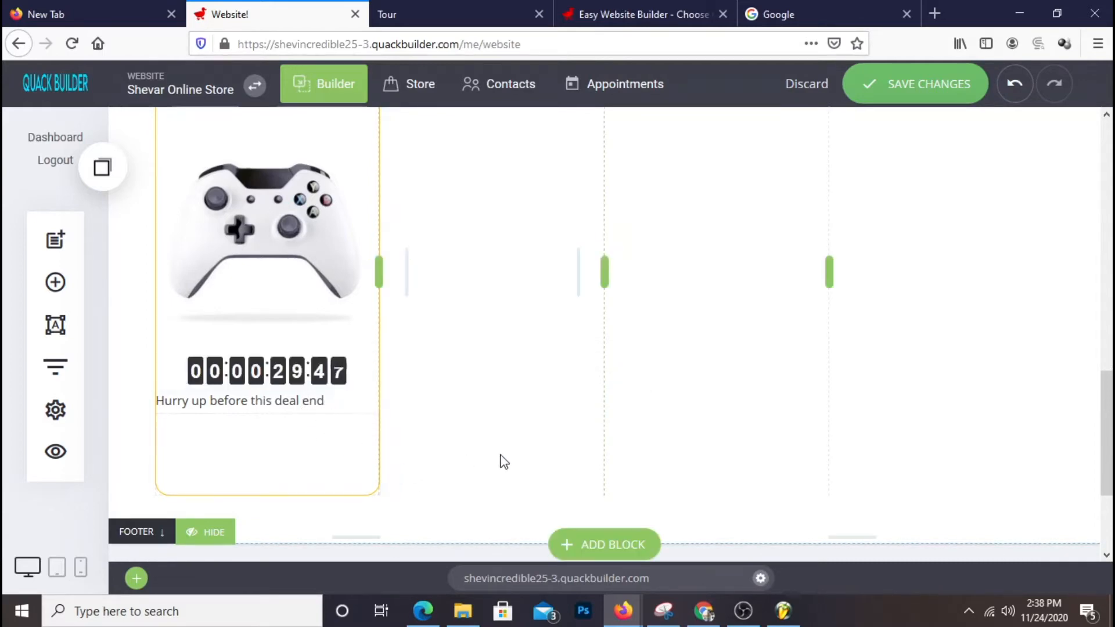
left_click(911, 93)
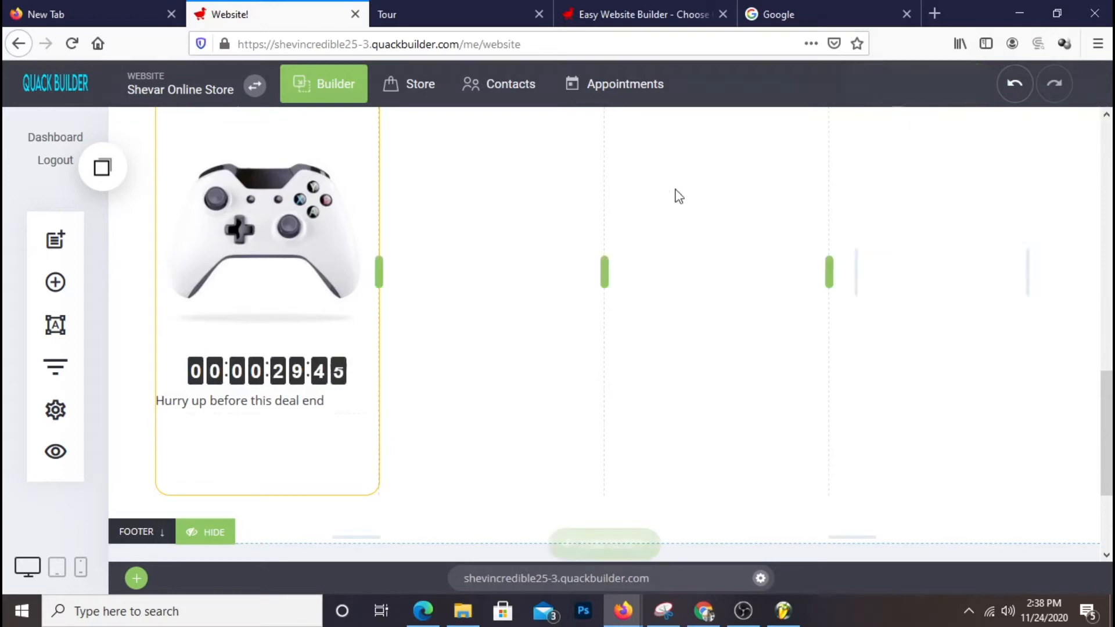
- Centre the "Hurry up before this deal end" line and slightly widen the gap between it and the countdown
left_click(218, 401)
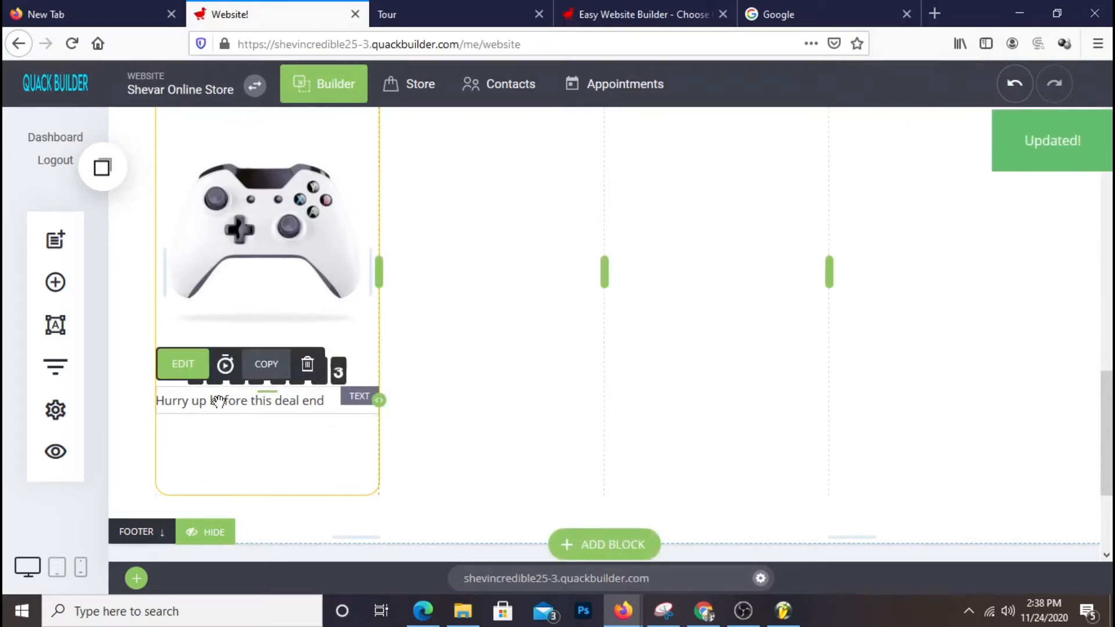
triple_click(194, 400)
left_click(528, 366)
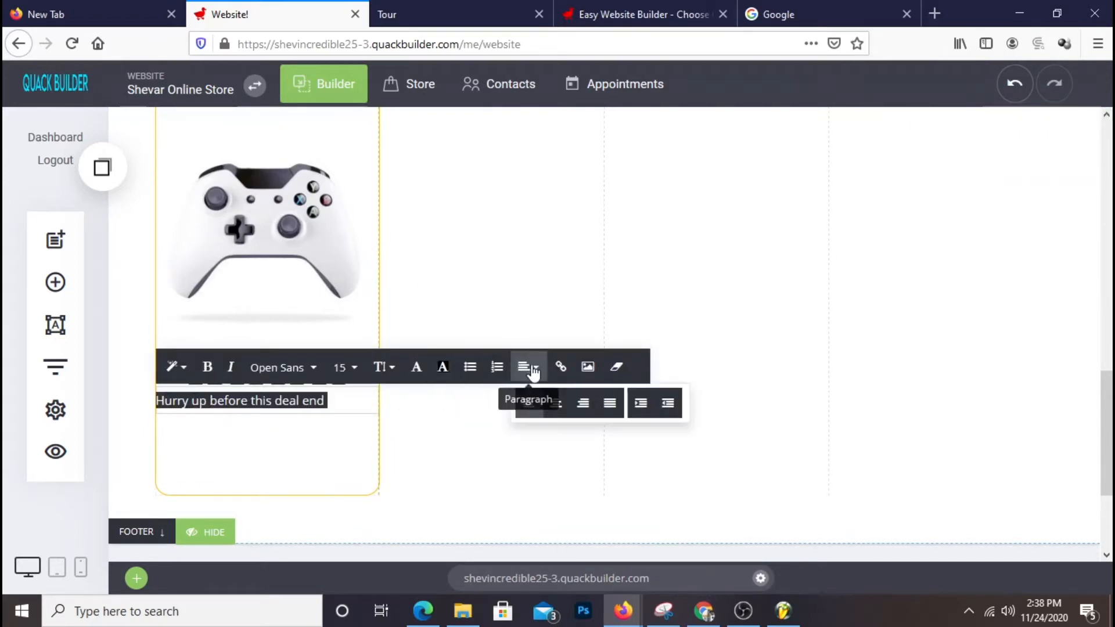
left_click(546, 410)
left_click(539, 489)
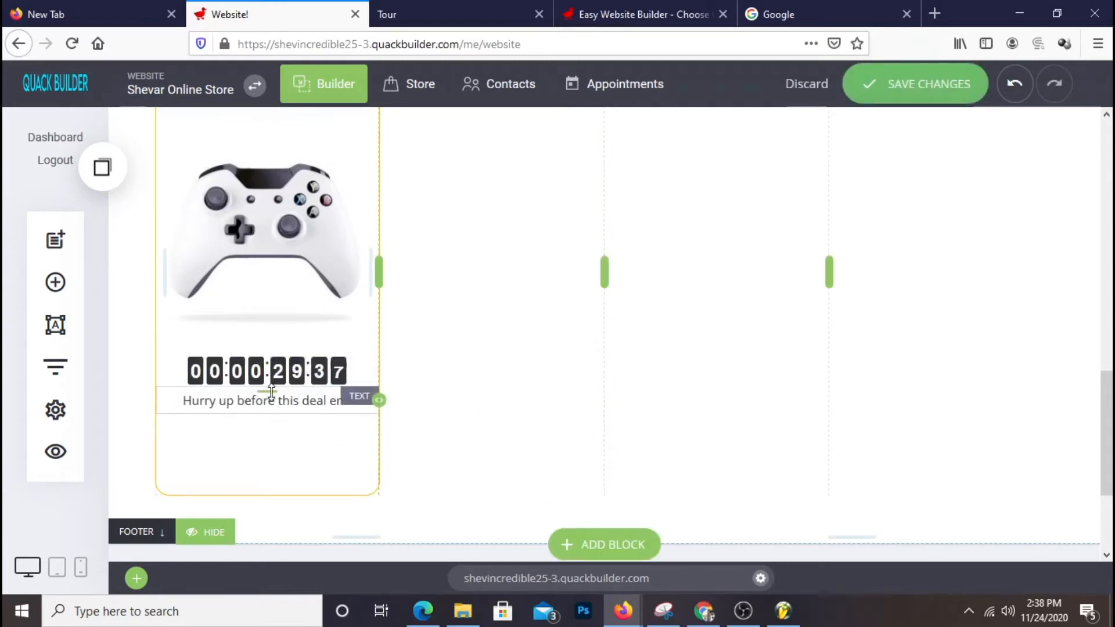
left_click_drag(271, 393, 270, 399)
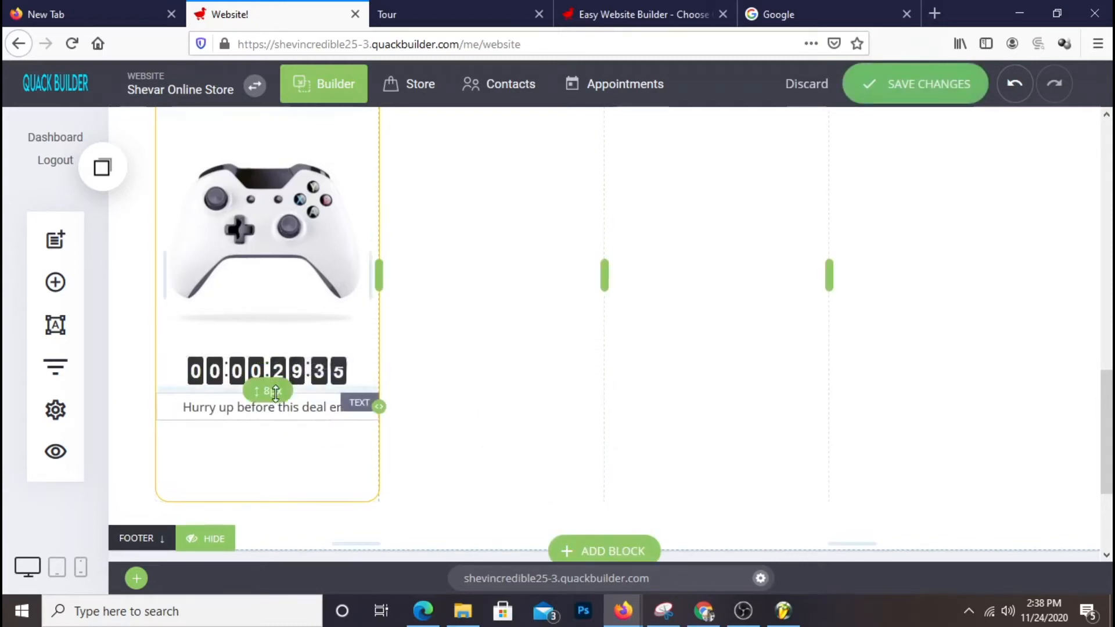
left_click_drag(276, 394, 276, 392)
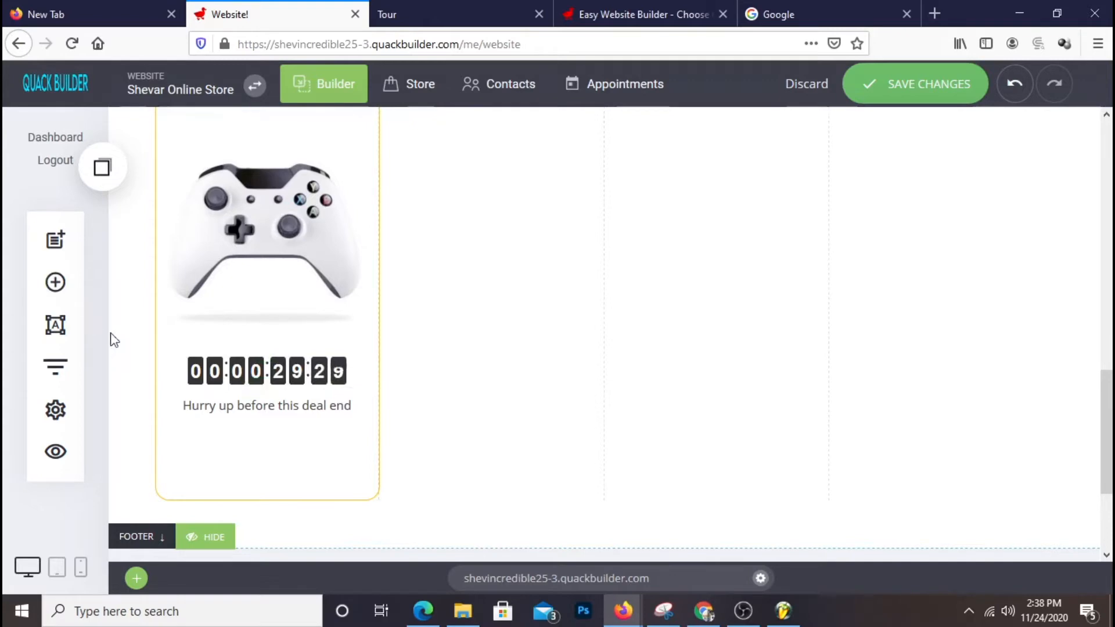
- Add another text widget beneath the "Hurry up before this deal end" line
scroll(319, 401, "up", 5)
scroll(318, 401, "down", 5)
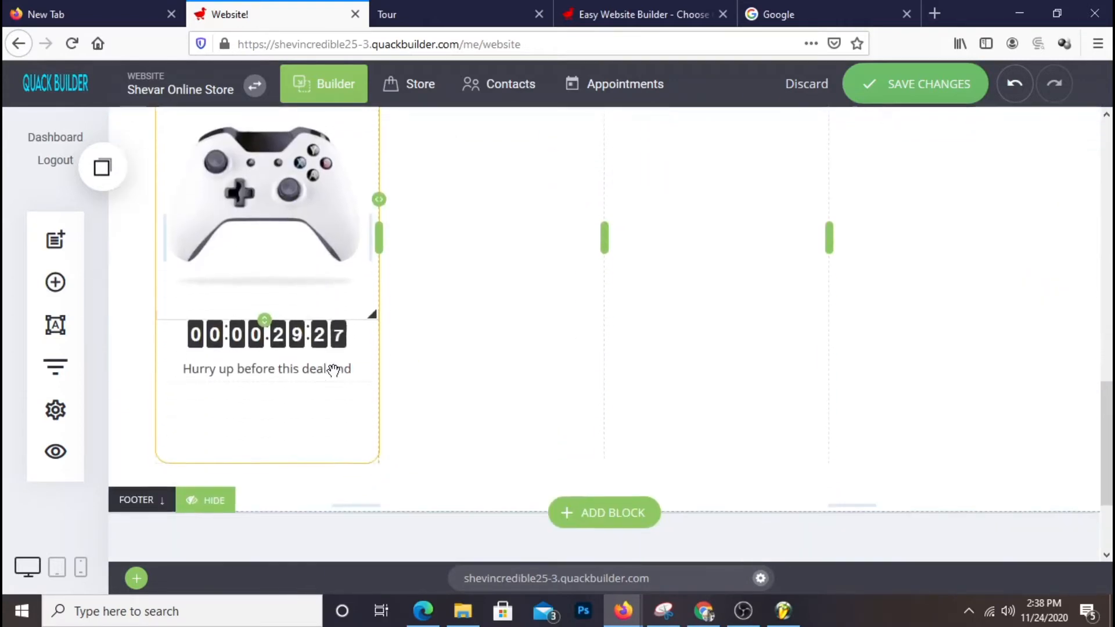
left_click(68, 243)
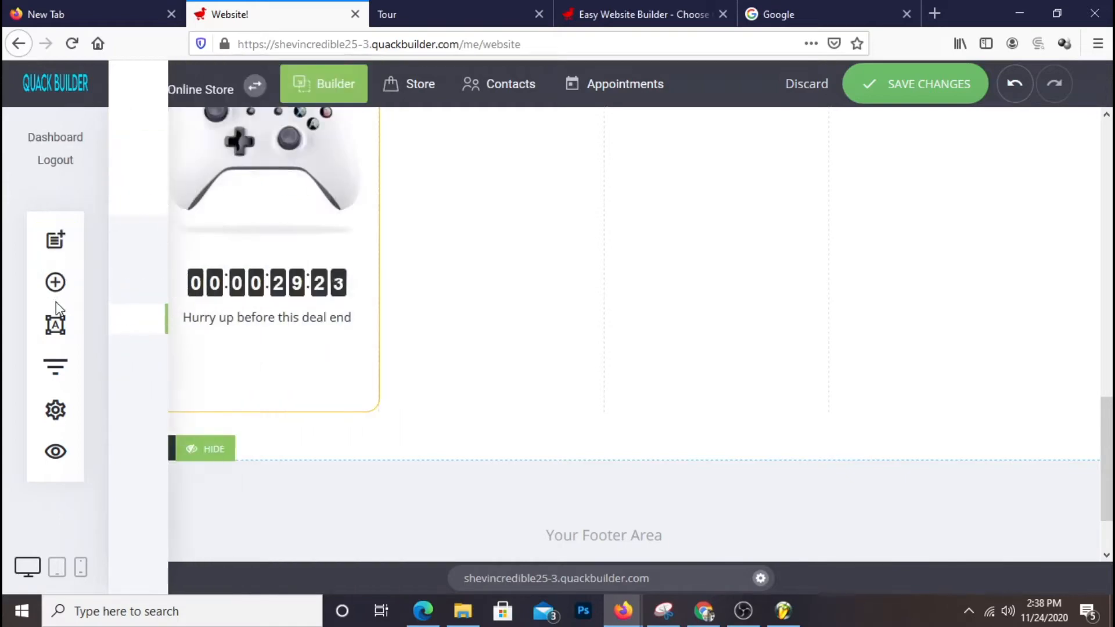
left_click(58, 286)
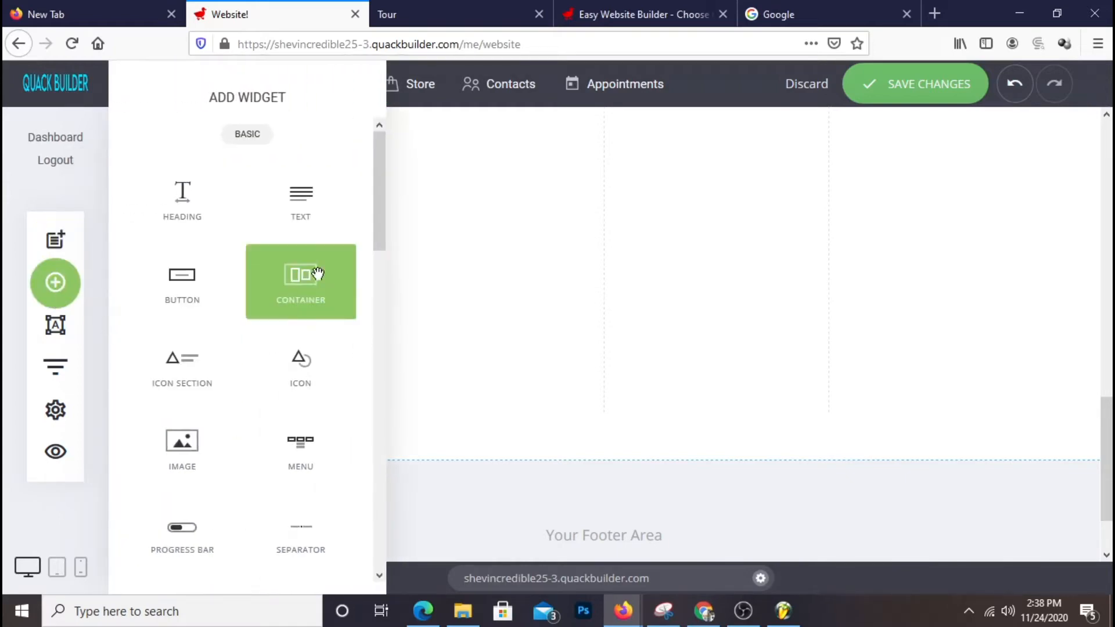
left_click_drag(300, 207, 252, 337)
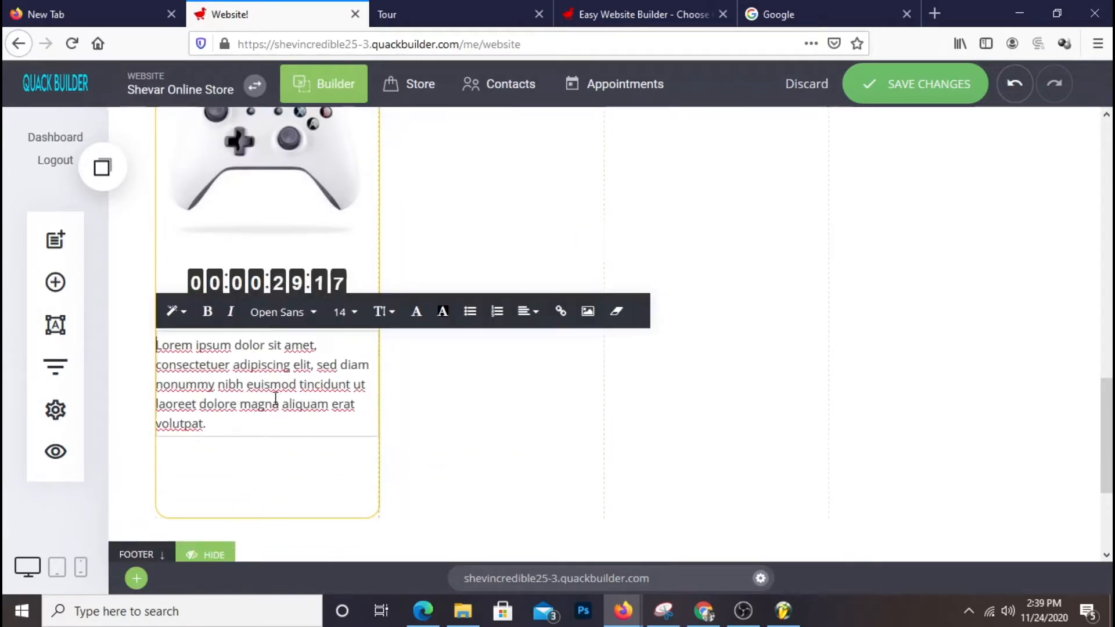
- Replace the new widget's placeholder text with the price "$29.99"
left_click_drag(224, 428, 157, 345)
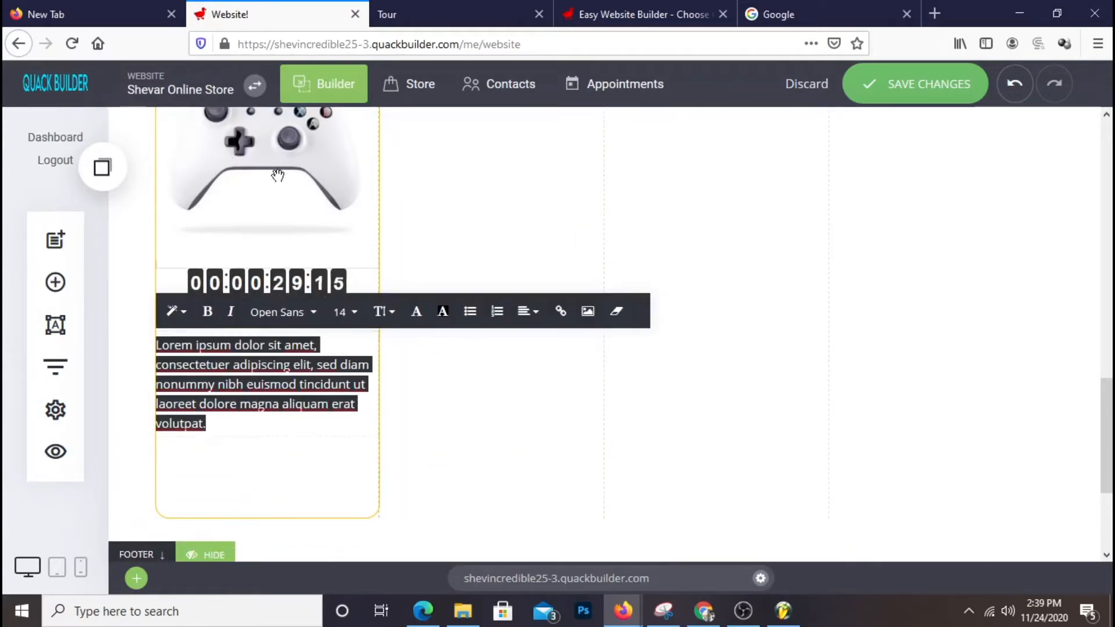
scroll(381, 329, "up", 2)
scroll(381, 329, "down", 2)
type("29.99")
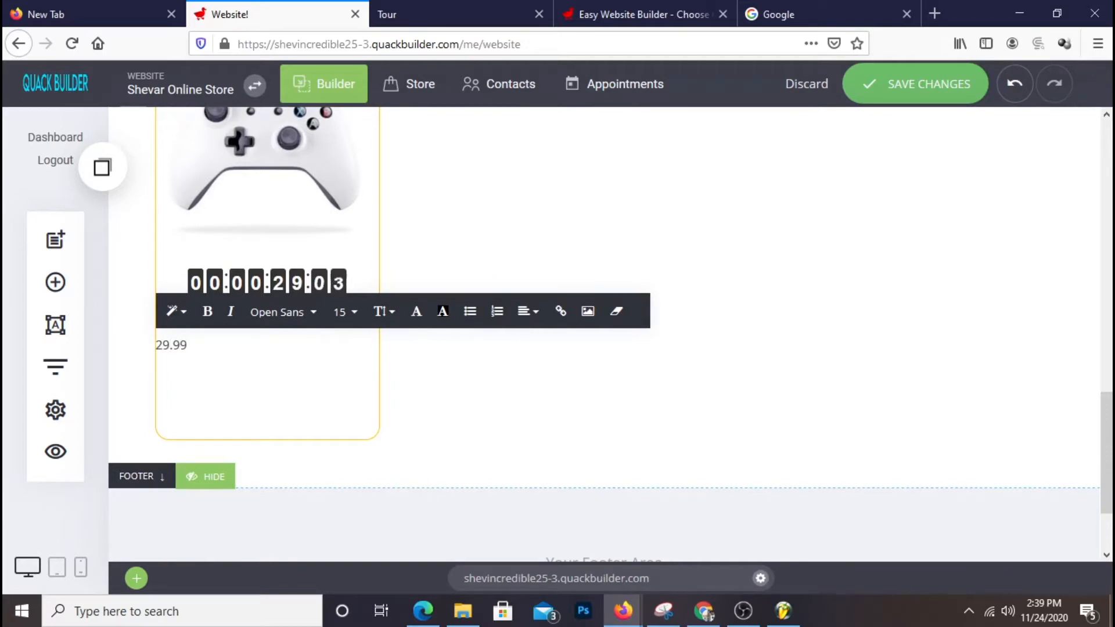
left_click(163, 345)
- Format the $29.99 price in bold at size 28 with the dark red color
key("ctrl+a")
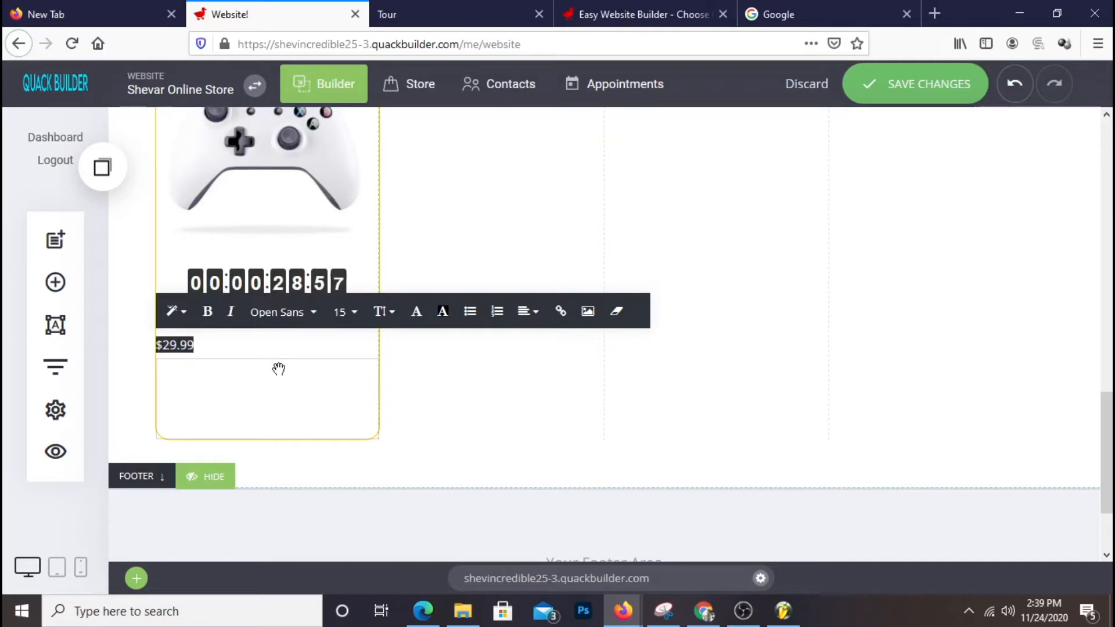
left_click(344, 311)
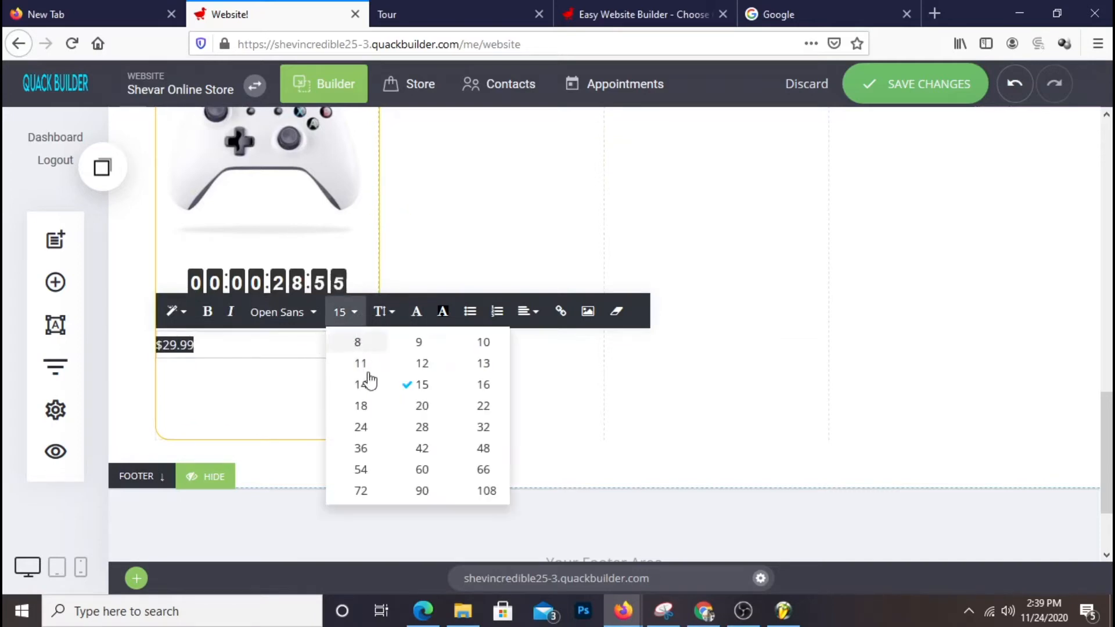
left_click(419, 434)
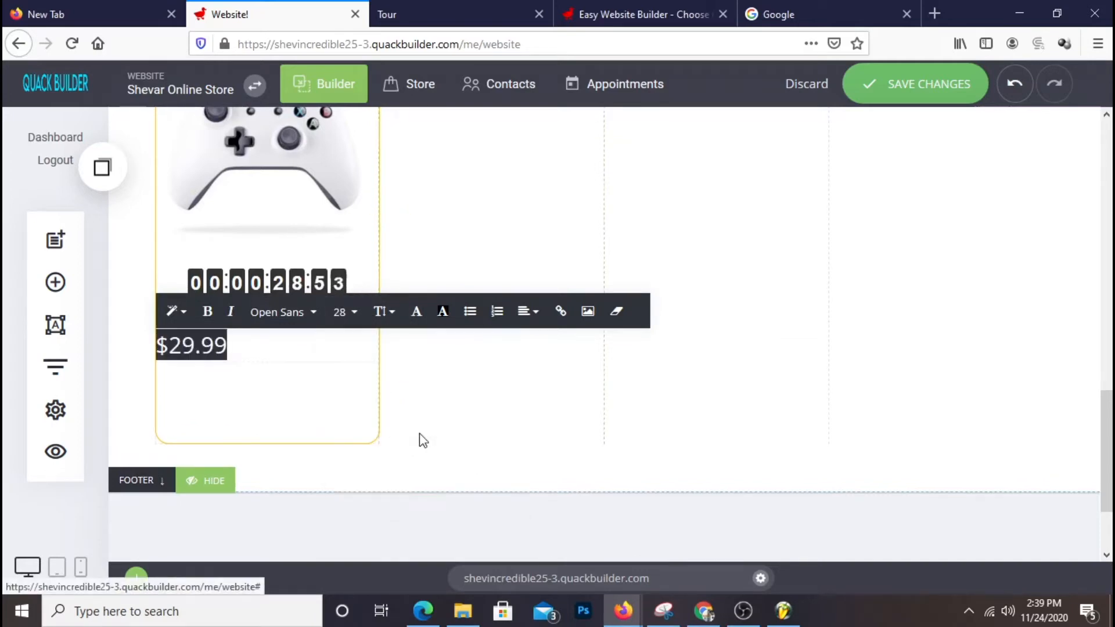
left_click(205, 323)
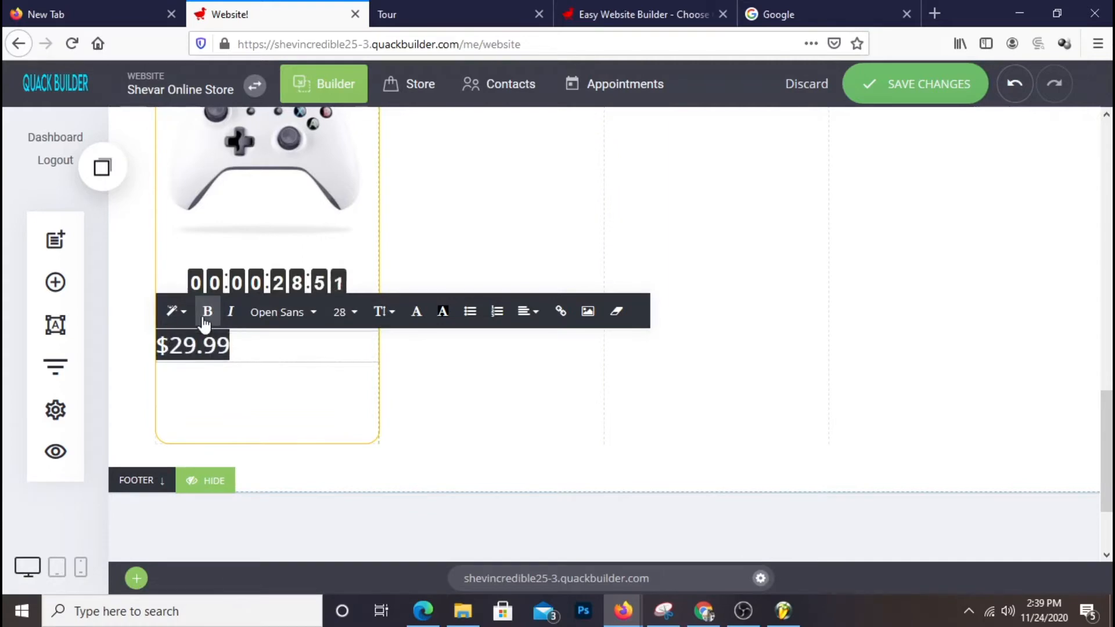
left_click(416, 314)
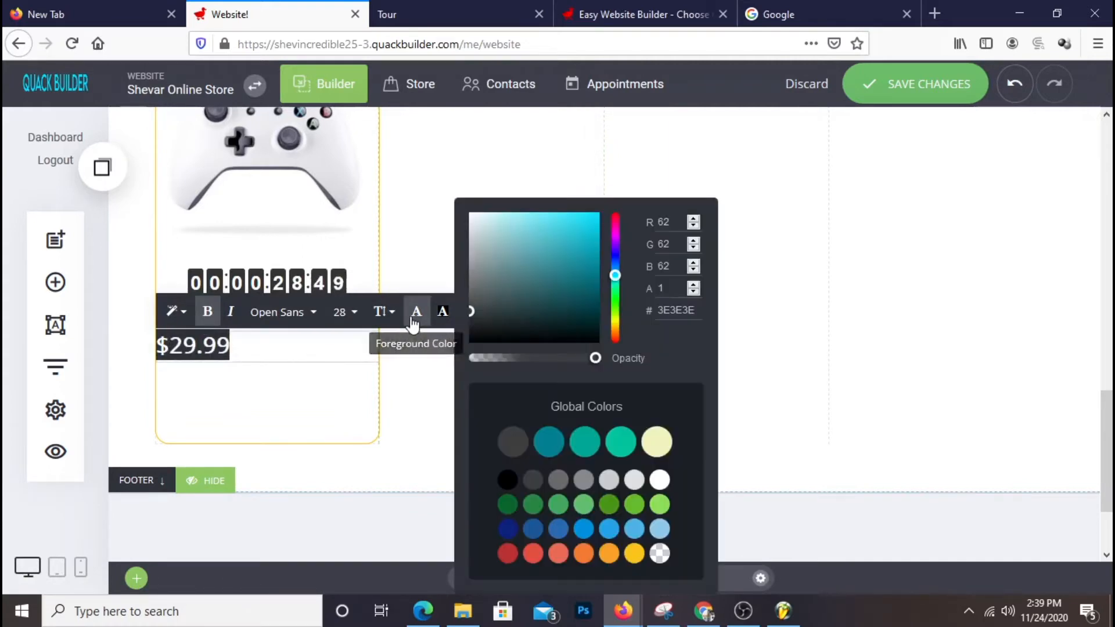
left_click(585, 554)
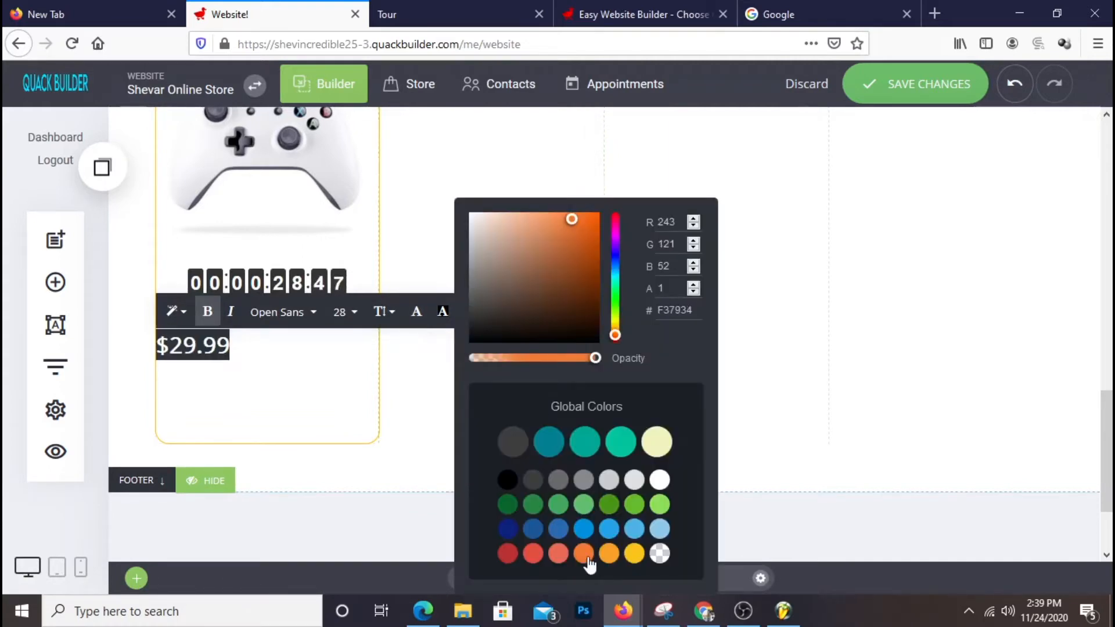
left_click(509, 555)
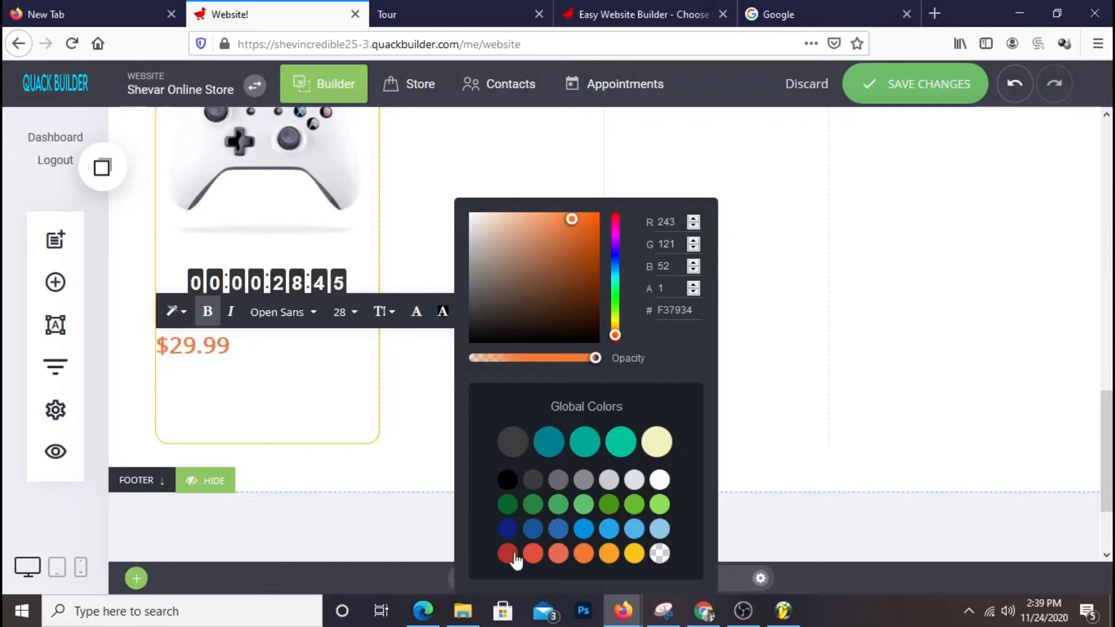
left_click(498, 389)
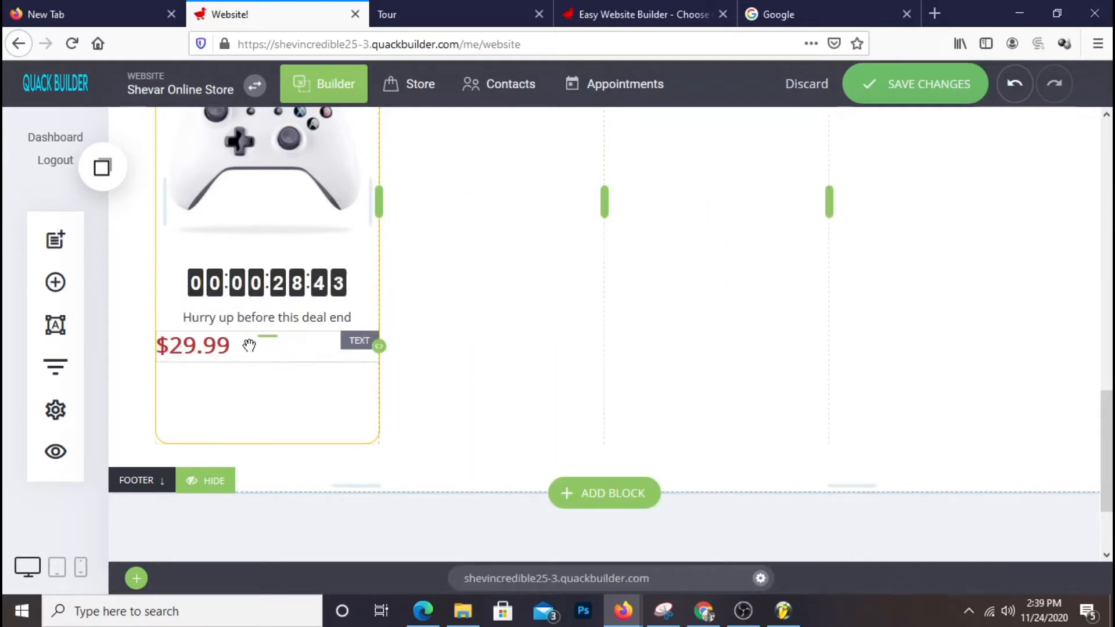
- Centre the $29.99 price within the bordered deal column
left_click(242, 347)
double_click(243, 347)
left_click(524, 313)
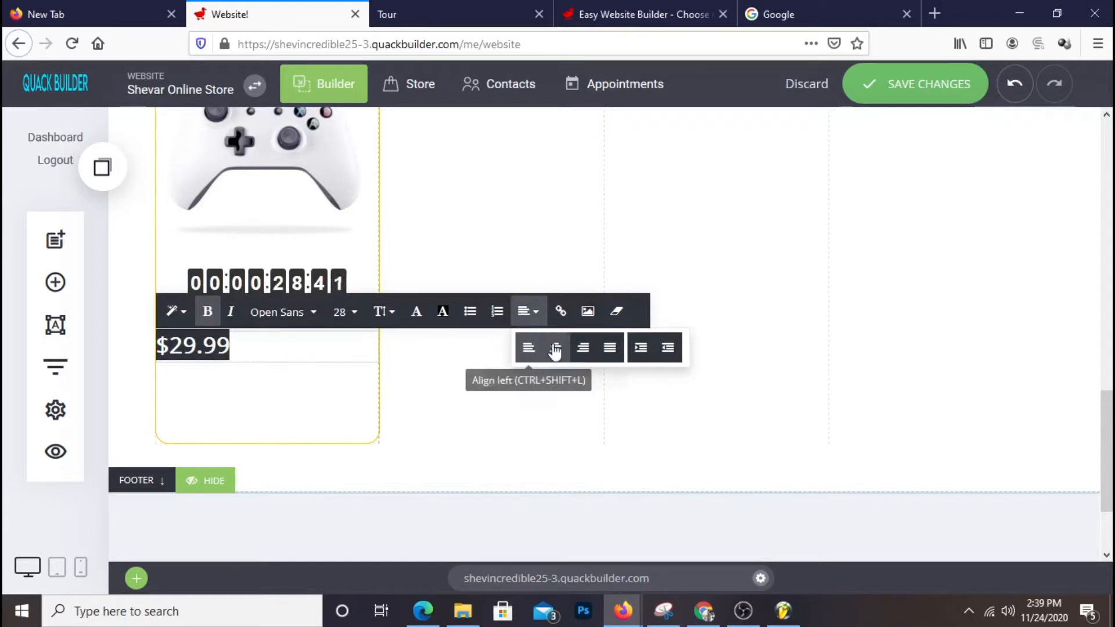
left_click(560, 351)
left_click(483, 400)
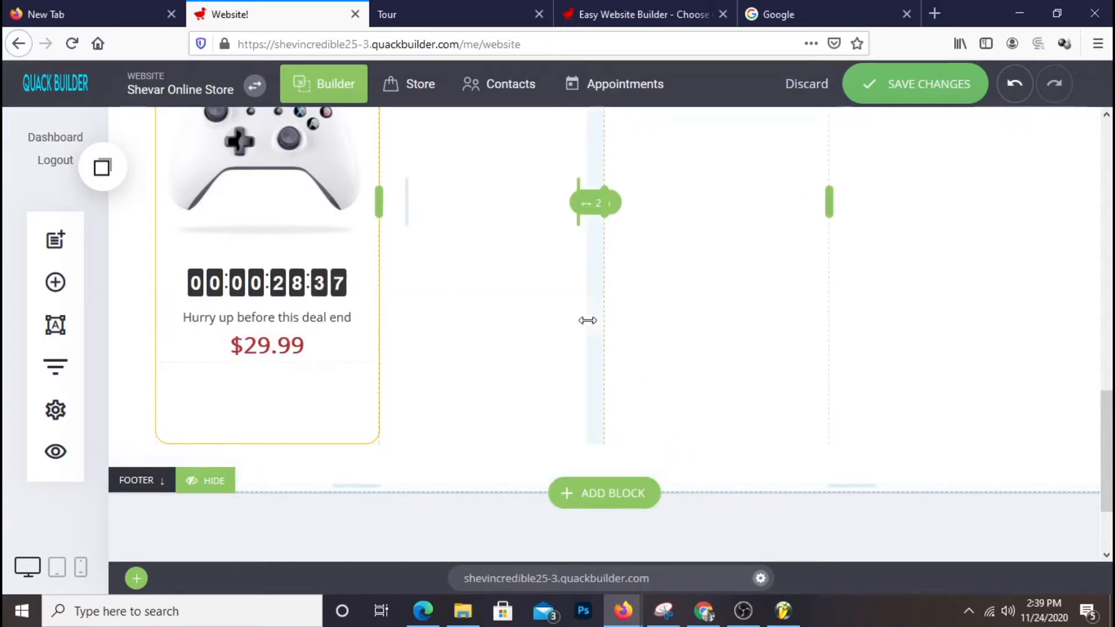
scroll(606, 343, "down", 3)
scroll(606, 343, "up", 6)
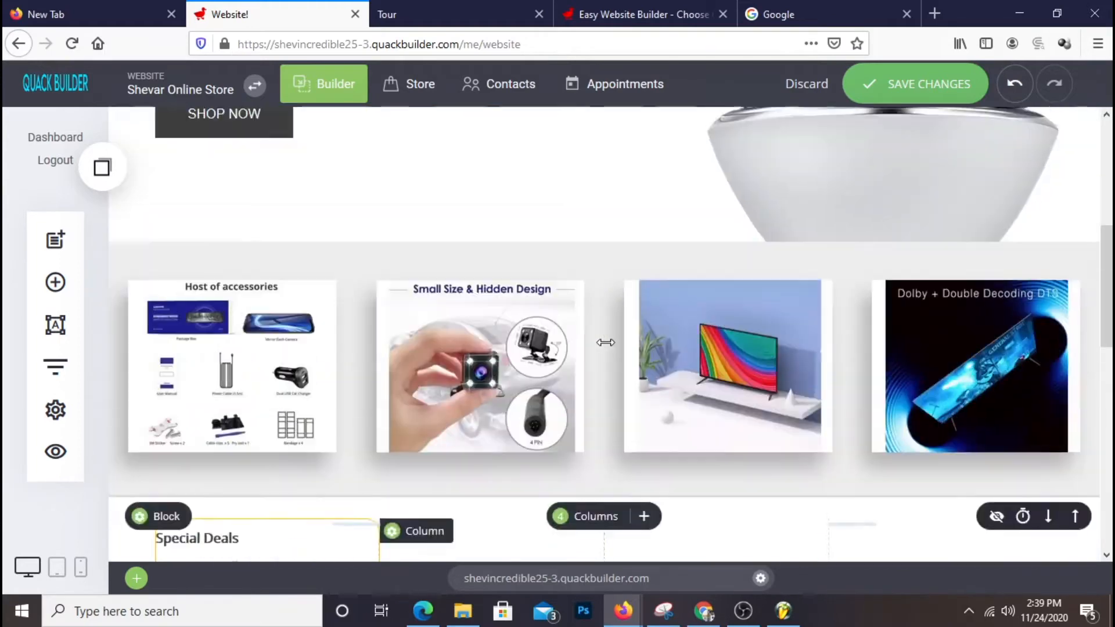
- Add a button widget beneath the $29.99 price in the Special Deals column and label it "BUY IT NOW"
scroll(606, 343, "down", 5)
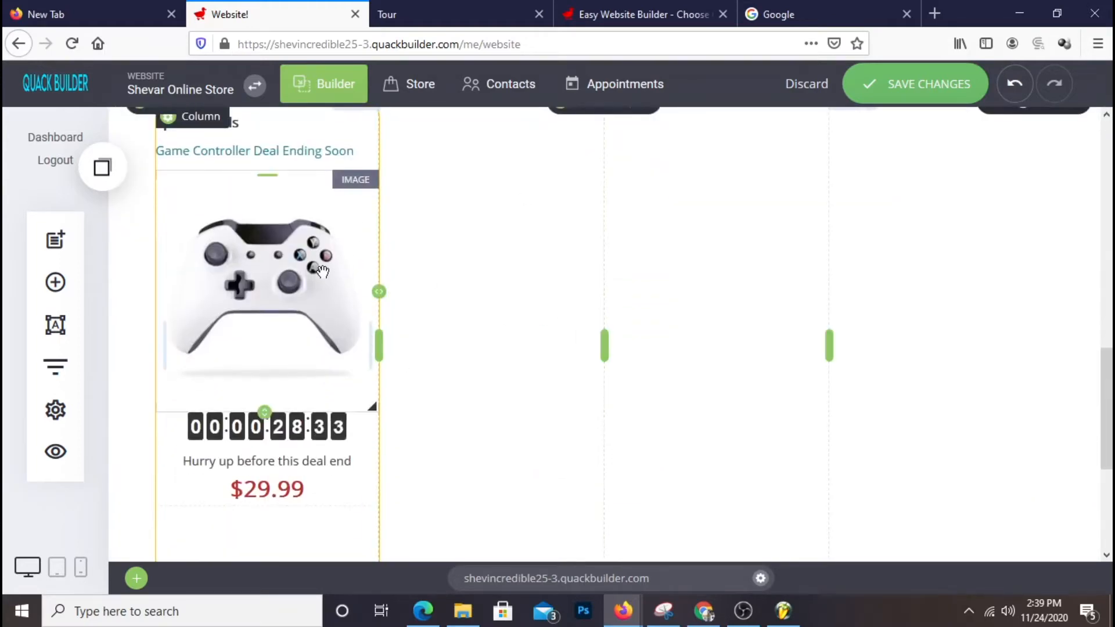
scroll(337, 282, "down", 4)
scroll(331, 273, "up", 3)
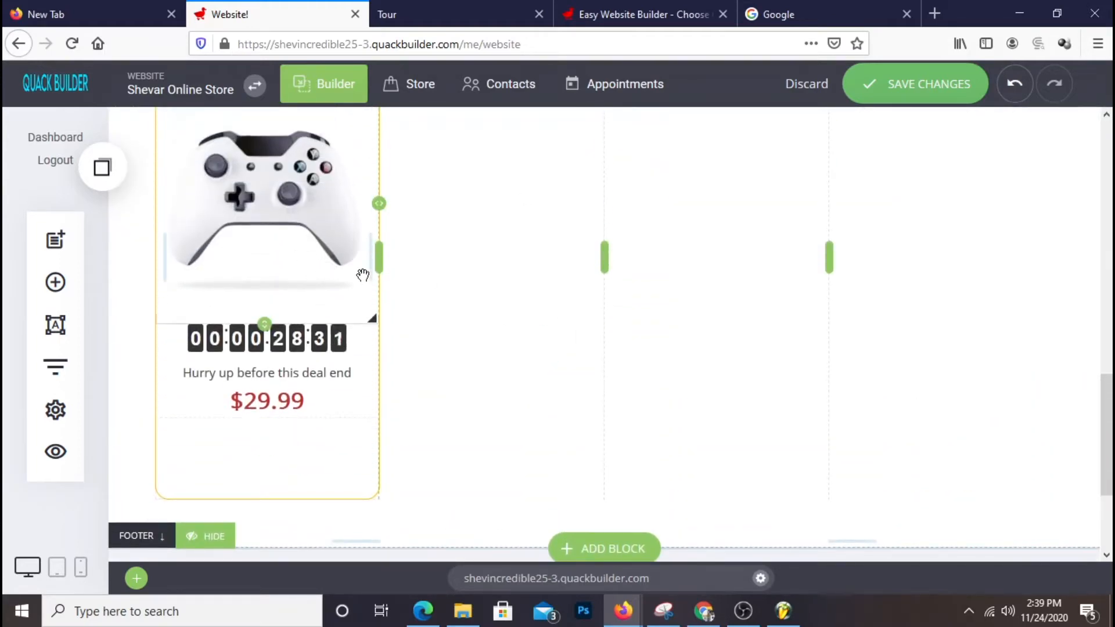
scroll(375, 255, "up", 4)
scroll(383, 365, "down", 4)
scroll(382, 363, "up", 2)
scroll(418, 314, "down", 2)
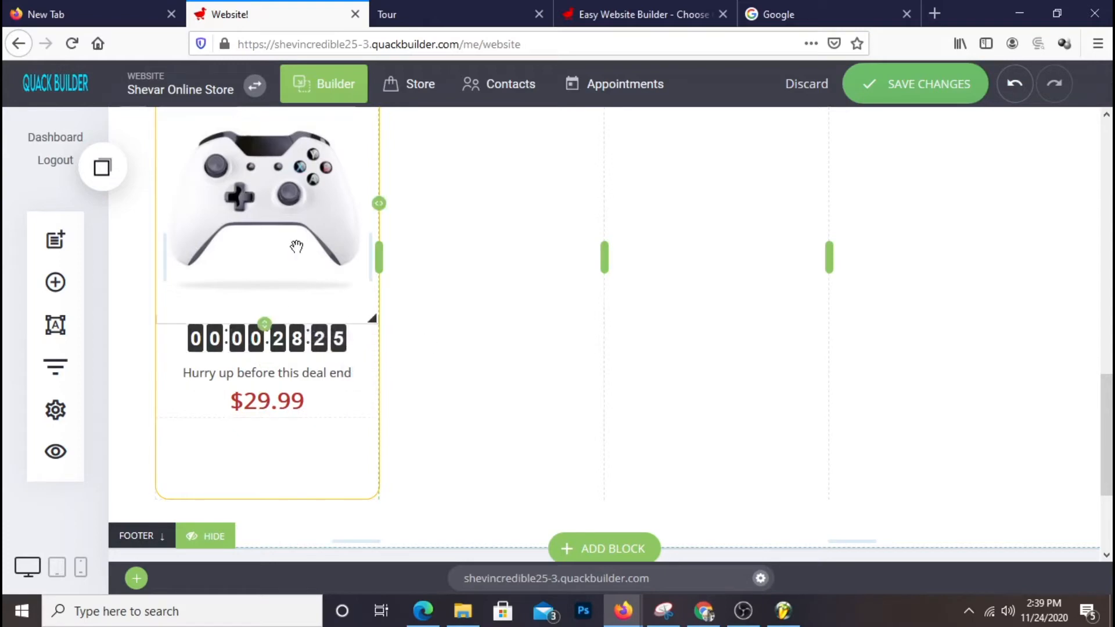
left_click(56, 284)
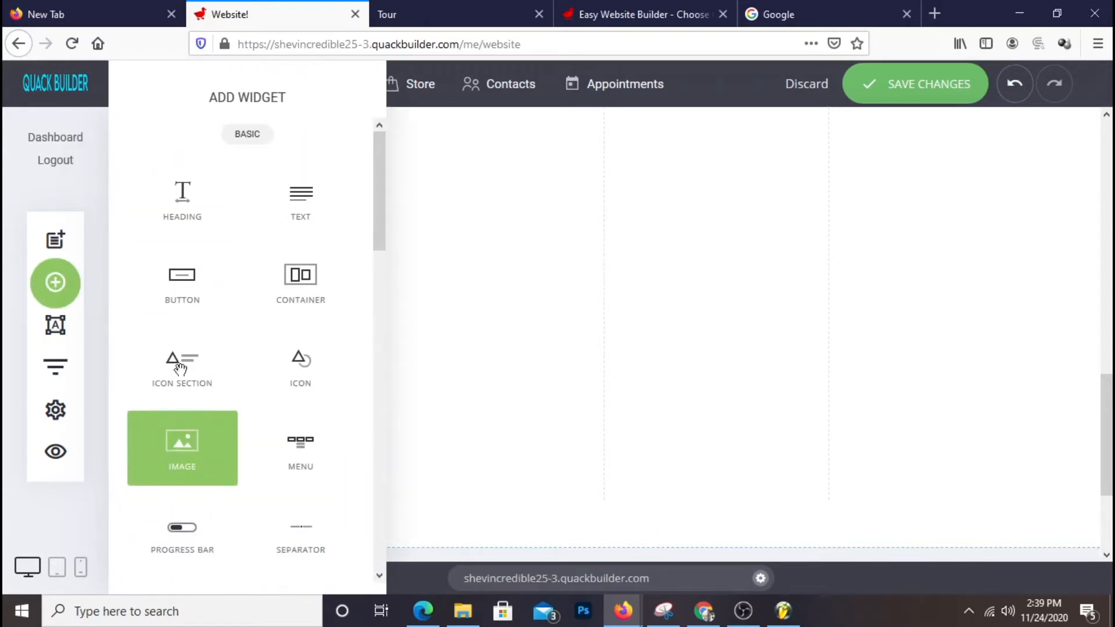
left_click_drag(195, 286, 263, 437)
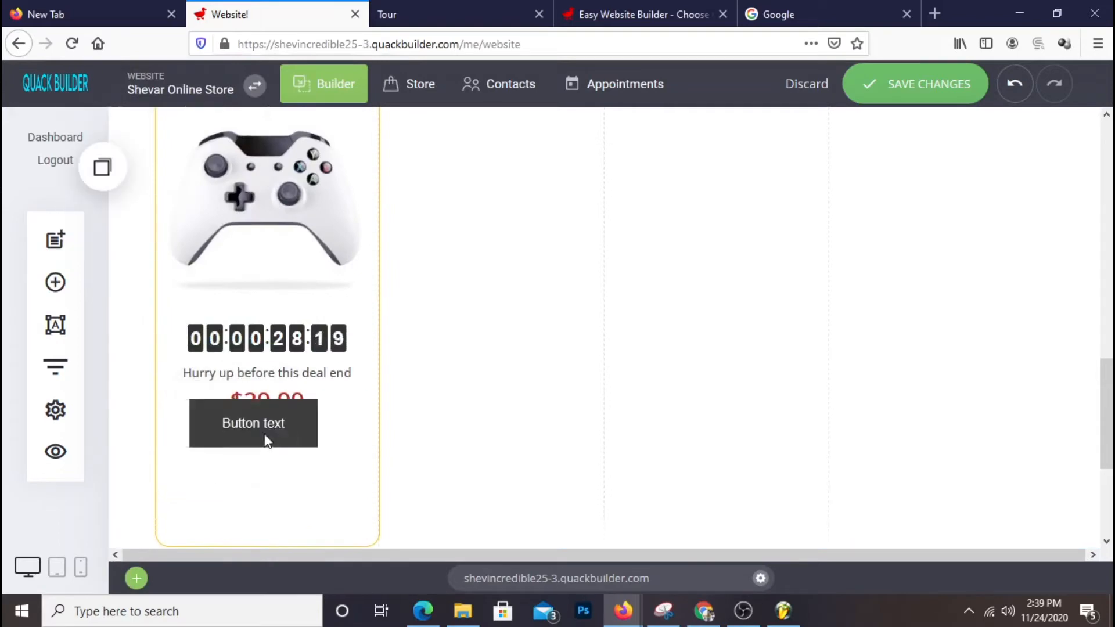
left_click_drag(921, 191, 680, 214)
type("BUY IT NOW")
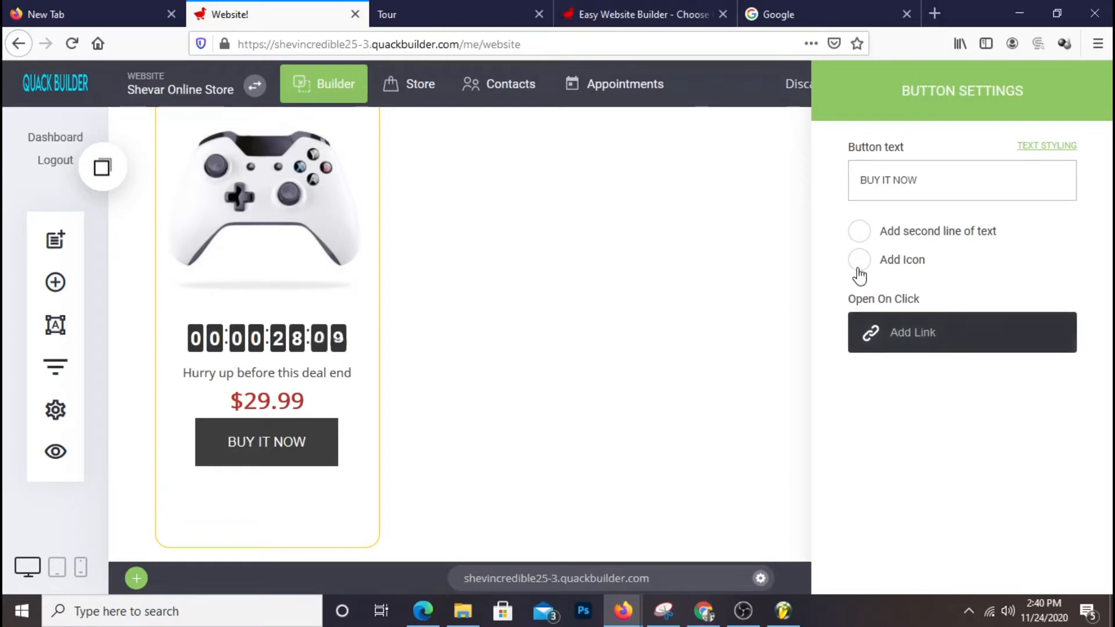
- Link the BUY IT NOW button to all products in the store, opening in the same tab
left_click(915, 331)
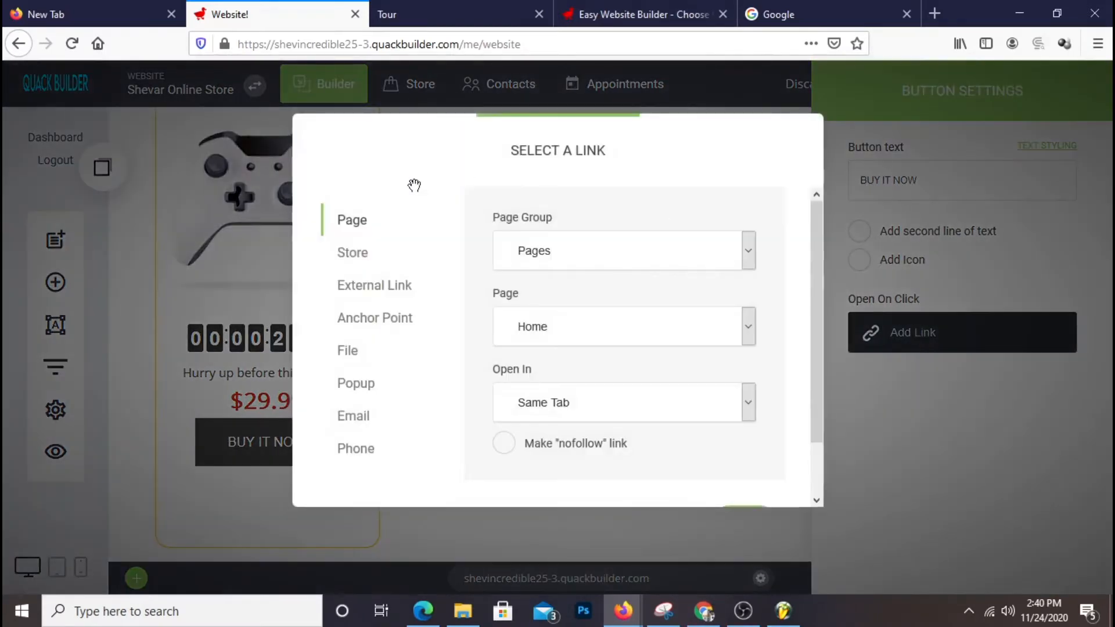
scroll(619, 343, "down", 2)
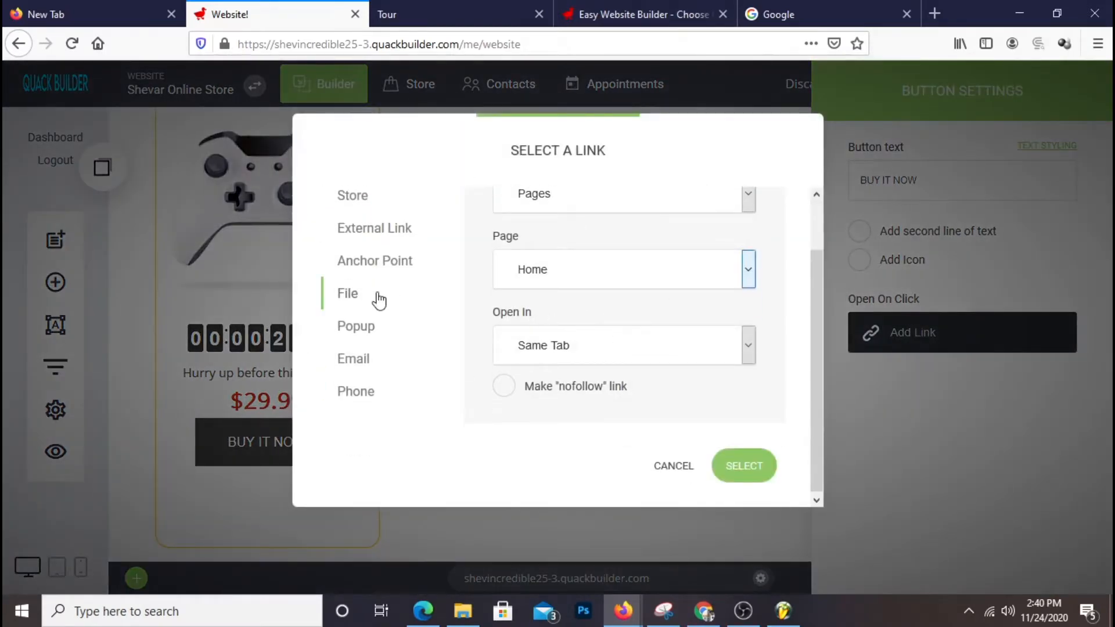
scroll(423, 311, "up", 2)
left_click(354, 253)
scroll(692, 325, "down", 2)
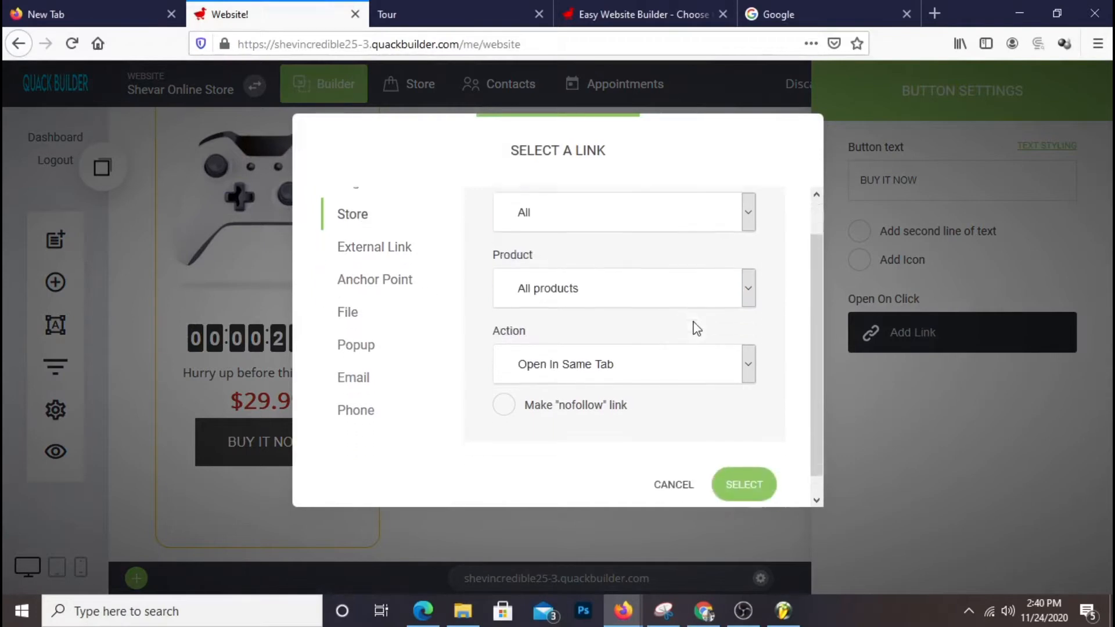
left_click(756, 473)
left_click(674, 387)
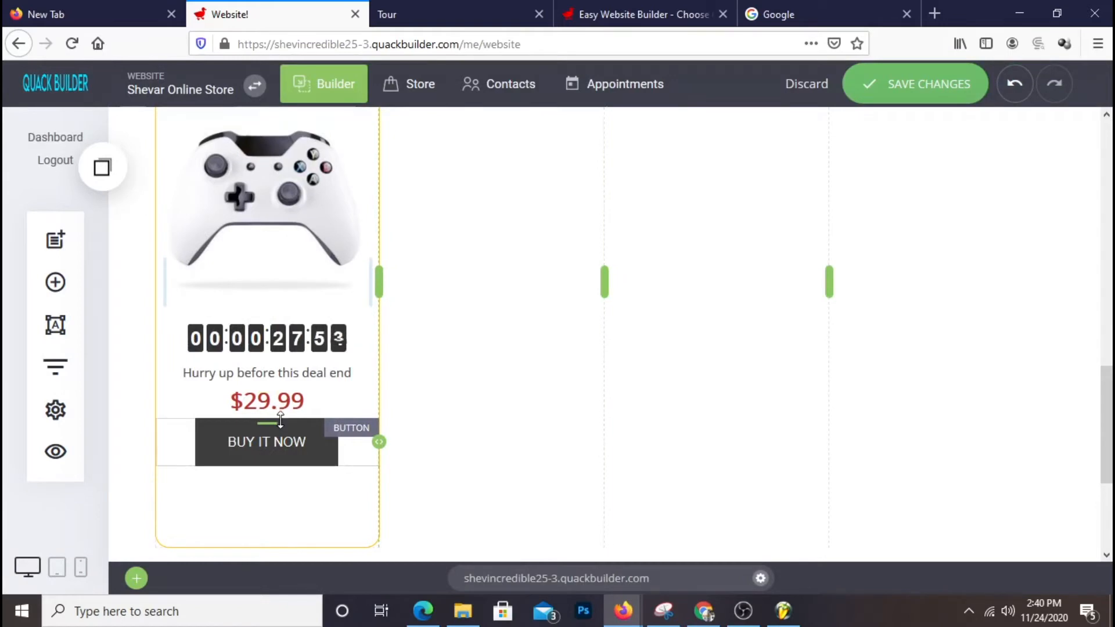
- Set a 14px gap above the BUY IT NOW button and change the button color to orange FBA026
left_click_drag(281, 419, 281, 427)
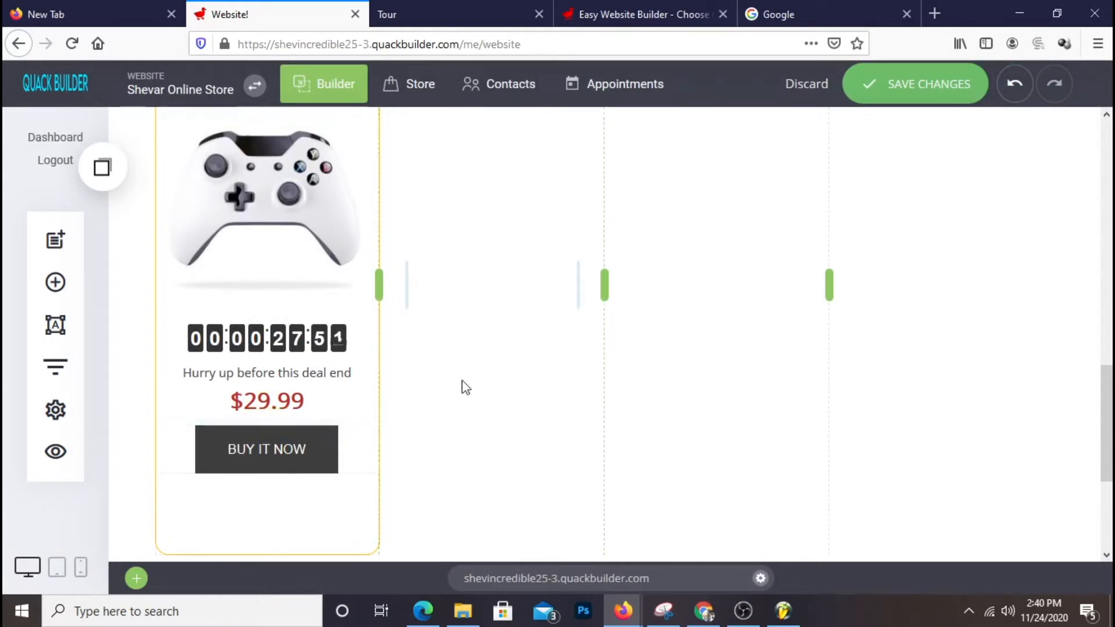
left_click_drag(250, 423, 251, 428)
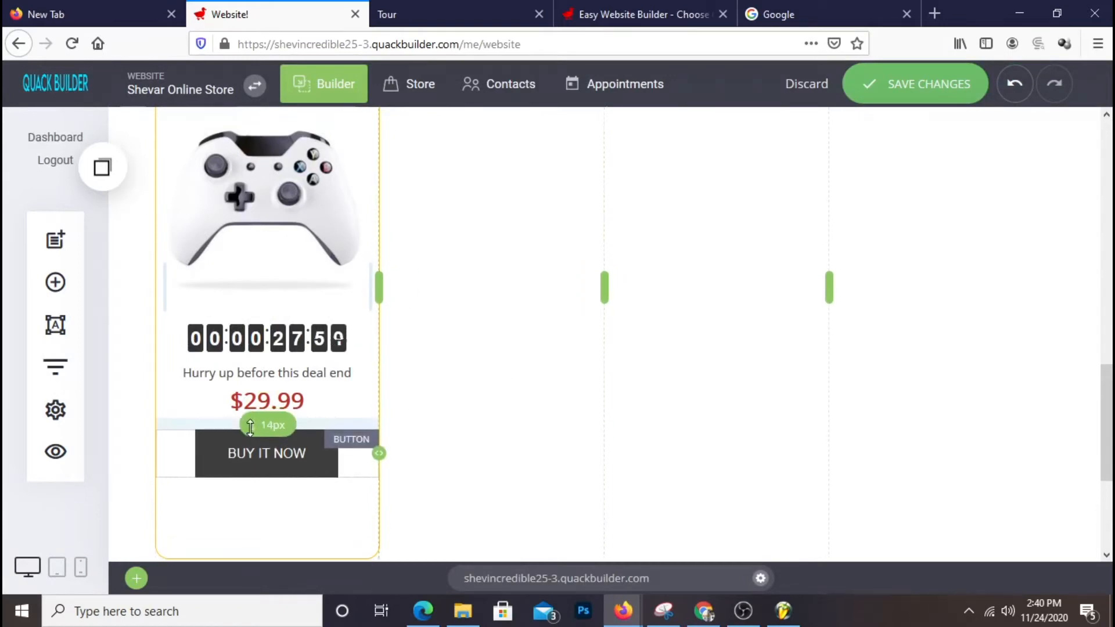
left_click(275, 459)
left_click(257, 411)
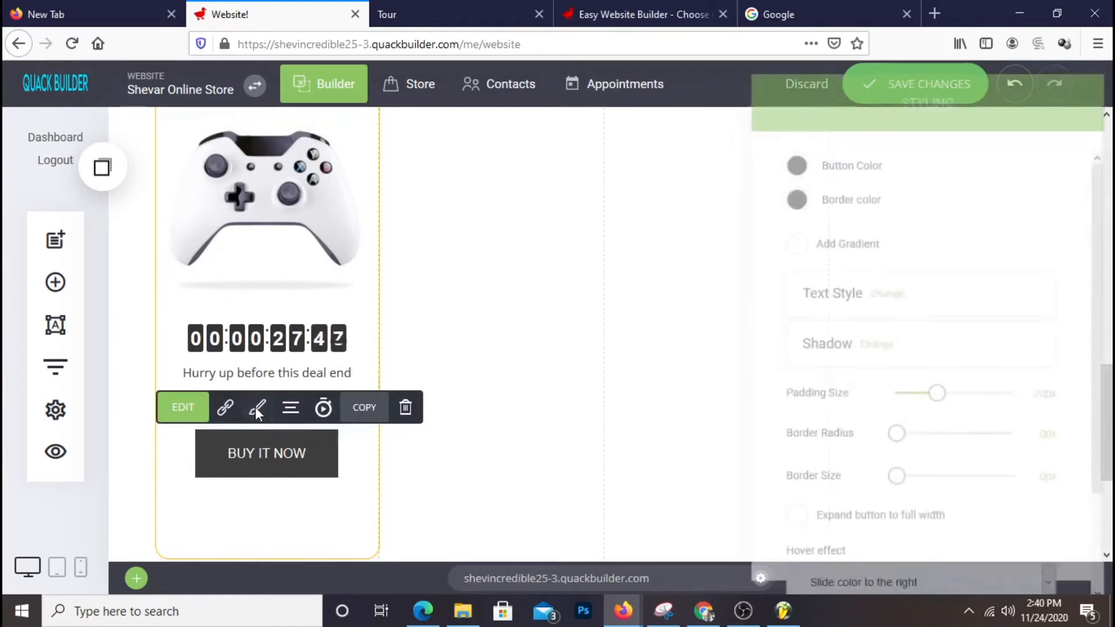
left_click(790, 158)
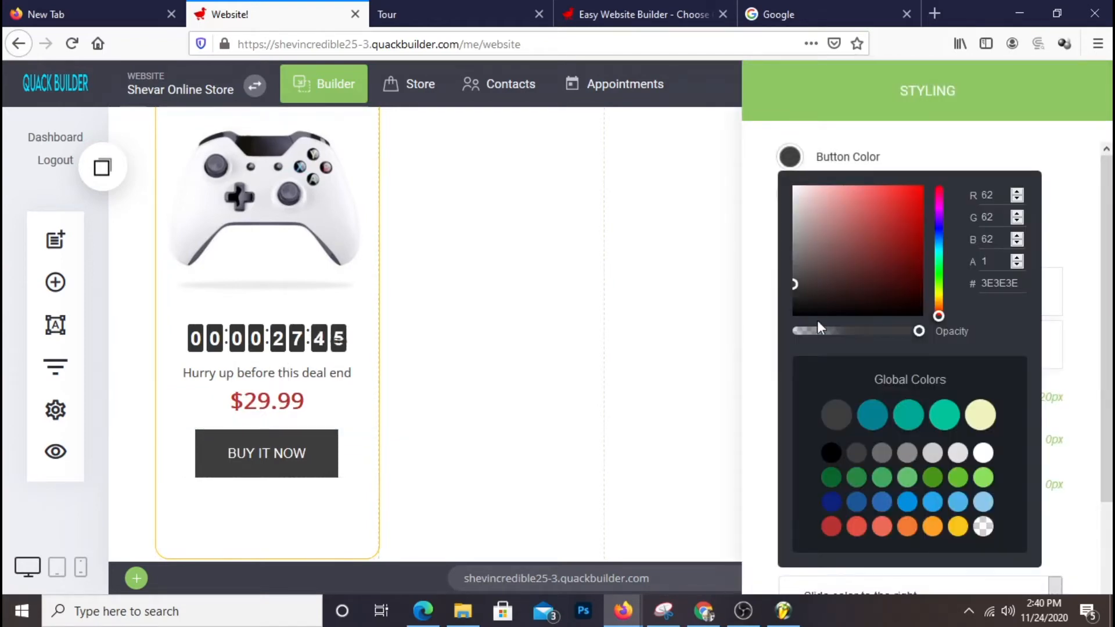
left_click(933, 528)
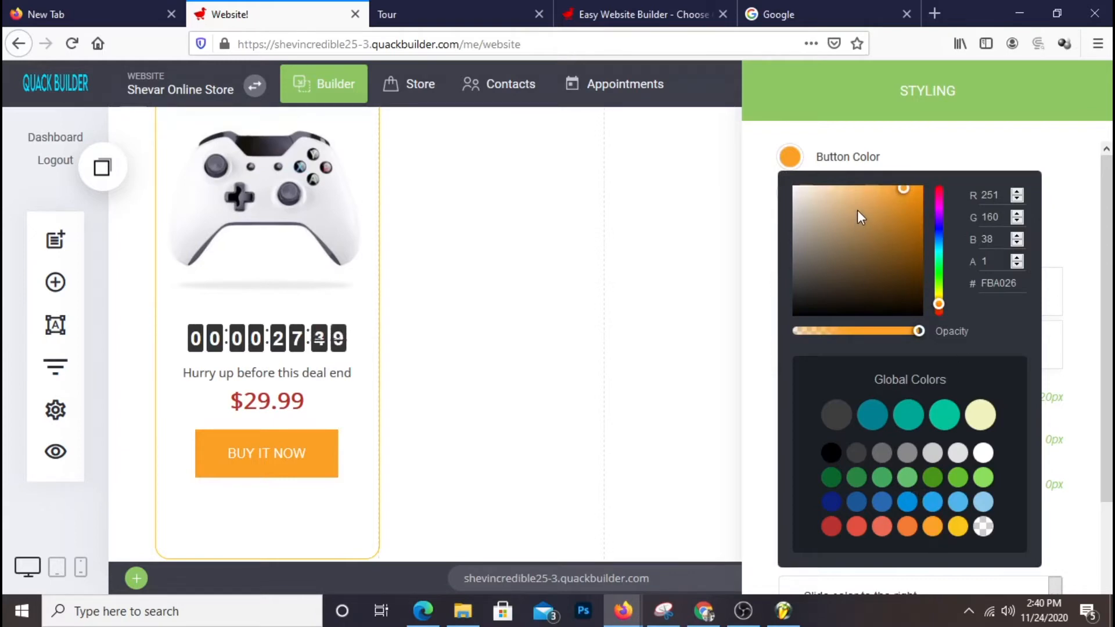
left_click(771, 329)
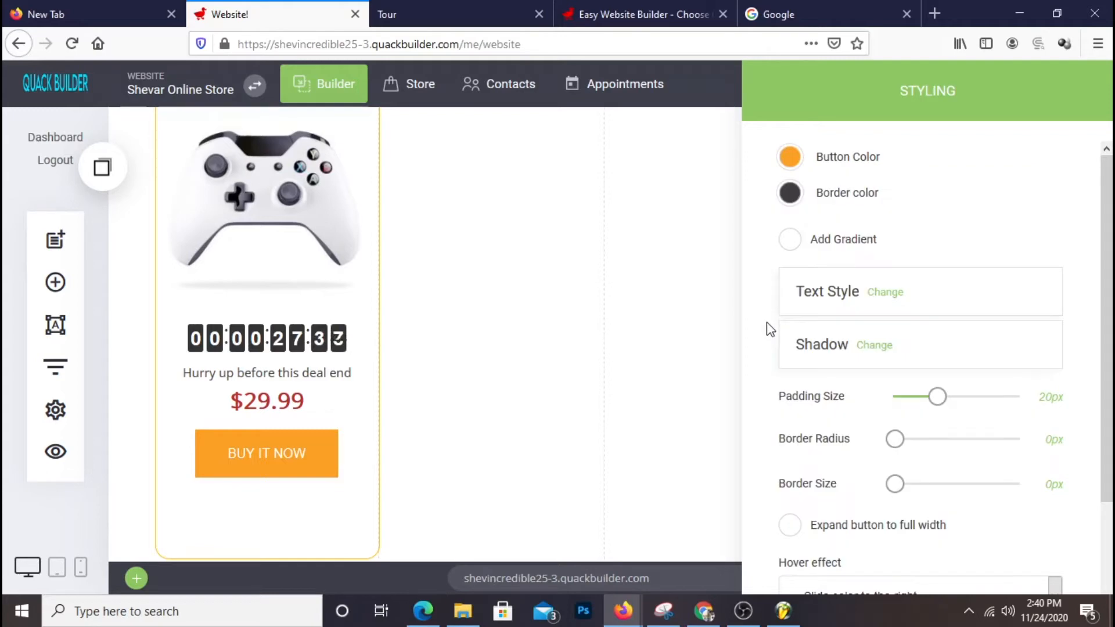
- Set the BUY IT NOW button's padding size to 13px and the gap above it to 19px
left_click_drag(937, 407, 922, 407)
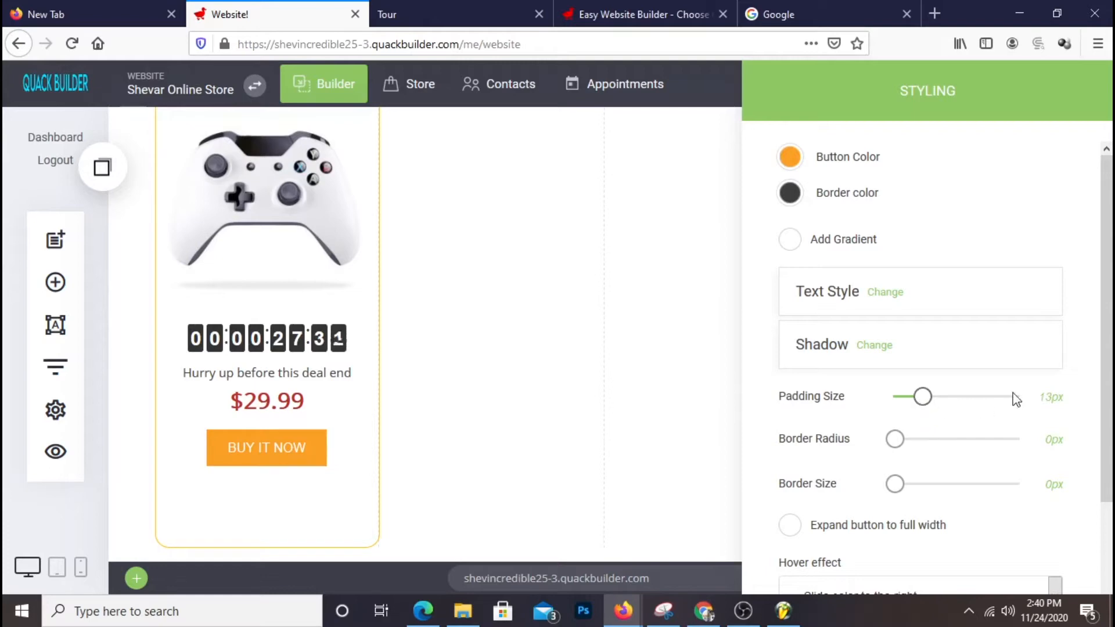
left_click(571, 370)
left_click_drag(256, 425, 255, 430)
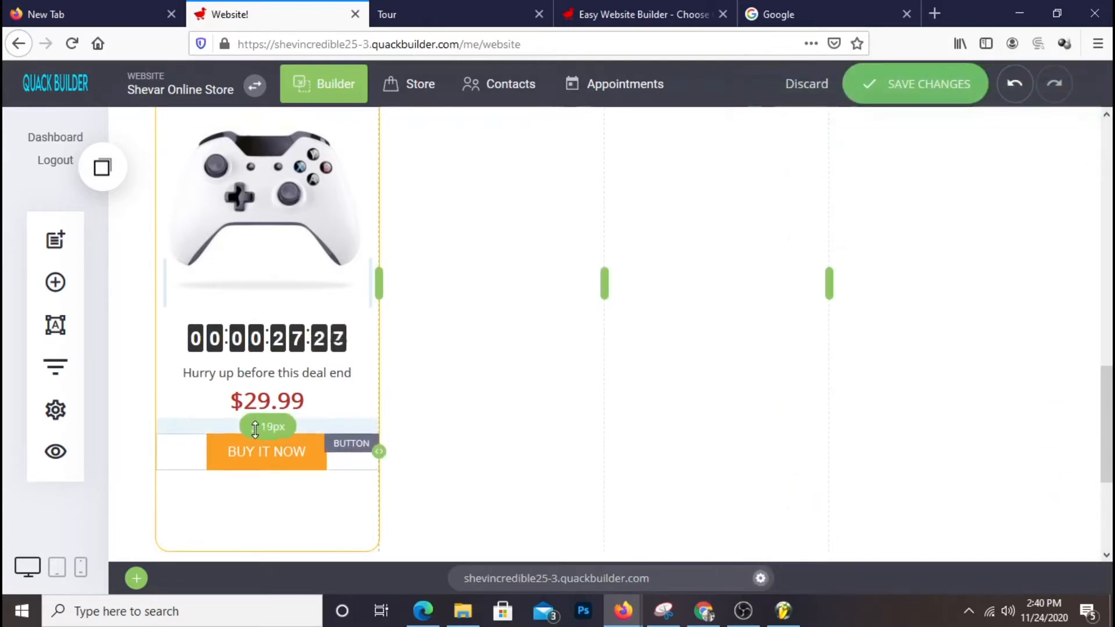
- Review the finished Special Deals column and save the website changes
scroll(803, 308, "up", 5)
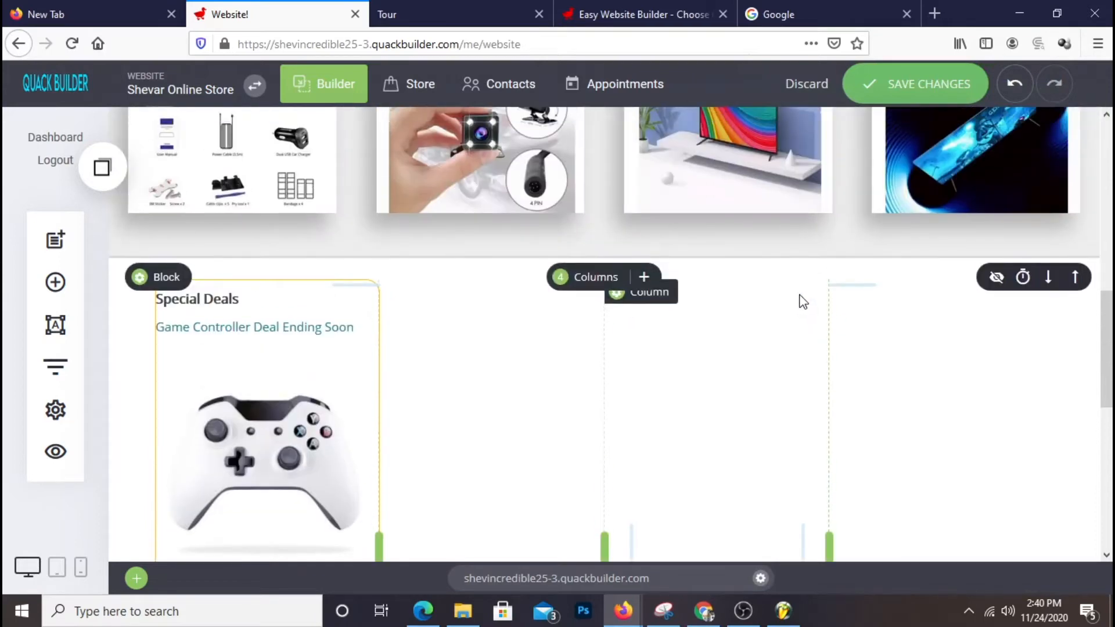
scroll(802, 302, "down", 6)
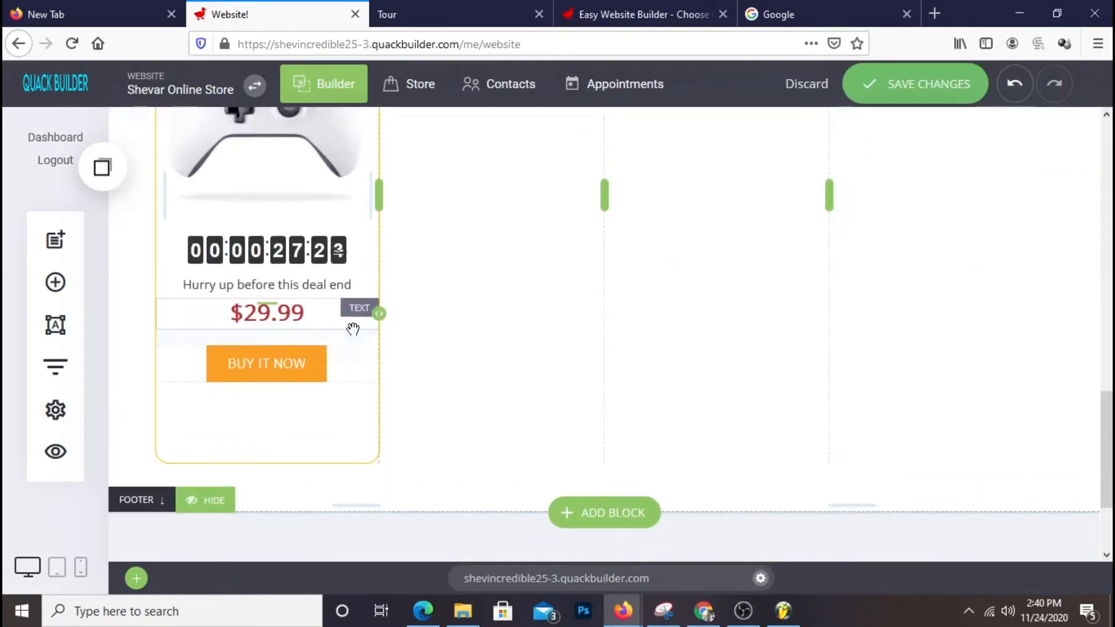
scroll(386, 360, "up", 3)
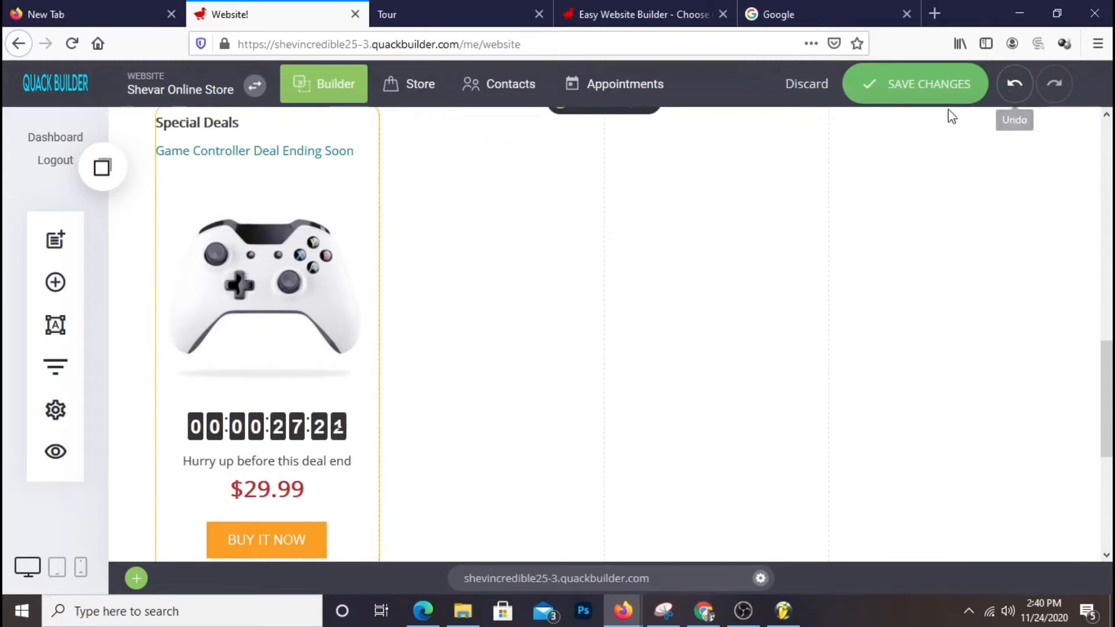
left_click(935, 86)
scroll(572, 261, "down", 3)
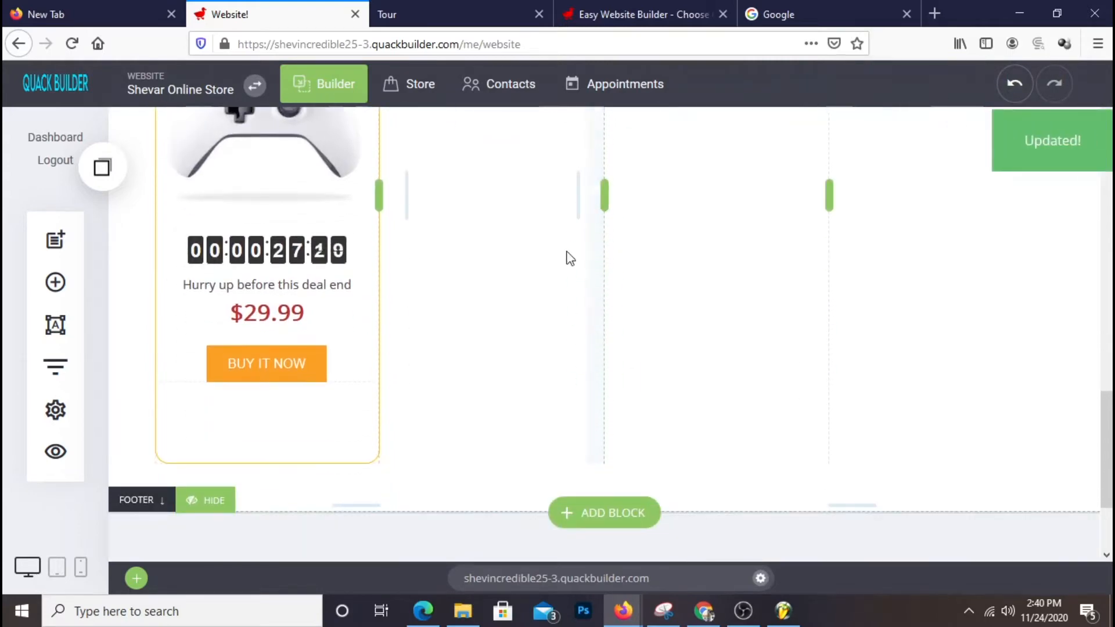
scroll(568, 259, "up", 2)
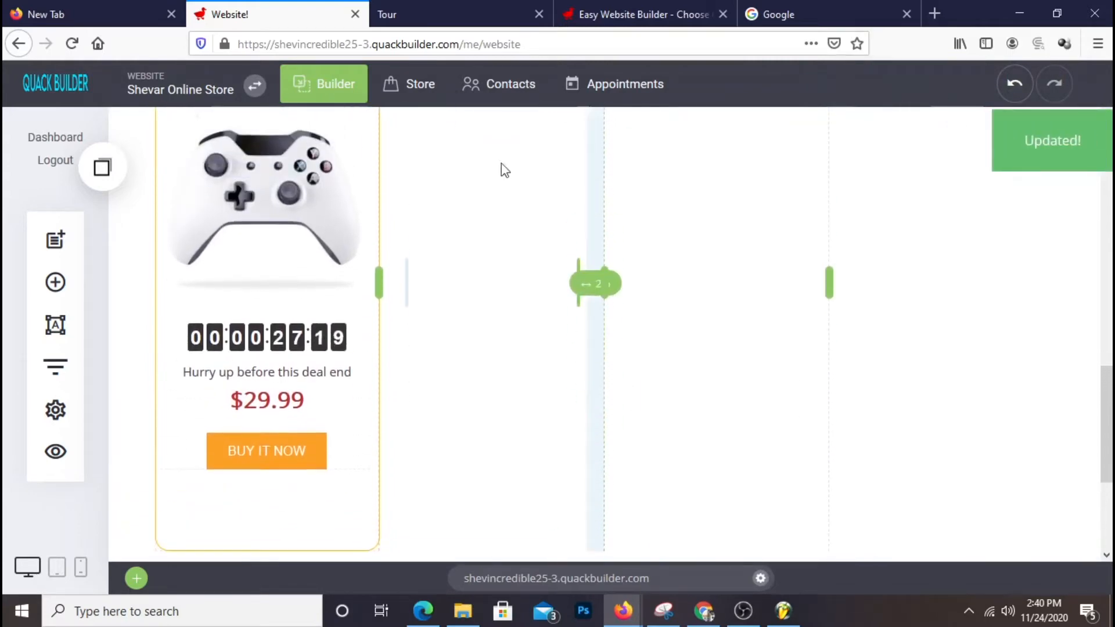
- Preview the site and examine the homepage from the welcome banner down to the Special Deals column
left_click(55, 453)
left_click(512, 95)
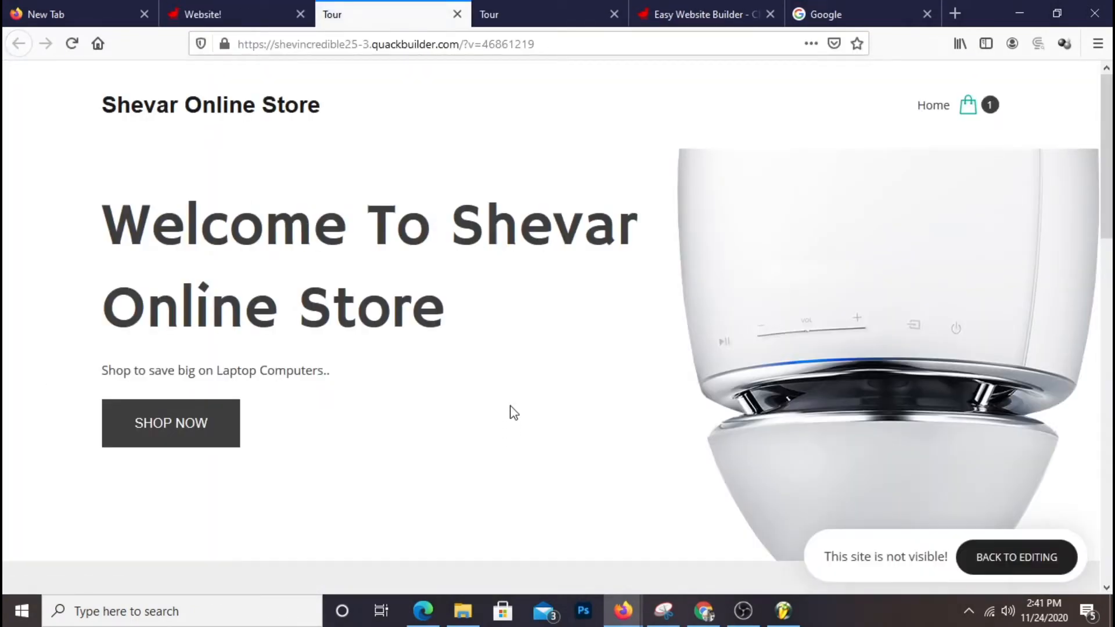
scroll(572, 451, "down", 4)
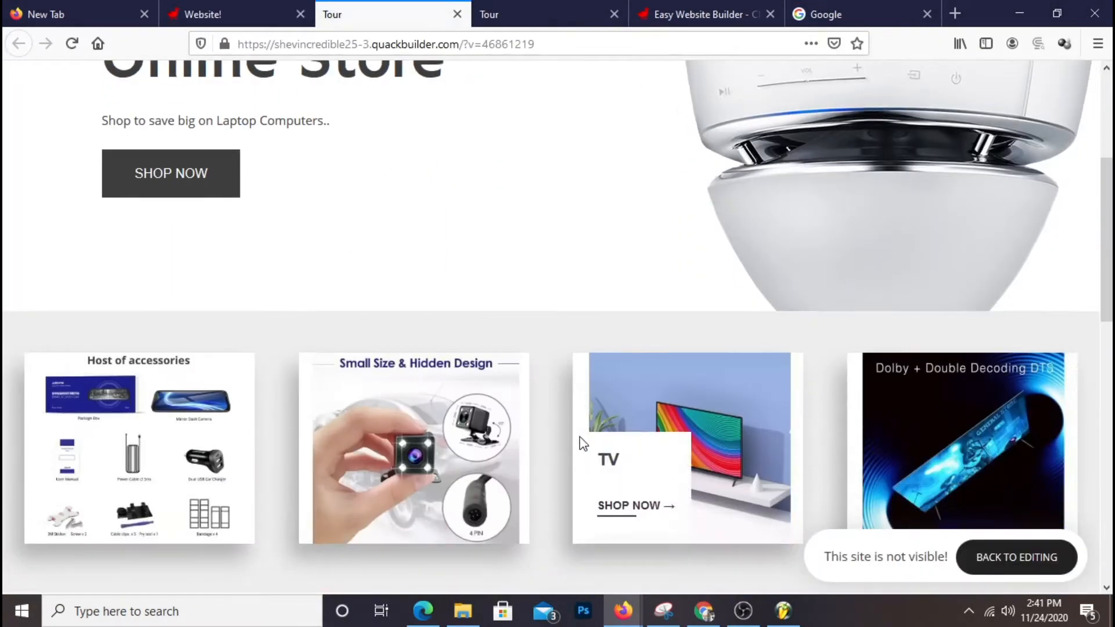
scroll(584, 424, "down", 2)
scroll(528, 358, "down", 5)
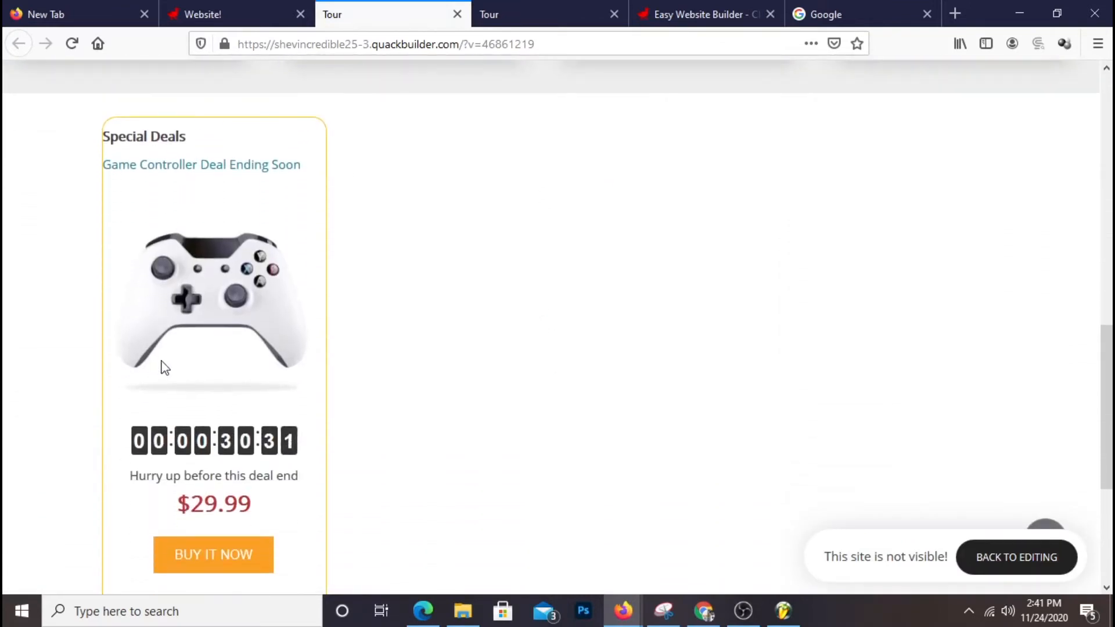
scroll(202, 320, "down", 3)
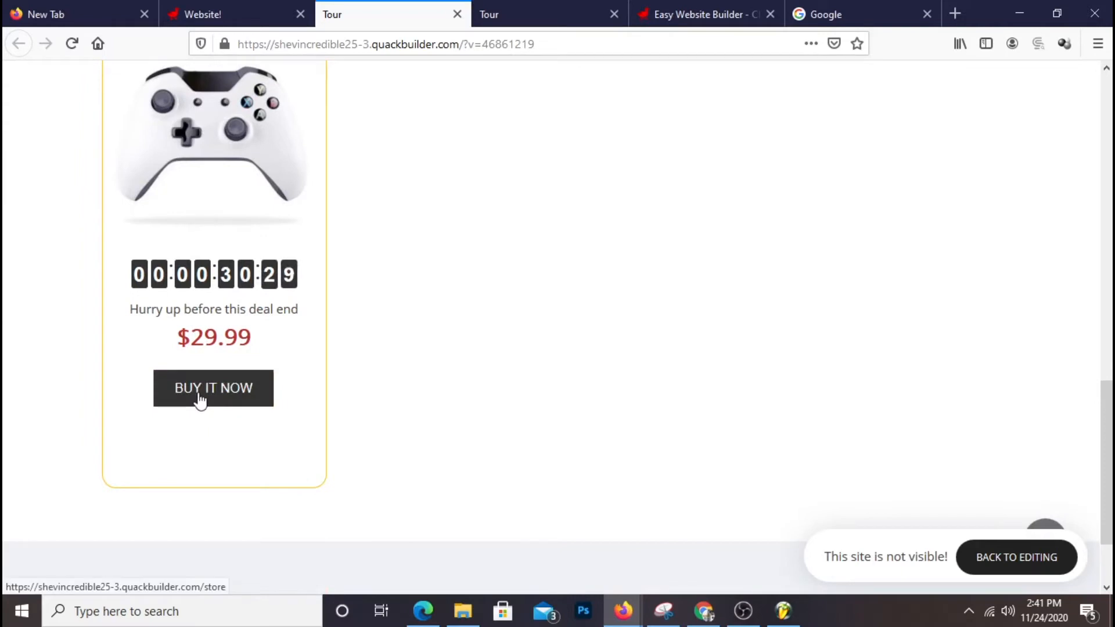
- Test the BUY IT NOW link, look through the store page it leads to, and return to the homepage preview
left_click(247, 392)
scroll(349, 389, "down", 2)
scroll(493, 291, "down", 3)
scroll(517, 286, "up", 5)
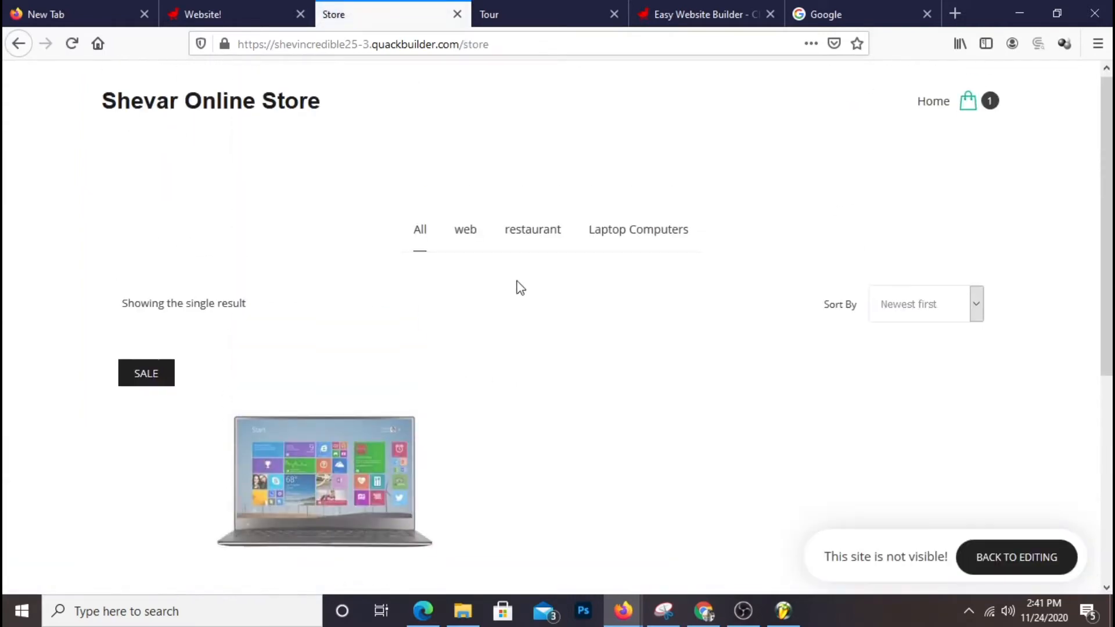
right_click(535, 325)
left_click(559, 342)
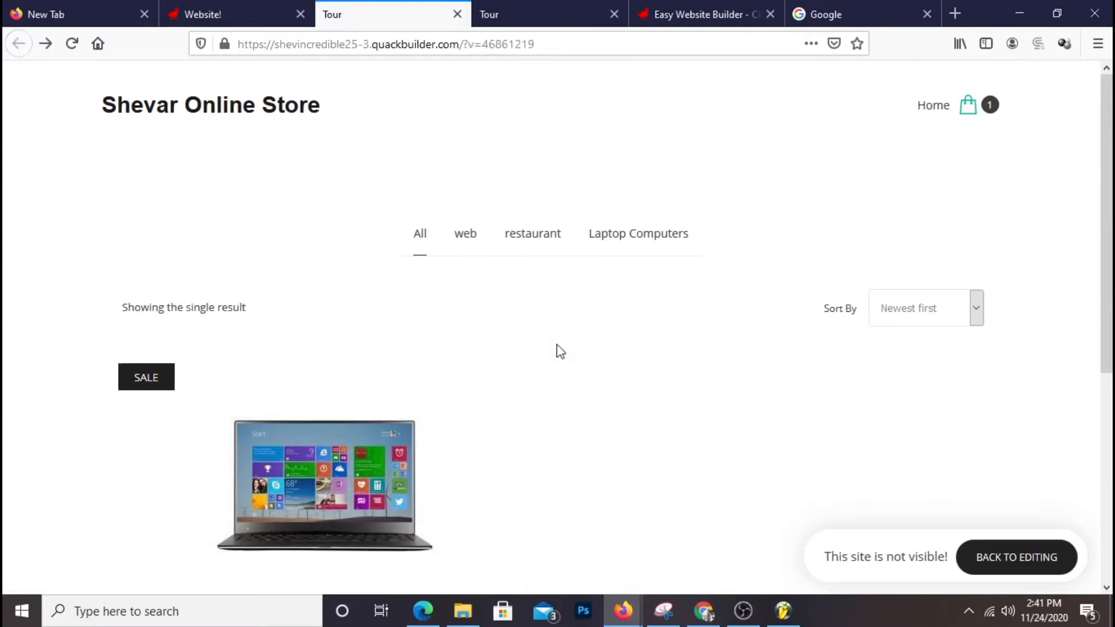
scroll(597, 262, "up", 8)
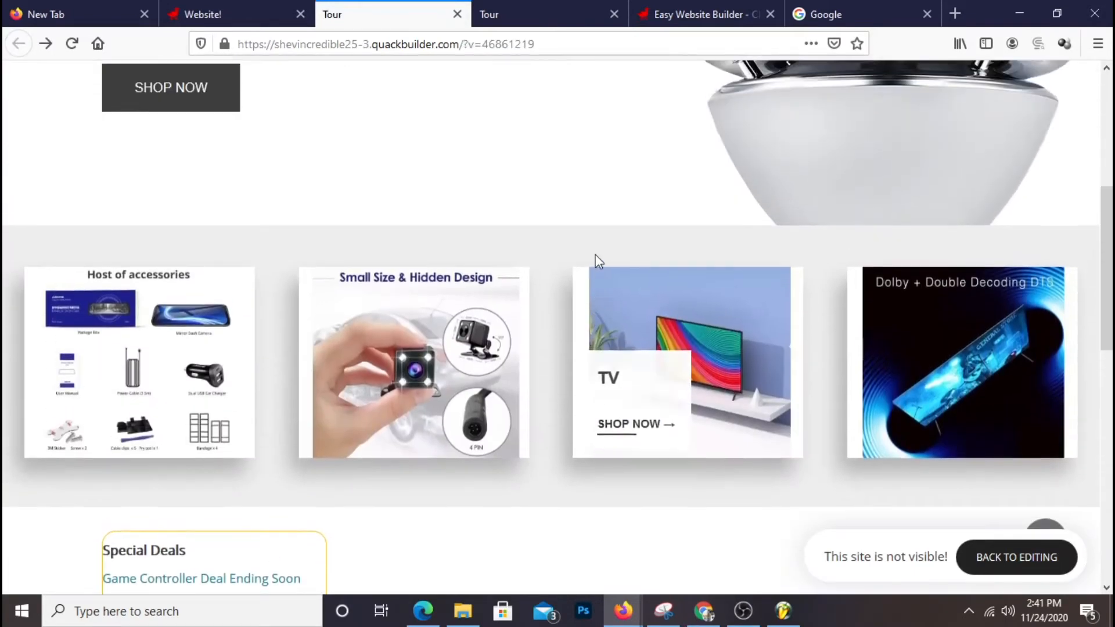
scroll(590, 266, "up", 6)
scroll(580, 258, "up", 2)
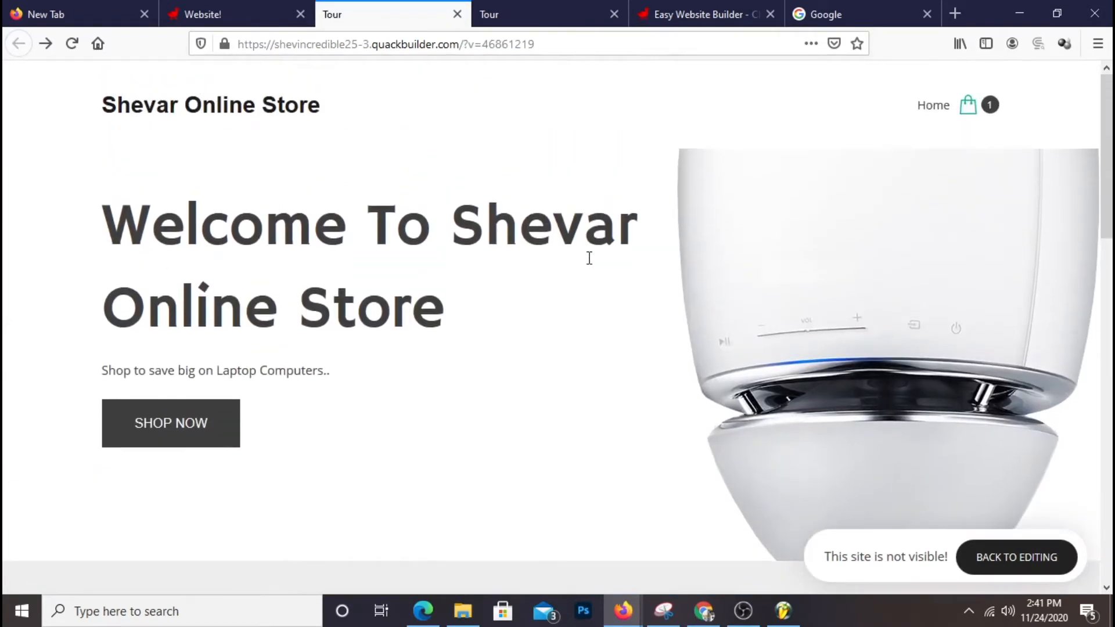
- Return to the site editor, go to the store's product list and start a new physical product
left_click(204, 10)
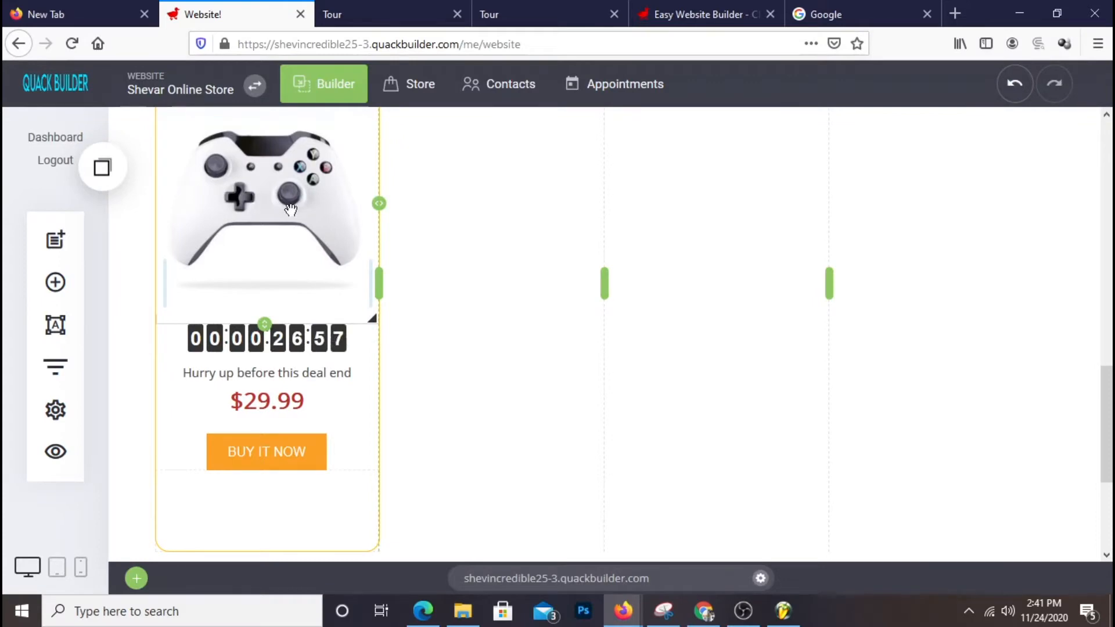
scroll(258, 198, "up", 2)
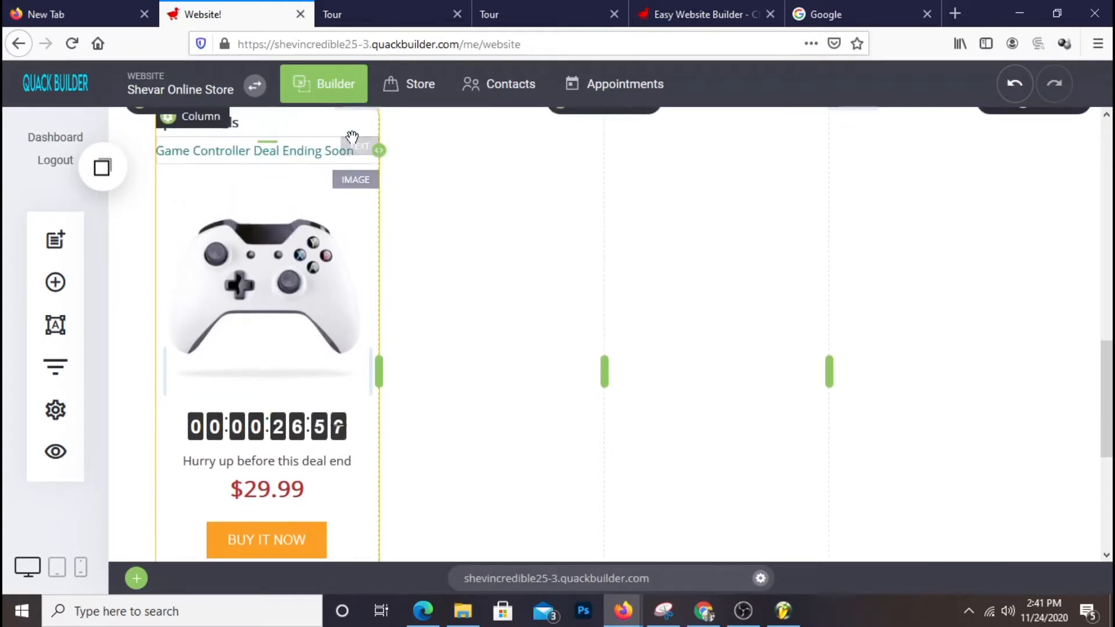
left_click(430, 94)
left_click(880, 452)
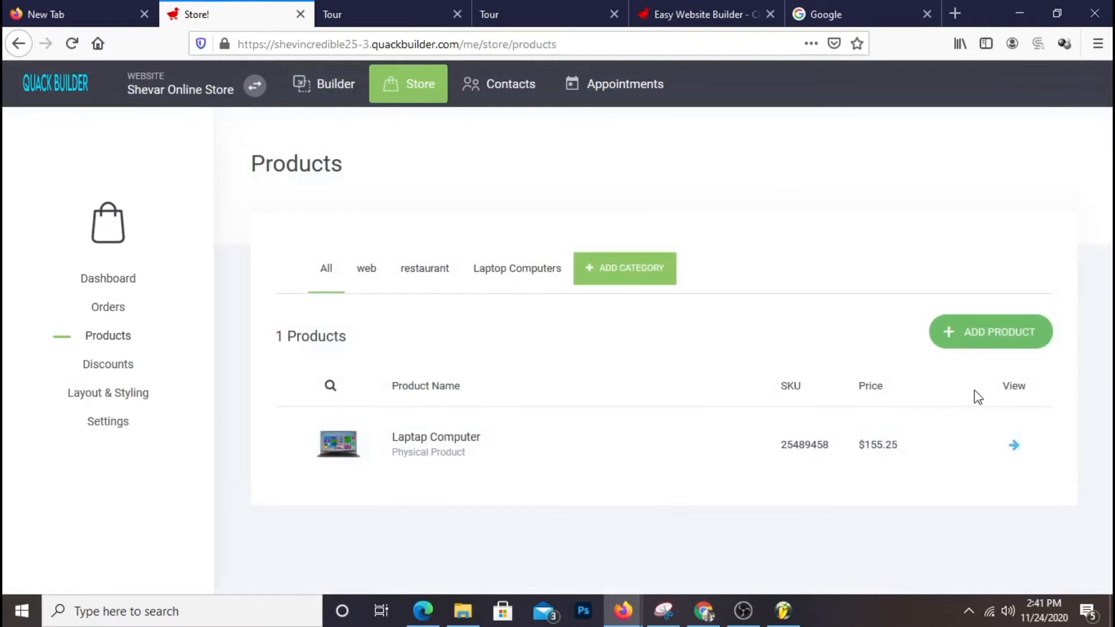
left_click(1010, 346)
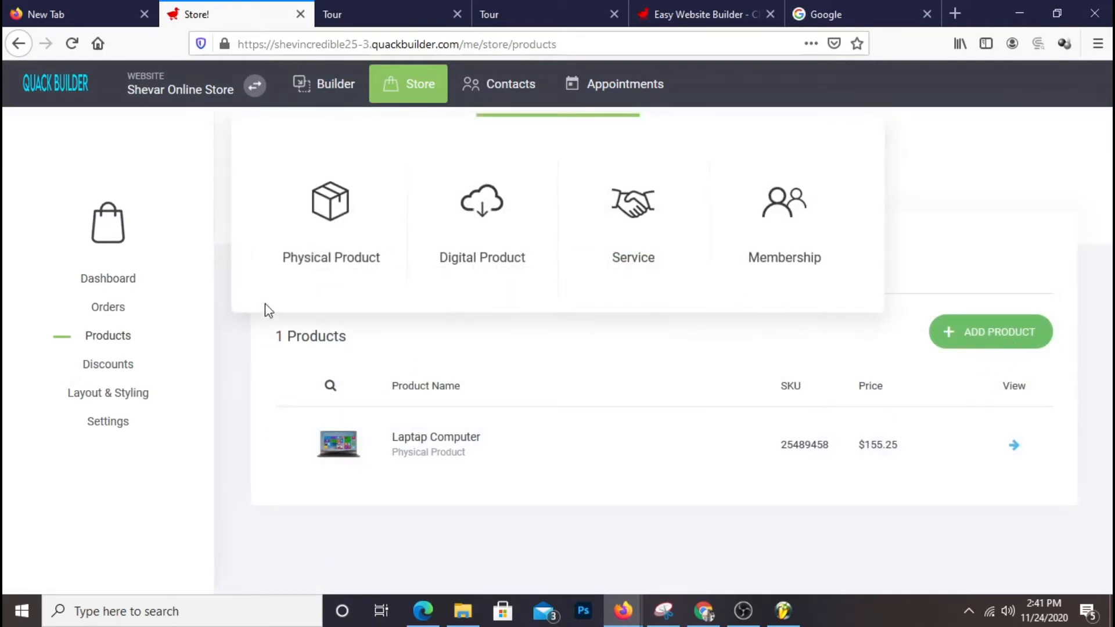
left_click(392, 169)
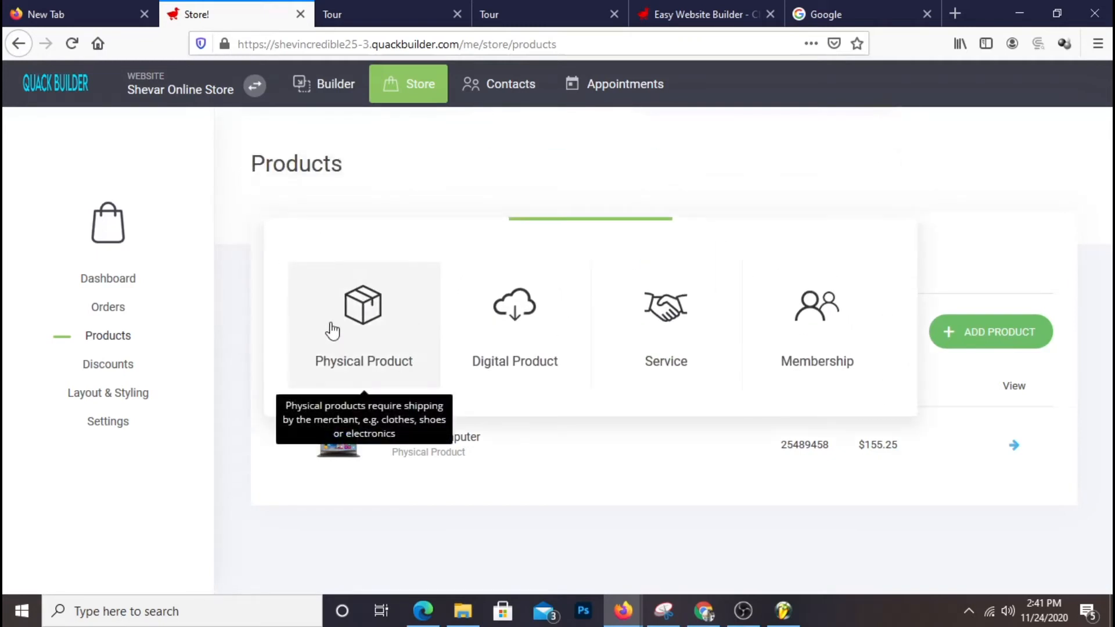
left_click(331, 327)
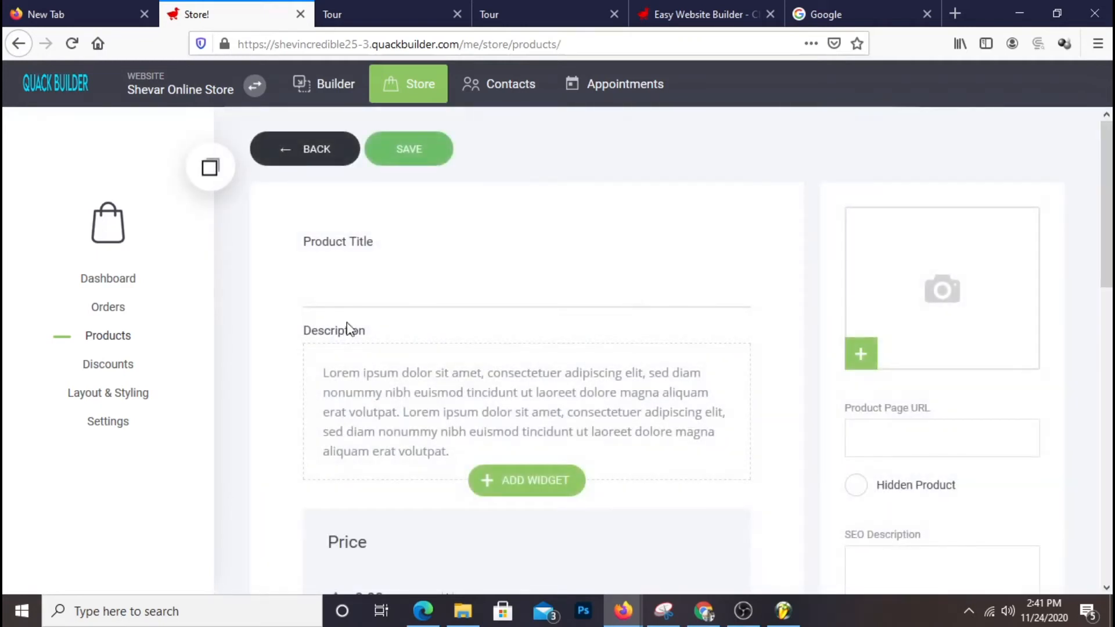
- Title the product Game Controller and give it the white game controller picture from the Images folder
left_click(377, 290)
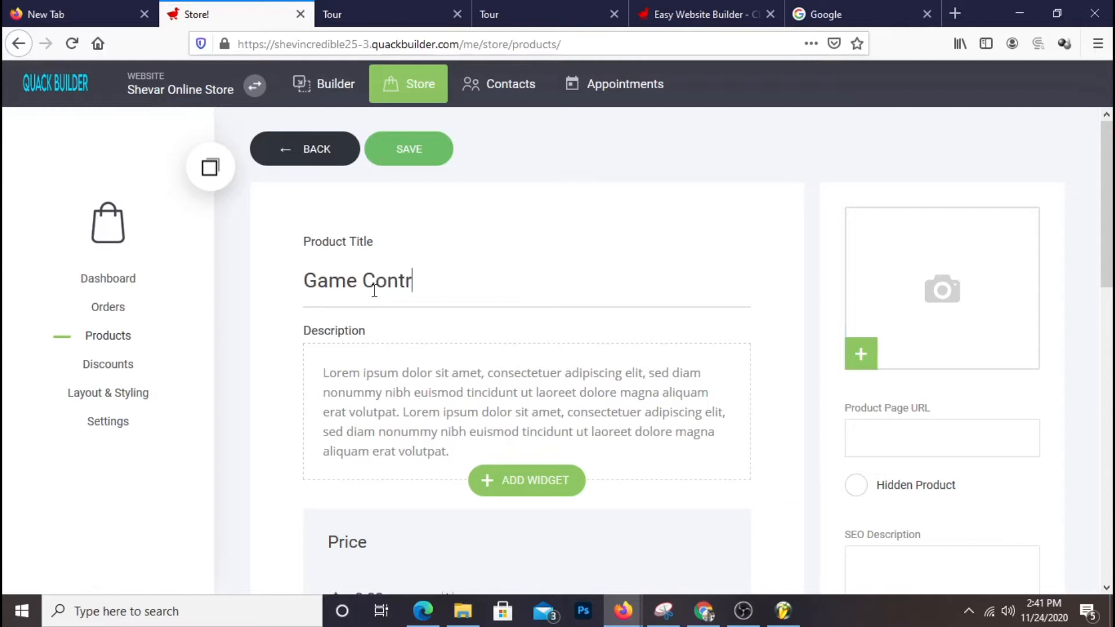
type("Game Controller")
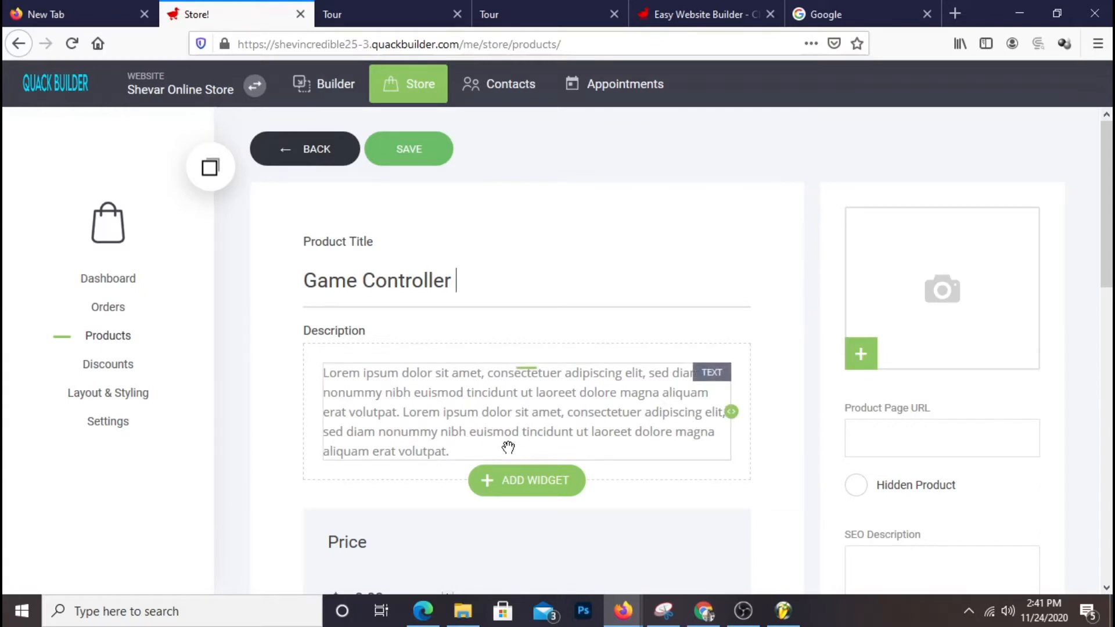
left_click(430, 410)
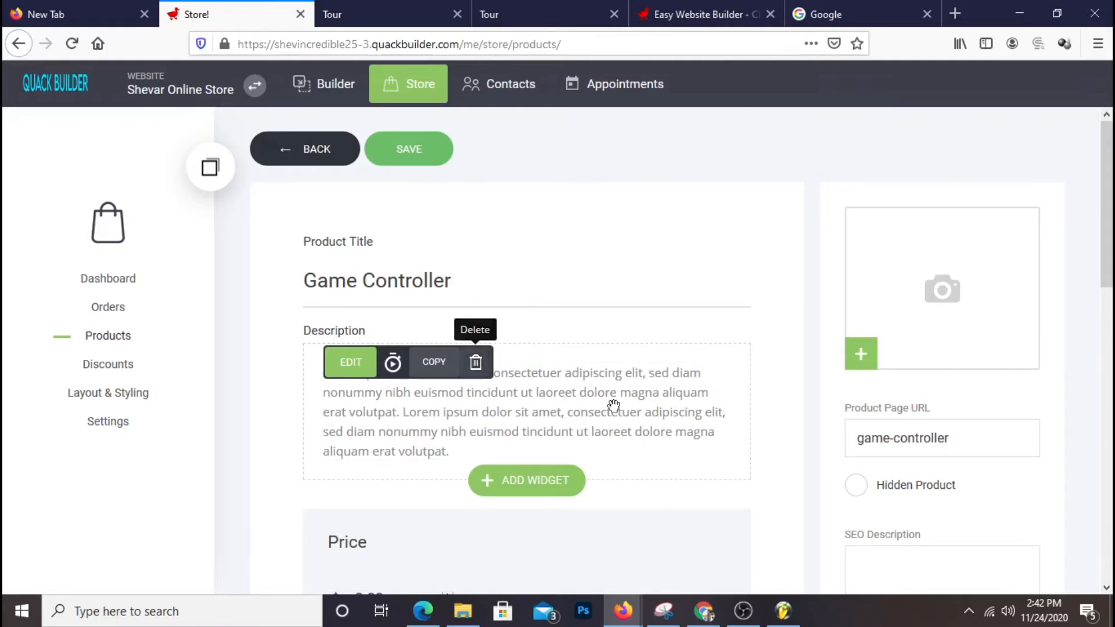
left_click(939, 316)
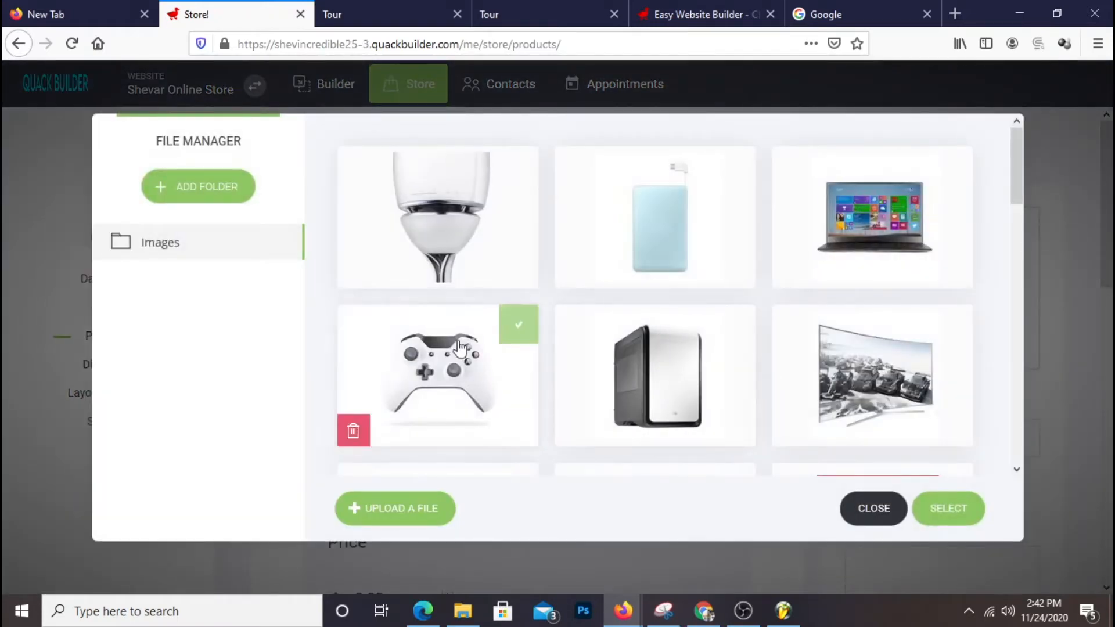
left_click(465, 367)
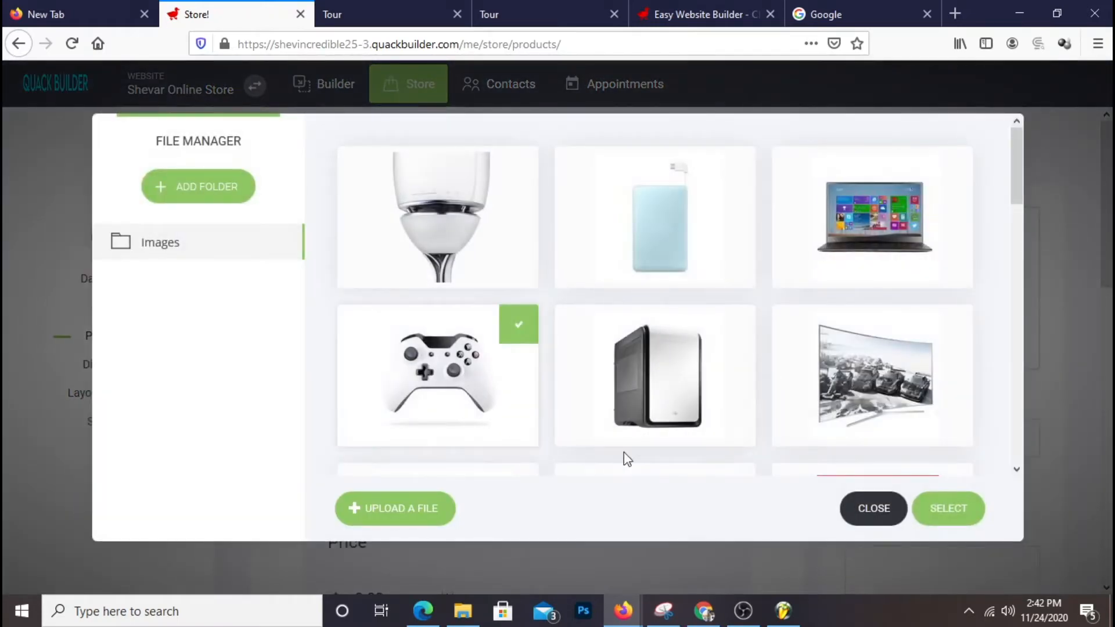
left_click(940, 509)
- Set the product's price to $29.00 and check the controller's deal price on the homepage preview
scroll(968, 289, "down", 2)
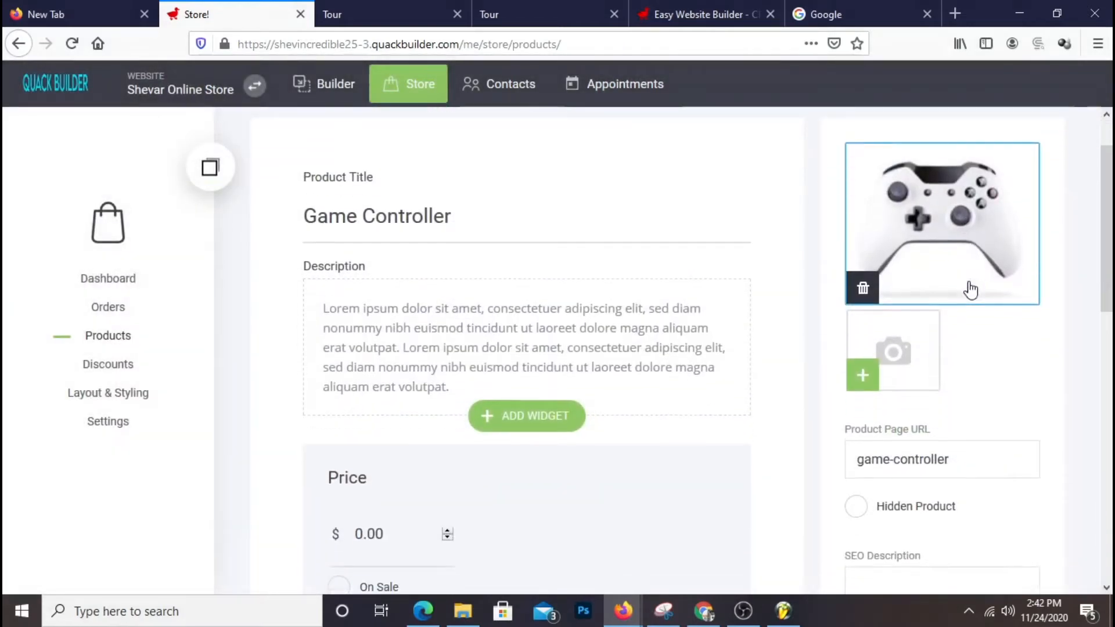
scroll(744, 319, "down", 2)
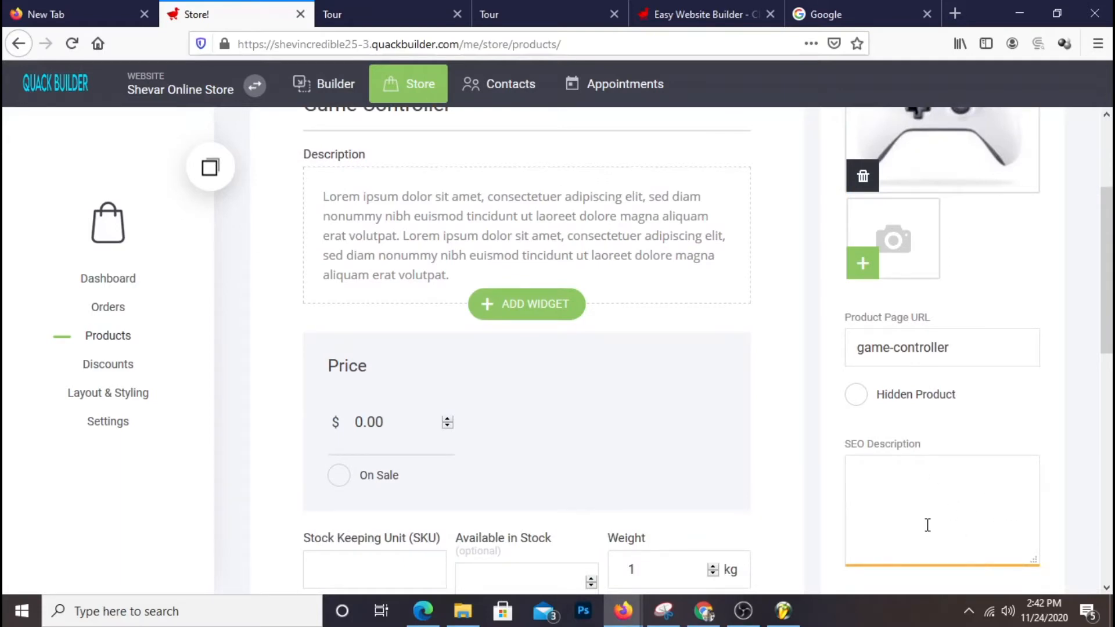
scroll(928, 525, "down", 2)
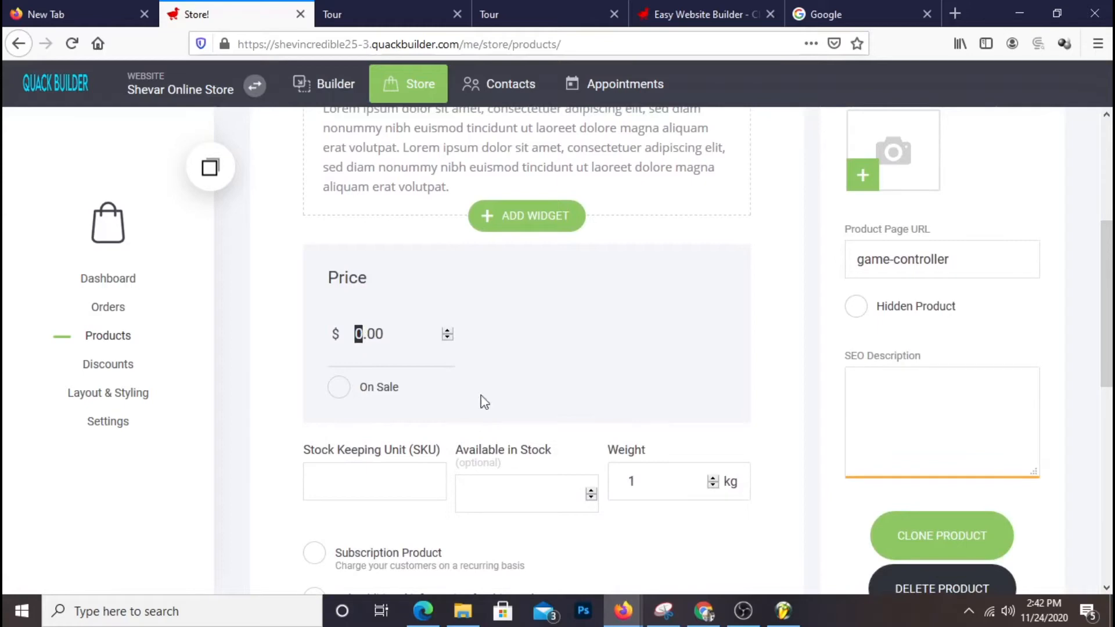
type("9")
left_click(379, 16)
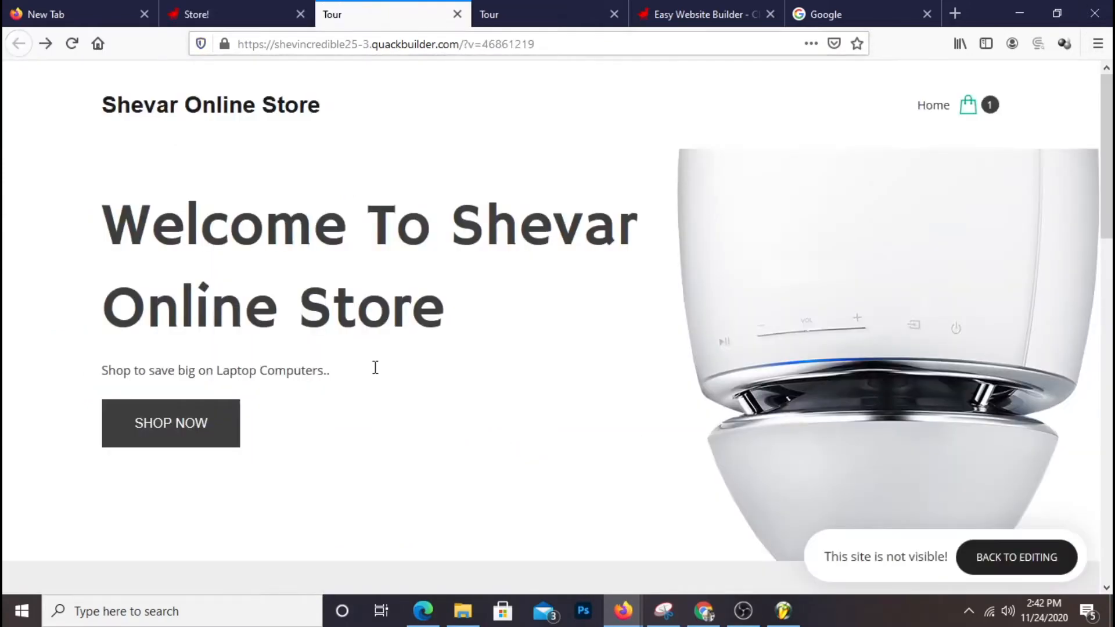
scroll(374, 366, "down", 15)
scroll(377, 359, "down", 1)
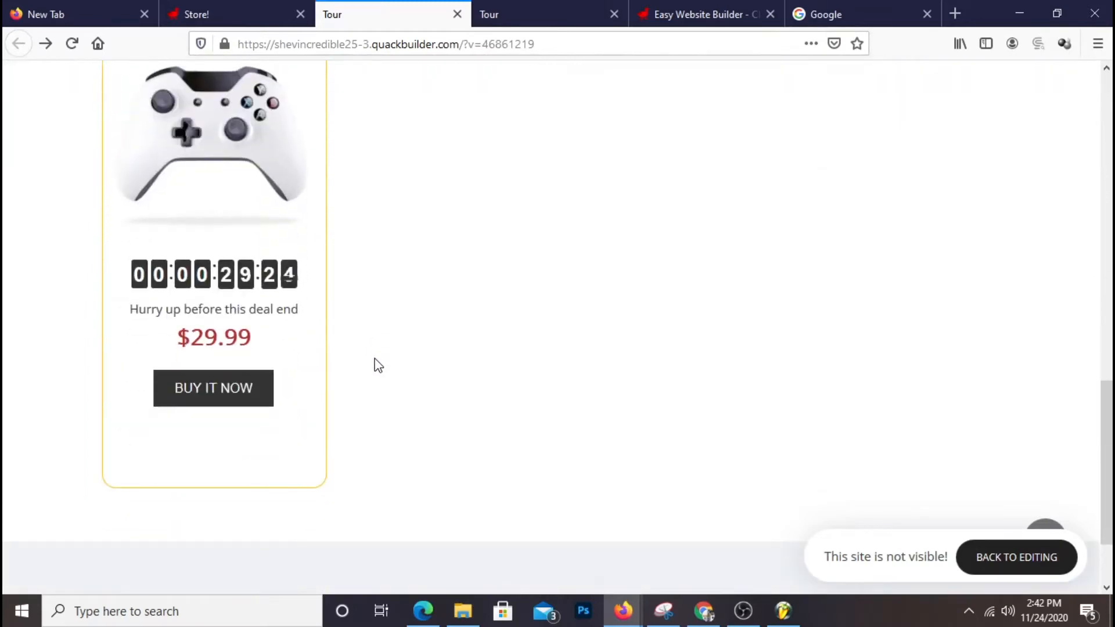
left_click_drag(199, 342, 235, 344)
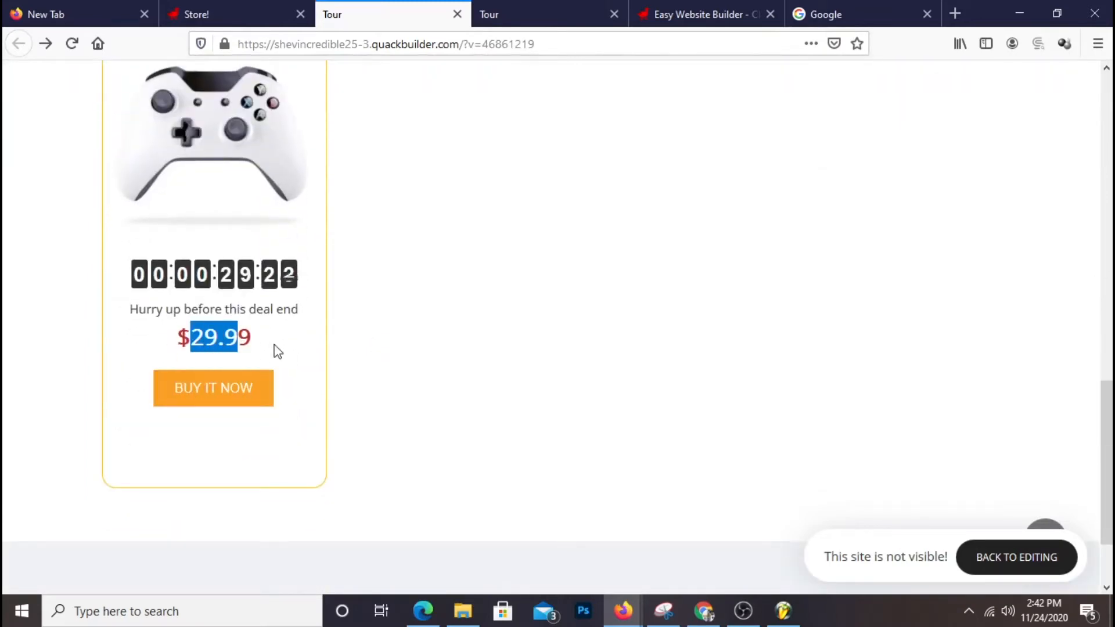
left_click(233, 21)
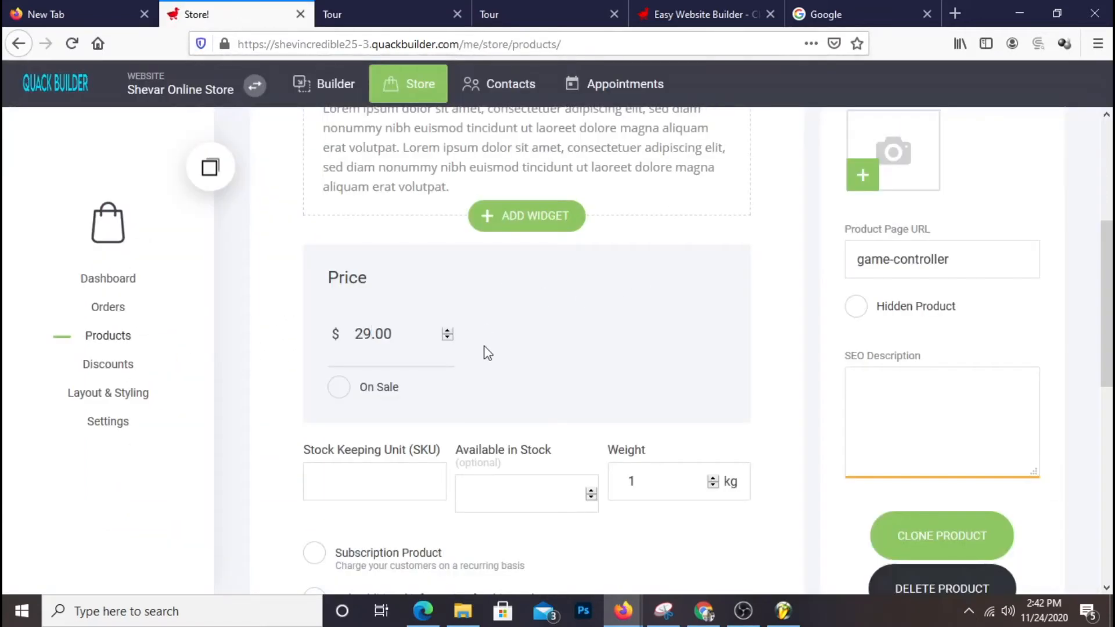
- Change the product's regular price to $39.99 and put it on sale at $29.99
left_click_drag(376, 336, 393, 343)
type("99")
left_click_drag(373, 333, 348, 329)
type("3")
left_click(358, 390)
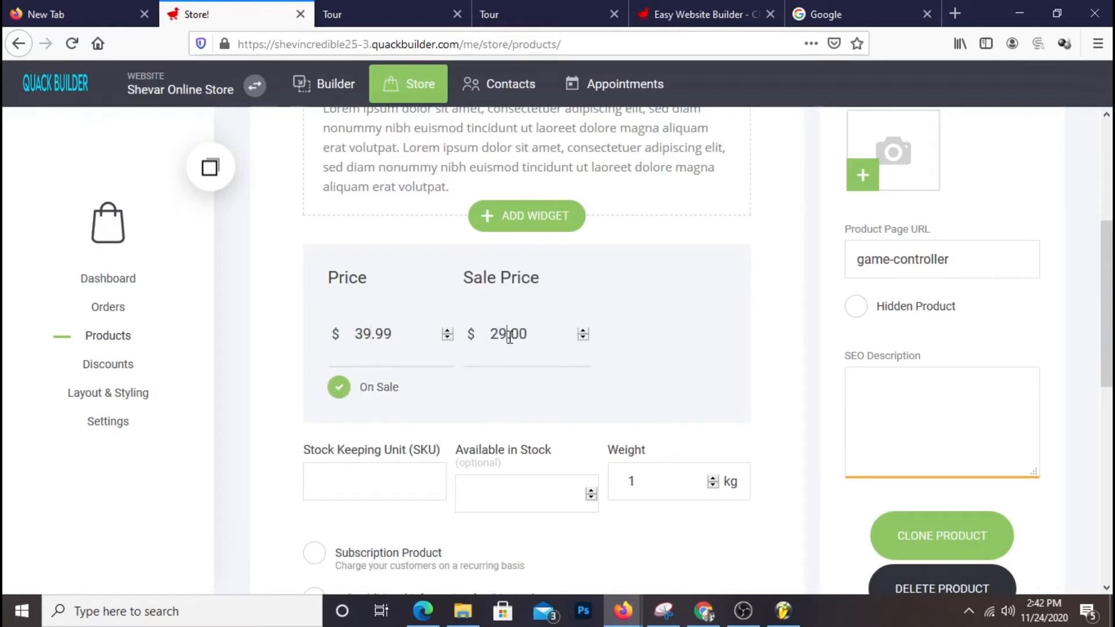
left_click_drag(514, 338, 537, 344)
type("99")
- Enter 518987451 as the product's SKU and set the available stock to 19
scroll(674, 290, "down", 3)
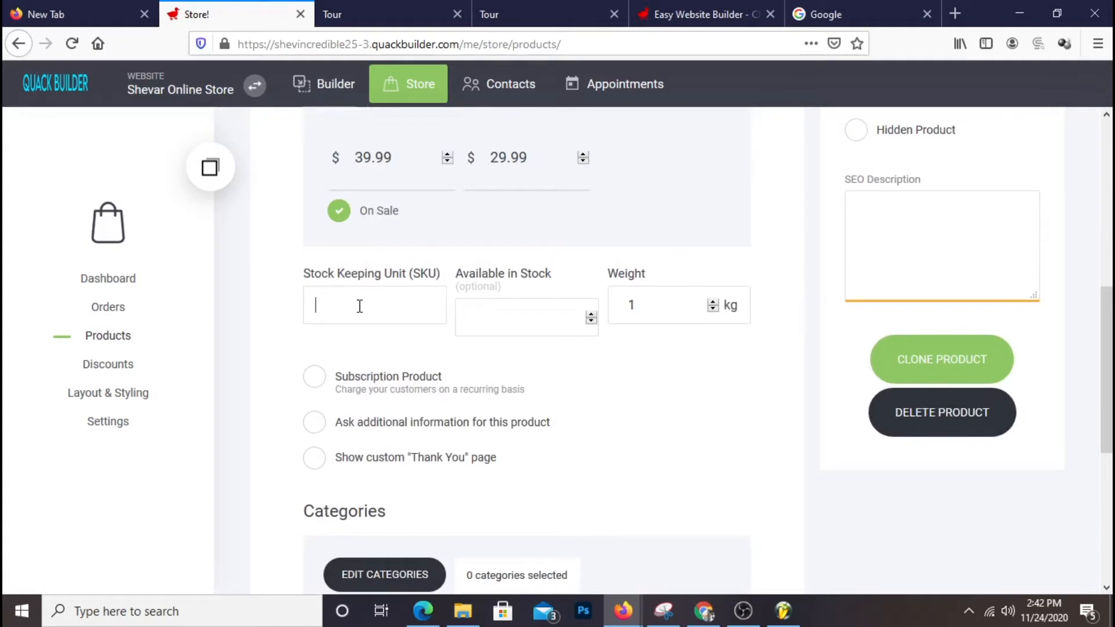
type("451")
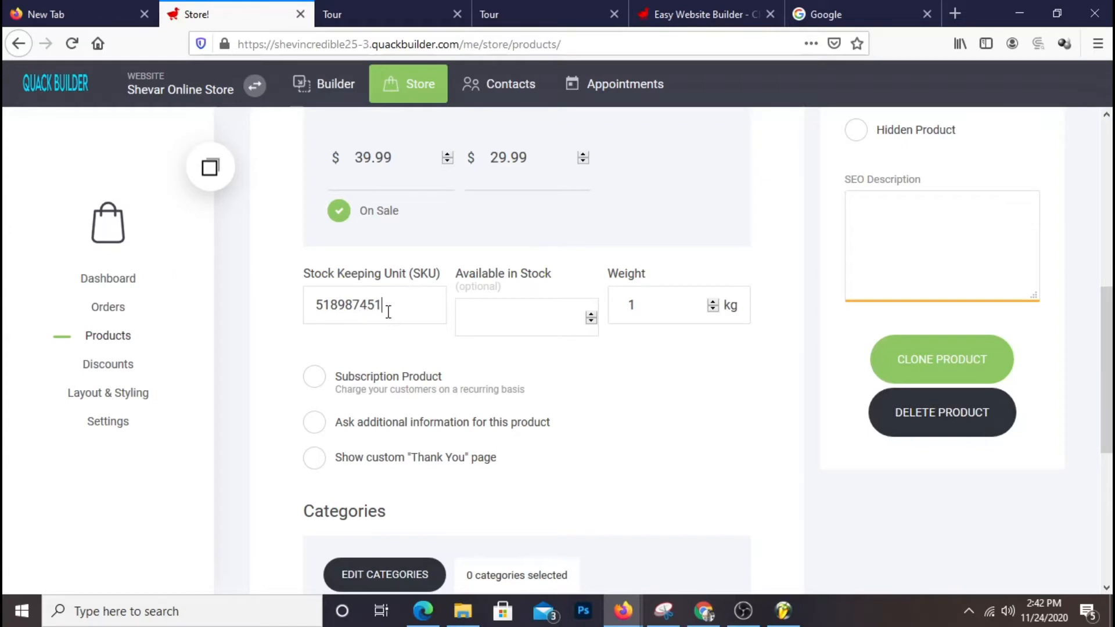
left_click_drag(389, 312, 305, 312)
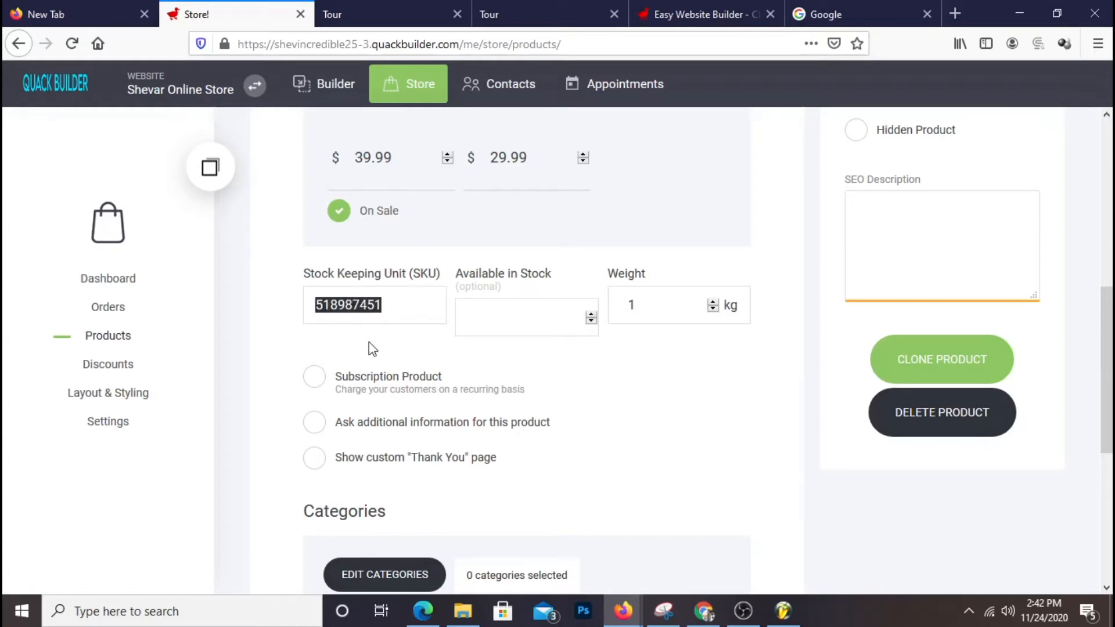
left_click(508, 334)
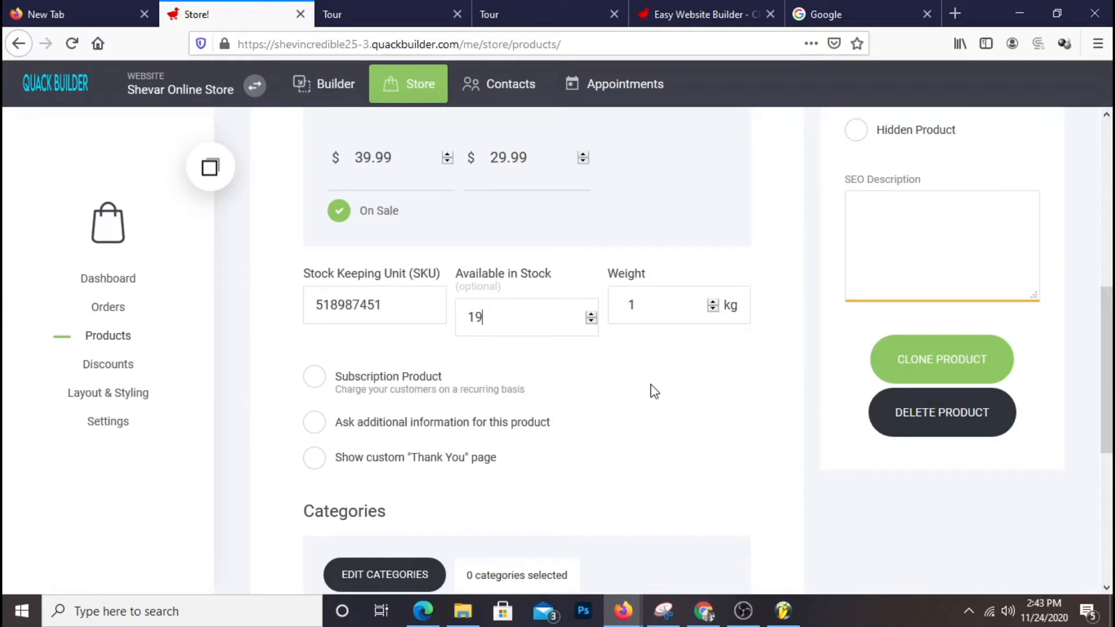
- Create a product category named Games and assign the Game Controller to it
scroll(677, 429, "down", 3)
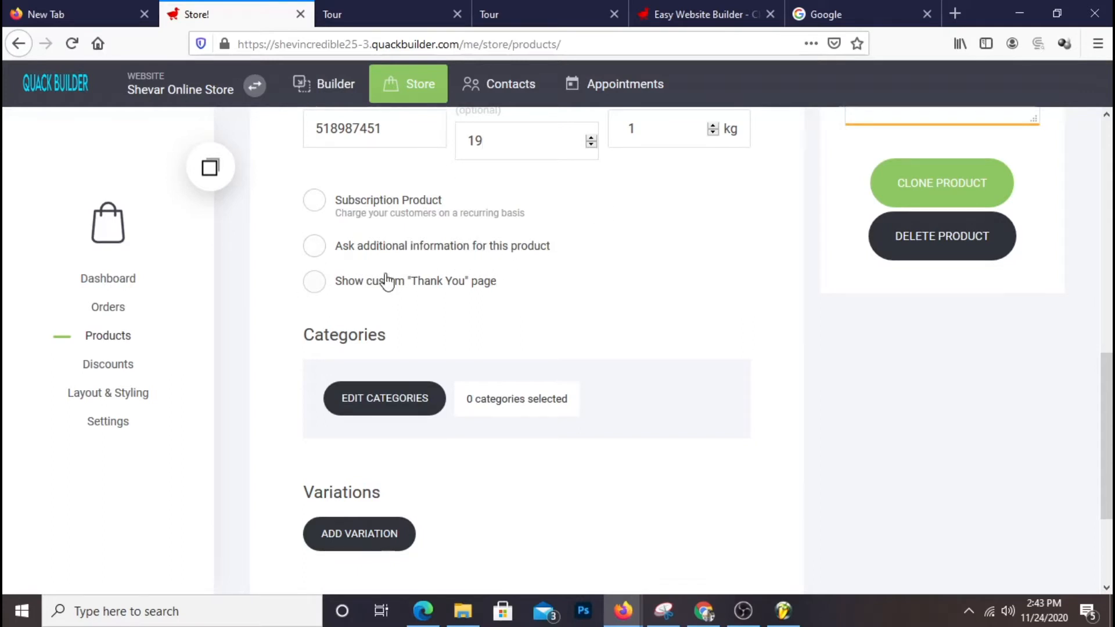
scroll(455, 294, "down", 3)
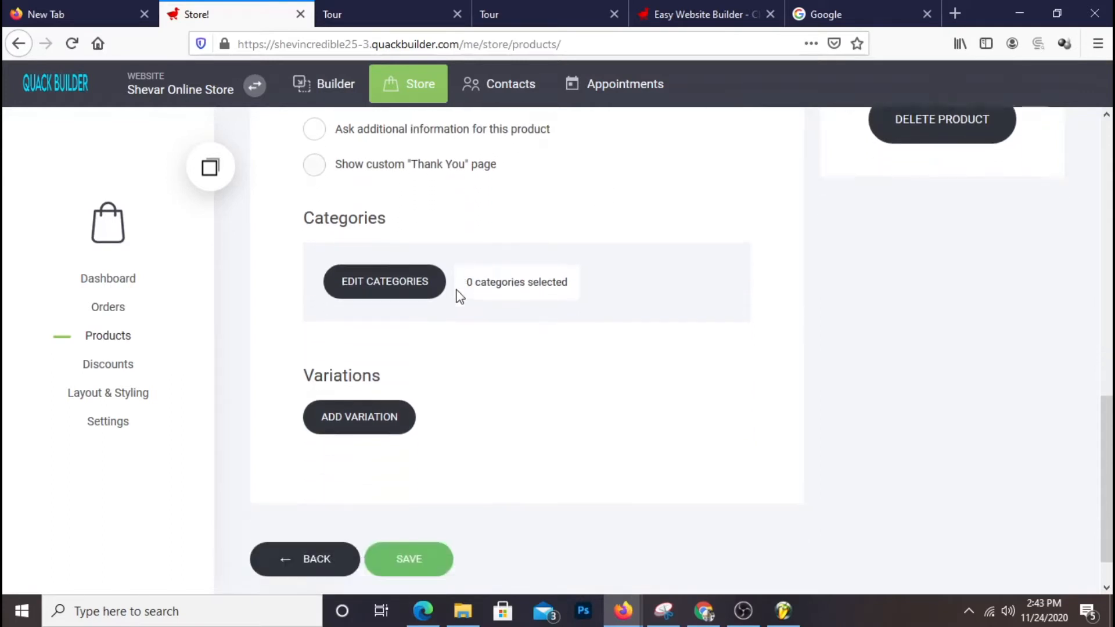
scroll(460, 297, "up", 2)
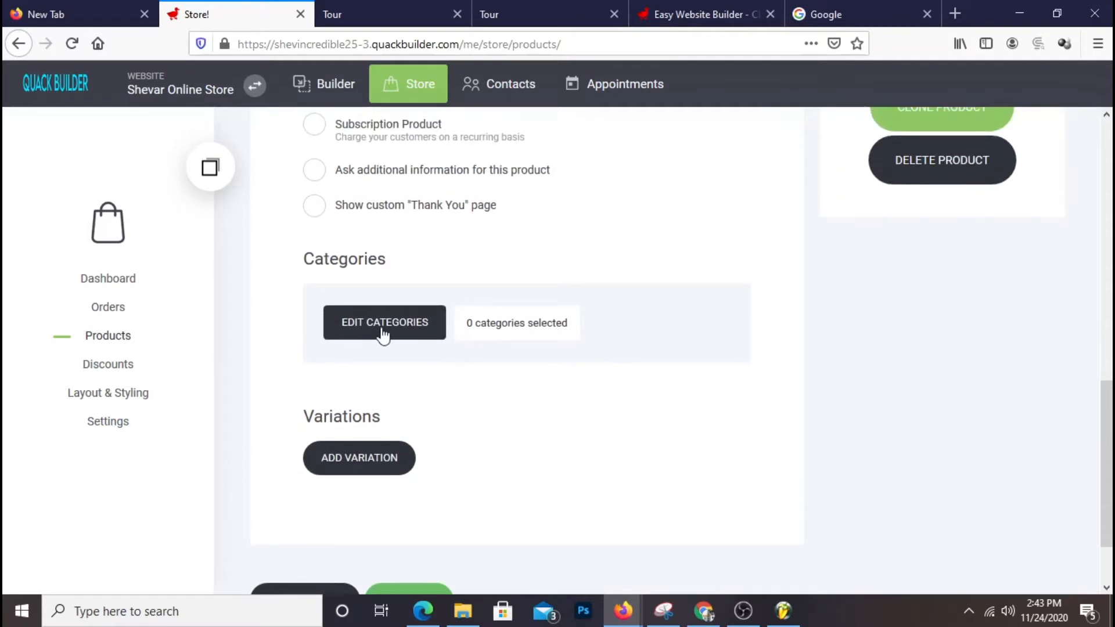
left_click(383, 334)
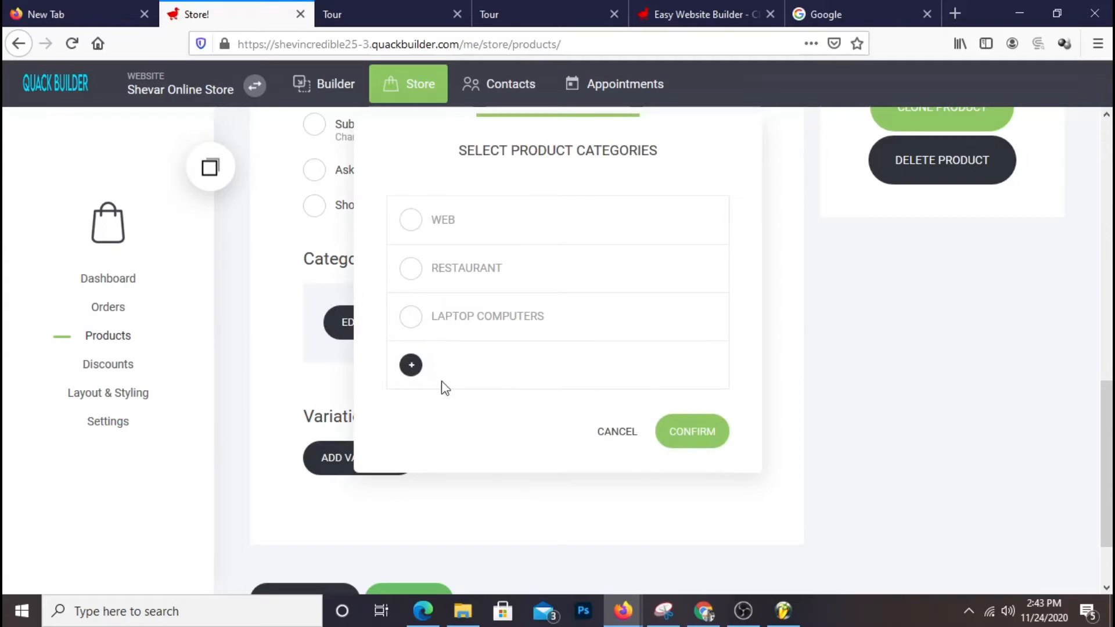
left_click(411, 364)
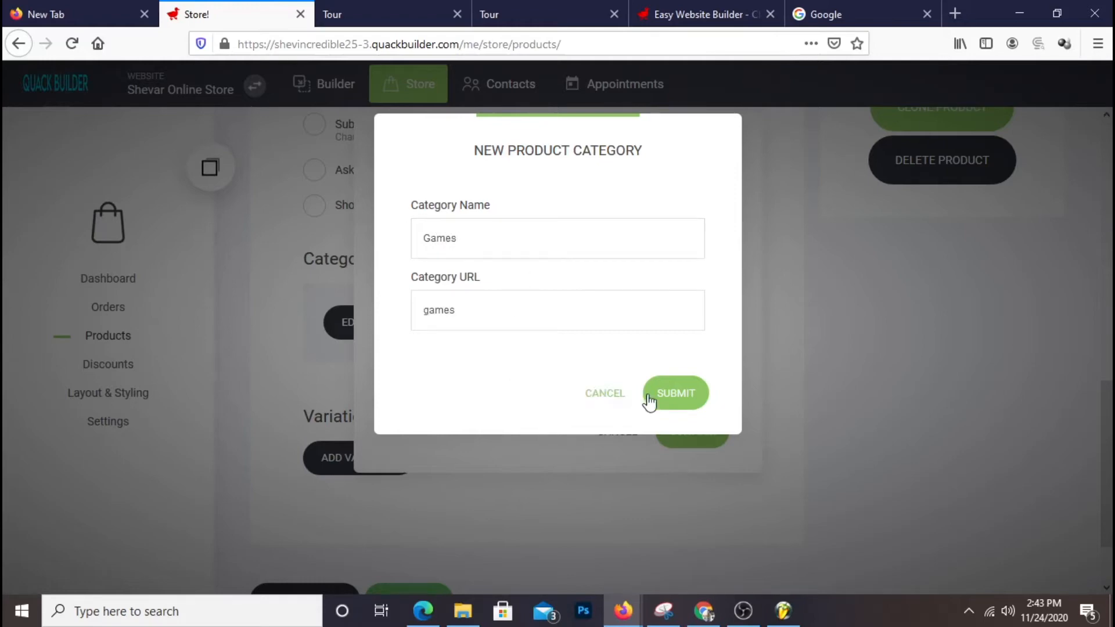
left_click(668, 393)
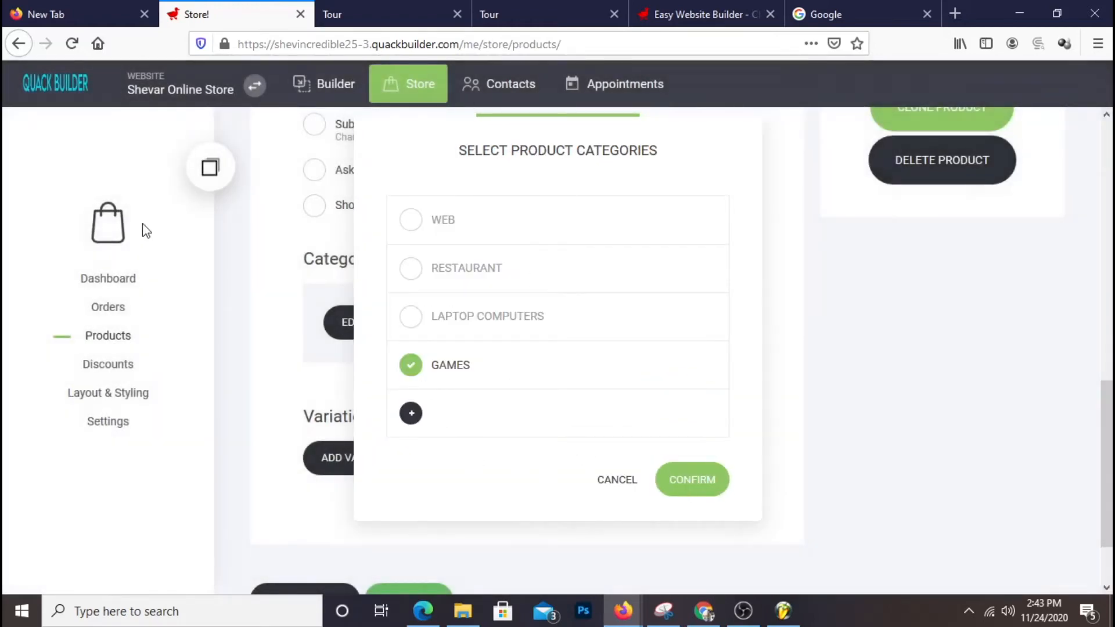
left_click(707, 485)
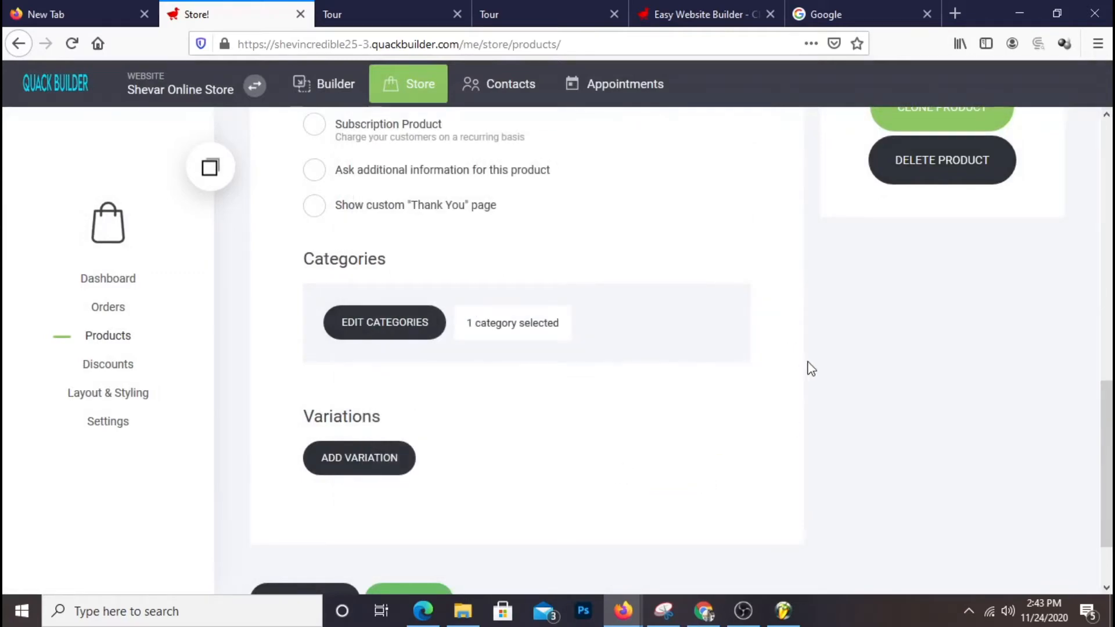
- Save the Game Controller product and check its entry in the product list
scroll(812, 372, "down", 2)
left_click(402, 521)
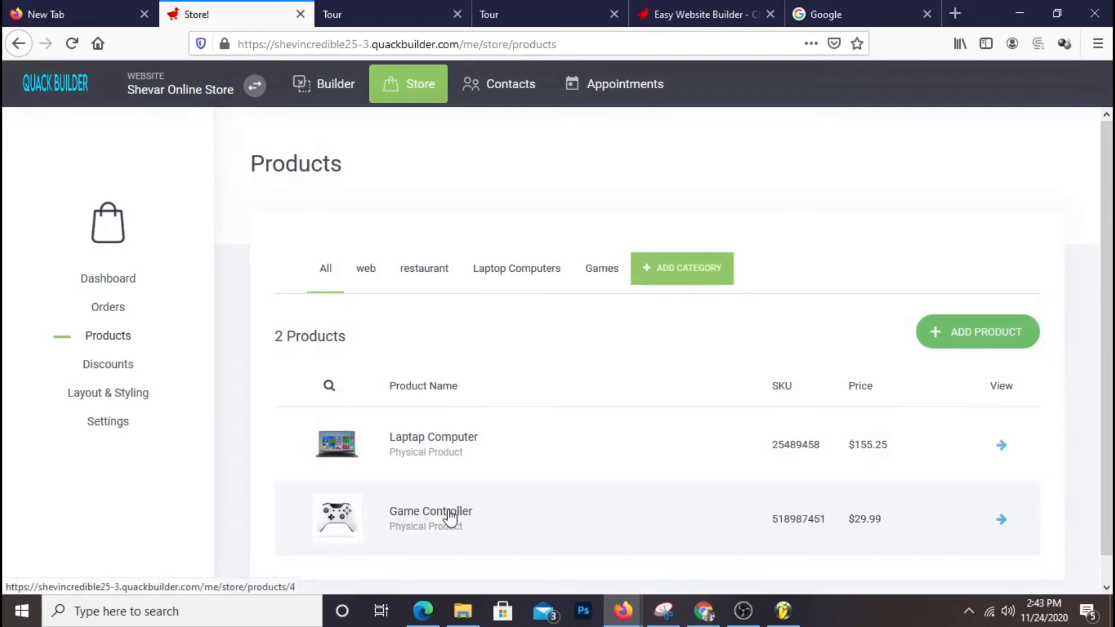
scroll(476, 518, "down", 1)
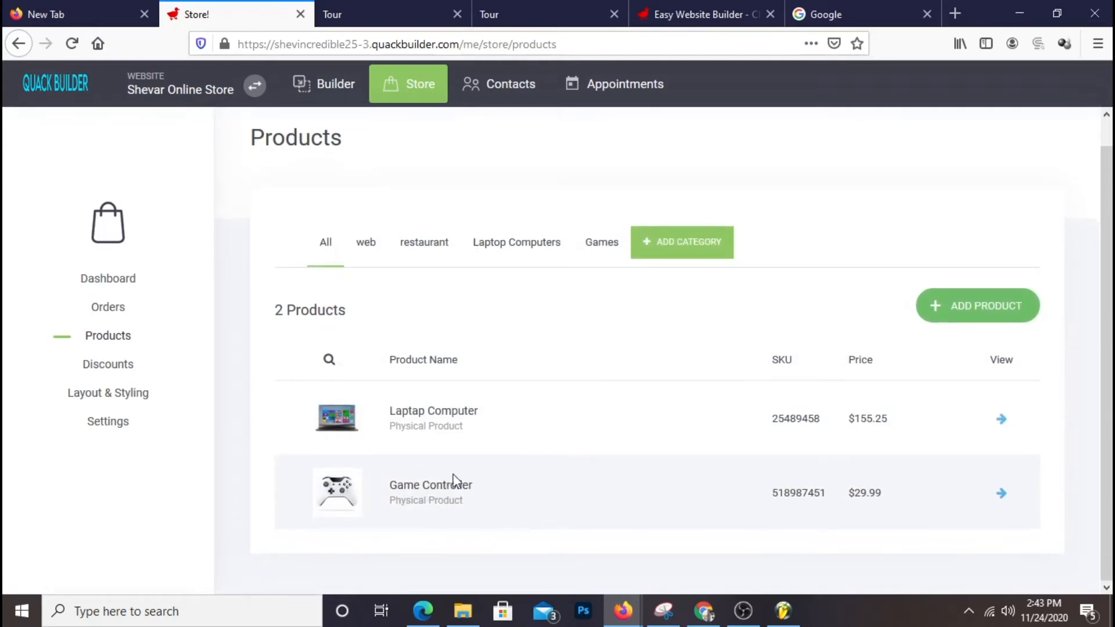
- Return to the homepage editor and set the controller image in the Special Deals column to open a link when selected
left_click(342, 88)
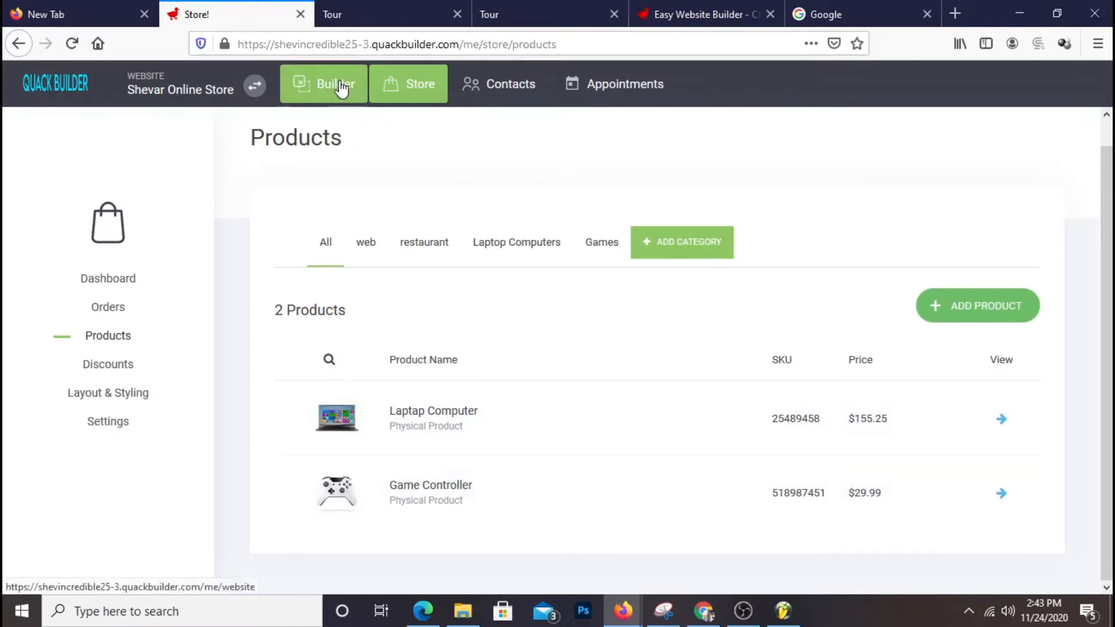
left_click(323, 86)
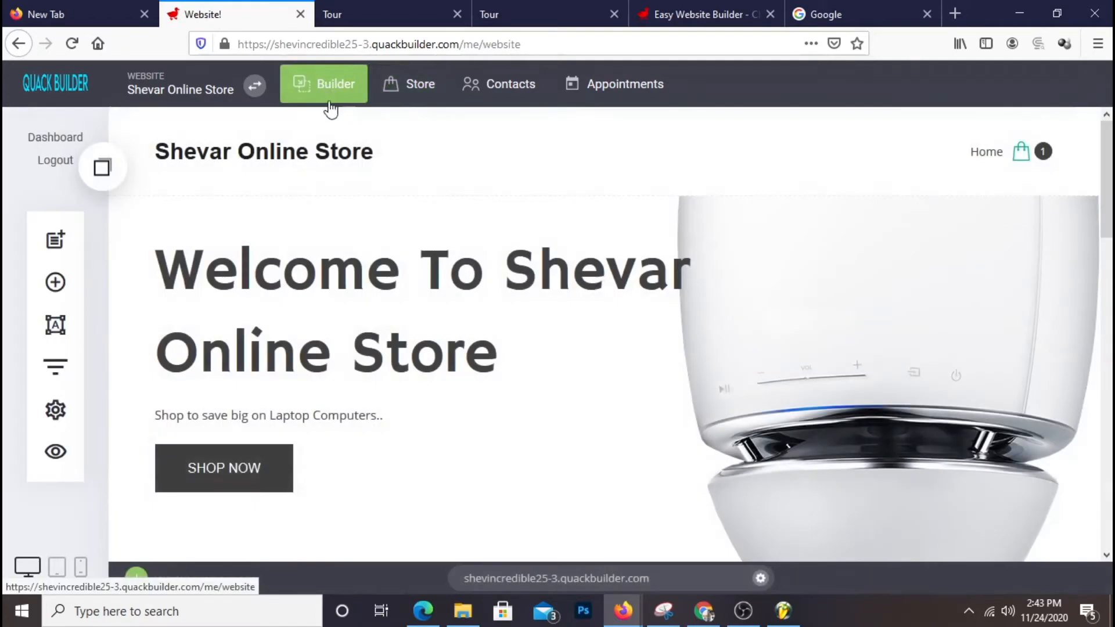
scroll(519, 230, "down", 7)
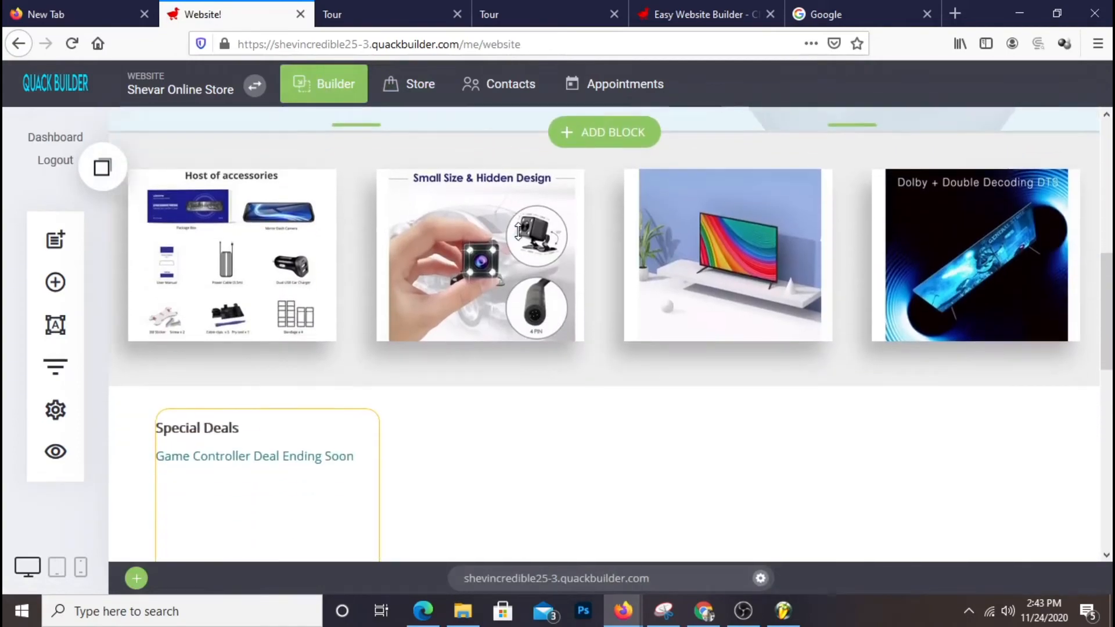
scroll(517, 236, "down", 7)
scroll(518, 236, "up", 1)
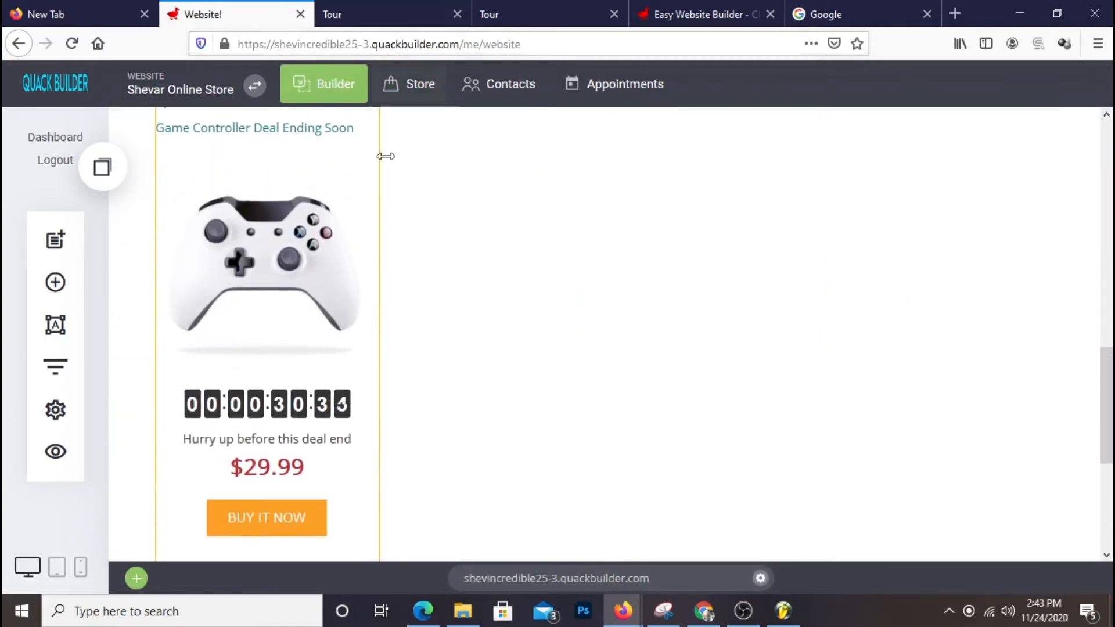
scroll(490, 256, "up", 1)
scroll(386, 248, "down", 1)
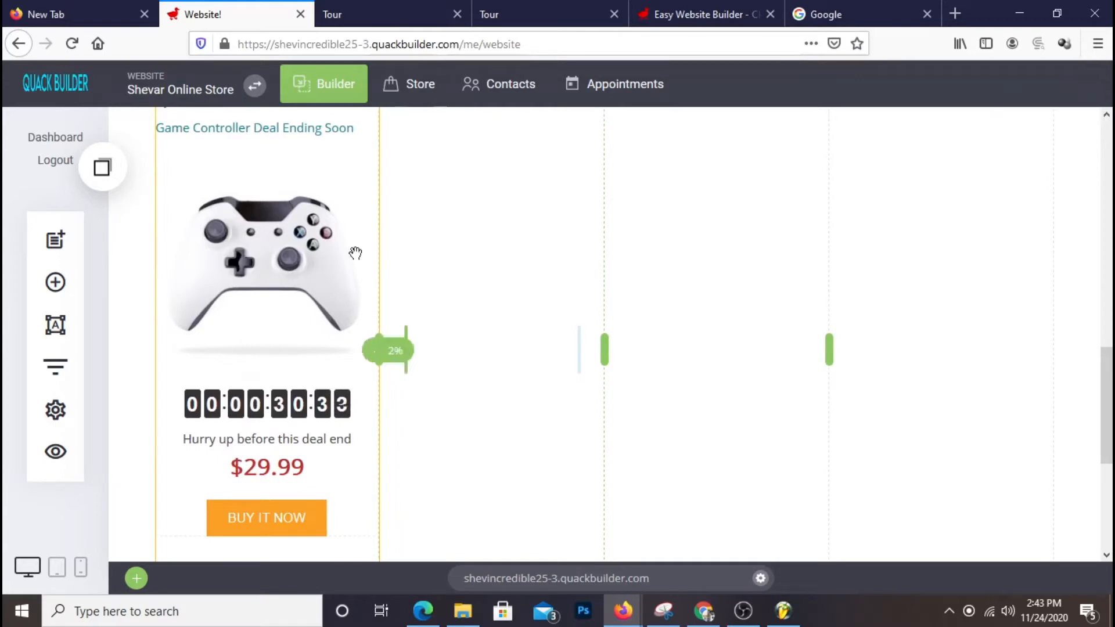
left_click(252, 234)
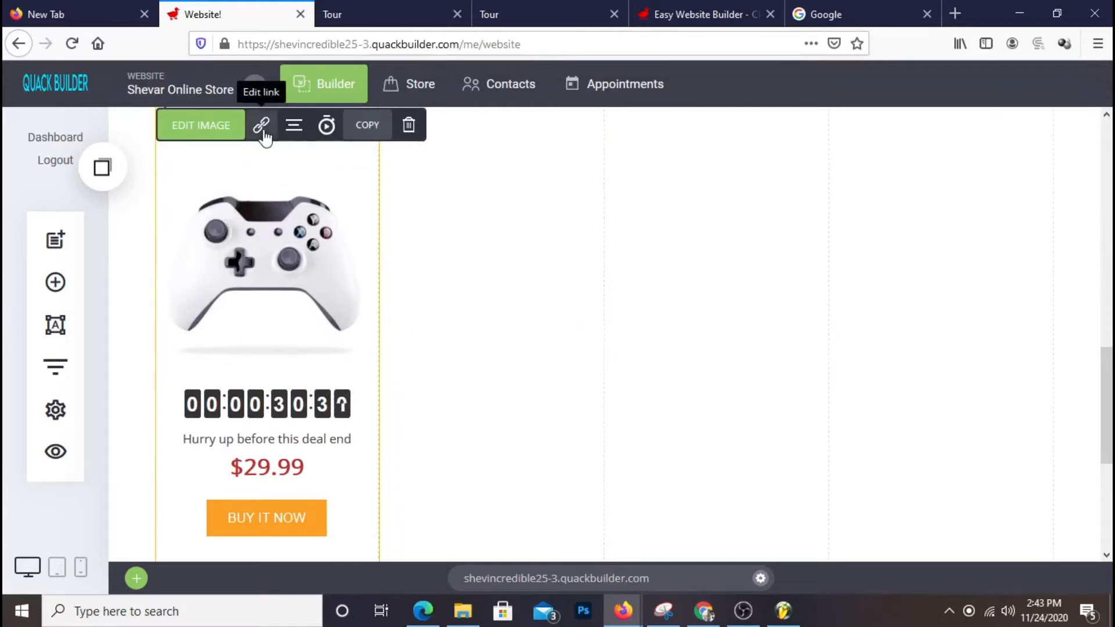
left_click(262, 127)
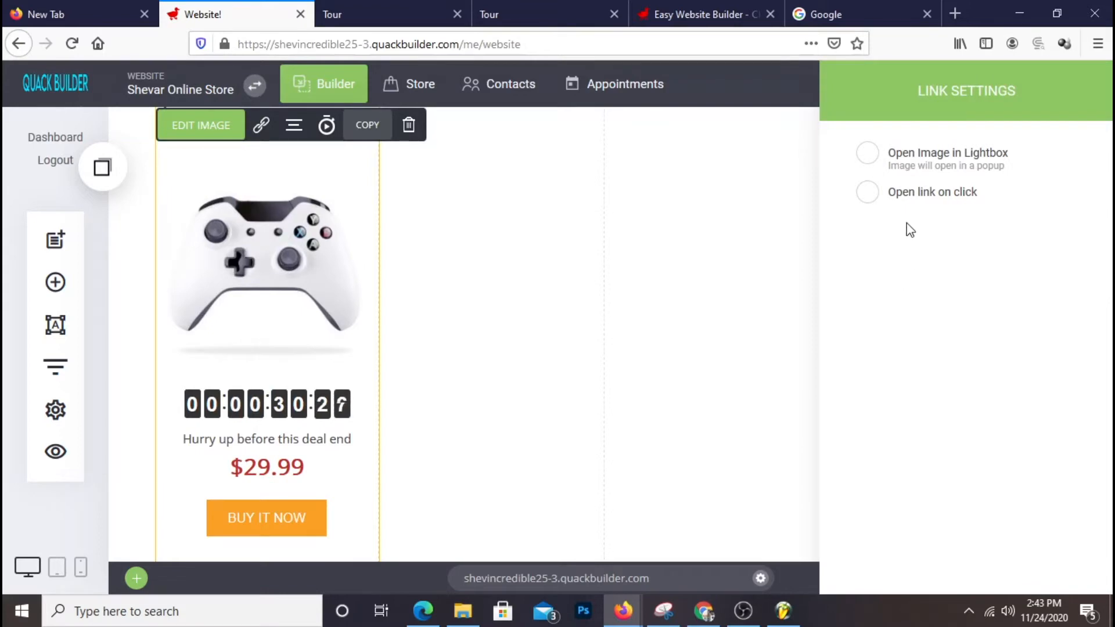
left_click(931, 195)
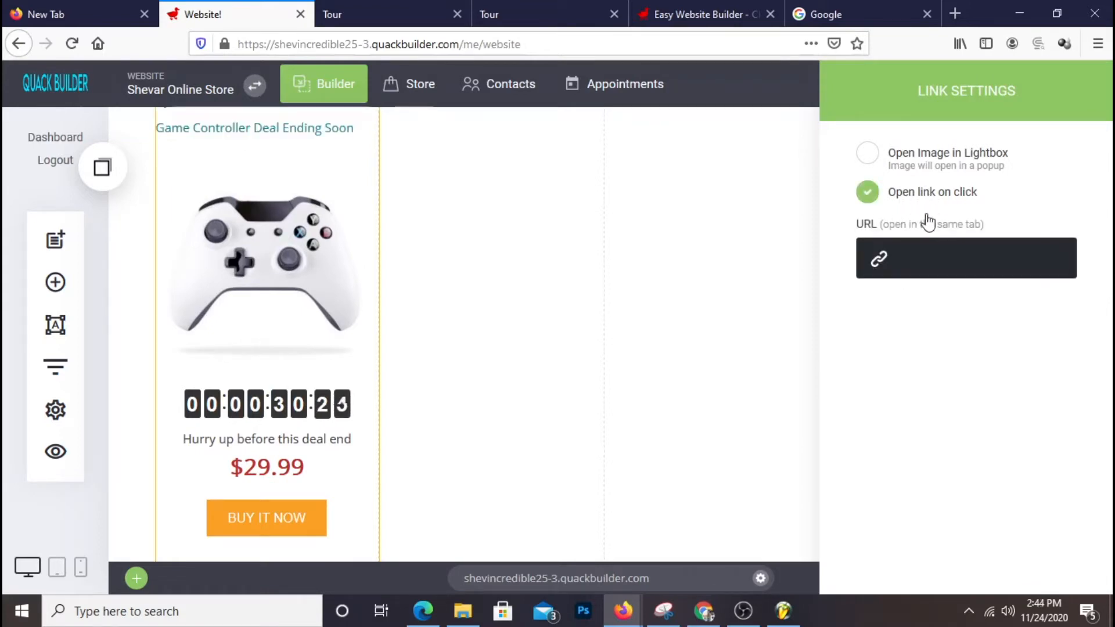
- Link the controller image to the Game Controller product in the store, opening in the same tab
left_click(934, 262)
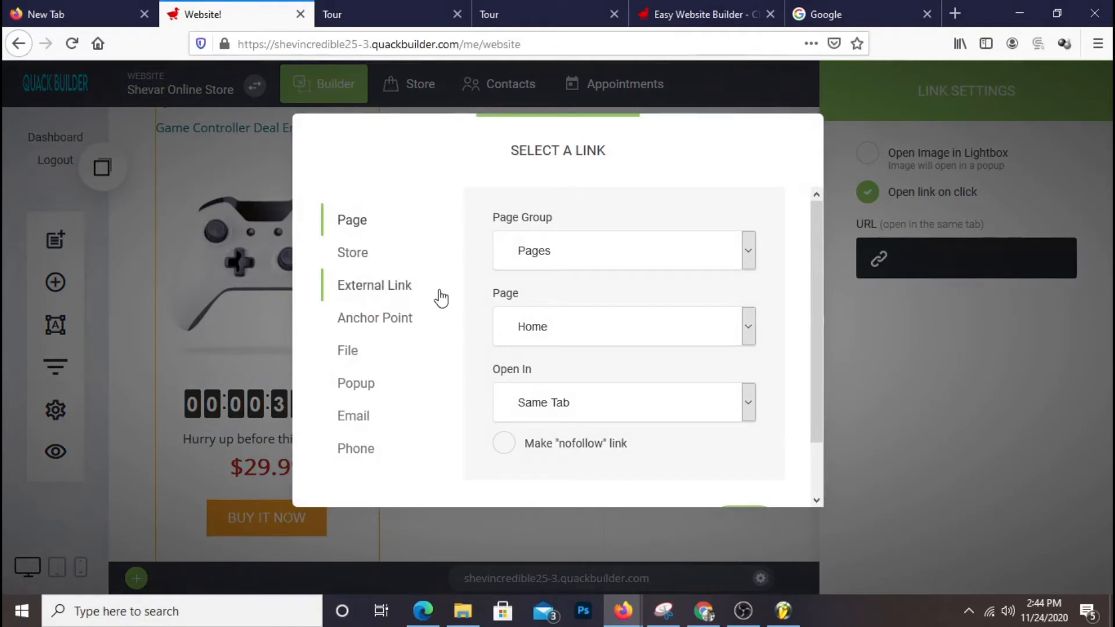
scroll(573, 311, "down", 2)
scroll(590, 308, "up", 2)
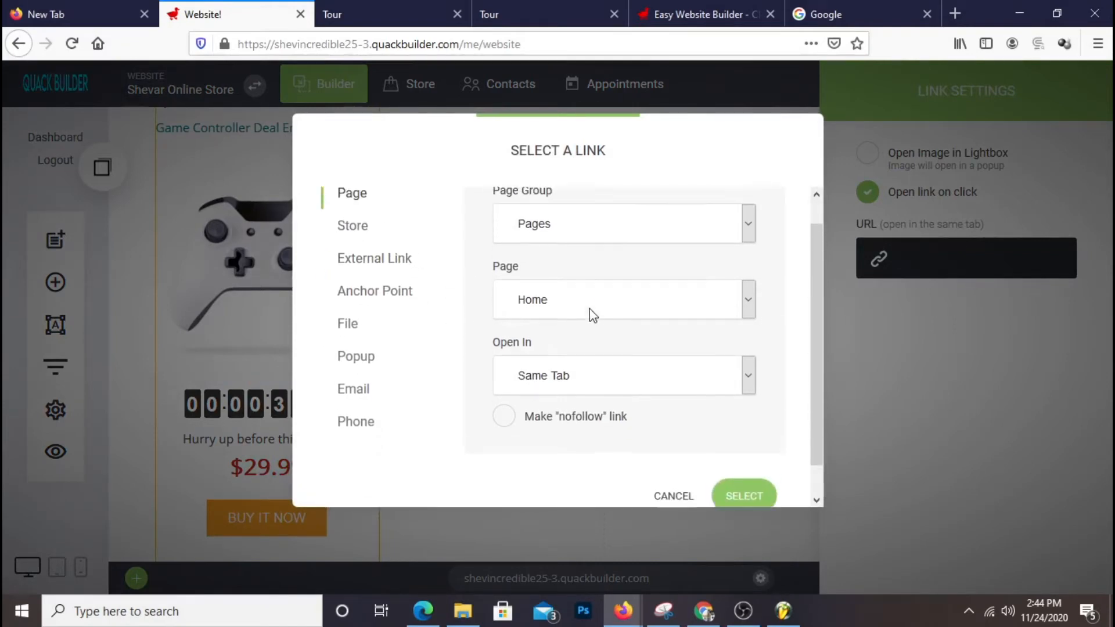
left_click(364, 254)
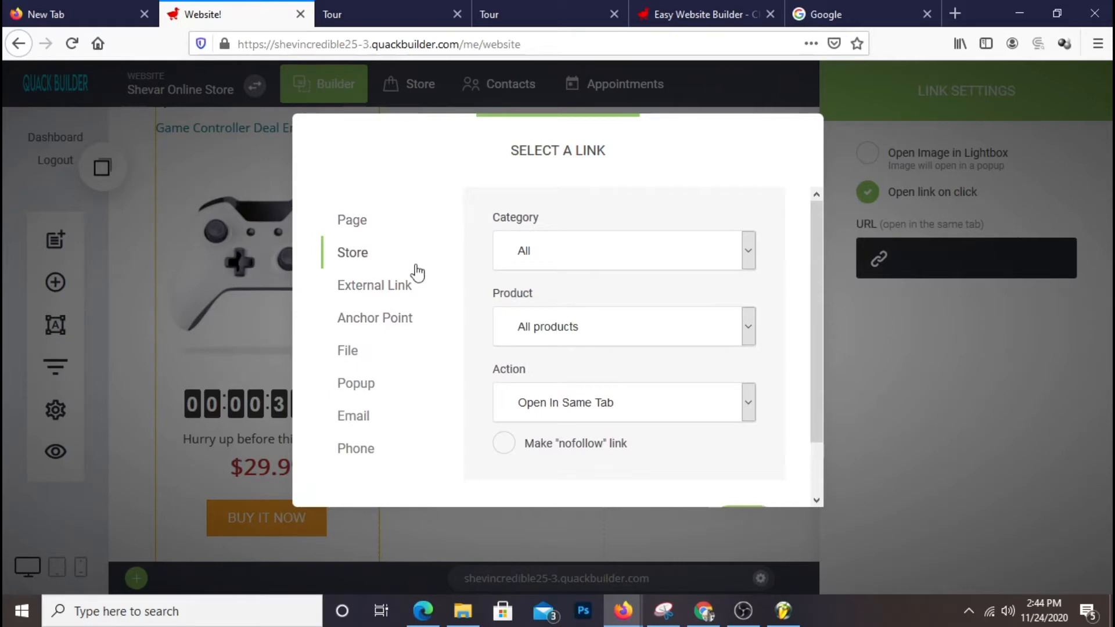
left_click(561, 328)
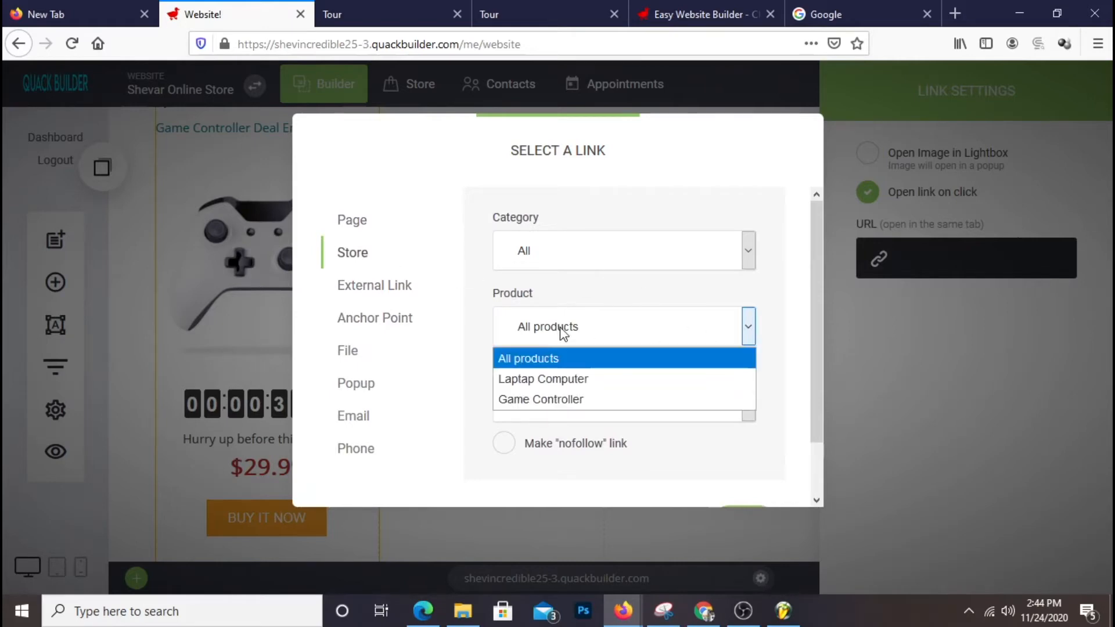
left_click(565, 401)
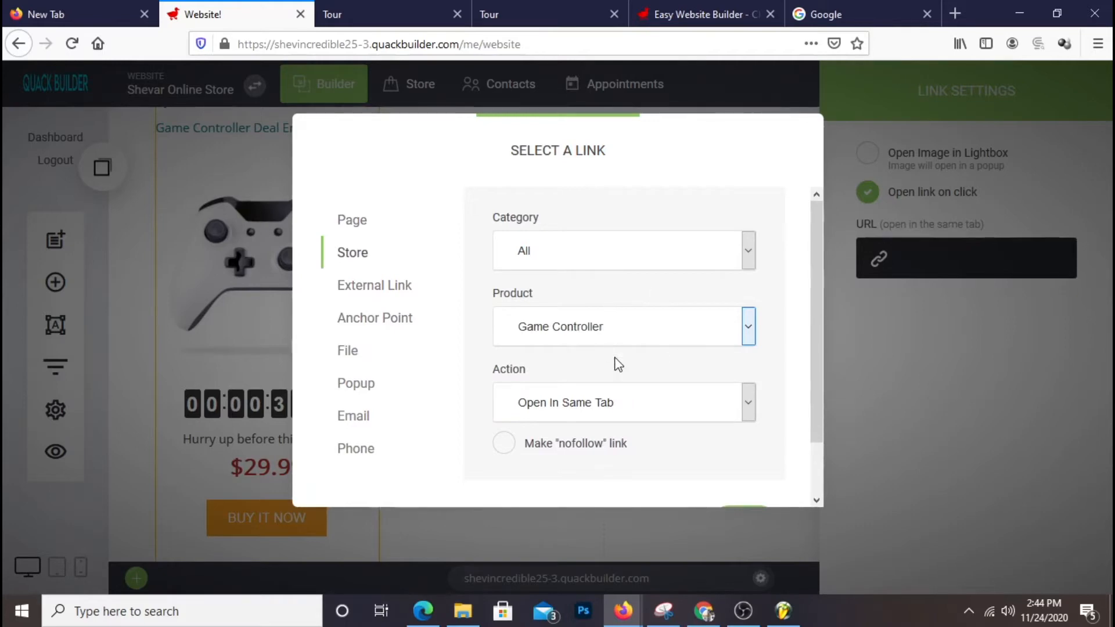
scroll(616, 363, "down", 2)
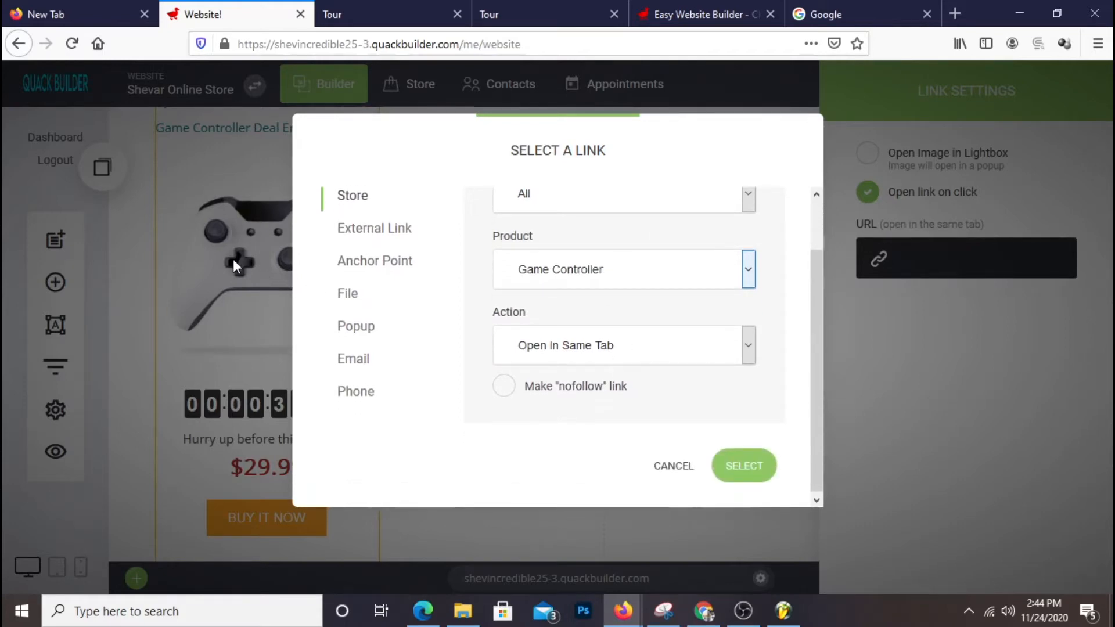
left_click(556, 279)
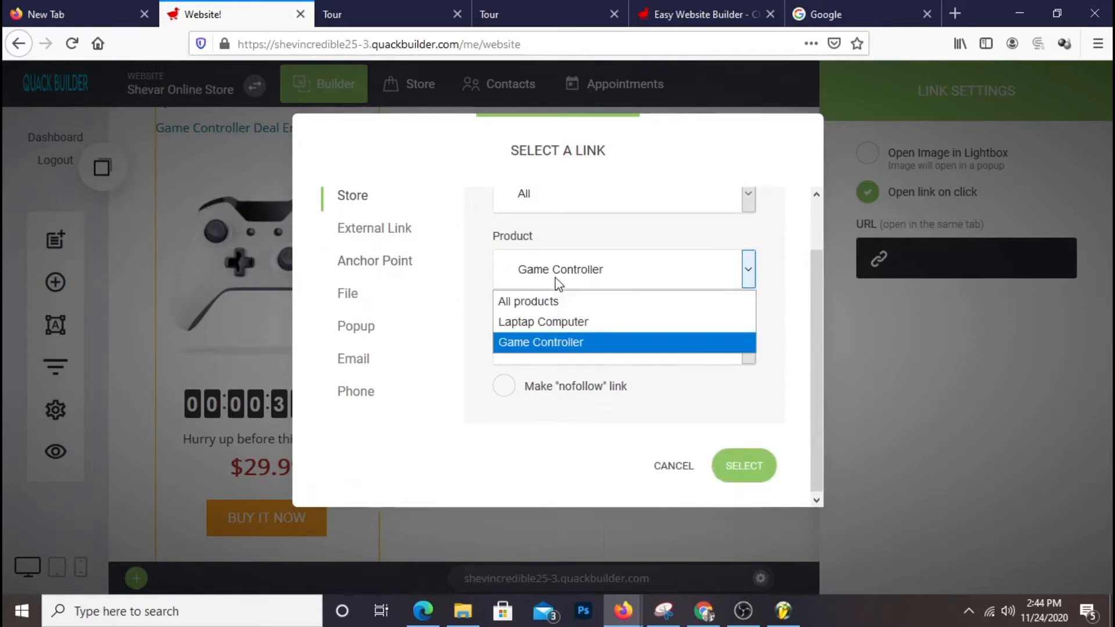
left_click(579, 347)
left_click(749, 479)
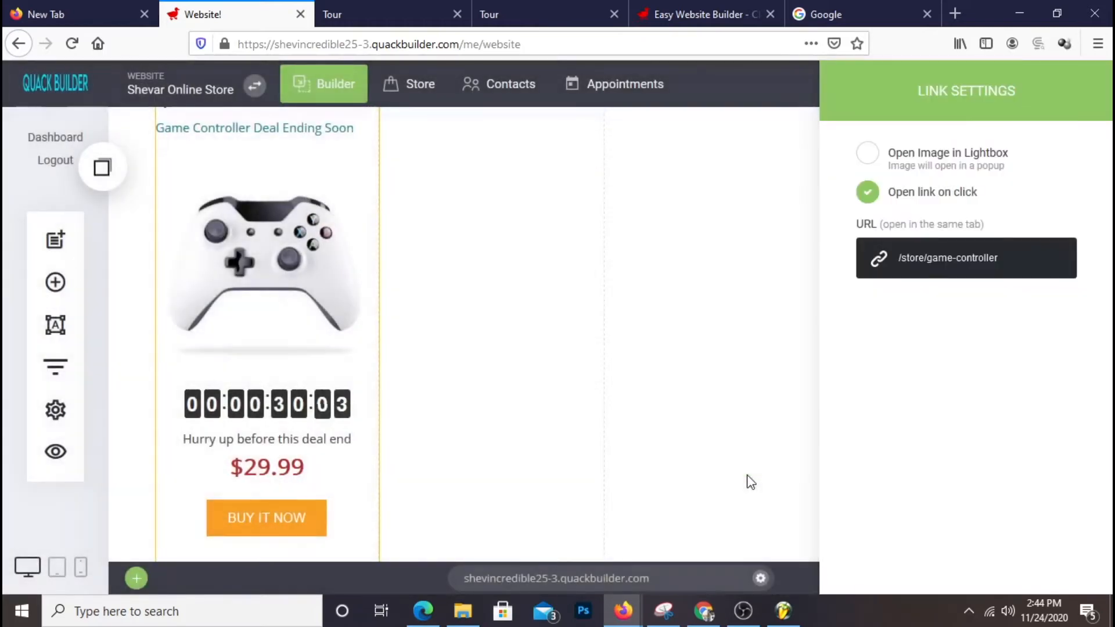
left_click(337, 235)
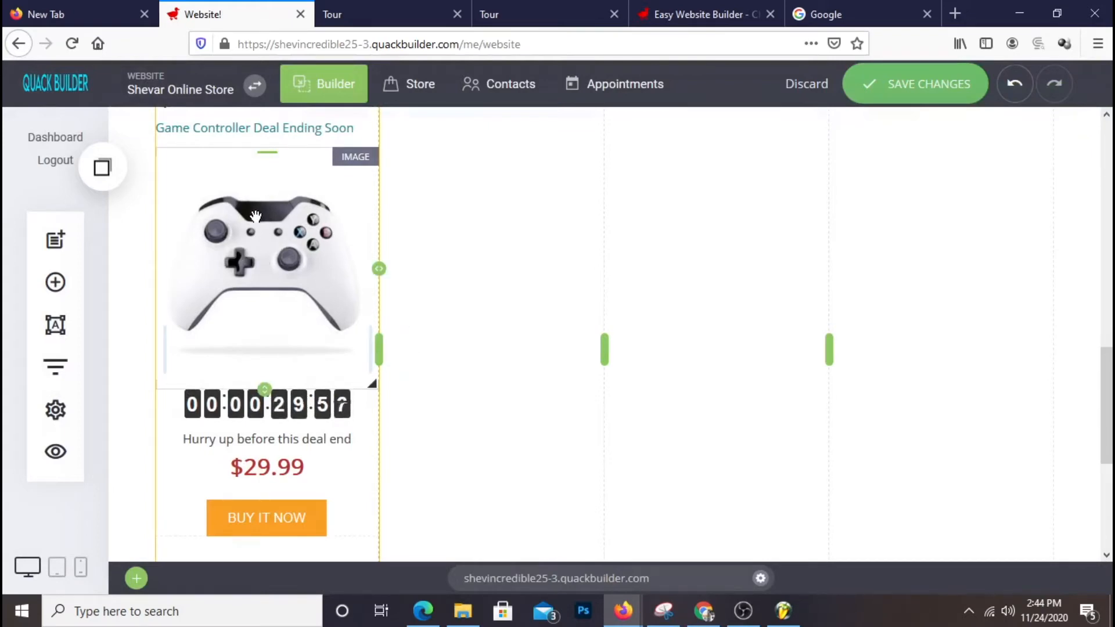
- Link the BUY IT NOW button to the Game Controller store product in the same tab and save the page changes
scroll(255, 216, "down", 3)
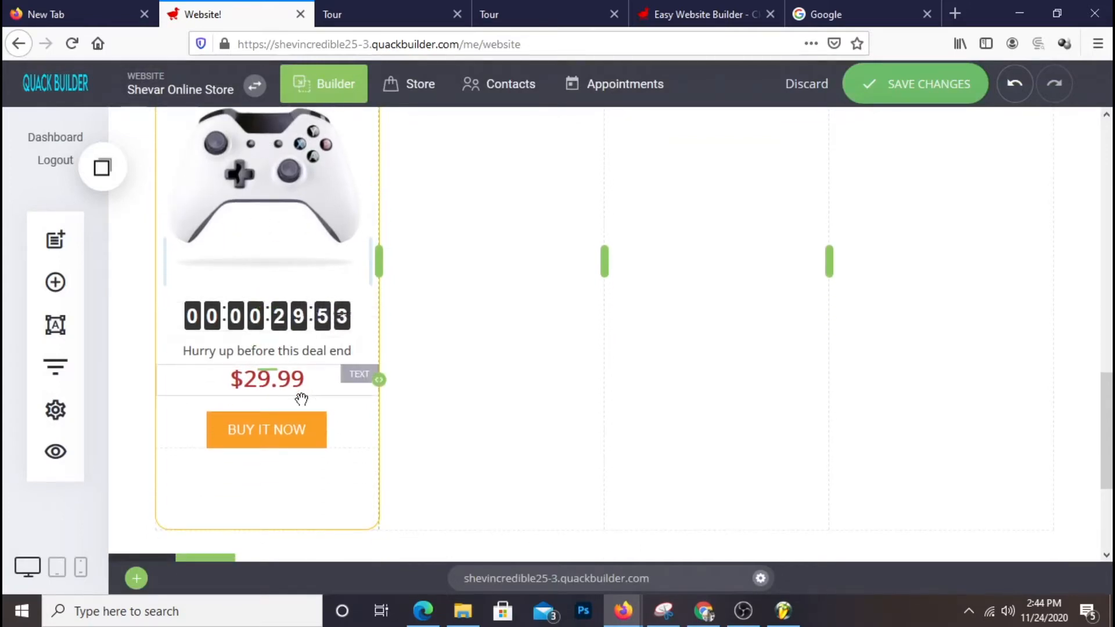
left_click(283, 440)
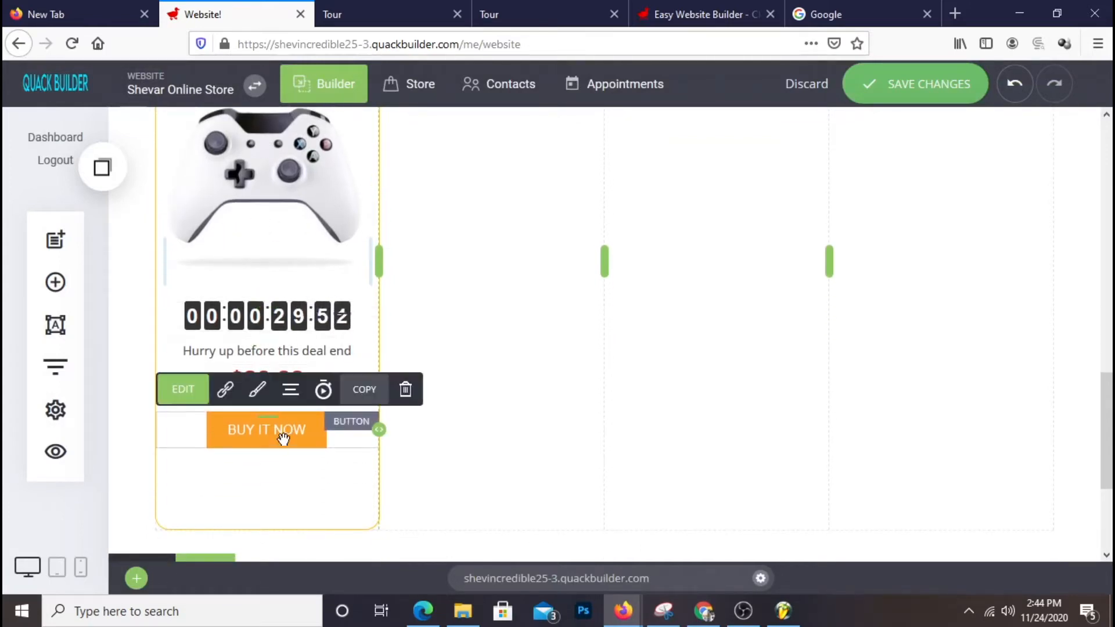
left_click(226, 391)
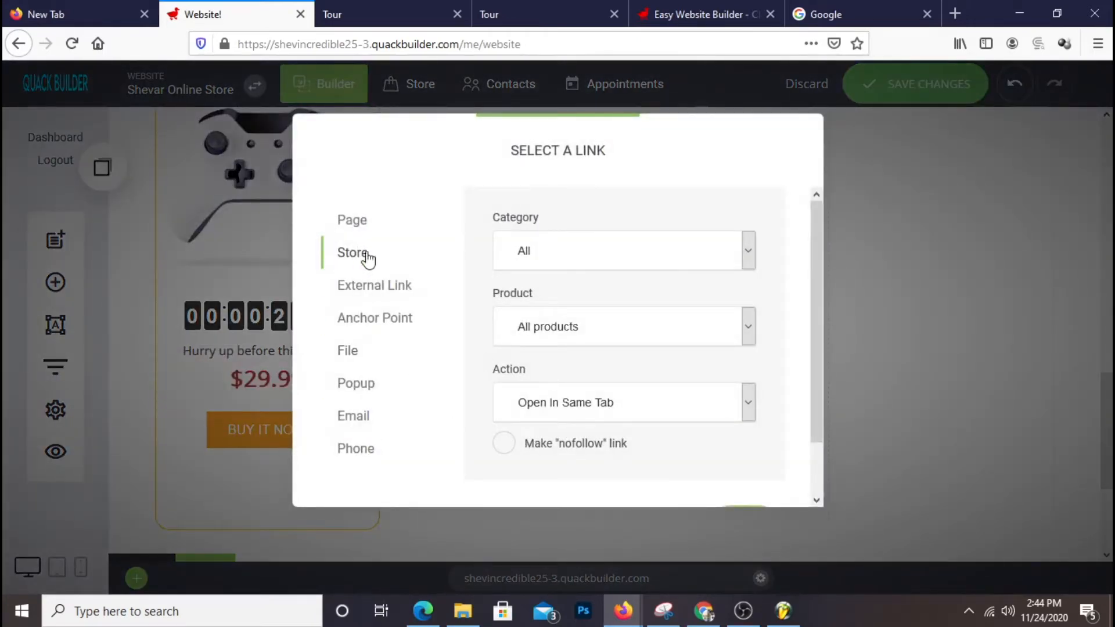
left_click(614, 339)
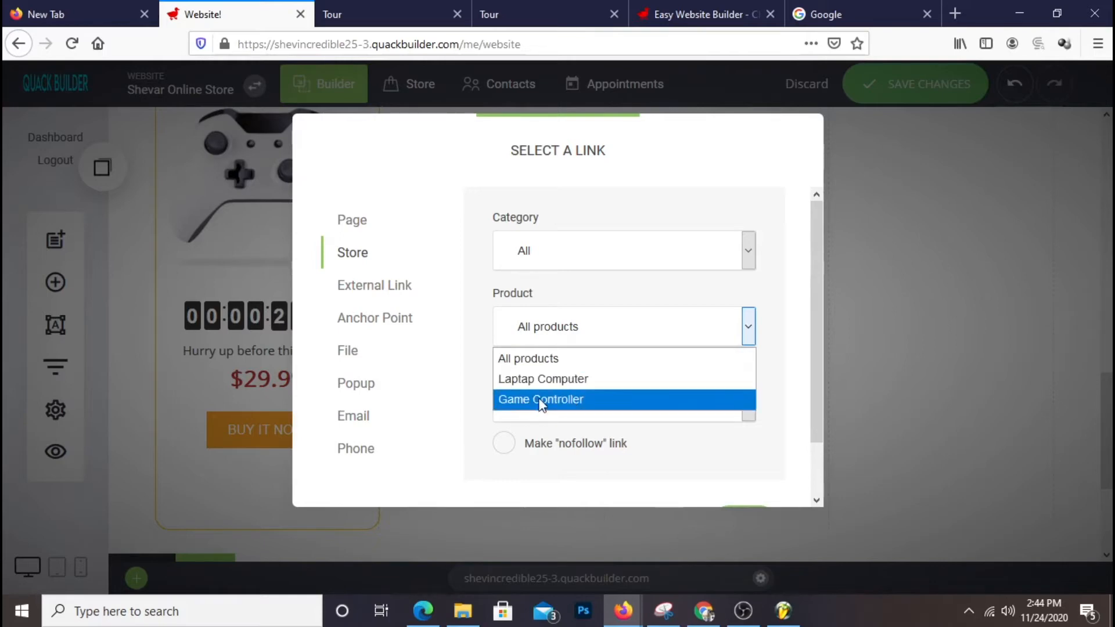
left_click(601, 406)
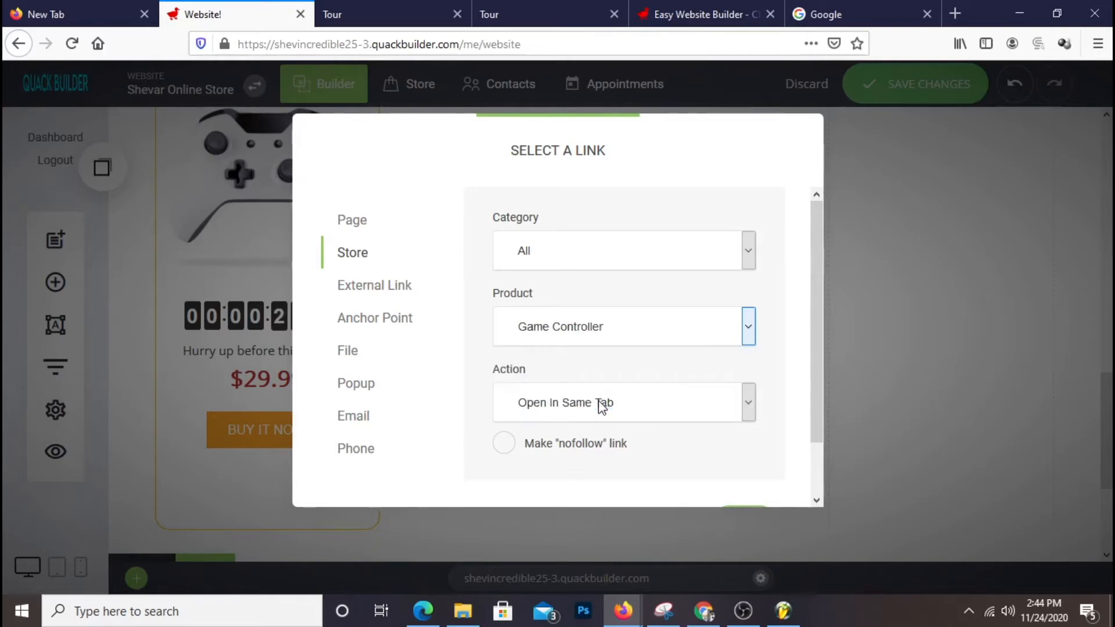
scroll(633, 400, "down", 1)
left_click(763, 462)
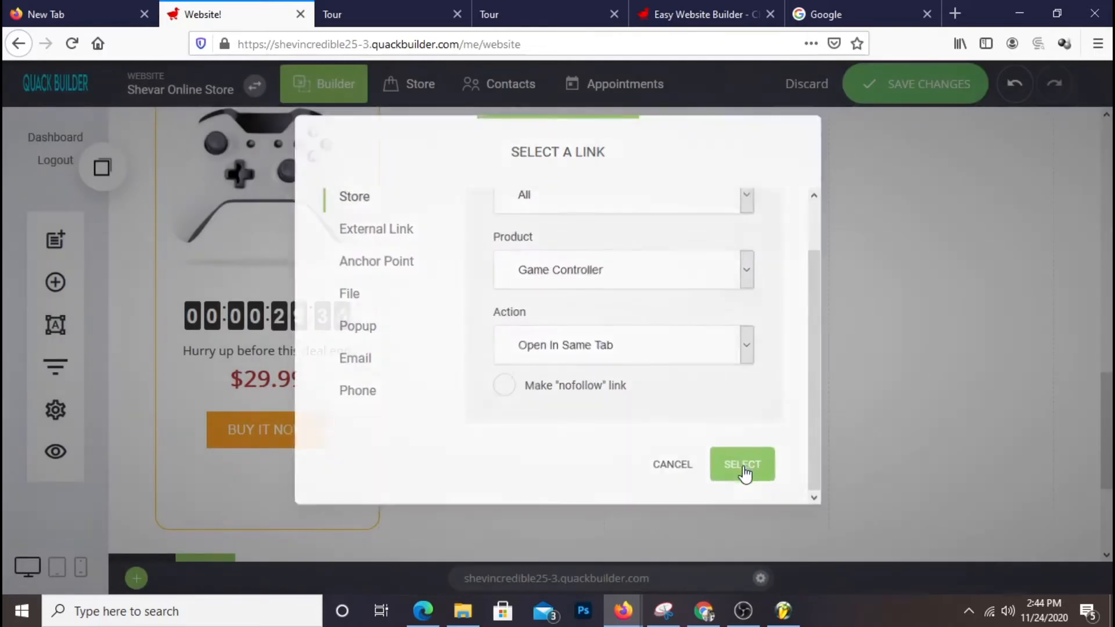
left_click(933, 90)
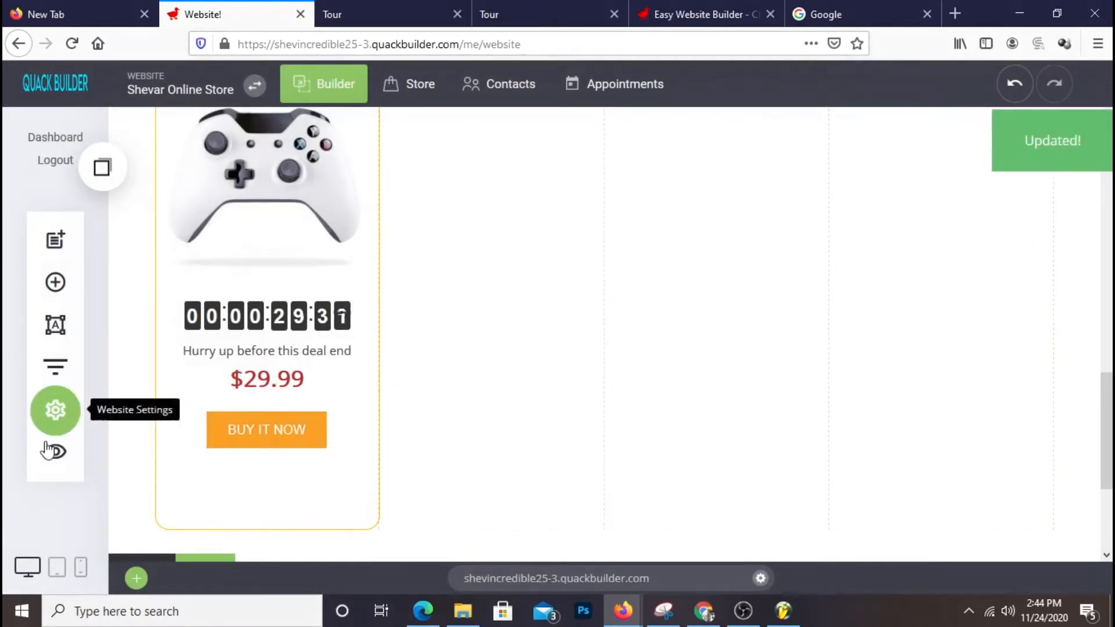
- Reload the live site preview and examine the Special Deals column with its controller image, countdown and price
left_click(370, 8)
right_click(521, 203)
left_click(448, 142)
right_click(449, 139)
left_click(566, 155)
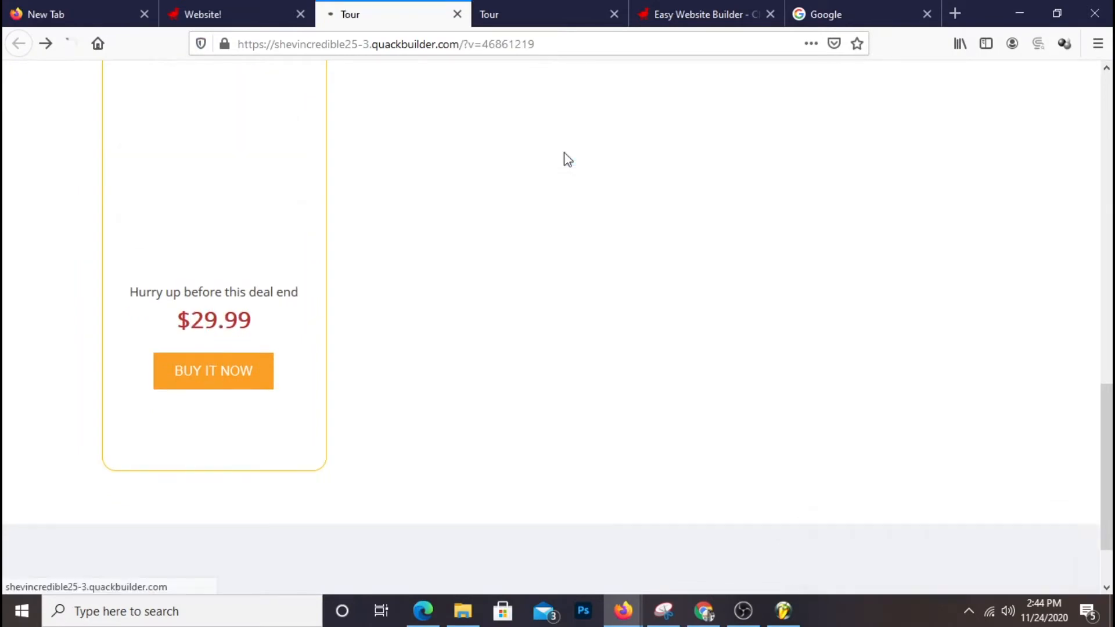
scroll(783, 221, "down", 8)
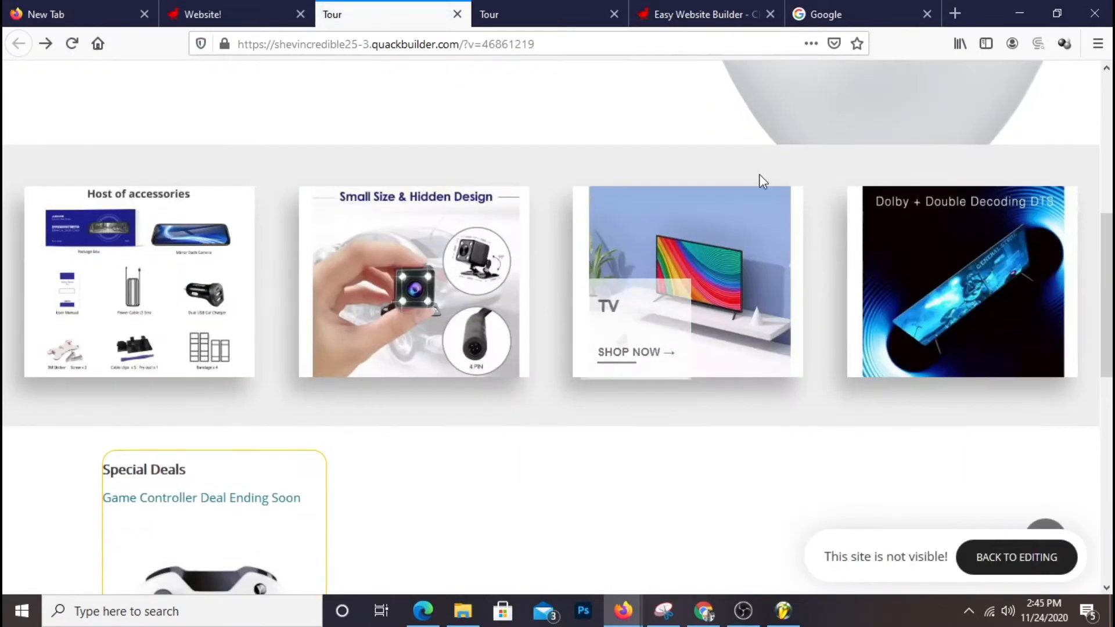
scroll(1045, 308, "down", 5)
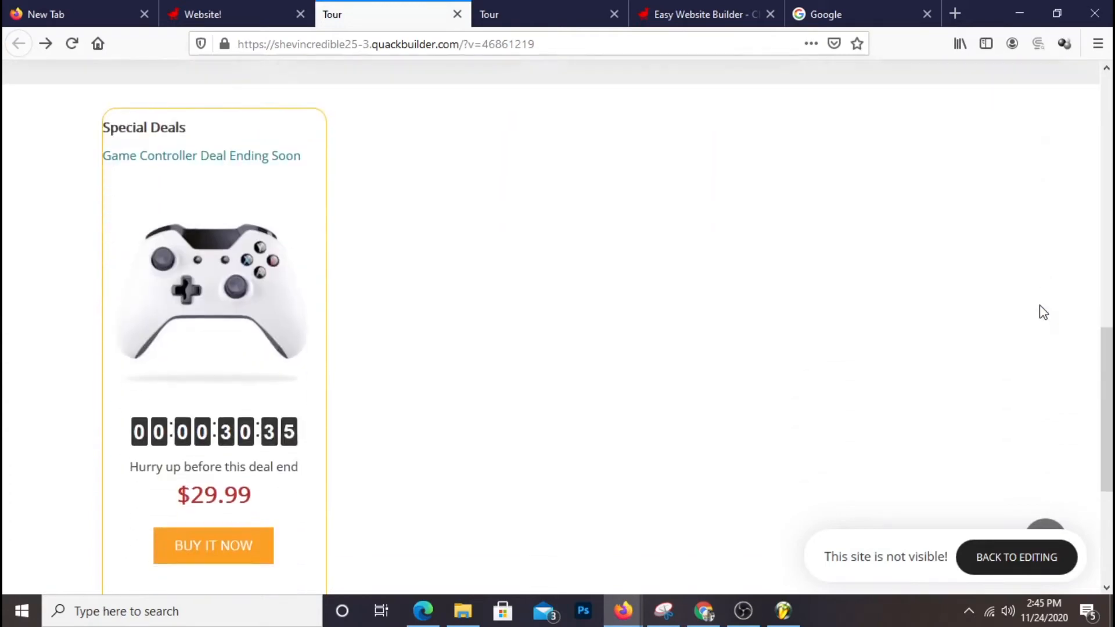
scroll(1038, 305, "down", 2)
scroll(234, 180, "up", 2)
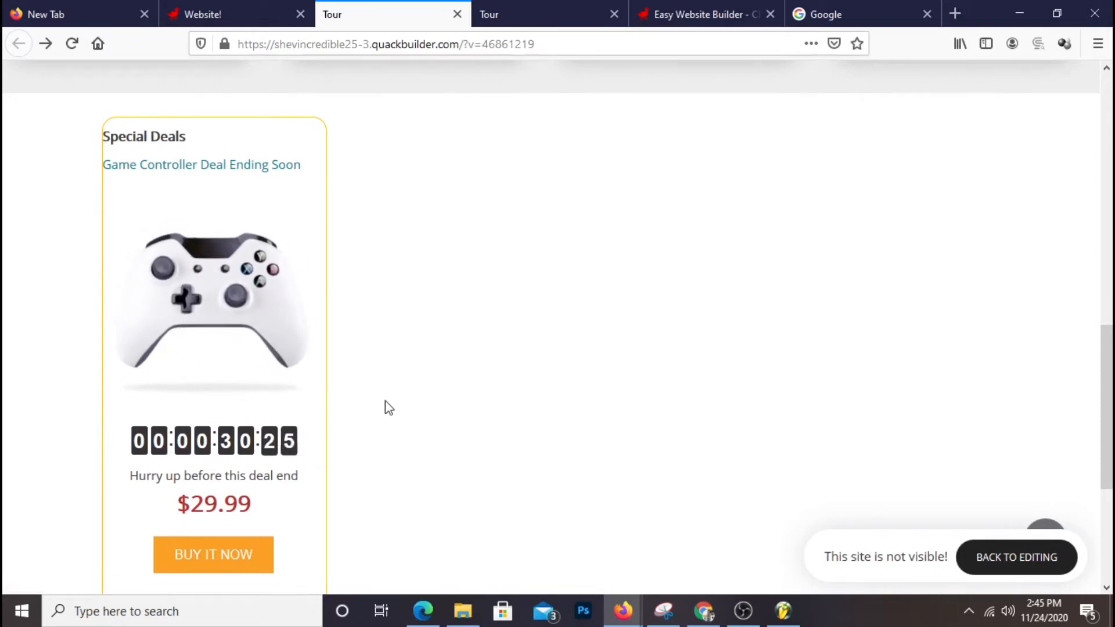
- Test the controller image's link, add one Game Controller to the cart and review the shopping cart
left_click(249, 309)
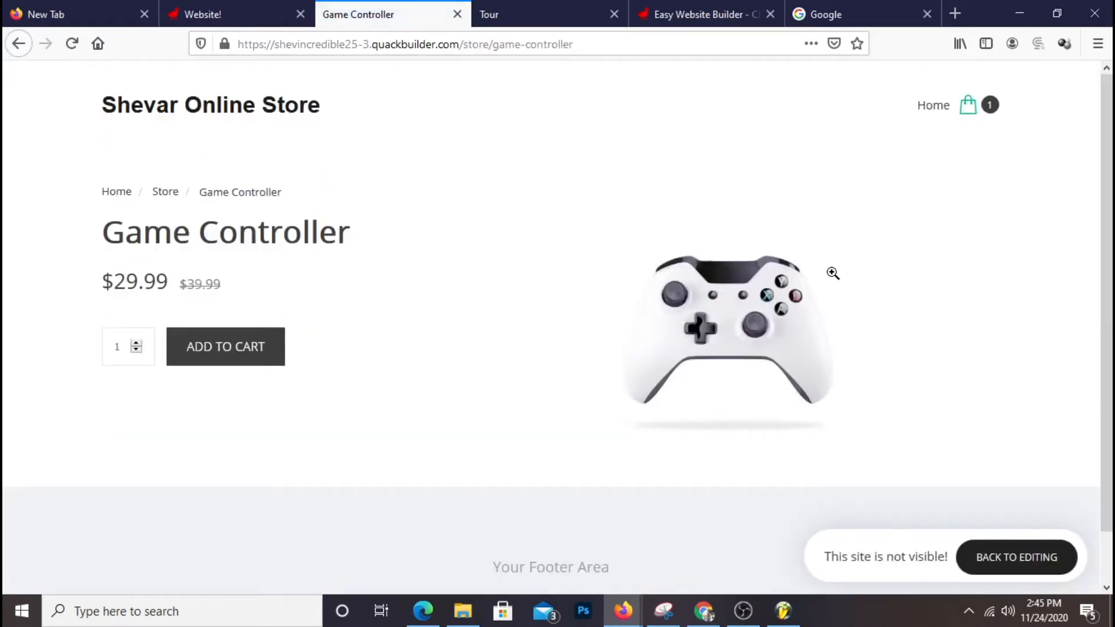
left_click(244, 356)
left_click(644, 112)
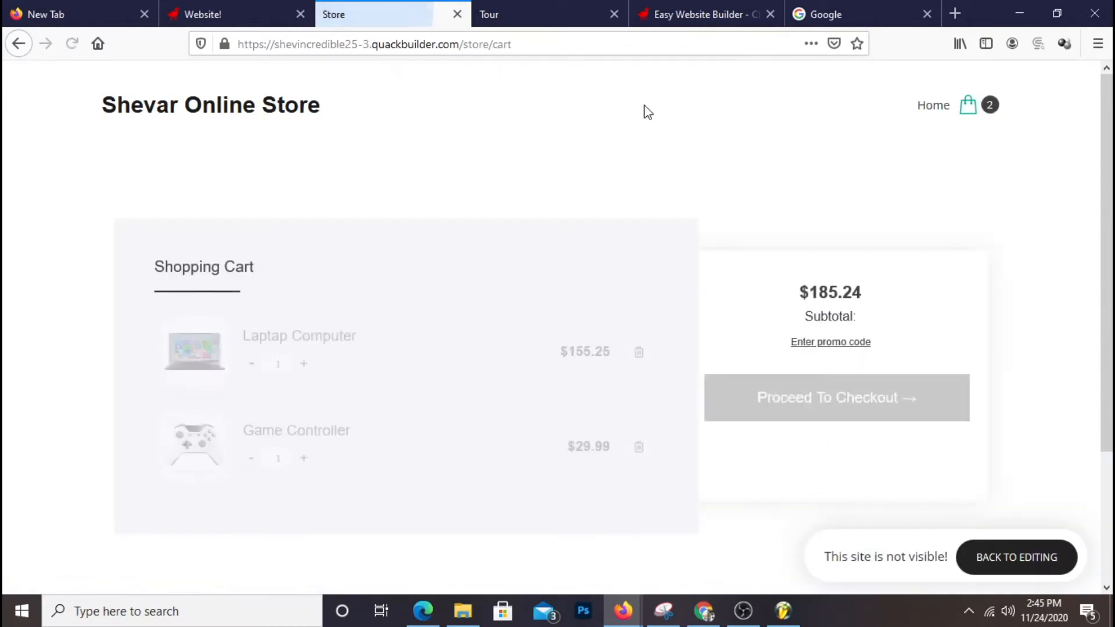
scroll(647, 292, "down", 3)
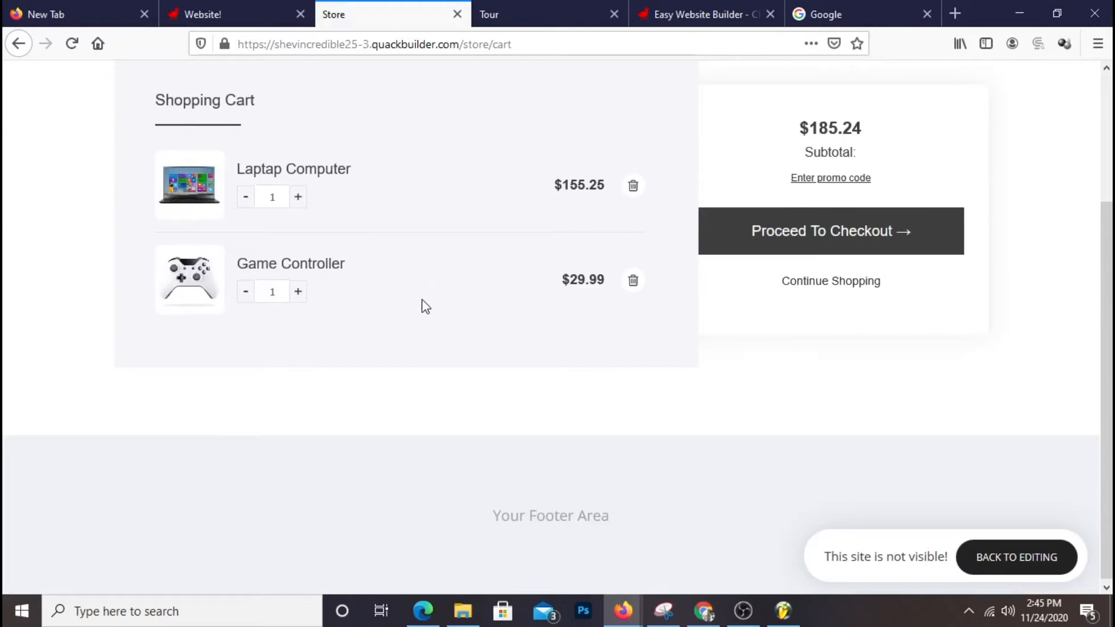
scroll(425, 303, "up", 3)
- Return to the store's homepage and test the BUY IT NOW button's link in the Special Deals column
left_click(230, 106)
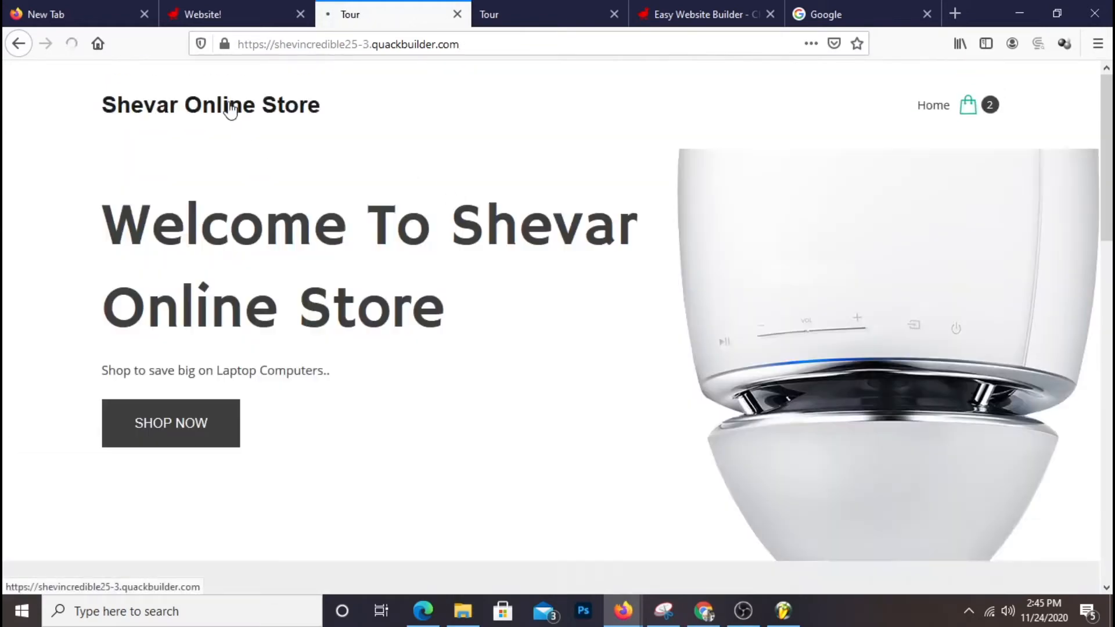
scroll(583, 165, "down", 7)
scroll(581, 164, "down", 8)
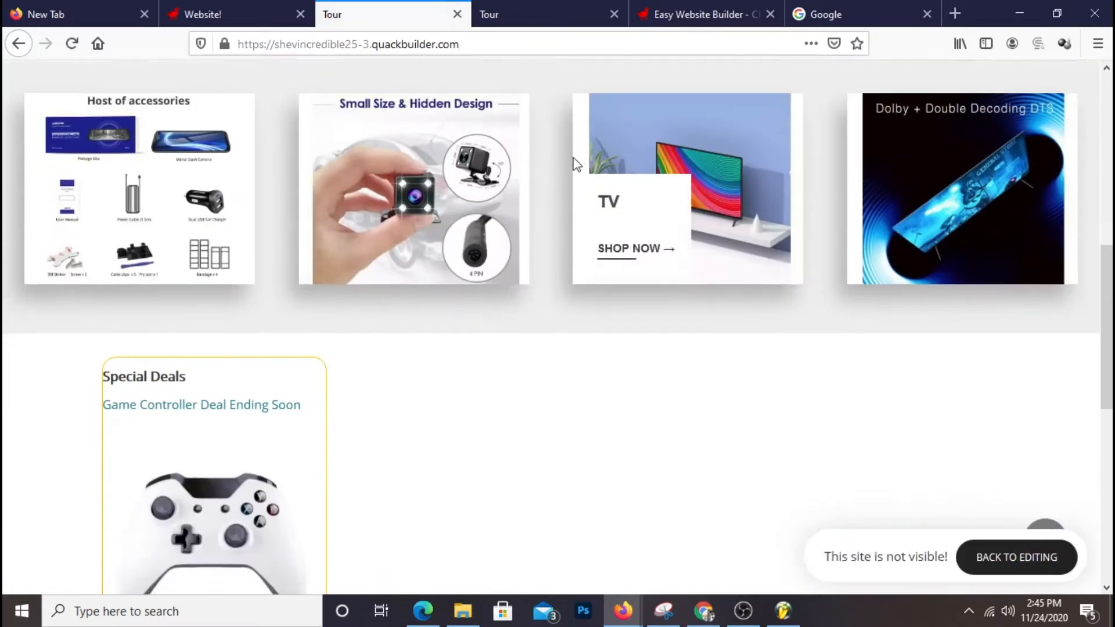
scroll(367, 478, "up", 2)
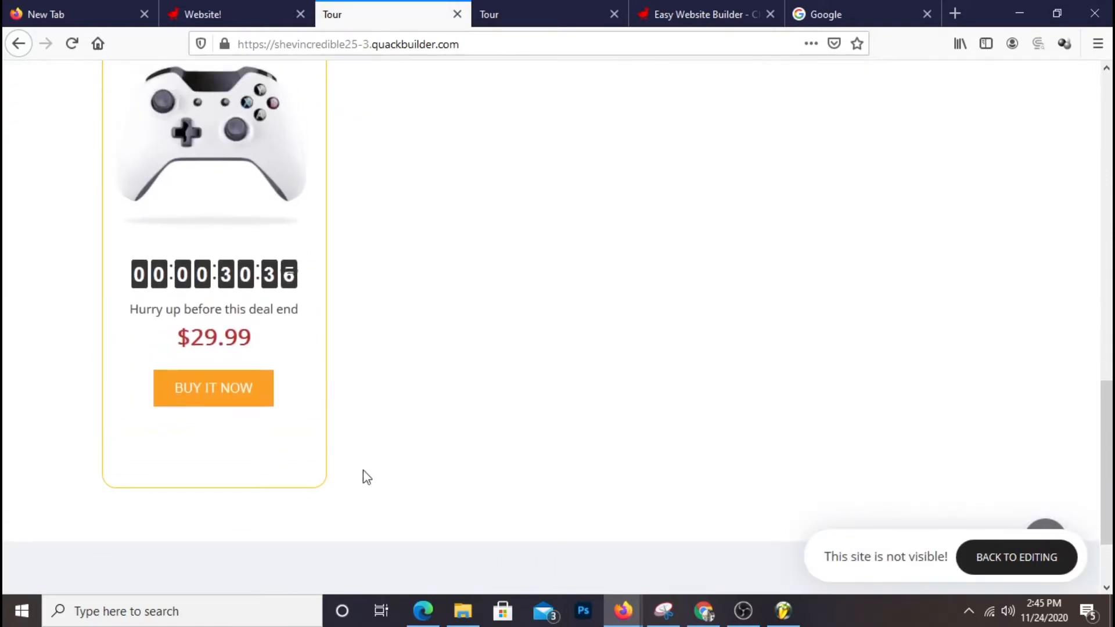
left_click(181, 389)
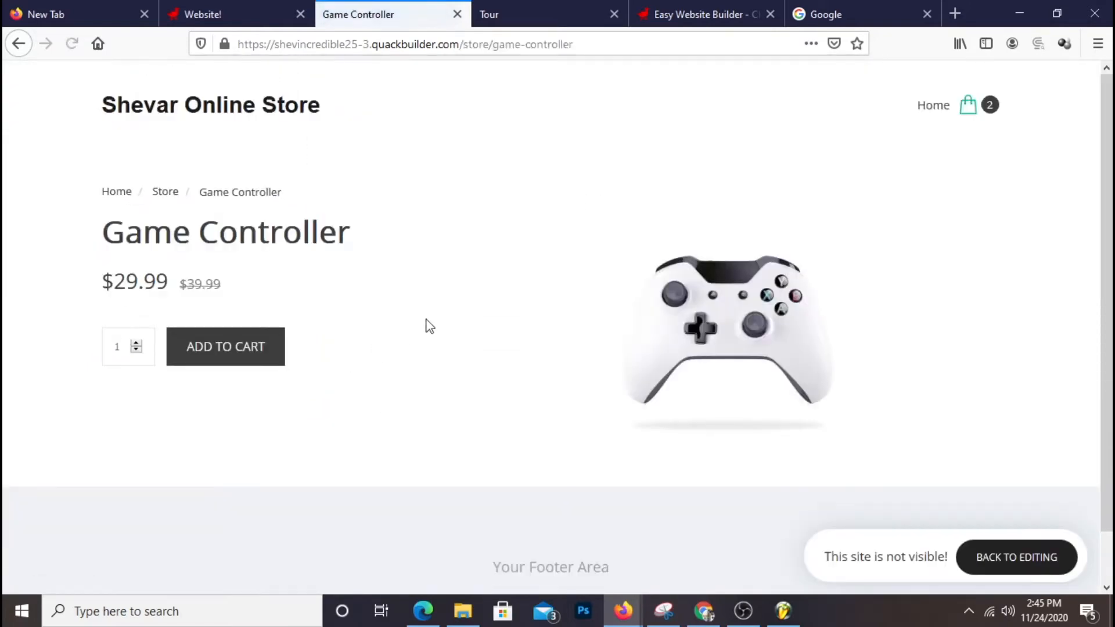
- View the Game Controller product image enlarged, close it and return to the store's homepage
left_click(479, 296)
right_click(481, 299)
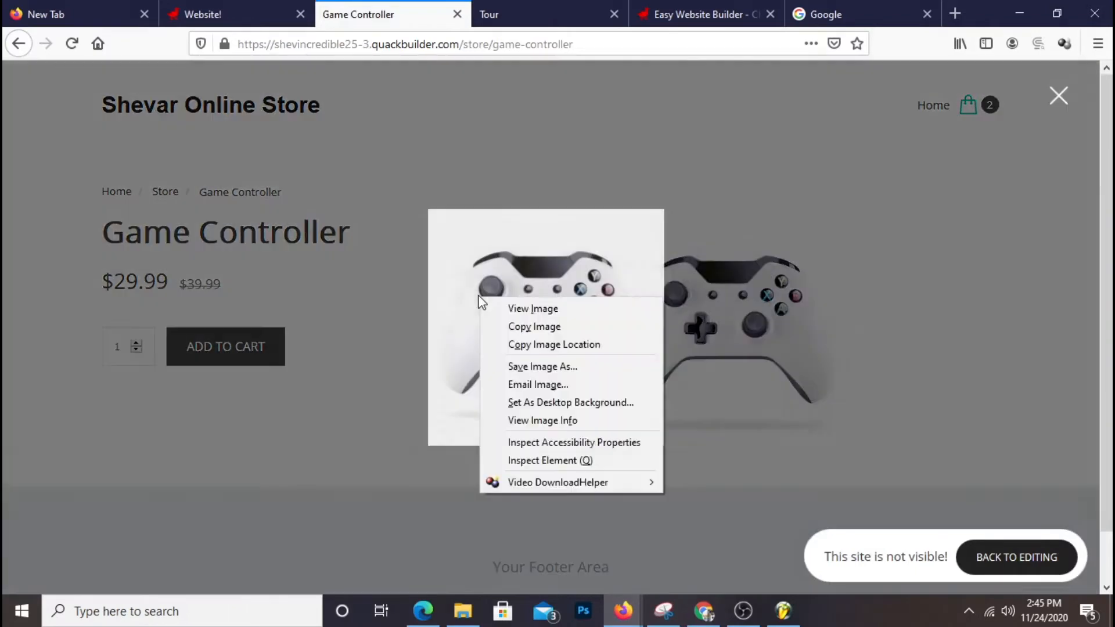
left_click(643, 143)
left_click(19, 43)
- Review the homepage preview from the welcome banner through the product images to the Special Deals column and its BUY IT NOW button
scroll(549, 281, "up", 7)
scroll(554, 272, "up", 5)
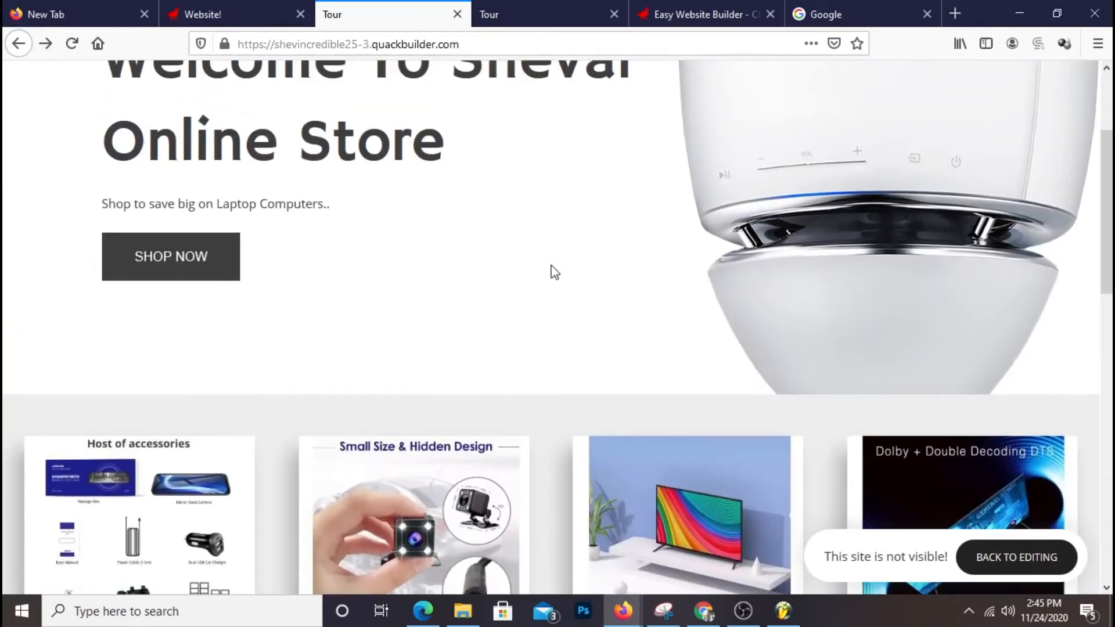
scroll(540, 253, "up", 3)
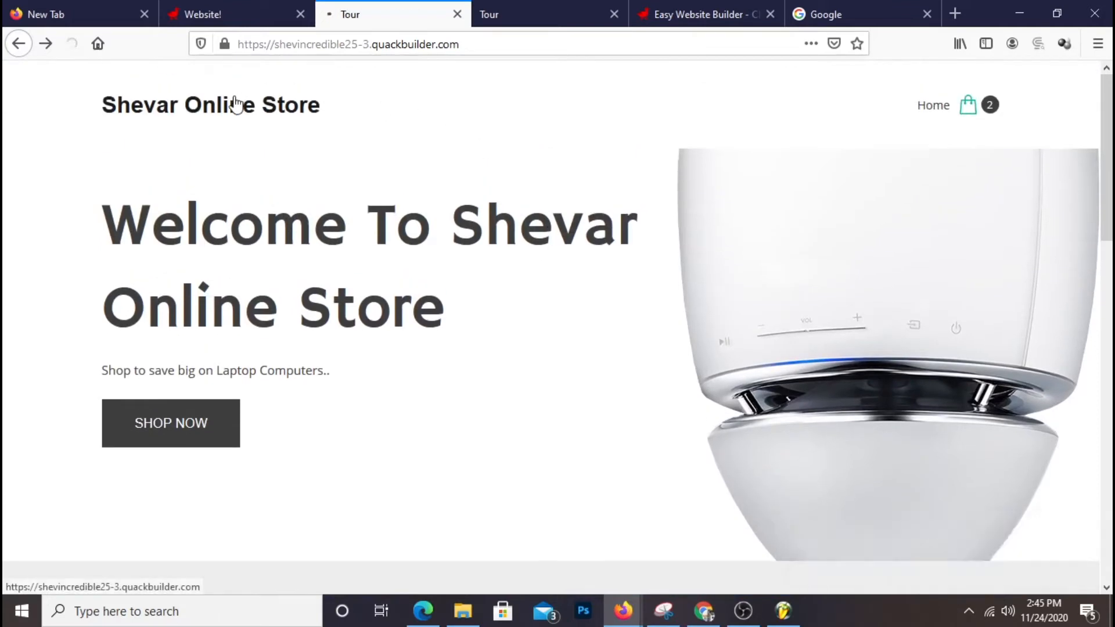
scroll(707, 323, "down", 4)
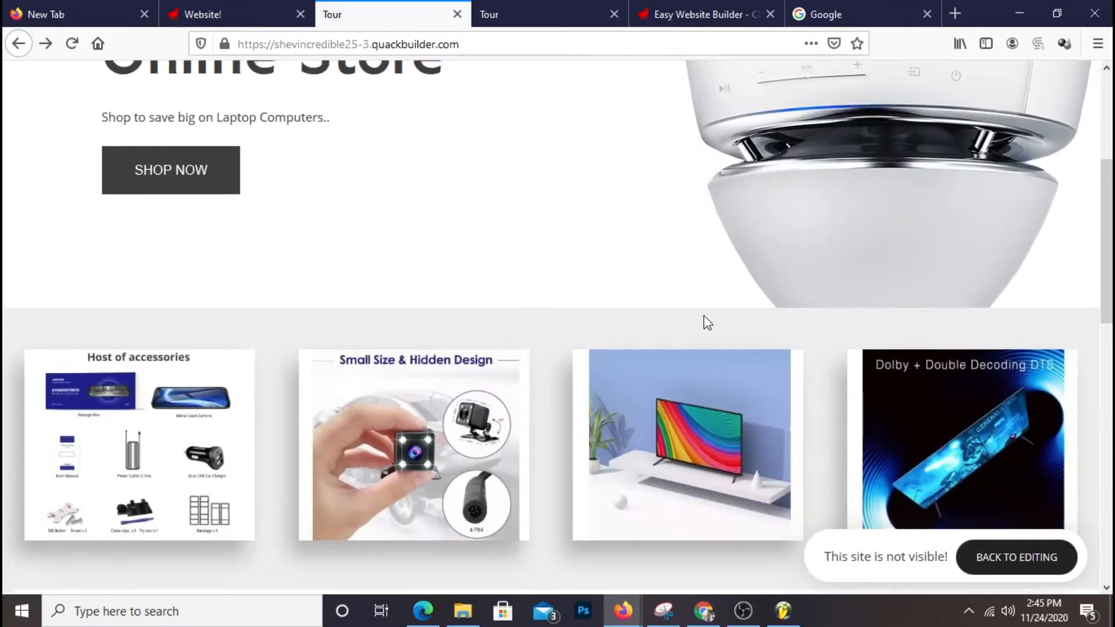
scroll(700, 314, "down", 4)
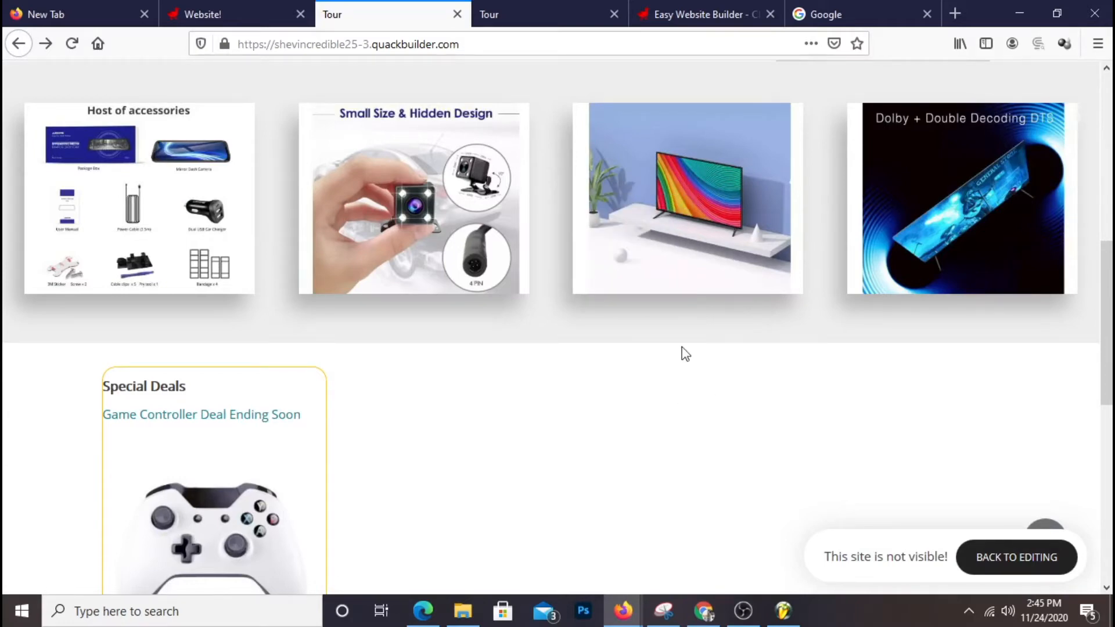
scroll(676, 423, "down", 4)
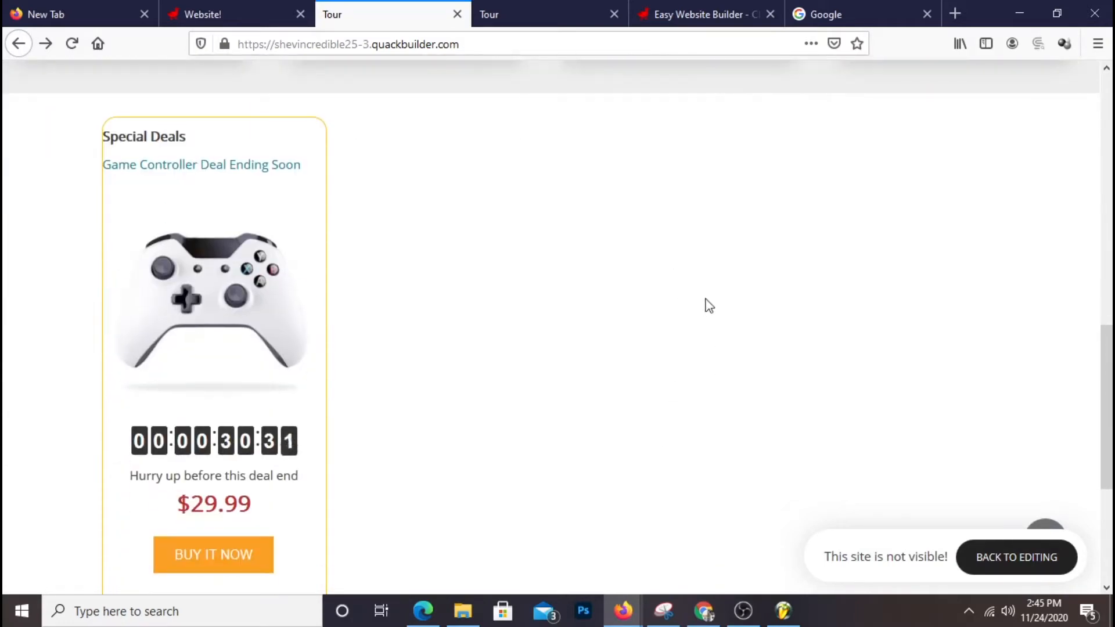
scroll(680, 291, "down", 3)
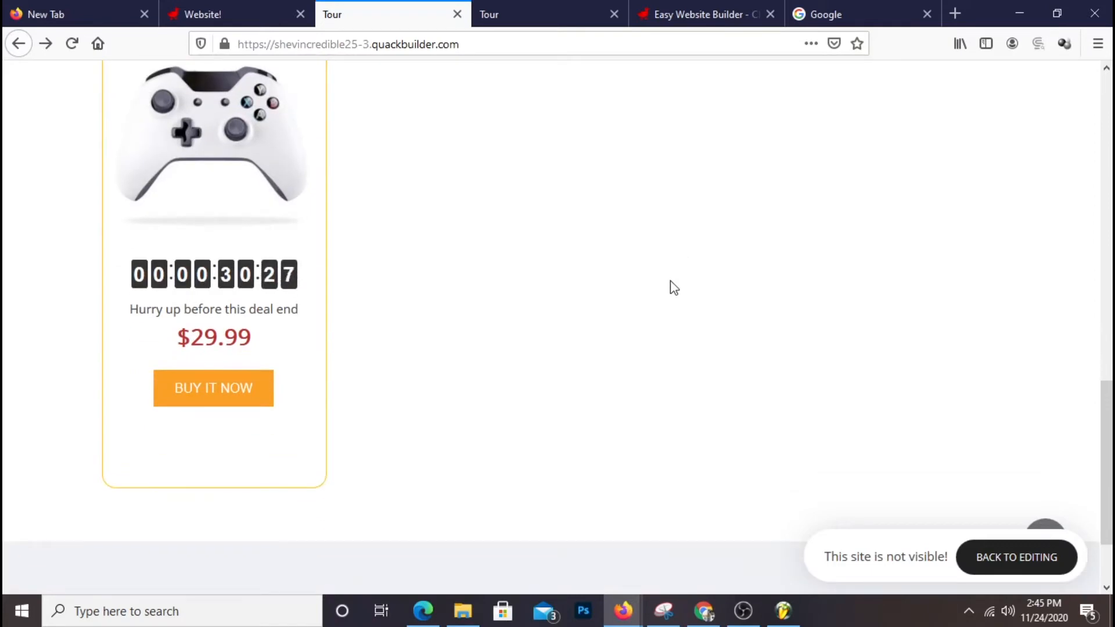
scroll(673, 287, "up", 3)
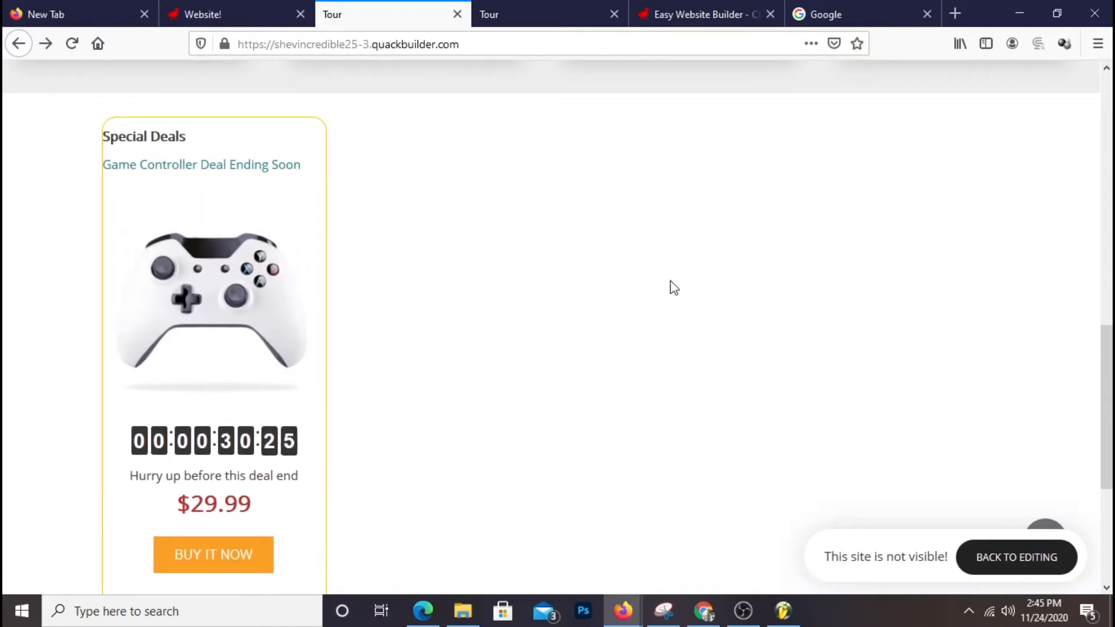
scroll(644, 301, "down", 2)
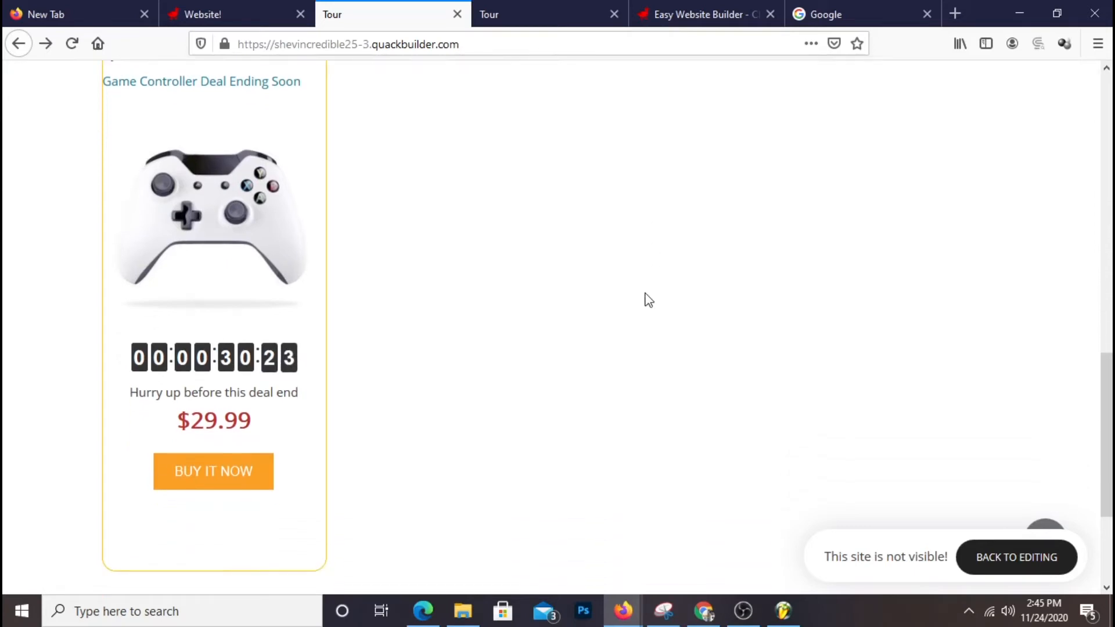
scroll(620, 269, "up", 2)
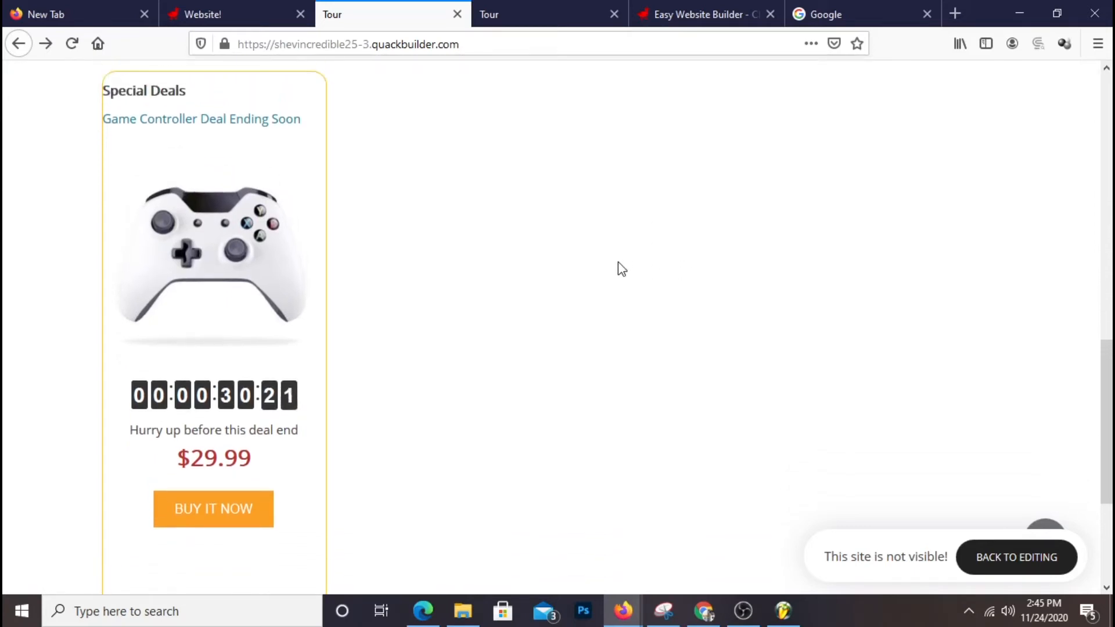
scroll(656, 352, "down", 3)
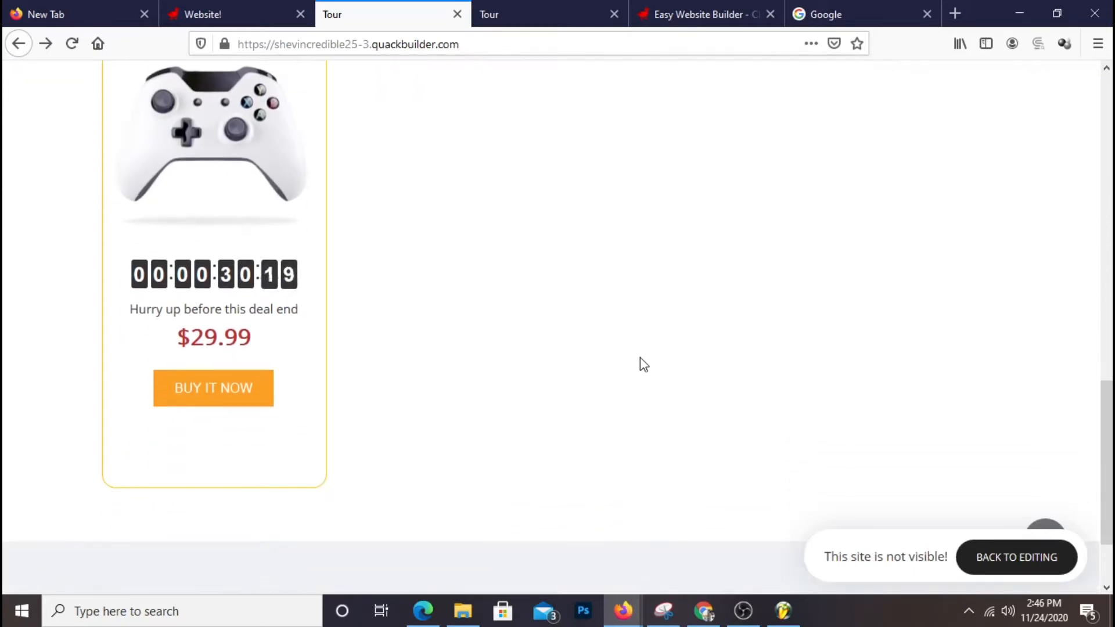
scroll(639, 361, "up", 2)
scroll(633, 362, "up", 2)
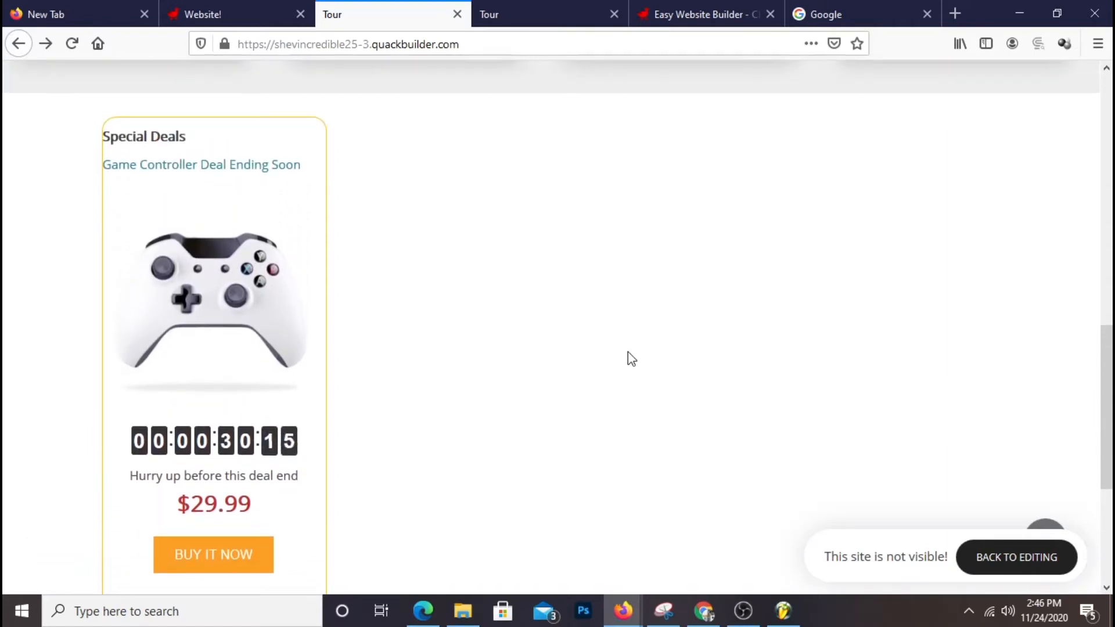
scroll(632, 359, "down", 2)
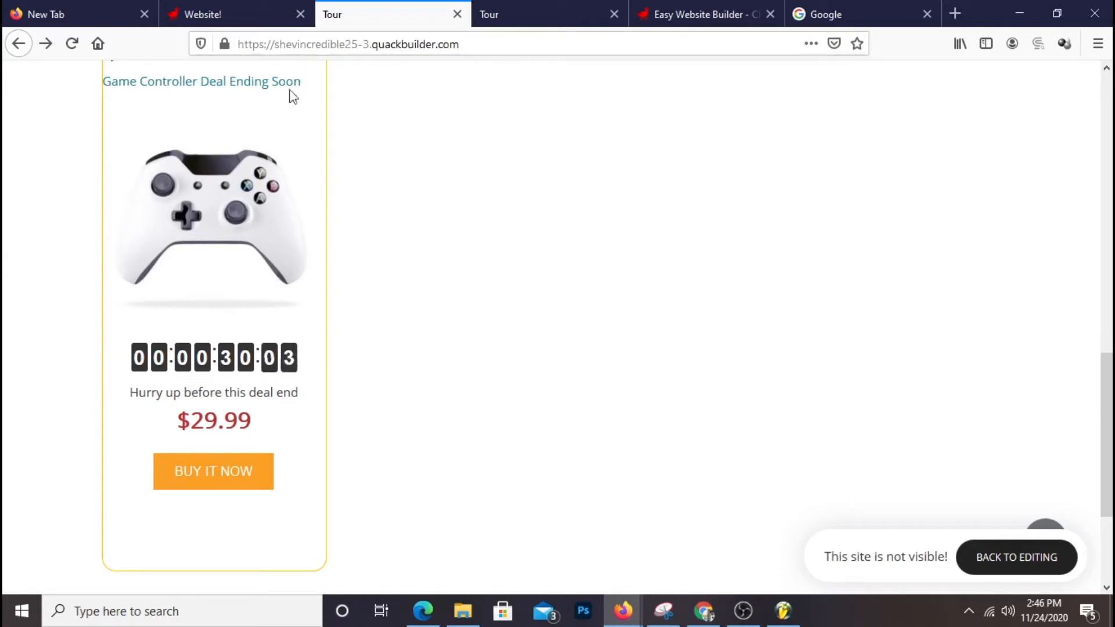
- Return to the website builder and examine the Special Deals block with its three empty columns
left_click(268, 17)
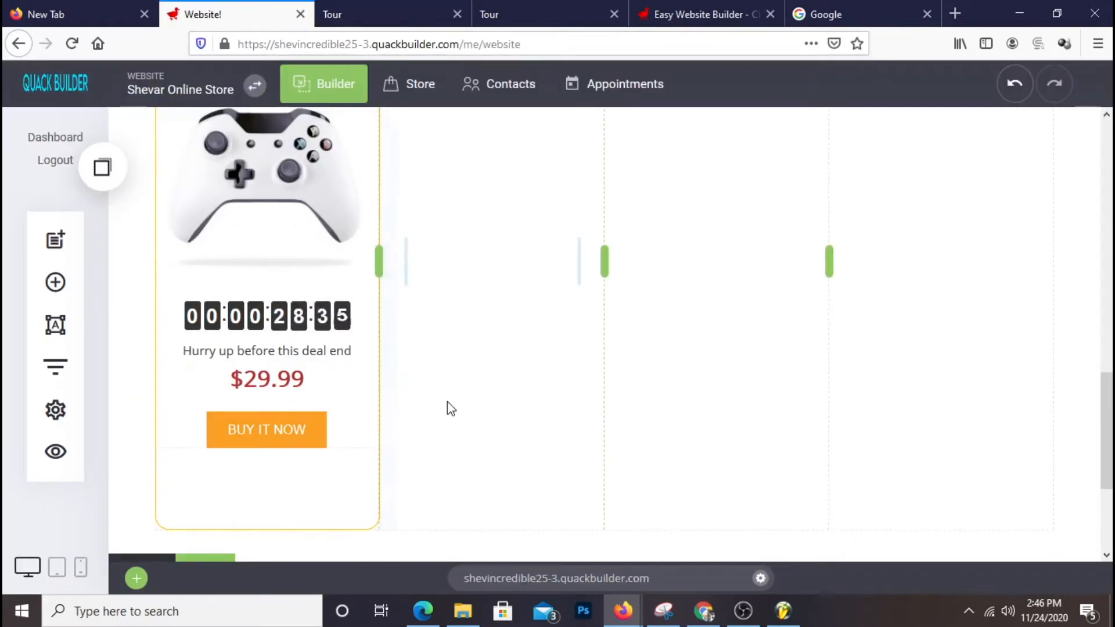
scroll(448, 407, "up", 3)
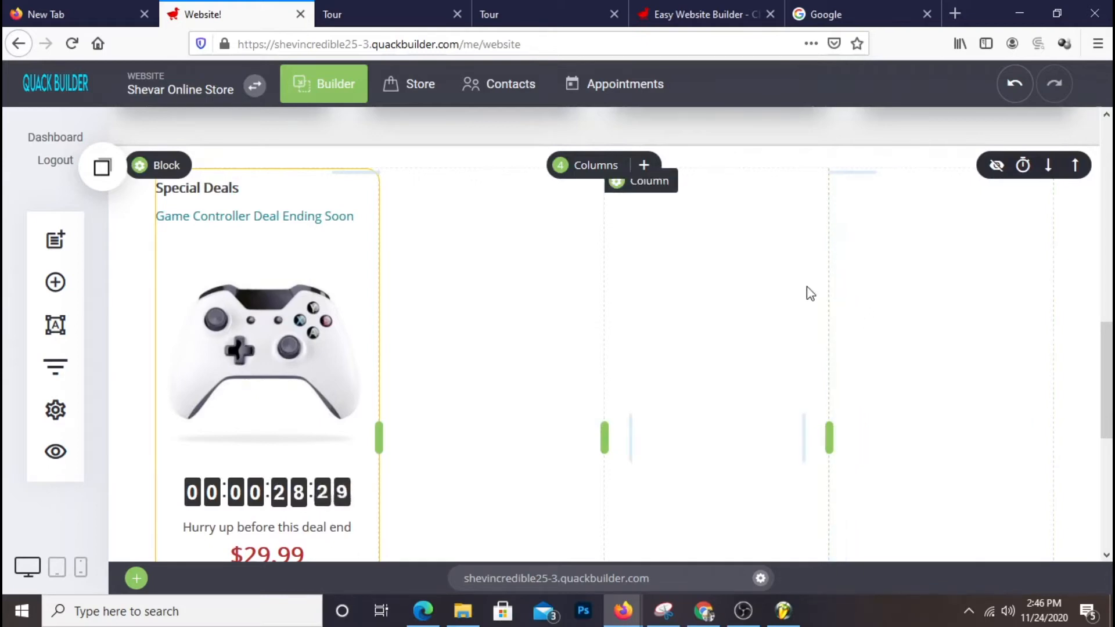
scroll(807, 297, "down", 3)
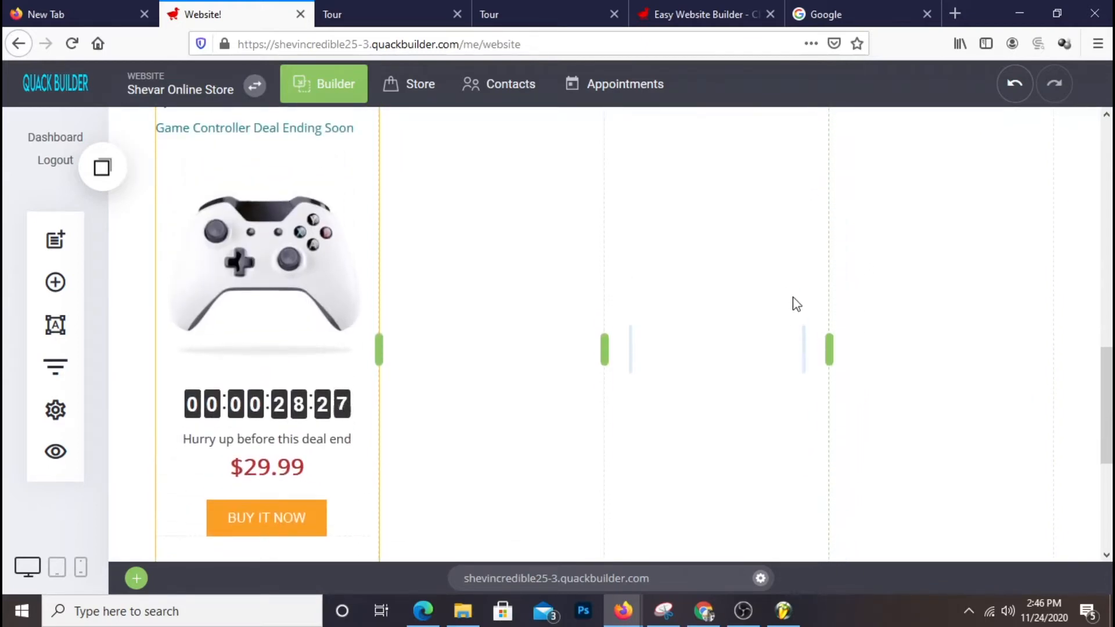
scroll(793, 304, "down", 3)
scroll(378, 261, "up", 3)
scroll(325, 307, "up", 6)
scroll(325, 306, "down", 3)
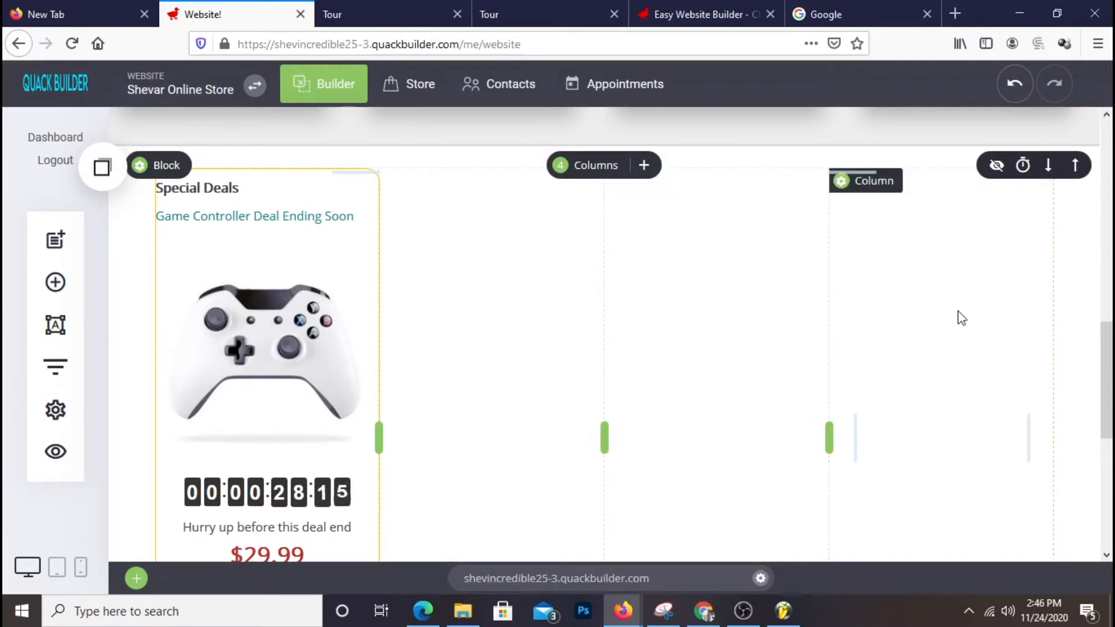
scroll(962, 318, "down", 3)
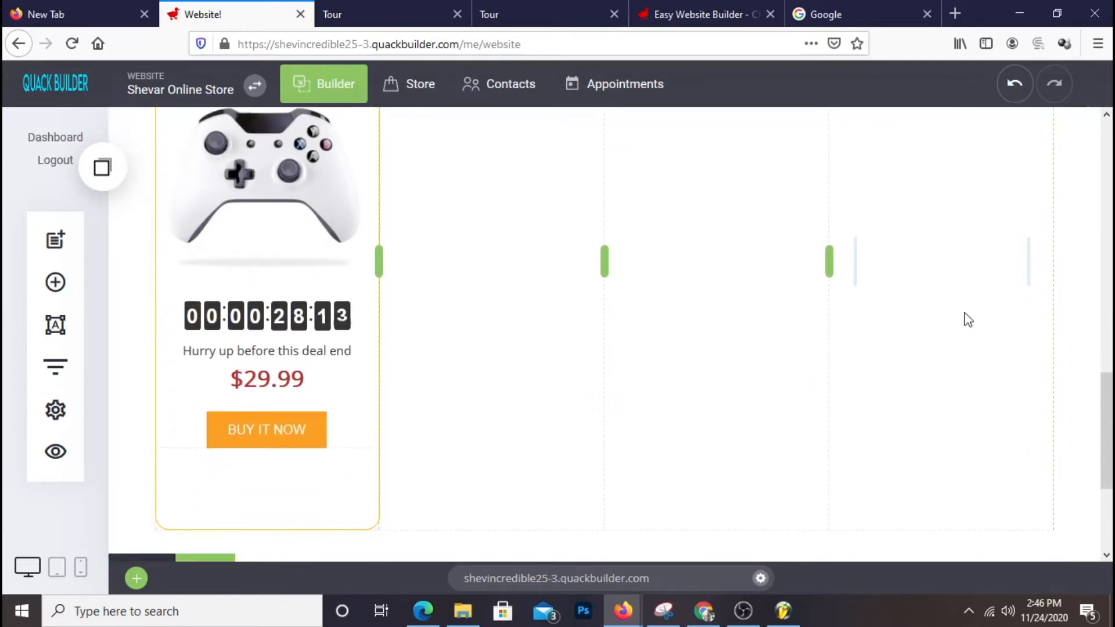
scroll(542, 406, "up", 3)
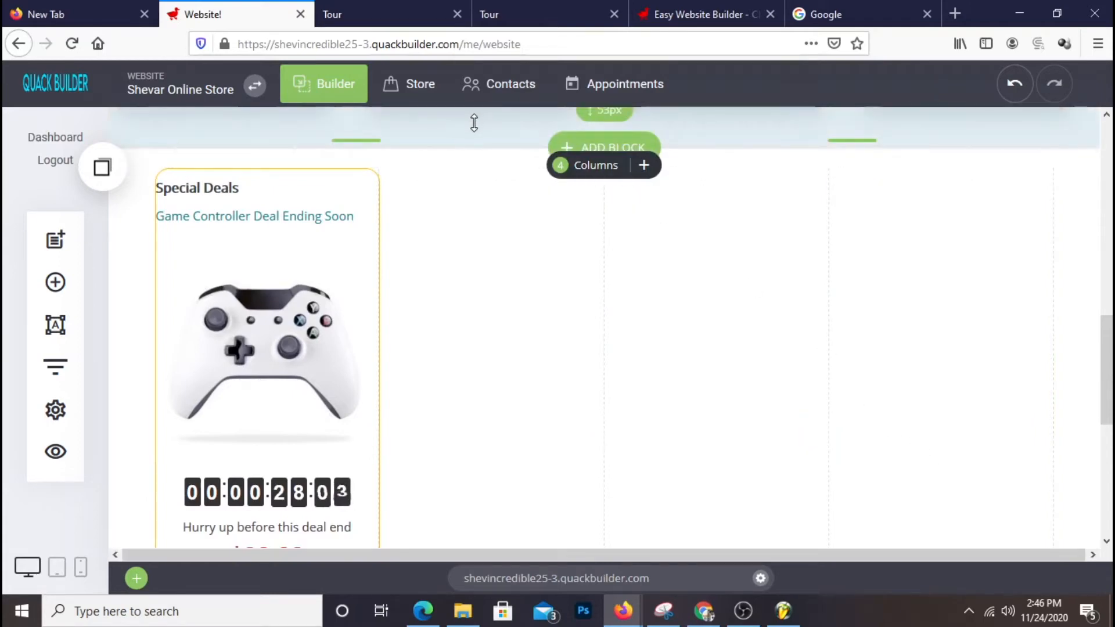
- Go to the store's products and start a new physical product
left_click(421, 98)
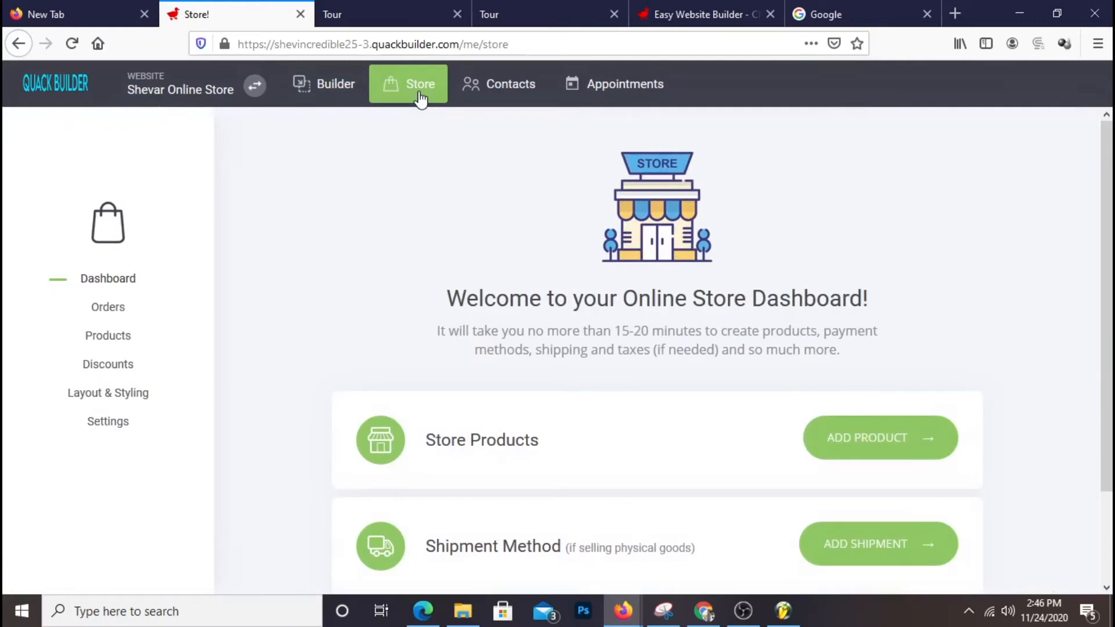
left_click(886, 439)
scroll(1002, 334, "down", 1)
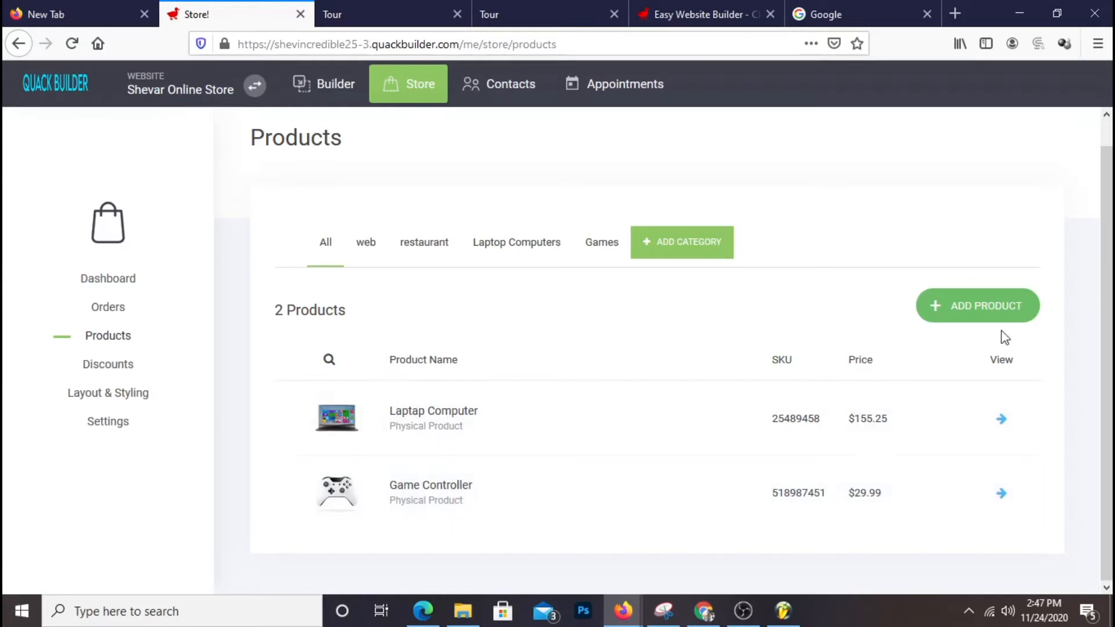
left_click(990, 308)
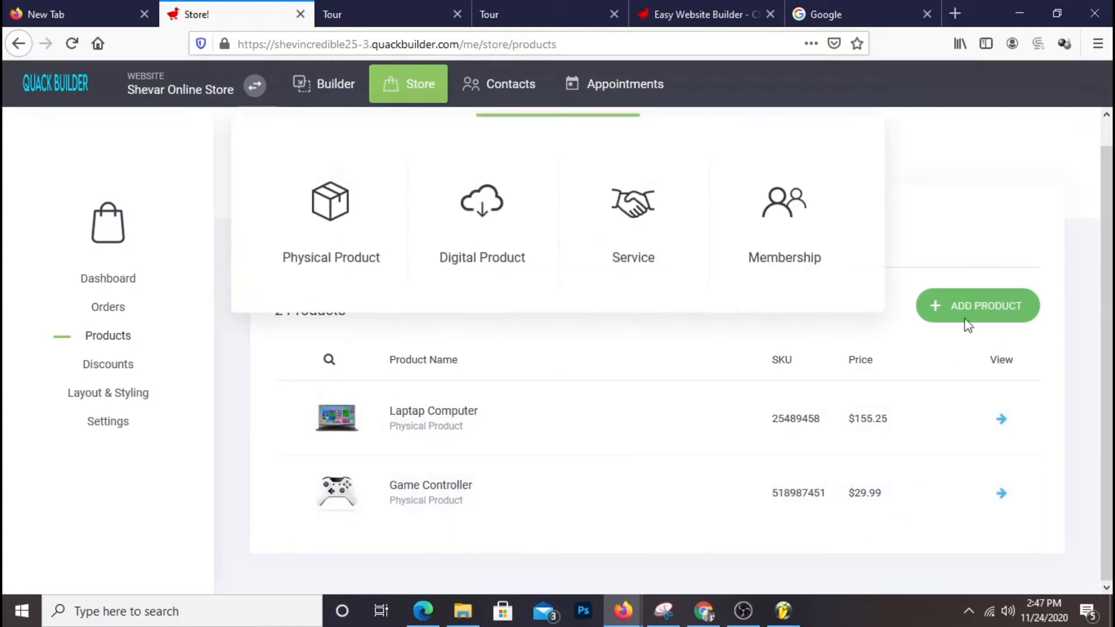
left_click(331, 232)
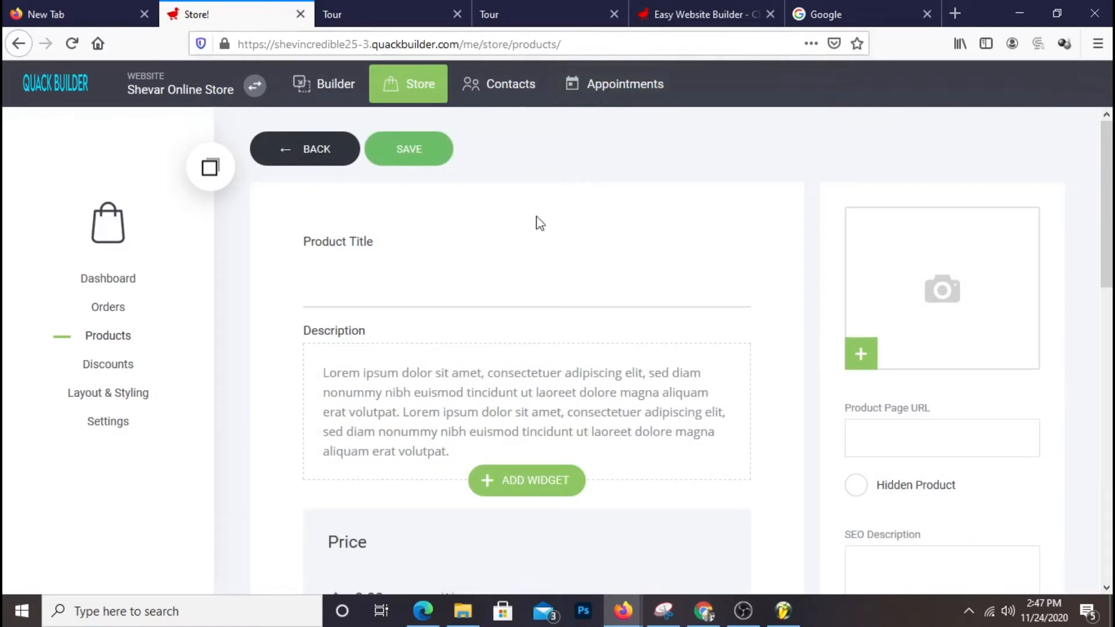
- Add the light blue power bank picture from the file manager as the product image and title the product "Power Bank"
left_click(921, 297)
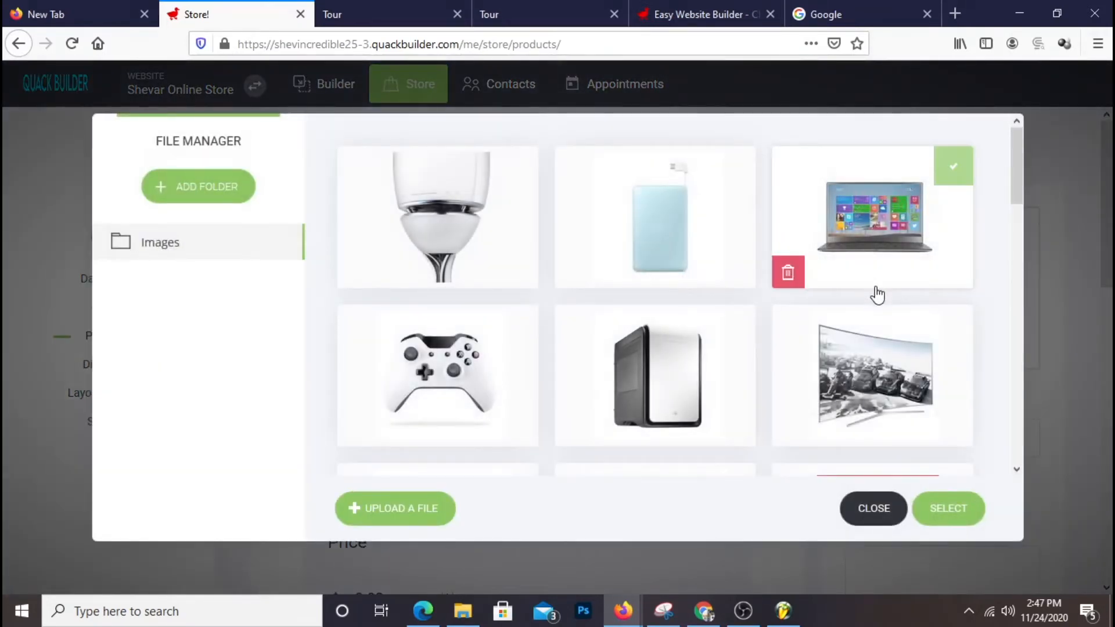
scroll(877, 295, "down", 5)
scroll(877, 295, "up", 5)
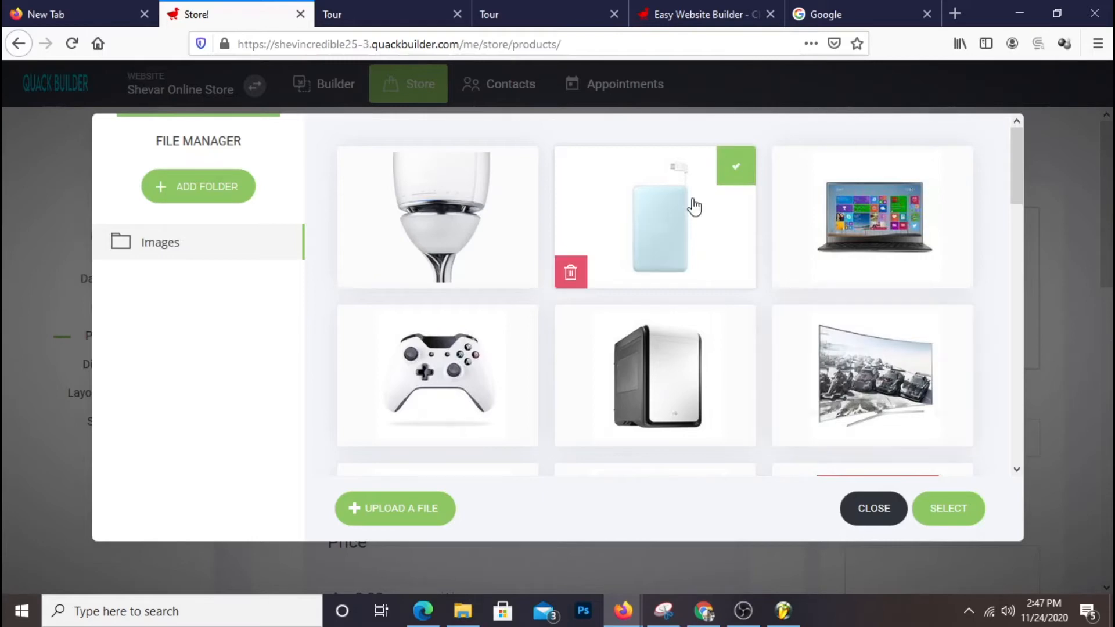
left_click(735, 167)
left_click(948, 509)
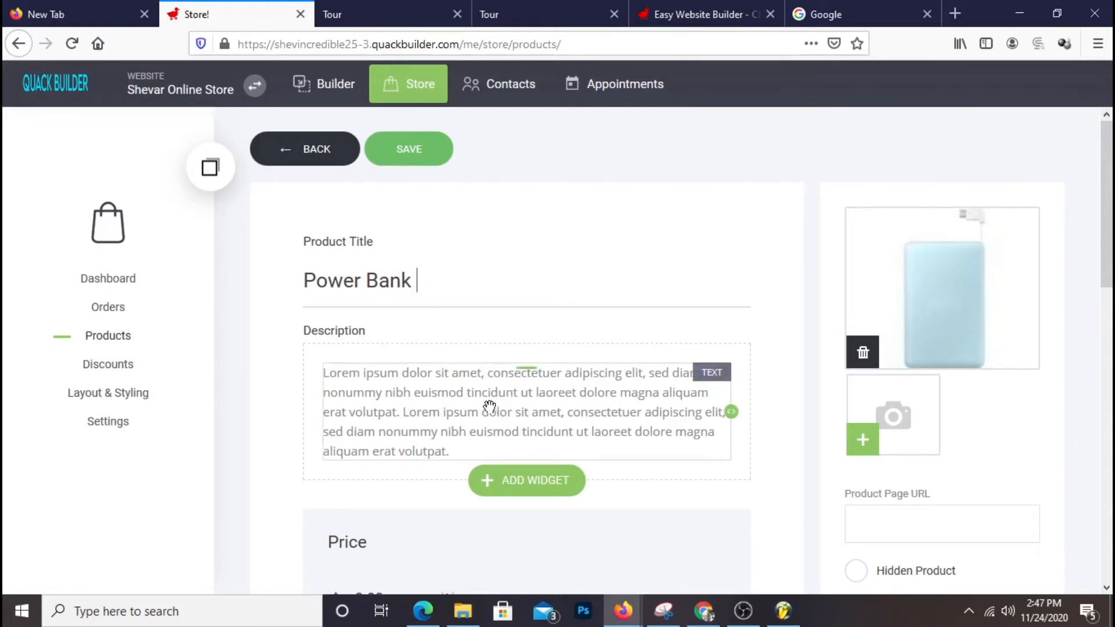
- Examine the Power Bank product form's description, price, On Sale option, SKU, stock and weight fields
scroll(567, 395, "down", 5)
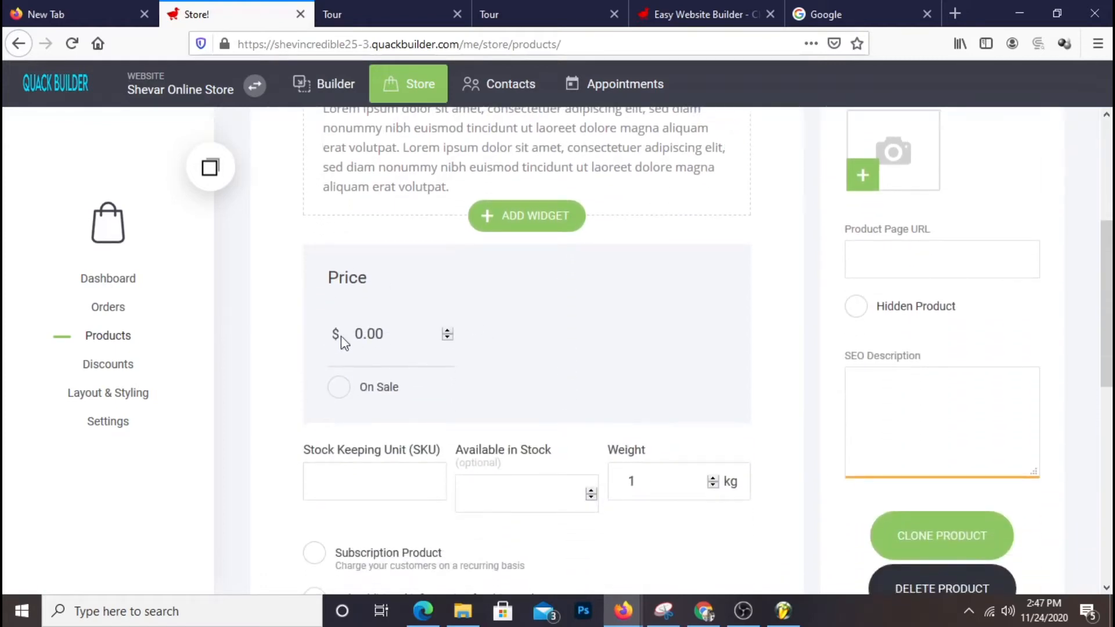
scroll(276, 378, "down", 2)
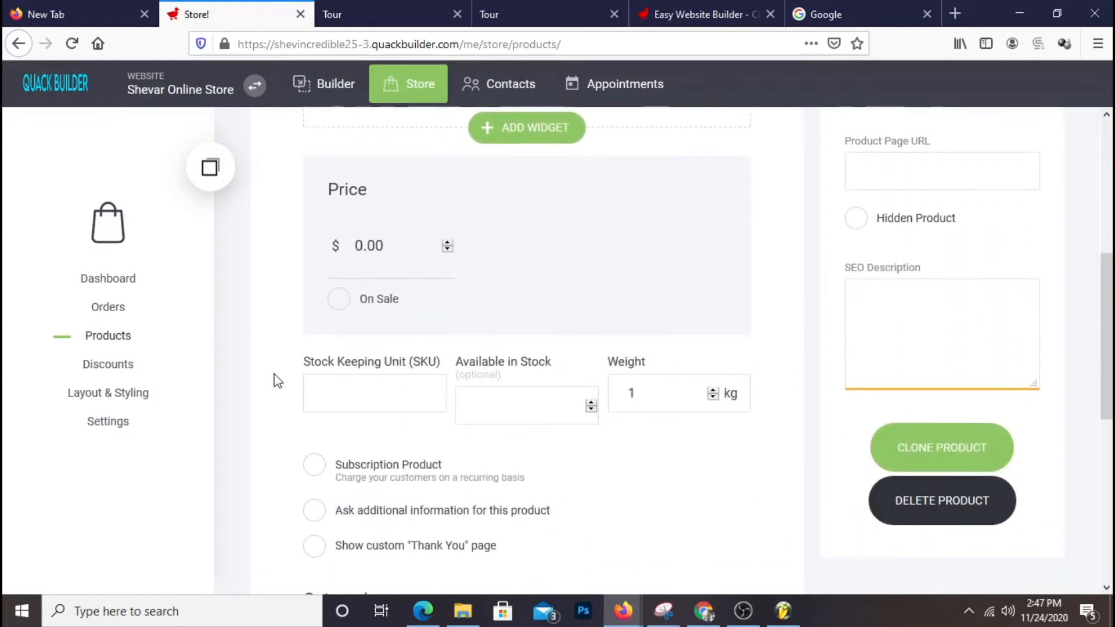
scroll(698, 468, "down", 2)
scroll(698, 468, "up", 8)
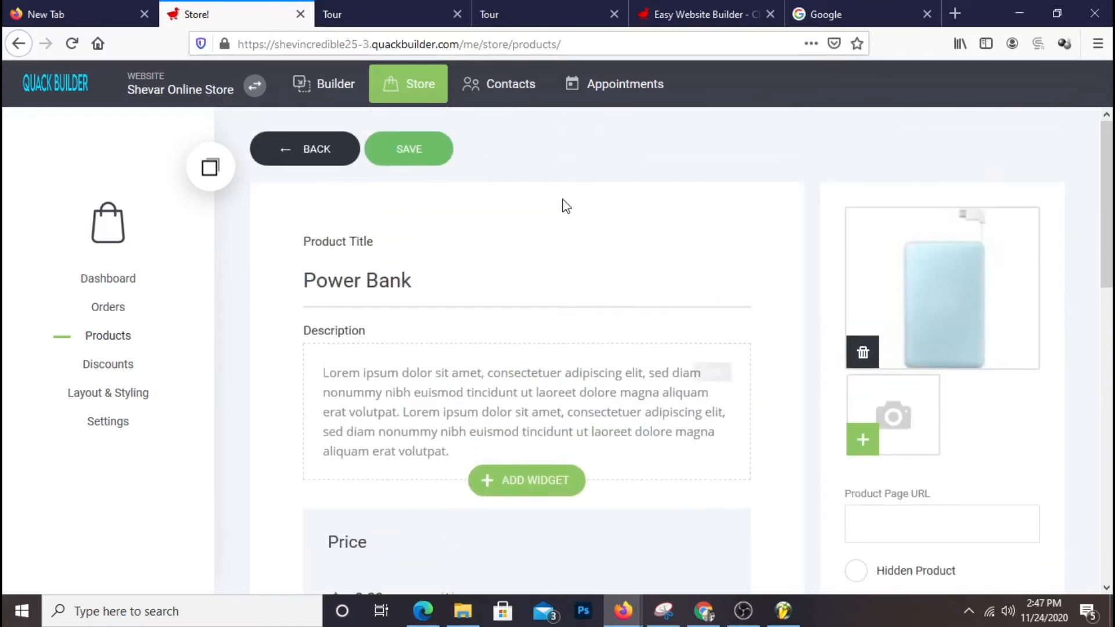
scroll(623, 368, "down", 3)
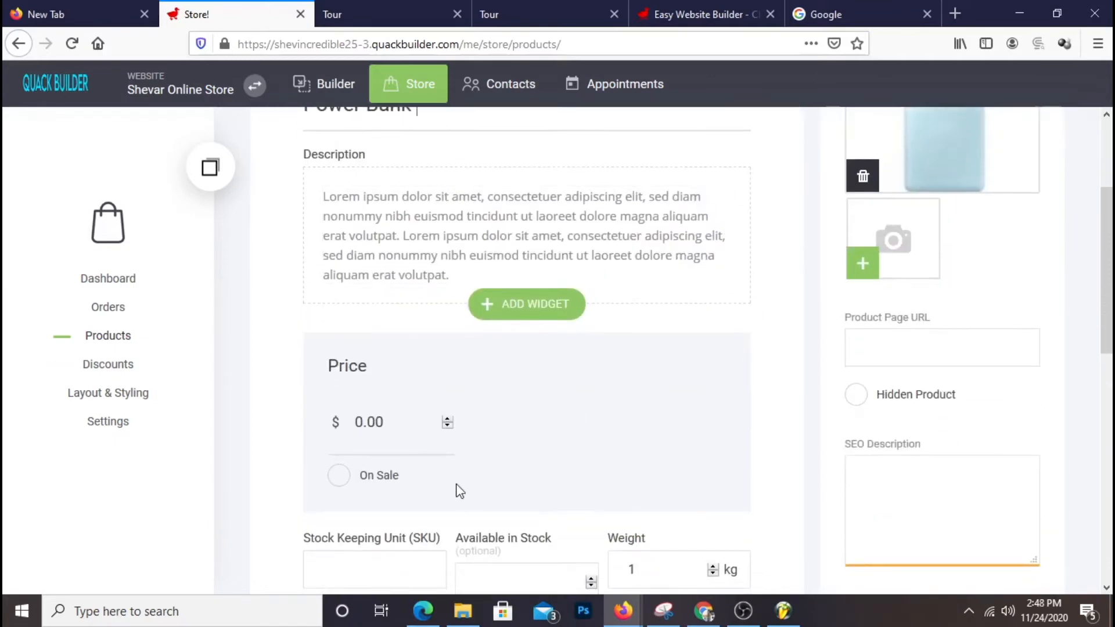
scroll(456, 489, "down", 1)
scroll(424, 483, "up", 2)
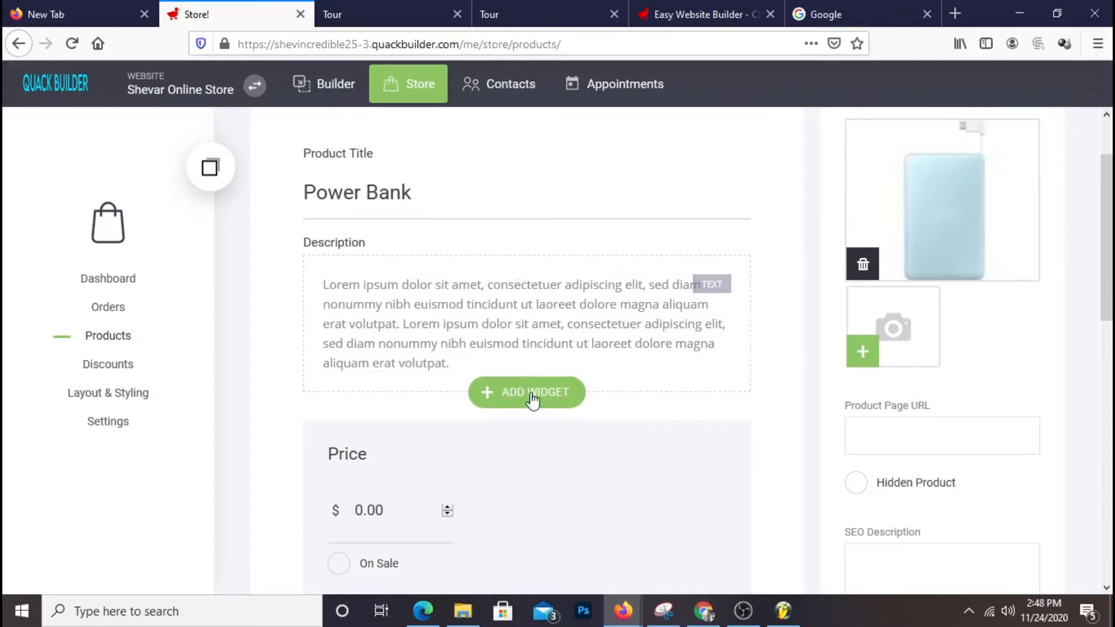
scroll(567, 420, "down", 3)
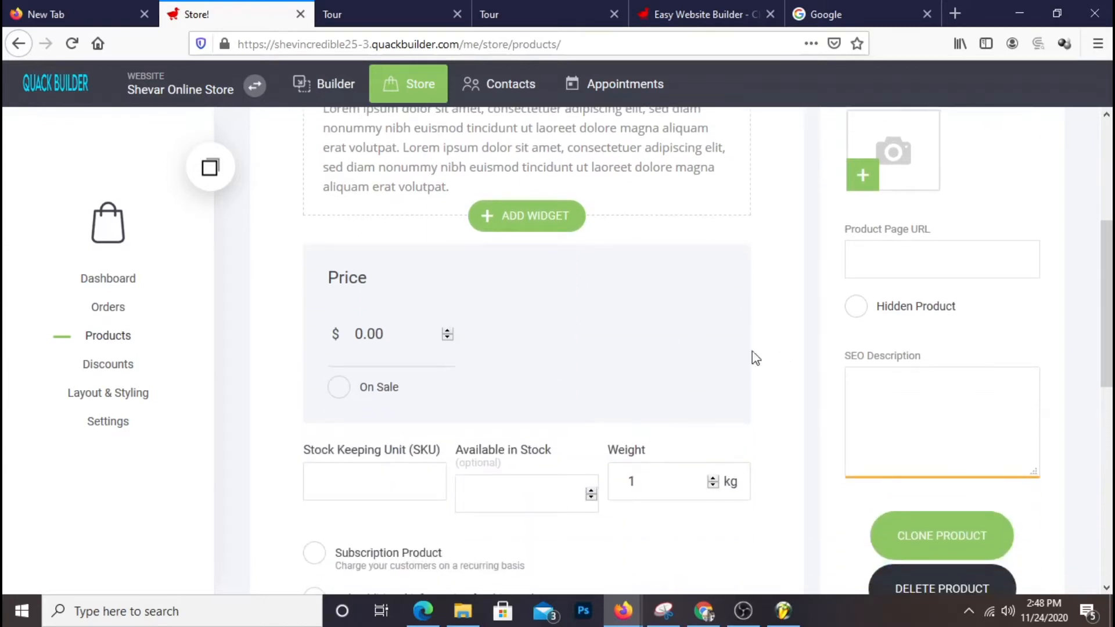
scroll(629, 260, "up", 5)
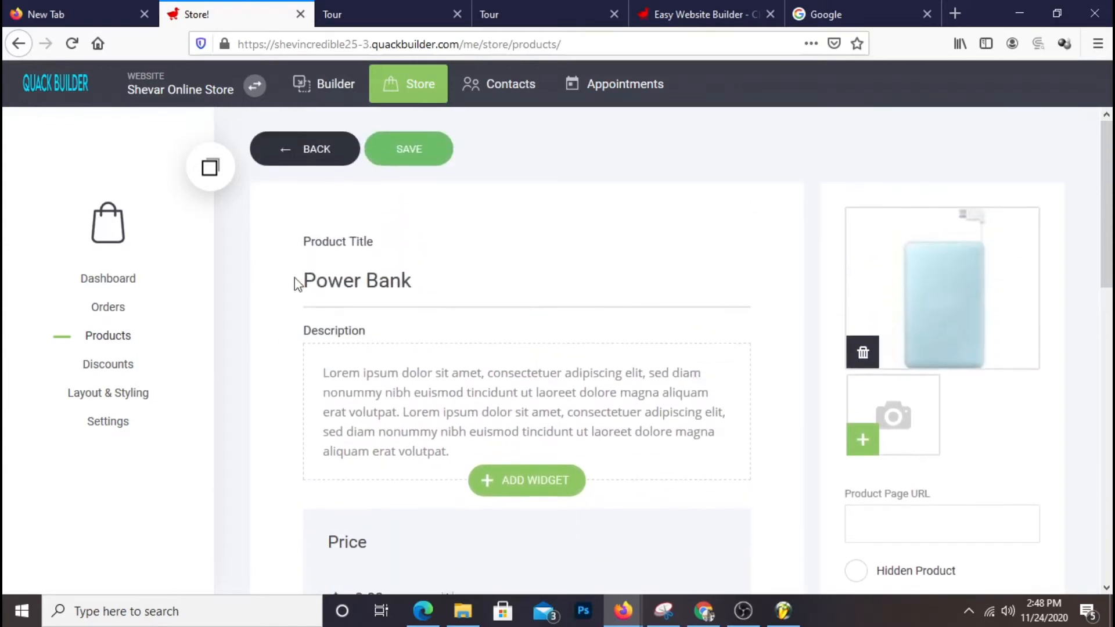
scroll(491, 296, "down", 3)
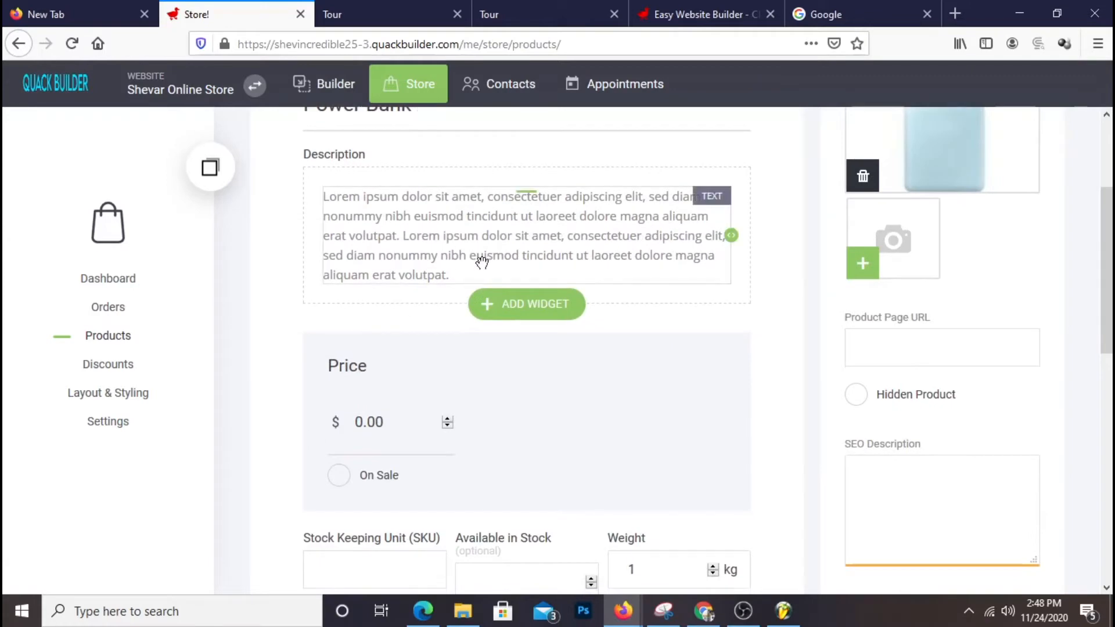
scroll(512, 261, "down", 2)
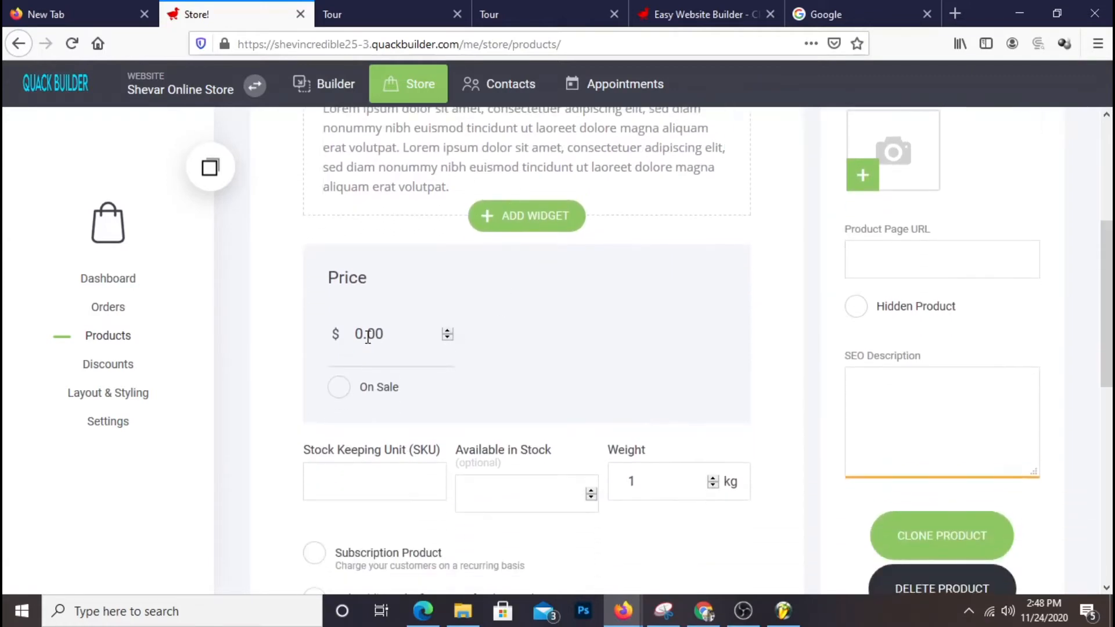
- Set the Power Bank's price to $25.15, its SKU to 51879584 and its available stock to 12
double_click(356, 334)
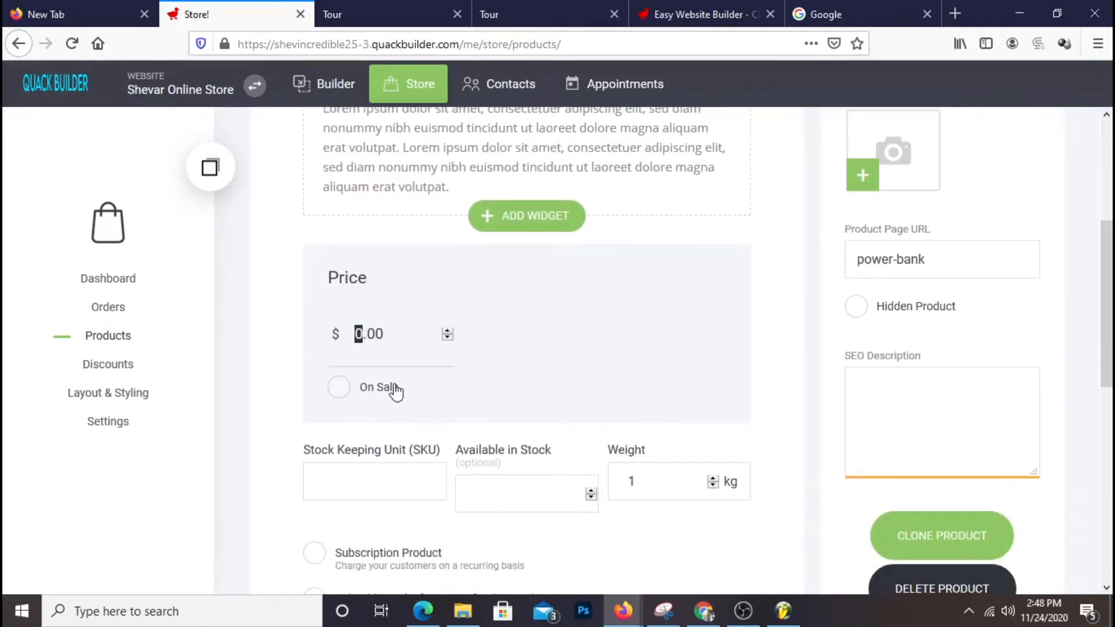
type("25.15")
scroll(520, 391, "down", 3)
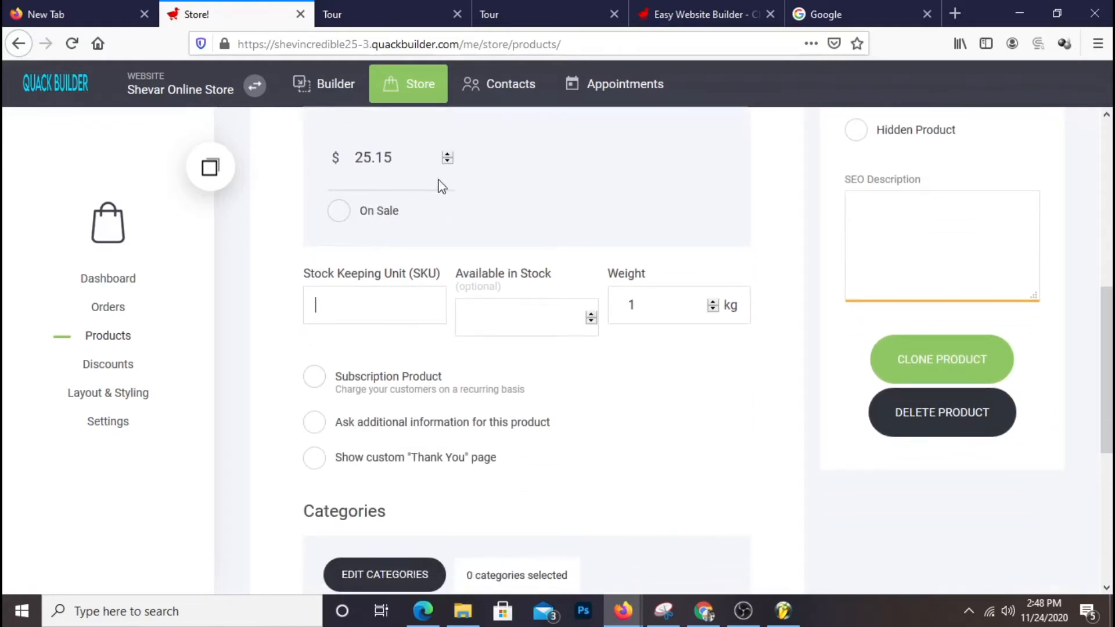
type("51879584")
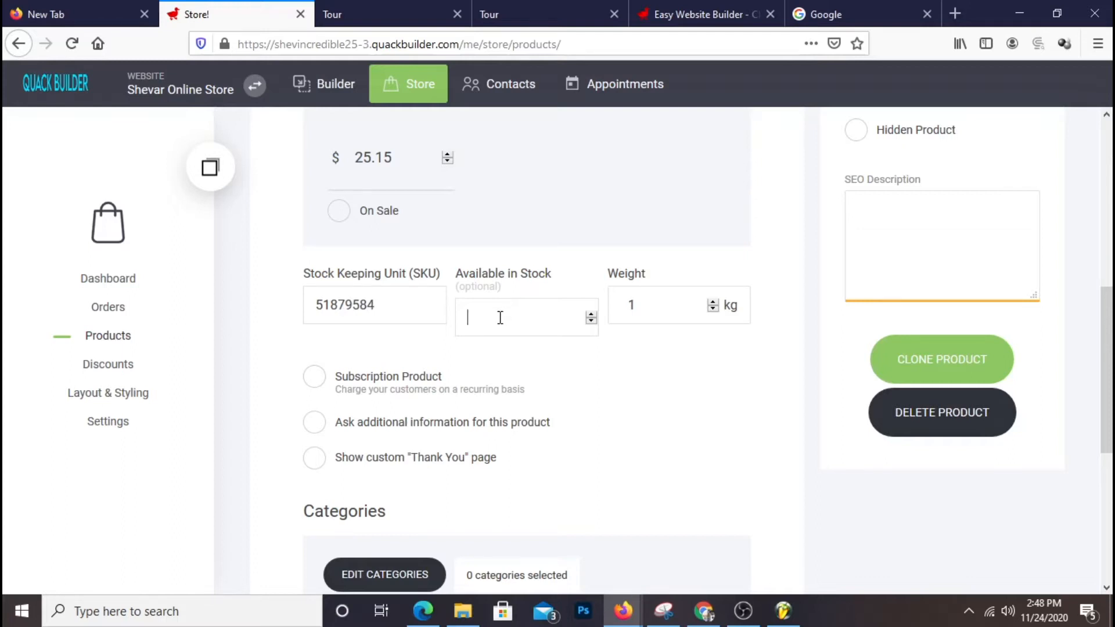
scroll(548, 497, "down", 3)
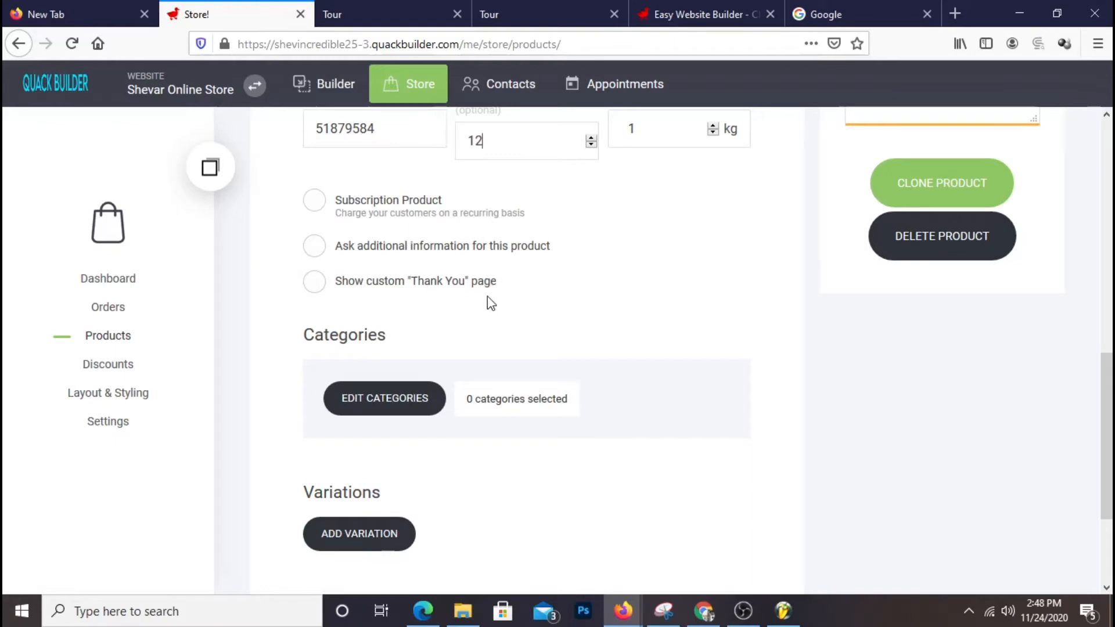
- Create a new product category named "Power Bank" and assign it to the product
scroll(792, 321, "down", 3)
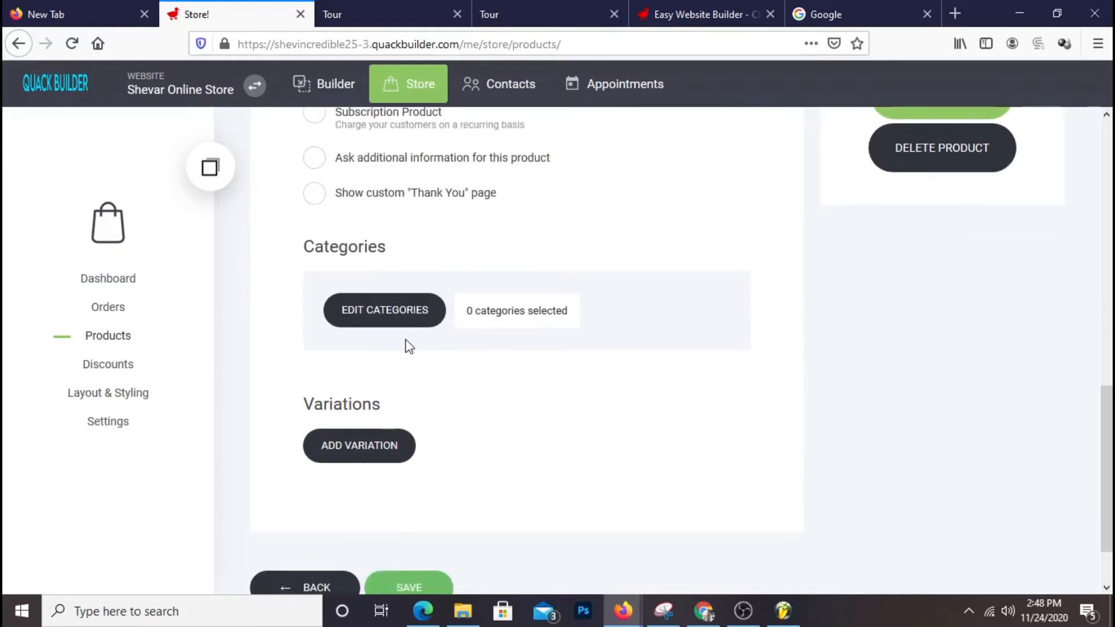
left_click(375, 310)
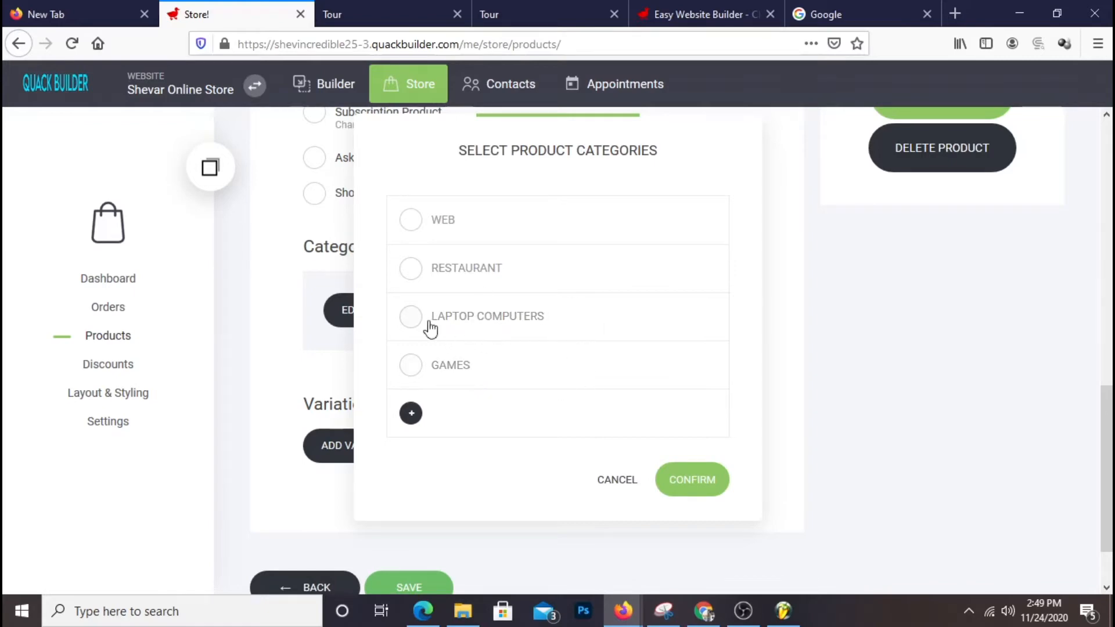
left_click(412, 416)
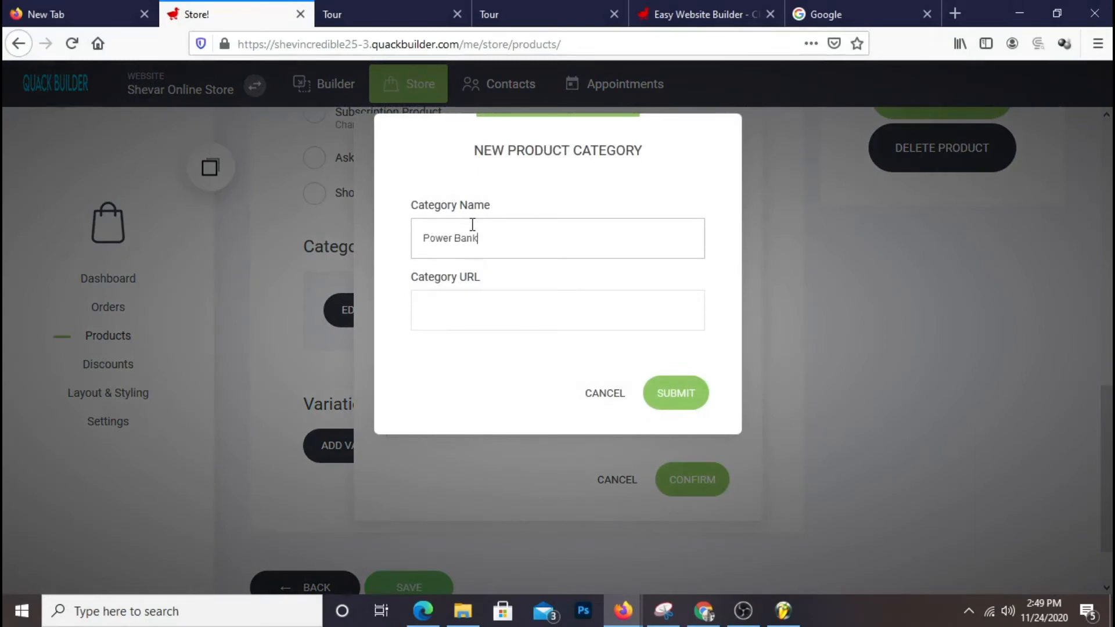
left_click(668, 403)
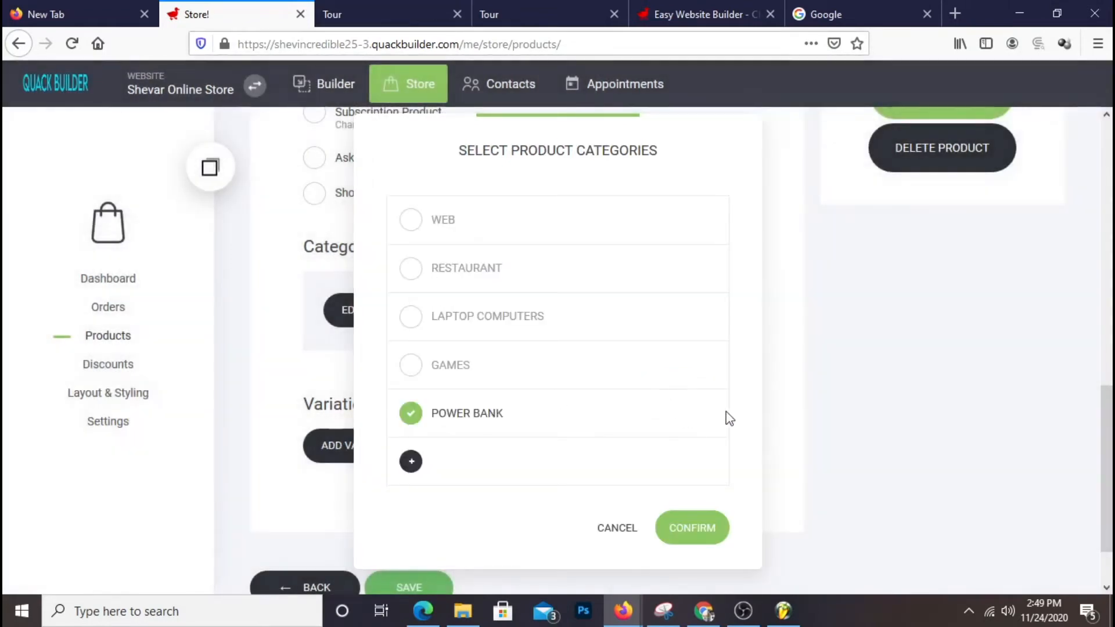
left_click(708, 540)
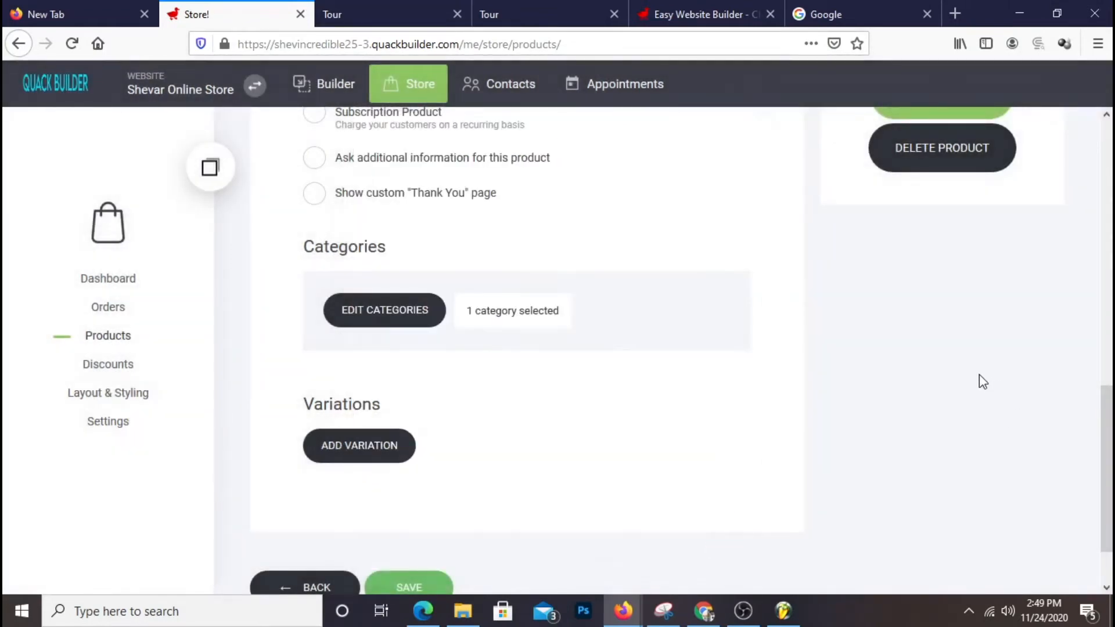
- Review the completed Power Bank product form and save the product
scroll(981, 380, "down", 2)
scroll(968, 378, "up", 10)
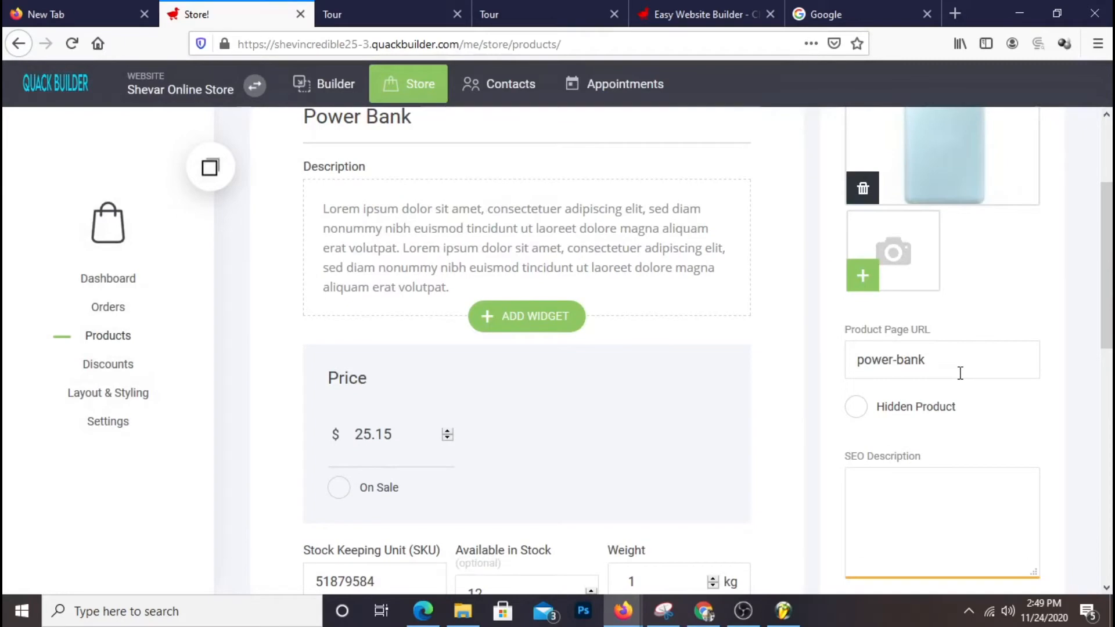
scroll(958, 376, "up", 3)
scroll(869, 294, "down", 5)
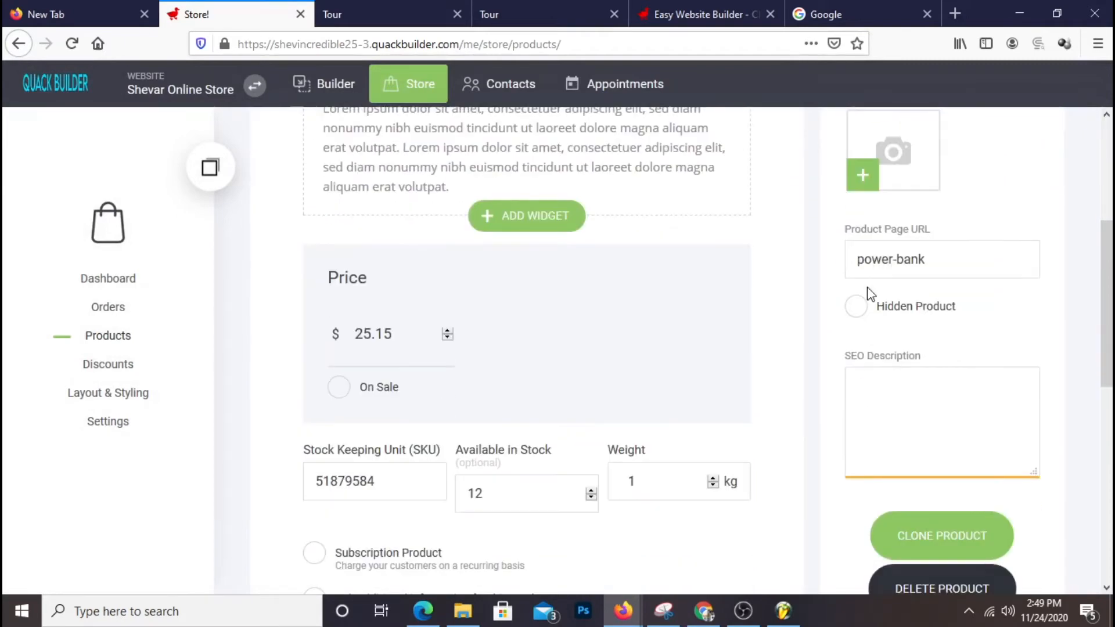
scroll(841, 346, "up", 5)
scroll(941, 338, "down", 15)
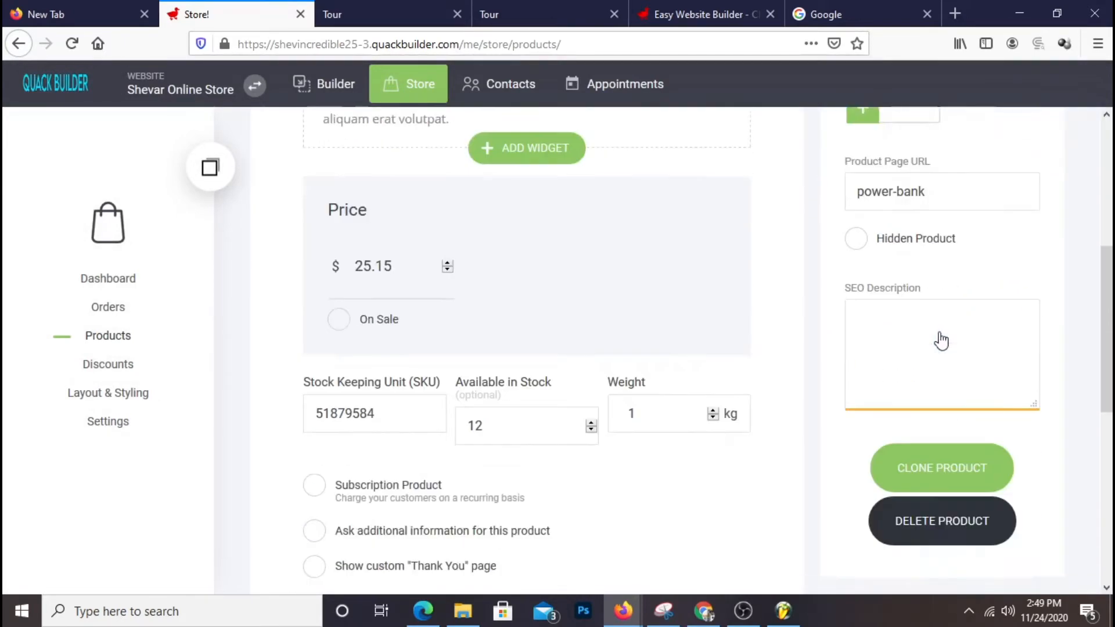
left_click(434, 526)
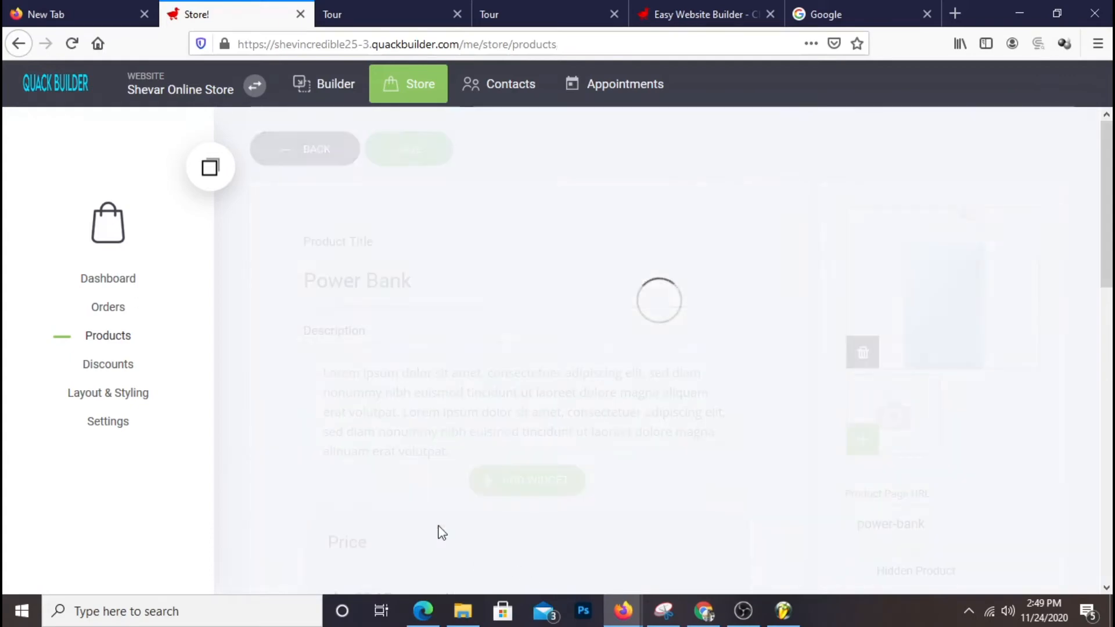
- Start a new physical product and add the computer tower case picture from the file manager as its image
scroll(668, 470, "down", 3)
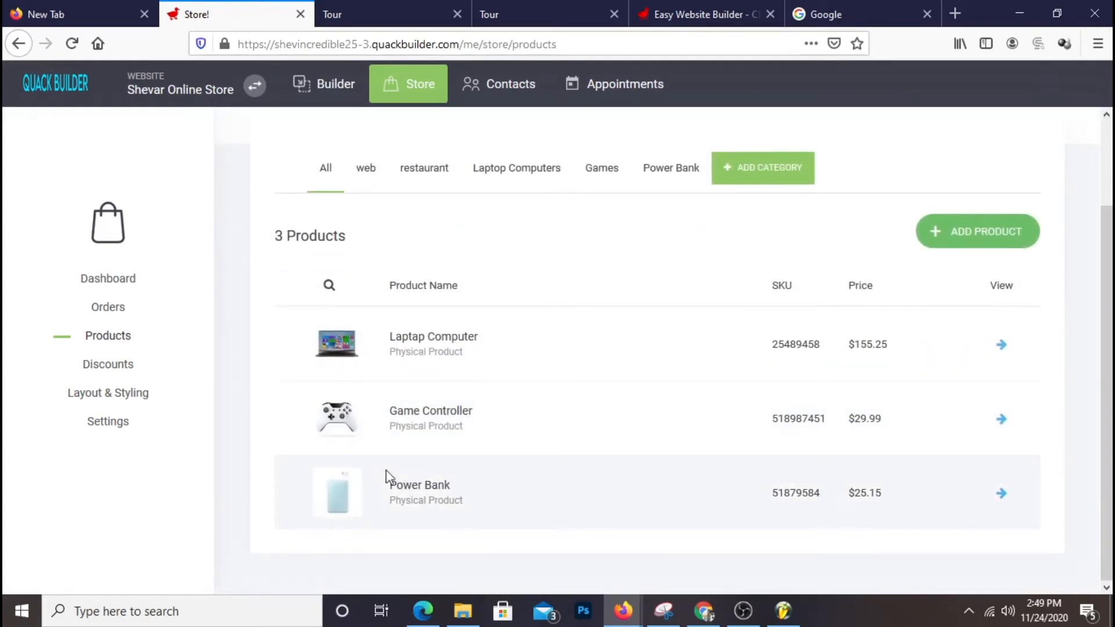
left_click(967, 240)
left_click(329, 218)
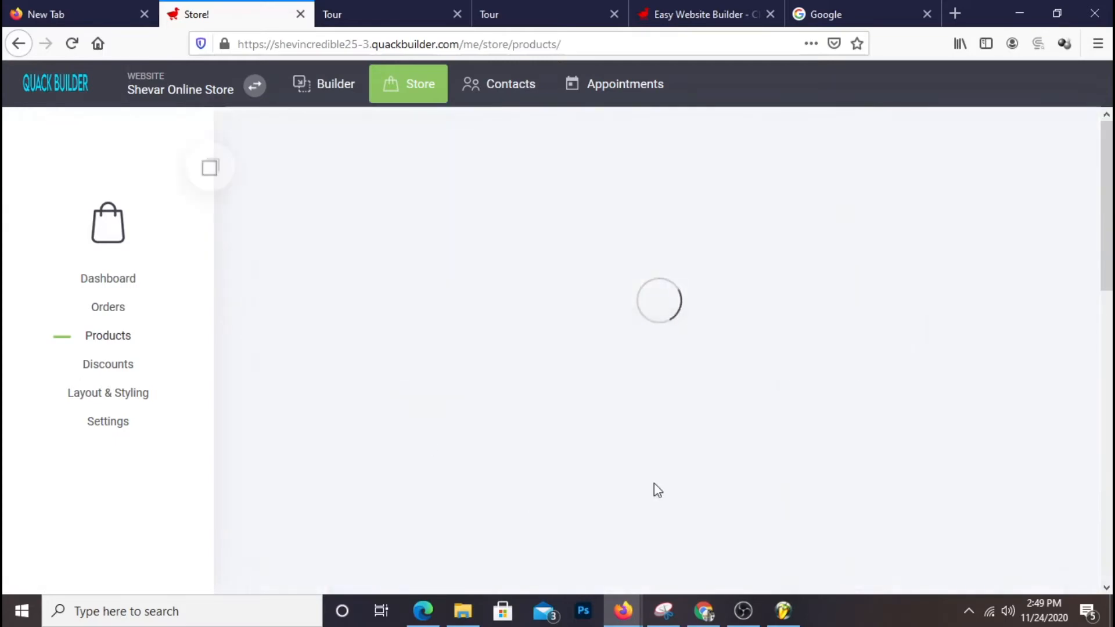
left_click(976, 305)
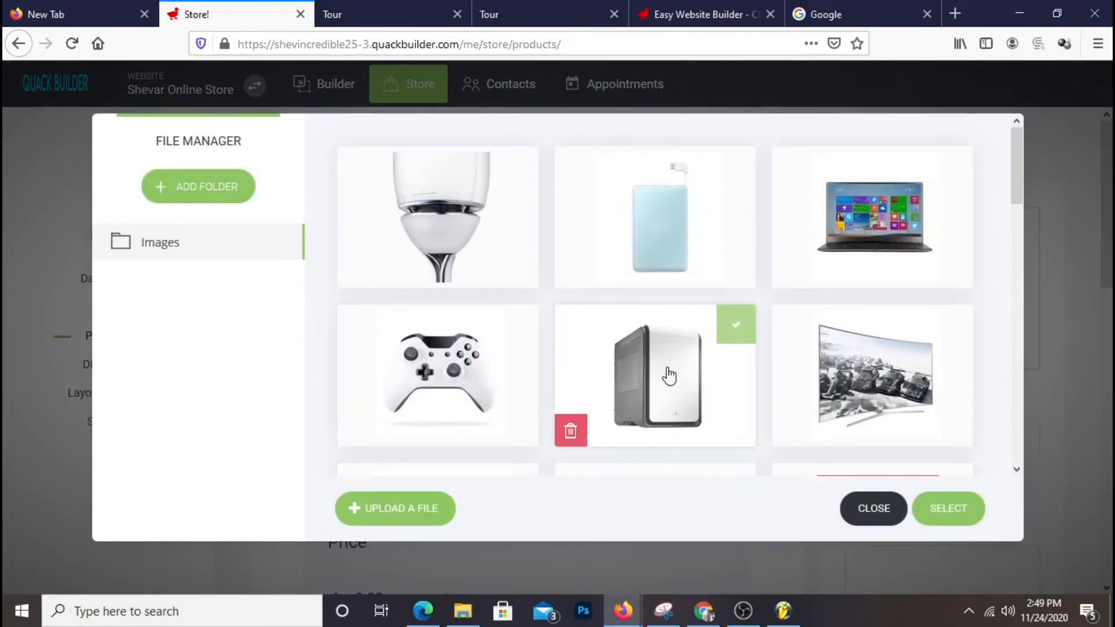
left_click(669, 376)
scroll(877, 349, "down", 3)
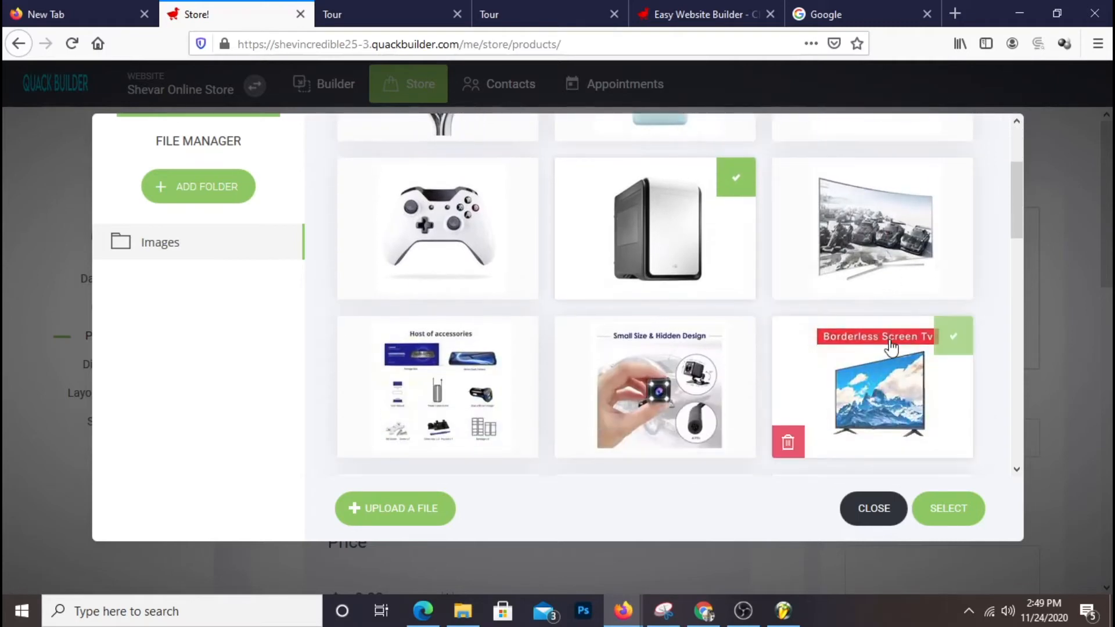
left_click(934, 509)
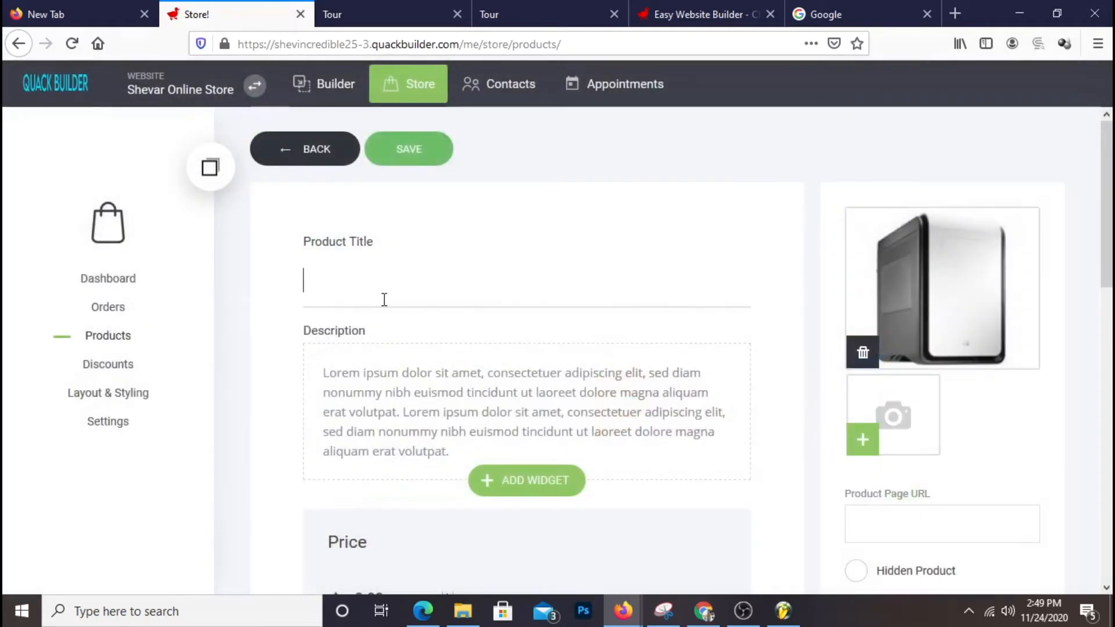
- Title the new product "Computer Cpu" and put the cursor in its empty SEO description
type("Computer")
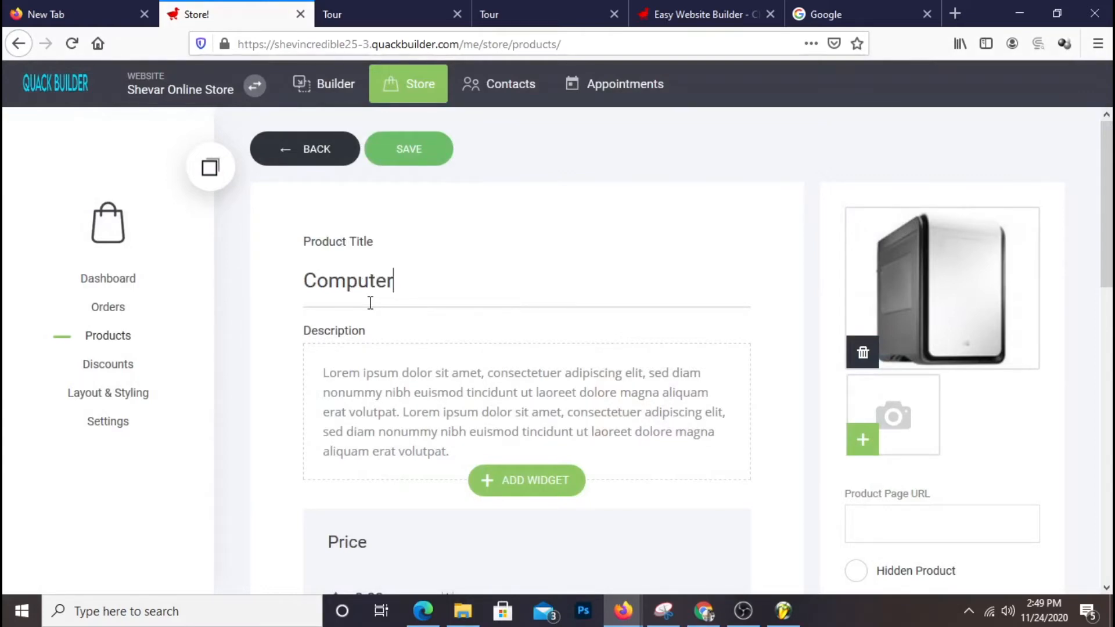
type(" Cpu")
scroll(409, 345, "down", 4)
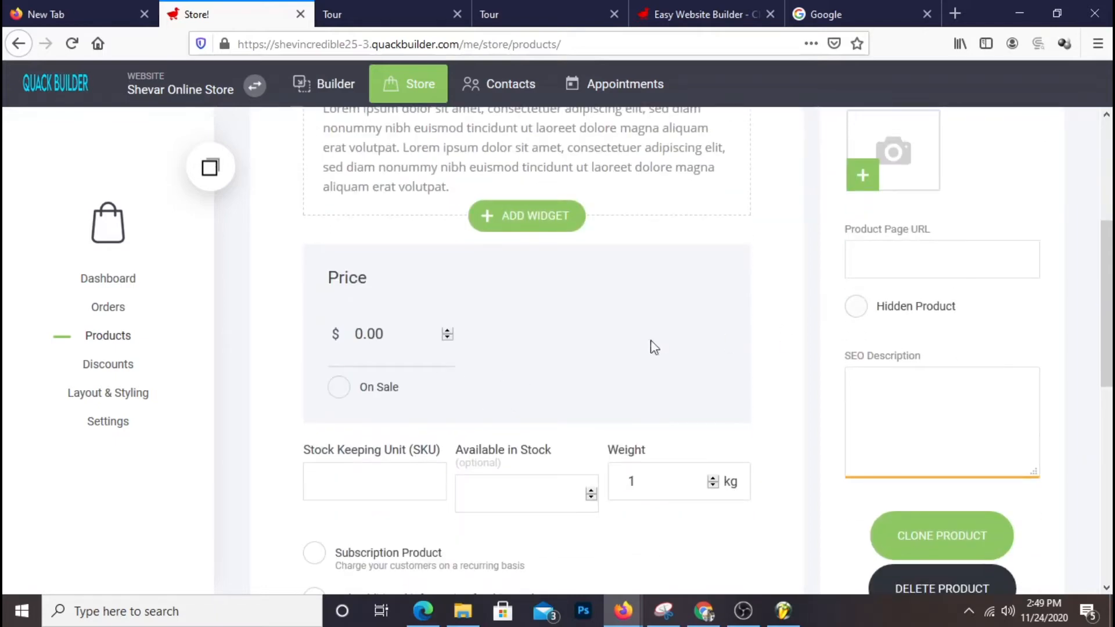
left_click(857, 371)
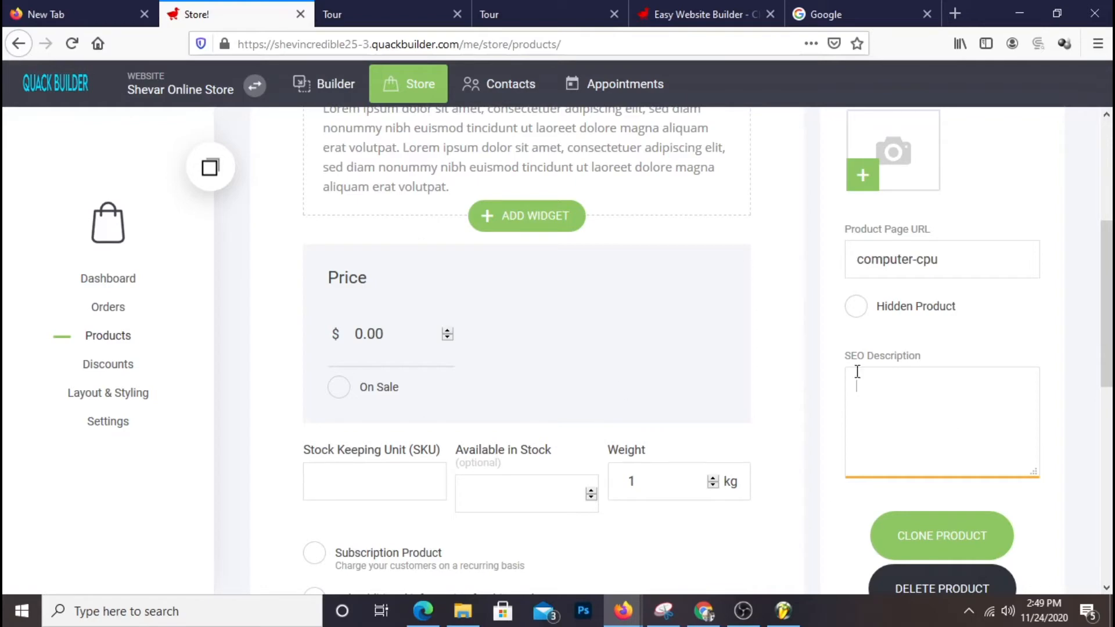
- Set the Computer Cpu's price to $189.89
double_click(359, 334)
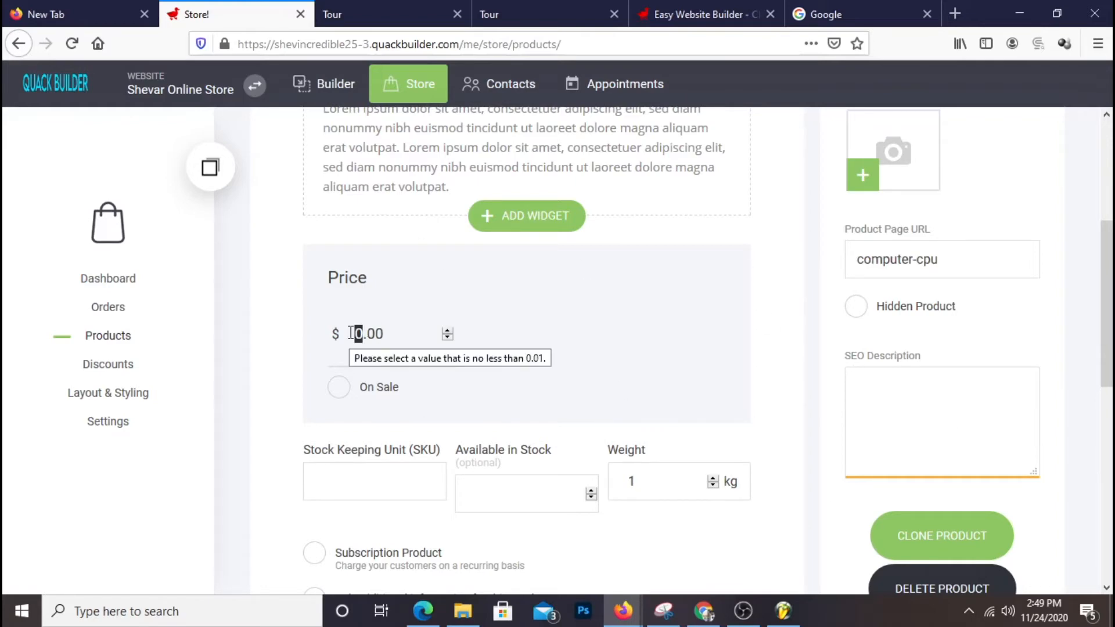
type("189")
left_click_drag(389, 334, 405, 343)
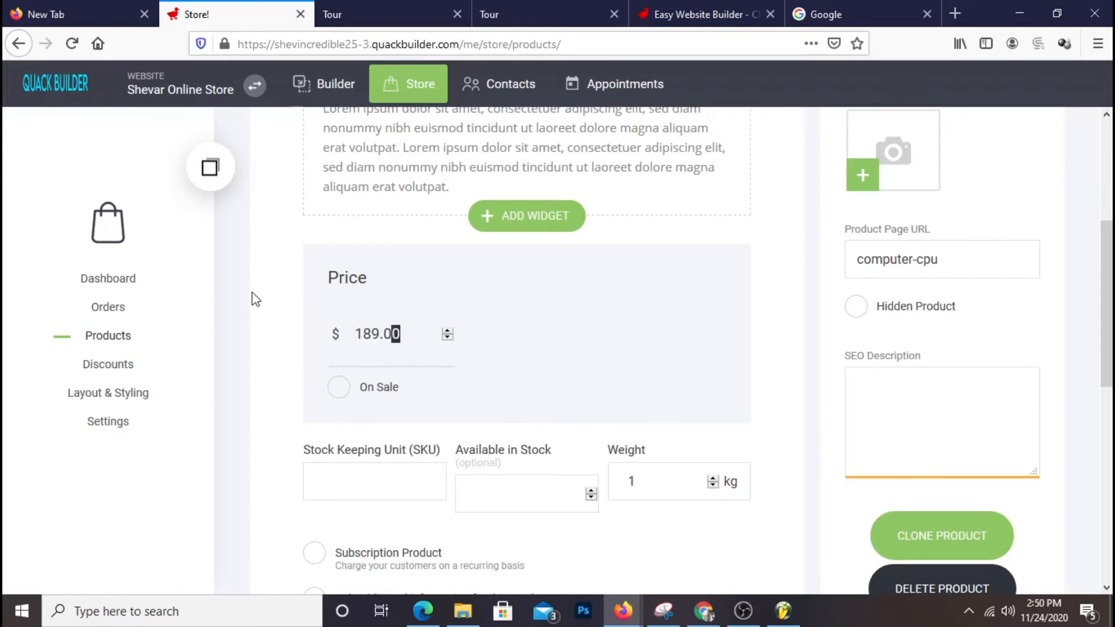
key("BackSpace")
key("BackSpace")
type("89")
- Set the Computer Cpu's SKU to 521185881 and its available stock to 9
scroll(307, 293, "down", 3)
left_click(366, 304)
type("52118588185")
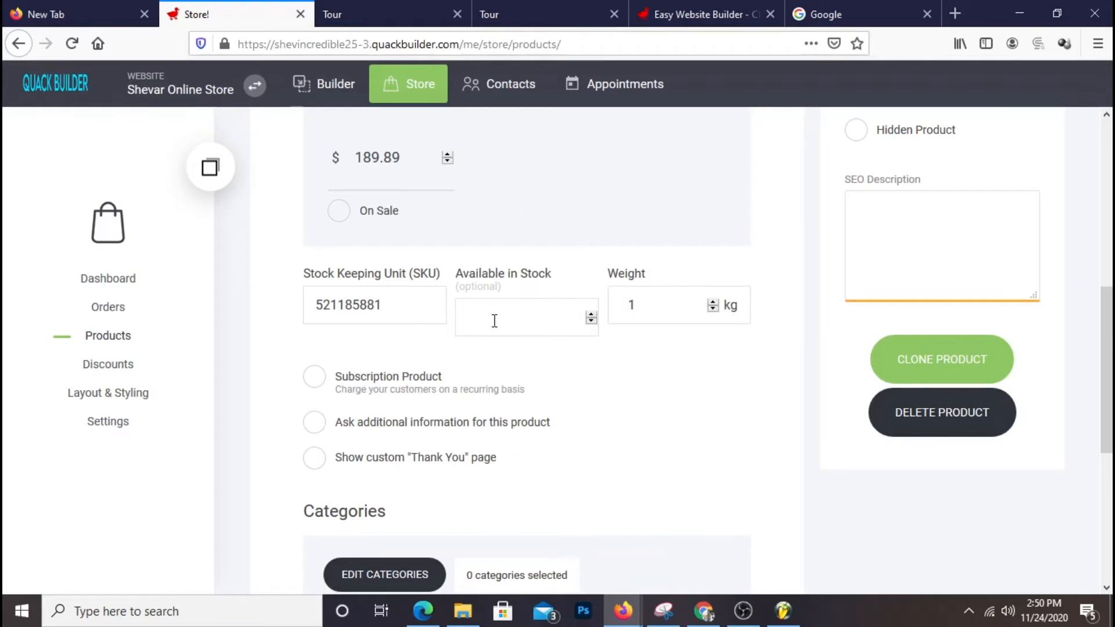
scroll(498, 381, "down", 3)
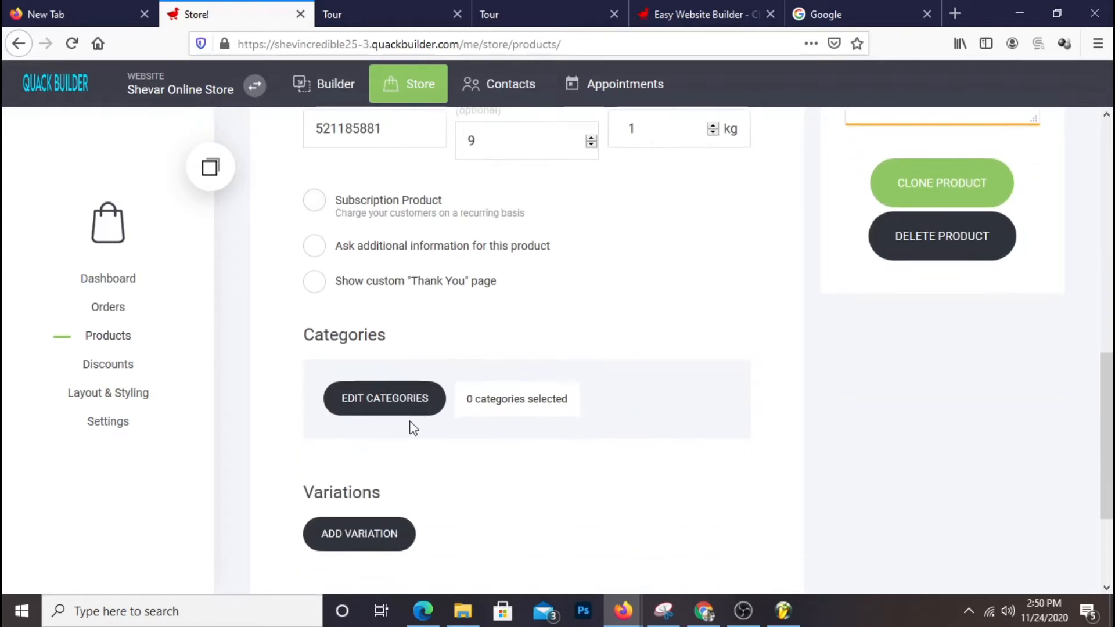
- Assign the Computer Cpu to the existing Laptop Computers category and save the product
left_click(384, 406)
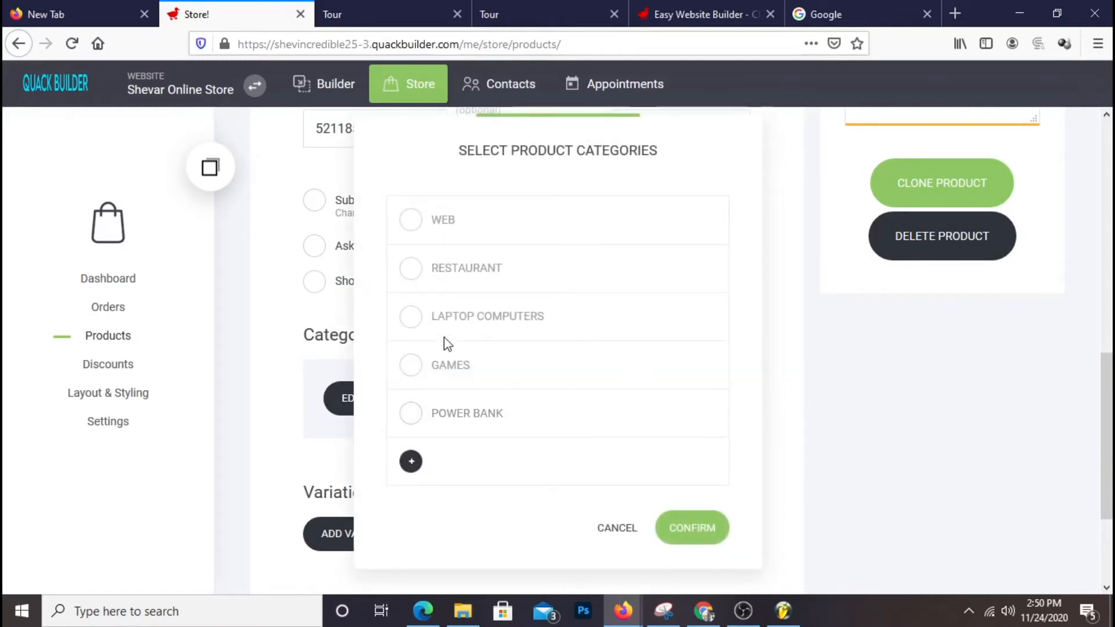
left_click(566, 328)
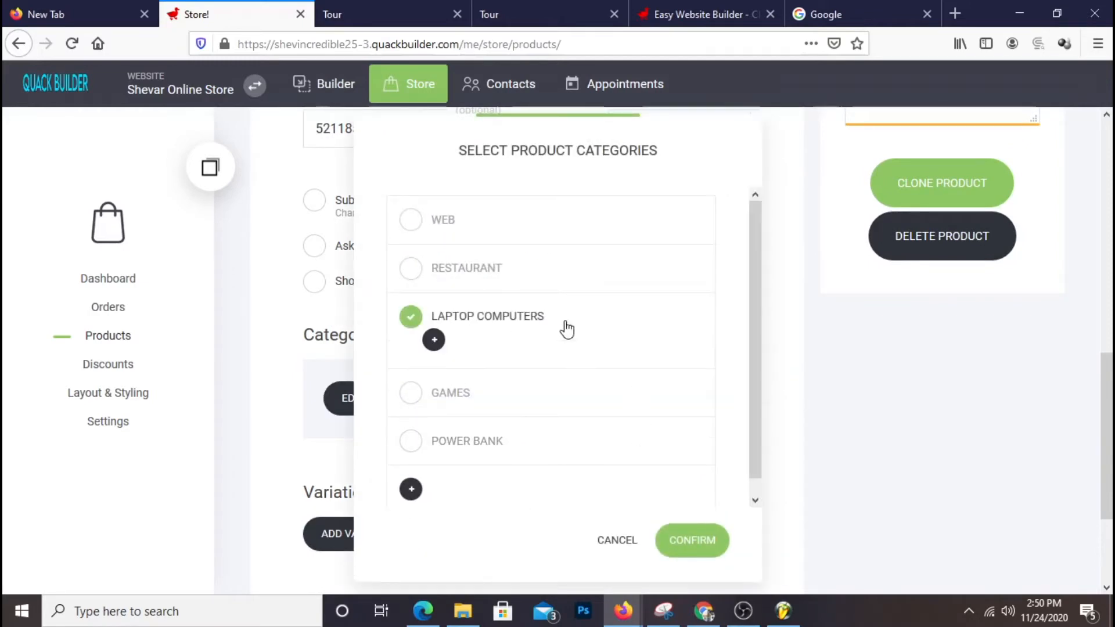
left_click(695, 550)
scroll(811, 532, "down", 3)
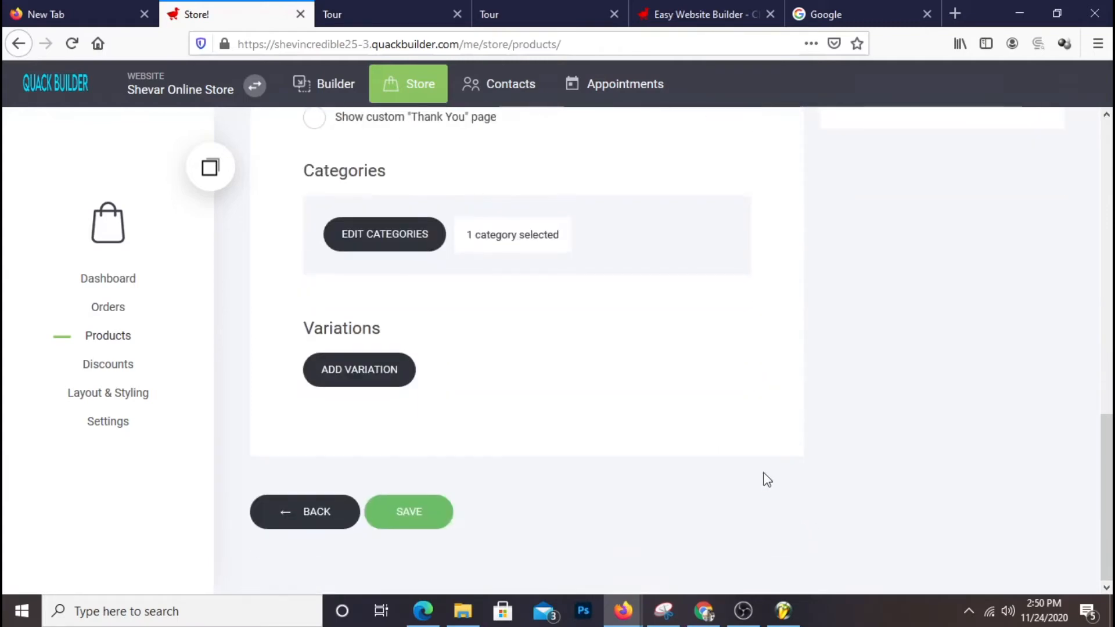
left_click(438, 525)
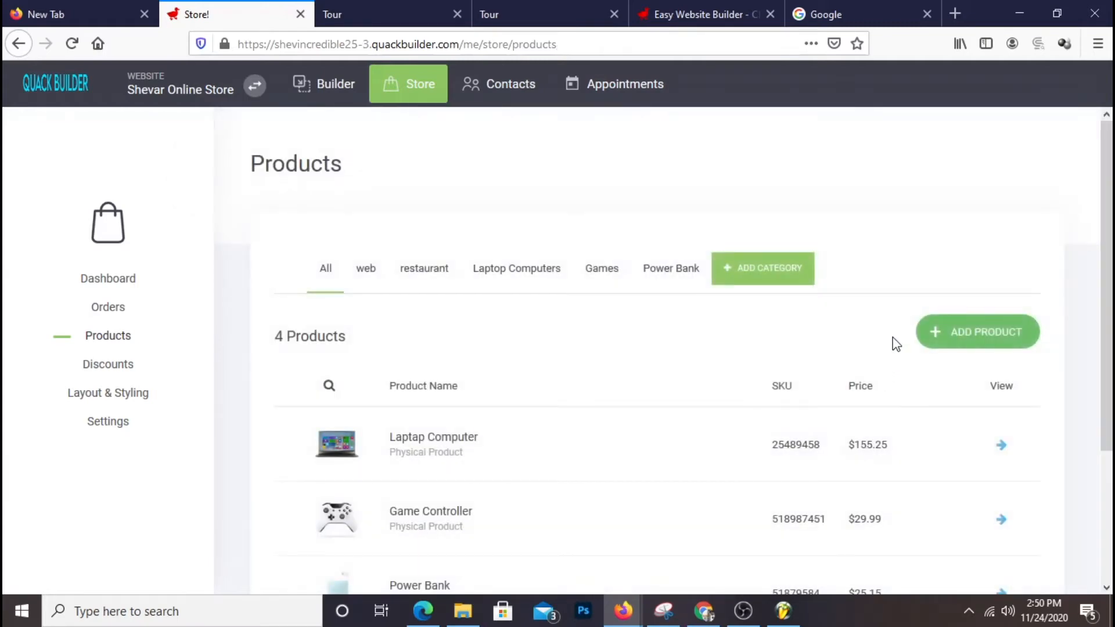
- Start another physical product, add the curved-screen TV picture from the file manager as its image, and go to its empty title
scroll(894, 343, "down", 3)
scroll(891, 344, "up", 2)
scroll(953, 262, "down", 2)
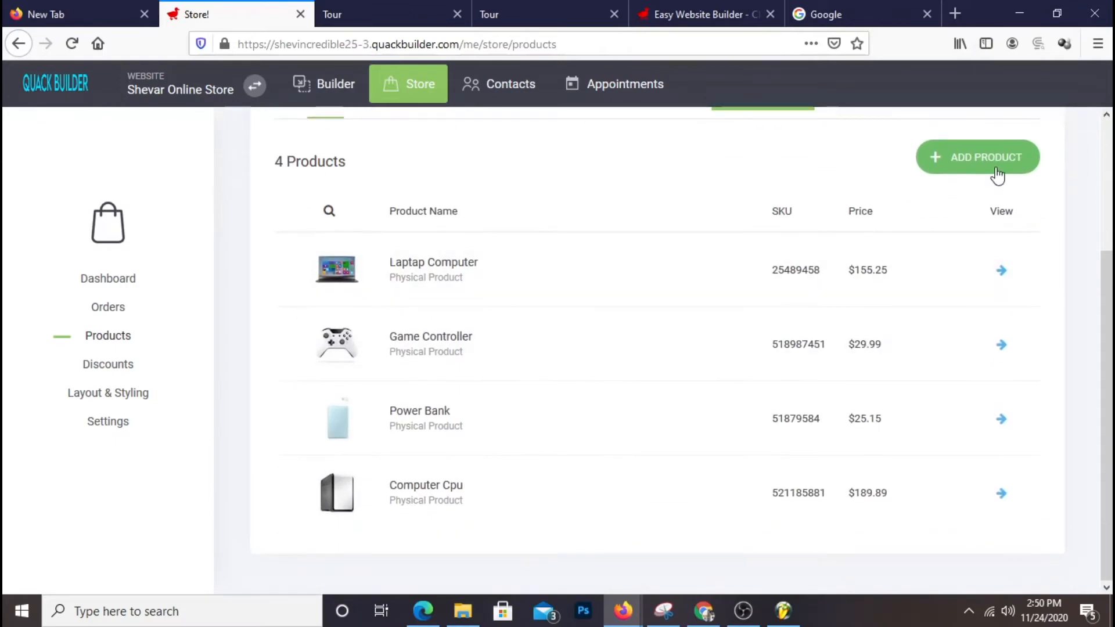
left_click(997, 174)
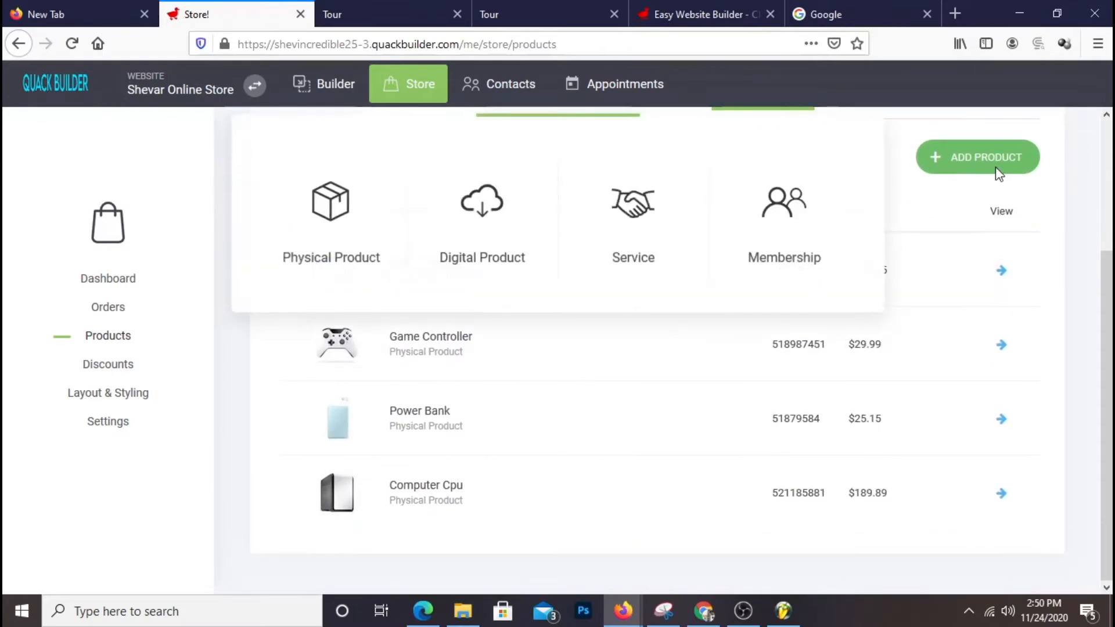
left_click(367, 213)
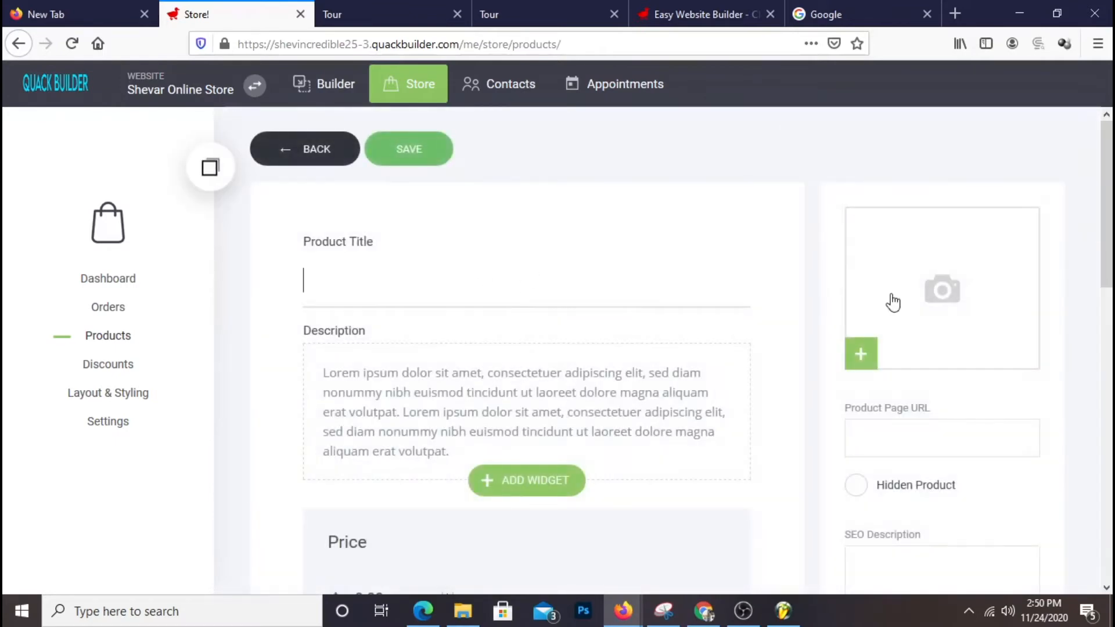
left_click(871, 303)
scroll(807, 368, "down", 3)
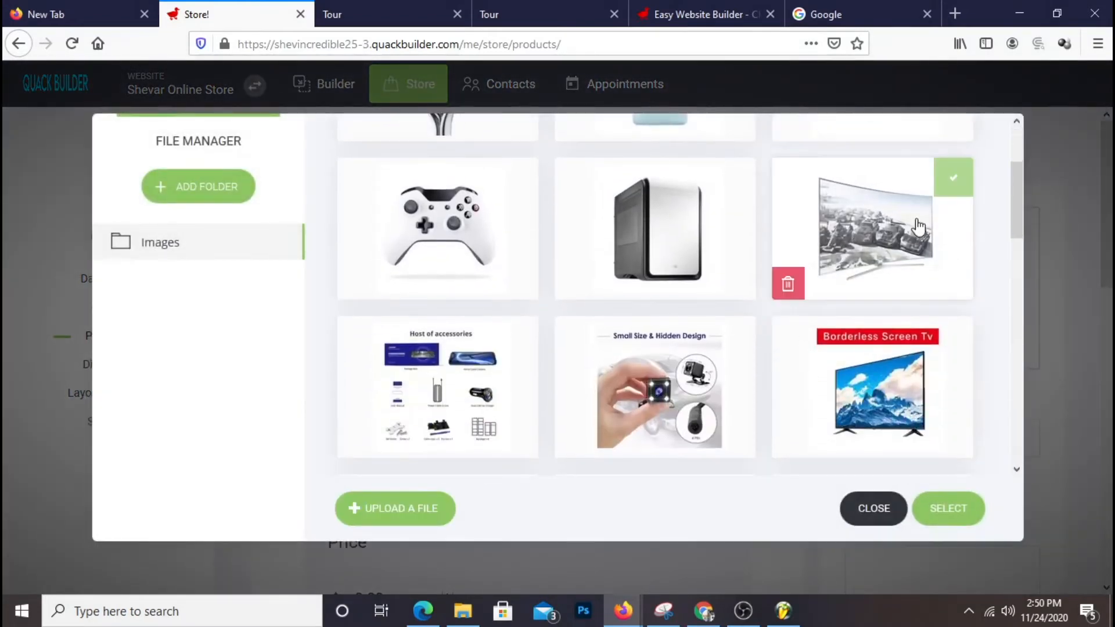
left_click(920, 236)
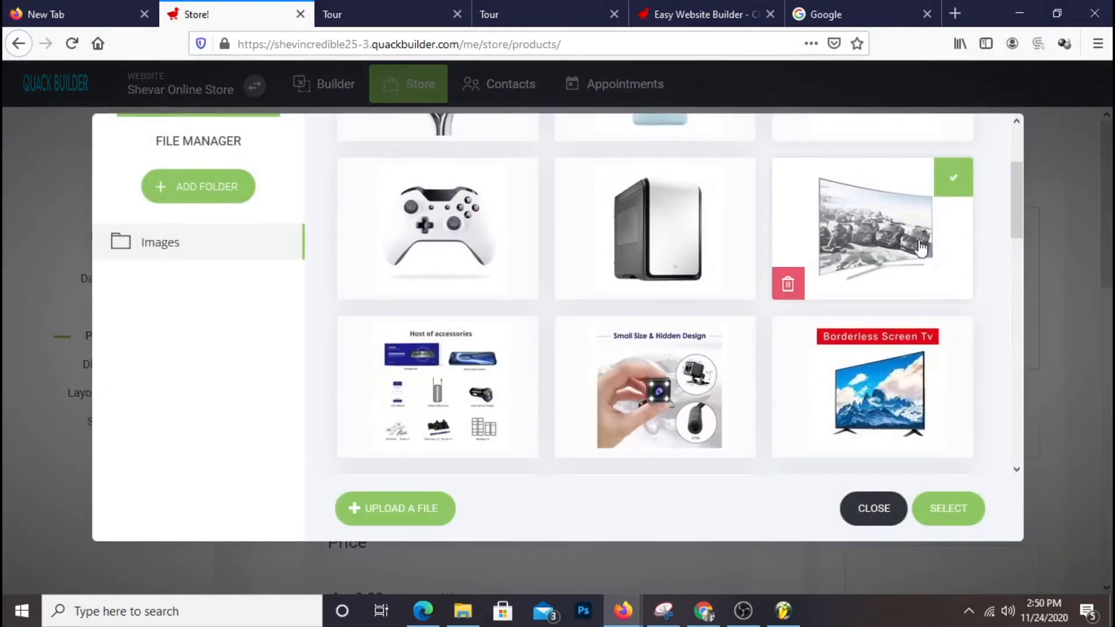
left_click(965, 512)
left_click(383, 272)
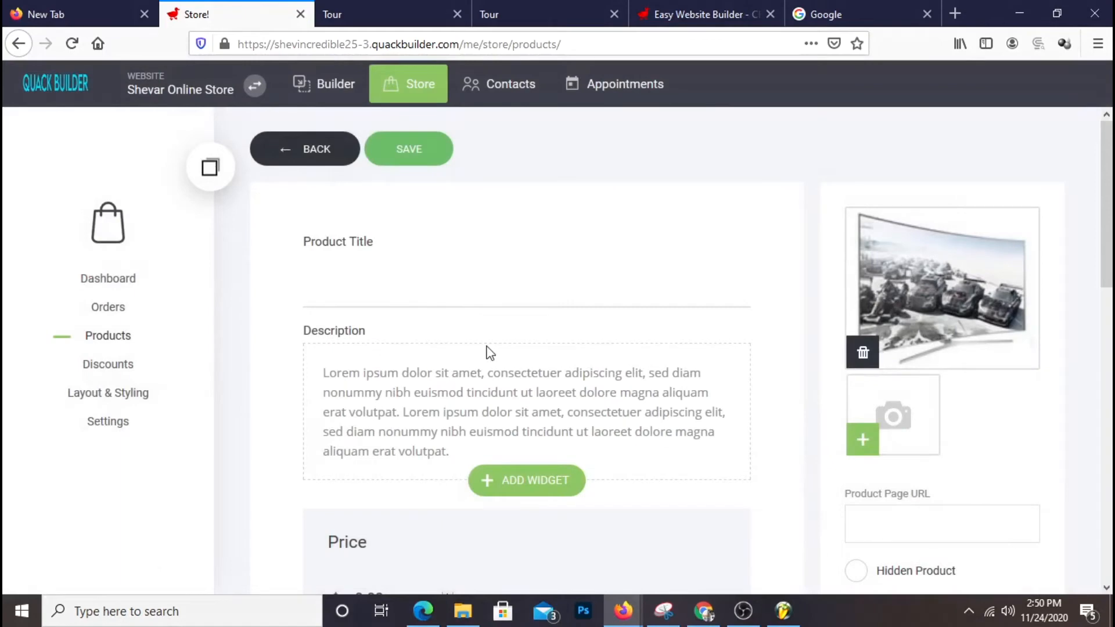
- Title the new curved-screen product "Tv Or Computer Monitor"
type("Tv")
type("Or")
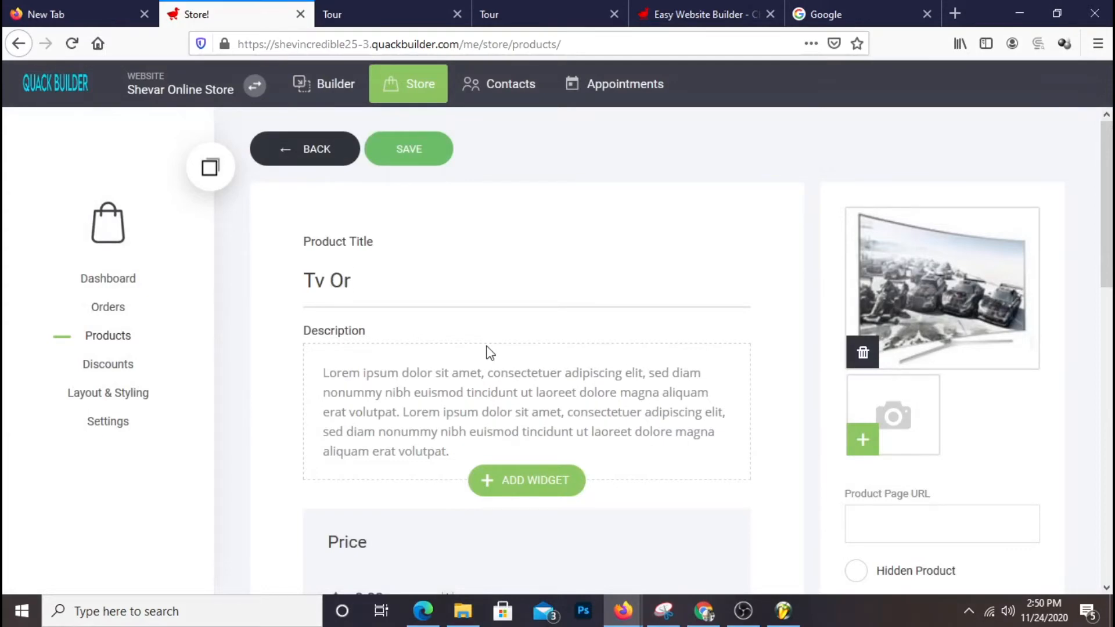
type(" Computer M")
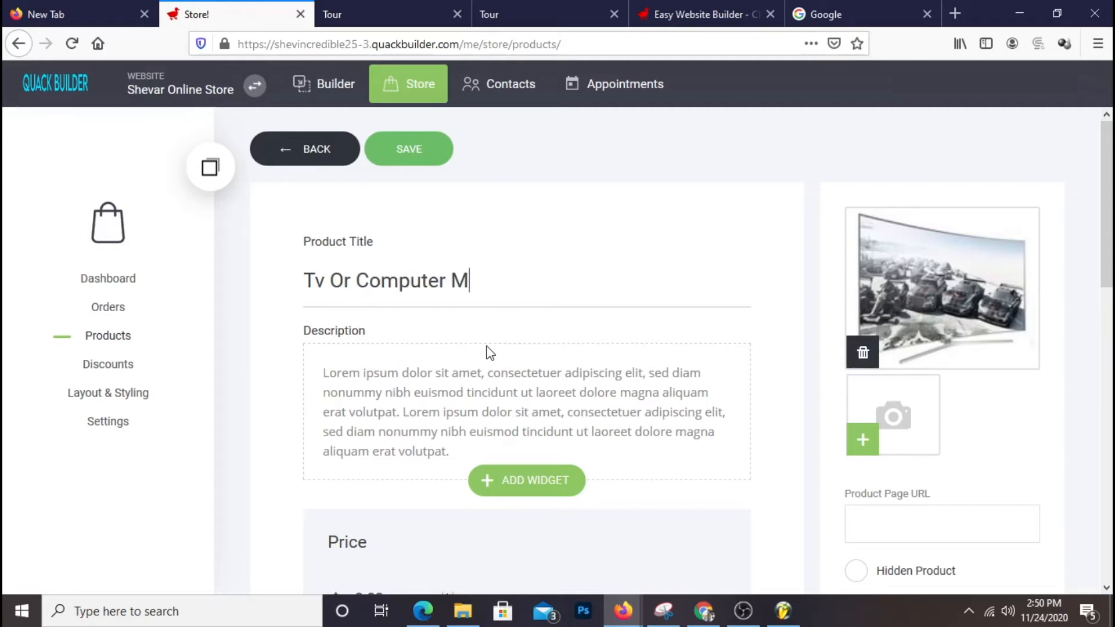
type("onitor")
left_click(369, 401)
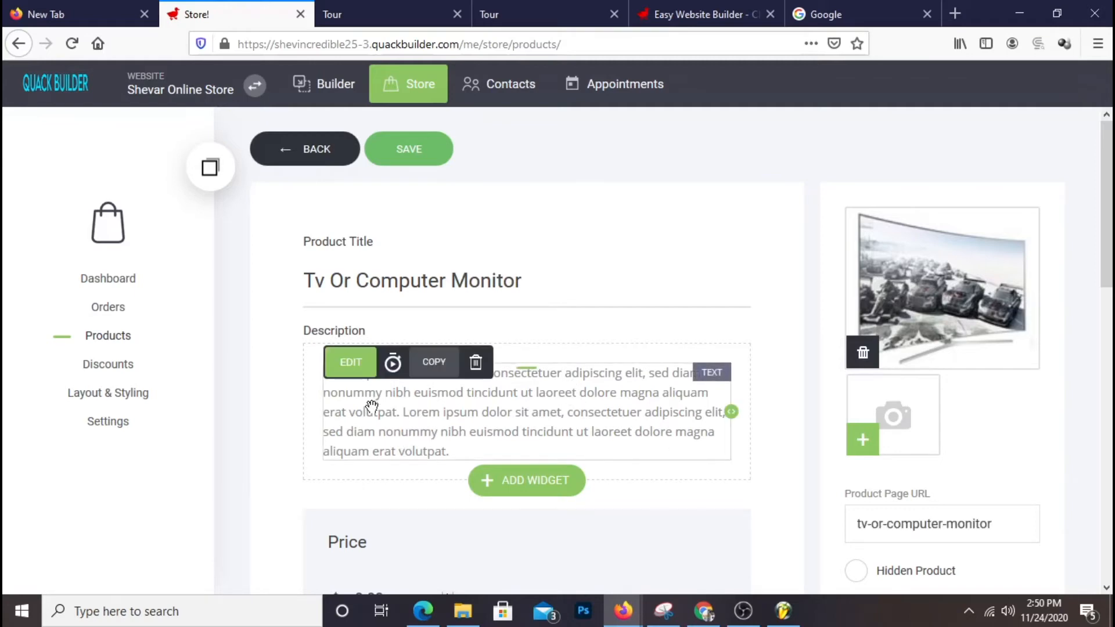
- Set the Tv Or Computer Monitor's price to $255.80
scroll(633, 443, "down", 3)
left_click(884, 510)
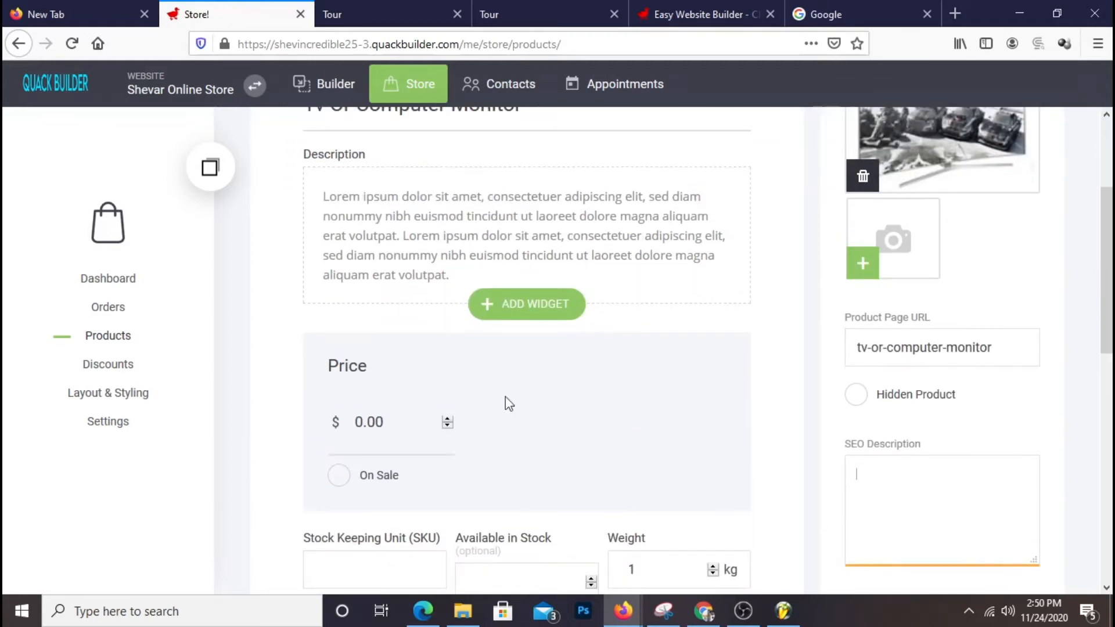
scroll(582, 435, "down", 2)
left_click_drag(356, 334, 361, 336)
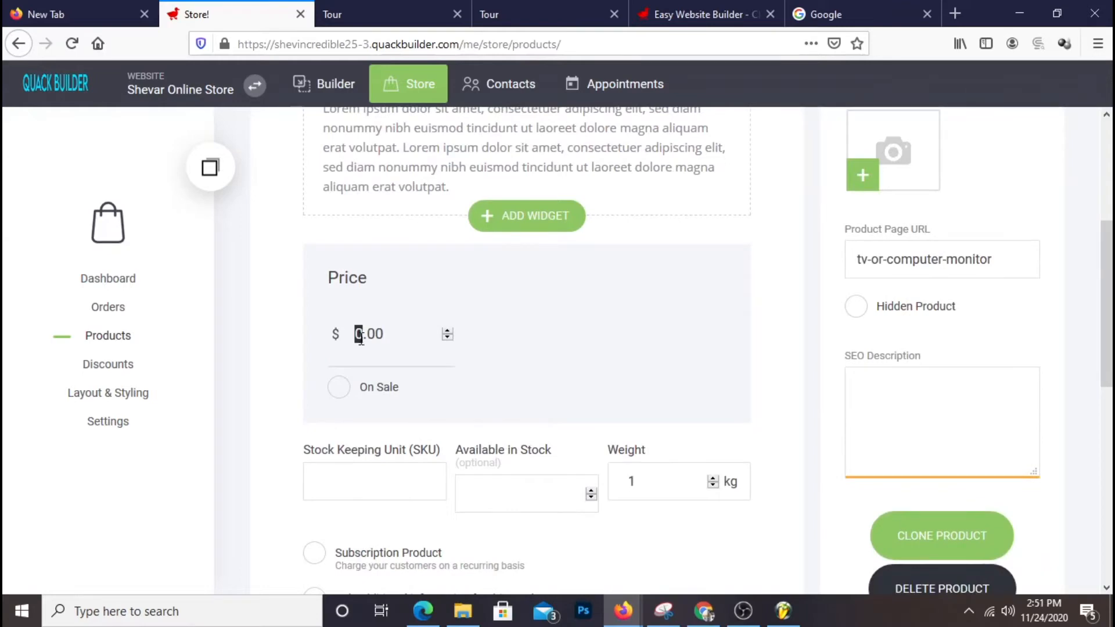
type("255")
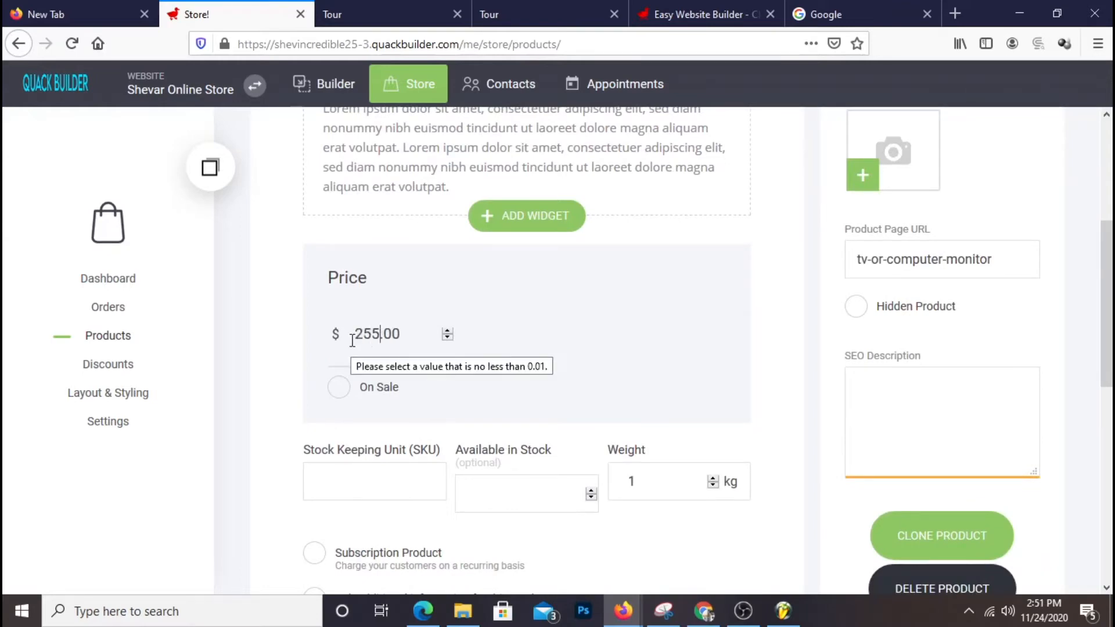
left_click_drag(384, 335, 412, 337)
type("82")
key("BackSpace")
type("0")
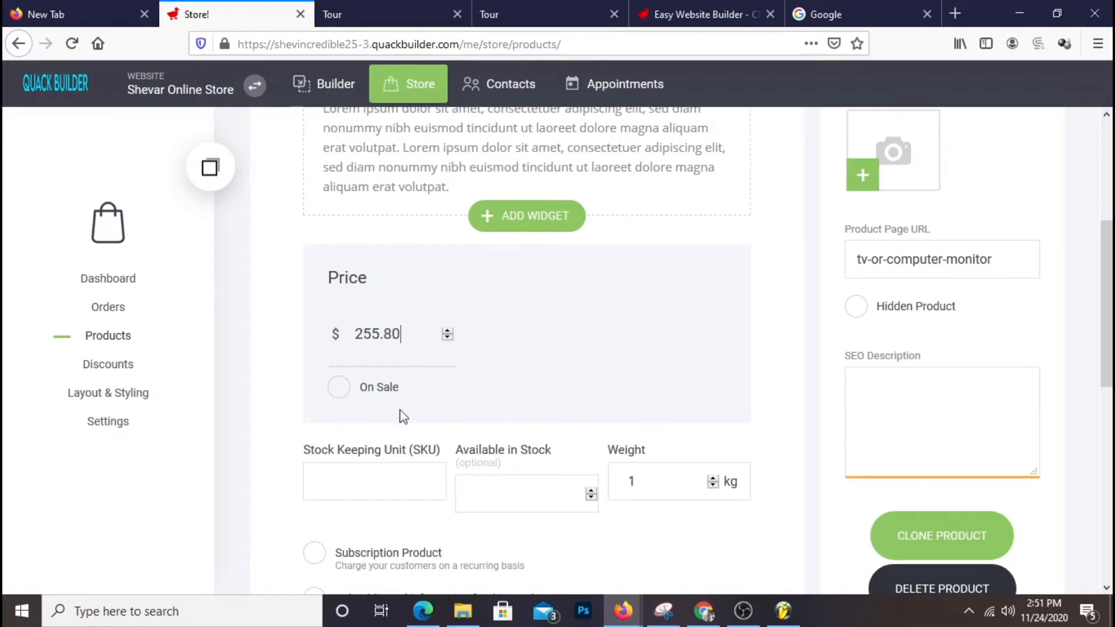
- Set the Tv Or Computer Monitor's SKU to 6589741 and its available stock to 8
key("Tab")
scroll(498, 397, "down", 3)
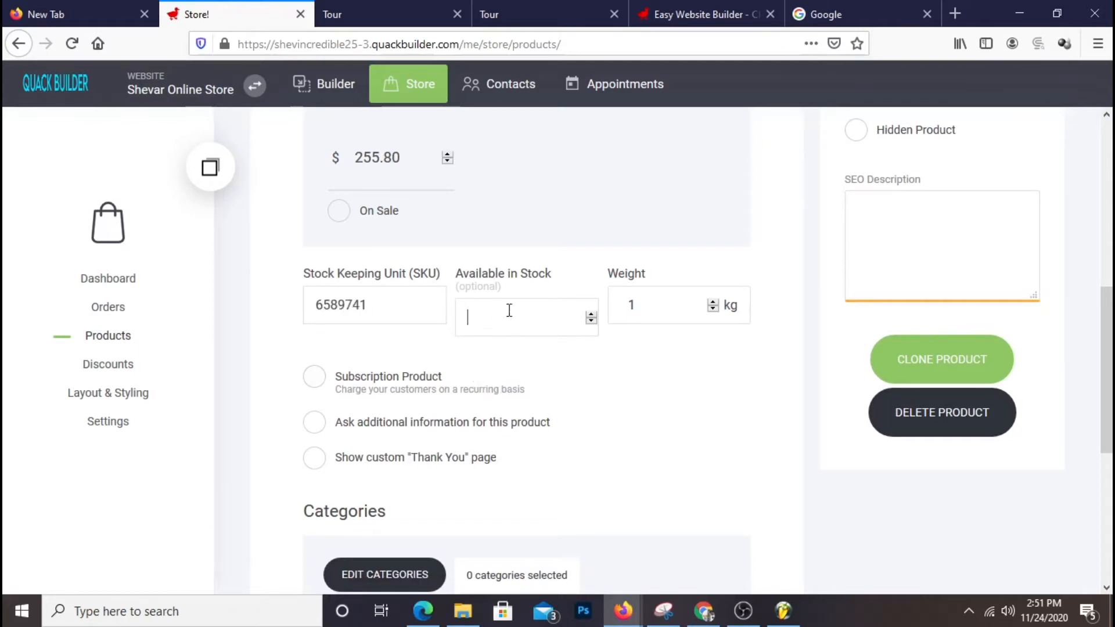
scroll(538, 395, "down", 3)
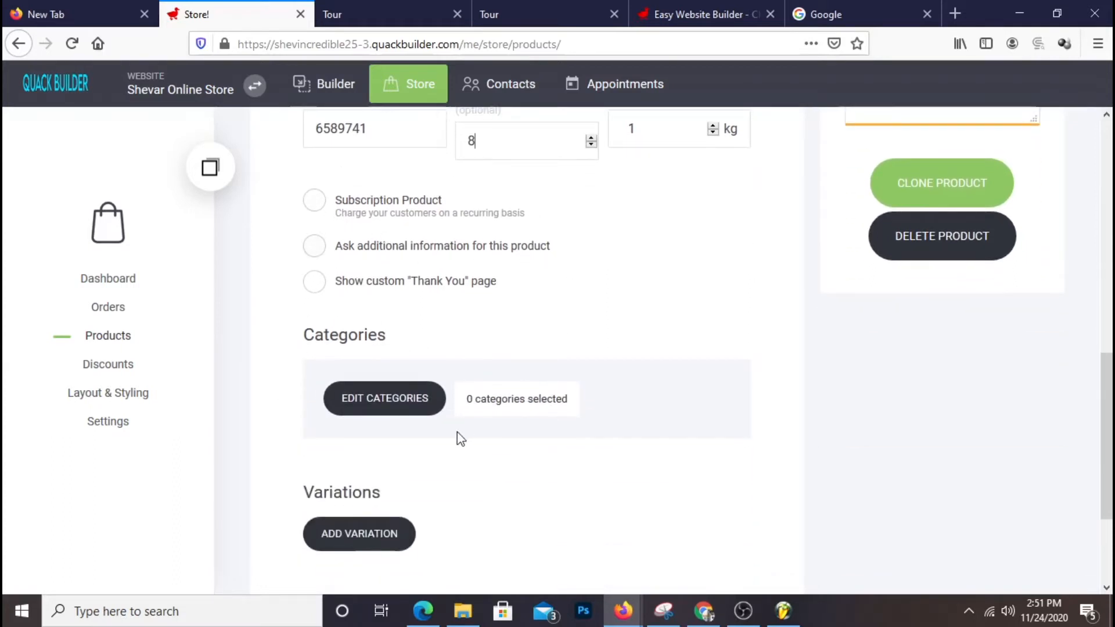
- Create a new product category named TV, assign it to the Tv Or Computer Monitor and save the product
left_click(388, 412)
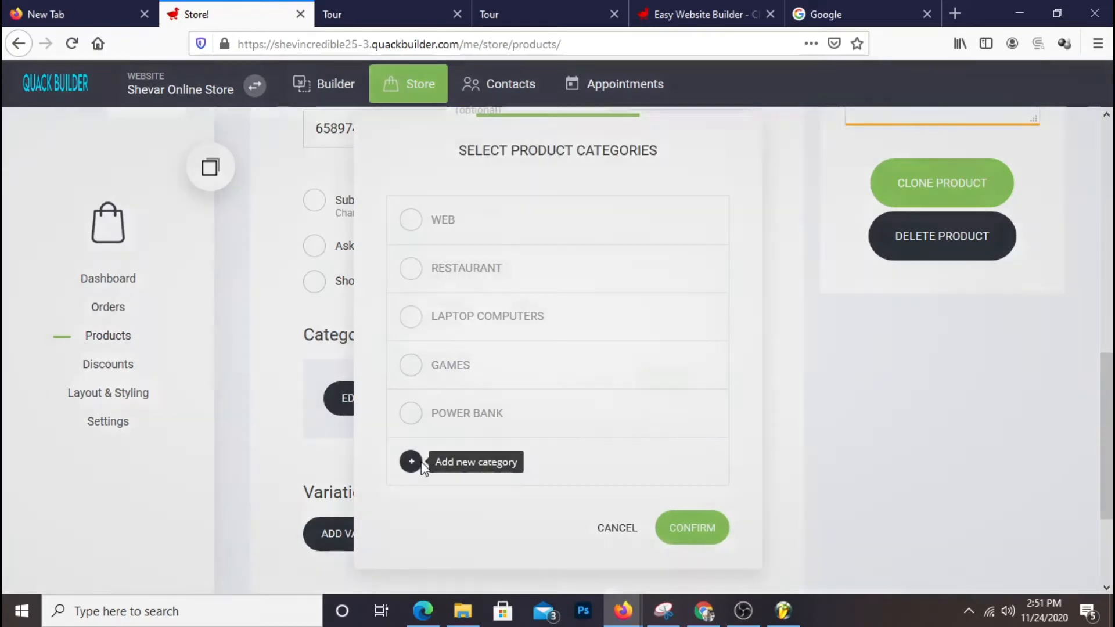
left_click(413, 463)
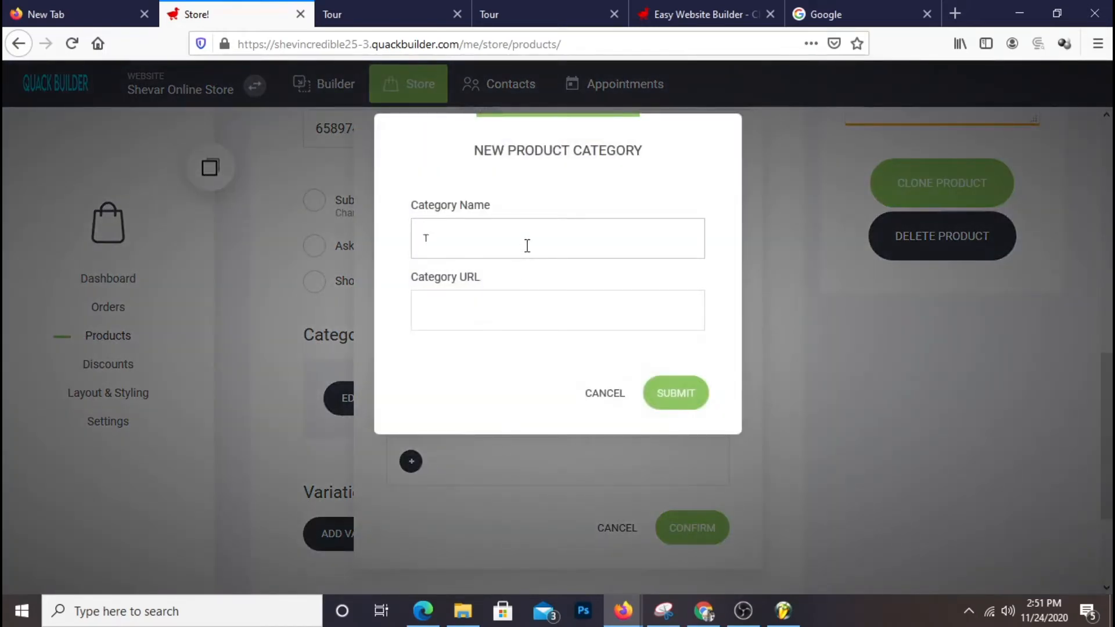
left_click(675, 383)
left_click(693, 546)
scroll(748, 496, "down", 3)
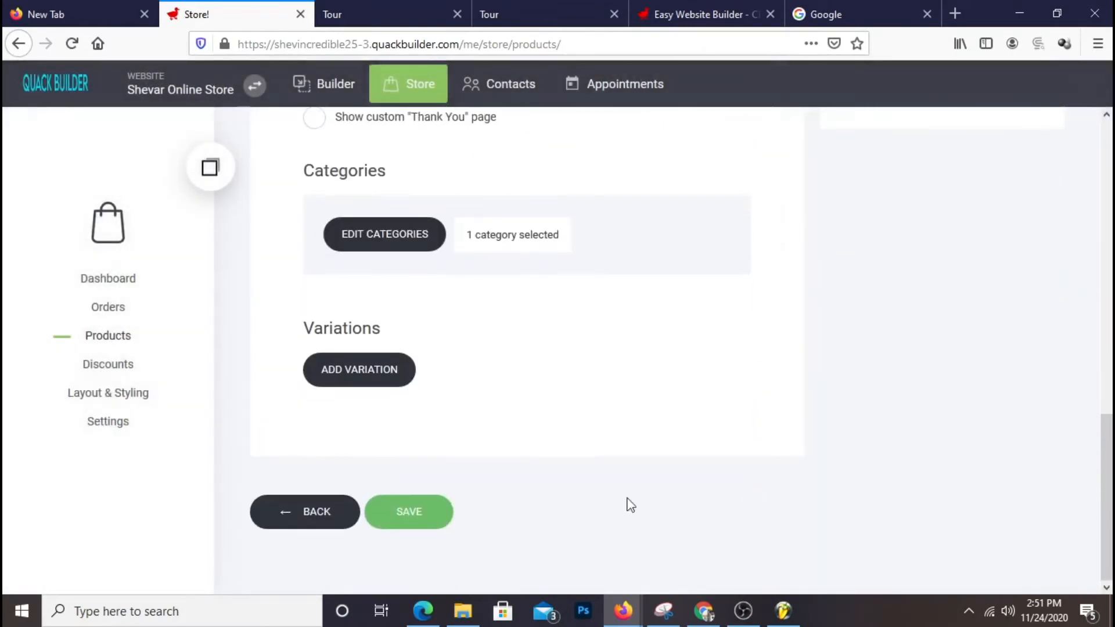
left_click(404, 514)
- Start another physical product and open the file manager to choose its main image
scroll(750, 401, "down", 3)
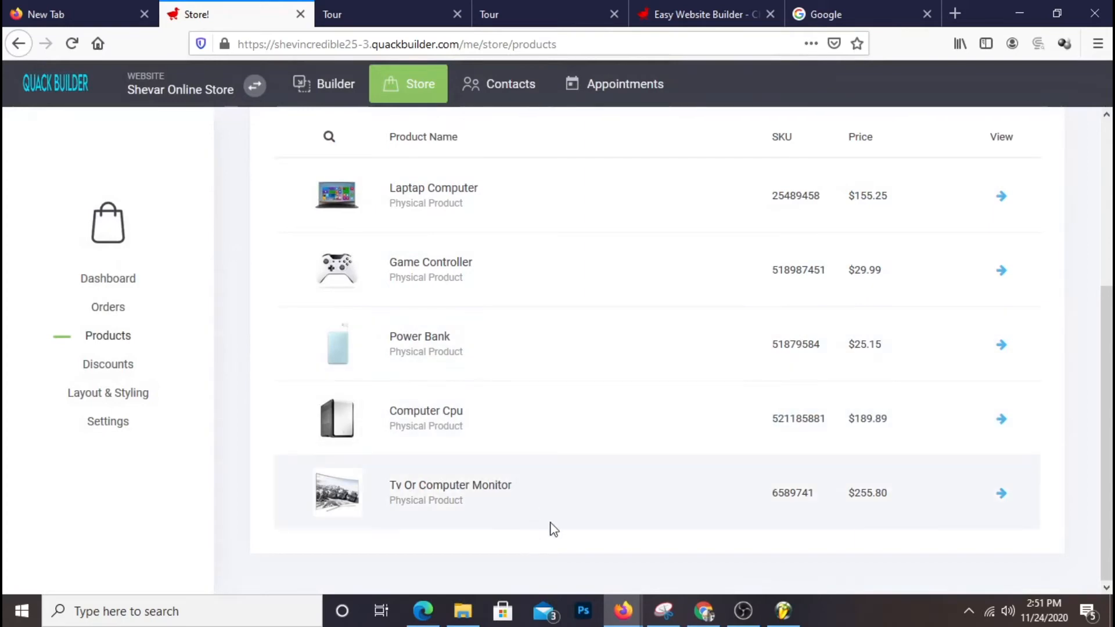
scroll(1048, 464, "up", 3)
left_click(984, 259)
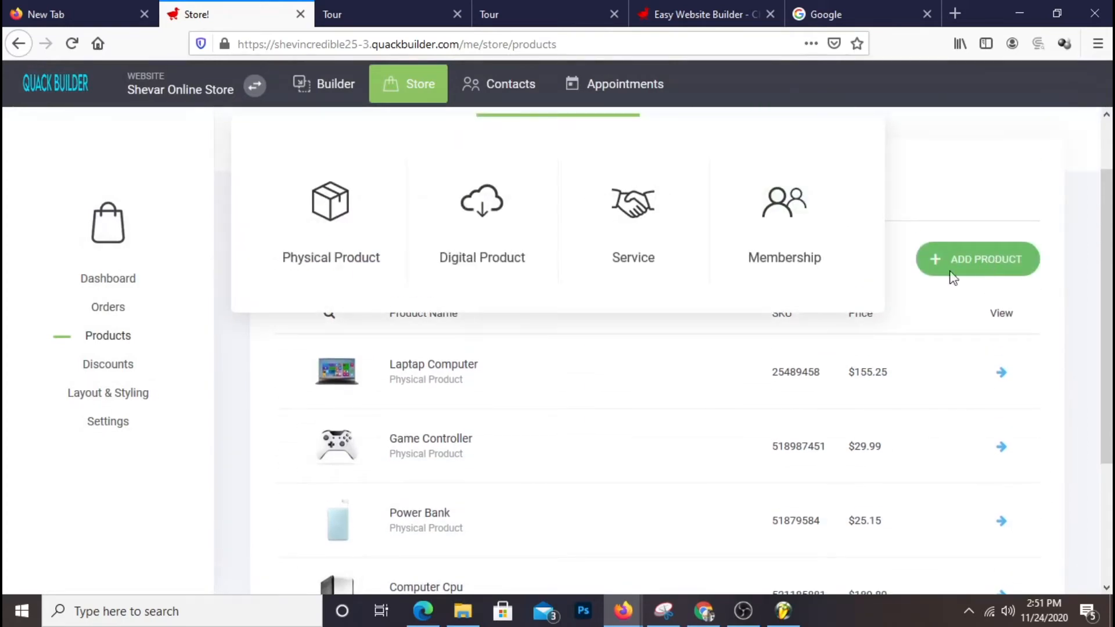
left_click(375, 226)
scroll(861, 399, "down", 5)
scroll(998, 247, "up", 5)
left_click(951, 265)
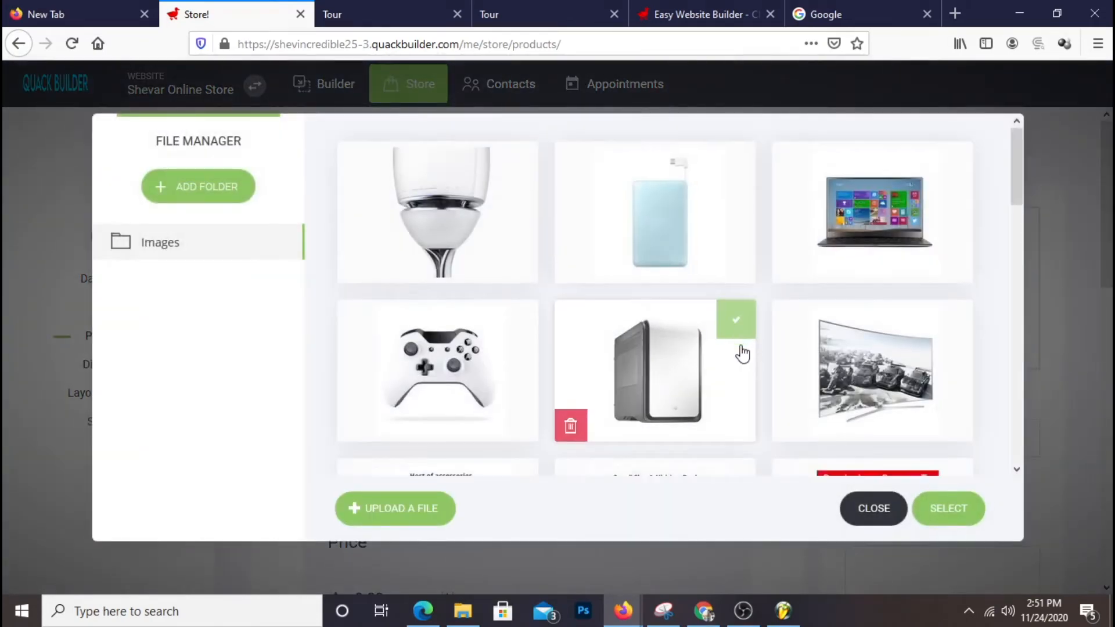
- Choose the AZDOME Rear View Camera picture from the file manager as the new product's image
scroll(741, 352, "down", 5)
scroll(743, 384, "down", 2)
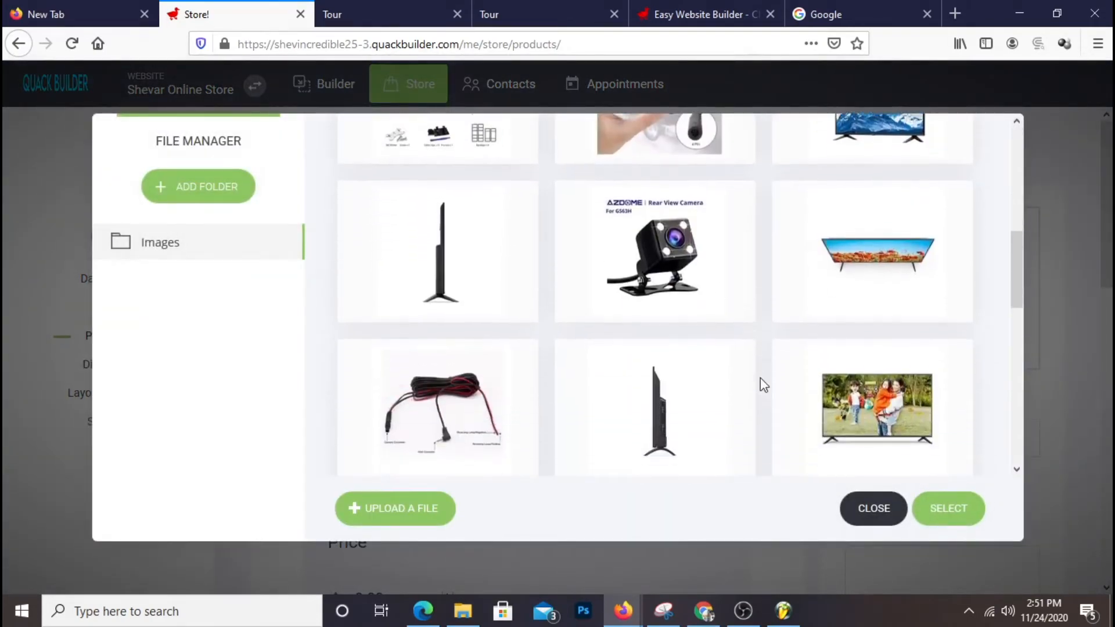
scroll(764, 385, "up", 3)
scroll(764, 385, "down", 5)
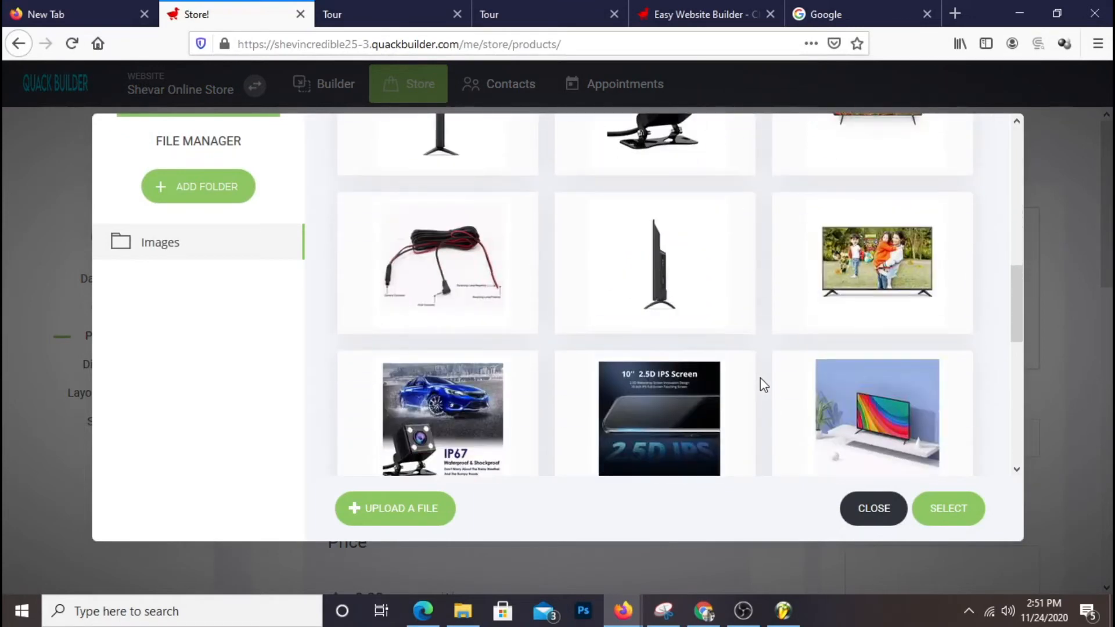
scroll(763, 385, "down", 2)
scroll(763, 381, "down", 5)
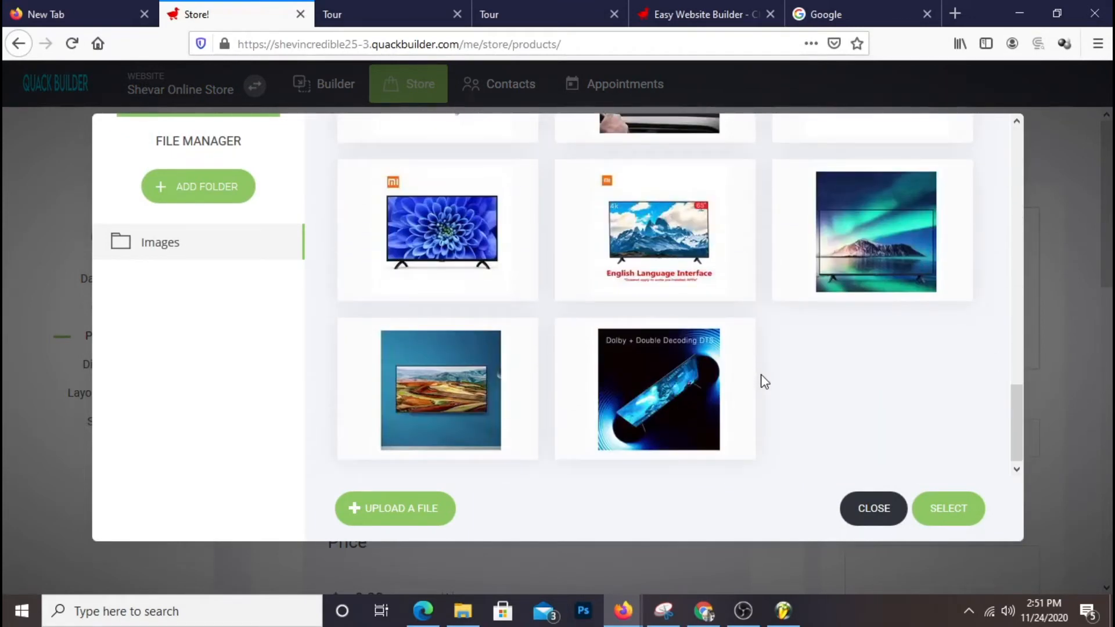
scroll(761, 374, "up", 12)
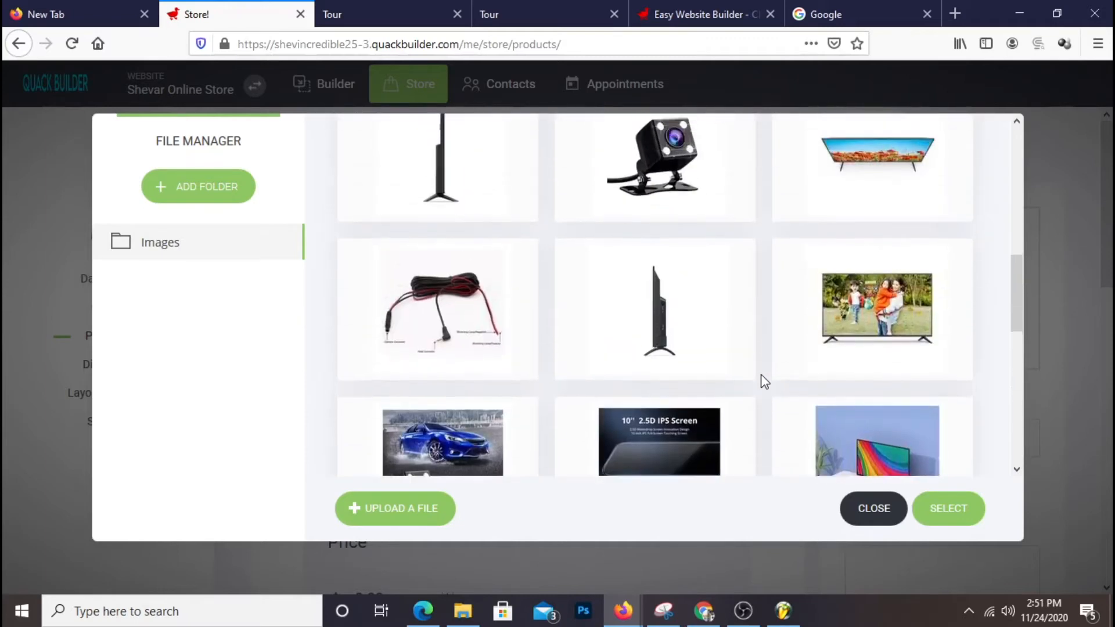
left_click(681, 441)
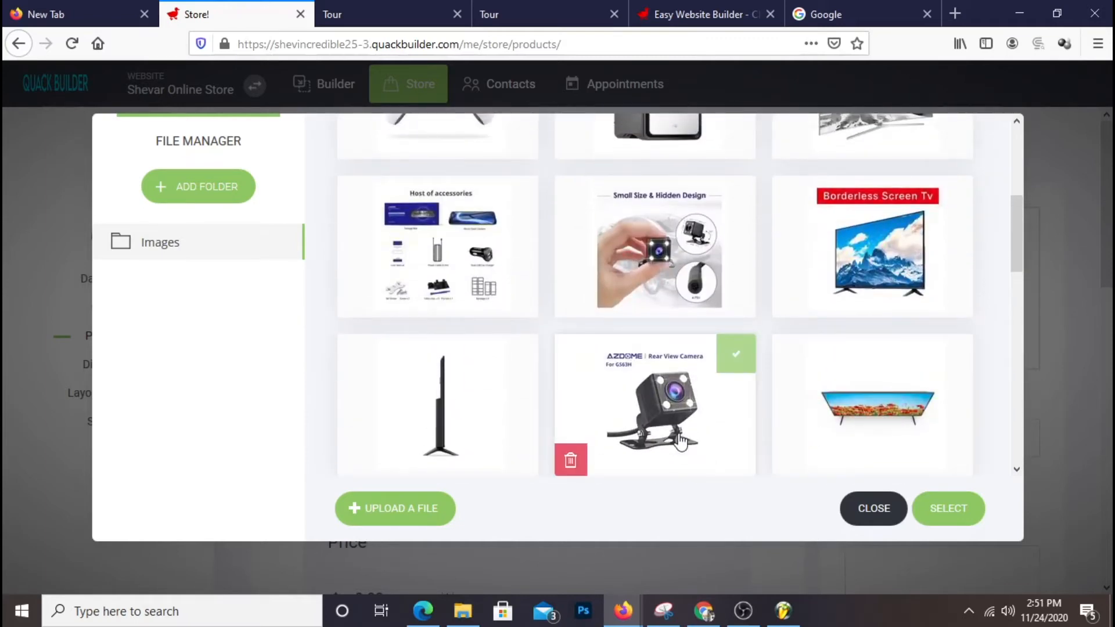
left_click(787, 448)
scroll(786, 446, "up", 4)
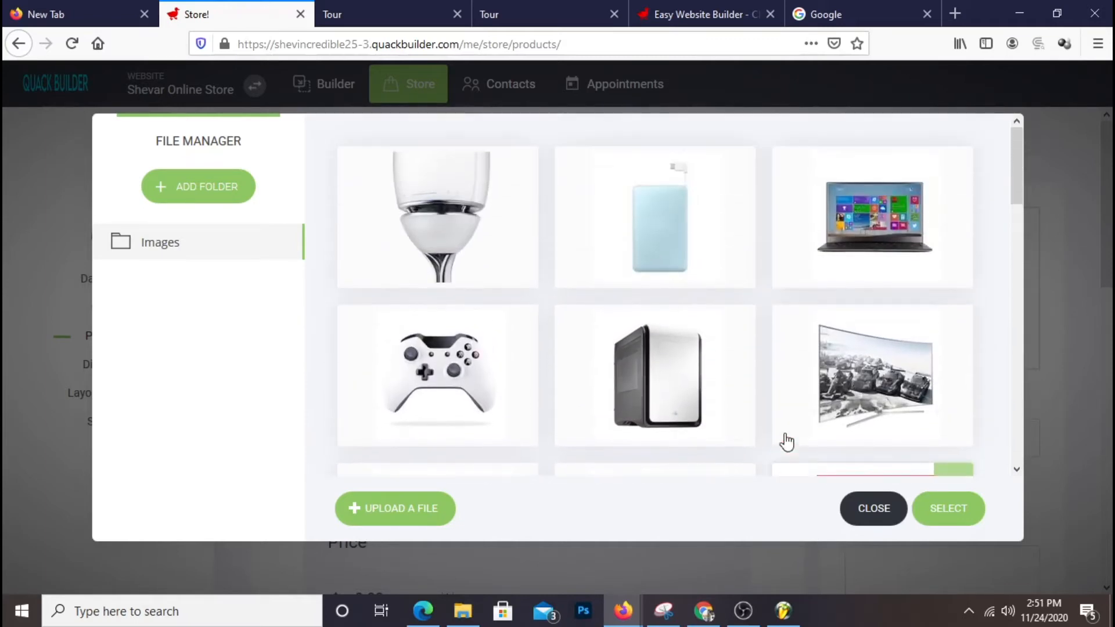
left_click(948, 508)
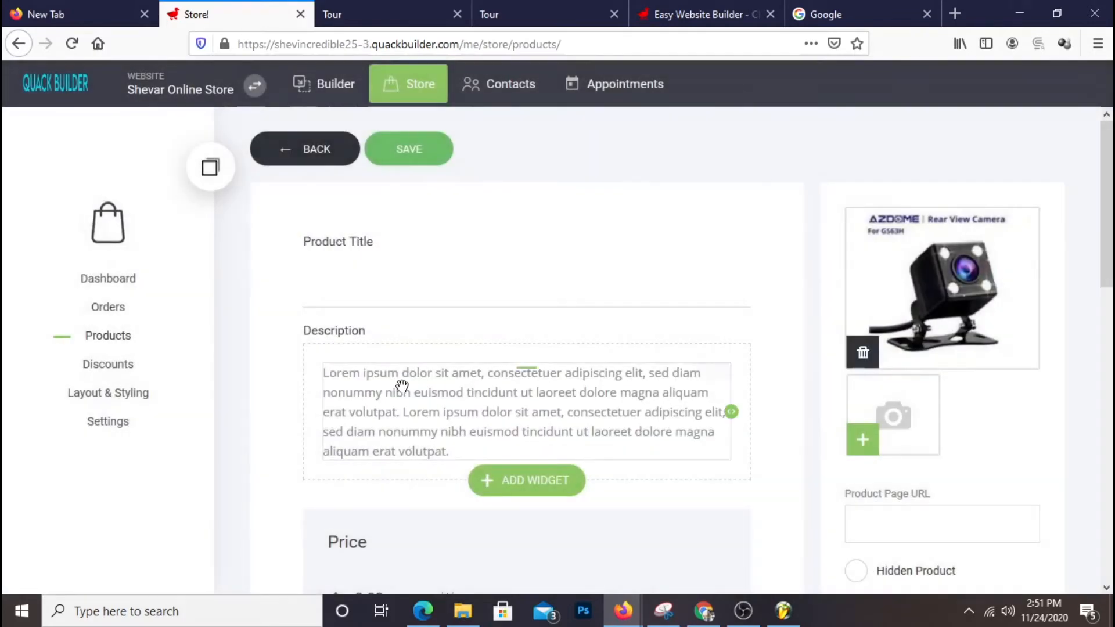
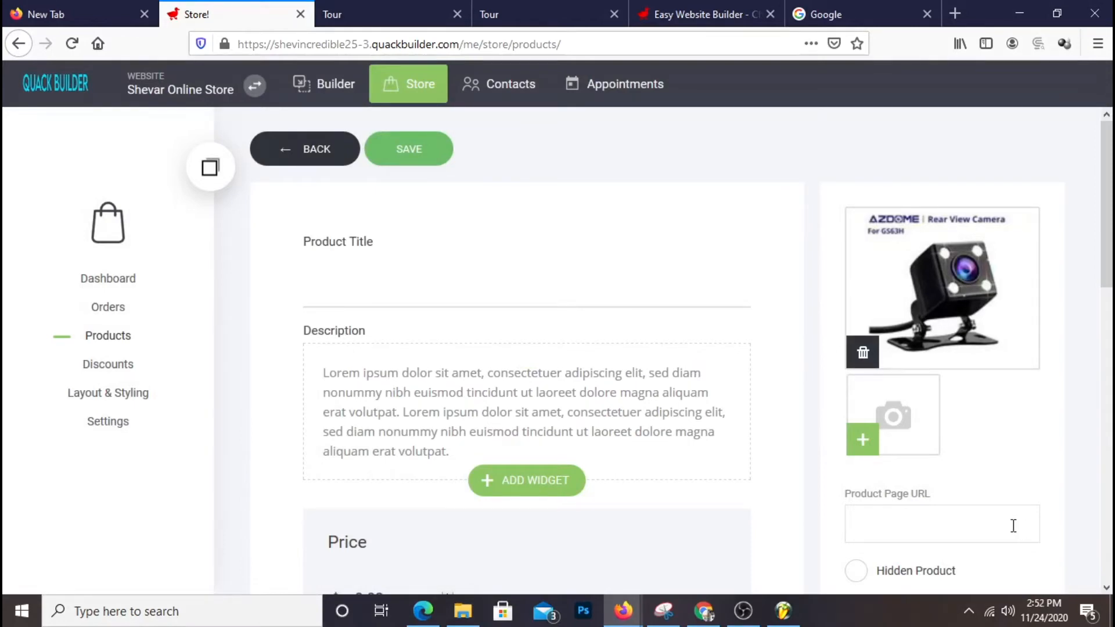
- Title the rear view camera product "Car Camera" and set its price to $28.73
type("Car Camera")
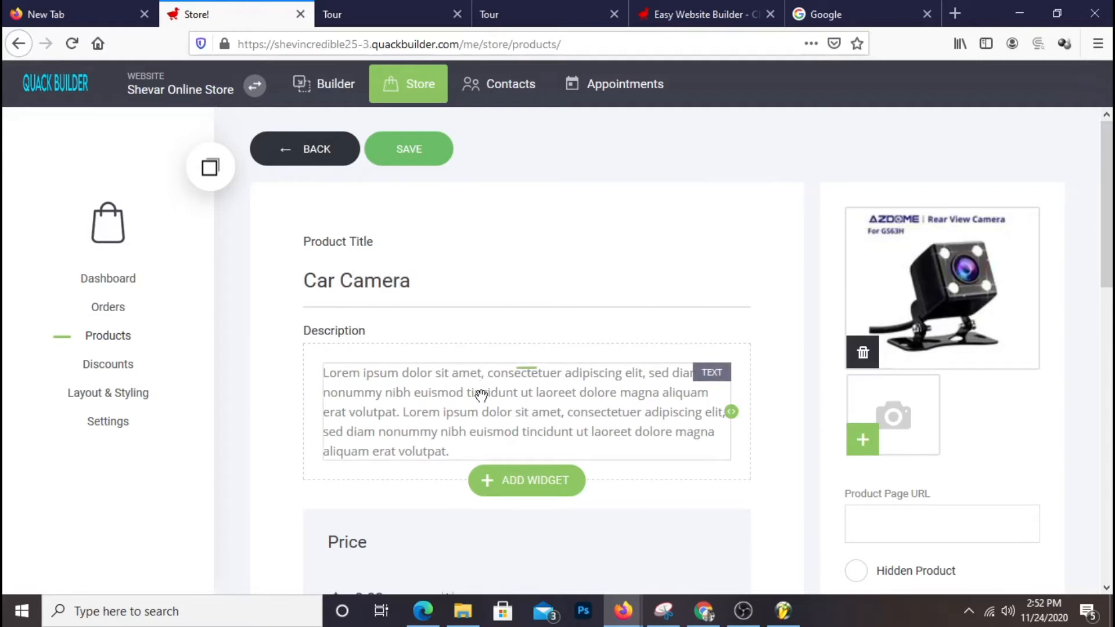
scroll(693, 195, "down", 3)
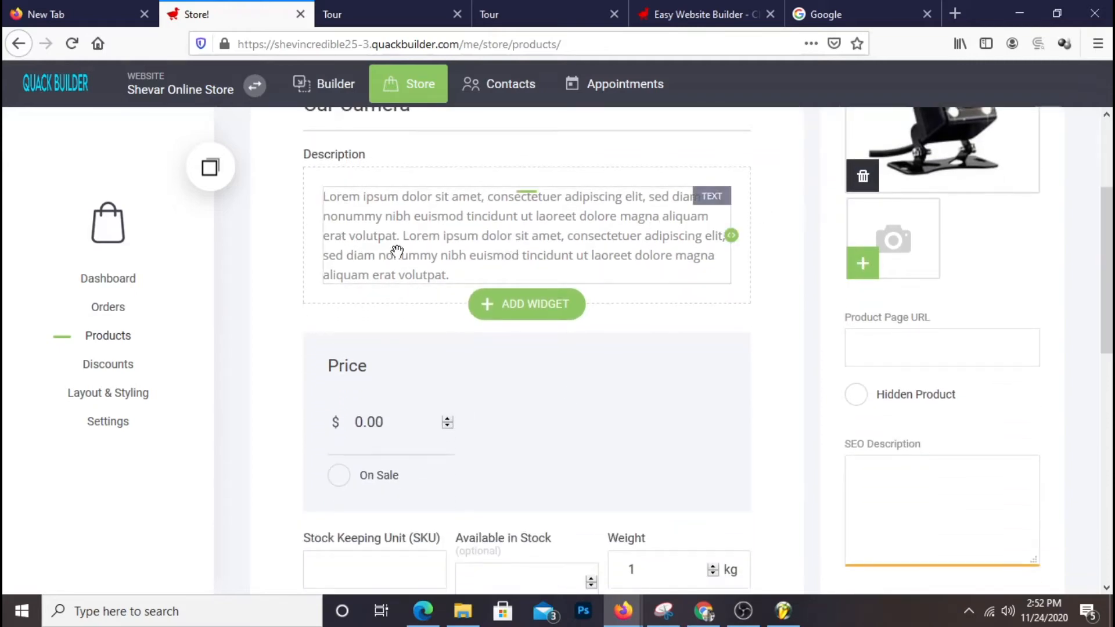
double_click(364, 437)
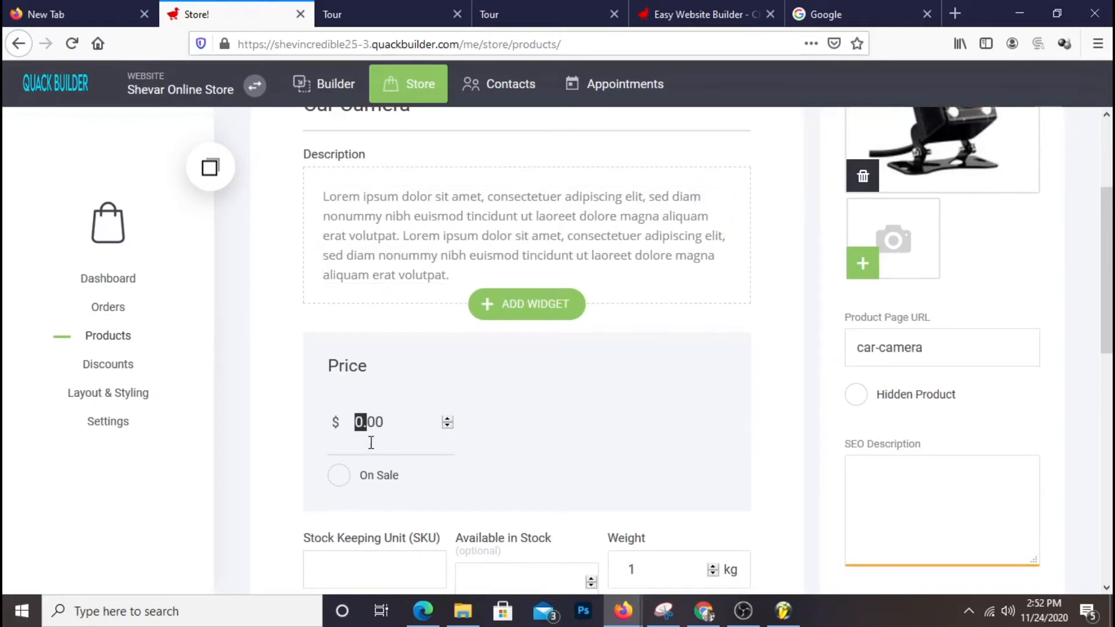
type("28")
left_click_drag(376, 422, 398, 430)
type("73")
- Set the Car Camera's SKU to 651561986 and its available stock to 32
scroll(697, 424, "down", 3)
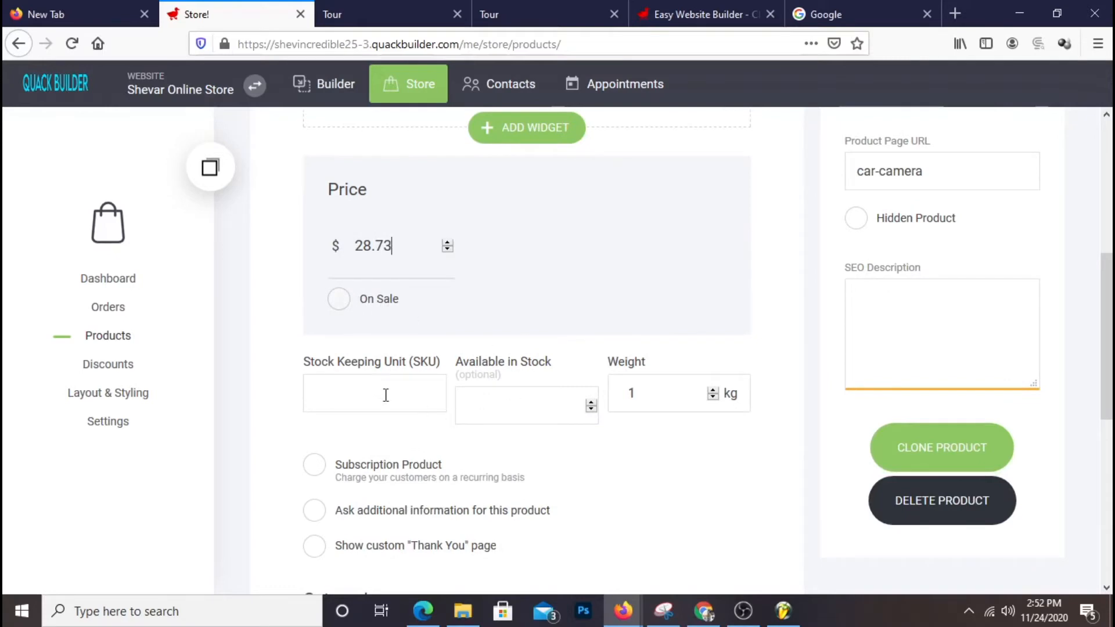
left_click(376, 392)
type("651561986")
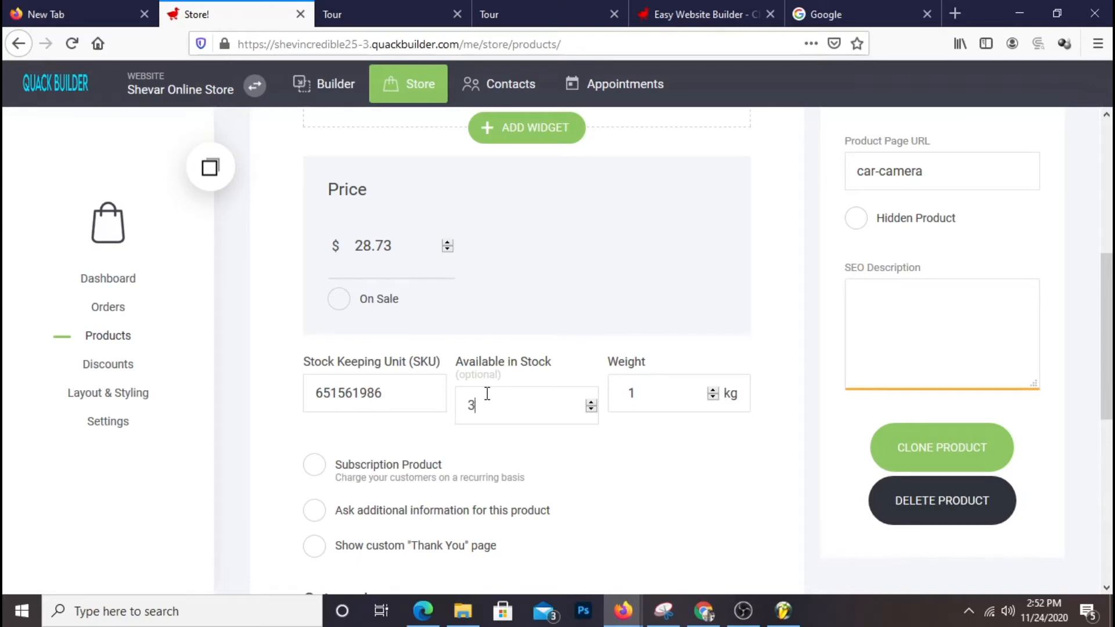
scroll(586, 395, "down", 3)
scroll(636, 443, "down", 4)
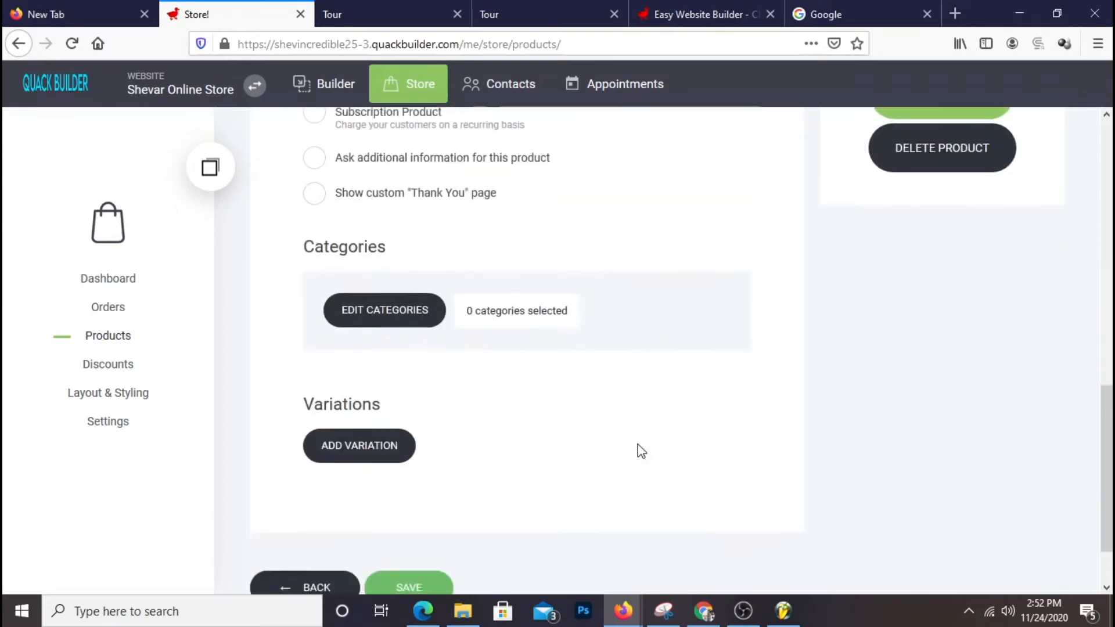
scroll(637, 446, "up", 3)
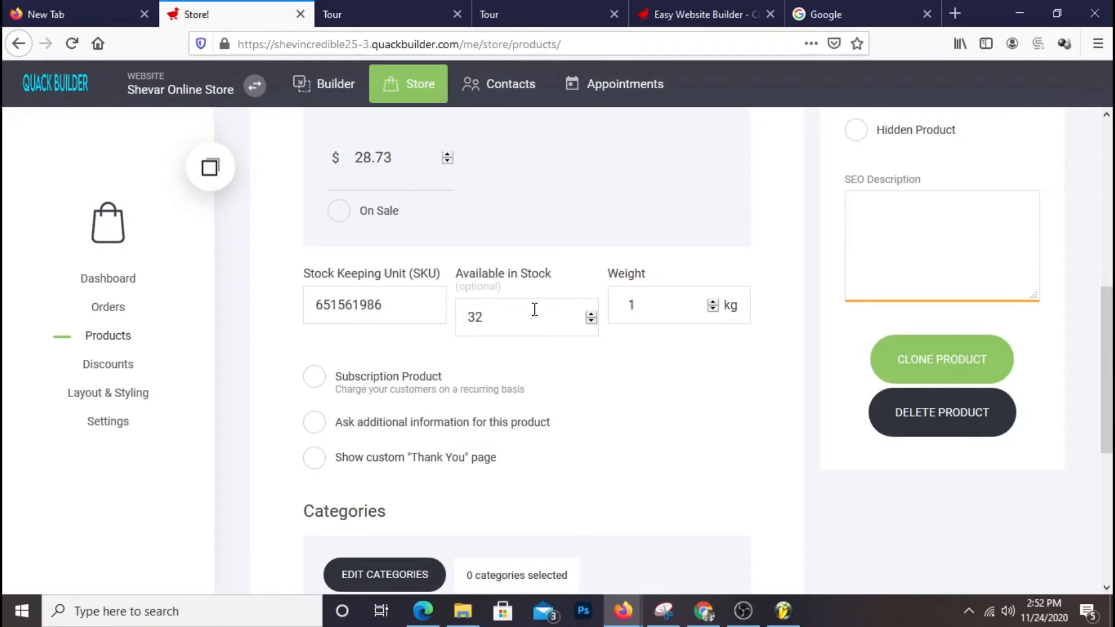
- Create a new product category named Camera, assign it to the Car Camera and save the product
scroll(632, 430, "down", 5)
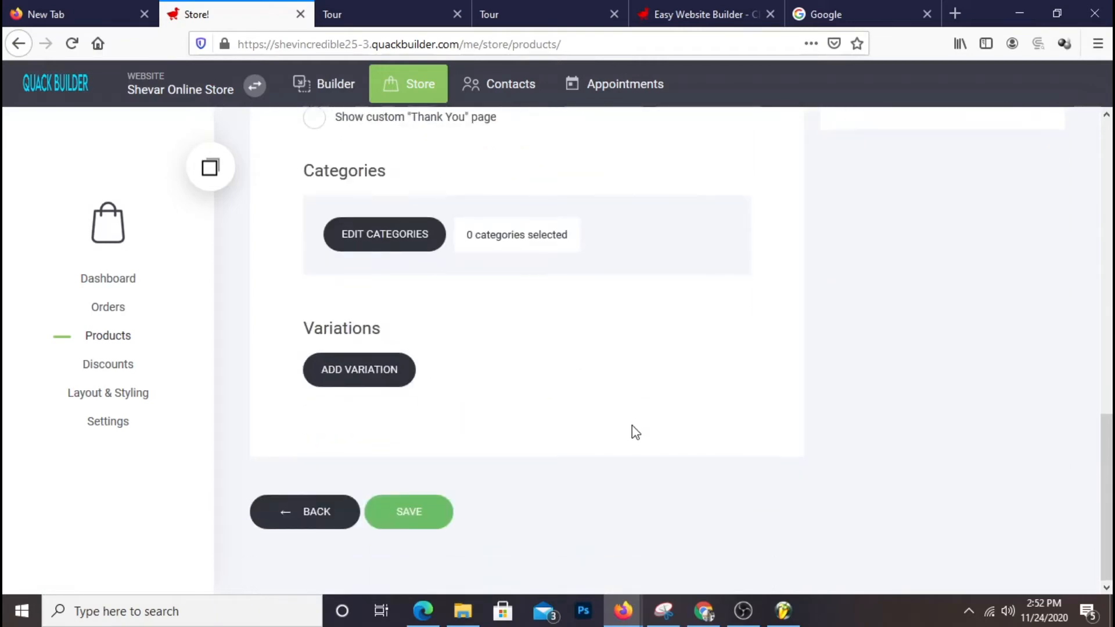
left_click(403, 231)
scroll(578, 462, "down", 1)
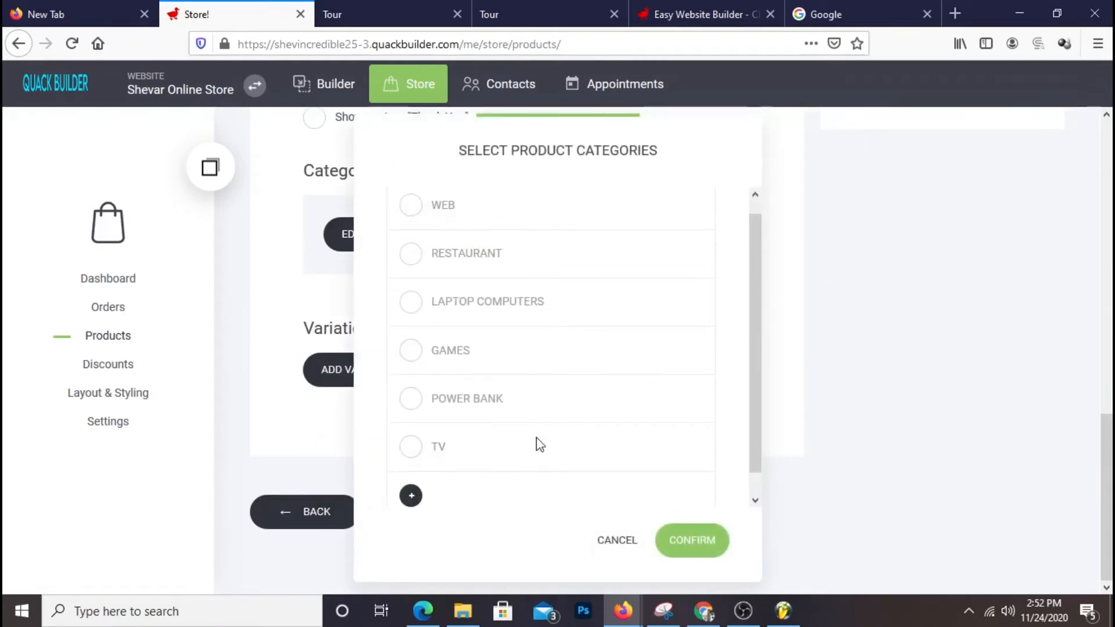
left_click(410, 478)
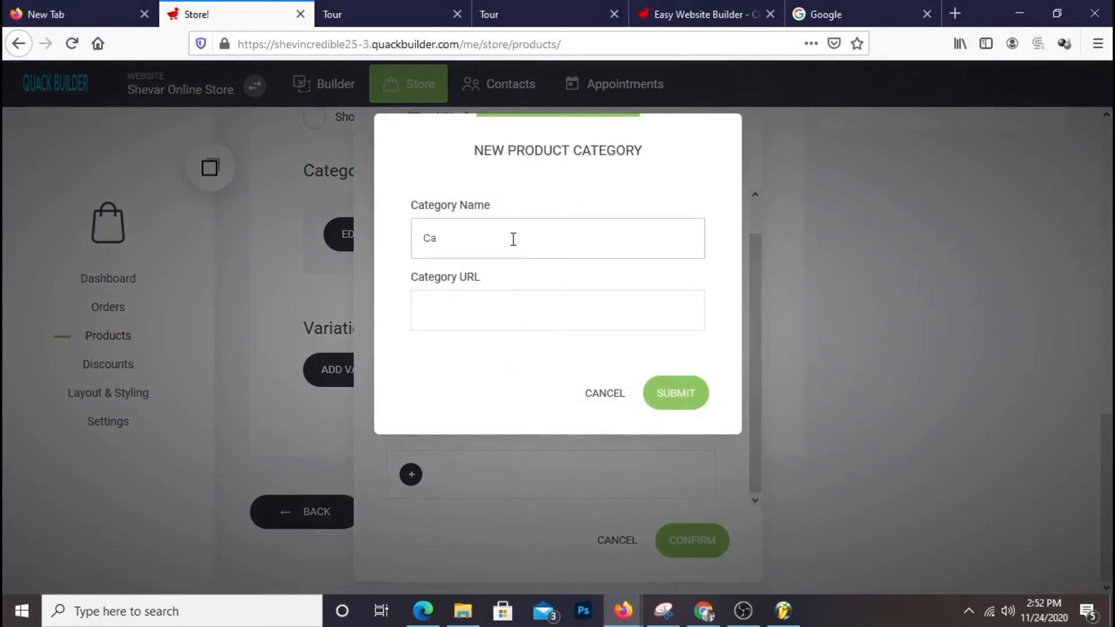
left_click(677, 406)
left_click(690, 557)
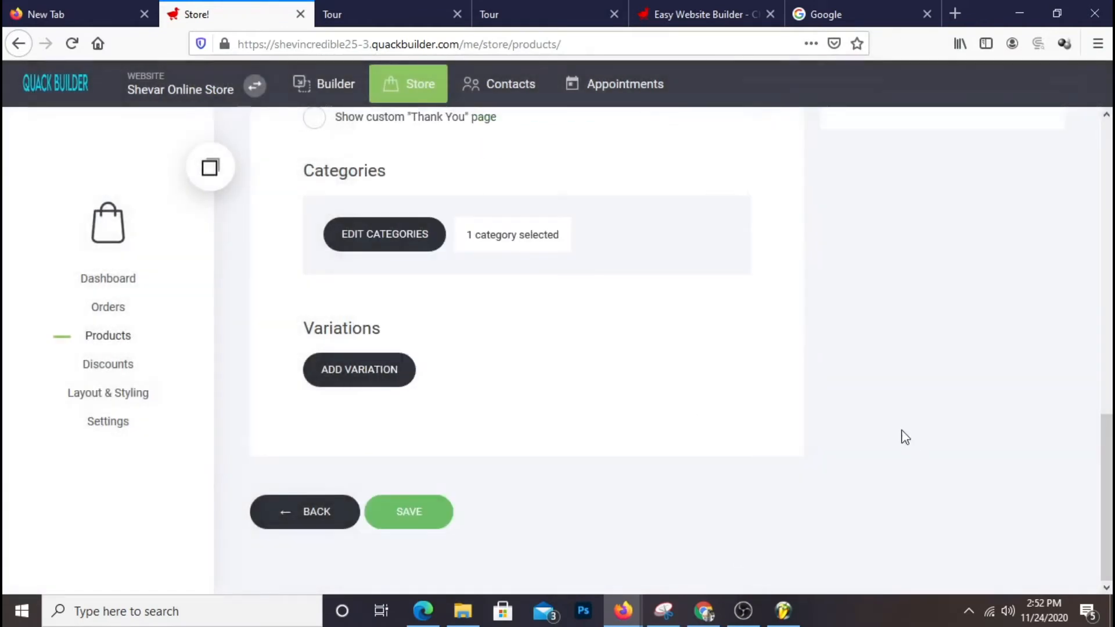
left_click(431, 510)
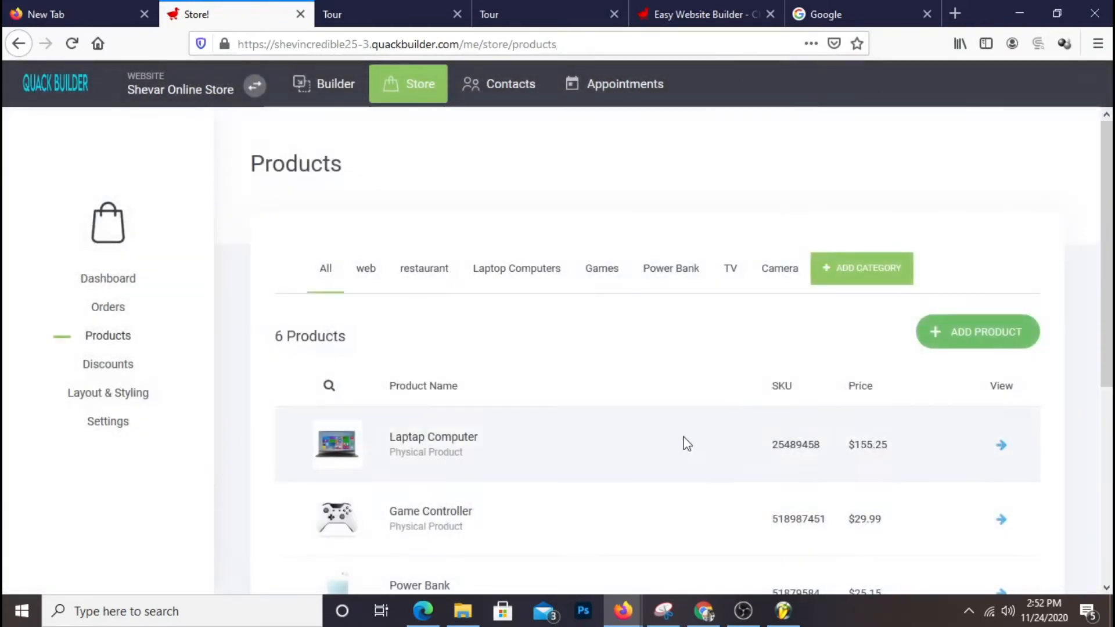
scroll(753, 410, "down", 5)
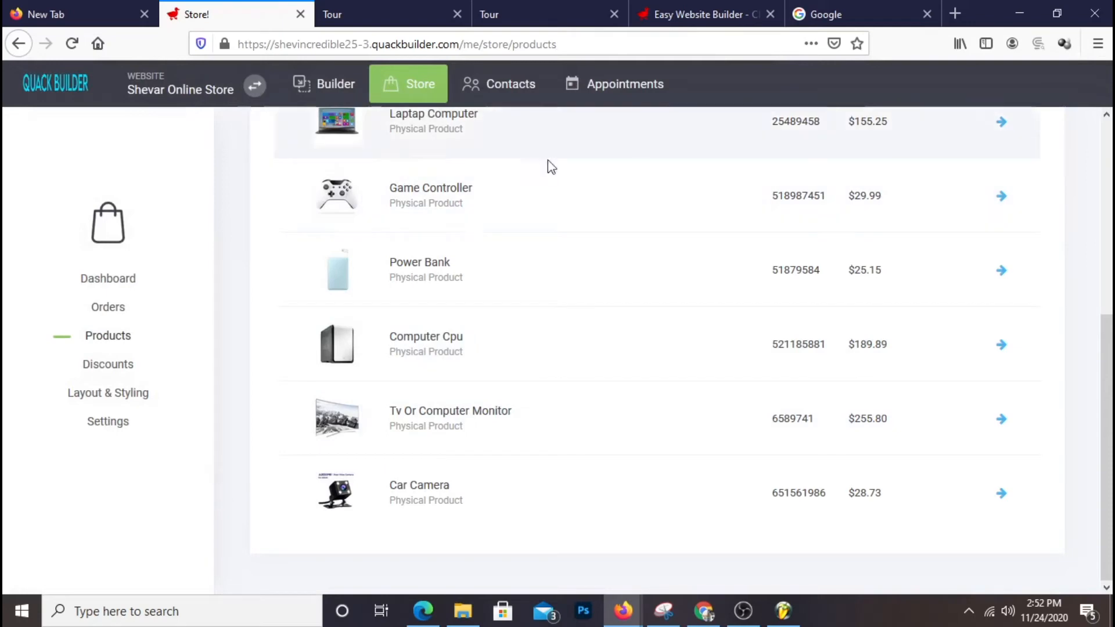
scroll(547, 255, "up", 2)
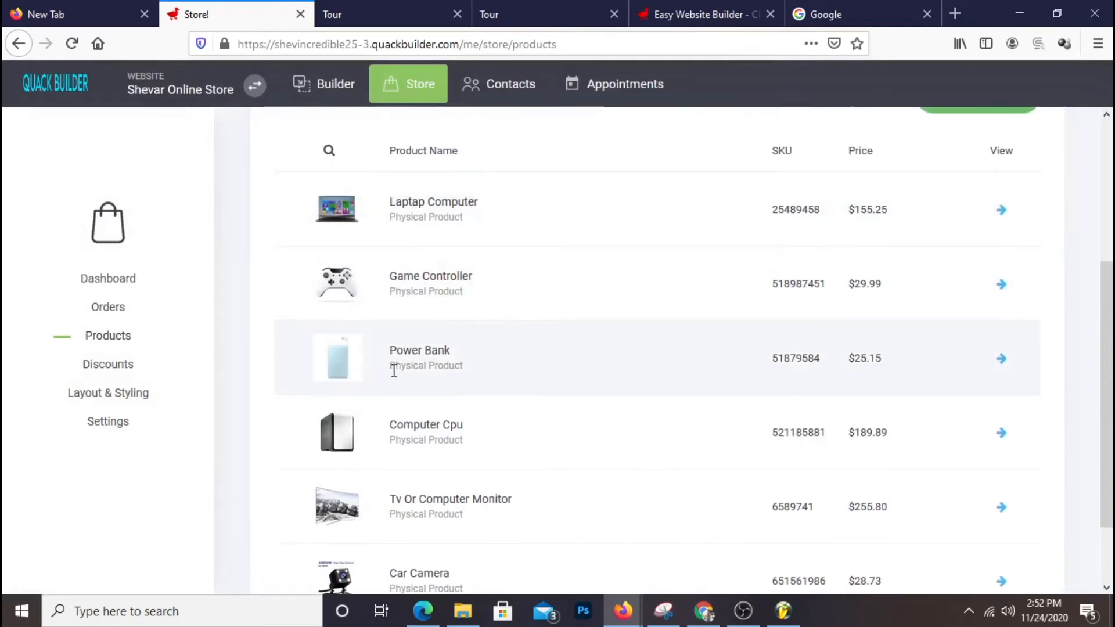
scroll(440, 538, "down", 1)
scroll(439, 538, "down", 1)
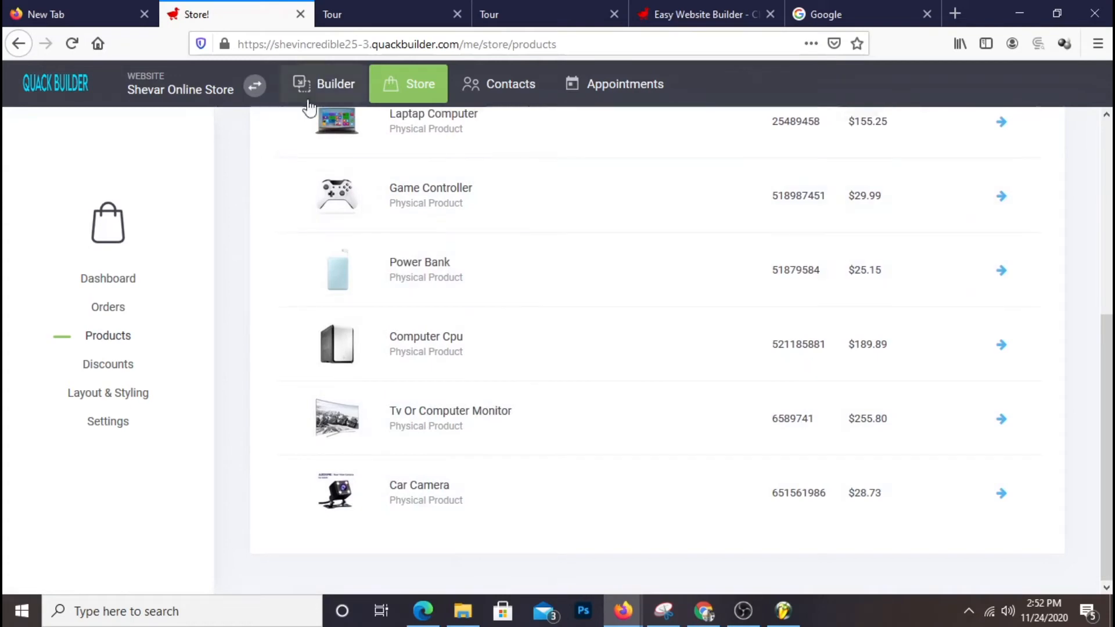
- Return to the website builder and add an image element to the empty column beside the Game Controller deal in the Special Deals block
left_click(342, 92)
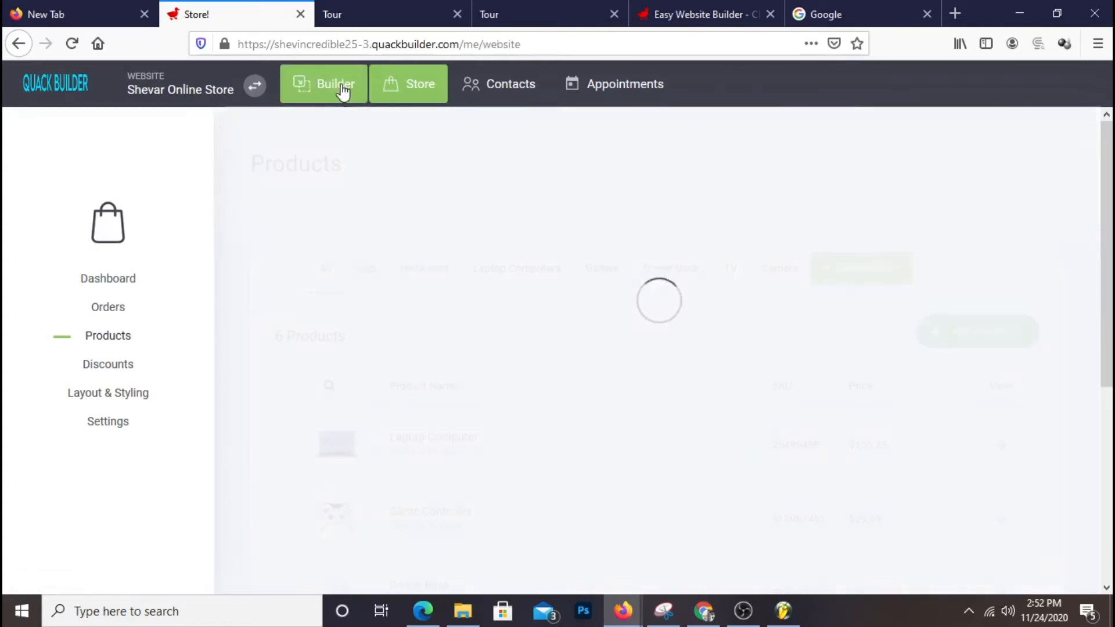
scroll(791, 375, "down", 10)
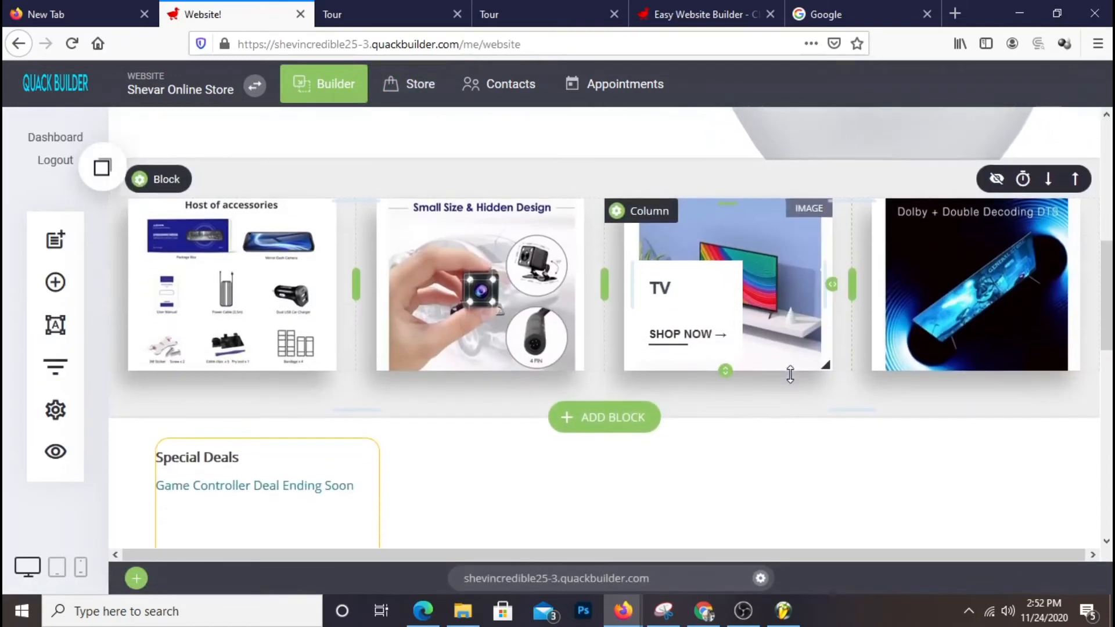
scroll(793, 378, "down", 3)
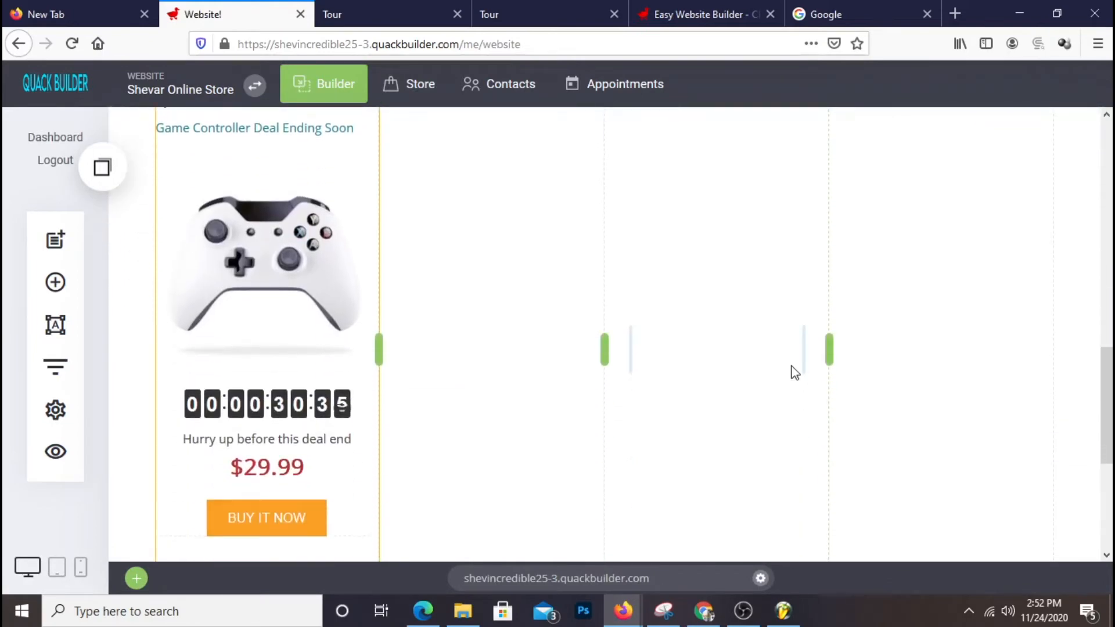
scroll(799, 356, "up", 5)
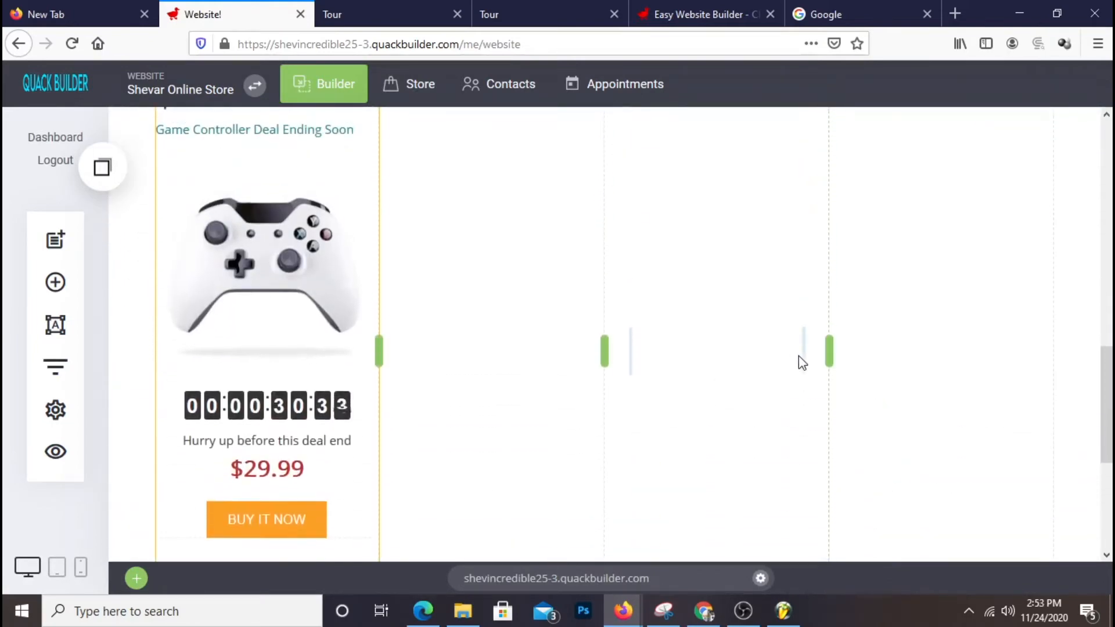
scroll(795, 353, "down", 1)
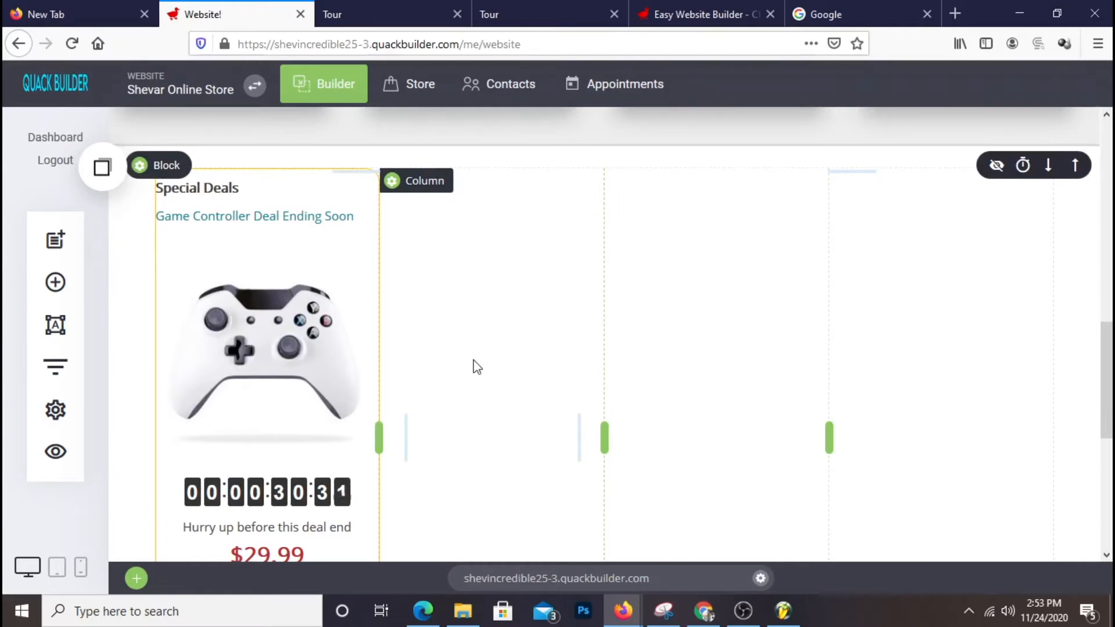
left_click(55, 282)
left_click_drag(180, 450, 539, 234)
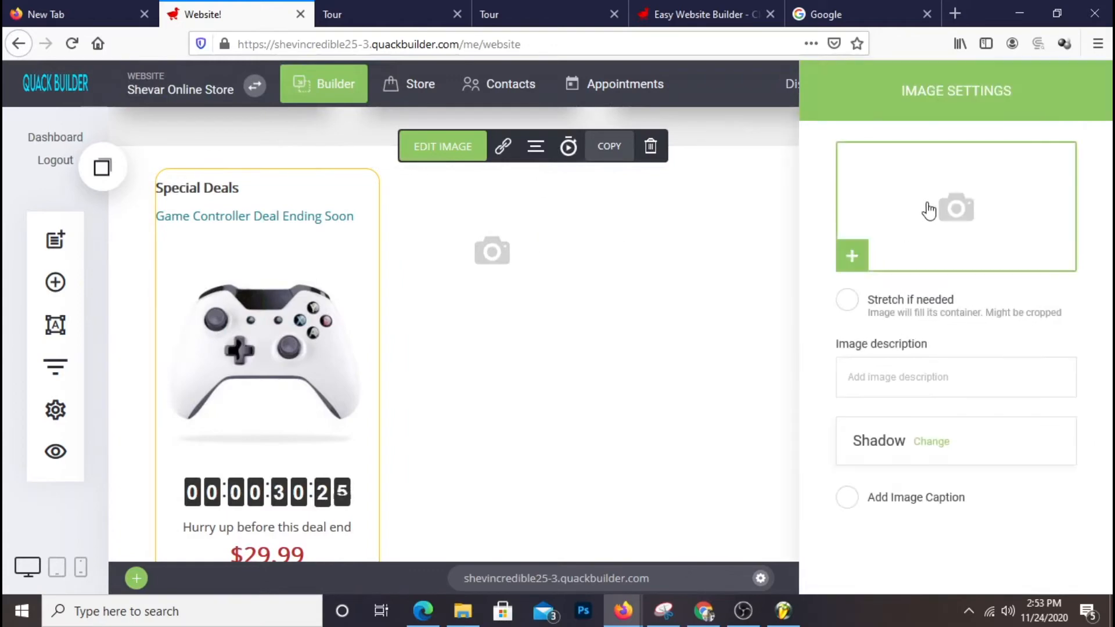
- Choose the computer CPU tower picture from the file manager for the new image element
left_click(962, 246)
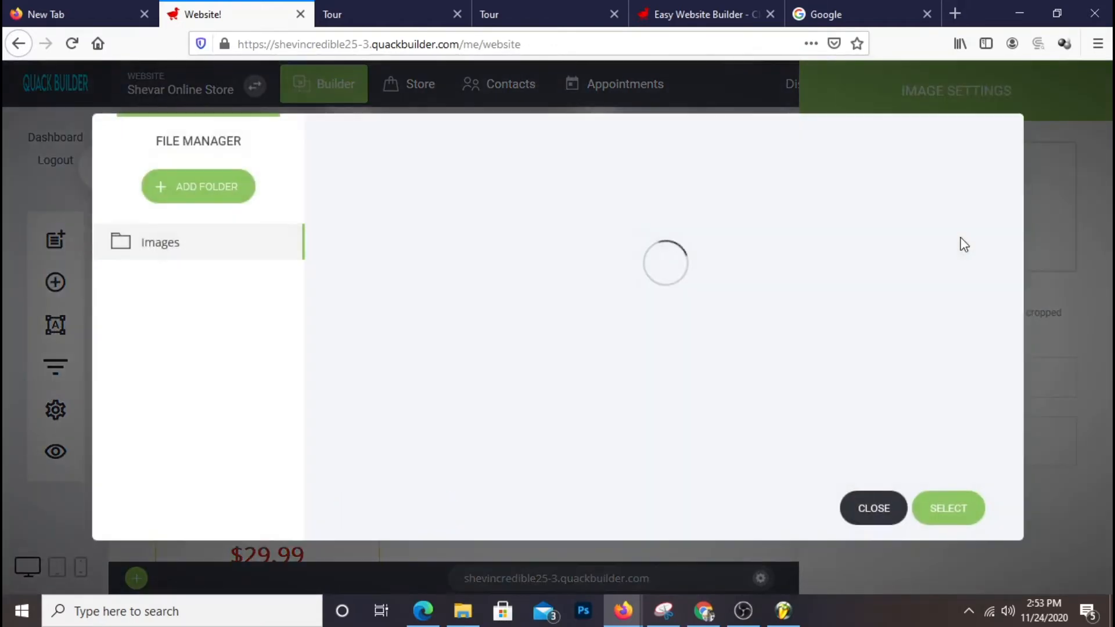
left_click(678, 410)
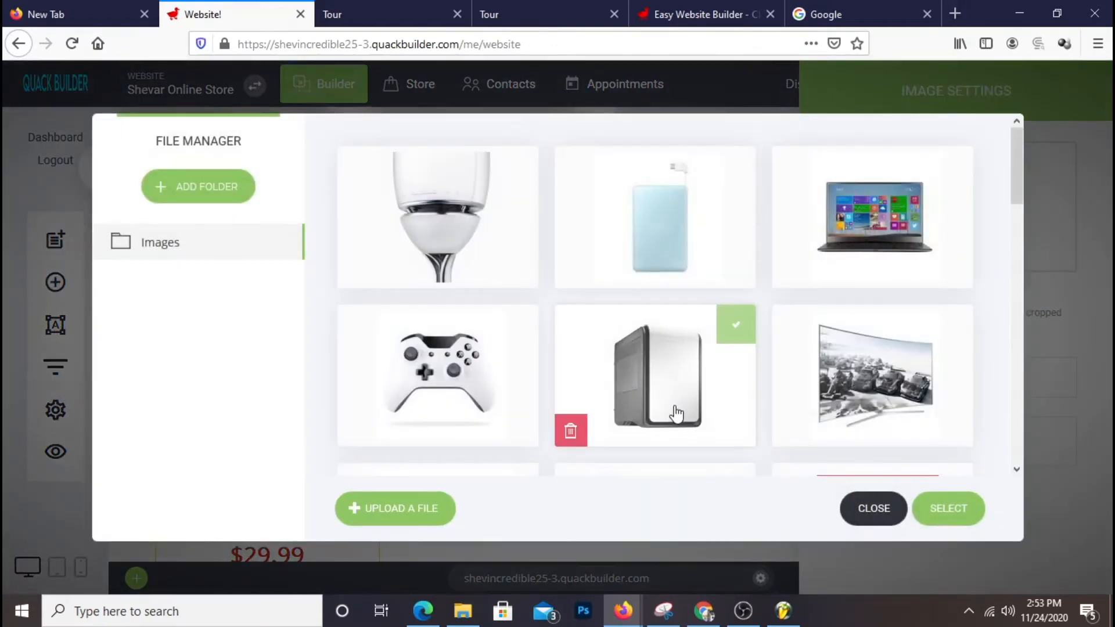
- Use the light blue power bank picture for the image in the second column and enlarge it to about 231 × 272 px
scroll(677, 410, "down", 3)
scroll(672, 403, "up", 3)
left_click(644, 256)
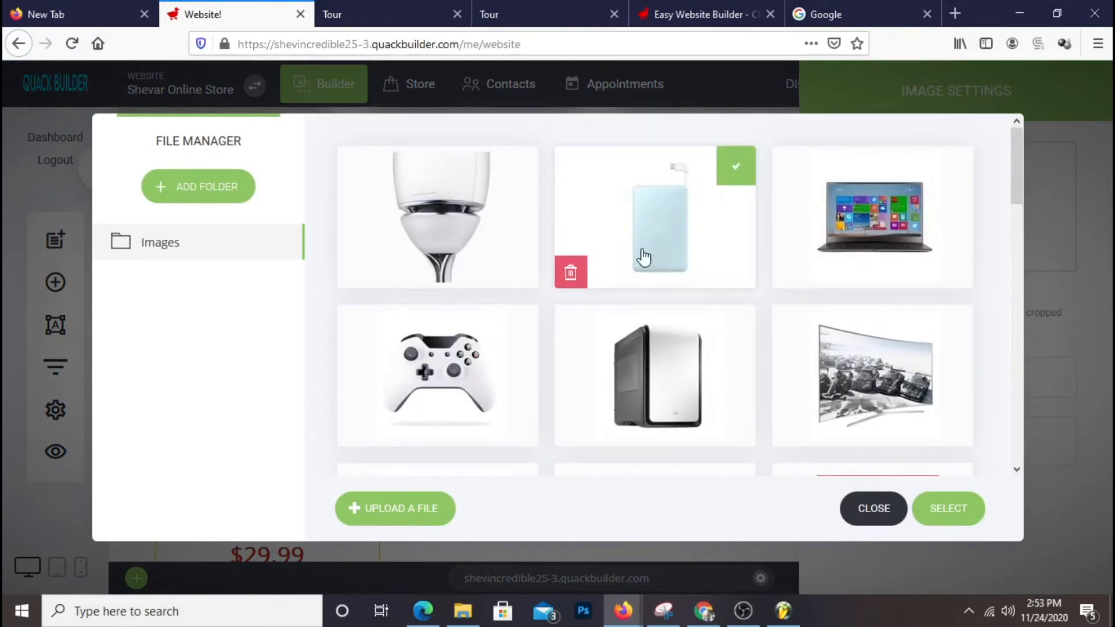
left_click(937, 508)
left_click(571, 284)
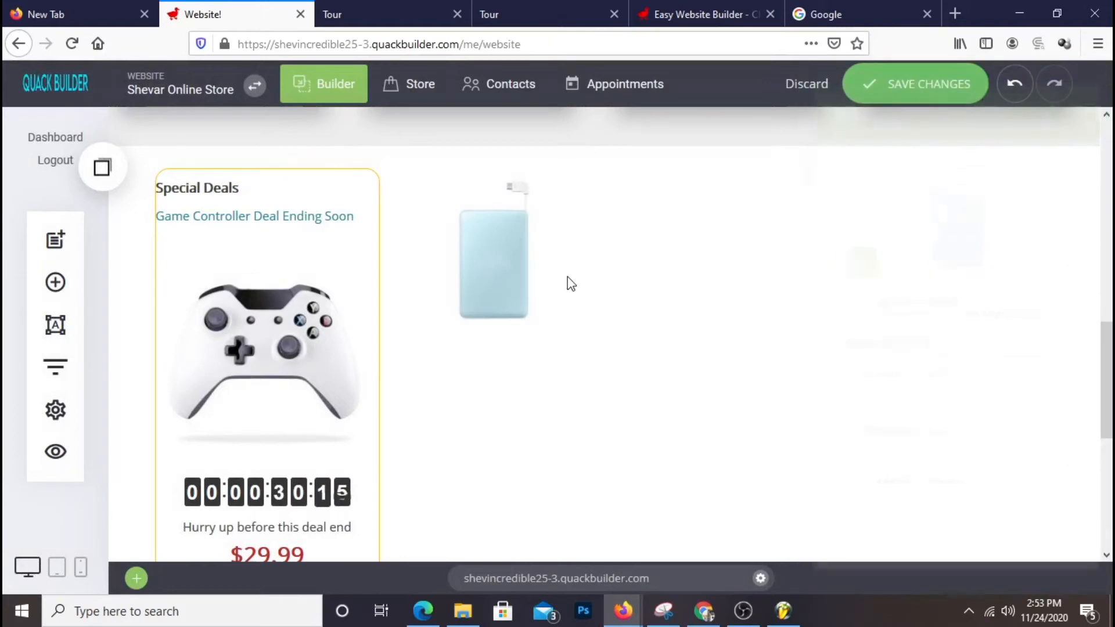
left_click_drag(489, 332, 507, 395)
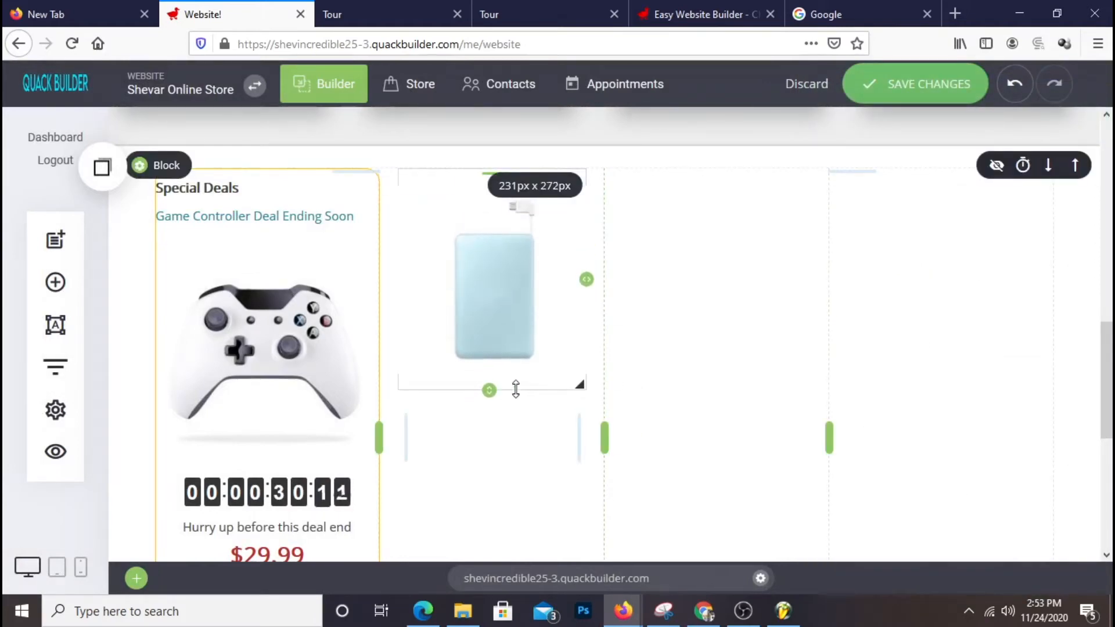
scroll(757, 275, "down", 4)
scroll(757, 275, "up", 4)
scroll(757, 274, "down", 1)
scroll(757, 275, "down", 1)
scroll(755, 273, "up", 1)
scroll(755, 274, "down", 1)
scroll(754, 273, "up", 1)
- Add an image widget to the third column of the Special Deals block and assign the computer tower picture to it
left_click(55, 283)
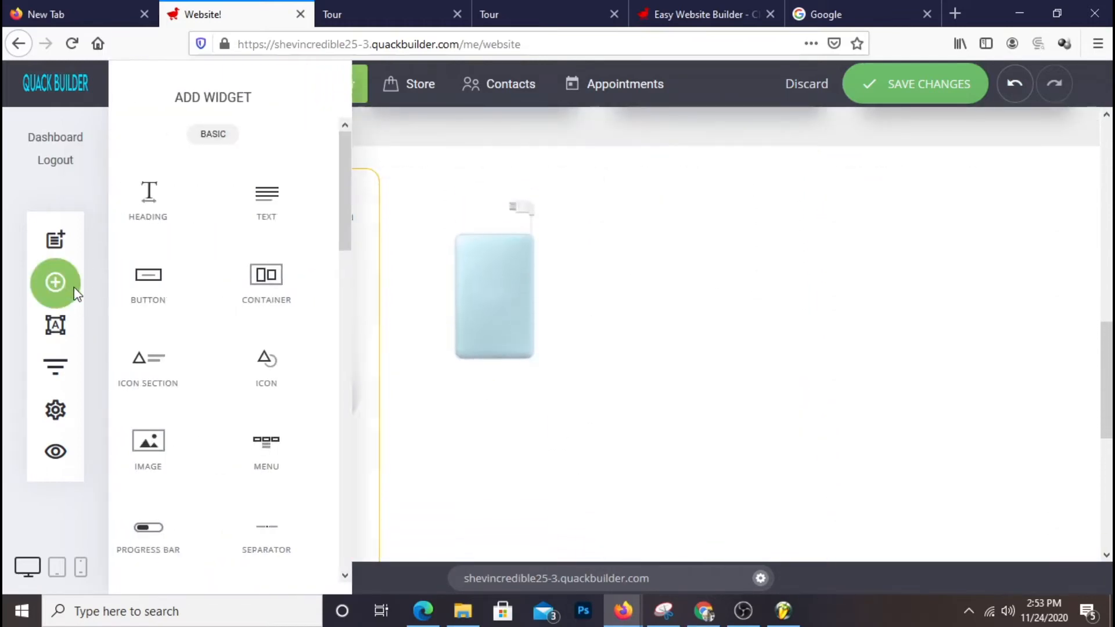
left_click_drag(185, 439, 744, 302)
left_click(998, 219)
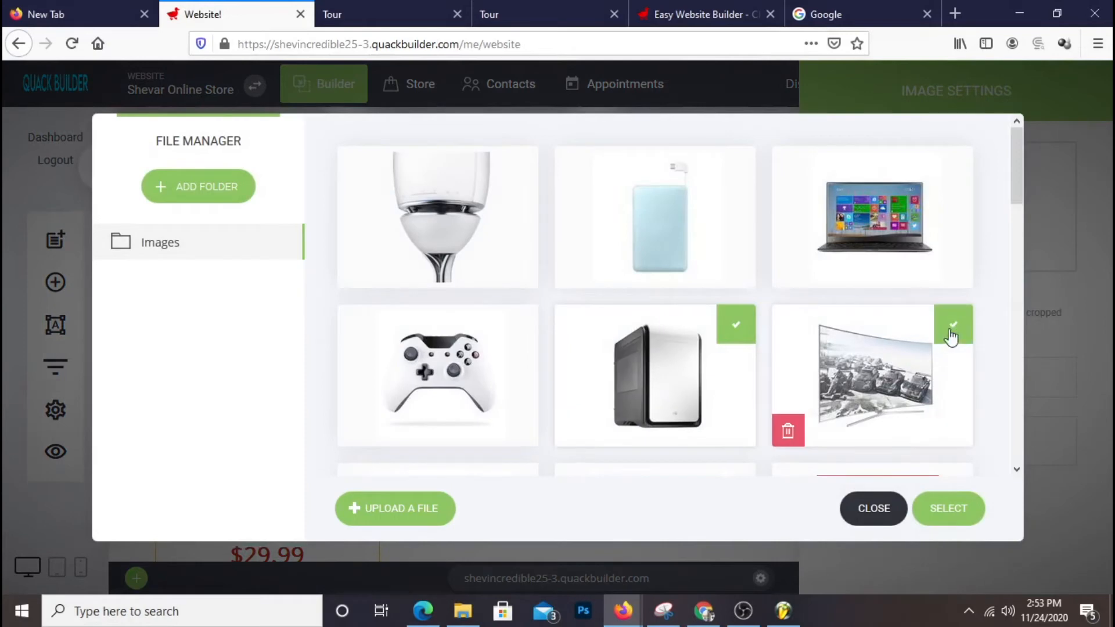
scroll(948, 349, "down", 3)
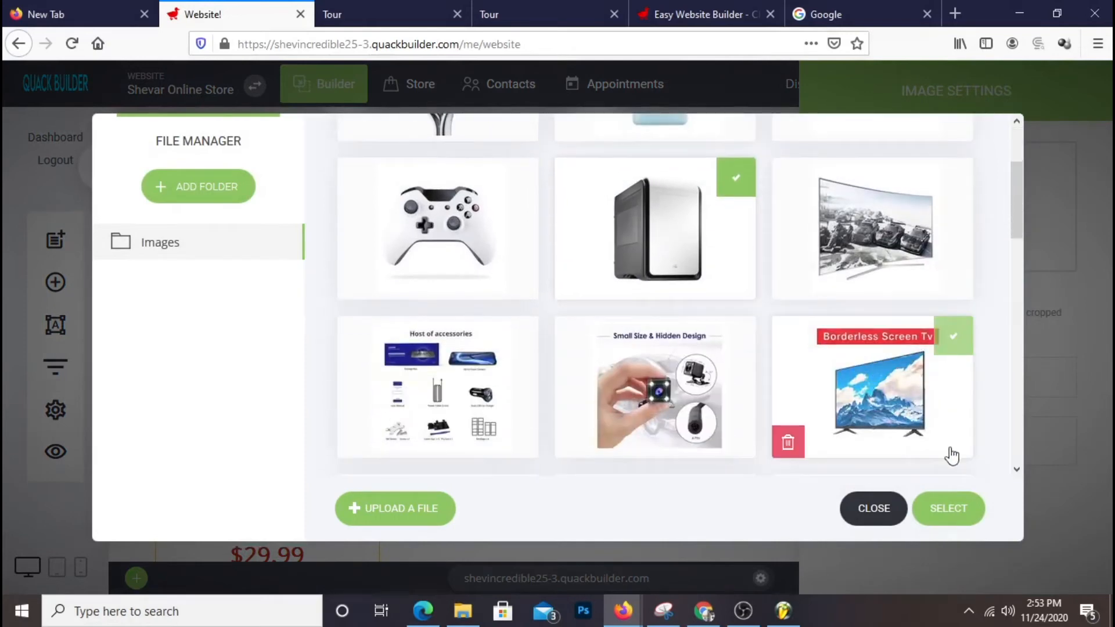
left_click(959, 513)
left_click(738, 216)
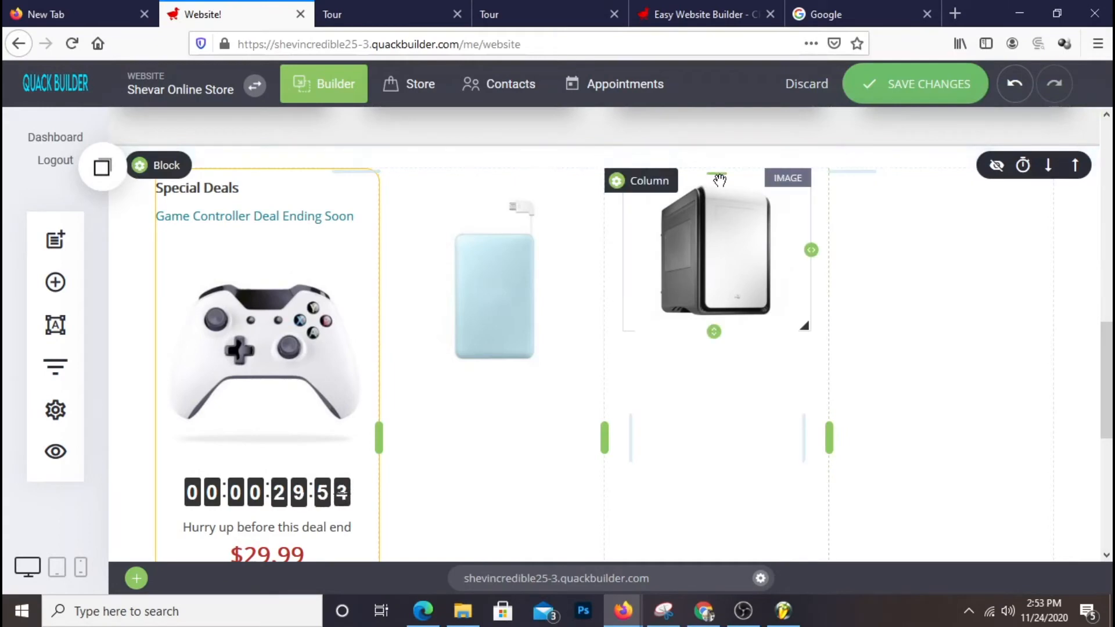
- Enlarge the computer tower image with about 15 px of space above it, and lower the power bank image slightly
left_click_drag(717, 175, 720, 190)
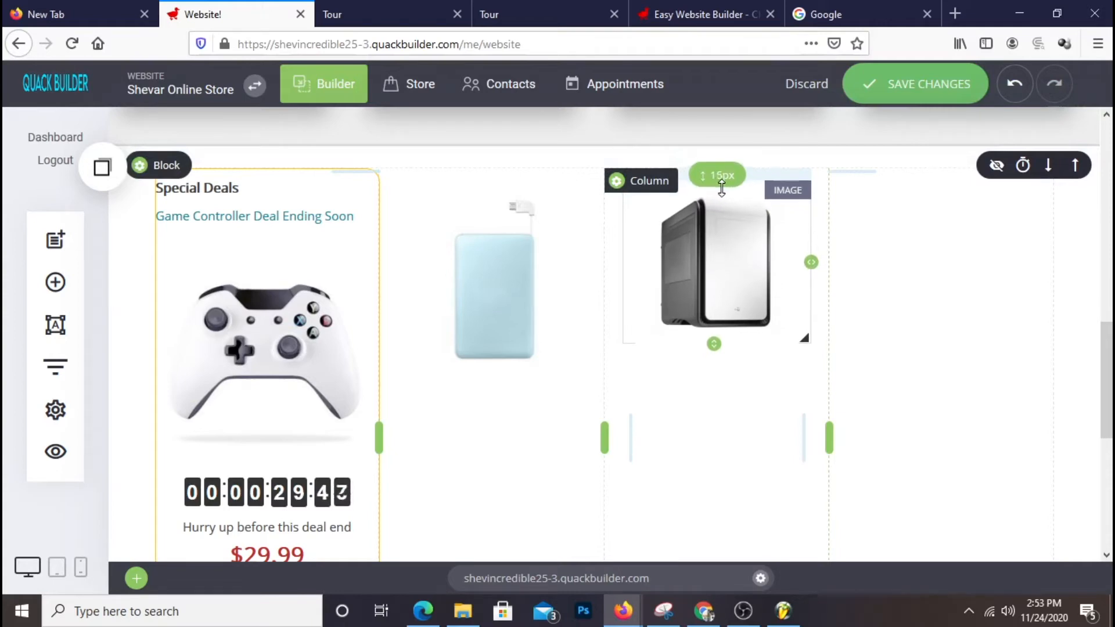
left_click_drag(716, 344, 720, 393)
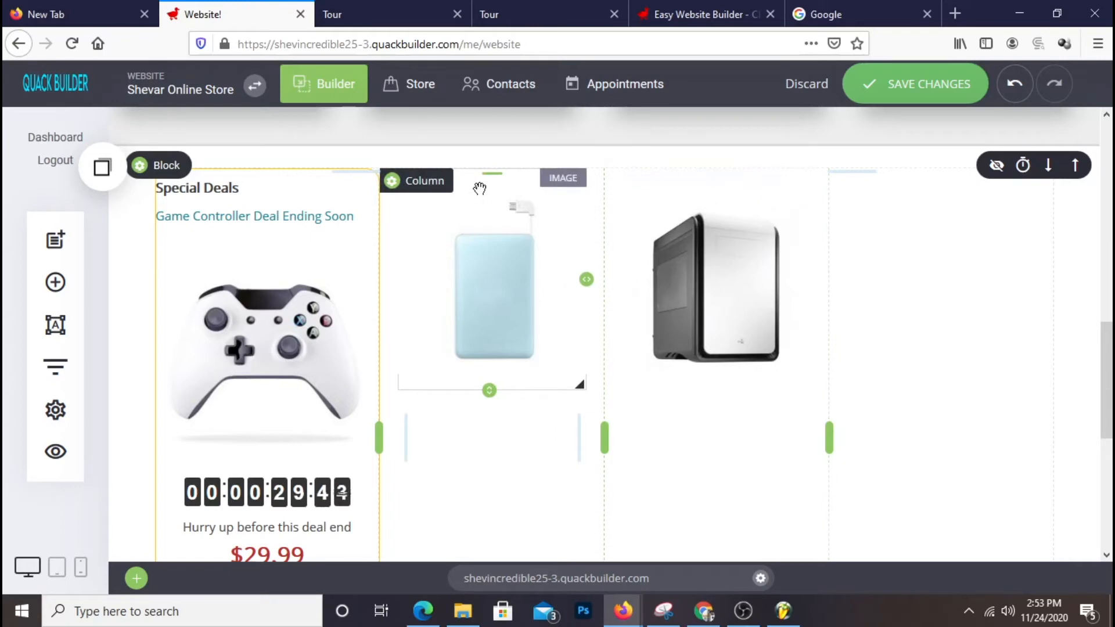
left_click_drag(493, 173, 494, 184)
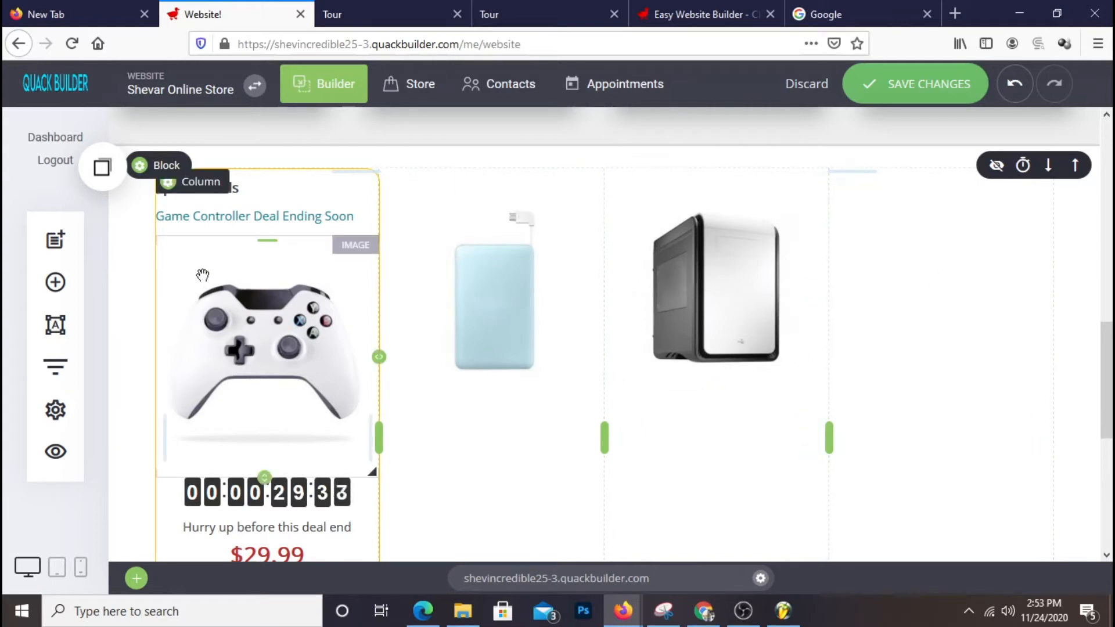
- Add an image widget with the curved TV picture to the fourth column, then lower it and enlarge it slightly
left_click(69, 281)
left_click_drag(180, 450, 993, 263)
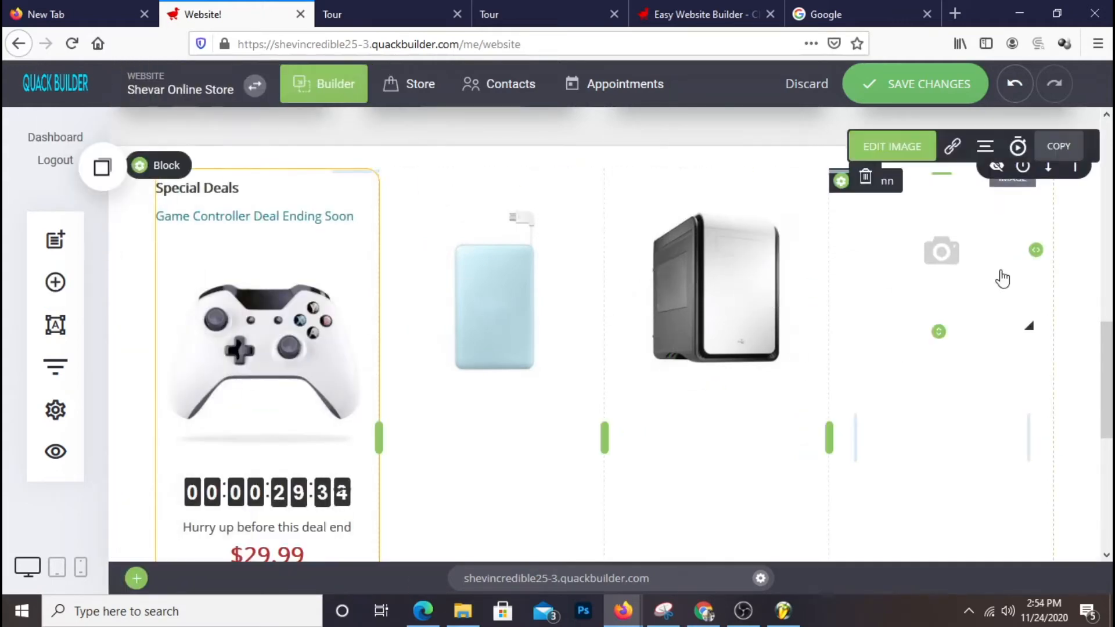
left_click(995, 218)
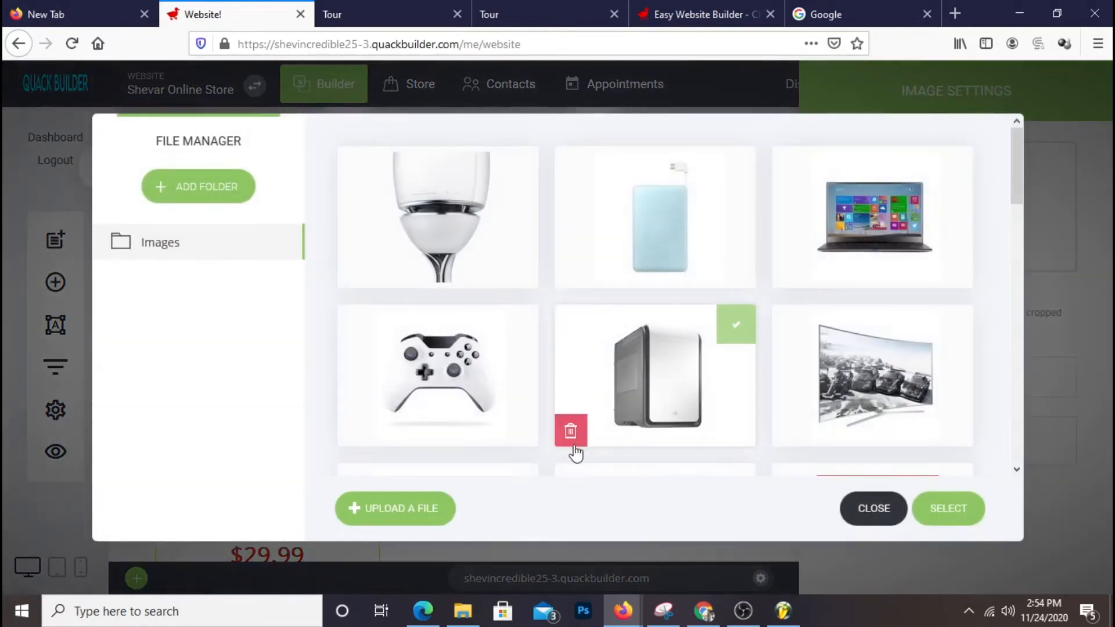
scroll(894, 361, "down", 3)
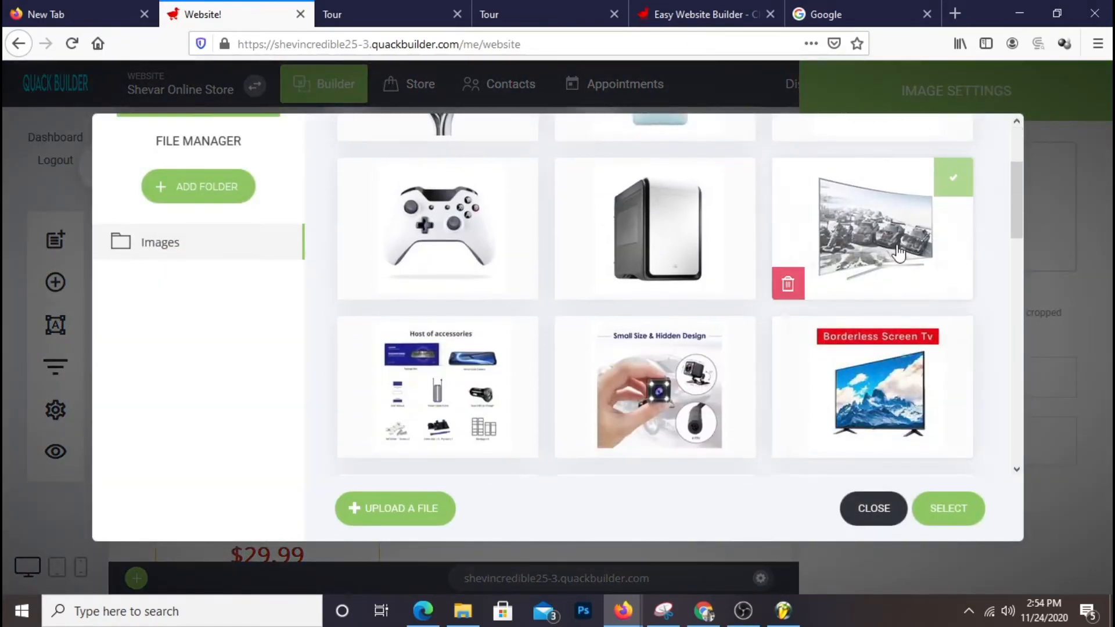
left_click(940, 515)
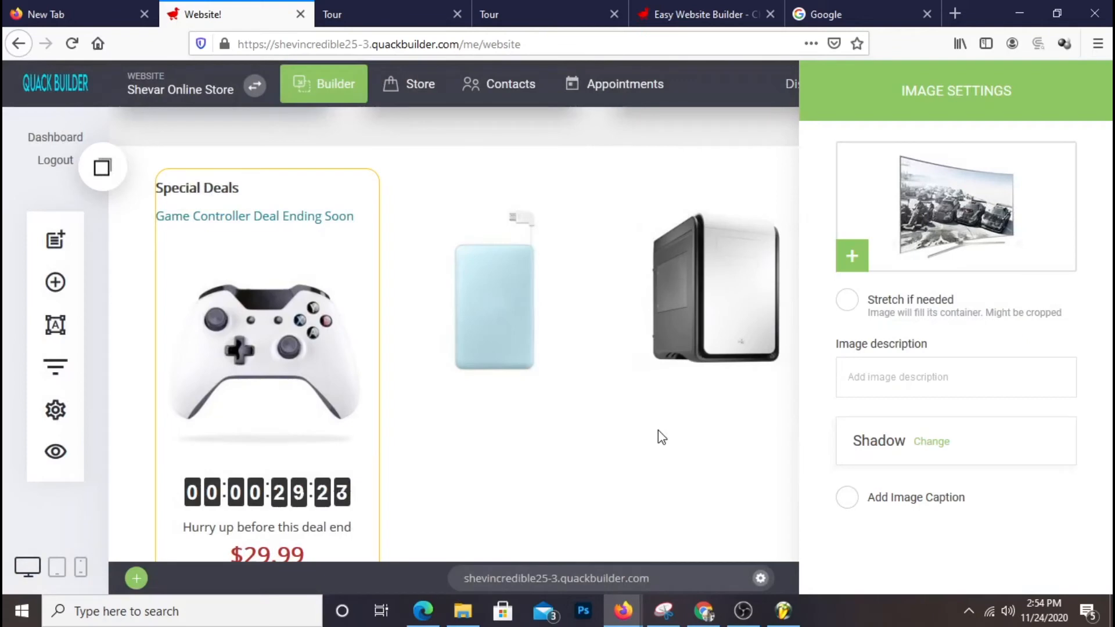
left_click(658, 431)
left_click_drag(952, 176, 951, 193)
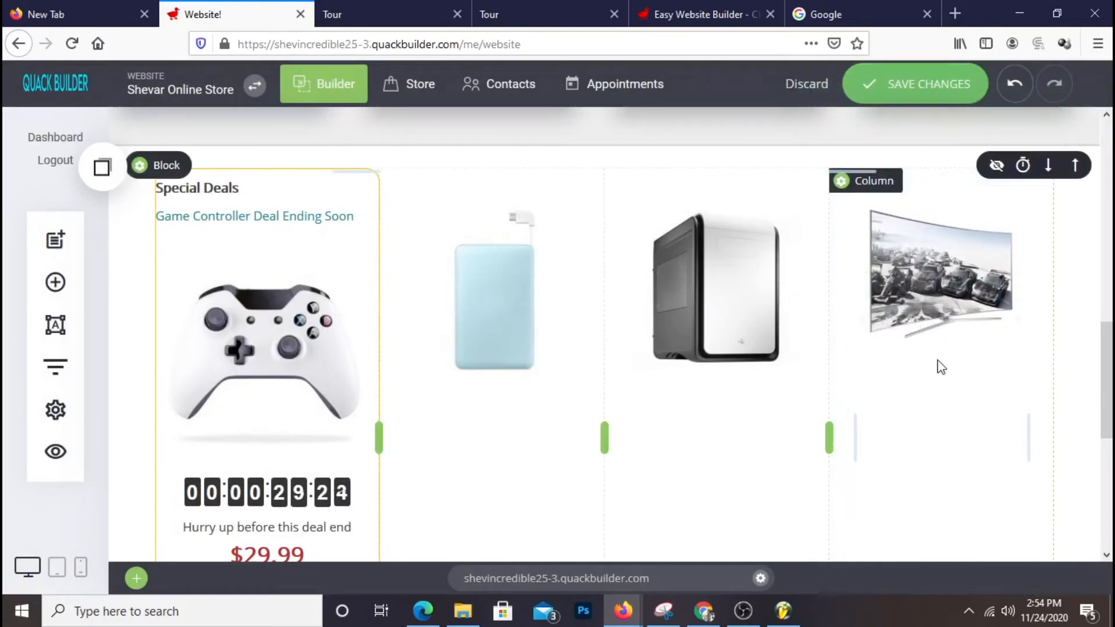
left_click_drag(939, 365, 946, 363)
- Add a separator widget below the power bank image in the second column
scroll(498, 428, "down", 3)
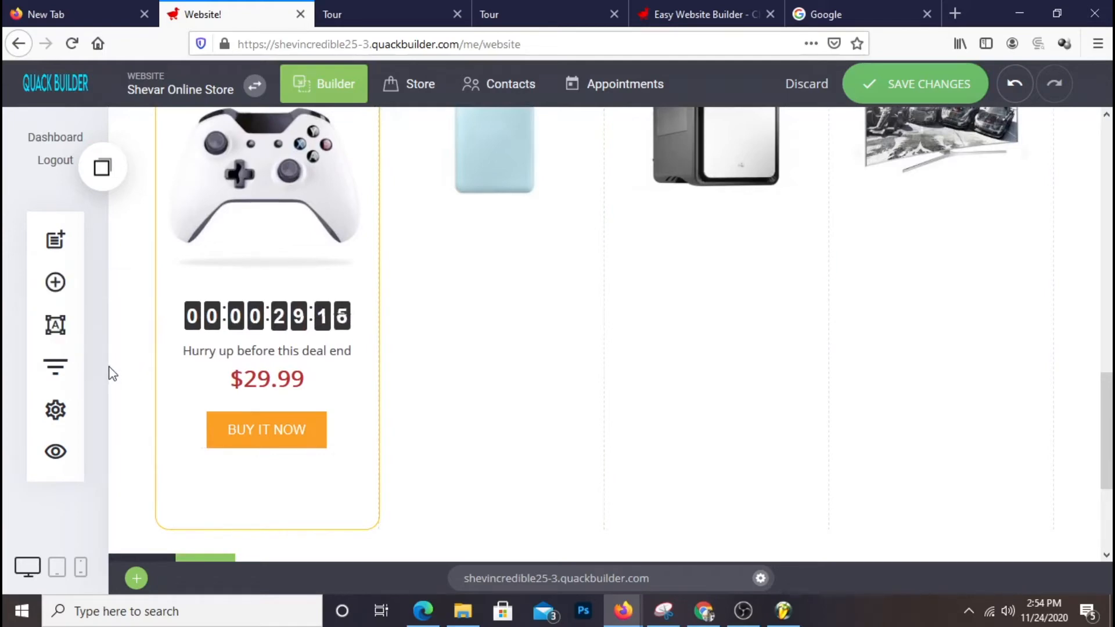
left_click(55, 282)
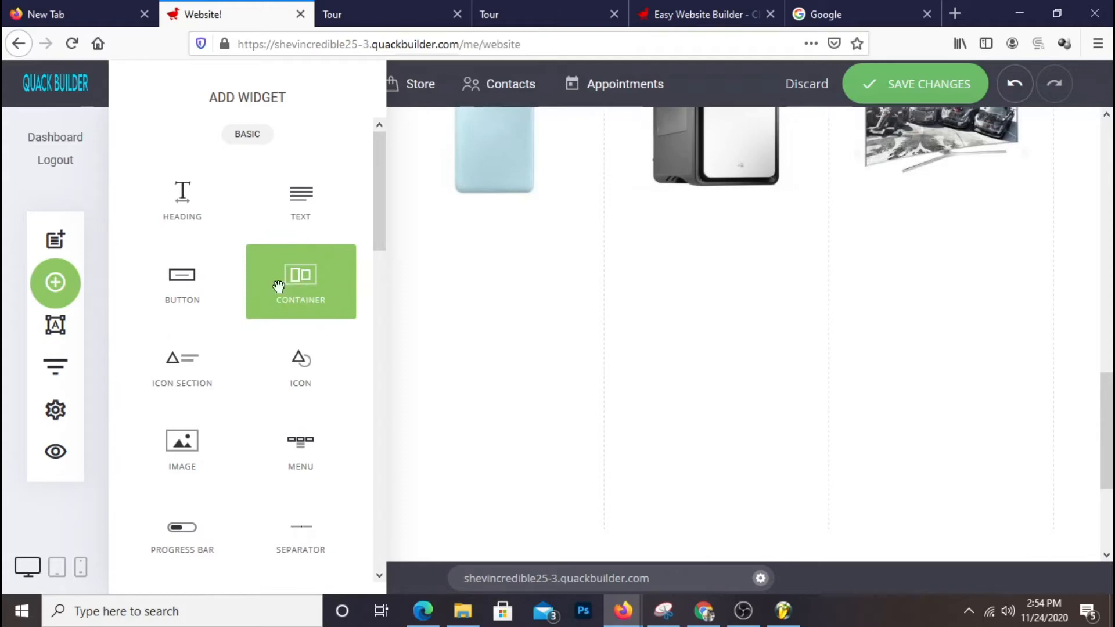
scroll(302, 319, "down", 3)
left_click_drag(314, 325, 494, 289)
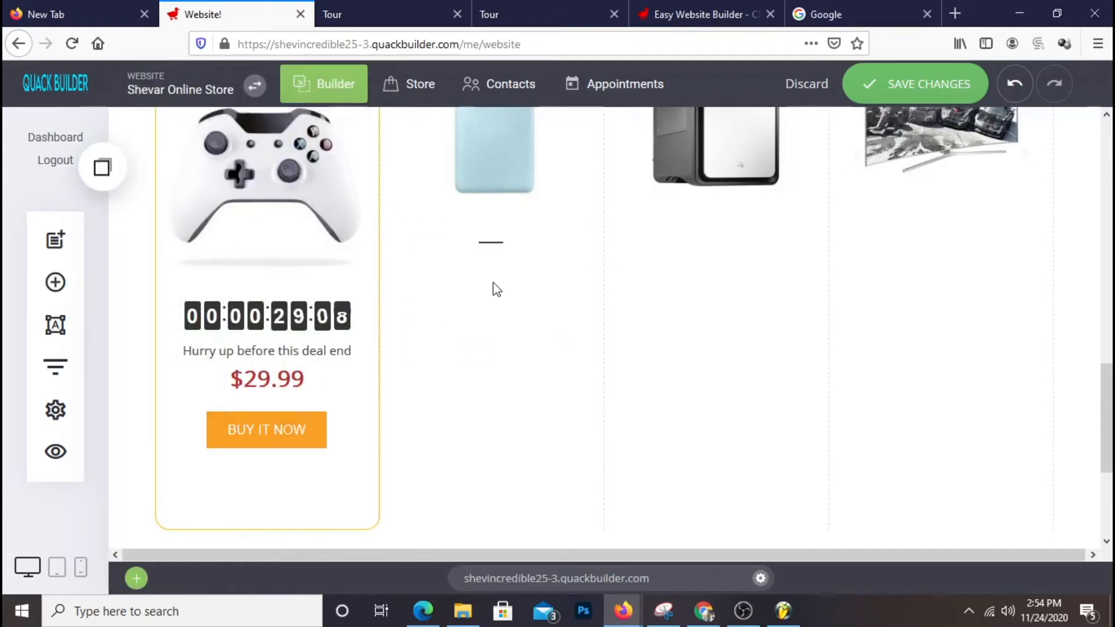
- Set the separator's type to Full Width and its color to a medium grey, about #8E8E8E
left_click(967, 196)
left_click(939, 231)
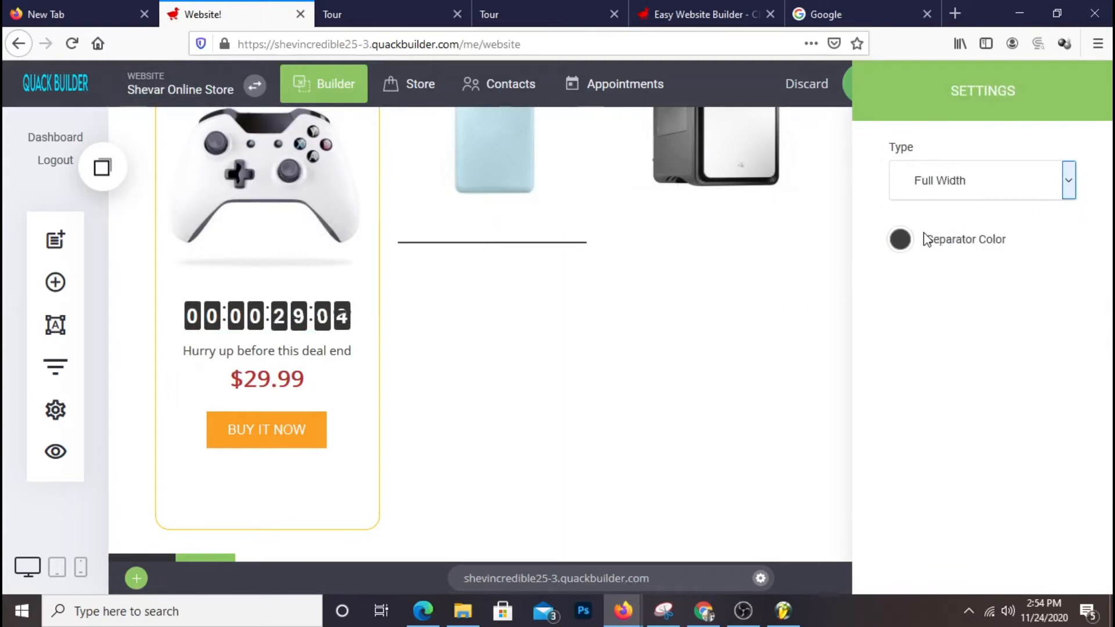
left_click(901, 239)
left_click_drag(847, 257, 852, 270)
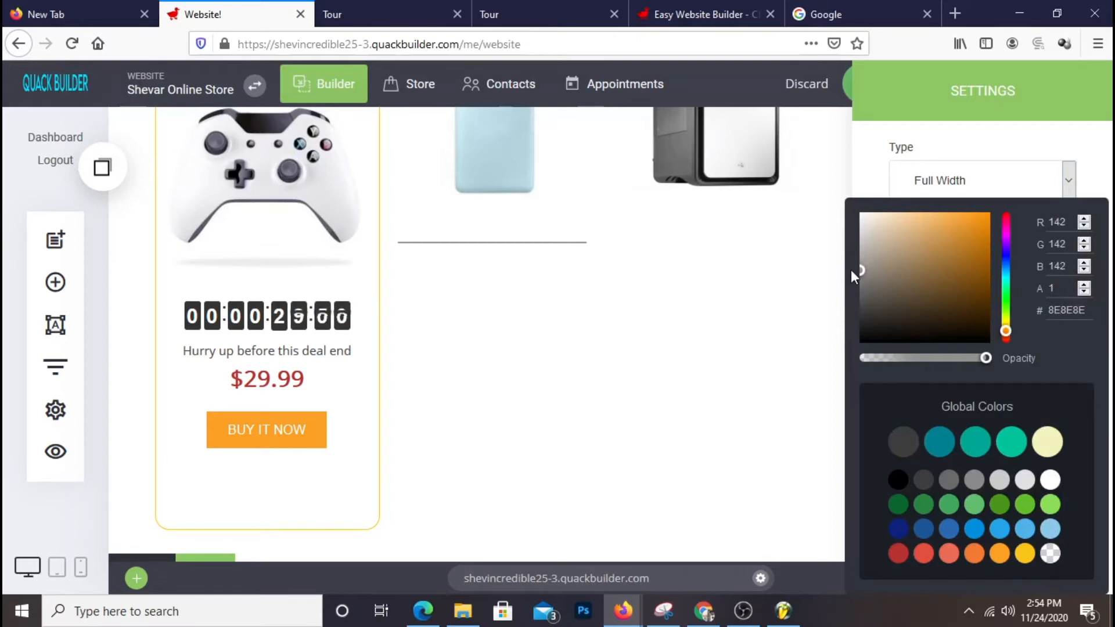
left_click_drag(849, 267, 839, 272)
left_click(840, 279)
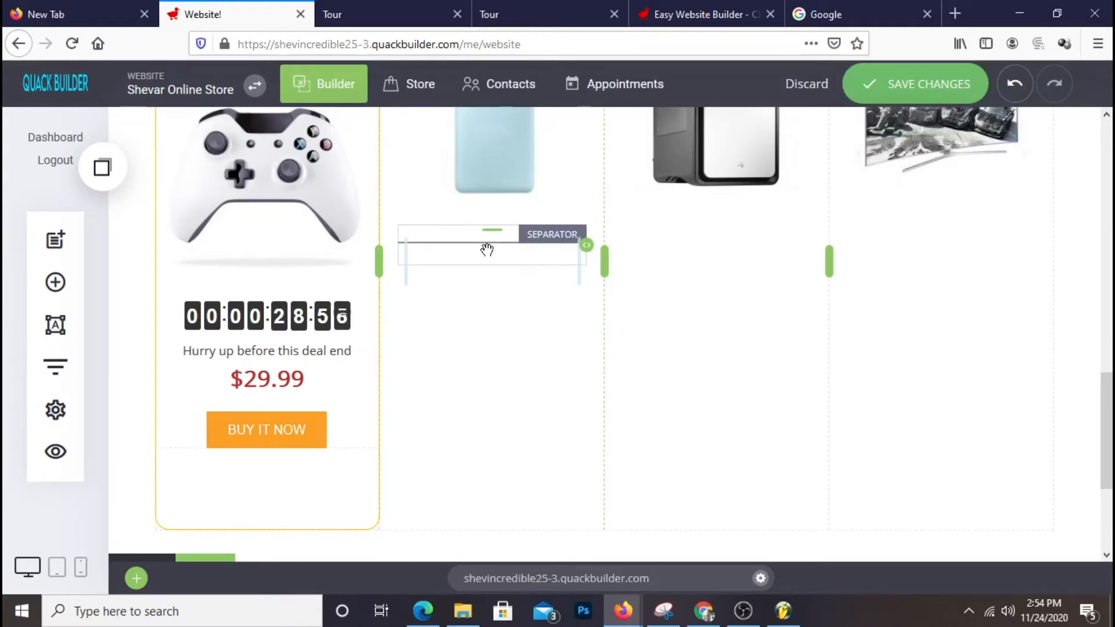
- Copy the grey separator and place the copy below the computer tower image, level with the one in the second column
left_click(487, 249)
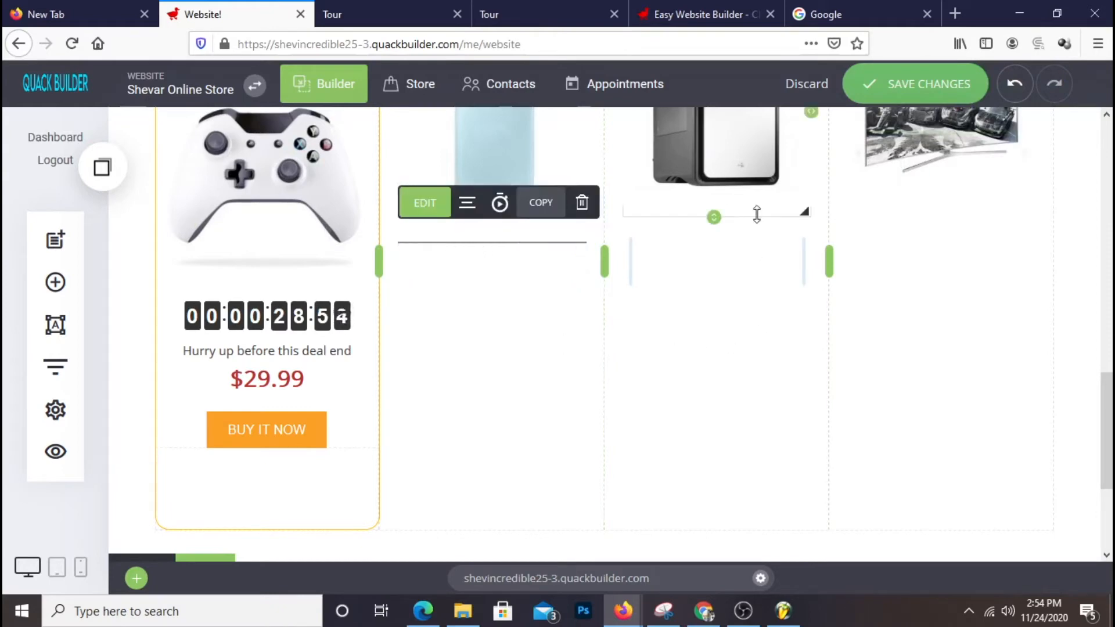
left_click(546, 212)
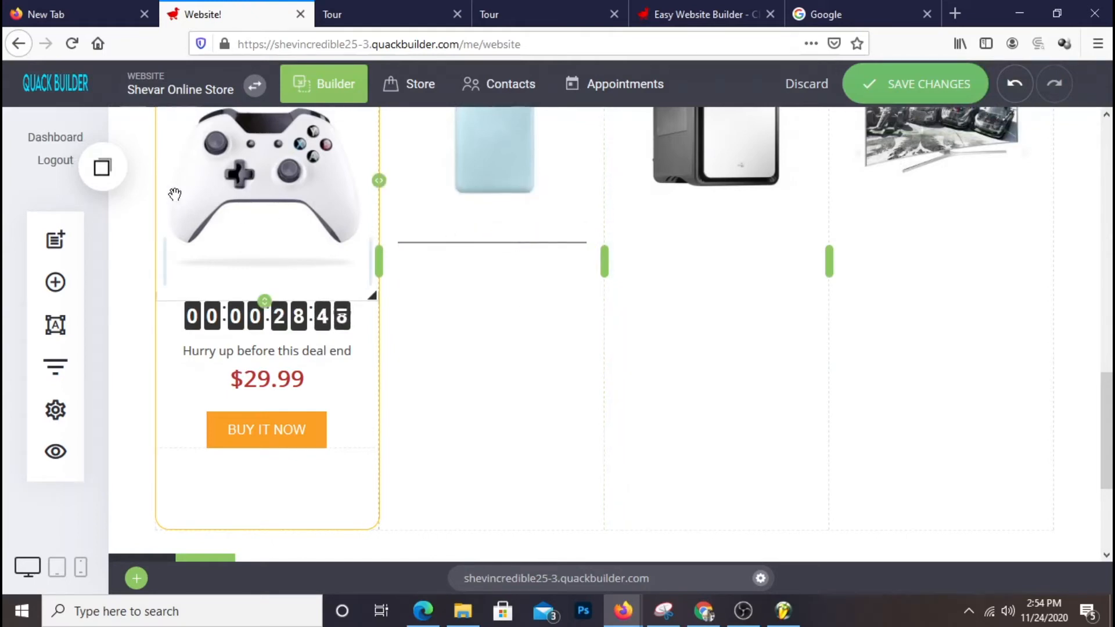
left_click(103, 169)
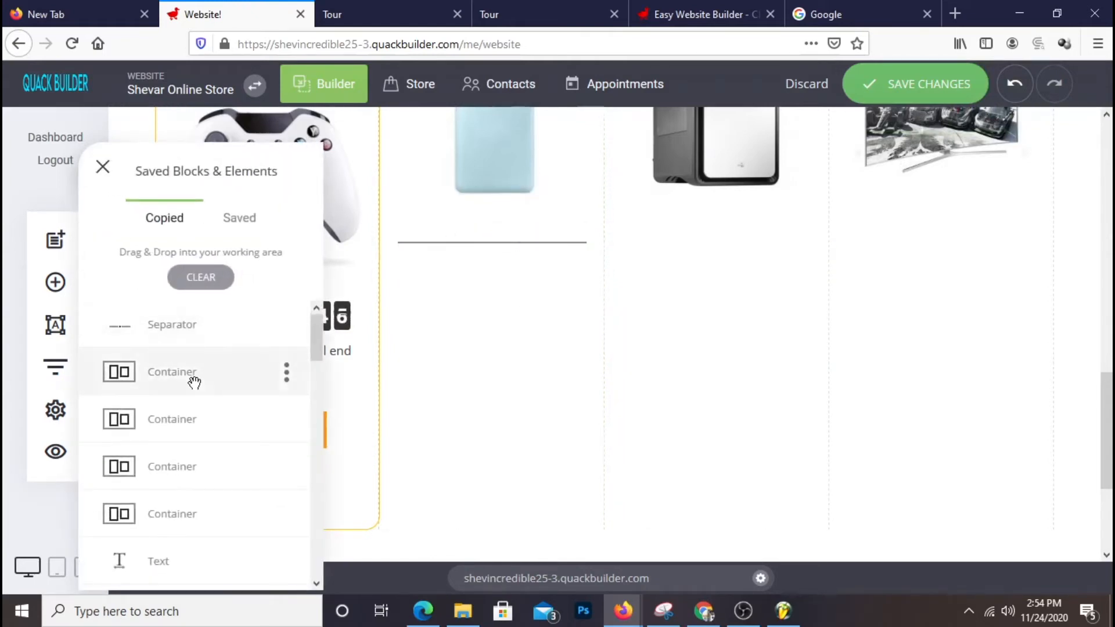
left_click_drag(179, 326, 734, 257)
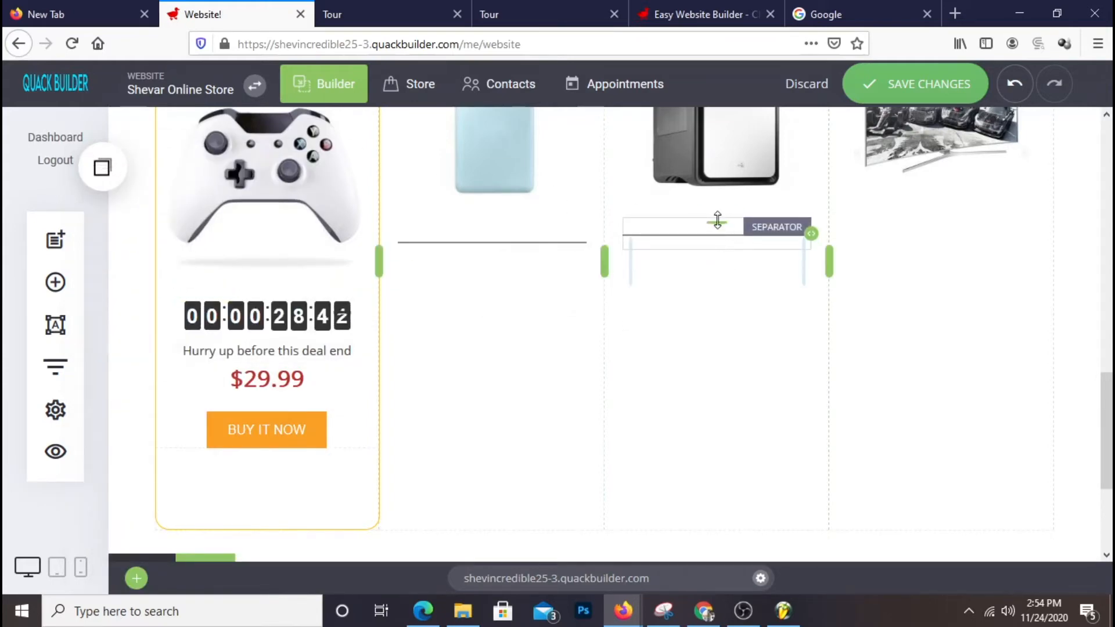
- Place another copied separator below the curved TV image and lower it to line up with the neighbouring separators
left_click(102, 181)
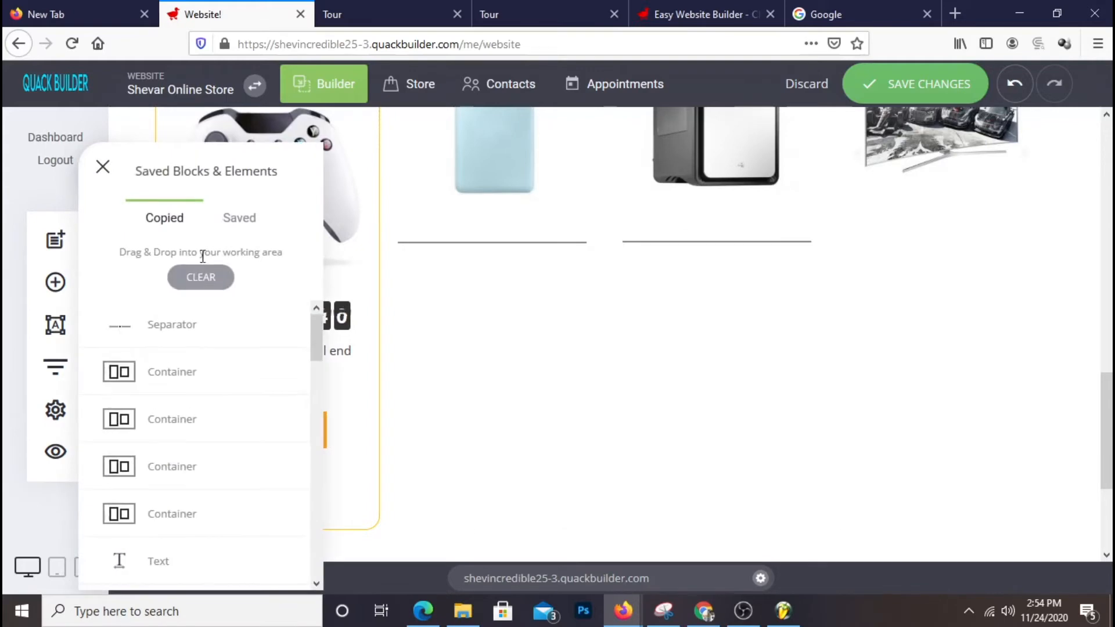
left_click_drag(187, 324, 953, 254)
scroll(954, 247, "up", 3)
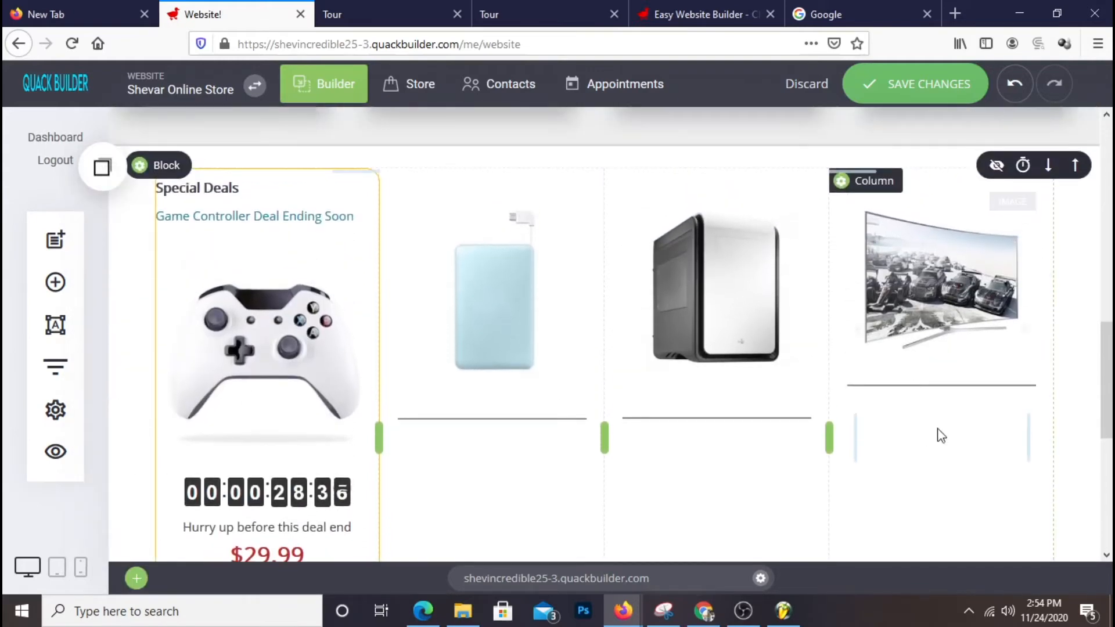
left_click_drag(943, 383, 935, 403)
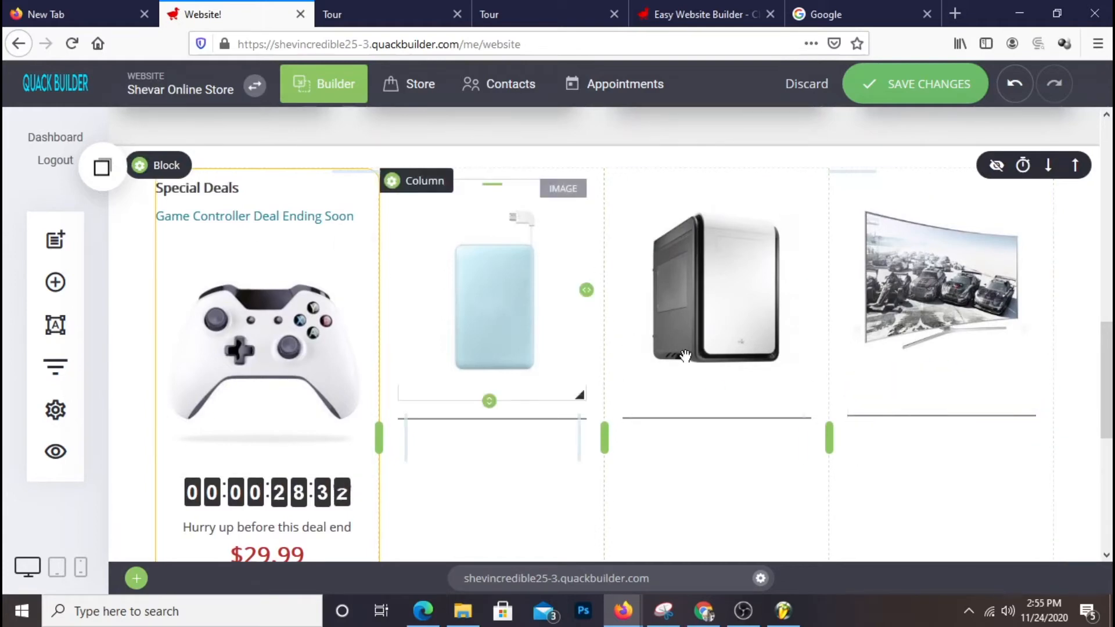
scroll(847, 238, "down", 2)
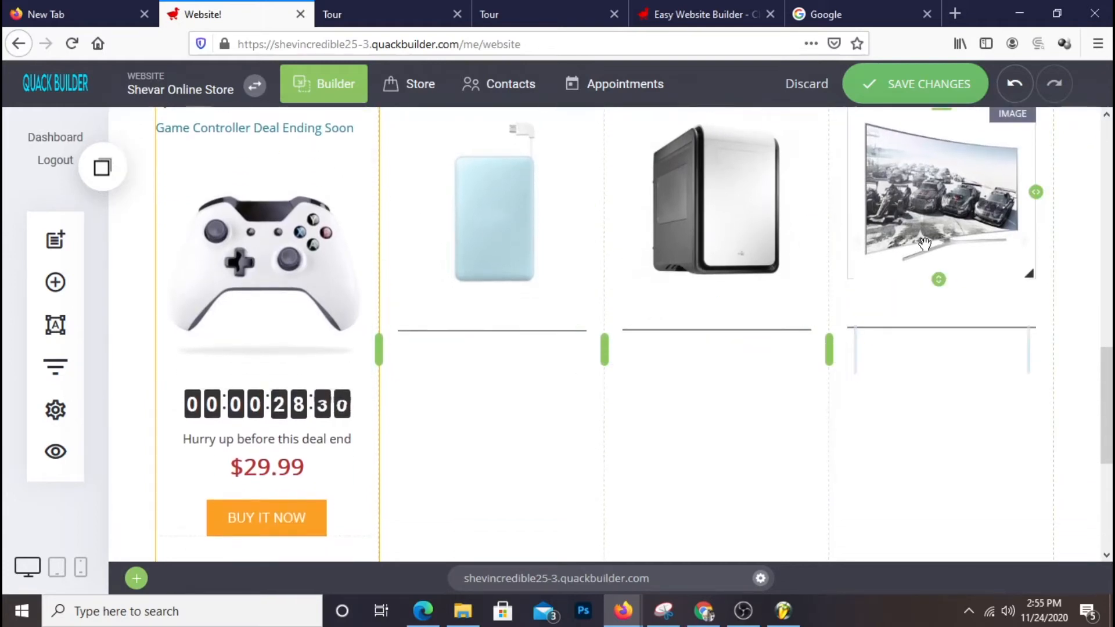
scroll(923, 243, "up", 3)
scroll(924, 244, "down", 3)
scroll(925, 245, "down", 3)
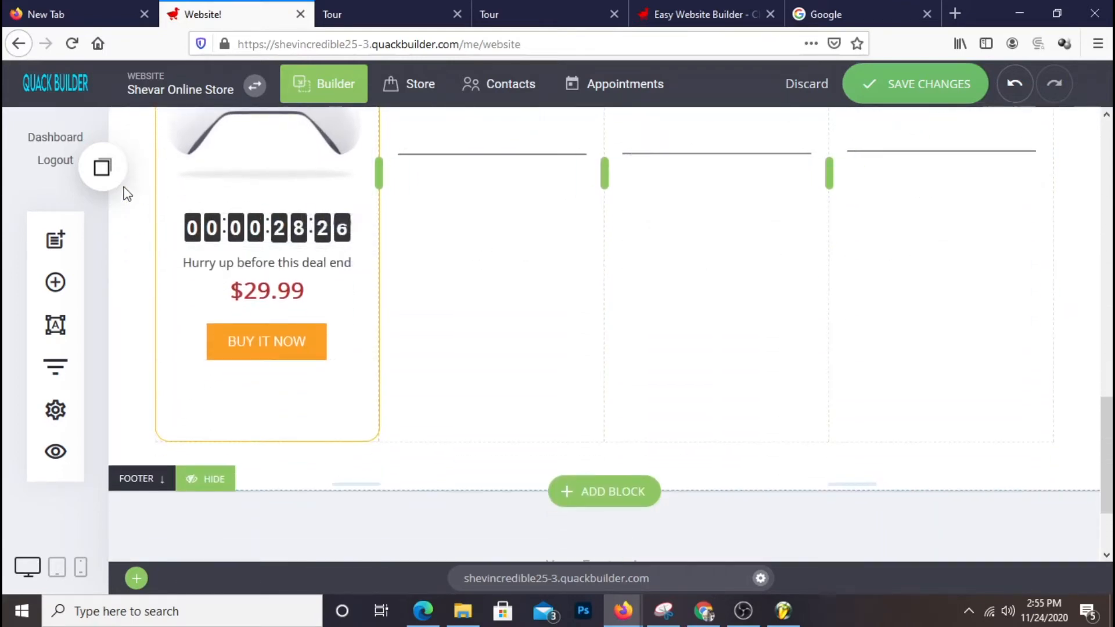
left_click(101, 168)
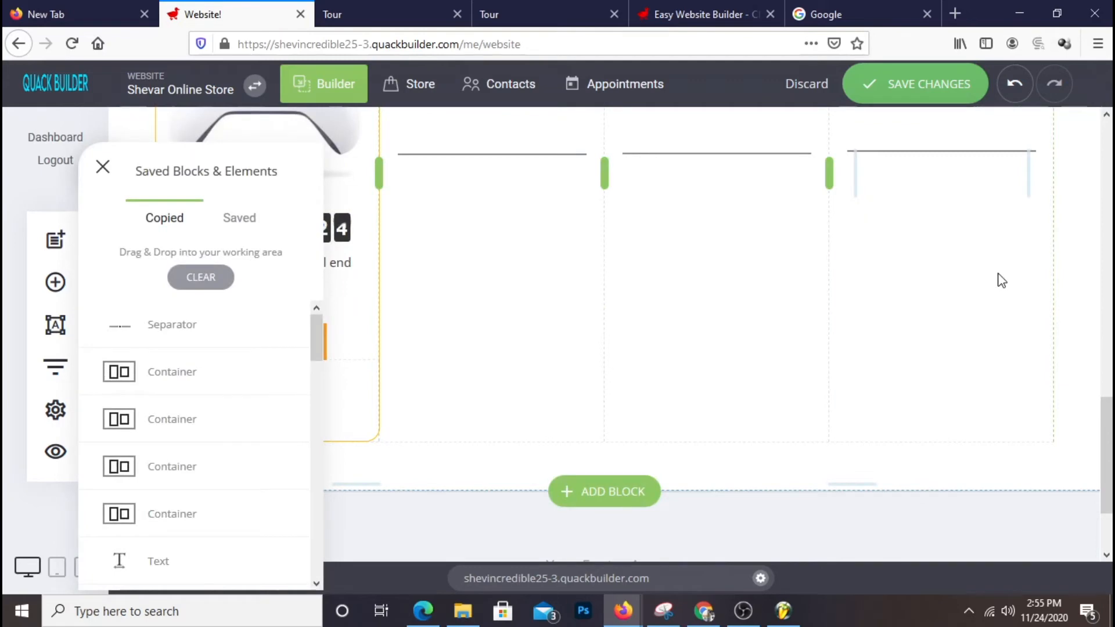
left_click(466, 308)
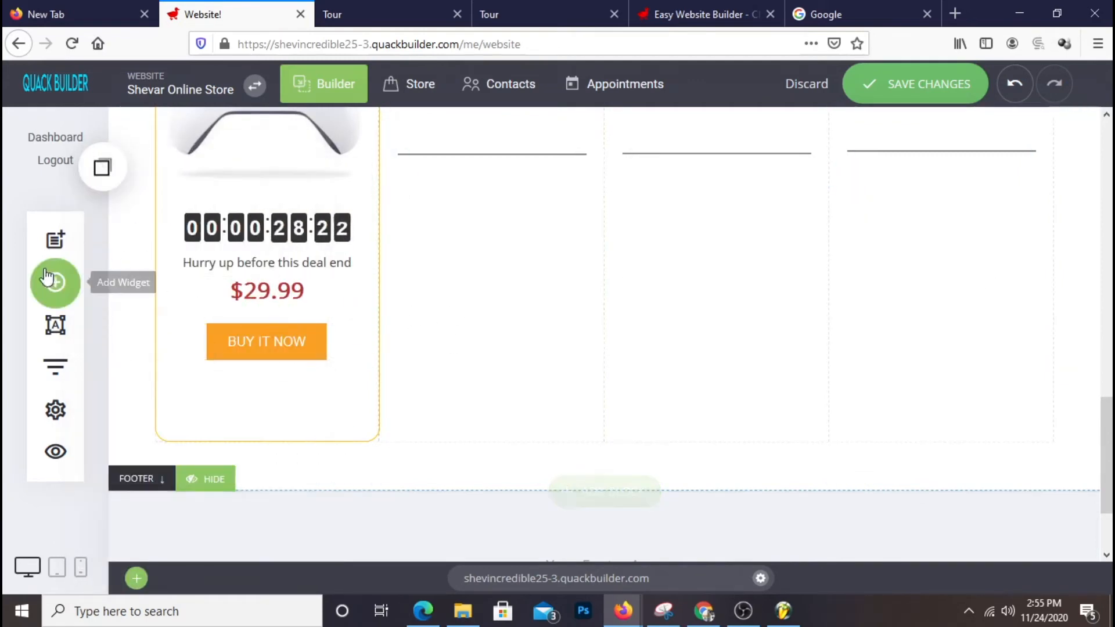
- Add an image widget below the separator in the second column and fill it with the AZDOME Rear View Camera picture
left_click(55, 282)
left_click_drag(180, 443, 476, 276)
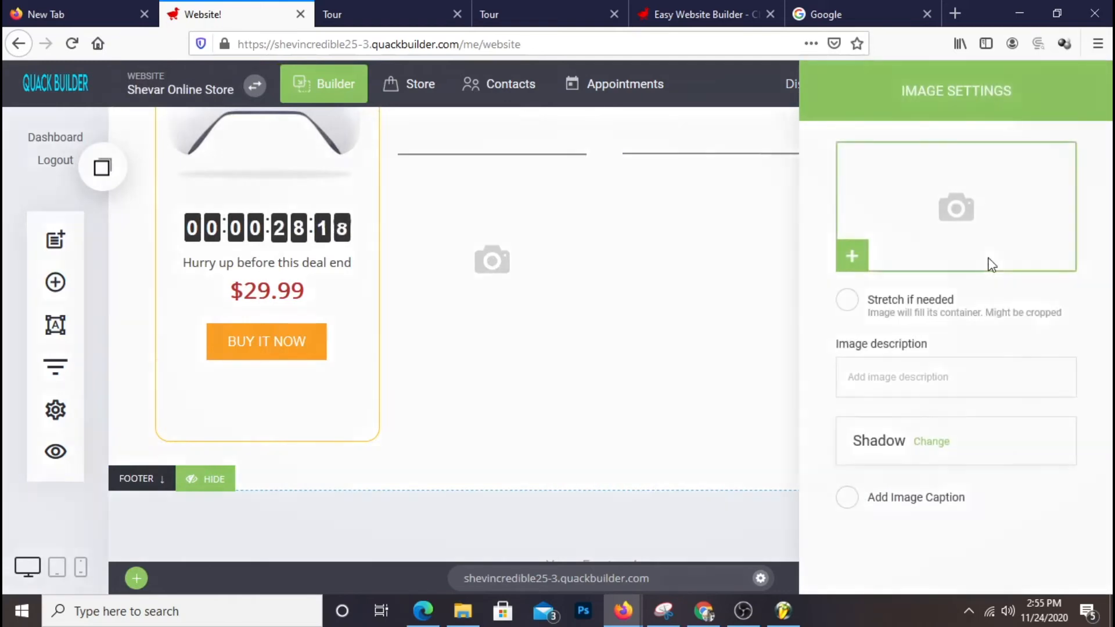
left_click(988, 263)
scroll(796, 400, "down", 4)
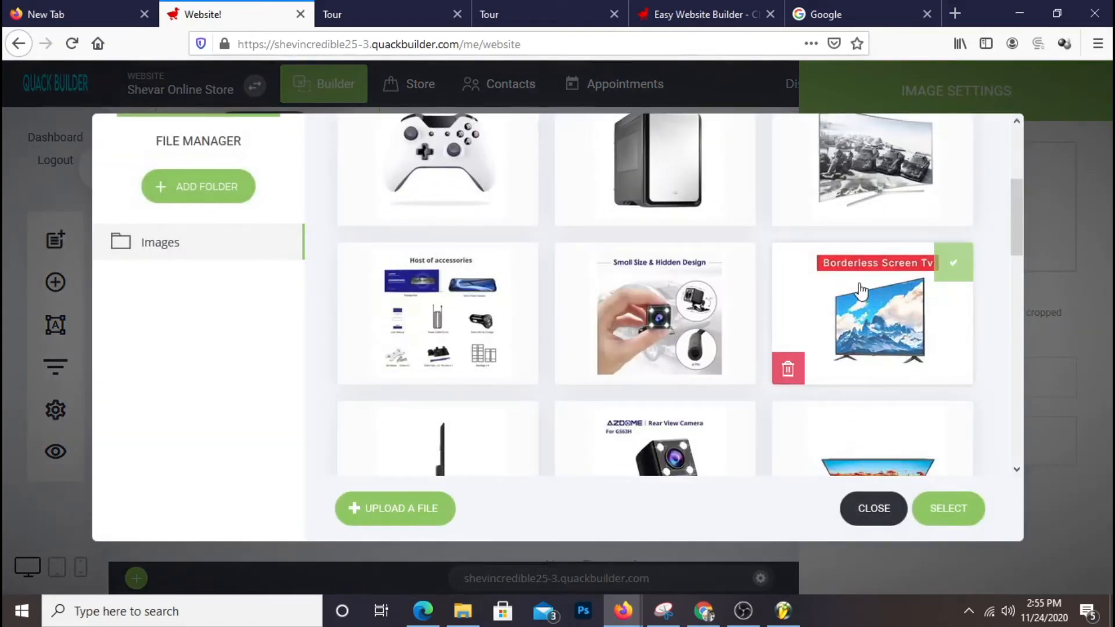
left_click(740, 331)
scroll(848, 401, "down", 2)
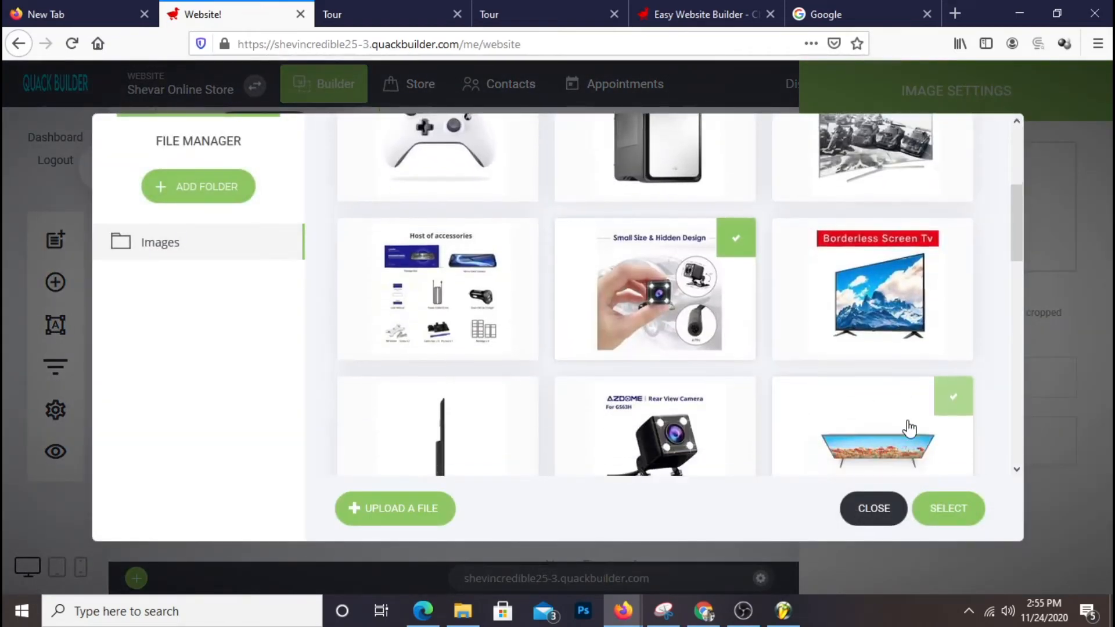
scroll(869, 482, "down", 2)
scroll(915, 474, "up", 3)
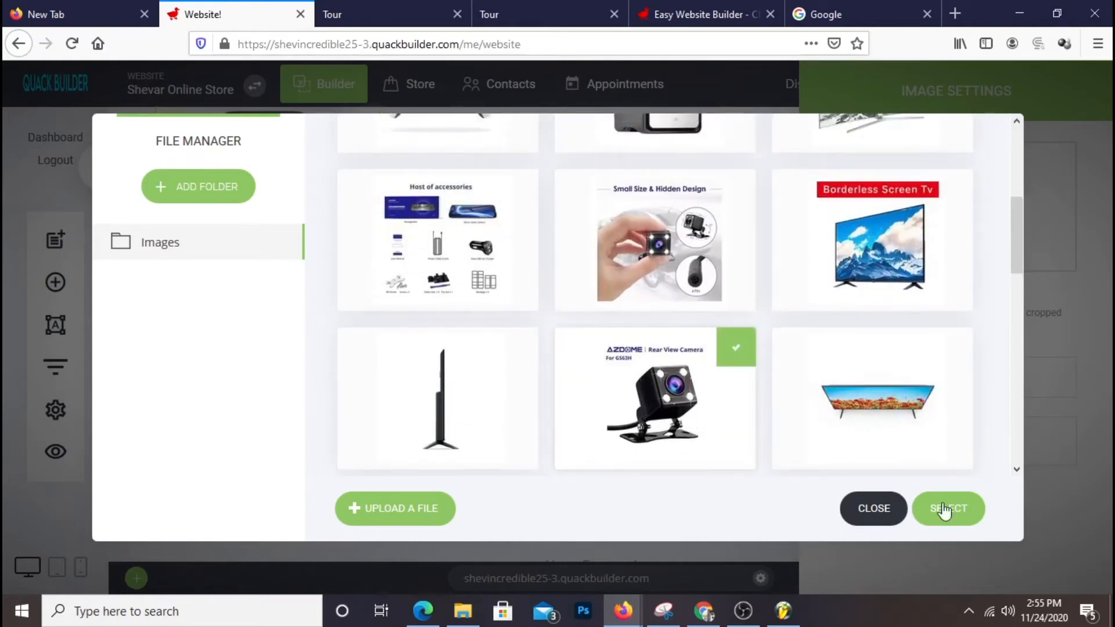
left_click(979, 510)
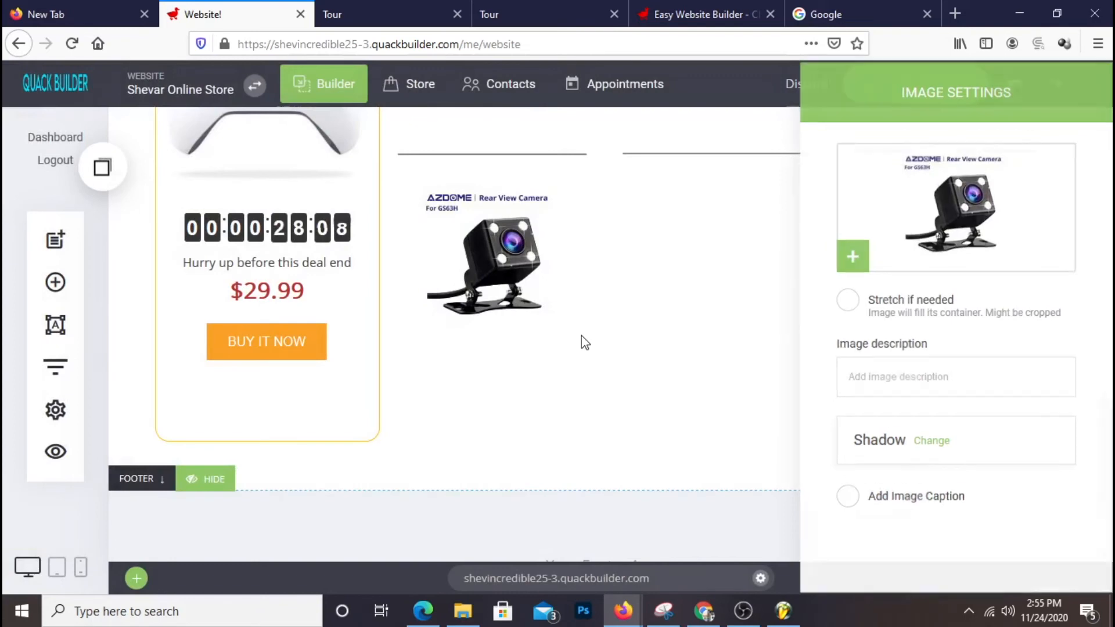
- Close the image settings and slightly enlarge the rear view camera image by extending its height
left_click(583, 343)
scroll(632, 349, "up", 5)
scroll(632, 349, "down", 4)
scroll(628, 353, "down", 2)
left_click_drag(489, 341, 491, 361)
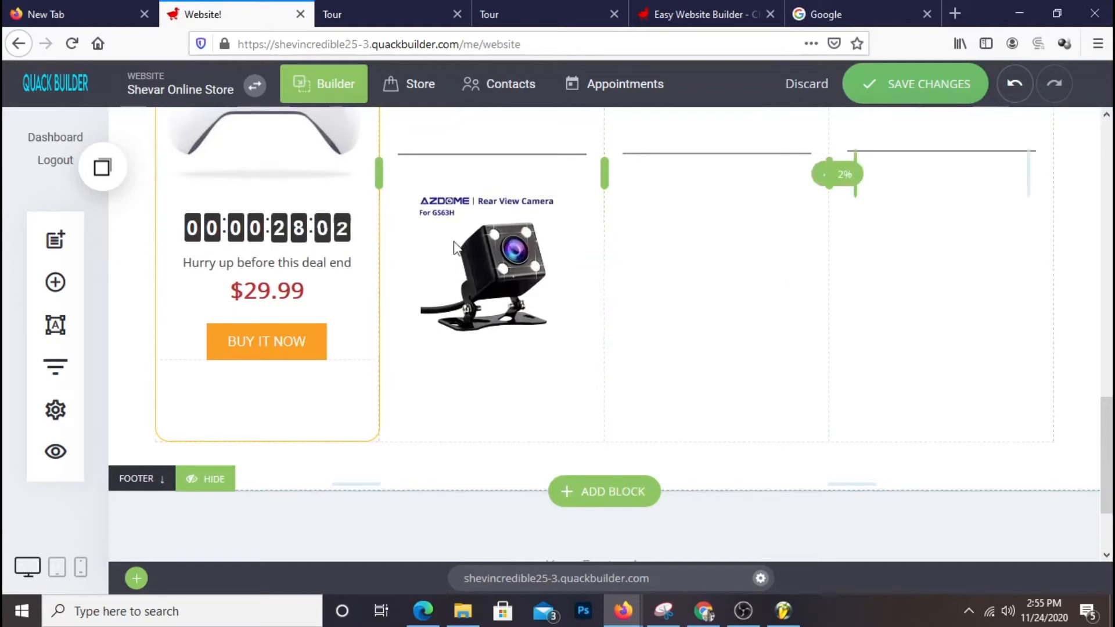
- Add an image widget below the separator in the third column and fill it with the laptop picture
left_click(56, 282)
left_click_drag(213, 437, 802, 256)
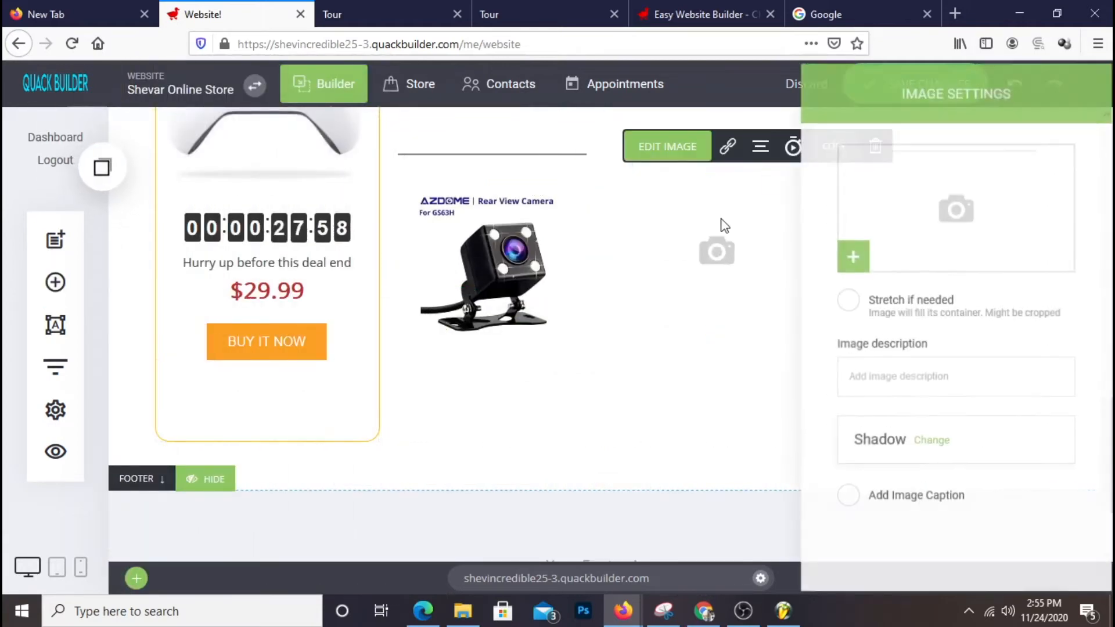
left_click(970, 241)
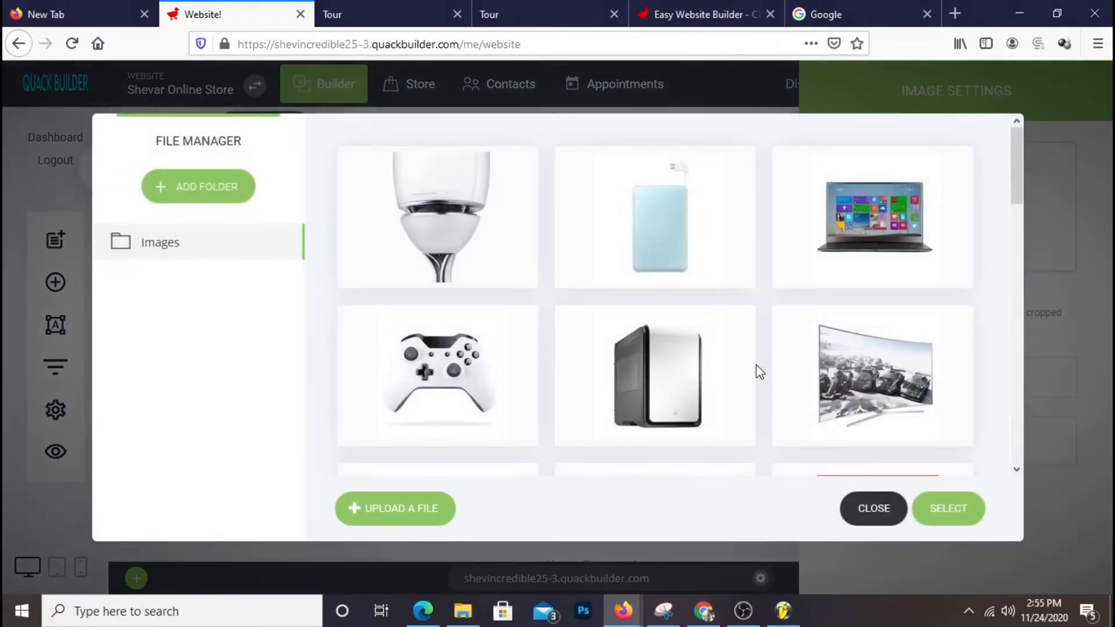
left_click(863, 232)
scroll(860, 235, "down", 5)
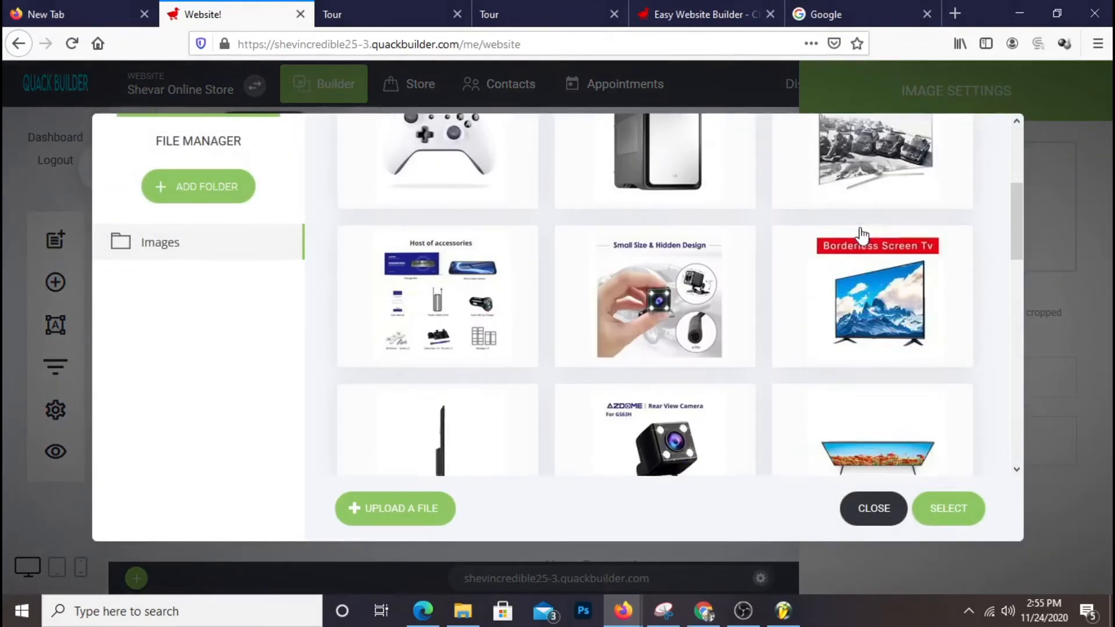
scroll(860, 235, "up", 5)
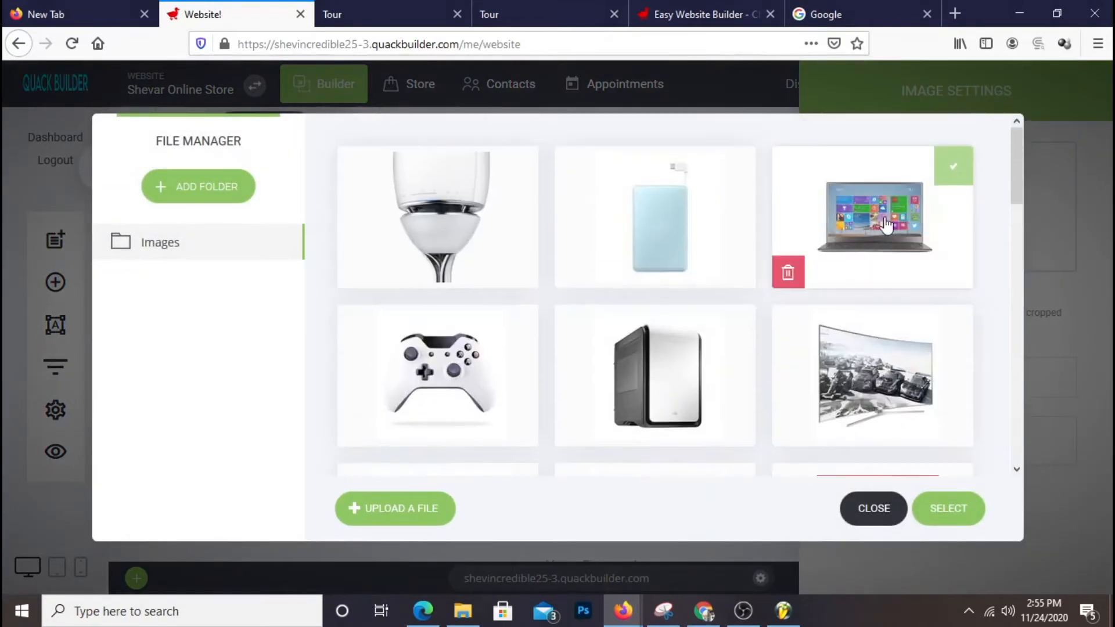
left_click(942, 516)
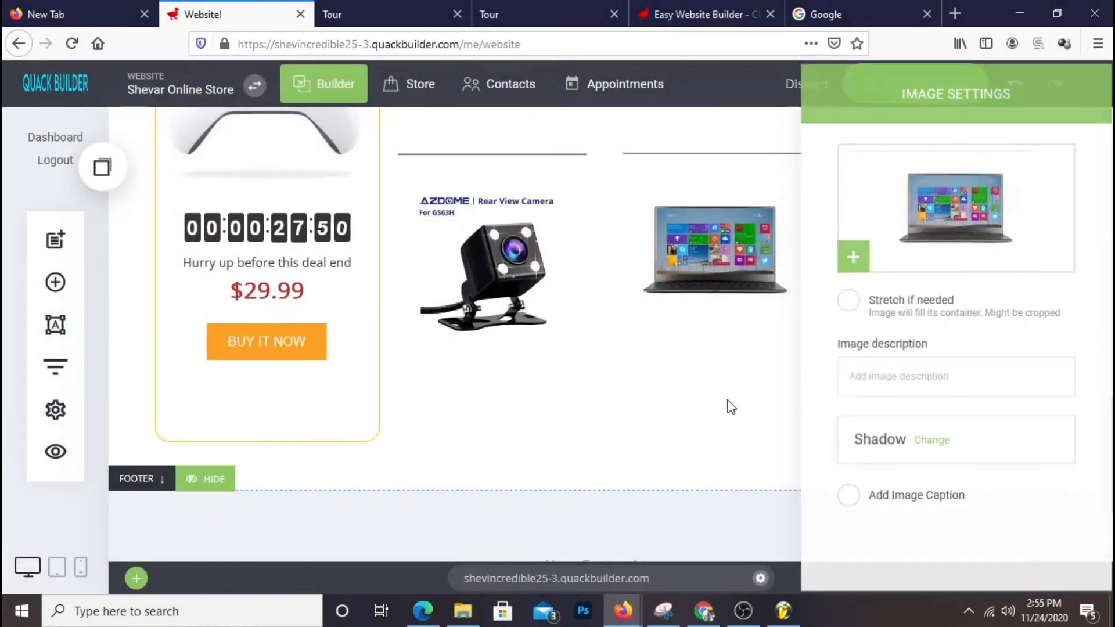
- Slightly enlarge the laptop image by extending its height to match the camera image beside it
left_click_drag(720, 329, 716, 342)
scroll(865, 343, "up", 5)
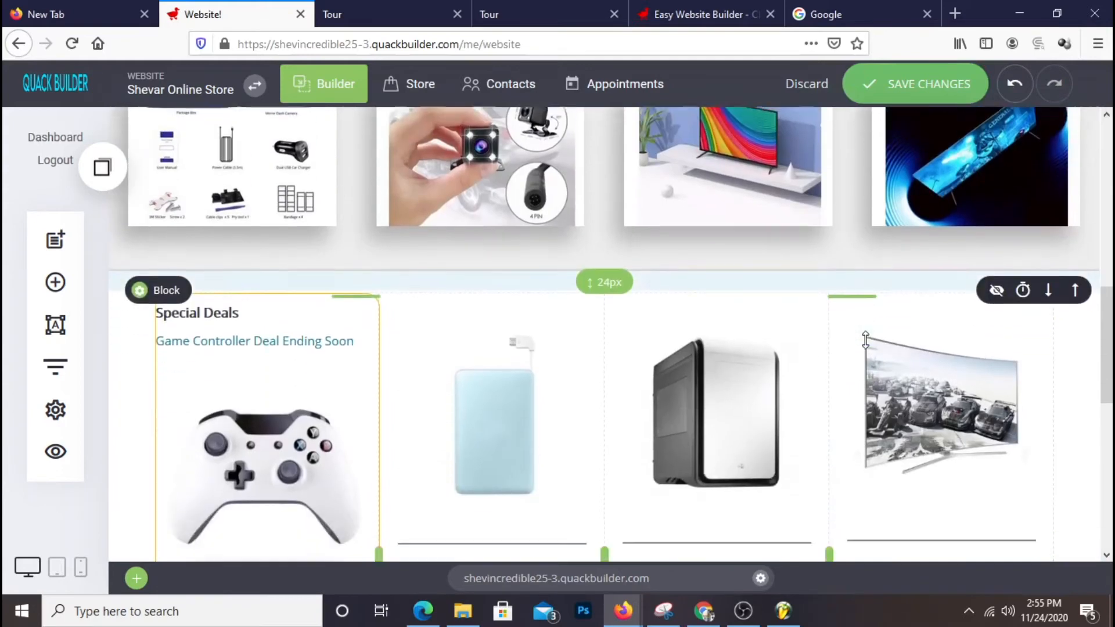
scroll(868, 345, "down", 5)
scroll(871, 351, "up", 2)
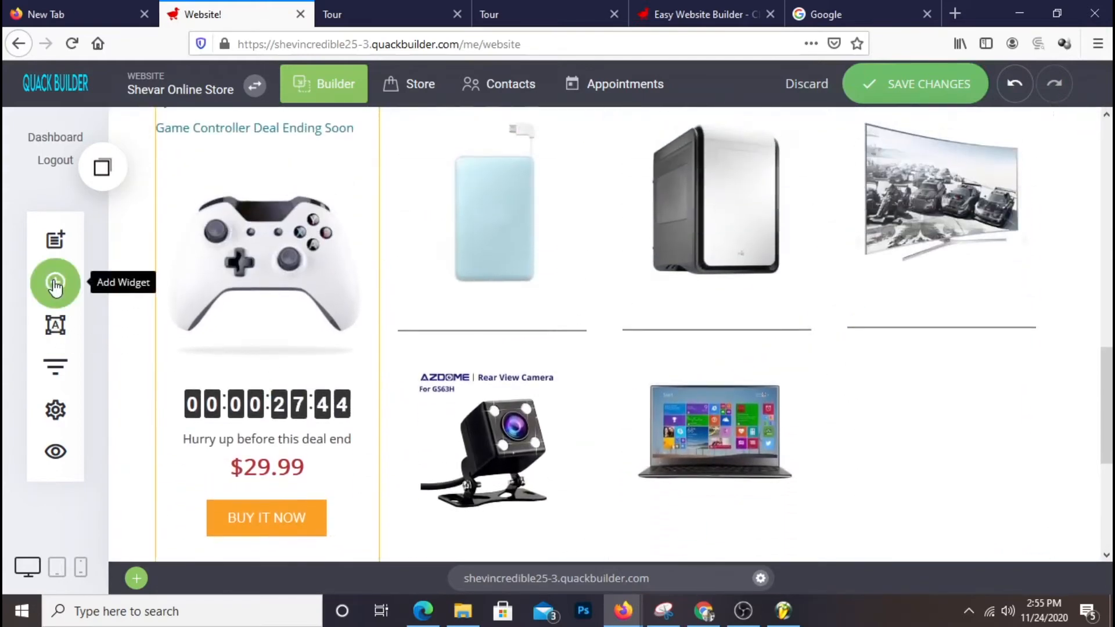
- Add an image widget below the separator in the fourth column and open the image library for it
left_click(55, 282)
left_click_drag(181, 446, 998, 418)
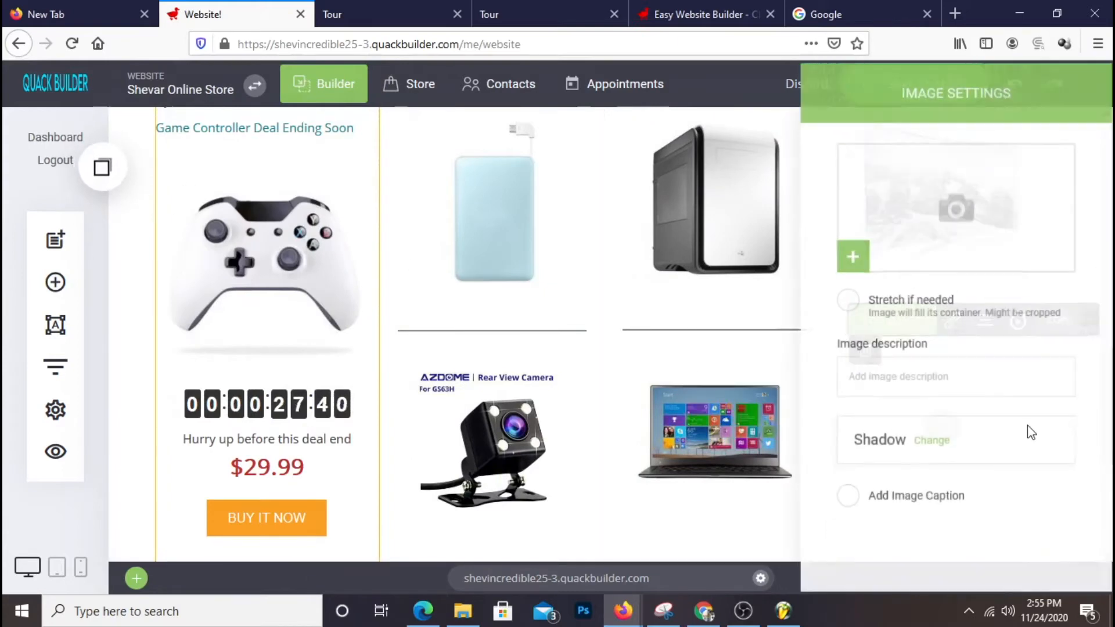
left_click(976, 210)
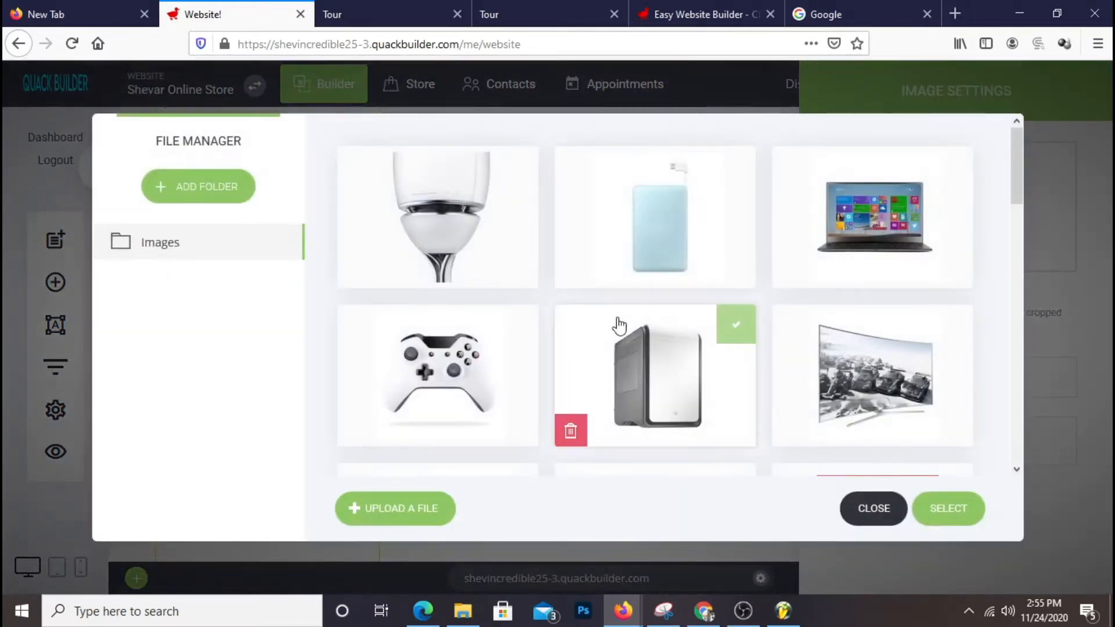
- Browse the image library, choose the Borderless Screen Tv picture for the new widget and close its settings
scroll(662, 299, "down", 3)
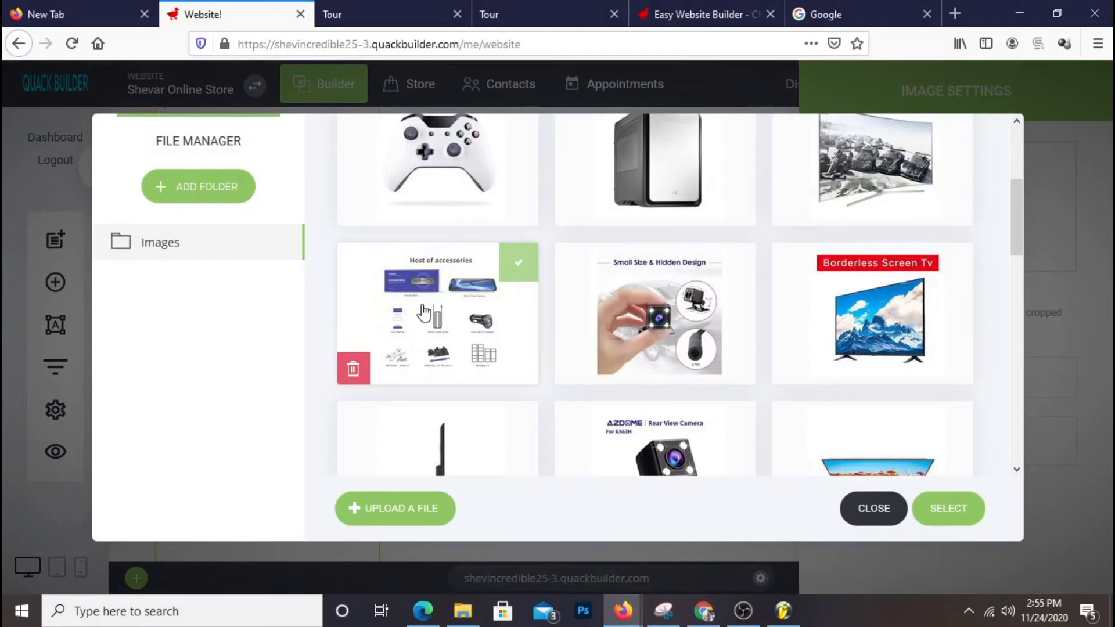
scroll(424, 312, "down", 3)
scroll(423, 312, "down", 4)
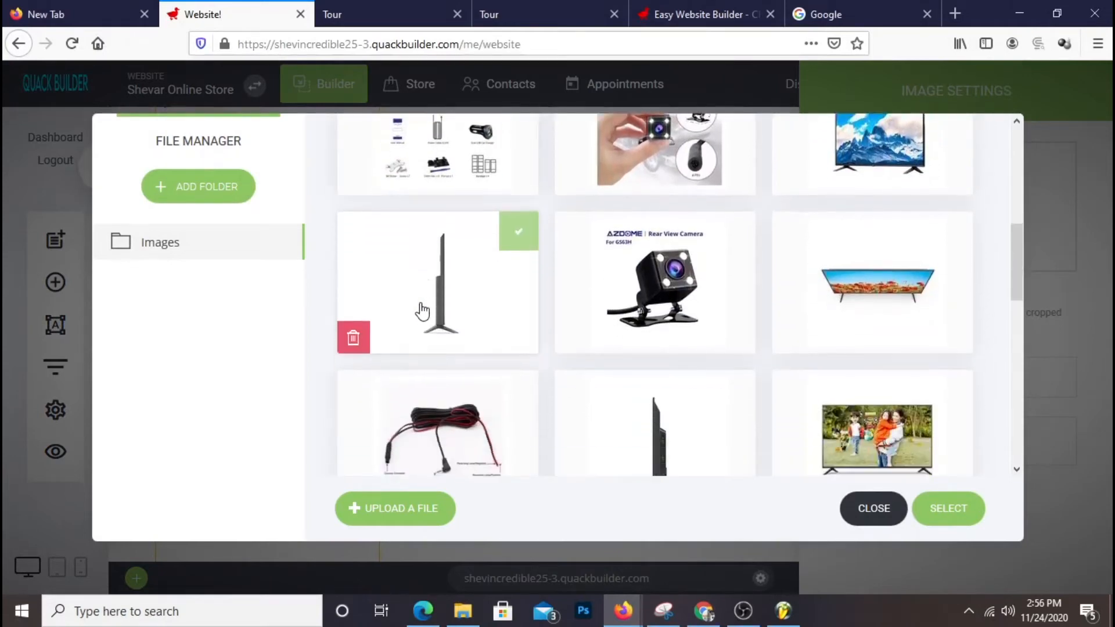
scroll(422, 312, "down", 5)
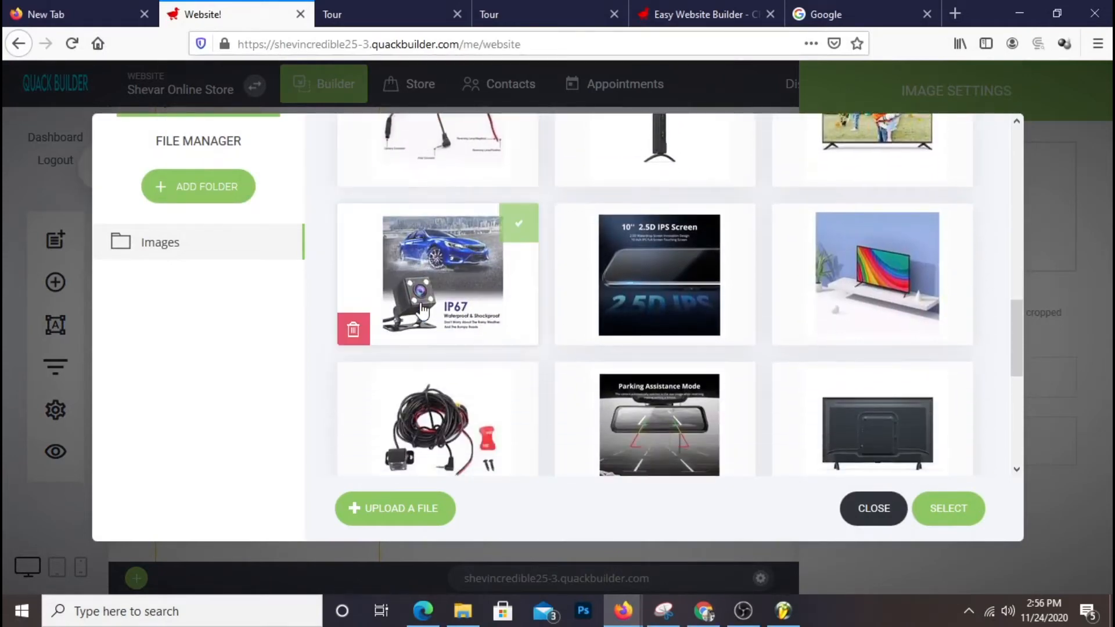
scroll(423, 312, "down", 4)
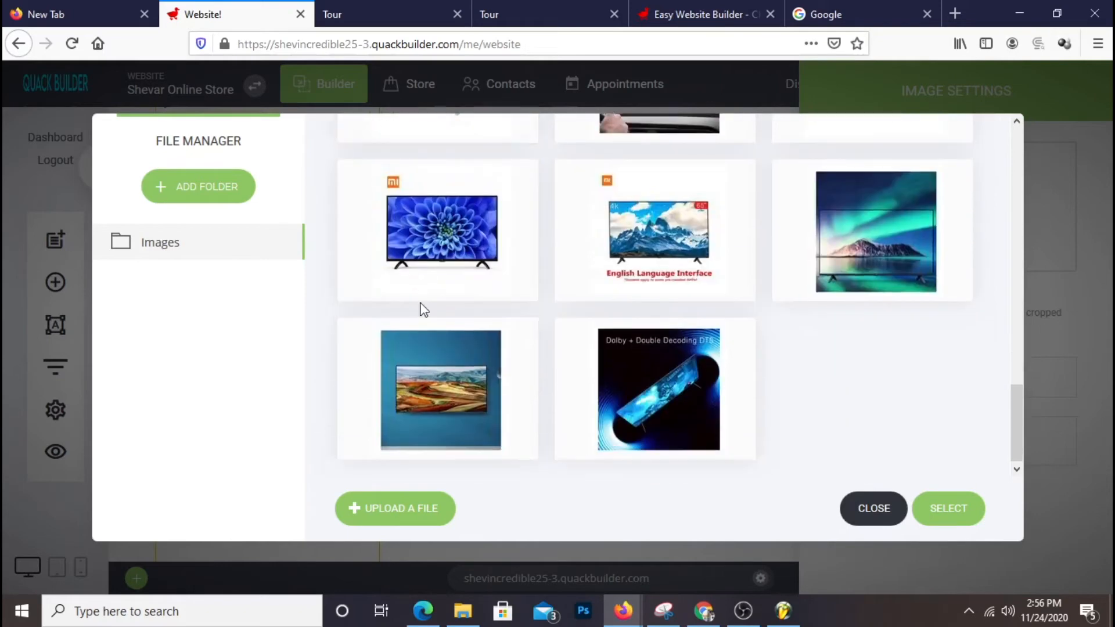
scroll(424, 310, "up", 2)
scroll(424, 311, "up", 10)
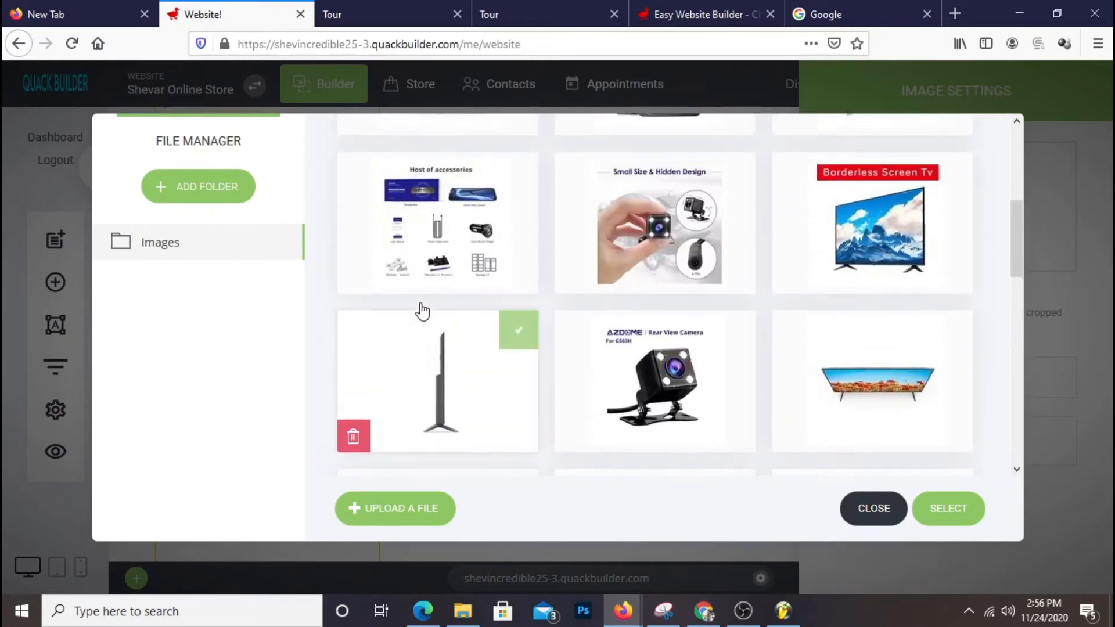
scroll(423, 311, "up", 3)
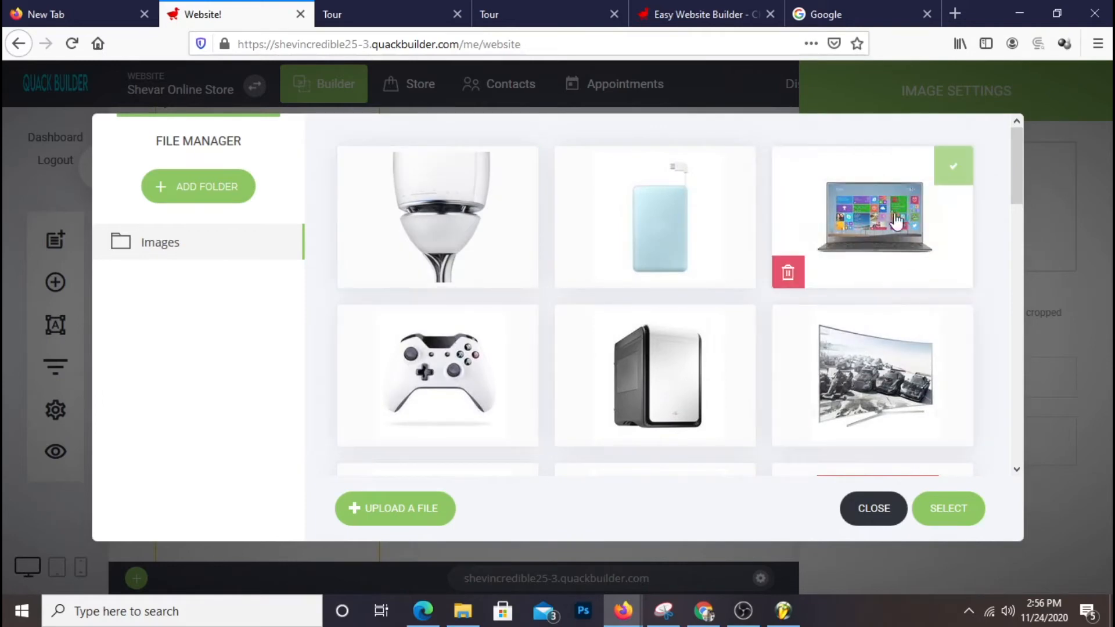
scroll(904, 290, "down", 5)
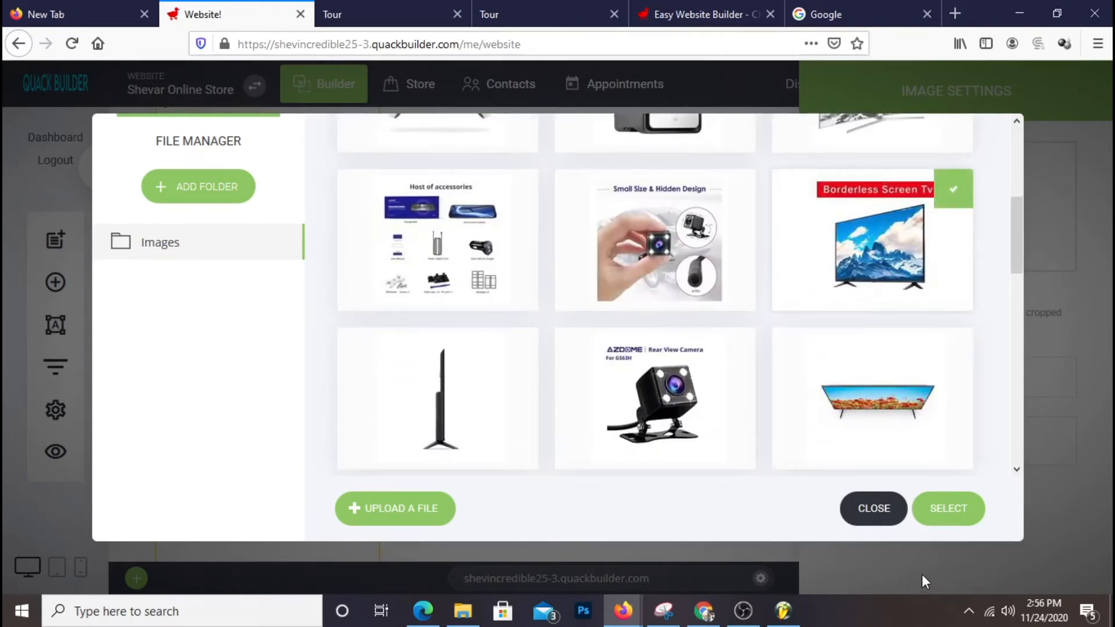
left_click(943, 515)
left_click(677, 450)
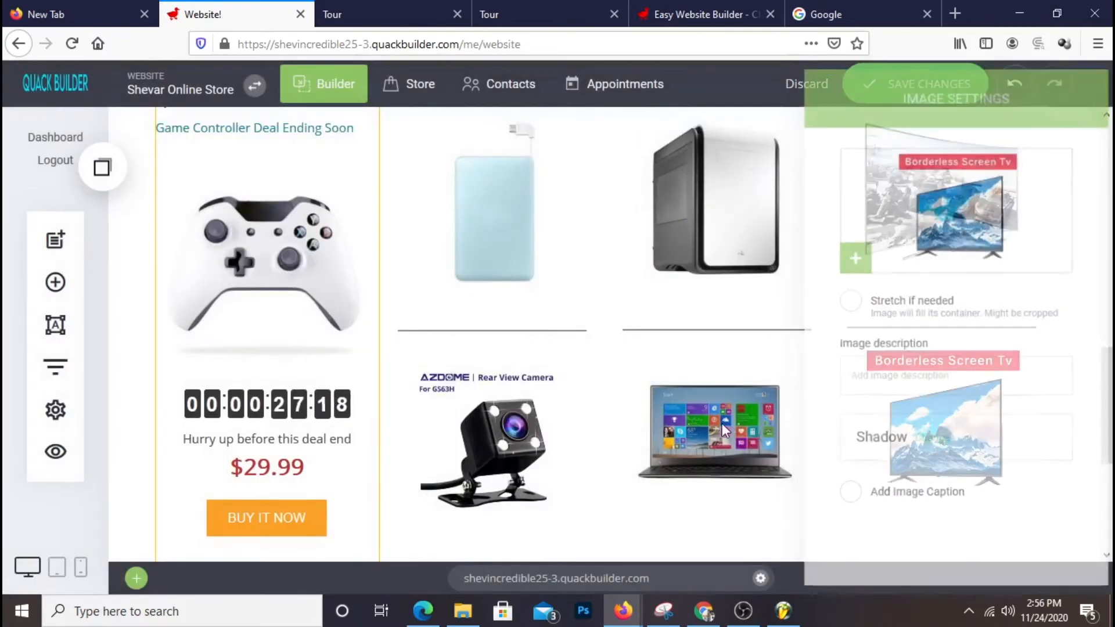
- Shift the Borderless Screen Tv image slightly down and extend its height a little to match the neighbouring images
left_click_drag(938, 348, 938, 349)
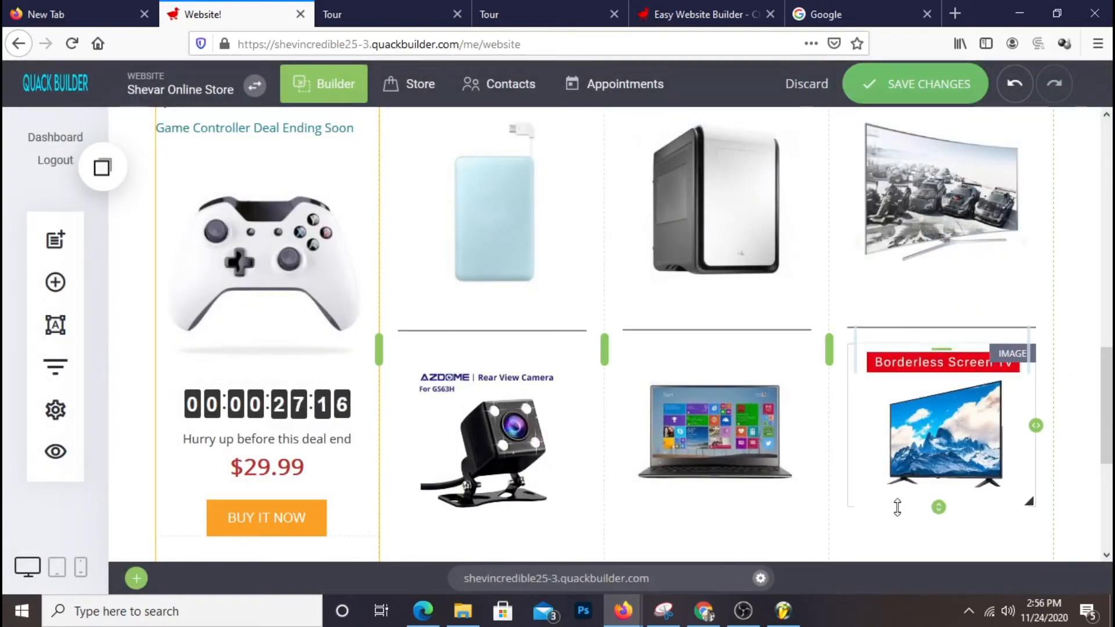
left_click_drag(938, 507, 938, 514)
scroll(808, 427, "down", 3)
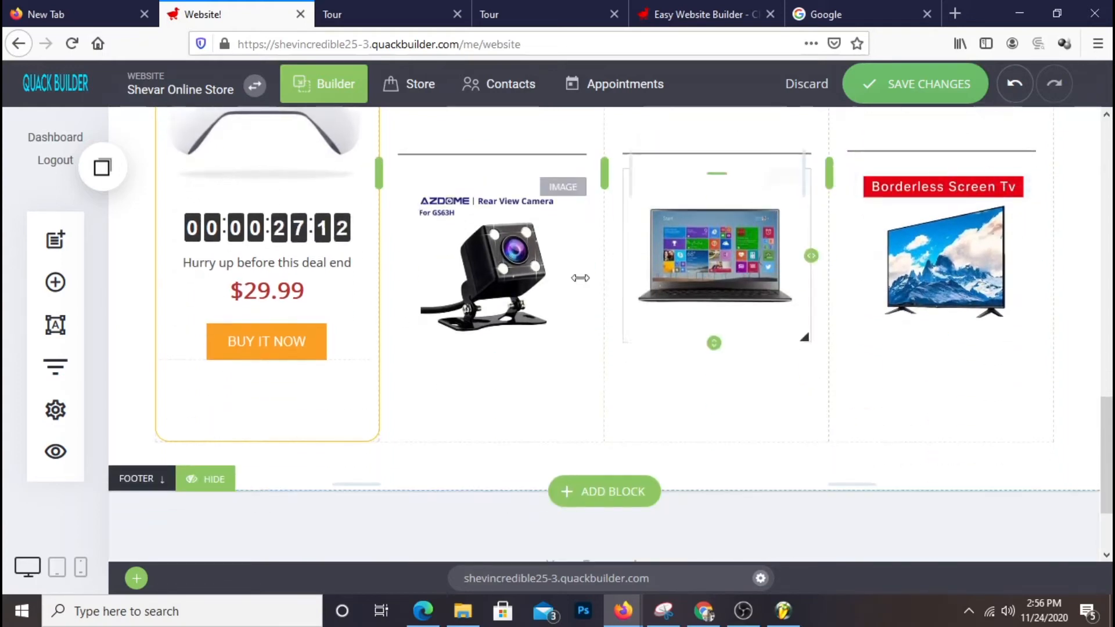
scroll(825, 271, "up", 3)
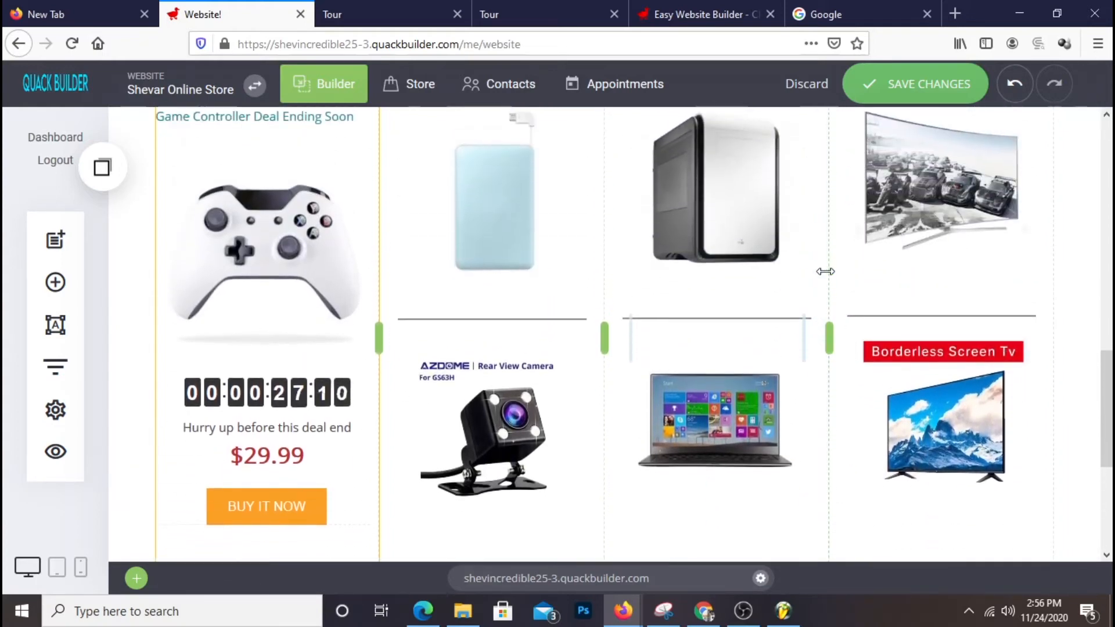
- Save the website changes and open the site preview in a new browser tab
left_click(900, 90)
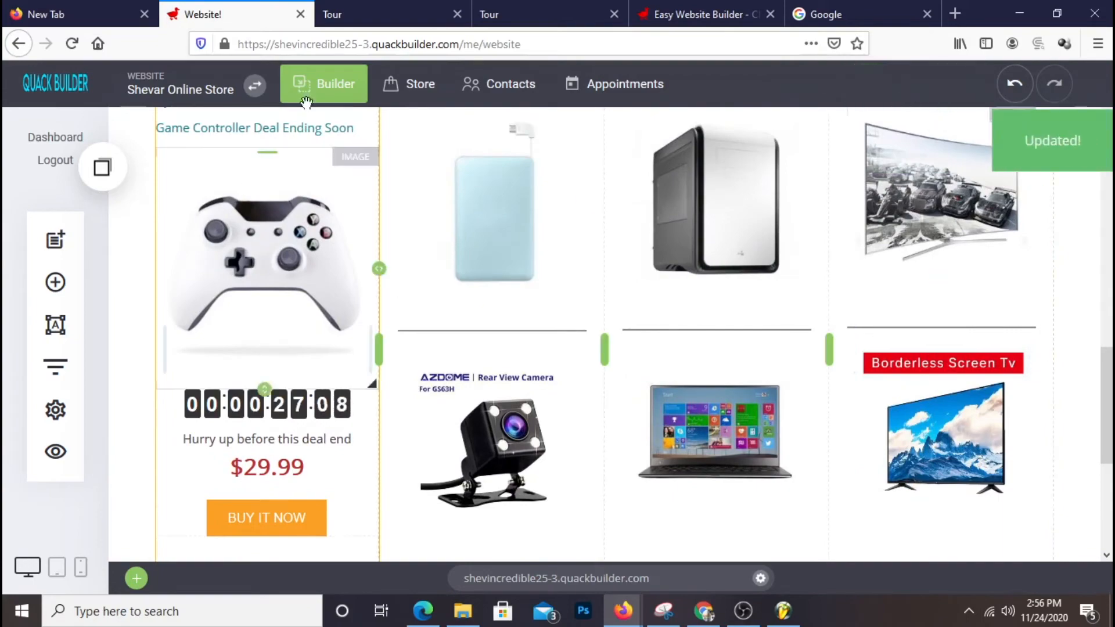
left_click(66, 459)
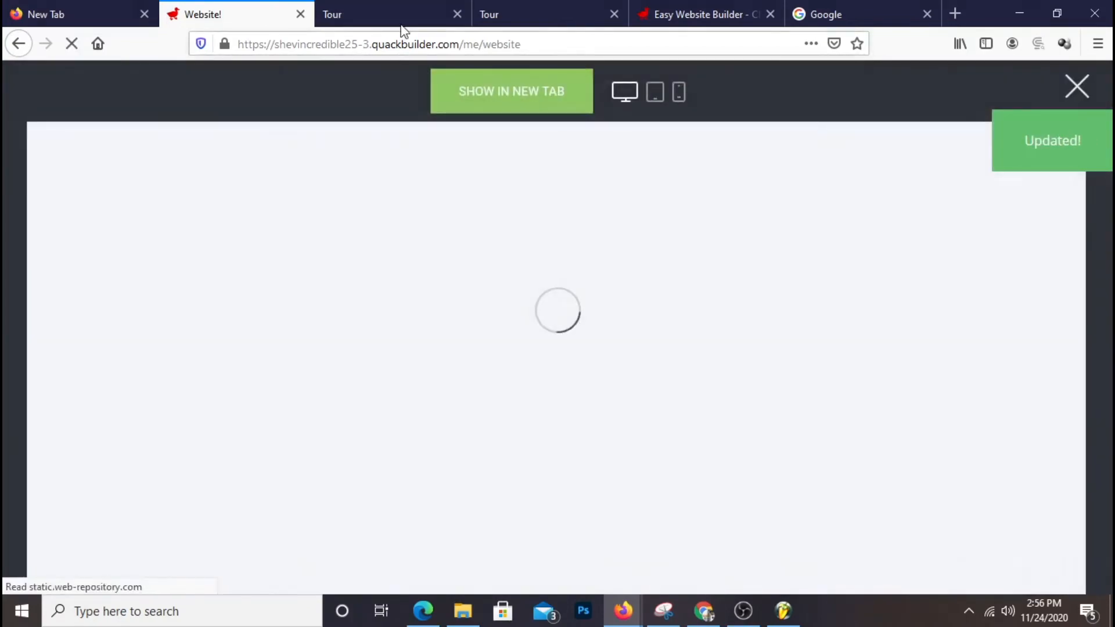
left_click(498, 92)
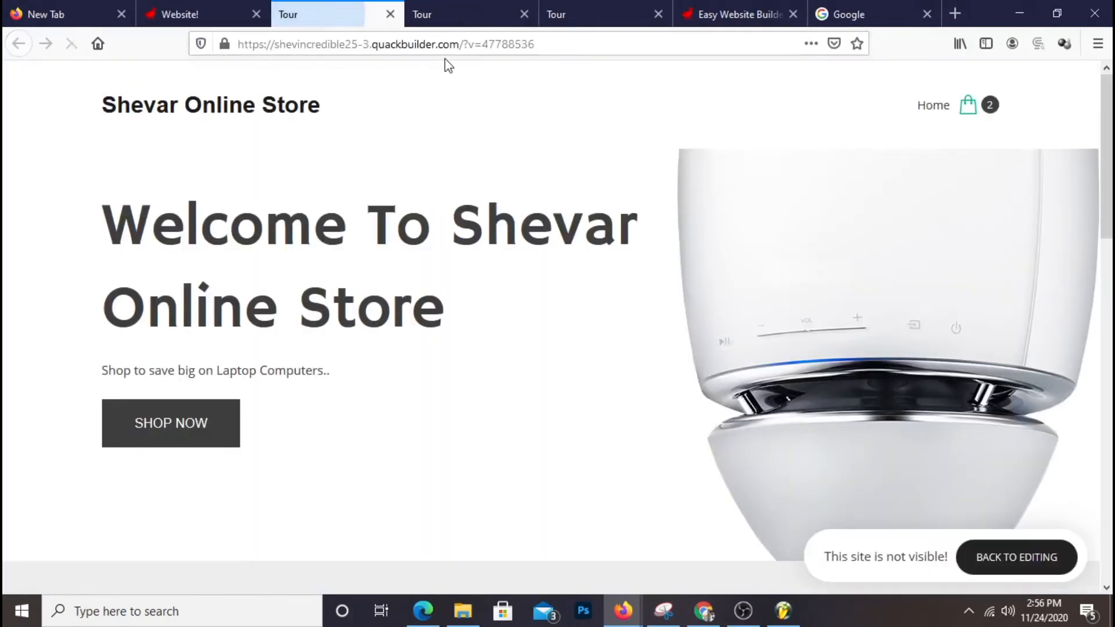
- Close the two older preview tabs and check the Special Deals block in the new site preview
left_click(523, 14)
middle_click(570, 21)
scroll(471, 241, "down", 3)
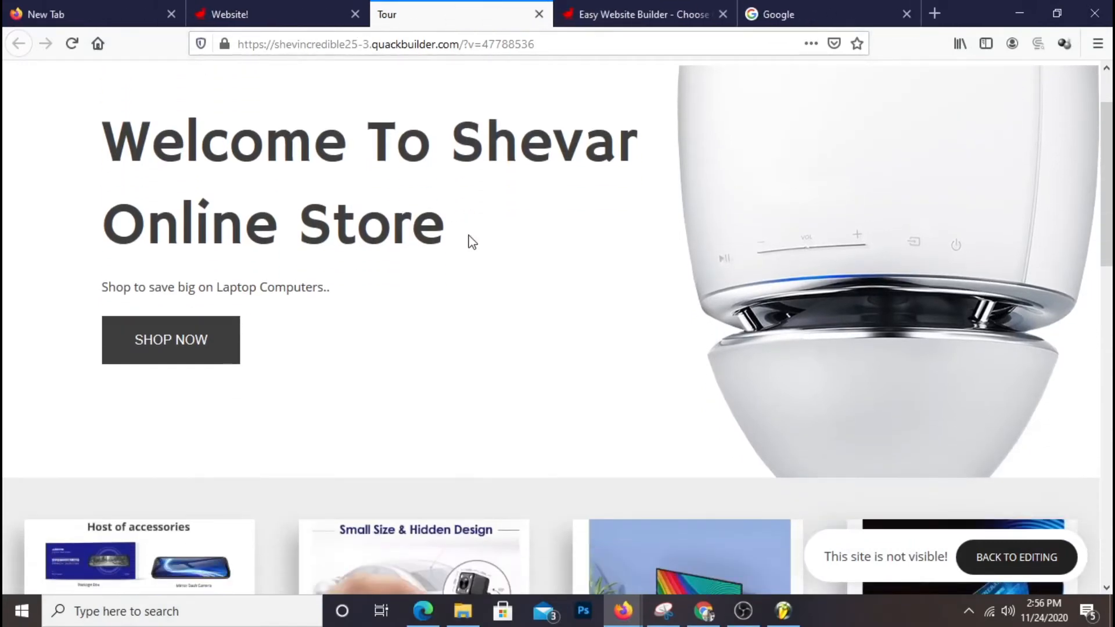
scroll(471, 241, "down", 10)
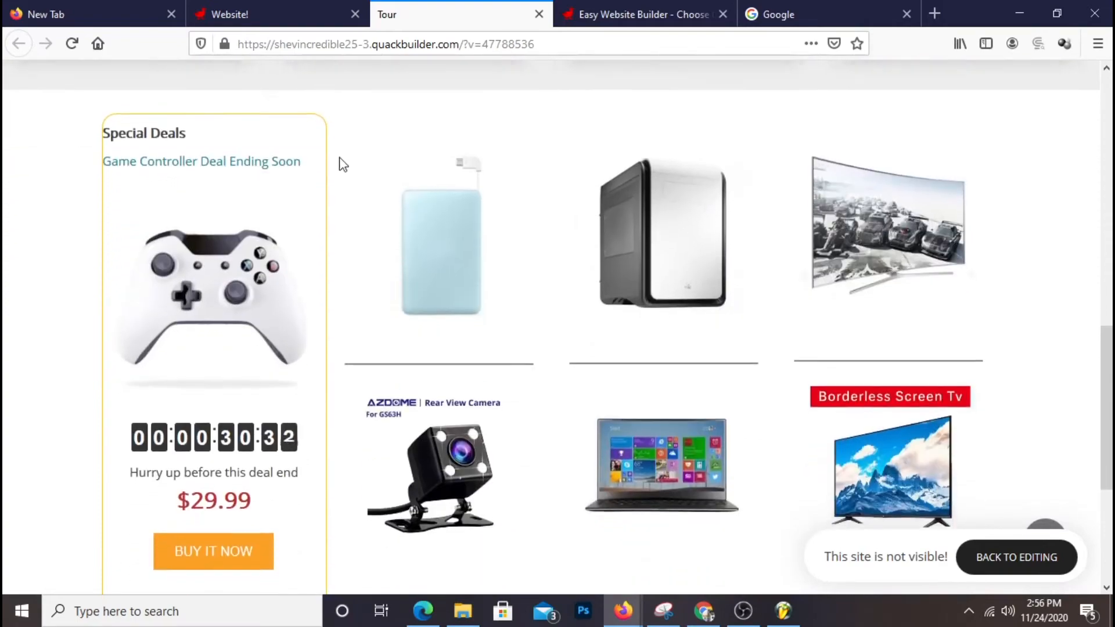
- Examine the row of accessory and TV images and the two product rows of the Special Deals block in the preview
scroll(347, 165, "down", 4)
scroll(299, 197, "up", 1)
scroll(299, 197, "up", 4)
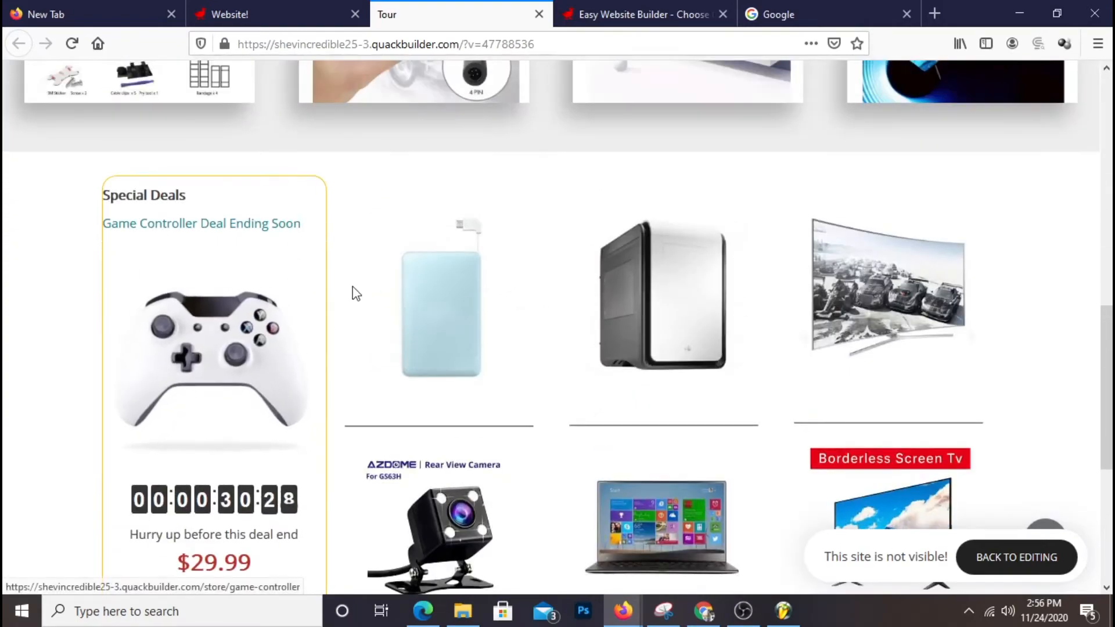
scroll(354, 291, "down", 5)
scroll(355, 288, "up", 5)
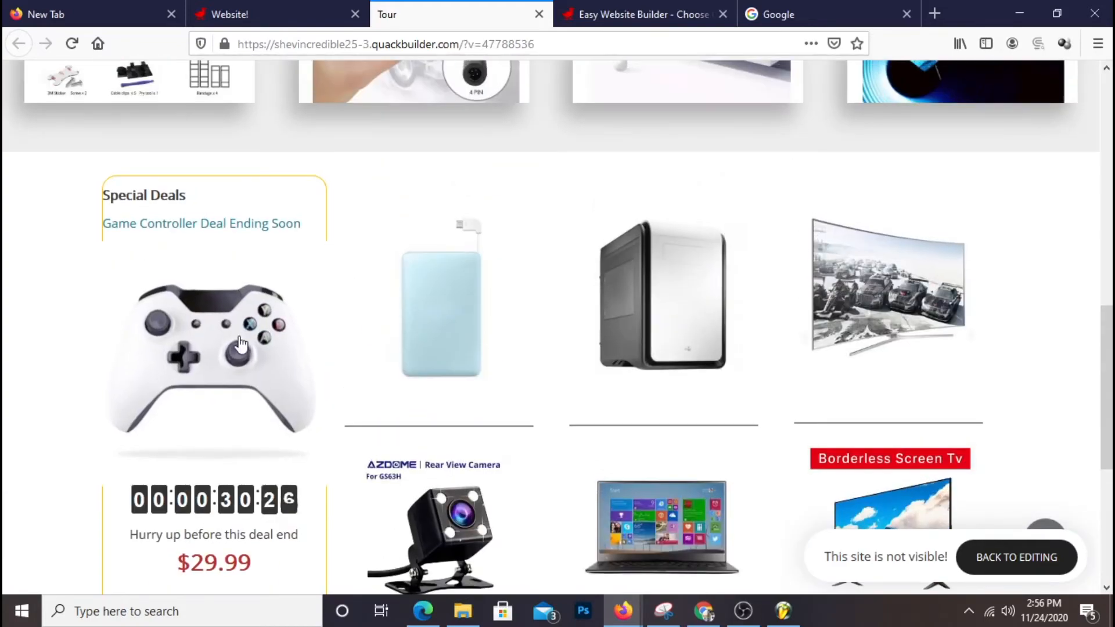
scroll(938, 355, "down", 3)
scroll(950, 353, "up", 6)
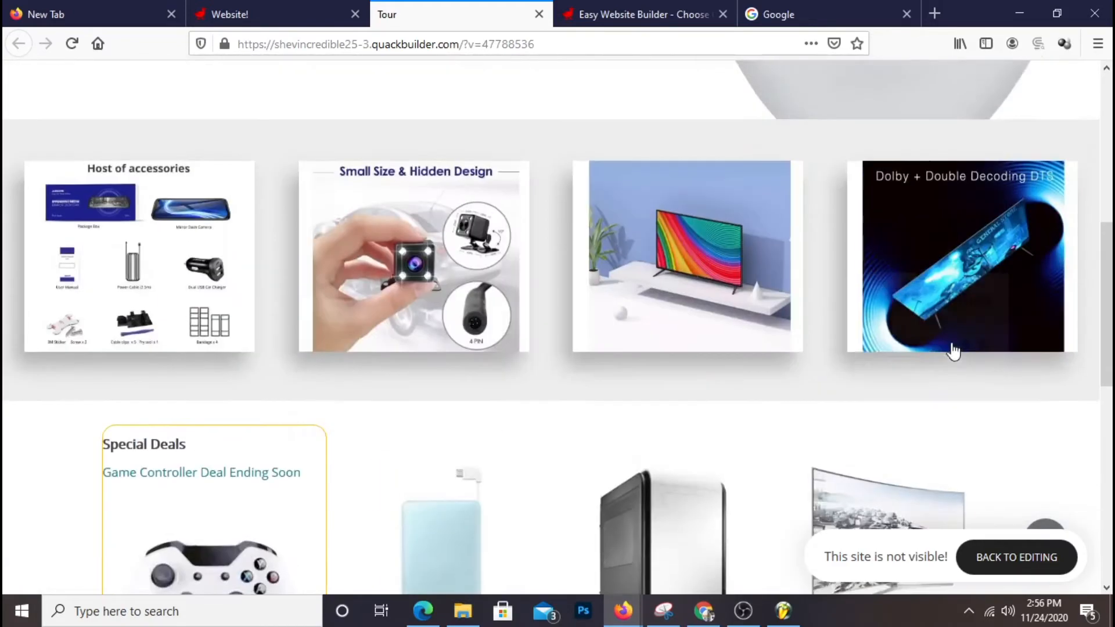
scroll(952, 351, "up", 6)
scroll(930, 340, "down", 6)
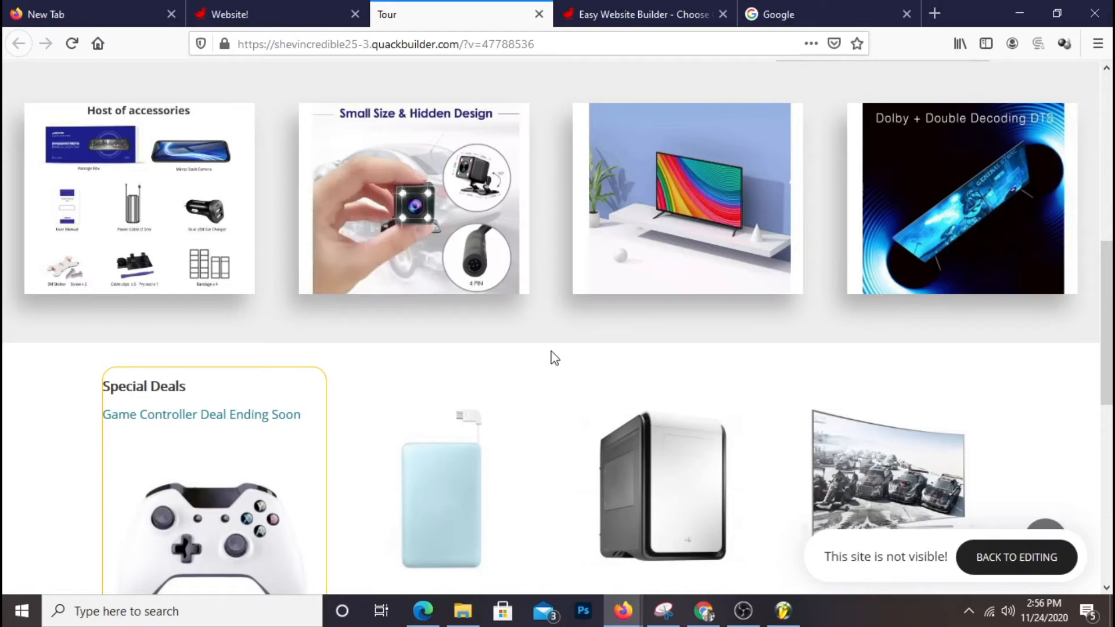
scroll(768, 393, "down", 3)
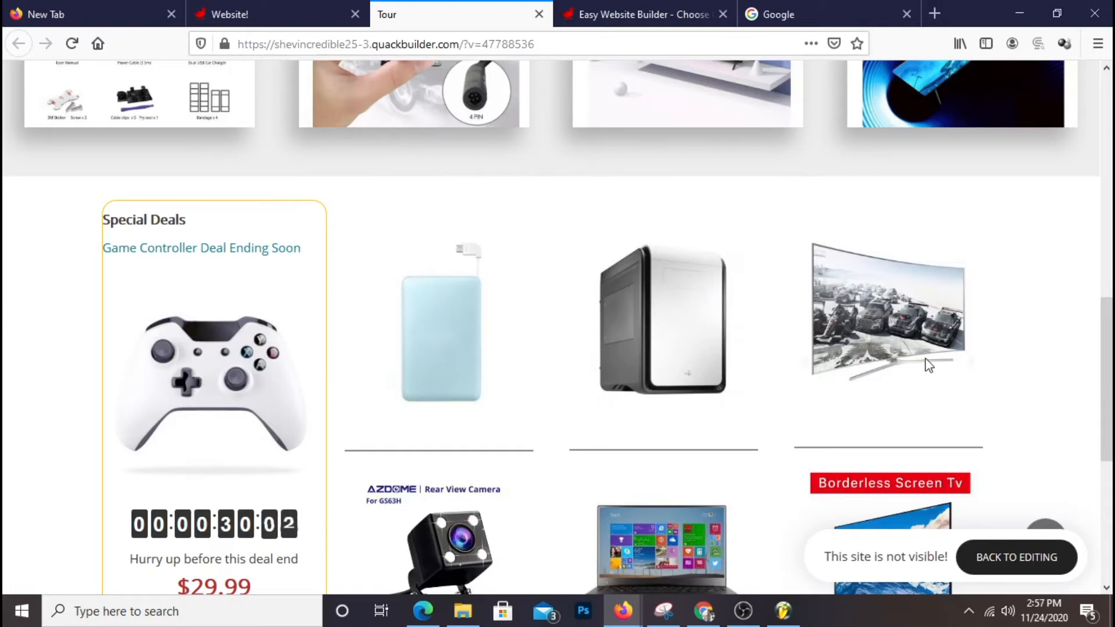
scroll(929, 351, "down", 6)
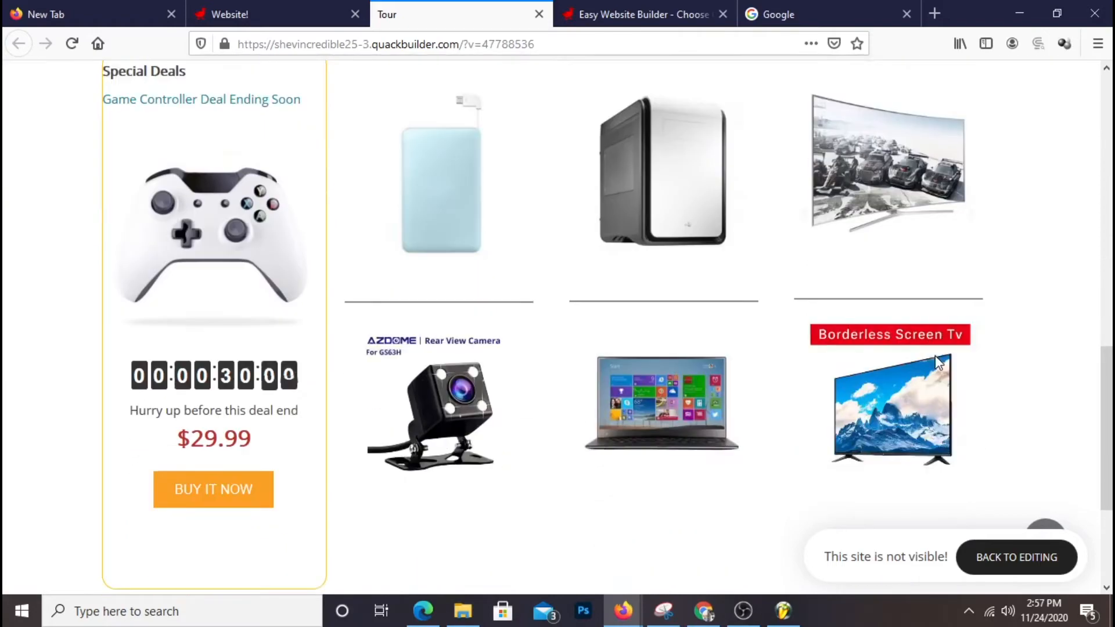
scroll(929, 357, "up", 15)
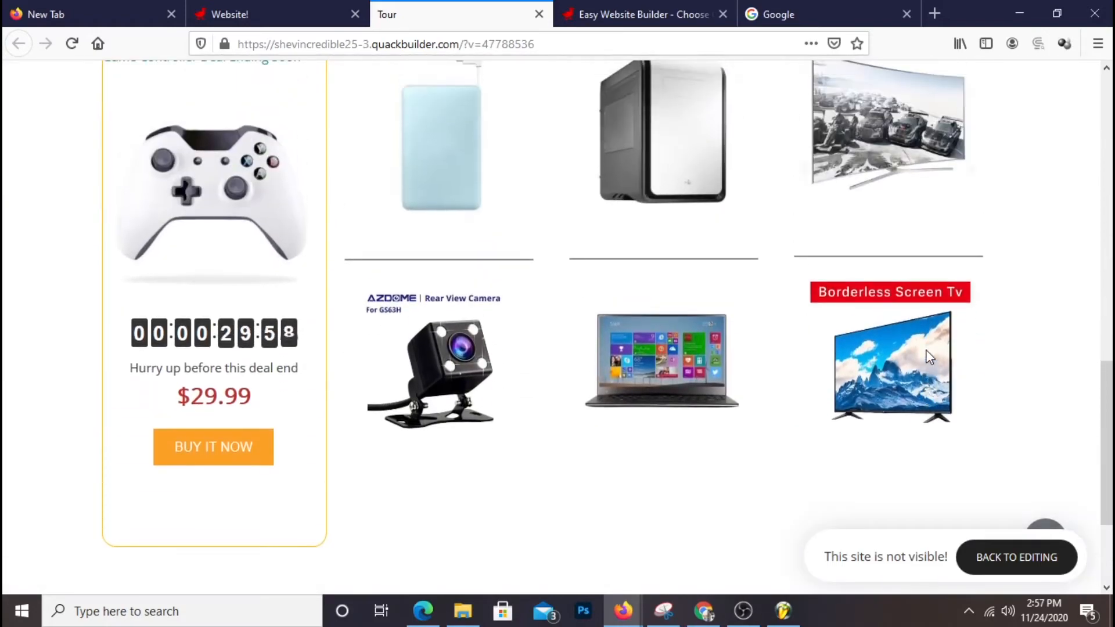
scroll(926, 356, "down", 8)
scroll(912, 357, "down", 3)
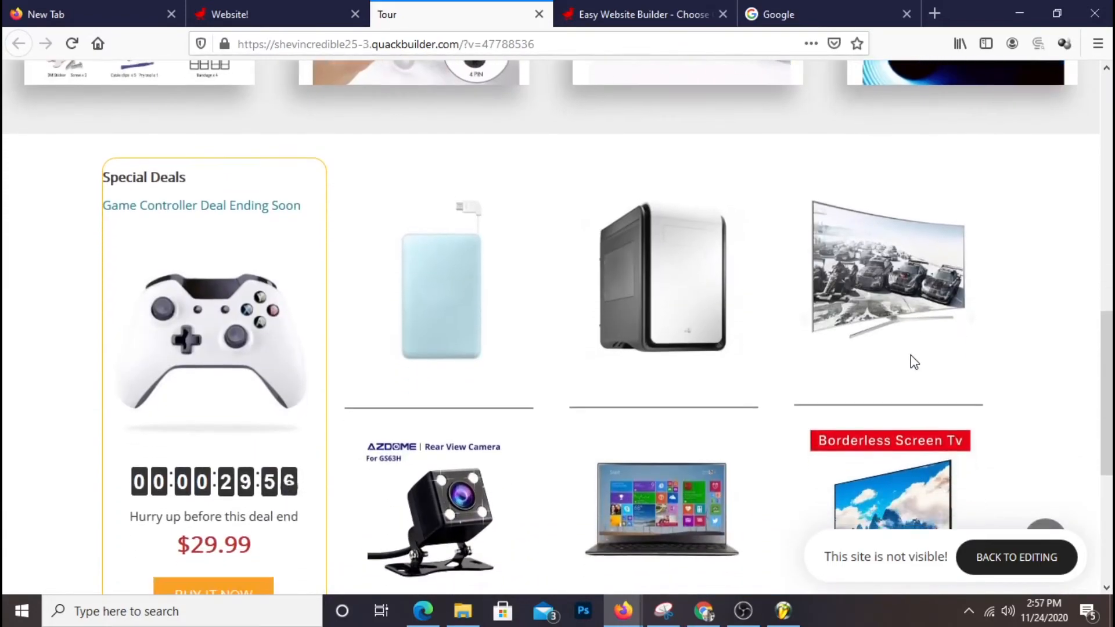
scroll(909, 361, "up", 9)
scroll(908, 360, "down", 4)
scroll(909, 357, "down", 6)
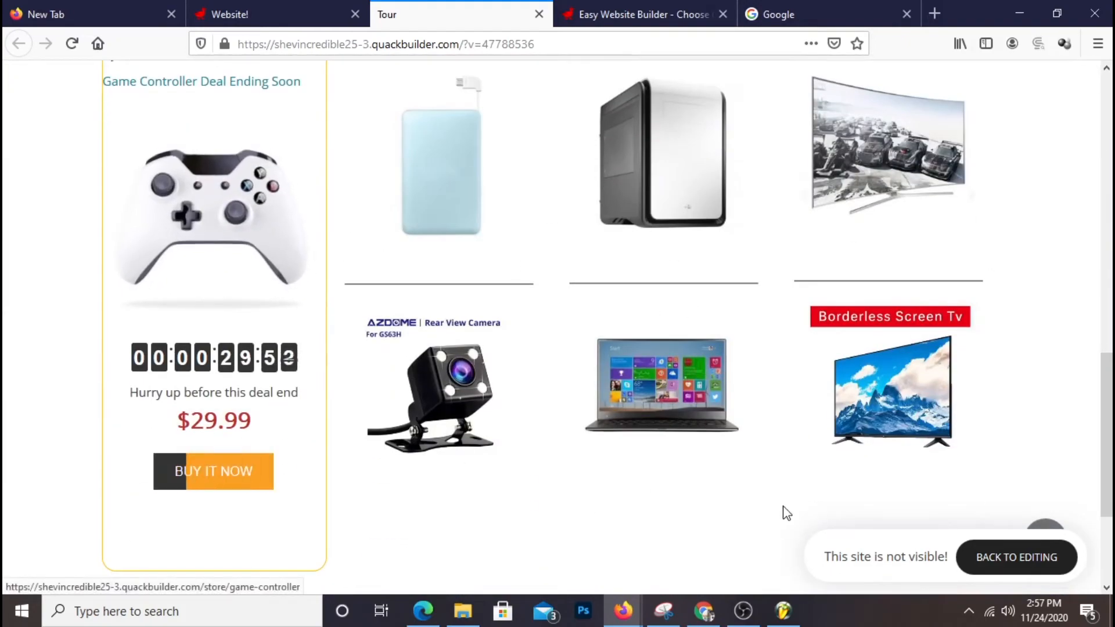
scroll(785, 443, "up", 2)
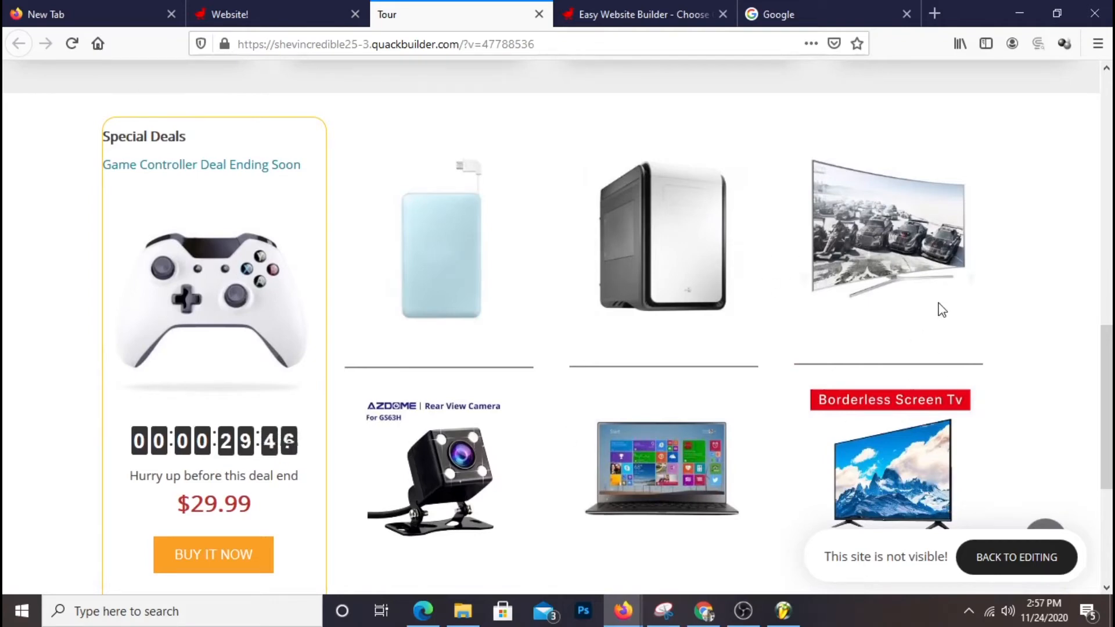
scroll(921, 311, "up", 3)
scroll(928, 307, "down", 3)
- Switch back to the website editor and set the power bank image in the Special Deals block to open a link on click
left_click(248, 7)
scroll(871, 360, "up", 2)
scroll(494, 290, "down", 2)
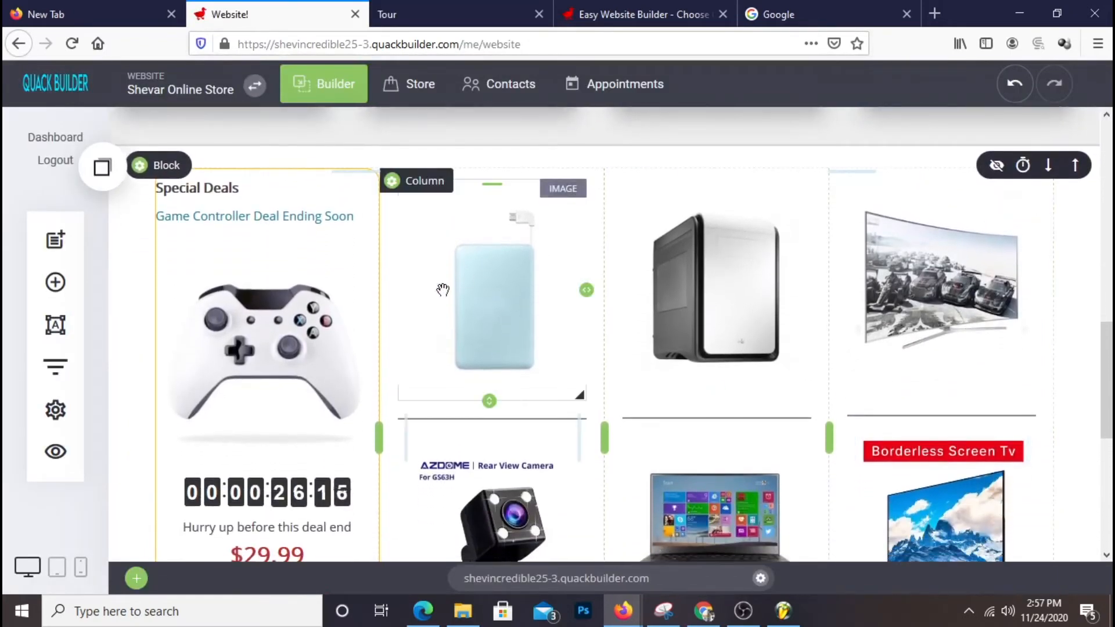
left_click(480, 307)
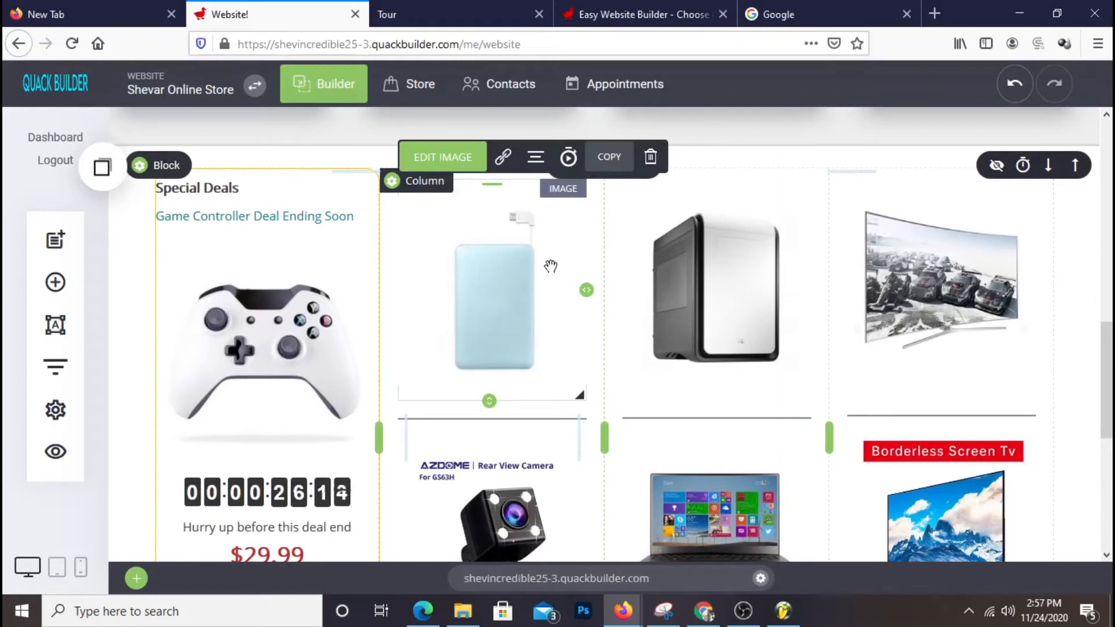
left_click(504, 158)
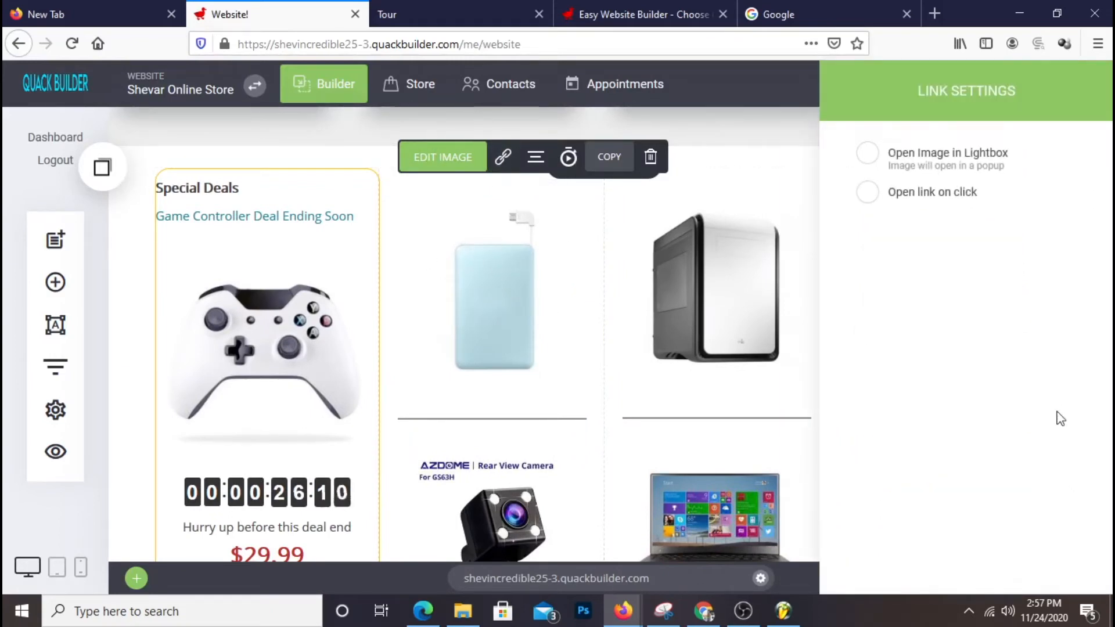
left_click(897, 195)
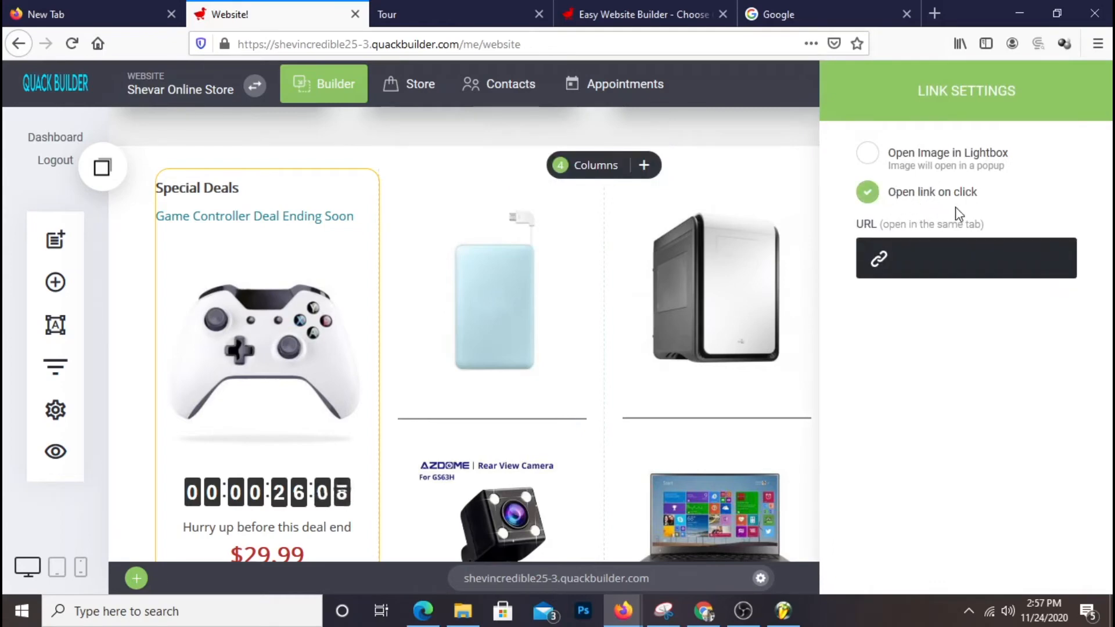
- Choose the Power Bank store product as the power bank image's link target and close the link settings
left_click(953, 277)
left_click(555, 331)
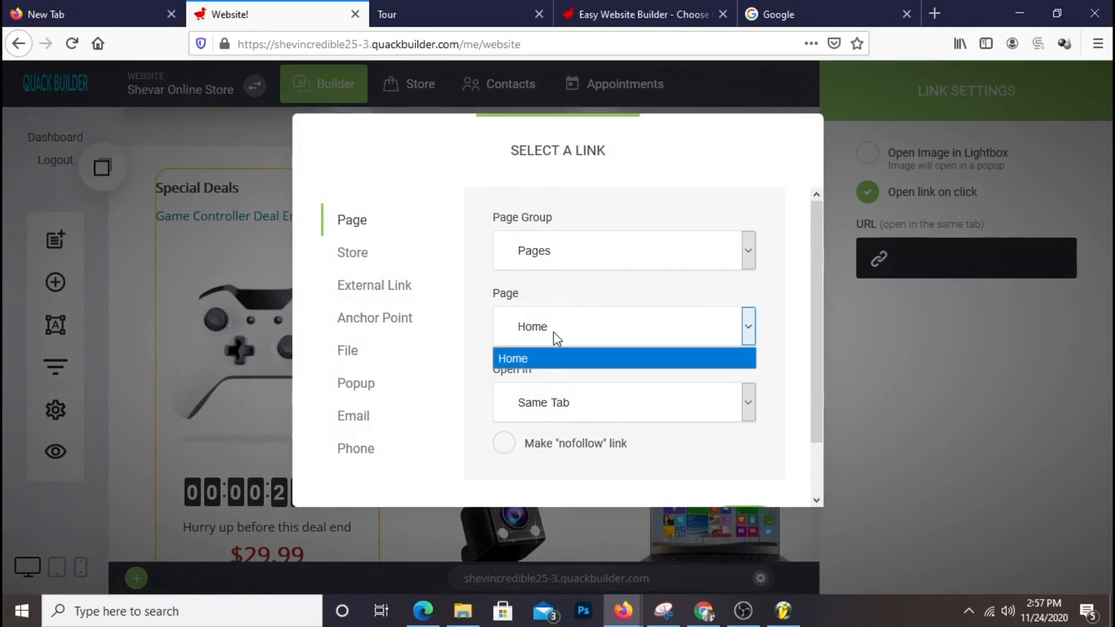
left_click(375, 253)
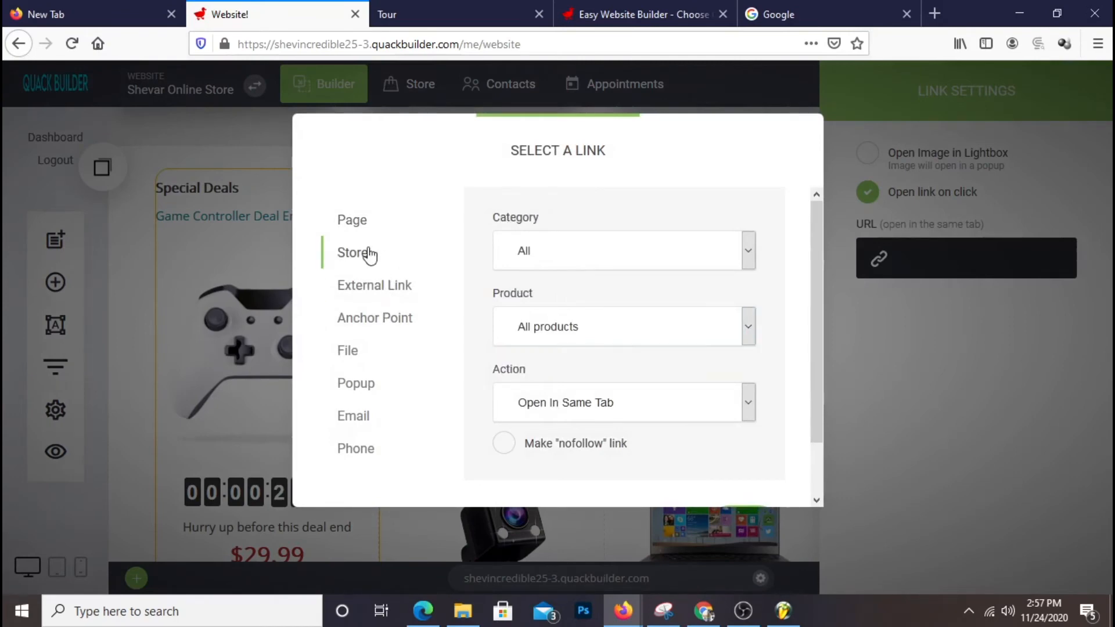
left_click(657, 339)
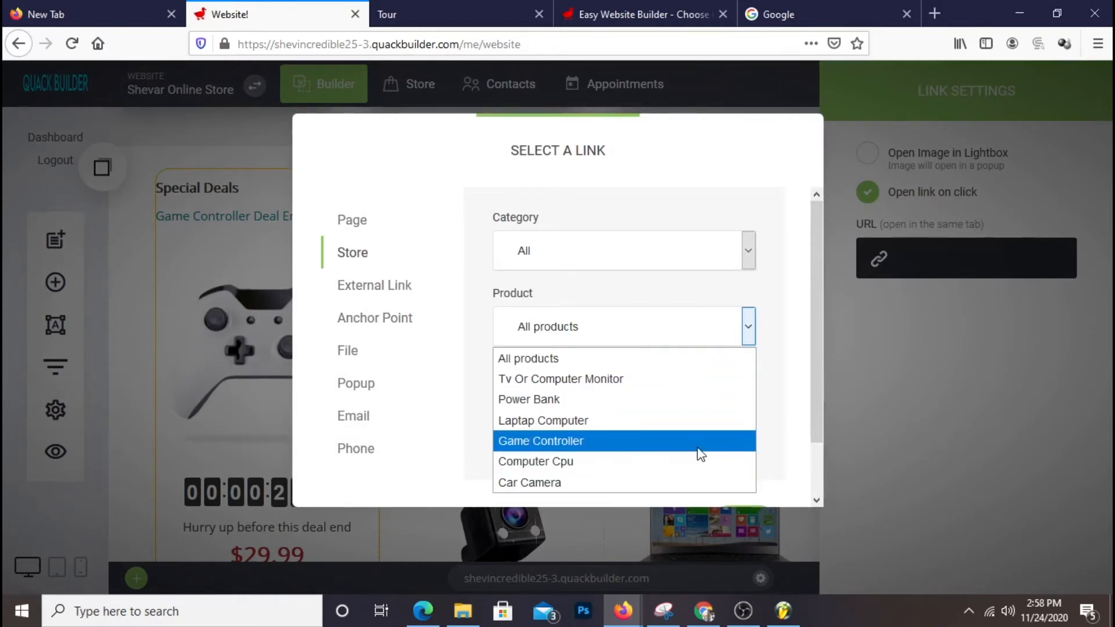
left_click(538, 402)
scroll(692, 389, "down", 1)
left_click(754, 469)
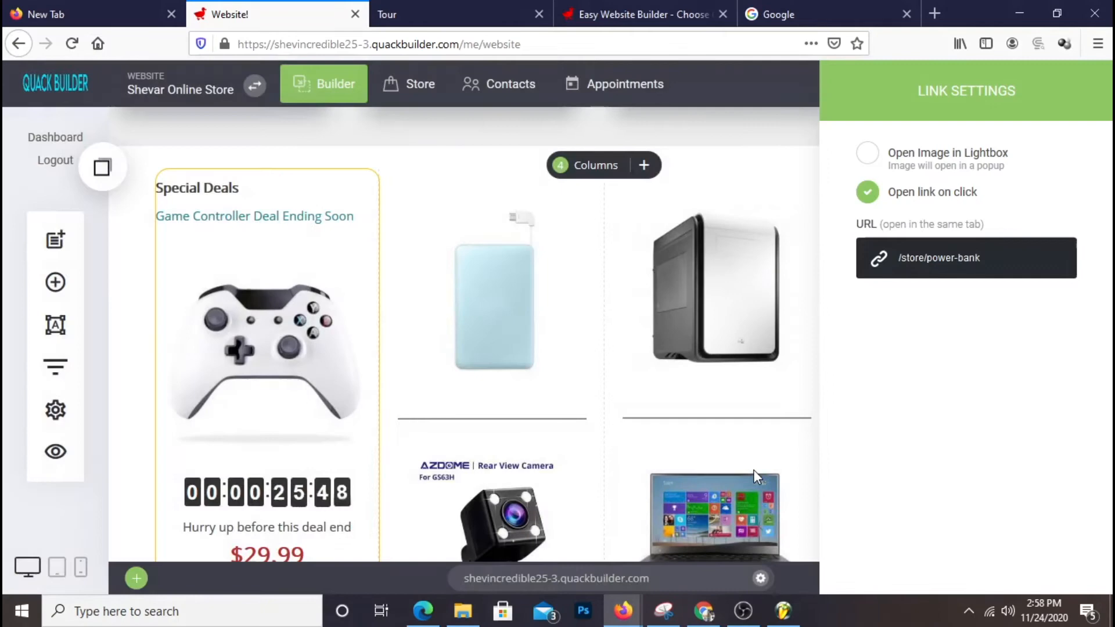
left_click(729, 371)
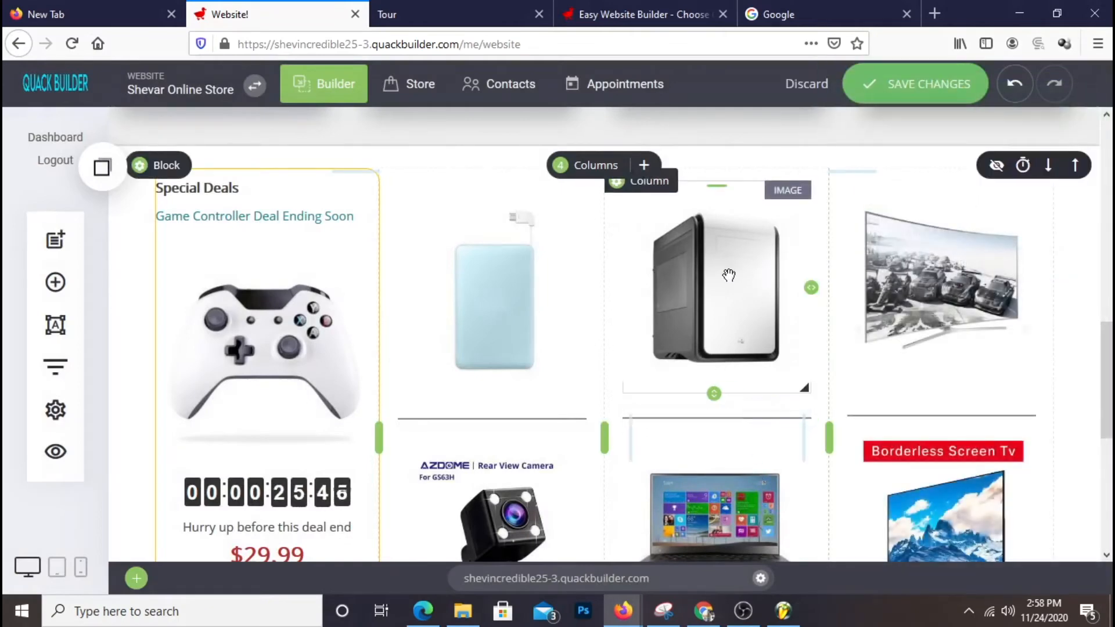
- Make the computer case image open a link on click, targeting the Computer Cpu store product, and close its link settings
left_click(729, 275)
left_click(728, 158)
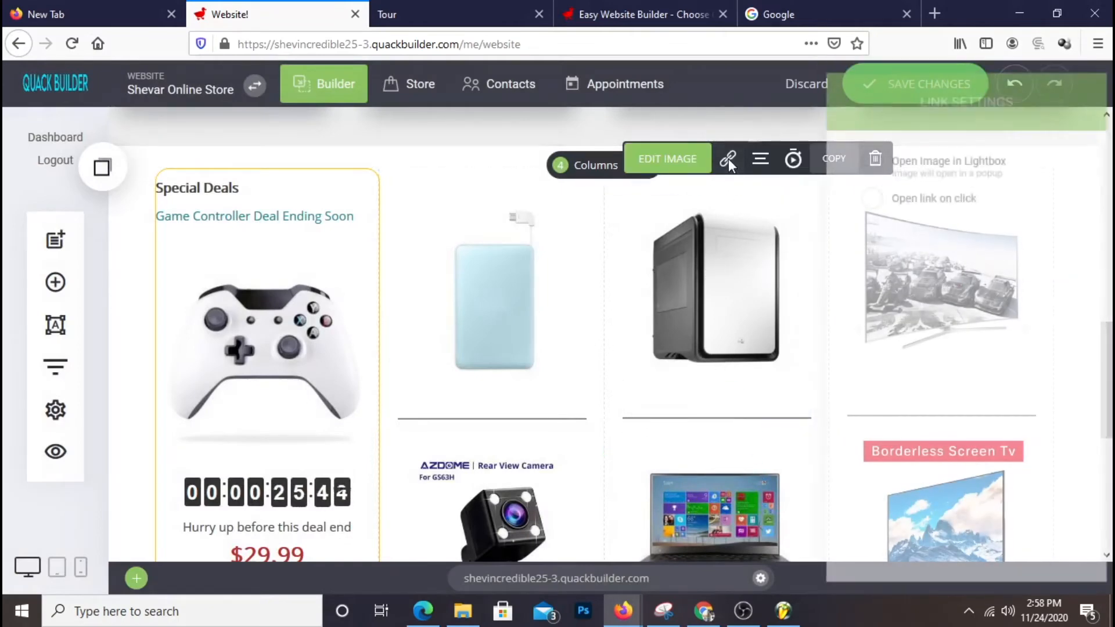
left_click_drag(938, 106, 424, 107)
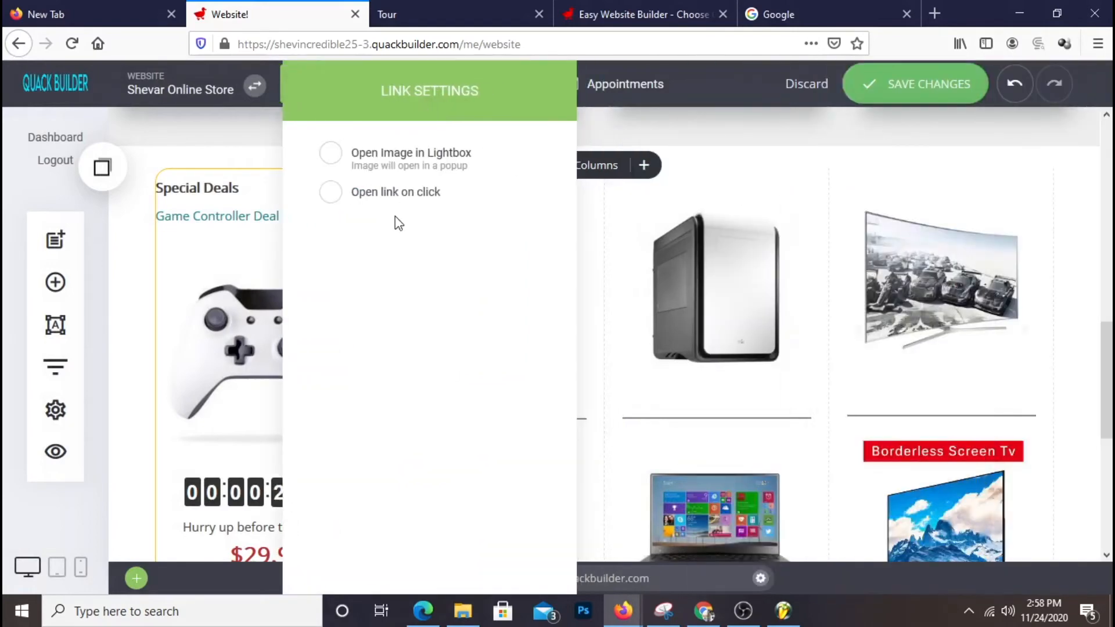
left_click(332, 192)
left_click(494, 273)
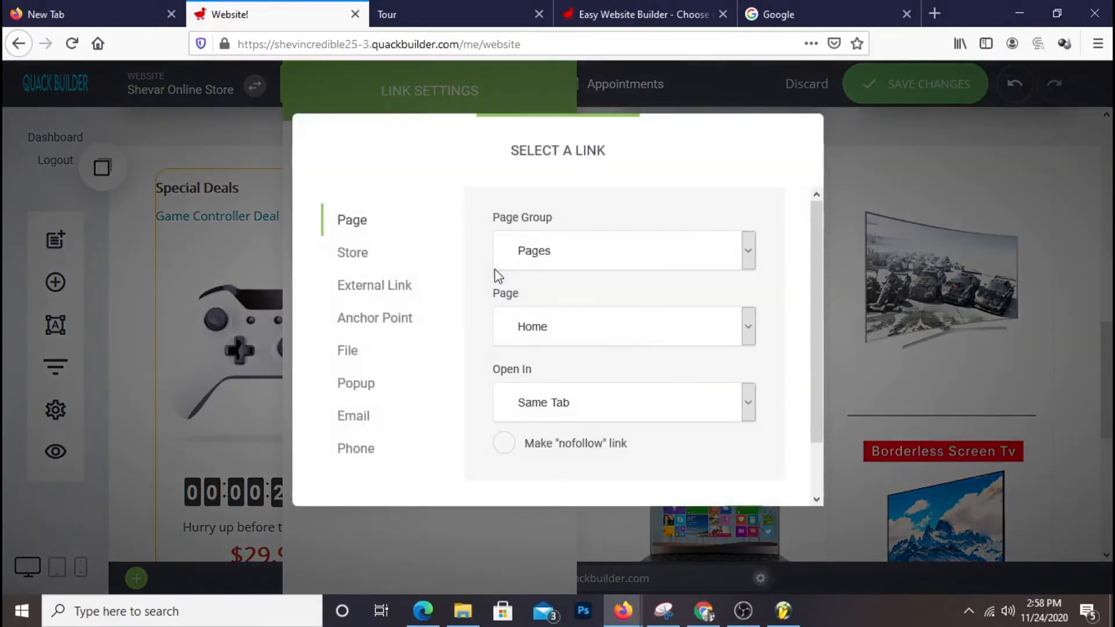
left_click_drag(653, 182, 397, 147)
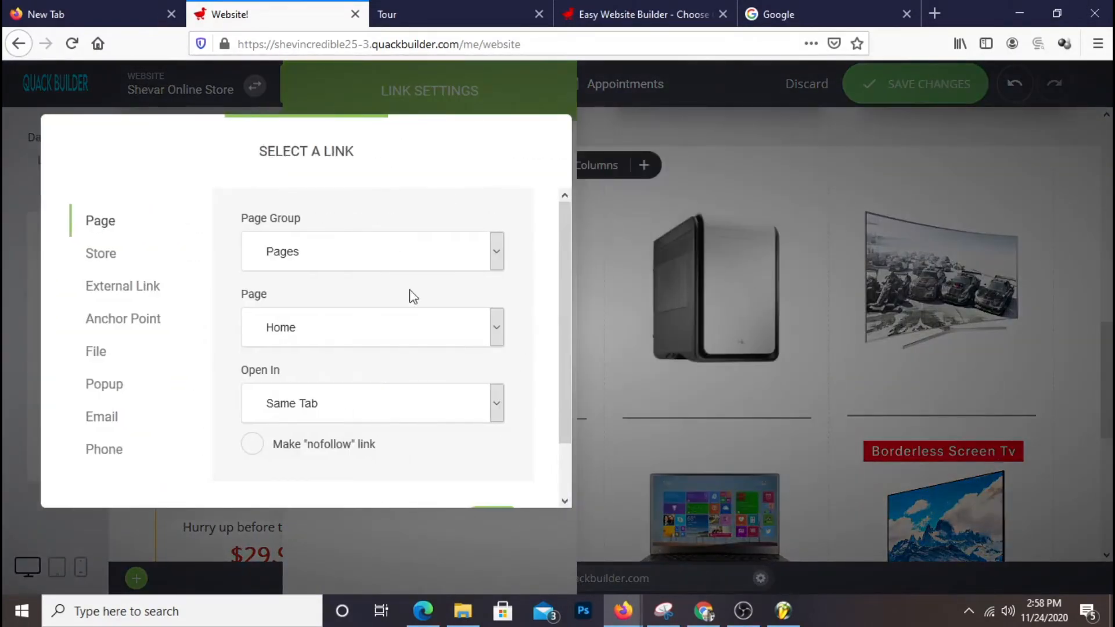
left_click(108, 254)
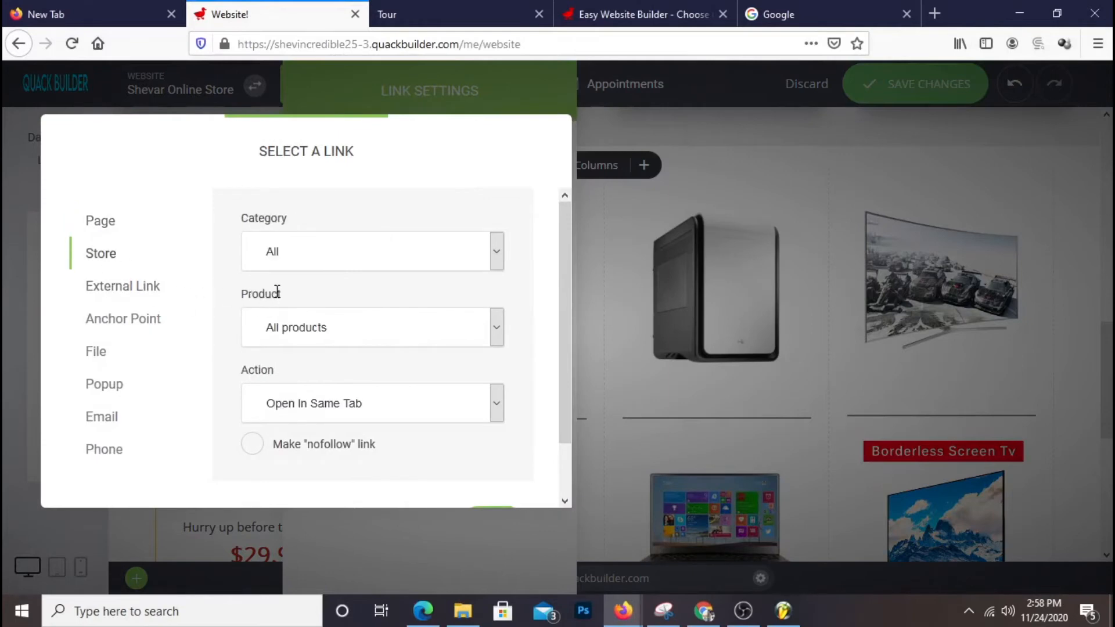
left_click(368, 339)
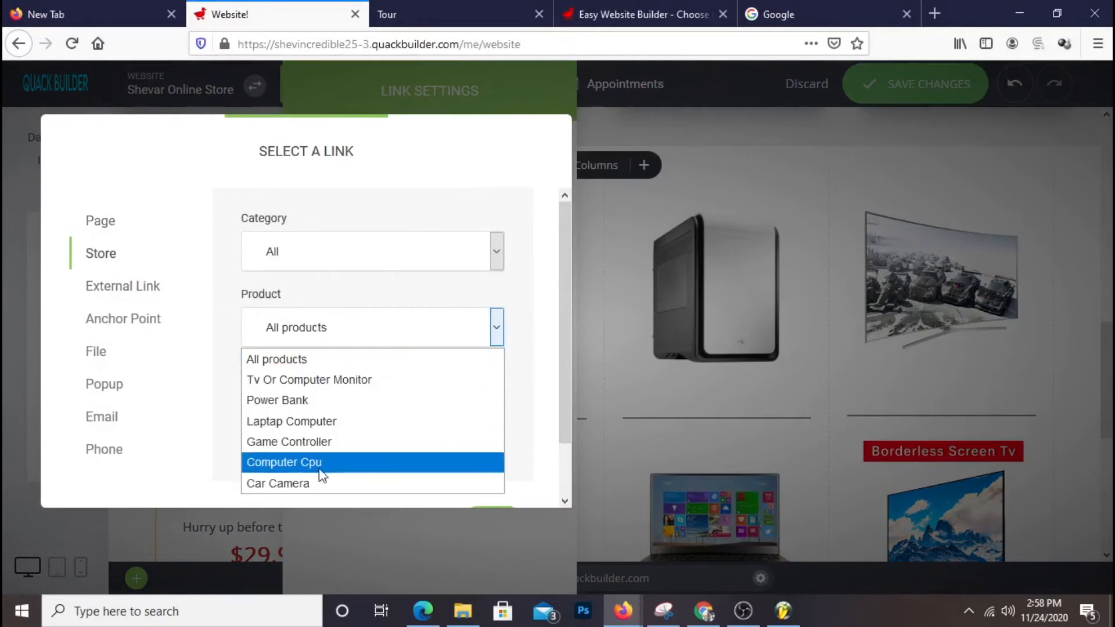
left_click(345, 468)
scroll(349, 471, "down", 2)
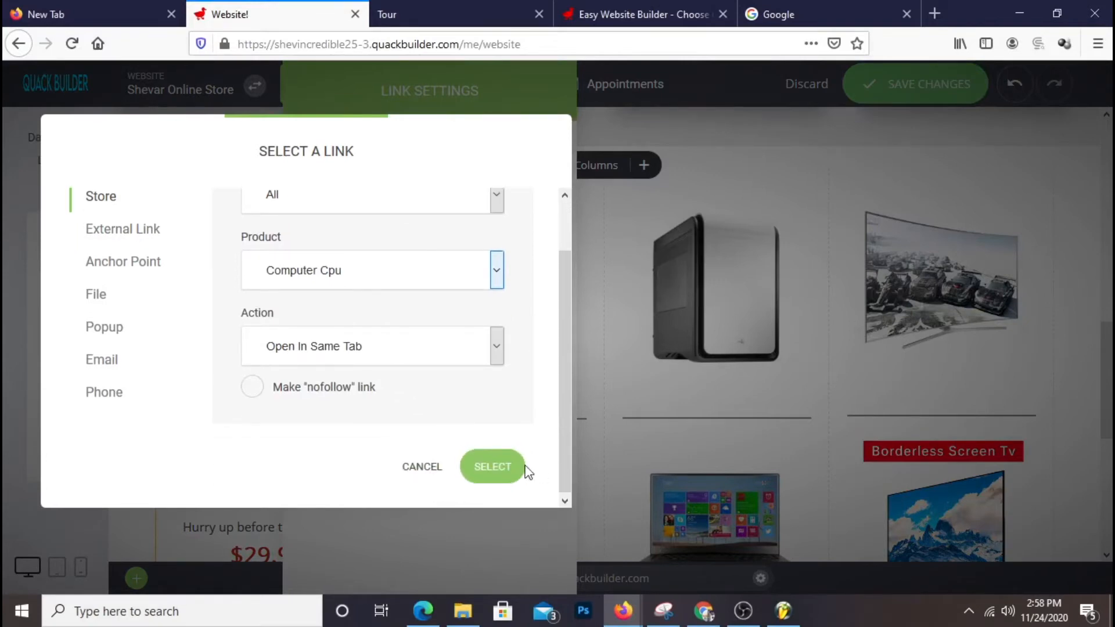
left_click(498, 469)
left_click(705, 372)
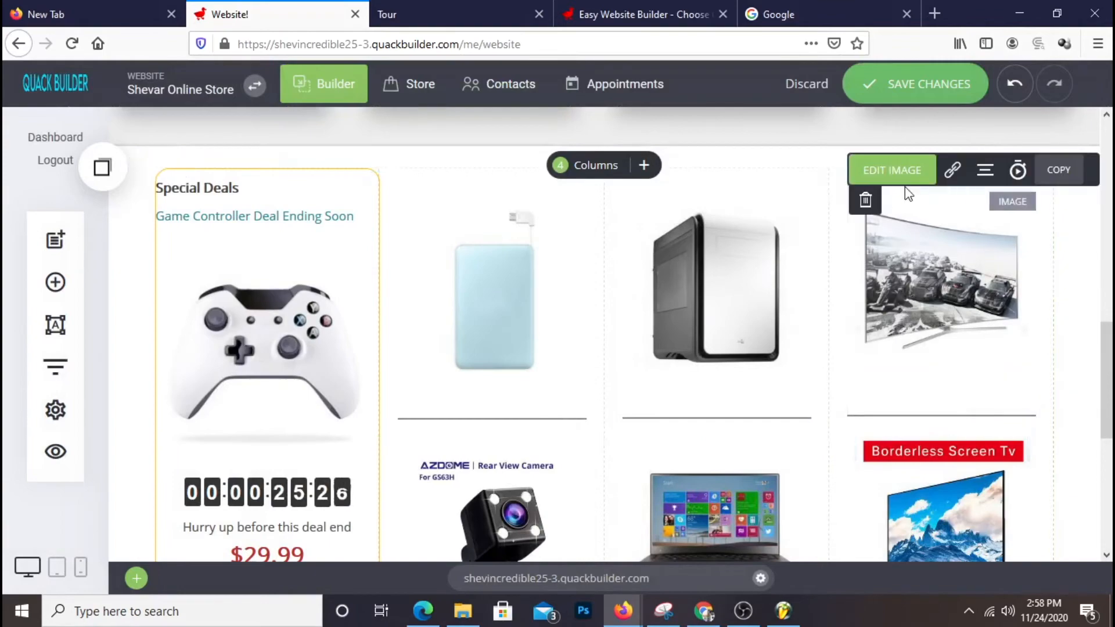
- Make the curved TV image open a link on click, targeting the Tv Or Computer Monitor store product
left_click(953, 169)
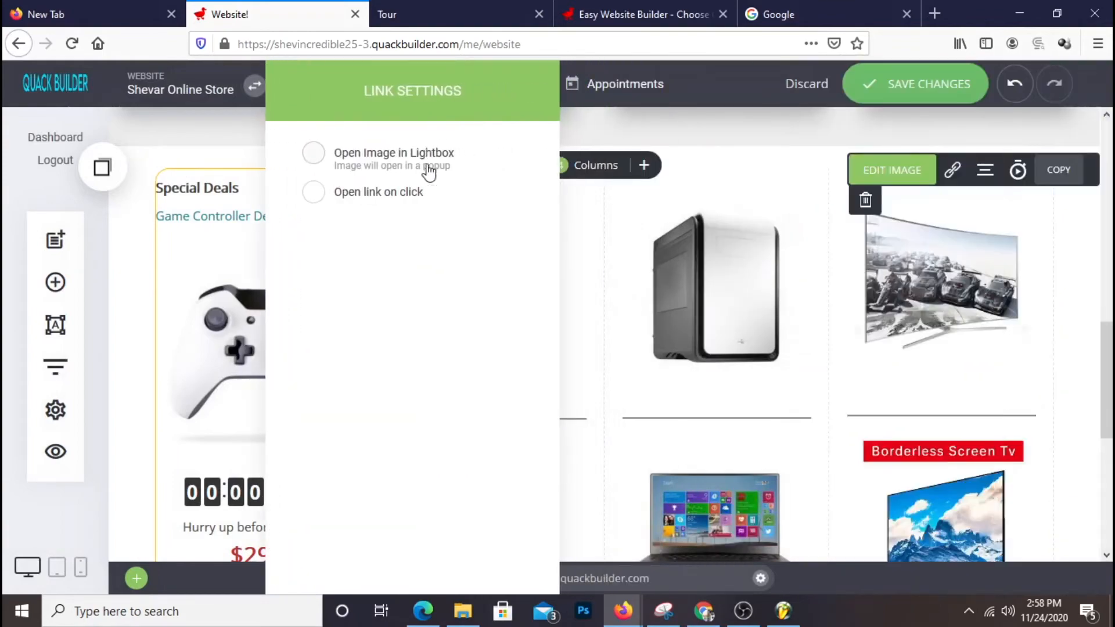
left_click(377, 195)
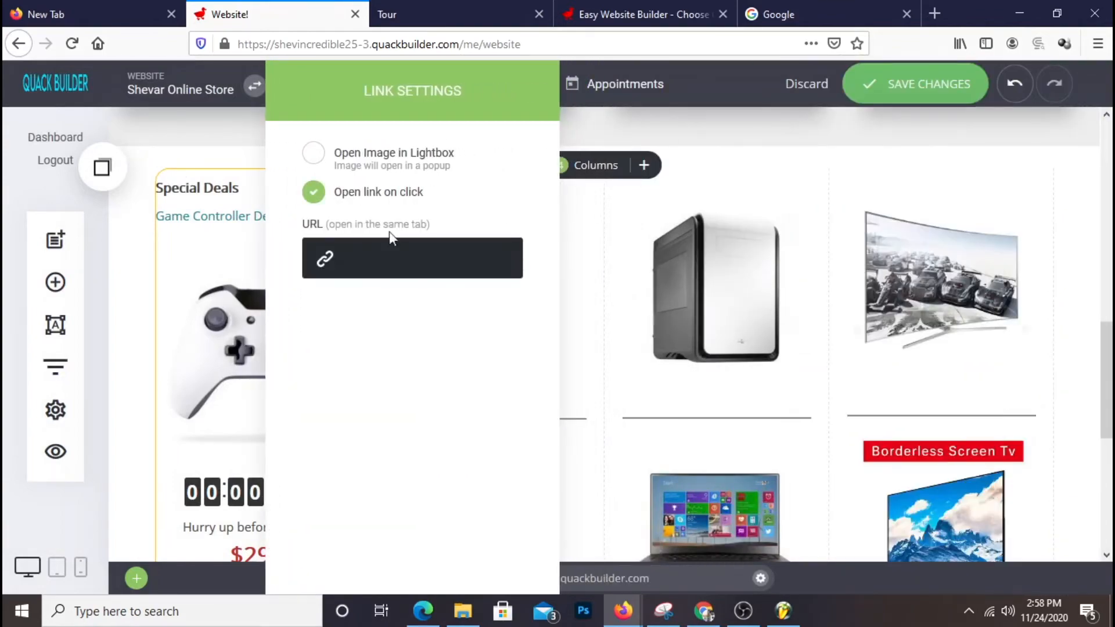
left_click(386, 268)
left_click(348, 258)
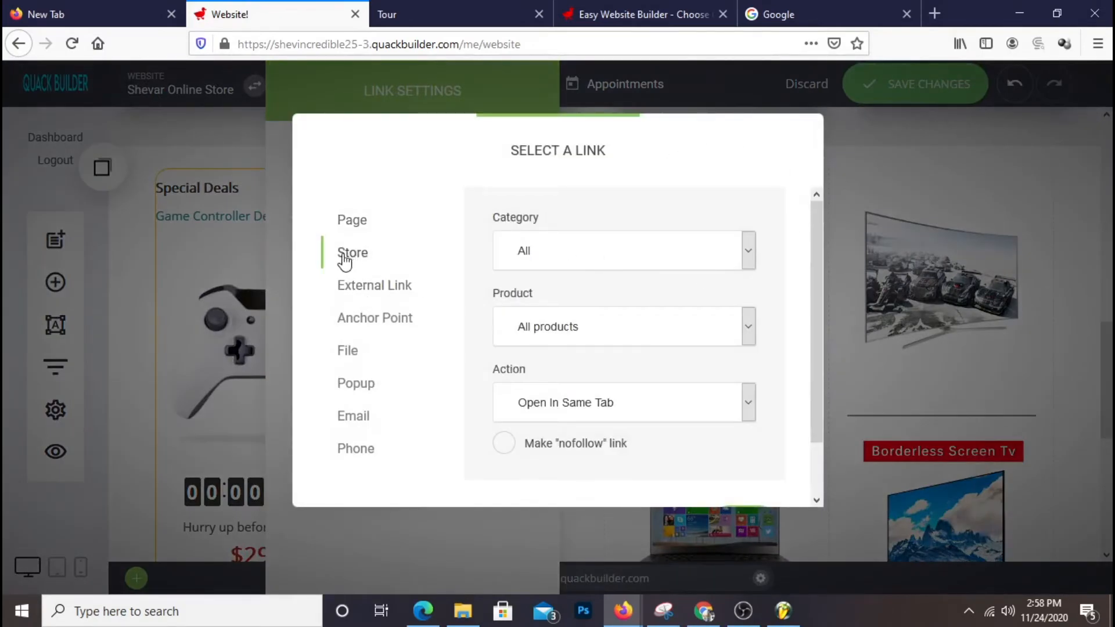
scroll(614, 298, "down", 1)
left_click(622, 284)
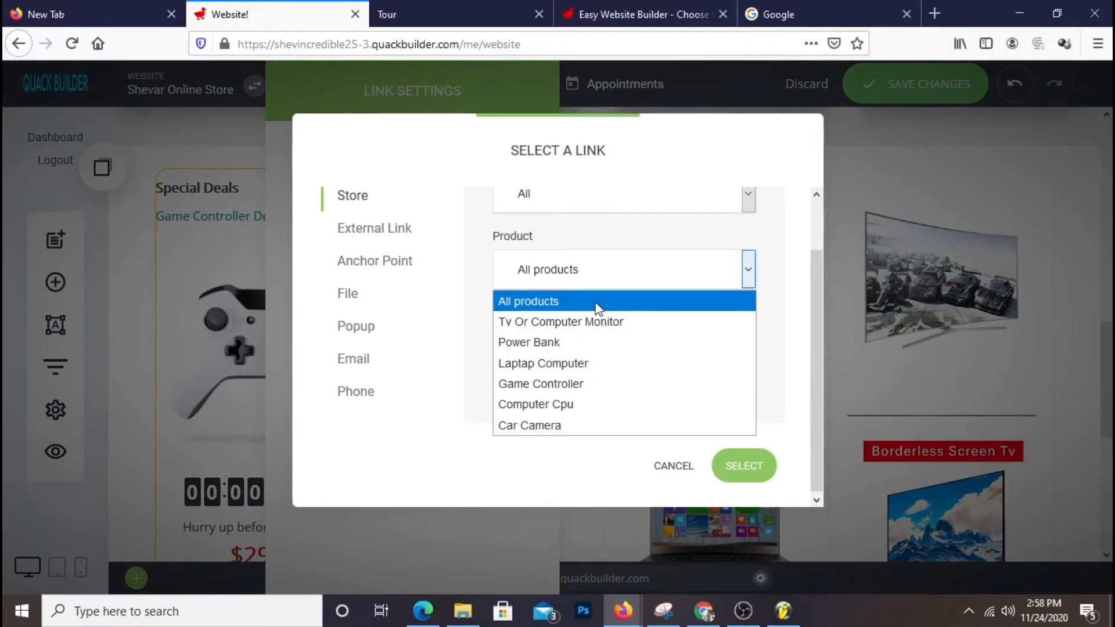
left_click(559, 325)
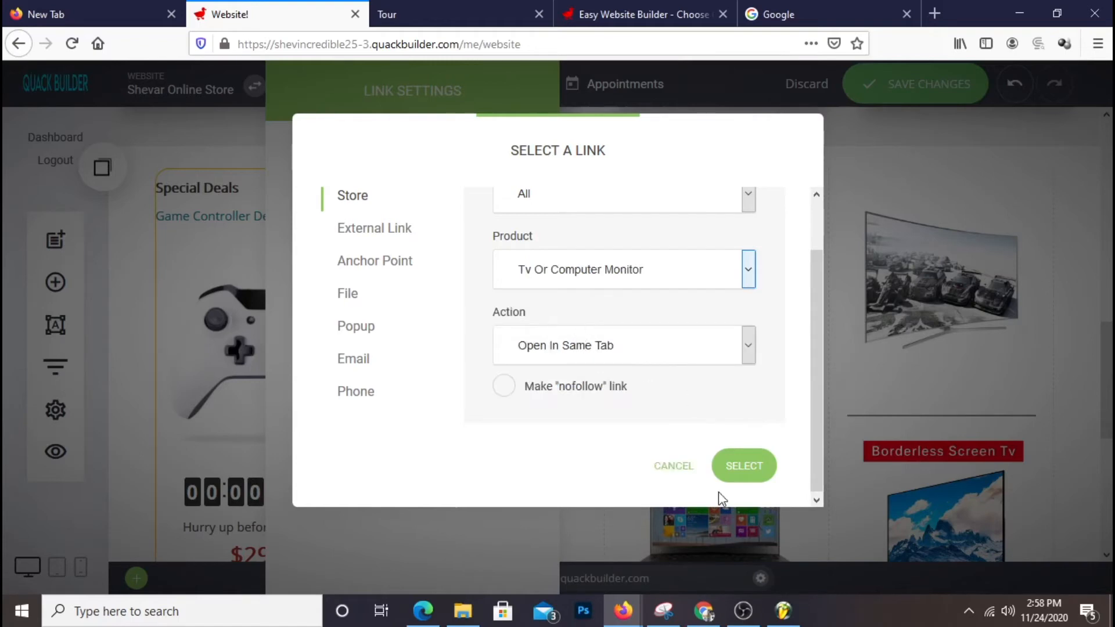
left_click(739, 472)
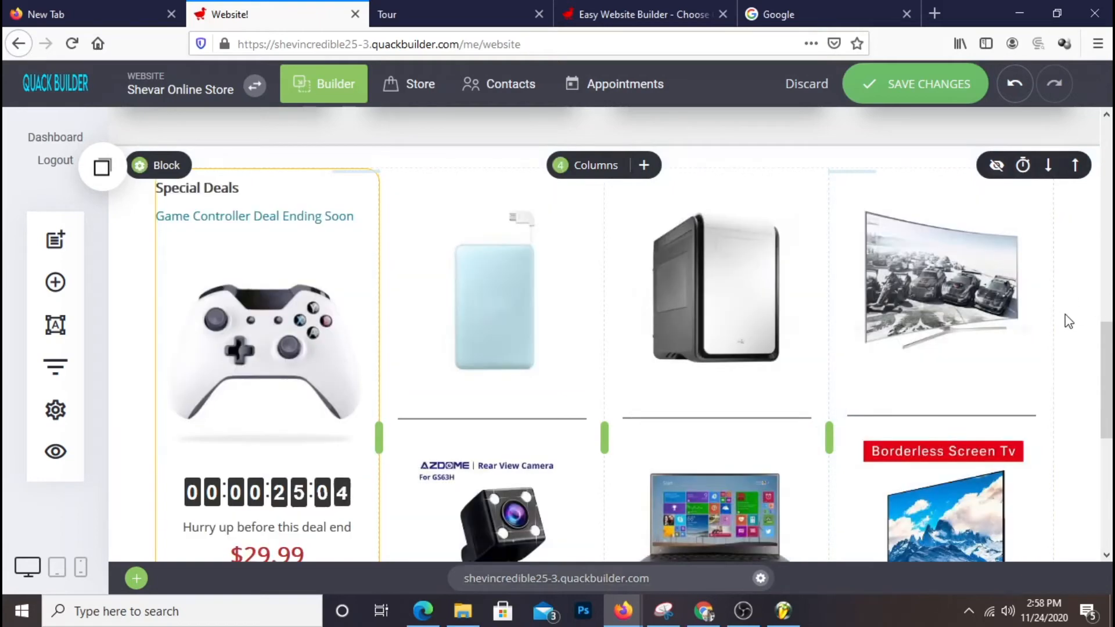
- Make the rear view camera image open a link on click, targeting the Car Camera store product, and close its link settings
scroll(1065, 318, "down", 3)
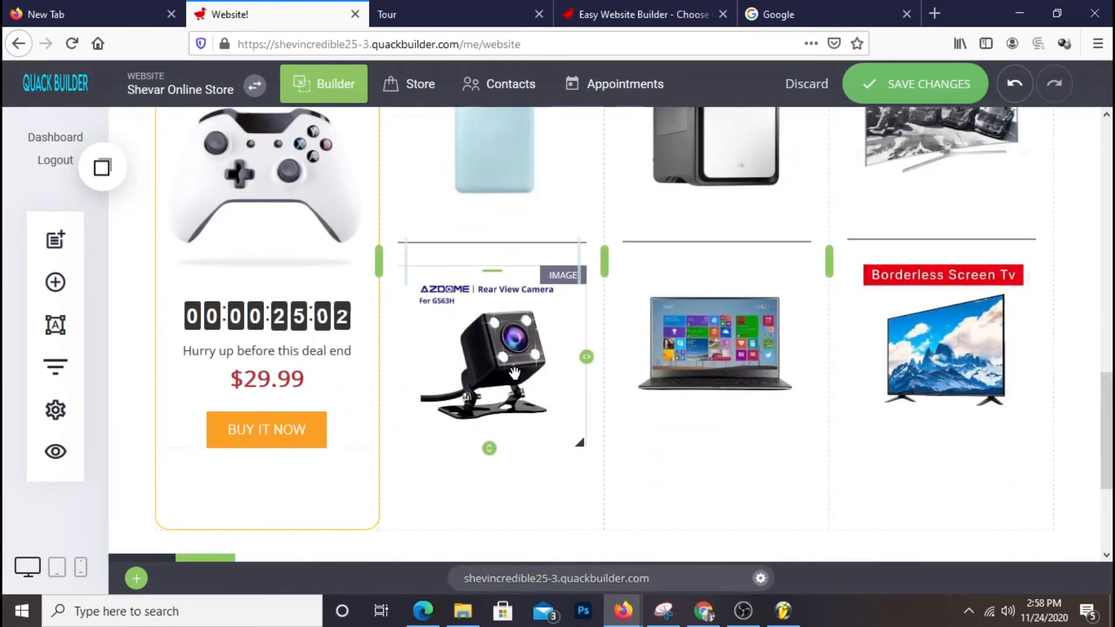
left_click(510, 349)
left_click(504, 245)
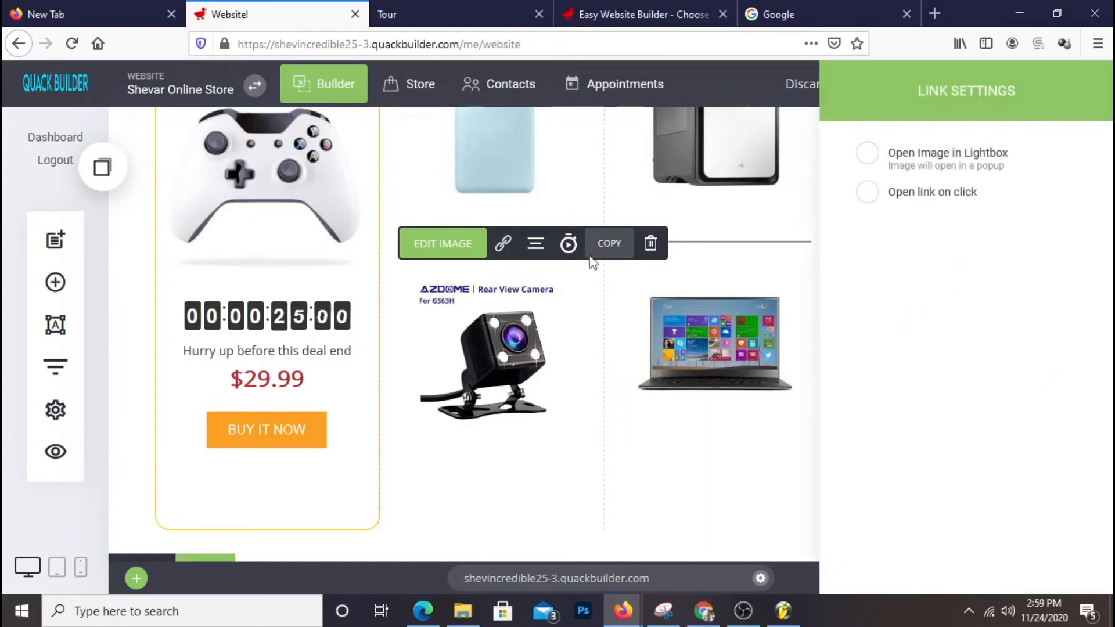
left_click(866, 192)
left_click(909, 261)
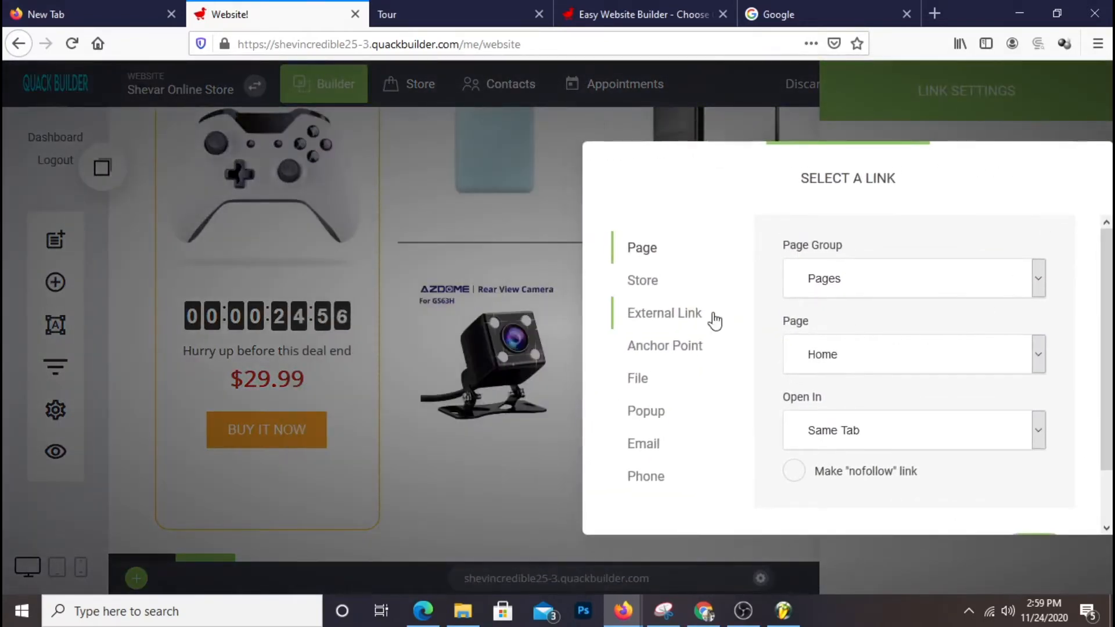
left_click(668, 285)
left_click(890, 362)
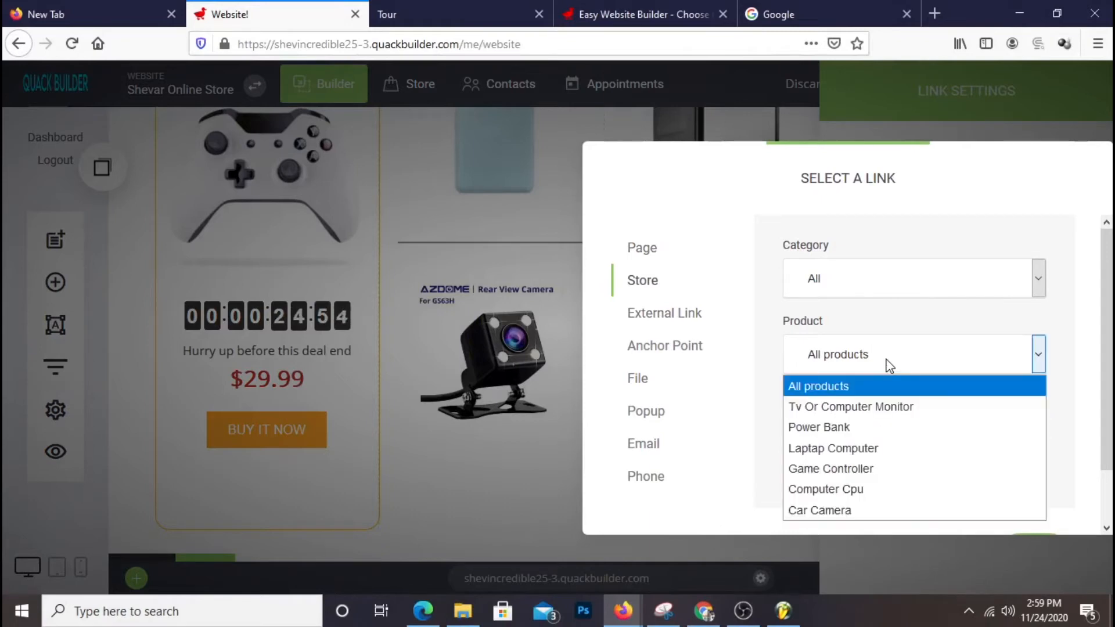
left_click(852, 511)
scroll(889, 505, "down", 2)
left_click(1028, 499)
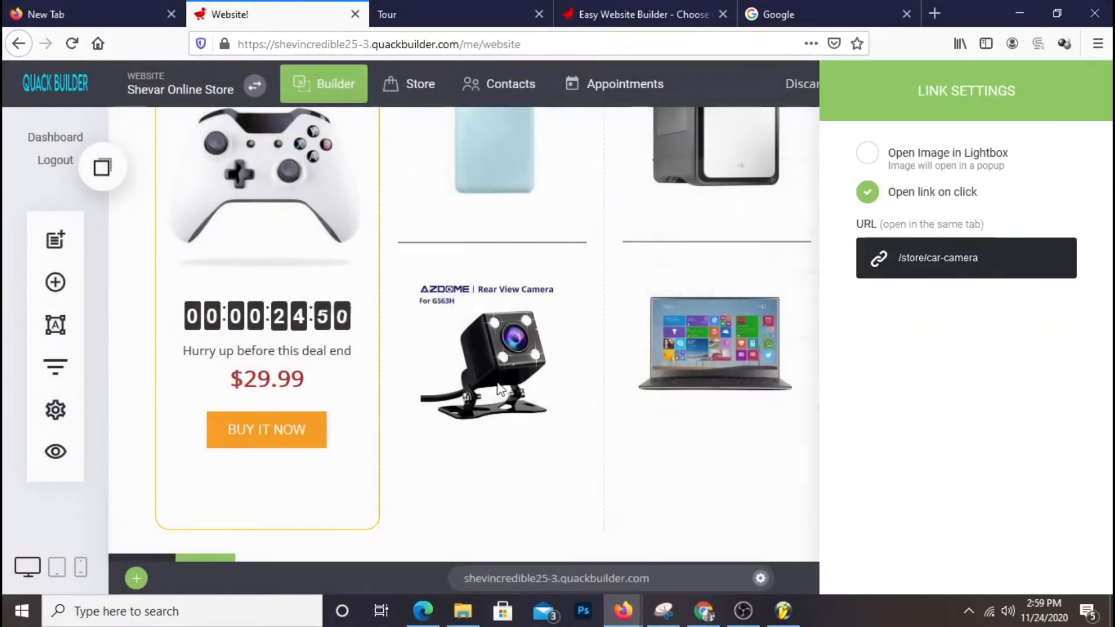
left_click(557, 395)
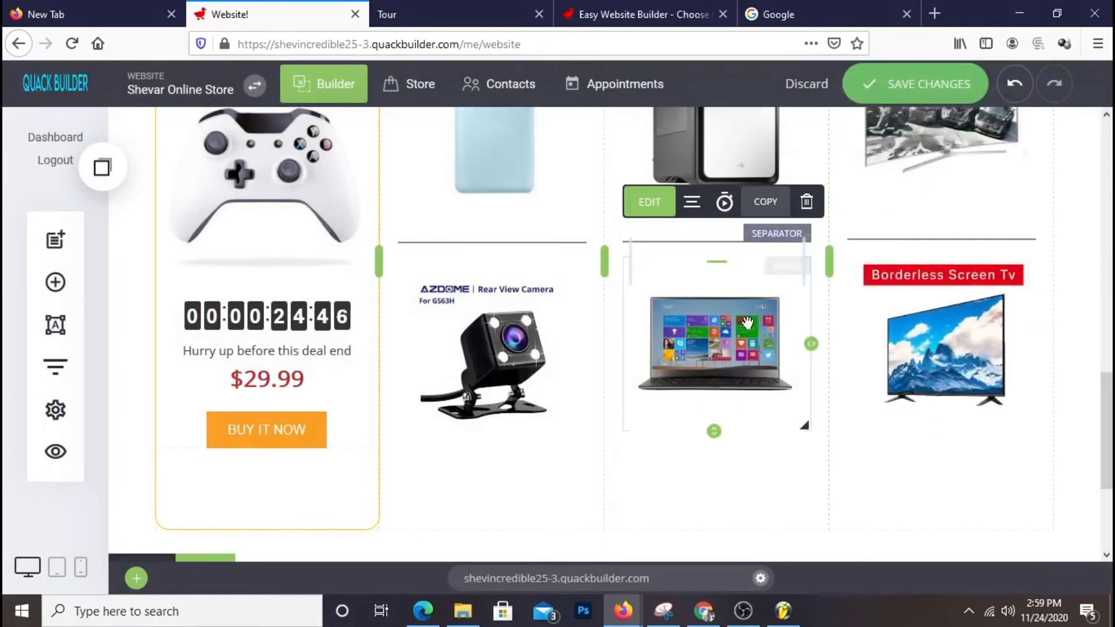
- Make the laptop image open a link on click, targeting the Laptap Computer store product, and close its link settings
left_click(729, 235)
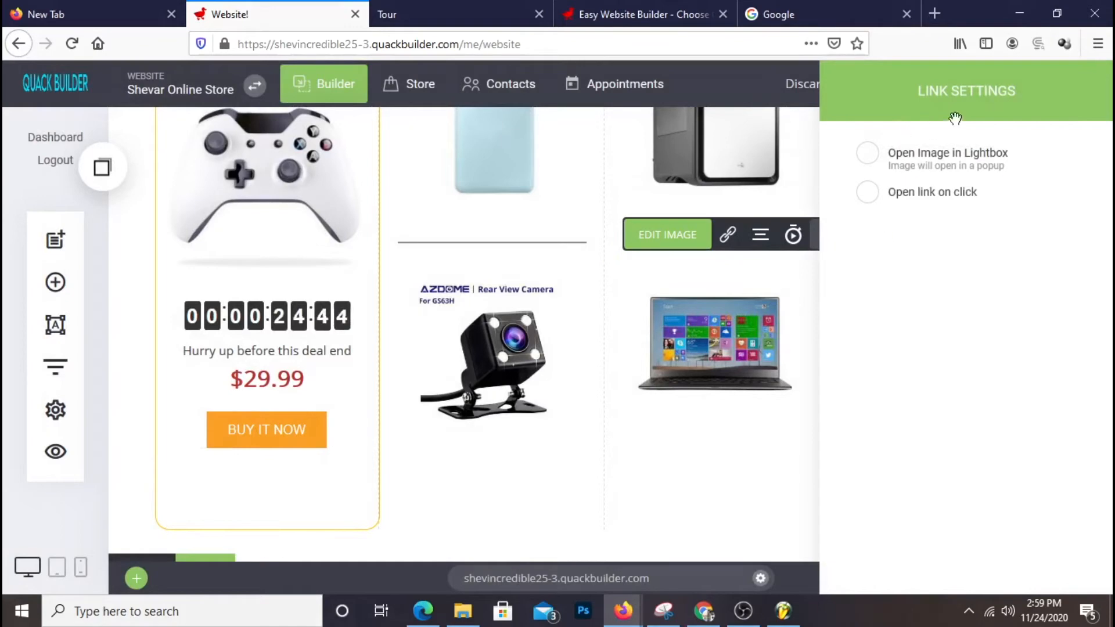
left_click_drag(955, 119, 447, 119)
left_click(480, 209)
left_click(480, 278)
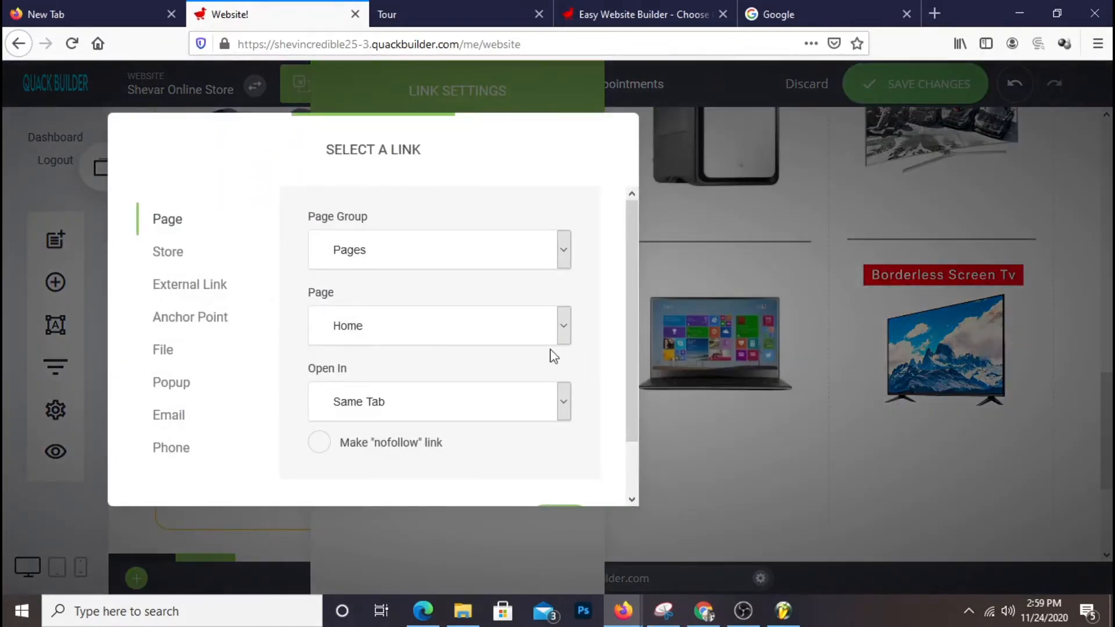
left_click(234, 267)
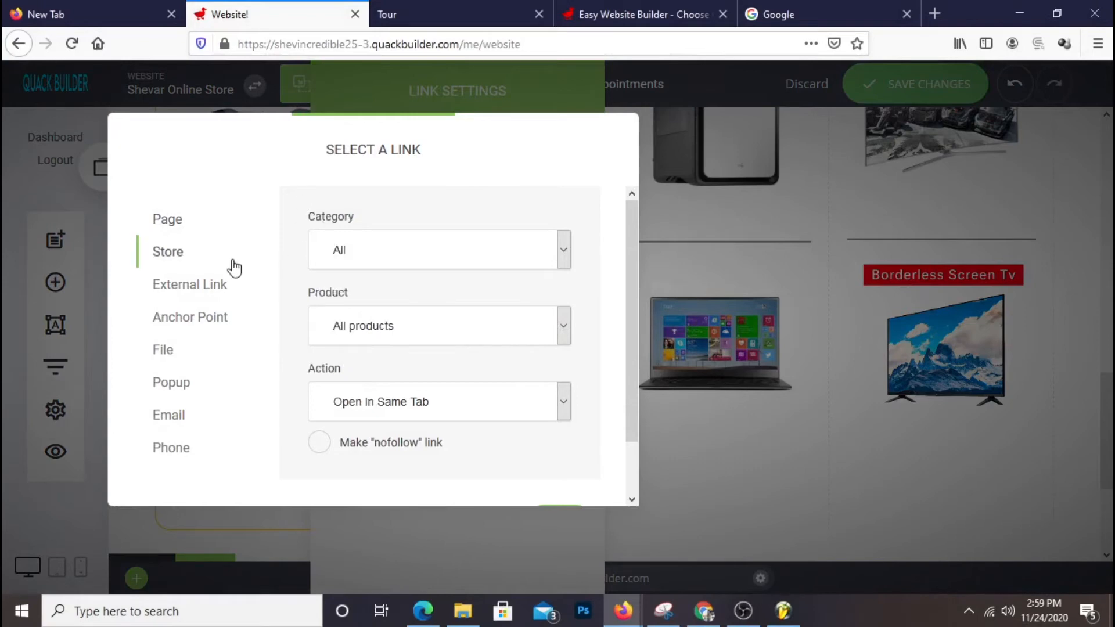
left_click(440, 343)
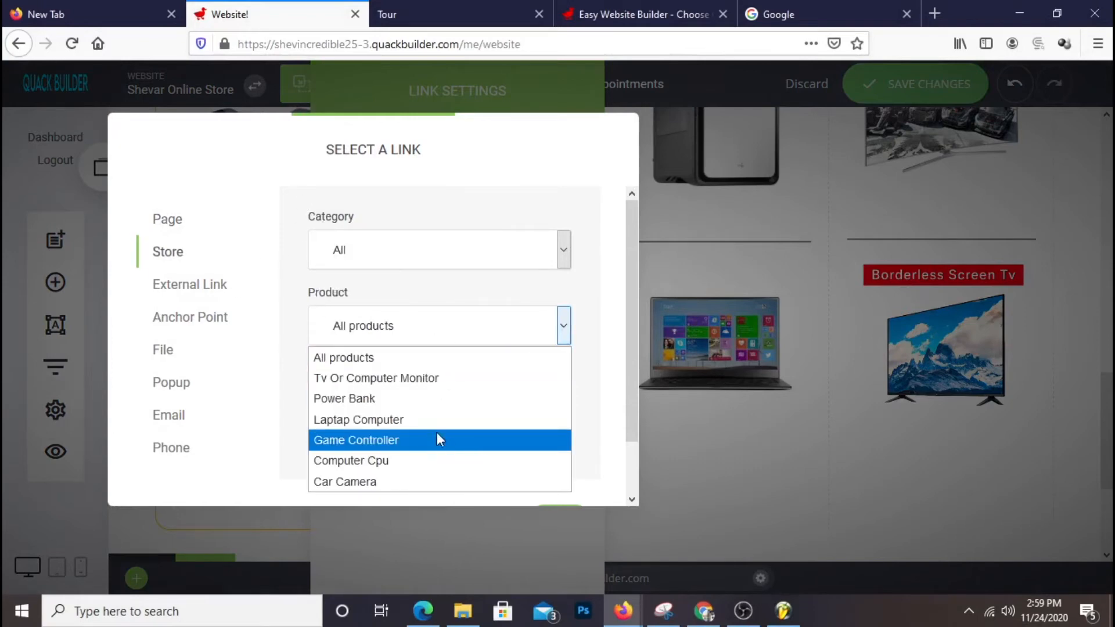
left_click(411, 420)
scroll(461, 403, "down", 2)
left_click(556, 465)
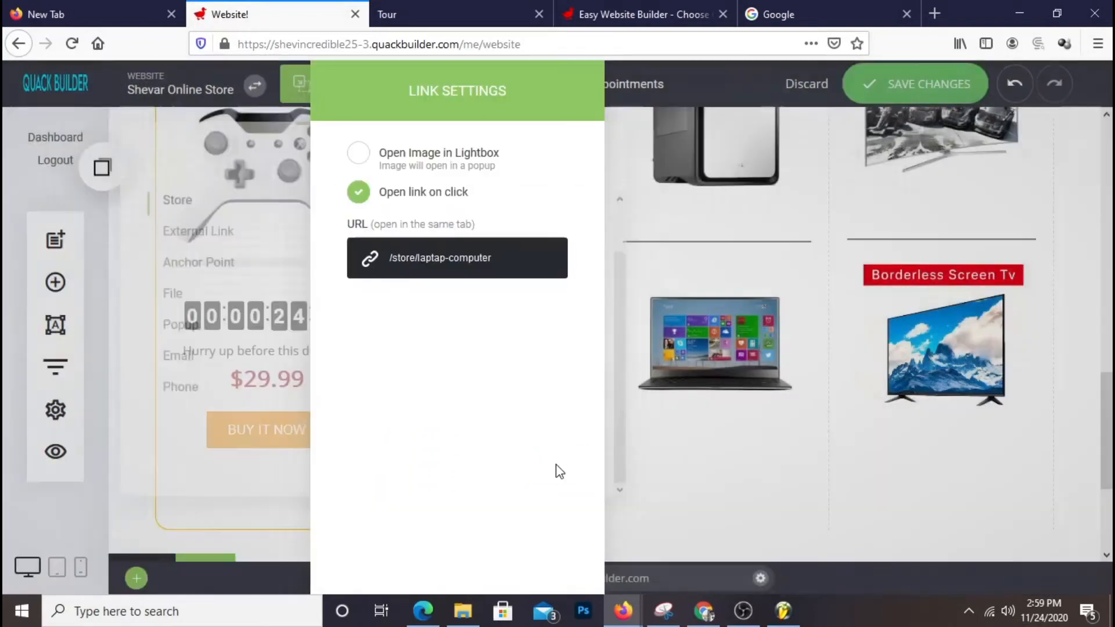
left_click(797, 437)
- Make the Borderless Screen Tv image open a link on click to the Tv Or Computer Monitor store product, and save the website changes
left_click(925, 366)
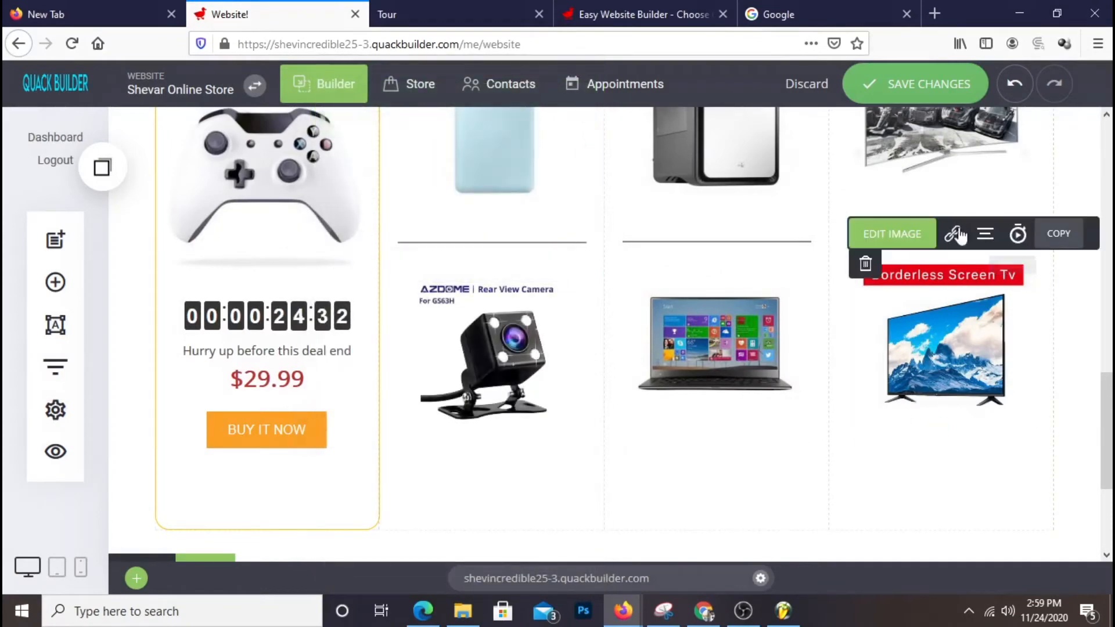
left_click(955, 235)
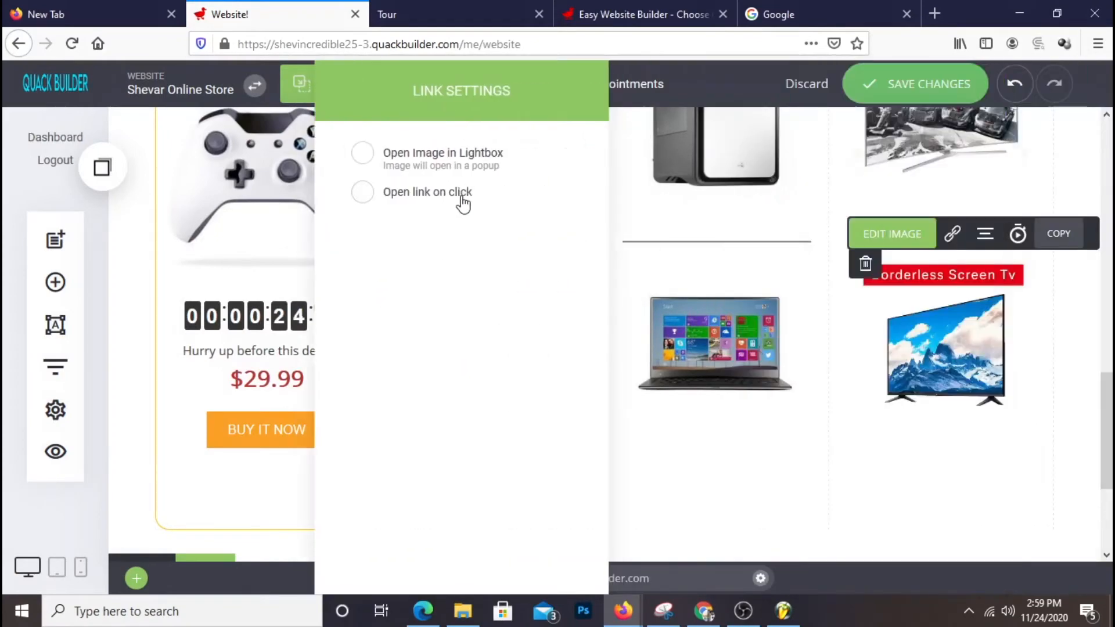
left_click(463, 205)
left_click(460, 264)
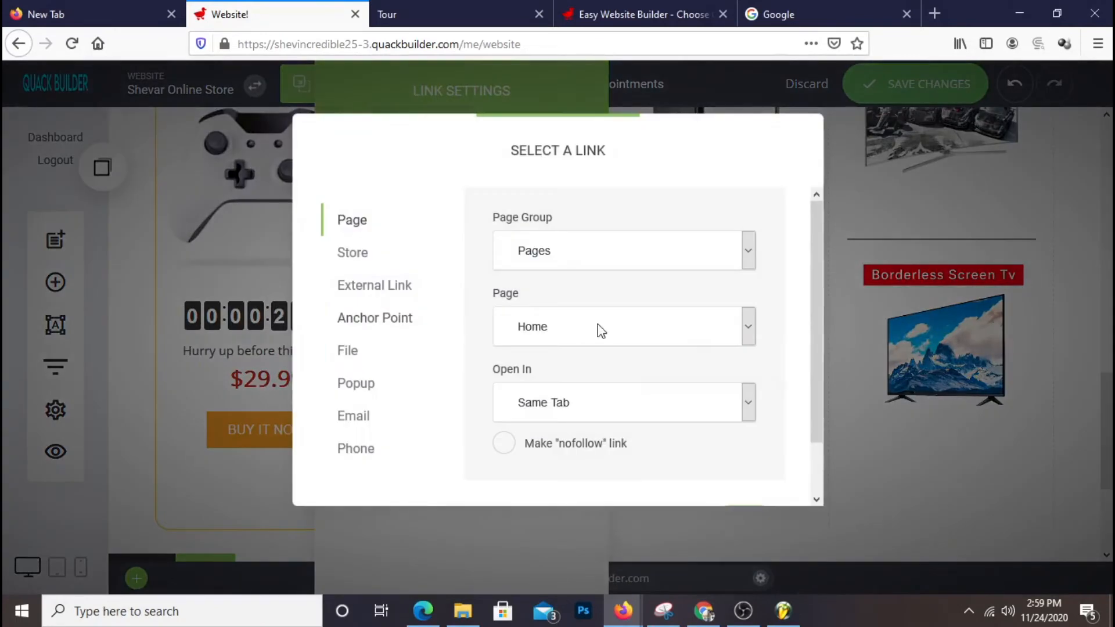
left_click(351, 255)
left_click(546, 333)
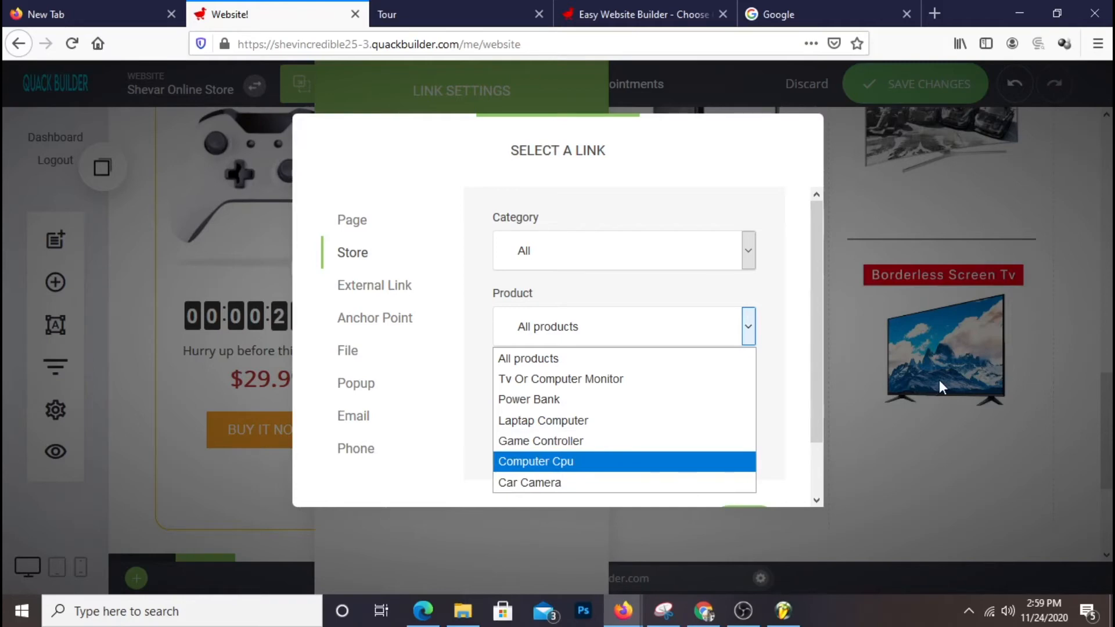
left_click(604, 380)
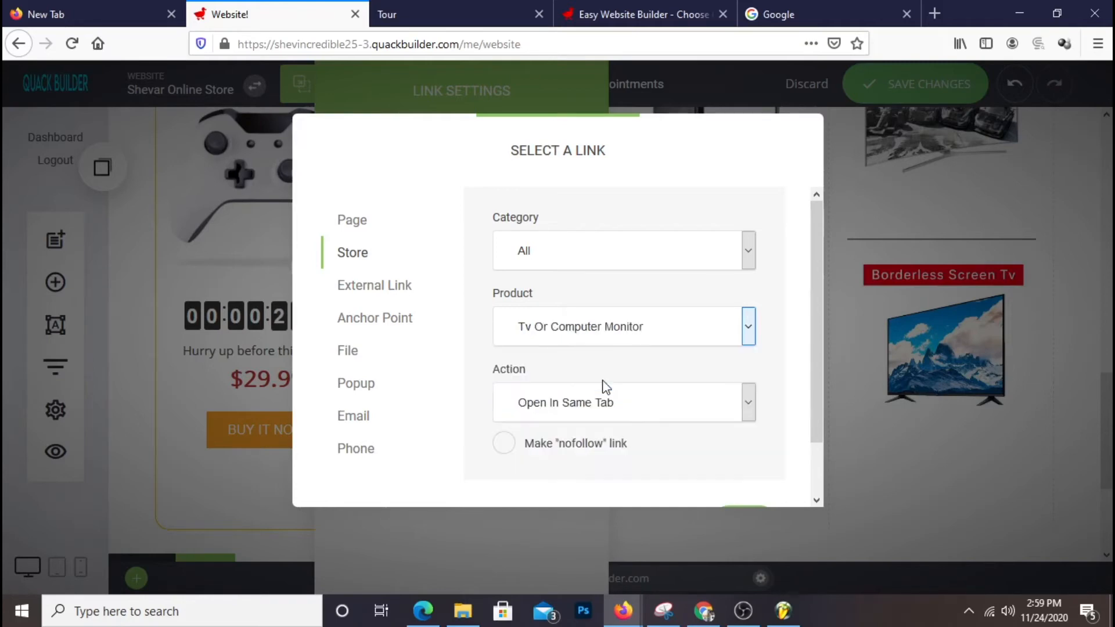
scroll(686, 365, "down", 2)
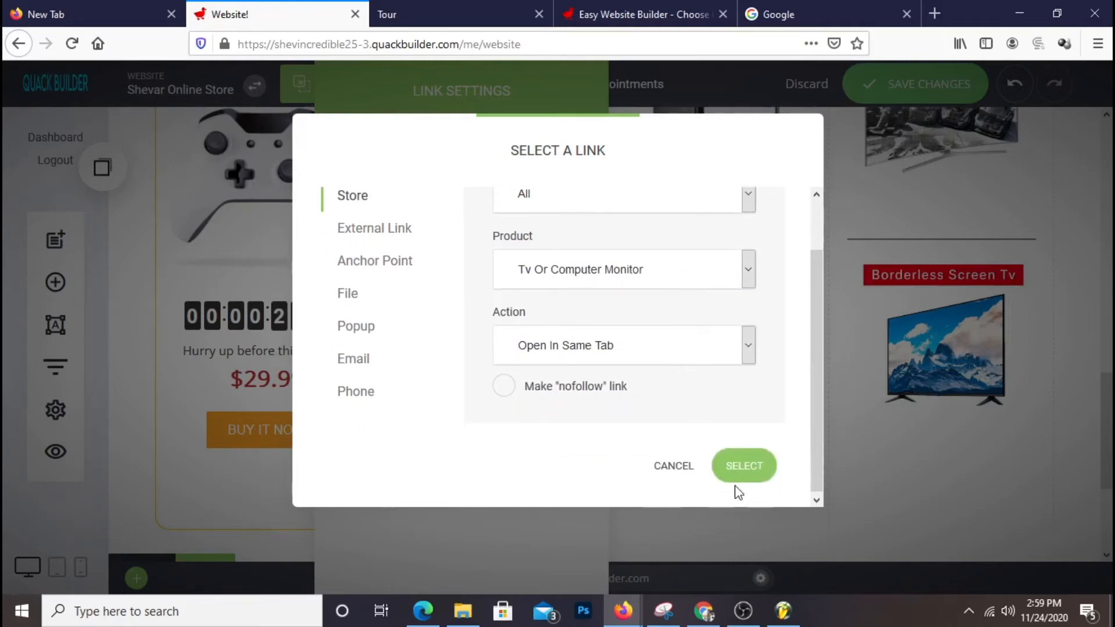
left_click(743, 466)
left_click(809, 377)
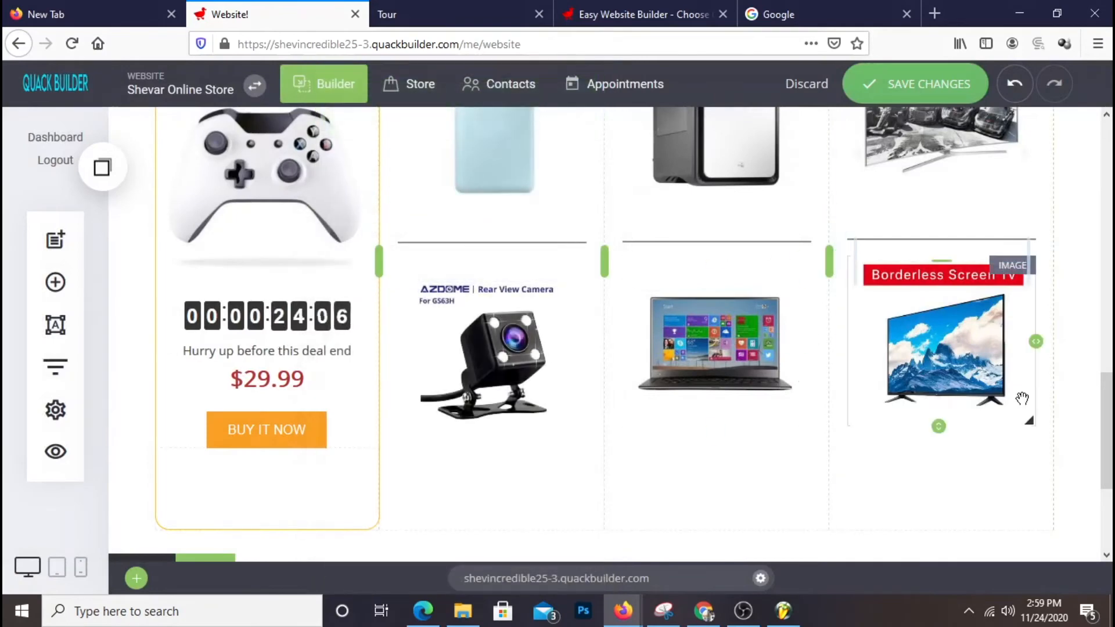
left_click(929, 87)
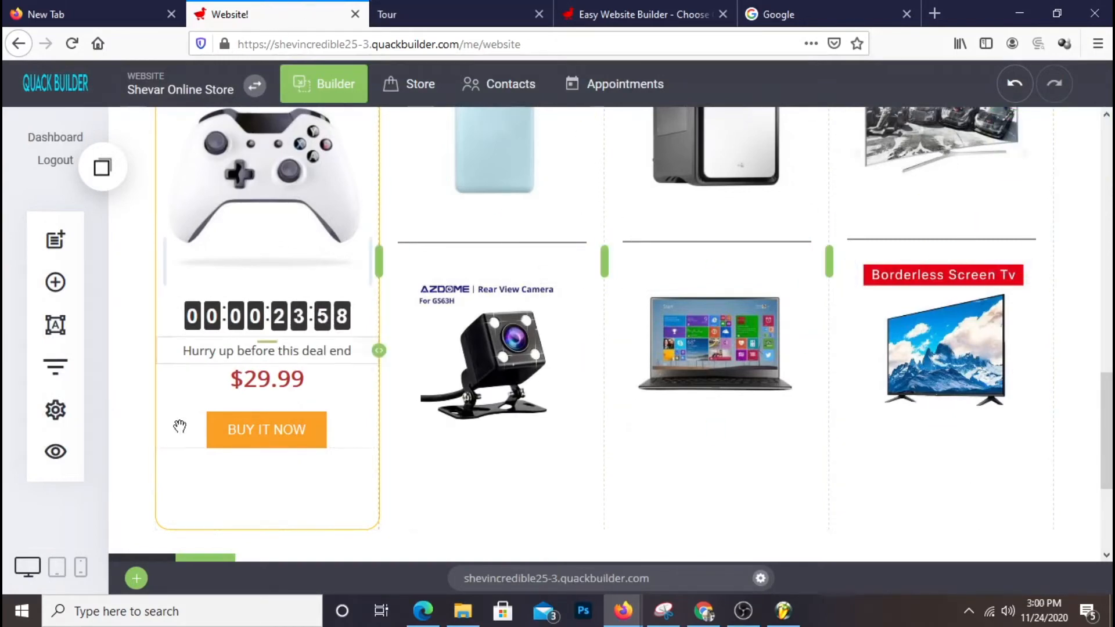
- Switch to the site preview, reload it and check the link targets of the Special Deals product images
left_click(422, 8)
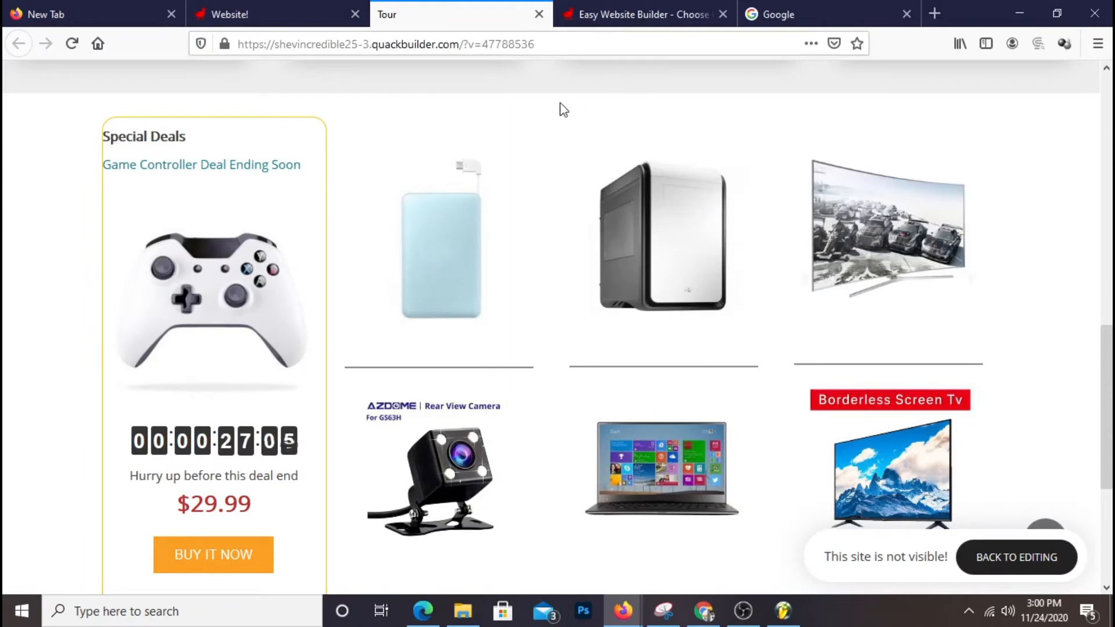
right_click(447, 94)
left_click(563, 107)
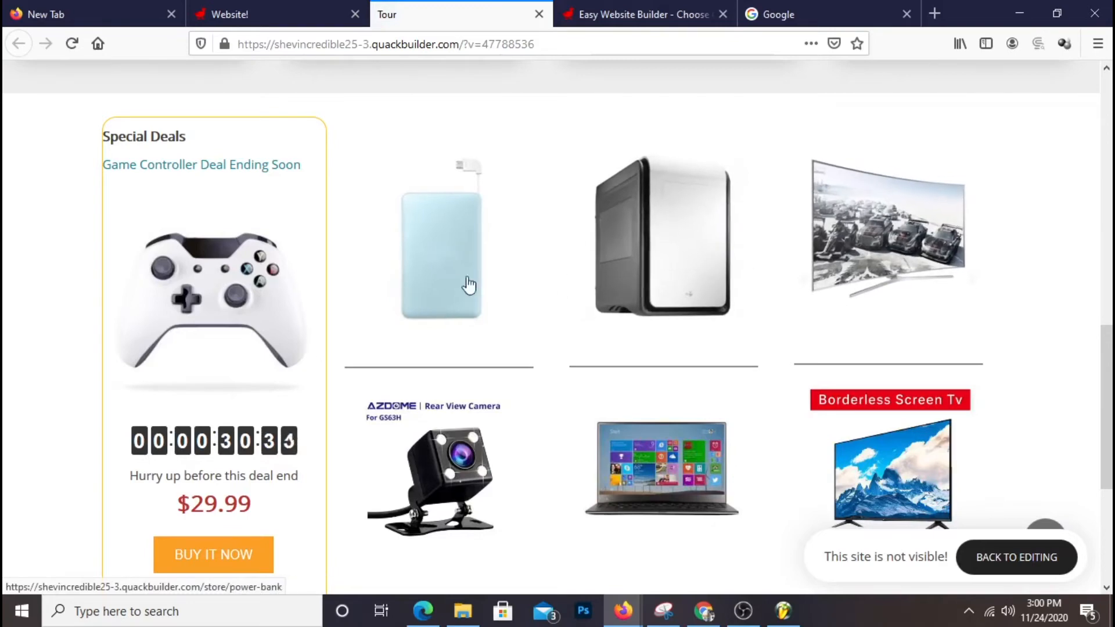
scroll(933, 486, "down", 4)
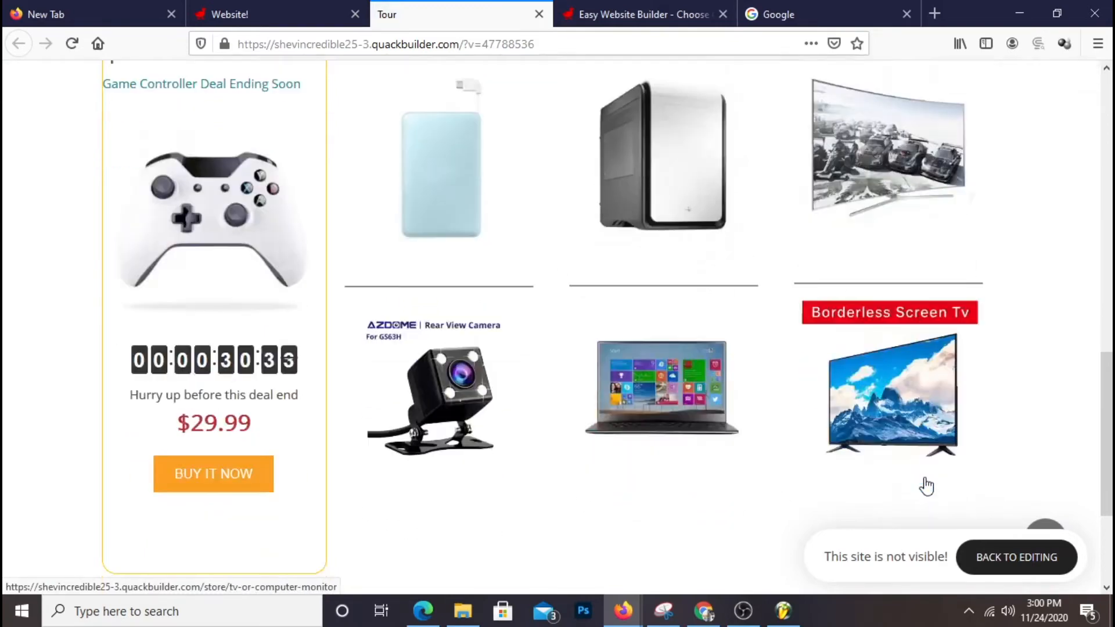
scroll(668, 250, "up", 3)
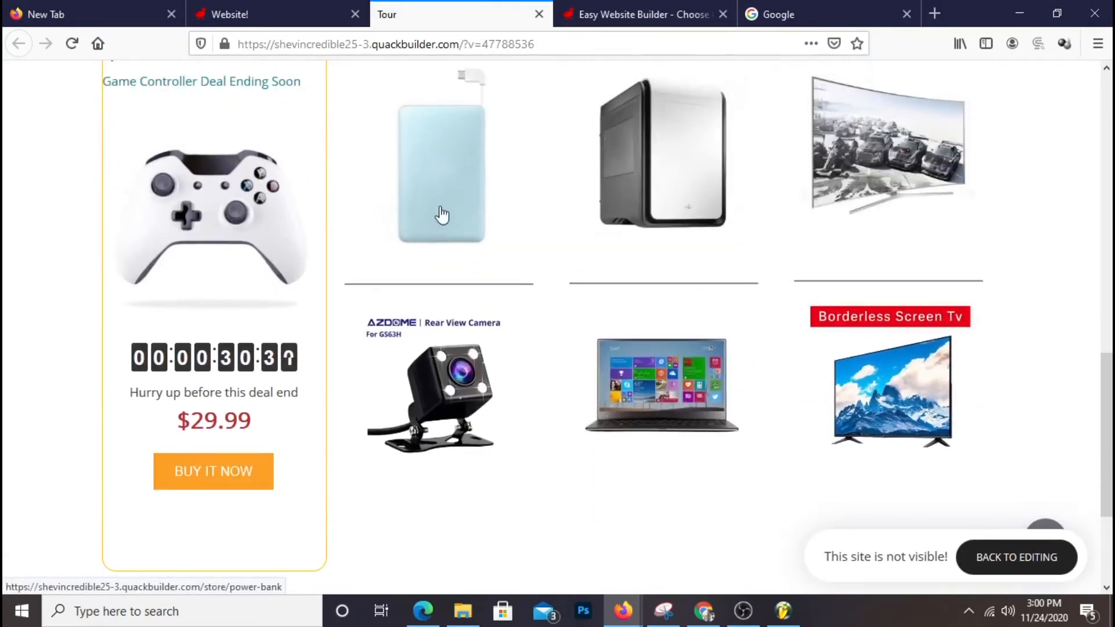
scroll(668, 244, "up", 3)
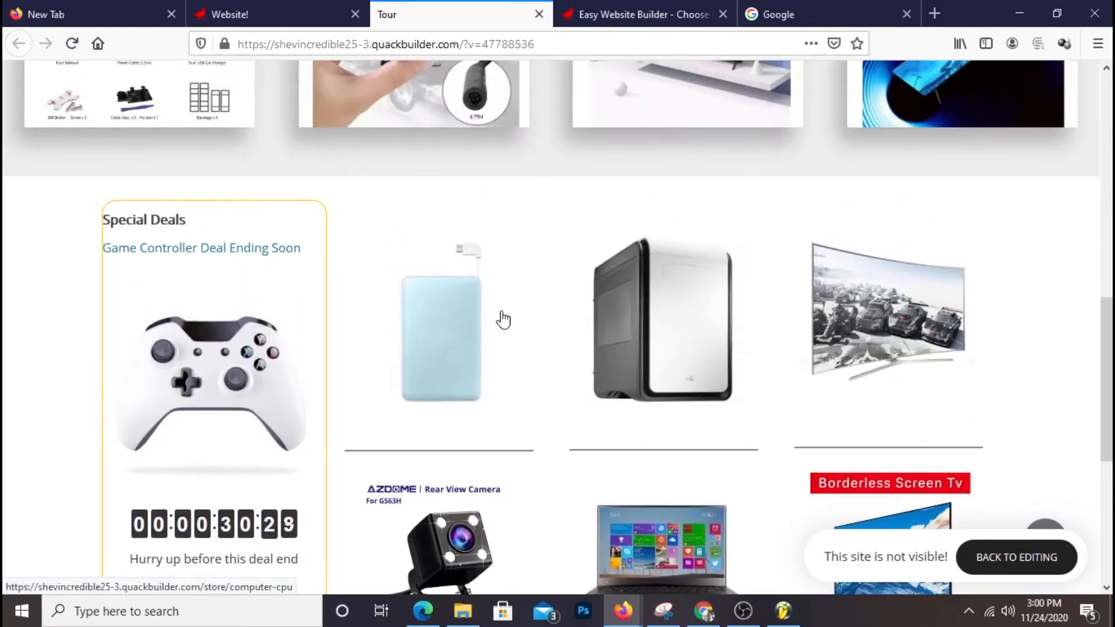
- Open the Power Bank product through its Special Deals image, add it to the cart and review the shopping cart
left_click(445, 291)
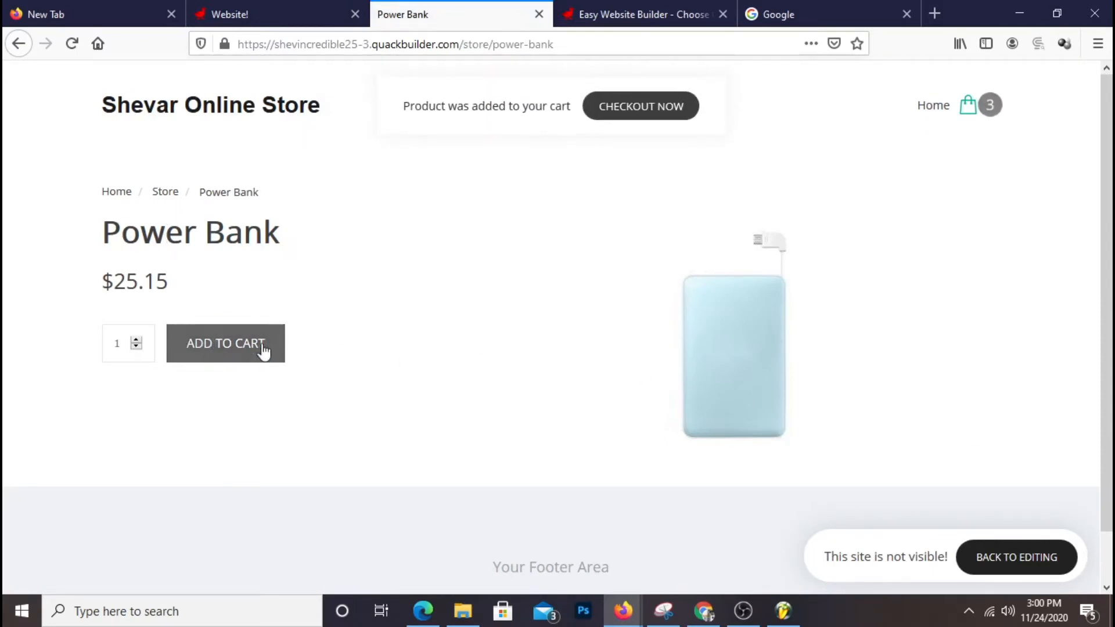
left_click(654, 116)
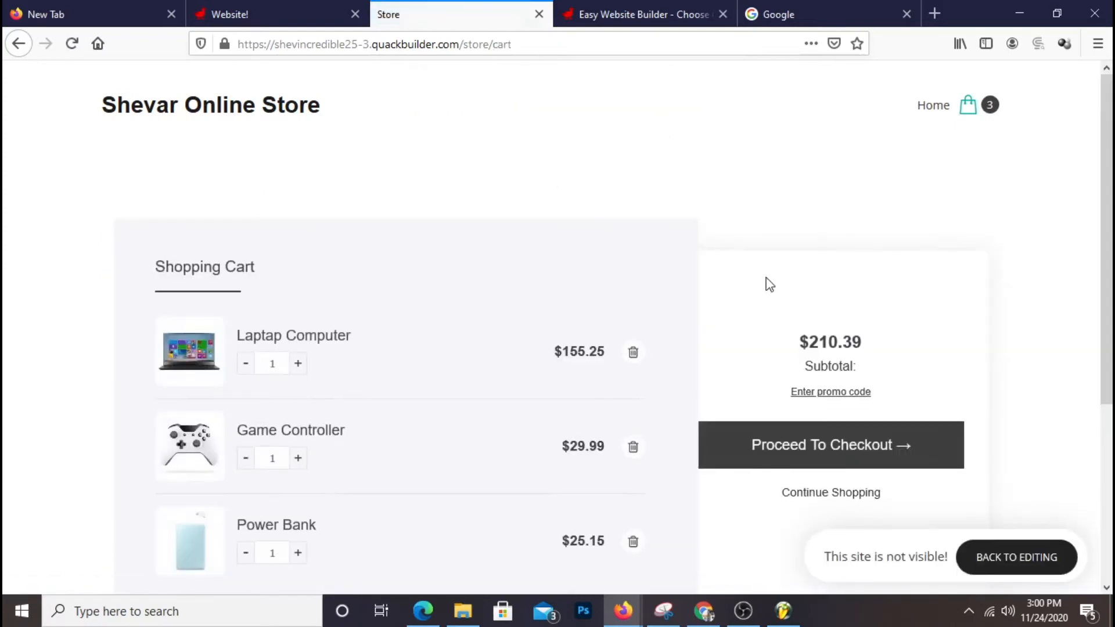
scroll(749, 220, "down", 4)
scroll(559, 308, "up", 4)
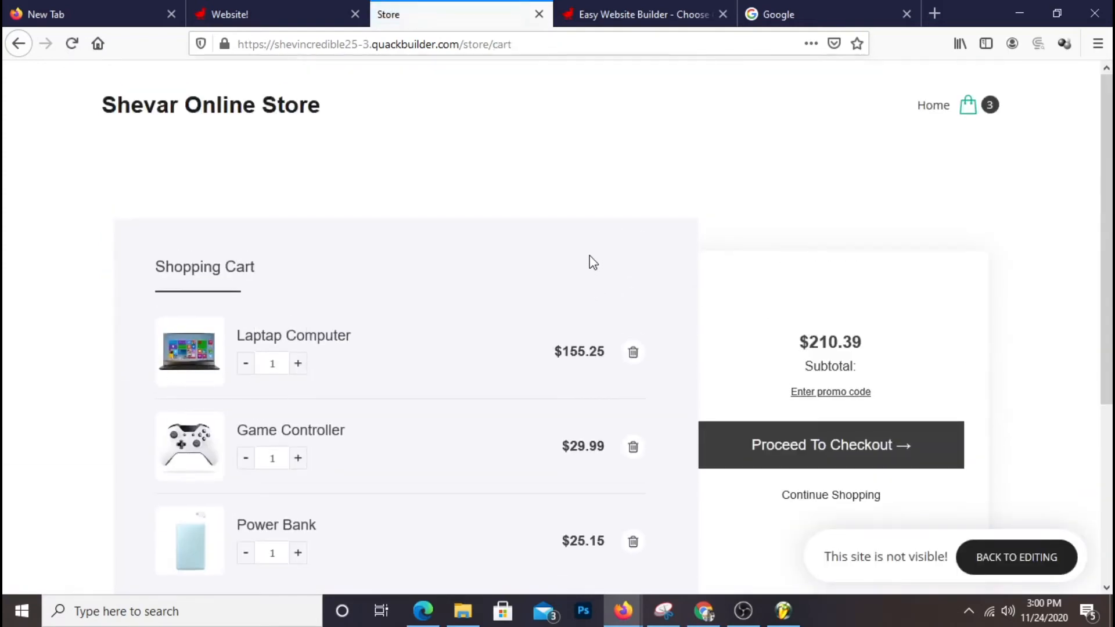
- Return to the store's homepage and review its blocks from the welcome banner down to the footer
left_click(267, 110)
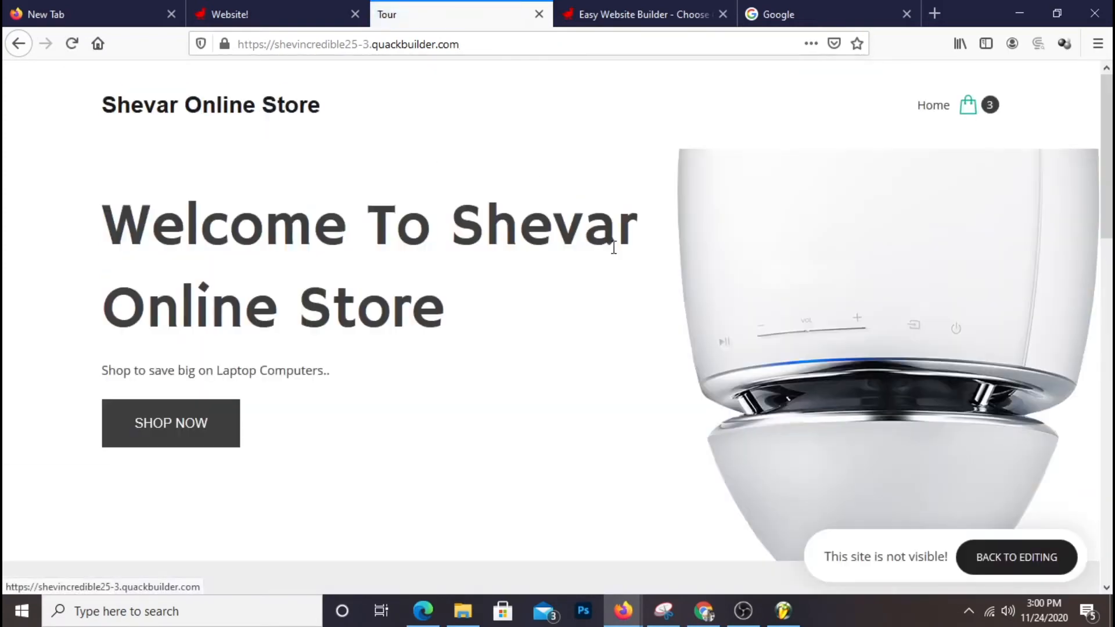
scroll(639, 259, "down", 12)
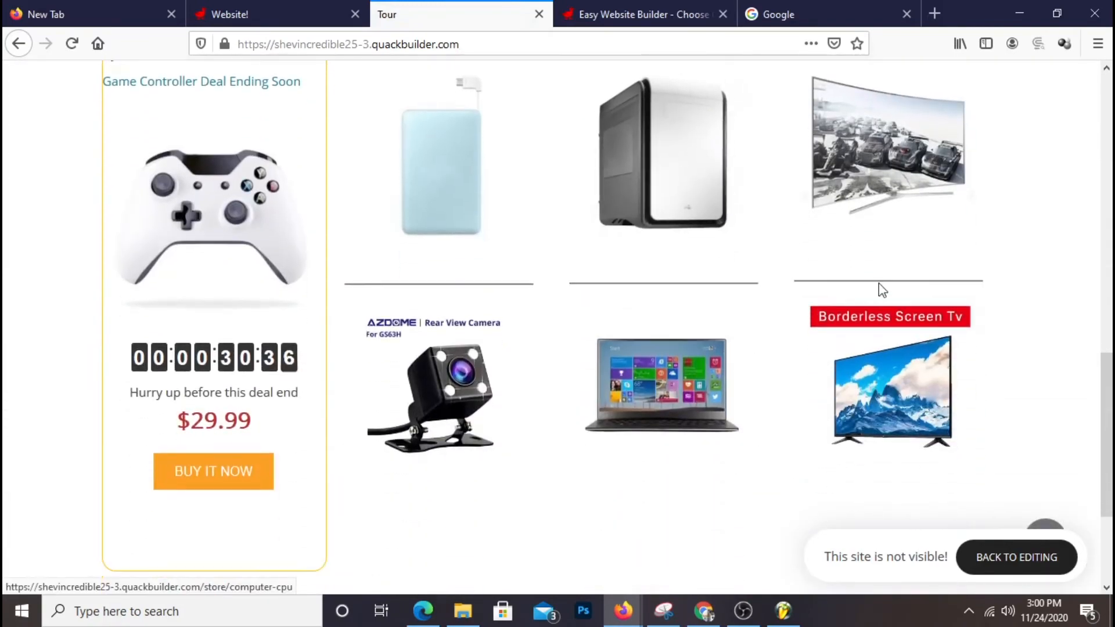
scroll(886, 291, "up", 1)
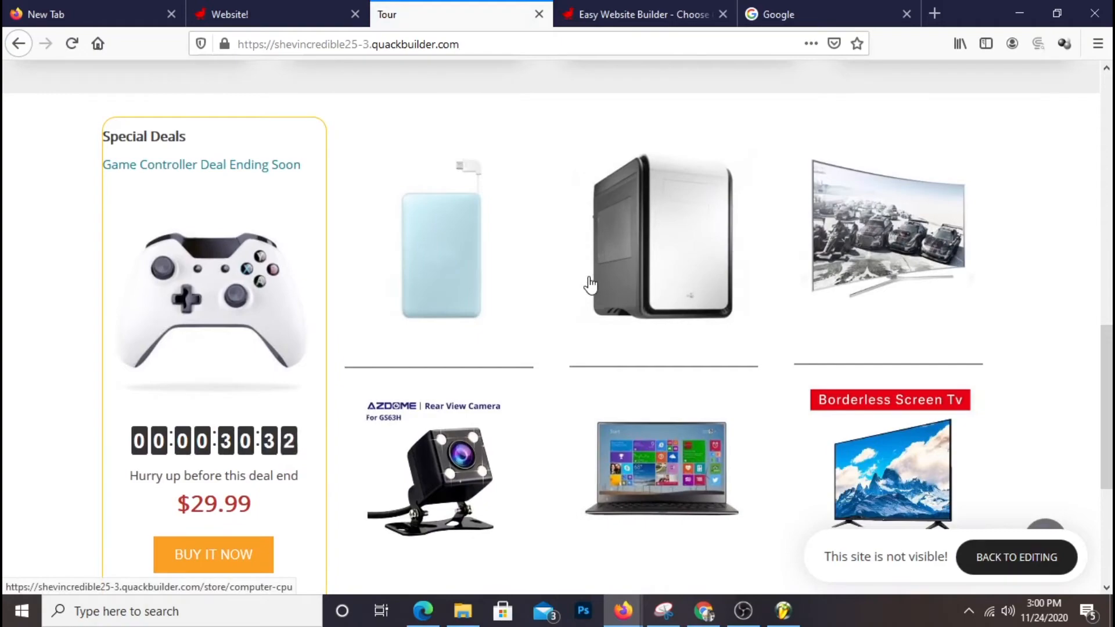
scroll(726, 294, "down", 1)
scroll(744, 296, "down", 3)
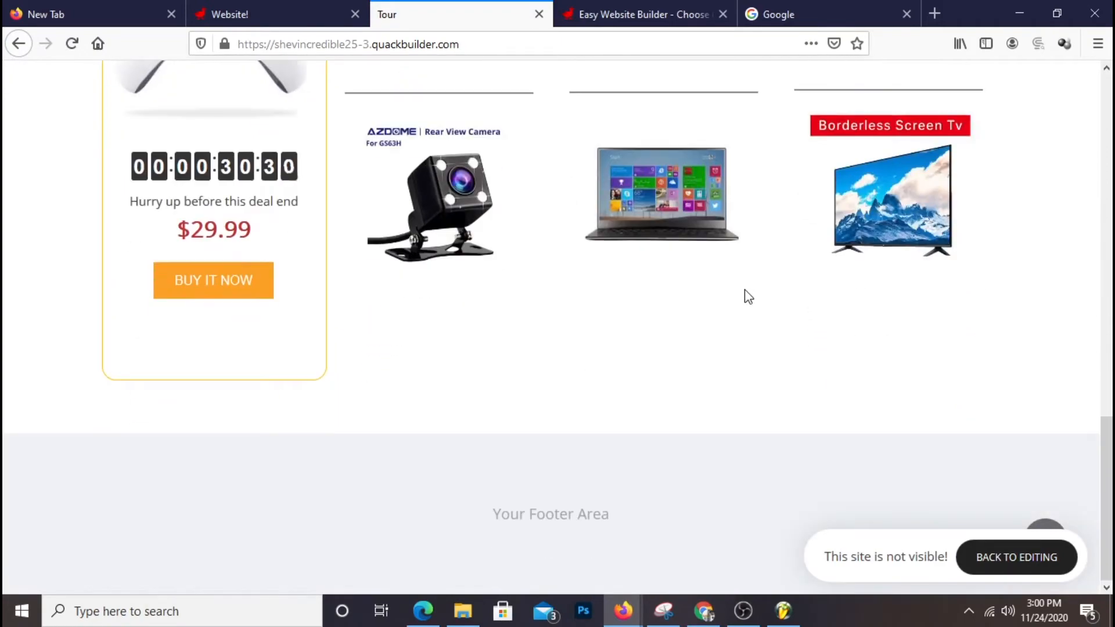
scroll(749, 303, "up", 5)
scroll(749, 303, "up", 8)
scroll(745, 295, "down", 9)
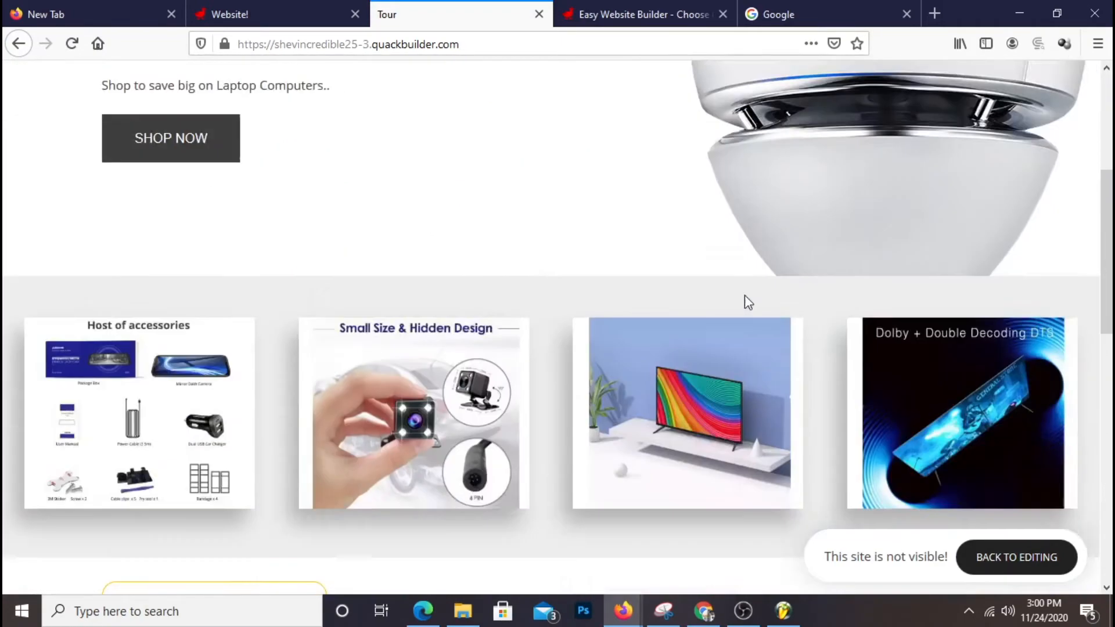
scroll(739, 300, "down", 1)
scroll(736, 311, "up", 1)
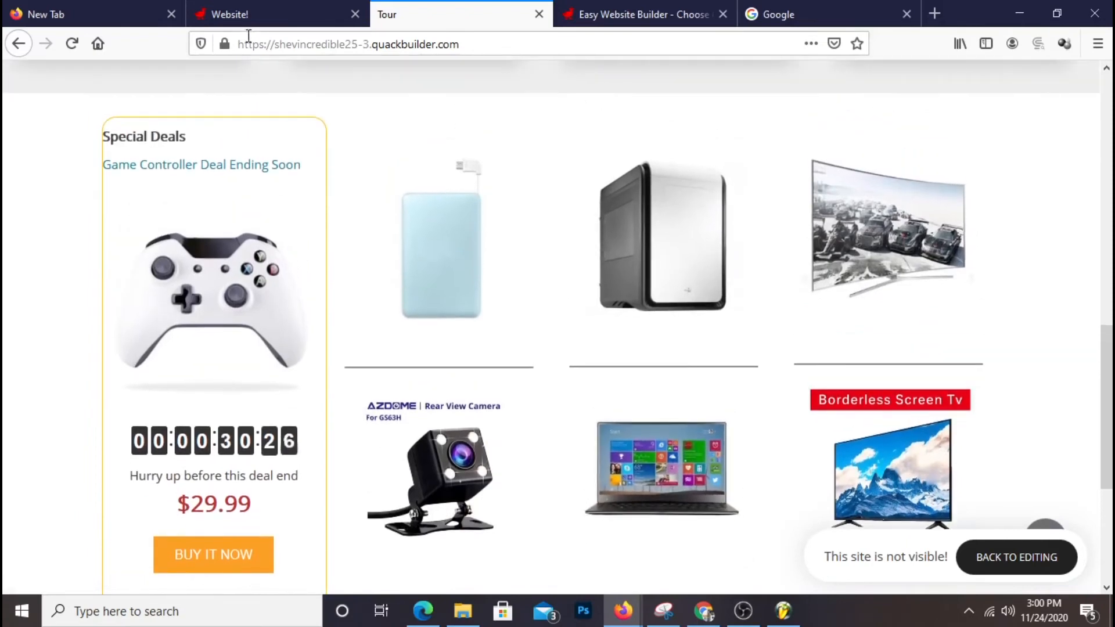
- Switch back to the website editor and bring the beginning of the Special Deals block into view
left_click(219, 12)
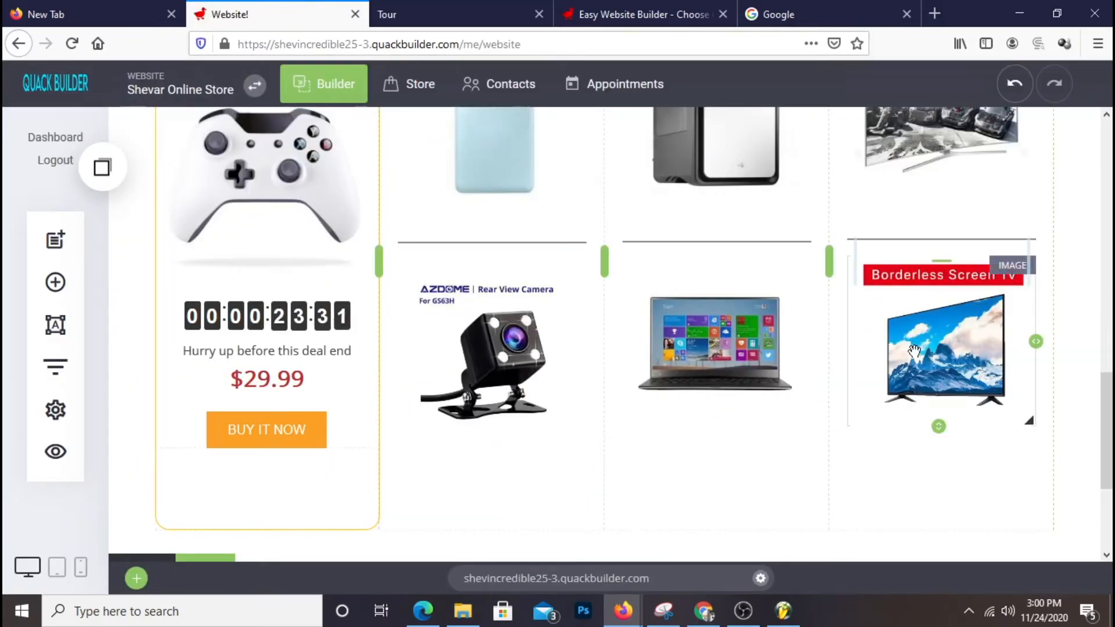
scroll(952, 361, "up", 4)
scroll(957, 364, "down", 1)
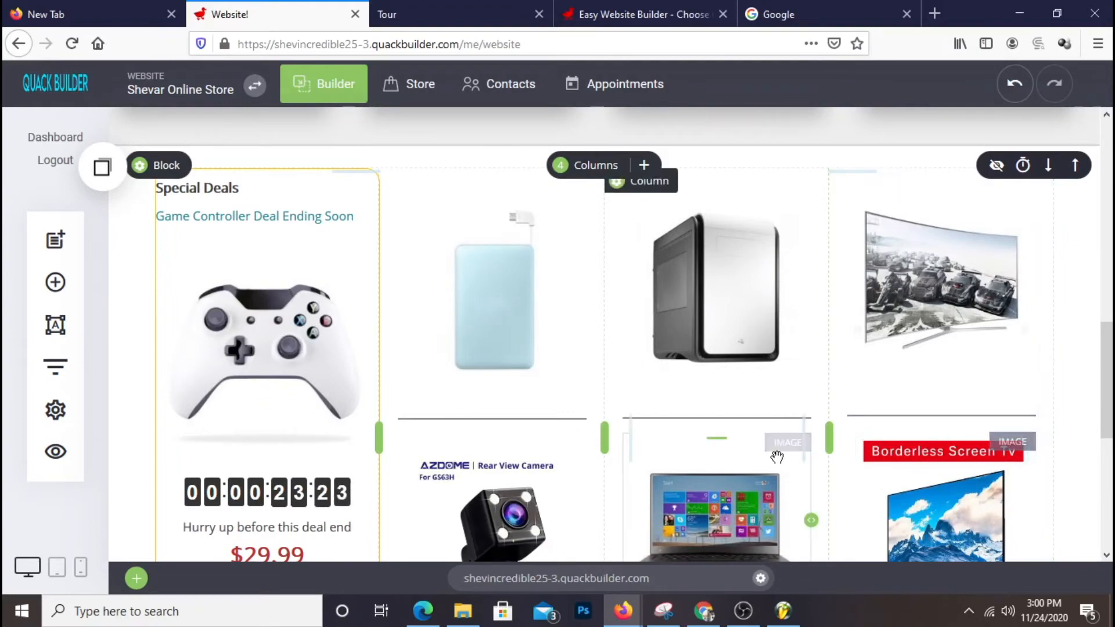
- Add a 1px border to the Special Deals column that holds the power bank and rear view camera images
scroll(778, 456, "down", 3)
scroll(777, 454, "up", 3)
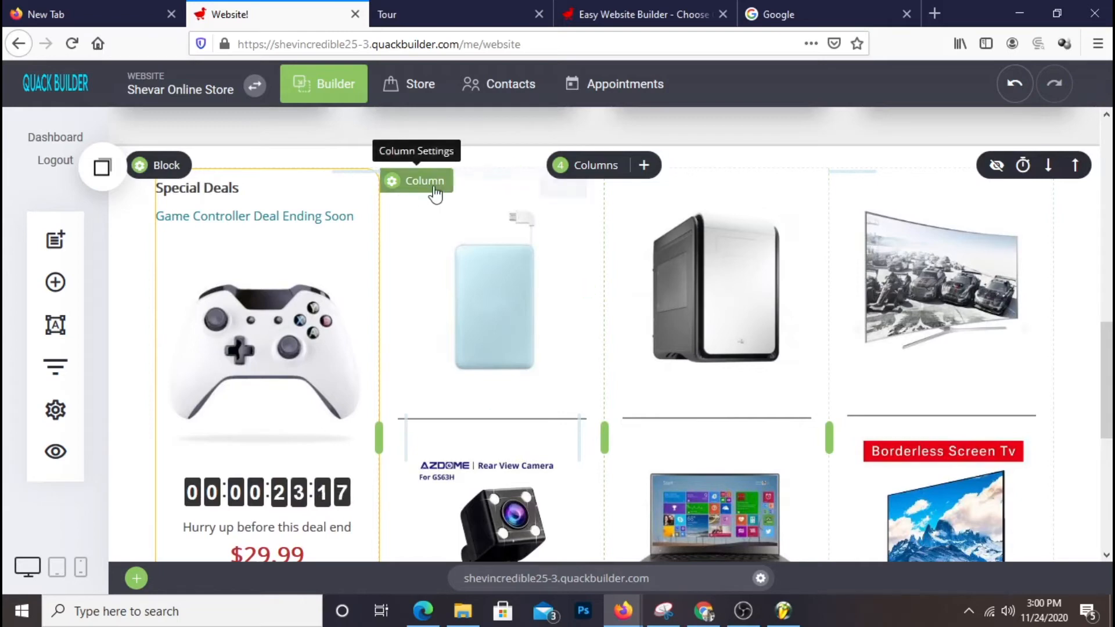
left_click(433, 185)
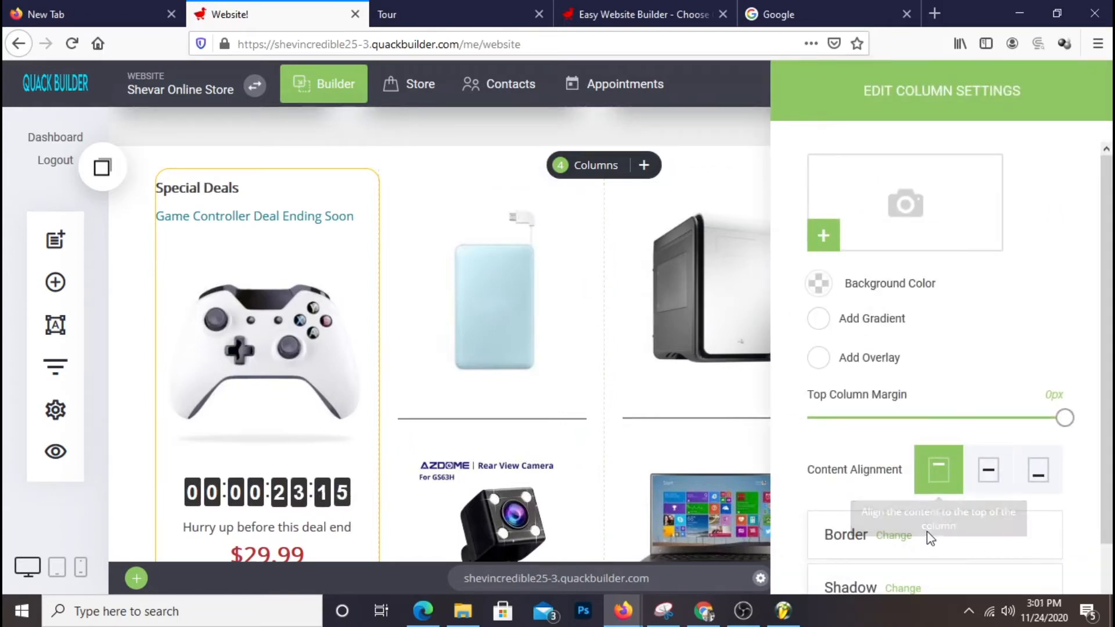
left_click(895, 535)
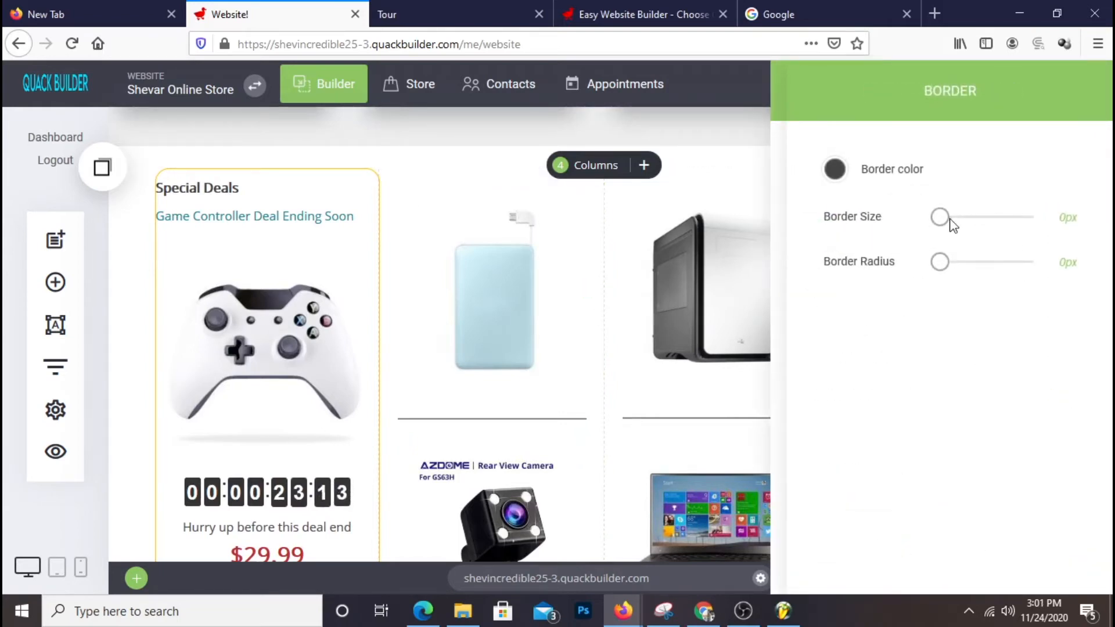
left_click_drag(938, 221, 940, 222)
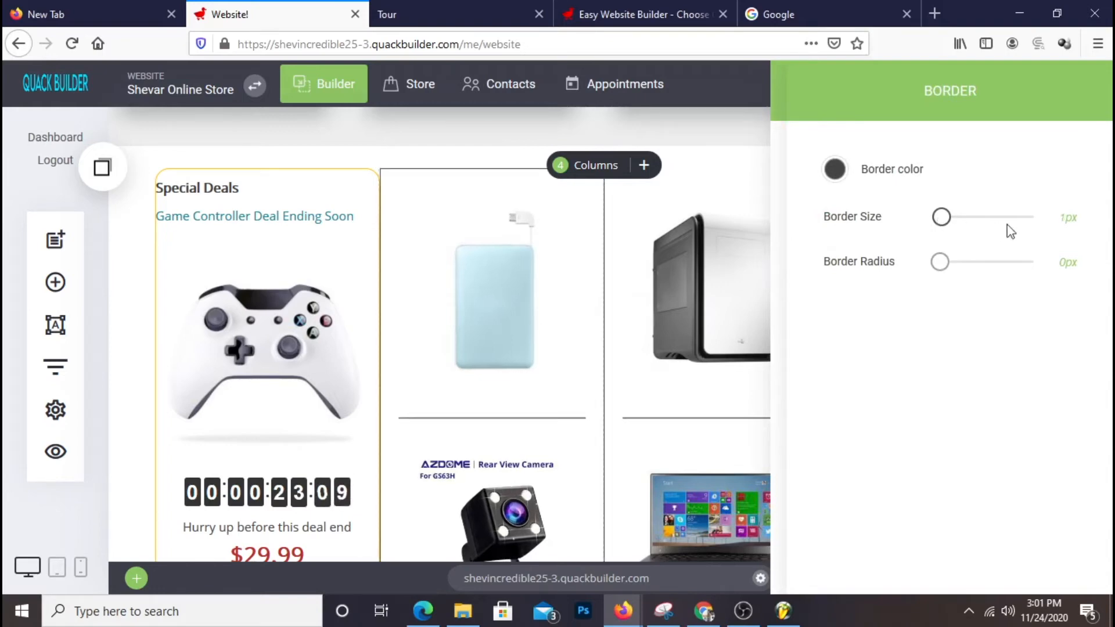
left_click_drag(941, 219, 950, 227)
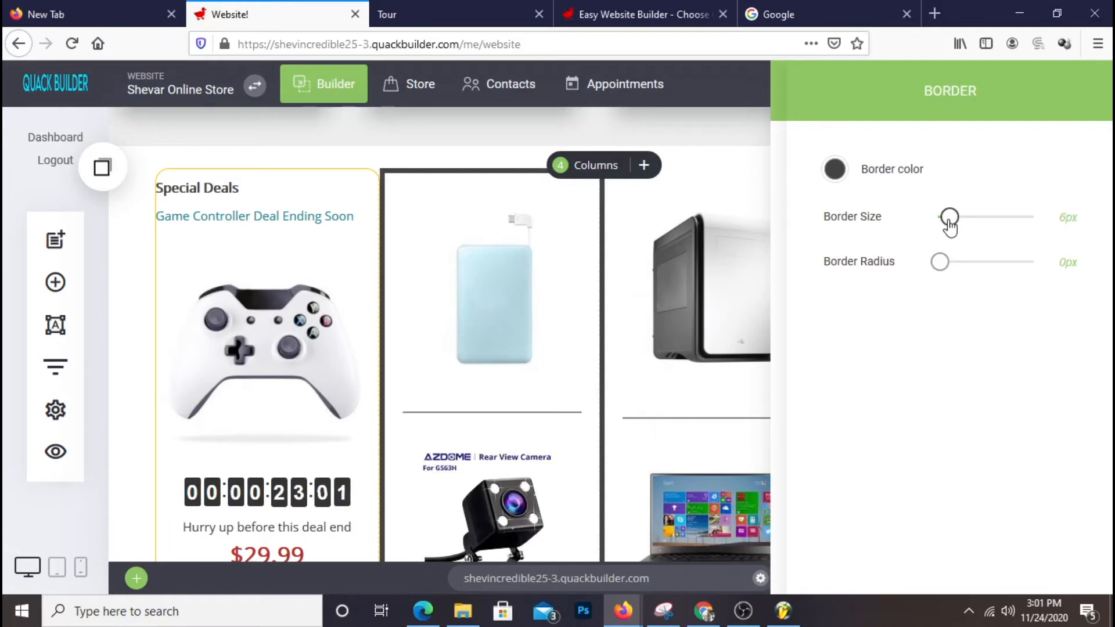
left_click_drag(950, 227, 942, 226)
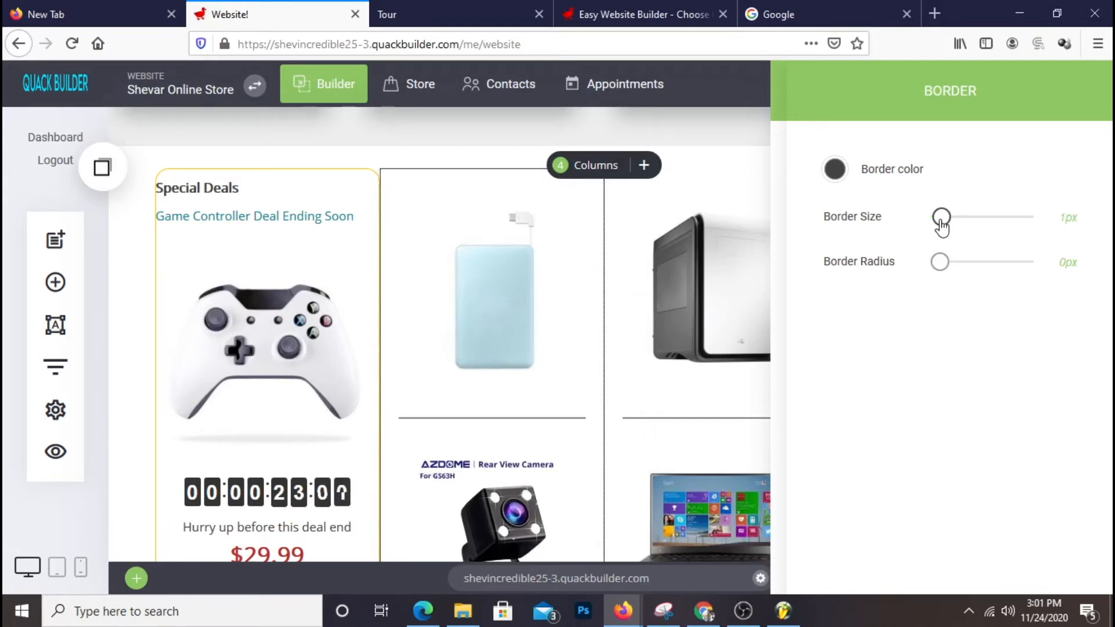
left_click(727, 305)
left_click(682, 381)
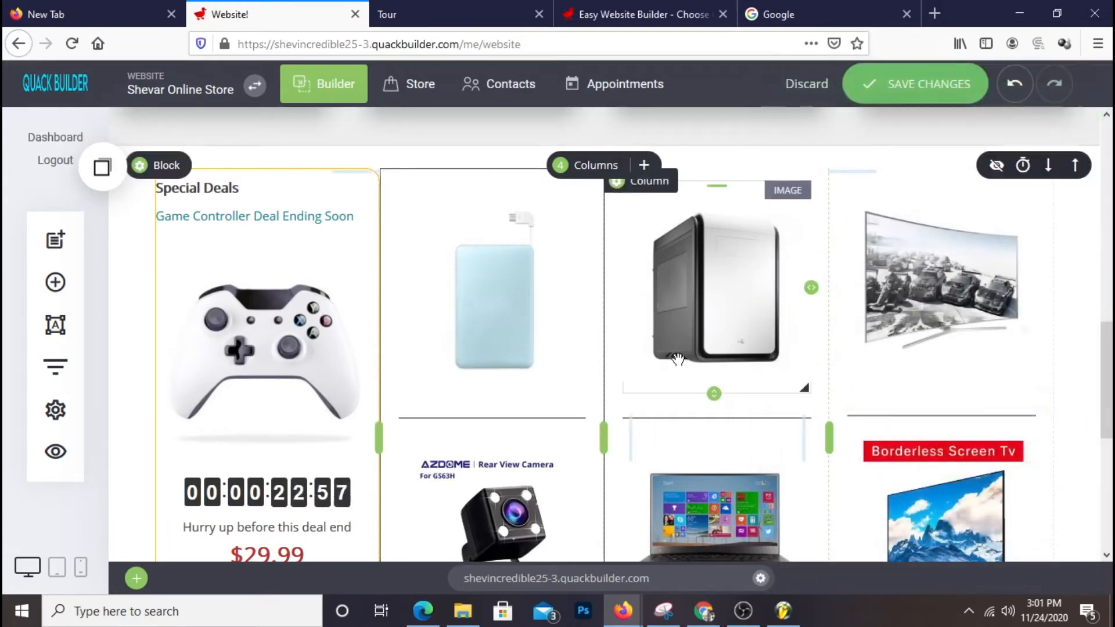
- Add a 1px border to the Special Deals column that holds the computer tower and laptop images
left_click(665, 192)
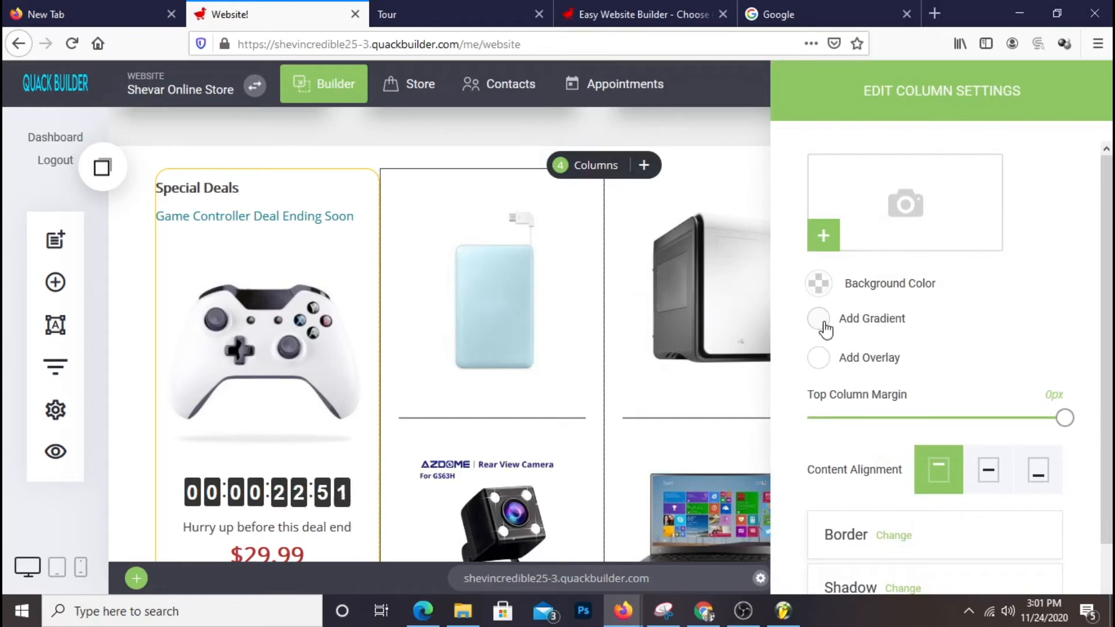
left_click(889, 540)
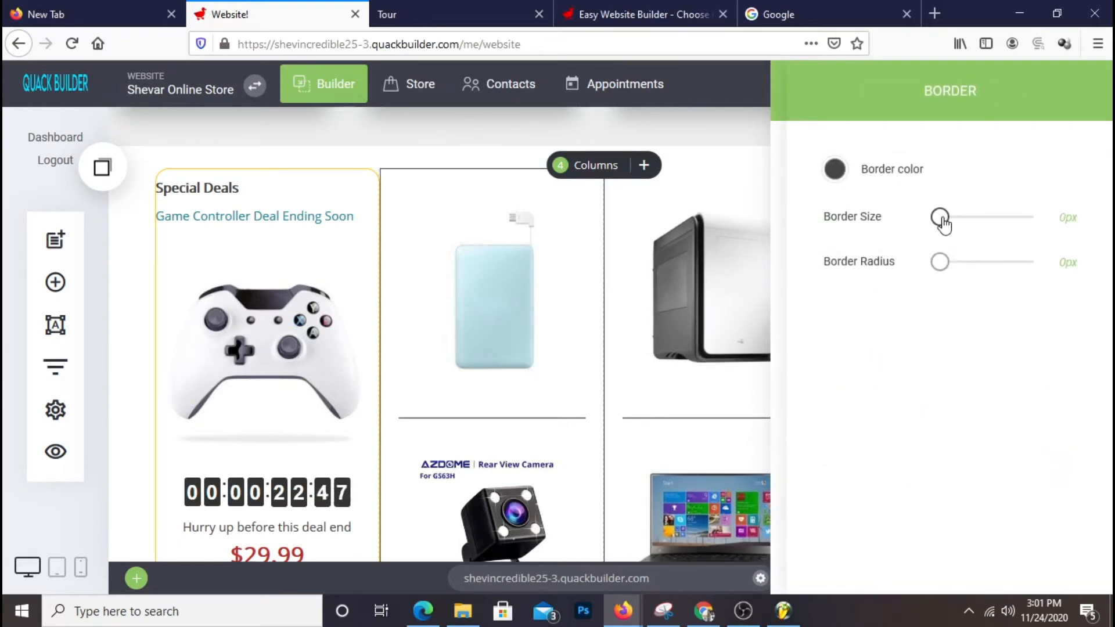
left_click_drag(945, 224, 947, 226)
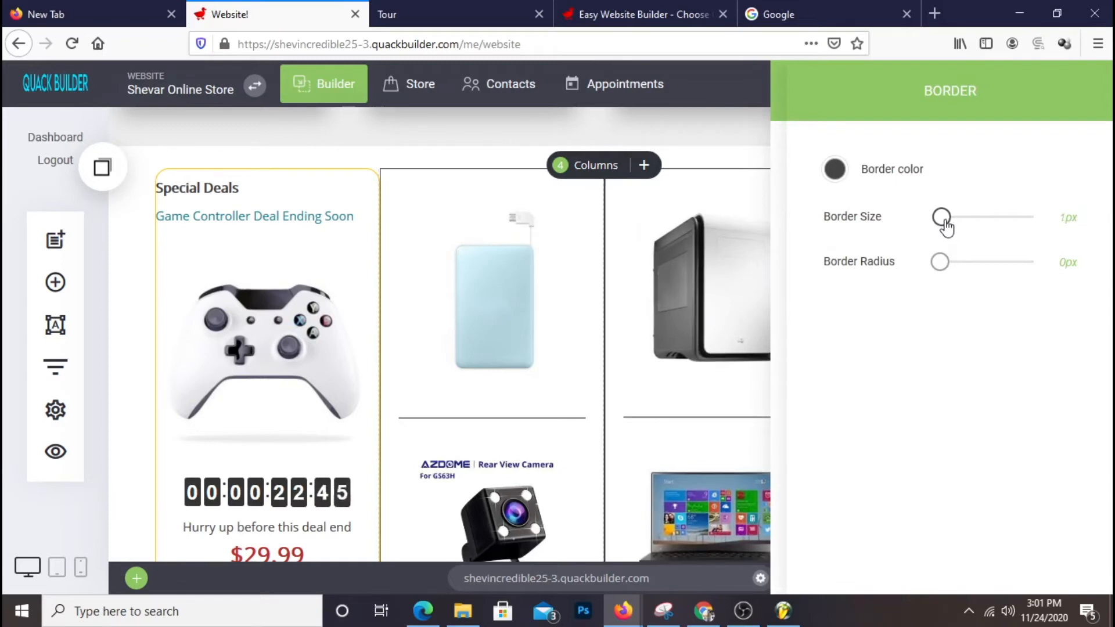
left_click(784, 321)
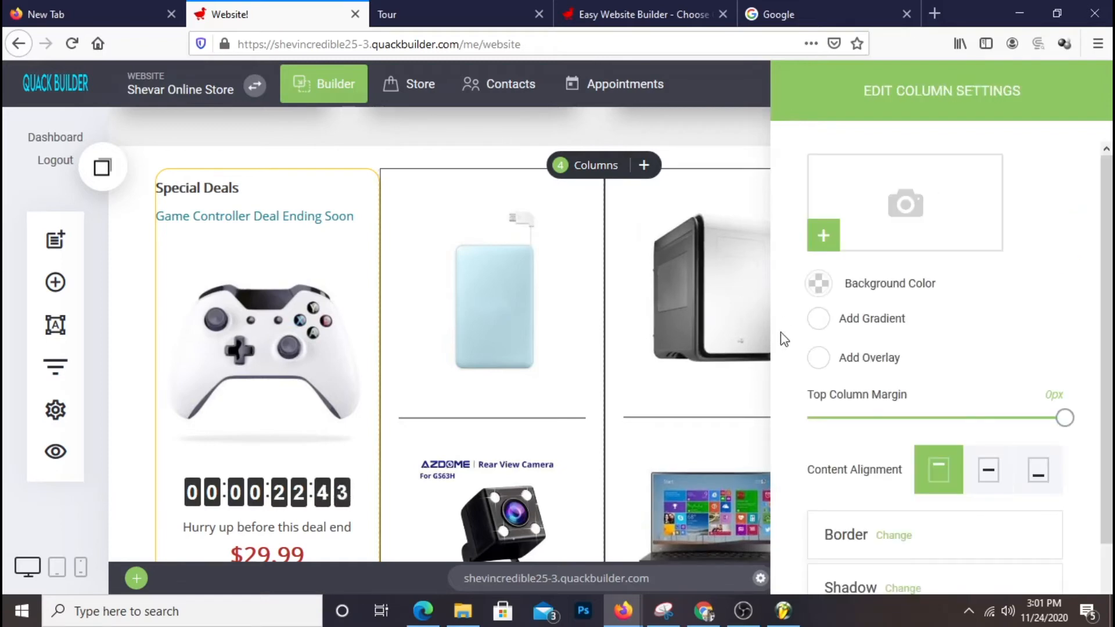
mouse_move(1066, 418)
left_mouse_down()
mouse_move(917, 417)
mouse_move(1072, 422)
left_mouse_up()
left_click(726, 422)
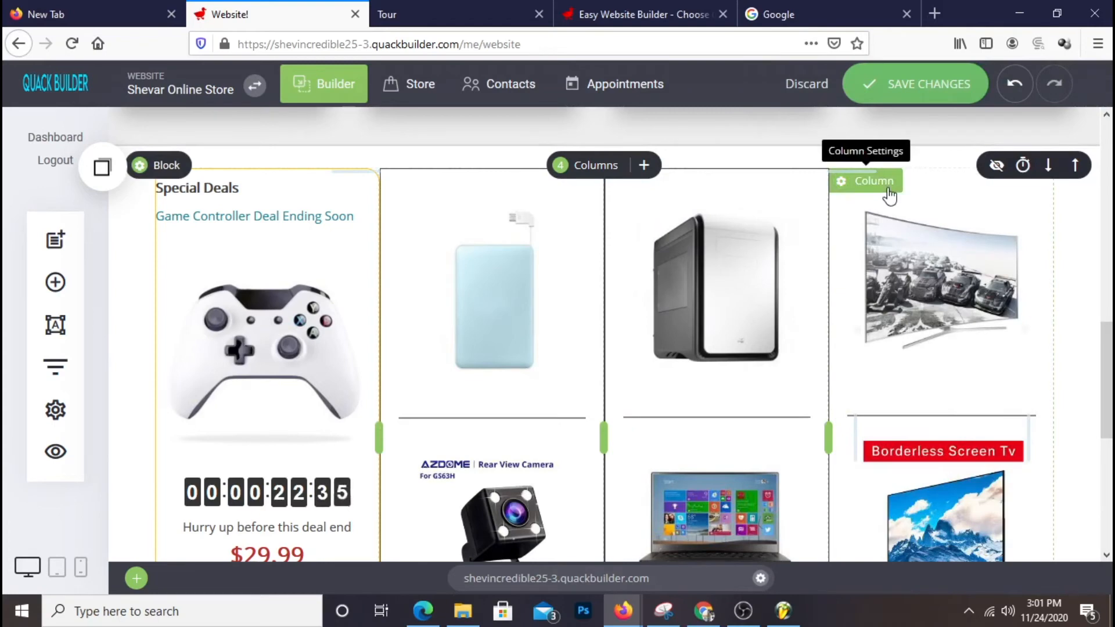
- Give the Special Deals column with the two TV images a 2px border and save the website changes
left_click(889, 184)
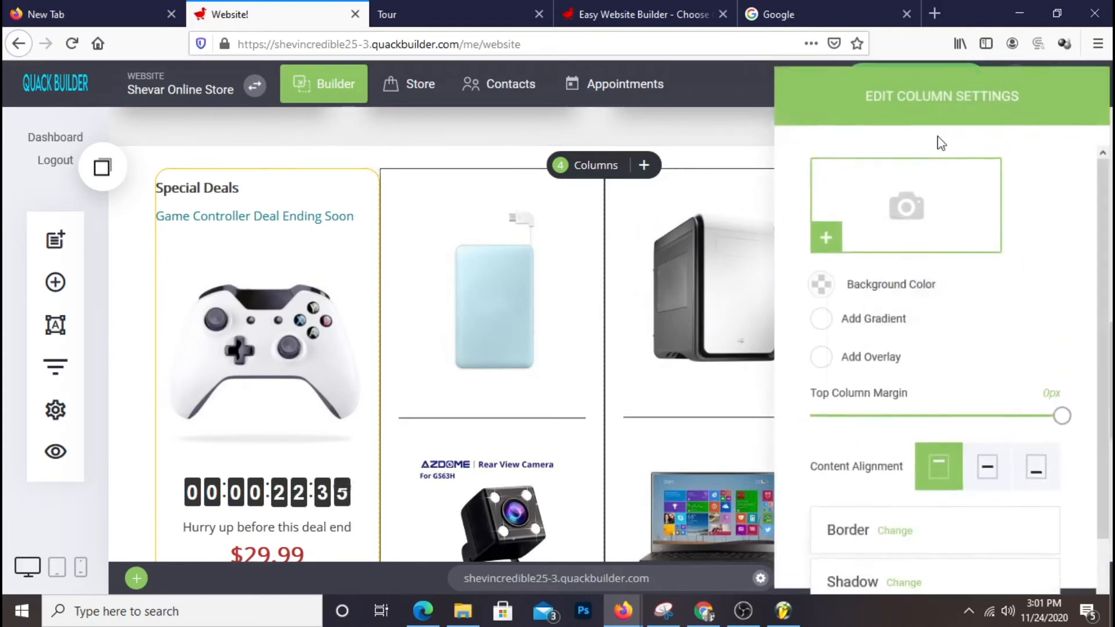
left_click(897, 533)
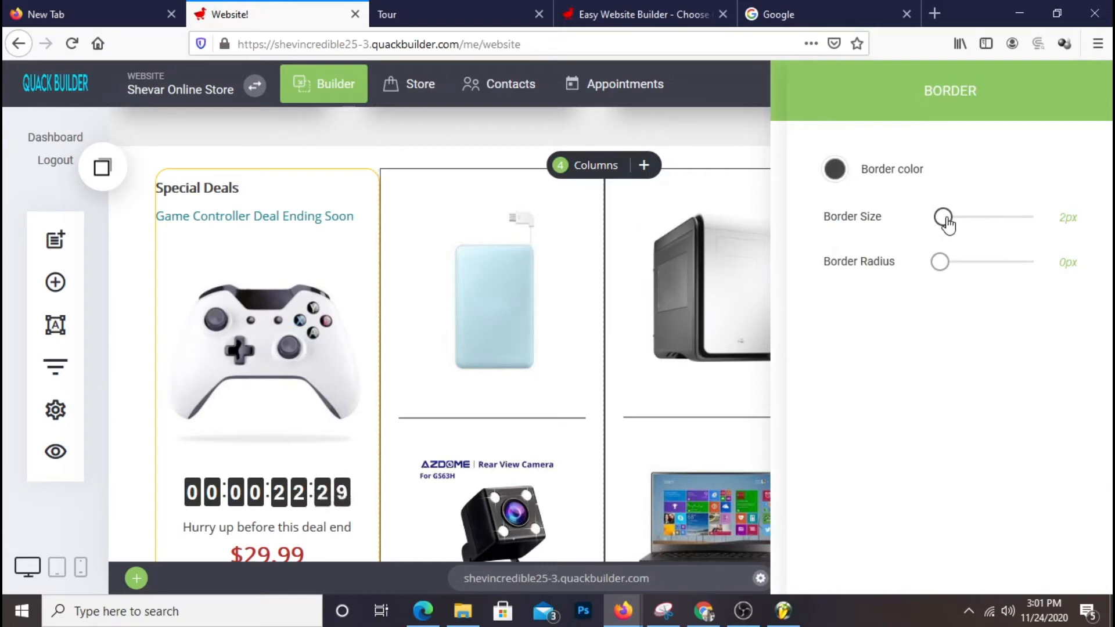
left_click(673, 229)
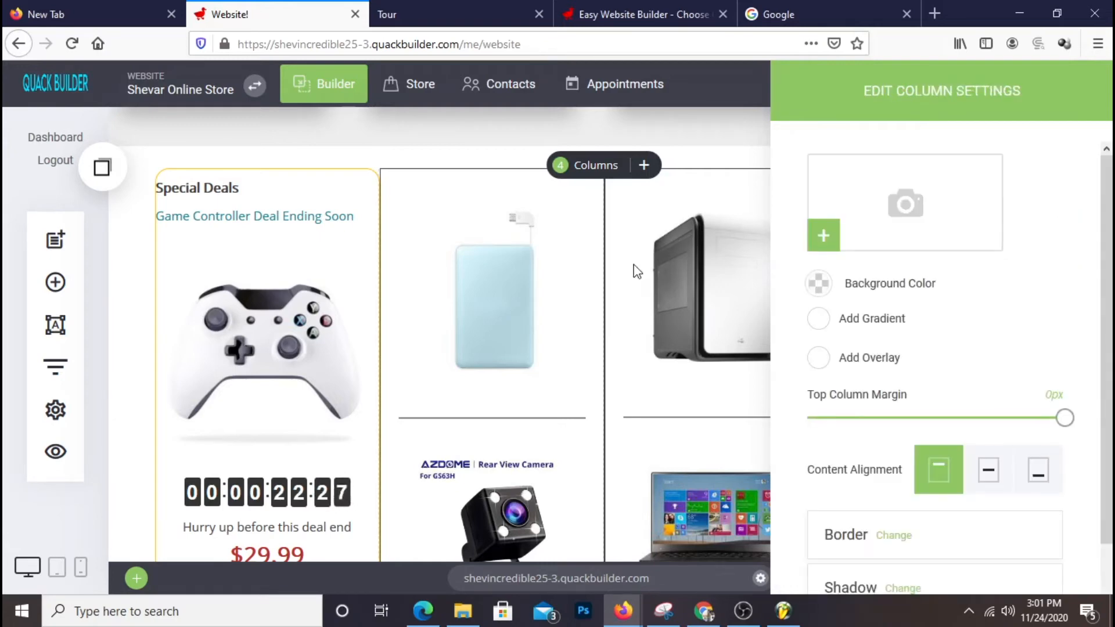
left_click(633, 268)
left_click(947, 93)
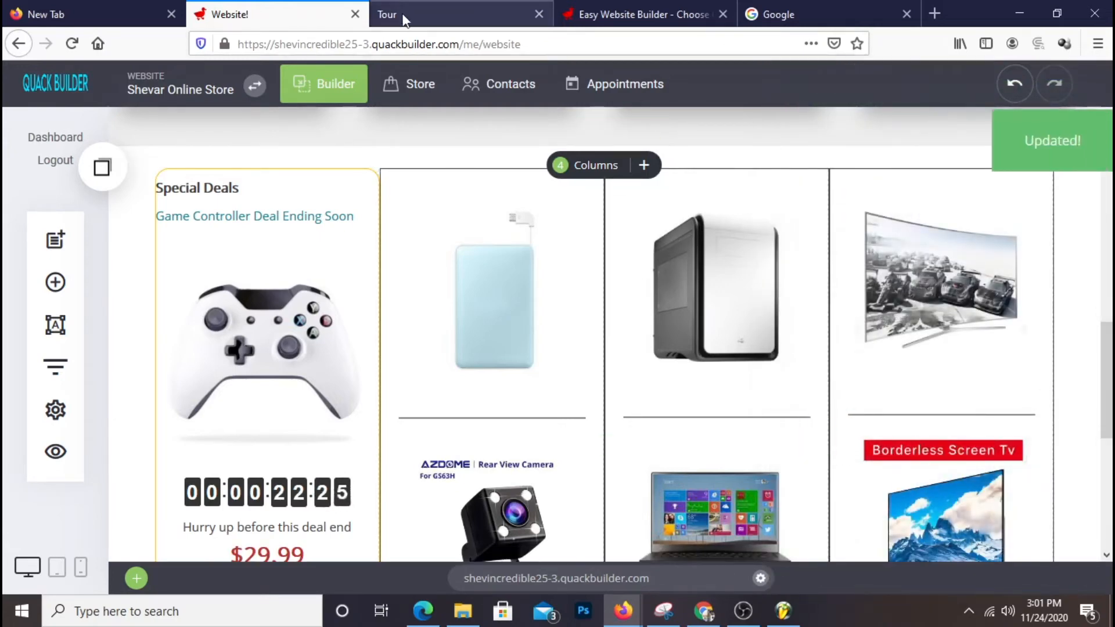
- Switch to the site preview, reload it and inspect the borders around the Special Deals columns
left_click(52, 450)
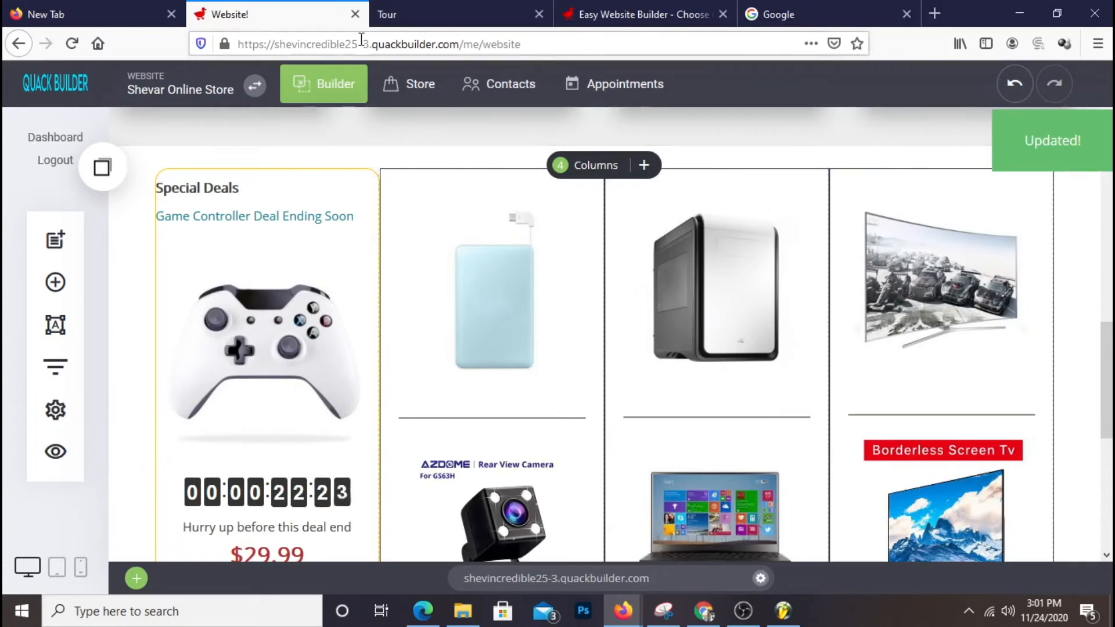
left_click(402, 25)
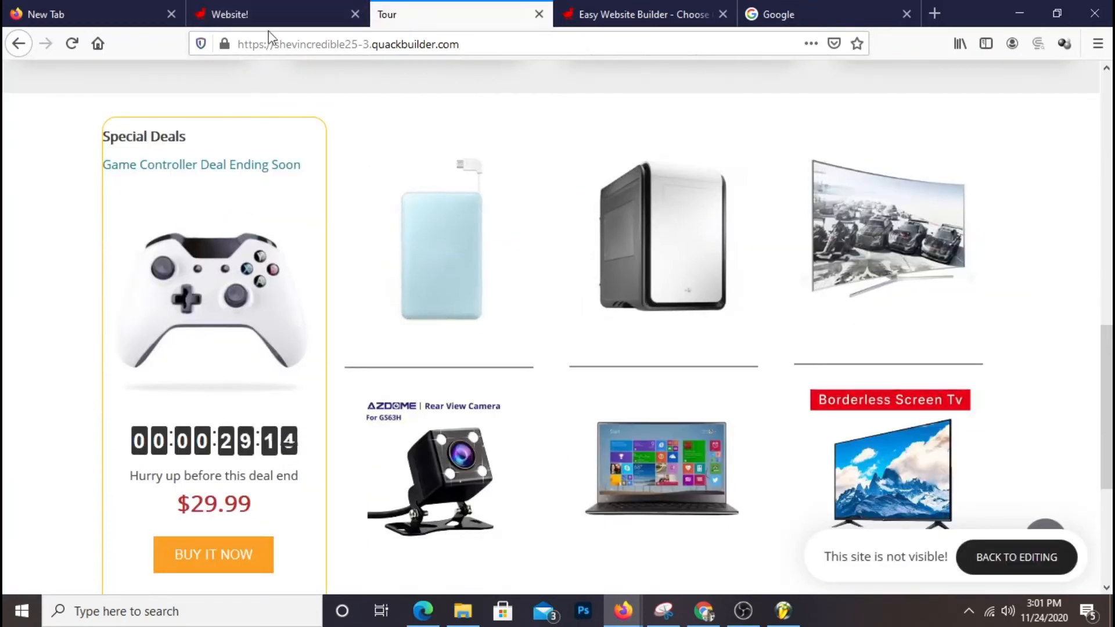
left_click(68, 51)
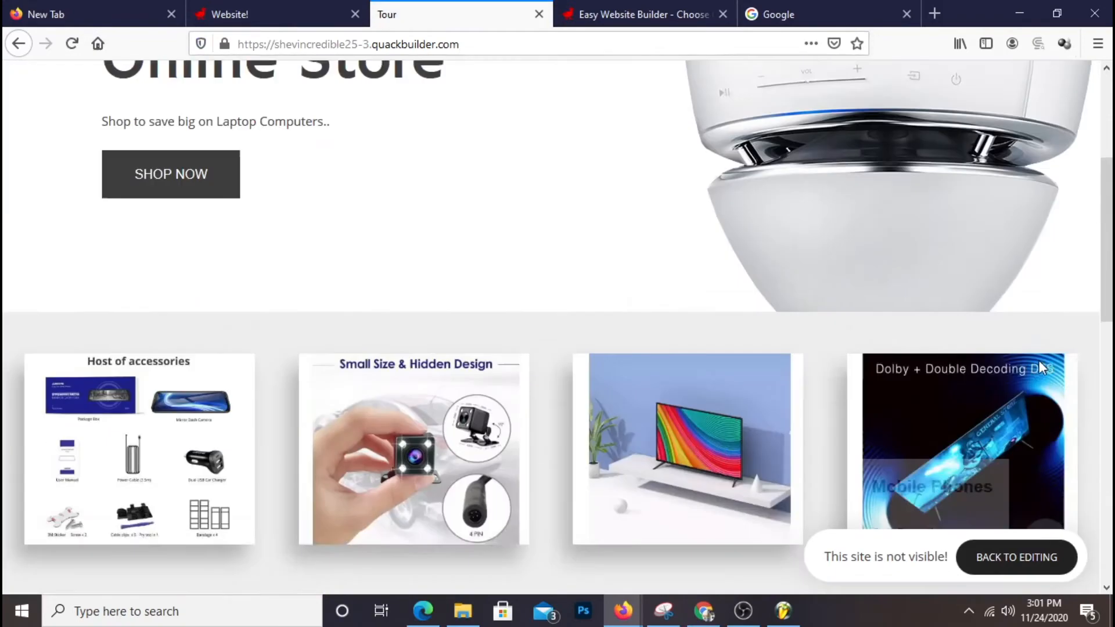
scroll(942, 330, "down", 5)
scroll(972, 331, "up", 4)
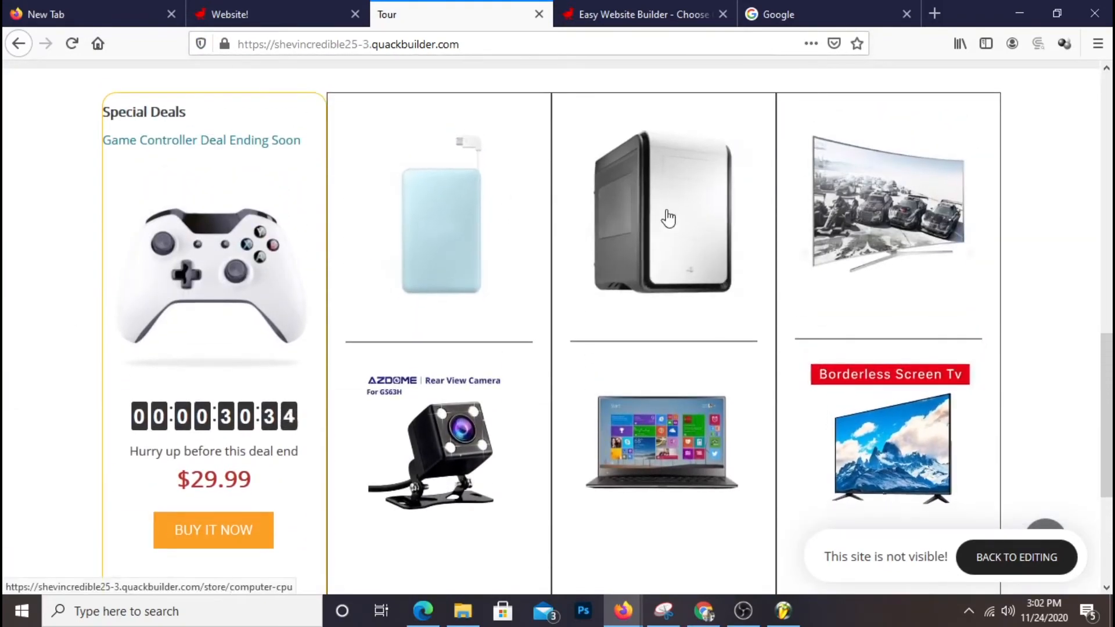
scroll(880, 278, "down", 3)
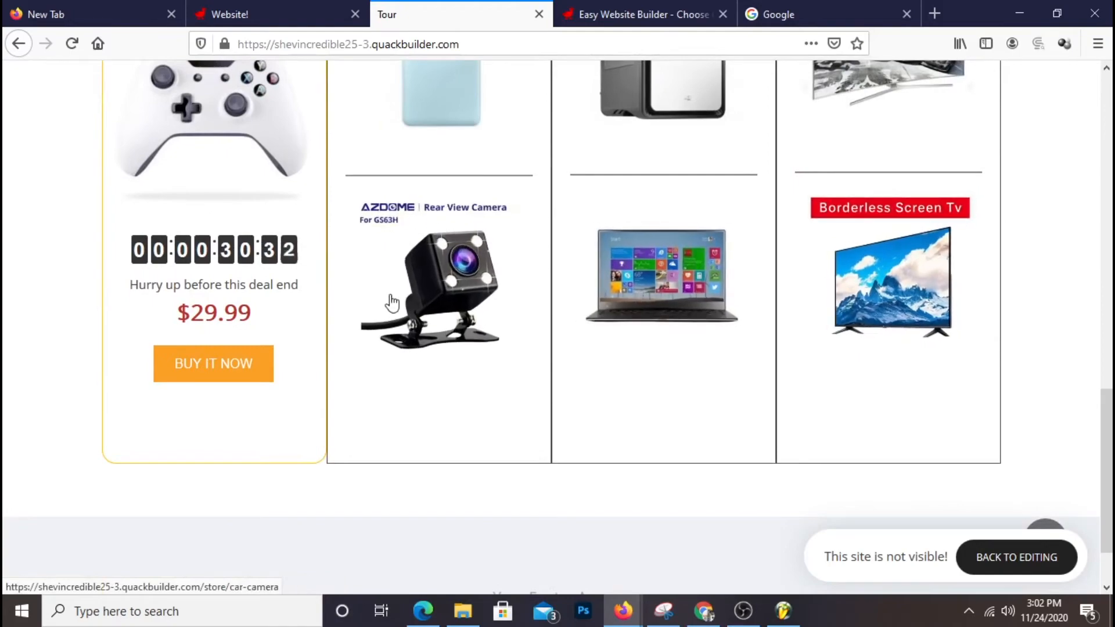
scroll(438, 360, "up", 2)
scroll(437, 360, "up", 3)
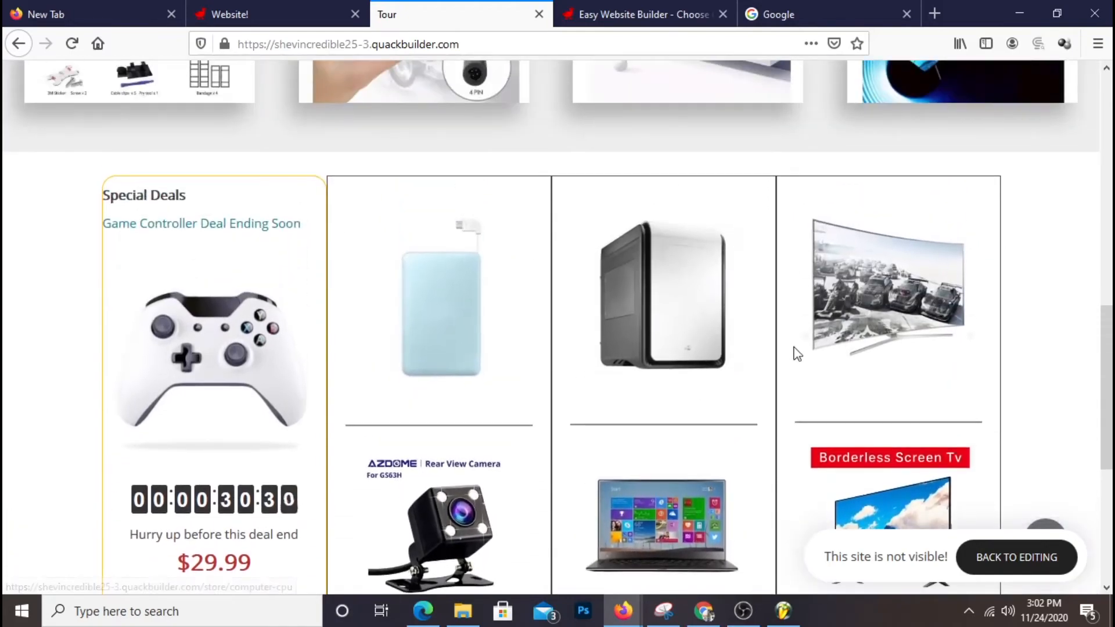
- Review the previewed homepage from the welcome banner through the category images to the end of the Special Deals block
scroll(860, 371, "up", 4)
scroll(877, 401, "up", 9)
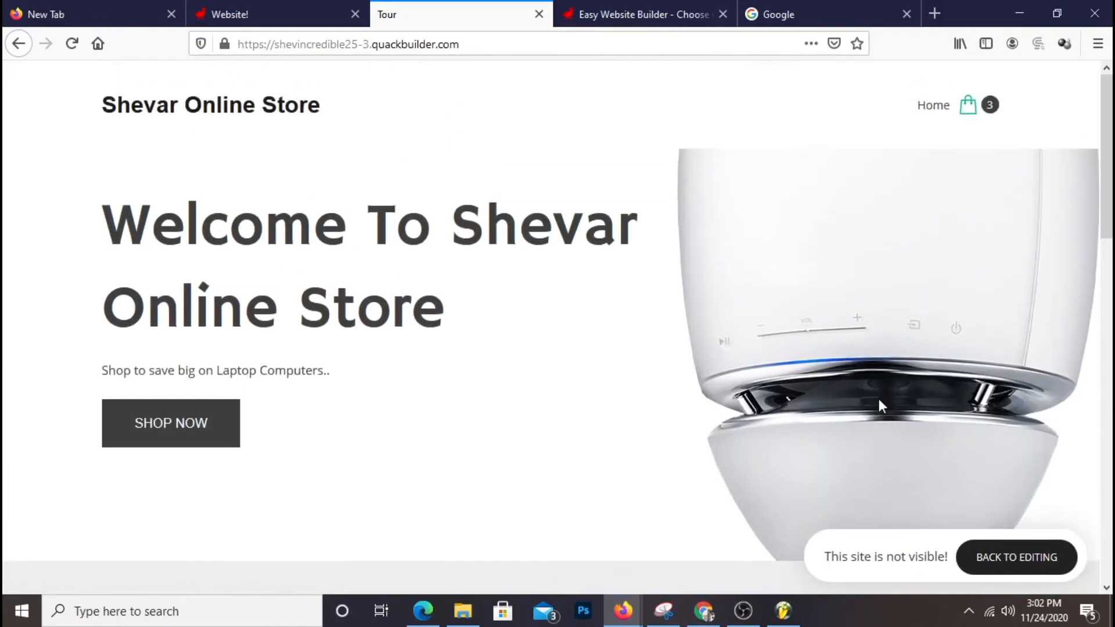
scroll(880, 395, "down", 7)
scroll(868, 232, "down", 5)
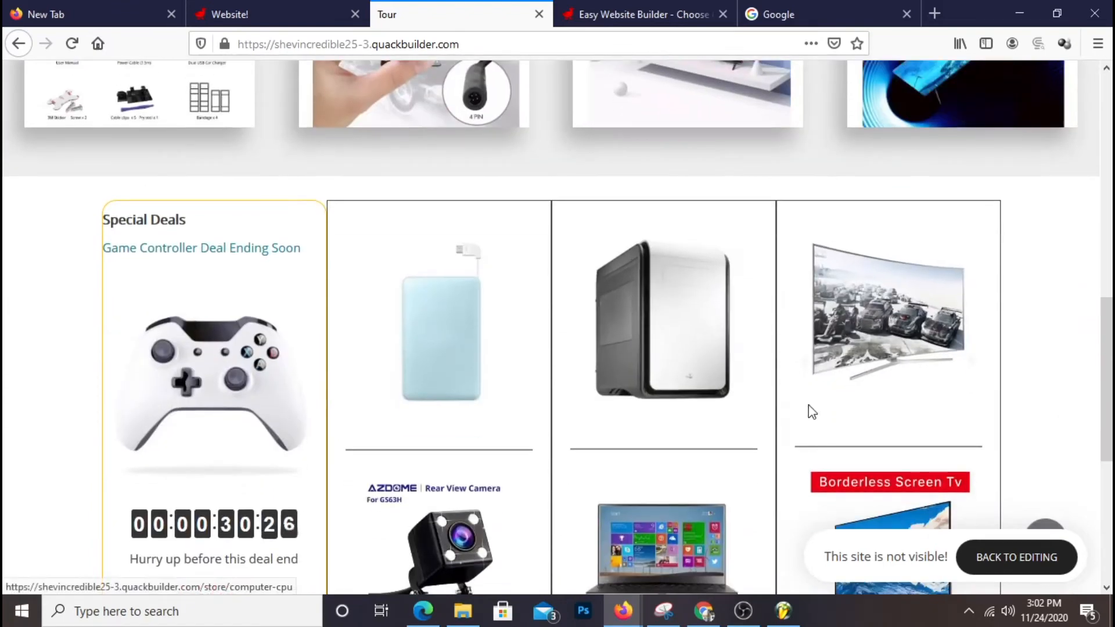
scroll(802, 374, "down", 3)
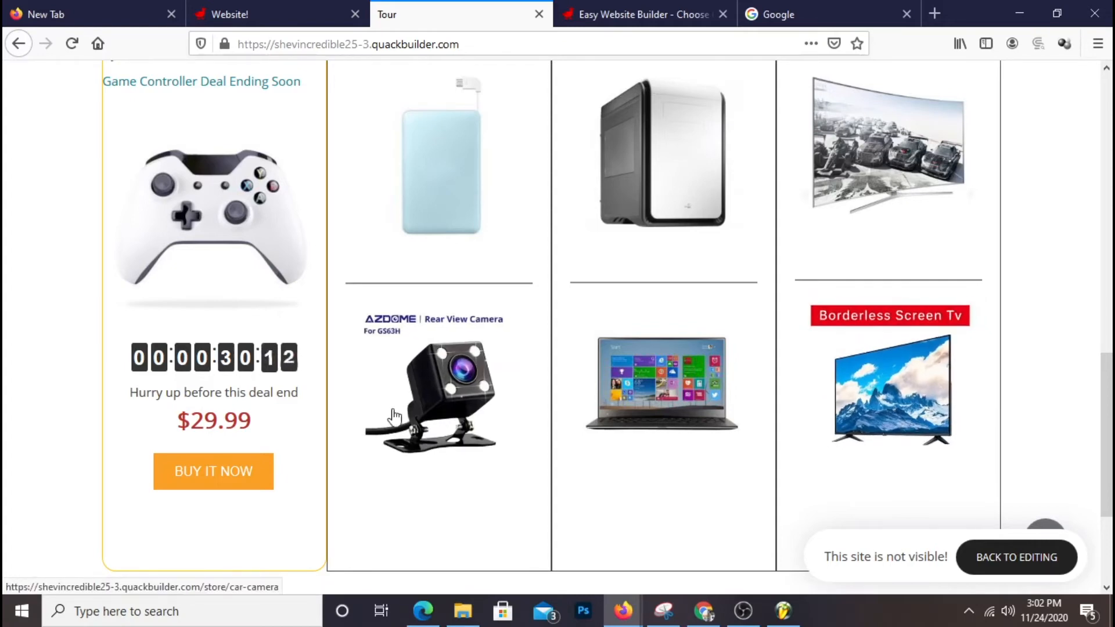
scroll(499, 436, "up", 15)
scroll(506, 434, "down", 5)
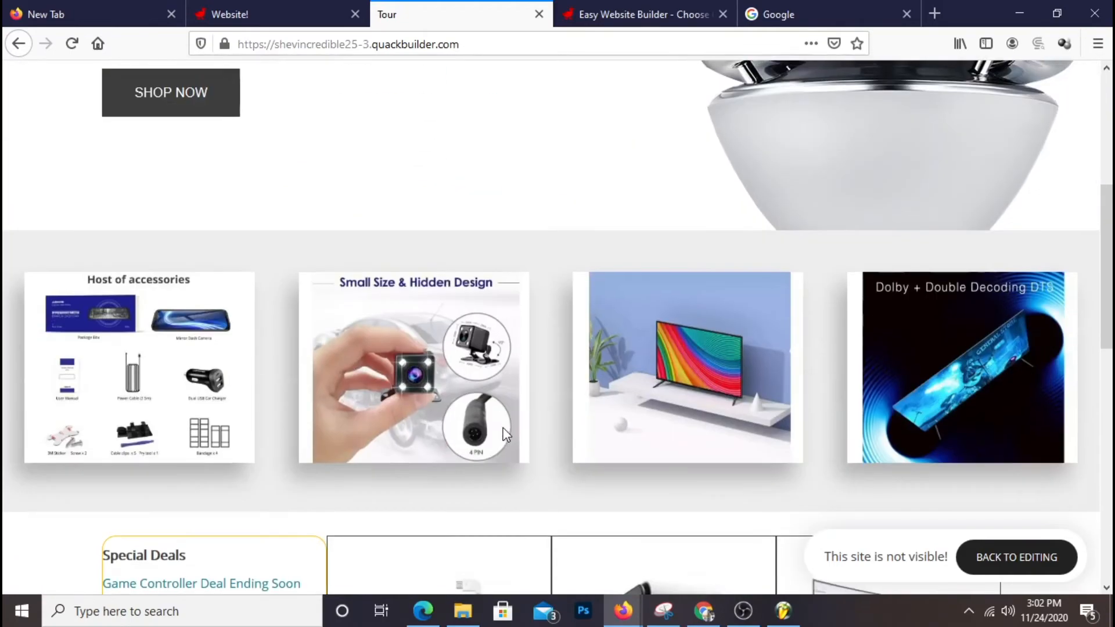
scroll(825, 398, "down", 3)
scroll(420, 495, "down", 6)
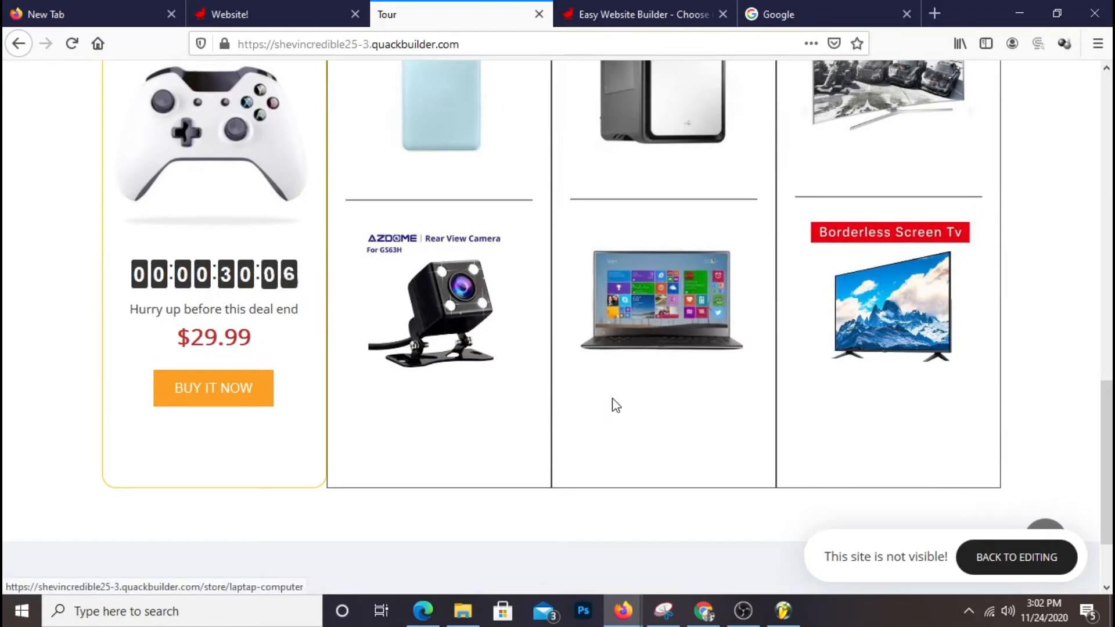
scroll(613, 405, "up", 2)
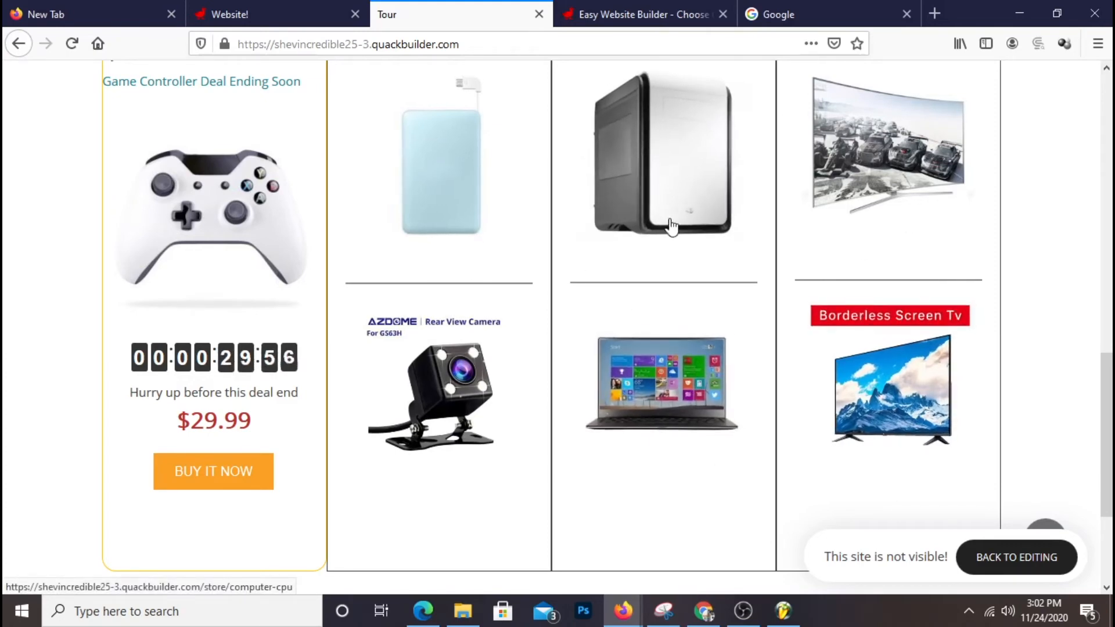
scroll(672, 226, "up", 2)
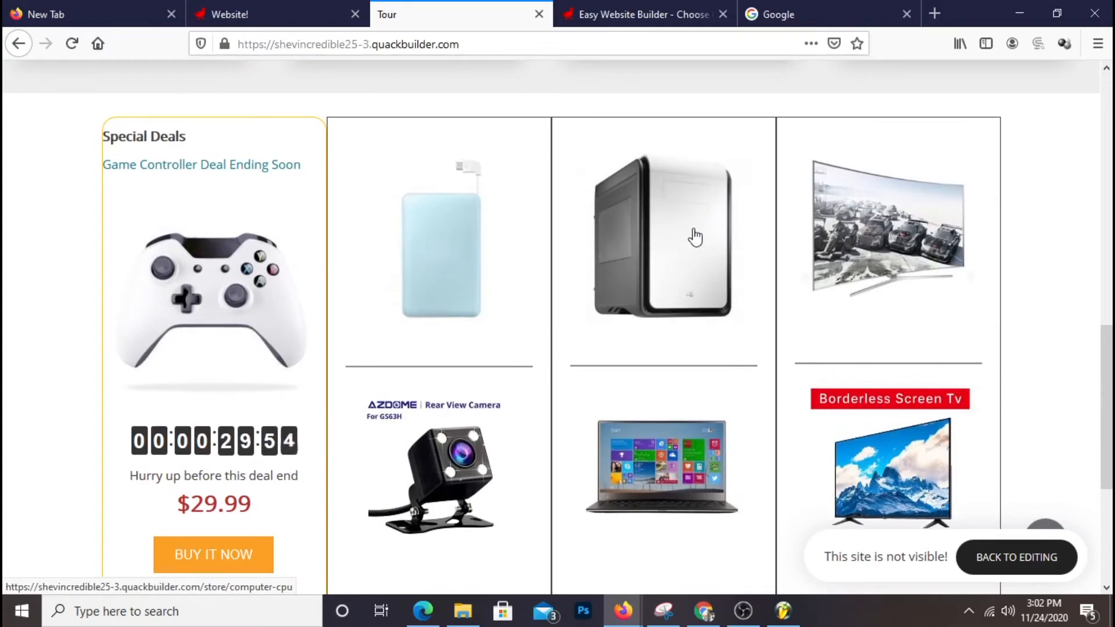
scroll(692, 228, "down", 5)
scroll(662, 215, "up", 14)
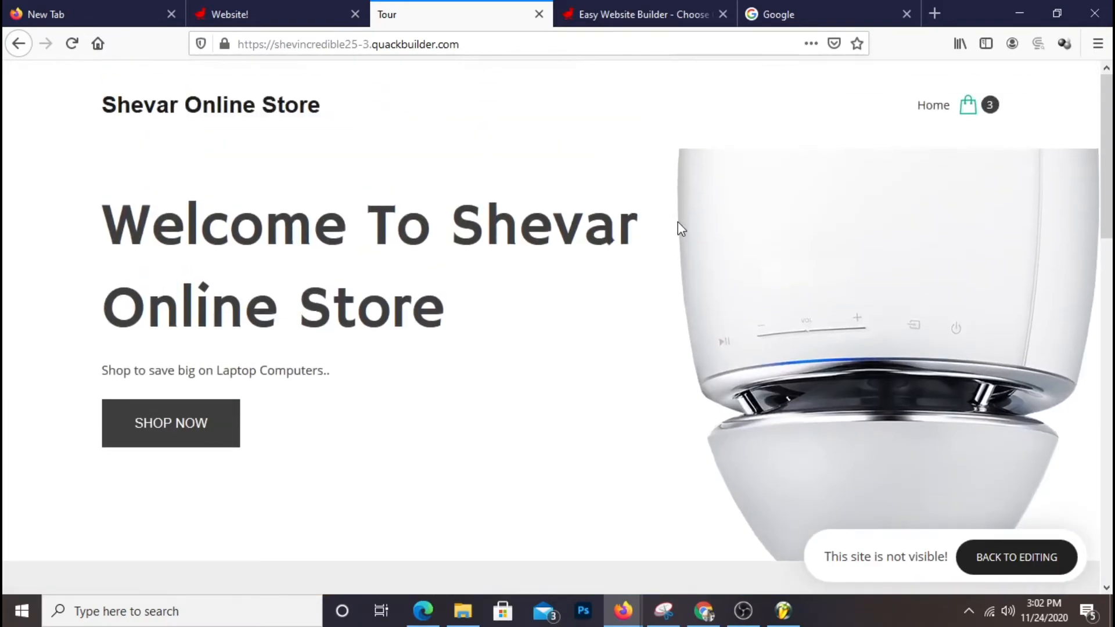
scroll(680, 226, "down", 10)
scroll(622, 325, "up", 6)
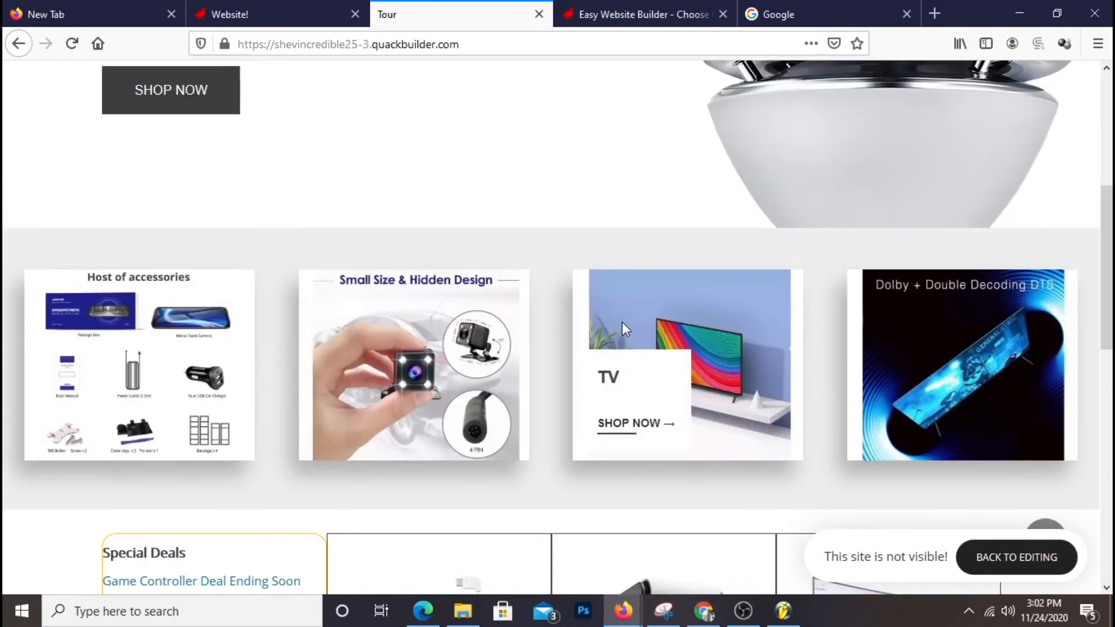
scroll(622, 323, "up", 6)
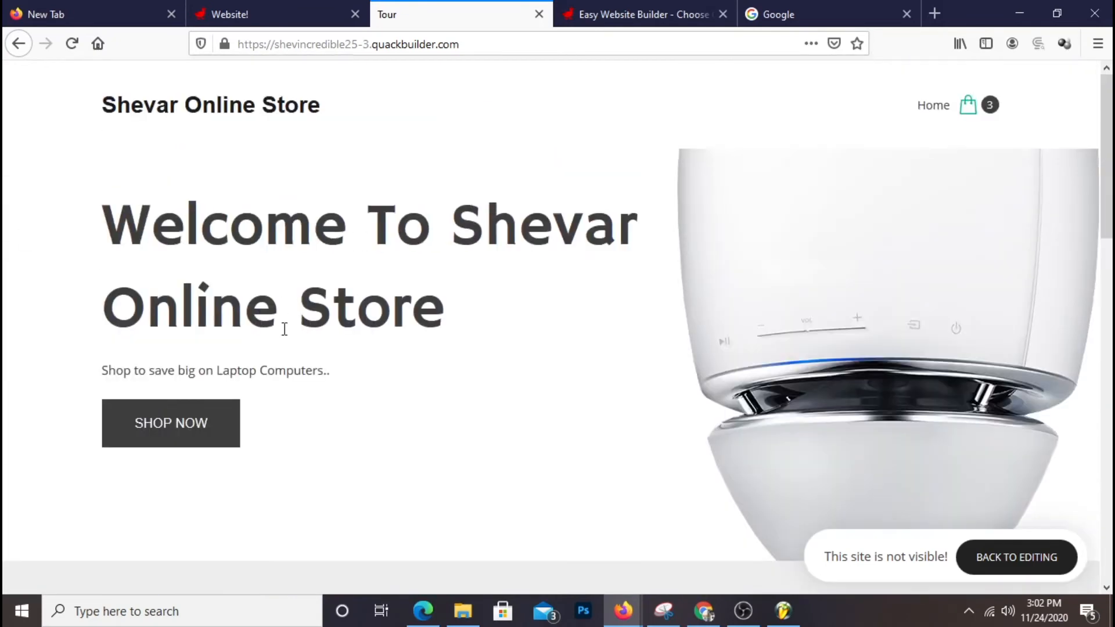
- Examine the welcome banner's laptop computers tagline and its Shop Now button
scroll(462, 174, "down", 1)
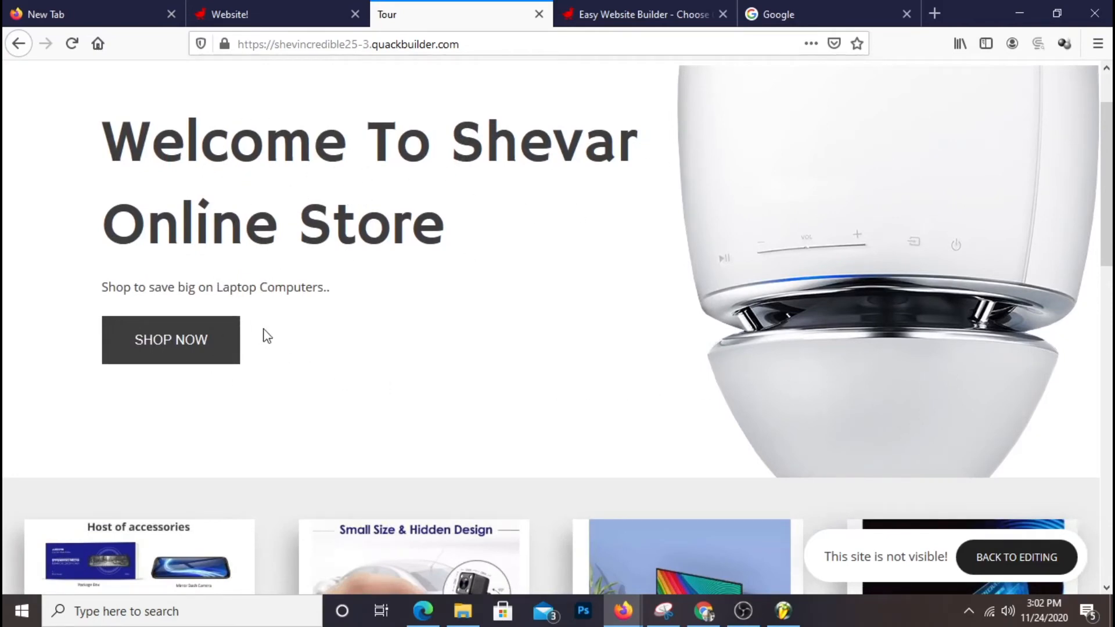
triple_click(331, 283)
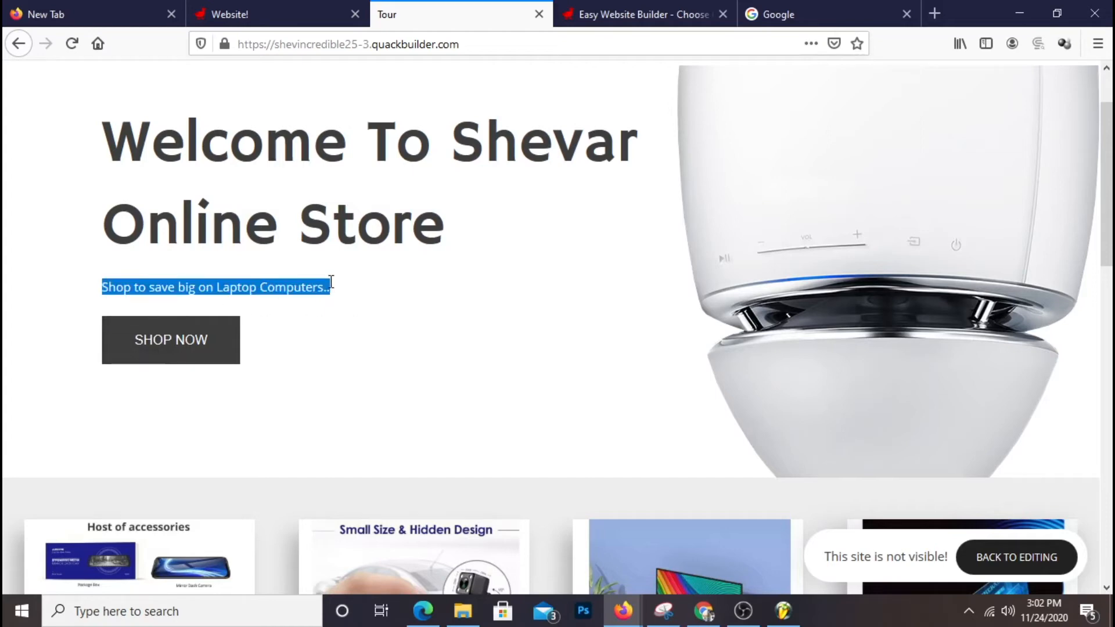
left_click(408, 313)
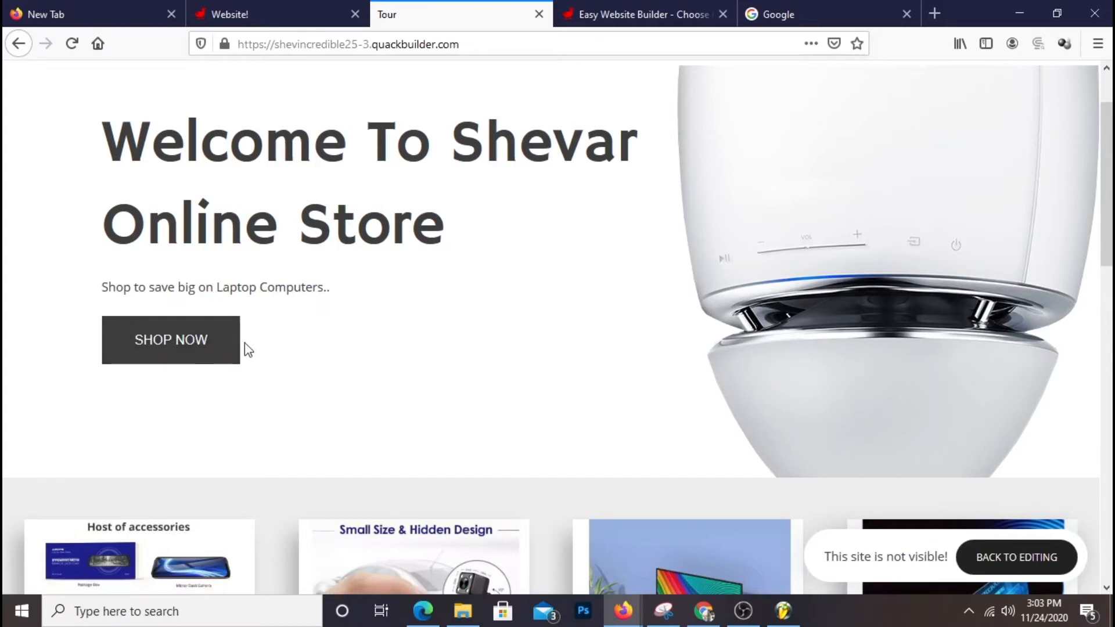
- Follow the banner's Shop Now link to the store page and look through the full product listing
left_click(179, 361)
scroll(440, 295, "down", 2)
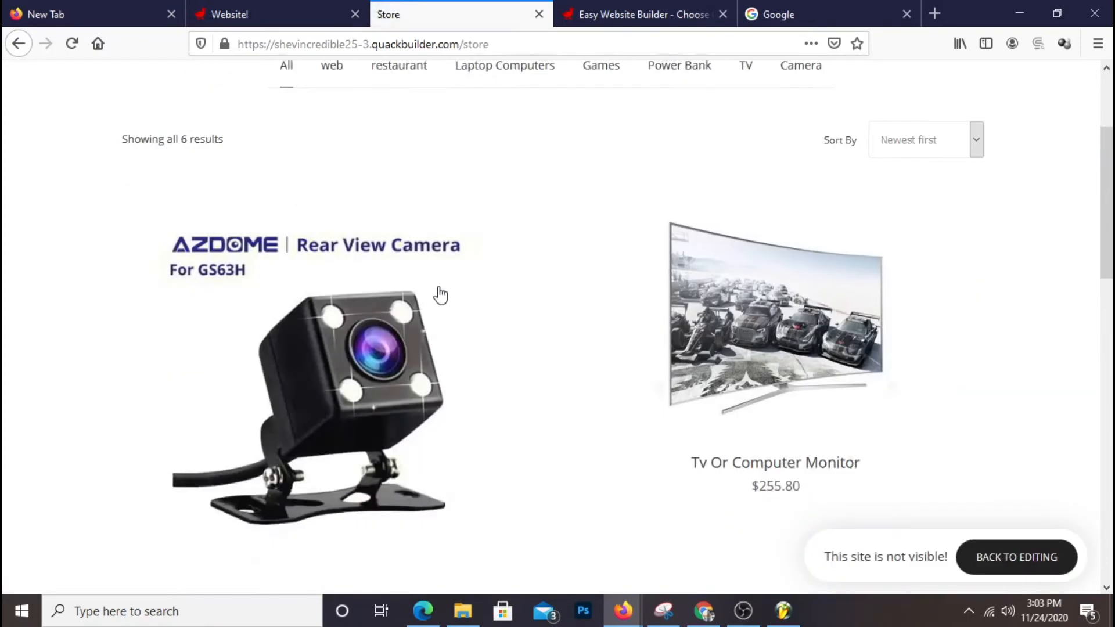
scroll(440, 295, "down", 2)
scroll(905, 269, "down", 8)
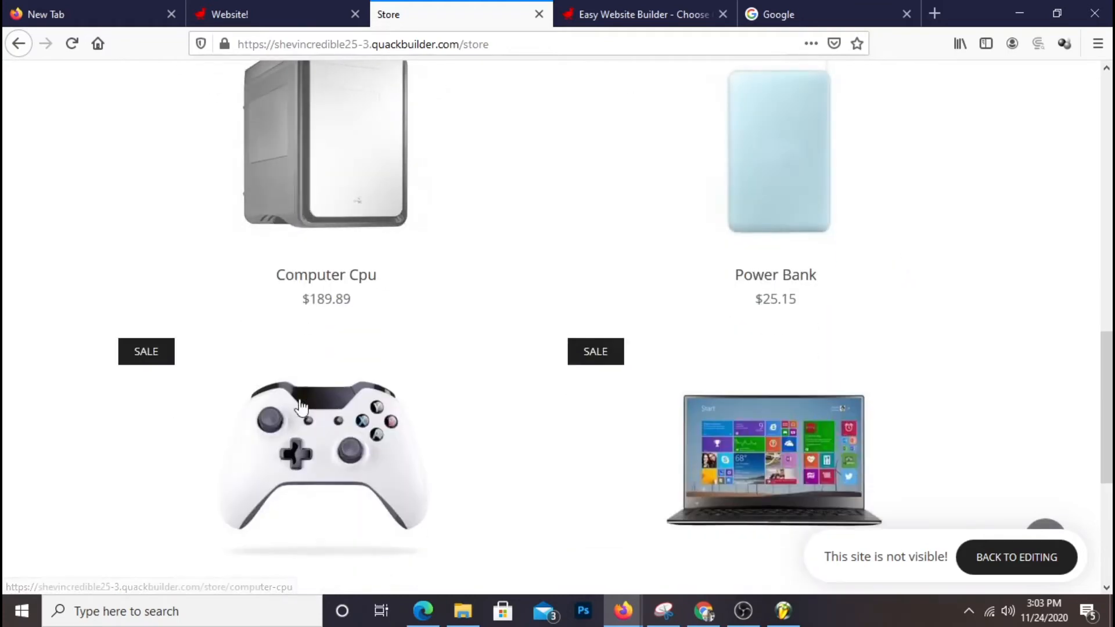
scroll(809, 393, "down", 3)
scroll(809, 394, "up", 10)
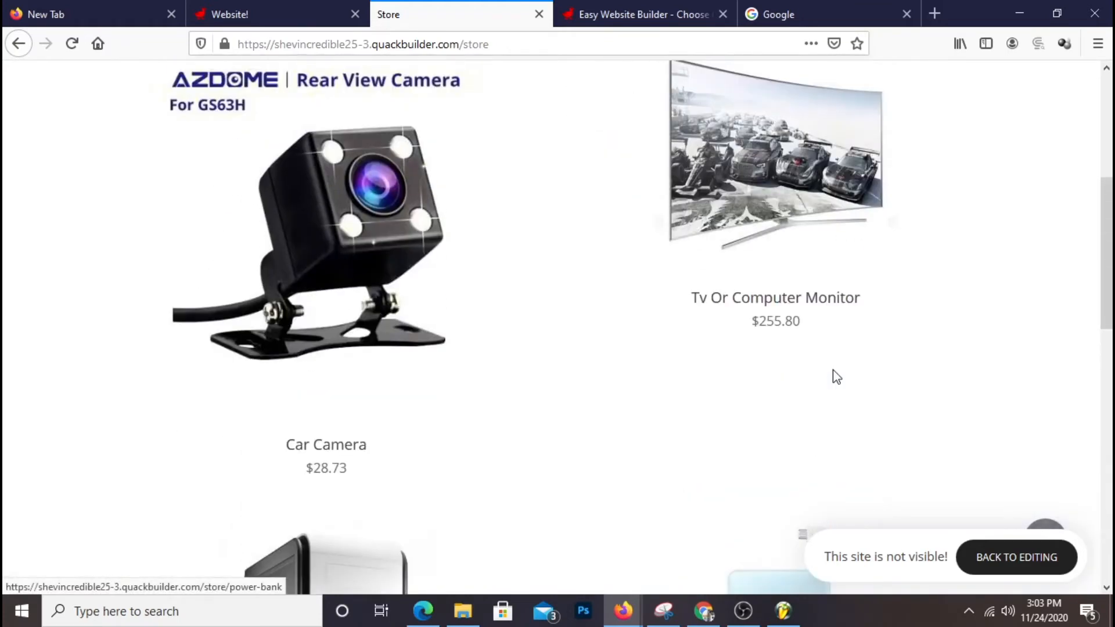
scroll(837, 378, "up", 5)
scroll(835, 378, "down", 3)
scroll(836, 377, "down", 1)
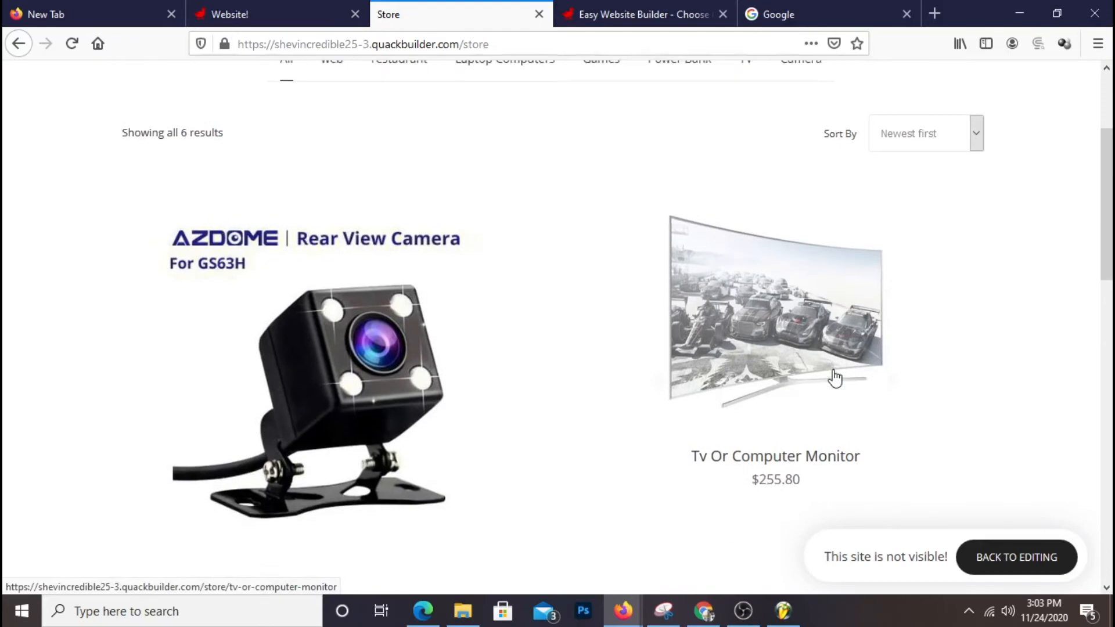
scroll(837, 378, "up", 1)
scroll(836, 378, "down", 1)
- Open the Car Camera product from the listing, examine its page layout and return to the store homepage
left_click(421, 326)
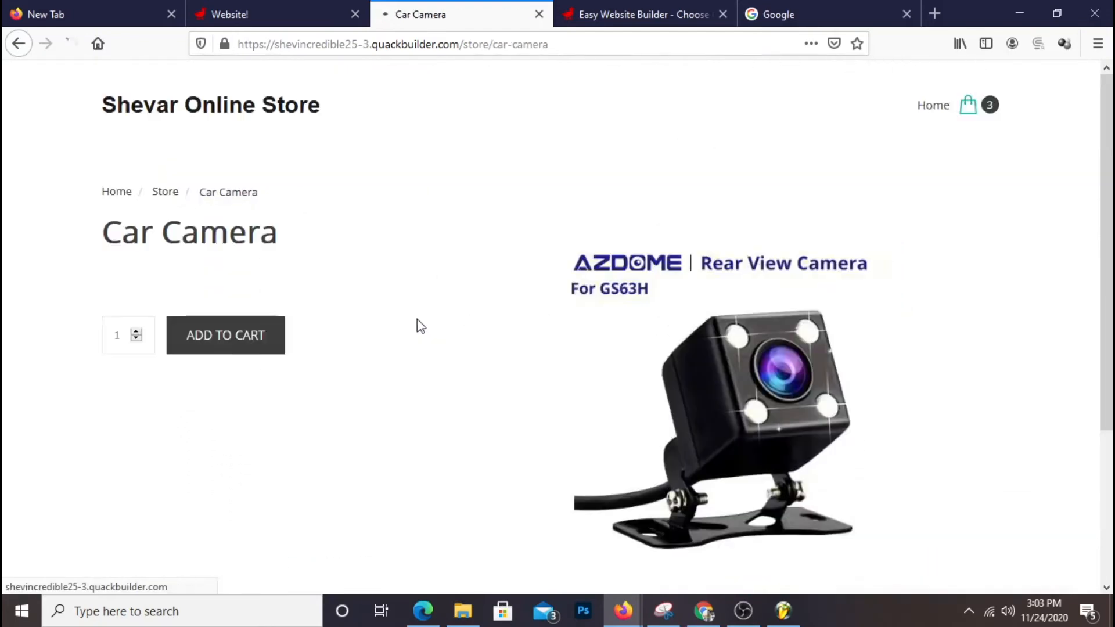
scroll(356, 249, "down", 3)
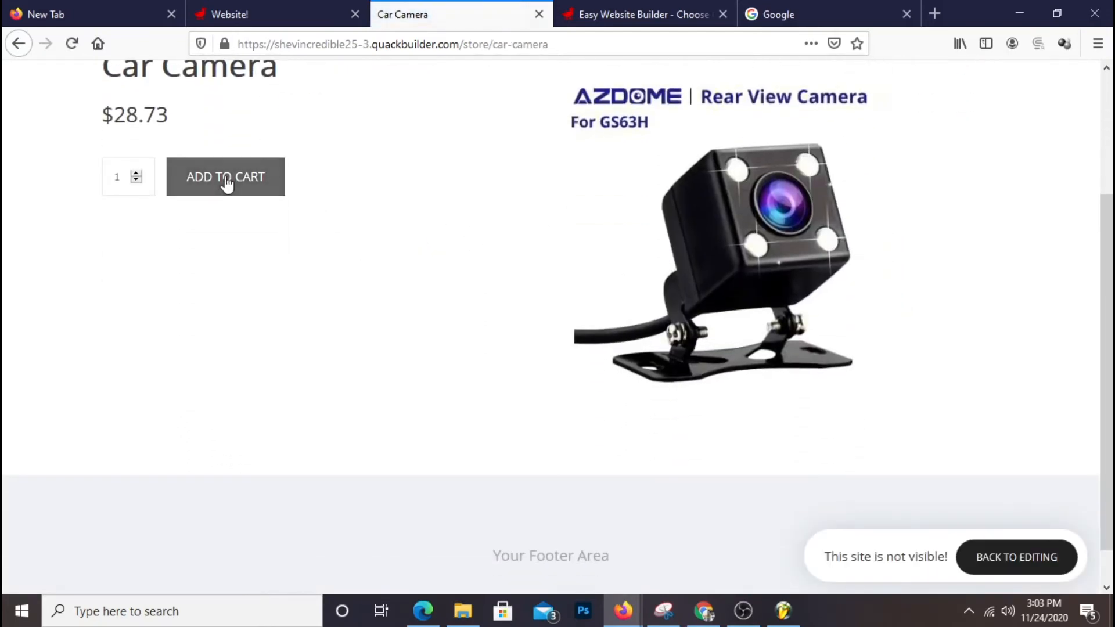
scroll(951, 328, "up", 3)
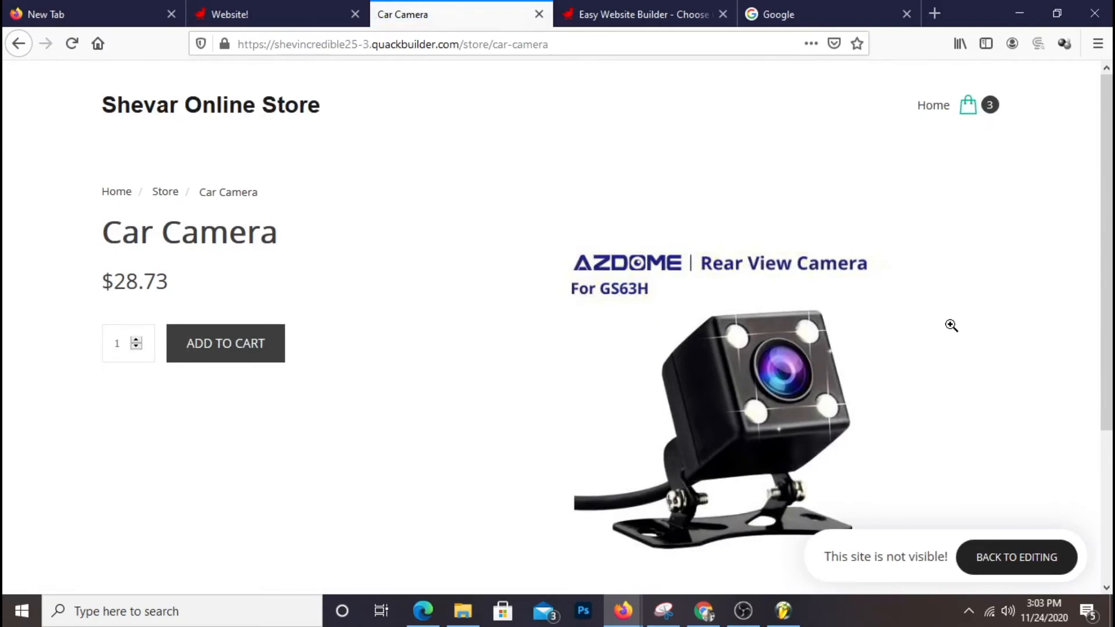
scroll(798, 332, "down", 3)
scroll(775, 308, "up", 3)
scroll(665, 261, "down", 2)
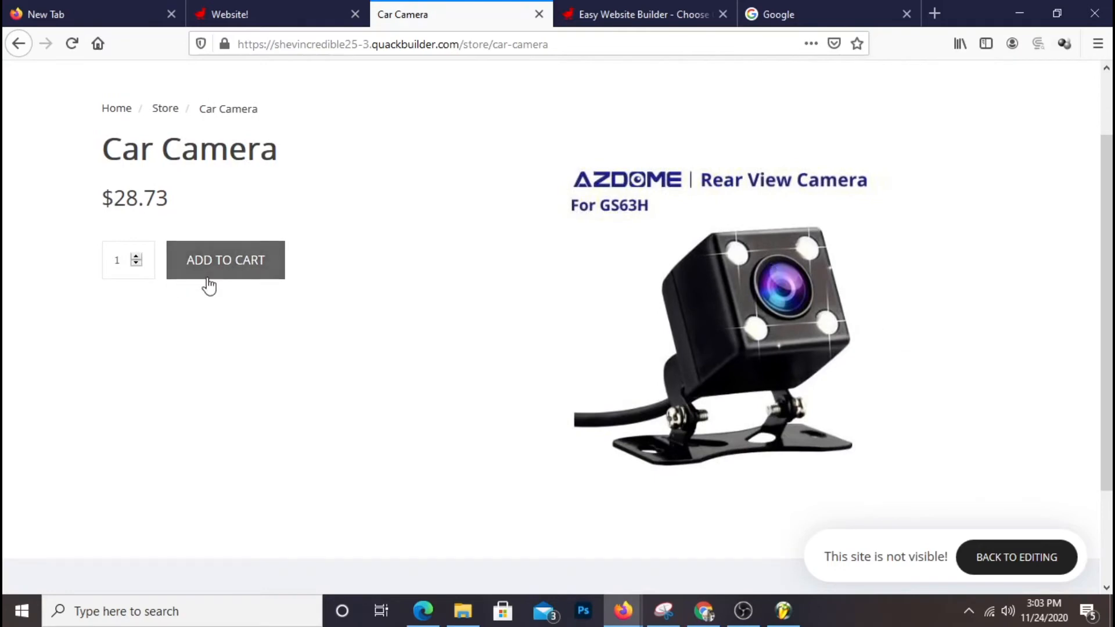
scroll(891, 285, "down", 3)
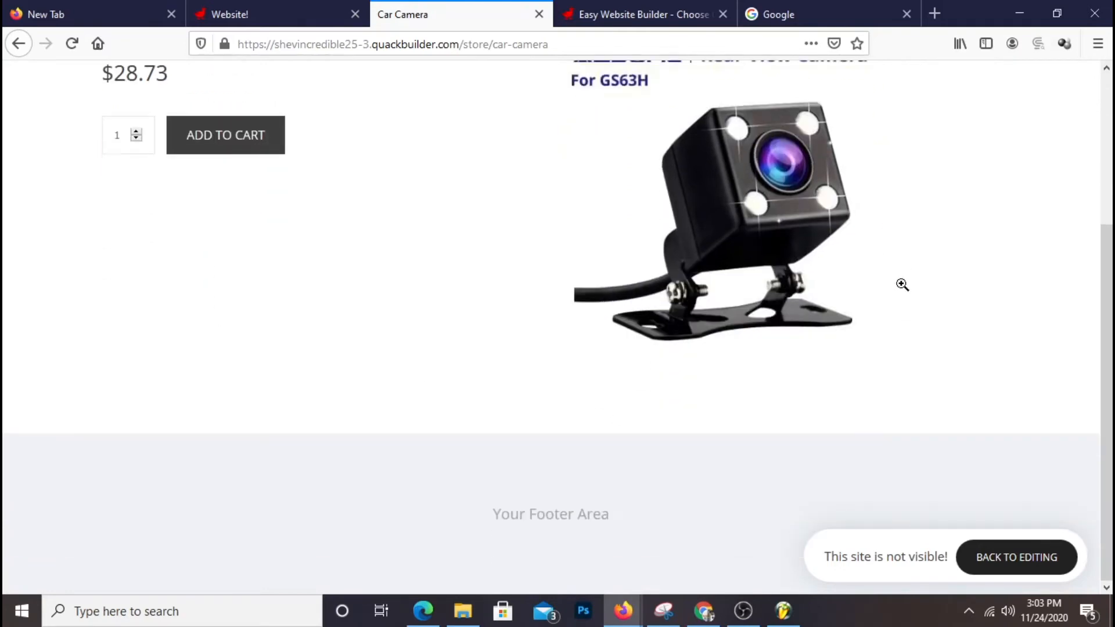
scroll(901, 284, "up", 5)
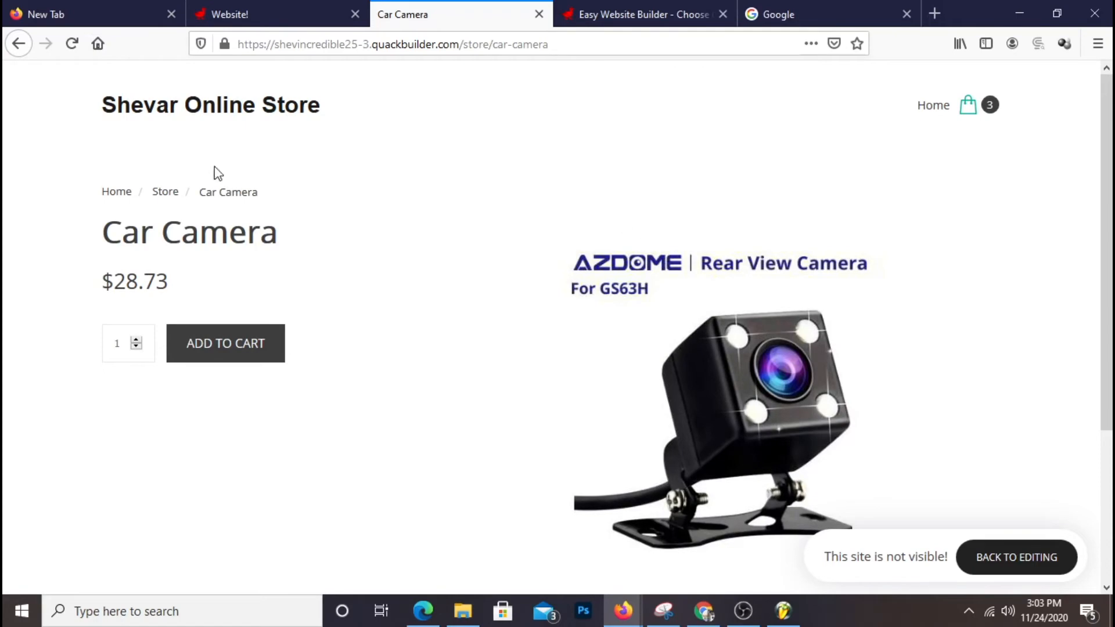
left_click(201, 112)
- Go back to the site editor and open the store's Product page layout for editing in the builder
left_click(266, 18)
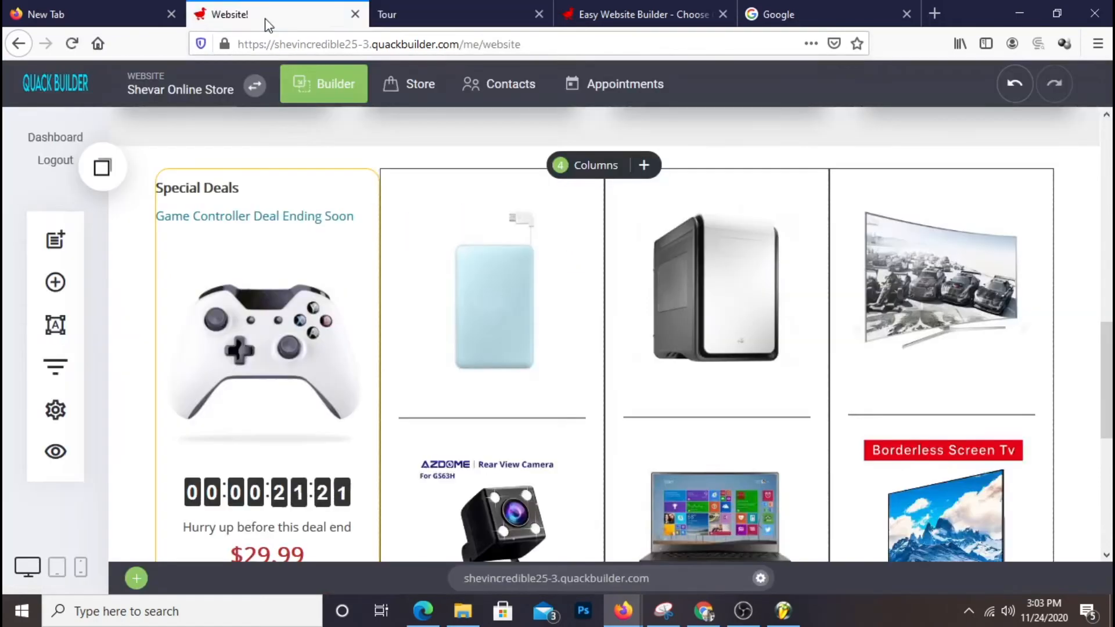
left_click(416, 88)
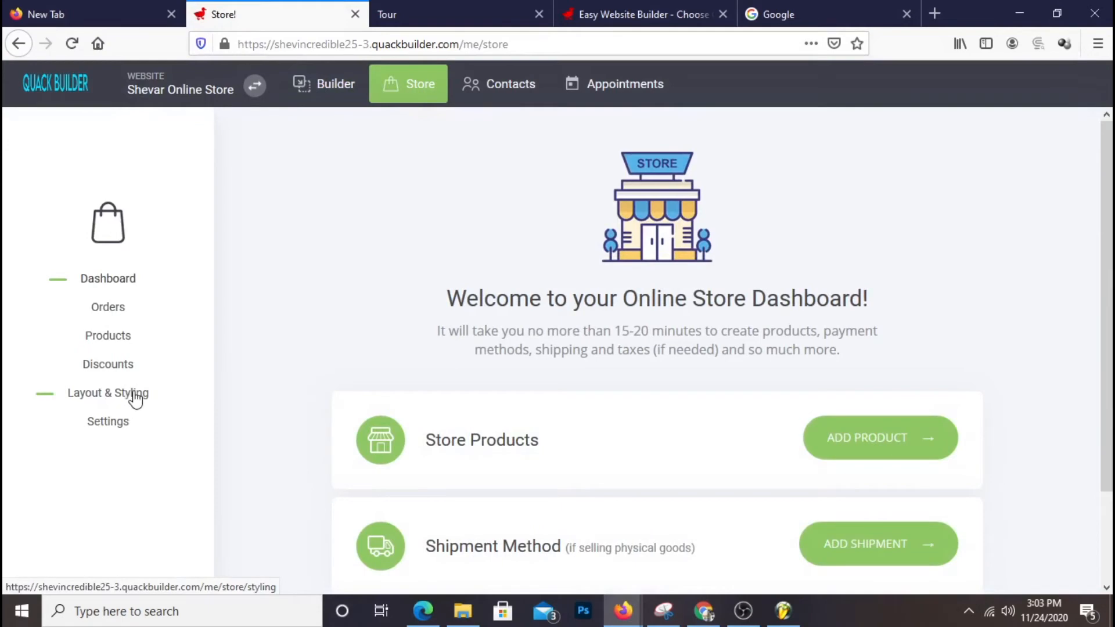
left_click(137, 397)
scroll(718, 273, "down", 3)
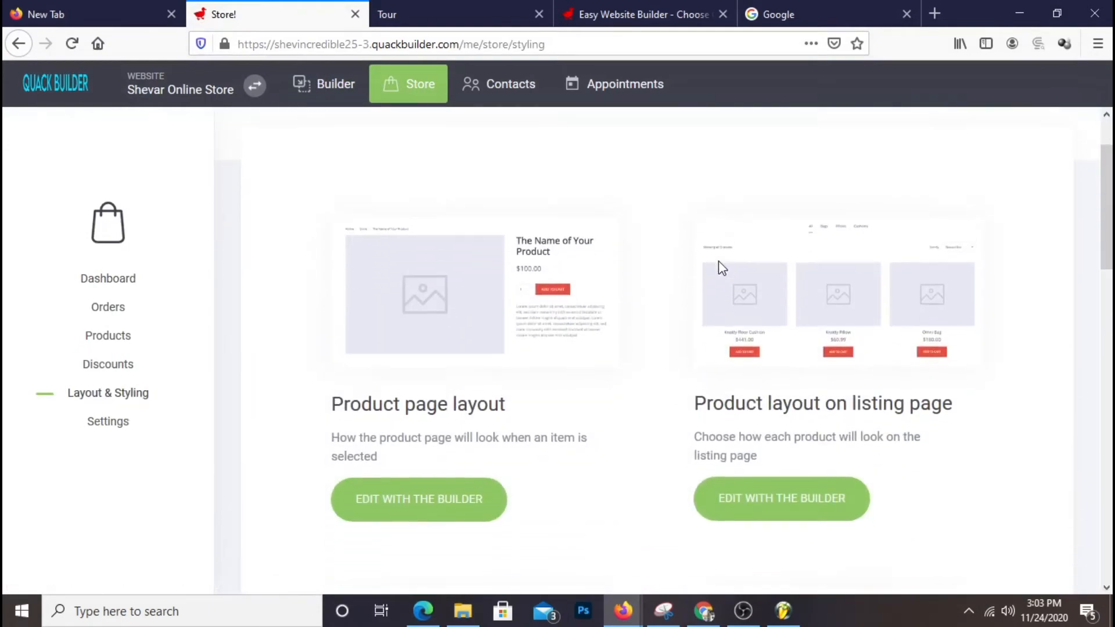
scroll(664, 320, "down", 9)
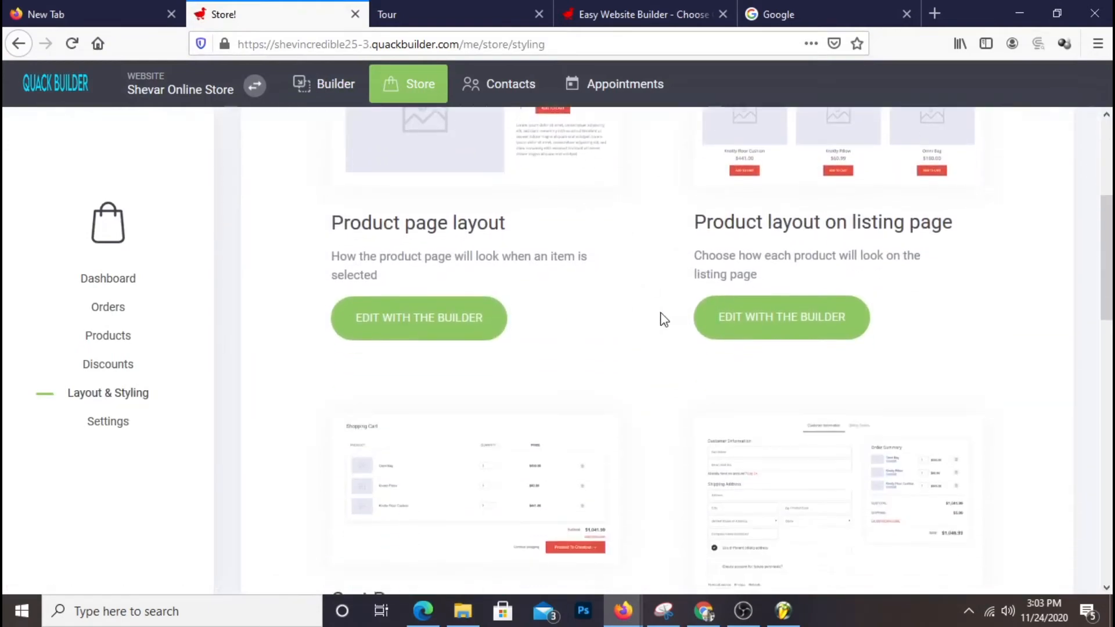
scroll(665, 320, "up", 10)
scroll(664, 320, "down", 2)
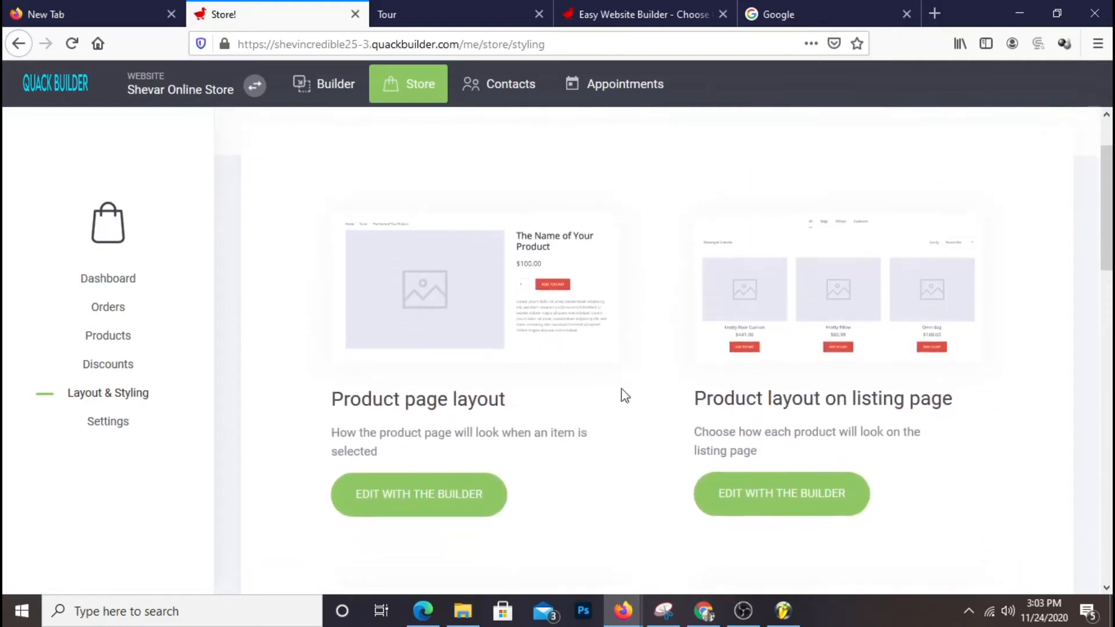
left_click(445, 499)
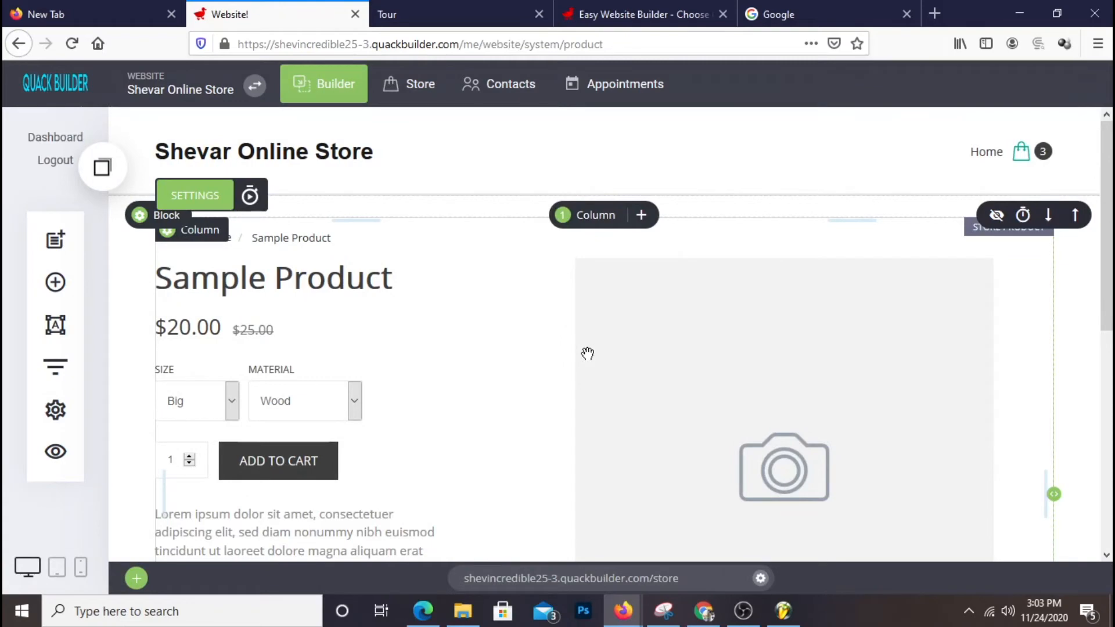
- Set the product layout to the first option, image on the left with details beside it, and save the changes
left_click(201, 208)
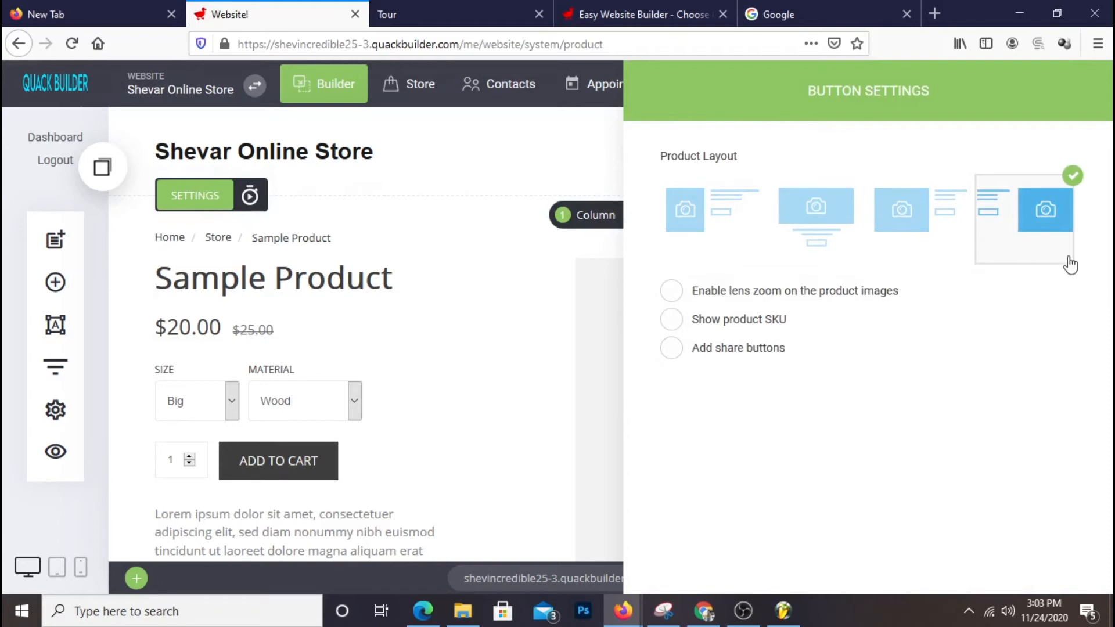
left_click(708, 227)
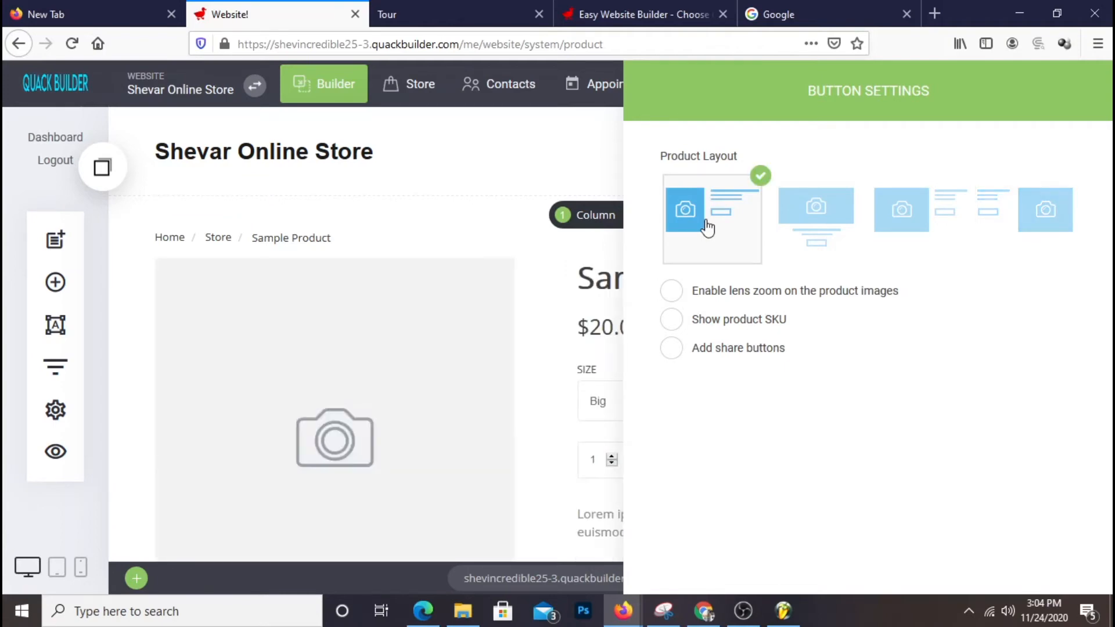
left_click(588, 336)
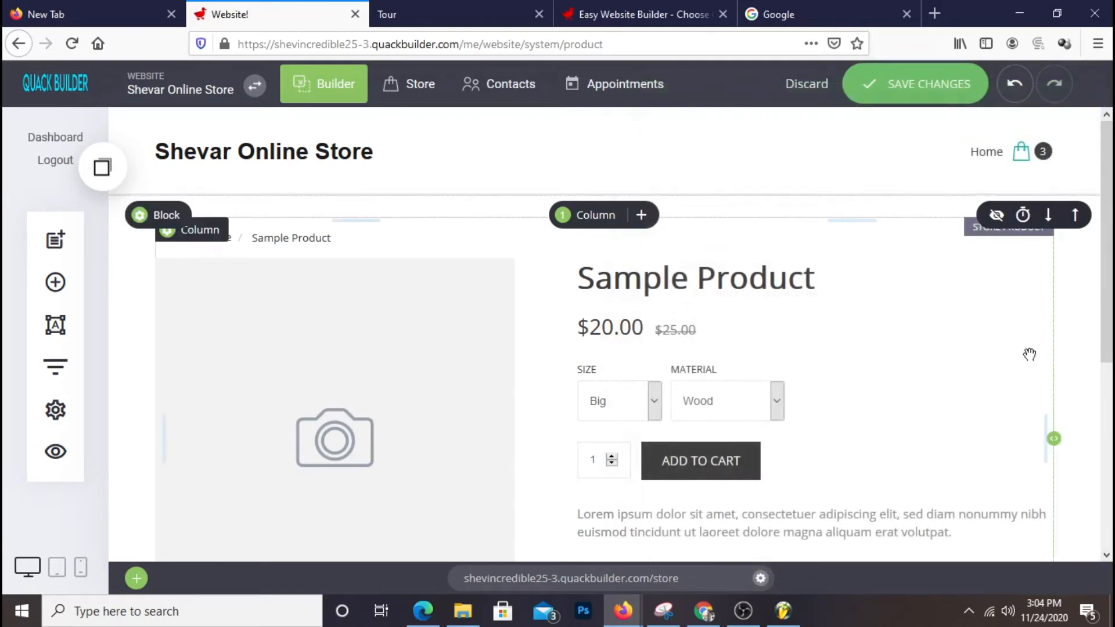
scroll(631, 163, "down", 3)
scroll(820, 322, "up", 2)
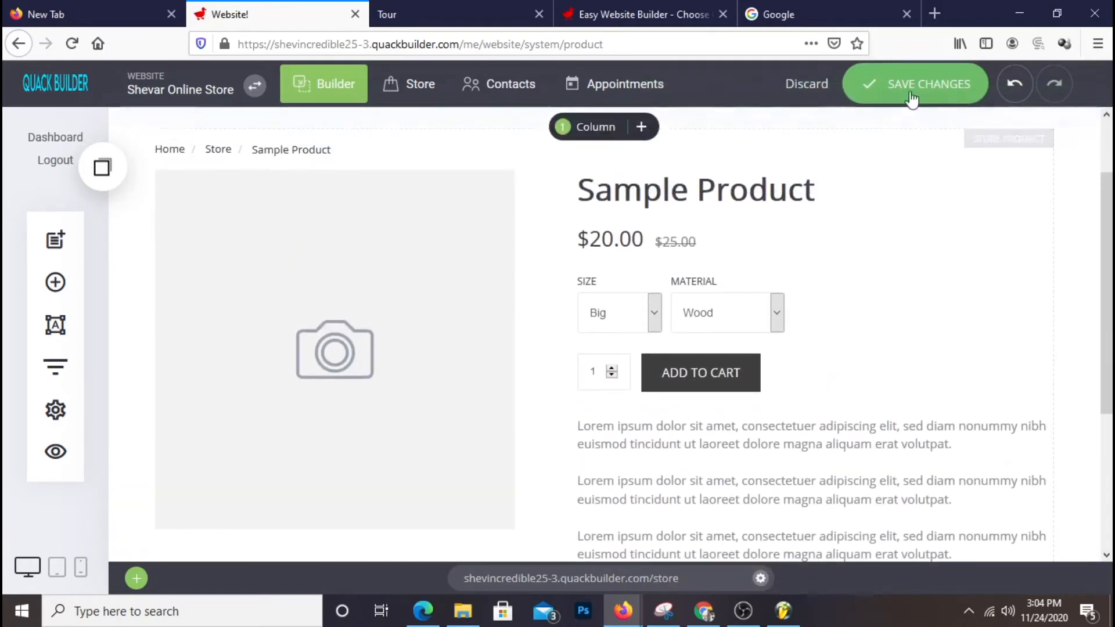
left_click(924, 85)
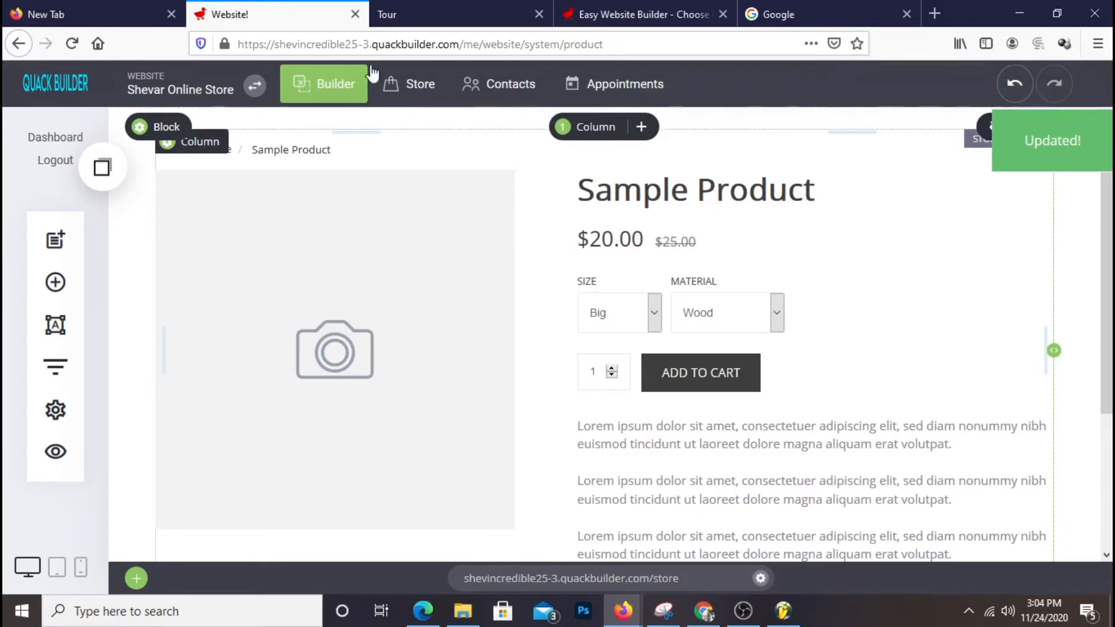
- Switch to the site preview, reload the homepage and look through its blocks
left_click(427, 11)
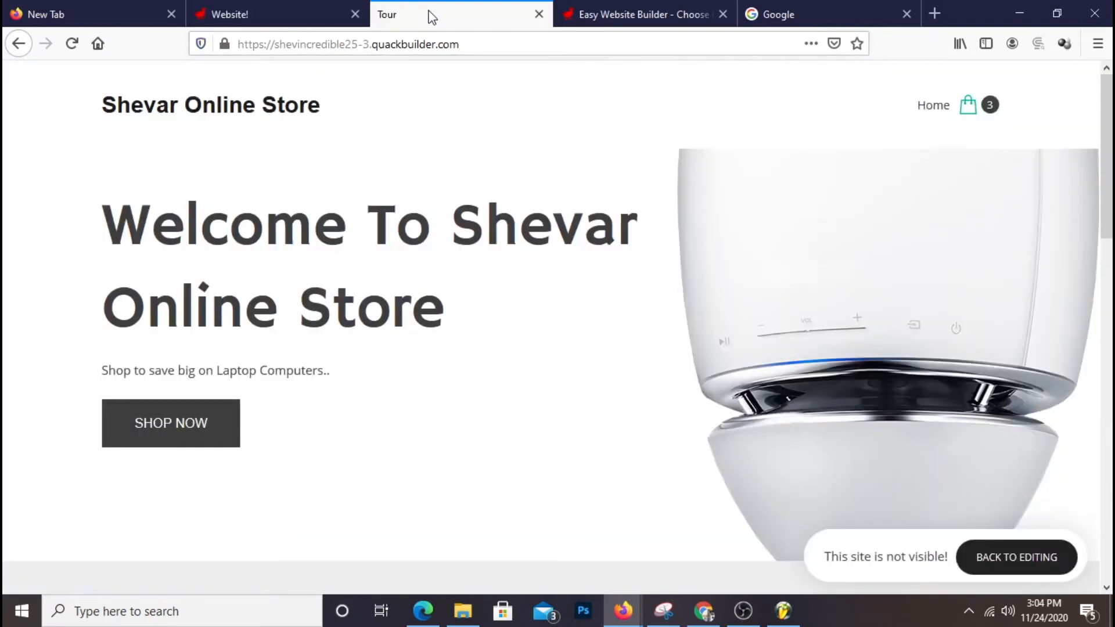
scroll(592, 125, "down", 3)
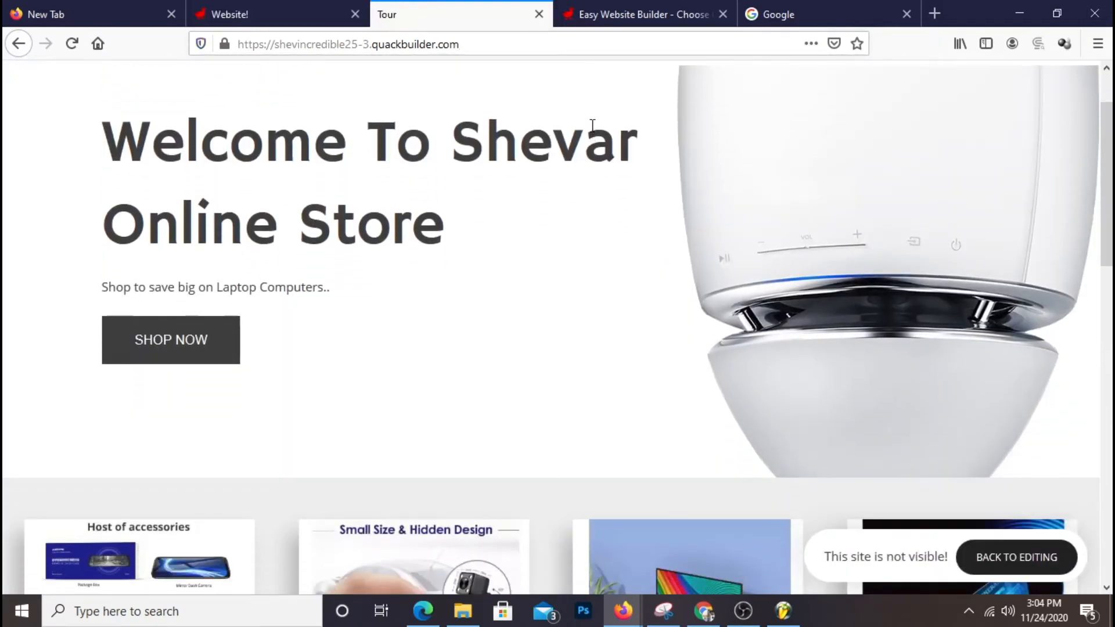
right_click(593, 127)
left_click(708, 144)
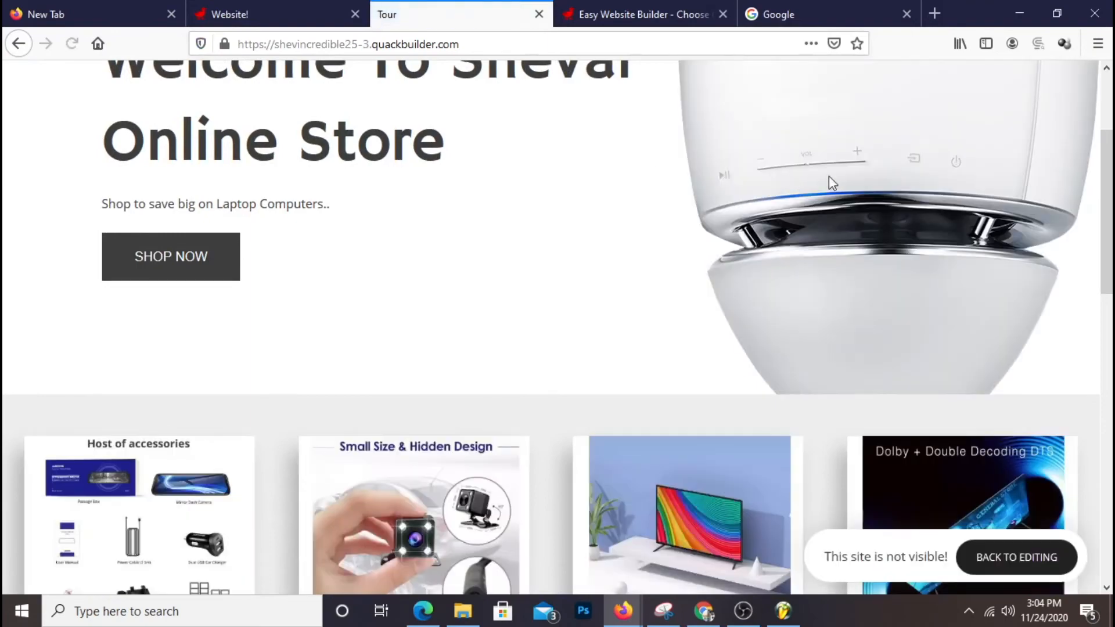
scroll(829, 176, "down", 10)
scroll(830, 174, "up", 2)
scroll(836, 182, "up", 10)
- Open the Car Camera product through the Shop Now link and inspect the new arrangement of image, name and price
scroll(615, 312, "down", 3)
left_click(210, 274)
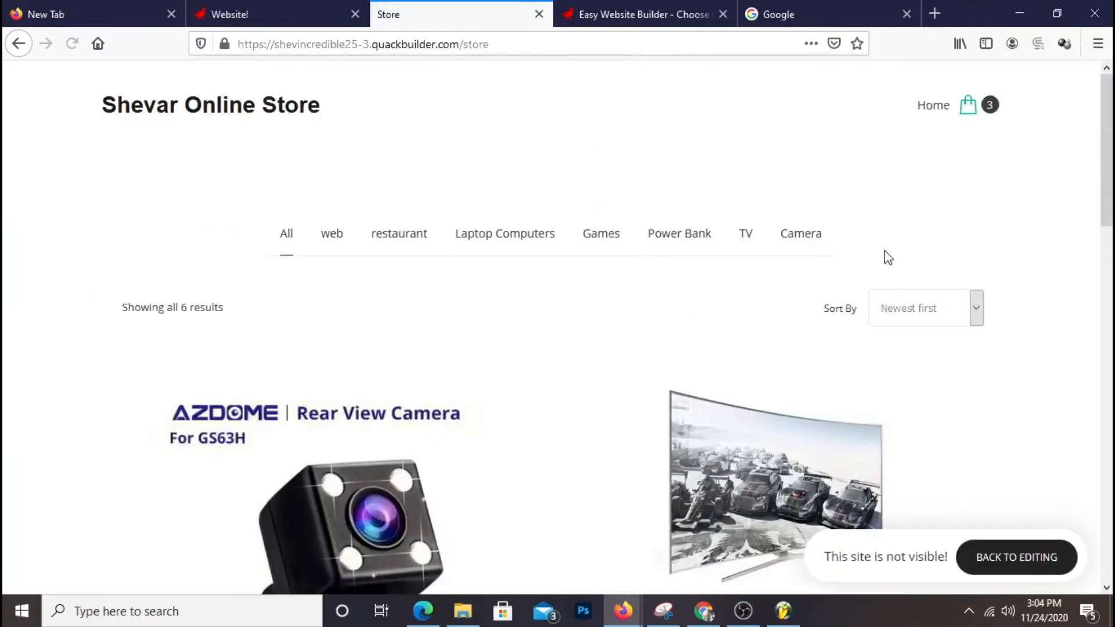
scroll(883, 253, "down", 4)
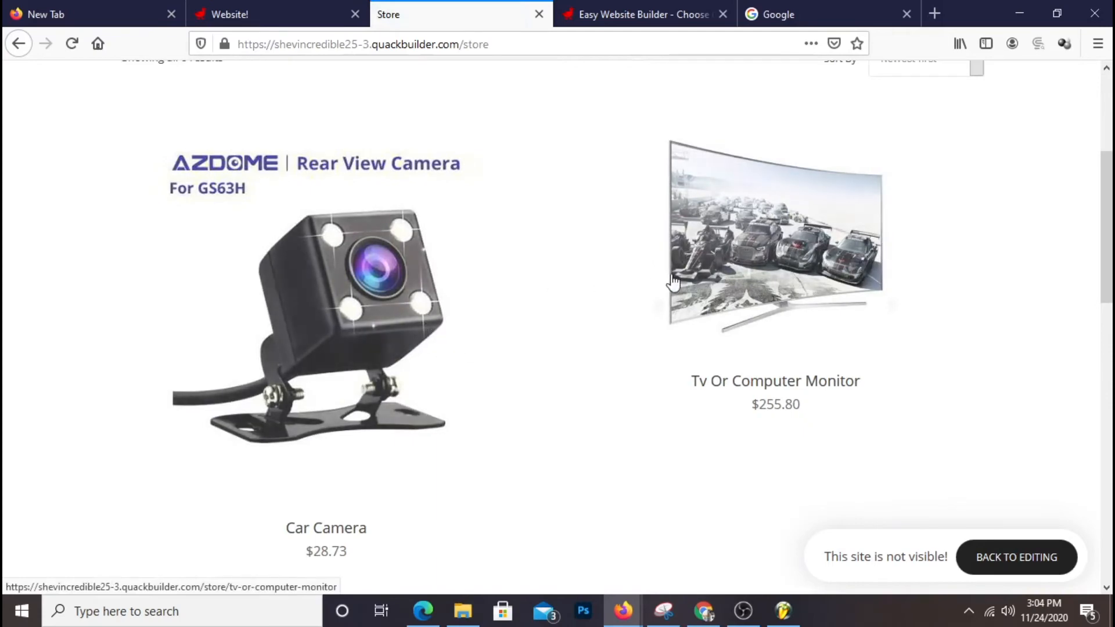
left_click(360, 329)
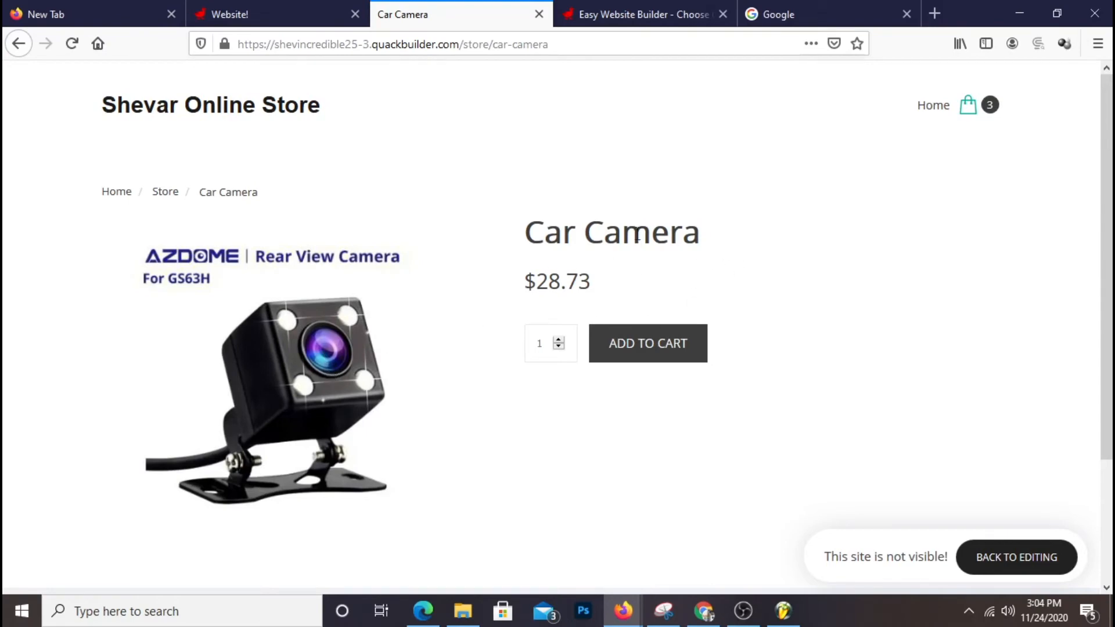
left_click_drag(699, 237, 516, 243)
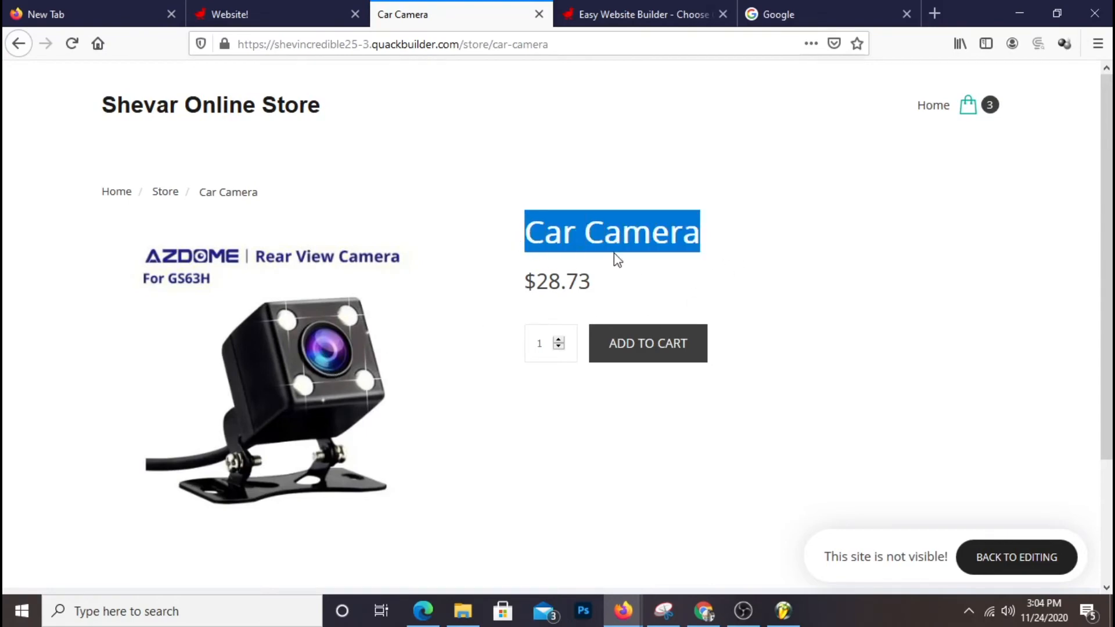
left_click(617, 259)
scroll(638, 302, "down", 3)
scroll(637, 302, "up", 3)
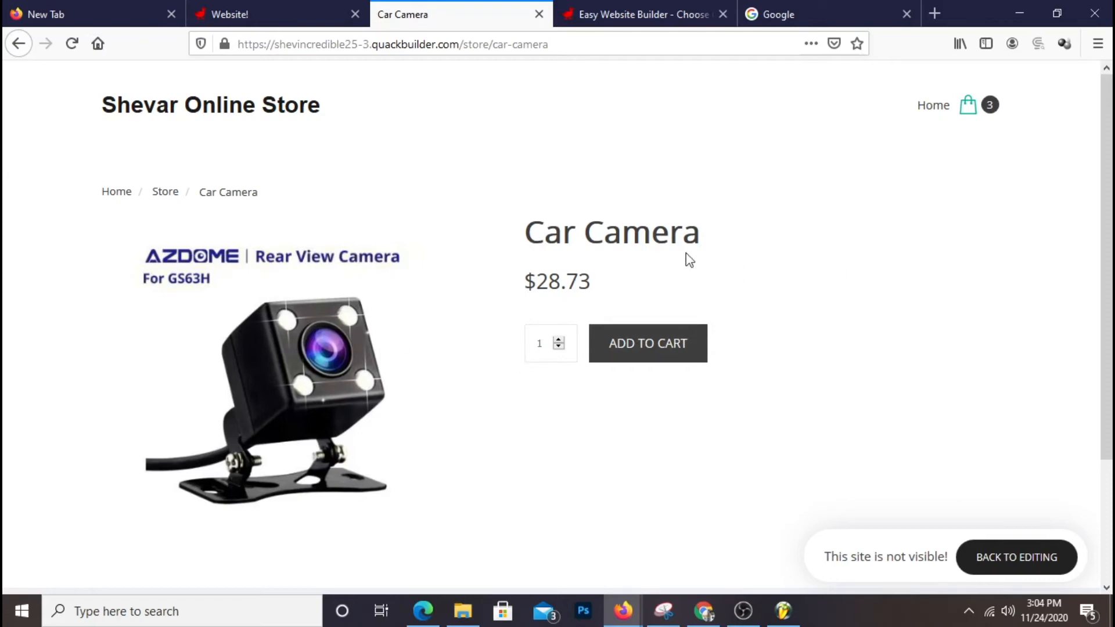
- Switch back to the builder, open the Sample Product block's settings and turn on Show product SKU
left_click(293, 13)
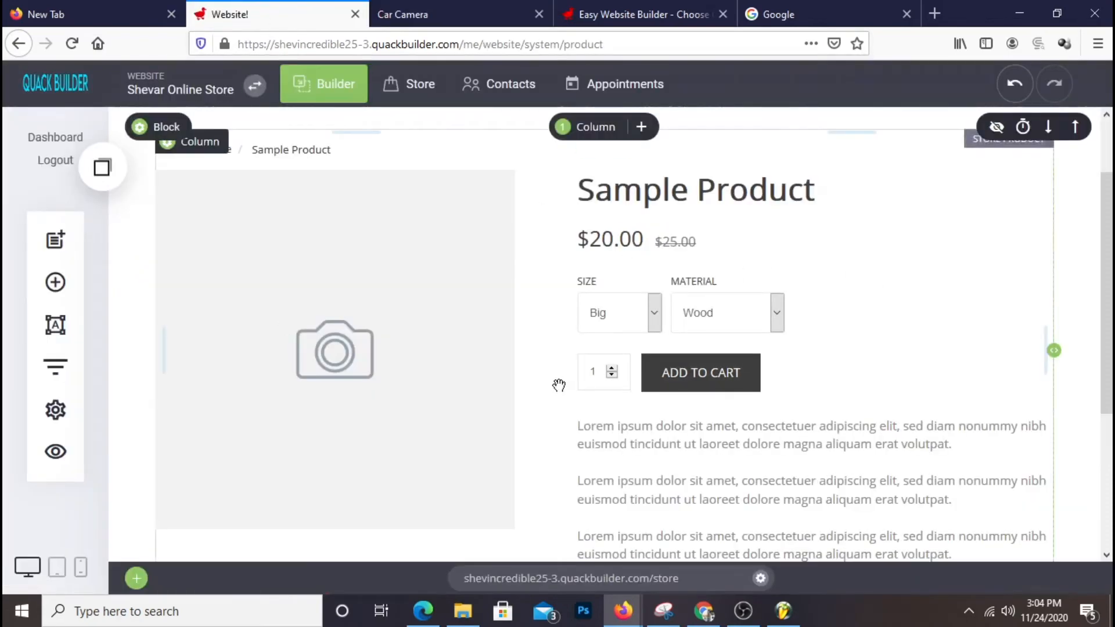
scroll(575, 371, "down", 2)
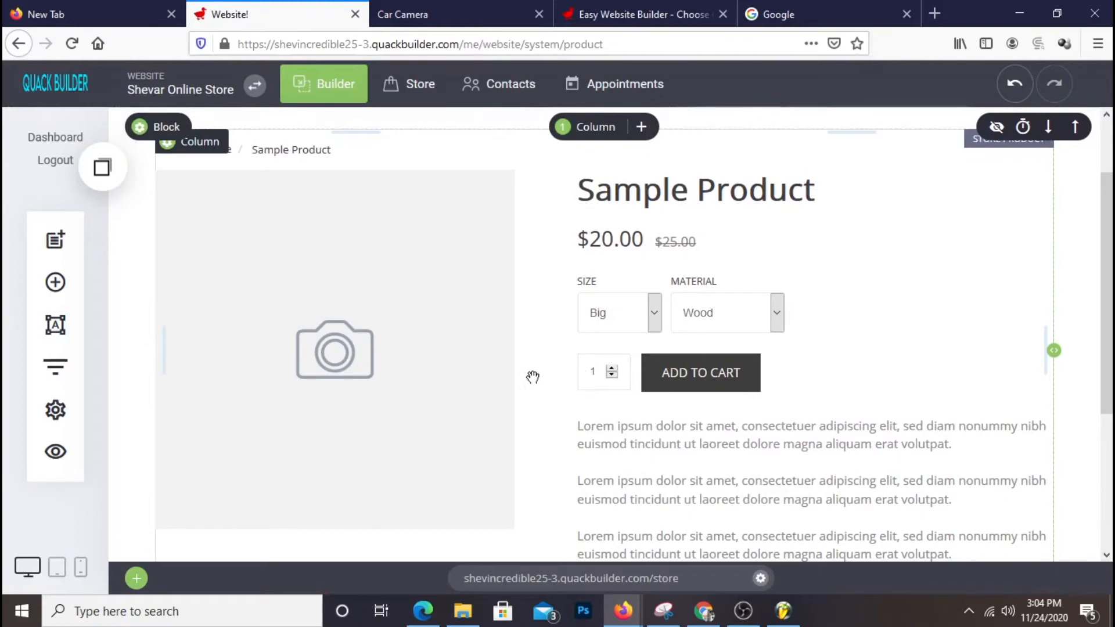
scroll(524, 380, "up", 2)
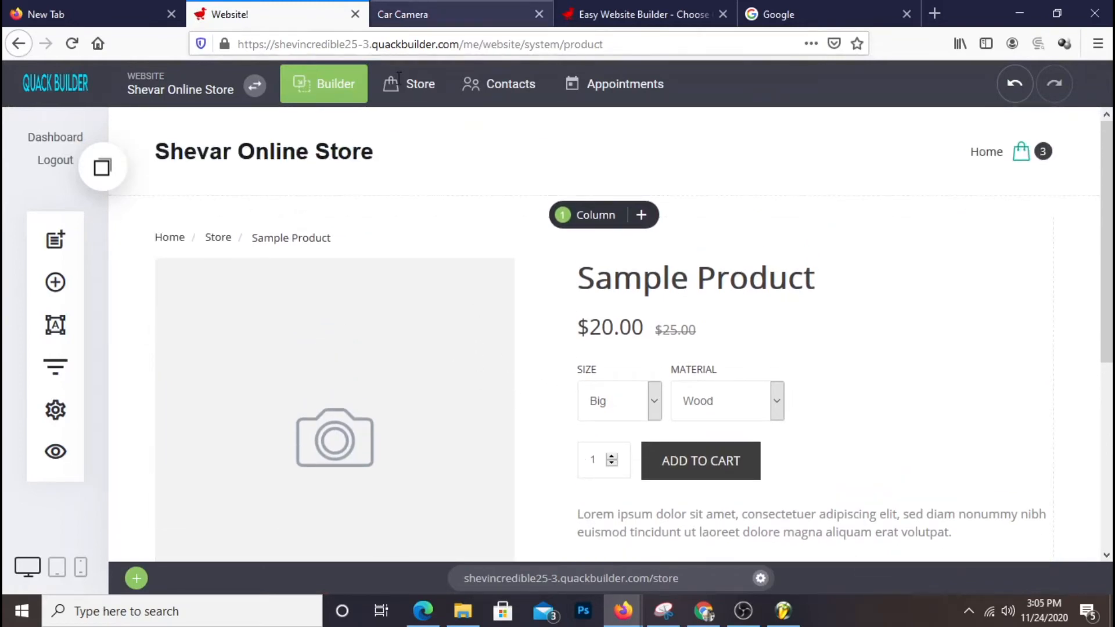
left_click(182, 203)
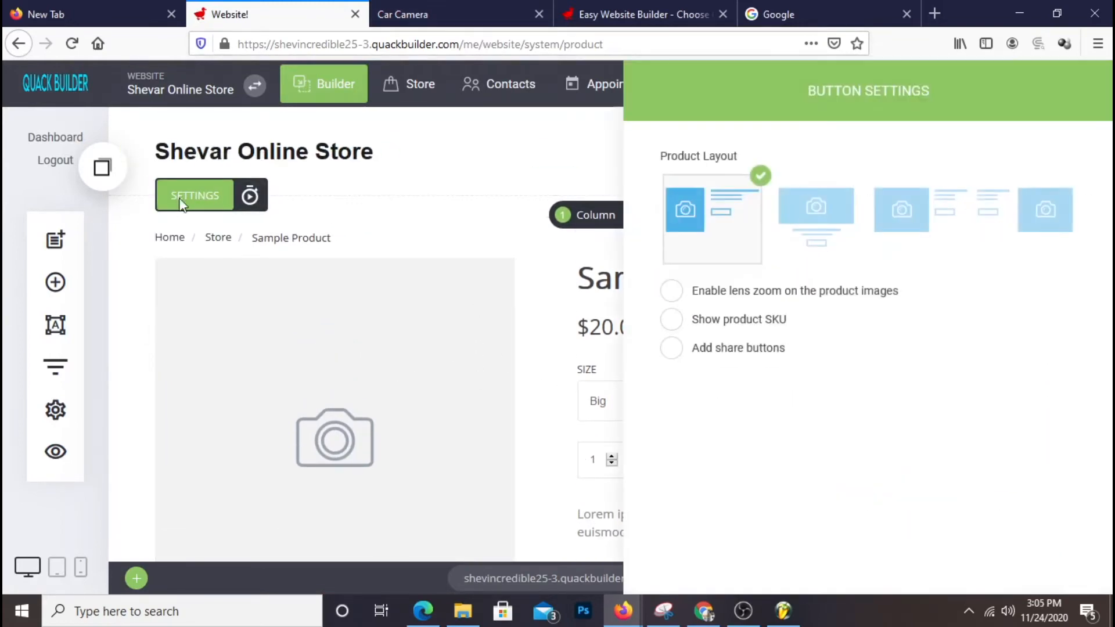
left_click(668, 293)
left_click(669, 298)
left_click(673, 321)
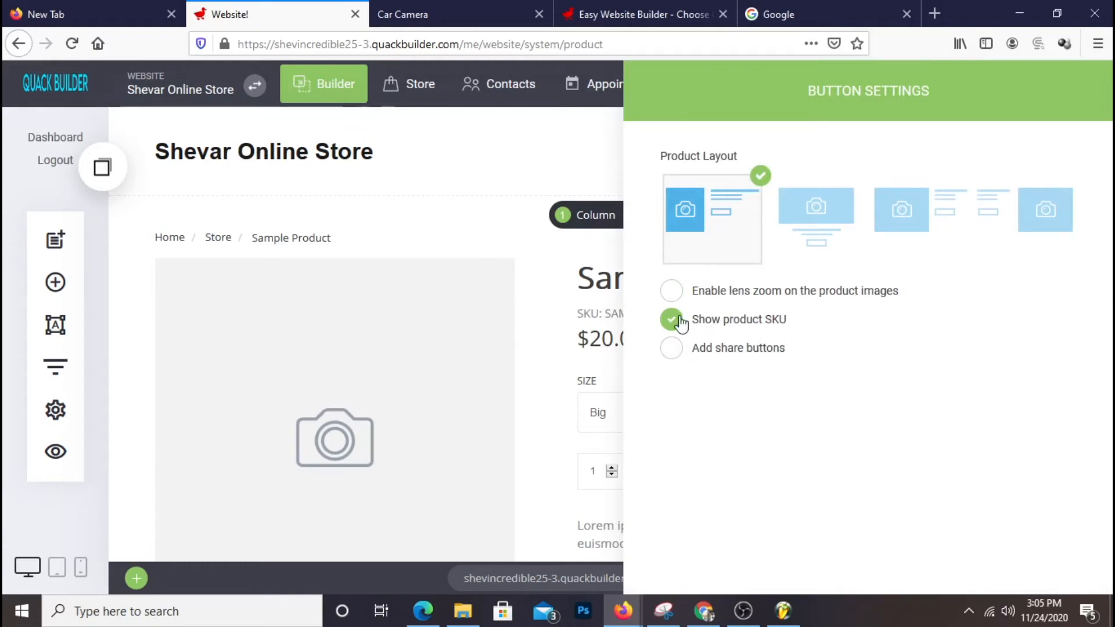
- Add share buttons for Facebook, Twitter and LinkedIn to the product page and save the changes
left_click(679, 354)
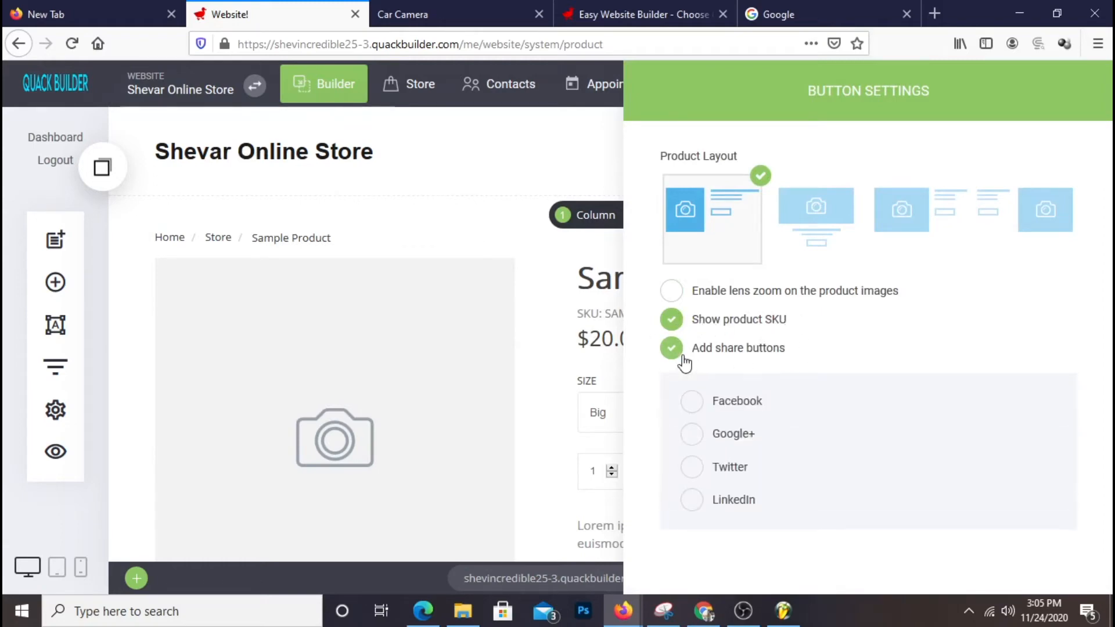
left_click(692, 401)
left_click(677, 355)
left_click(675, 353)
left_click(691, 468)
left_click(691, 500)
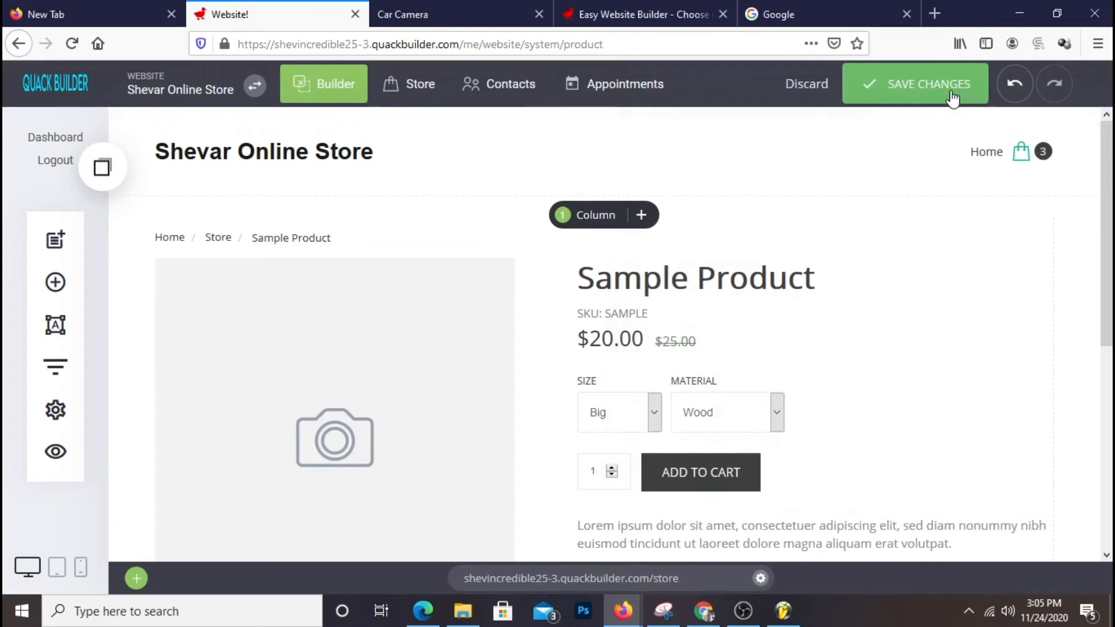
left_click(924, 84)
- Reload the Car Camera preview, check the SKU and share buttons, and test the LinkedIn button, closing the window it opens
left_click(465, 19)
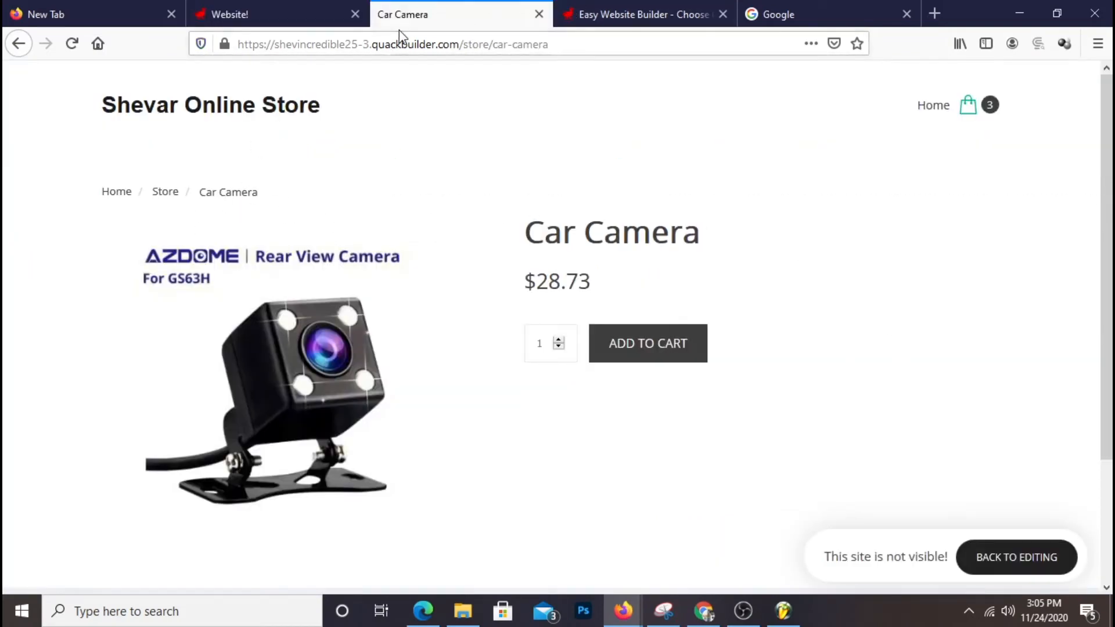
right_click(712, 150)
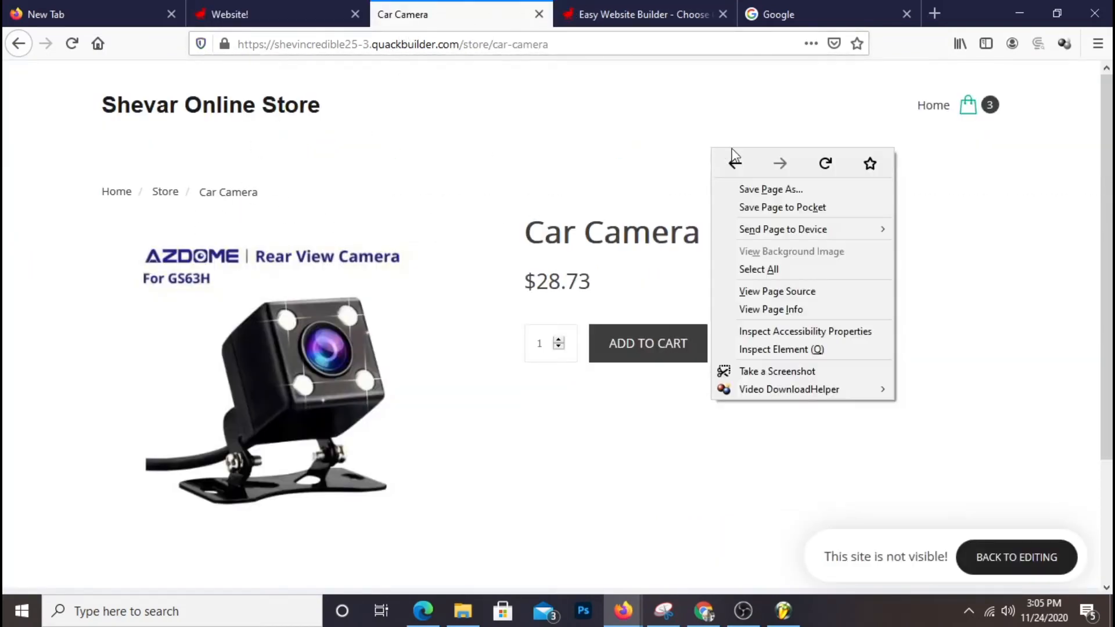
left_click(827, 173)
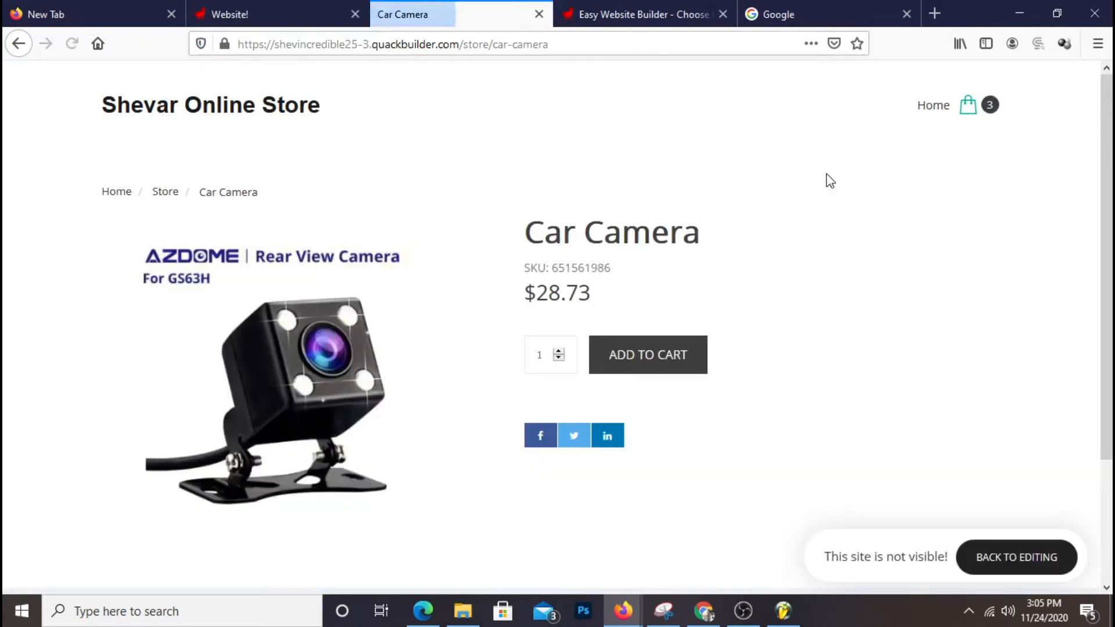
scroll(581, 336, "down", 3)
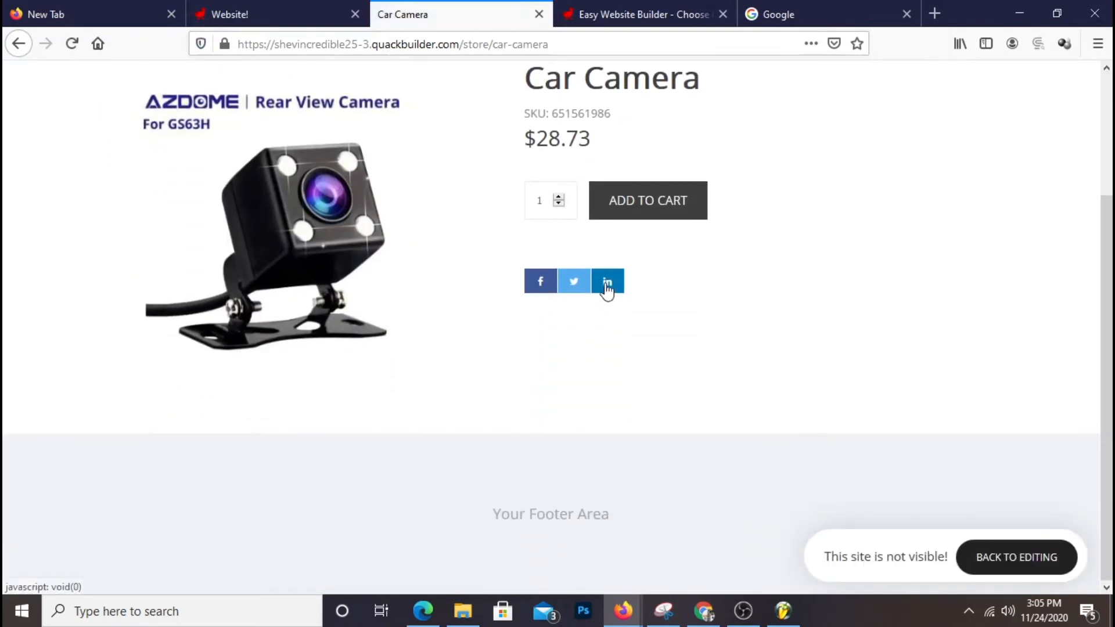
scroll(660, 315, "up", 3)
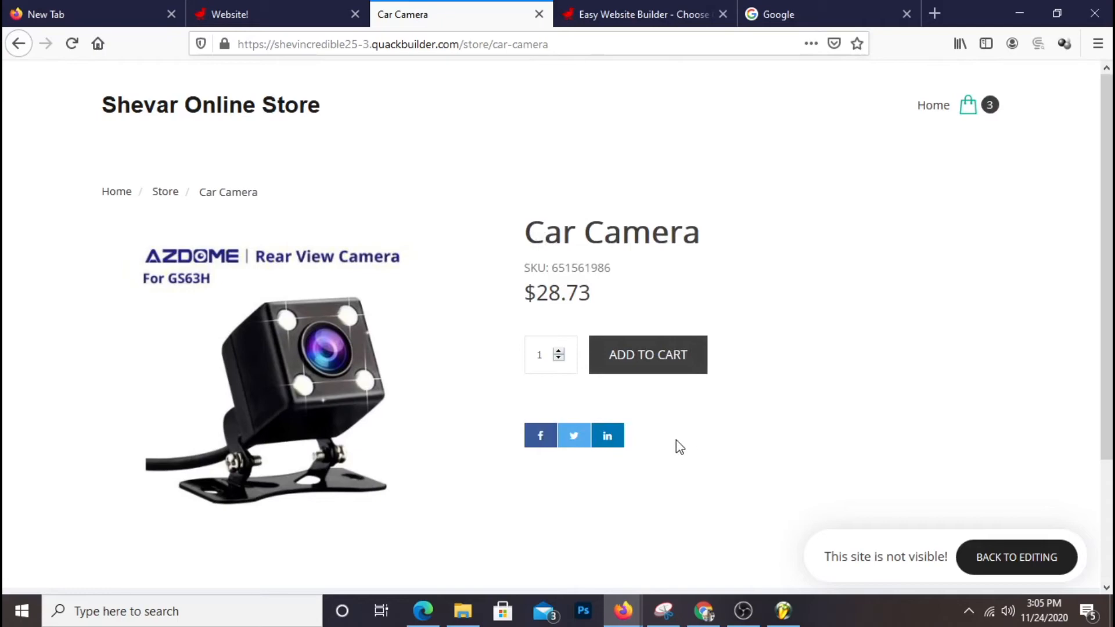
left_click(609, 445)
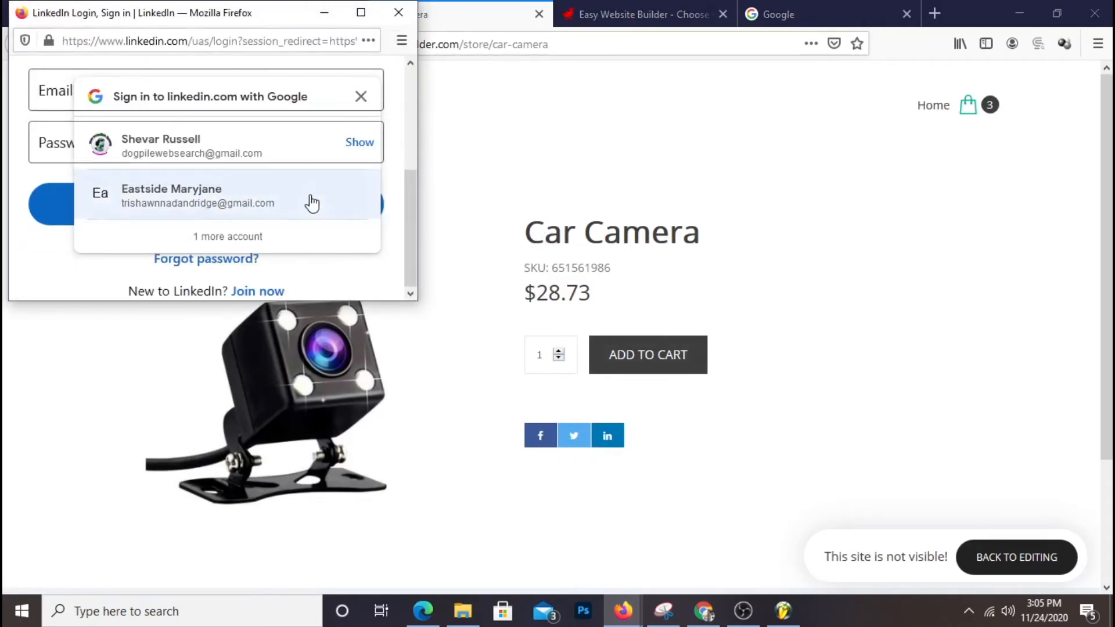
left_click(398, 12)
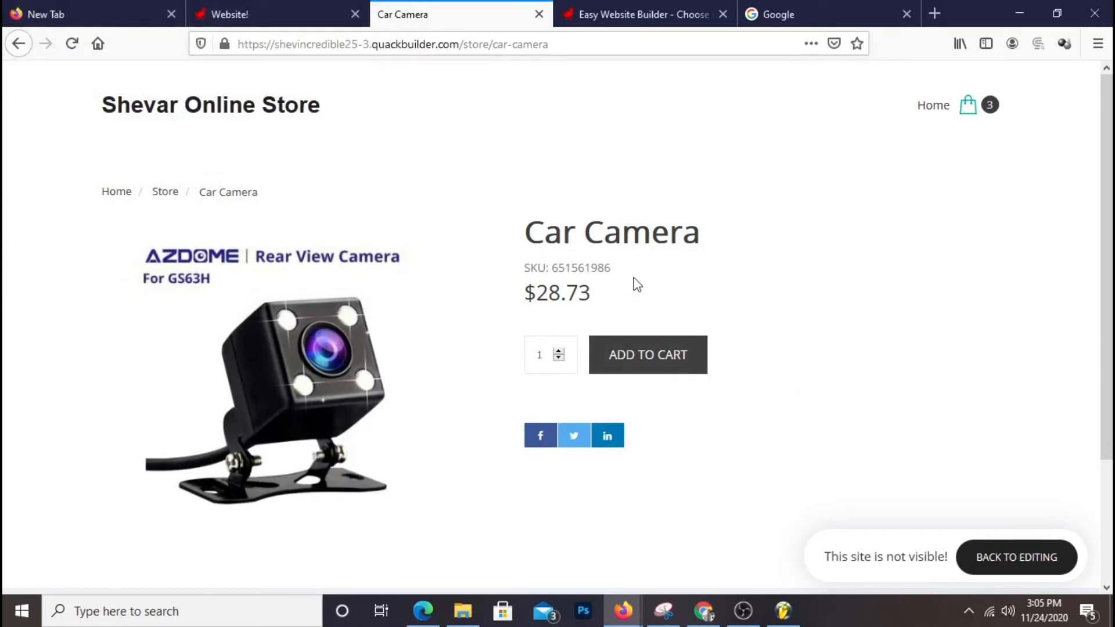
- Open the homepage of the previewed site and look through its deal and product blocks
left_click(149, 113)
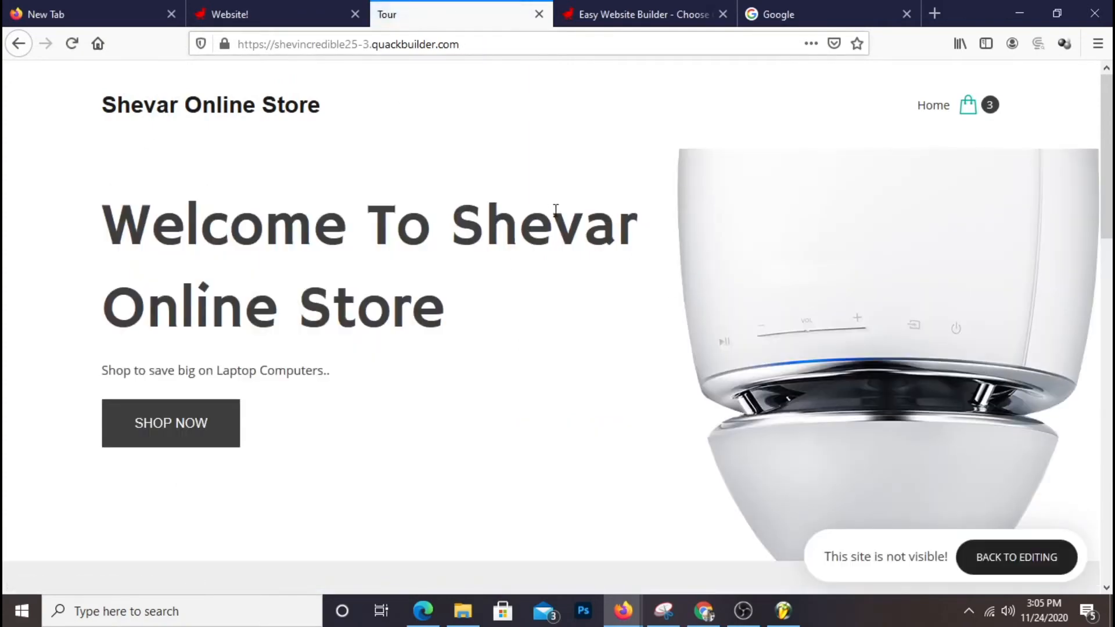
scroll(567, 207, "down", 10)
scroll(568, 209, "up", 5)
scroll(572, 209, "down", 6)
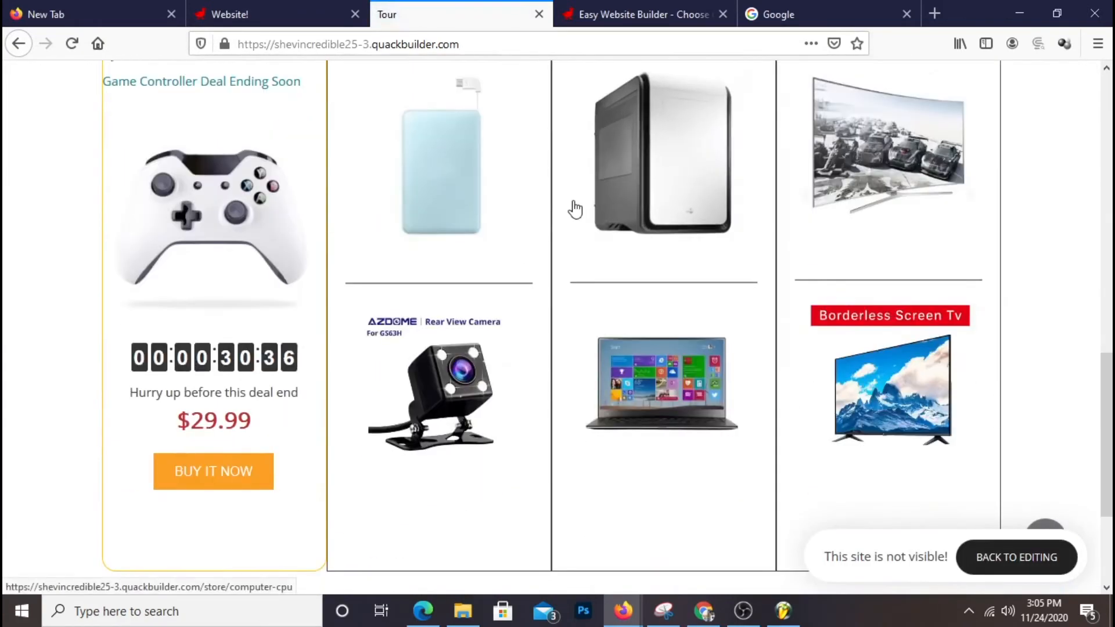
scroll(573, 206, "down", 5)
scroll(573, 209, "up", 5)
- Return to the site editor, open the store's Layout & Styling section and go to the quick view options
left_click(231, 14)
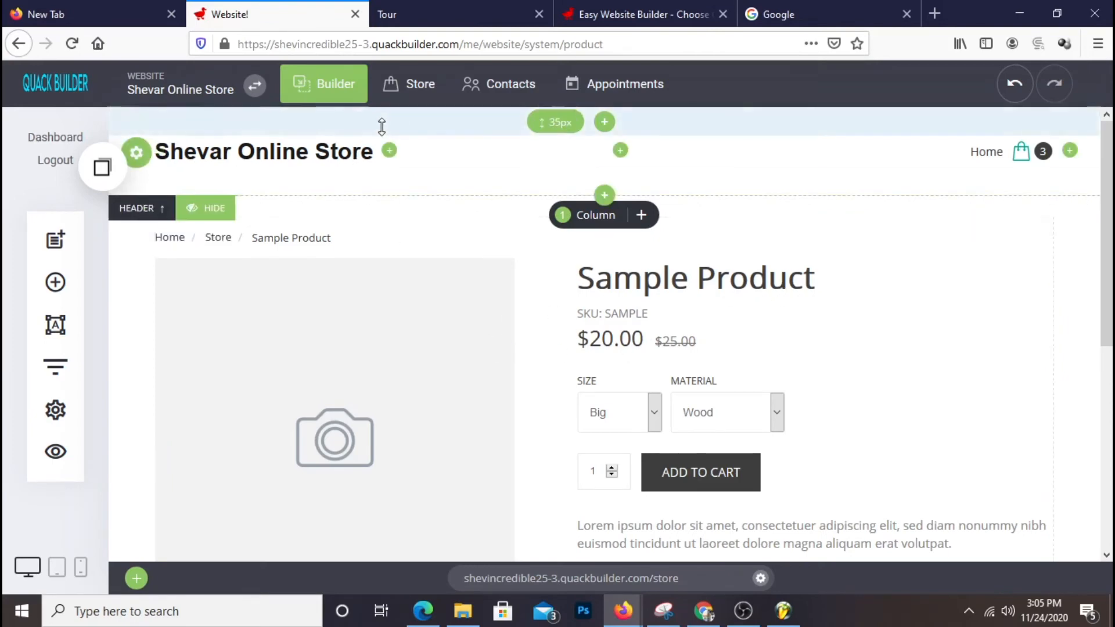
left_click(418, 96)
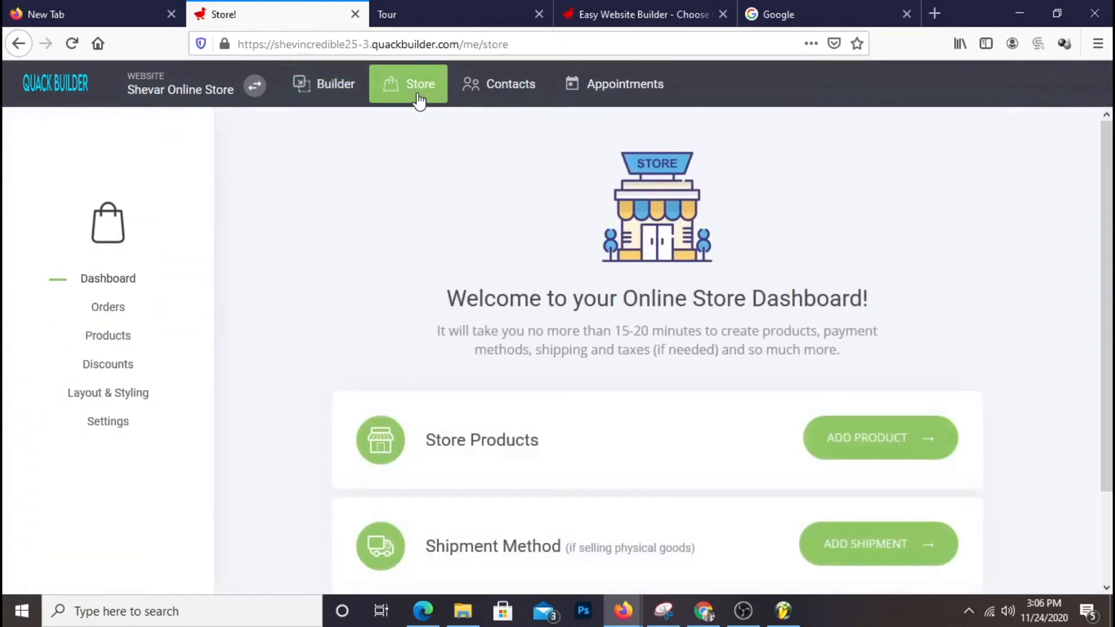
left_click(131, 402)
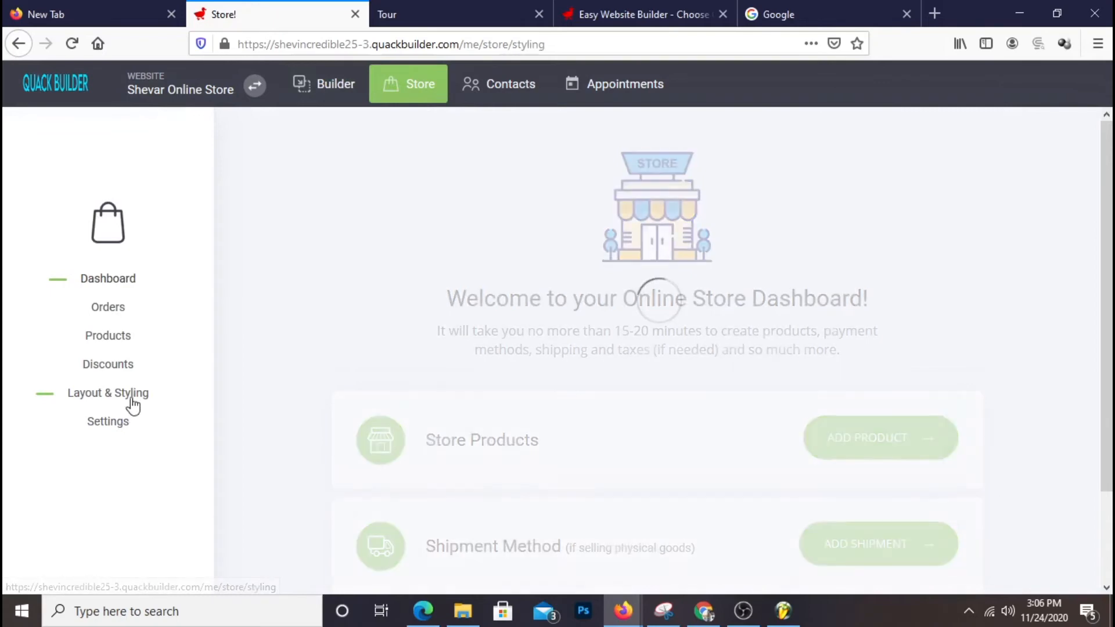
scroll(691, 381, "down", 5)
scroll(691, 381, "up", 4)
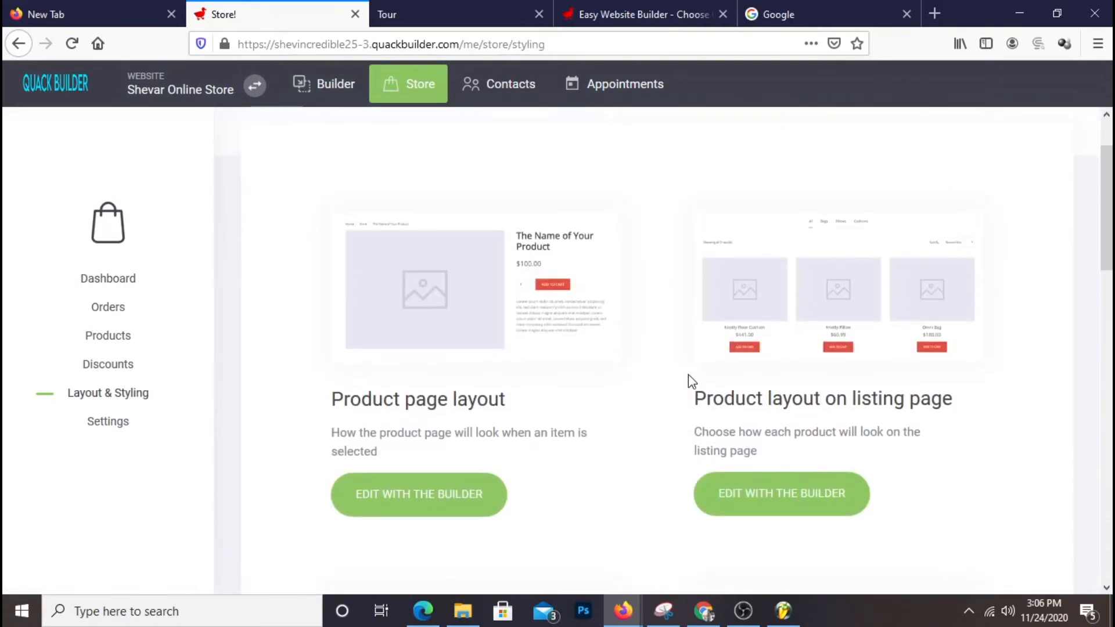
scroll(691, 380, "down", 7)
scroll(691, 380, "up", 1)
scroll(691, 381, "down", 6)
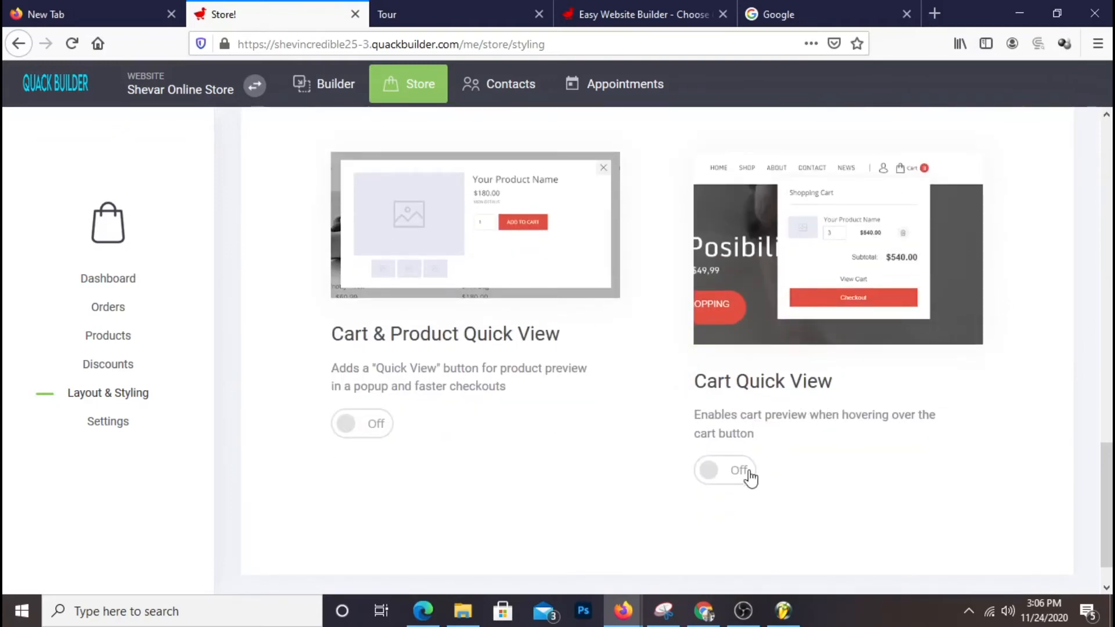
- Turn on Cart Quick View and Cart & Product Quick View, and save the styling settings
left_click(719, 482)
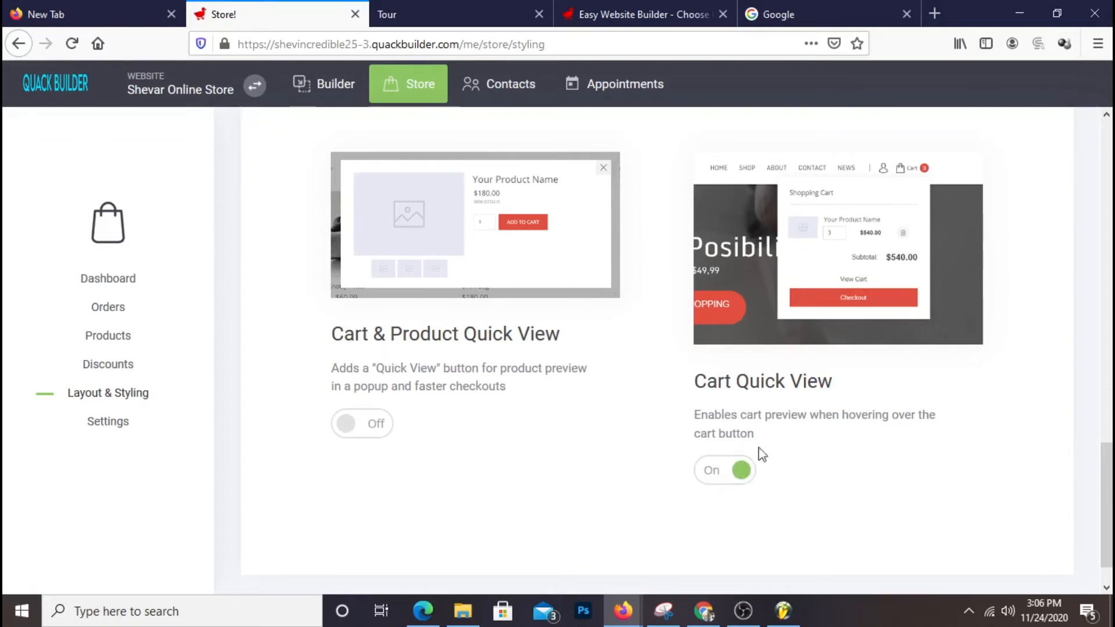
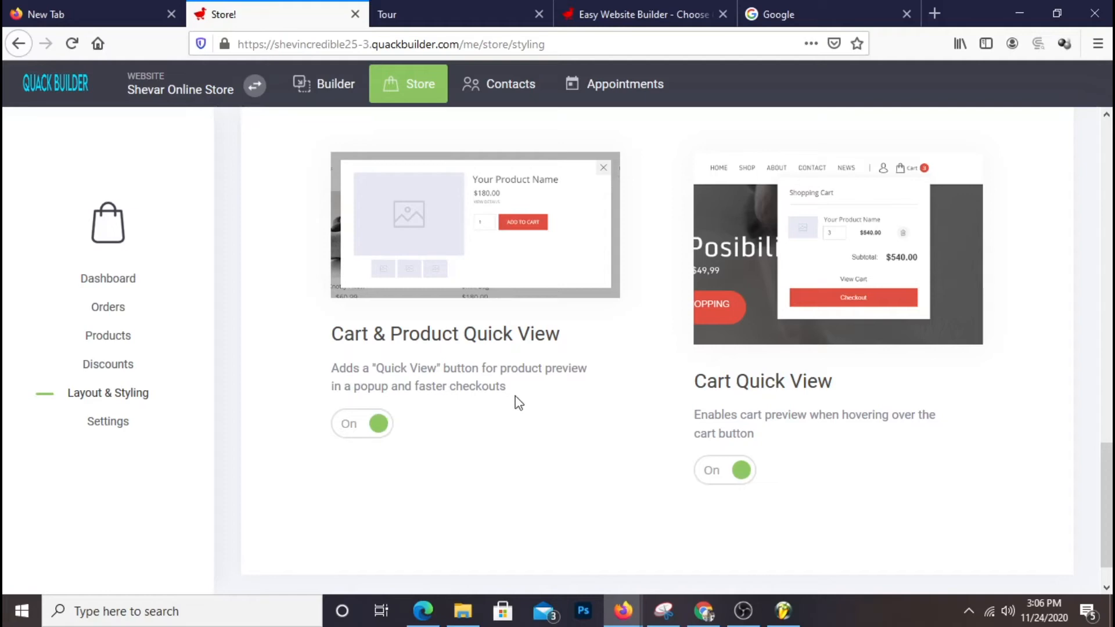
scroll(604, 413, "up", 10)
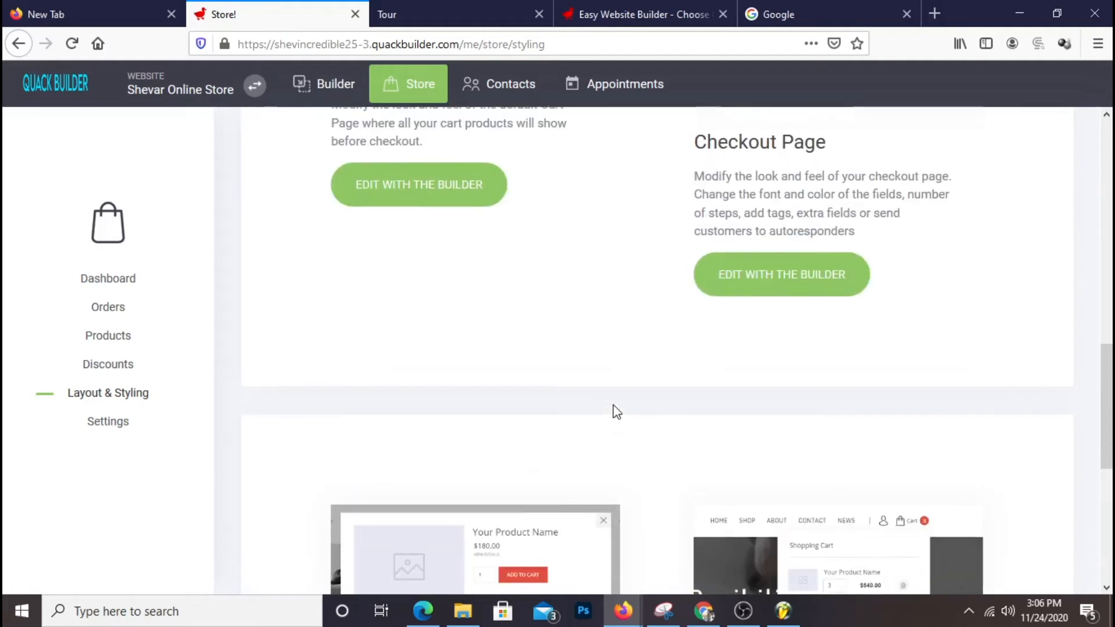
scroll(617, 412, "up", 5)
scroll(617, 412, "up", 2)
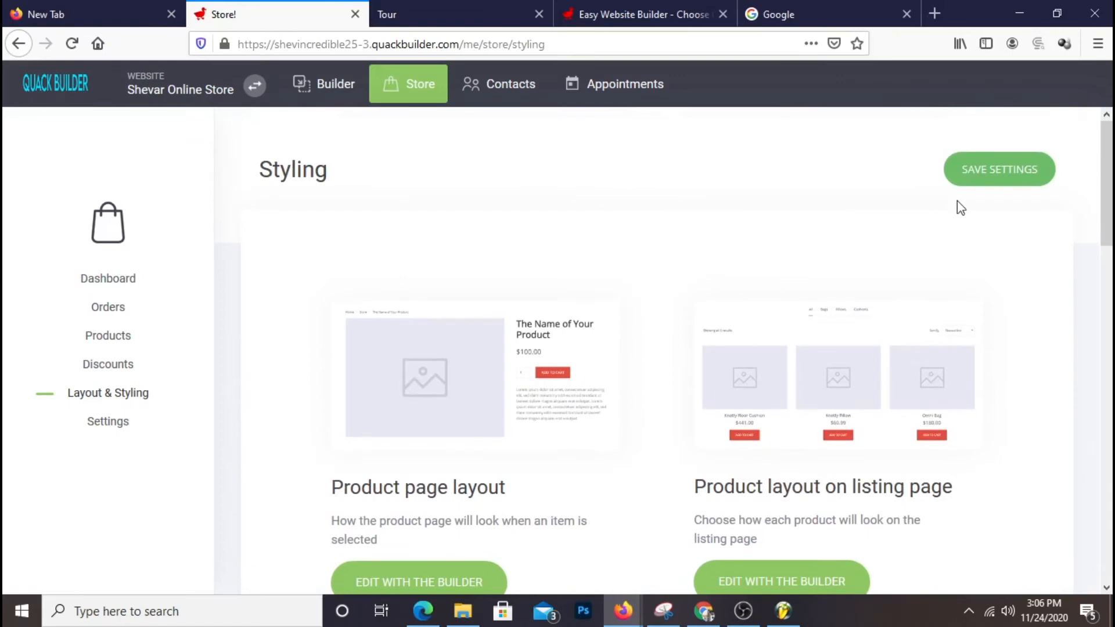
left_click(997, 171)
- Open the Product layout on listing page for editing with the builder
scroll(999, 181, "down", 3)
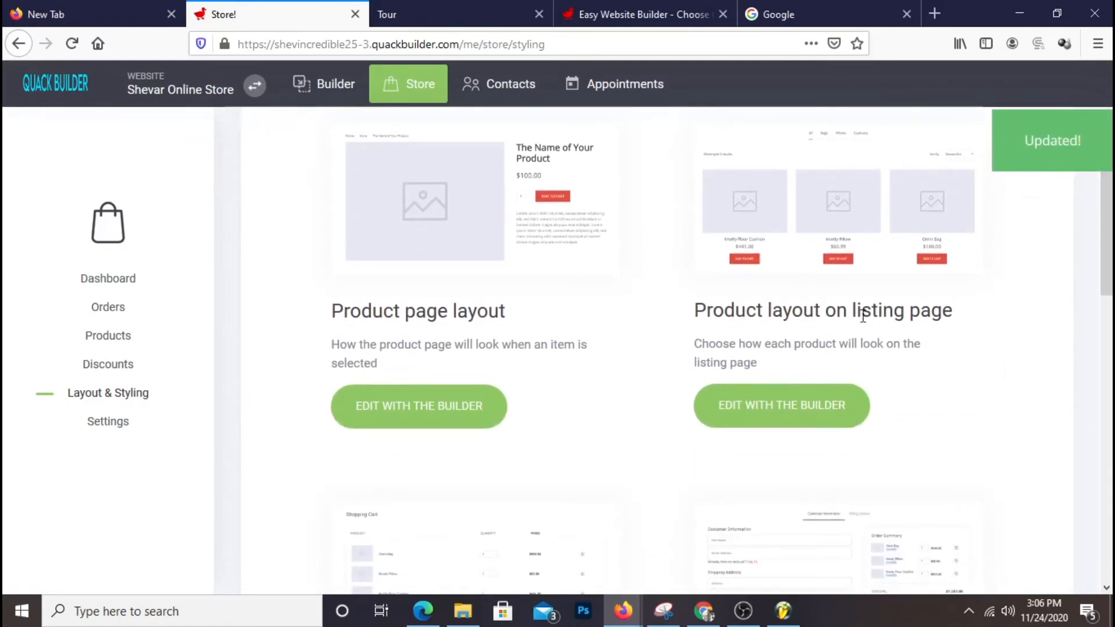
scroll(916, 336, "up", 1)
scroll(918, 331, "down", 1)
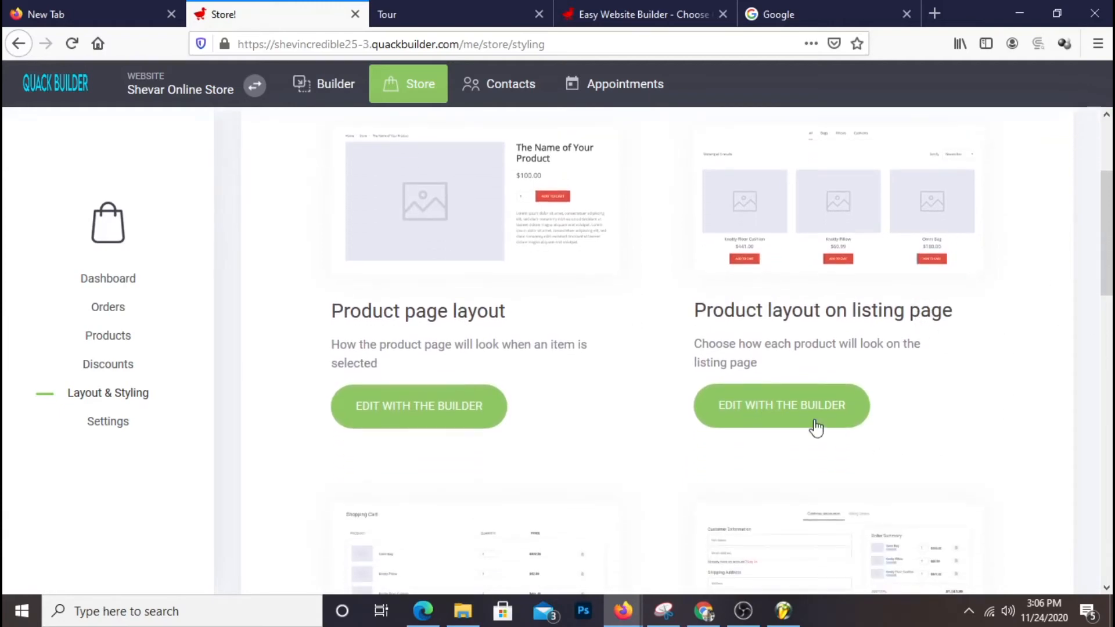
left_click(800, 423)
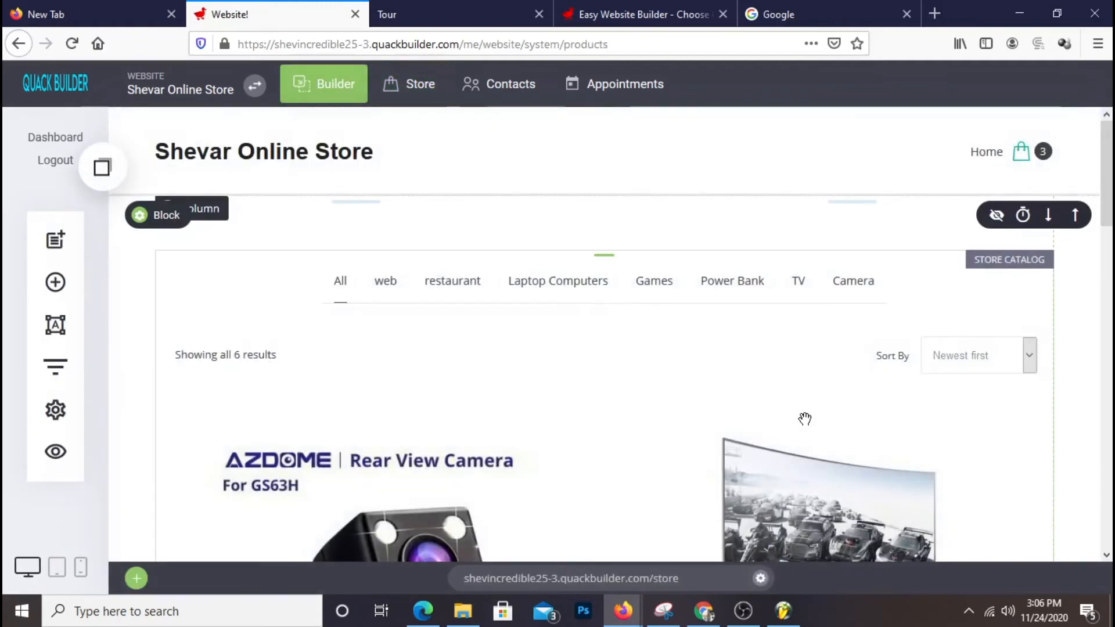
- Look through the store catalog block to examine how the products are arranged on the listing page
scroll(805, 418, "down", 5)
scroll(936, 393, "up", 3)
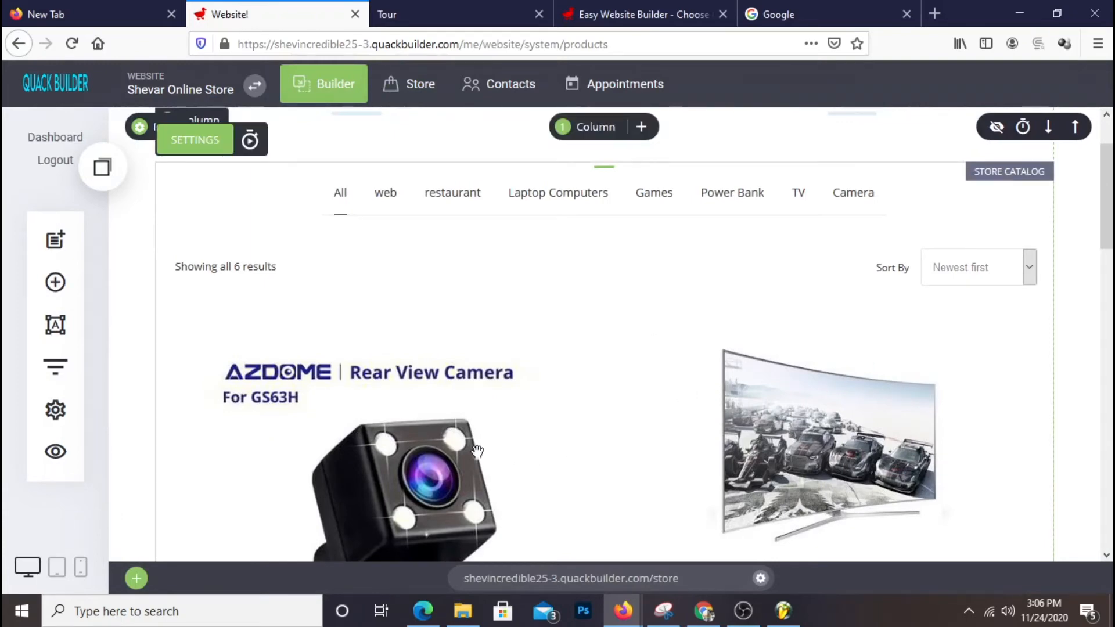
scroll(478, 460, "down", 3)
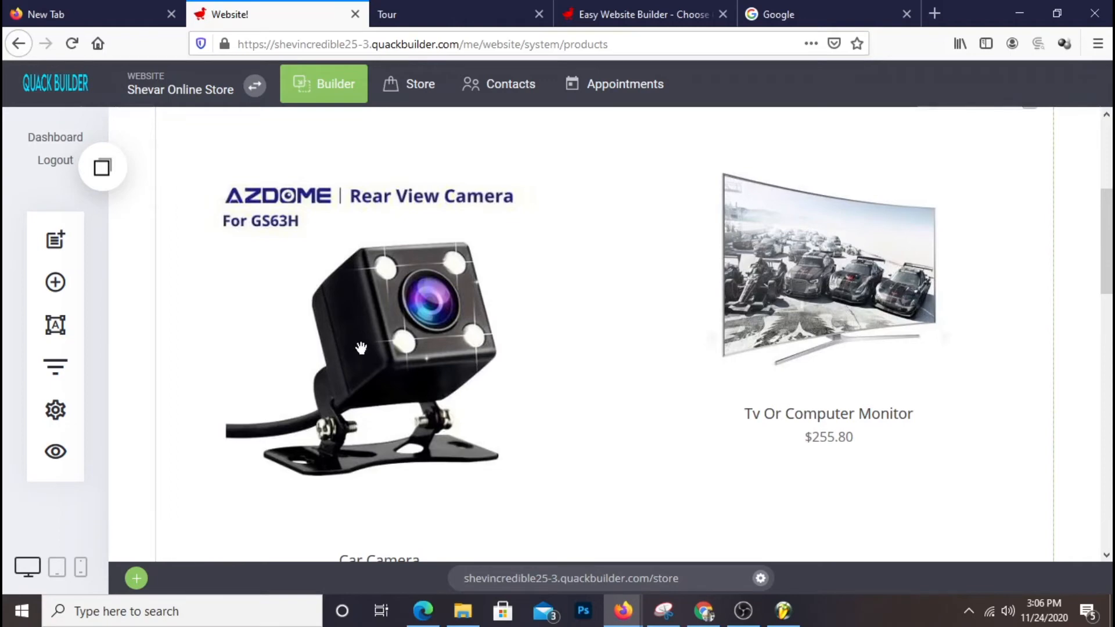
scroll(686, 337, "down", 6)
scroll(523, 363, "up", 10)
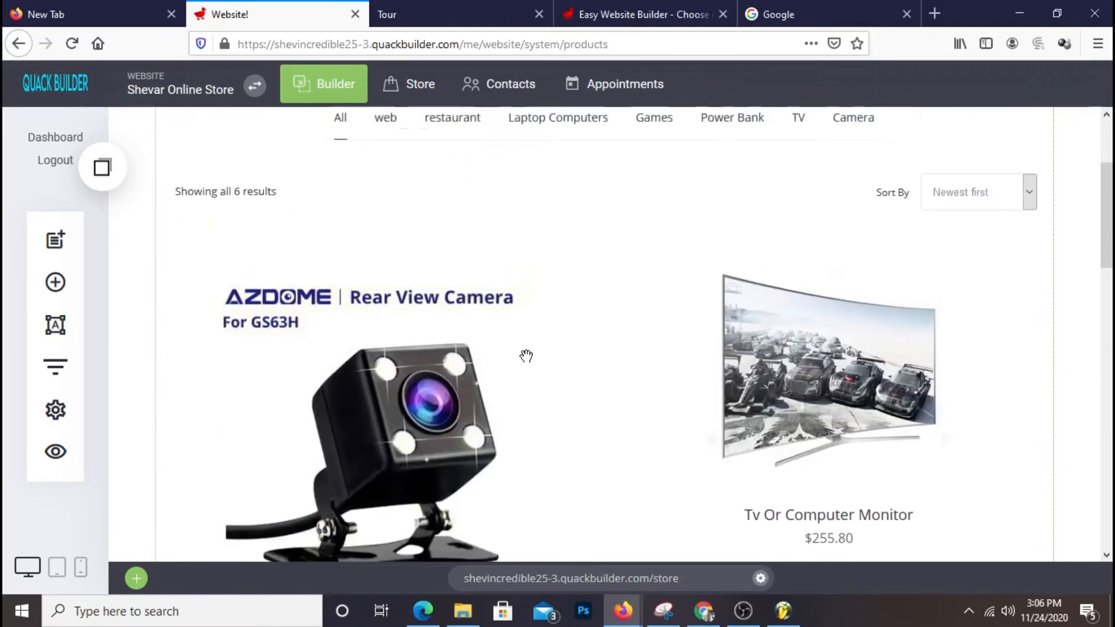
scroll(526, 356, "down", 2)
scroll(523, 356, "up", 2)
- In the store catalog block's settings, compare the four product layouts, choose the first one and set 4 products per row
left_click(222, 239)
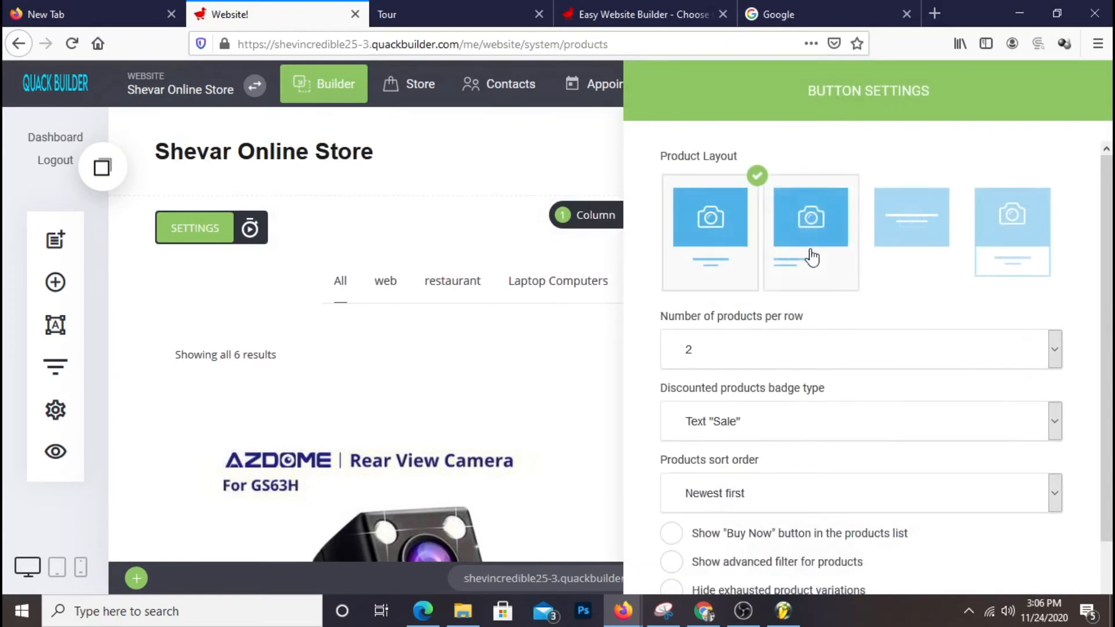
left_click(847, 247)
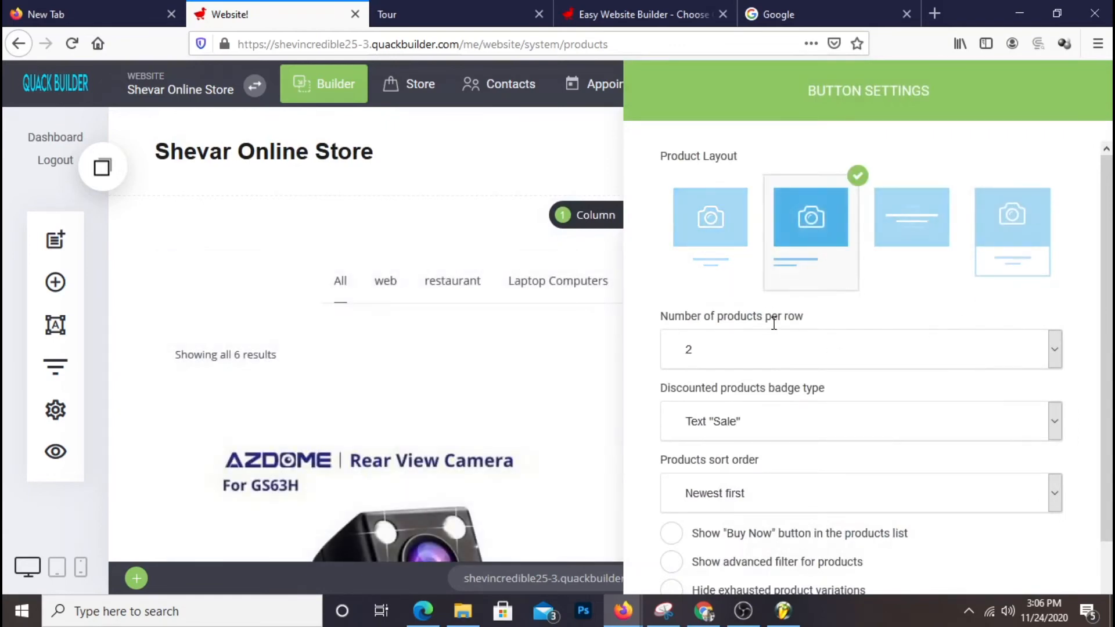
left_click(937, 247)
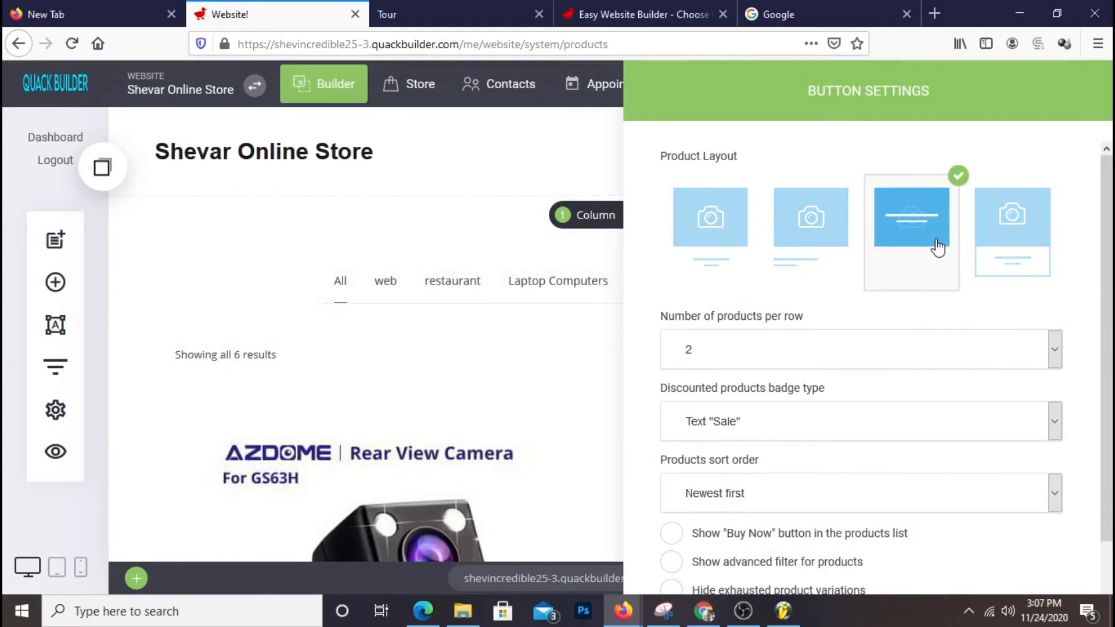
left_click(993, 243)
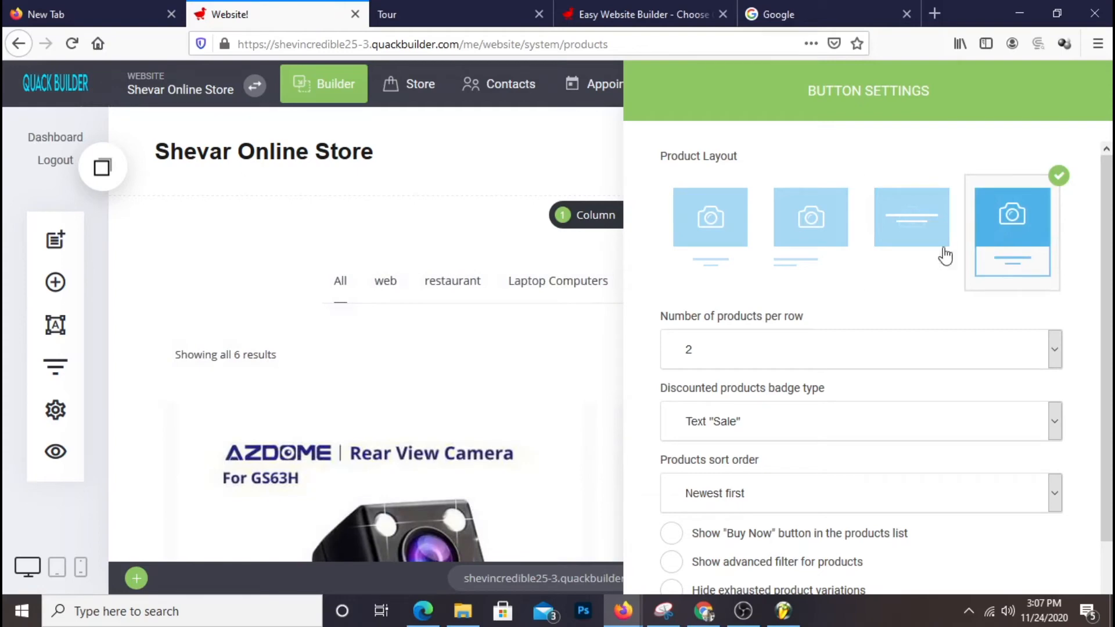
left_click(731, 238)
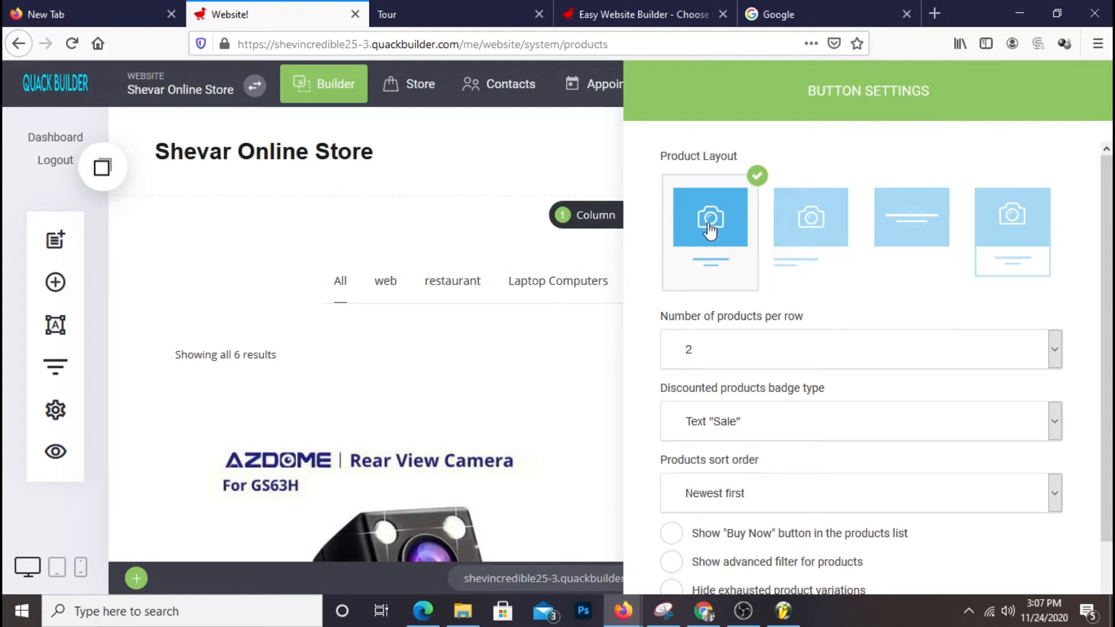
left_click(762, 352)
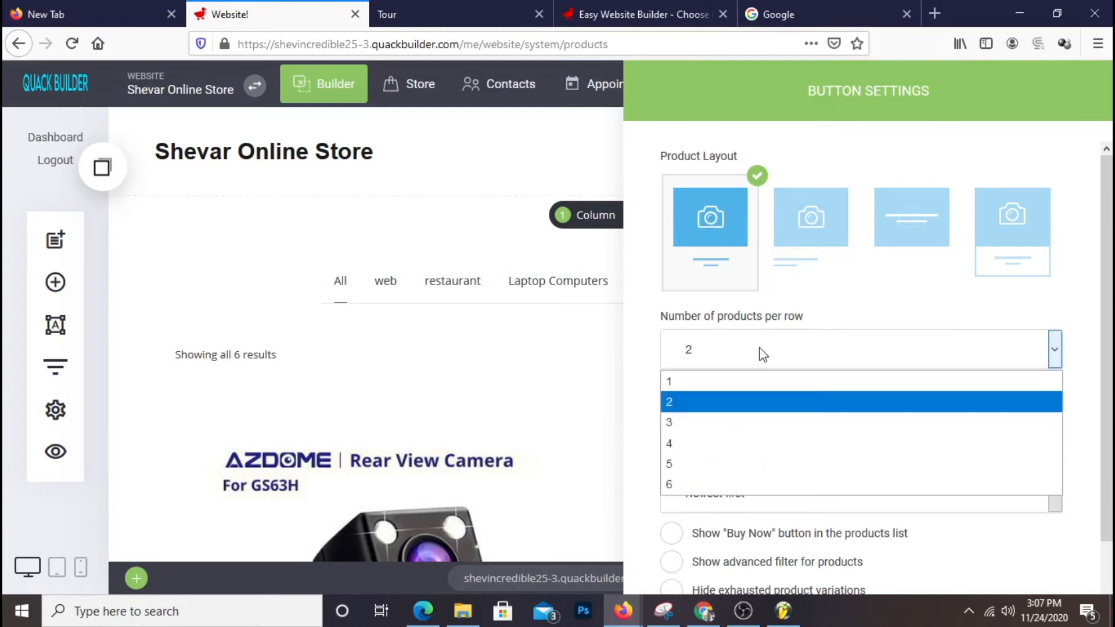
left_click(704, 451)
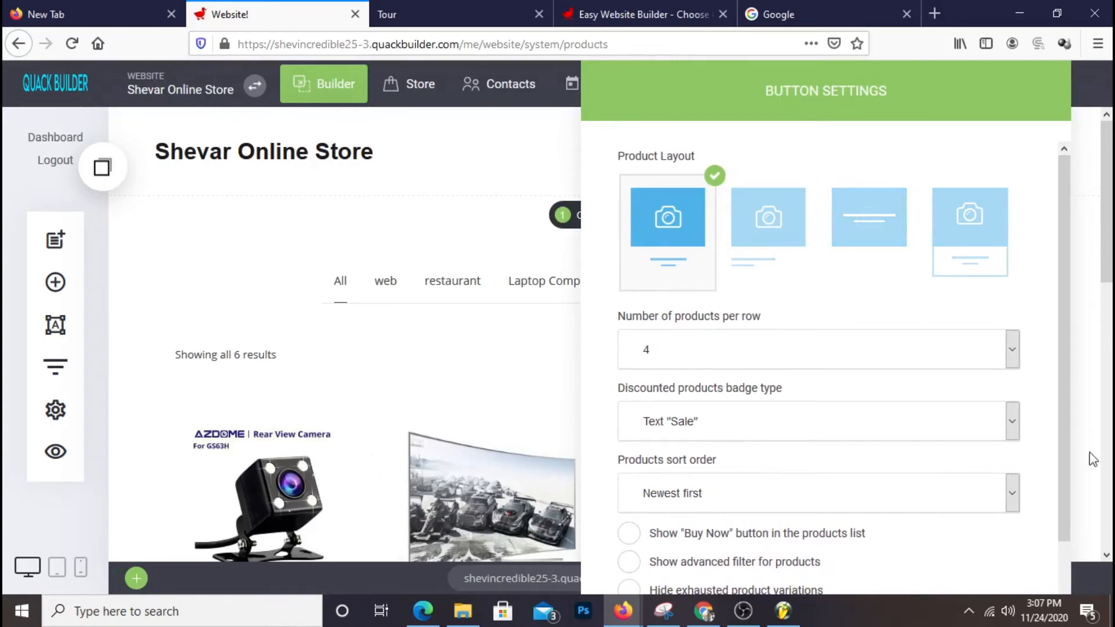
- Look at the discounted products badge options, and examine in the preview's store page how the products and discounts are displayed
scroll(817, 441, "down", 1)
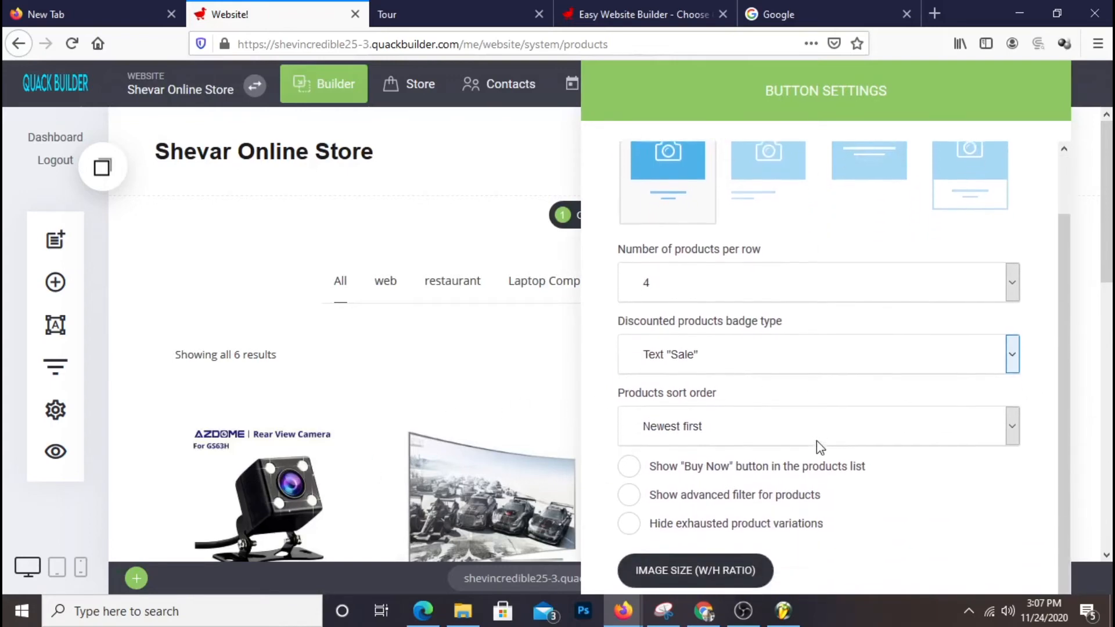
left_click(713, 366)
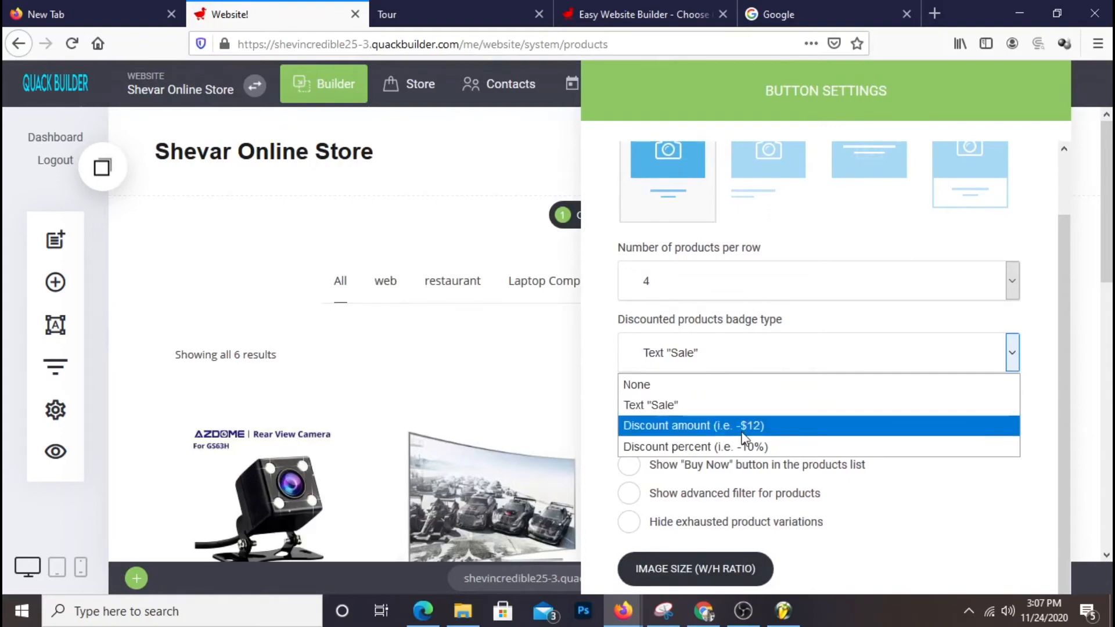
left_click(377, 15)
scroll(540, 239, "up", 8)
scroll(549, 235, "up", 5)
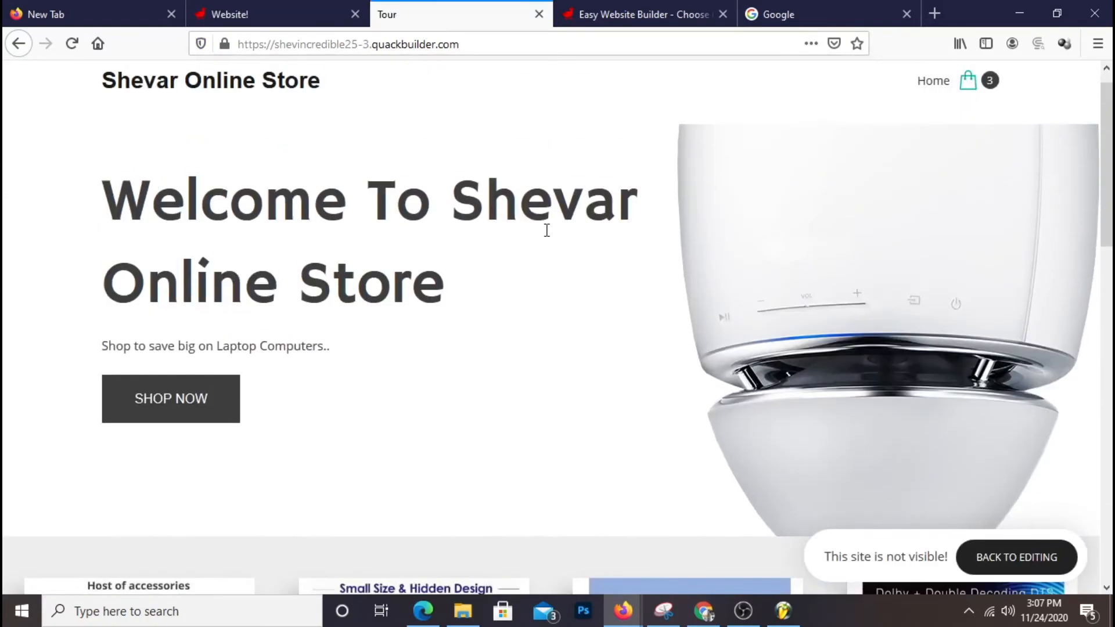
left_click(203, 392)
scroll(447, 320, "down", 4)
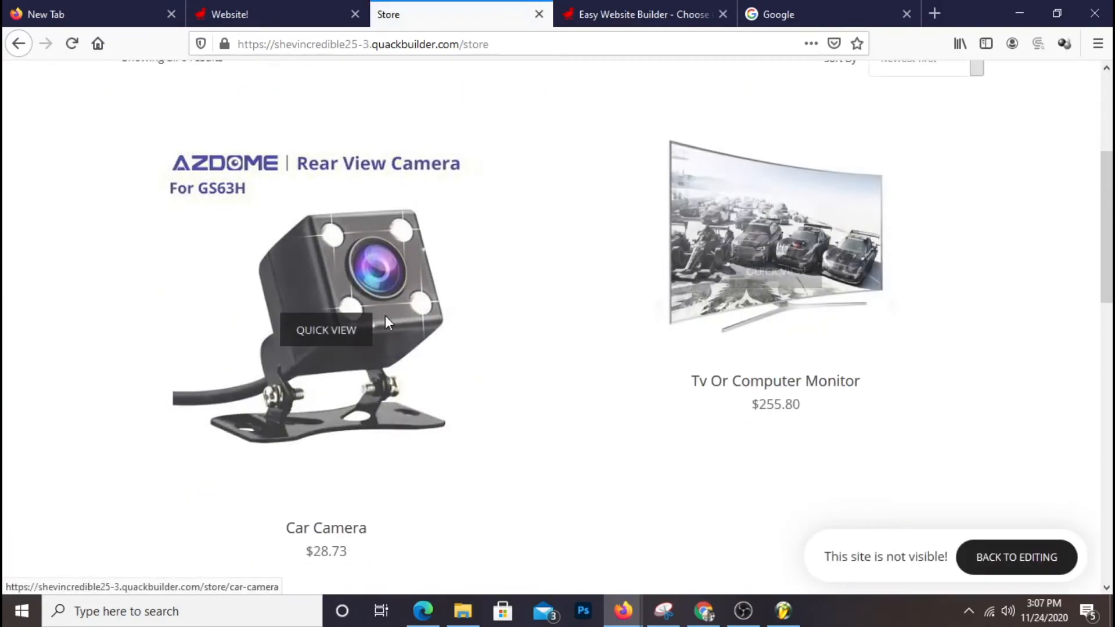
scroll(389, 325, "down", 5)
scroll(391, 332, "up", 7)
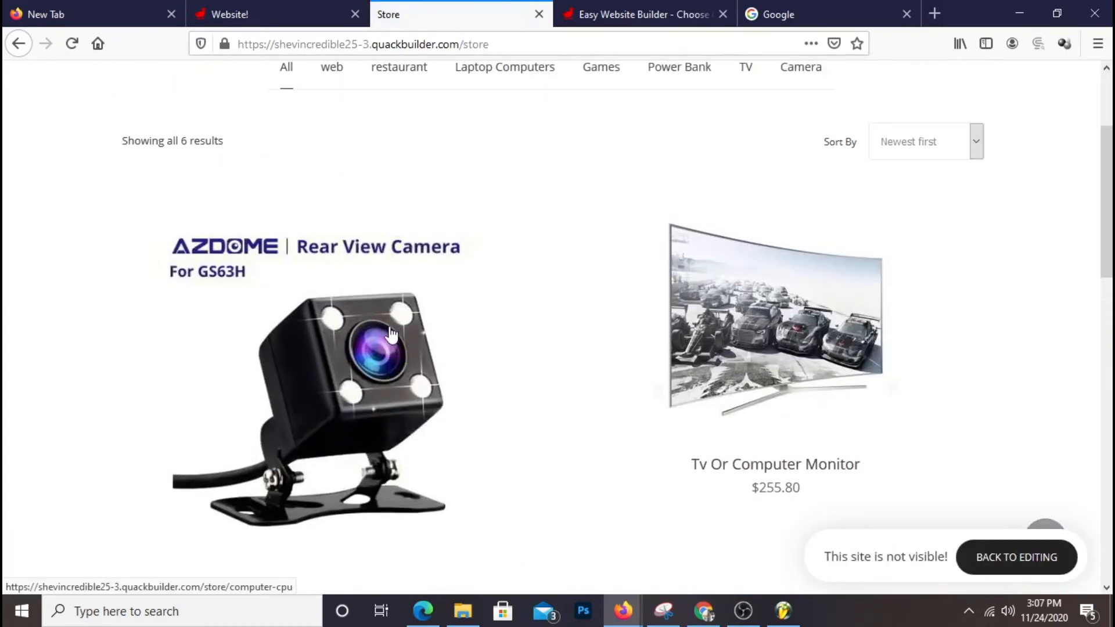
scroll(391, 333, "down", 9)
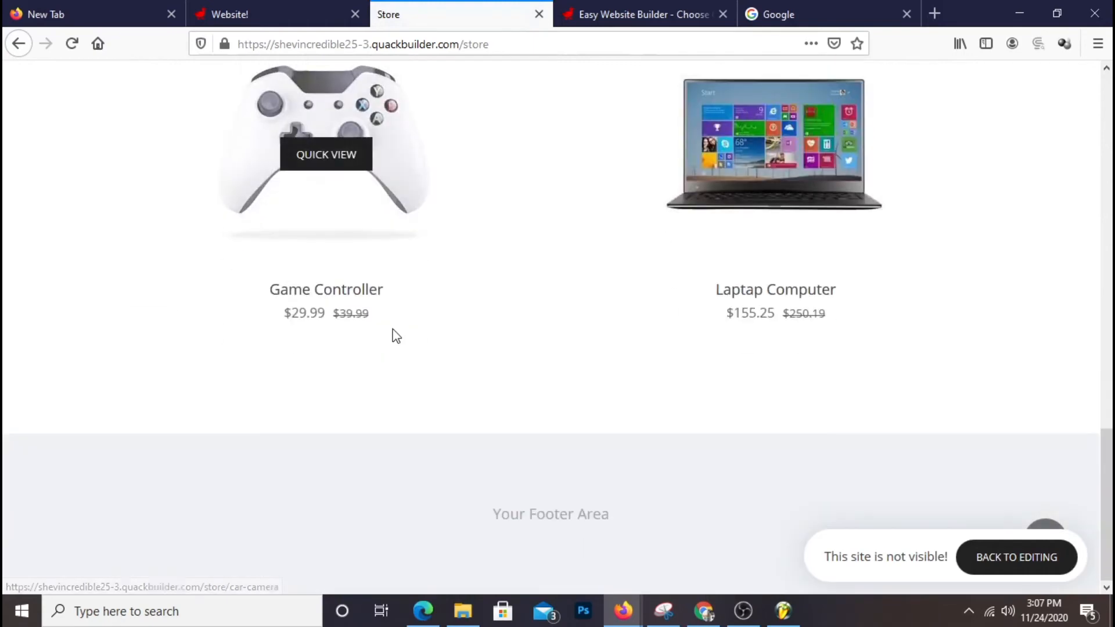
scroll(392, 333, "up", 8)
- View the Car Camera and Tv Or Computer Monitor product pages in the preview, returning to the store listing after each
left_click(394, 336)
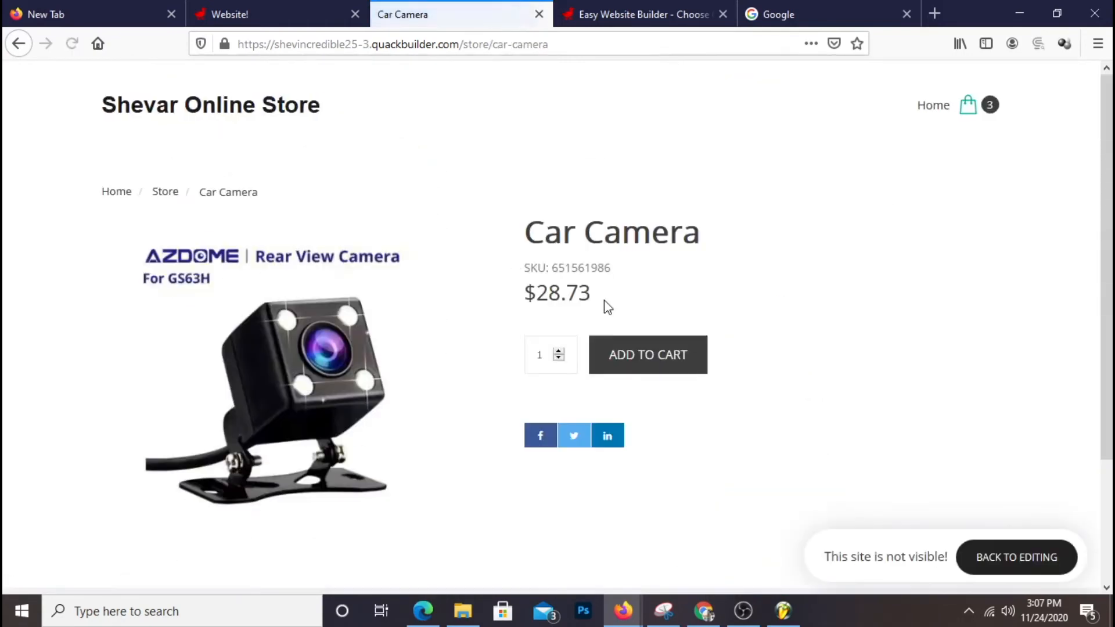
right_click(401, 103)
left_click(426, 120)
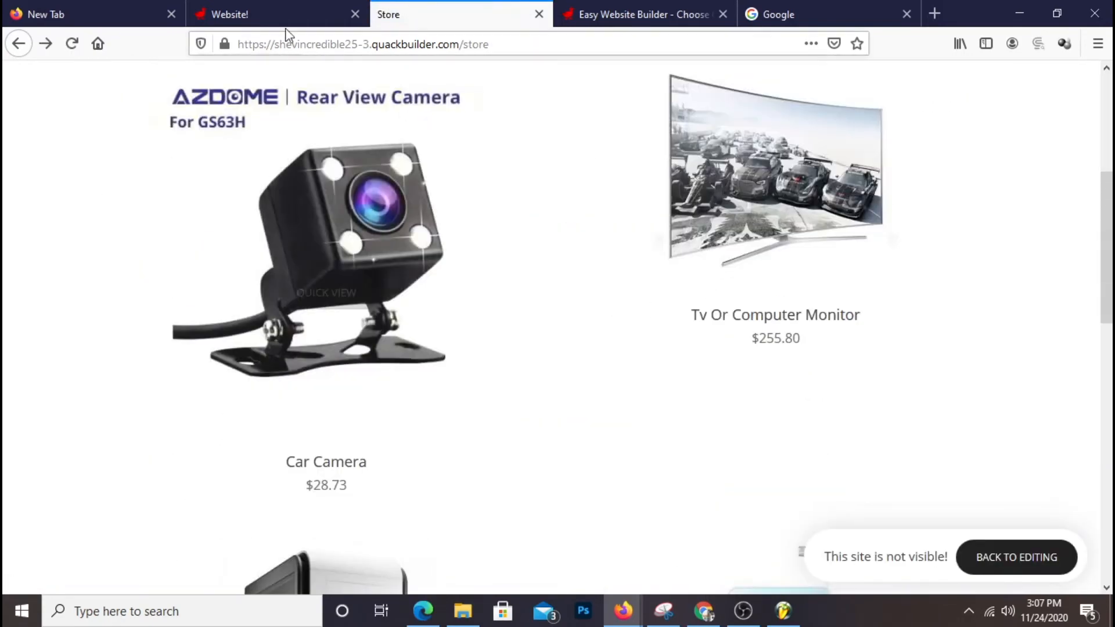
right_click(499, 307)
left_click(584, 161)
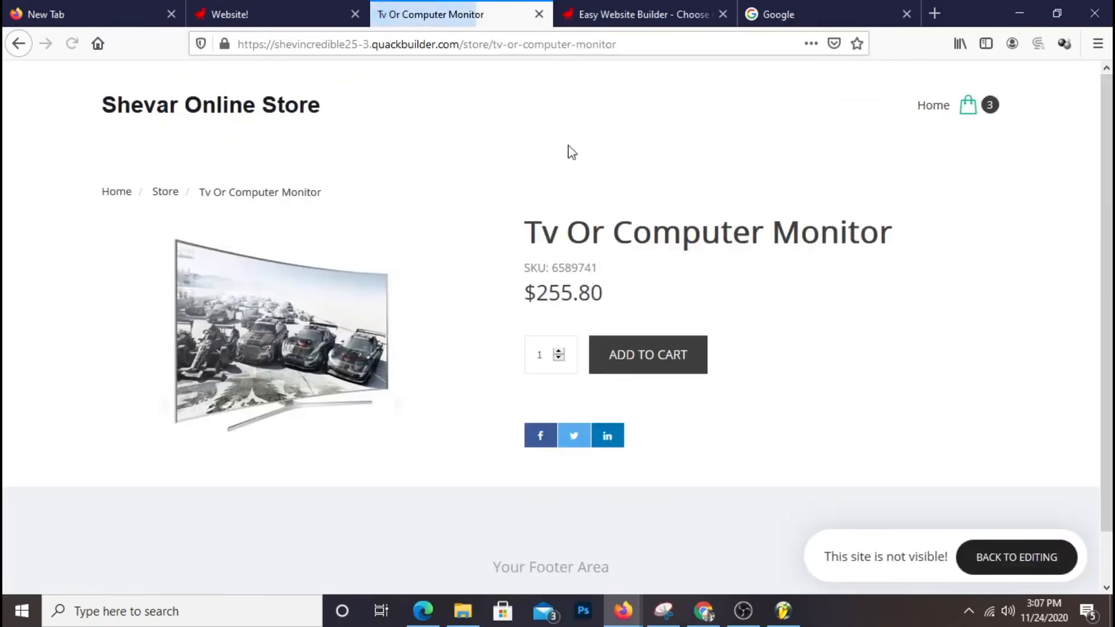
right_click(586, 145)
left_click(602, 162)
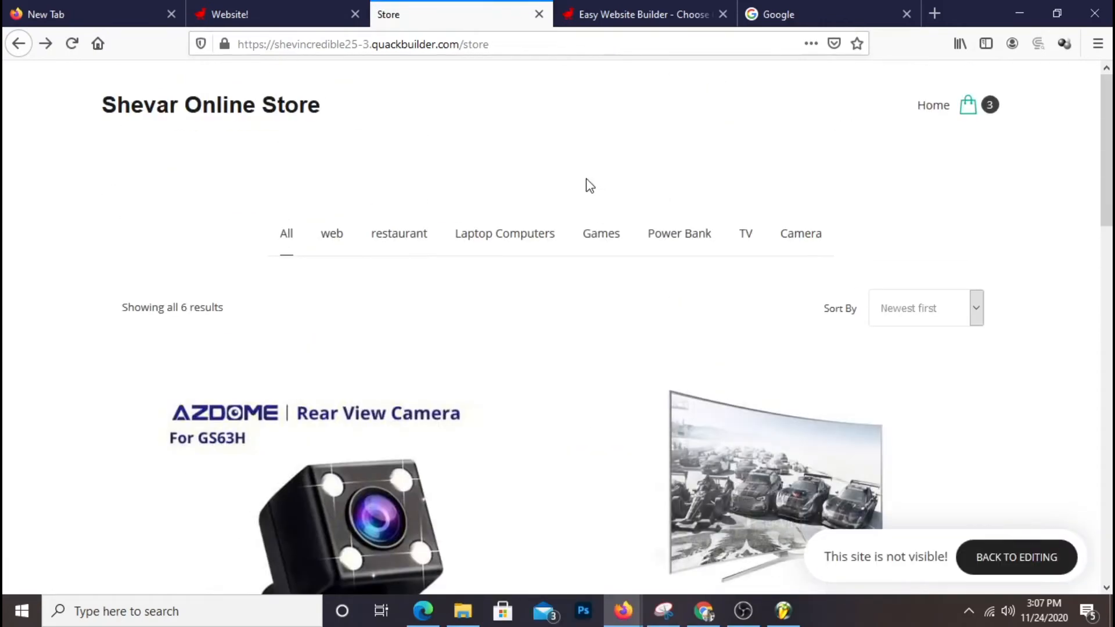
- Go back to the preview's homepage and look over its special deals and product sections
left_click(163, 119)
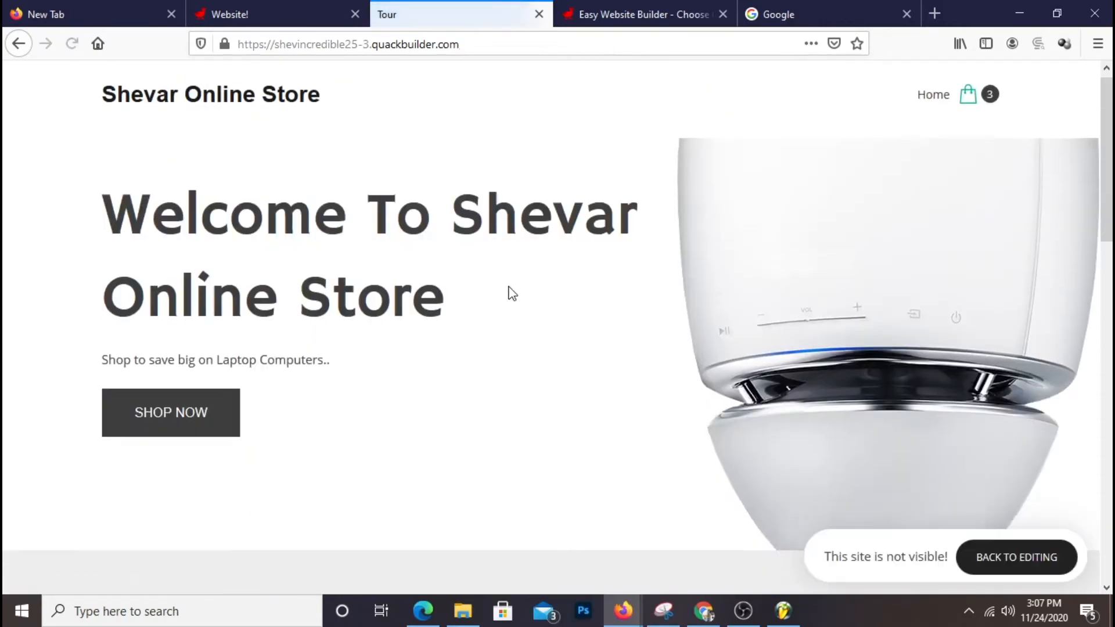
scroll(510, 293, "down", 10)
scroll(511, 290, "up", 10)
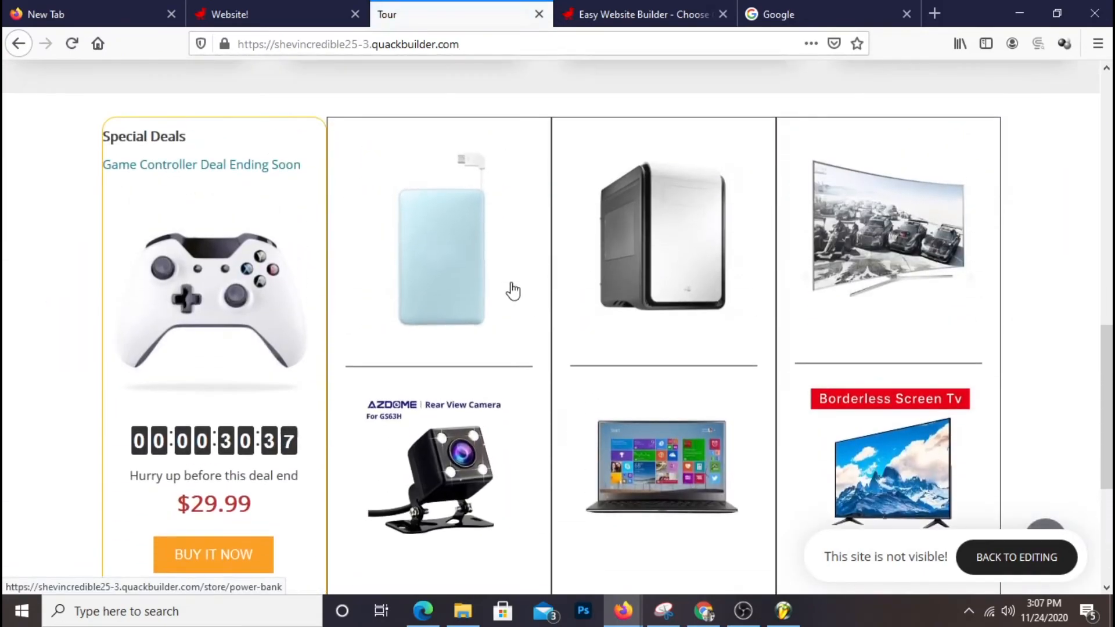
scroll(453, 222, "up", 5)
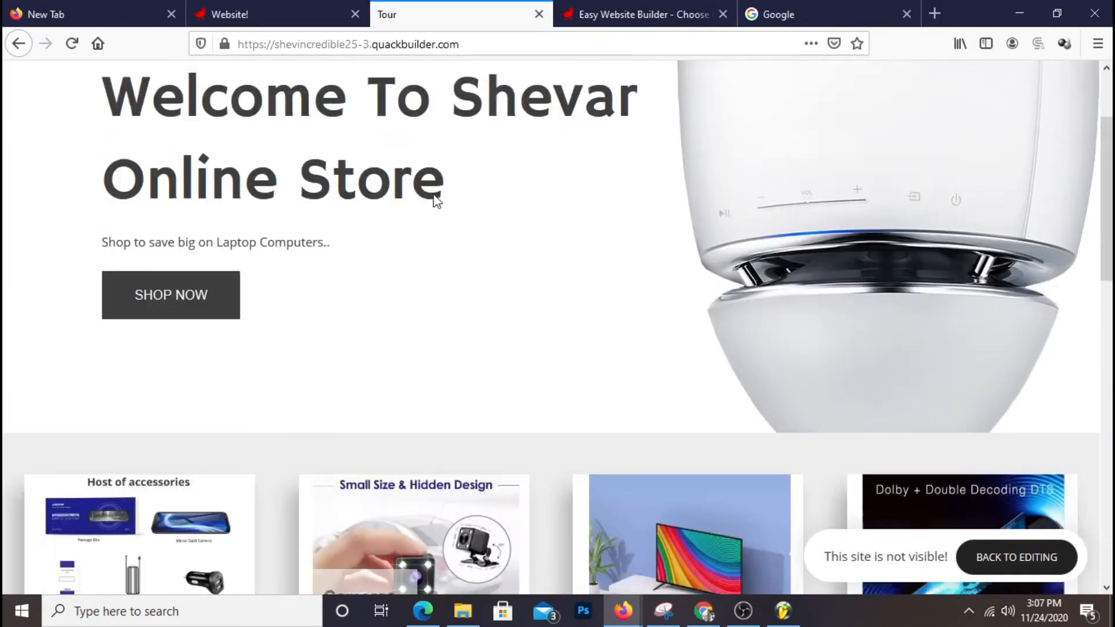
- Return to the listing page editor and set the discounted products badge type to Discount percent, after trying Discount amount
left_click(281, 12)
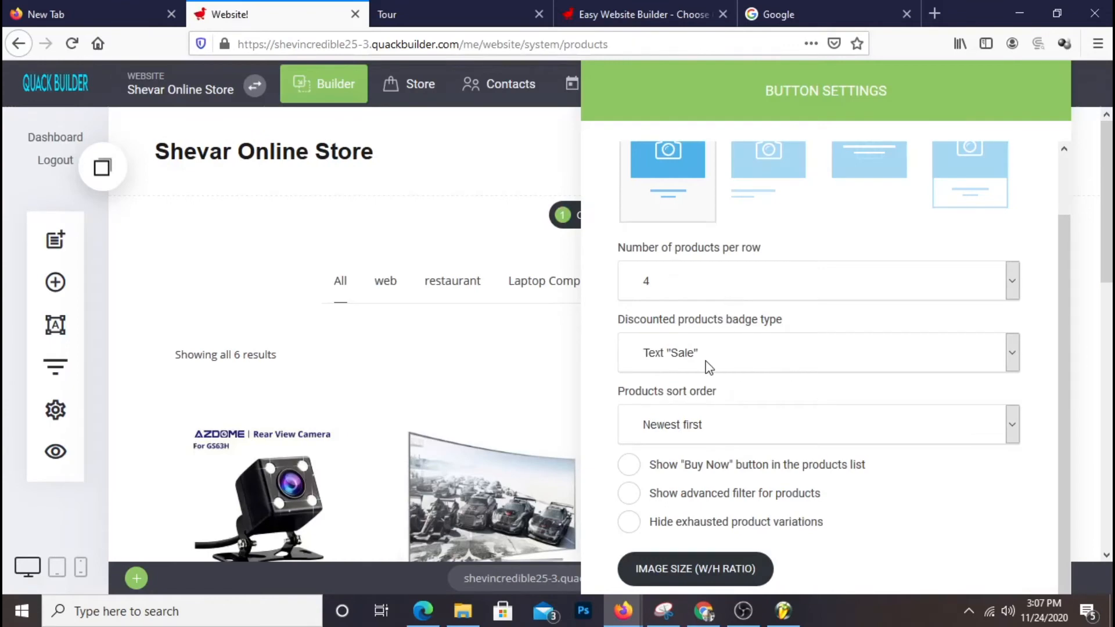
left_click(708, 367)
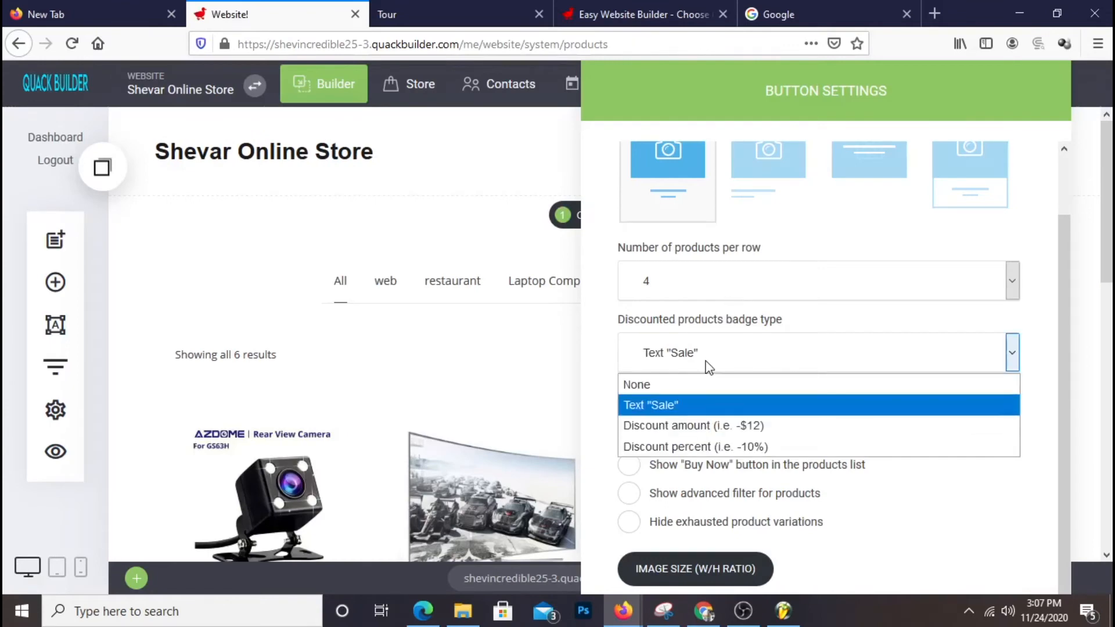
left_click(796, 436)
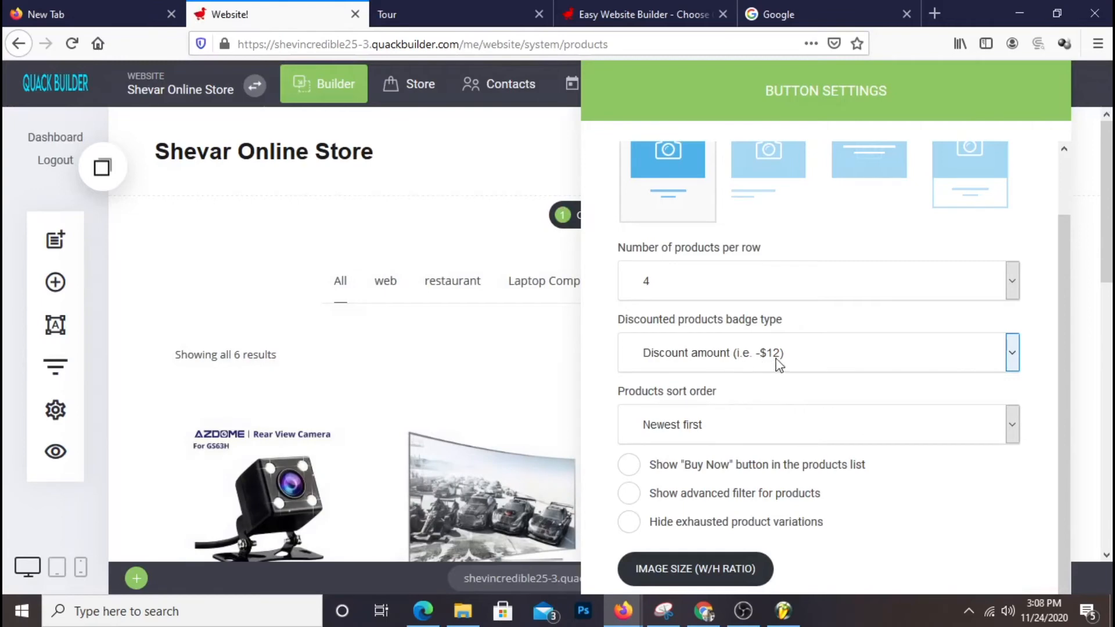
left_click(771, 359)
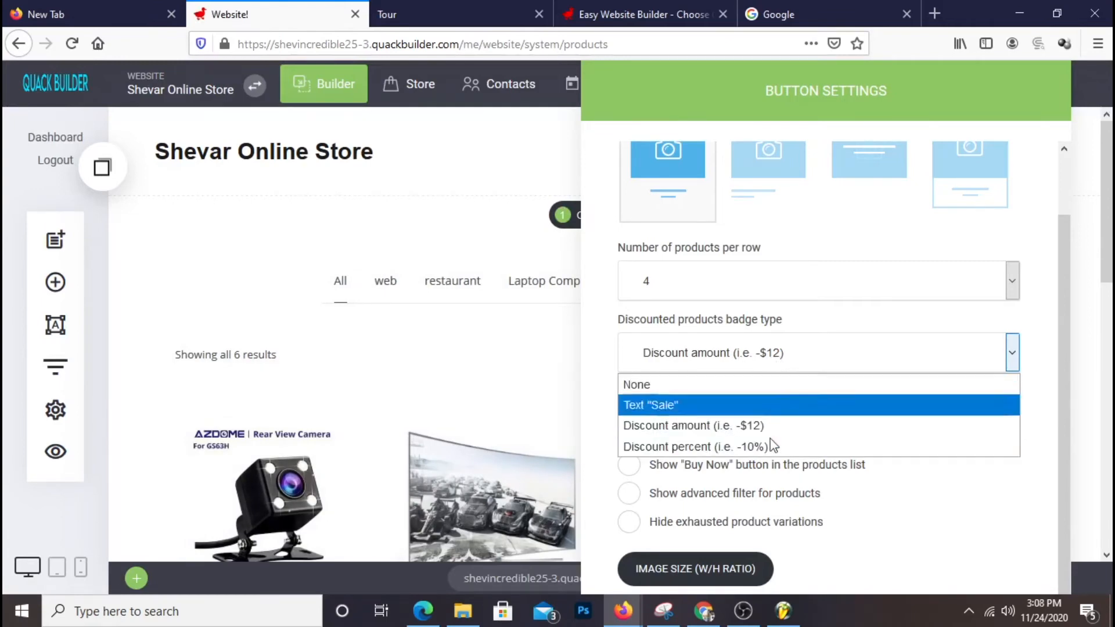
left_click(753, 446)
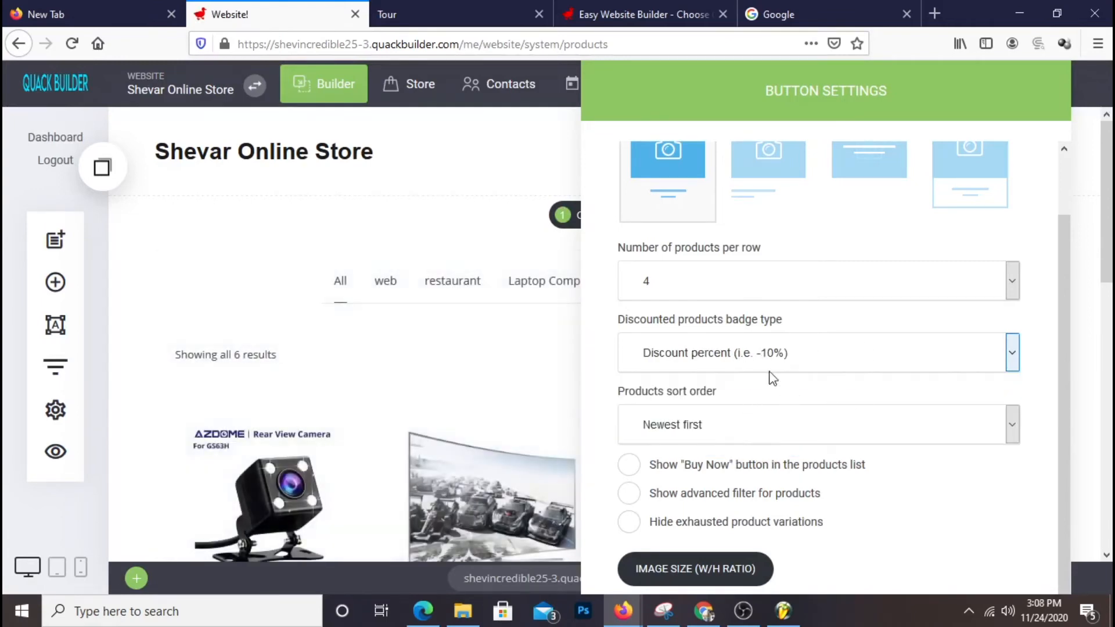
- Try the "Buy Now" button option in the products list, leave it off, and turn on the advanced filter for products
left_click(638, 466)
left_click(694, 468)
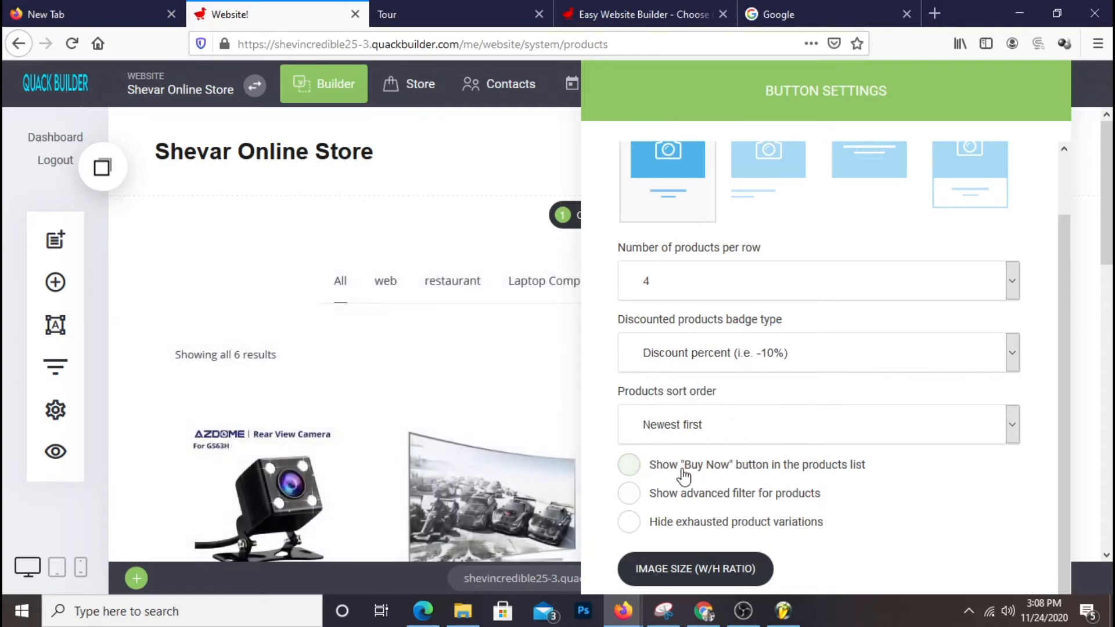
left_click(731, 499)
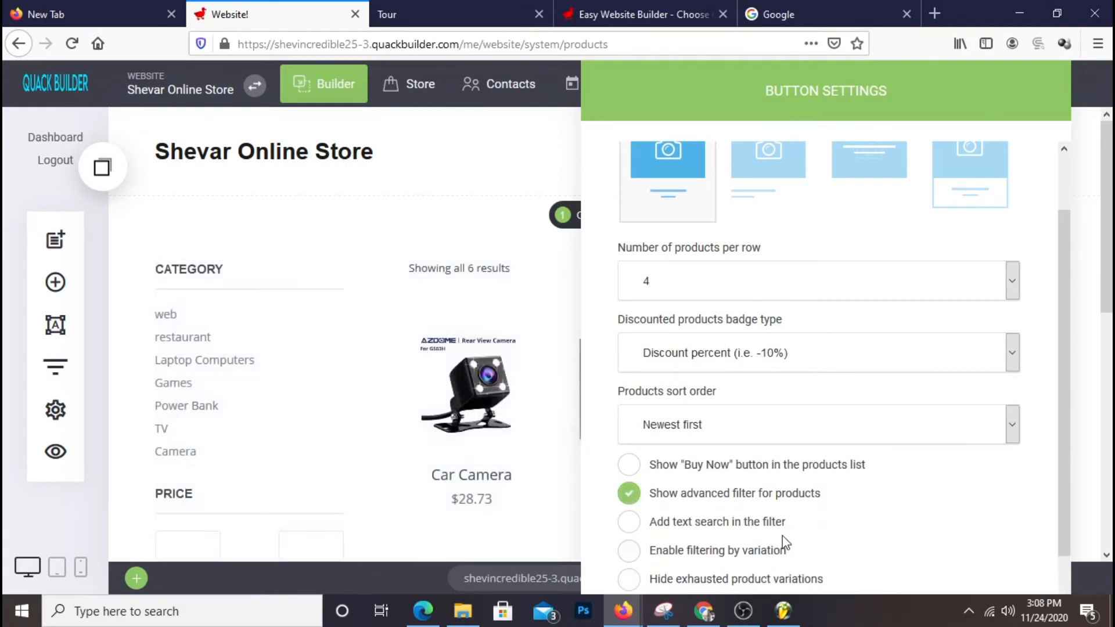
- Try the filter's text search, variation filtering and exhausted-variation options, leave the text search off, and save the listing page changes
scroll(784, 543, "down", 2)
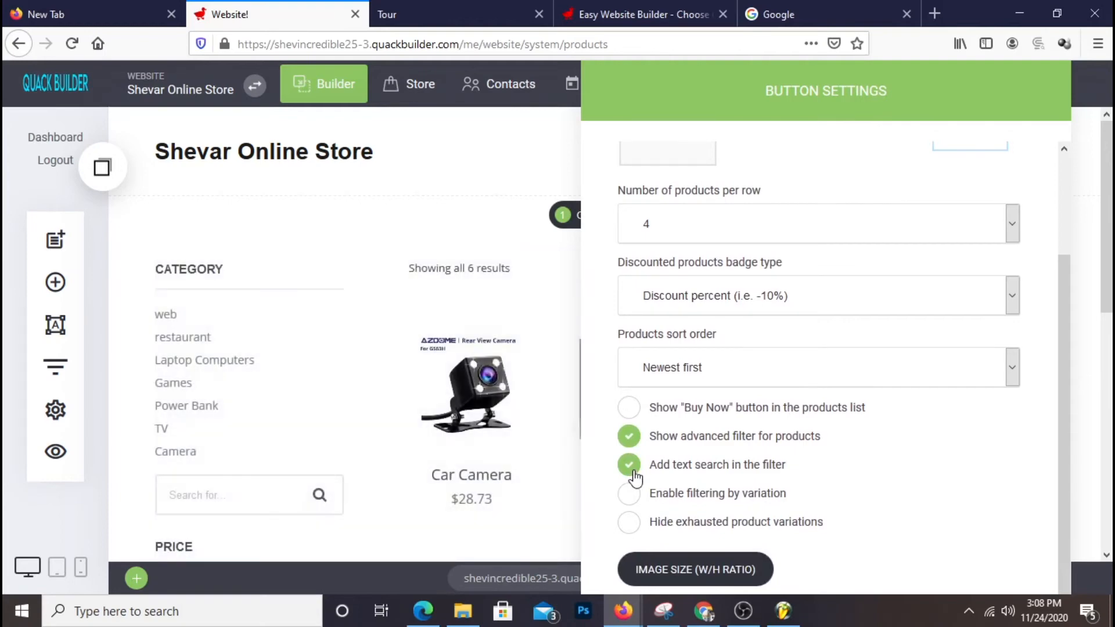
left_click(633, 474)
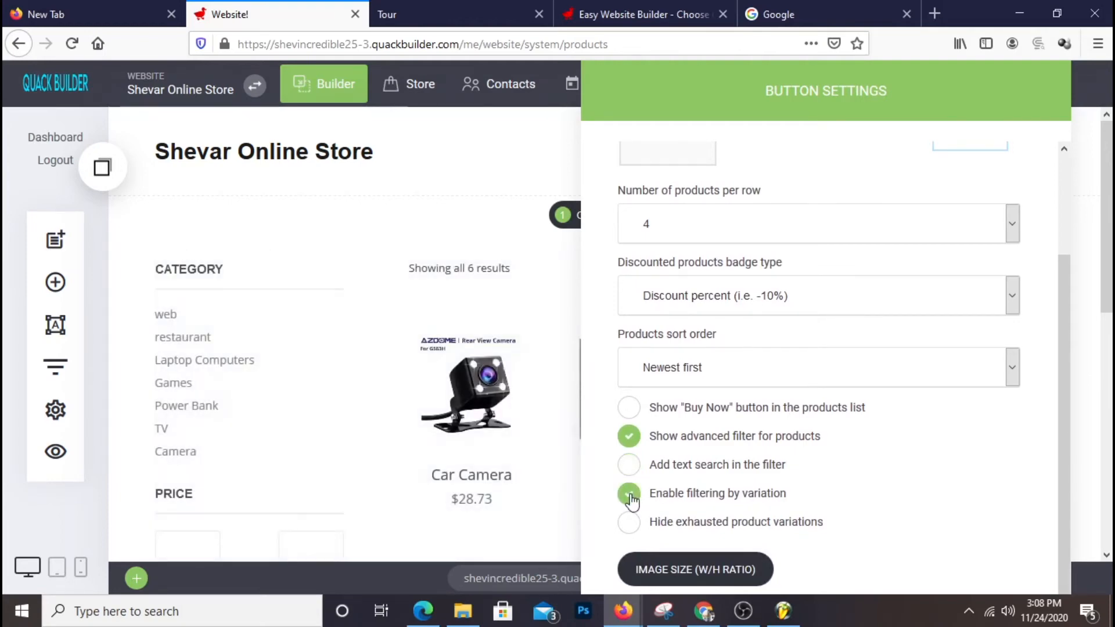
left_click(627, 524)
left_click(626, 525)
left_click(537, 247)
left_click(922, 91)
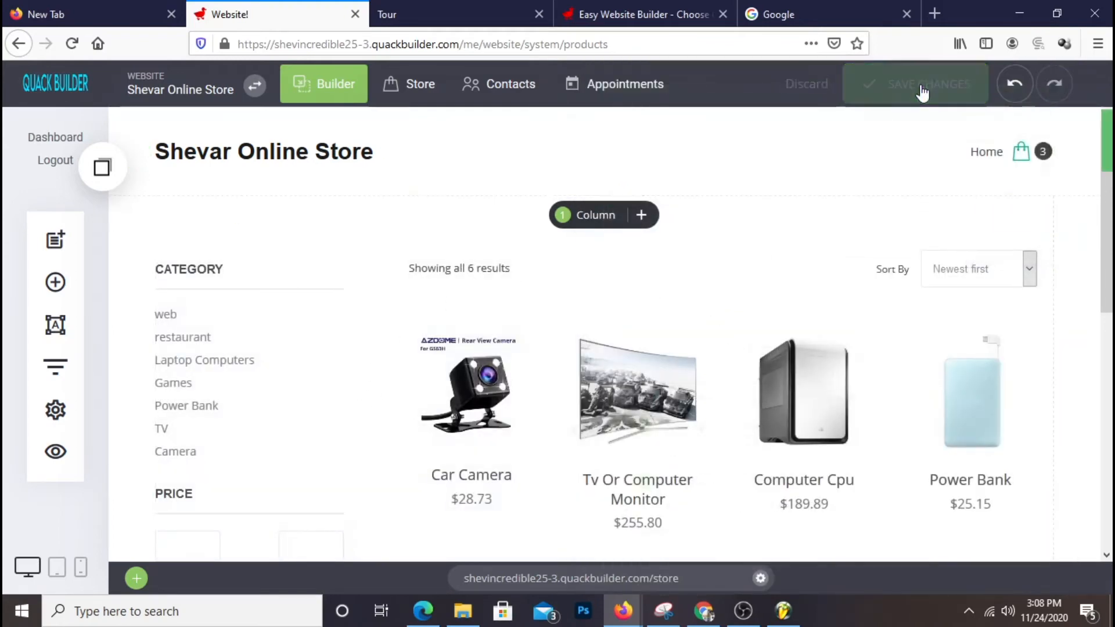
- Open the store page in the preview and examine the product grid, category and price filters, and discount badges
left_click(476, 21)
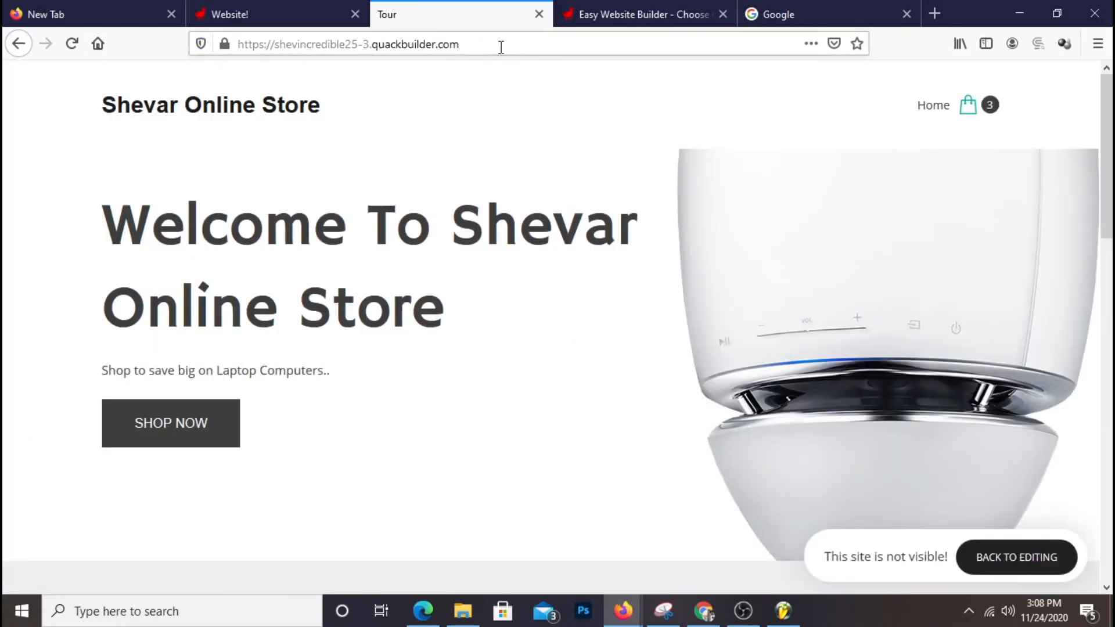
left_click(231, 425)
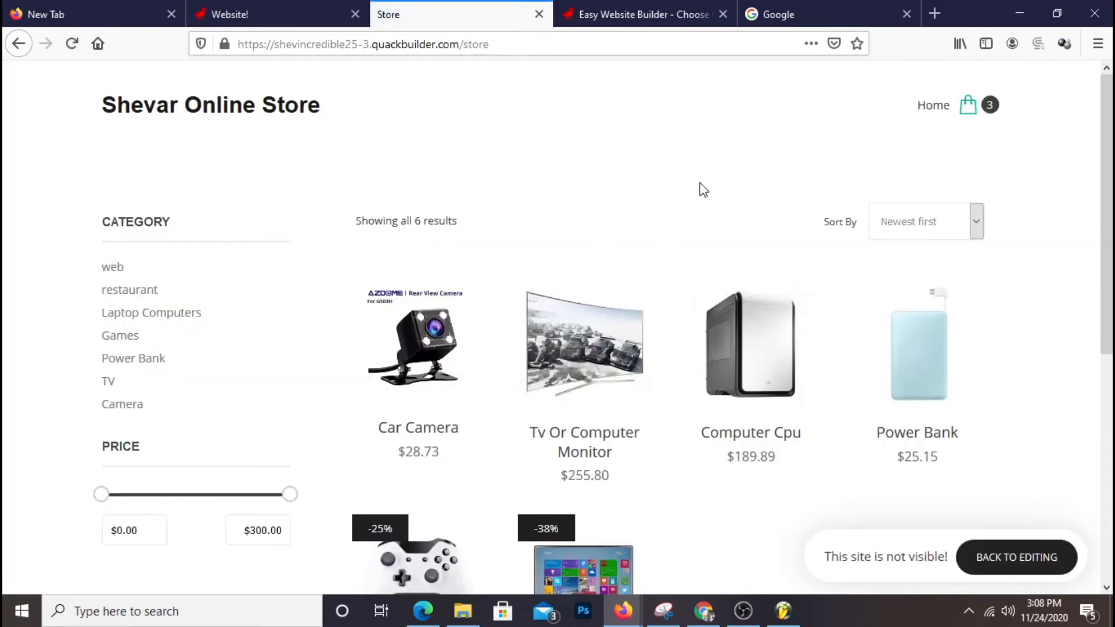
scroll(722, 194, "down", 5)
scroll(726, 200, "up", 5)
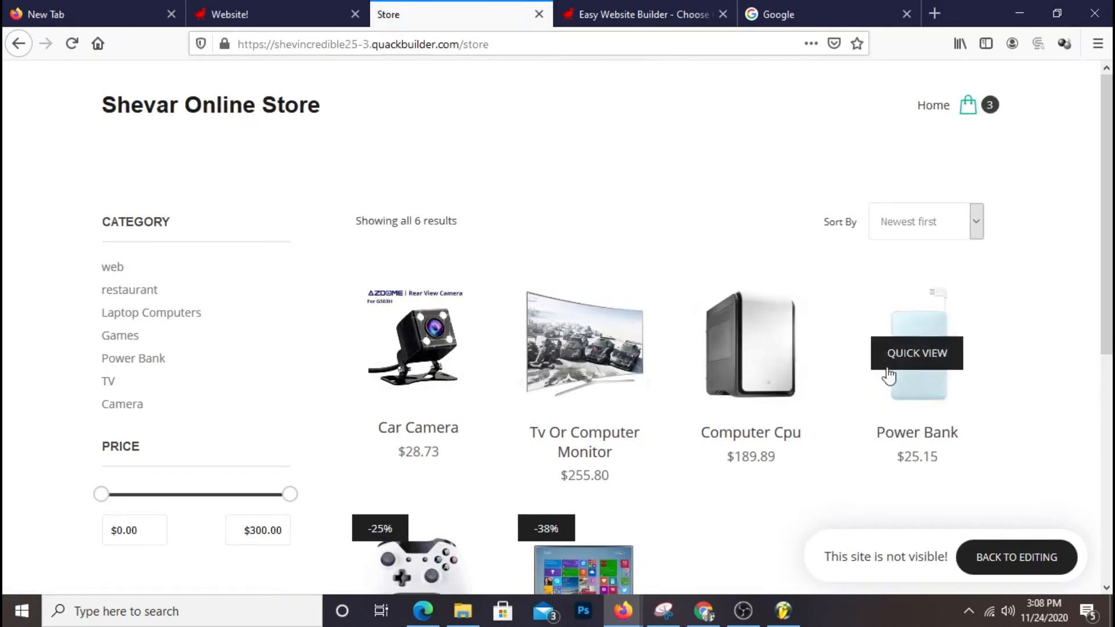
scroll(935, 368, "down", 3)
scroll(796, 279, "up", 2)
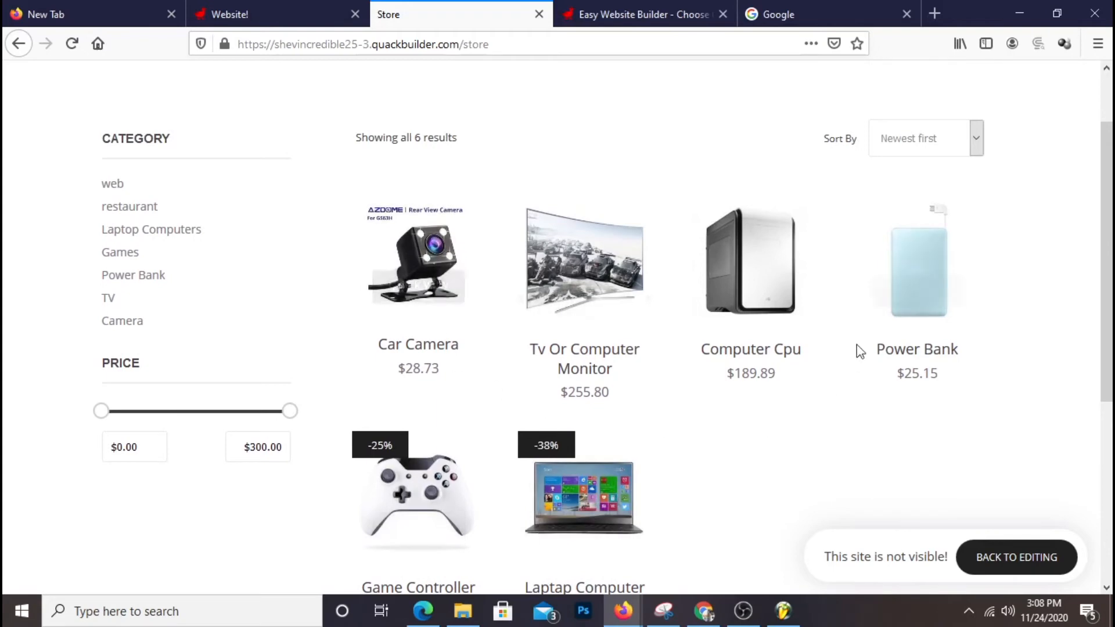
scroll(770, 353, "up", 2)
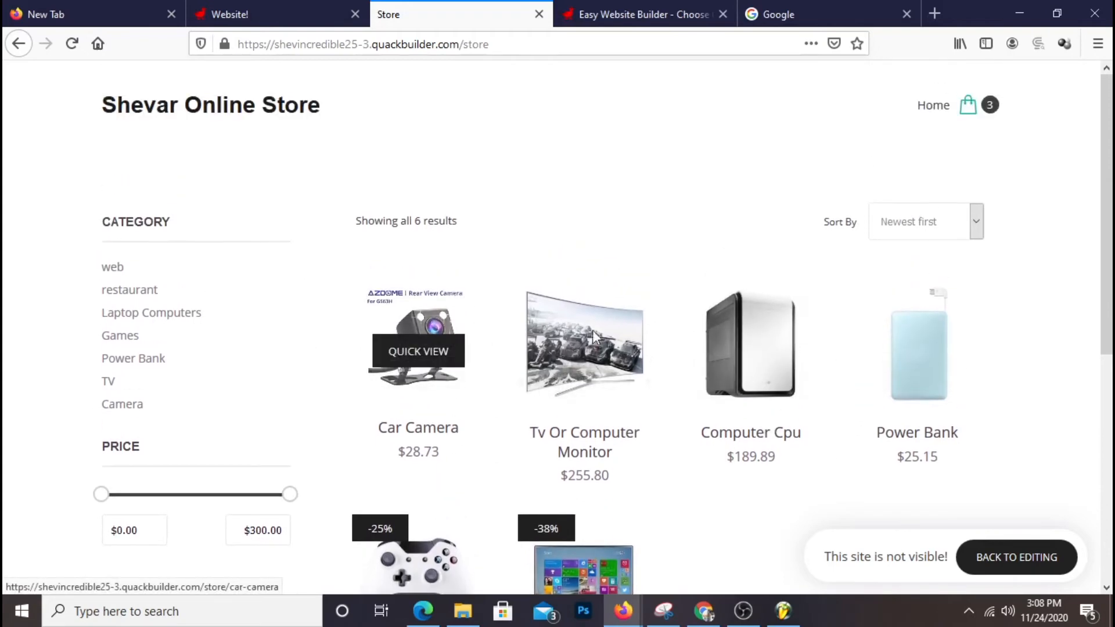
- Test the price filter on the preview's store page by raising the minimum price to $100, then to $130
scroll(610, 375, "down", 4)
scroll(608, 388, "up", 4)
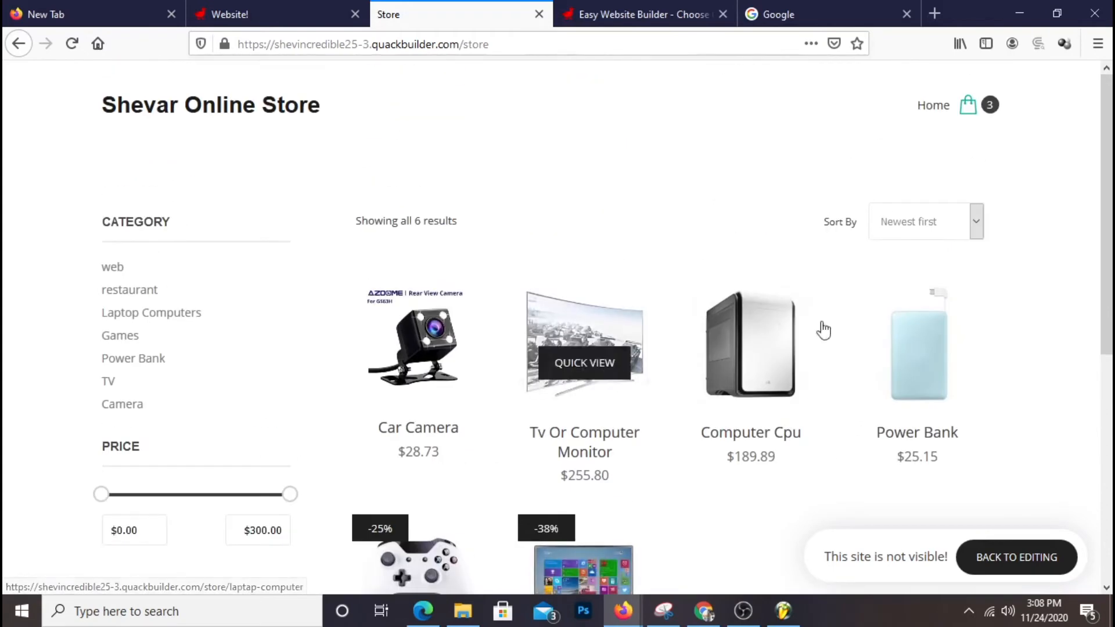
scroll(949, 343, "down", 3)
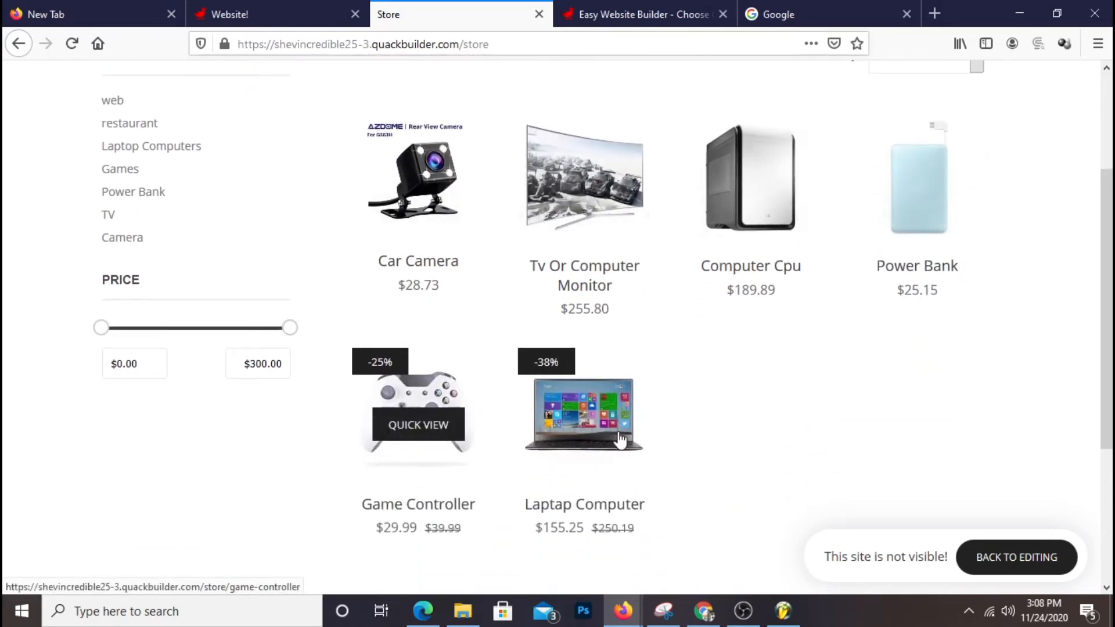
scroll(620, 441, "up", 3)
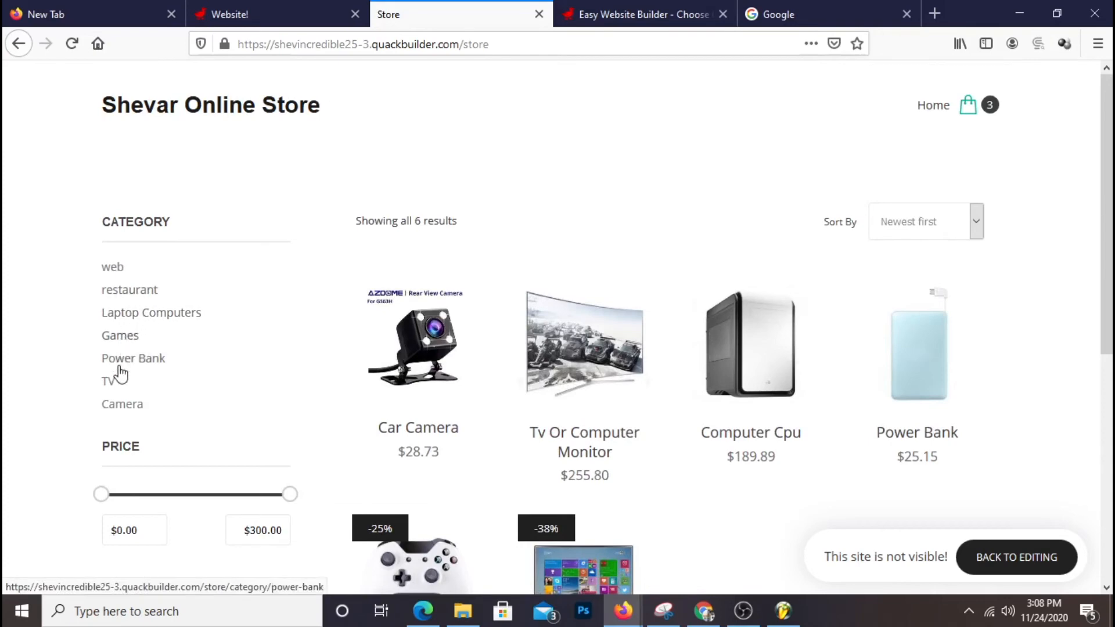
scroll(323, 366, "down", 3)
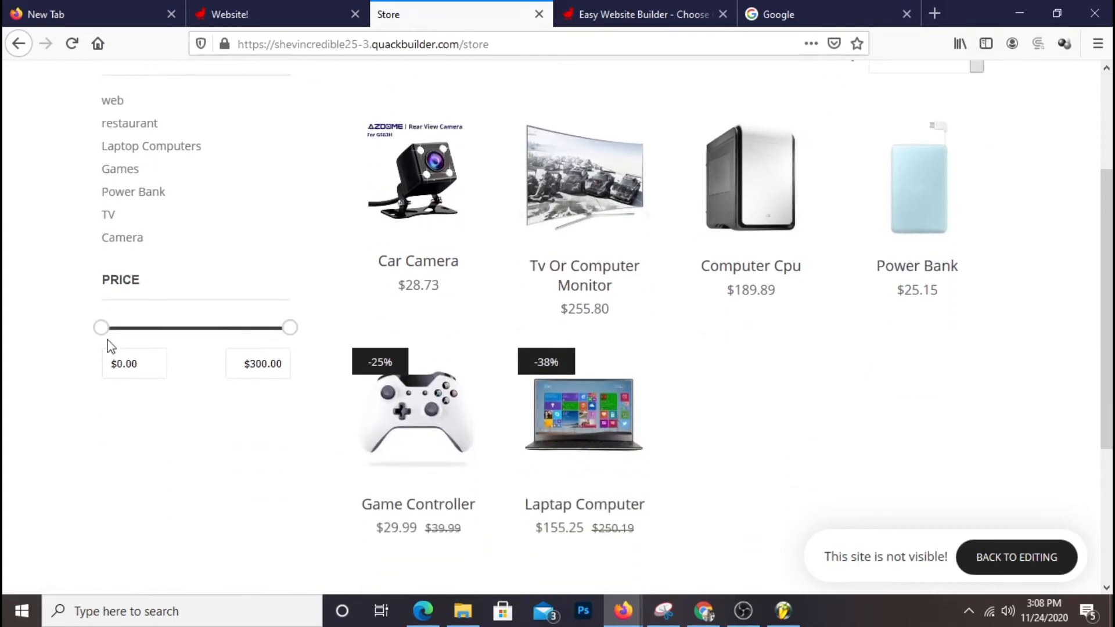
left_click_drag(109, 336, 176, 341)
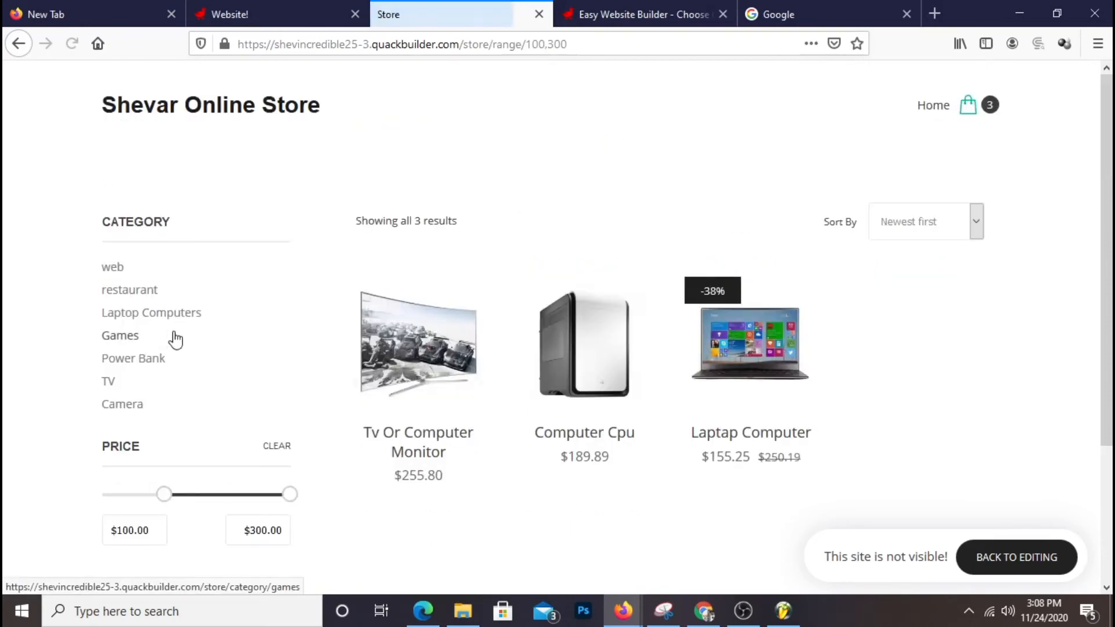
left_click_drag(285, 496, 257, 497)
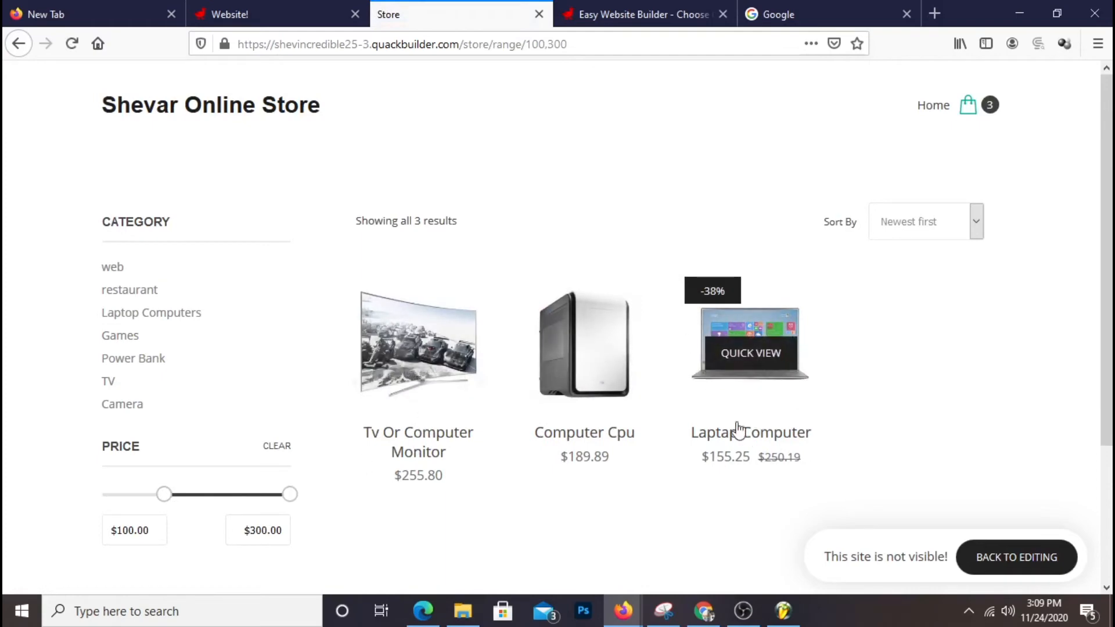
left_click_drag(163, 504, 183, 505)
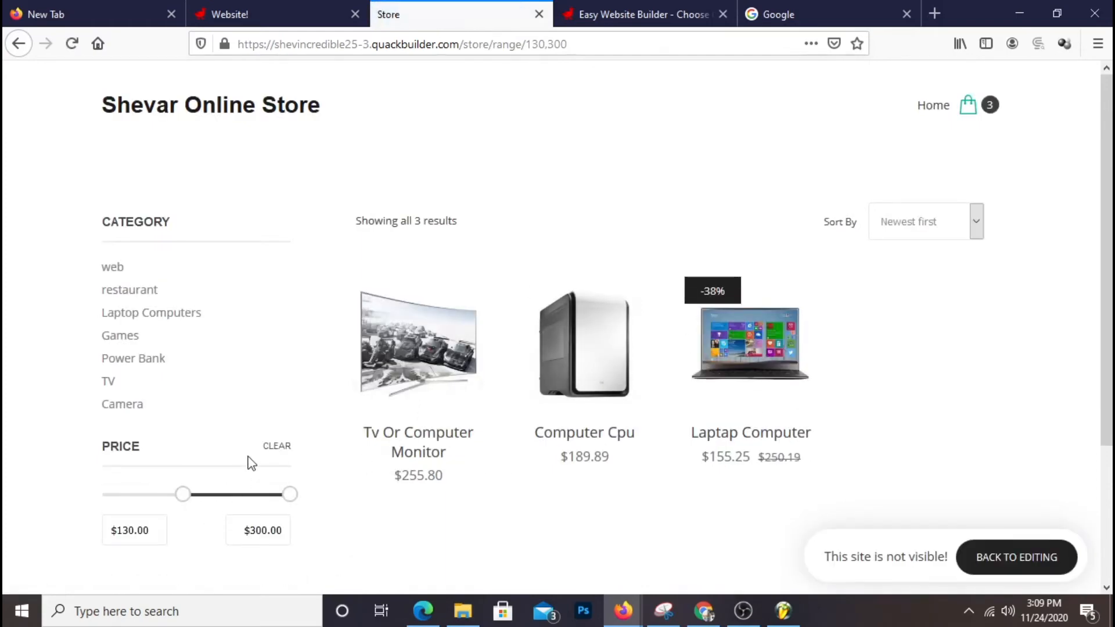
scroll(394, 435, "down", 3)
scroll(258, 356, "up", 3)
- Open the preview's homepage through the site title and examine its welcome banner, category images and Special Deals section
left_click(224, 105)
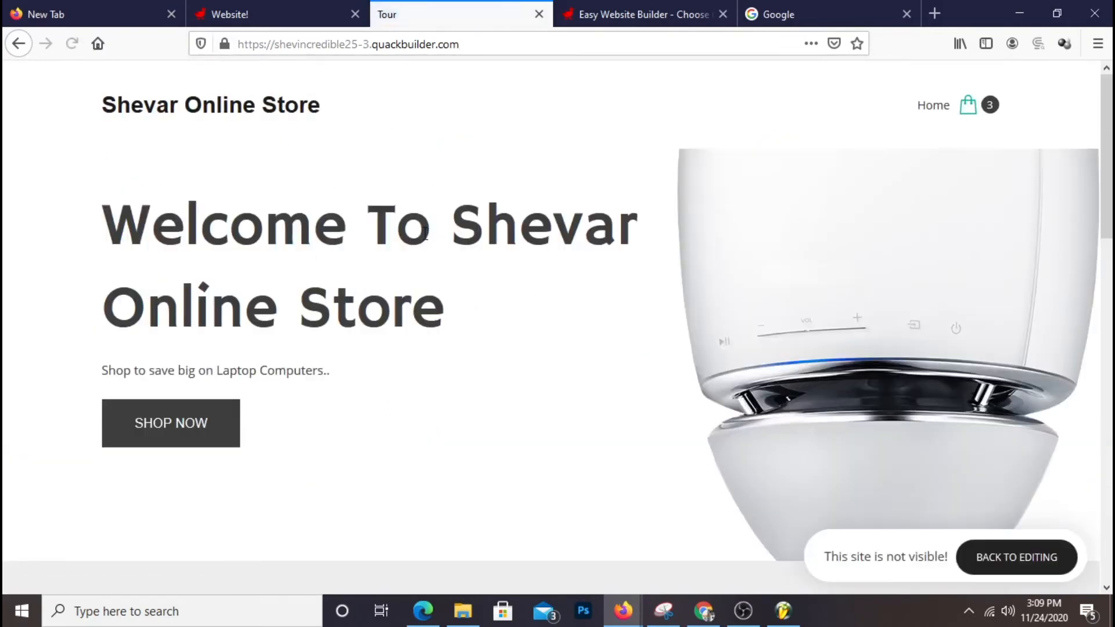
scroll(664, 305, "down", 9)
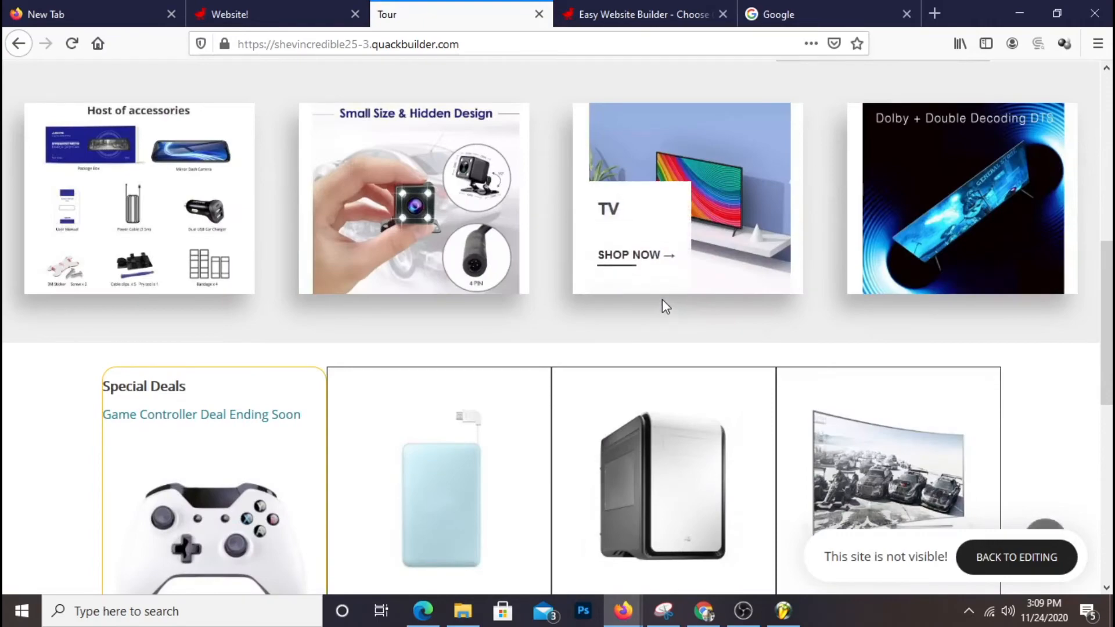
scroll(665, 301, "up", 8)
scroll(664, 293, "up", 1)
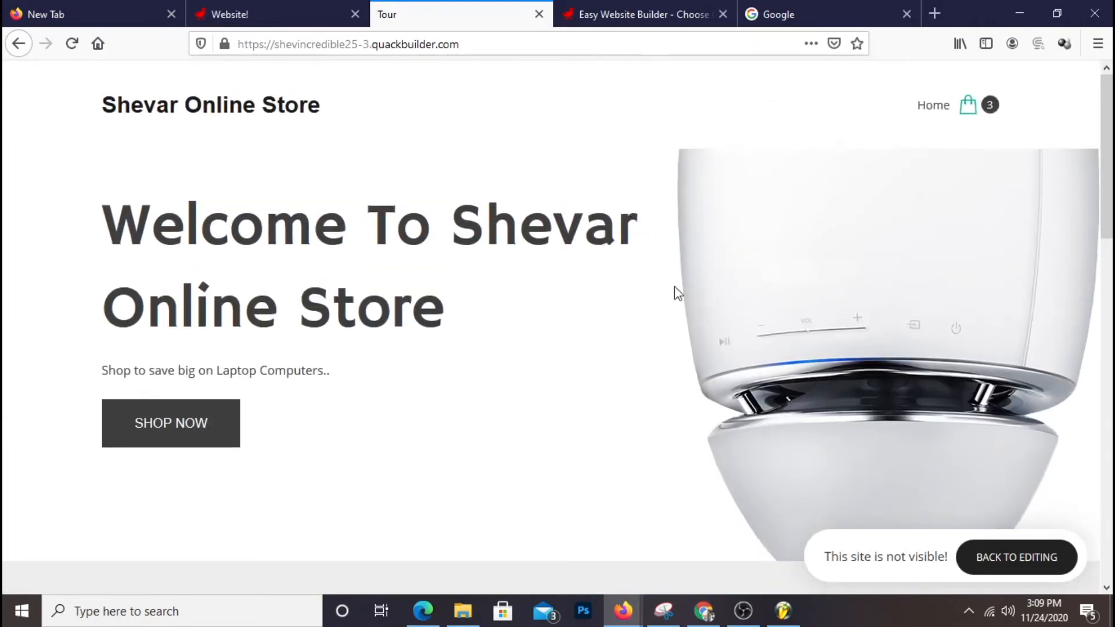
scroll(691, 293, "down", 3)
scroll(690, 325, "up", 3)
scroll(491, 438, "down", 7)
scroll(482, 428, "up", 6)
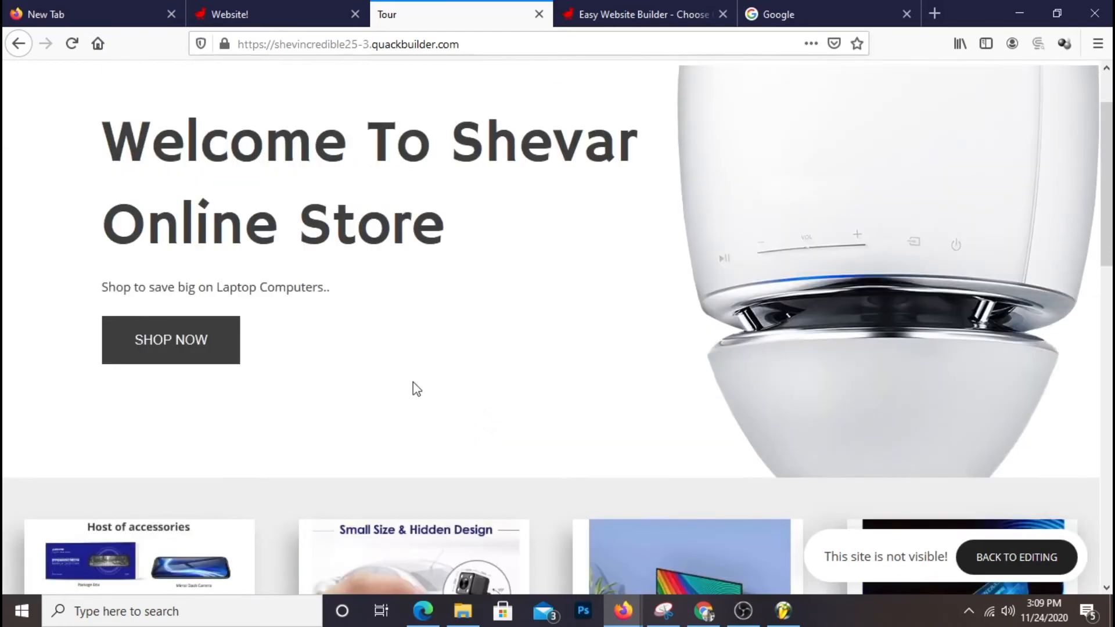
- Follow the homepage's Shop Now link to the store page and examine the discounted Game Controller and Laptap Computer
left_click(209, 357)
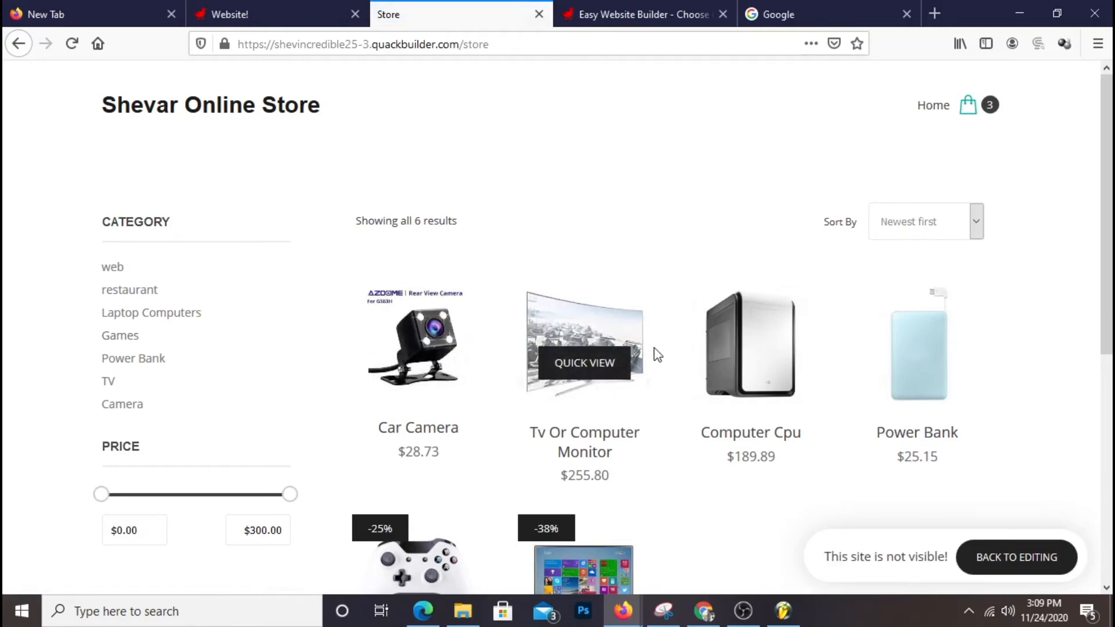
scroll(668, 407, "down", 3)
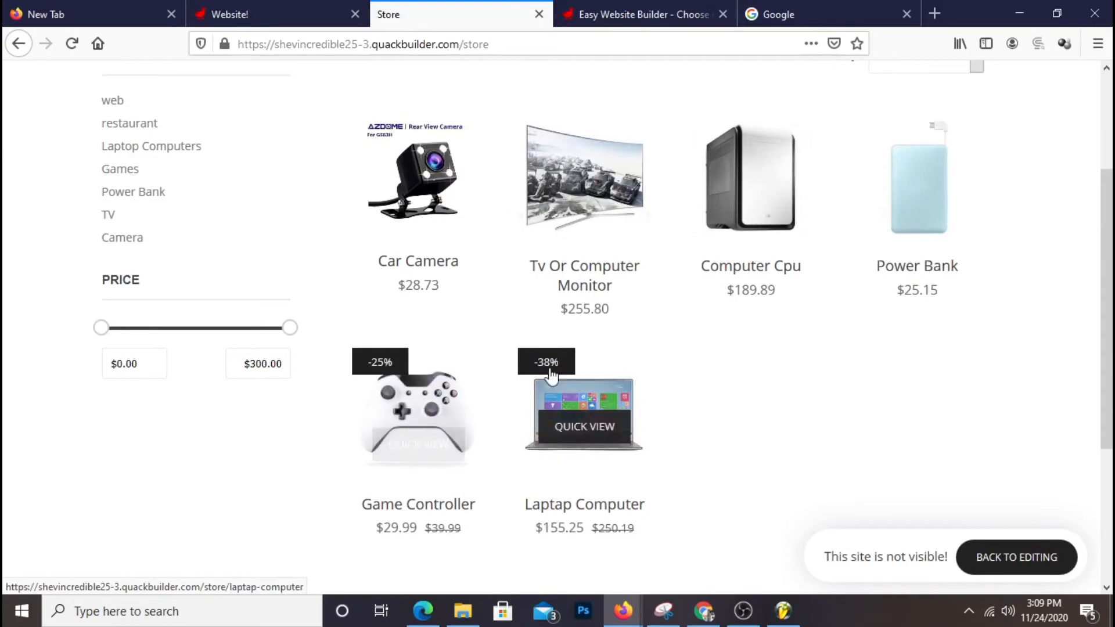
scroll(699, 407, "down", 3)
scroll(698, 405, "up", 2)
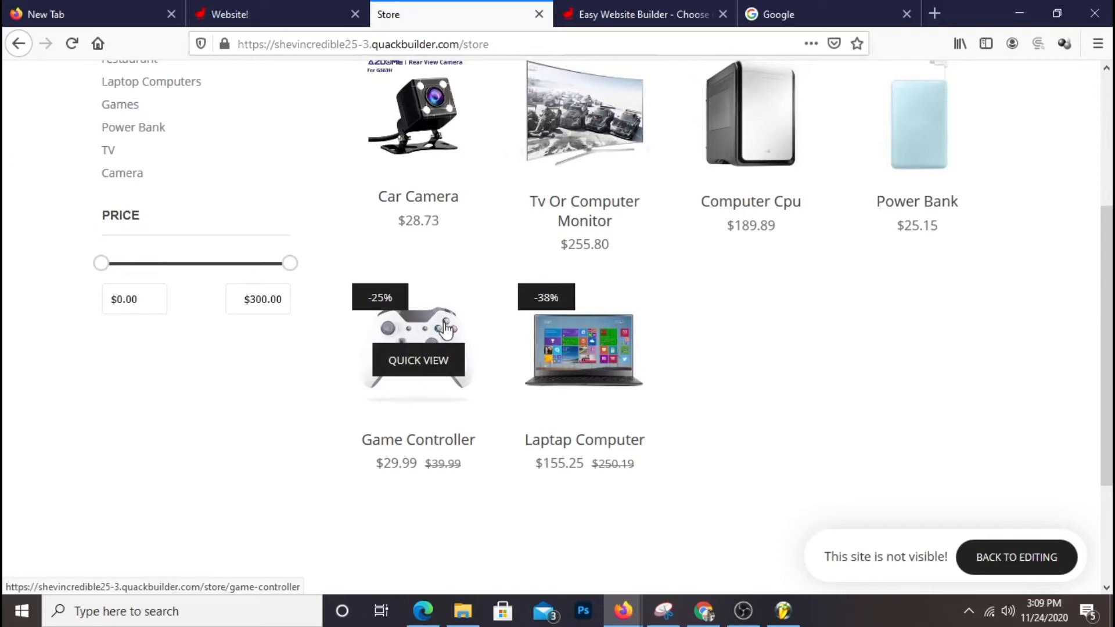
- Open the Game Controller product page, add one unit to the cart and view the shopping cart
left_click(427, 334)
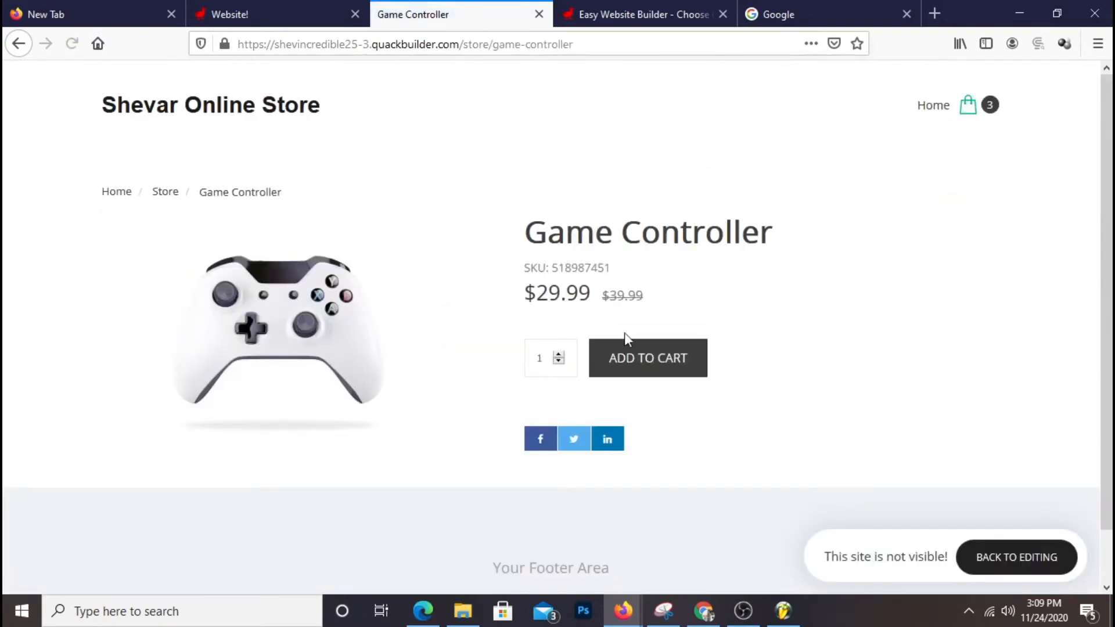
left_click(644, 359)
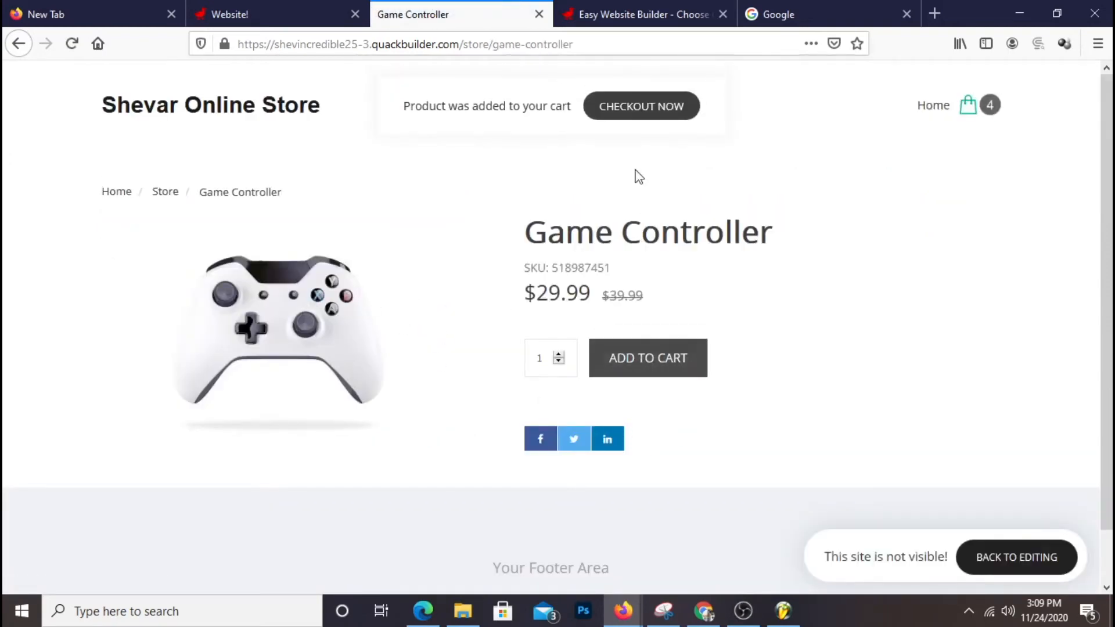
left_click(647, 116)
scroll(642, 319, "down", 1)
scroll(643, 319, "up", 1)
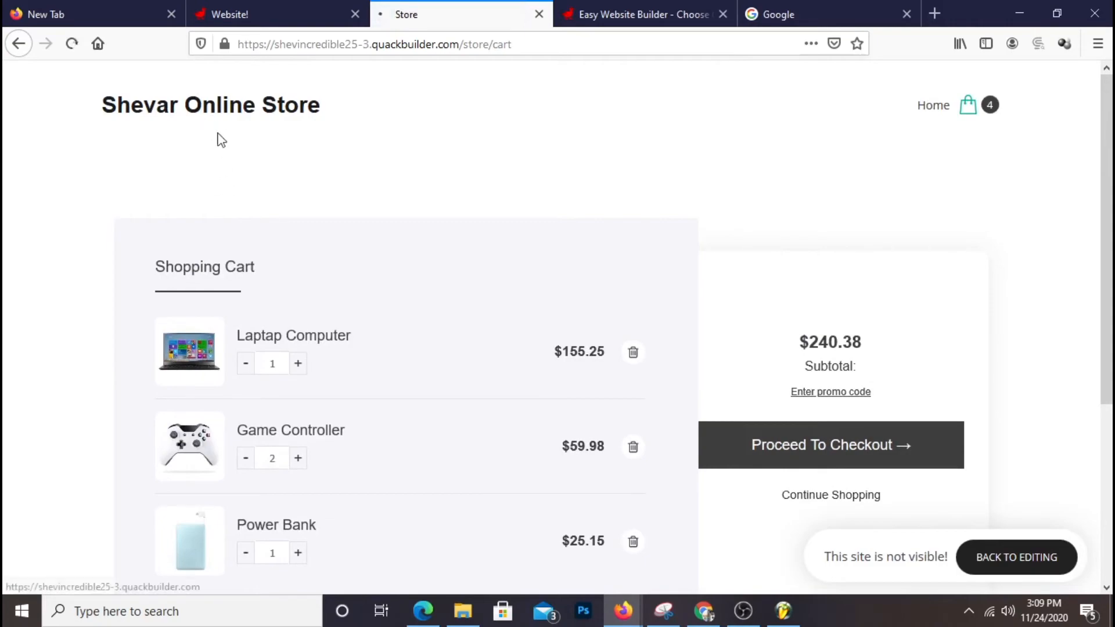
- Return from the shopping cart to the preview's homepage and look through the whole page
left_click(210, 127)
scroll(639, 392, "down", 10)
scroll(648, 389, "up", 8)
scroll(648, 389, "up", 3)
- Switch back to the website editor, review the product listing page and open the store's Discounts section
left_click(229, 14)
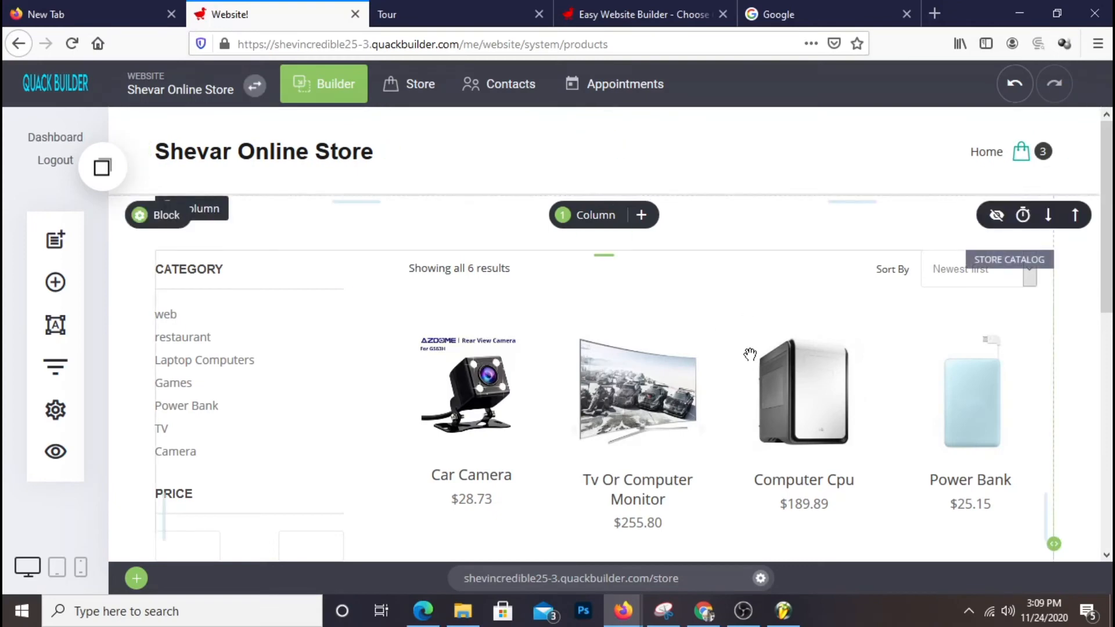
scroll(746, 351, "down", 10)
scroll(741, 348, "up", 10)
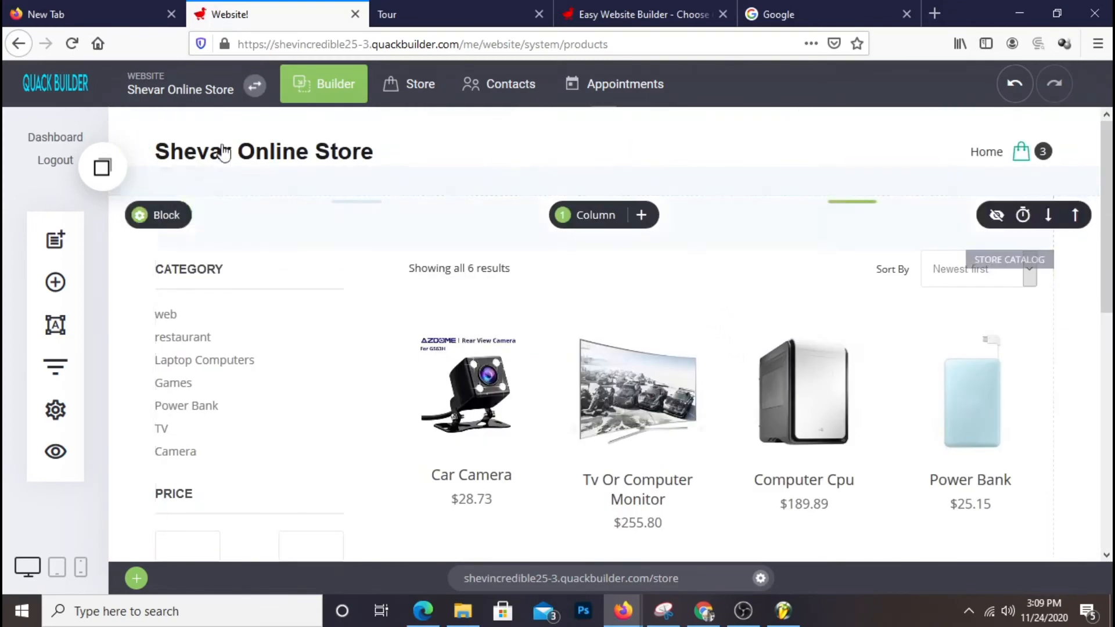
left_click(405, 96)
scroll(751, 359, "down", 2)
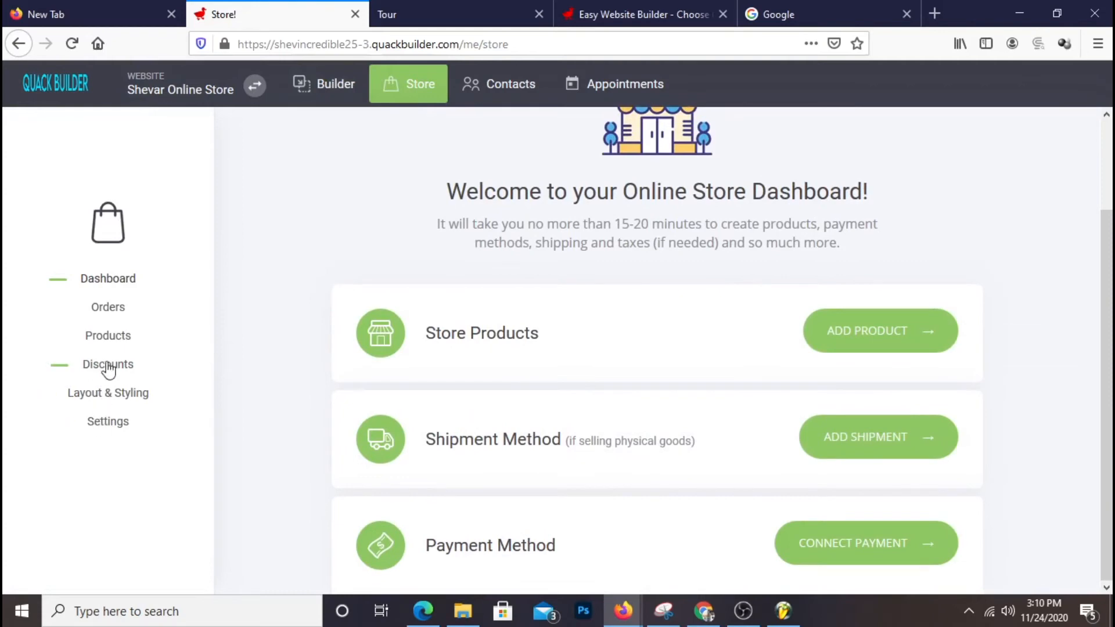
left_click(108, 366)
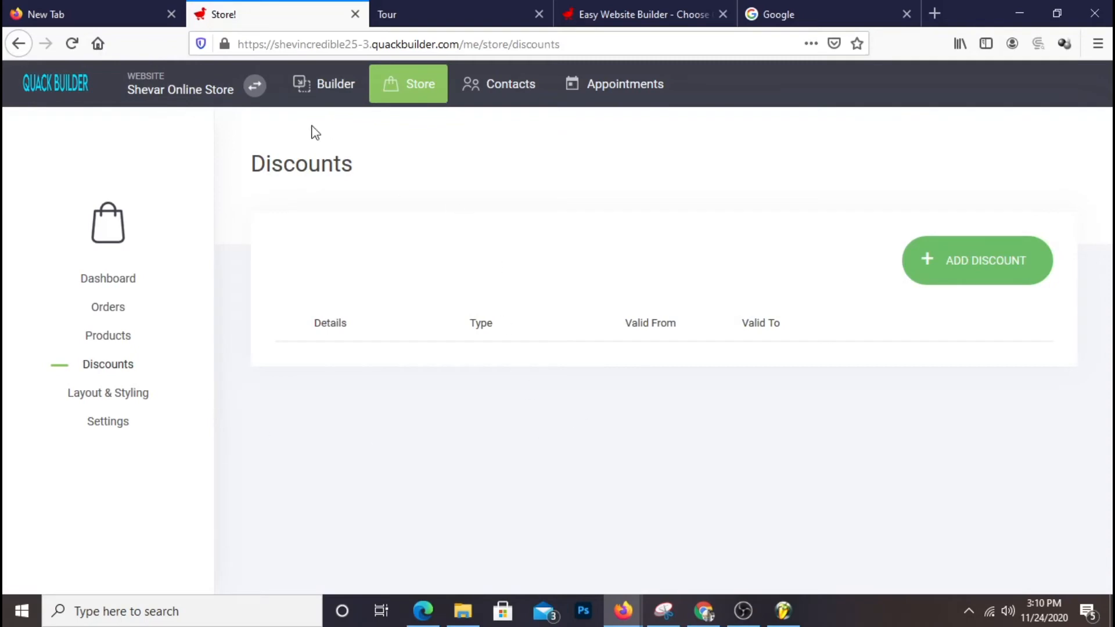
- Open the homepage in the website builder and examine its banner, category images, Special Deals product columns and footer area
left_click(323, 89)
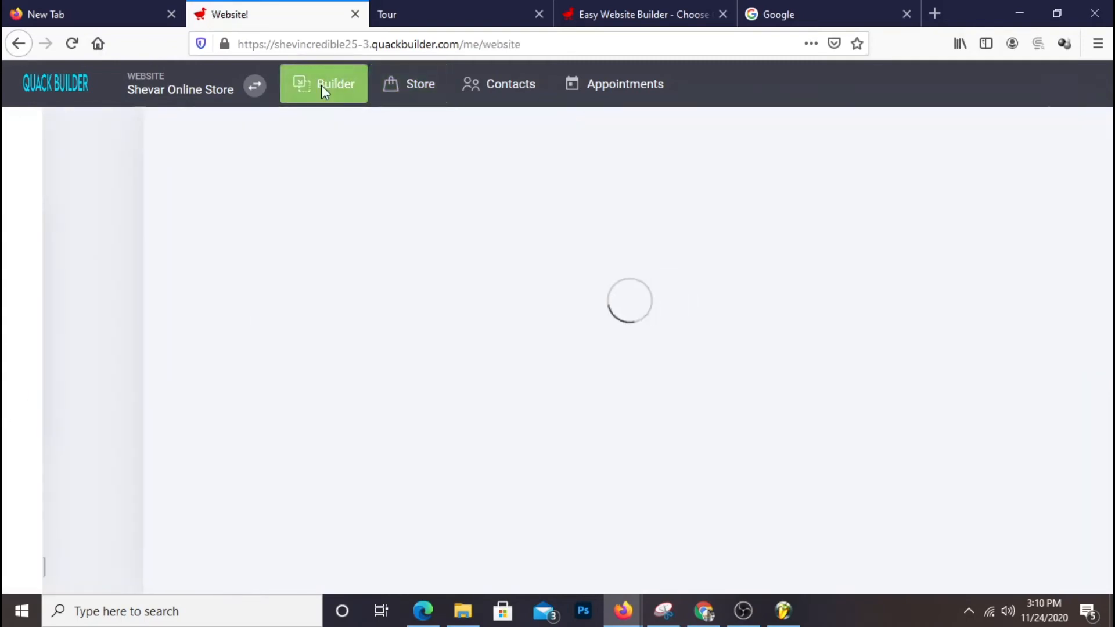
scroll(774, 361, "down", 10)
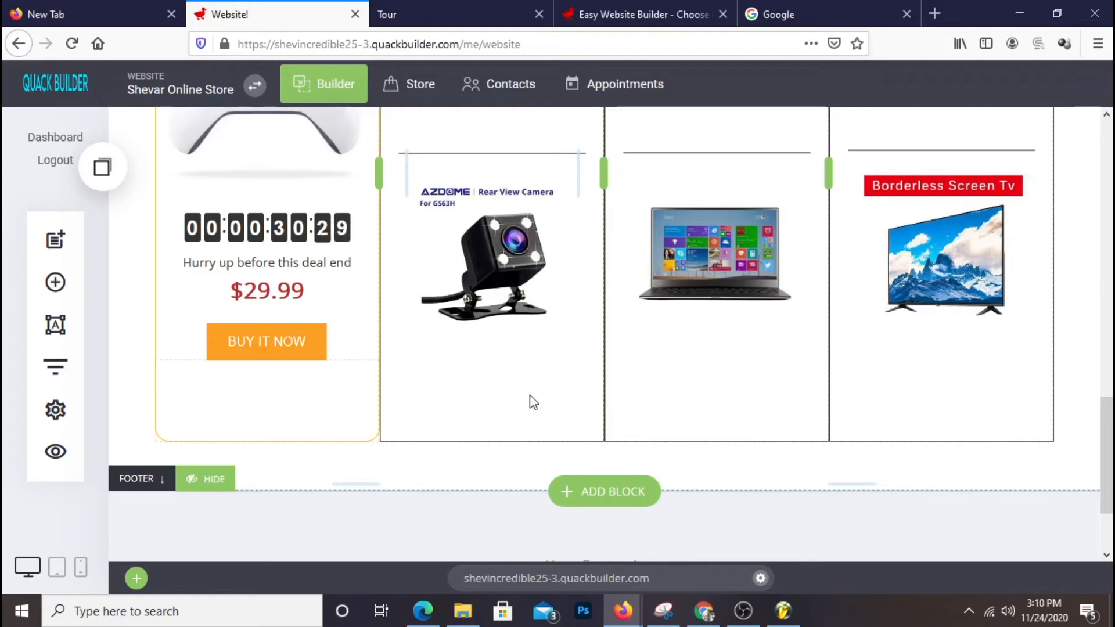
scroll(530, 396, "down", 3)
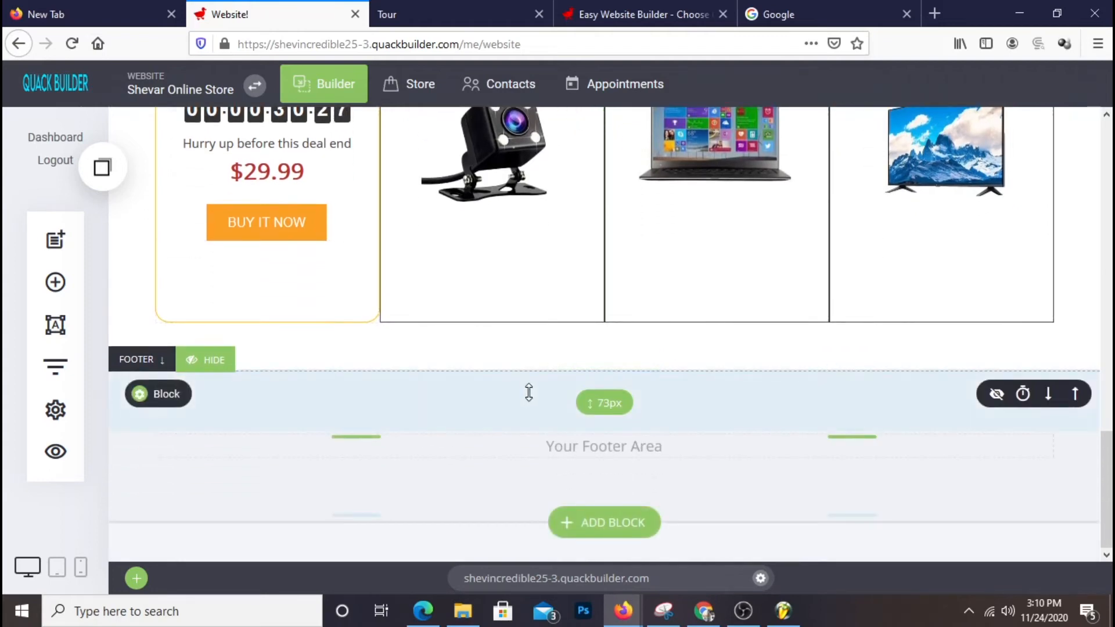
scroll(529, 393, "up", 5)
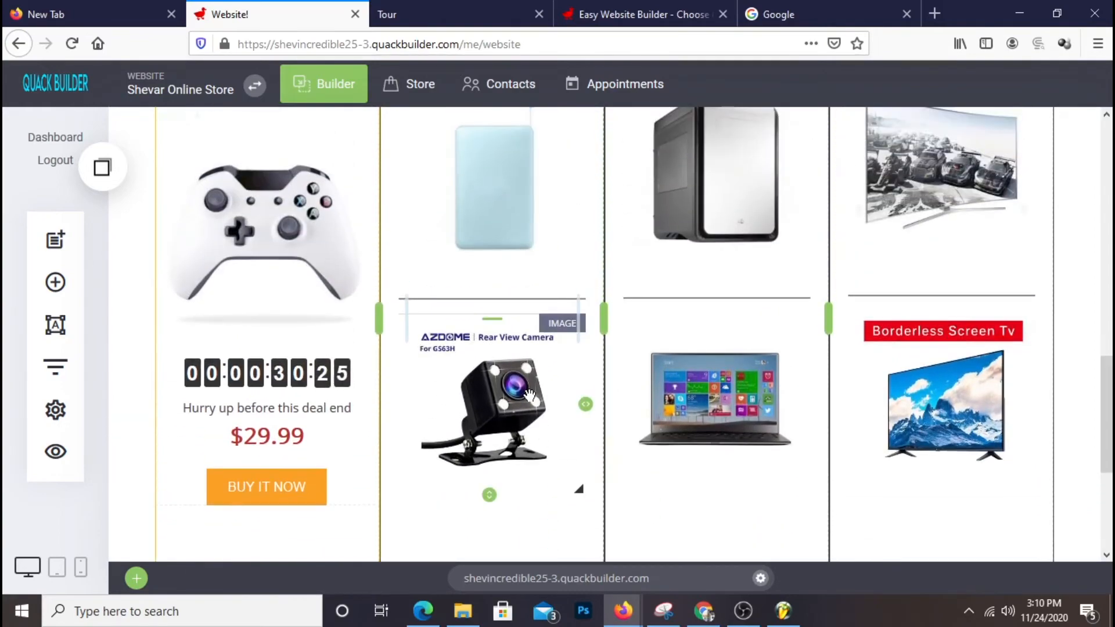
scroll(530, 396, "up", 2)
scroll(534, 406, "up", 5)
scroll(537, 406, "up", 3)
scroll(535, 403, "down", 5)
scroll(532, 401, "up", 5)
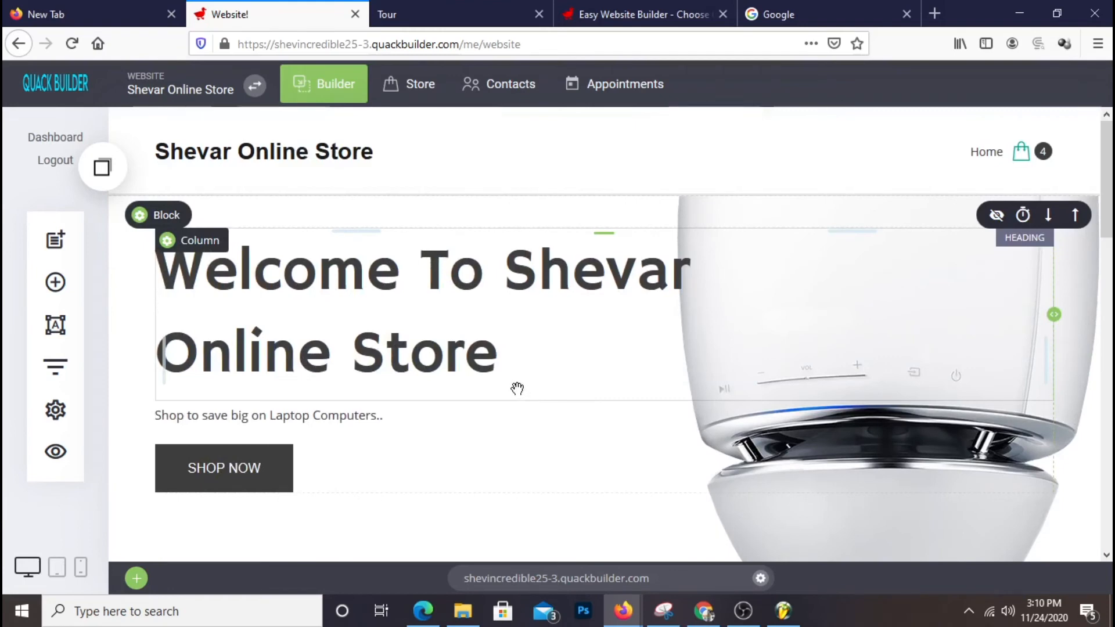
scroll(400, 300, "down", 6)
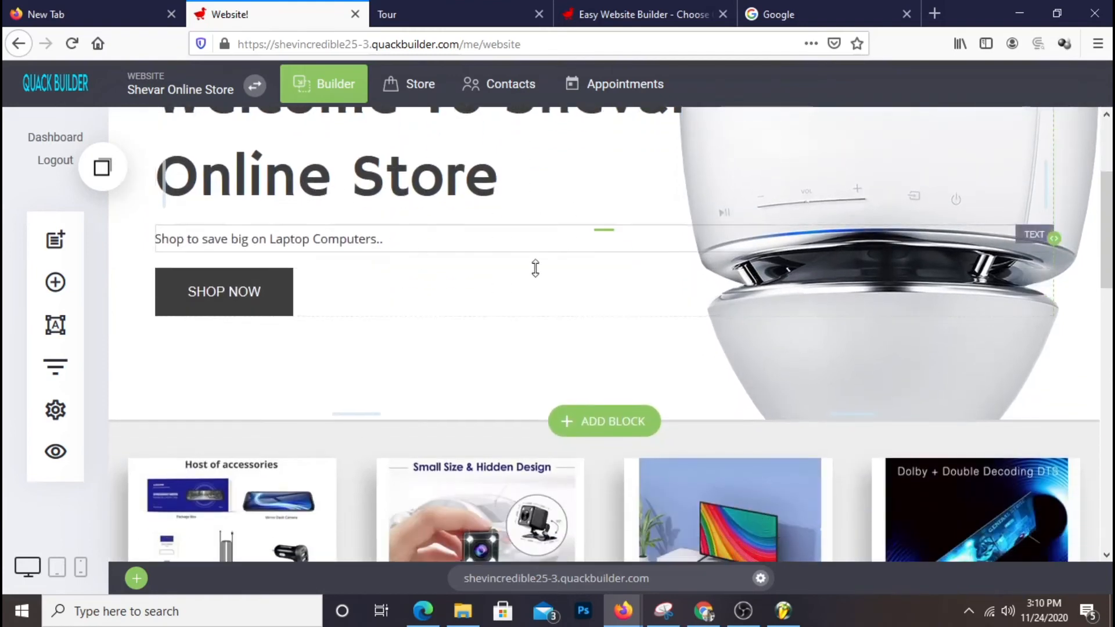
scroll(526, 314, "down", 5)
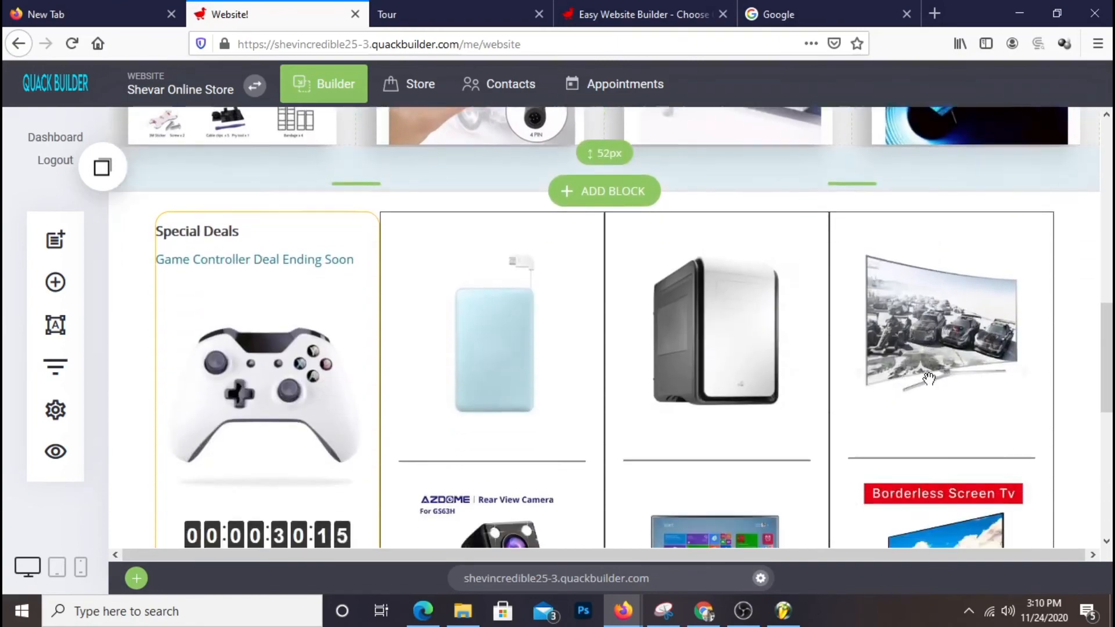
scroll(977, 401, "down", 6)
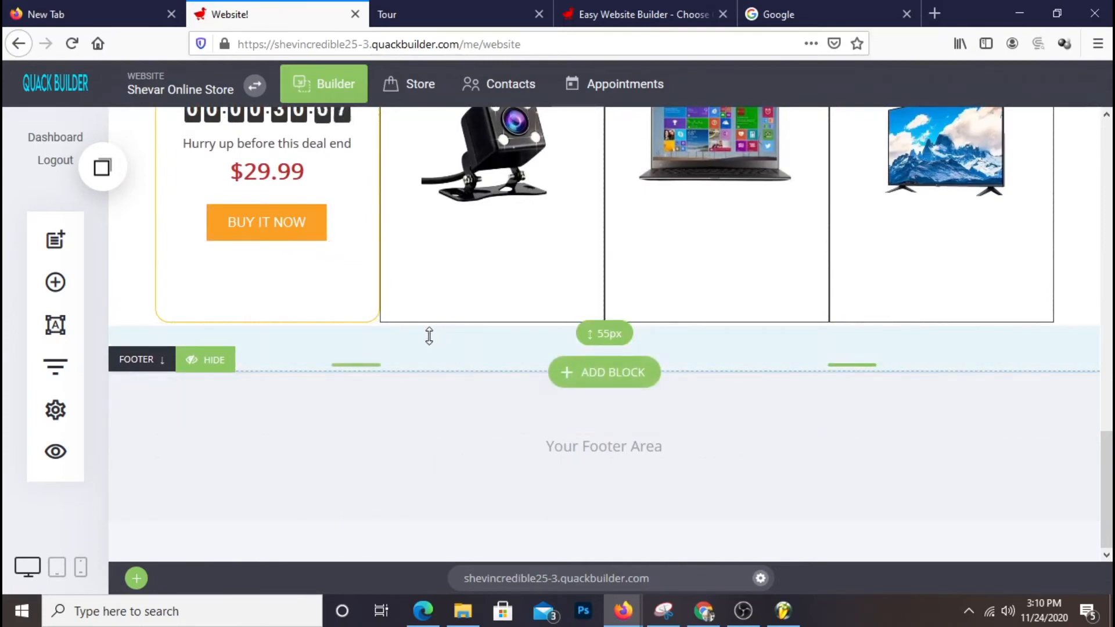
scroll(556, 352, "up", 7)
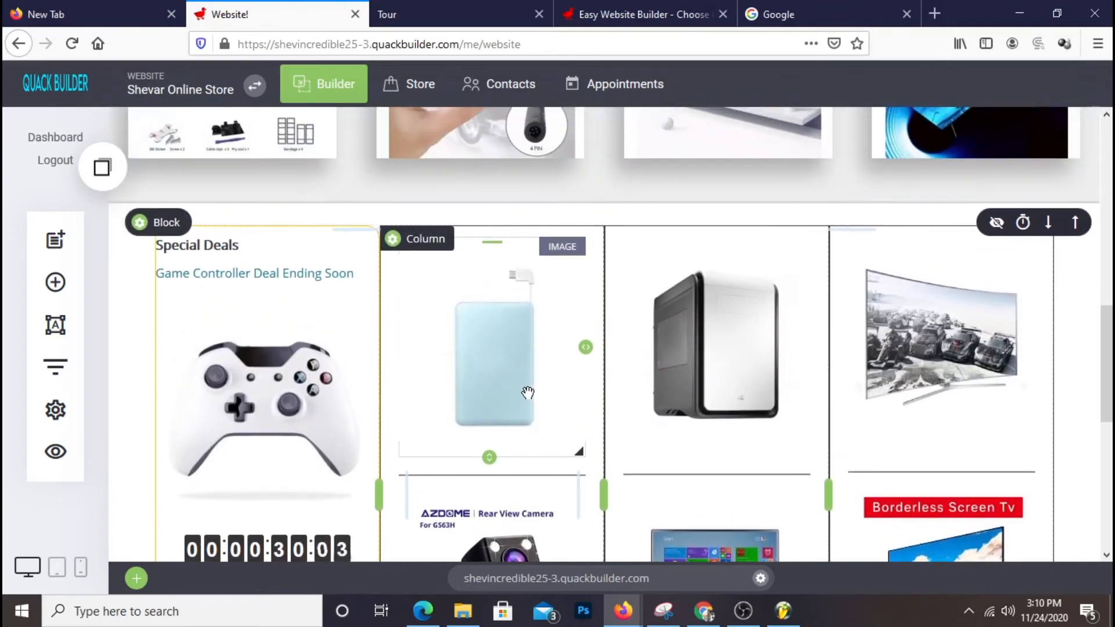
scroll(517, 385, "down", 1)
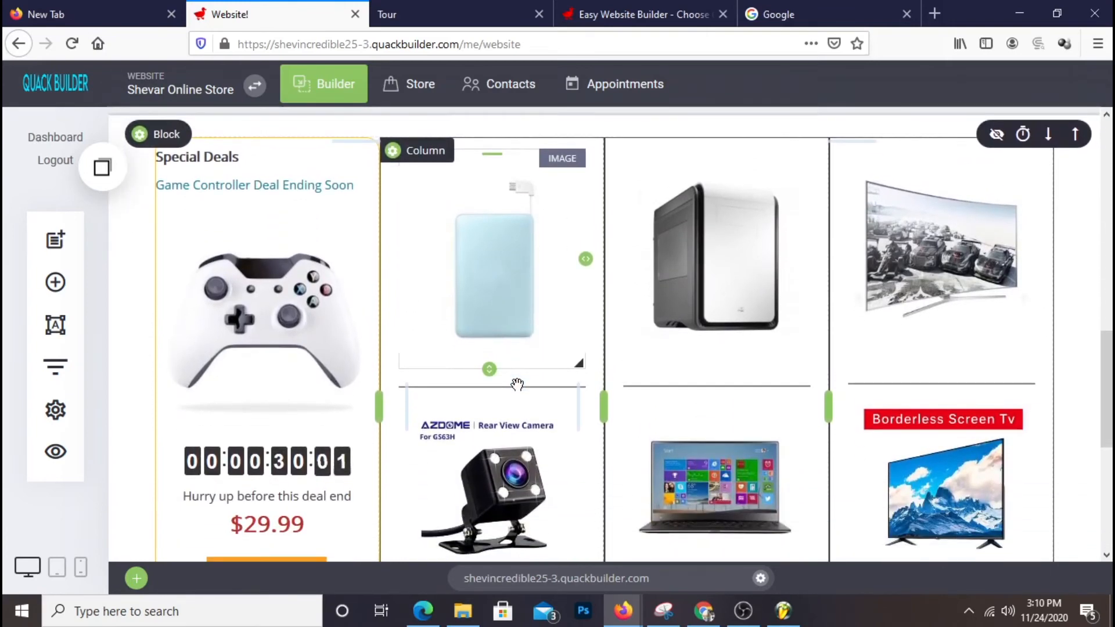
scroll(517, 385, "up", 1)
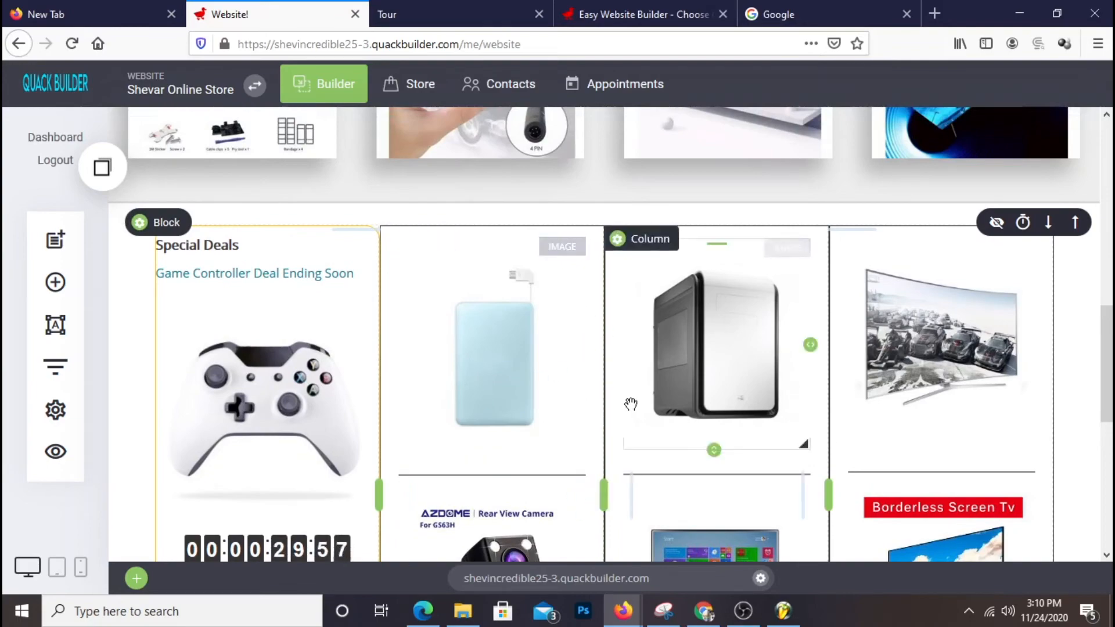
scroll(612, 399, "down", 6)
scroll(602, 401, "up", 7)
scroll(600, 397, "up", 4)
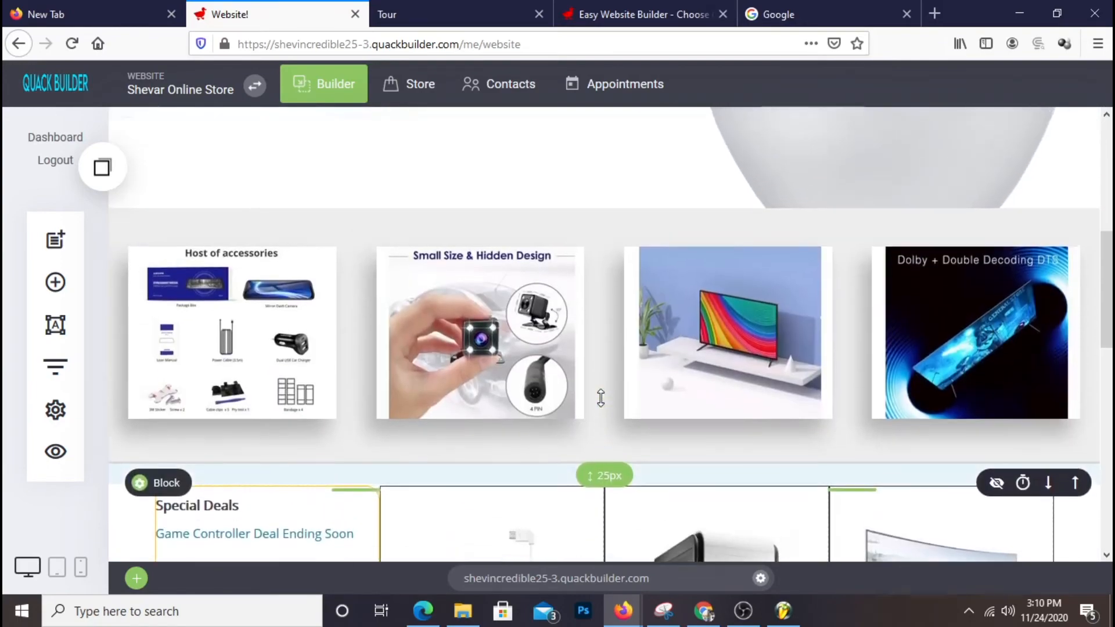
- Copy the Special Deals product block and place the duplicate directly beneath the original, above the footer
scroll(595, 395, "down", 8)
scroll(594, 399, "up", 4)
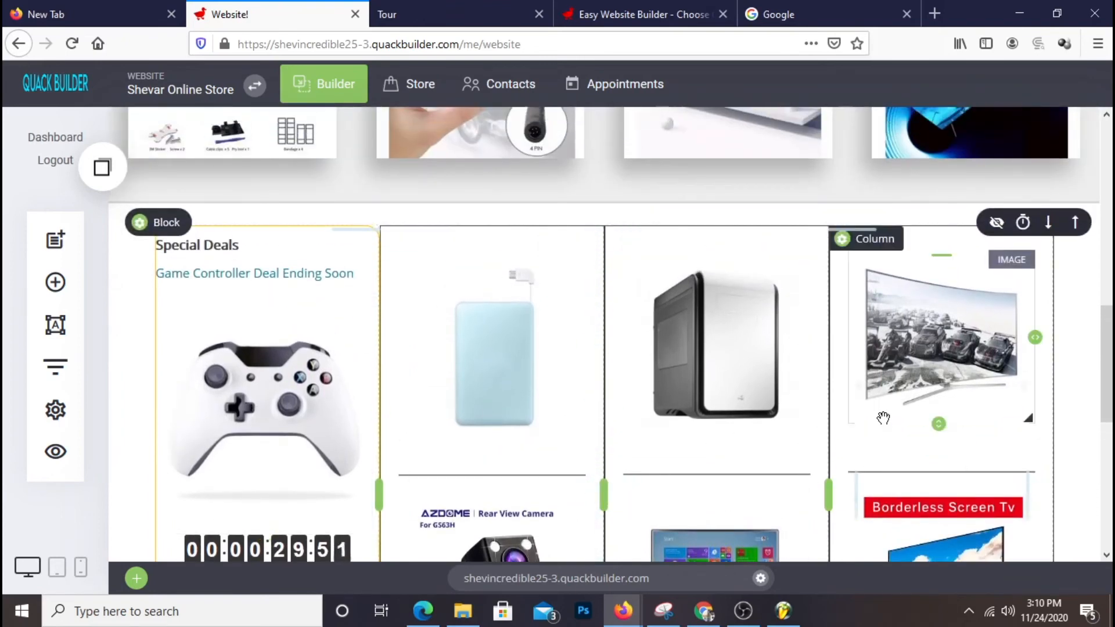
mouse_move(187, 226)
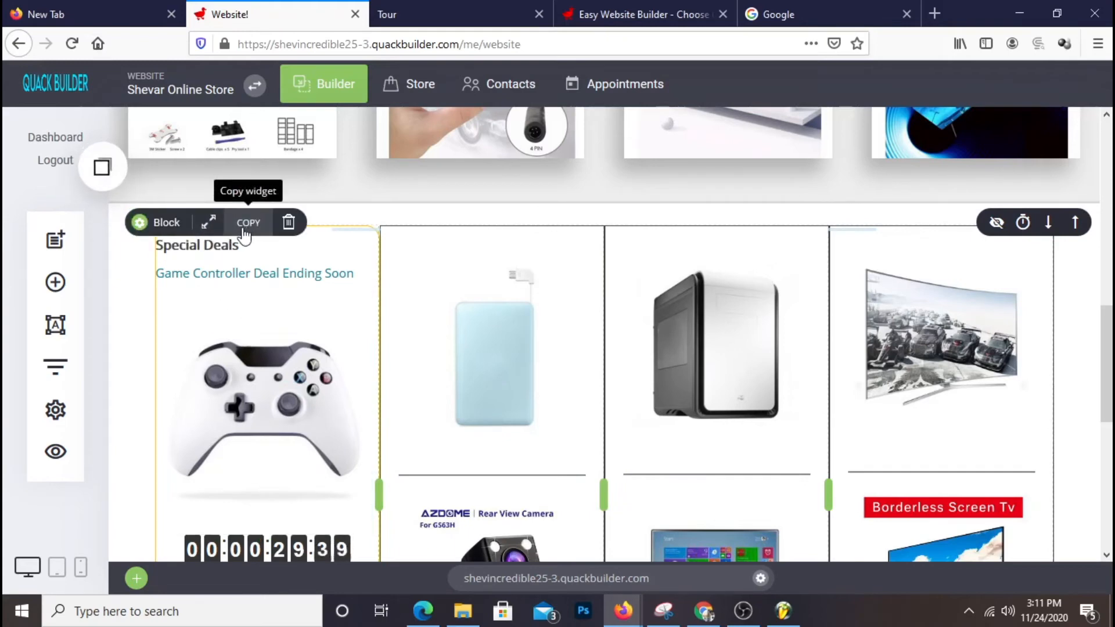
scroll(714, 328, "down", 7)
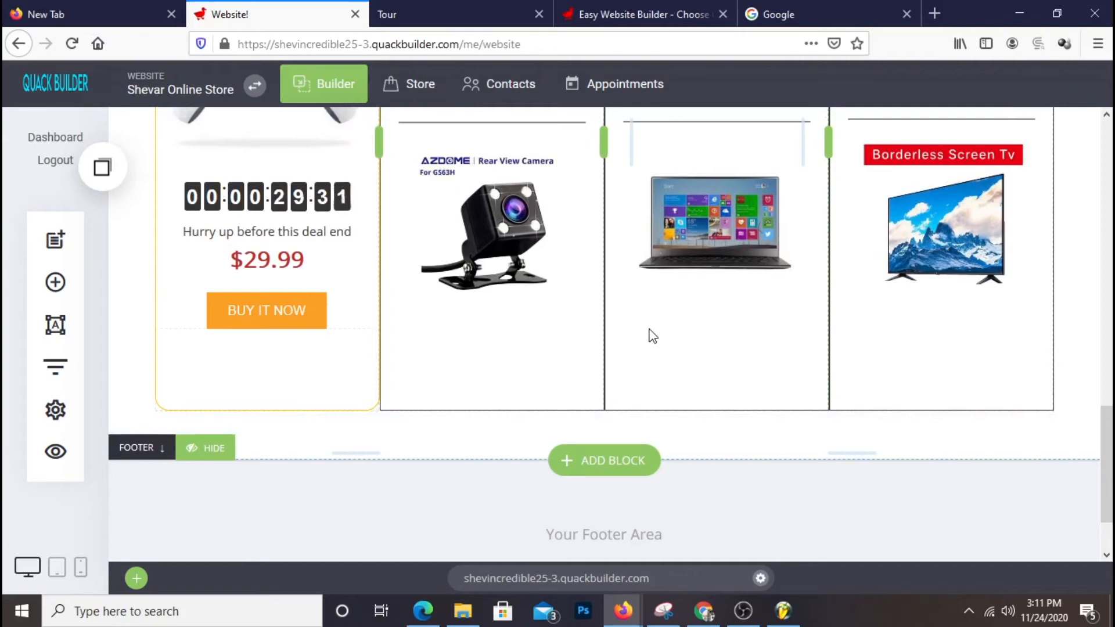
left_click(114, 183)
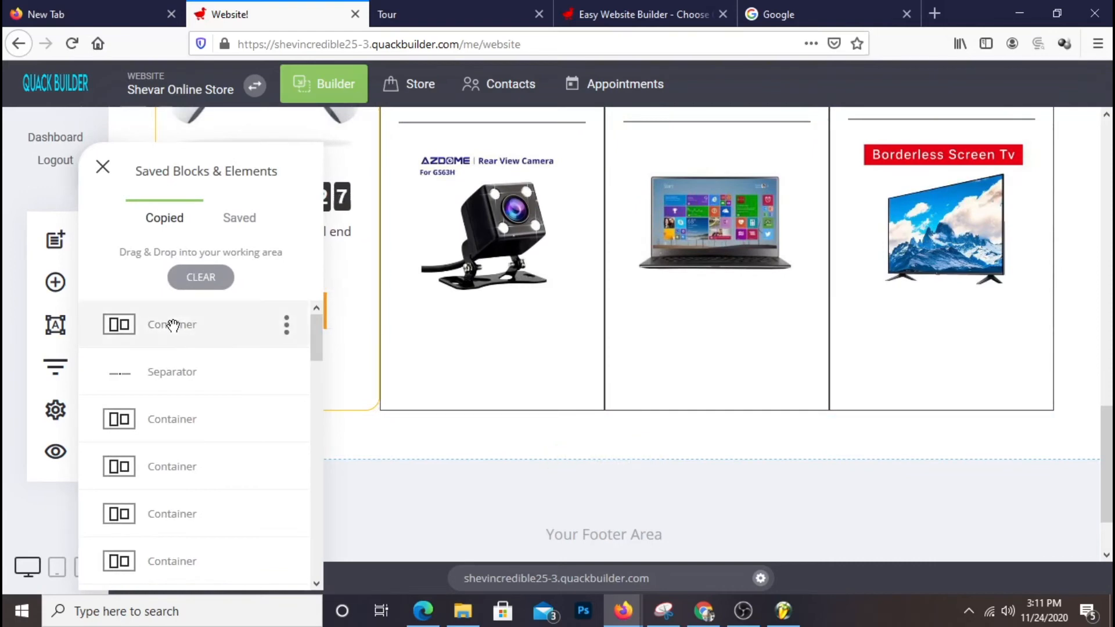
left_click_drag(147, 315, 537, 404)
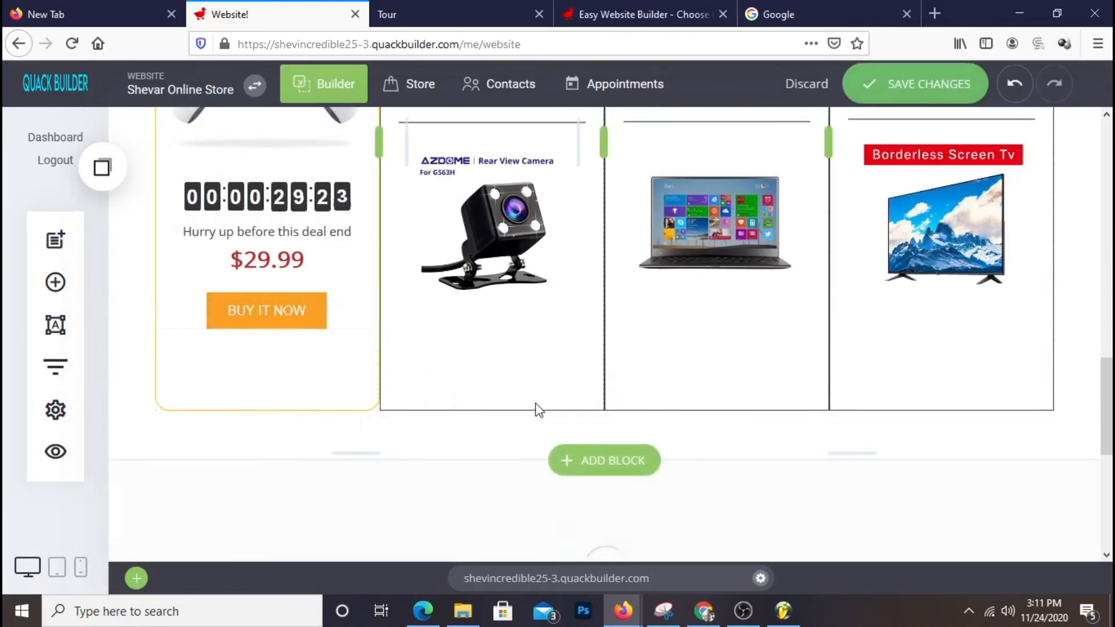
scroll(627, 395, "down", 8)
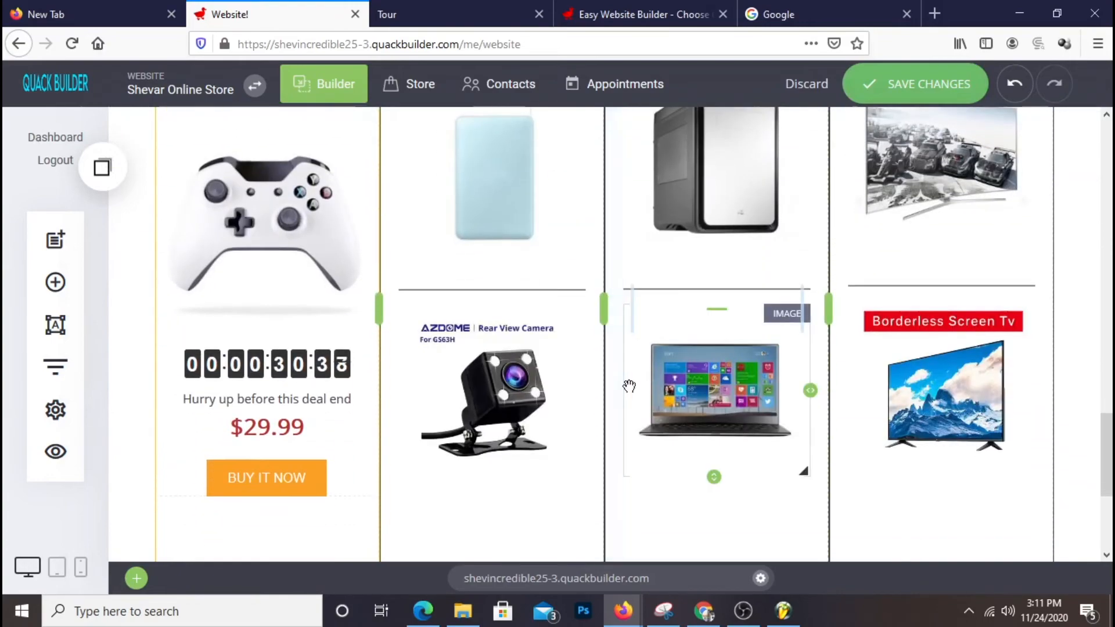
scroll(739, 377, "down", 5)
scroll(739, 377, "up", 10)
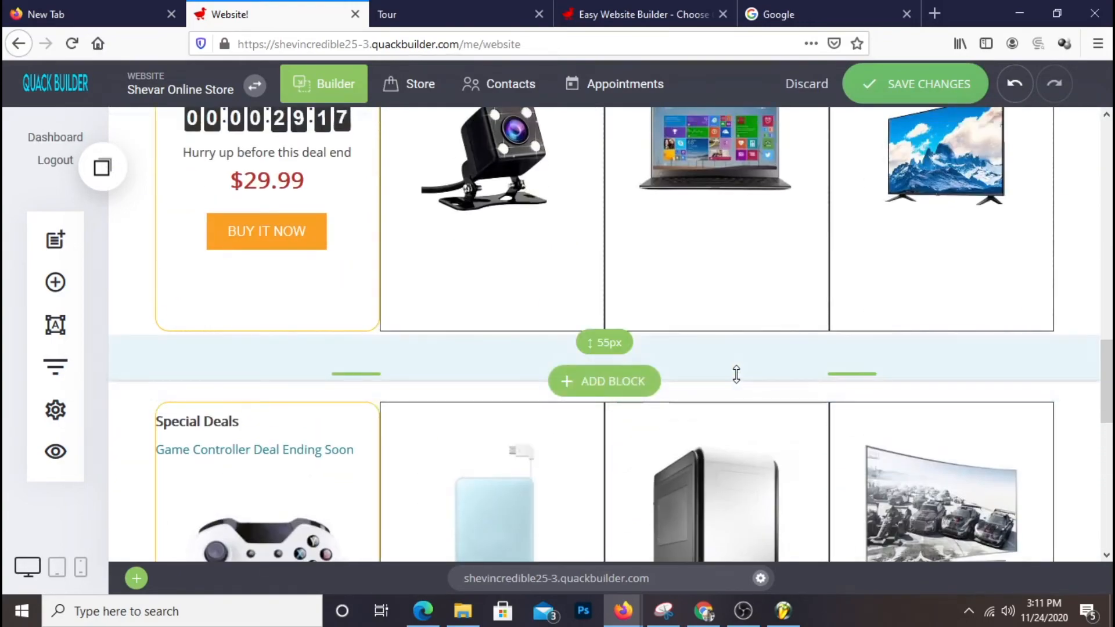
- Close up the spacing beneath the original Special Deals block and widen the space above its copy to about 128px
left_click_drag(736, 374, 727, 286)
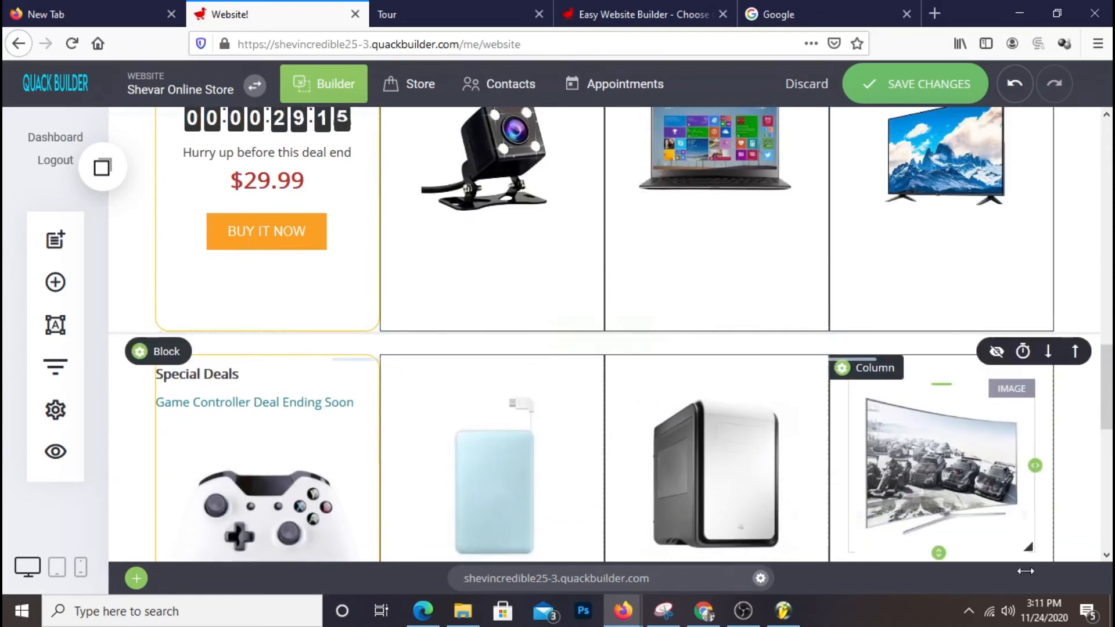
scroll(749, 441, "down", 5)
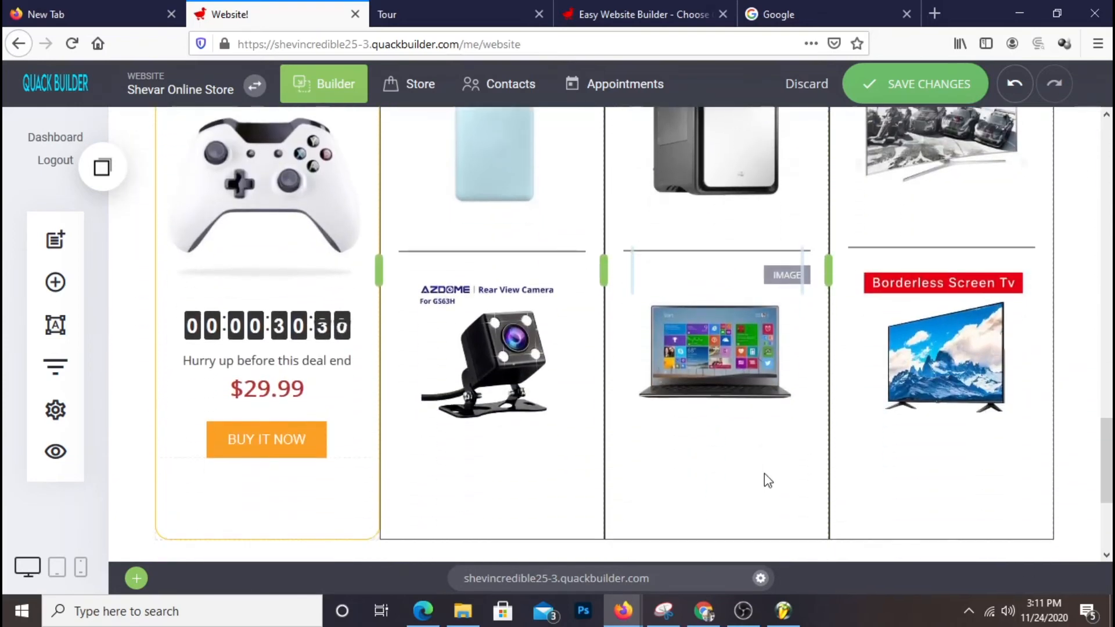
scroll(714, 462, "up", 1)
scroll(708, 441, "down", 4)
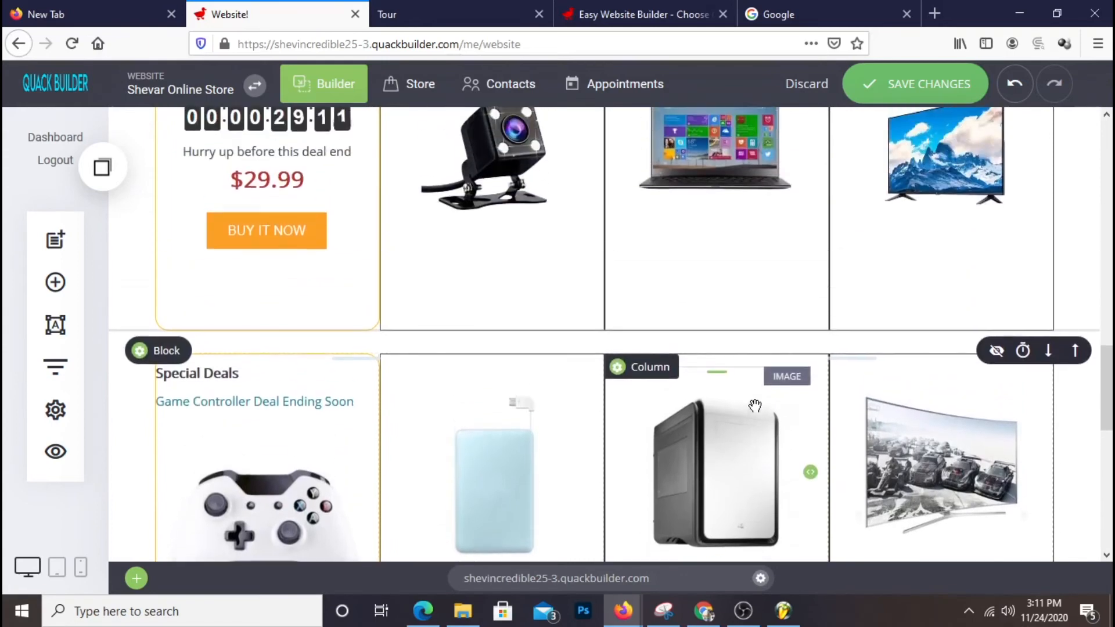
left_click_drag(687, 354, 686, 433)
scroll(794, 379, "down", 3)
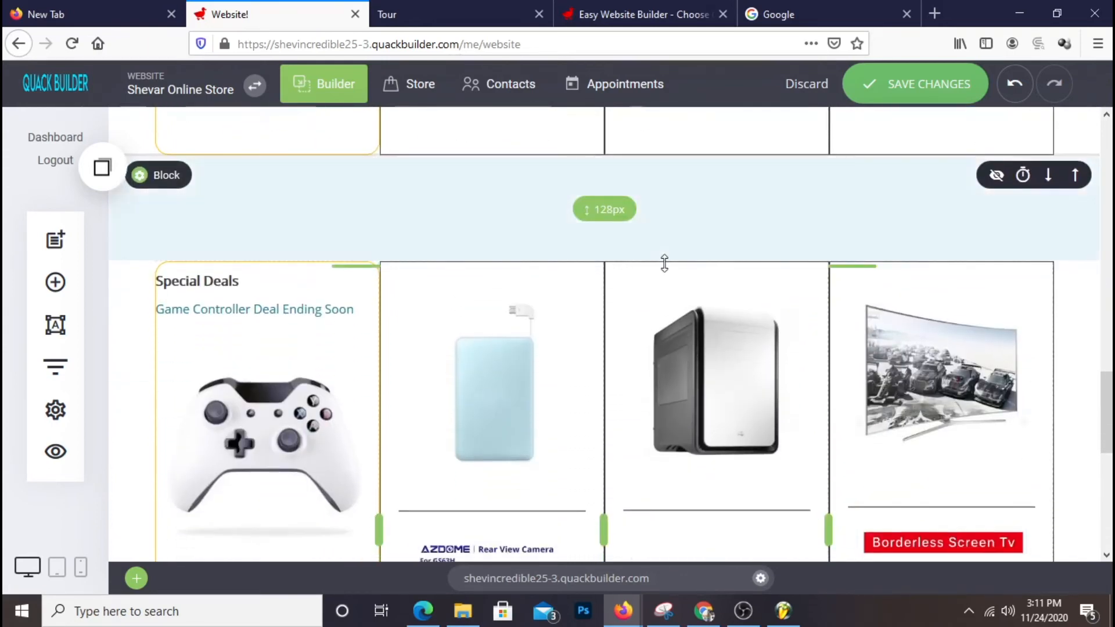
scroll(705, 462, "down", 5)
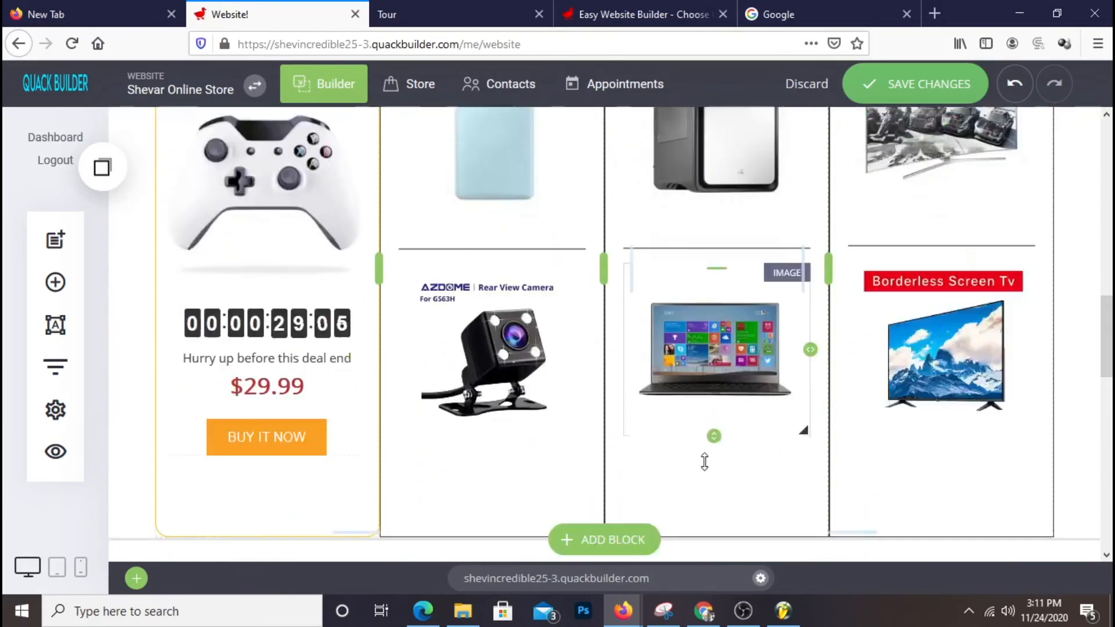
scroll(704, 462, "up", 7)
scroll(704, 462, "down", 5)
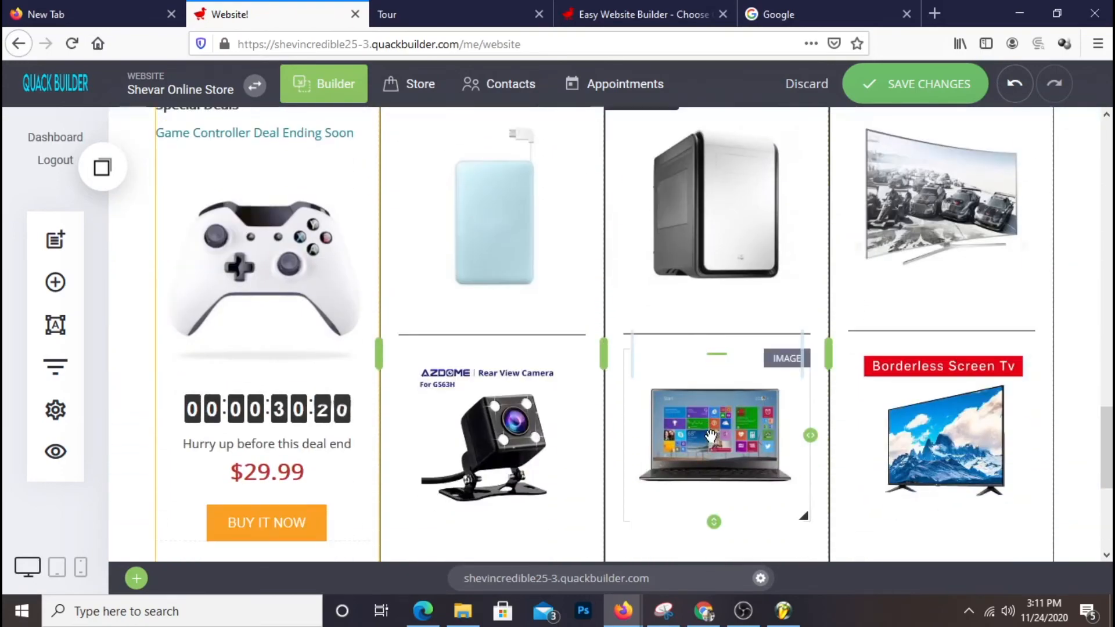
scroll(716, 435, "up", 5)
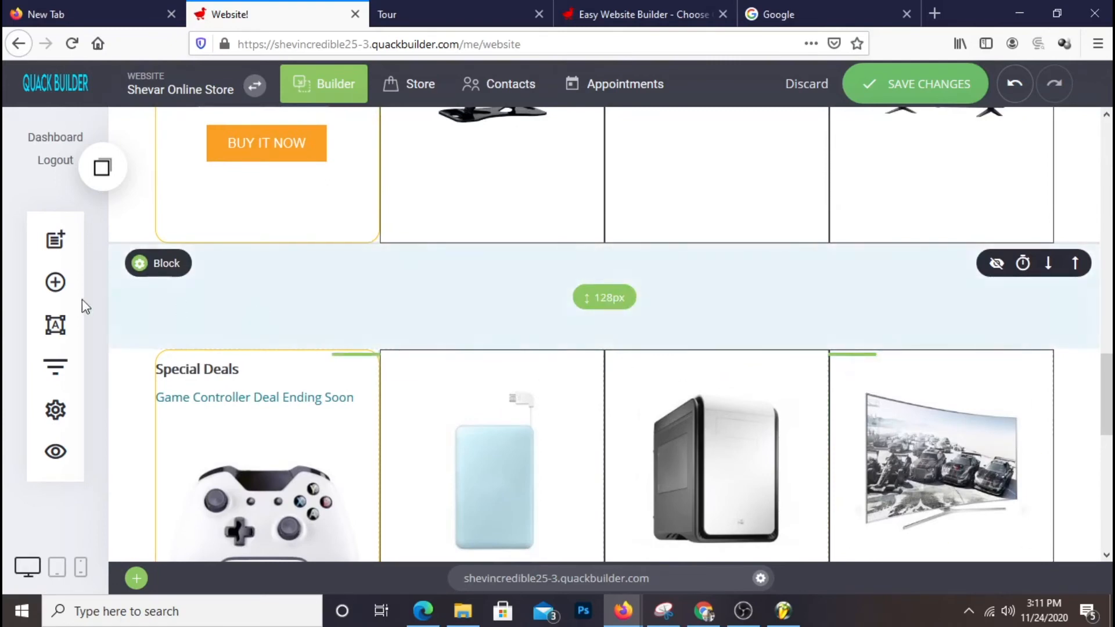
- Insert a container between the two Special Deals blocks and add a heading widget there
left_click(55, 282)
left_click_drag(170, 199, 58, 288)
left_click(62, 279)
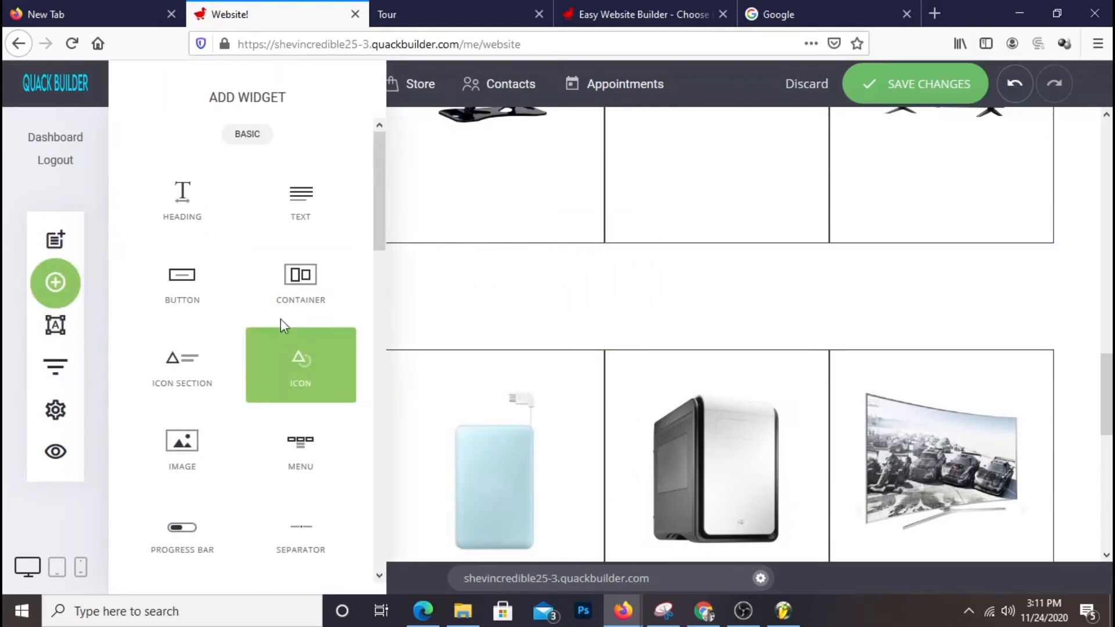
left_click_drag(300, 285, 705, 309)
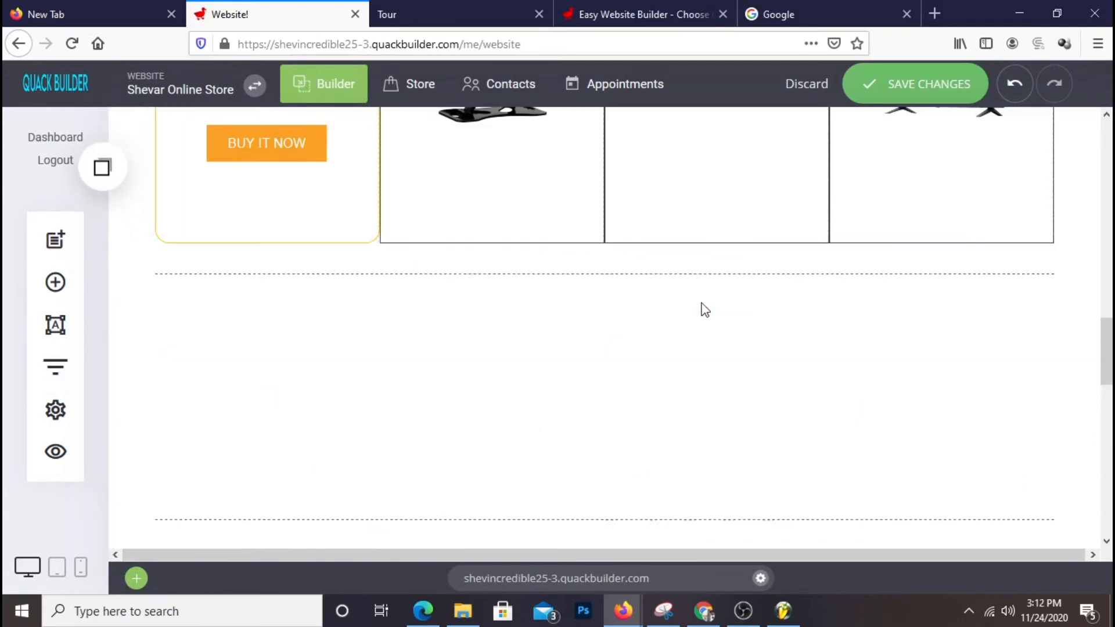
left_click(65, 283)
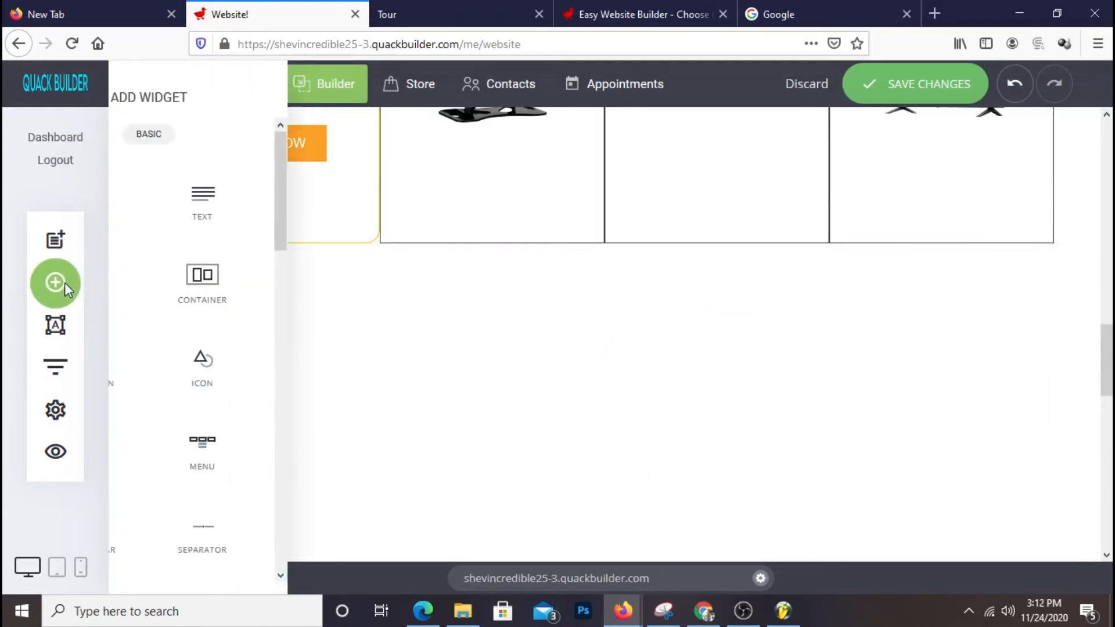
left_click_drag(238, 224, 699, 345)
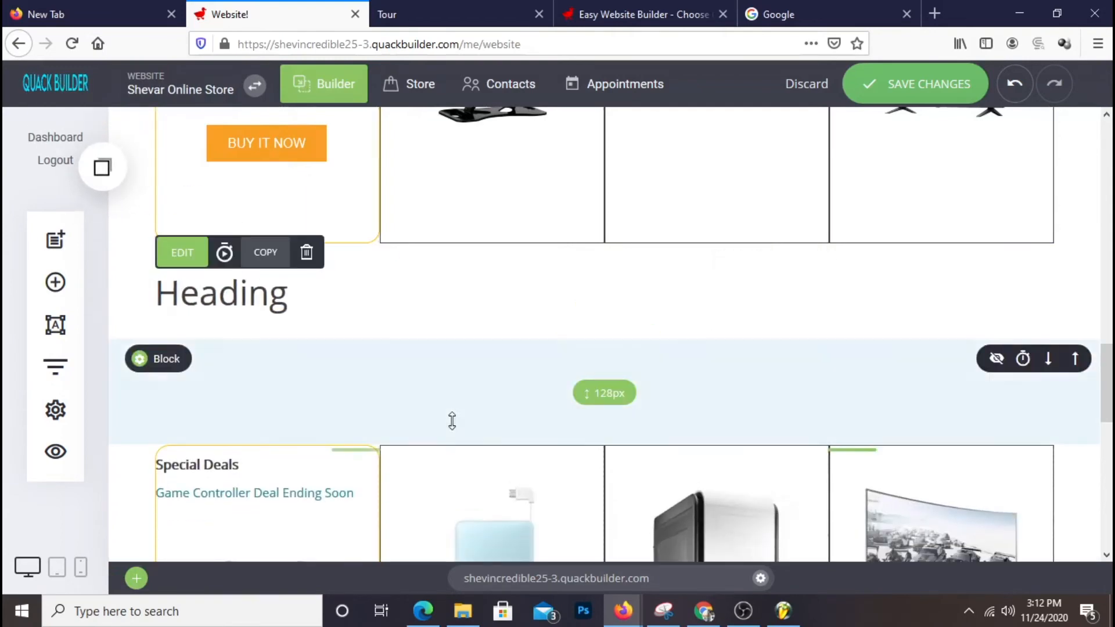
- Change the new heading's text to "Best Seller" and reduce the spacing above the copied product block to about 27px
left_click(175, 295)
left_click_drag(162, 291, 360, 322)
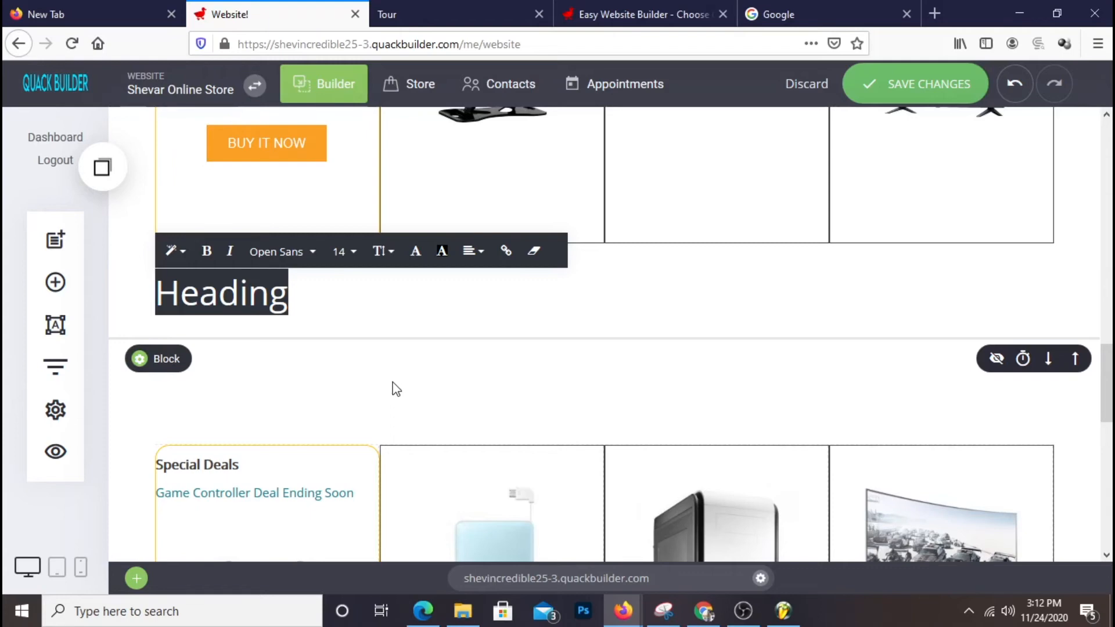
type("Best Seller")
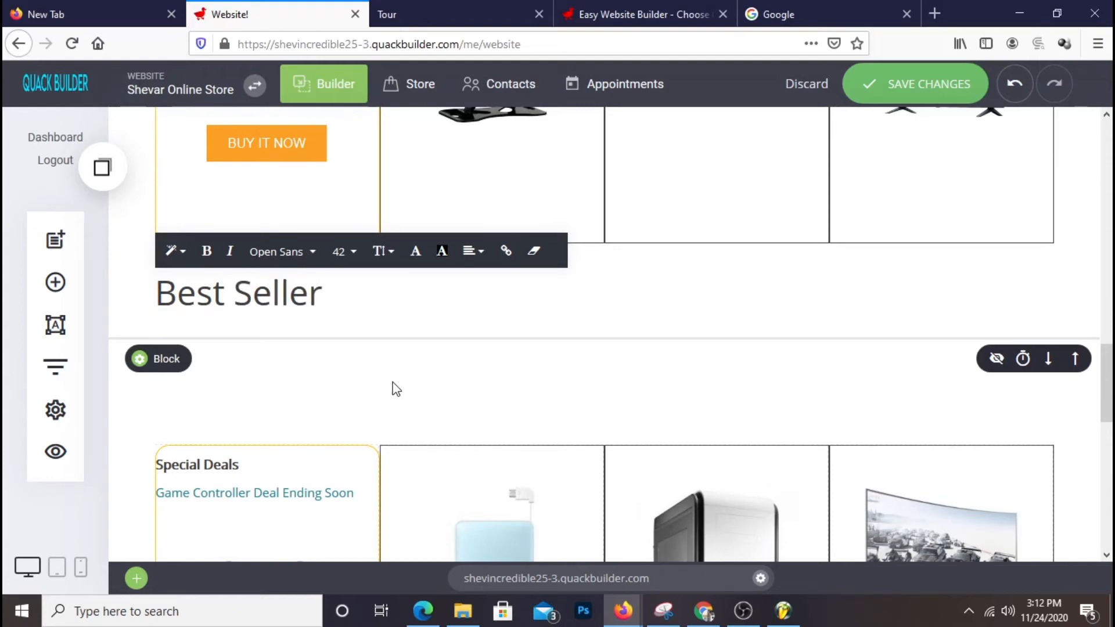
left_click(418, 355)
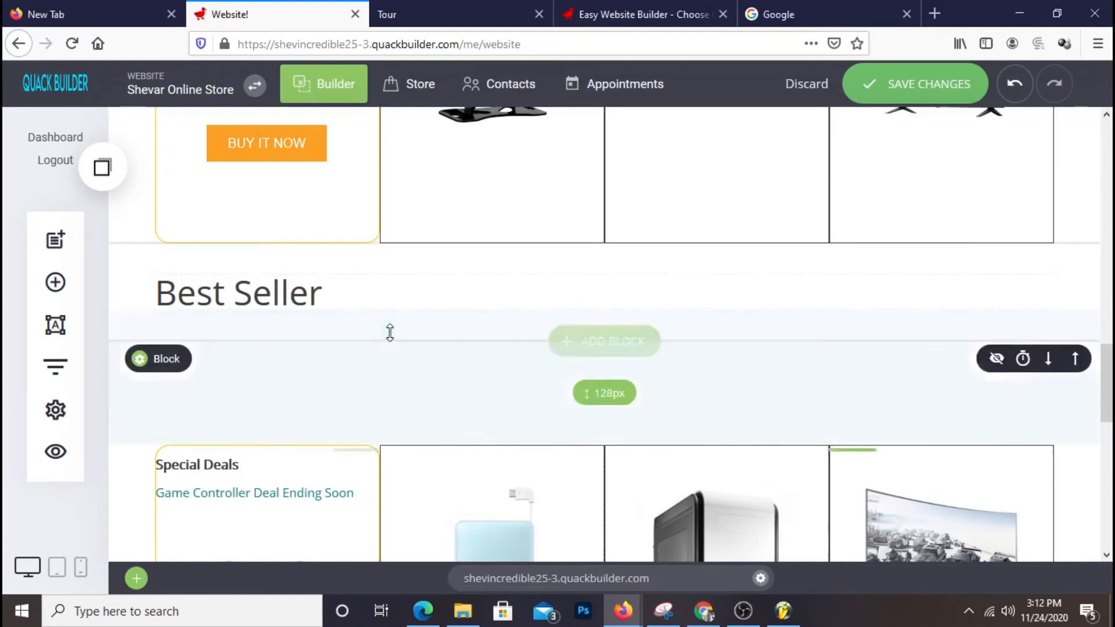
left_click_drag(421, 330, 409, 300)
left_click_drag(393, 366, 443, 319)
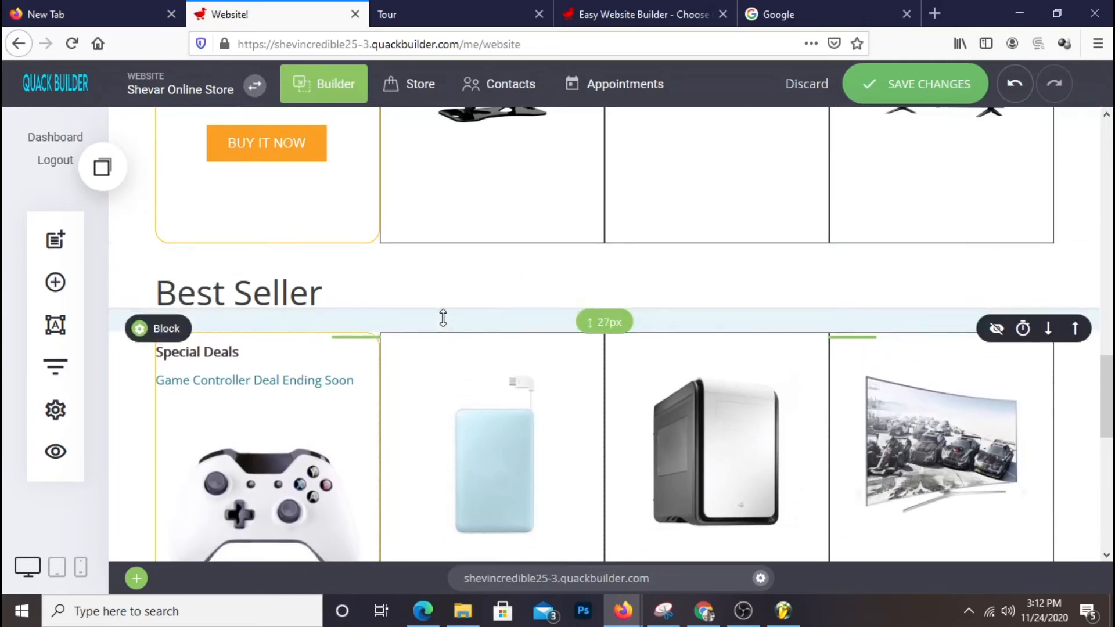
- Set the Best Seller heading's font size to 32
double_click(314, 296)
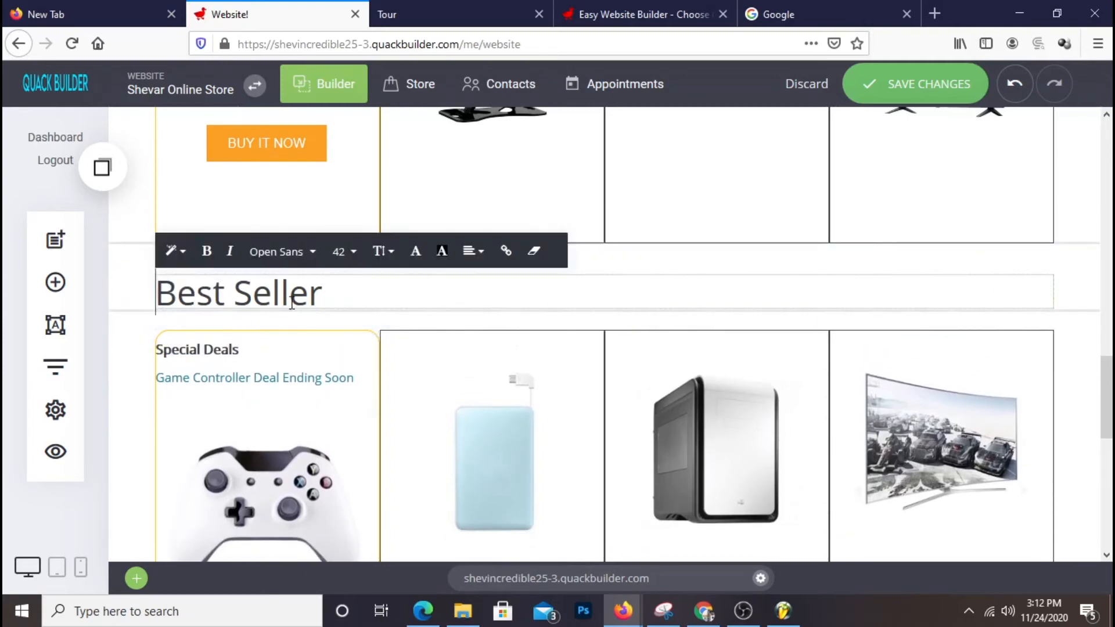
left_click(324, 296)
triple_click(324, 296)
left_click(342, 253)
left_click(363, 389)
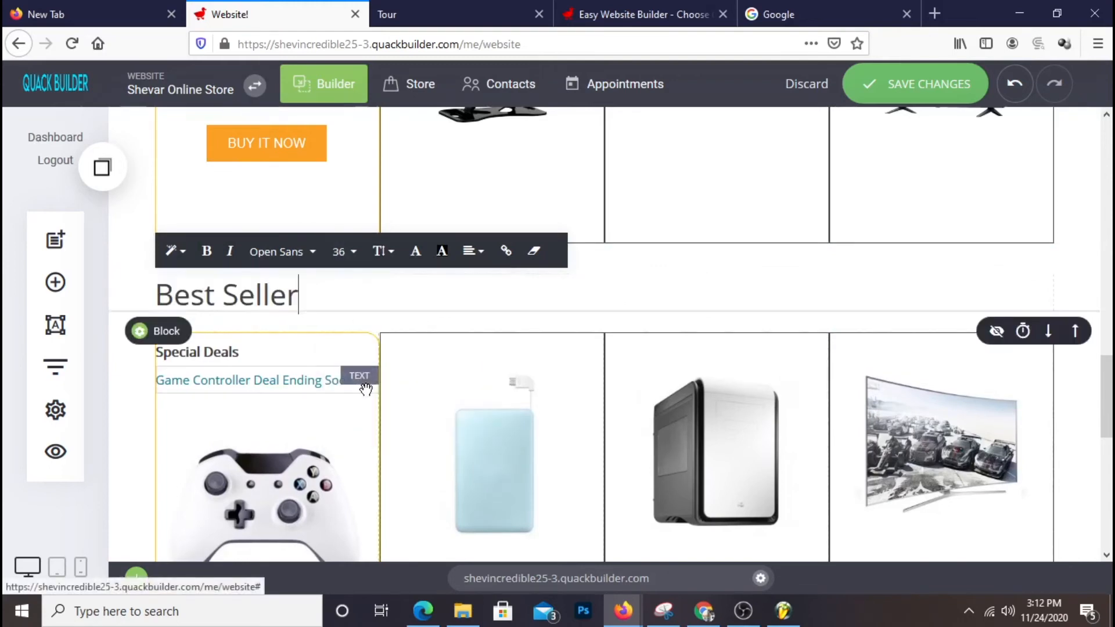
triple_click(304, 300)
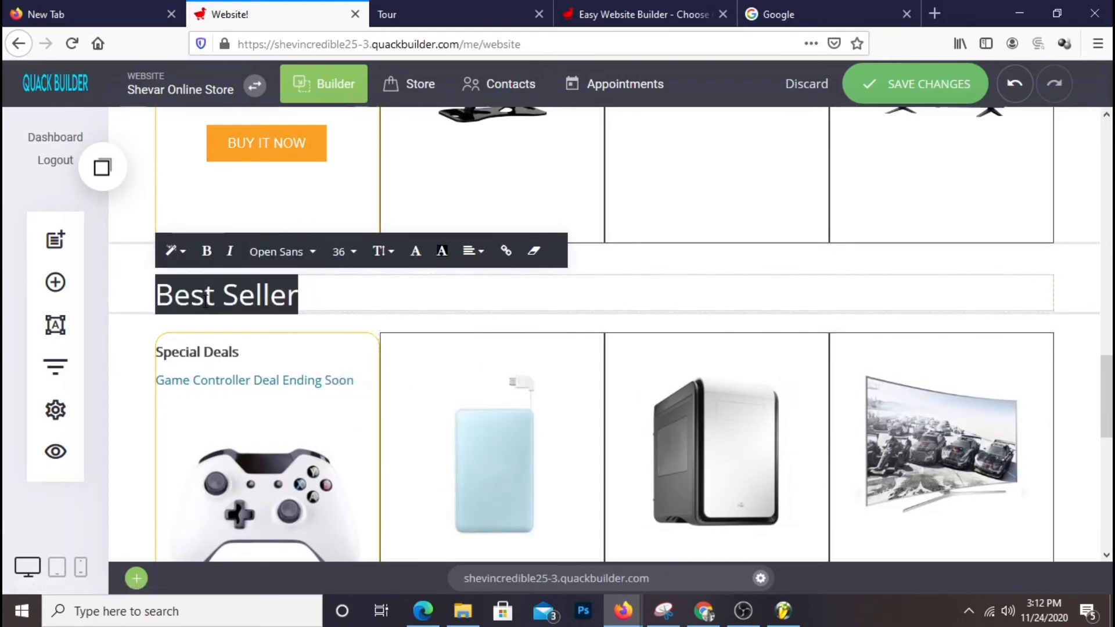
left_click(338, 262)
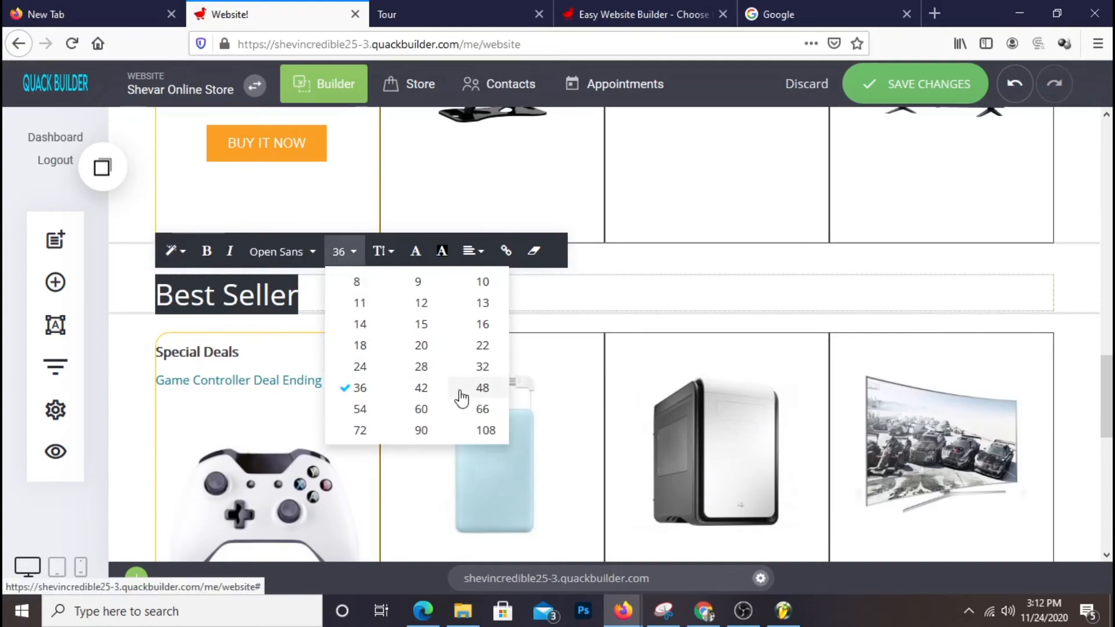
left_click(481, 367)
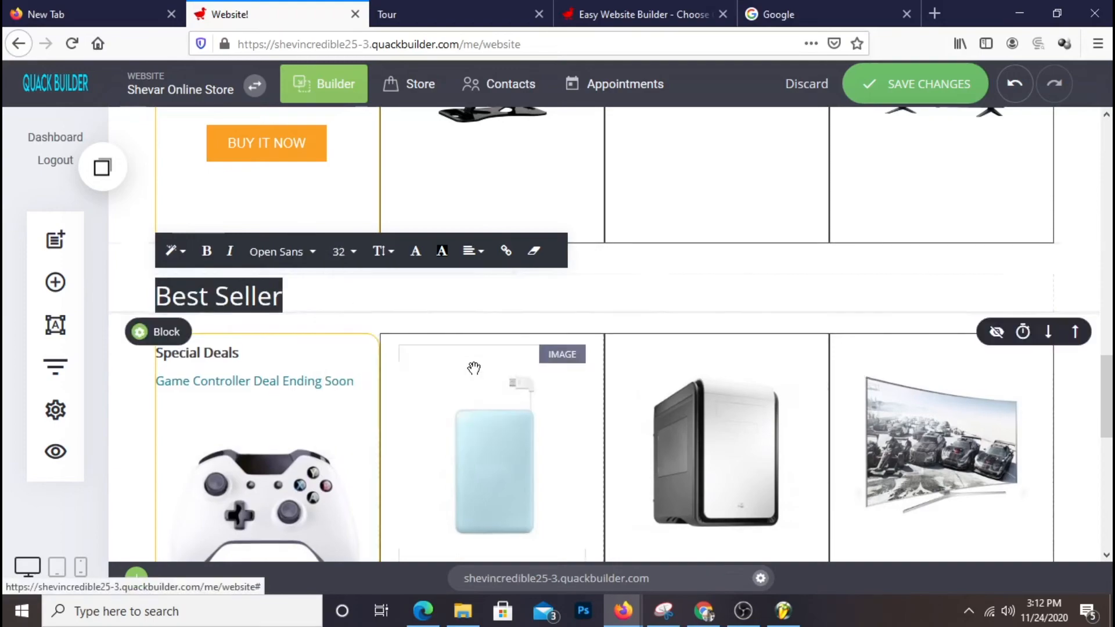
left_click(122, 434)
- Look over the copied product block beneath the Best Seller heading and save the homepage changes
scroll(753, 283, "down", 4)
scroll(753, 283, "up", 2)
scroll(754, 283, "down", 5)
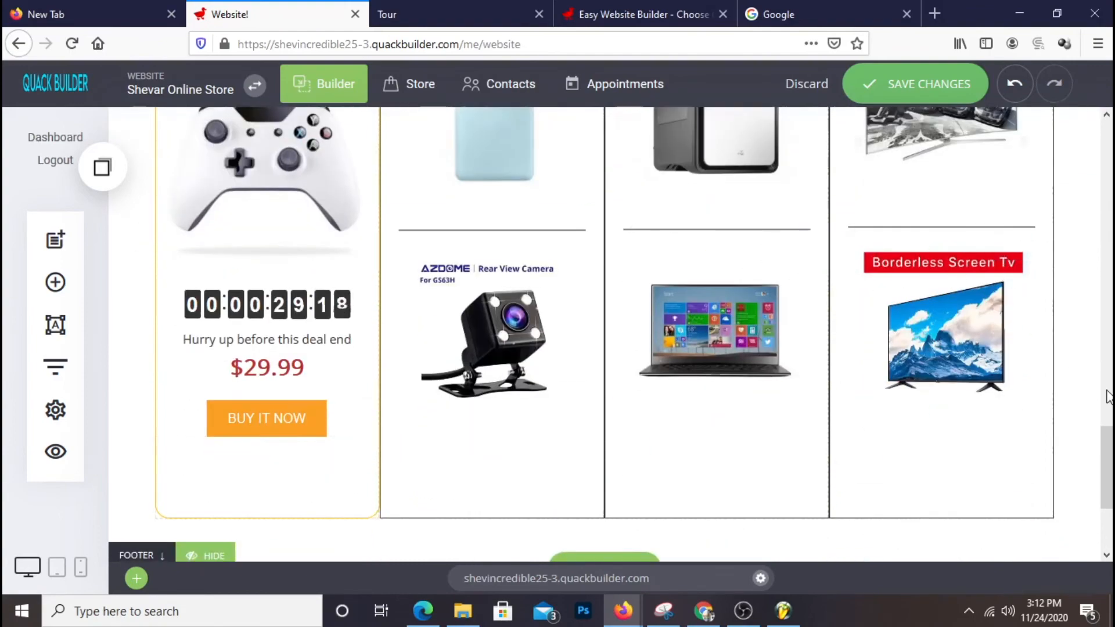
scroll(1107, 390, "up", 6)
scroll(1107, 378, "down", 3)
scroll(809, 374, "down", 1)
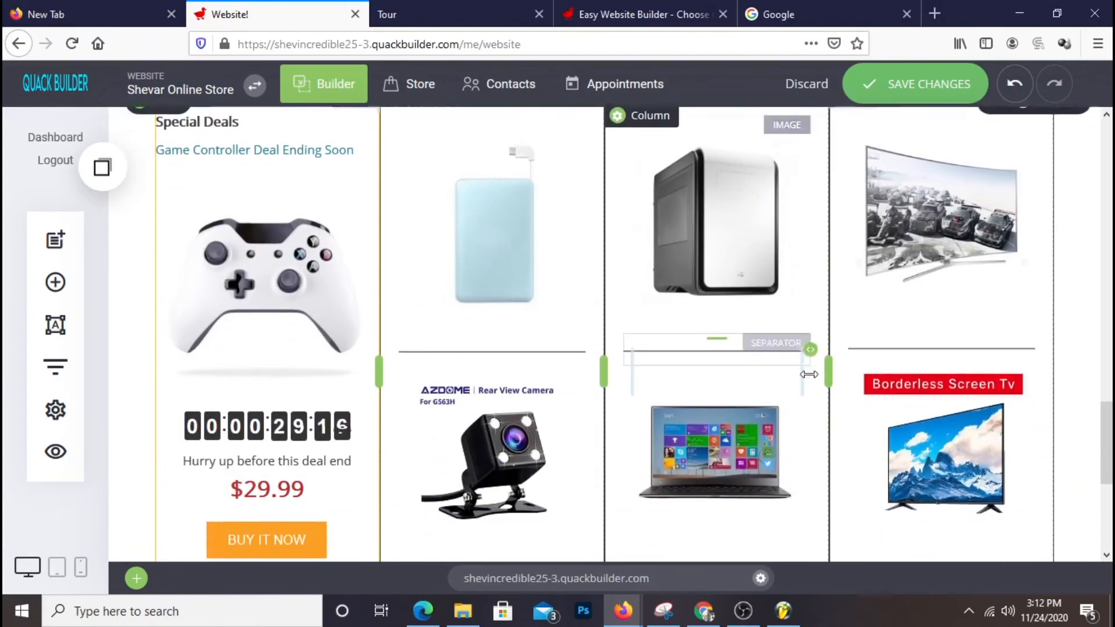
scroll(809, 375, "up", 2)
scroll(778, 395, "down", 1)
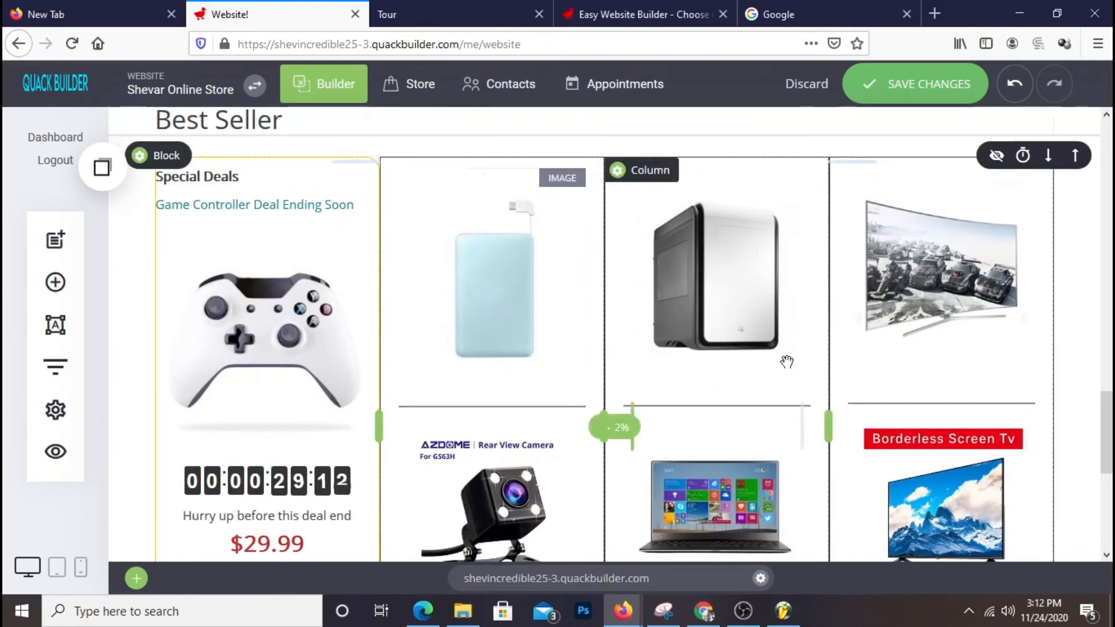
left_click(967, 93)
scroll(706, 385, "down", 3)
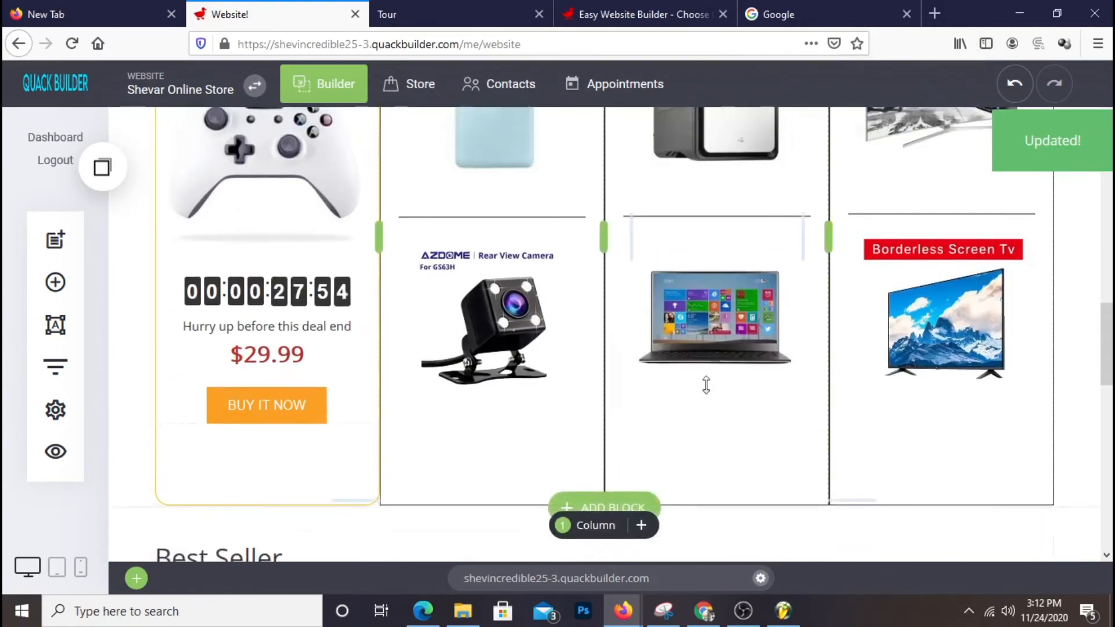
- Switch to the store's preview, reload the homepage and check the Special Deals and Best Seller sections
left_click(433, 24)
right_click(374, 139)
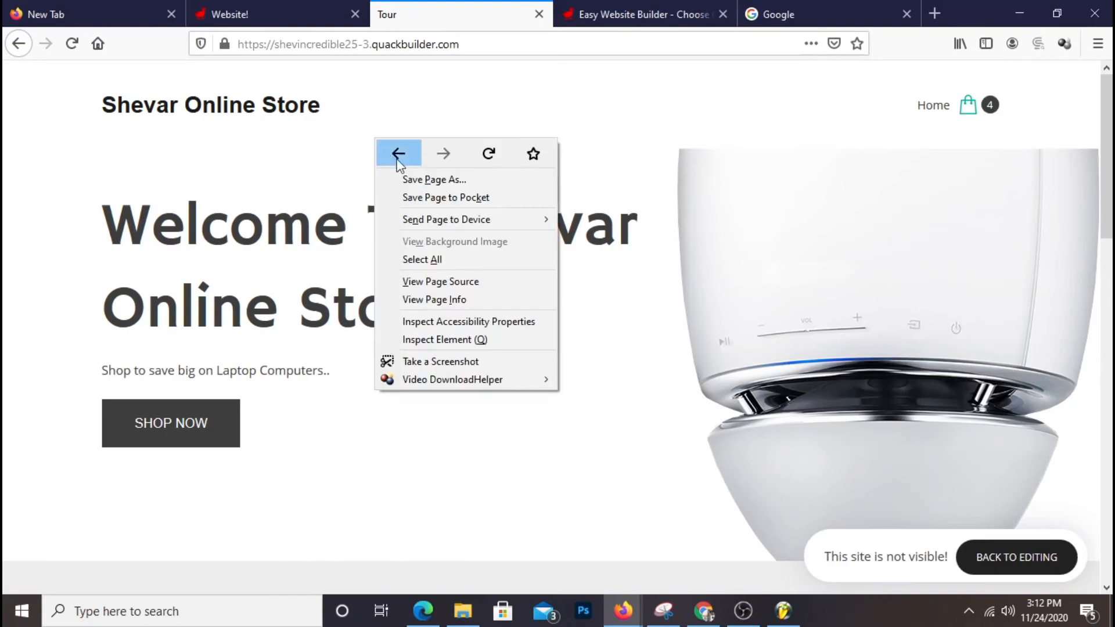
left_click(488, 154)
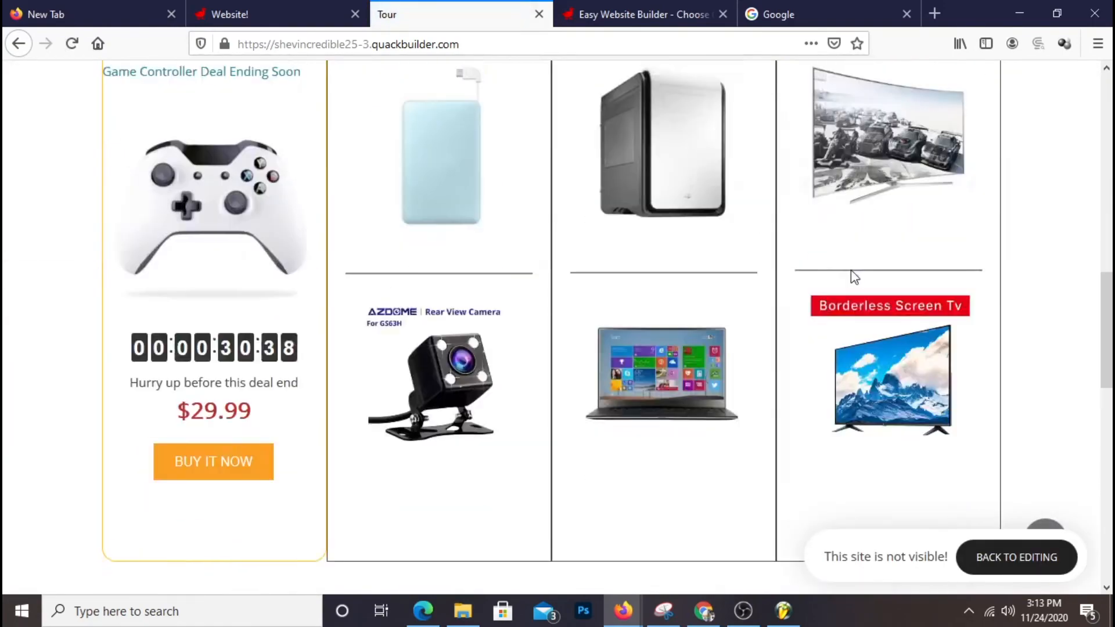
scroll(852, 279, "down", 3)
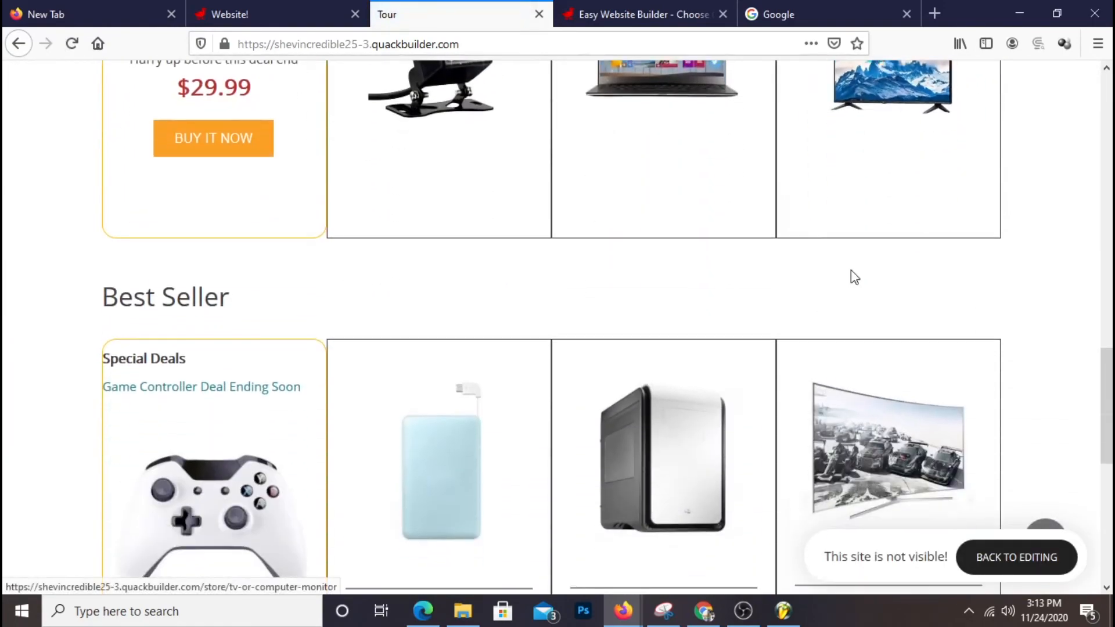
scroll(1010, 239, "up", 12)
scroll(1010, 239, "down", 3)
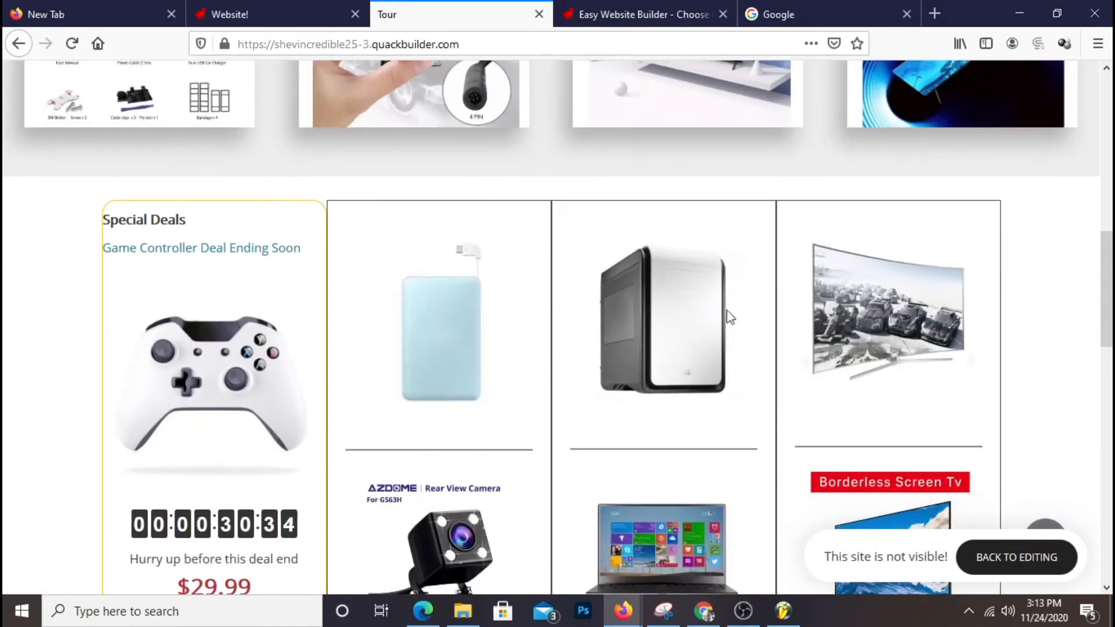
- Return to the website builder and delete the Special Deals text from the first column beneath the Best Seller heading
scroll(349, 262, "down", 9)
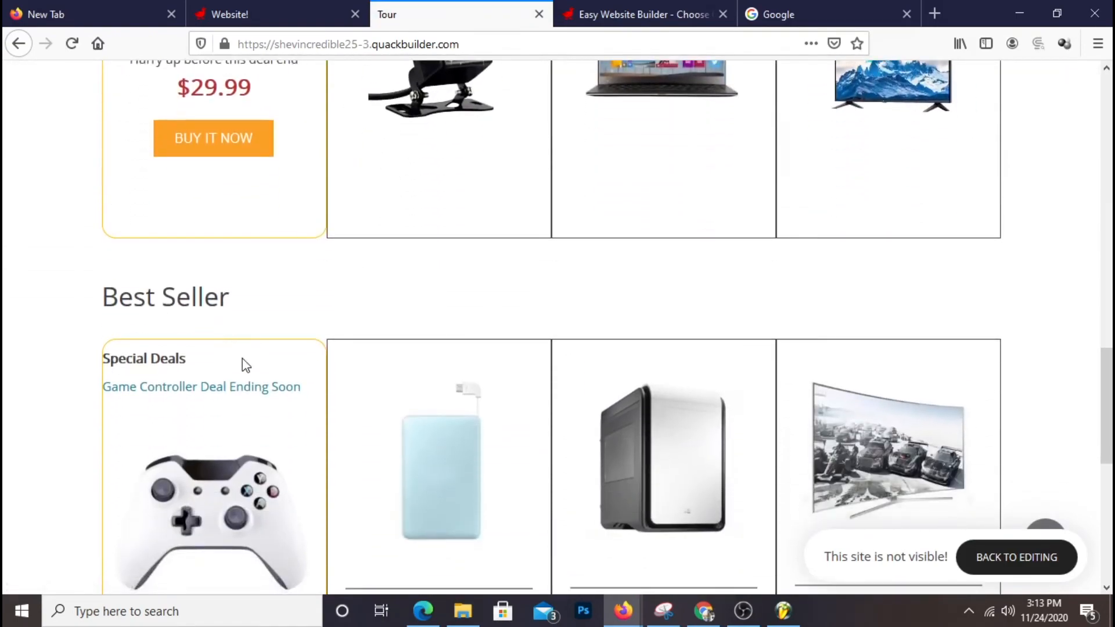
left_click(273, 13)
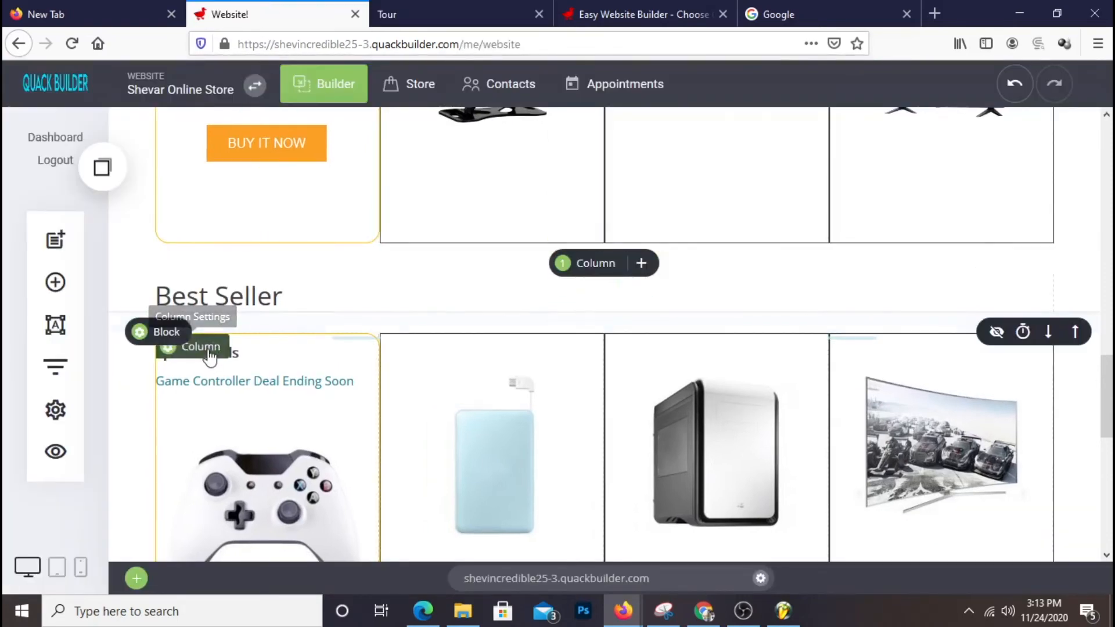
left_click(246, 355)
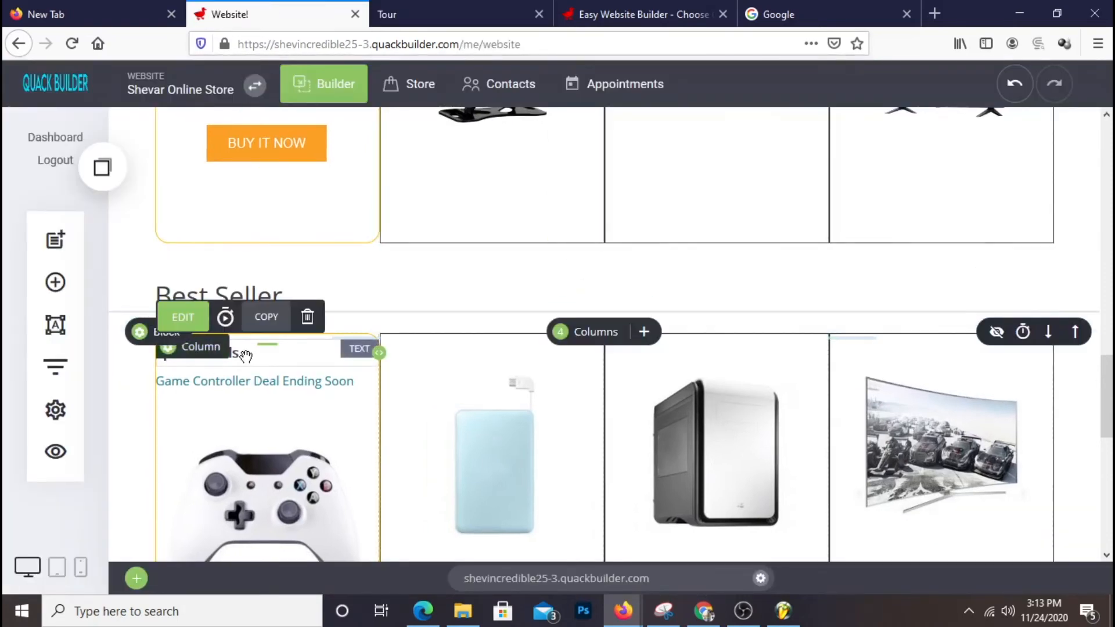
left_click(307, 317)
left_click(573, 380)
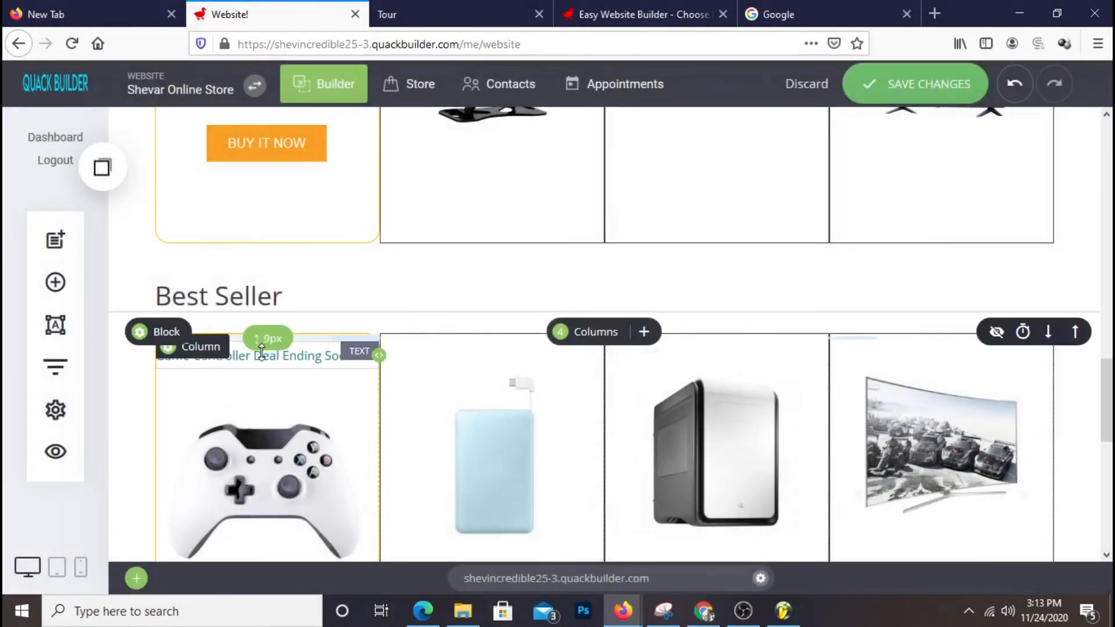
- Replace the game controller image in the Best Seller block's first column with the computer case picture from the Images folder
scroll(189, 298, "down", 3)
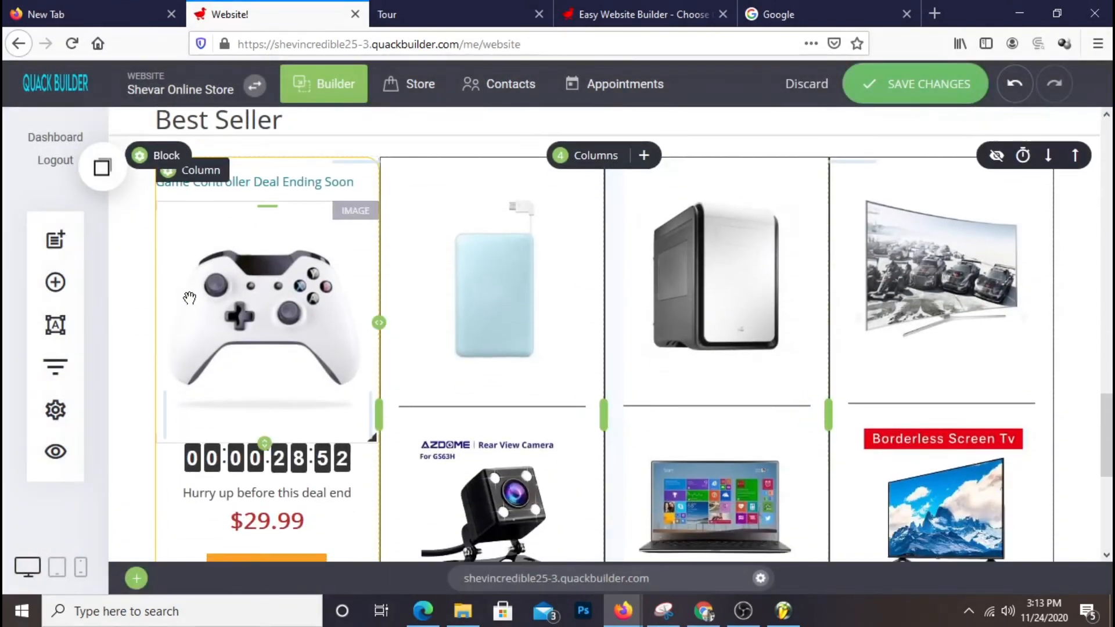
left_click(281, 320)
left_click(216, 178)
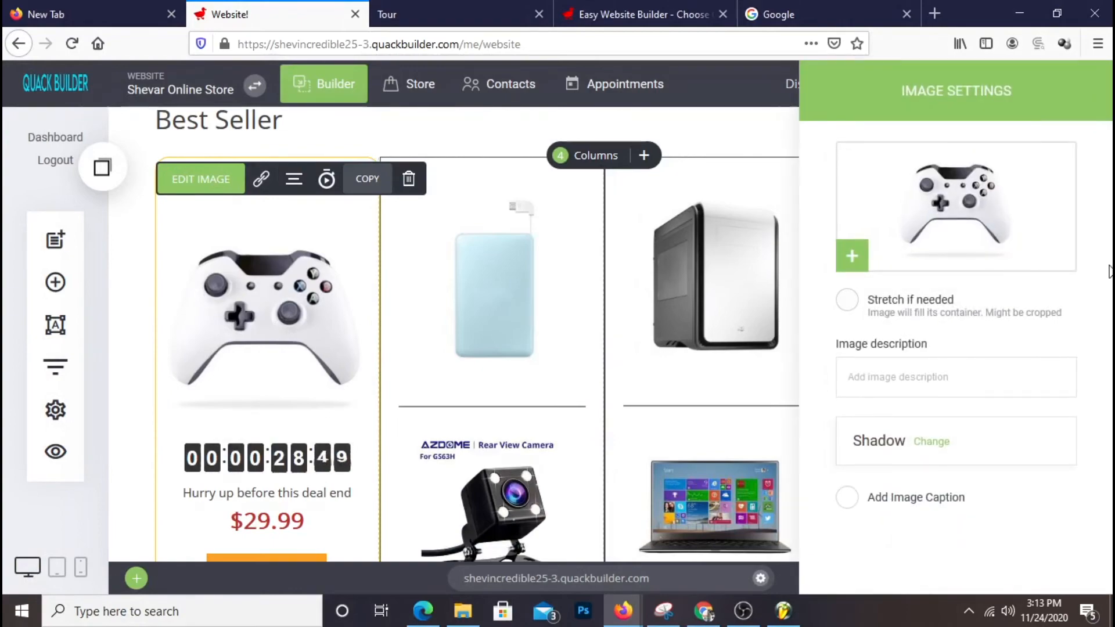
left_click(946, 198)
scroll(737, 339, "down", 2)
scroll(737, 340, "up", 2)
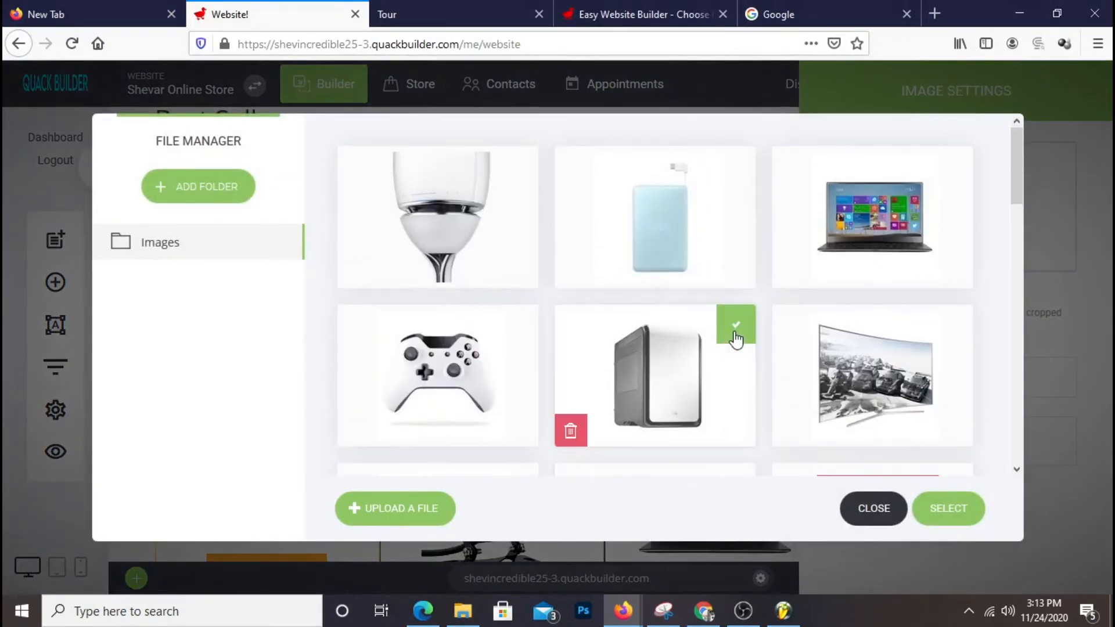
left_click(635, 366)
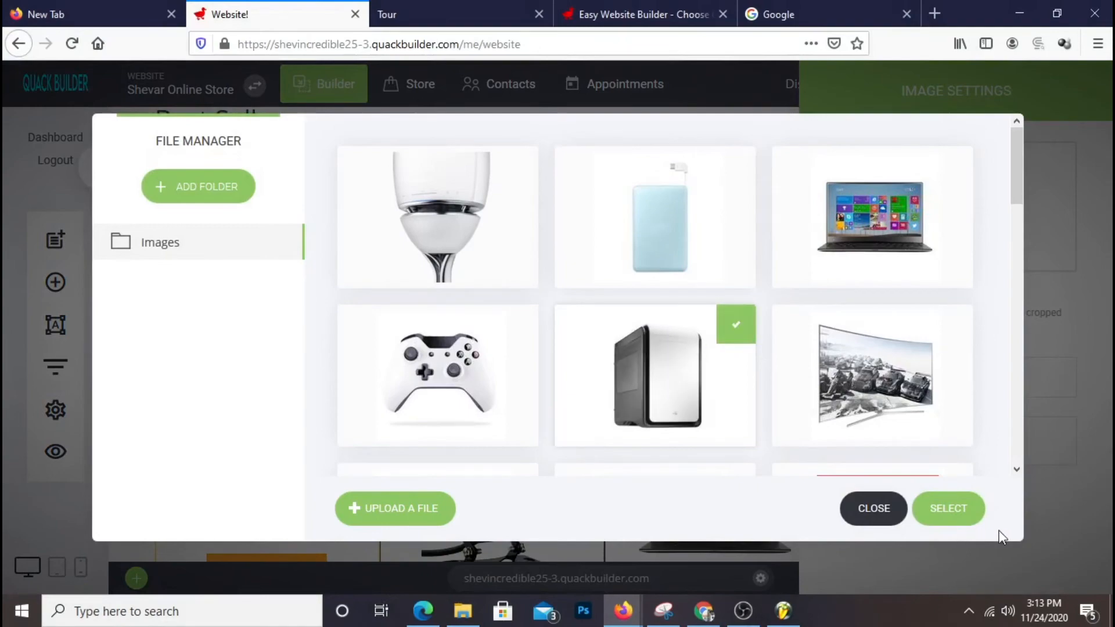
left_click(947, 517)
left_click(522, 395)
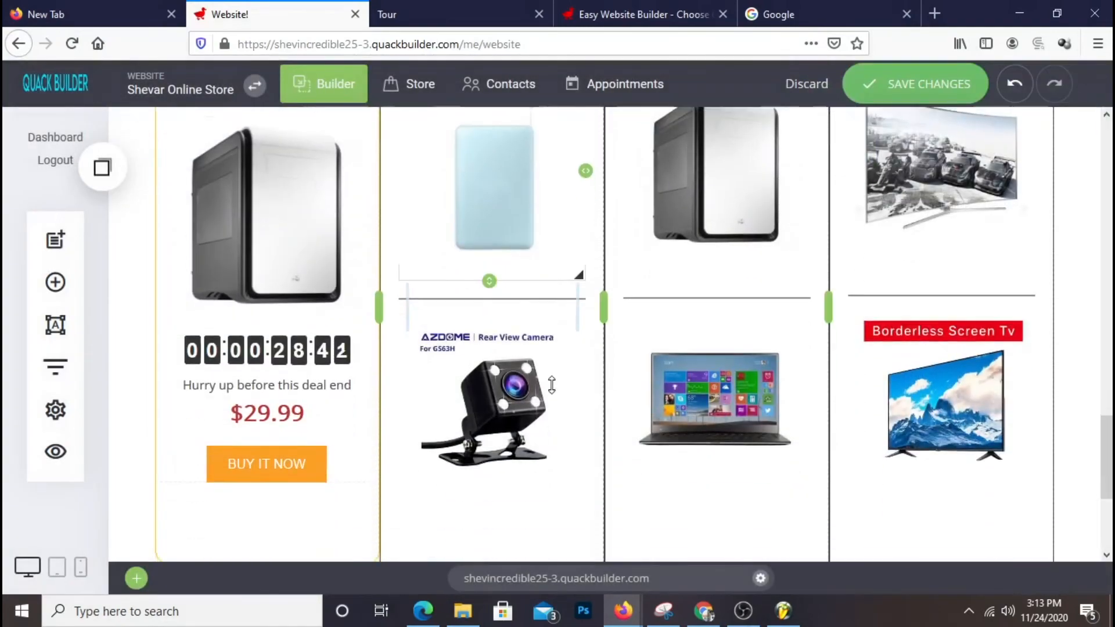
- Delete the countdown timer and the "Hurry up before this deal end" text from the Best Seller block's first column
scroll(332, 230, "down", 2)
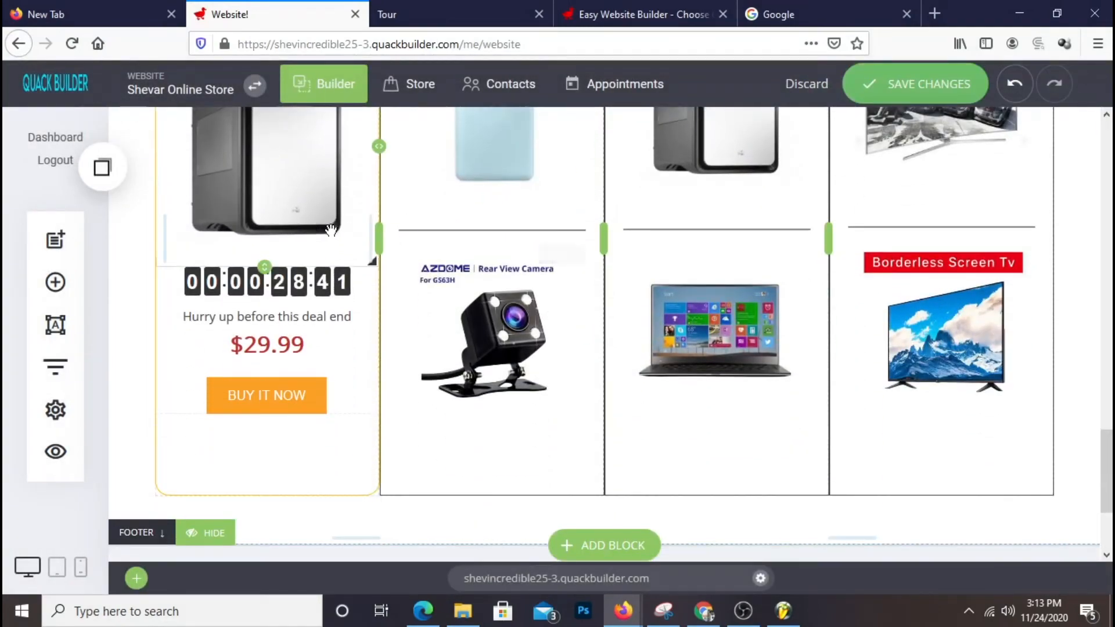
left_click(284, 284)
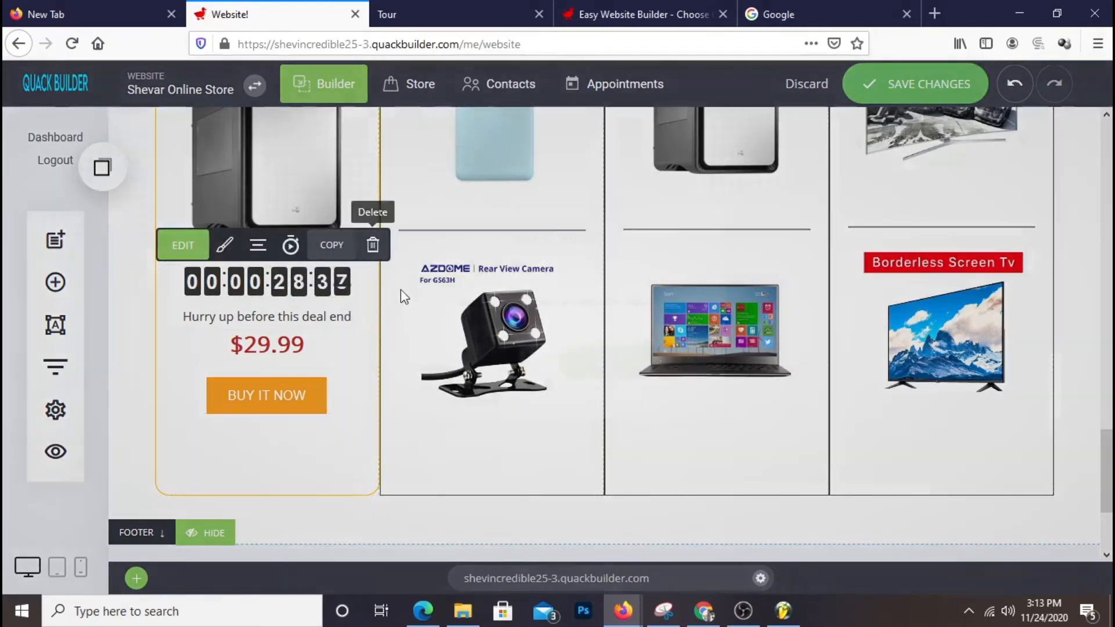
left_click(372, 245)
left_click(612, 366)
left_click(283, 293)
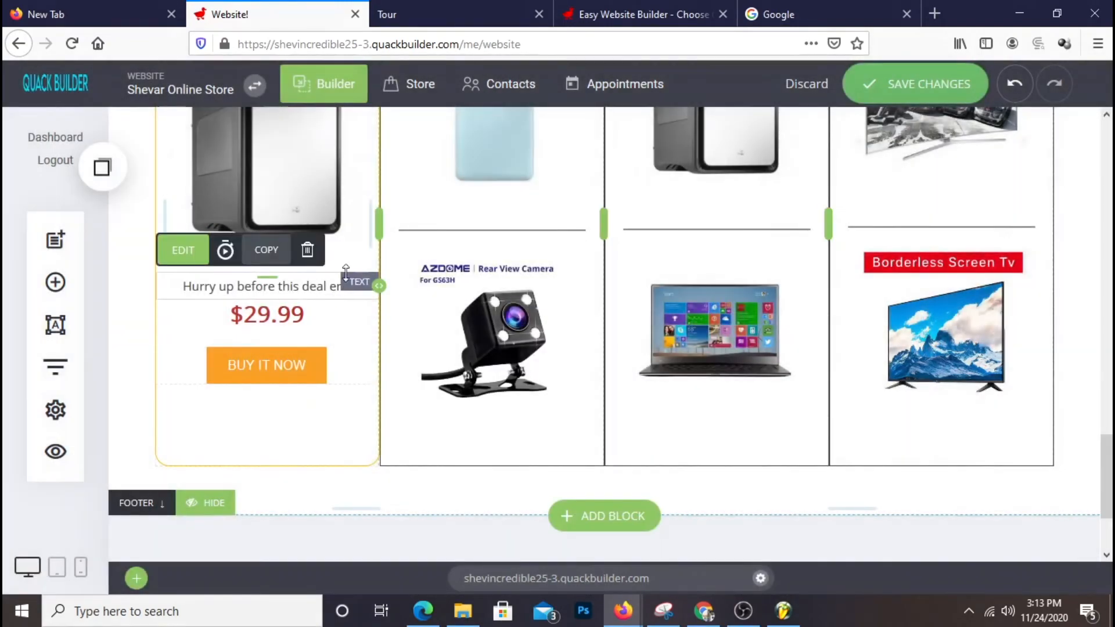
left_click(306, 249)
left_click(615, 367)
- Delete the $29.99 price and the Buy It Now button from the Best Seller block's first column
left_click(320, 290)
left_click(307, 244)
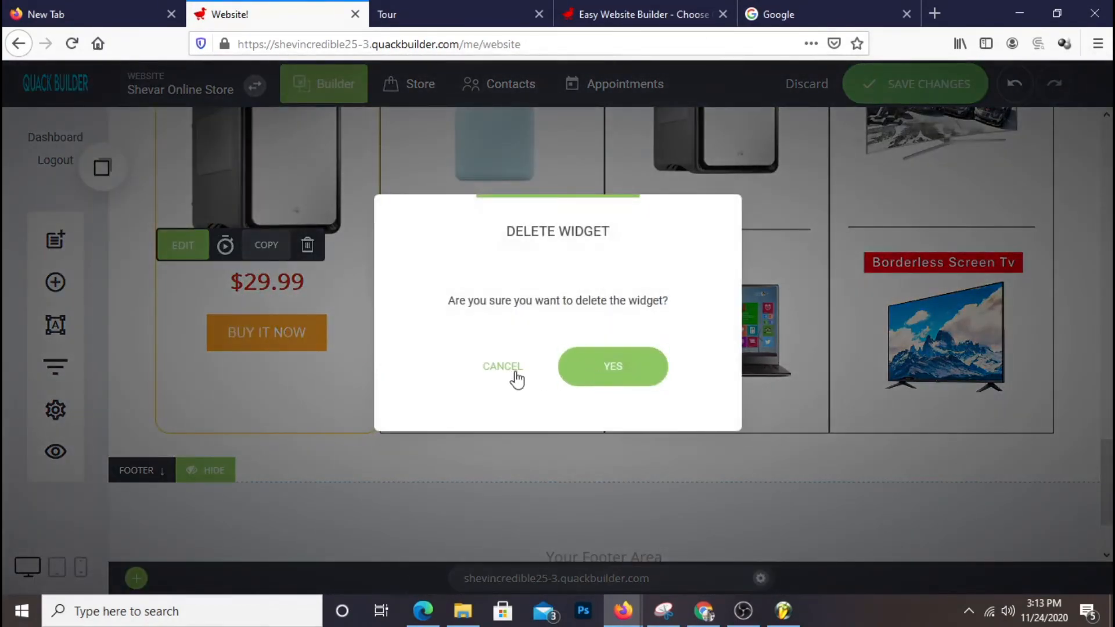
left_click(615, 373)
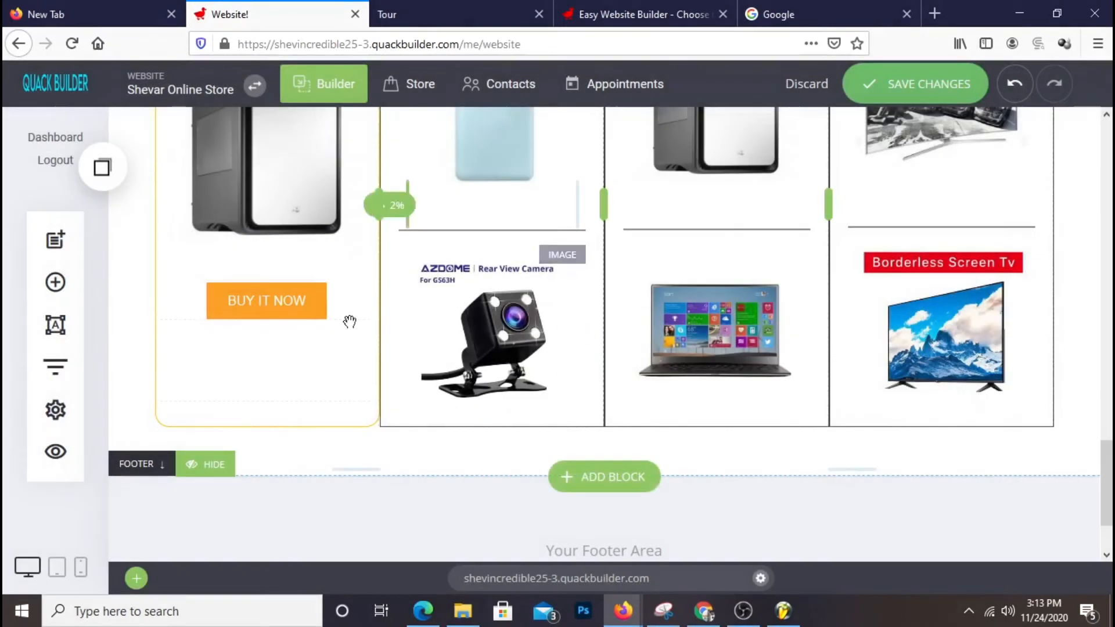
left_click(291, 304)
left_click(403, 260)
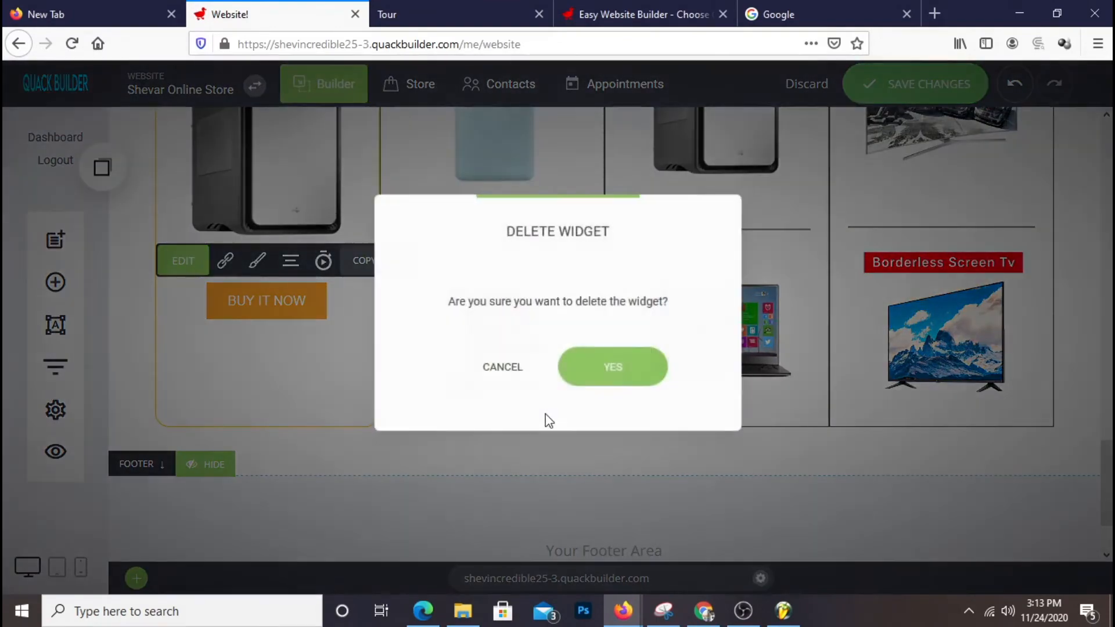
left_click(615, 372)
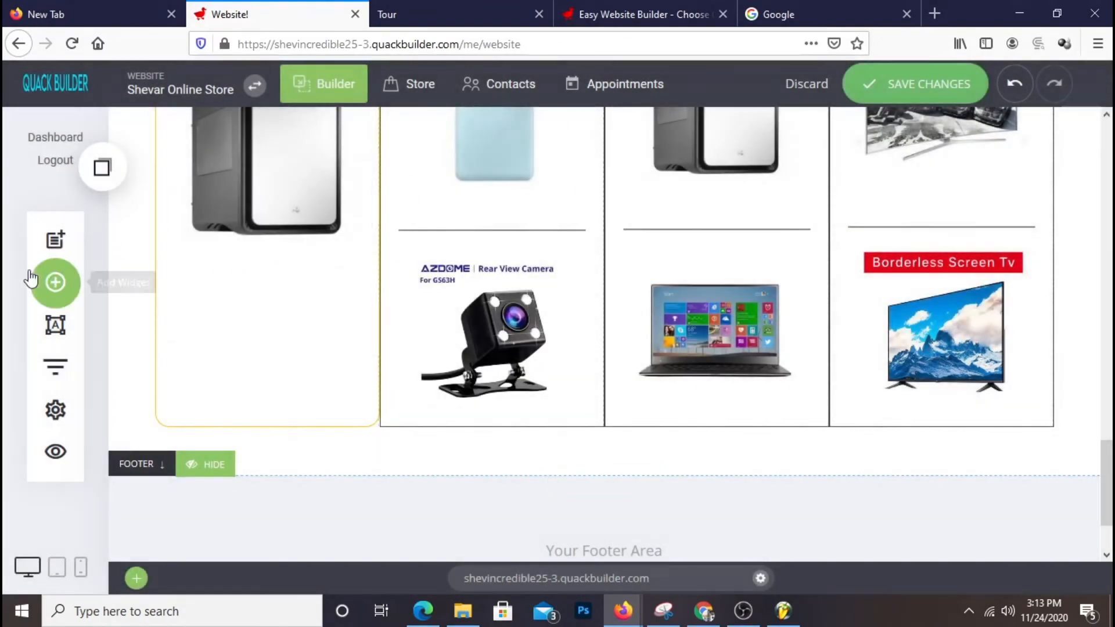
- Insert the copied separator beneath the computer case image in the Best Seller block's first column
left_click(56, 283)
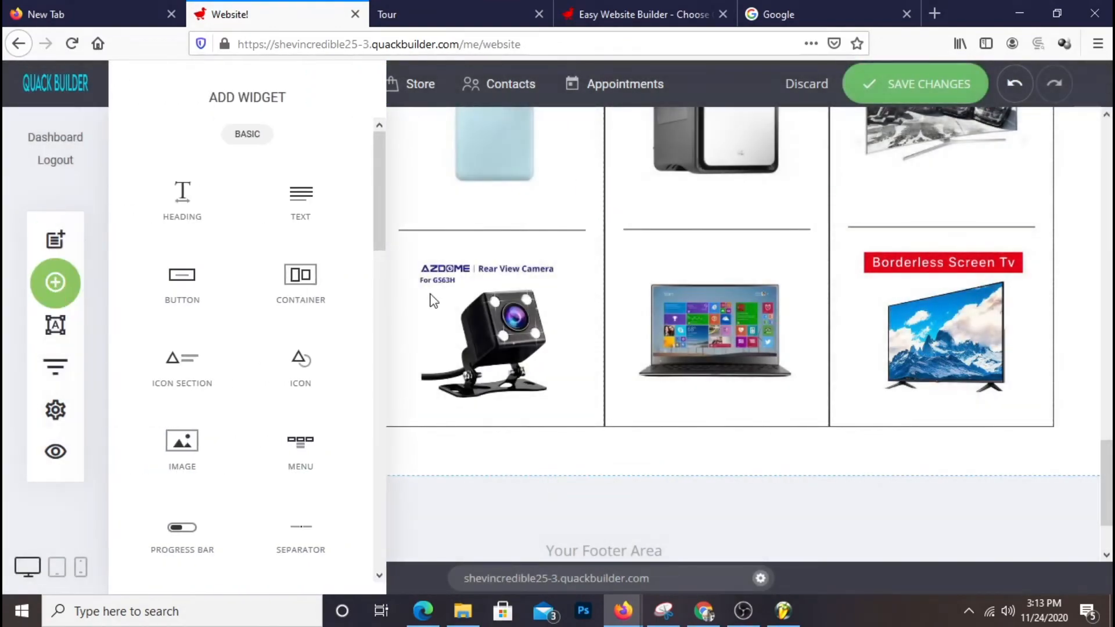
left_click(55, 283)
left_click(101, 168)
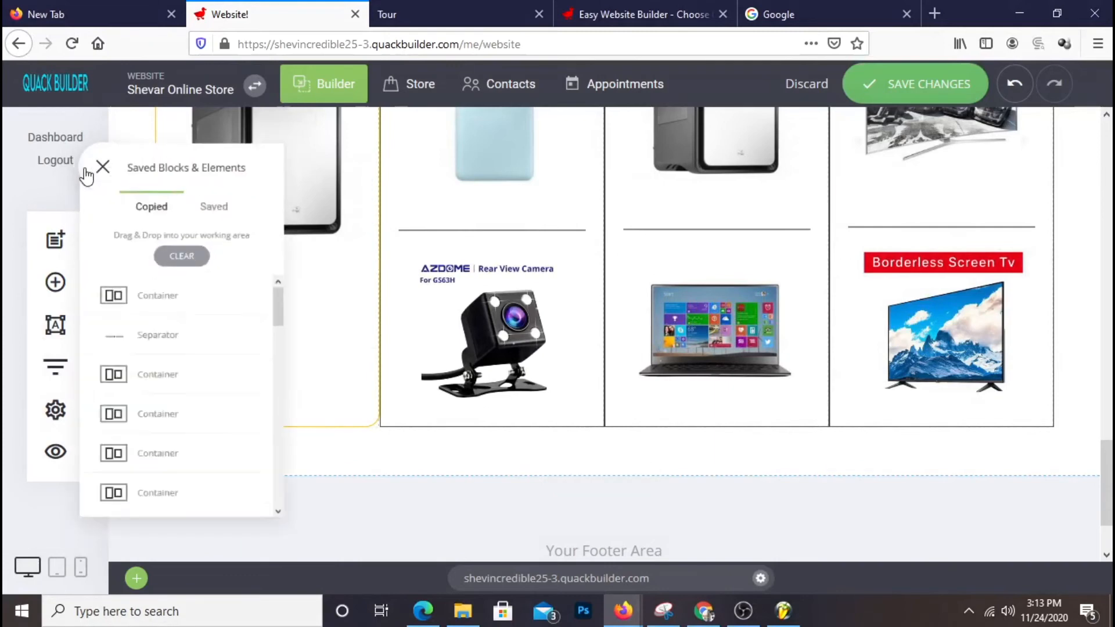
left_click_drag(159, 383, 244, 272)
- Delete the "Game Controller Deal Ending Soon" text above the computer case image in the Best Seller block
scroll(365, 380, "up", 2)
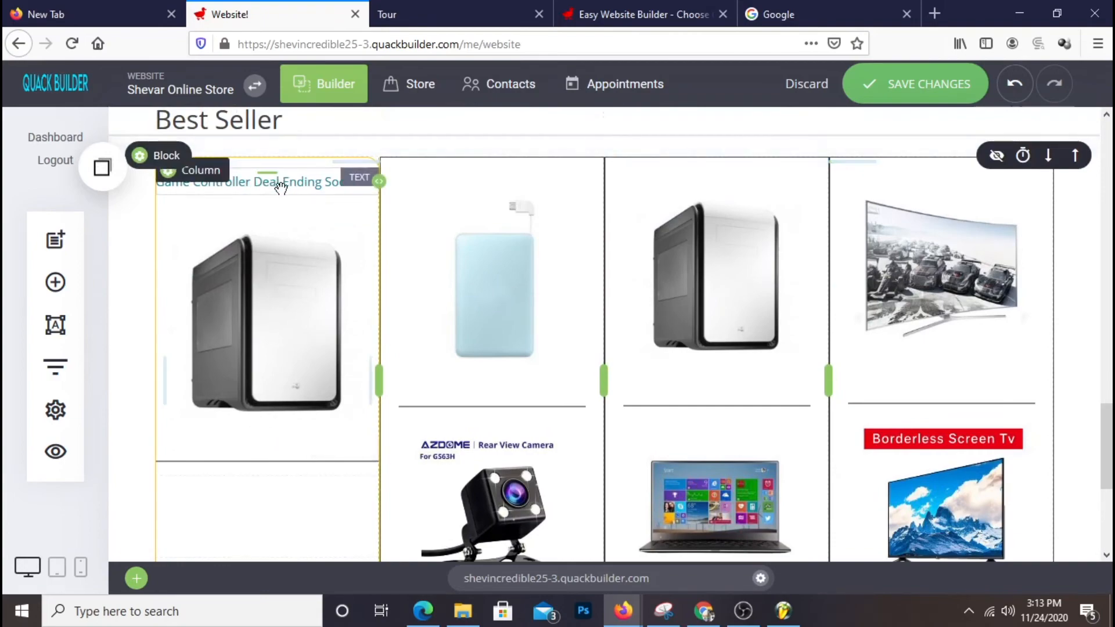
left_click(308, 152)
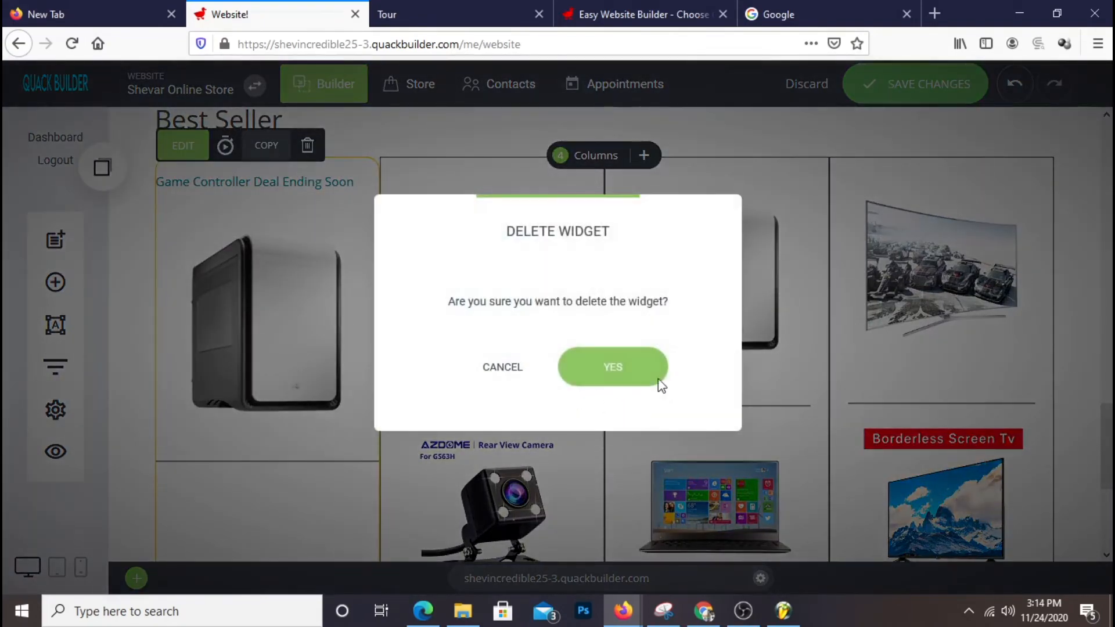
left_click(639, 373)
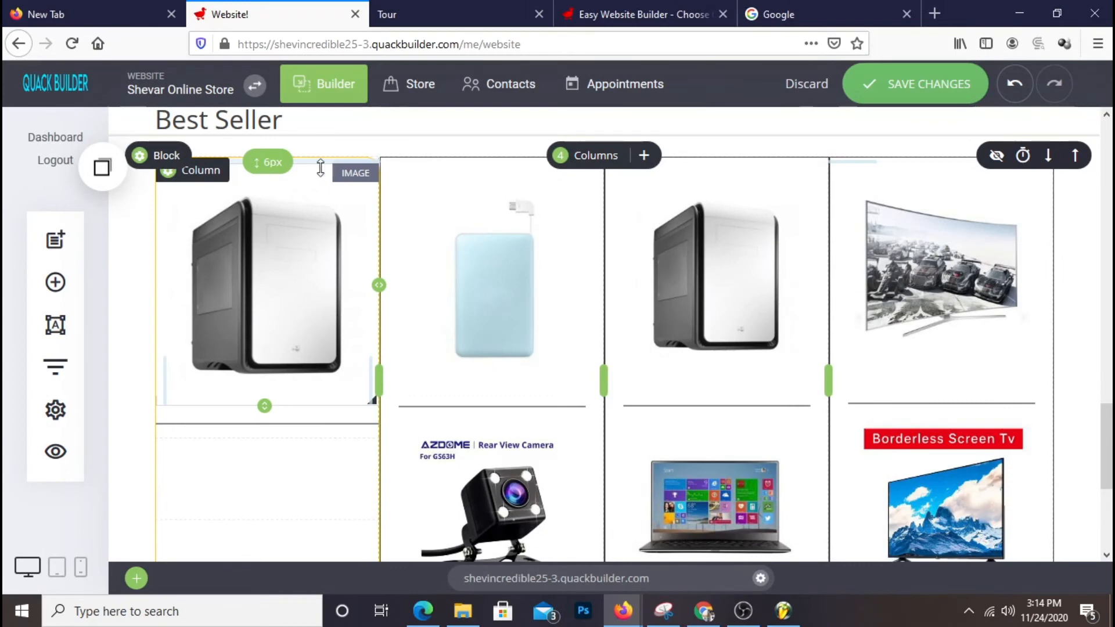
- Reduce the height of the first column's computer case image area to align its separator with the neighbouring ones, and look over the block
left_click_drag(263, 405, 260, 388)
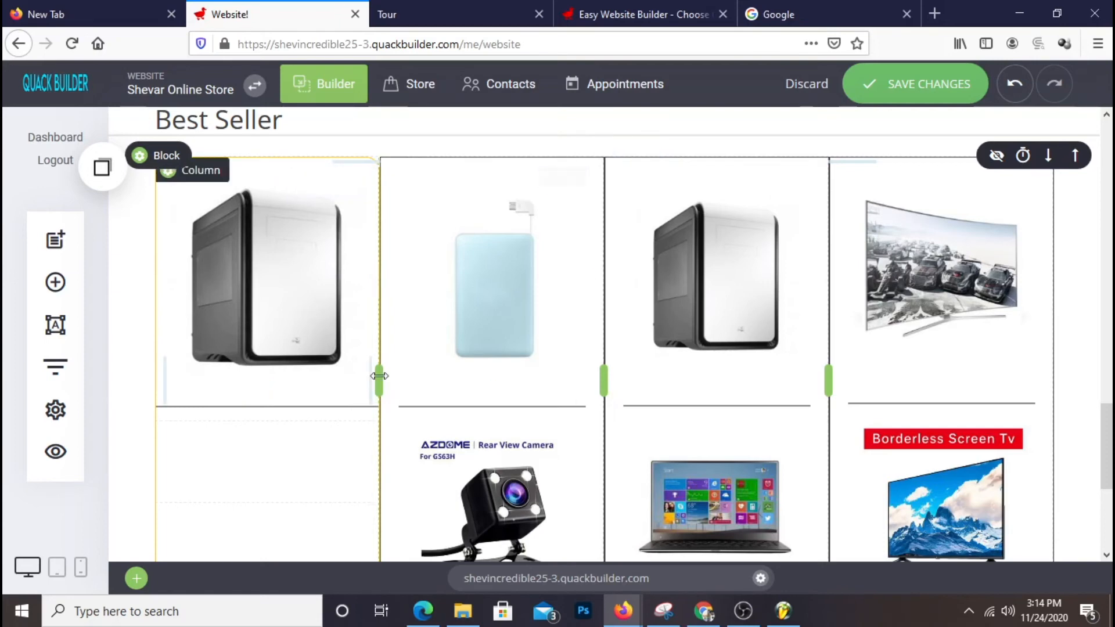
scroll(977, 432, "down", 3)
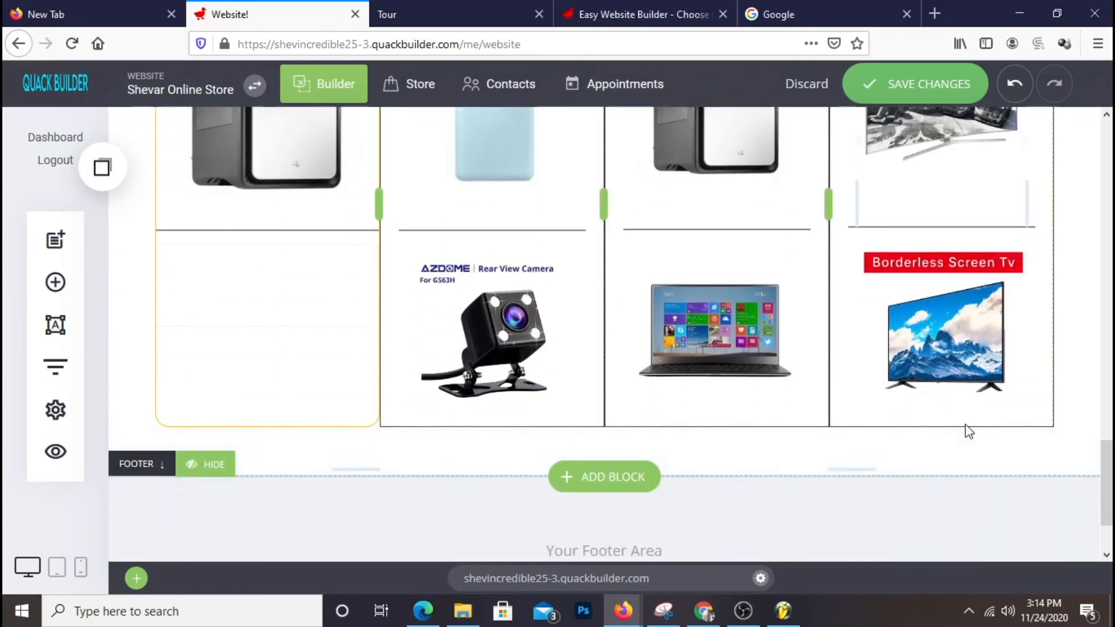
scroll(966, 428, "up", 3)
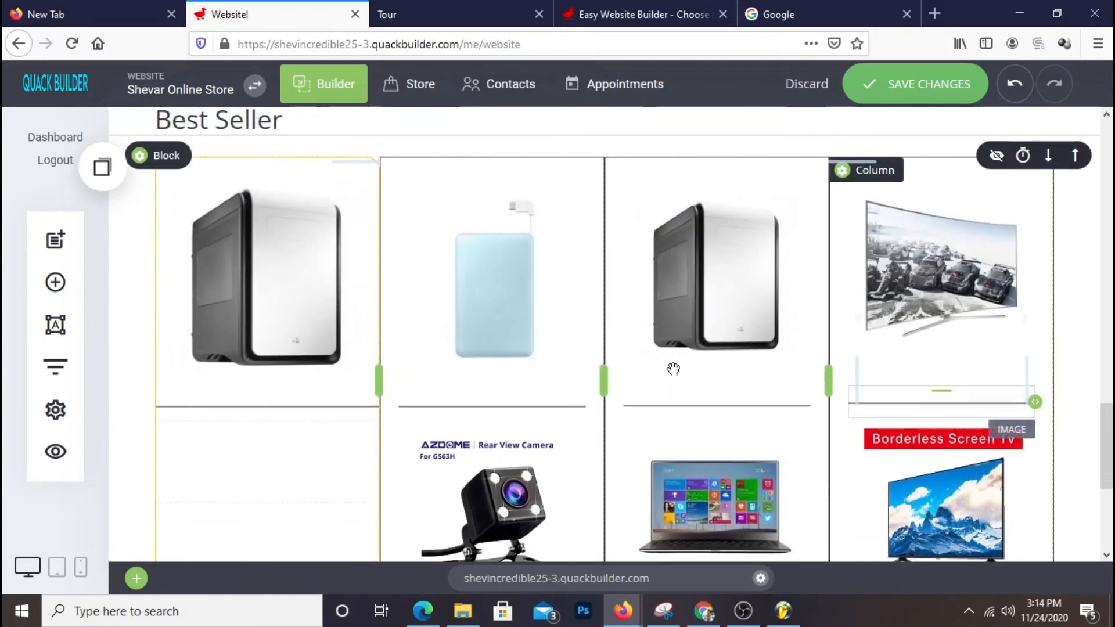
- Add an image element below the separator in the first Best Seller column, using the picture of the TV against a blue wall
left_click(69, 296)
left_click_drag(215, 426, 273, 450)
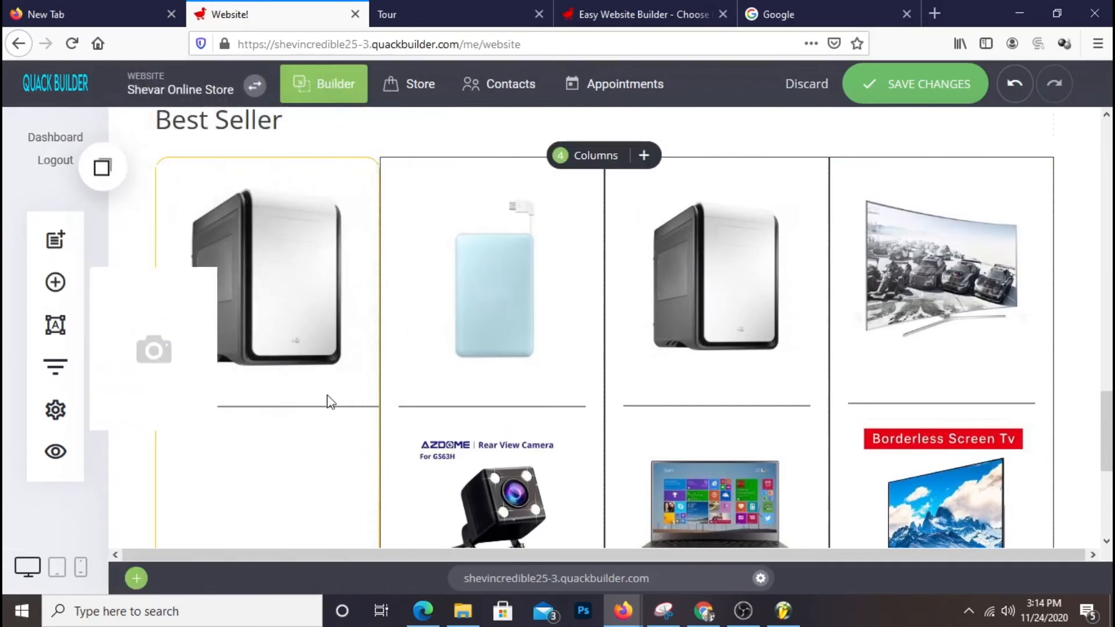
left_click(928, 238)
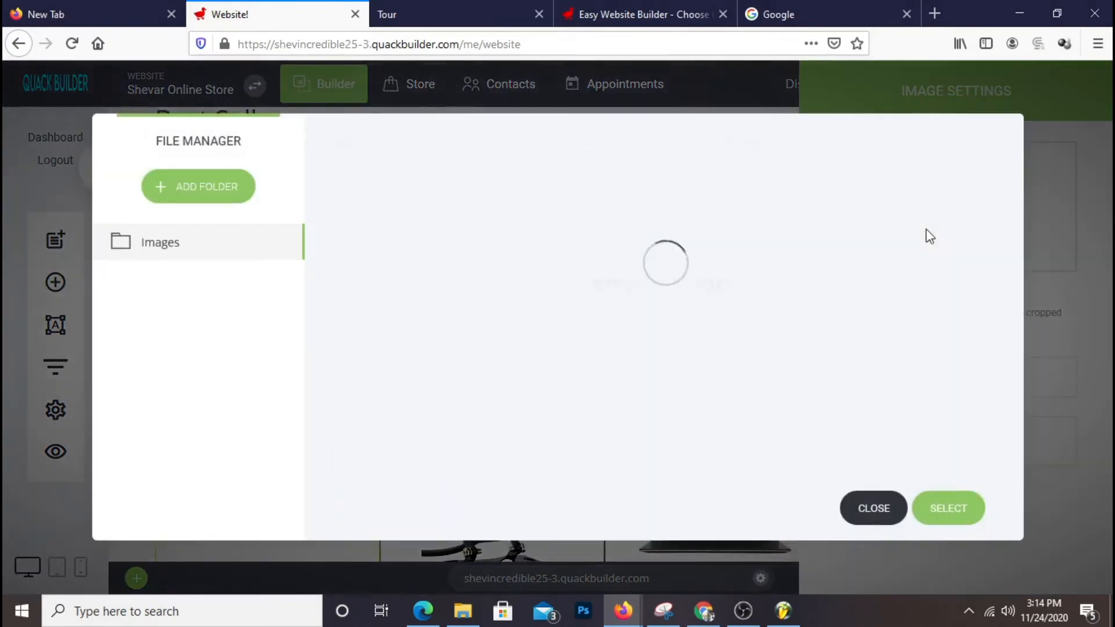
scroll(599, 406, "down", 10)
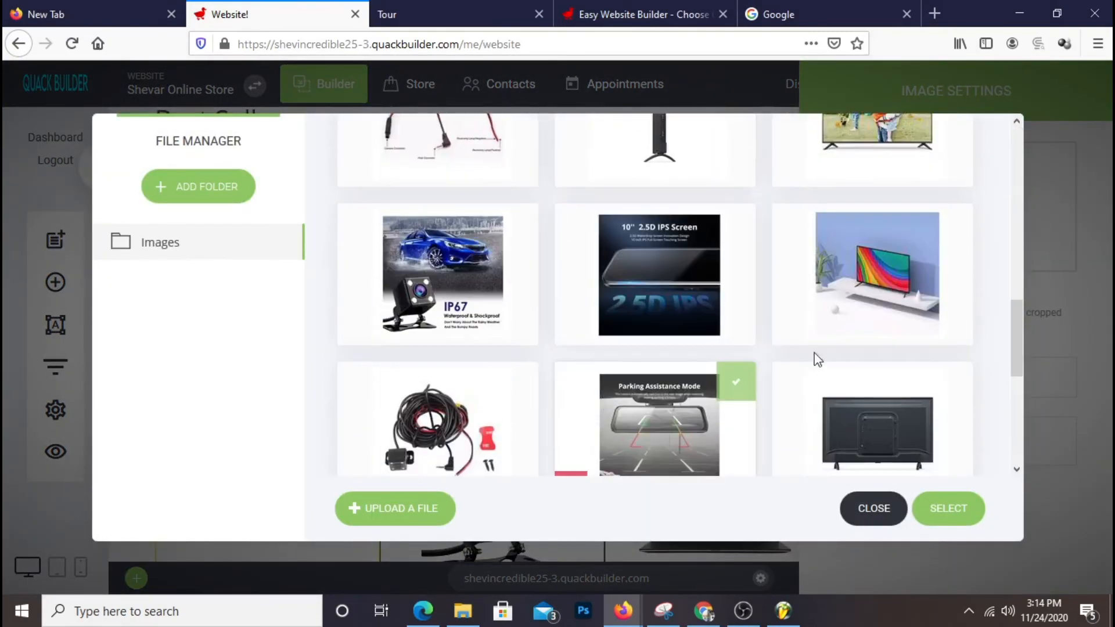
left_click(950, 506)
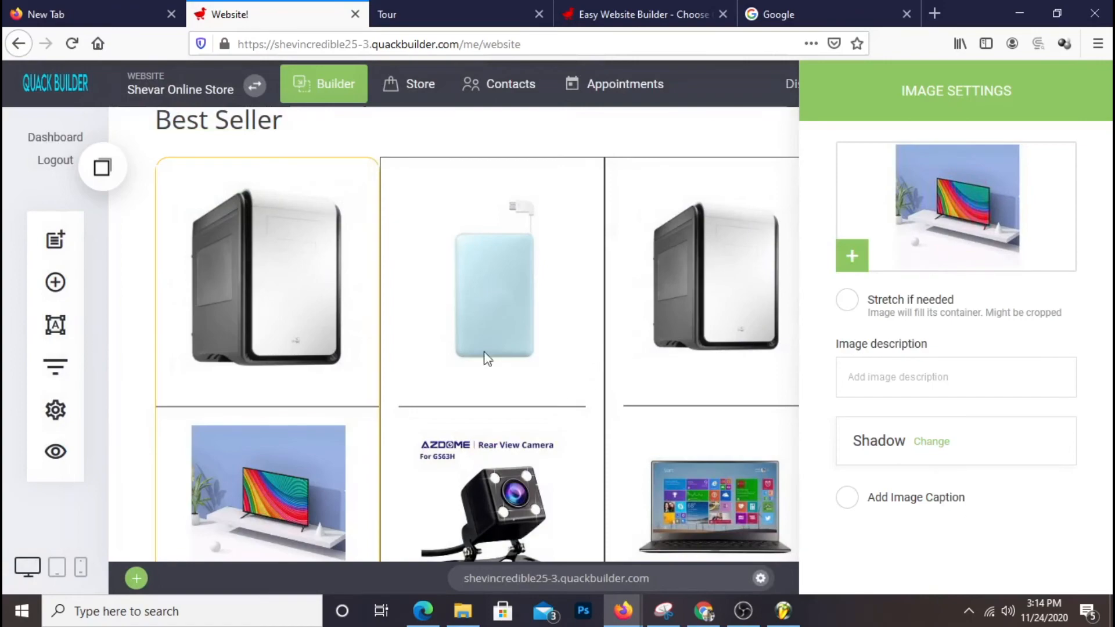
- Replace the TV picture in the new image element with the white speaker picture from the file manager
left_click(951, 240)
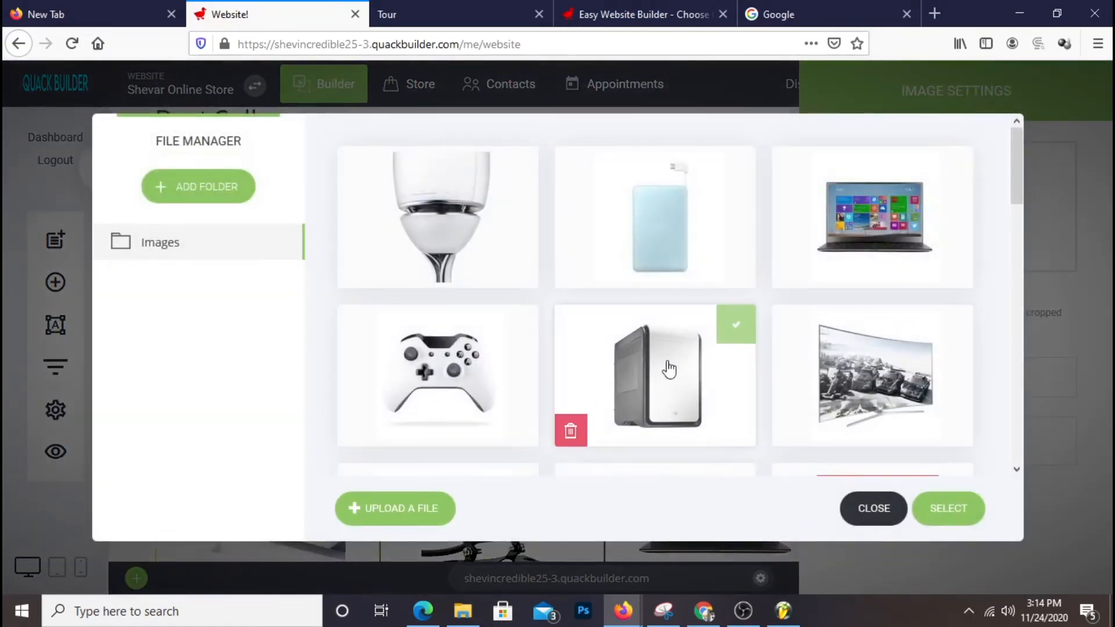
scroll(645, 348, "down", 7)
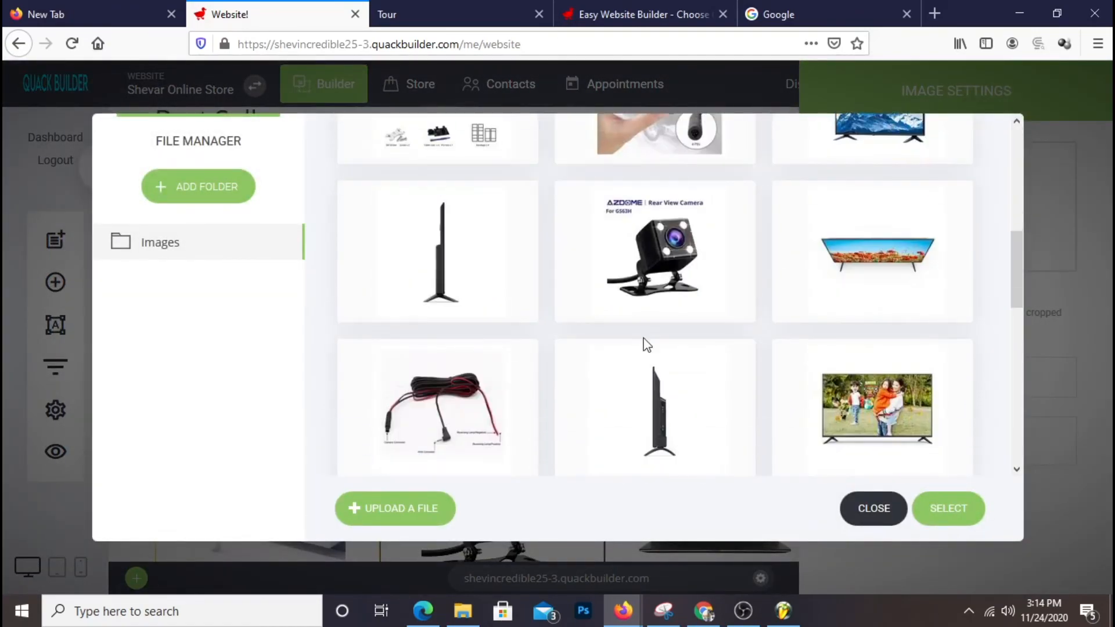
scroll(646, 345, "down", 8)
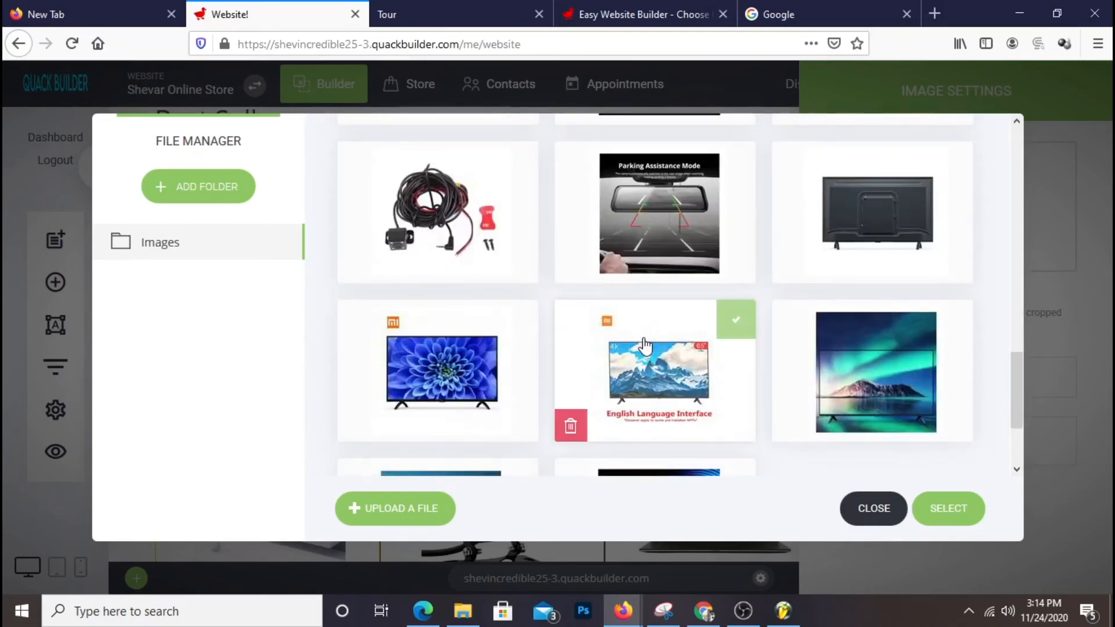
scroll(645, 347, "up", 15)
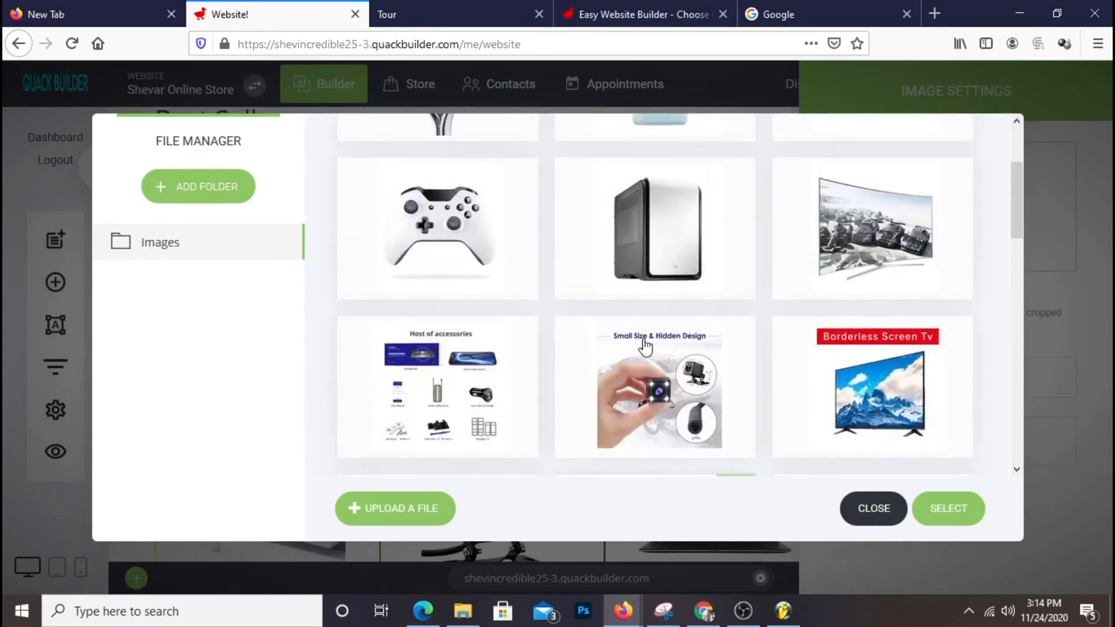
scroll(530, 269, "up", 3)
left_click(458, 254)
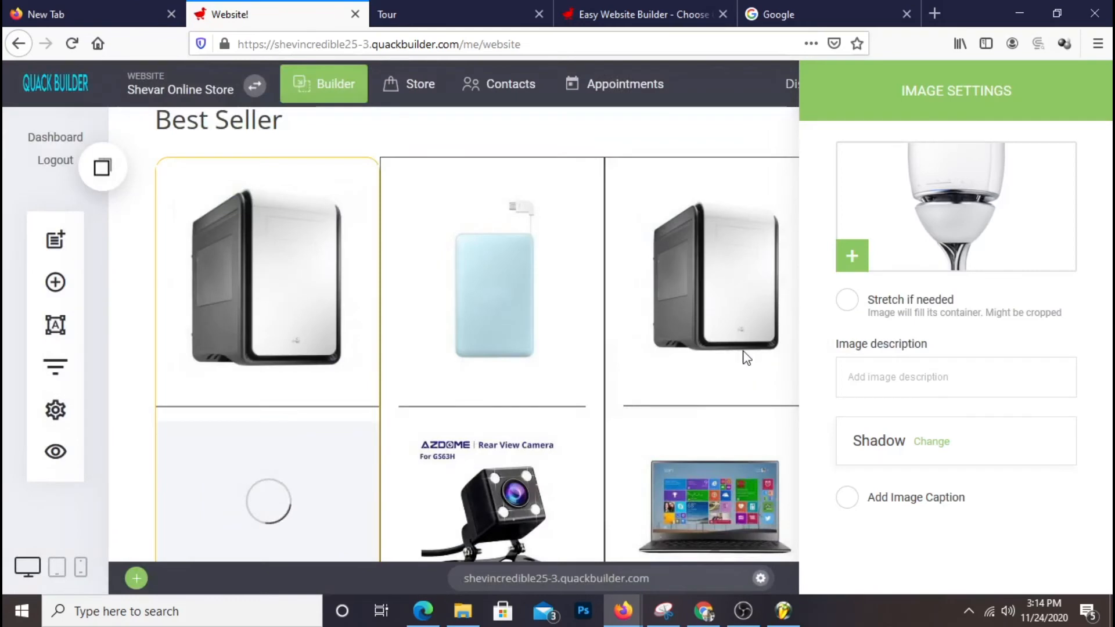
left_click(787, 386)
- Make the speaker image taller and slightly narrower, add a small gap above it, and save the changes
scroll(406, 306, "down", 3)
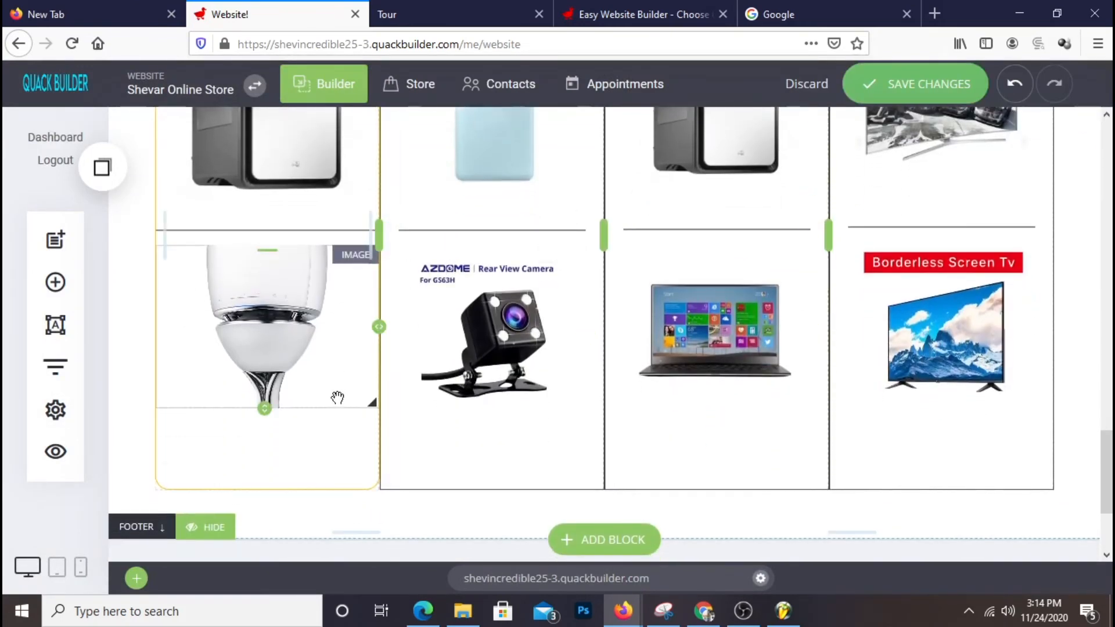
left_click_drag(264, 414, 264, 461)
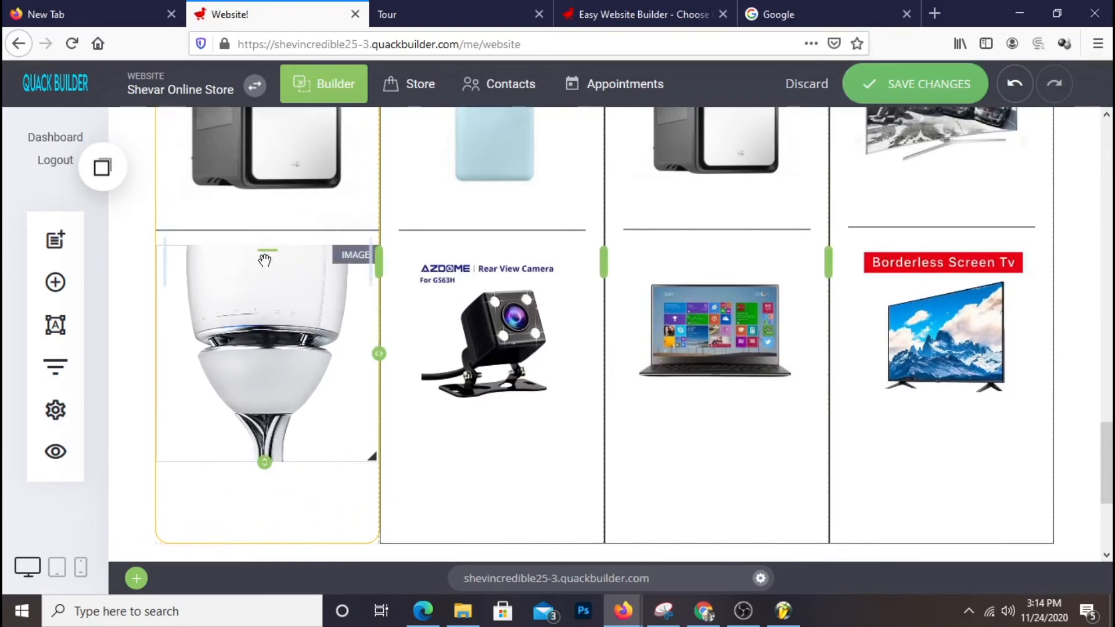
left_click_drag(265, 248, 264, 256)
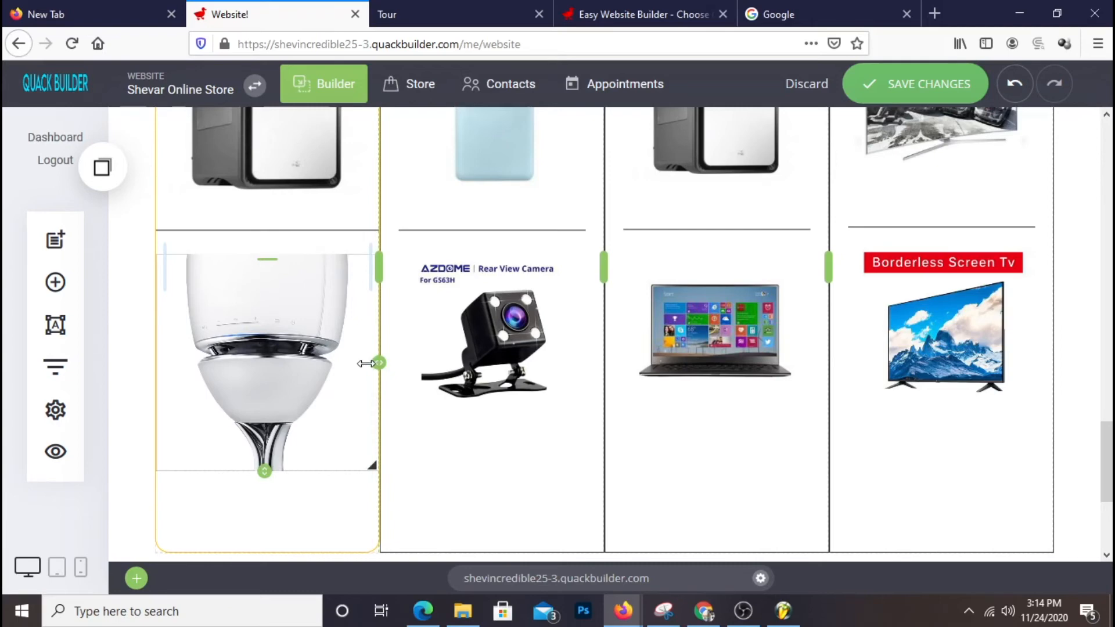
left_click_drag(367, 363, 355, 364)
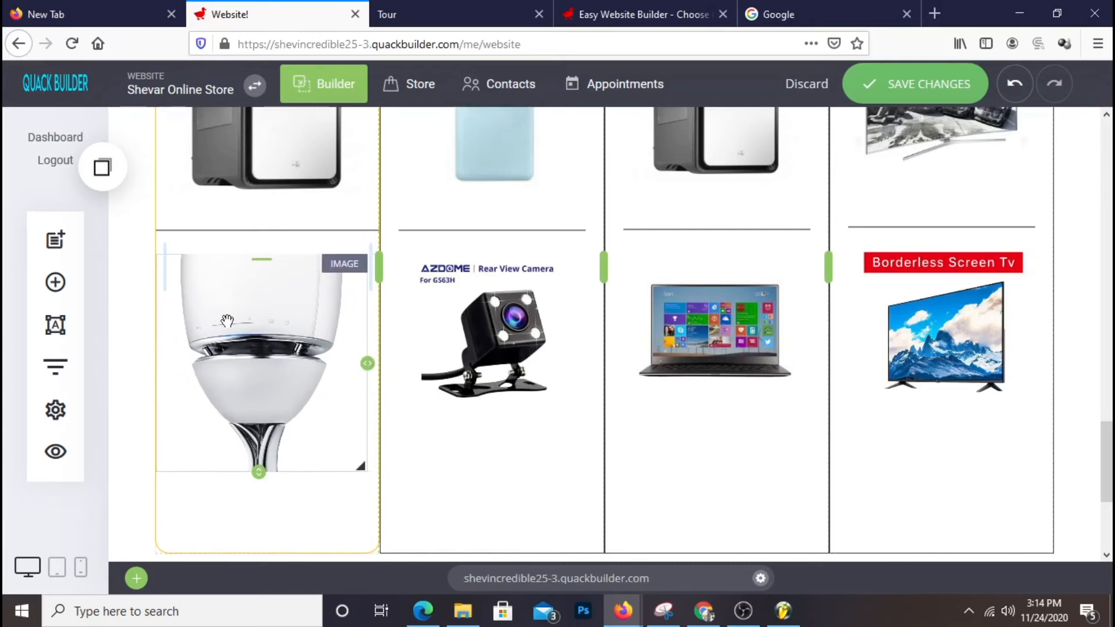
scroll(473, 311, "up", 6)
scroll(580, 522, "down", 5)
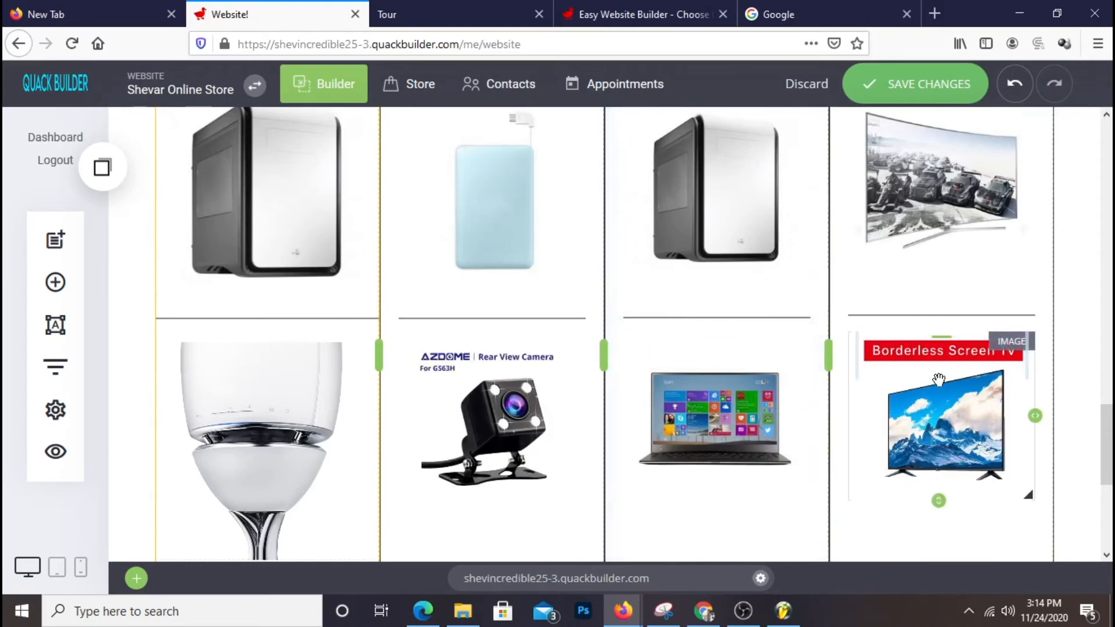
scroll(938, 380, "up", 5)
left_click(926, 89)
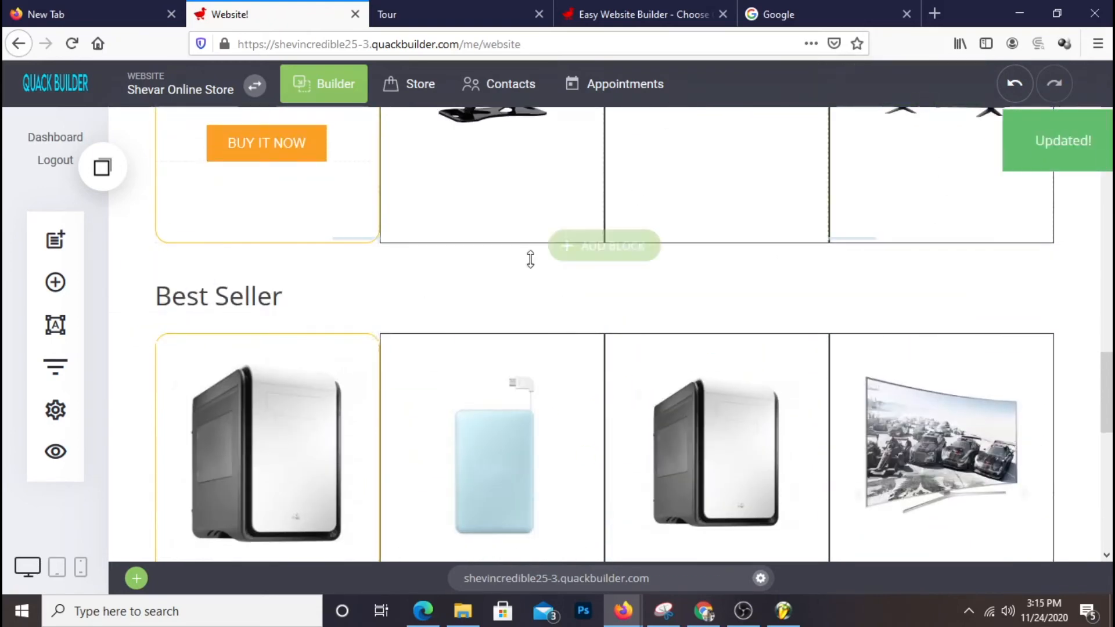
scroll(568, 311, "down", 3)
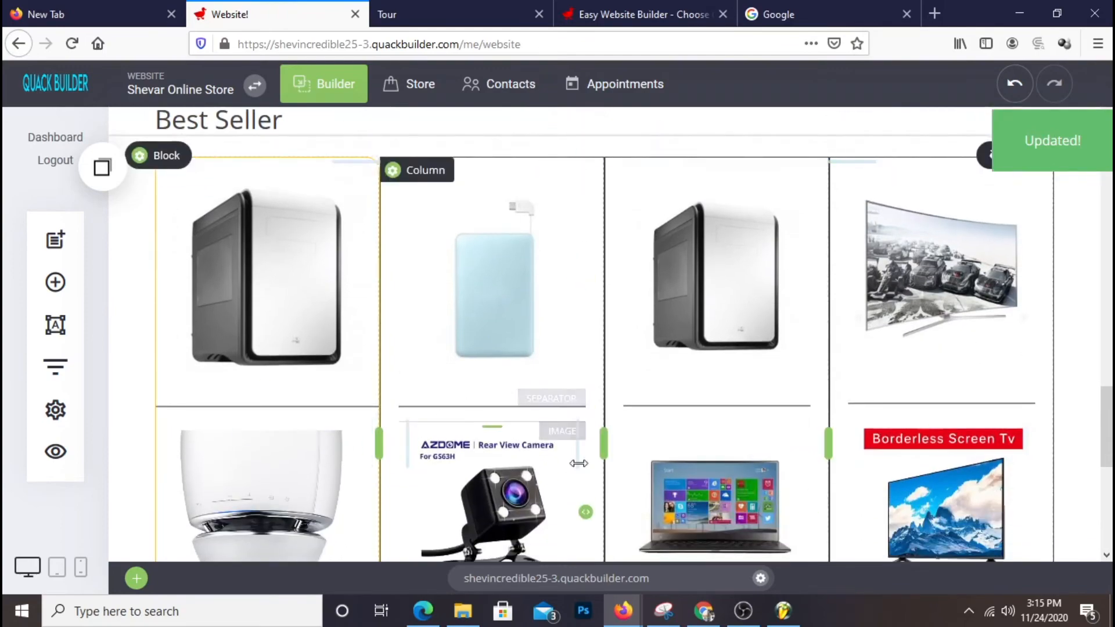
scroll(573, 478, "up", 12)
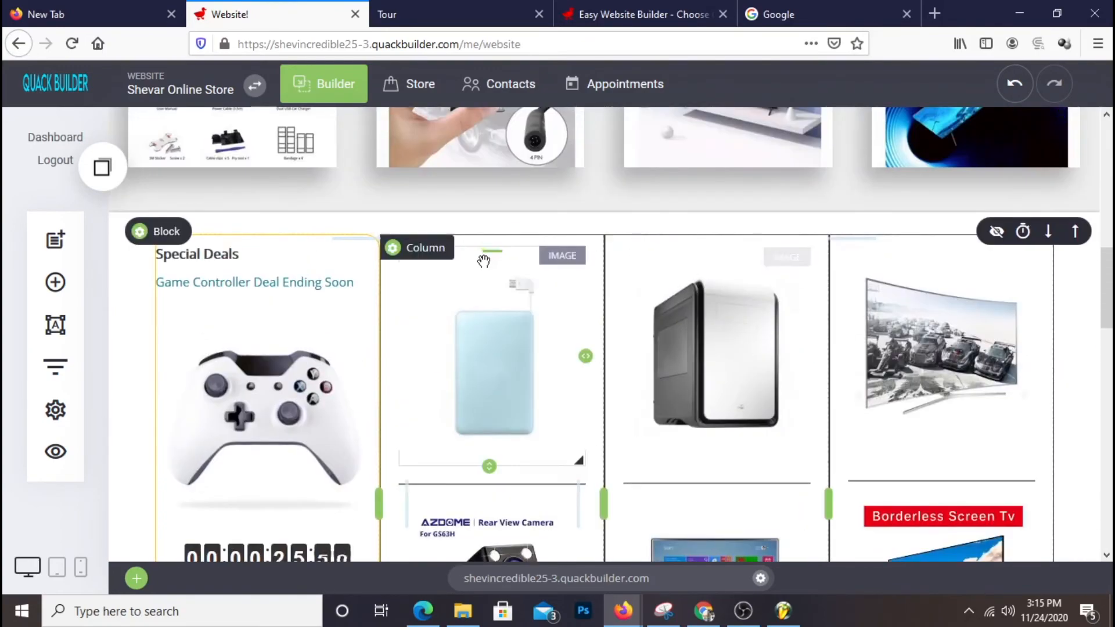
scroll(716, 314, "down", 9)
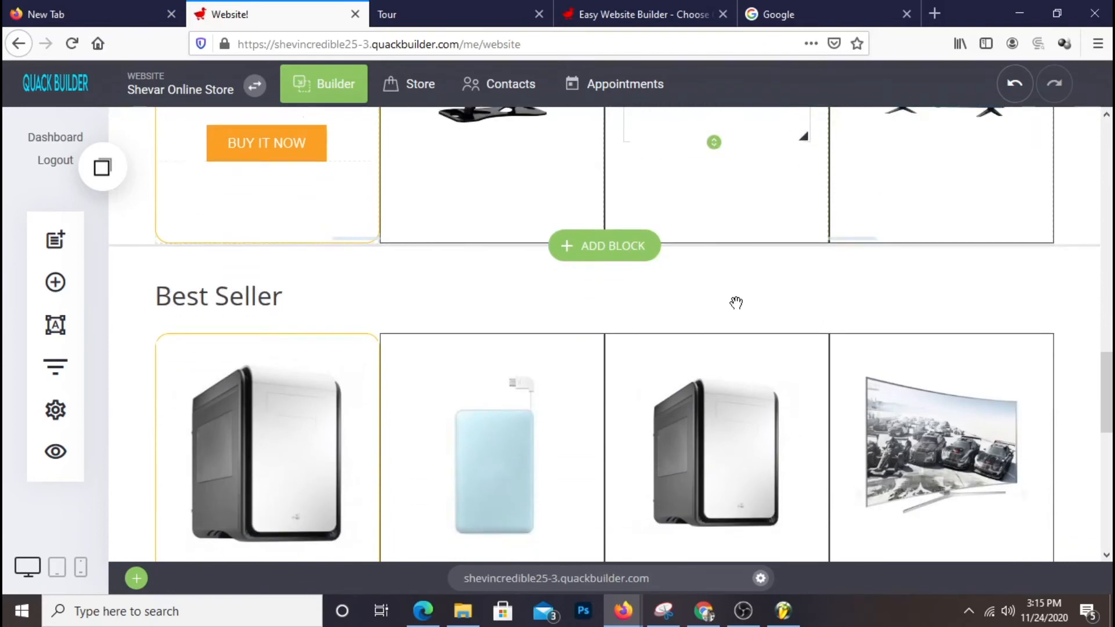
scroll(736, 303, "down", 2)
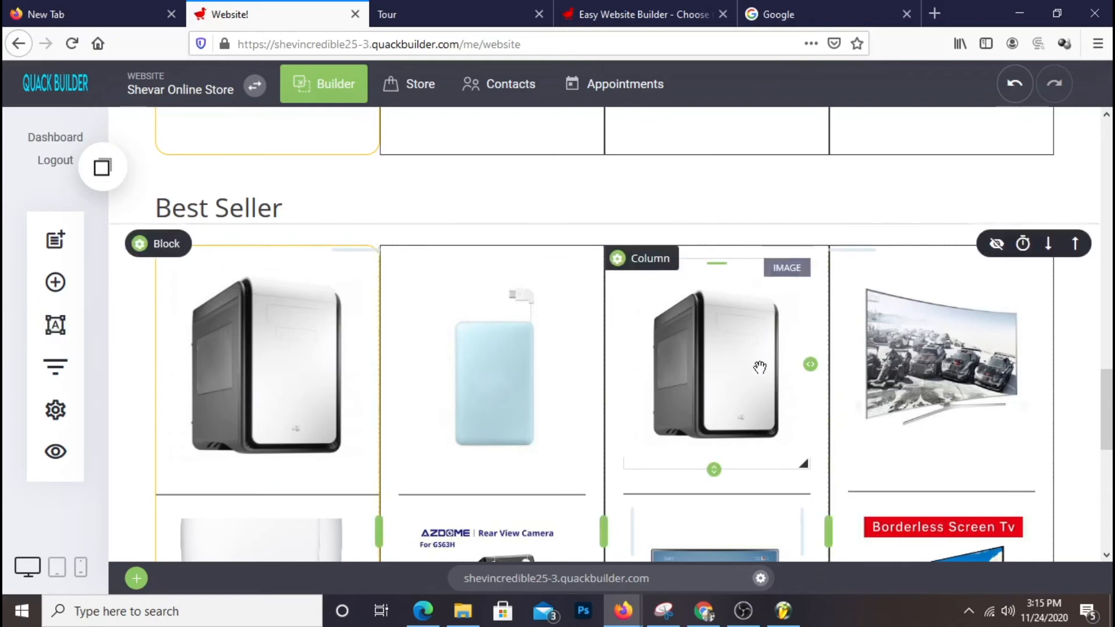
scroll(760, 367, "down", 4)
scroll(743, 334, "up", 2)
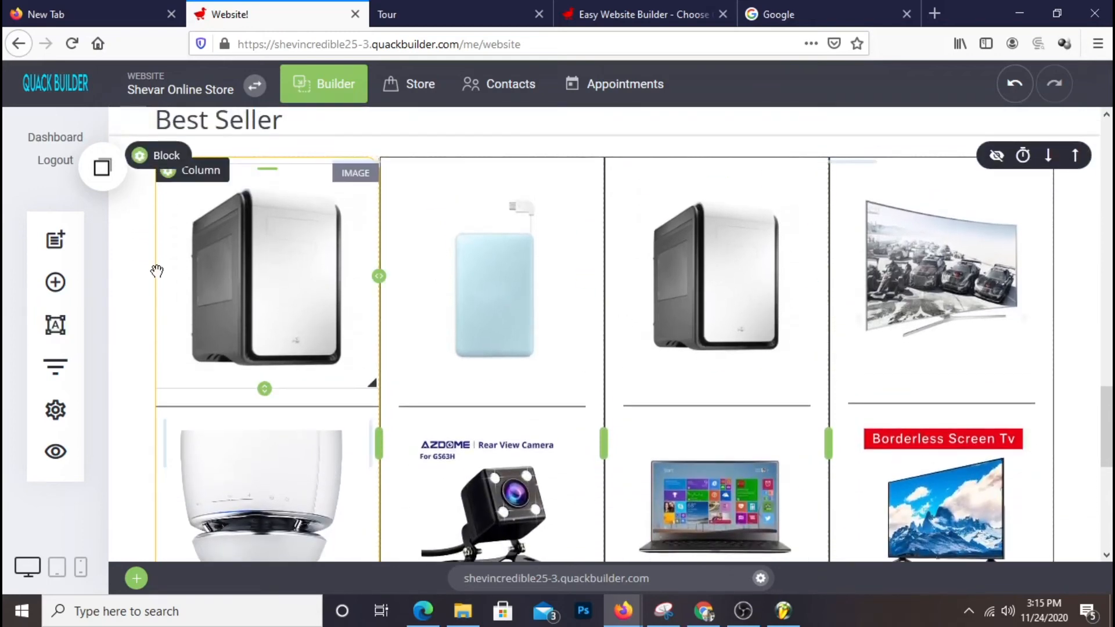
- Replace the computer case image in the first Best Seller column with the picture of the TV's back and save the changes
left_click(203, 294)
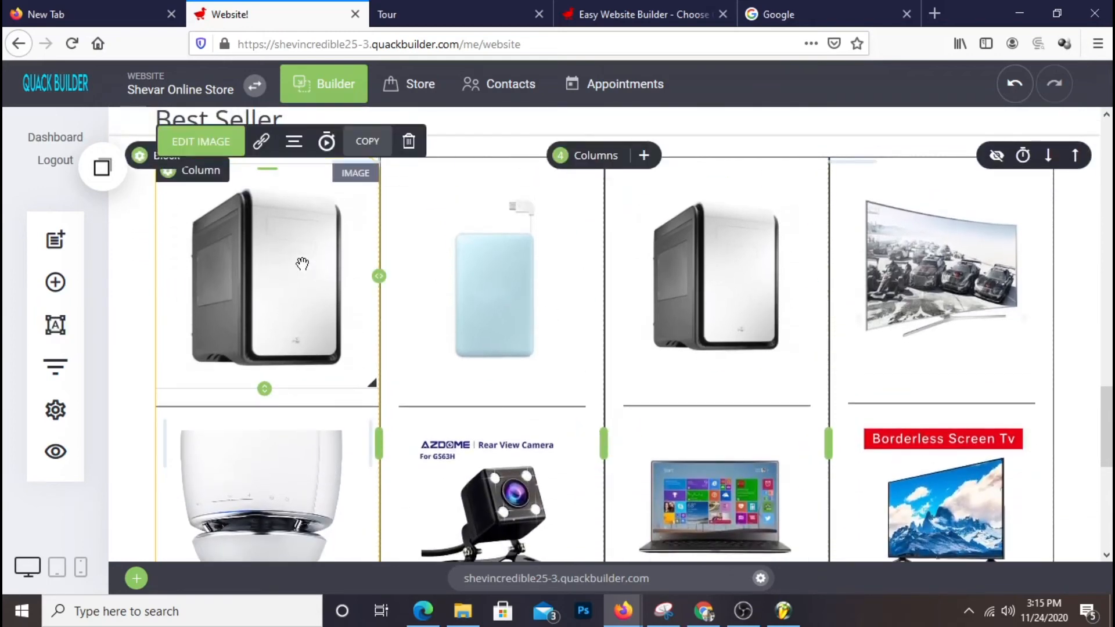
left_click(977, 236)
scroll(843, 319, "down", 5)
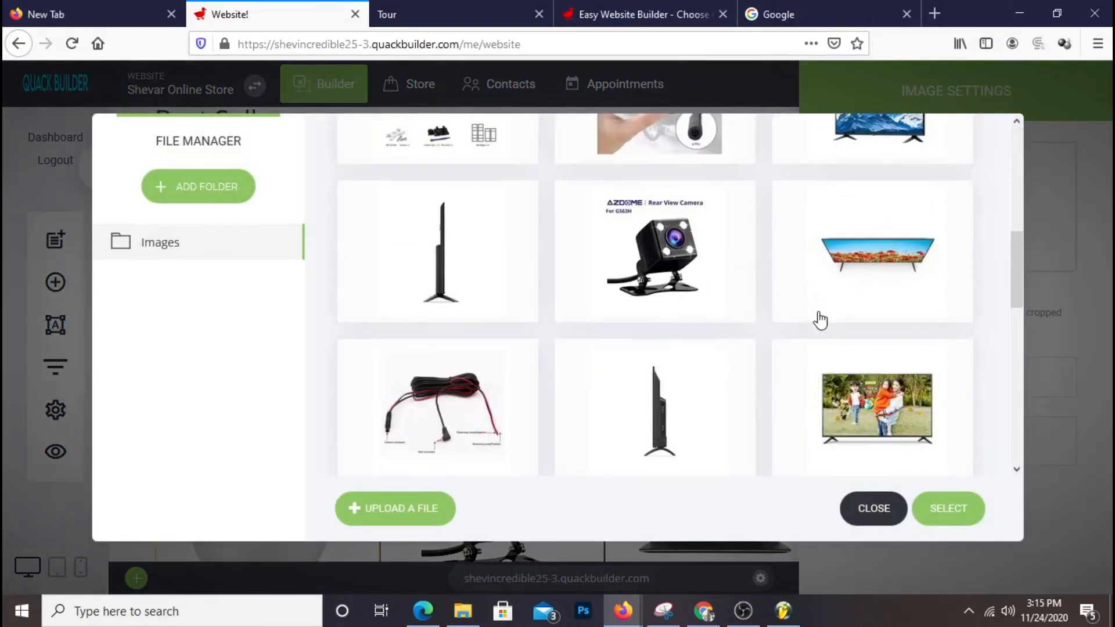
left_click(821, 318)
scroll(821, 319, "down", 5)
scroll(936, 322, "down", 3)
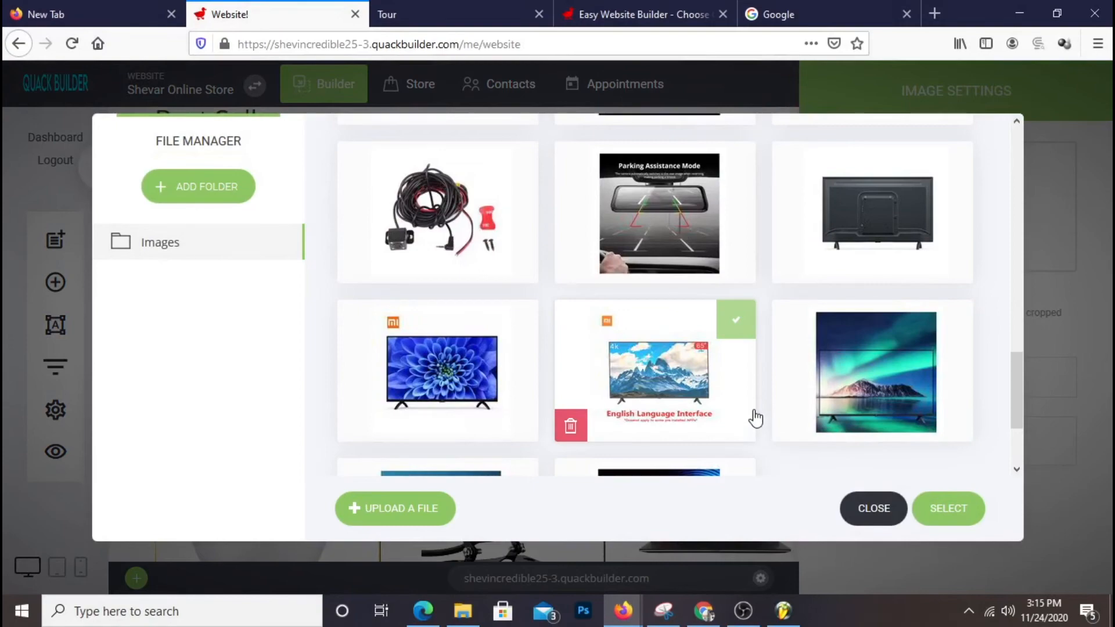
scroll(757, 418, "down", 3)
scroll(749, 401, "up", 4)
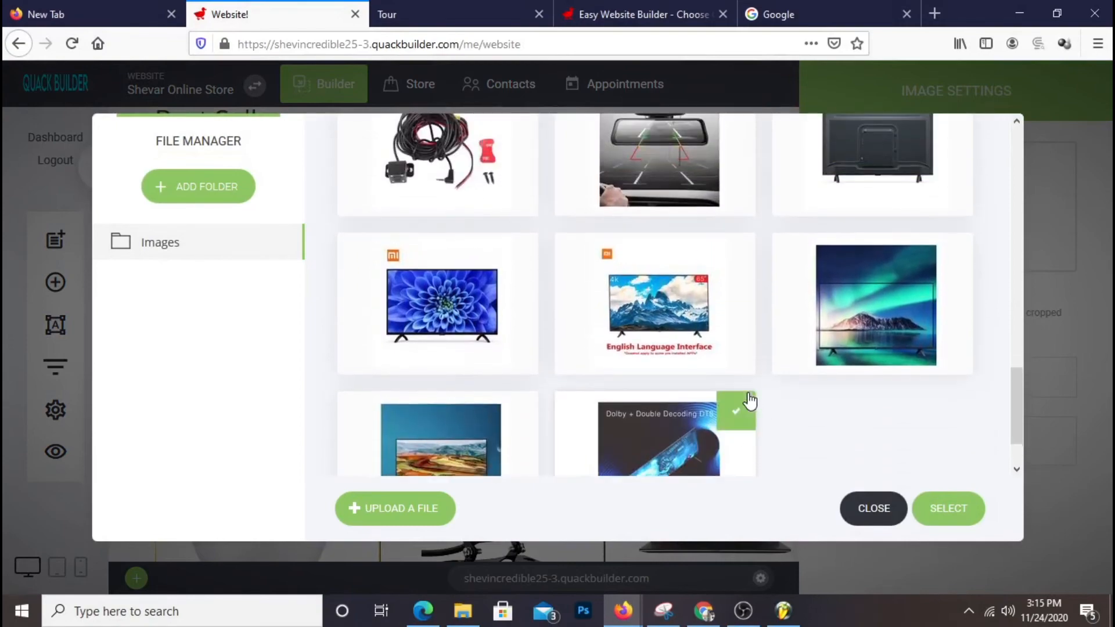
double_click(873, 318)
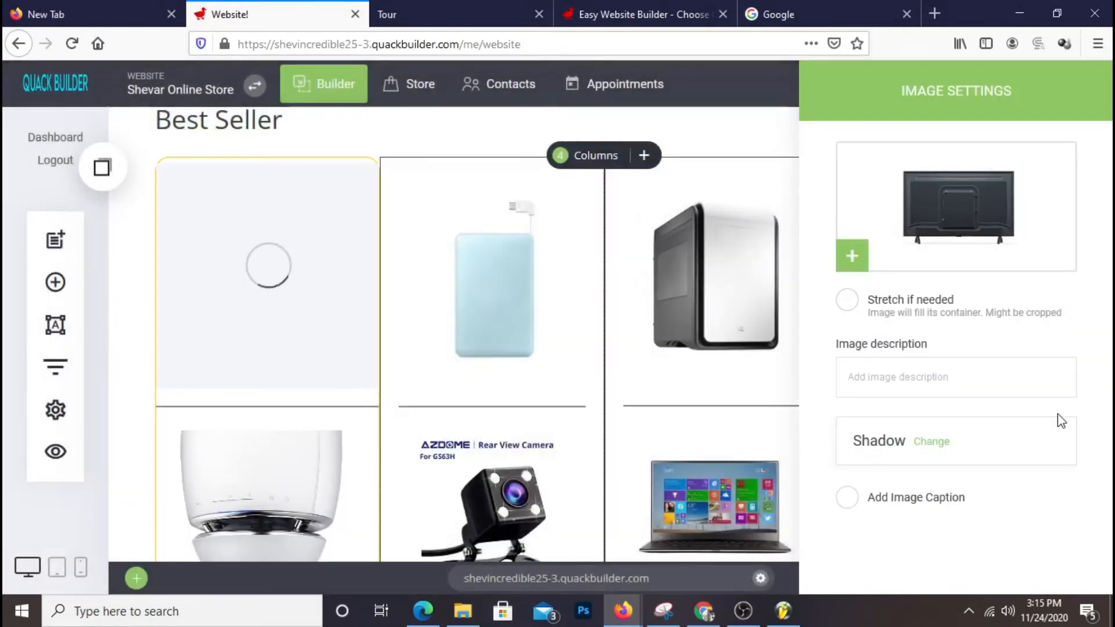
left_click(575, 365)
left_click(923, 86)
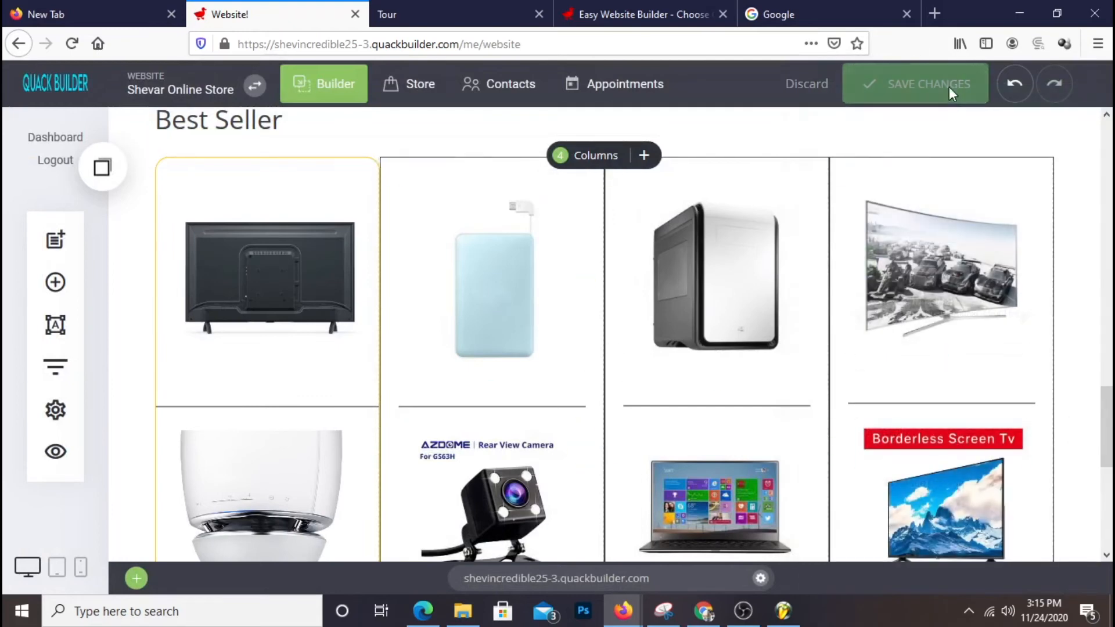
- Check the link settings of the TV image in the first Best Seller column
left_click(251, 290)
left_click(261, 141)
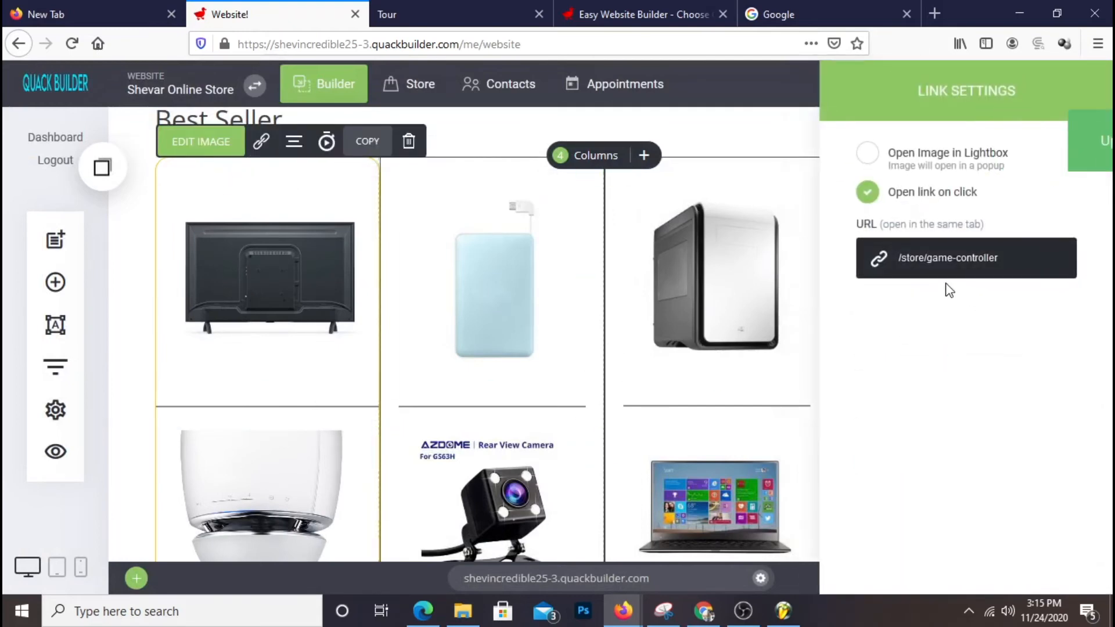
left_click(742, 319)
- Make the speaker image open the store page with all products in the same tab when clicked, and save the changes
left_click(263, 498)
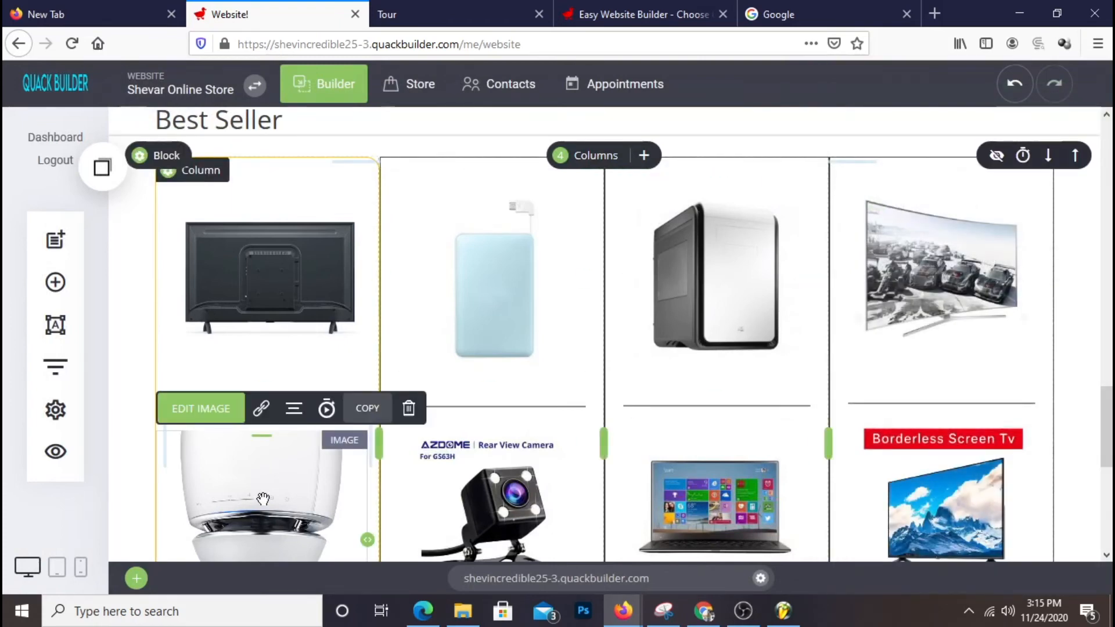
left_click(262, 410)
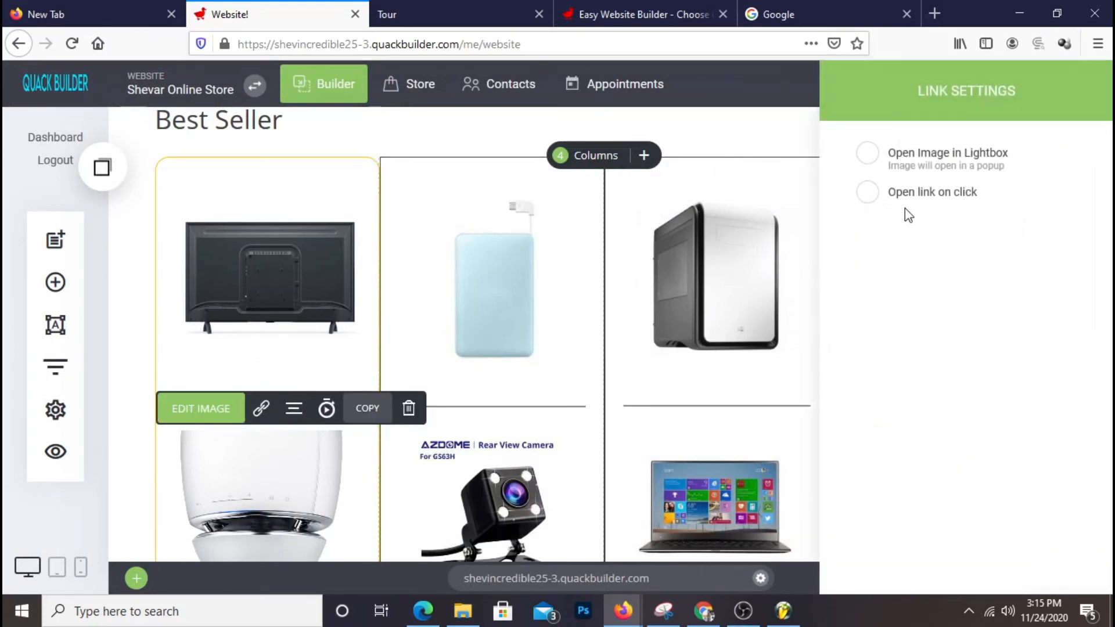
left_click(953, 193)
left_click(947, 252)
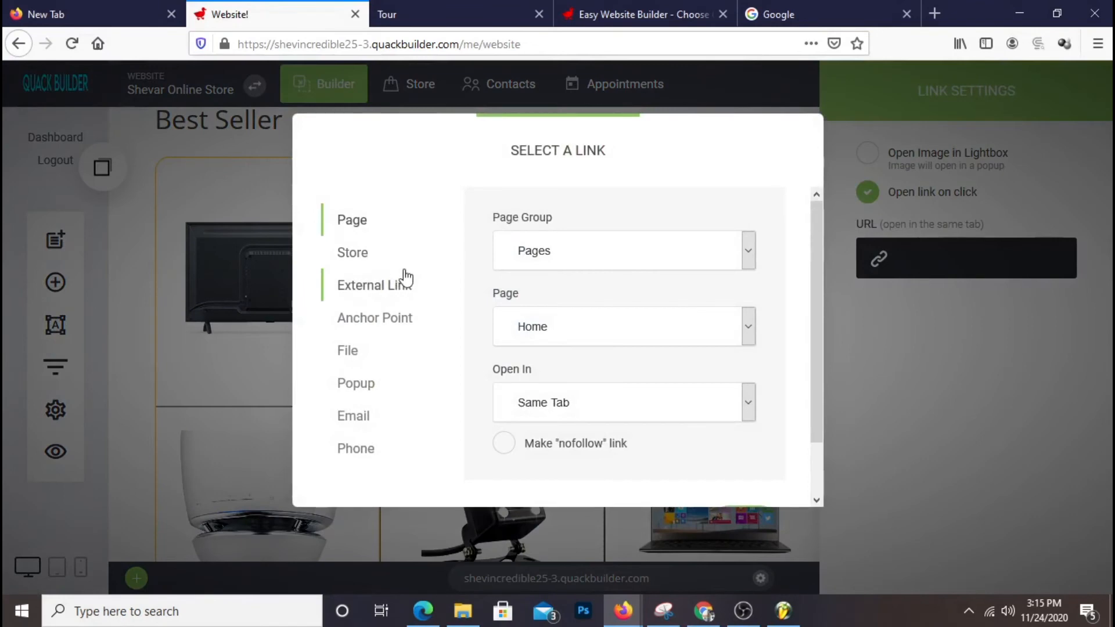
scroll(635, 279, "down", 2)
left_click(720, 466)
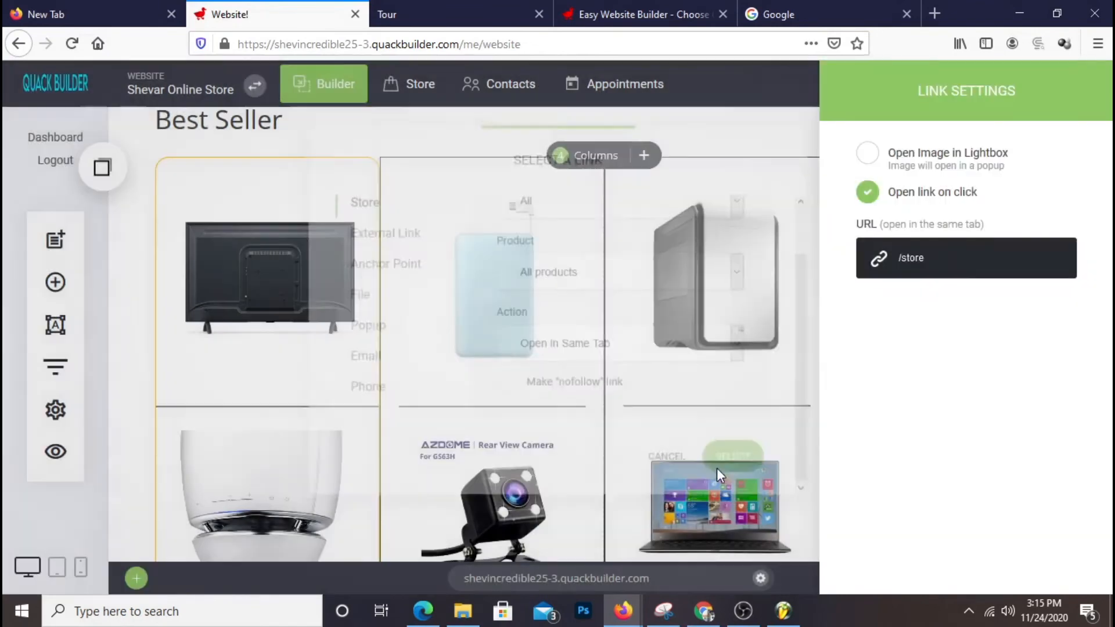
left_click(679, 417)
left_click(933, 89)
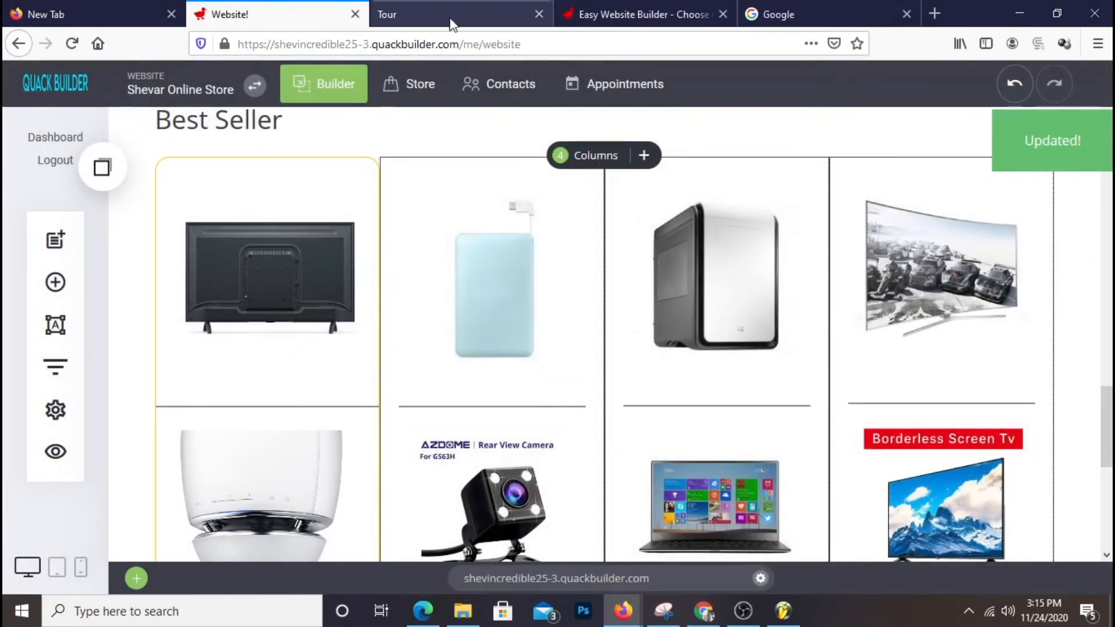
- Switch to the site preview in the Tour browser tab, reload it, and examine the Best Seller section
left_click(450, 17)
right_click(449, 17)
left_click(503, 31)
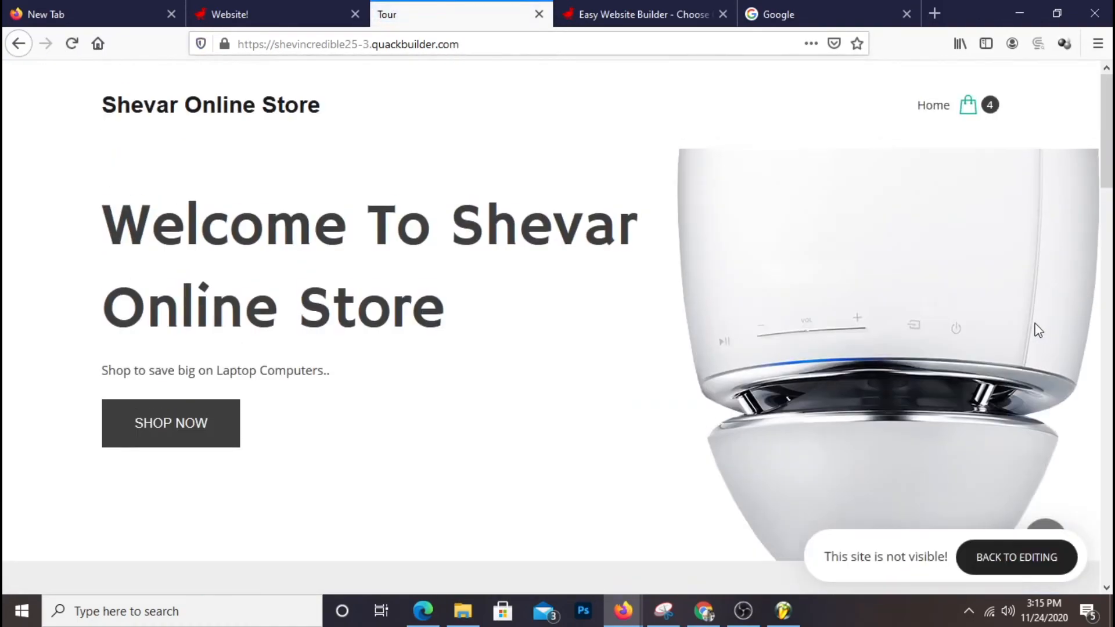
scroll(1019, 299, "down", 10)
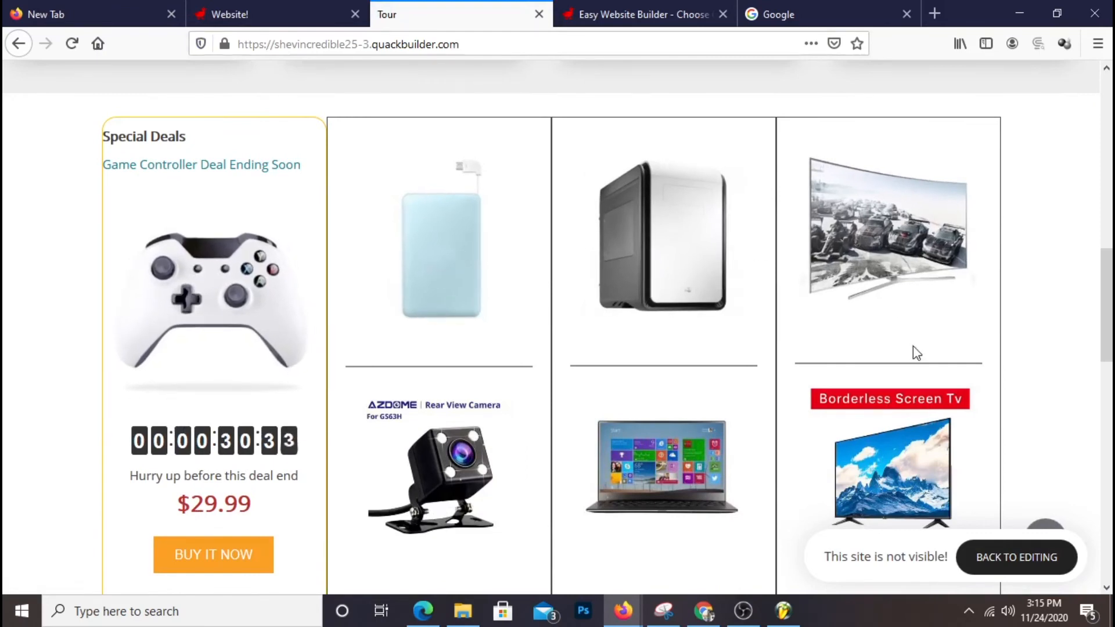
scroll(451, 444, "down", 7)
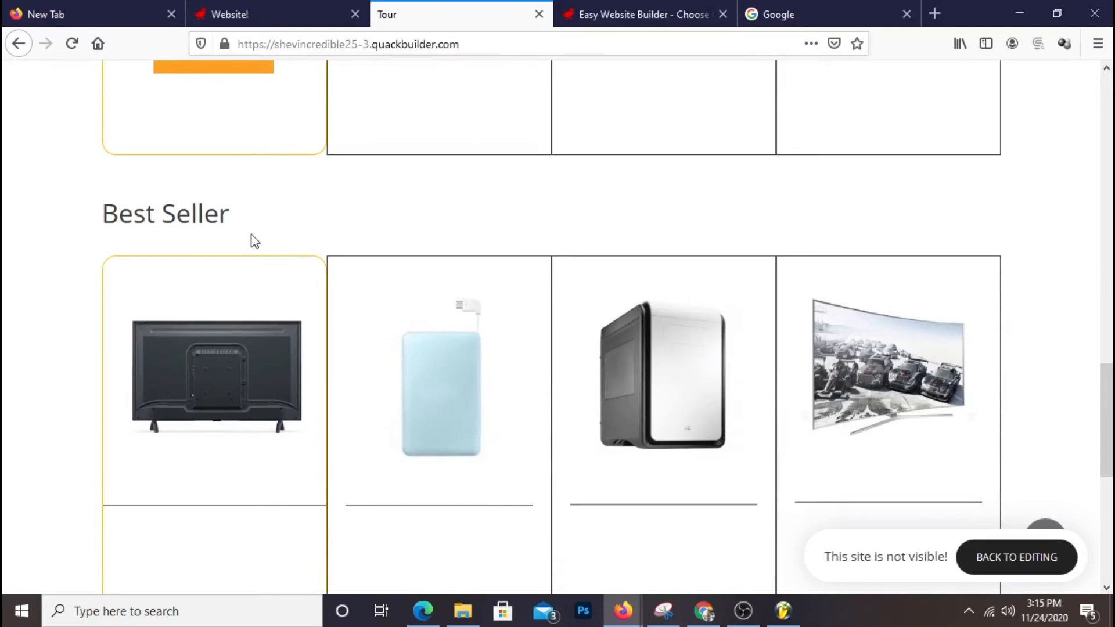
- Examine the product sections of the home page preview, from the banner to the end of the Best Seller columns
scroll(831, 349, "down", 3)
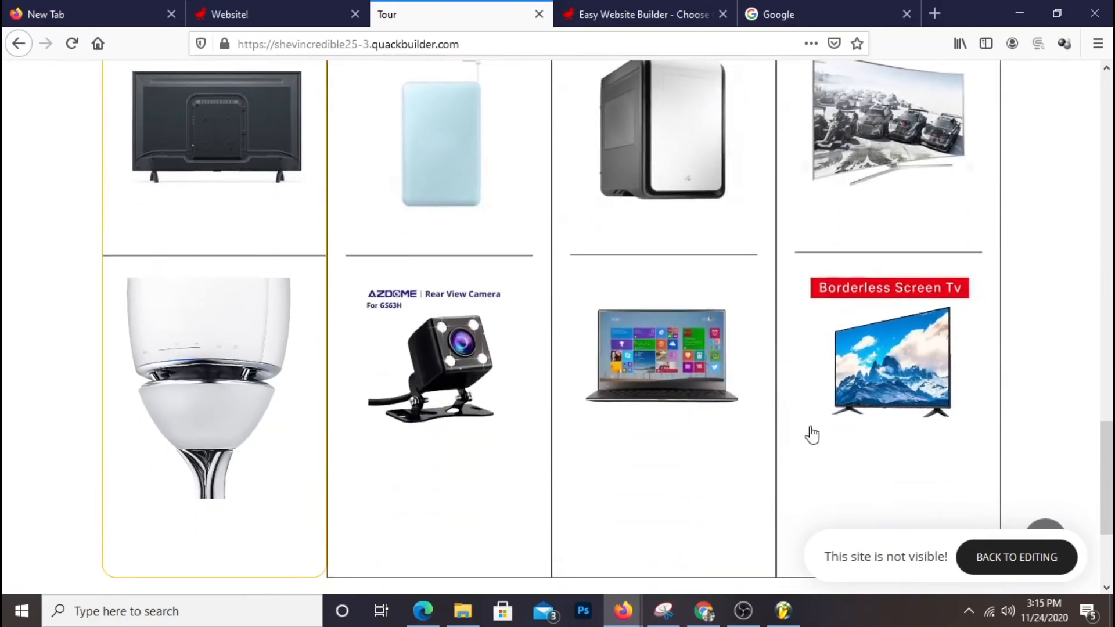
scroll(833, 339, "down", 3)
scroll(614, 428, "up", 8)
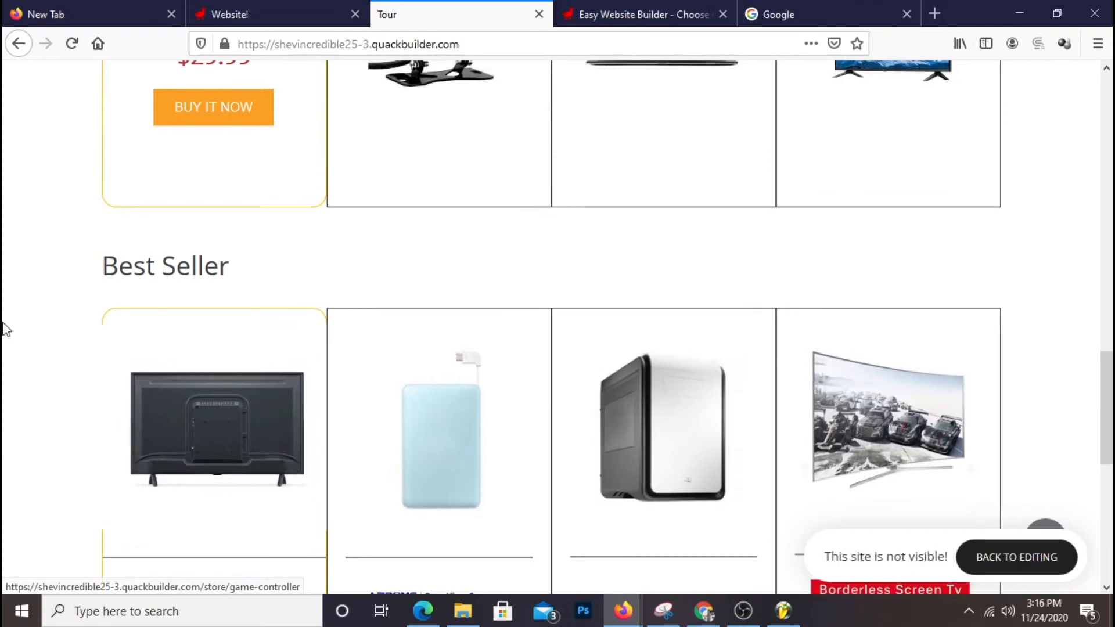
scroll(881, 473, "up", 2)
scroll(881, 473, "up", 12)
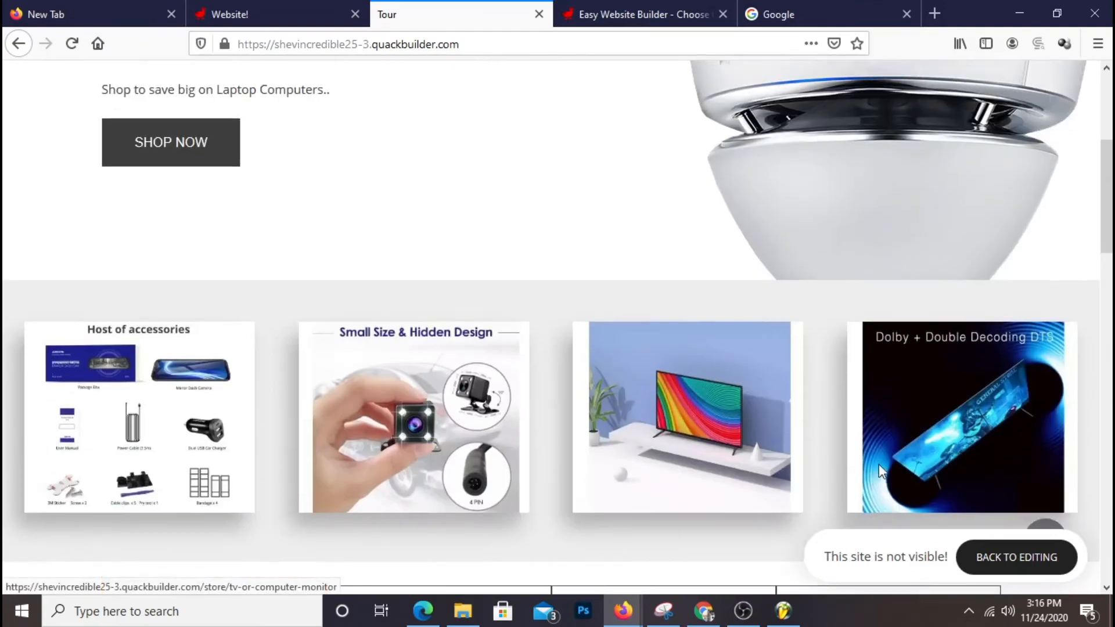
scroll(878, 471, "down", 17)
scroll(876, 468, "down", 5)
scroll(874, 468, "up", 7)
scroll(877, 467, "up", 1)
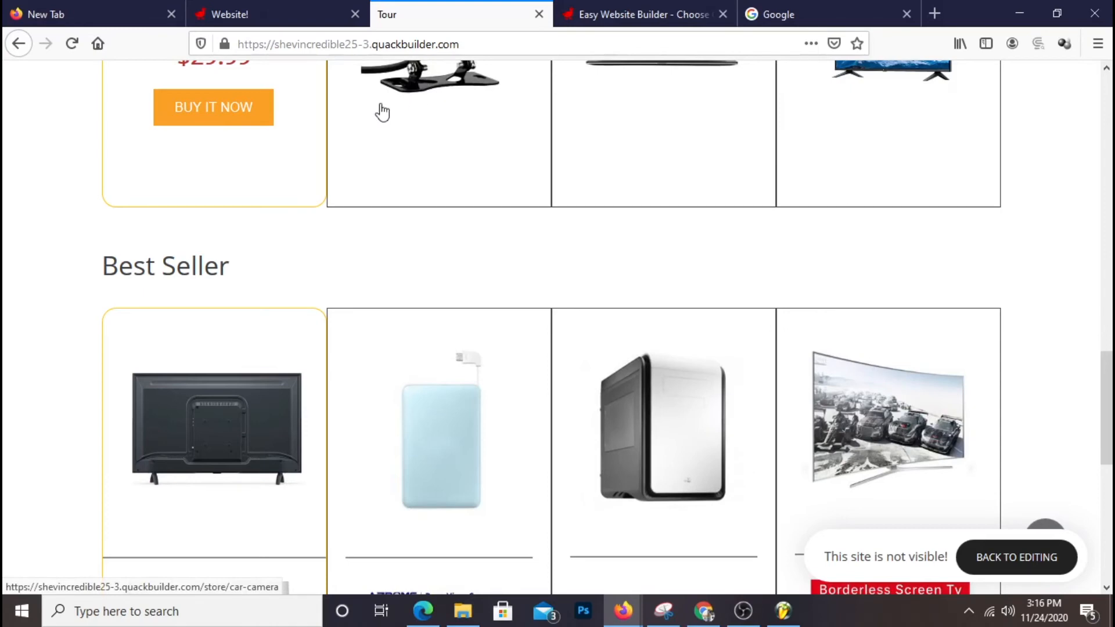
- Switch back to the website builder's browser tab and hide the block containing the Best Seller heading
left_click(274, 14)
scroll(572, 293, "up", 3)
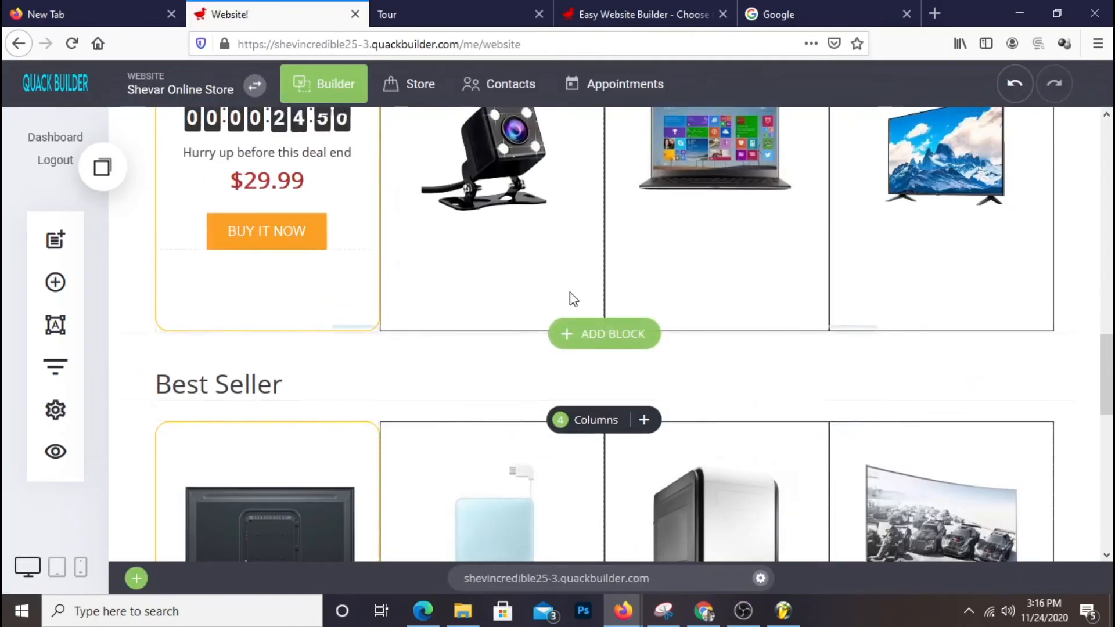
scroll(569, 292, "down", 1)
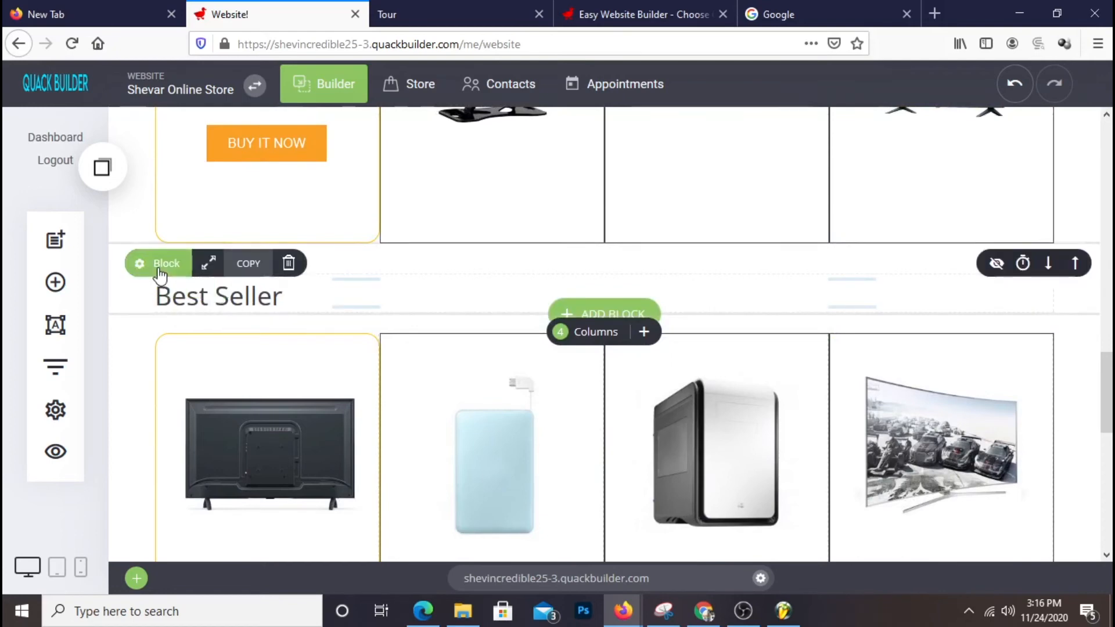
left_click(996, 264)
- Add a text widget between the hidden heading block and the four product image columns
left_click(56, 282)
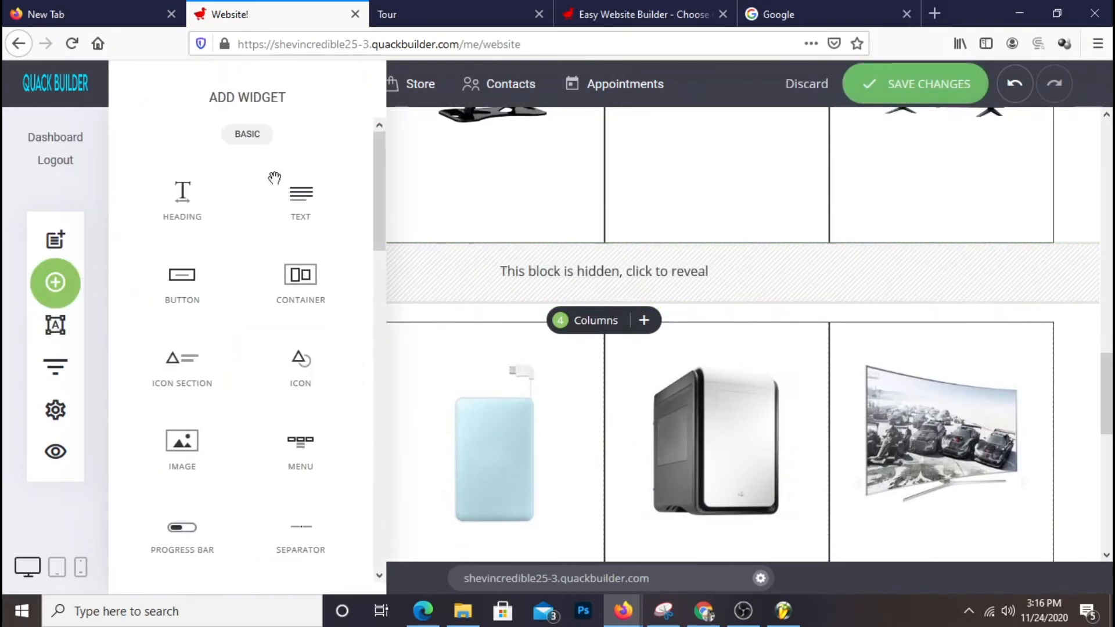
left_click_drag(316, 203, 73, 301)
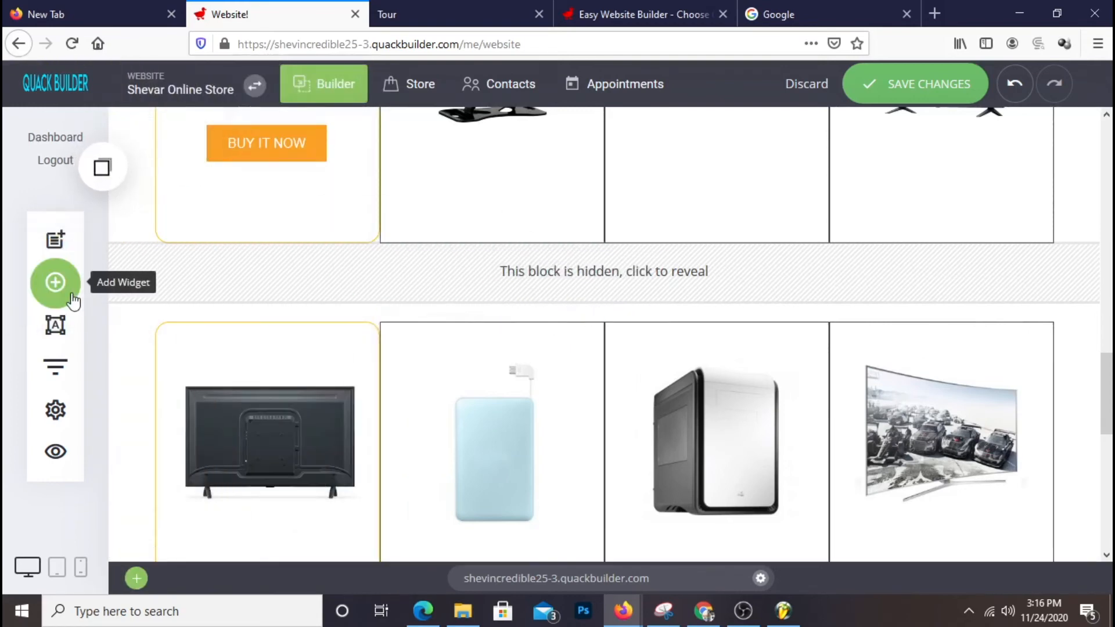
left_click(58, 283)
left_click_drag(349, 302, 92, 274)
left_click(53, 283)
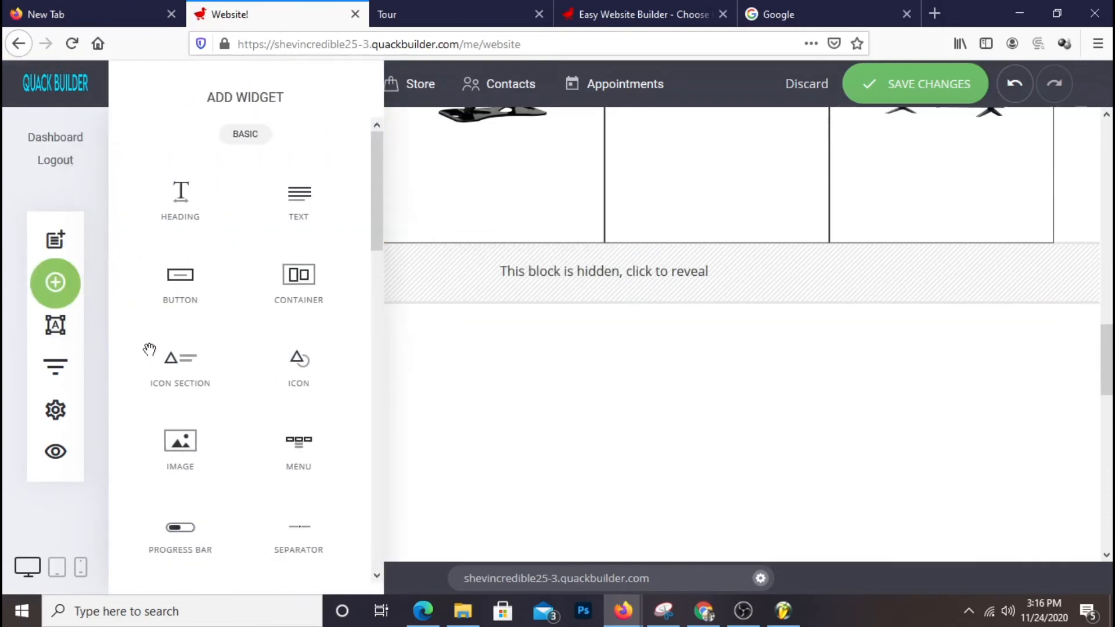
left_click_drag(294, 198, 755, 334)
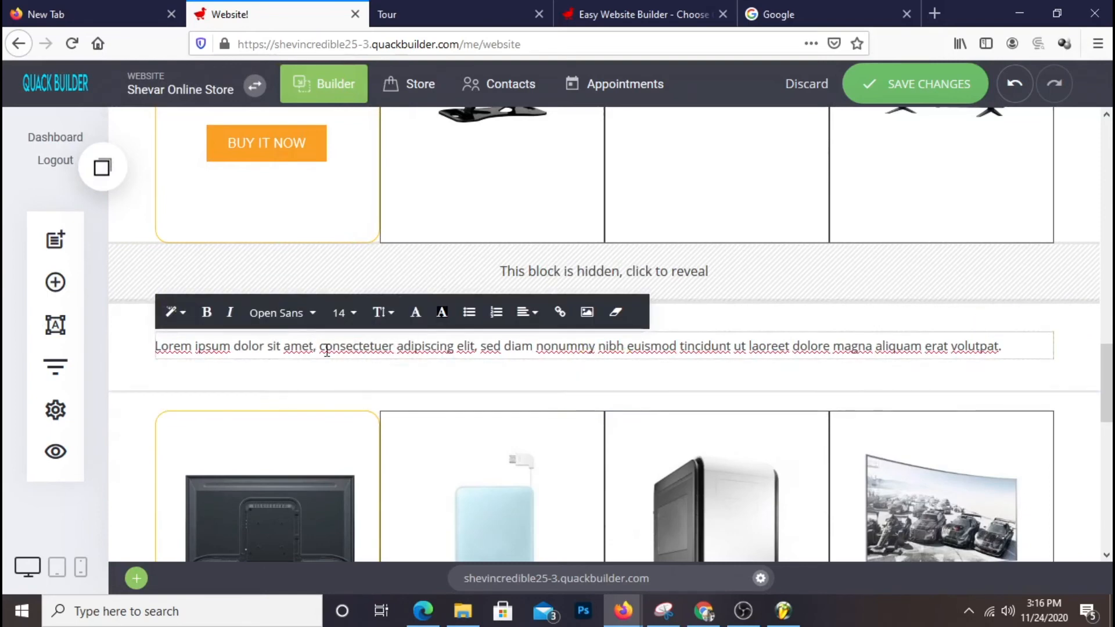
- Replace the placeholder text with the category line "Laptop| TV | Cameras| Computer| Video Games|"
triple_click(327, 350)
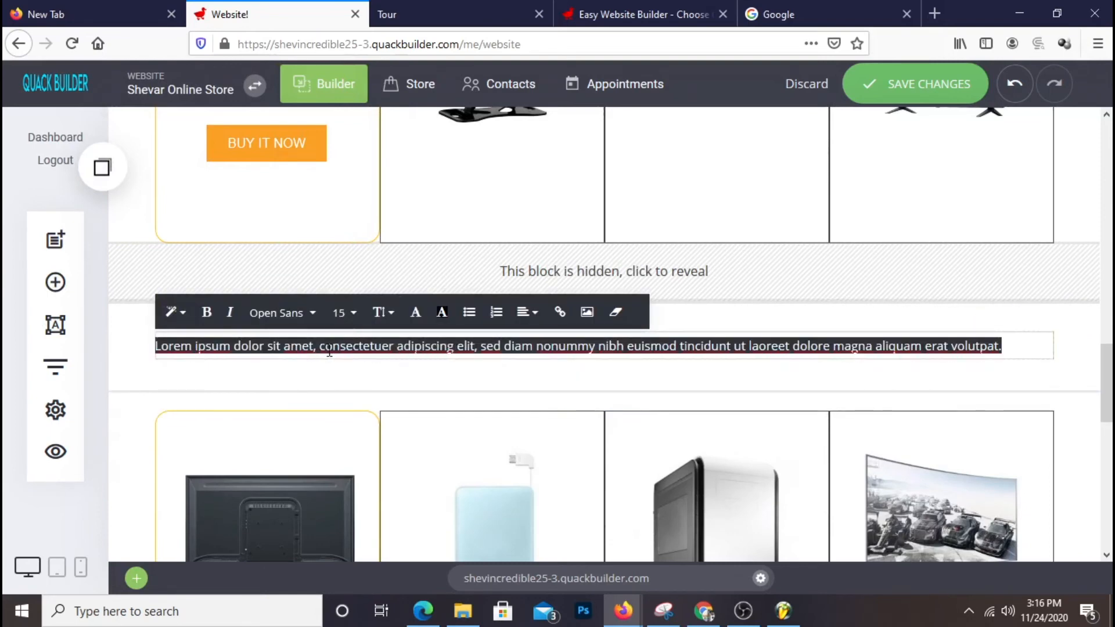
type("Laptop")
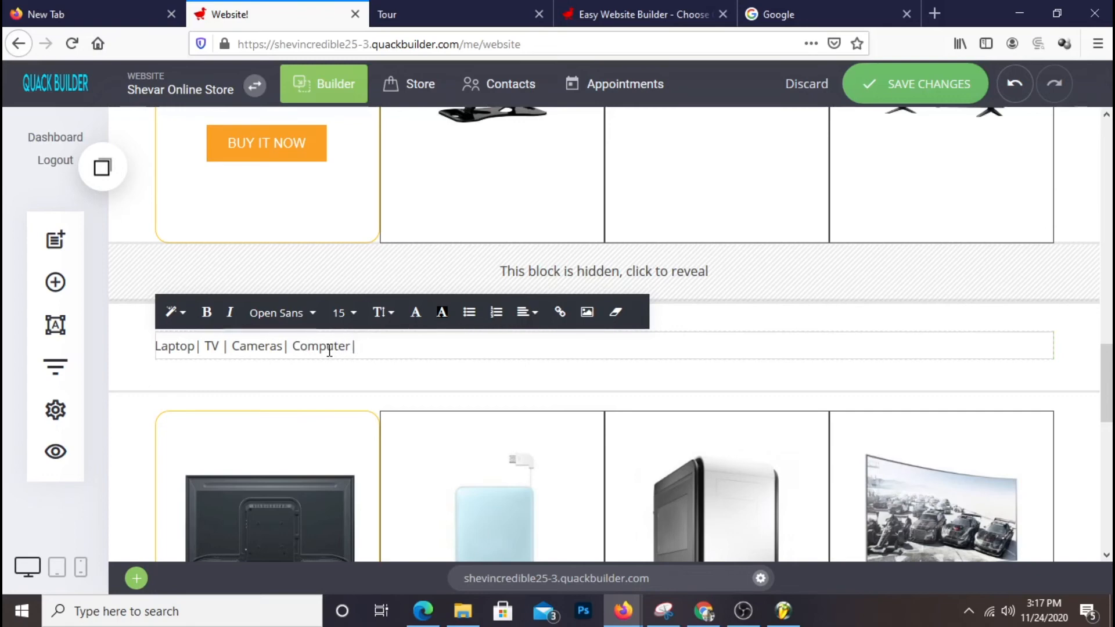
type("|")
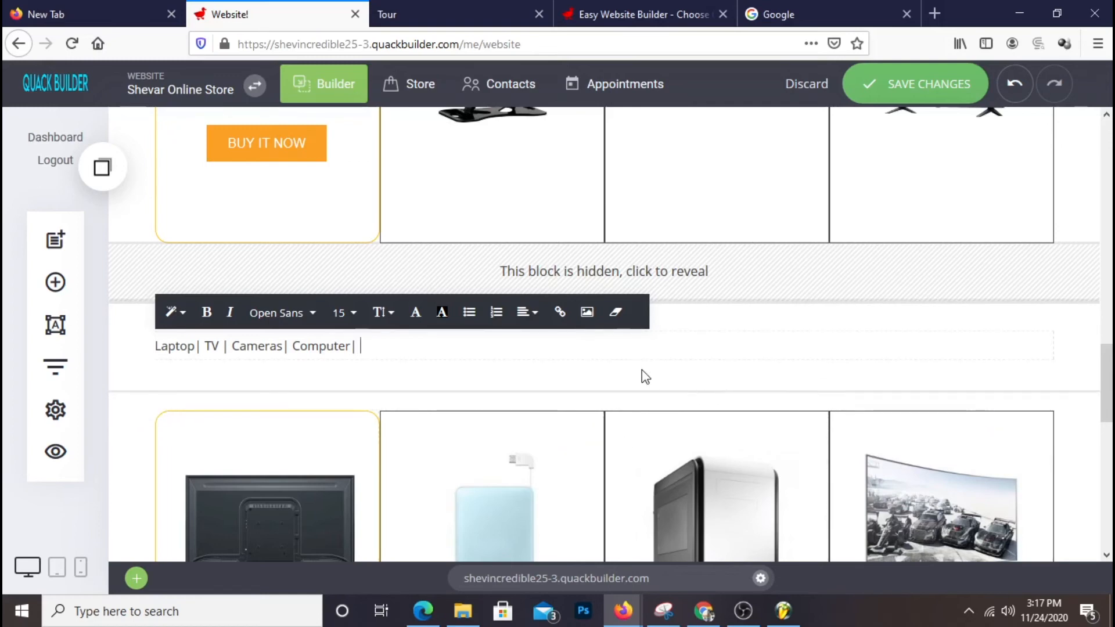
type(" Video Games|")
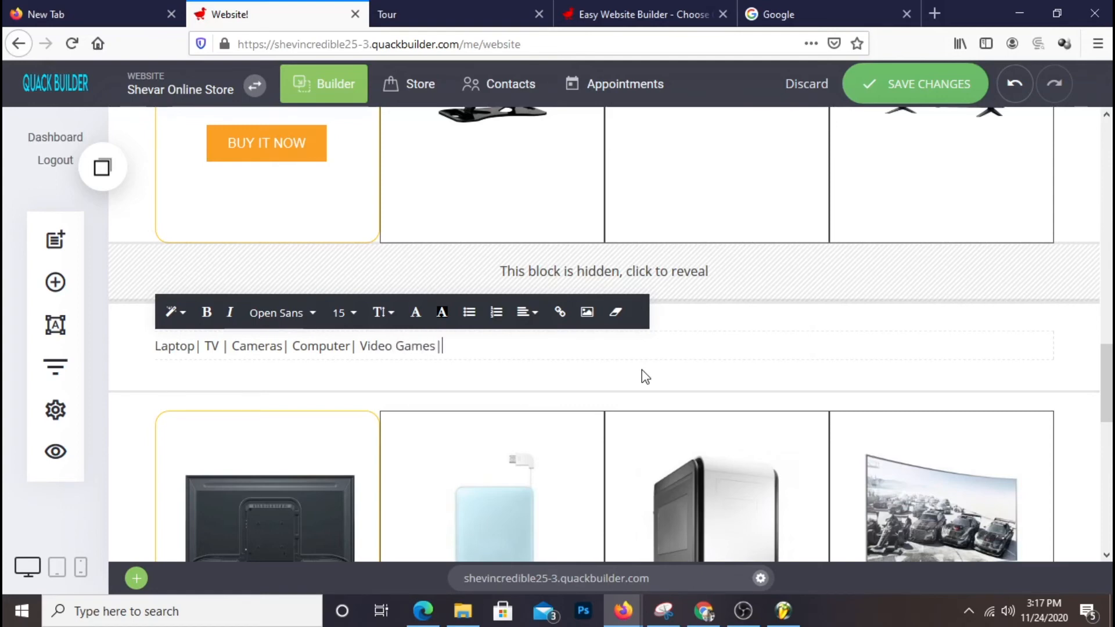
- Center-align the whole category line above the product columns
left_click_drag(481, 355, 159, 349)
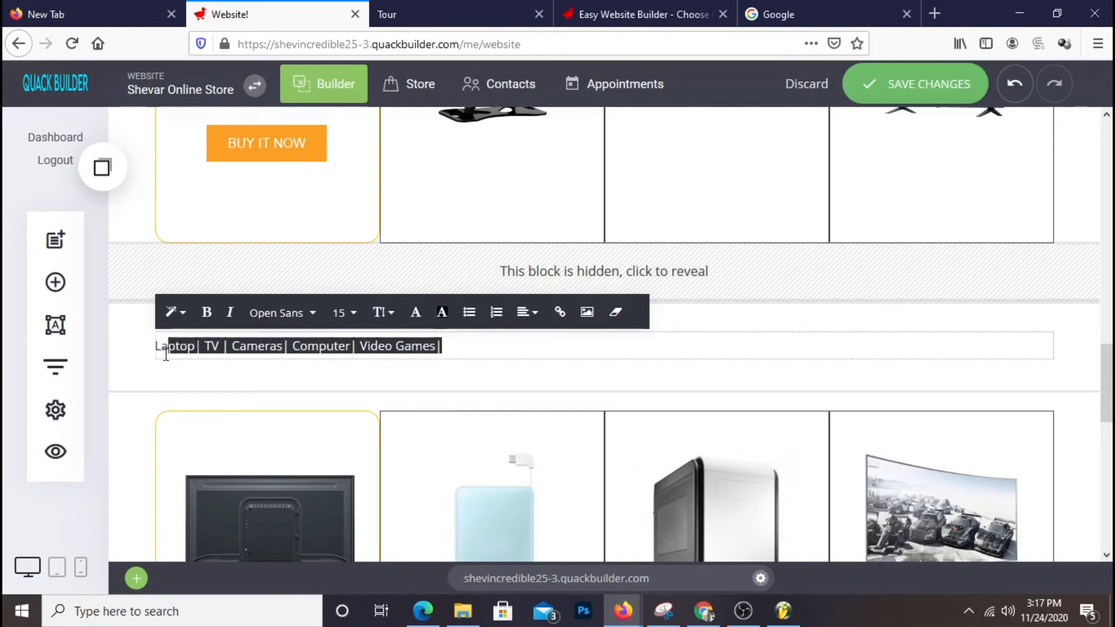
left_click(521, 319)
left_click(555, 346)
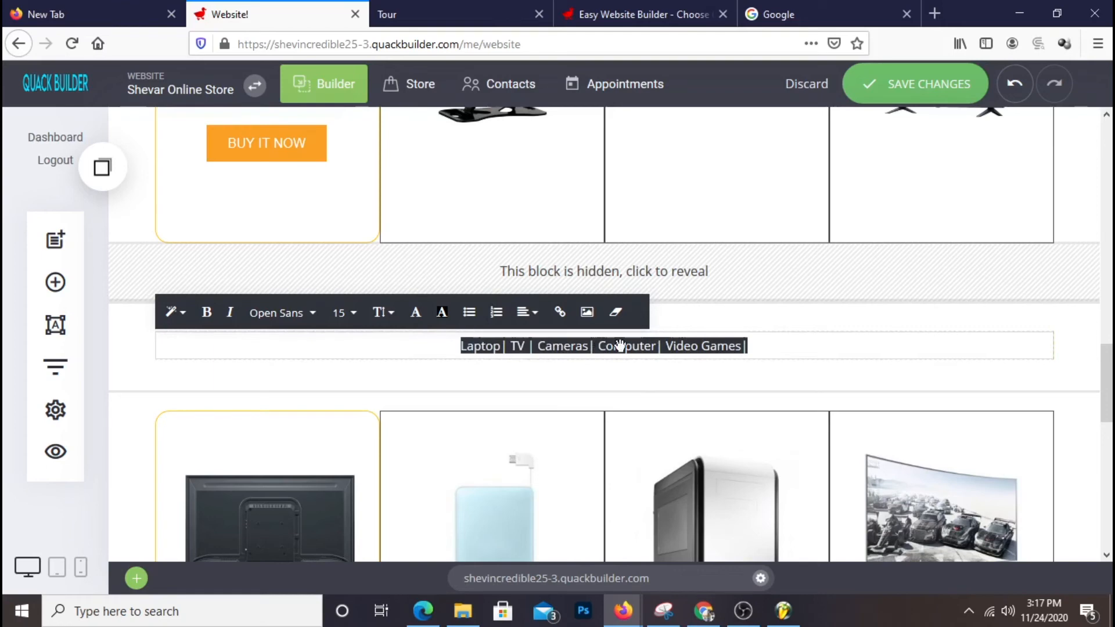
- Hide the Best Seller heading block again and reduce the empty space below the category line
left_click(1075, 294)
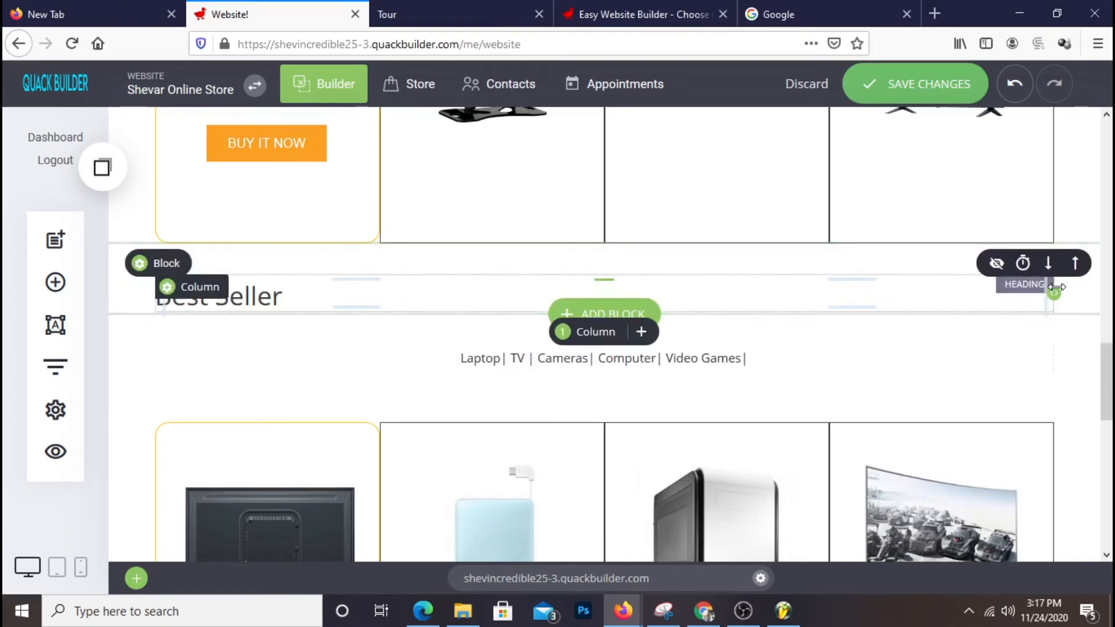
left_click(996, 263)
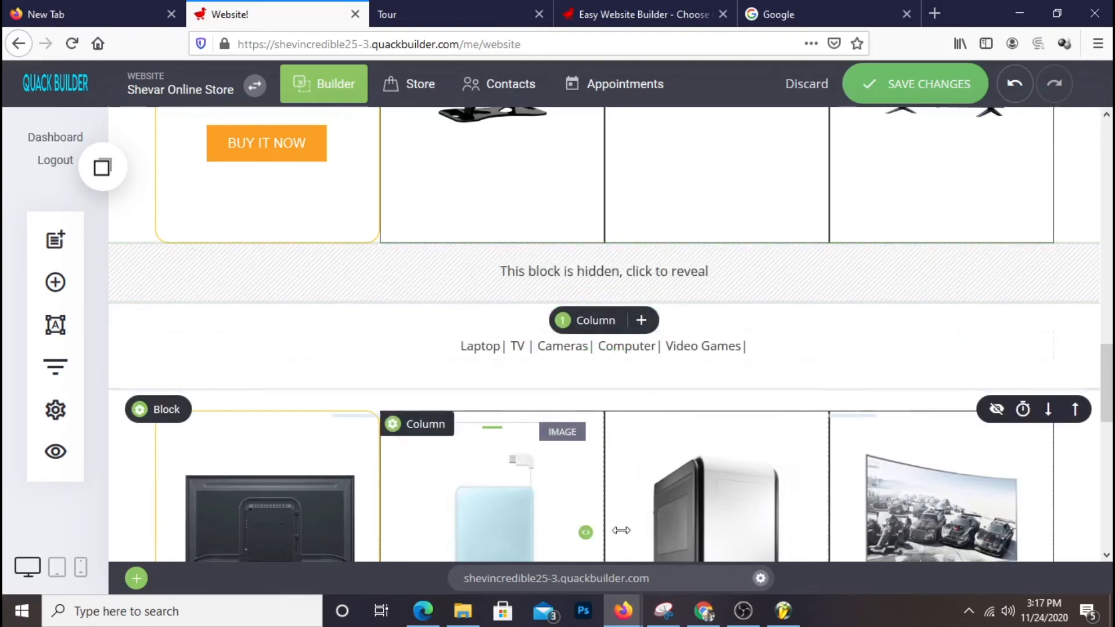
left_click_drag(675, 375, 705, 360)
left_click_drag(705, 320, 705, 320)
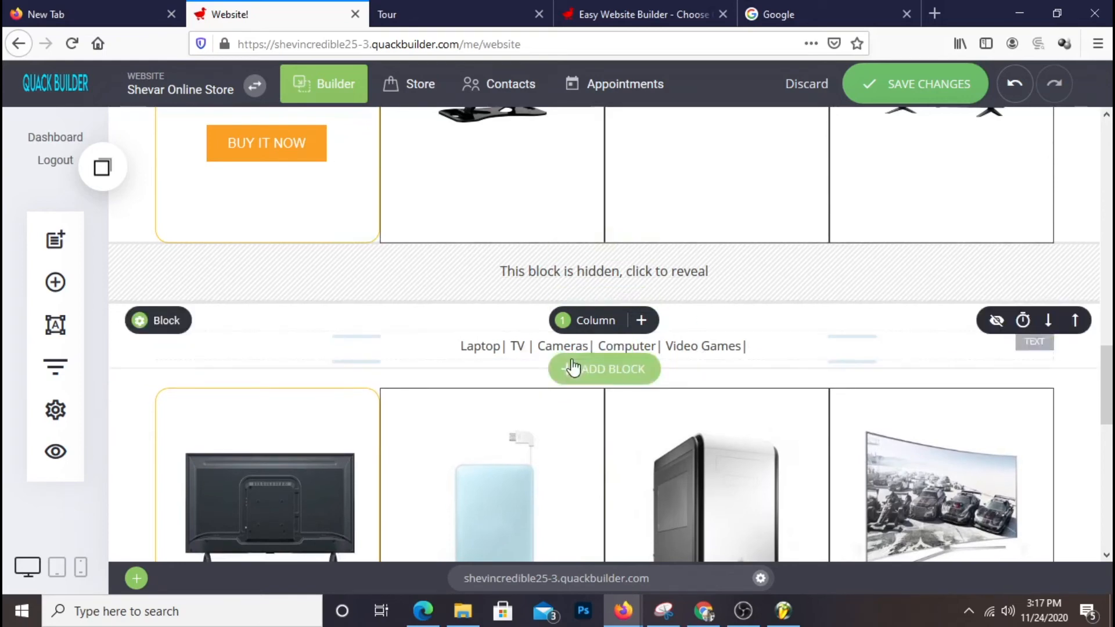
- Link the word Laptop in the category line to all products of the TV store category, opening in the same tab
left_click(486, 346)
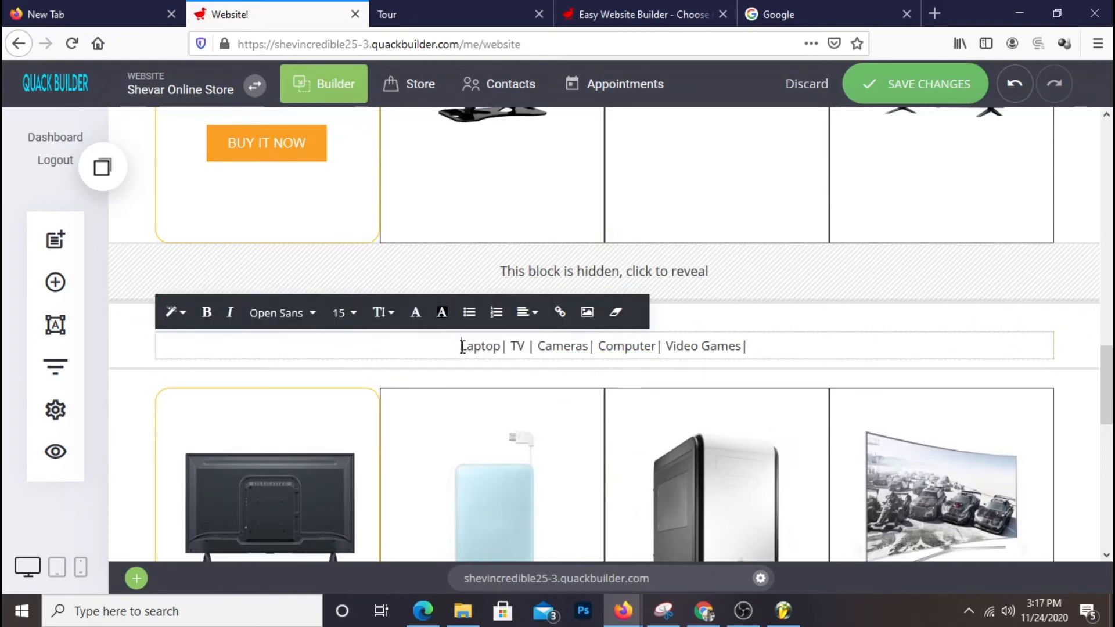
left_click_drag(461, 347, 501, 348)
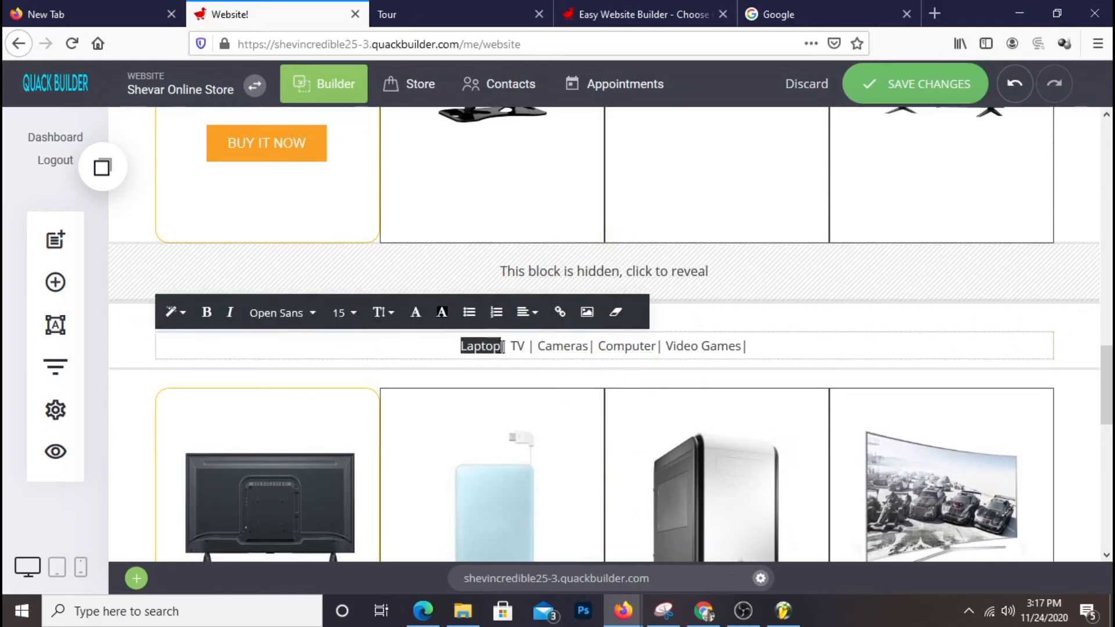
left_click(559, 312)
left_click(391, 258)
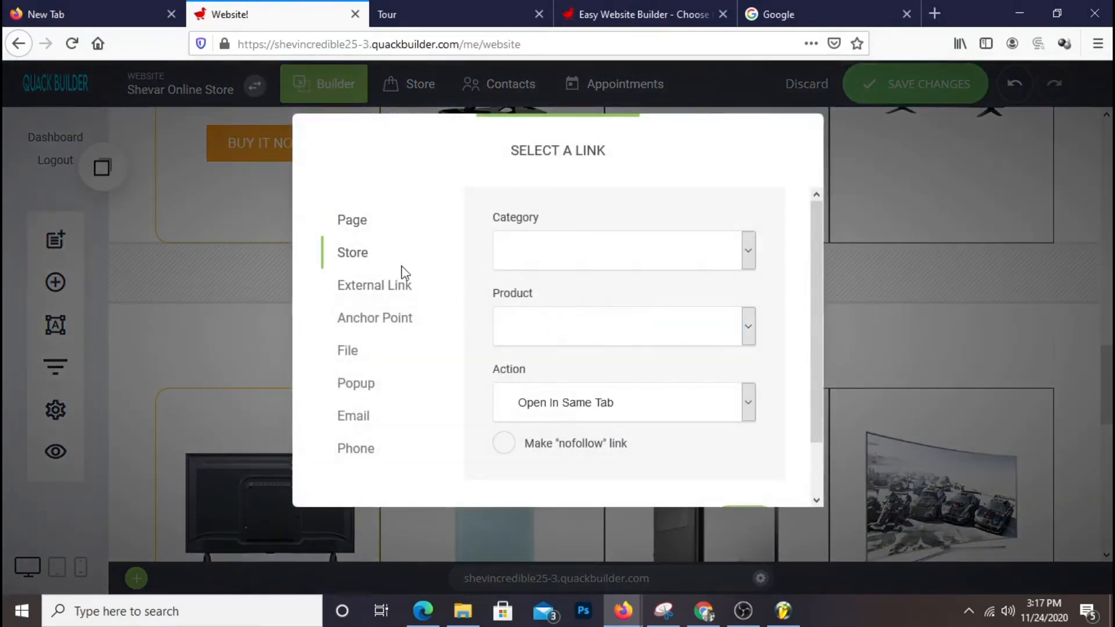
left_click(596, 254)
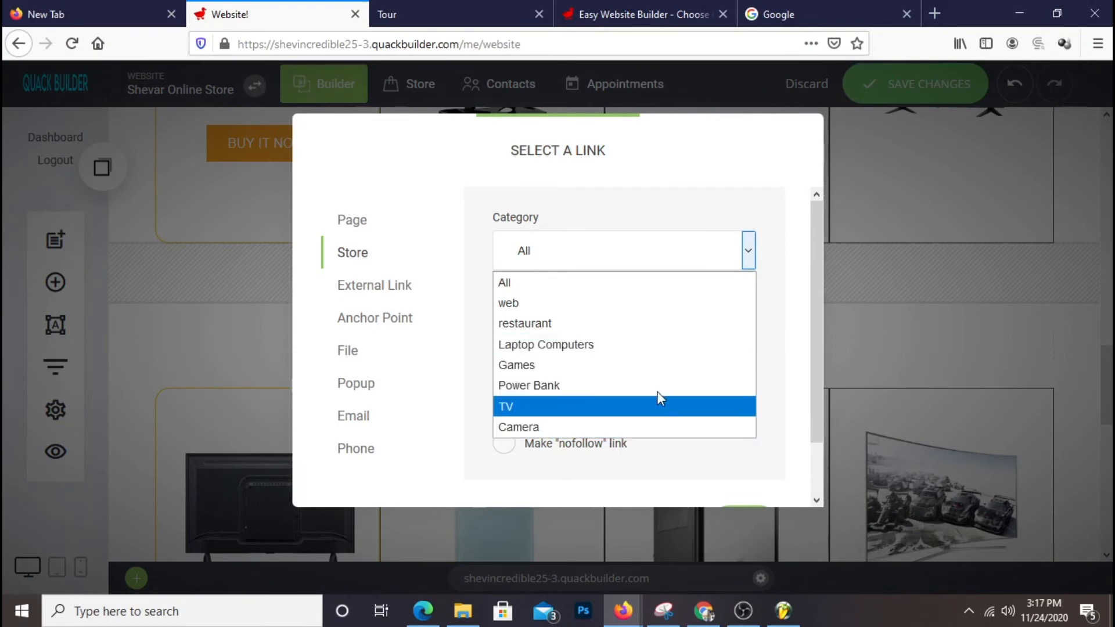
left_click(578, 408)
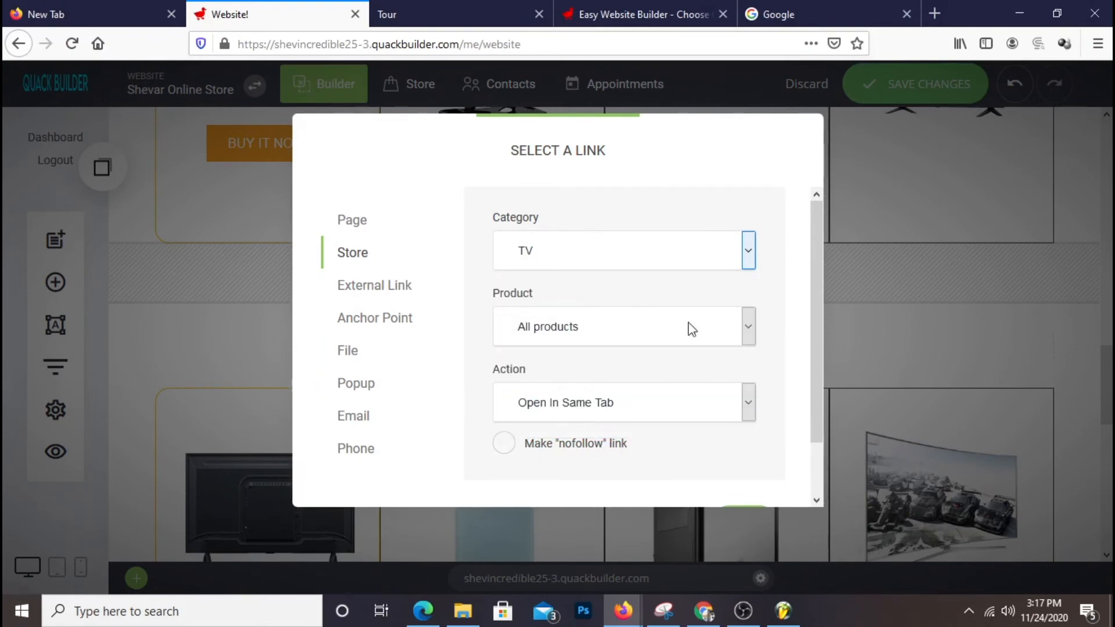
scroll(719, 451, "down", 2)
left_click(758, 469)
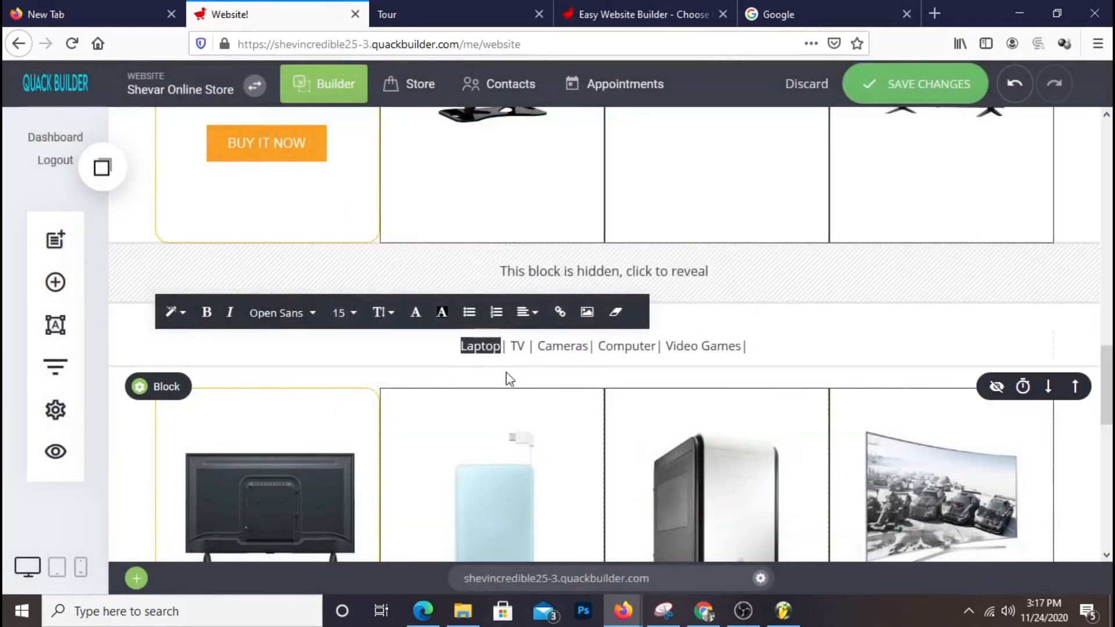
- Change the link of the word Laptop to all products of the Laptop Computers store category, opening in the same tab
left_click(560, 312)
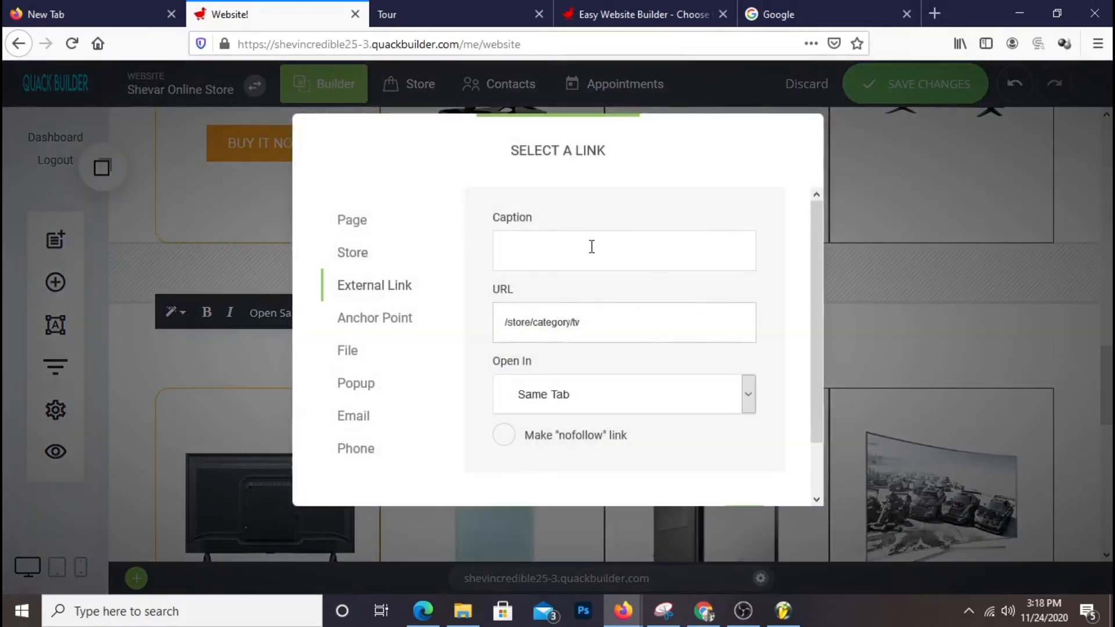
left_click(372, 252)
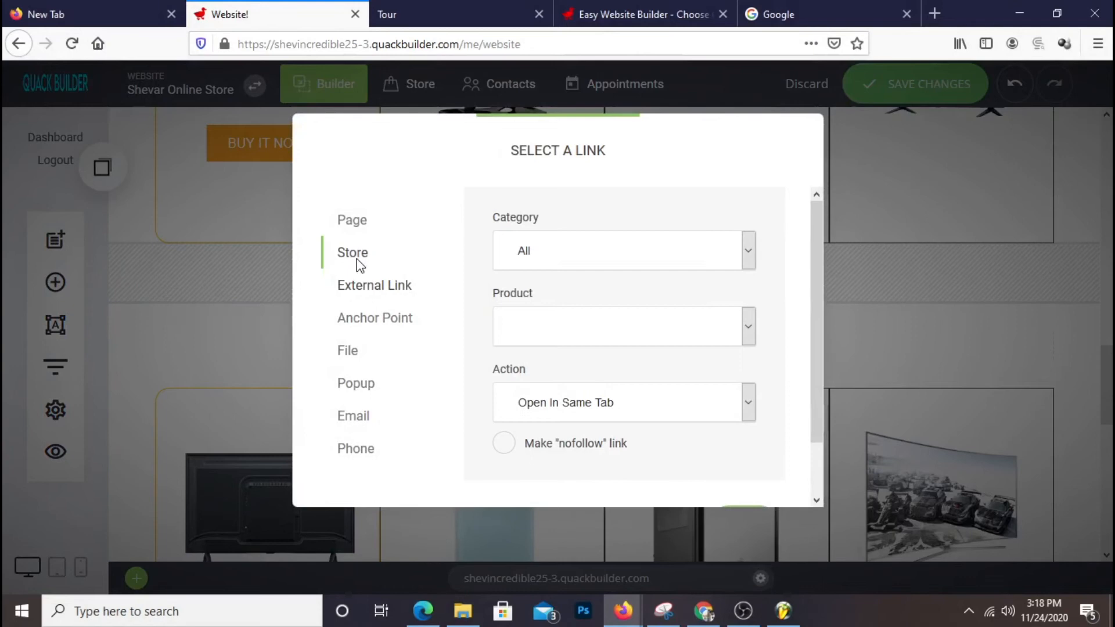
left_click(555, 262)
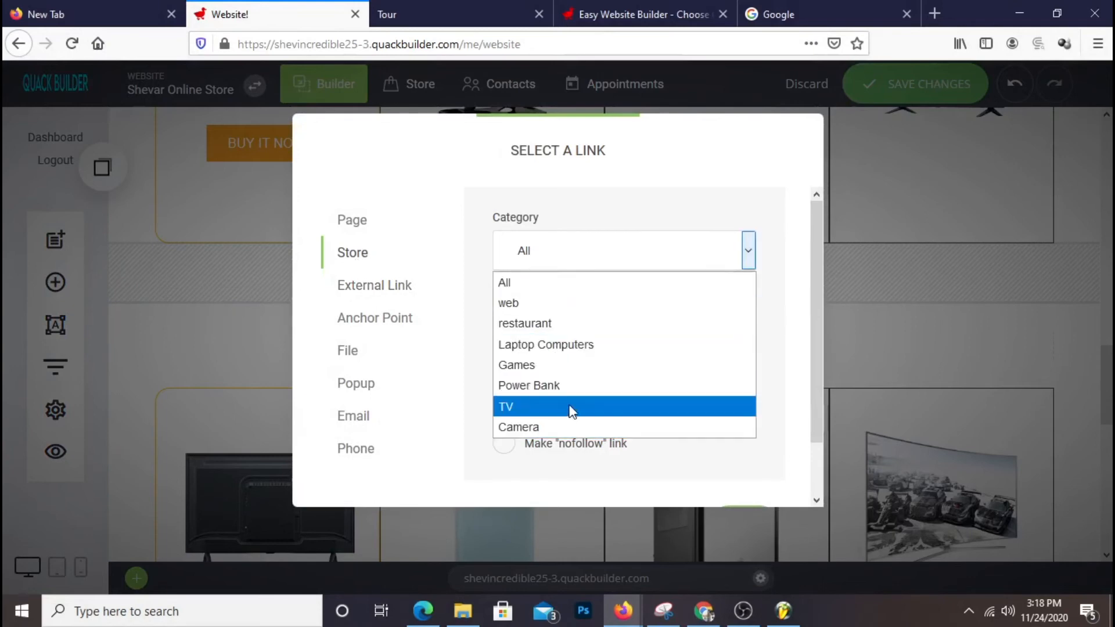
left_click(558, 347)
scroll(662, 410, "down", 1)
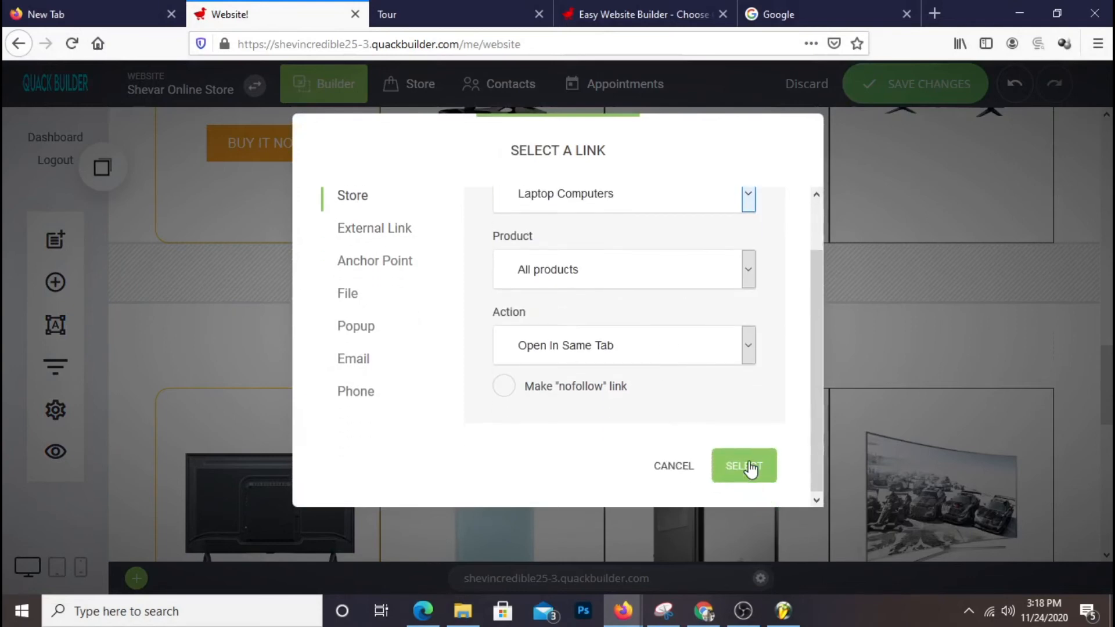
left_click(745, 488)
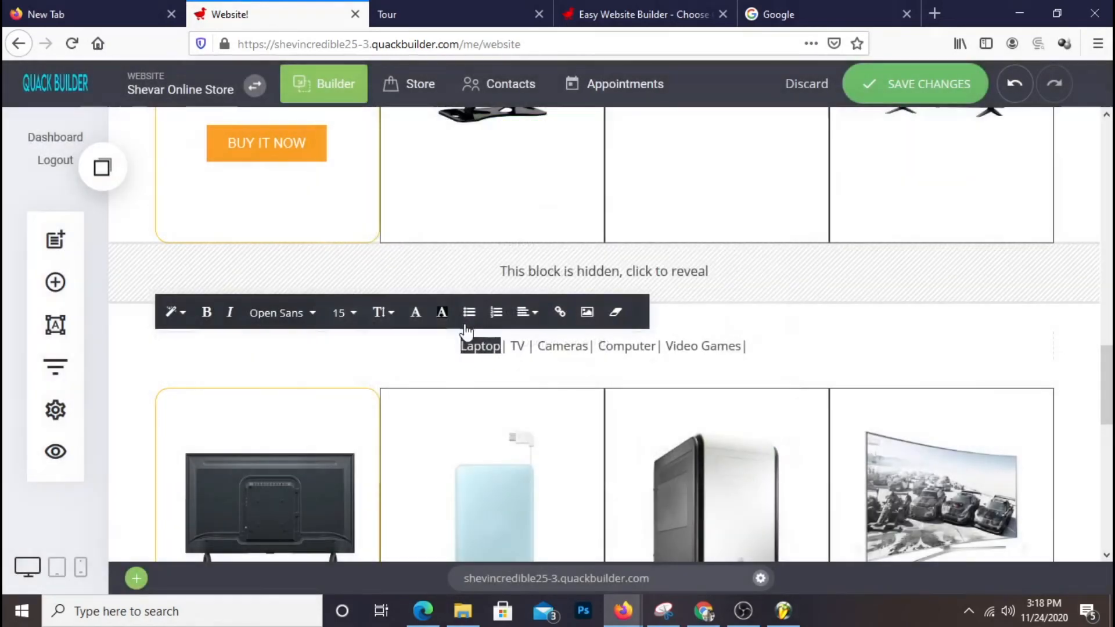
- Link the word TV in the category line to the TV category of the store
left_click(512, 346)
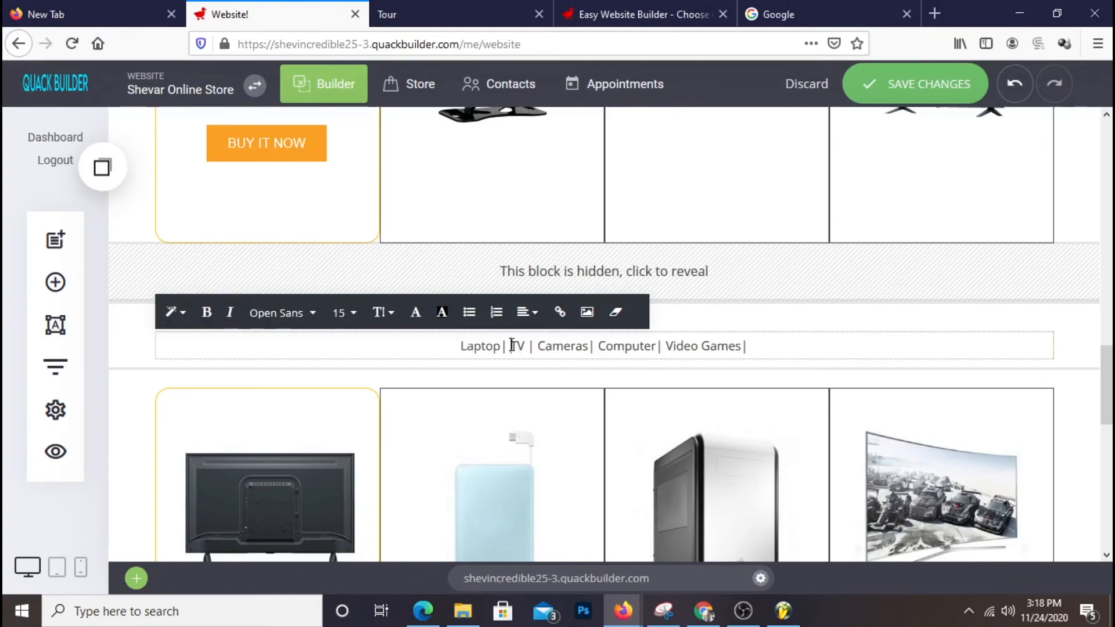
left_click(563, 312)
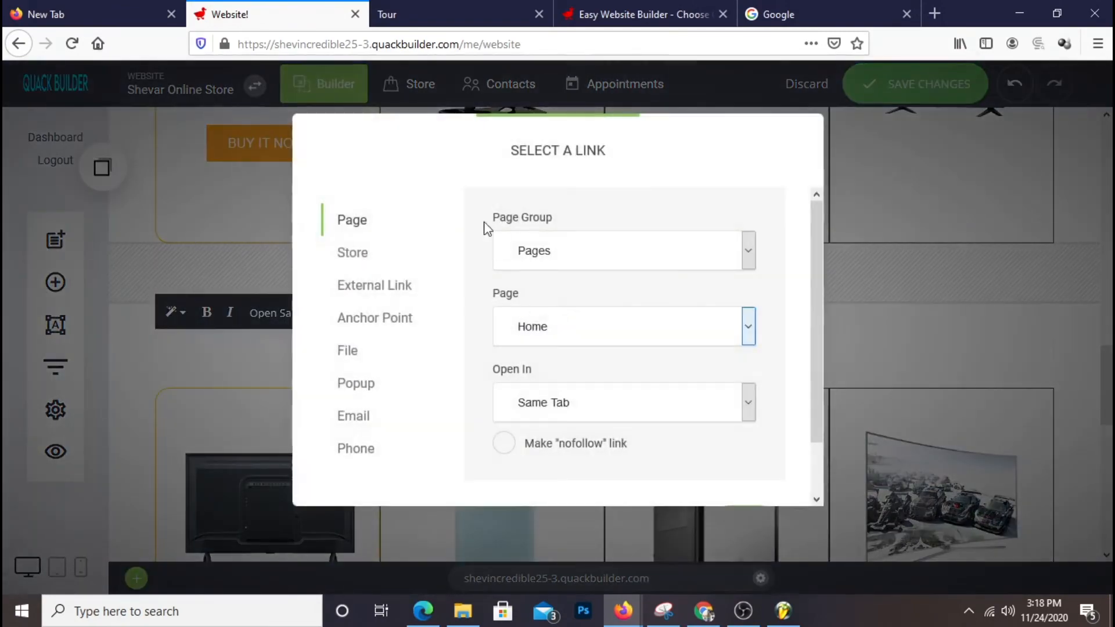
left_click(372, 252)
left_click(621, 262)
left_click(526, 406)
scroll(705, 454, "down", 1)
left_click(742, 466)
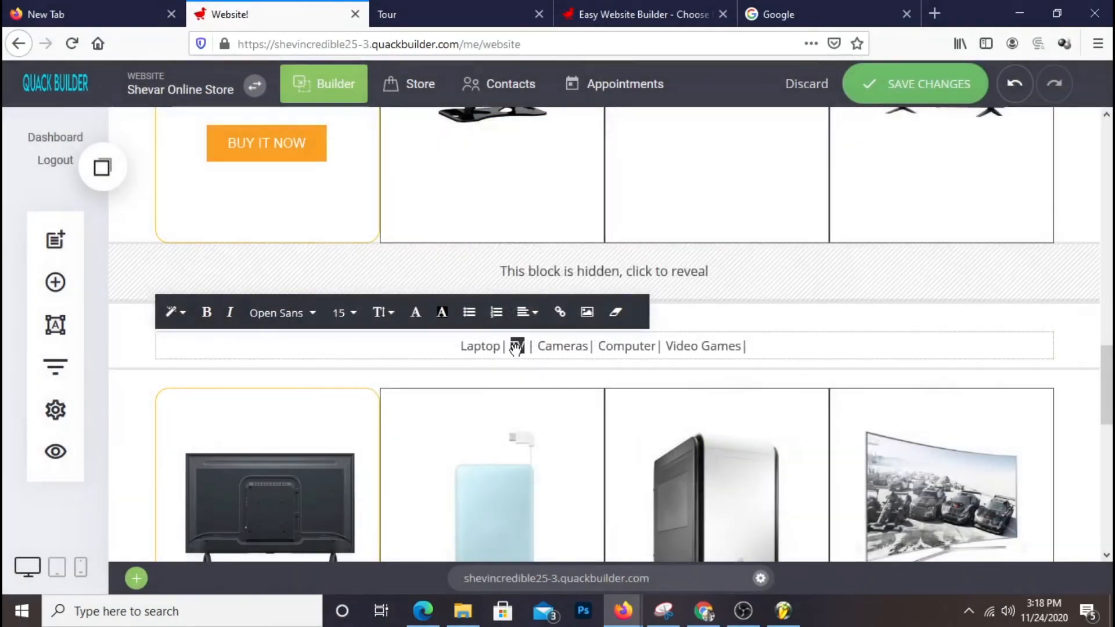
- Link the word Cameras in the category line to all products of the Camera store category, opening in the same tab
left_click_drag(537, 346, 579, 354)
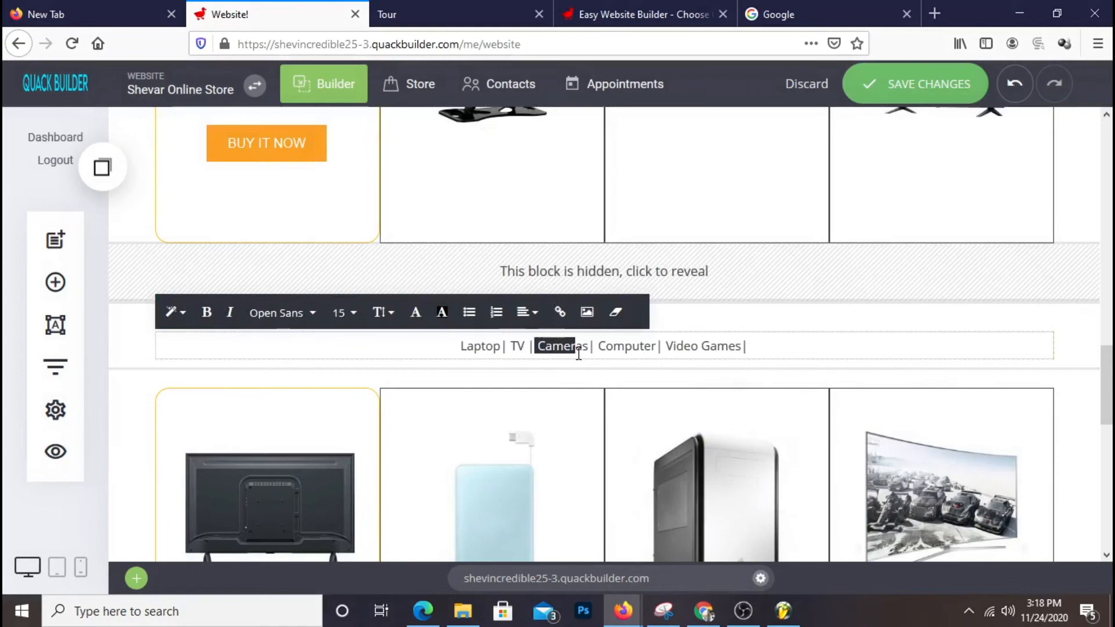
left_click(560, 312)
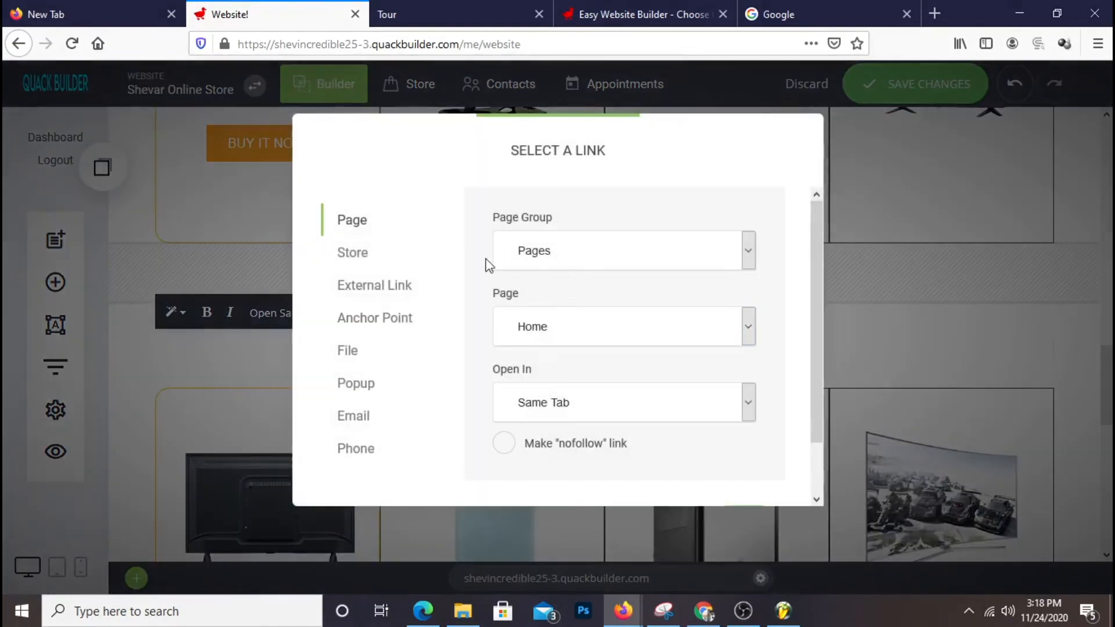
left_click(338, 255)
left_click(545, 257)
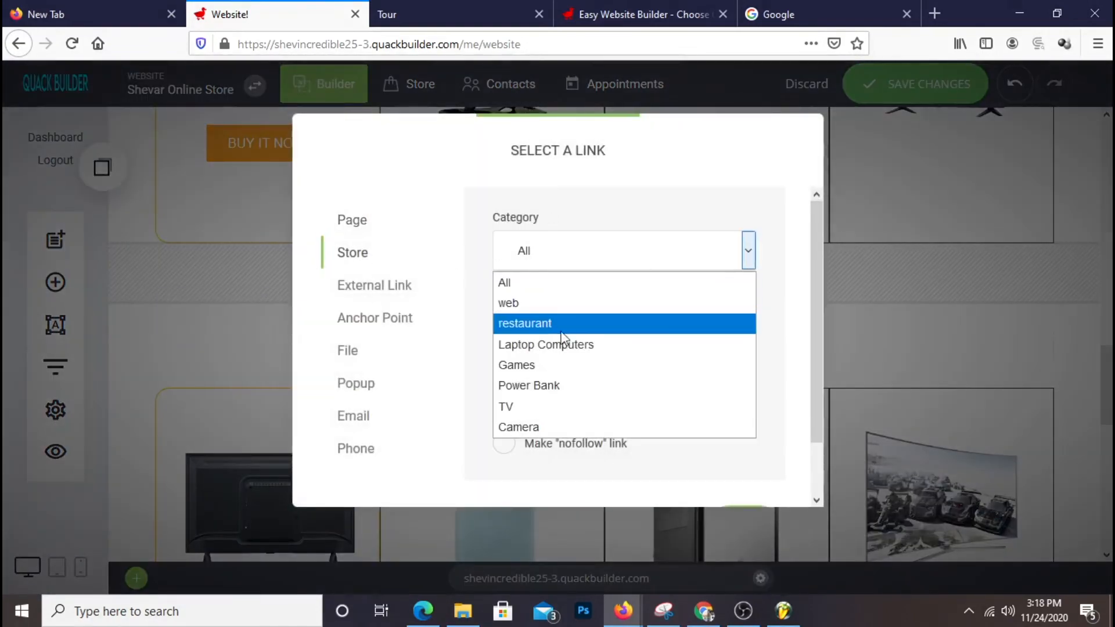
left_click(575, 427)
scroll(668, 398, "down", 2)
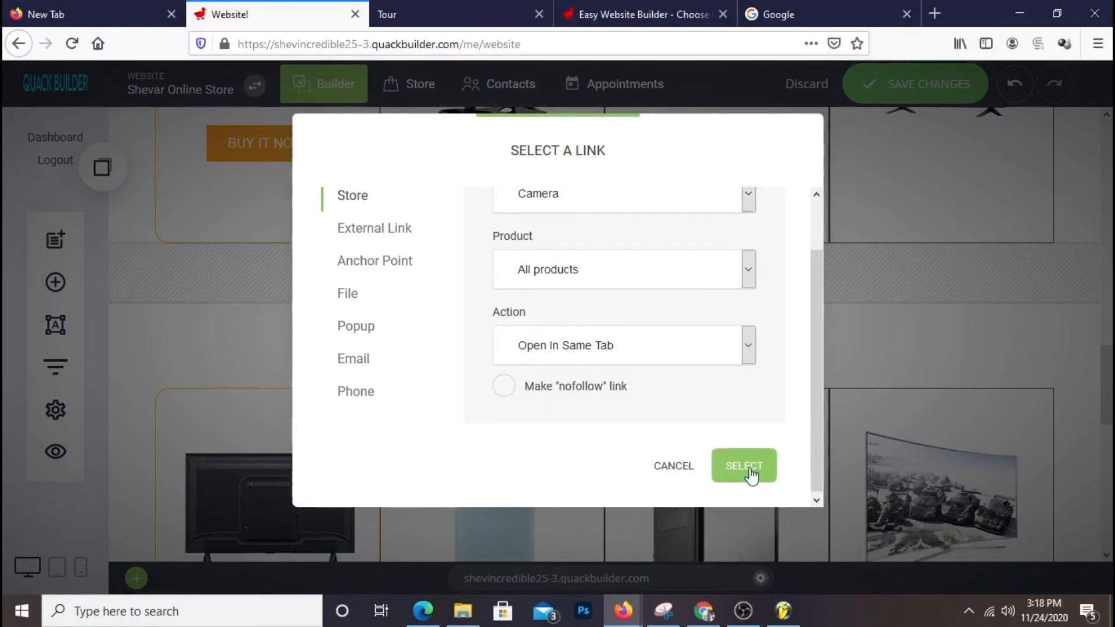
left_click(747, 467)
- Link the word Computer in the category line to the Laptop Computers category of the store
left_click_drag(598, 346, 664, 348)
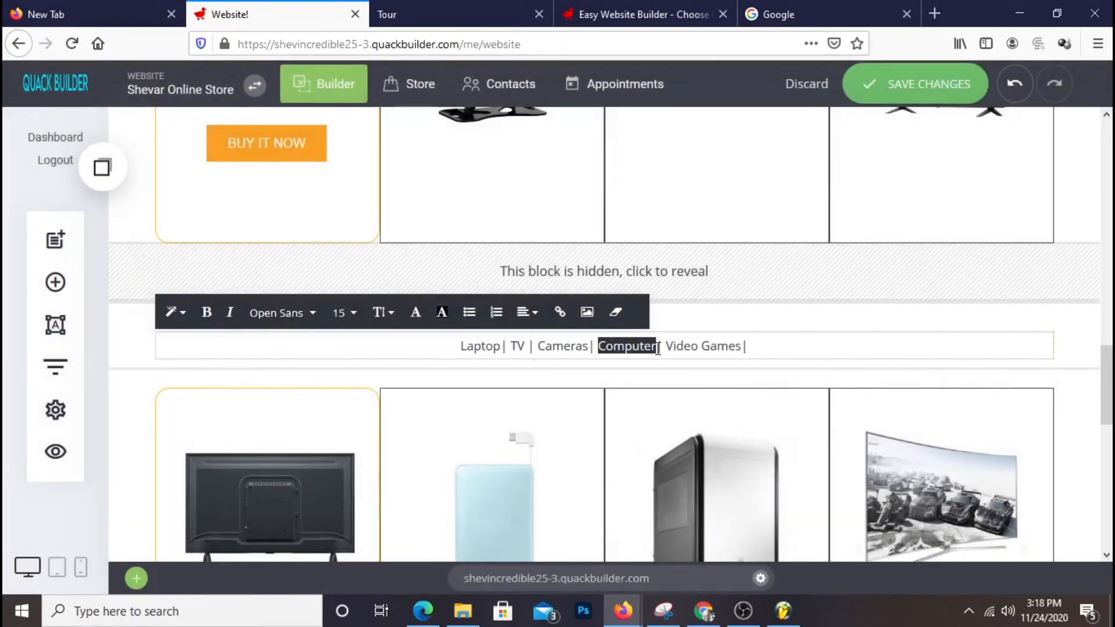
left_click(560, 312)
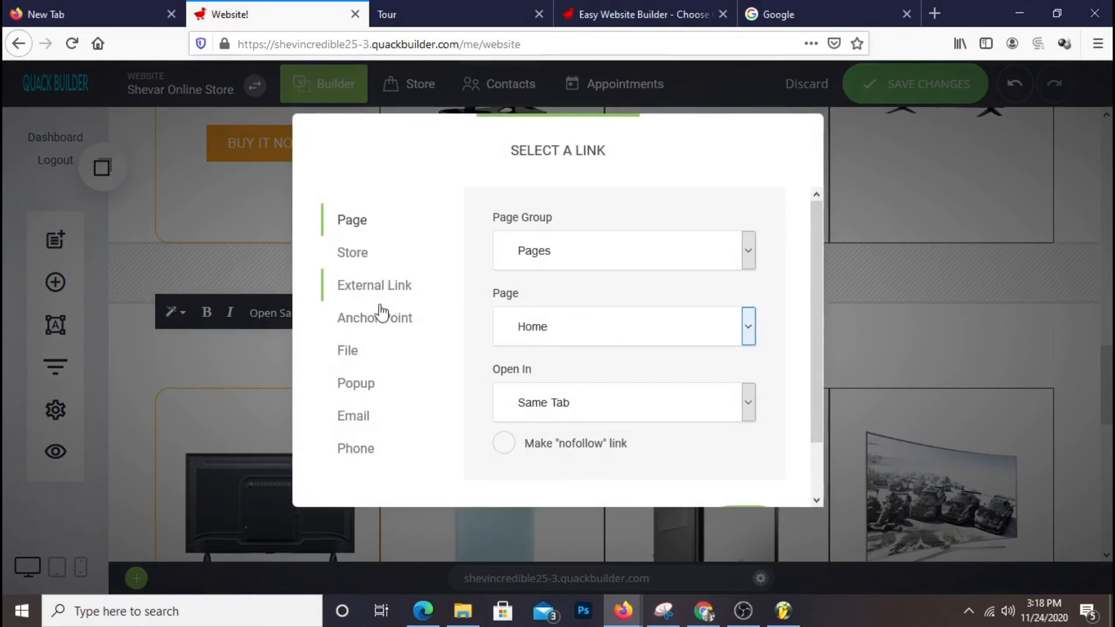
left_click(366, 254)
left_click(575, 262)
left_click(664, 346)
scroll(809, 430, "down", 2)
left_click(749, 467)
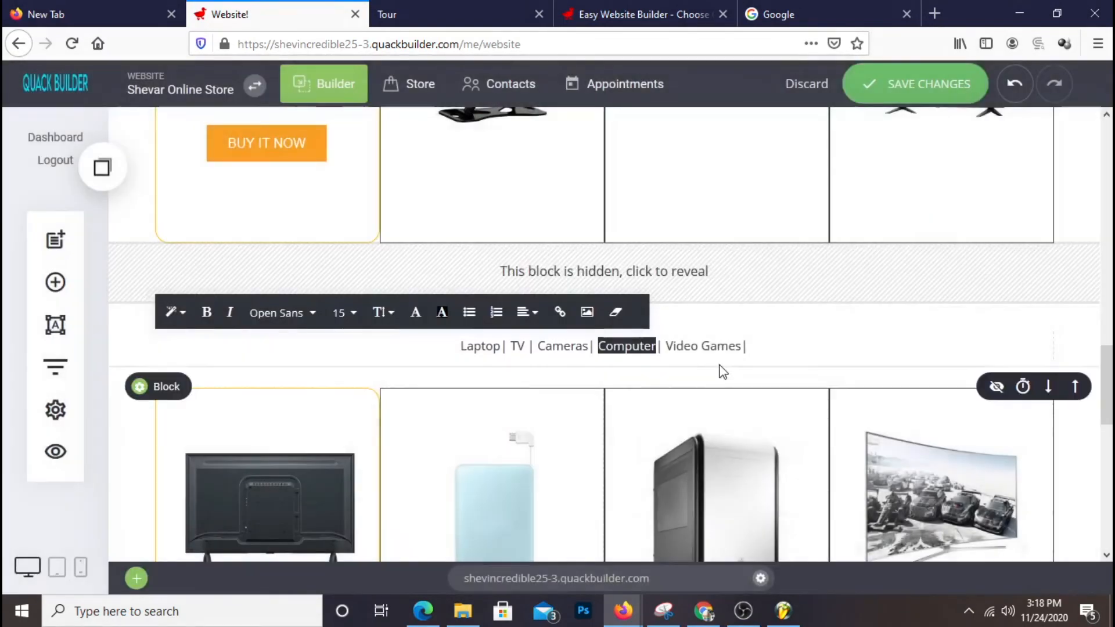
- Link the words Video Games in the category line to the Games category of the store
left_click_drag(669, 347, 725, 349)
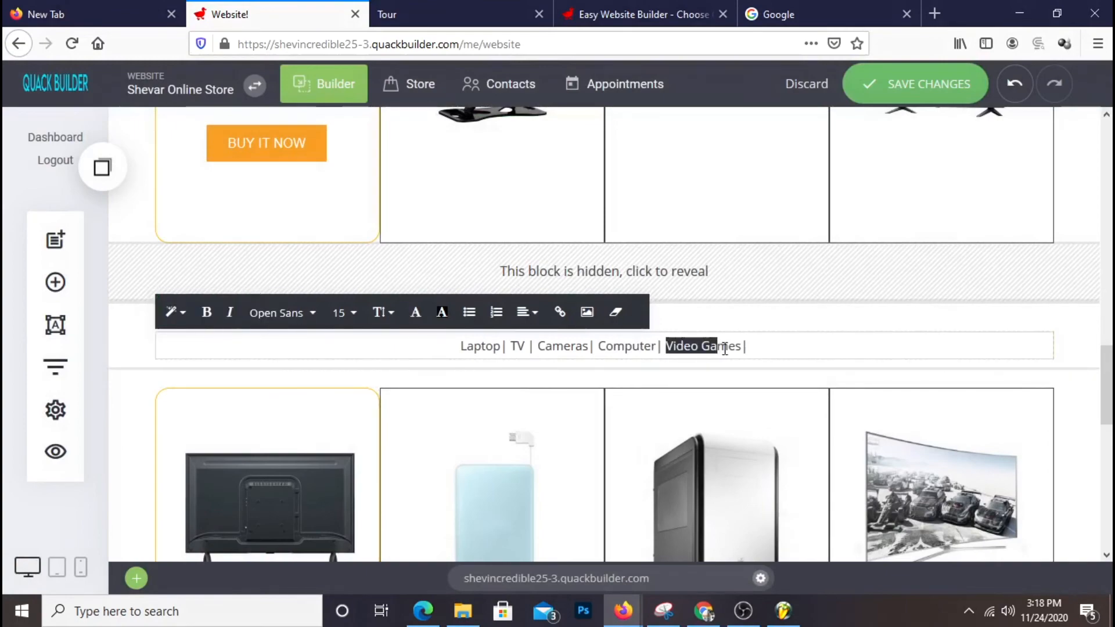
left_click(561, 313)
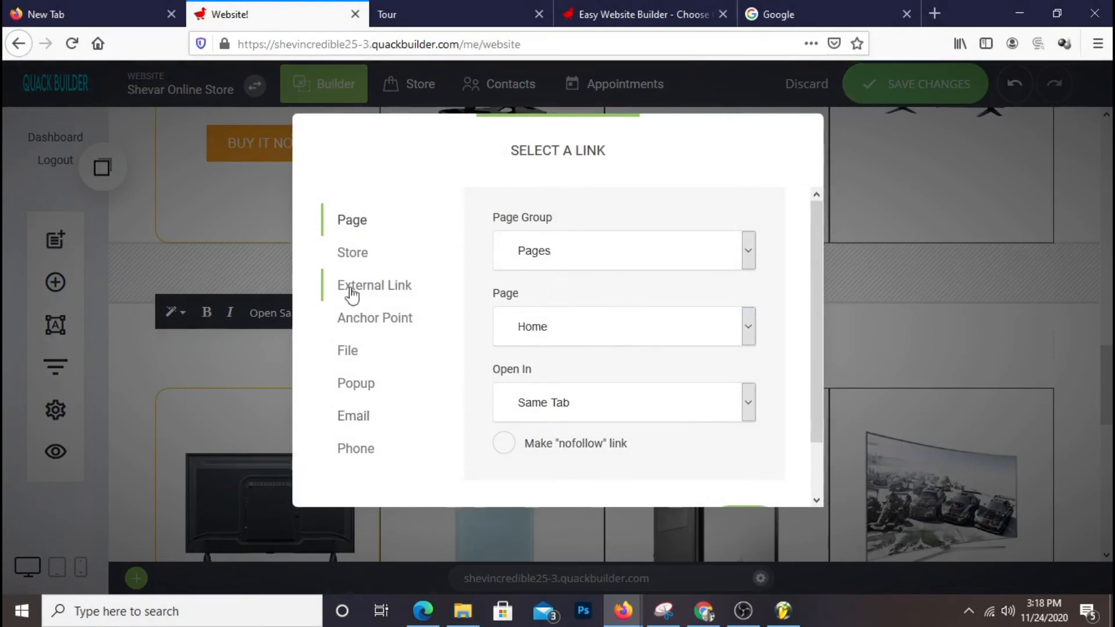
left_click(372, 254)
left_click(553, 264)
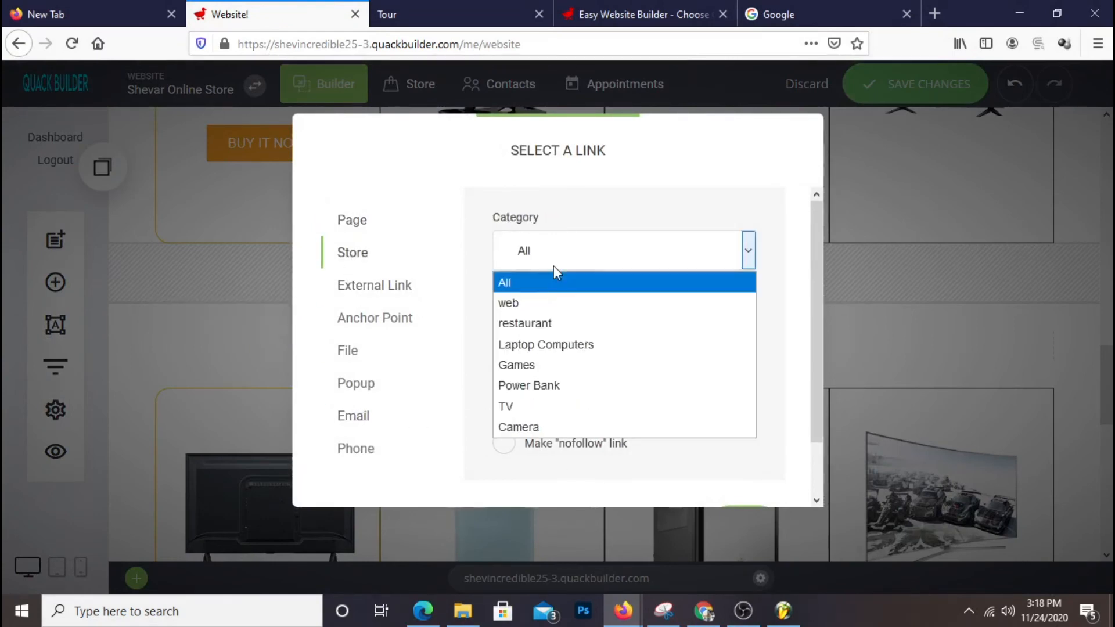
left_click(546, 366)
scroll(657, 386, "down", 1)
left_click(746, 465)
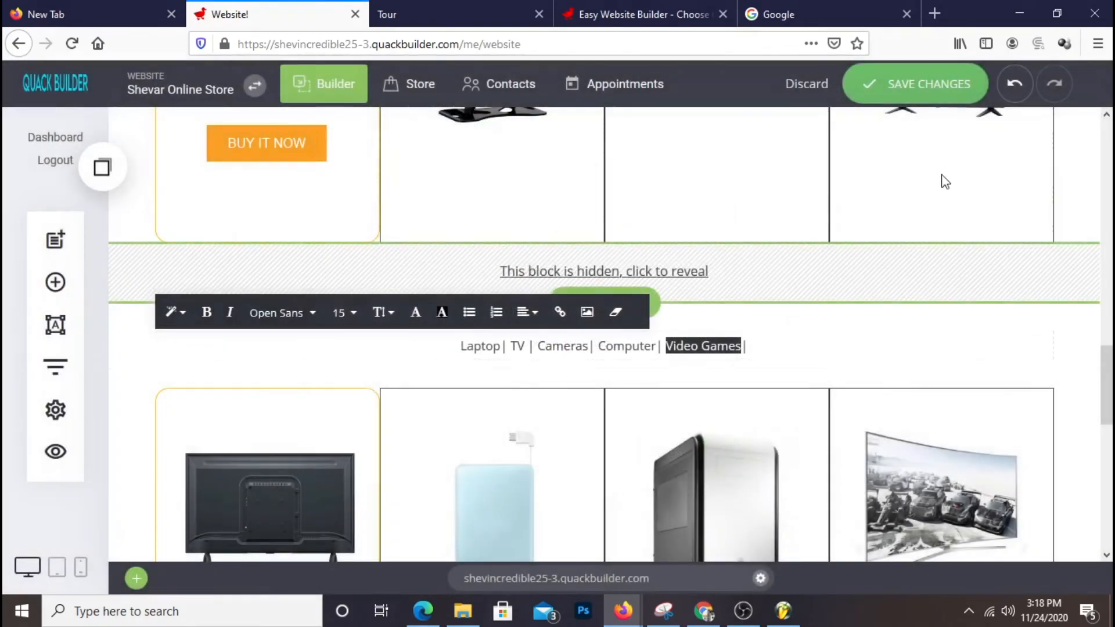
- Save the changes and preview the site in a new tab to check the category line on the home page
left_click(926, 93)
left_click(401, 13)
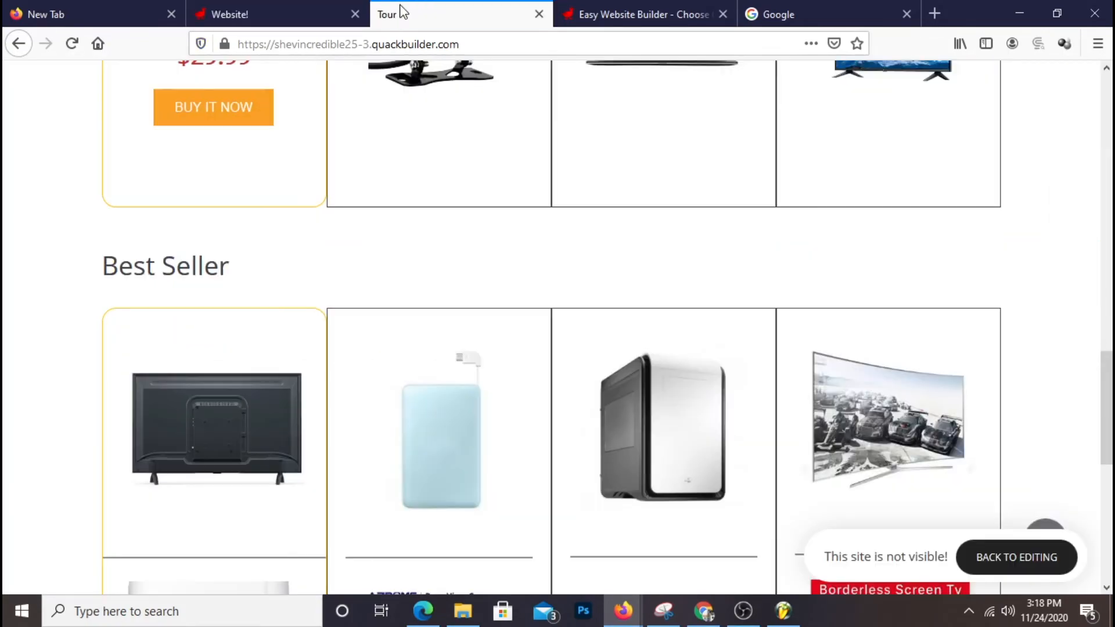
left_click(278, 14)
left_click(72, 454)
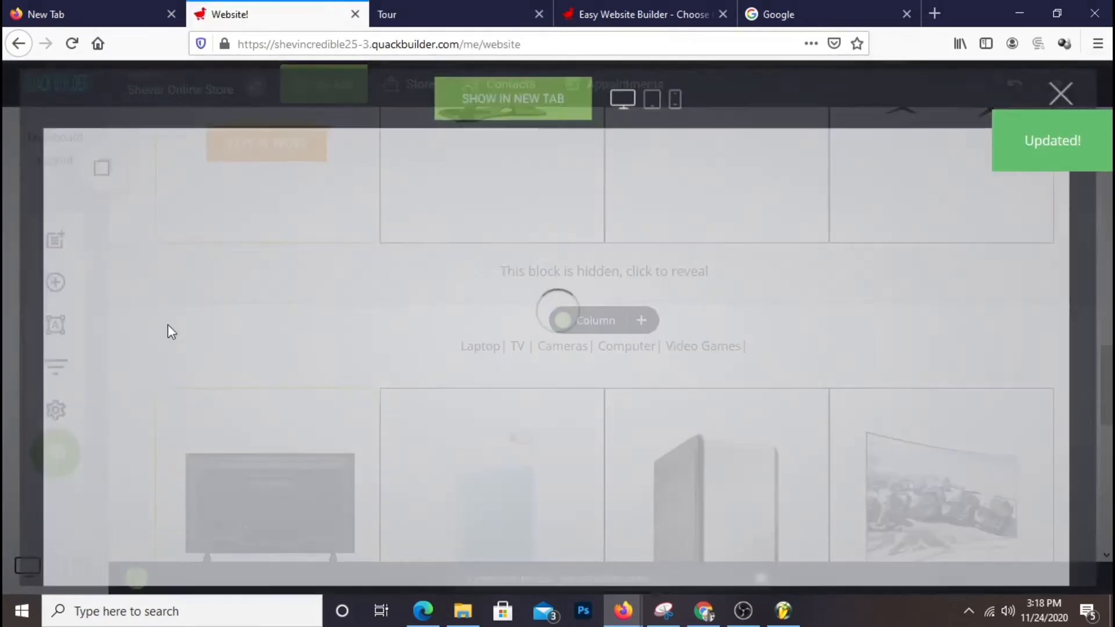
left_click(473, 81)
scroll(538, 195, "down", 5)
scroll(539, 197, "down", 10)
scroll(538, 199, "up", 14)
scroll(539, 200, "down", 12)
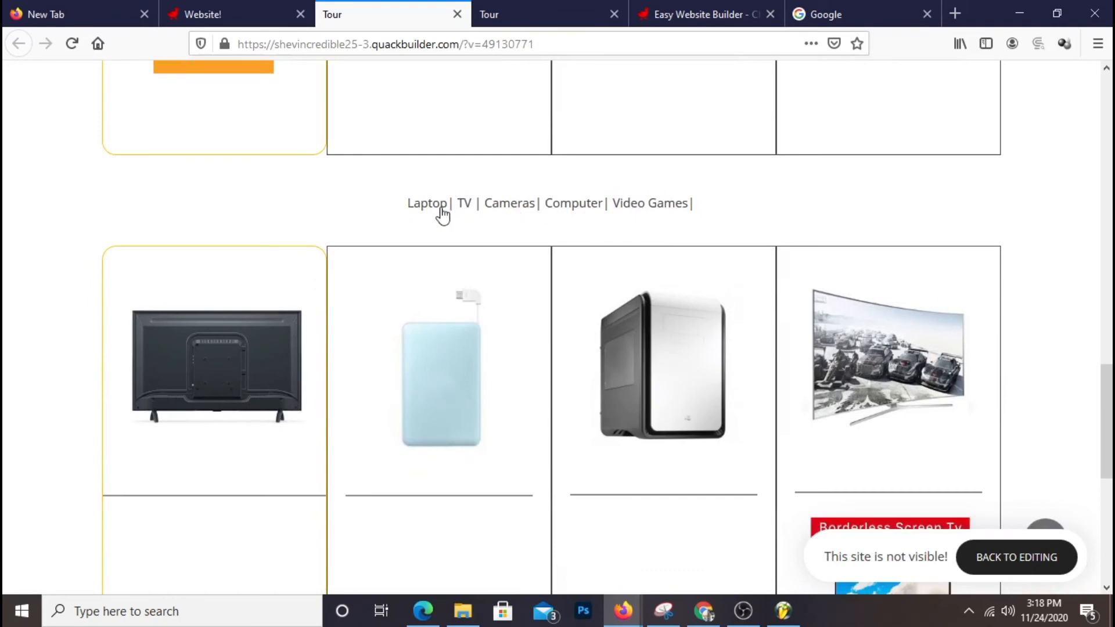
- Return to the builder, make the whole category line bold at font size 18, and save the changes
left_click(251, 7)
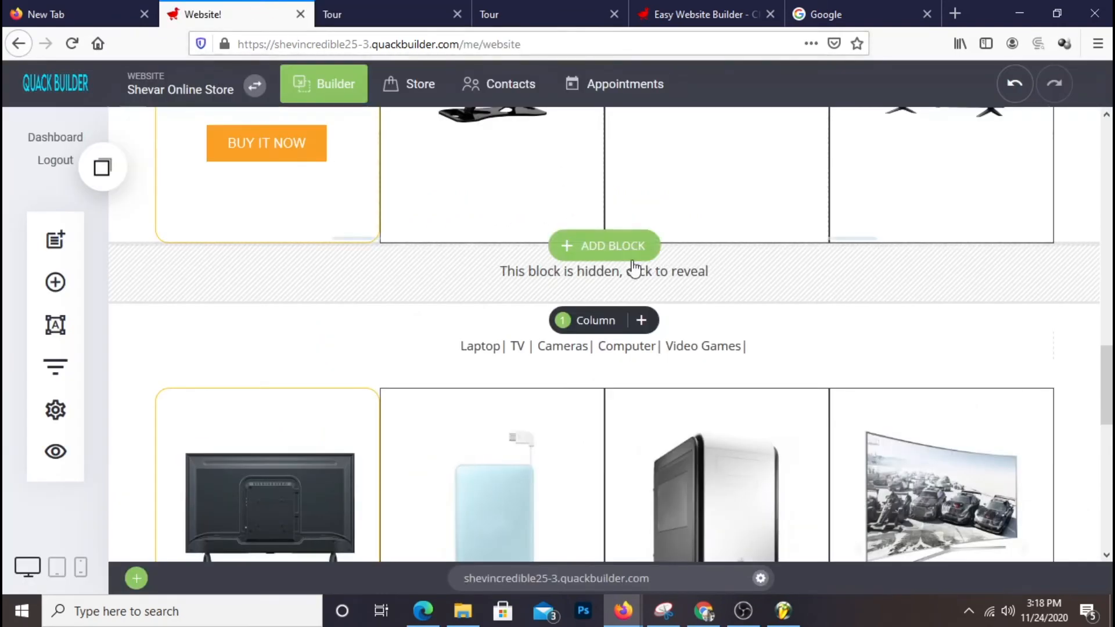
left_click(437, 347)
left_click_drag(460, 347, 657, 367)
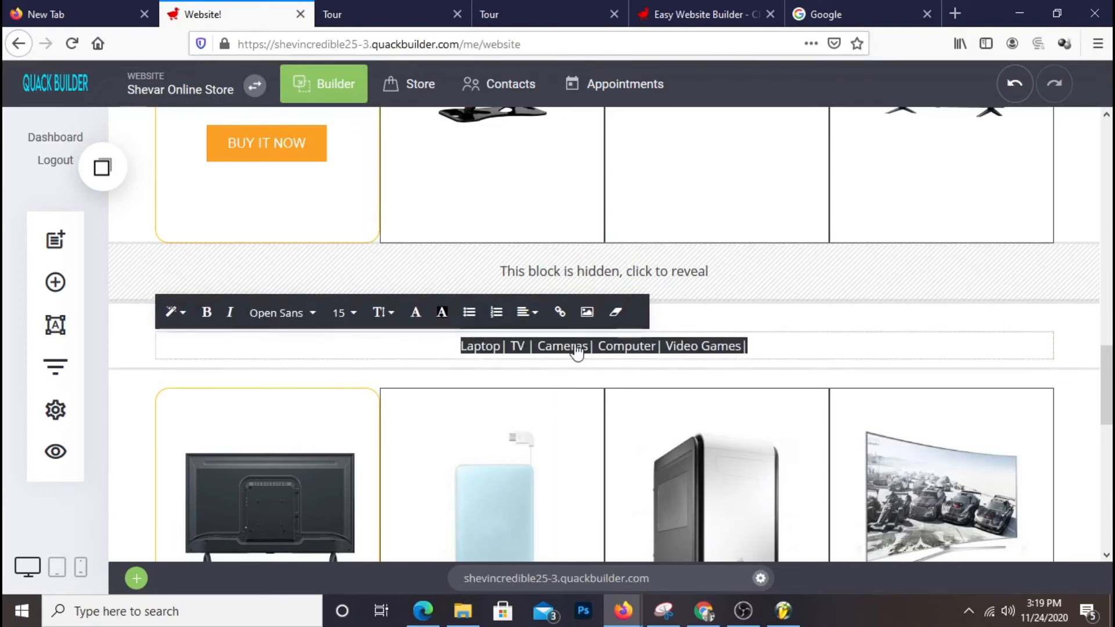
left_click(207, 313)
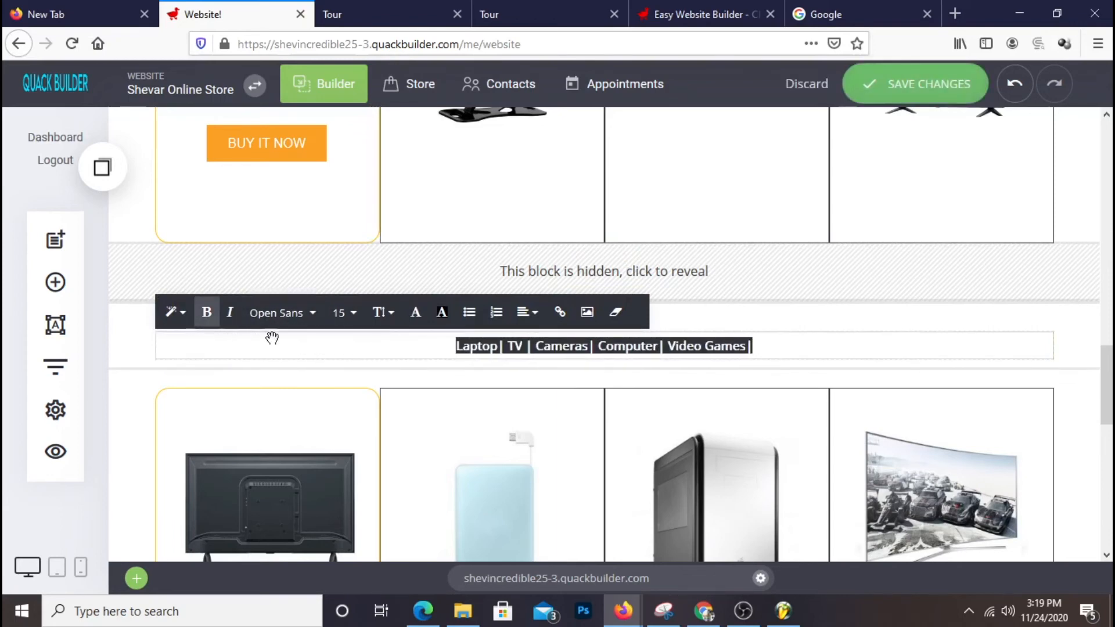
left_click(348, 321)
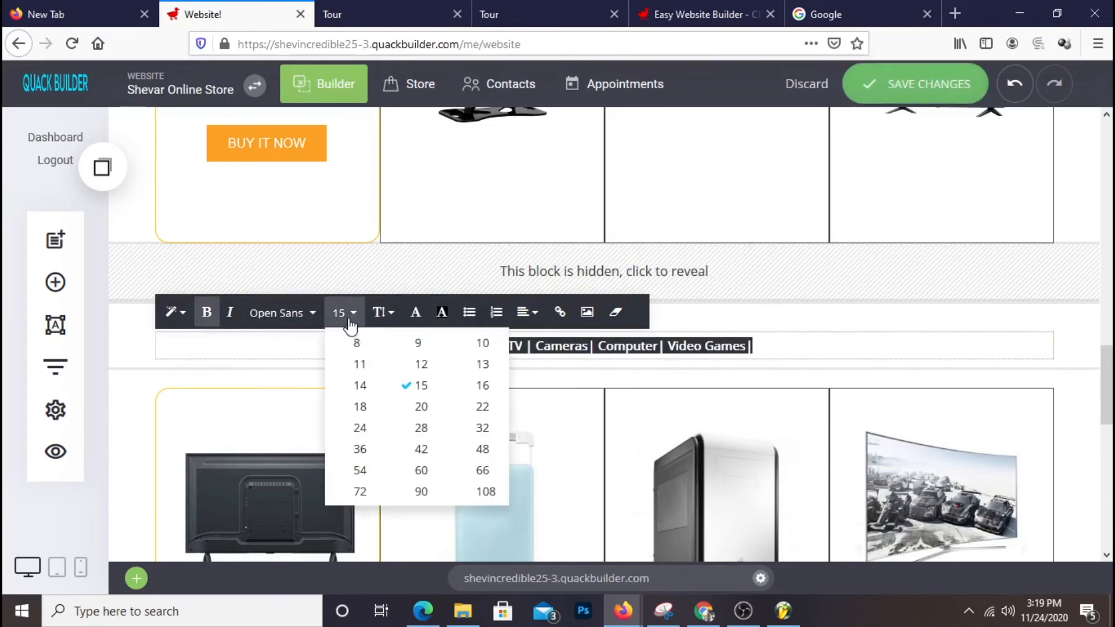
left_click(360, 408)
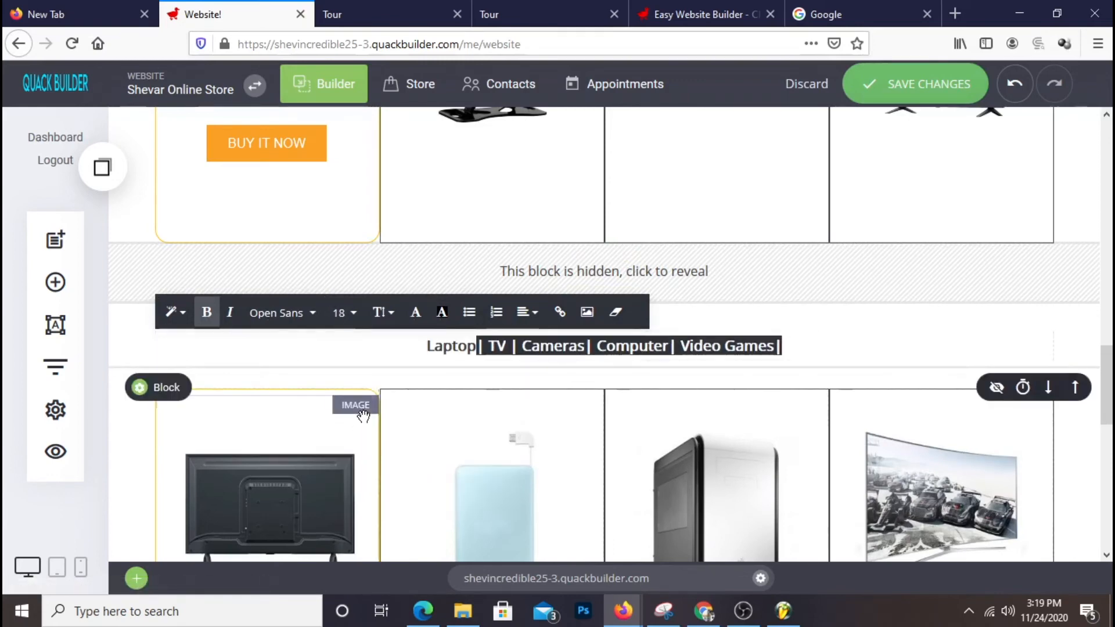
left_click(932, 88)
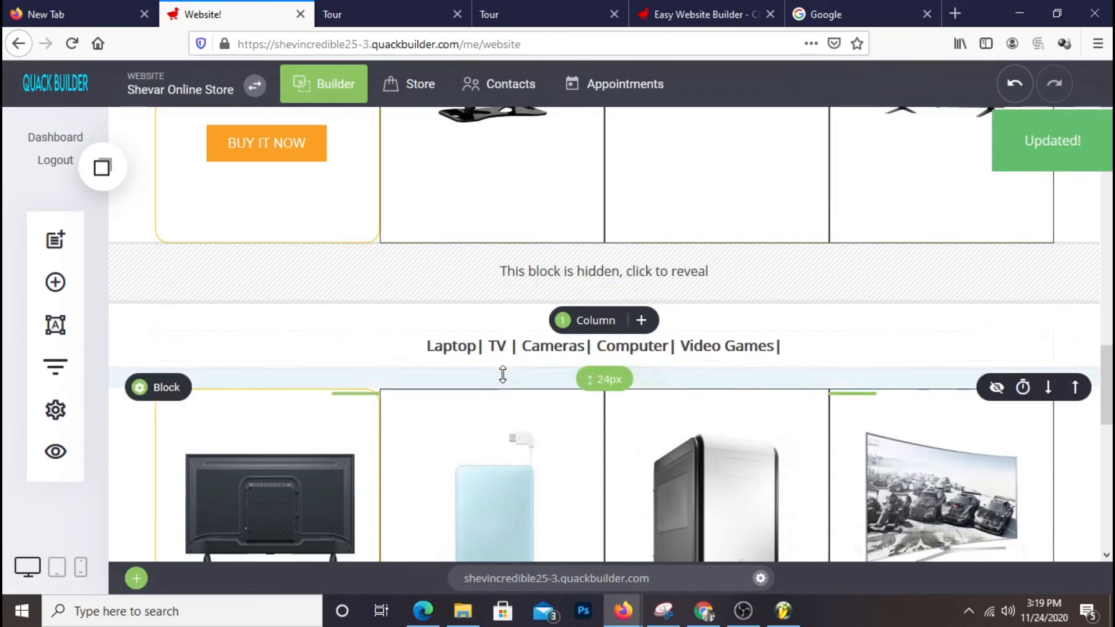
- Increase the space above the category line, reduce the space below it, and save the changes
mouse_move(503, 376)
left_mouse_down()
mouse_move(503, 324)
mouse_move(511, 362)
left_mouse_up()
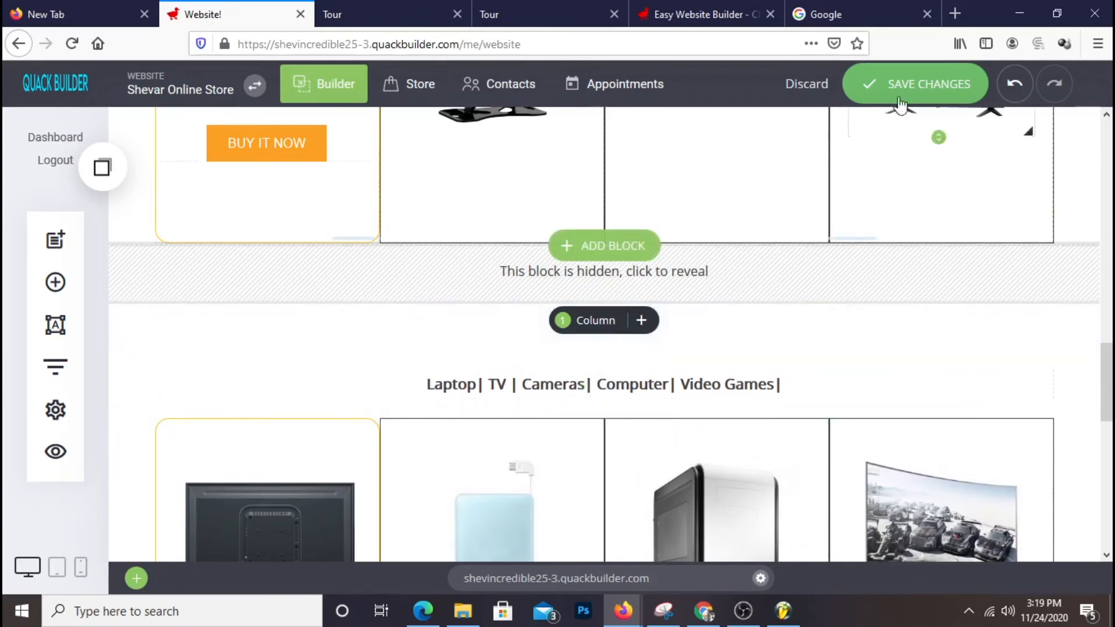
left_click(928, 93)
- Reload the site preview and examine the home page's product images, Special Deals section and category line
left_click(401, 13)
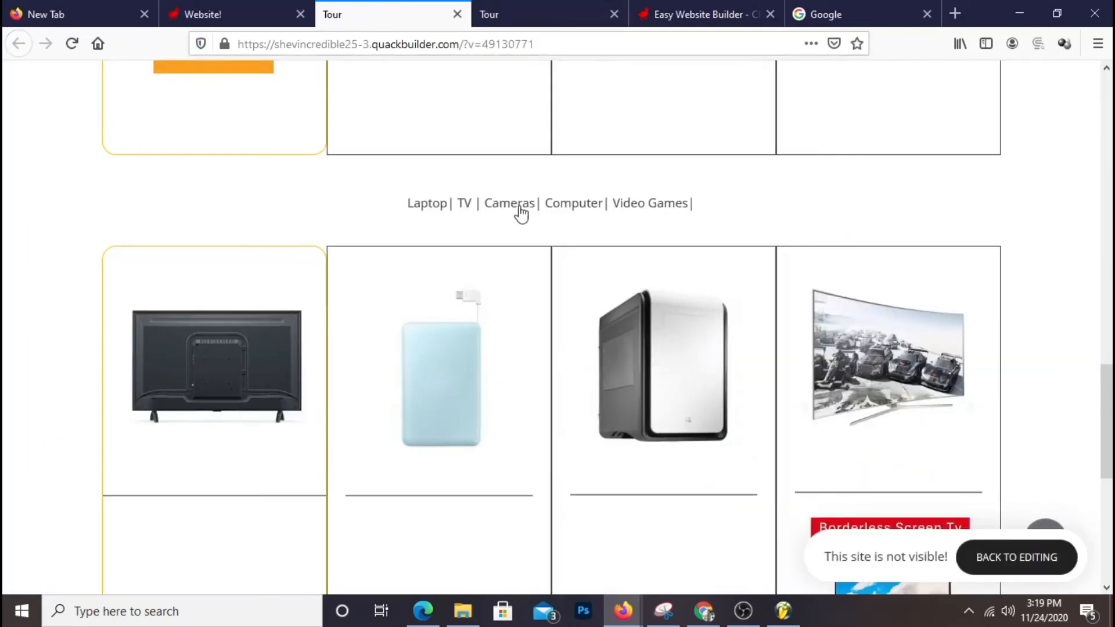
right_click(868, 211)
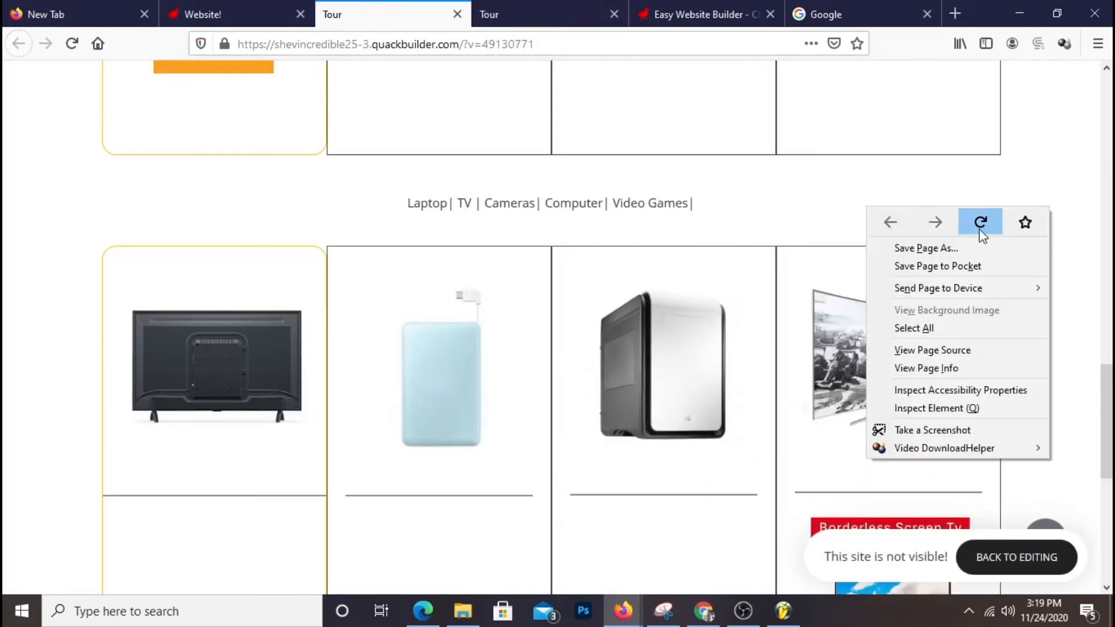
left_click(979, 227)
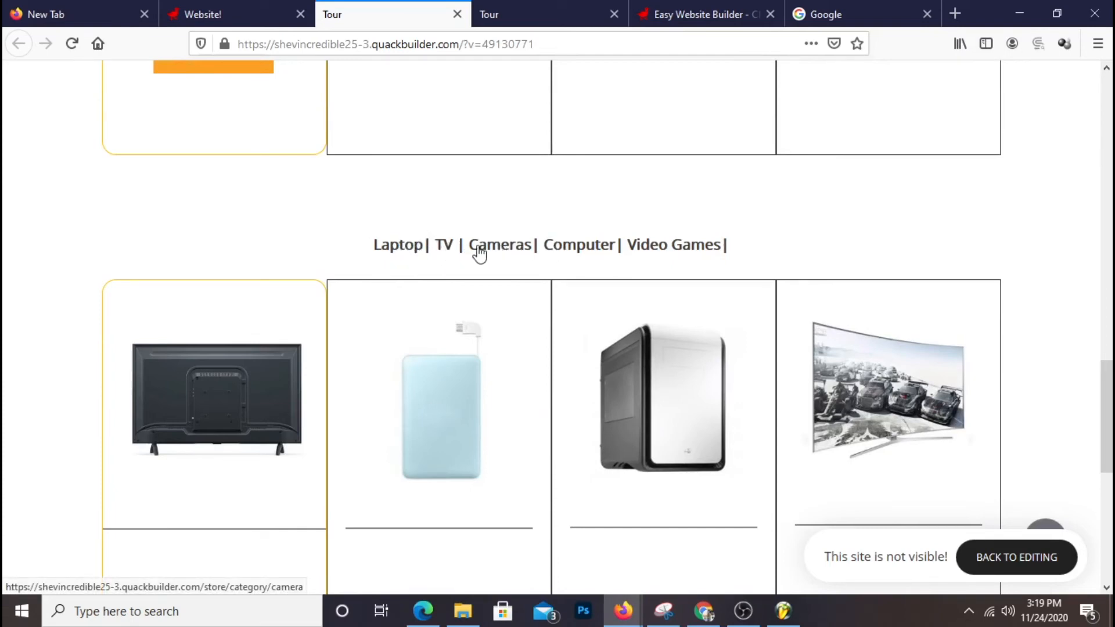
scroll(805, 261, "up", 5)
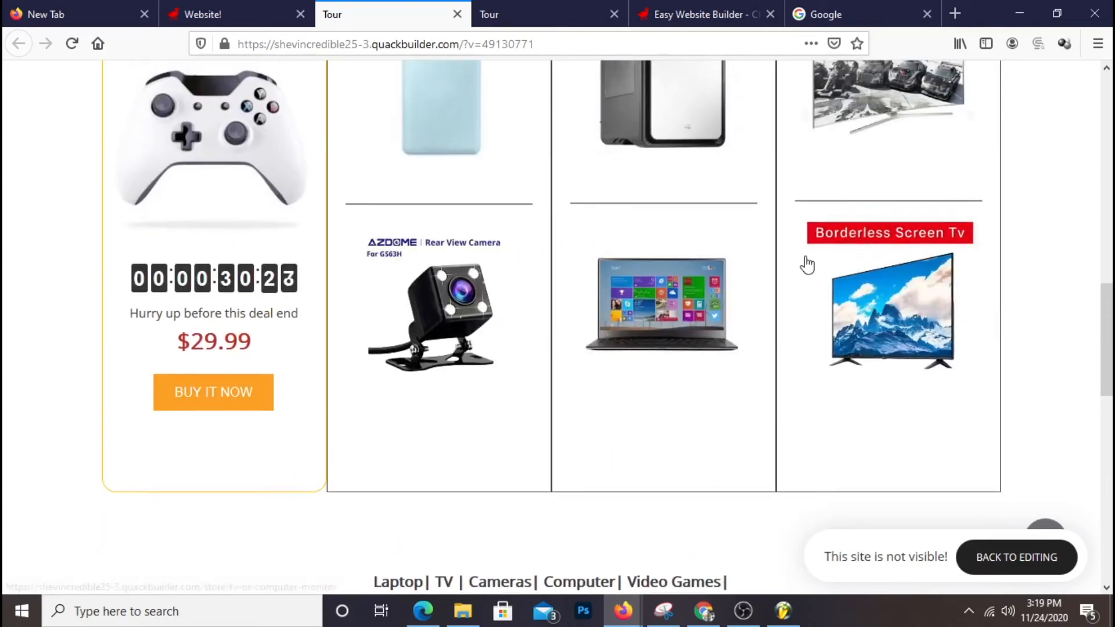
scroll(806, 264, "up", 8)
scroll(805, 263, "down", 12)
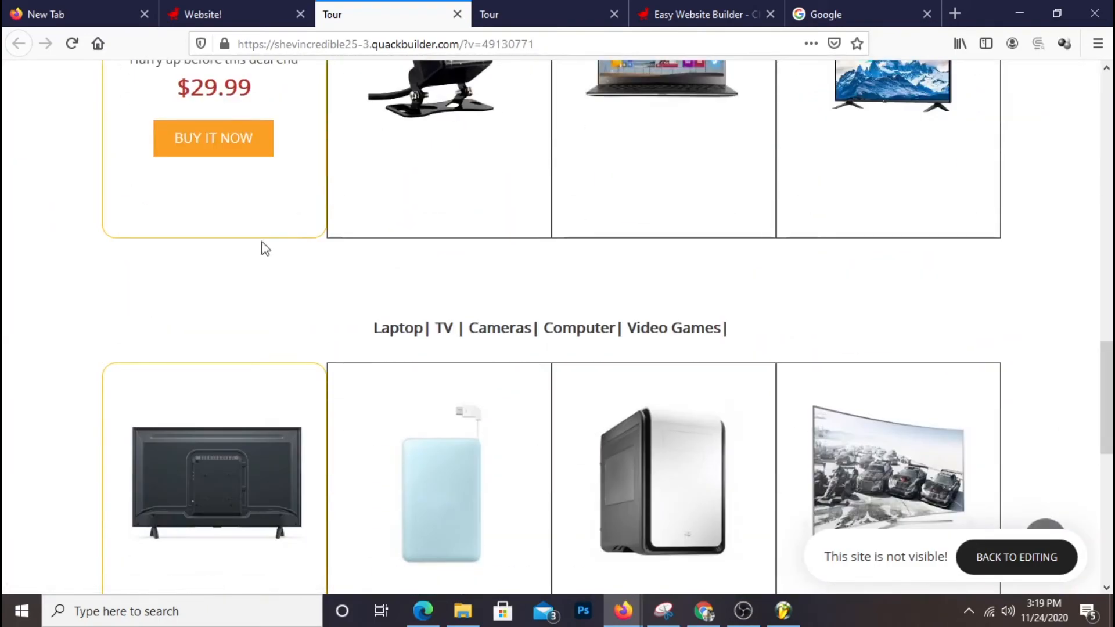
scroll(622, 266, "down", 5)
scroll(777, 510, "up", 7)
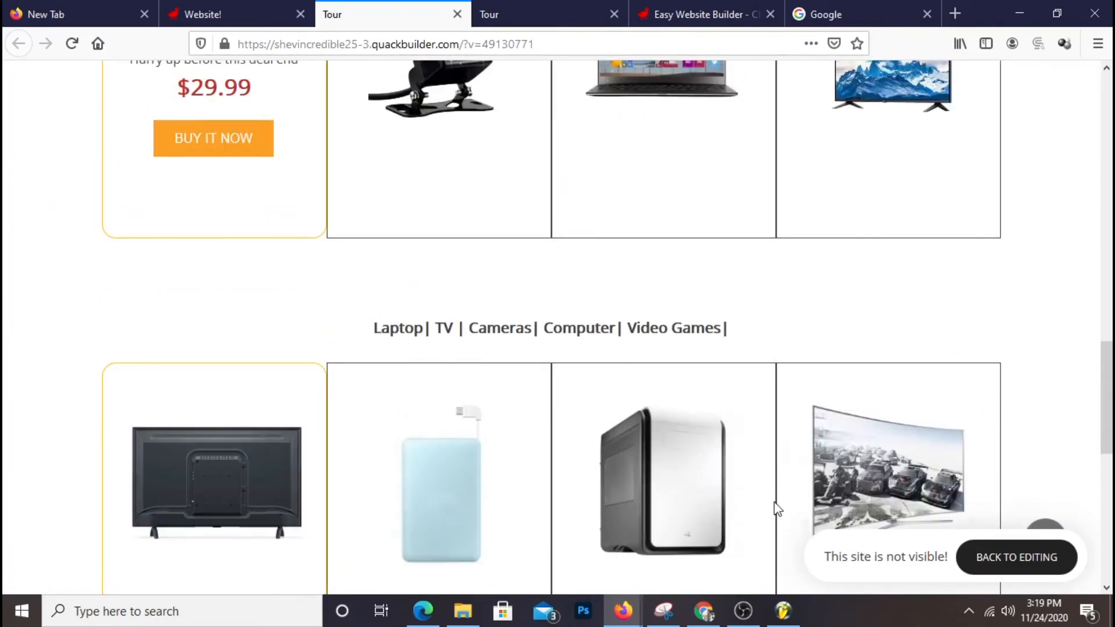
scroll(776, 509, "up", 16)
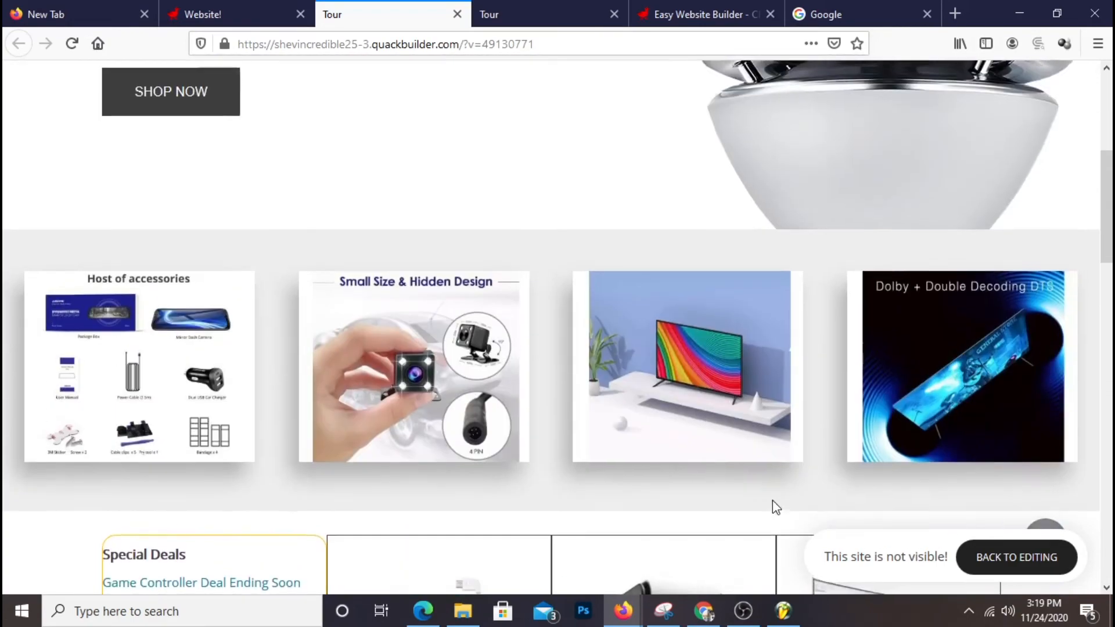
scroll(749, 506, "down", 5)
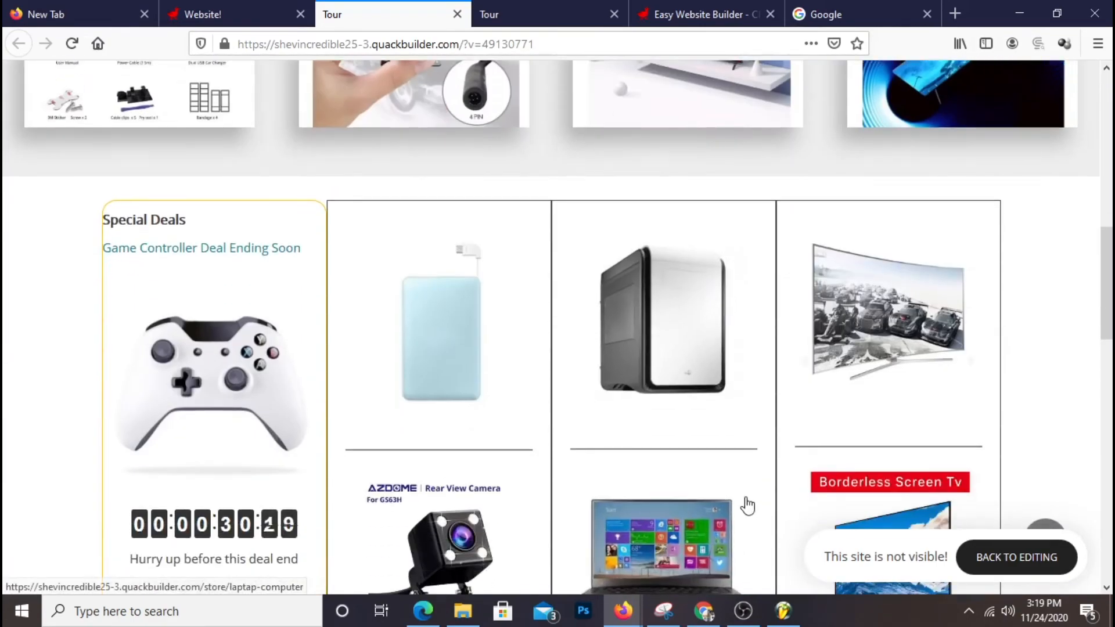
scroll(775, 491, "up", 11)
scroll(774, 492, "down", 18)
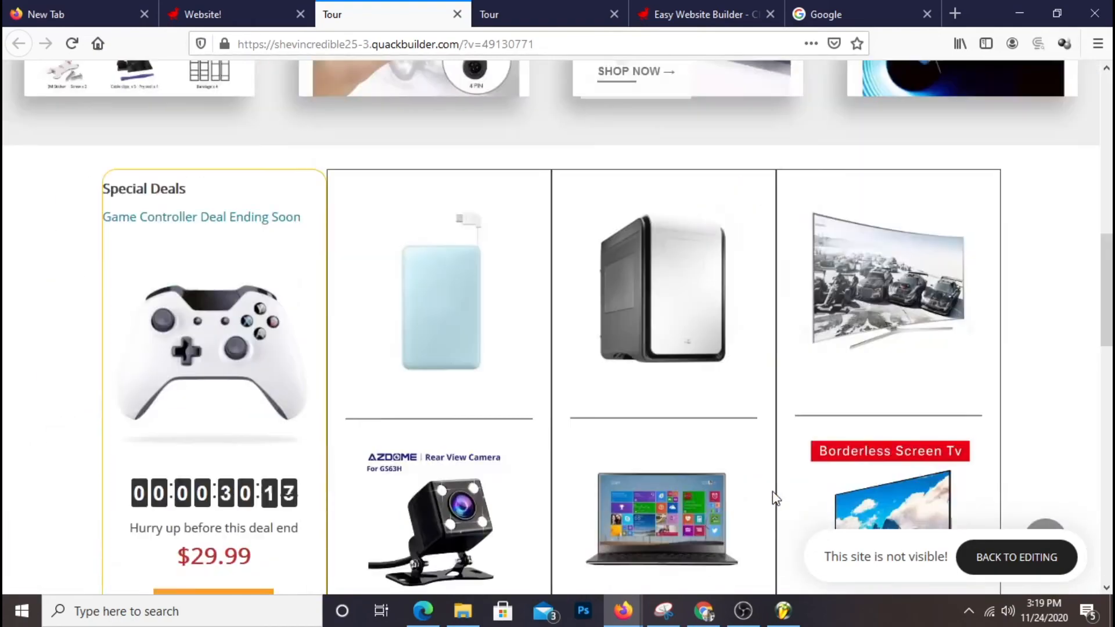
scroll(777, 498, "down", 5)
scroll(777, 498, "up", 12)
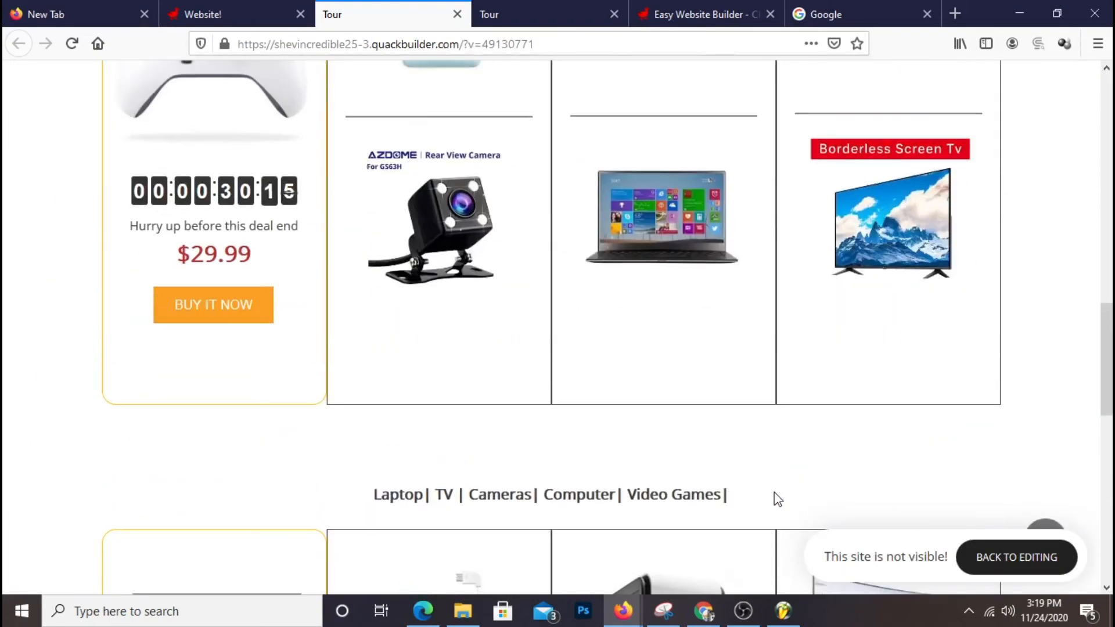
scroll(777, 498, "up", 2)
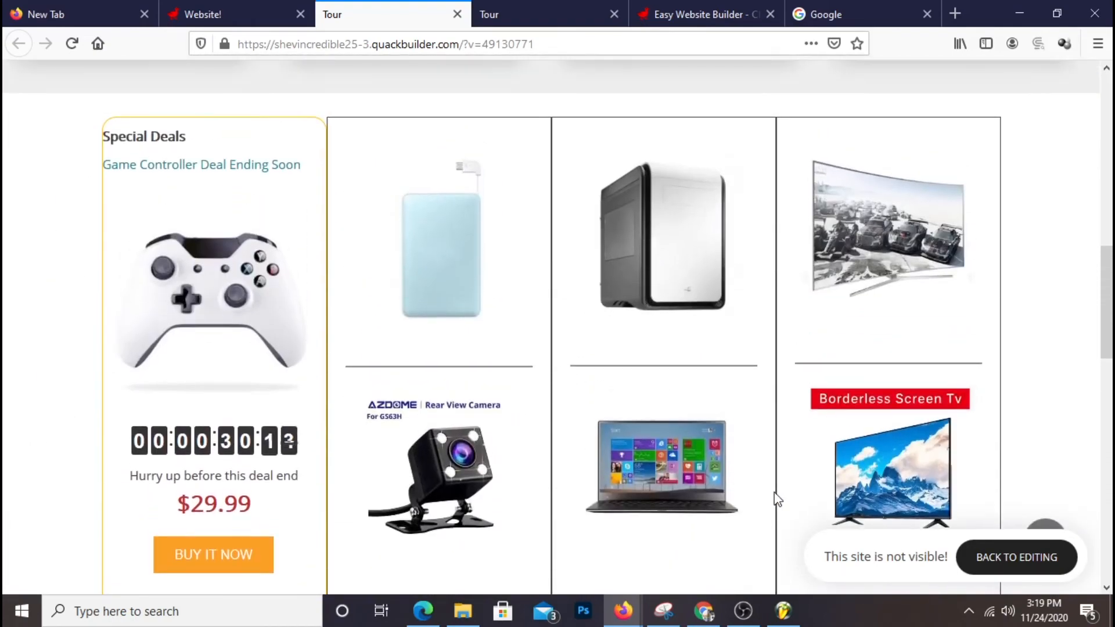
scroll(777, 499, "down", 5)
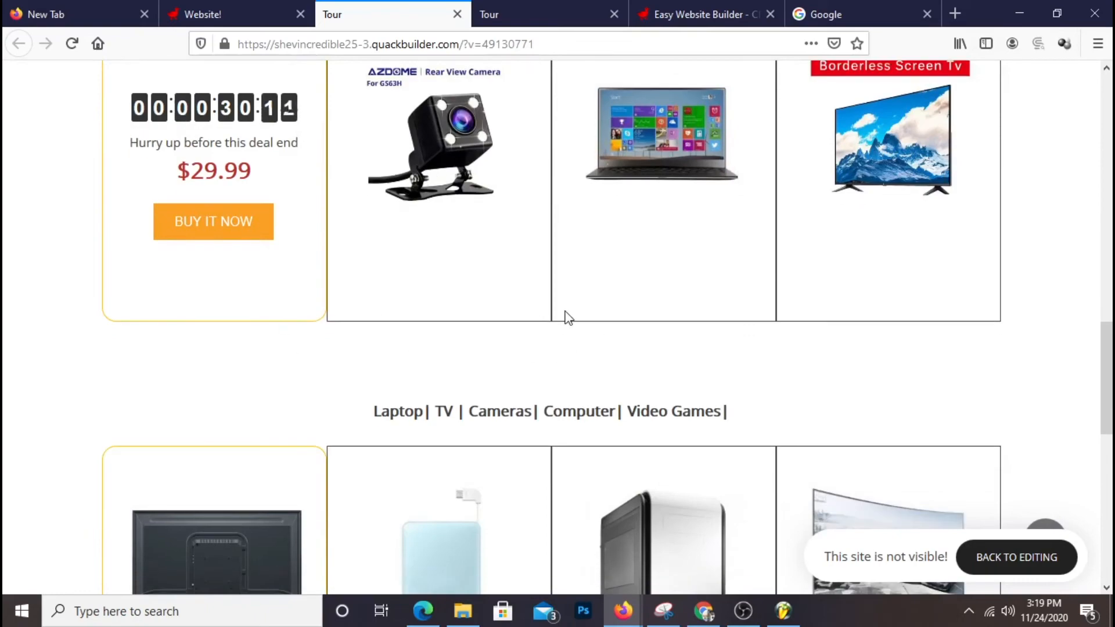
scroll(566, 323, "up", 5)
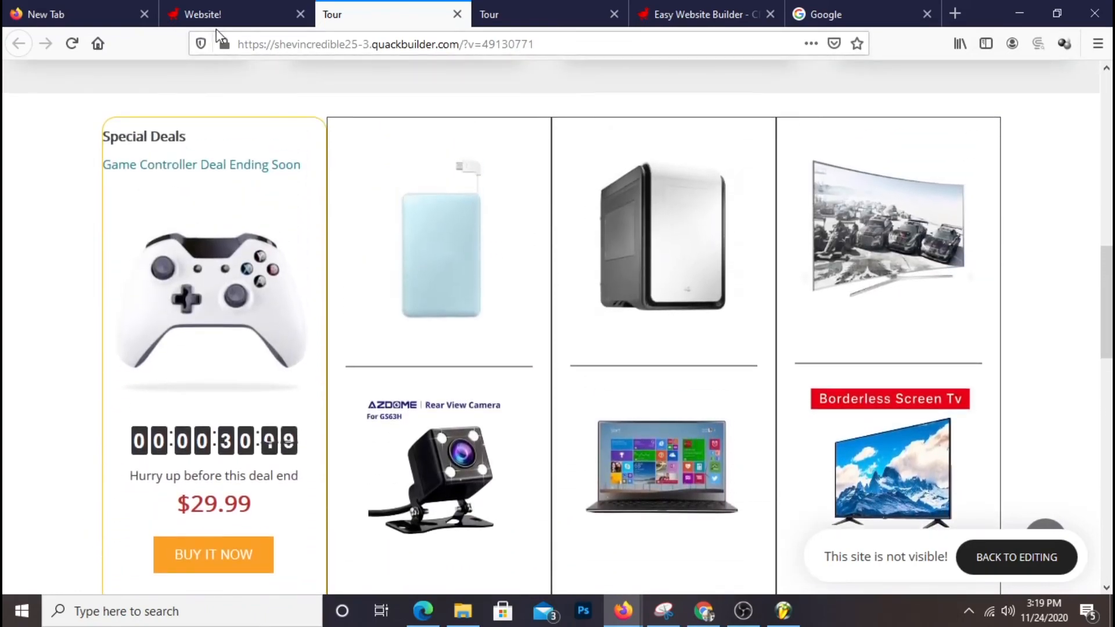
- Return to the builder and set the background color of the product block below the category line to light blue DEEBFF
left_click(244, 14)
scroll(694, 305, "up", 11)
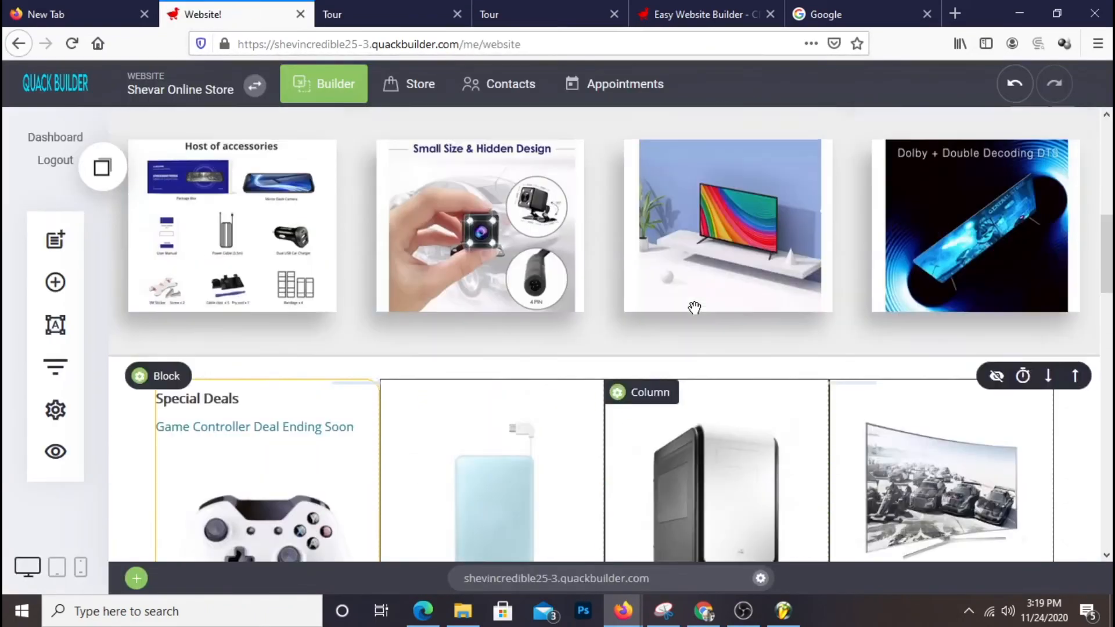
scroll(694, 305, "down", 6)
scroll(694, 304, "up", 3)
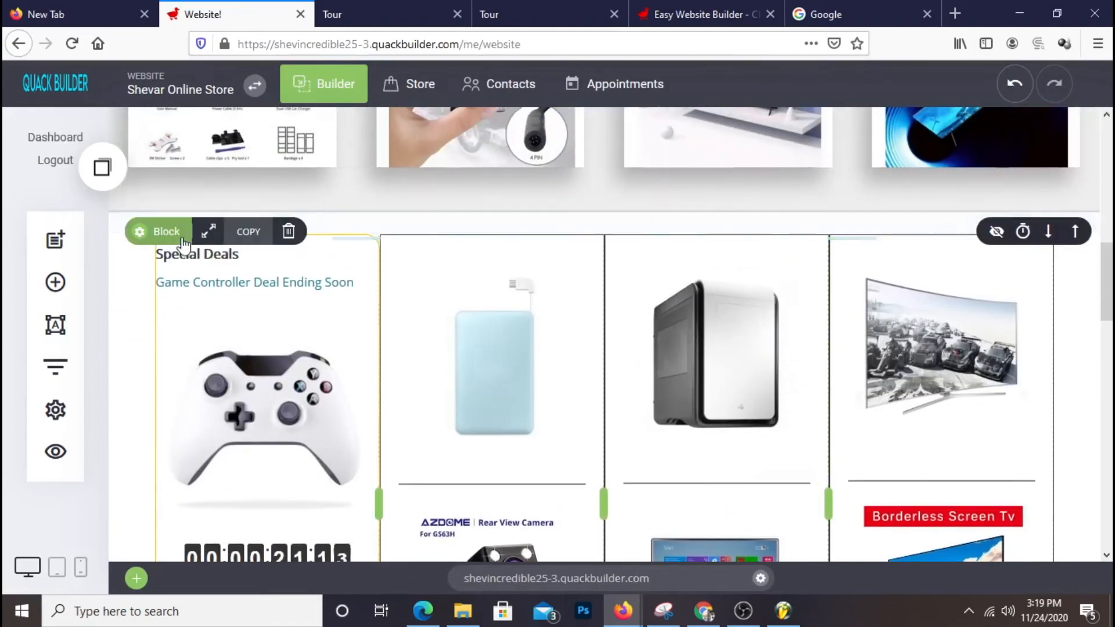
scroll(721, 398, "down", 12)
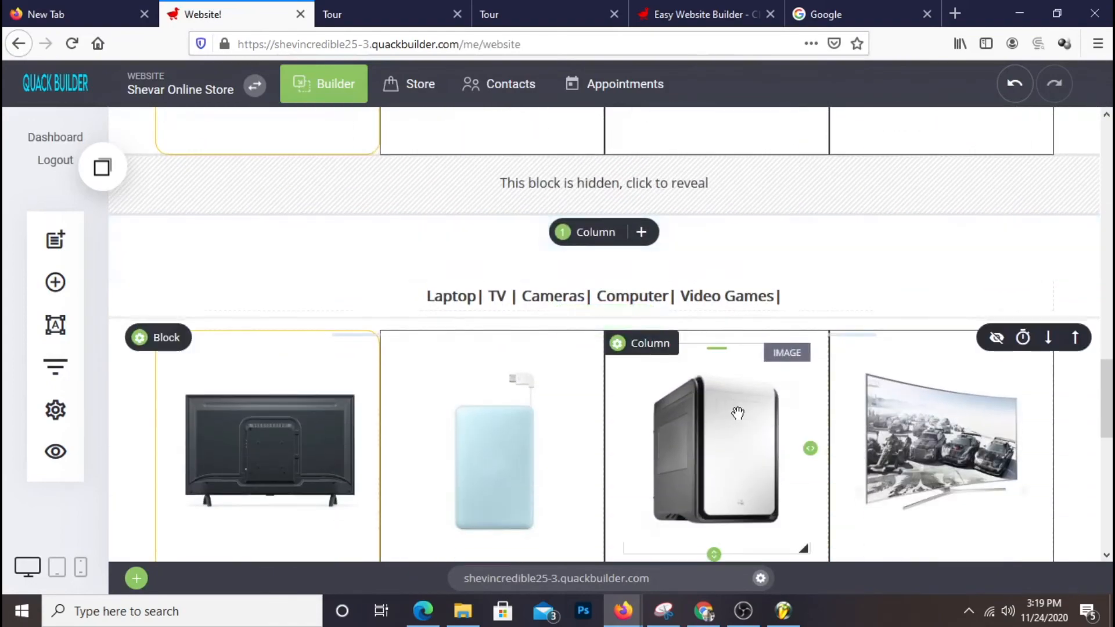
scroll(708, 395, "down", 2)
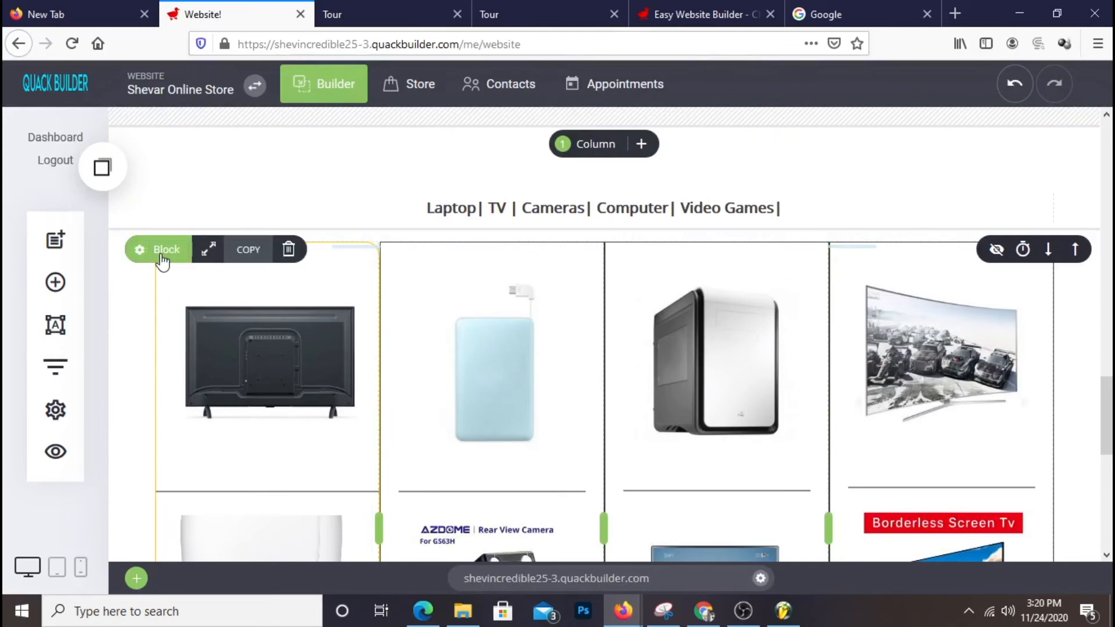
left_click(162, 250)
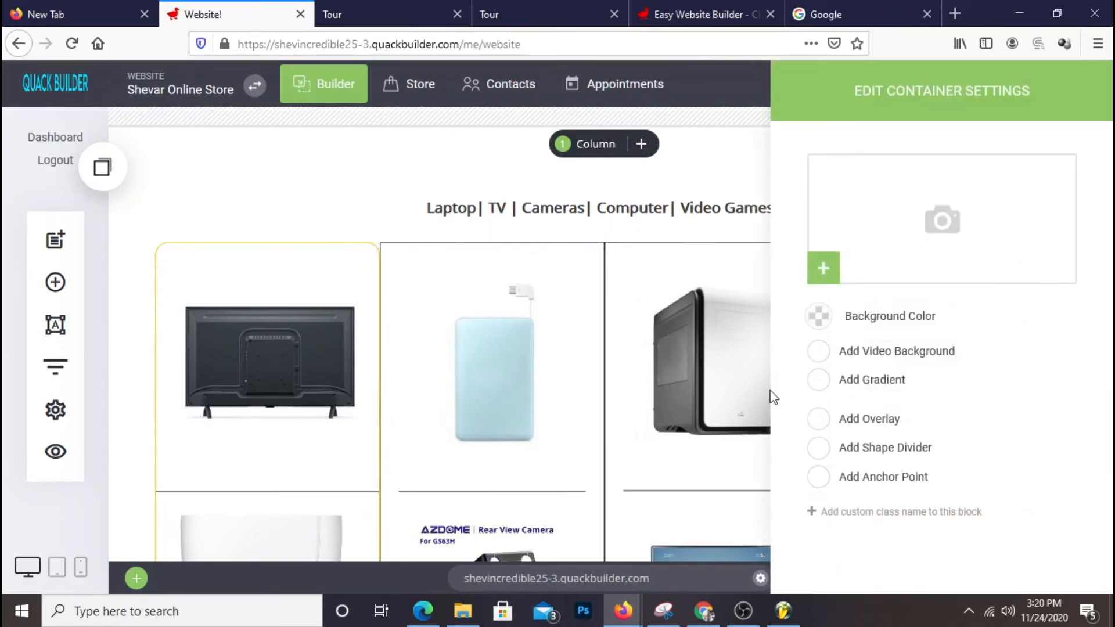
left_click(818, 319)
left_click_drag(817, 228, 847, 217)
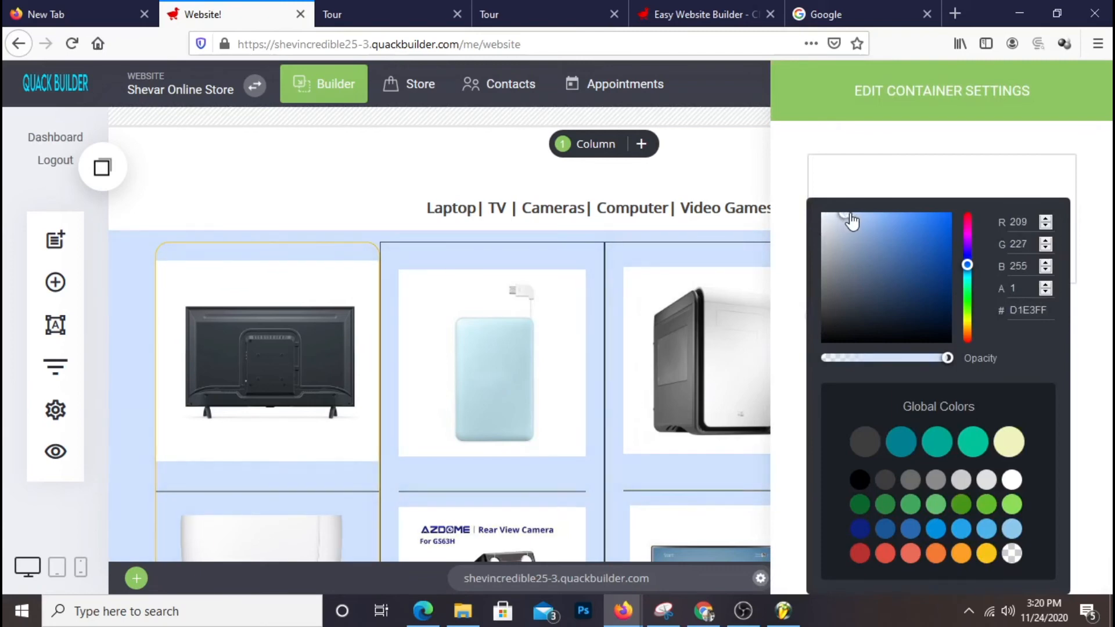
left_click_drag(847, 214, 838, 211)
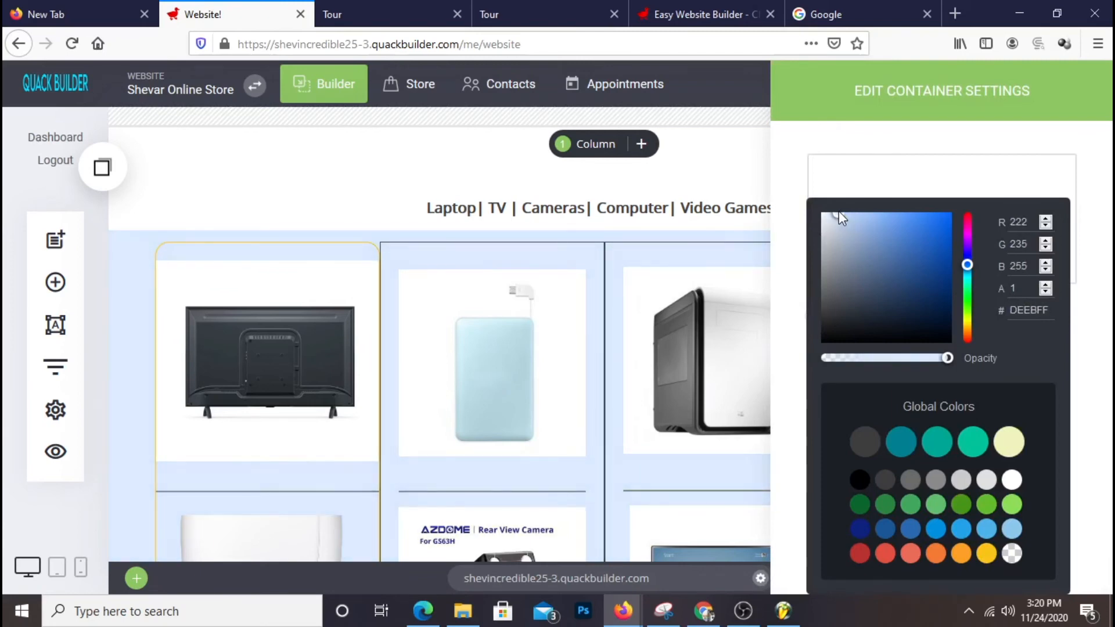
left_click(705, 238)
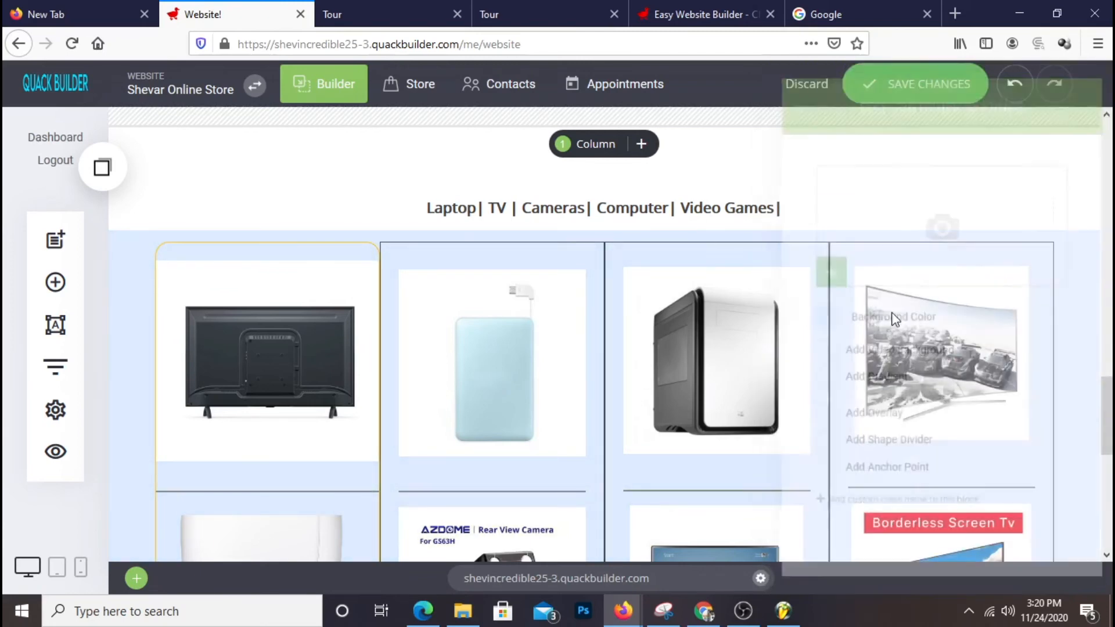
- Copy the hex color code DEEBFF from the background color of the product block below the category line
scroll(848, 255, "down", 2)
scroll(841, 267, "up", 5)
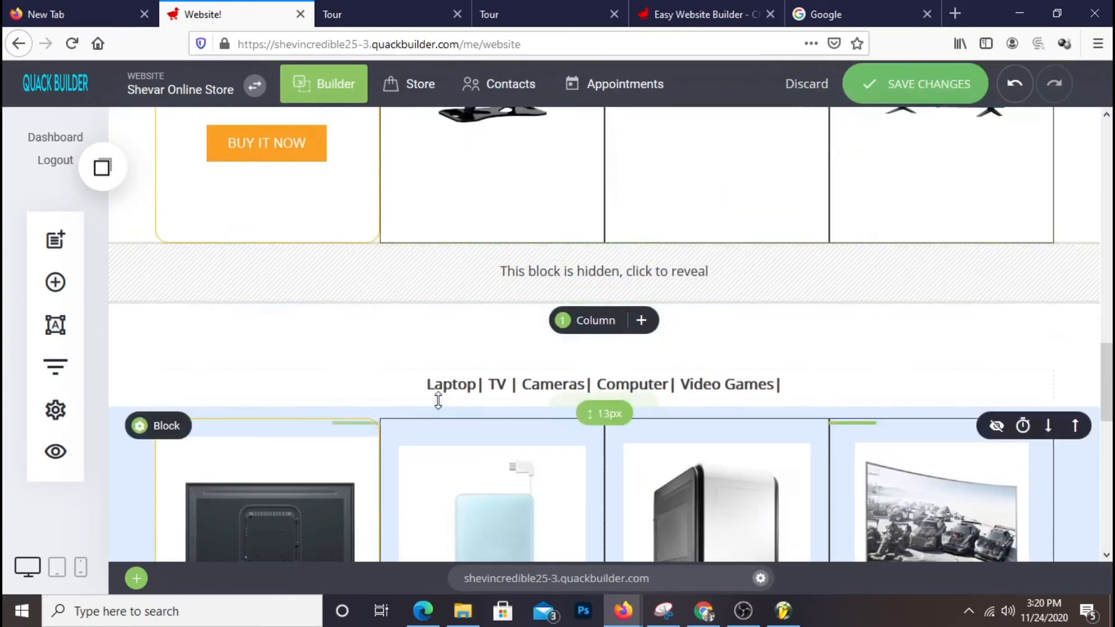
left_click(140, 426)
left_click(820, 316)
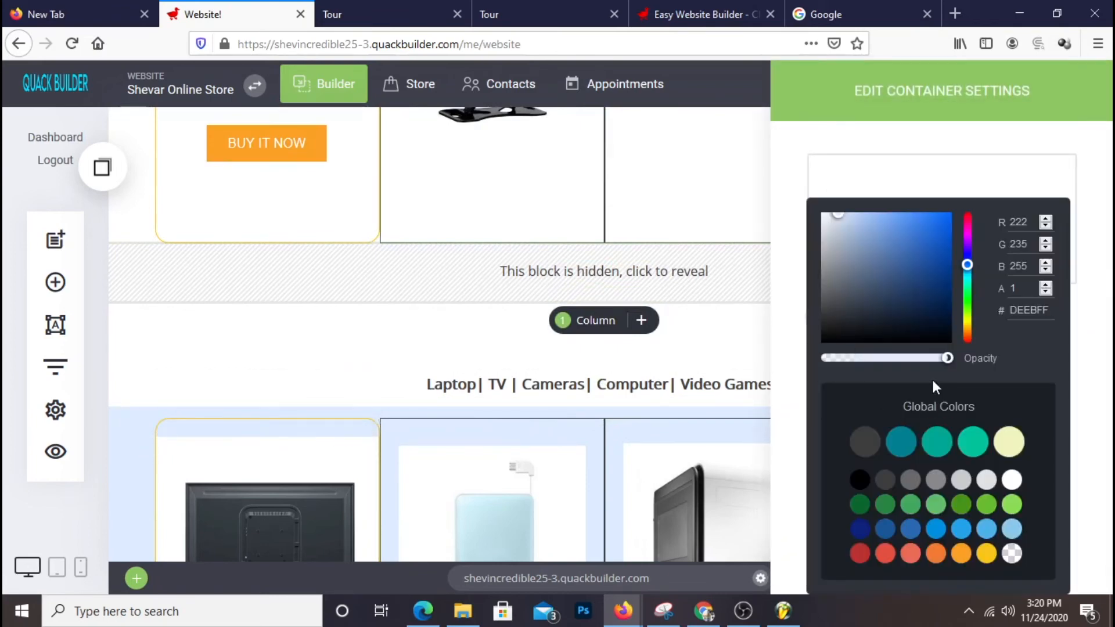
right_click(1022, 313)
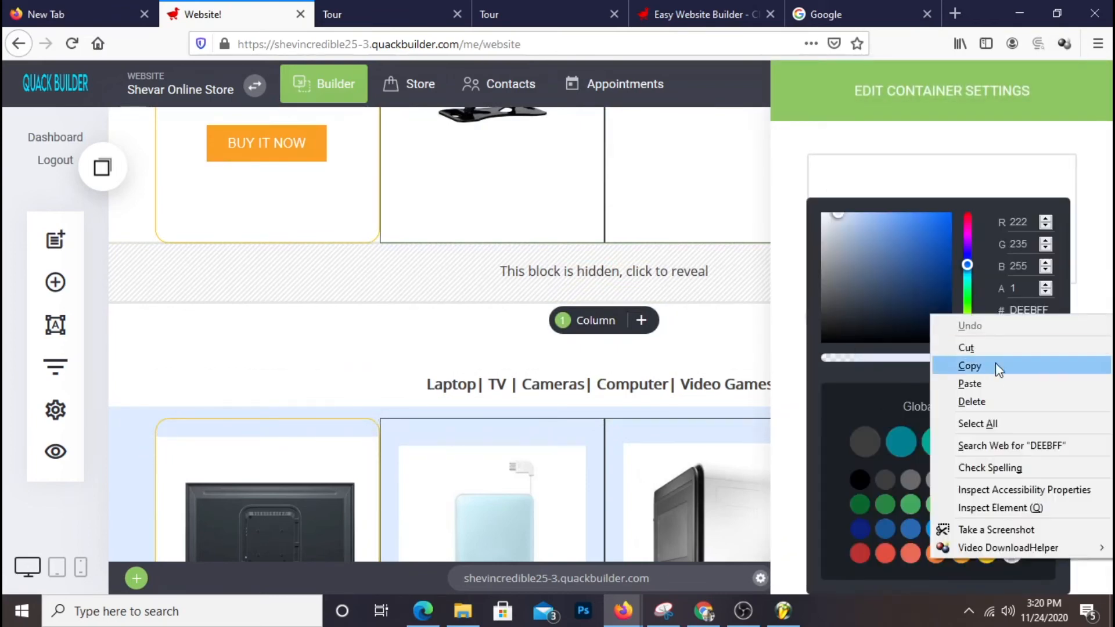
left_click(991, 368)
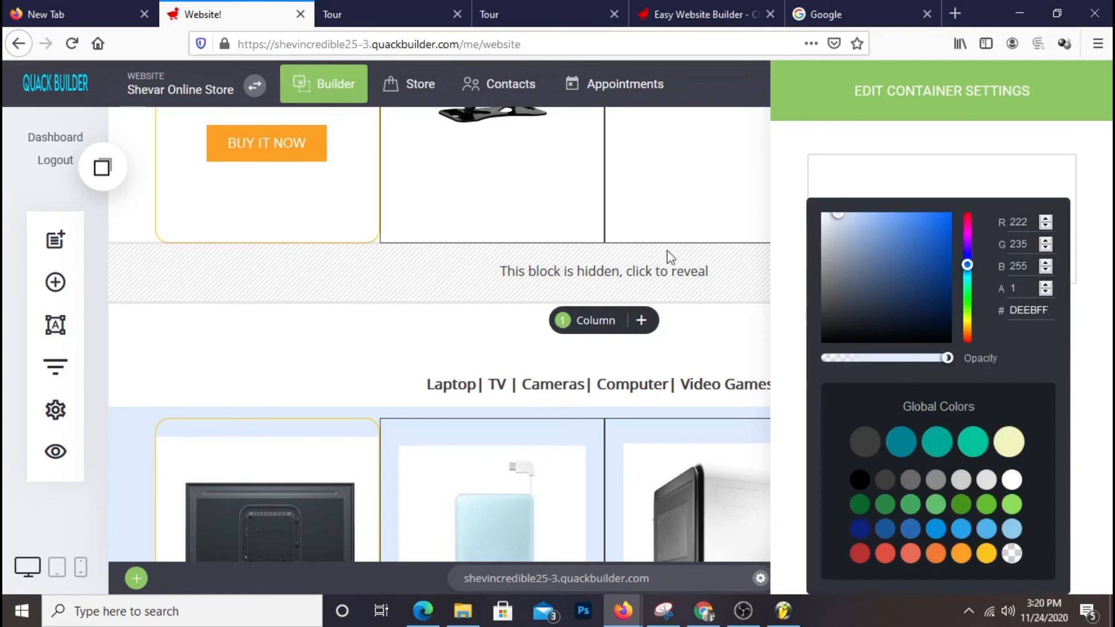
- Apply the copied color DEEBFF as the background of the category line's block and save the changes
left_click(271, 344)
left_click(134, 324)
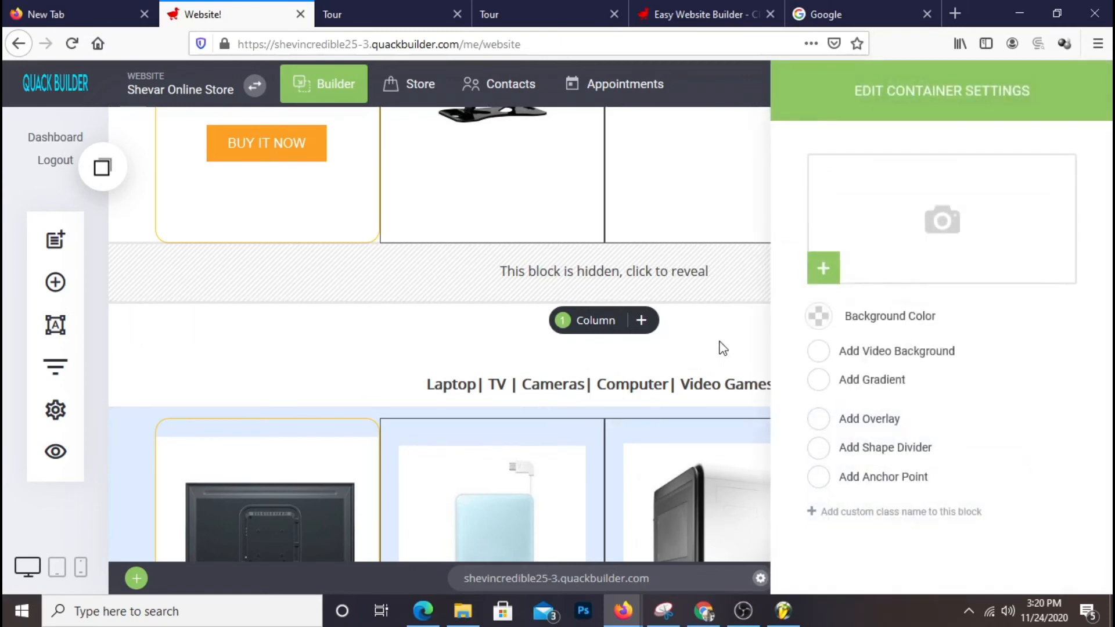
left_click(818, 317)
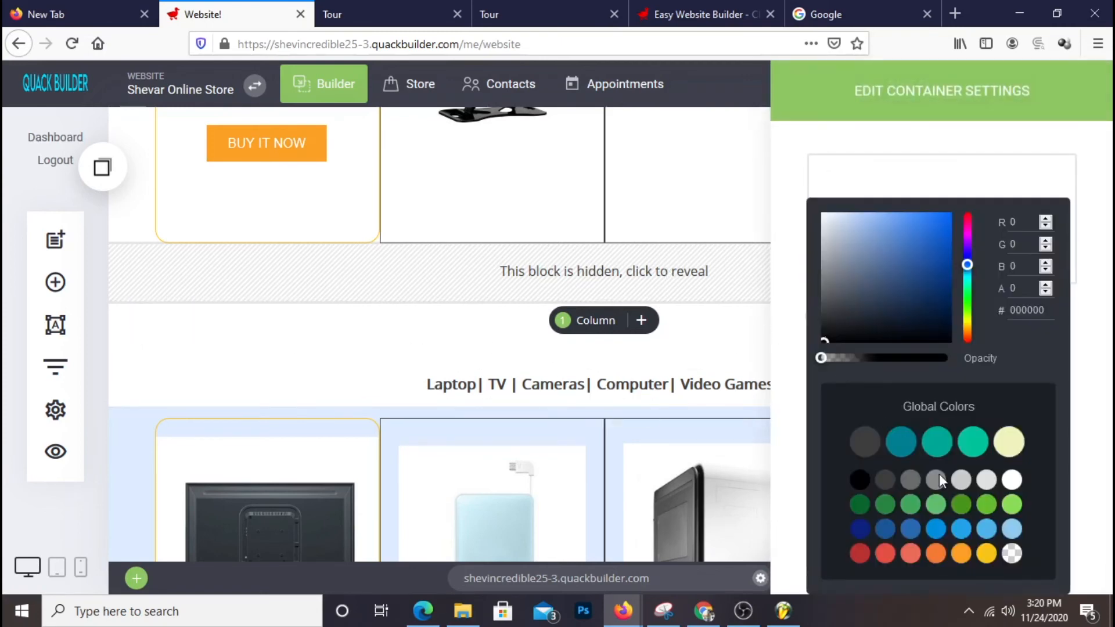
right_click(1020, 309)
left_click(1016, 378)
key("Return")
left_click(325, 345)
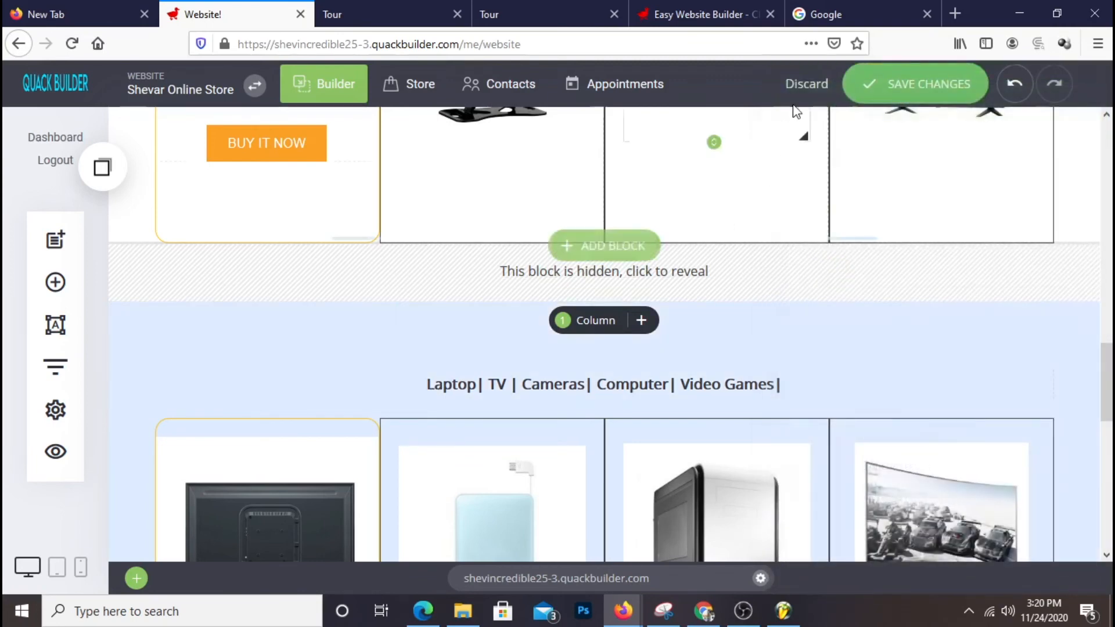
- Reload the site preview and examine the light blue background behind the category line and its products against the other home page sections
left_click(398, 17)
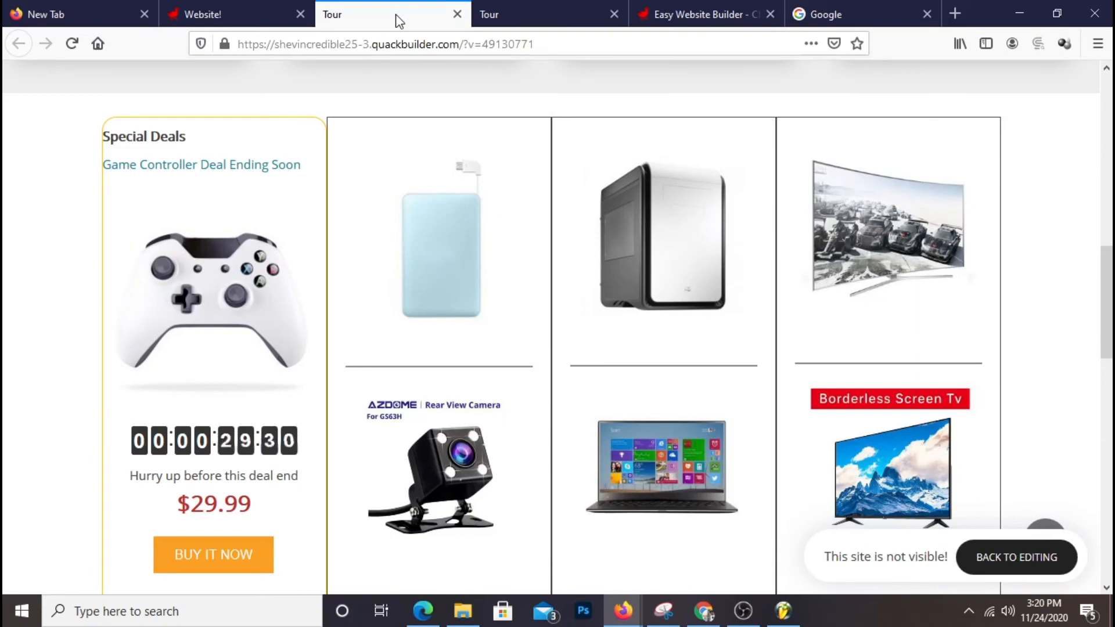
right_click(398, 20)
left_click(453, 27)
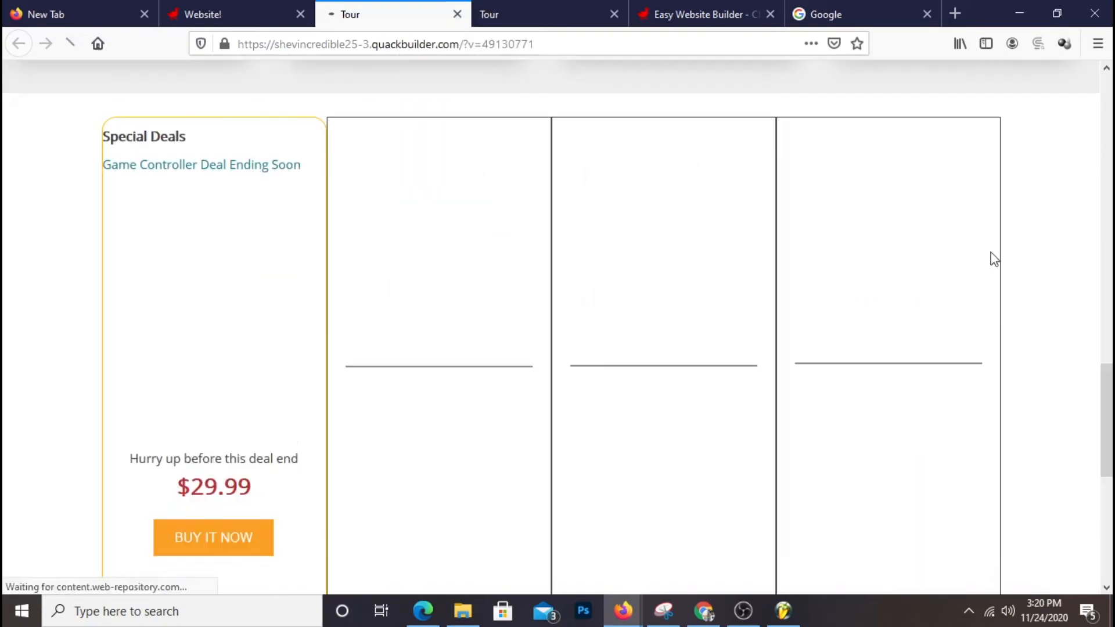
scroll(867, 253, "down", 8)
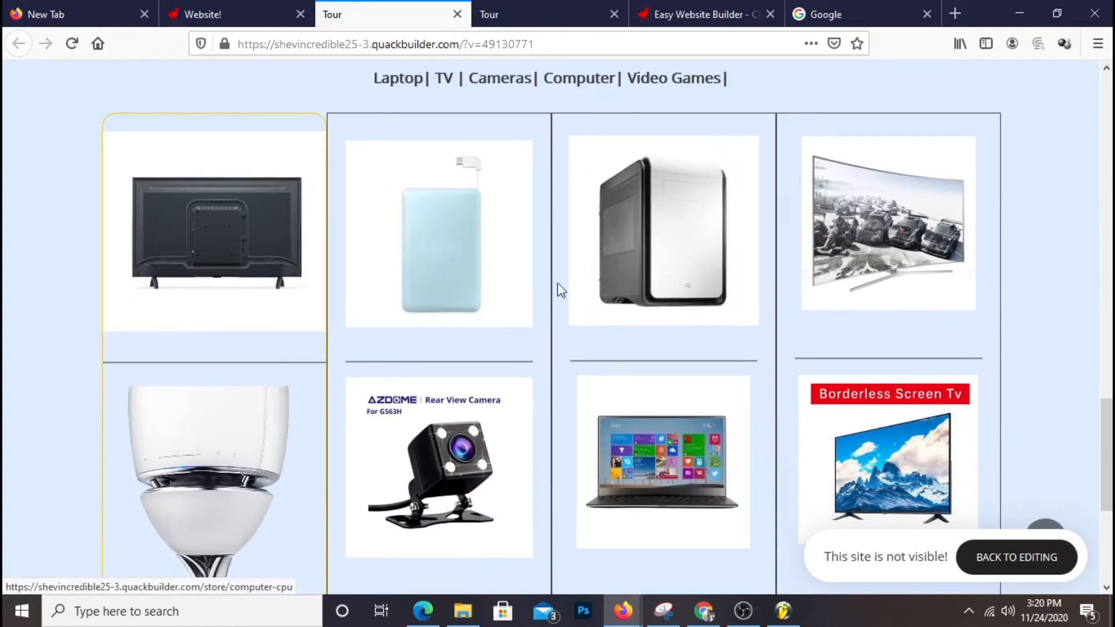
scroll(362, 322, "down", 3)
scroll(880, 344, "up", 15)
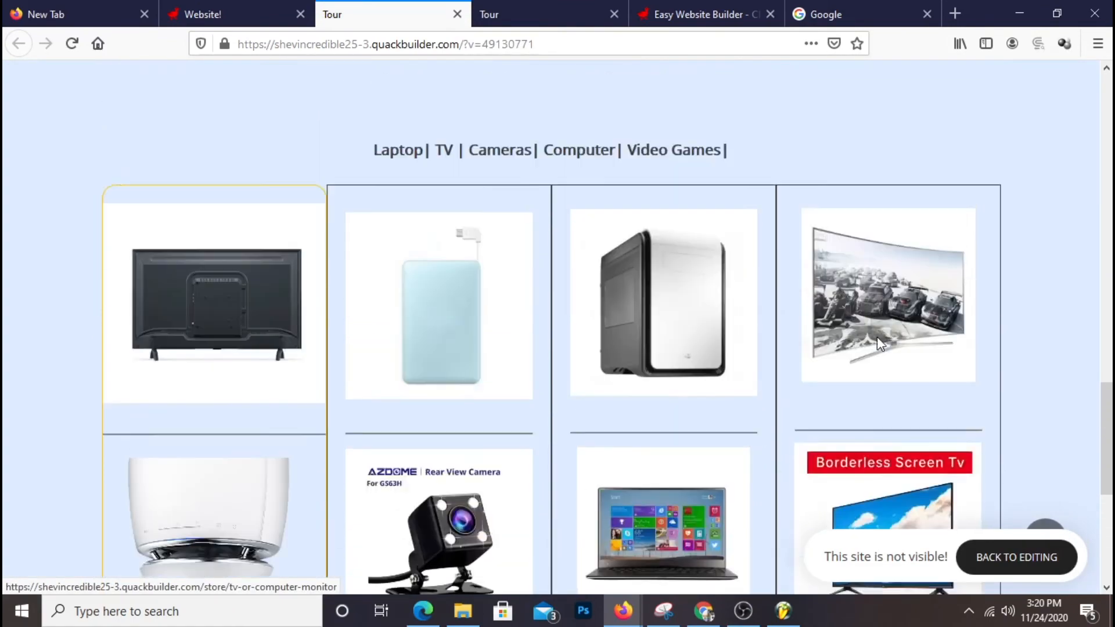
scroll(878, 343, "up", 3)
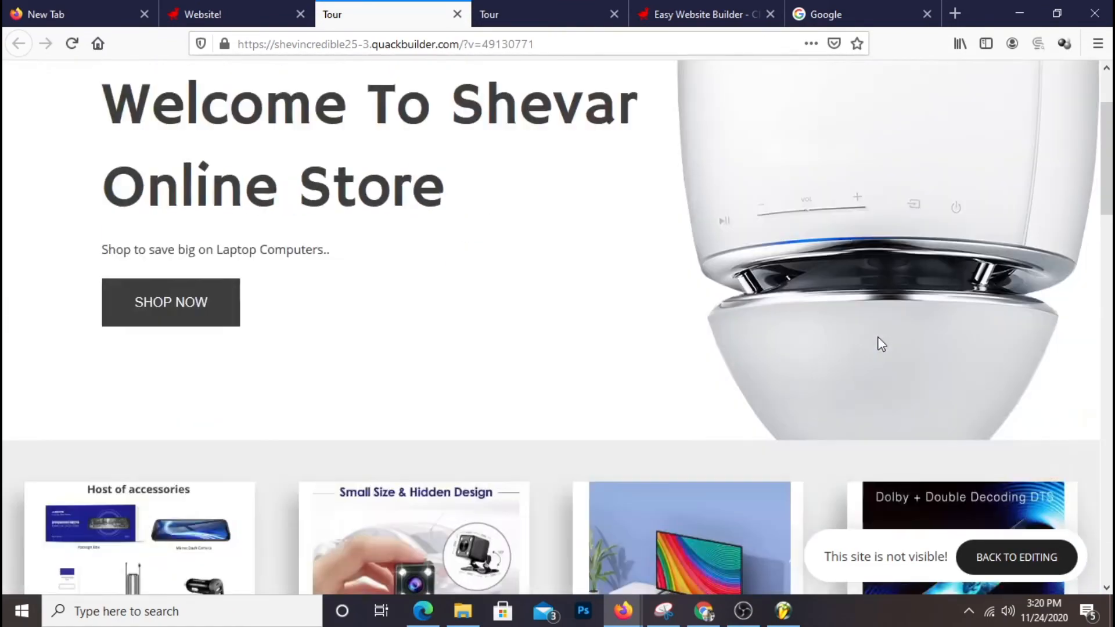
scroll(880, 342, "down", 10)
scroll(743, 228, "down", 7)
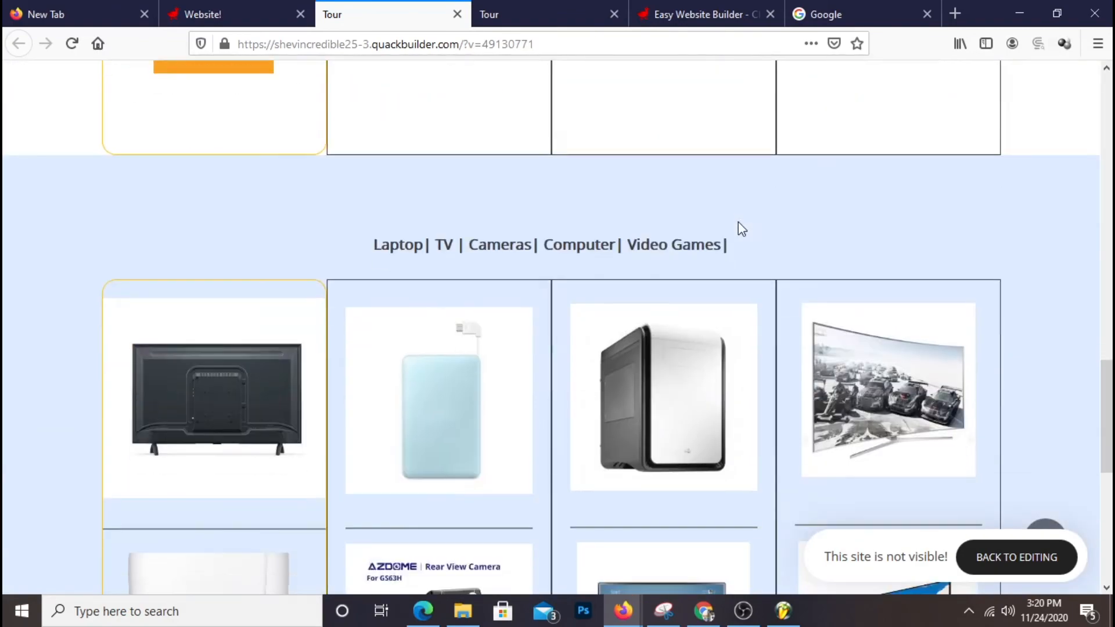
scroll(807, 384, "down", 6)
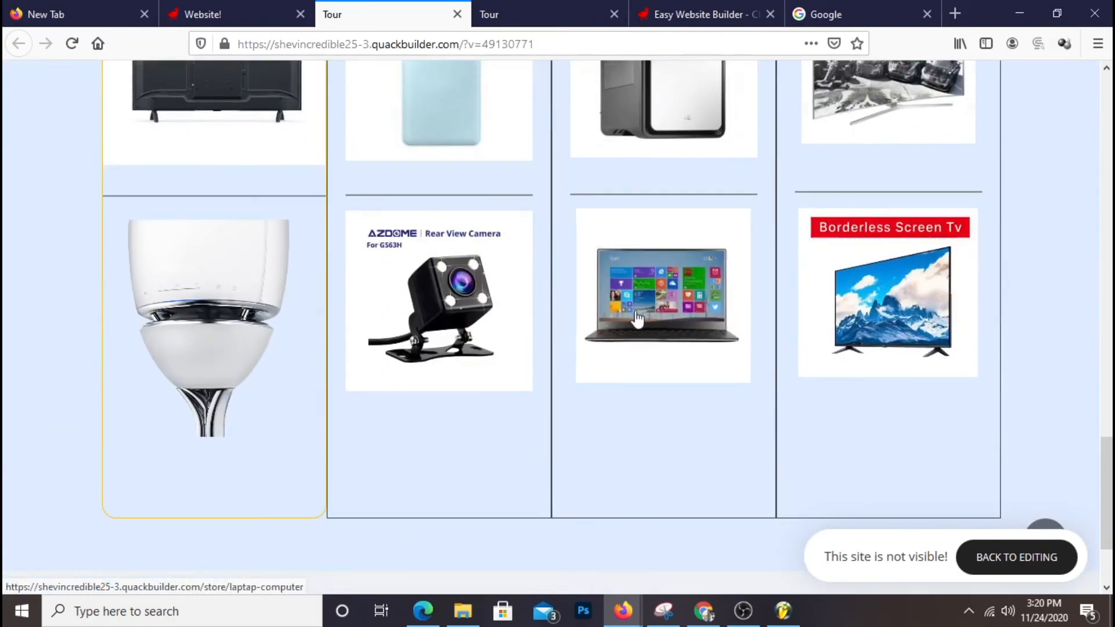
scroll(818, 346, "up", 7)
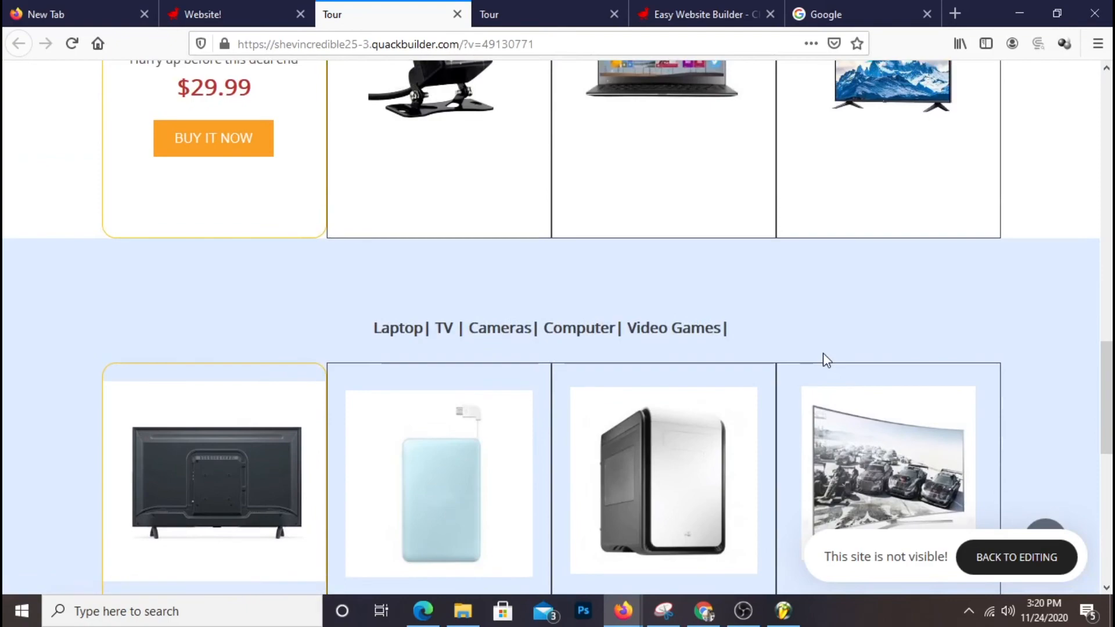
scroll(821, 320, "up", 20)
scroll(821, 321, "down", 16)
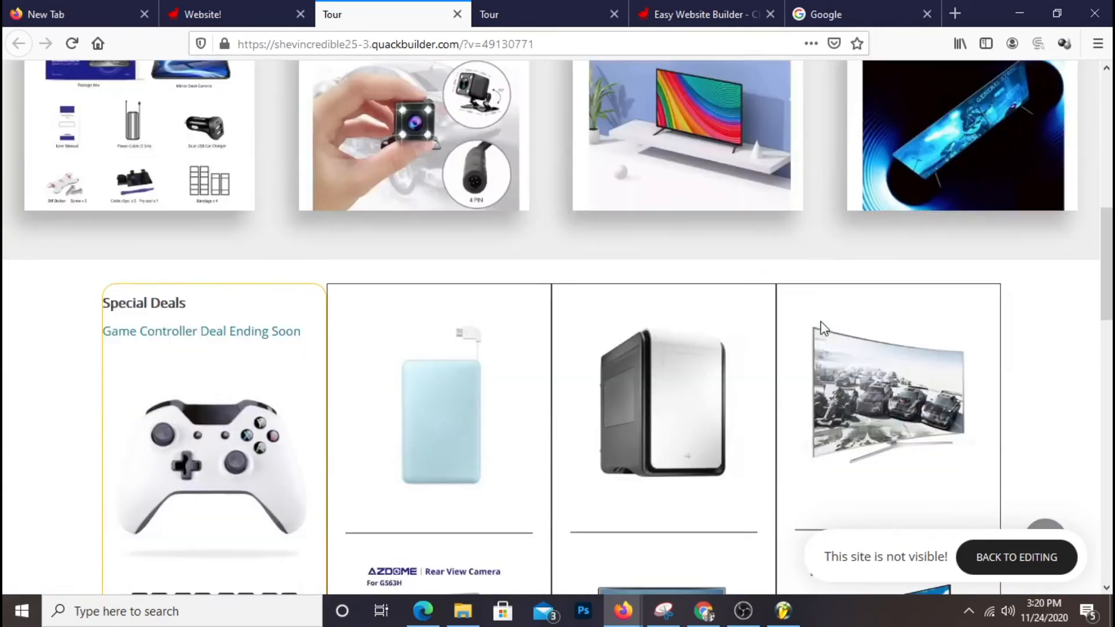
scroll(821, 328, "down", 6)
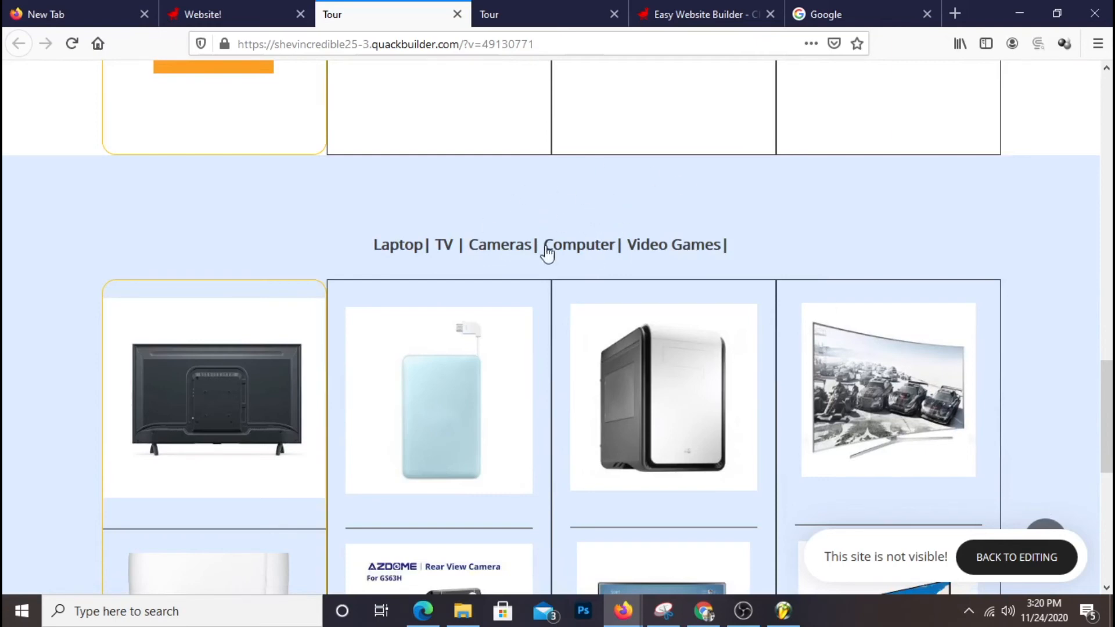
scroll(580, 251, "up", 2)
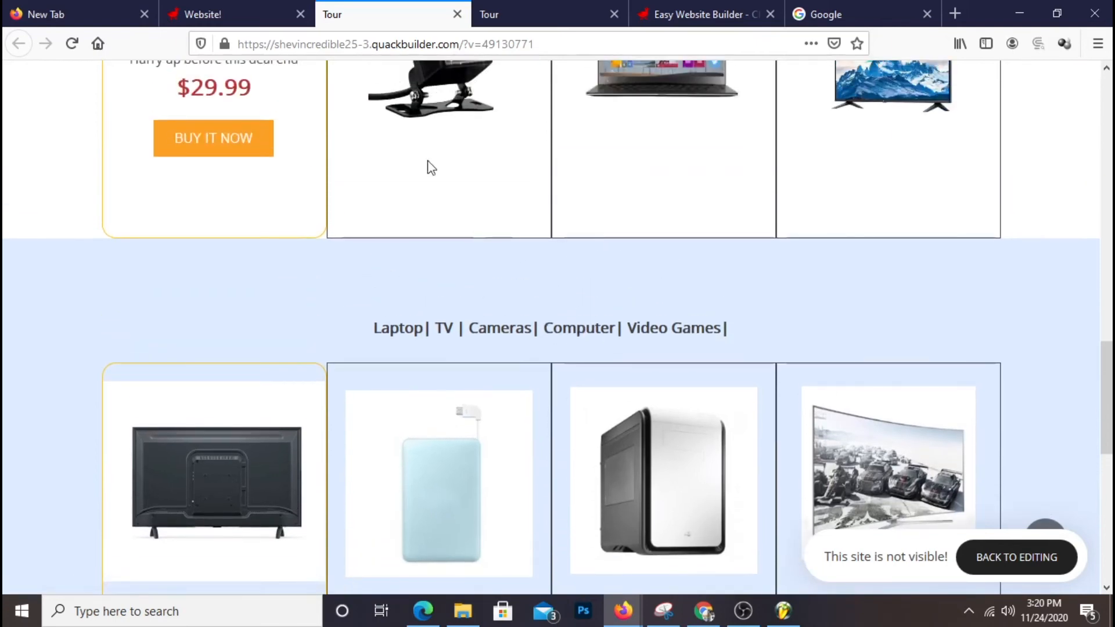
- Return to the builder and add an image widget above the category line in the light blue block
left_click(250, 24)
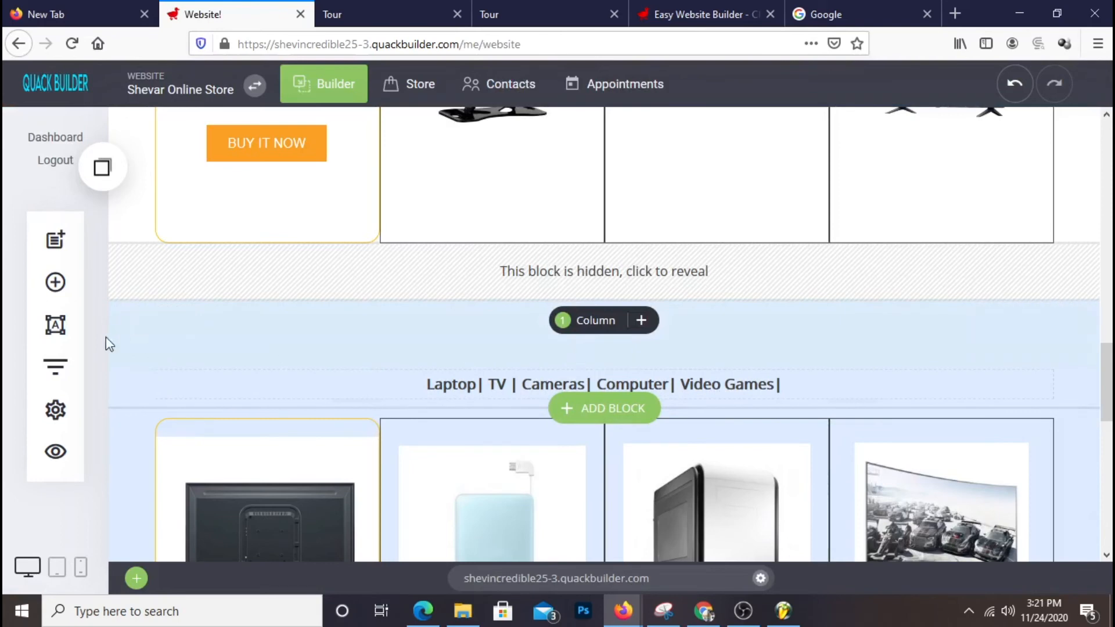
left_click(55, 283)
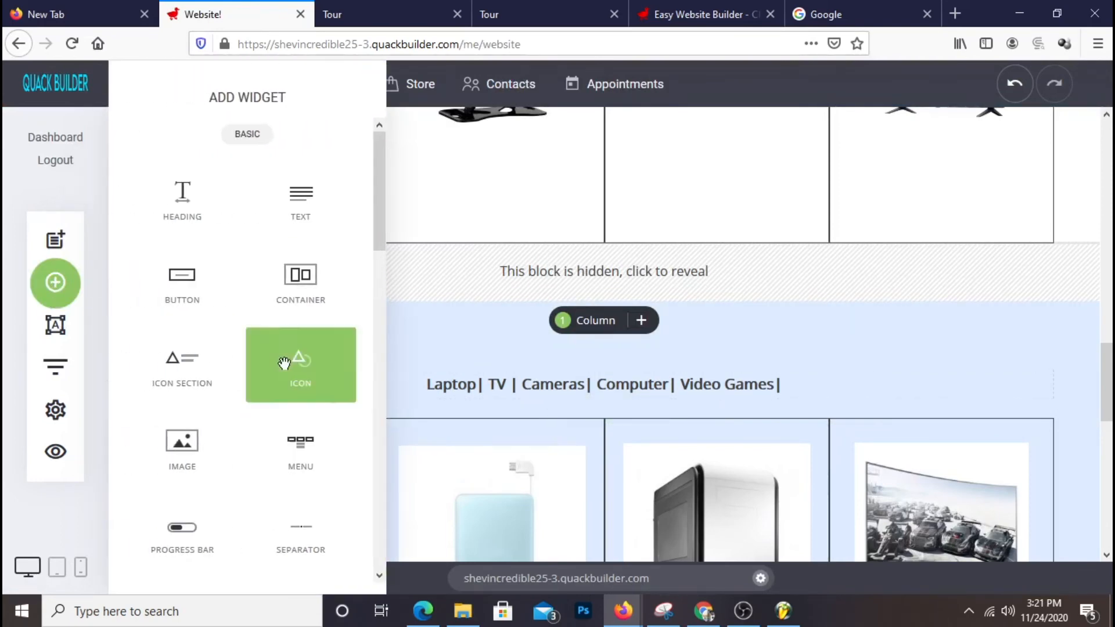
left_click_drag(204, 436, 682, 326)
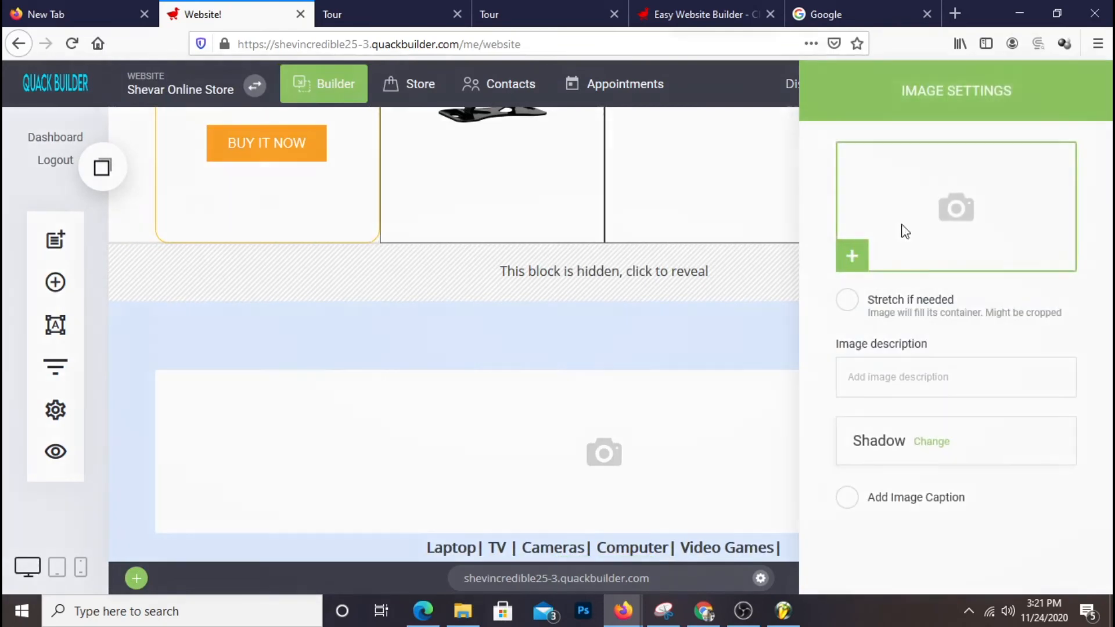
- Upload the Doogle Store banner from the Downloads folder and use it as the new widget's image
left_click(900, 232)
left_click(410, 508)
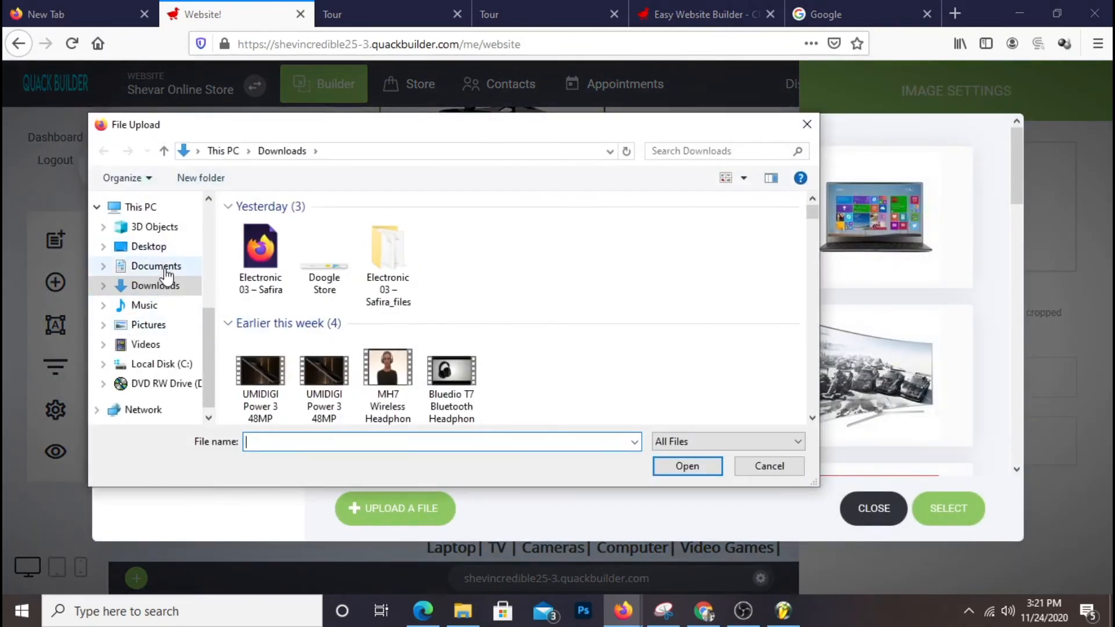
scroll(487, 290, "down", 1)
scroll(487, 290, "up", 1)
double_click(325, 258)
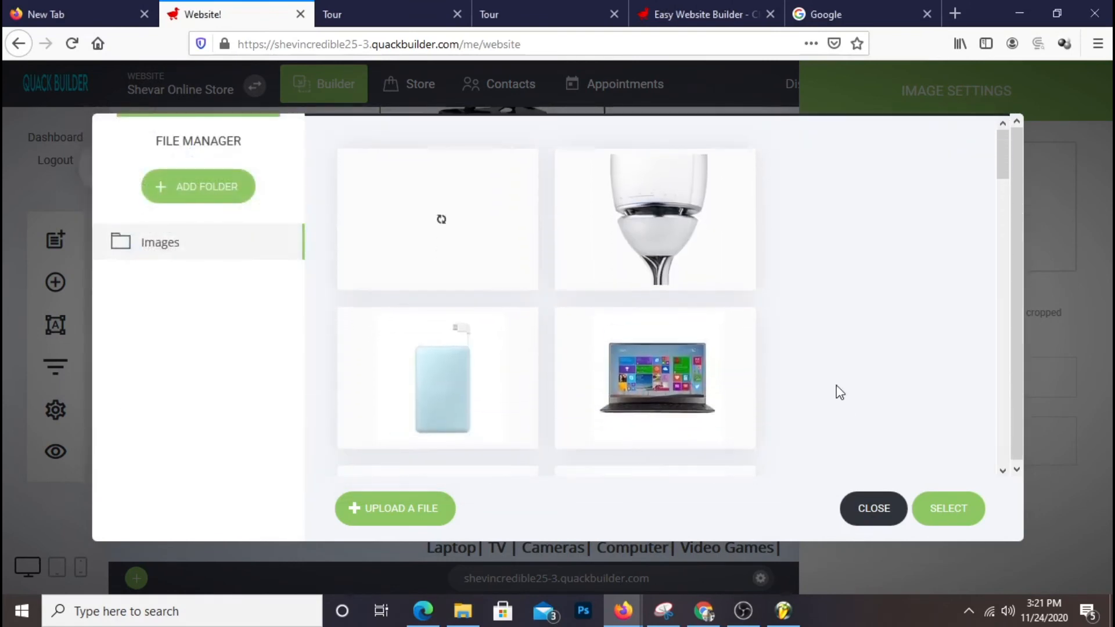
left_click(482, 224)
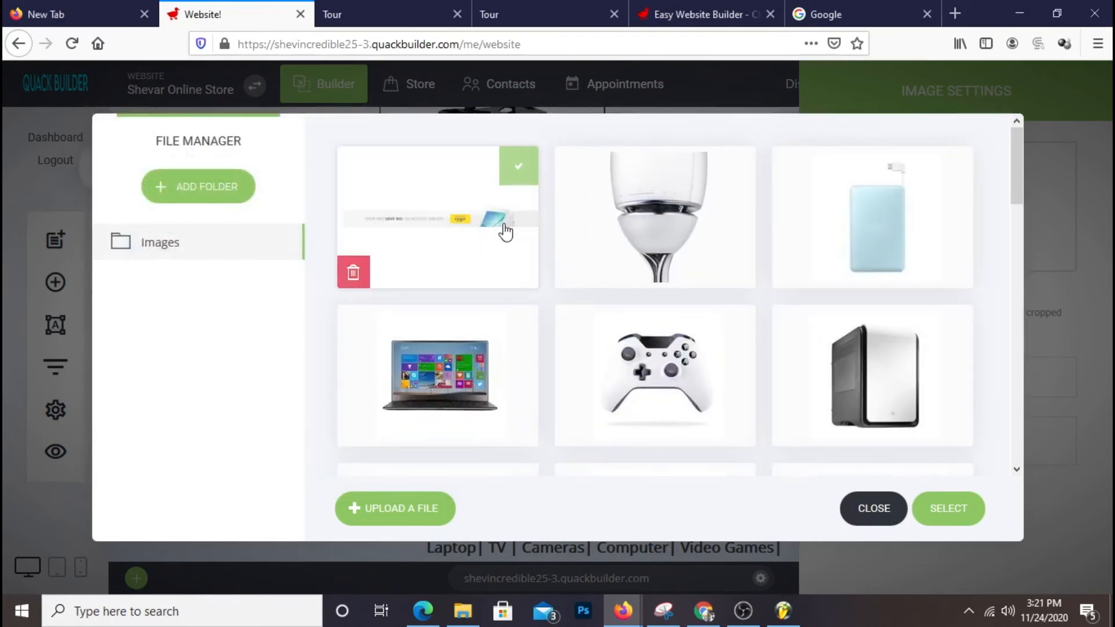
left_click(950, 509)
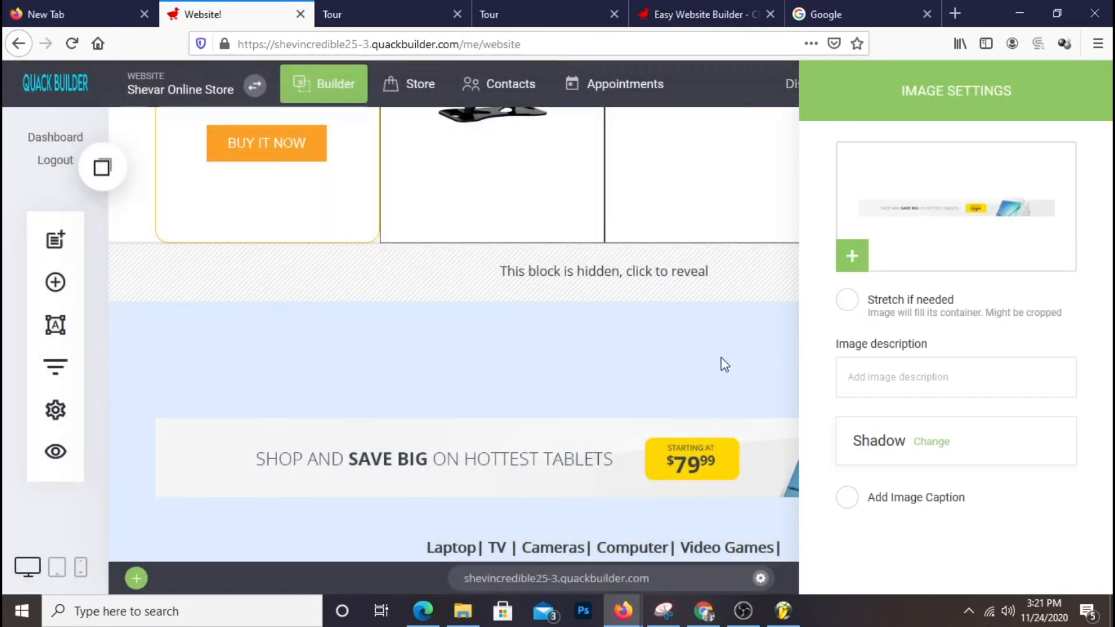
left_click(724, 364)
- Increase the height of the tablet banner's image area above the category line
scroll(891, 391, "down", 3)
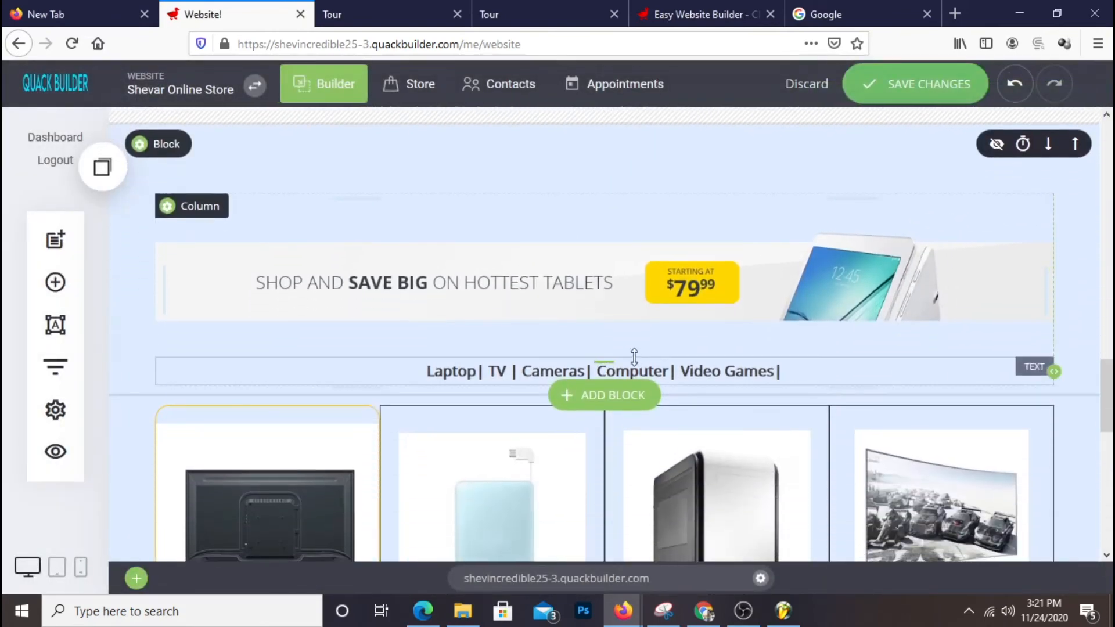
left_click_drag(601, 355, 600, 383)
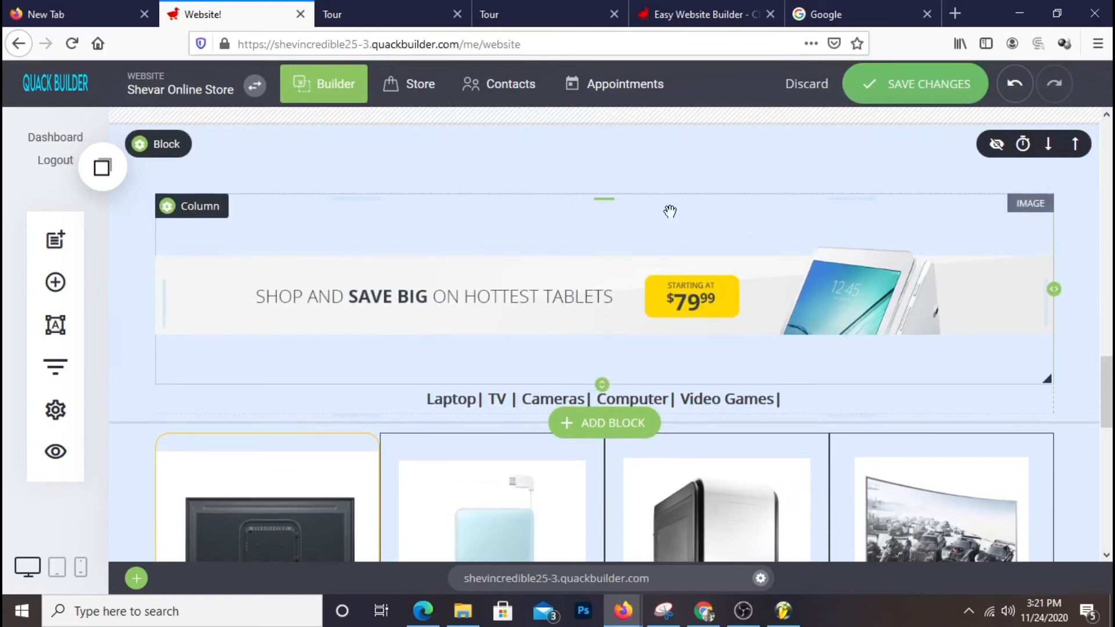
- Reduce the spacing above the tablet banner to about 64 px and save the website changes
left_click_drag(698, 175, 699, 161)
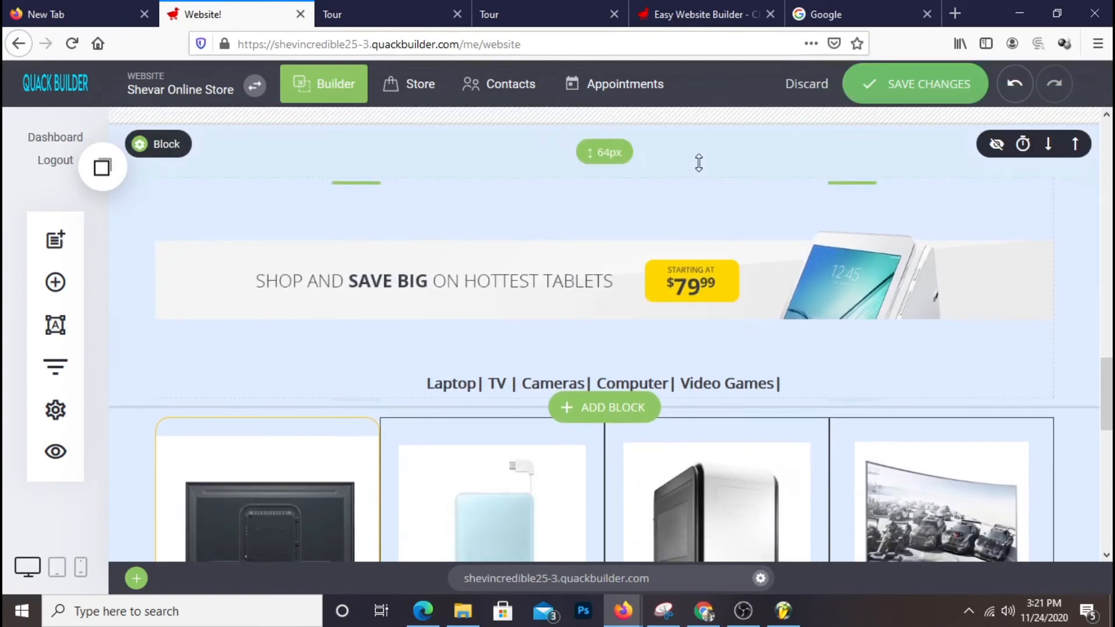
left_click(923, 84)
- Reload the site preview and examine how the tablet banner sits above the category line in the light blue section
left_click(389, 23)
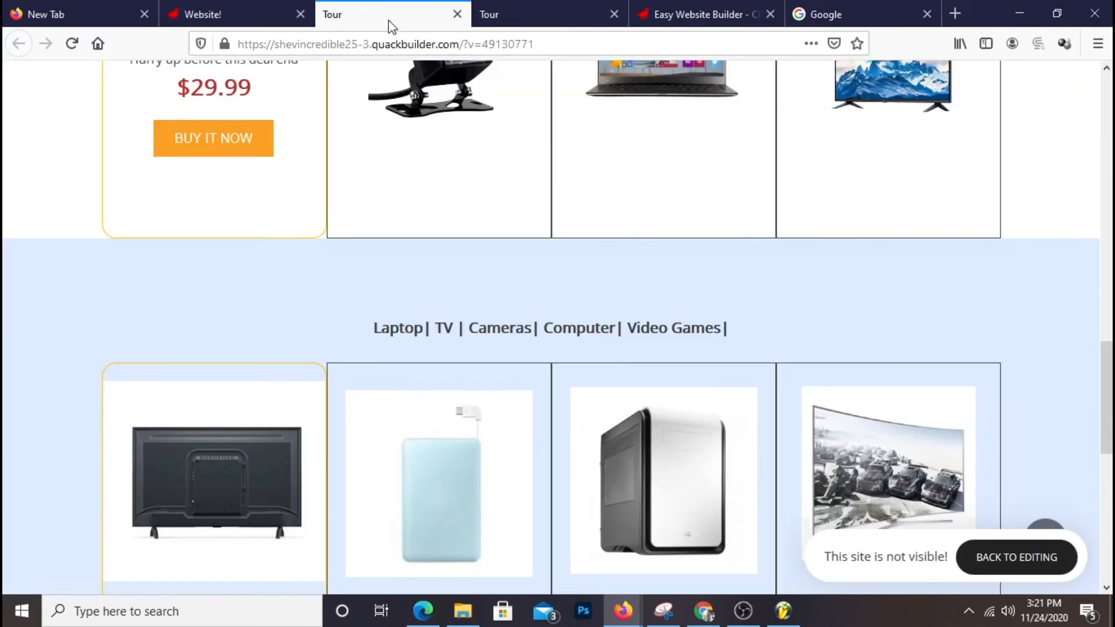
right_click(488, 253)
left_click(608, 277)
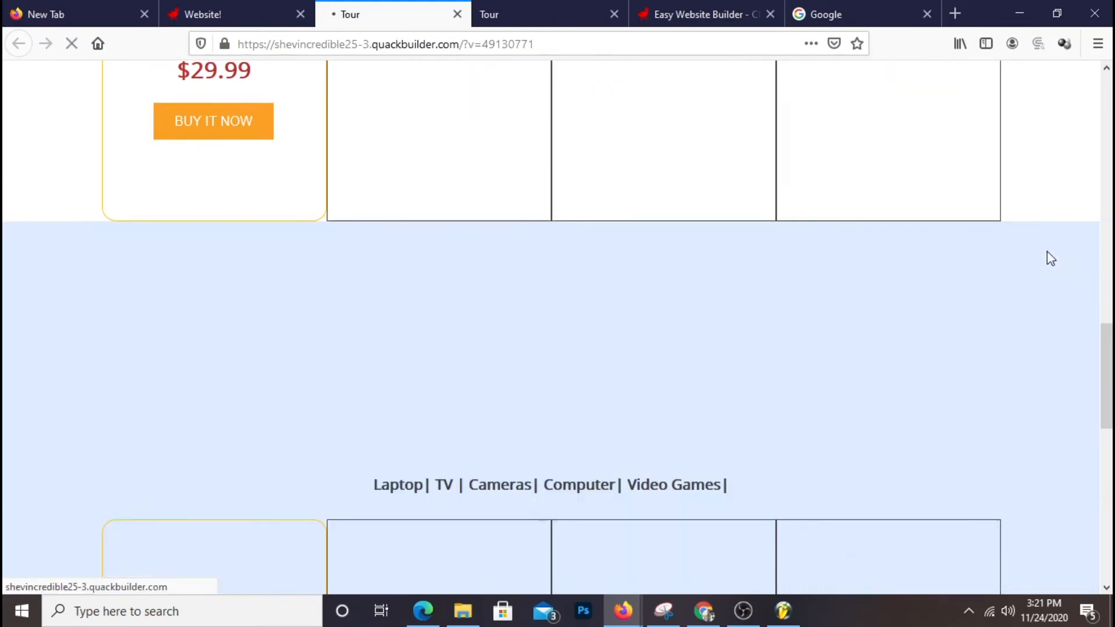
scroll(1050, 261, "up", 13)
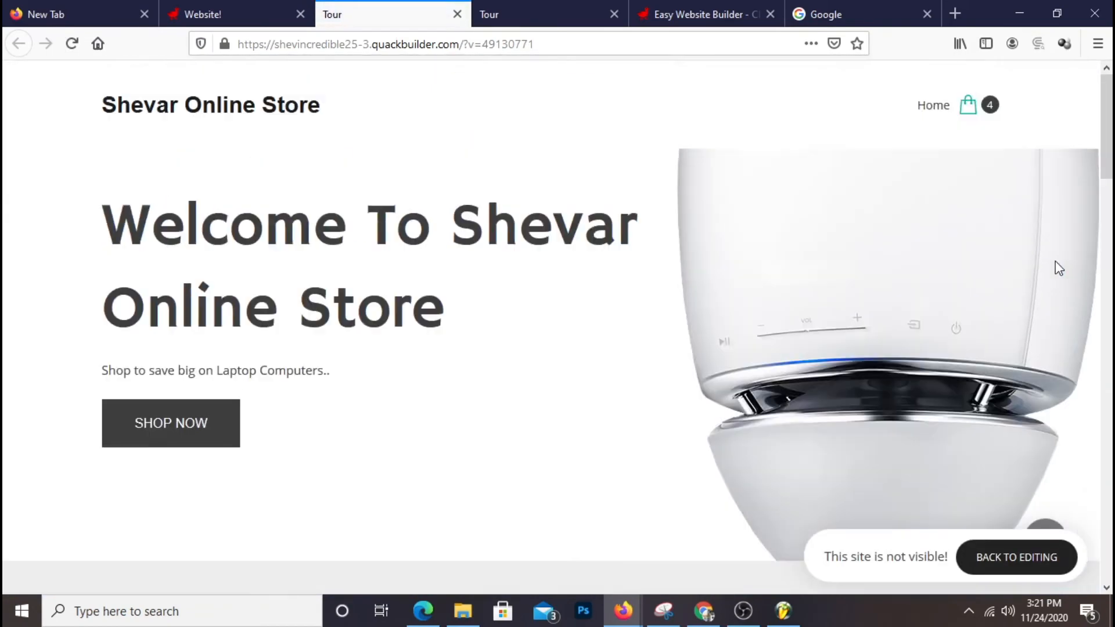
scroll(1054, 262, "down", 10)
scroll(1053, 260, "down", 8)
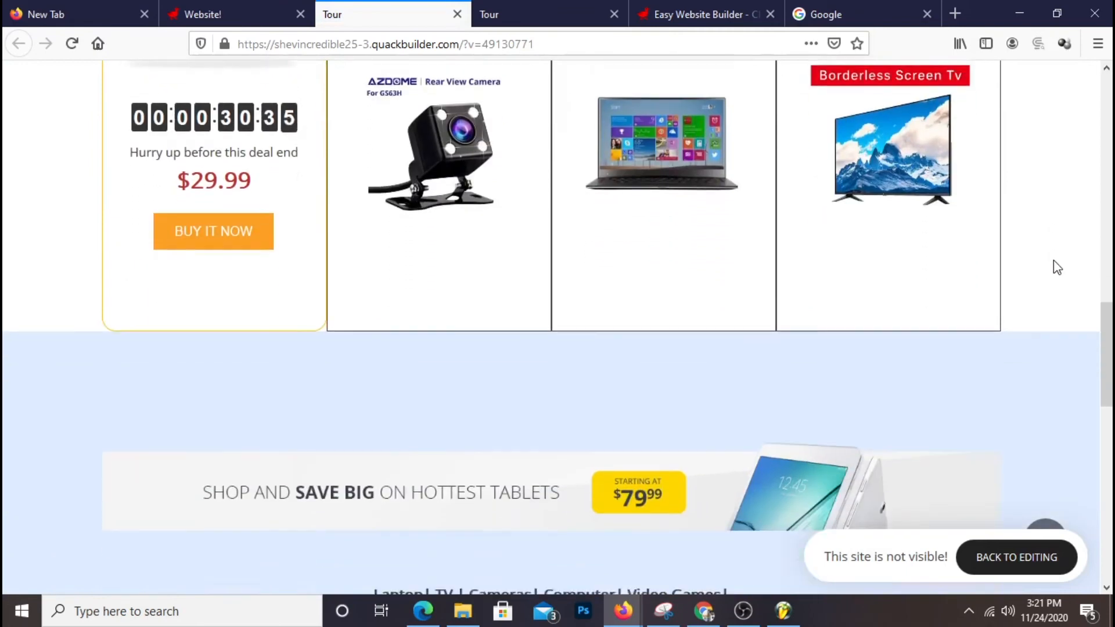
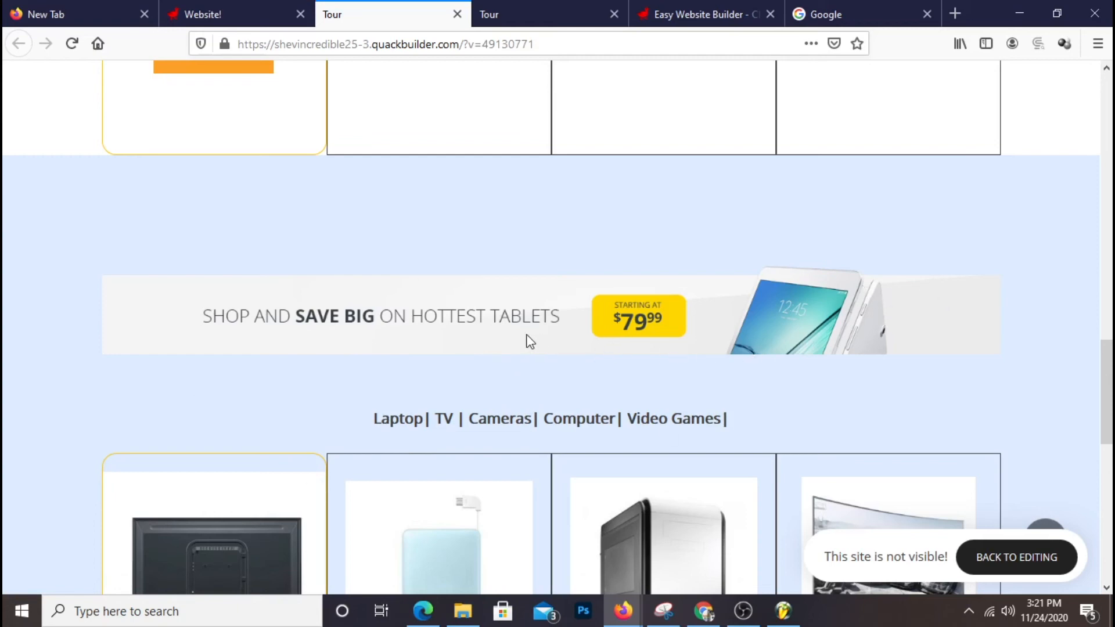
- Return to the builder, make the tablet banner open a same-tab link to all store products on click, and save the change
left_click(267, 13)
left_click(610, 281)
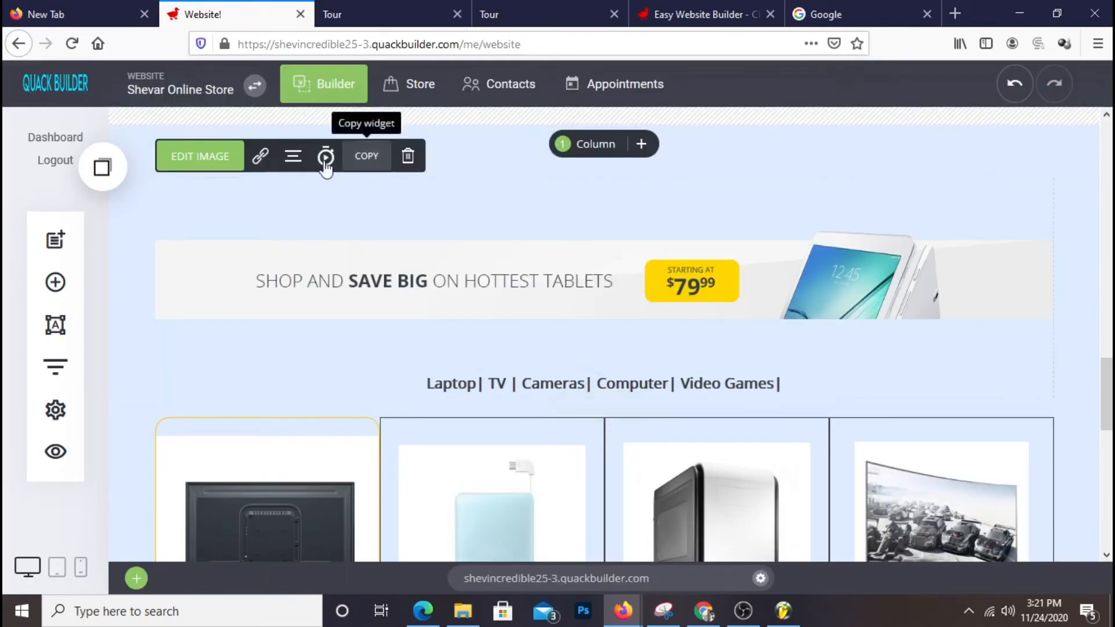
left_click(260, 157)
left_click(929, 197)
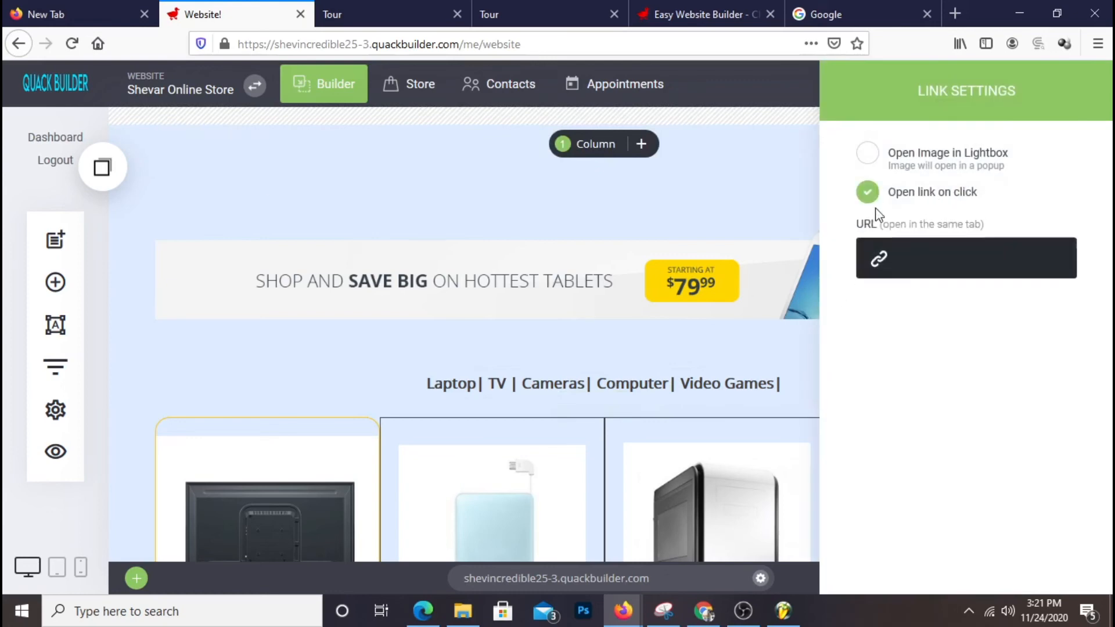
left_click(935, 268)
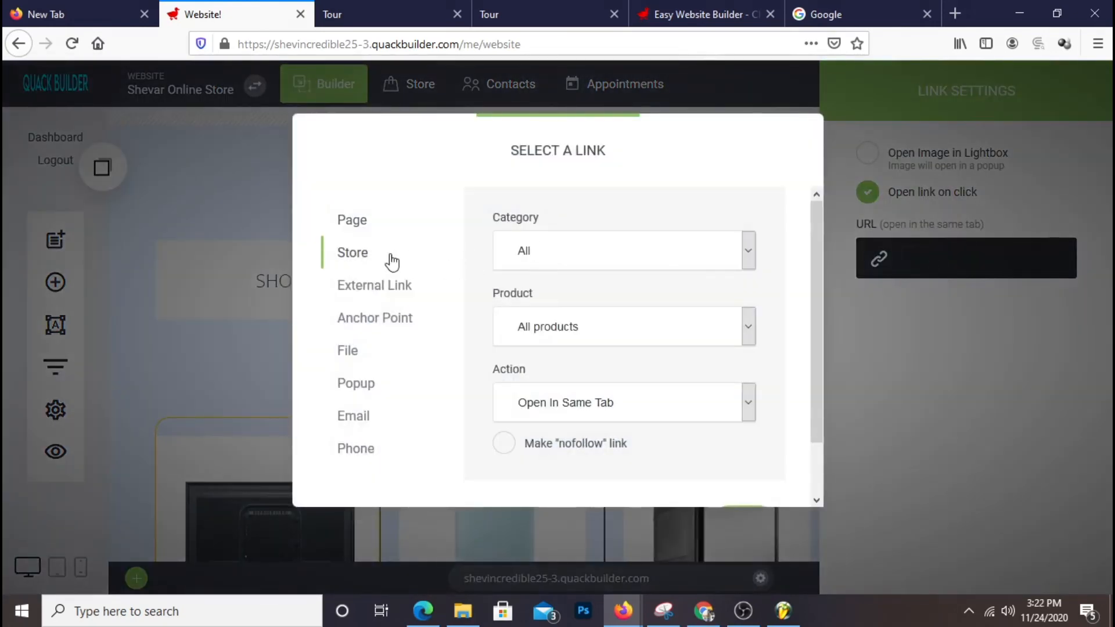
scroll(697, 290, "down", 3)
left_click(740, 462)
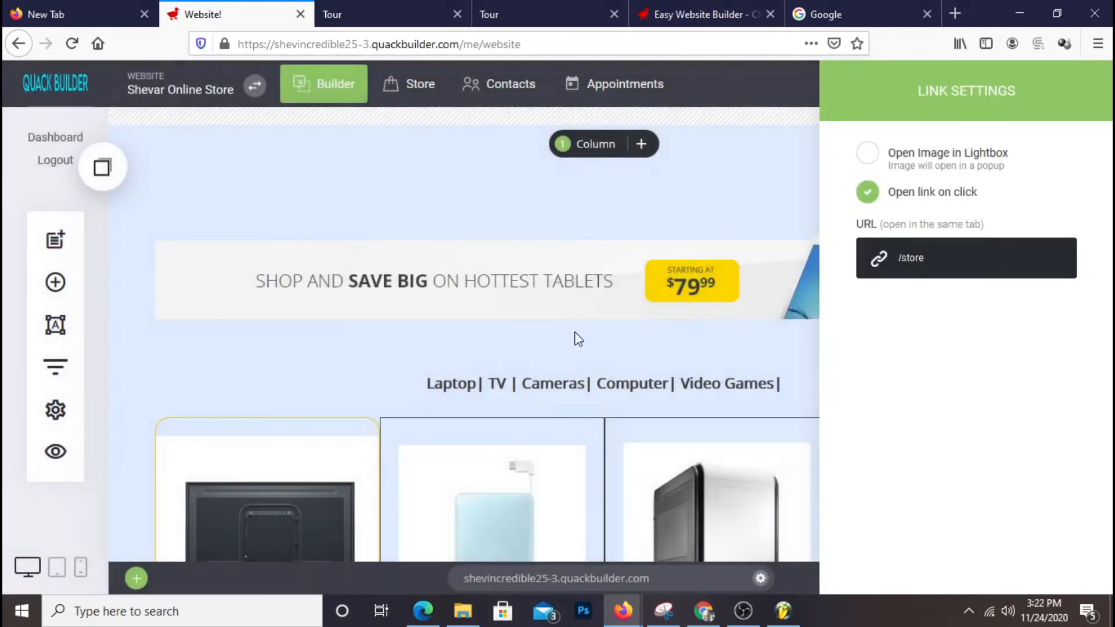
left_click(923, 96)
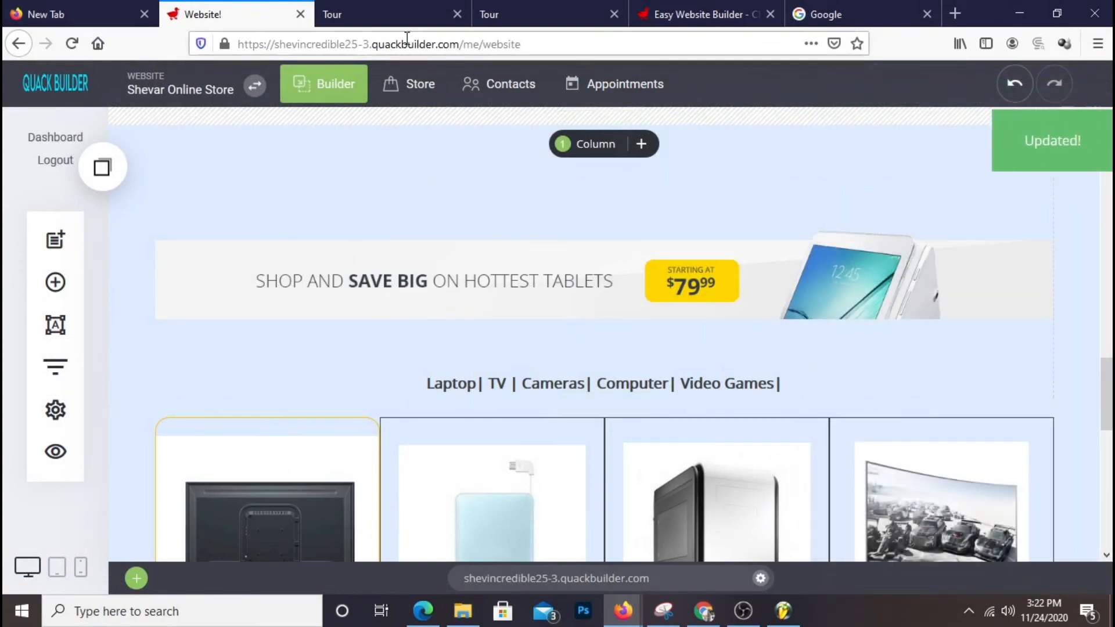
- Reload the site preview and check the linked tablet banner and the spacing around it in the light blue section
left_click(388, 16)
right_click(389, 22)
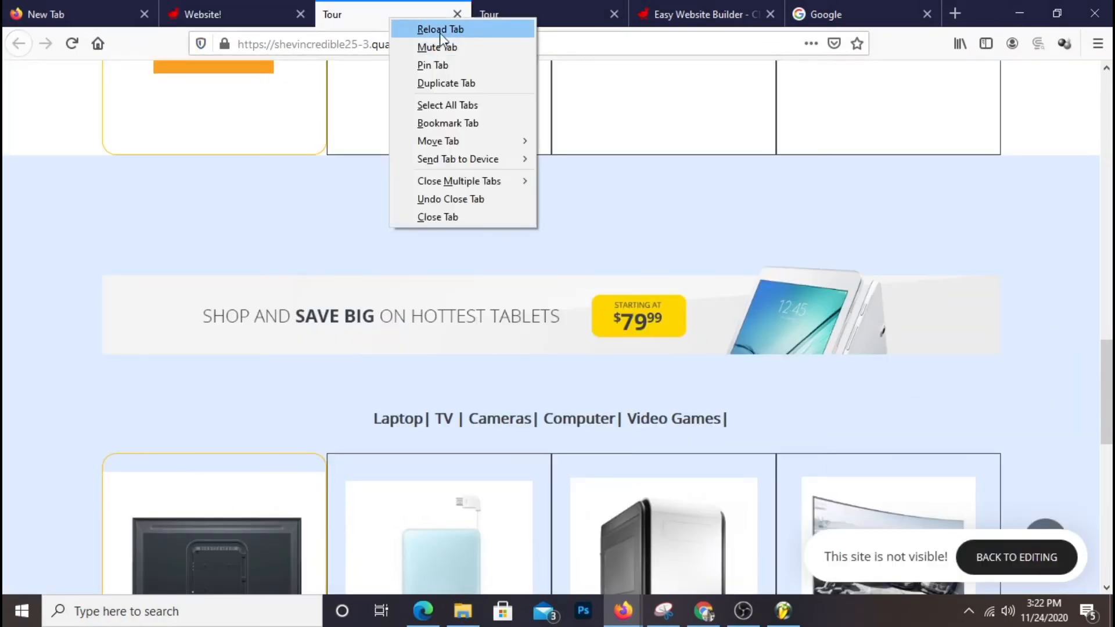
left_click(440, 29)
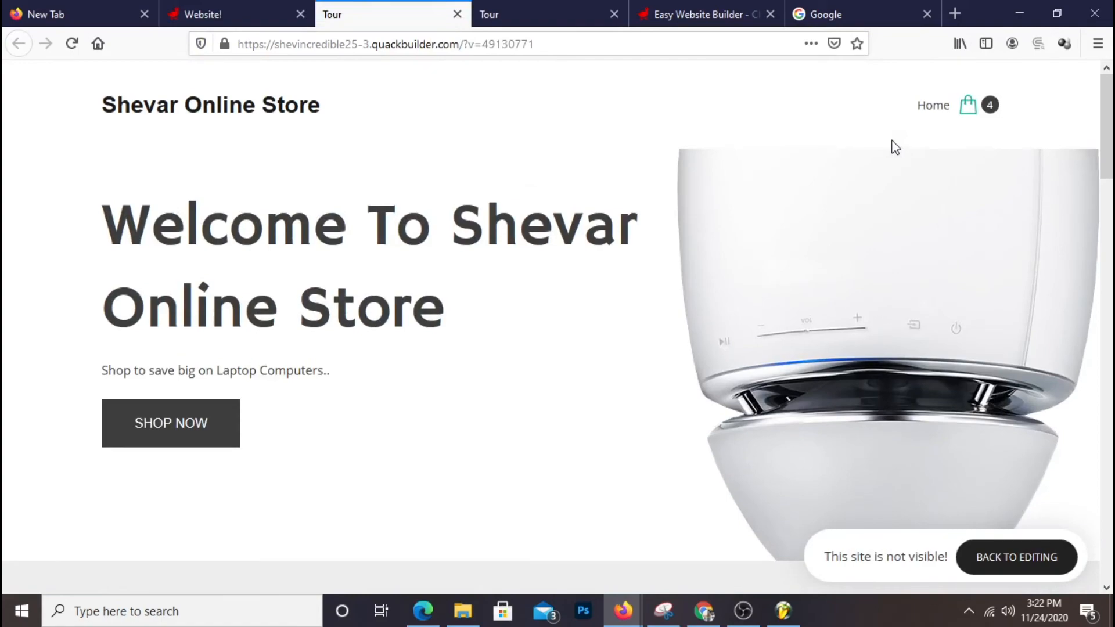
scroll(889, 148, "down", 5)
scroll(885, 150, "down", 15)
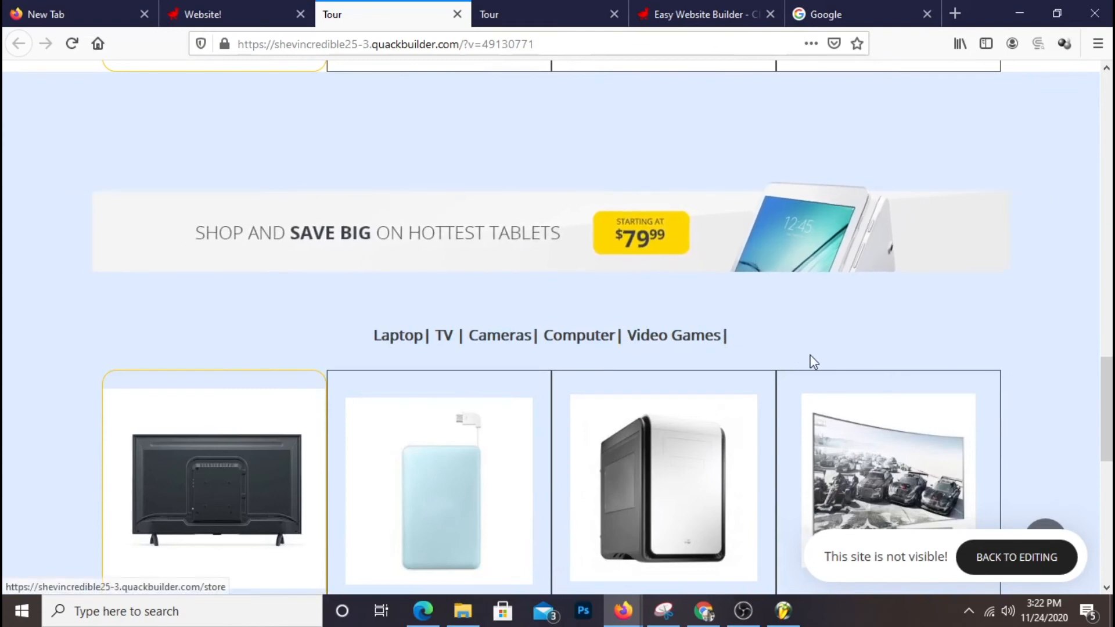
scroll(475, 237, "up", 3)
scroll(486, 180, "down", 3)
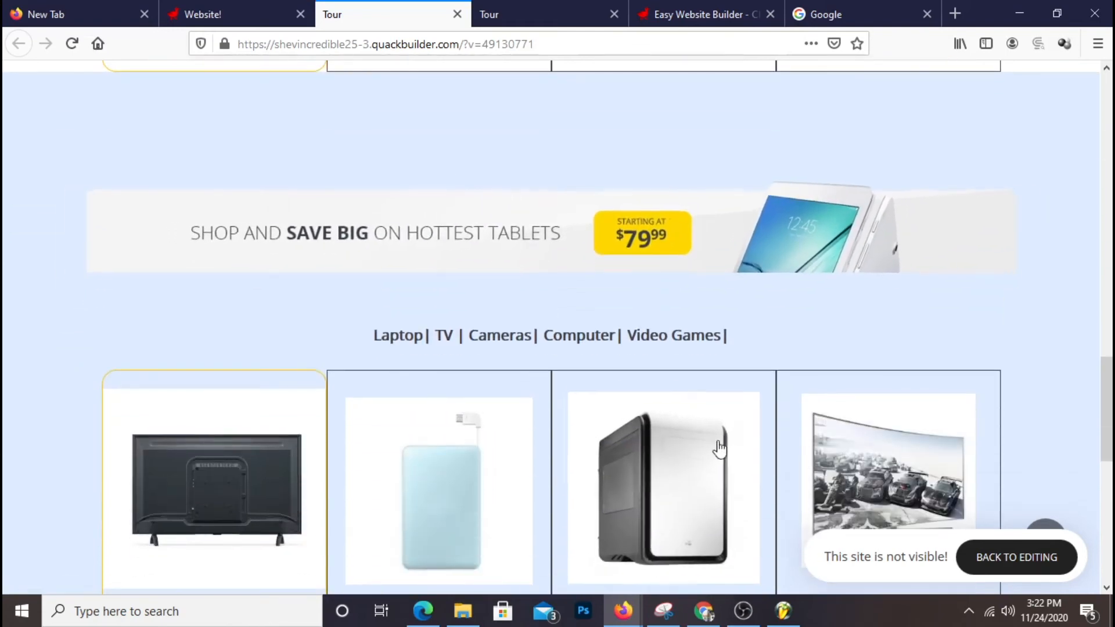
scroll(662, 379, "up", 2)
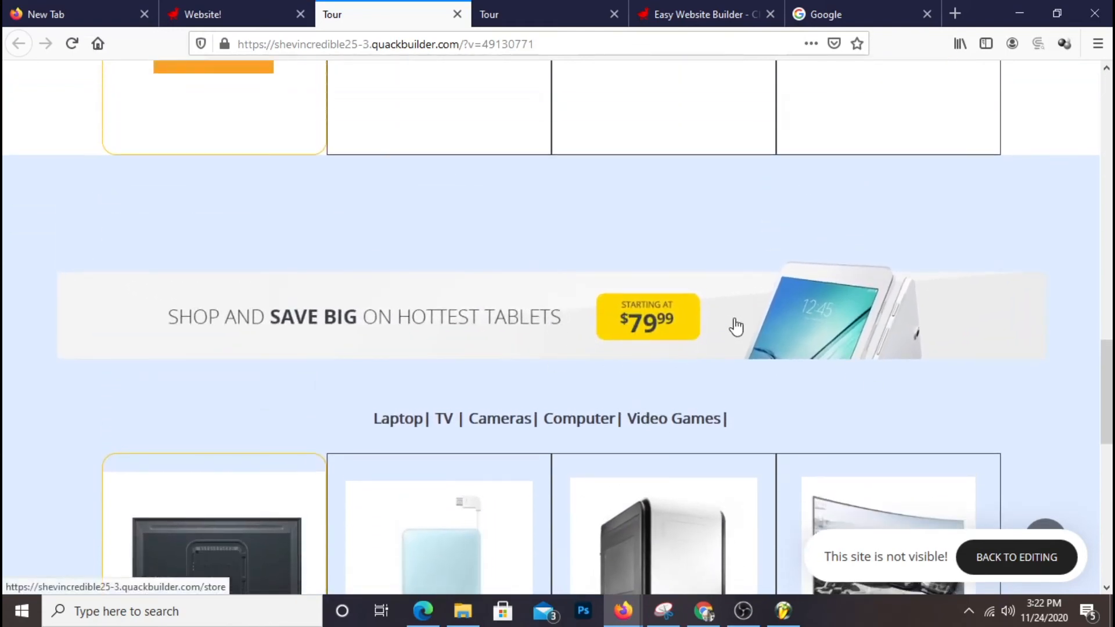
- Back in the builder, tighten the empty space above the tablet banner further and save the changes
left_click(239, 12)
left_click_drag(604, 185, 614, 141)
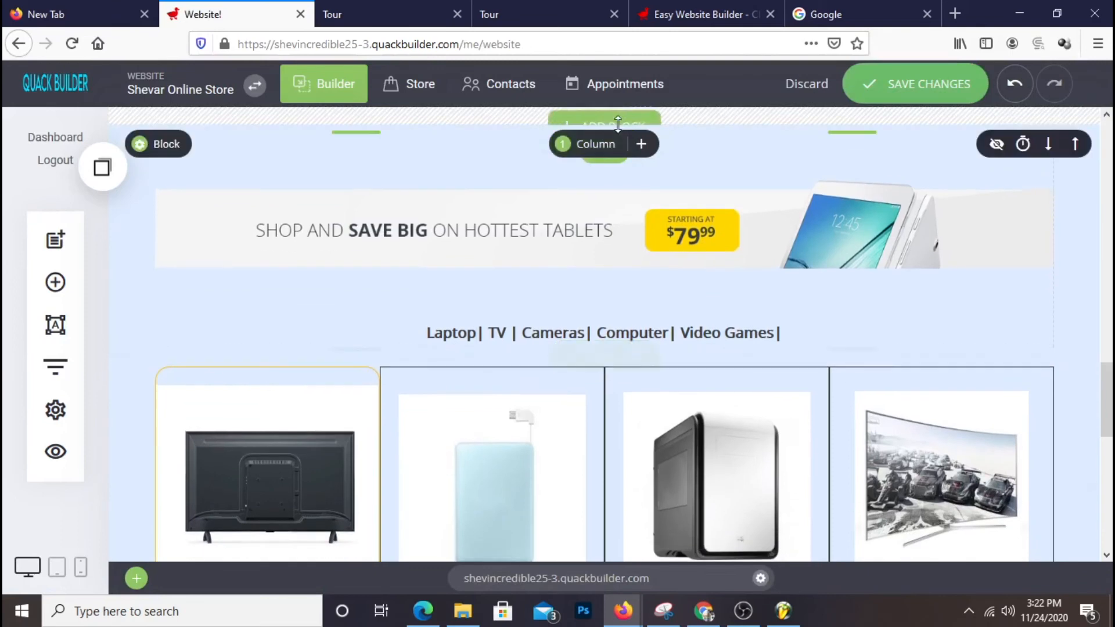
left_click(918, 85)
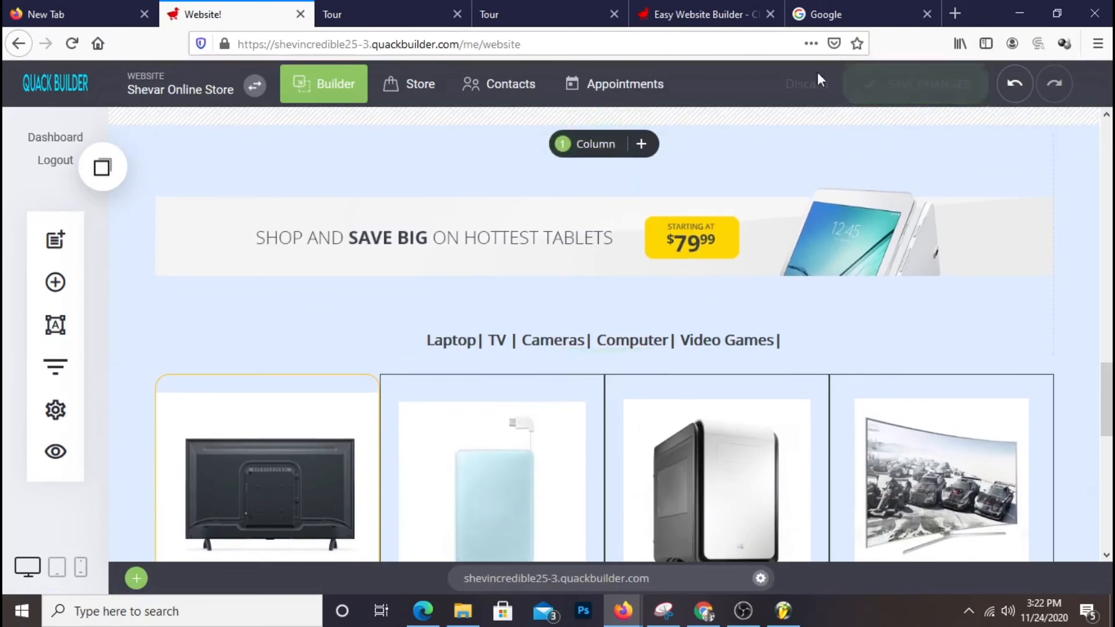
- Reload the preview and inspect the tightened spacing between the product section and the tablet banner
left_click(405, 10)
right_click(405, 11)
left_click(441, 18)
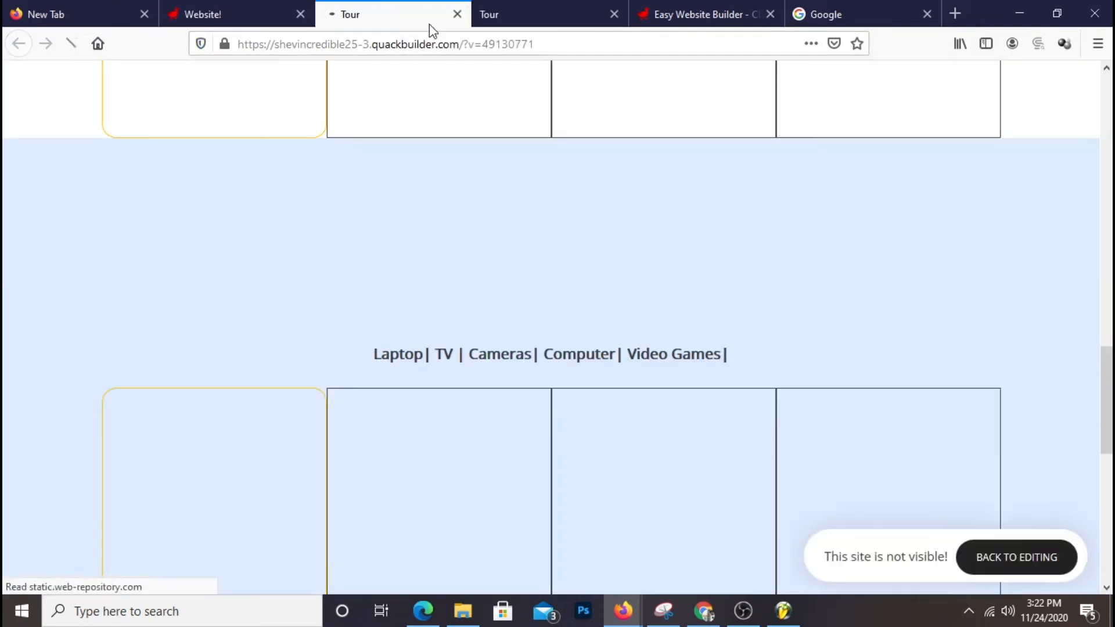
scroll(897, 337, "up", 3)
scroll(897, 337, "up", 6)
scroll(846, 242, "down", 10)
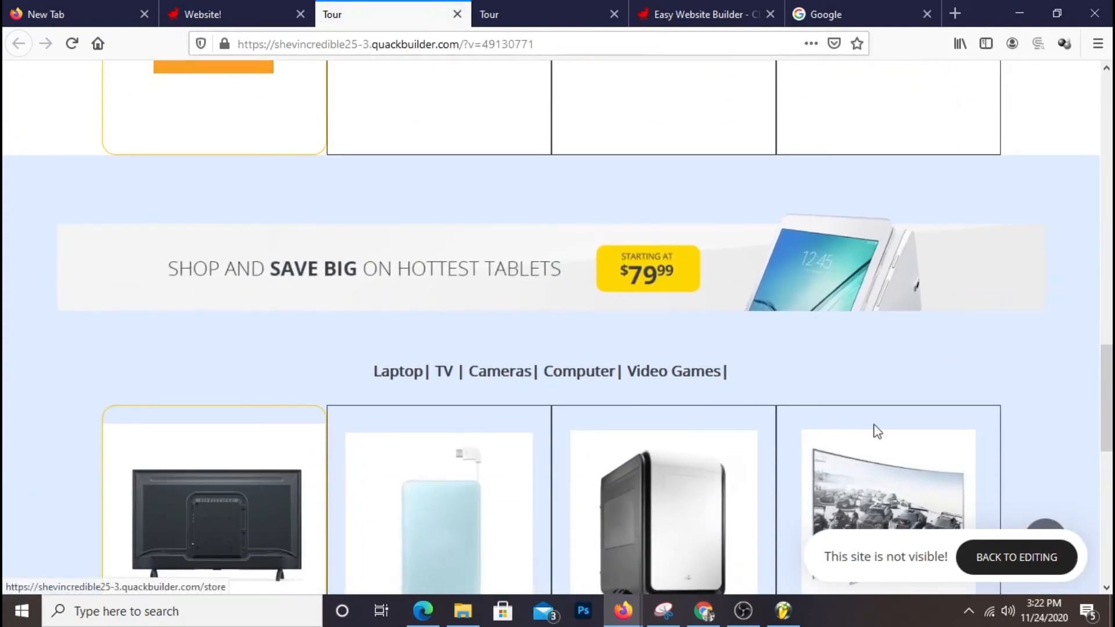
- Test the tablet banner's link, look over the store page's products, and go back to the home page
left_click(776, 283)
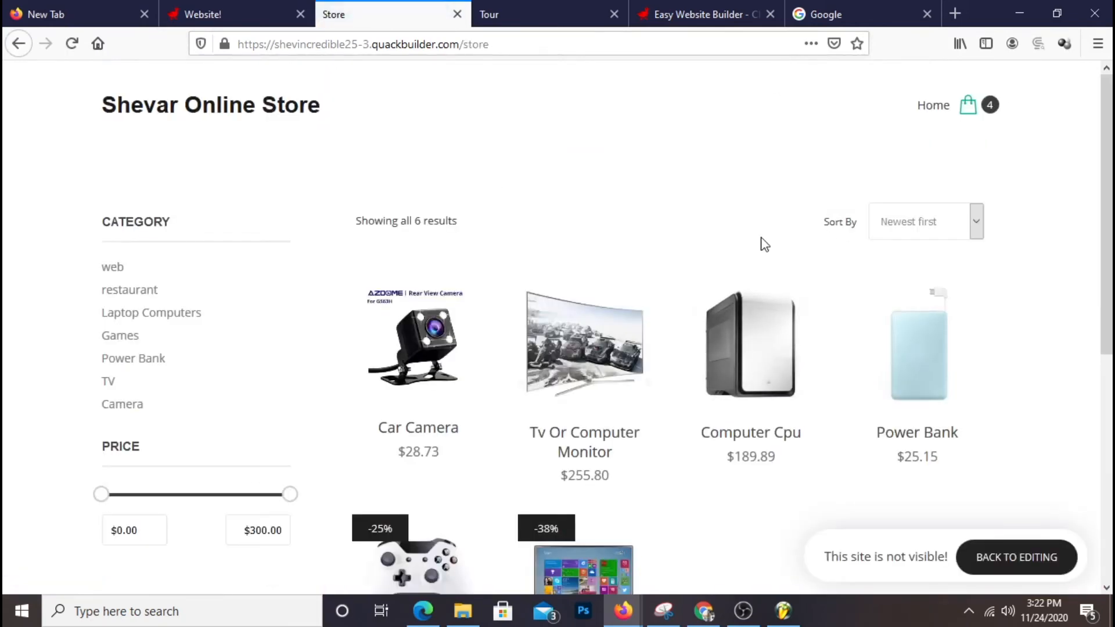
scroll(764, 238, "down", 5)
scroll(612, 328, "up", 5)
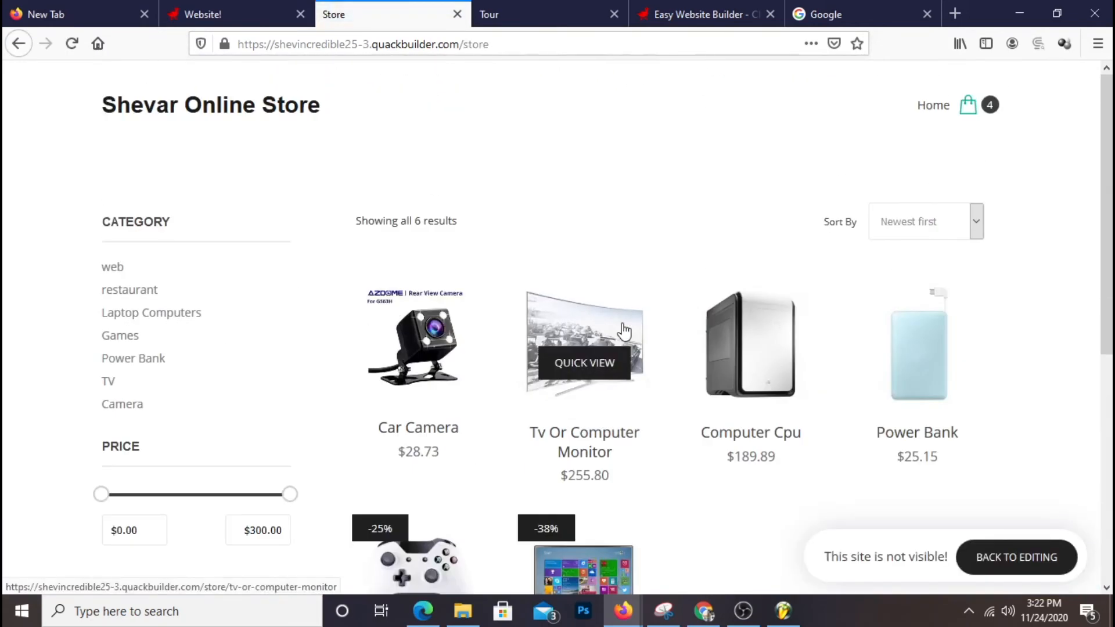
left_click(193, 113)
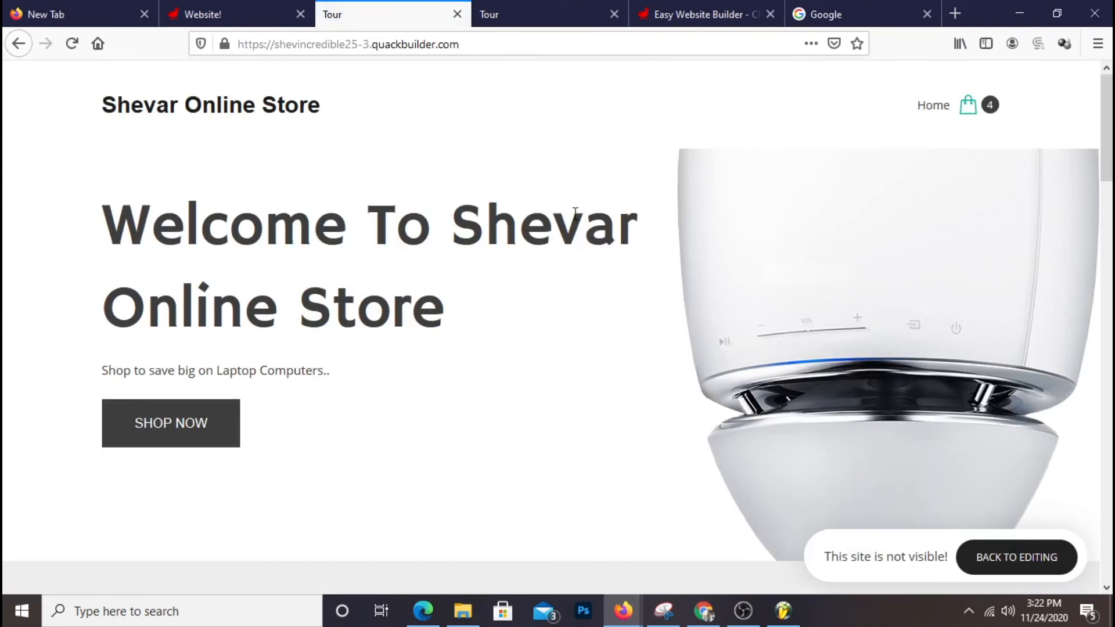
- Review the whole home page from the welcome section through the product grids to the footer area, and return to the builder
scroll(580, 209, "down", 7)
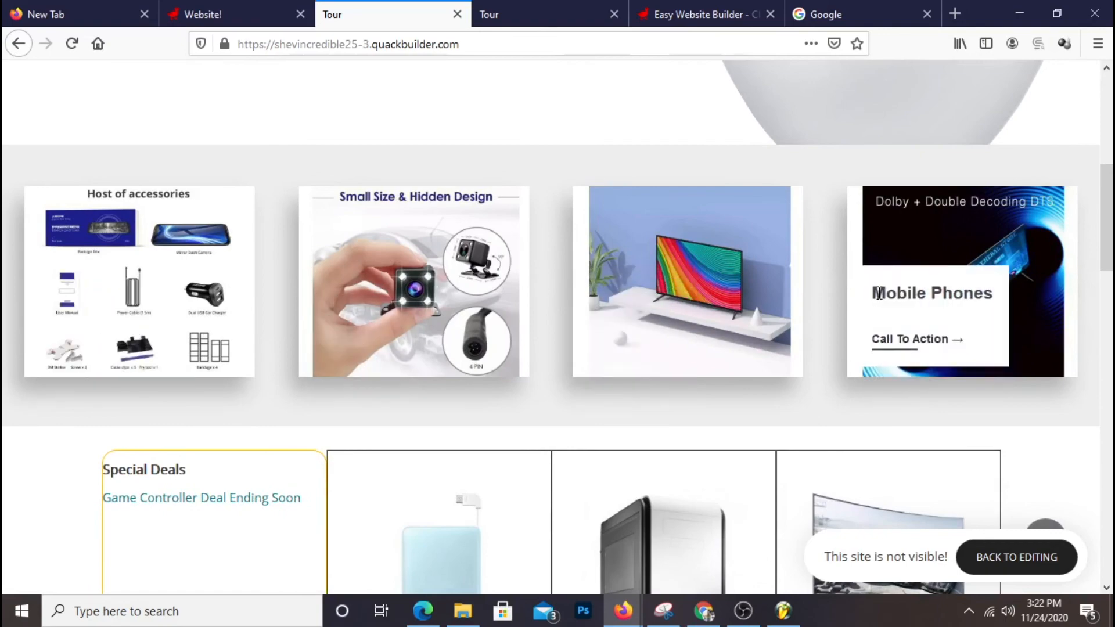
scroll(866, 285, "down", 2)
scroll(368, 194, "down", 4)
scroll(522, 332, "down", 9)
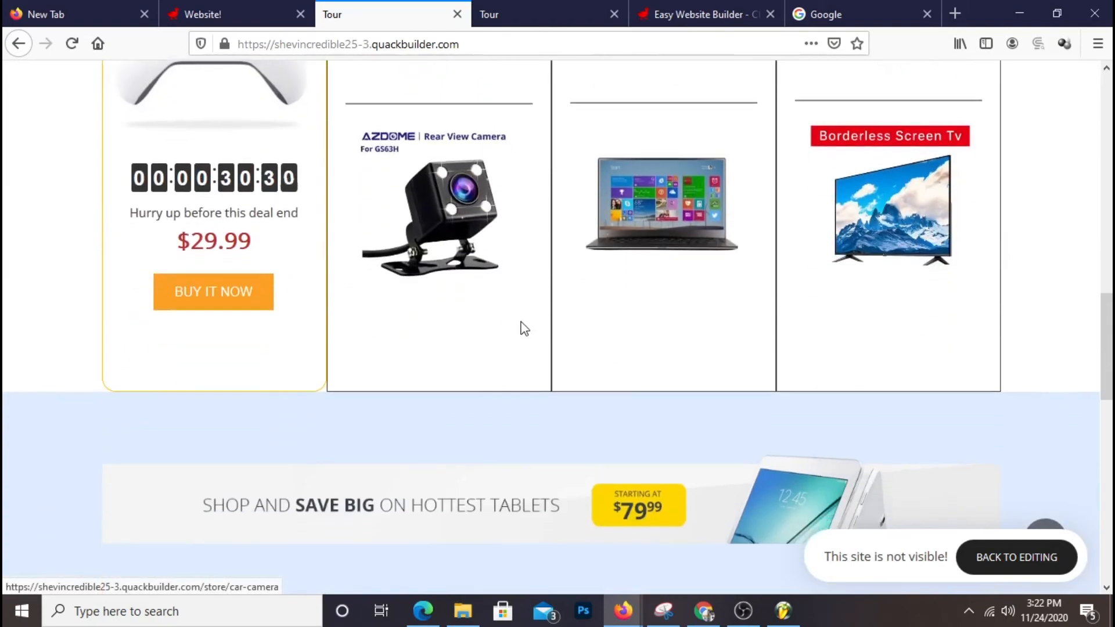
scroll(1083, 395, "down", 4)
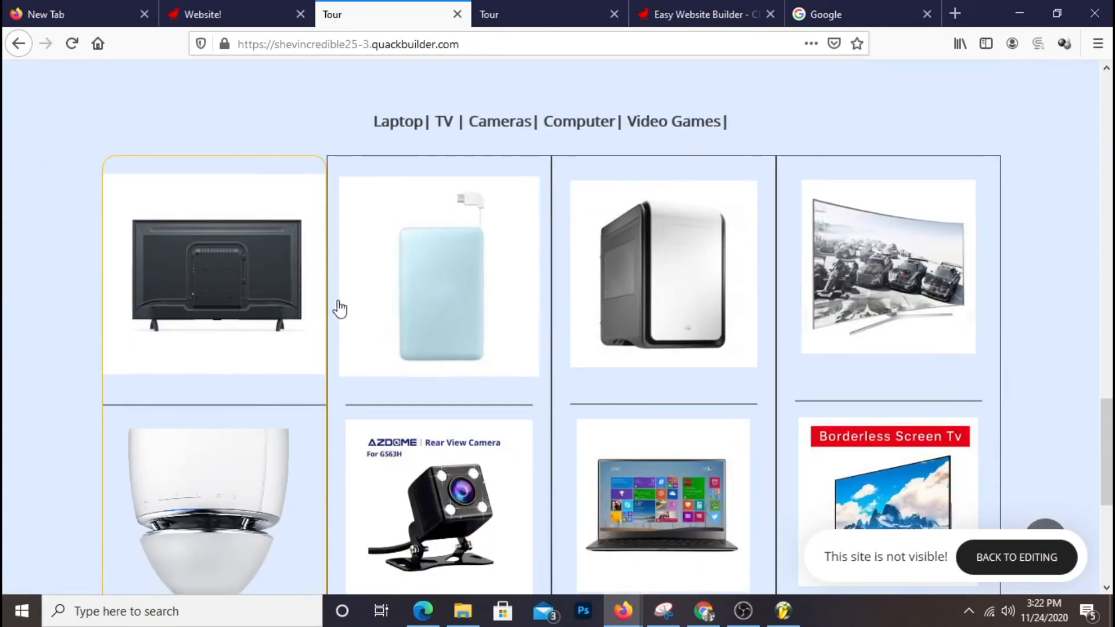
scroll(247, 344, "down", 1)
scroll(247, 344, "down", 4)
scroll(654, 348, "up", 8)
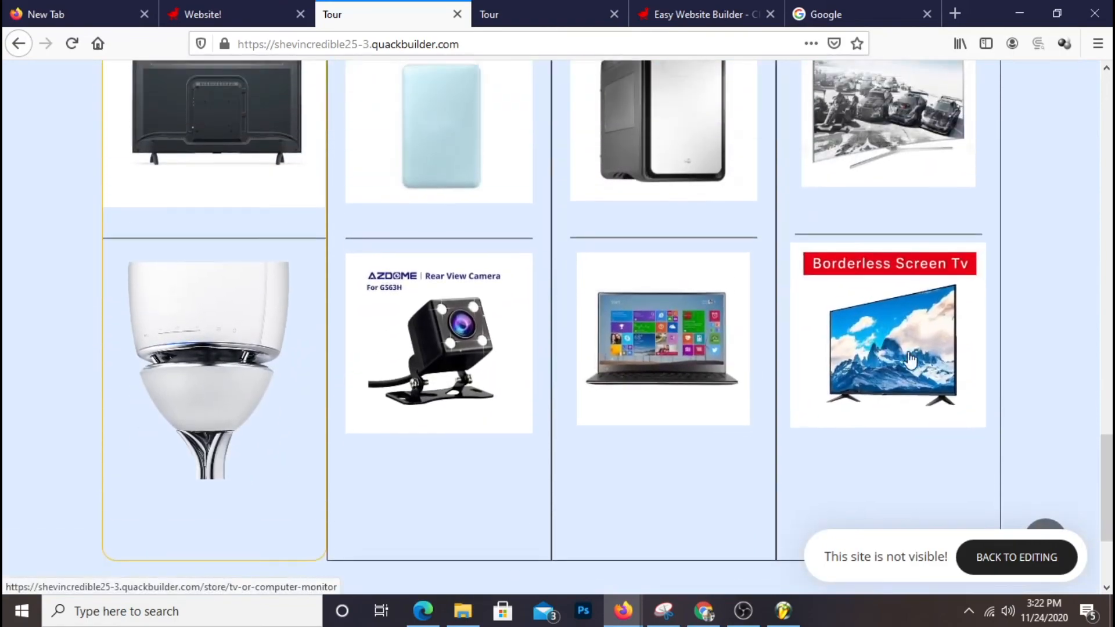
scroll(563, 242, "up", 15)
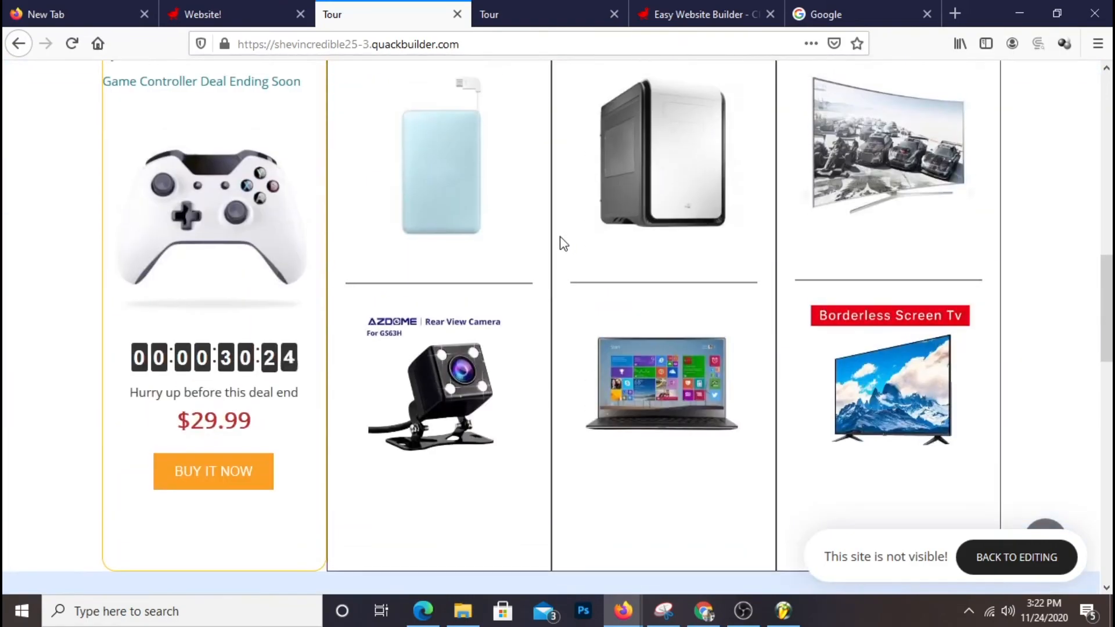
scroll(572, 235, "down", 4)
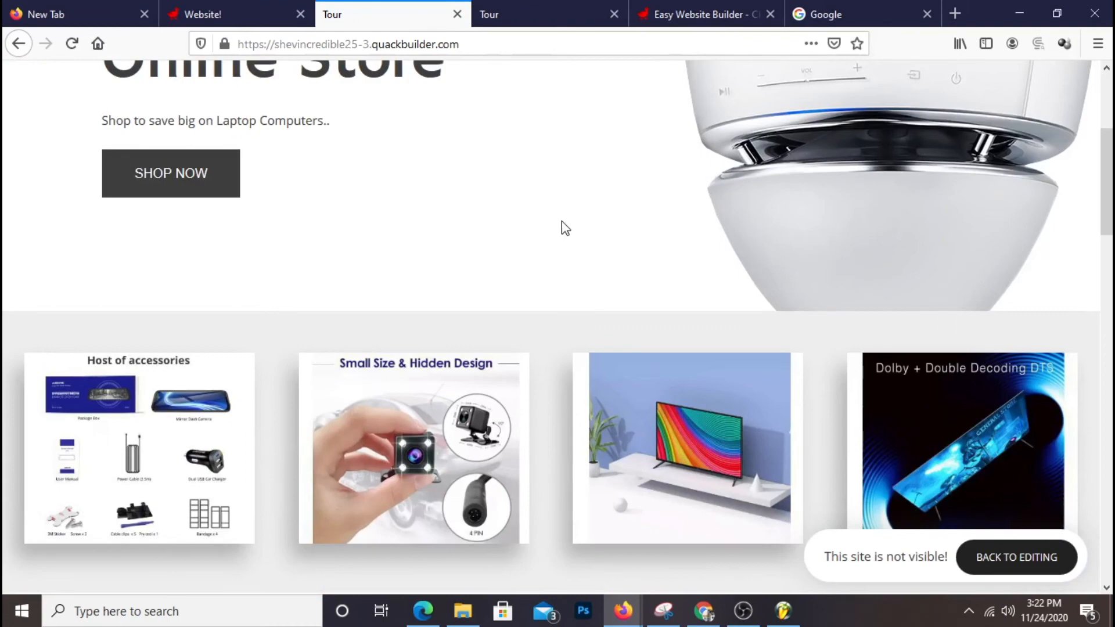
scroll(500, 224, "up", 4)
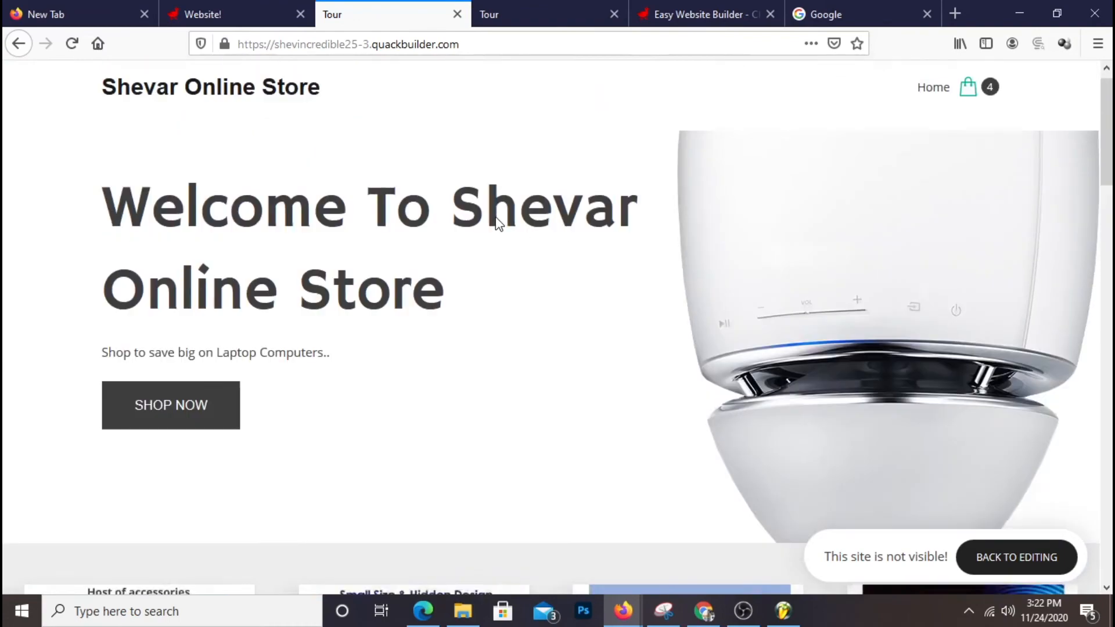
scroll(498, 221, "down", 4)
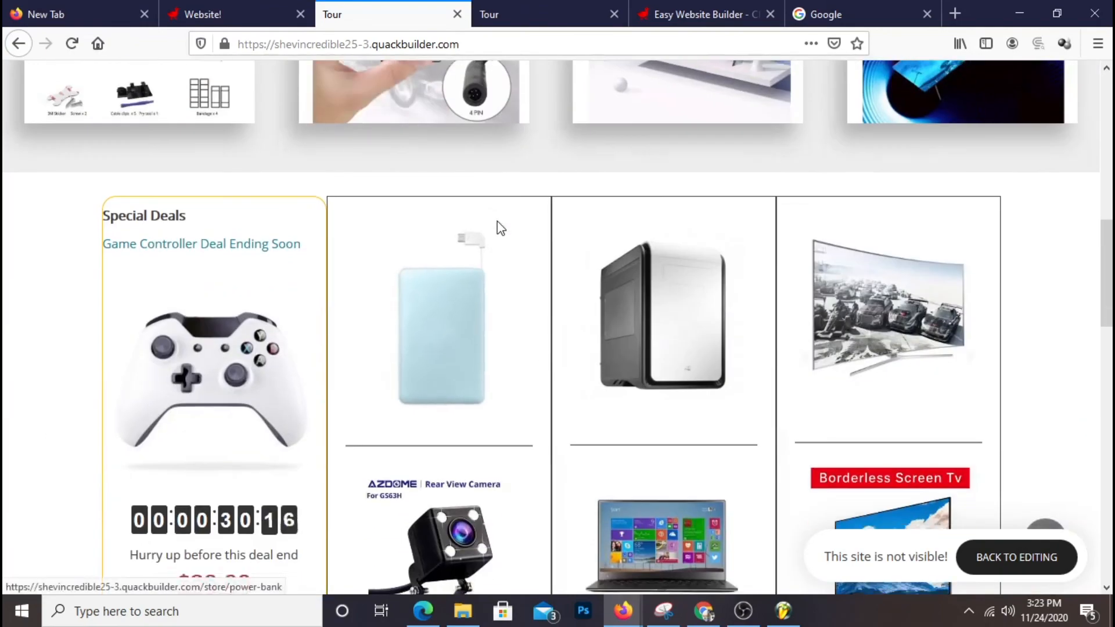
scroll(497, 220, "down", 12)
scroll(762, 283, "down", 1)
scroll(755, 288, "down", 4)
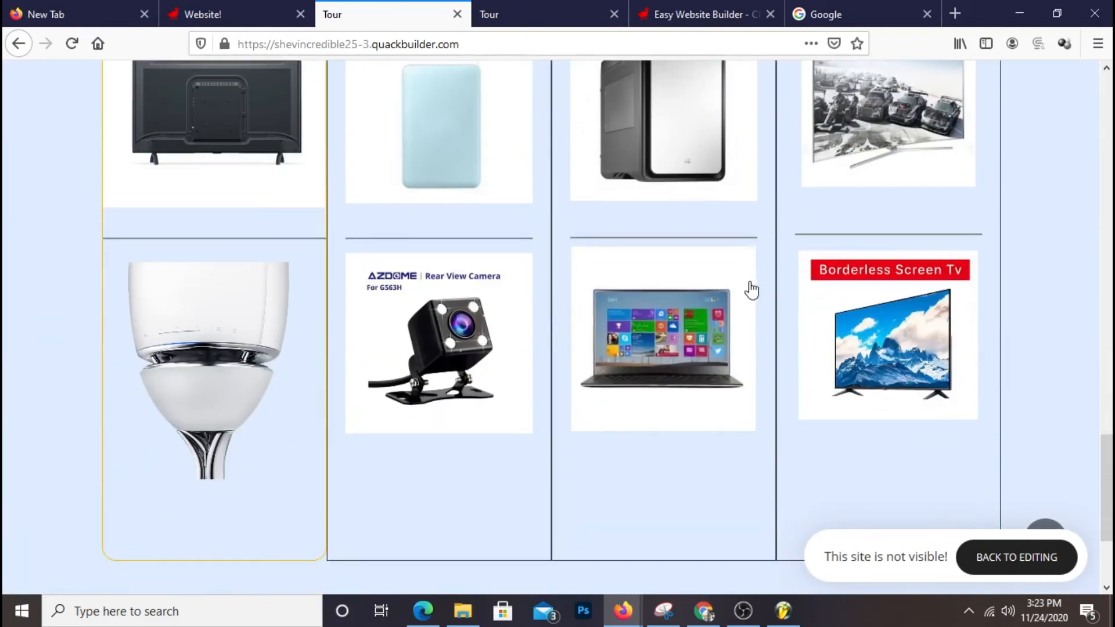
scroll(744, 298, "up", 12)
scroll(743, 298, "down", 8)
scroll(740, 297, "down", 5)
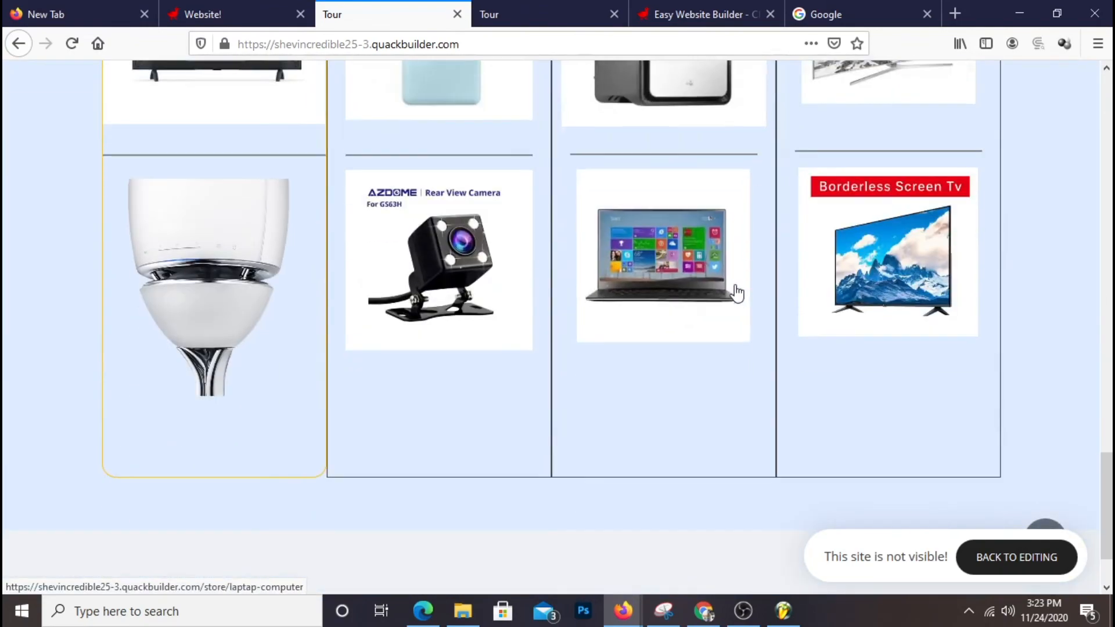
scroll(736, 291, "down", 2)
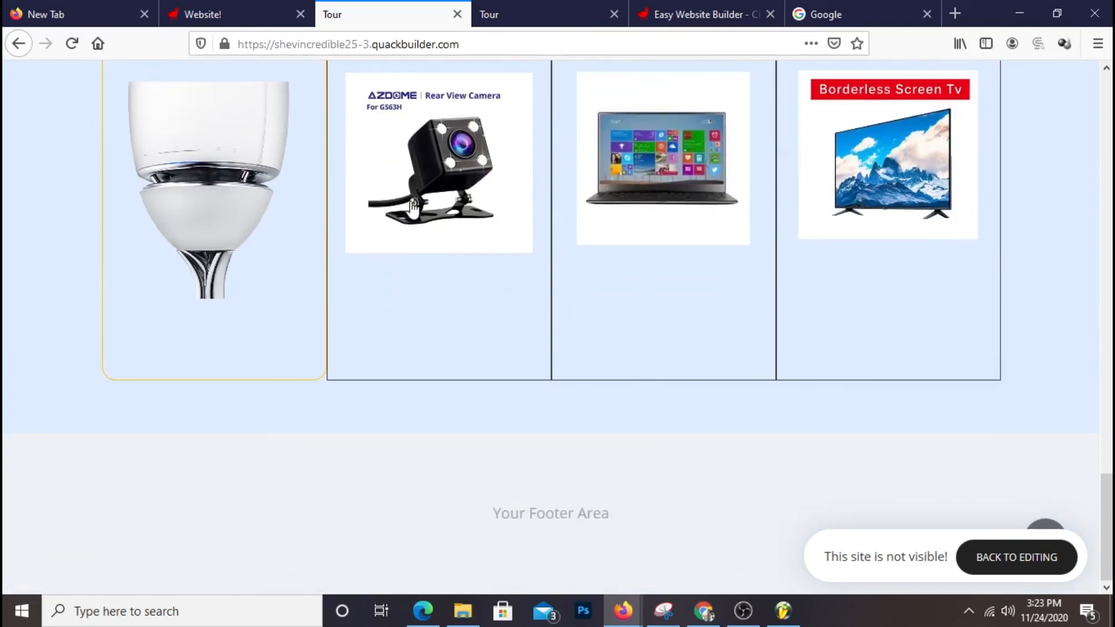
left_click(219, 25)
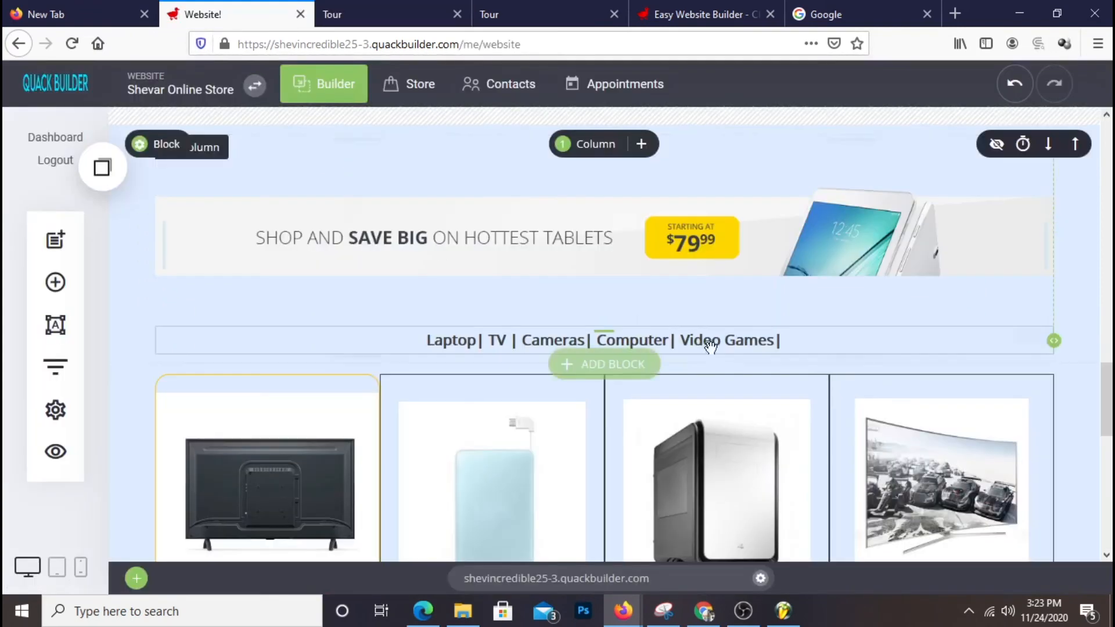
- Open the block templates for a new block between the last product grid and the footer, and look through the Hero designs
scroll(725, 315, "down", 10)
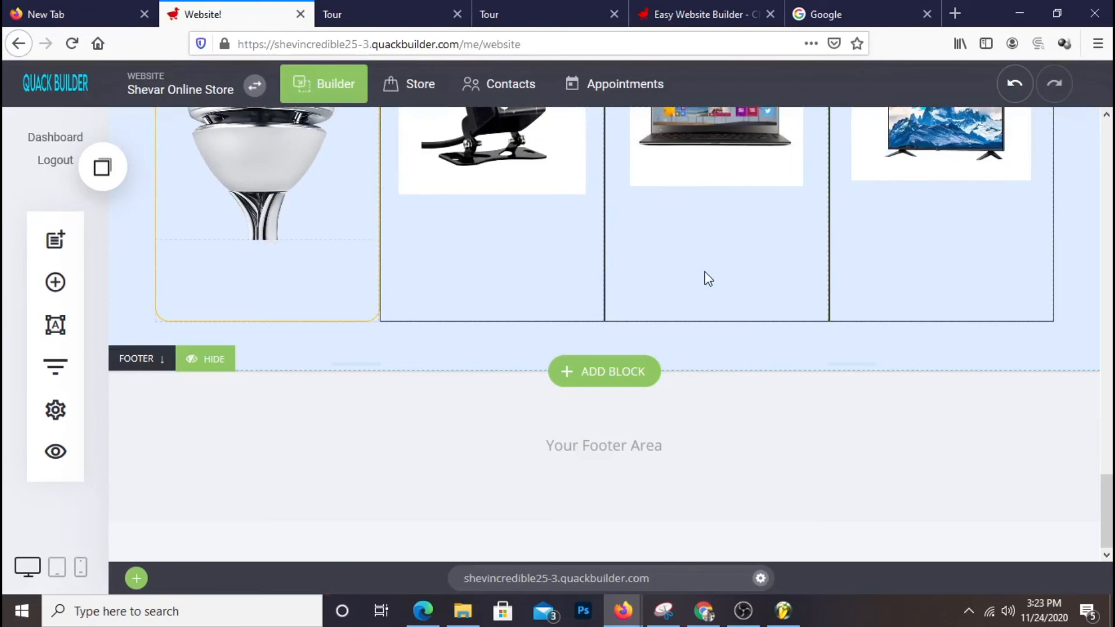
left_click(619, 379)
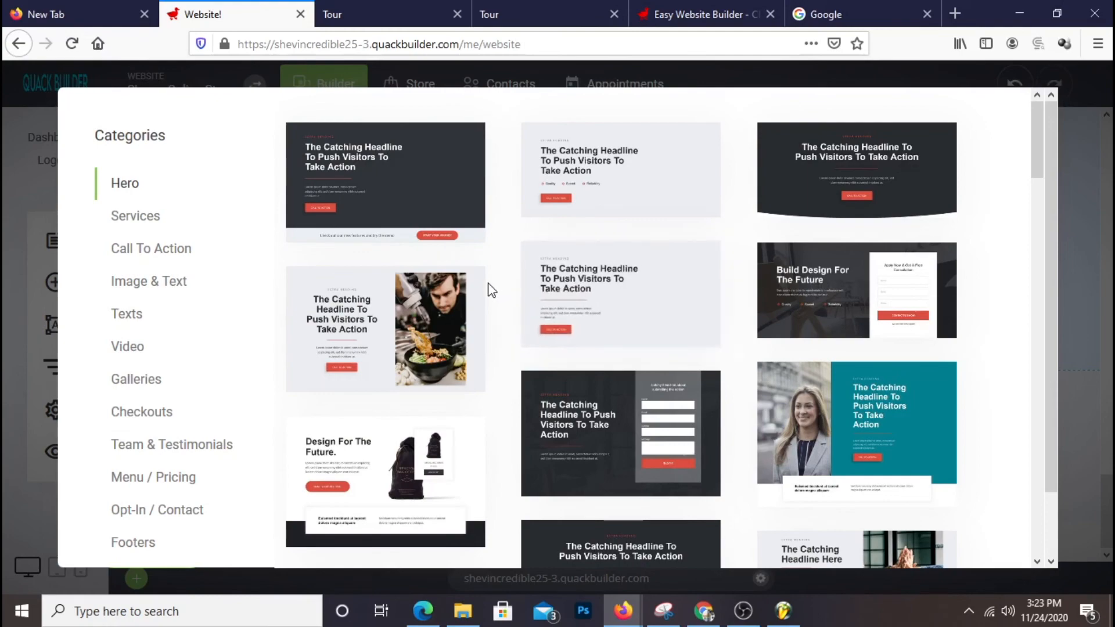
scroll(486, 282, "down", 6)
scroll(486, 279, "up", 6)
scroll(488, 282, "down", 5)
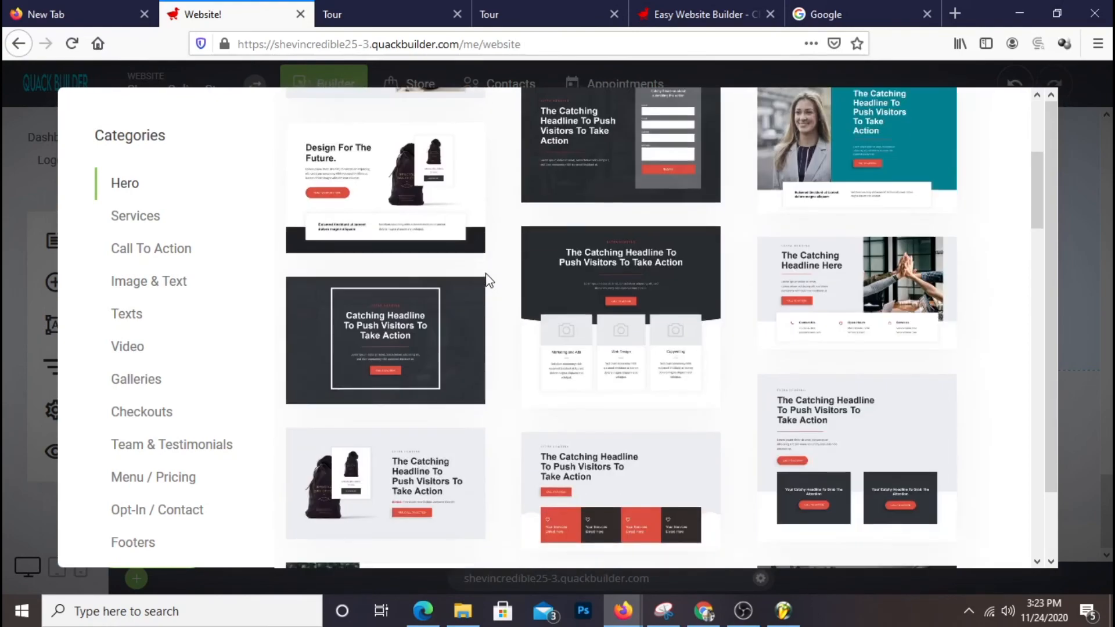
scroll(485, 282, "down", 5)
- Look through the Services and Call To Action block templates for a suitable promotional design
left_click(154, 219)
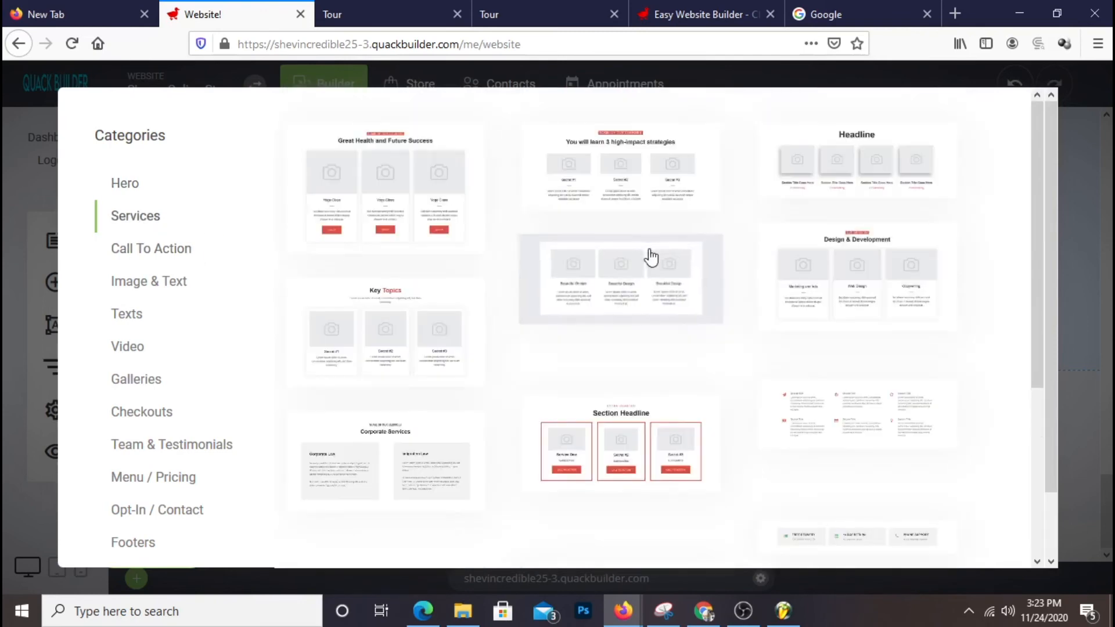
left_click(179, 249)
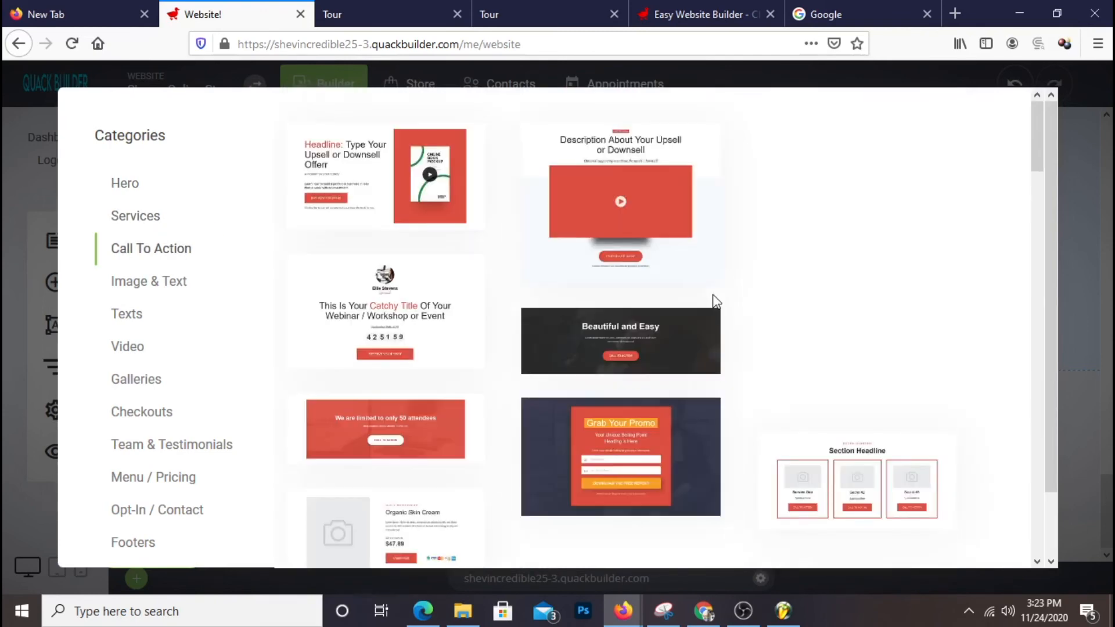
scroll(635, 274, "down", 5)
scroll(636, 271, "up", 3)
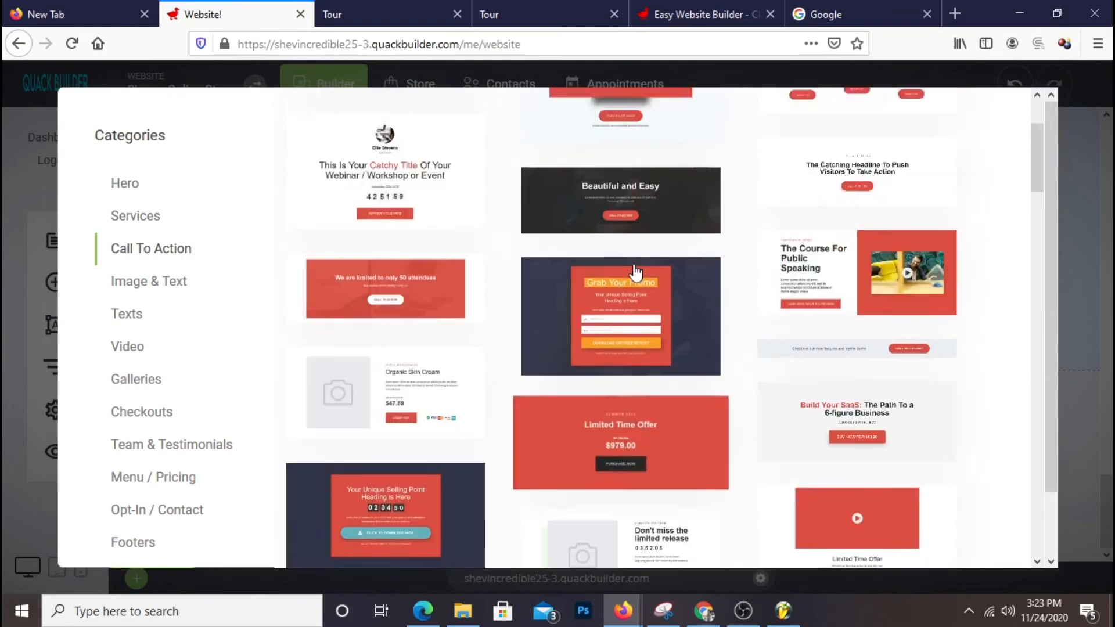
scroll(635, 271, "down", 10)
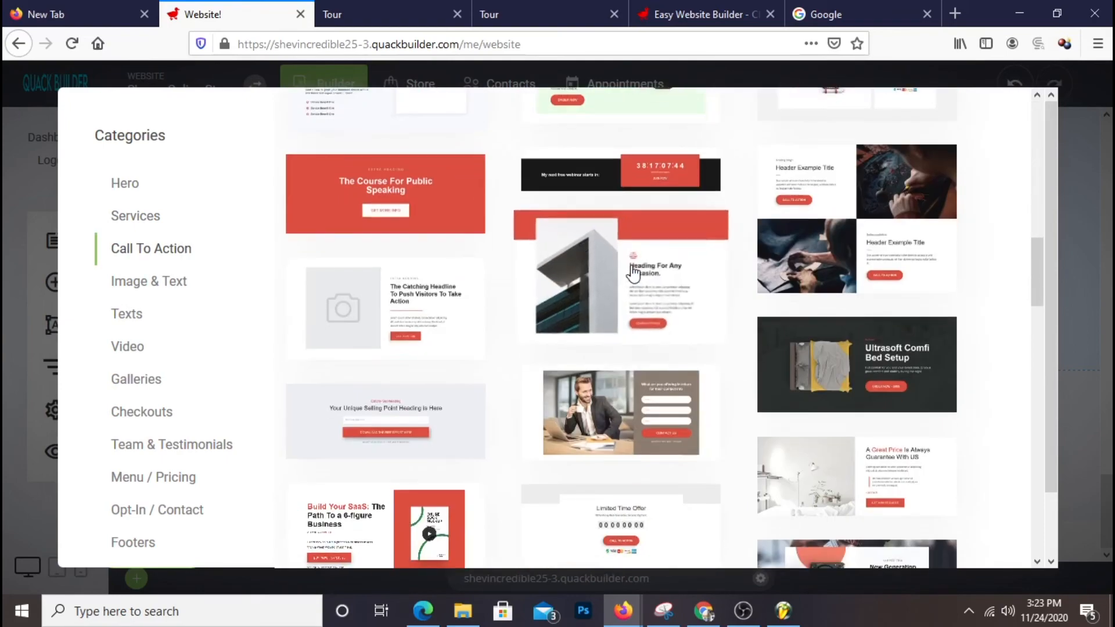
scroll(630, 273, "down", 10)
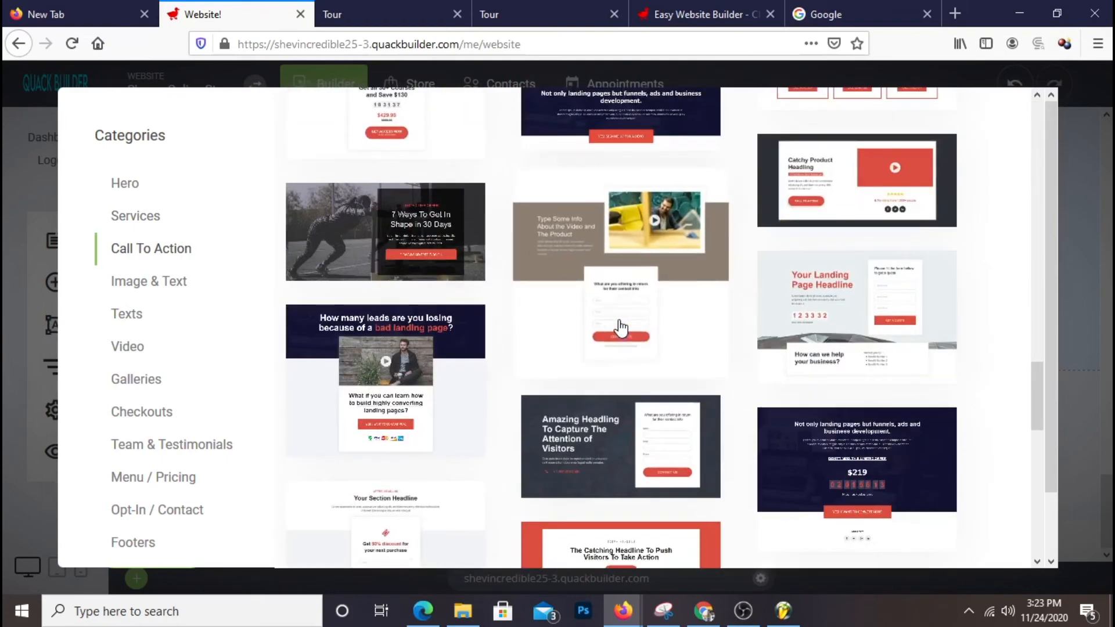
scroll(620, 328, "down", 5)
scroll(700, 333, "down", 4)
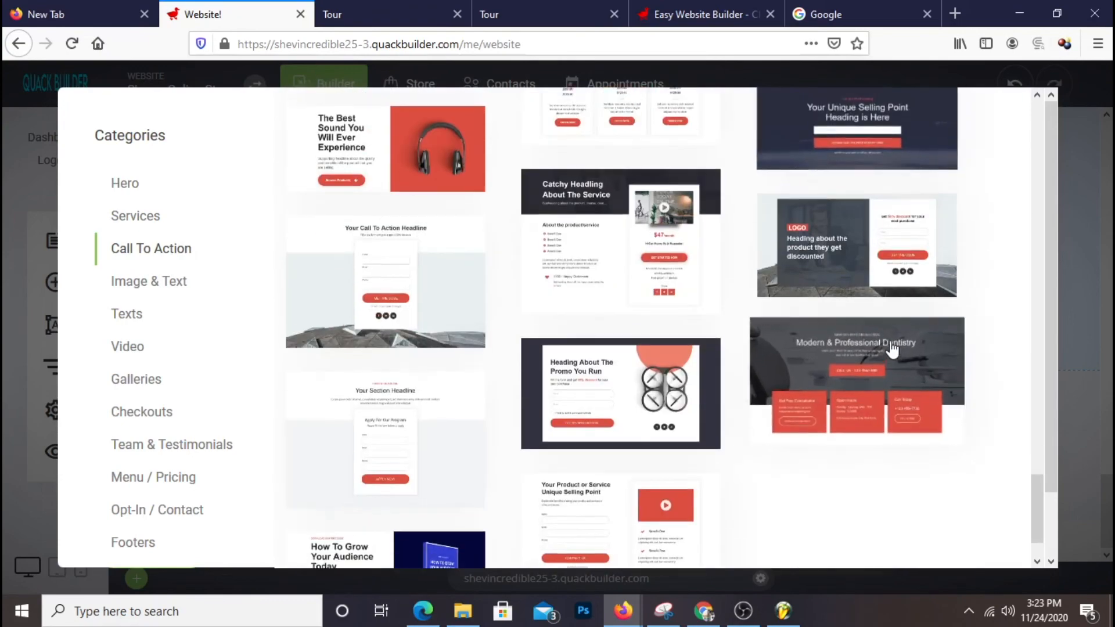
scroll(882, 345, "up", 2)
scroll(865, 334, "down", 1)
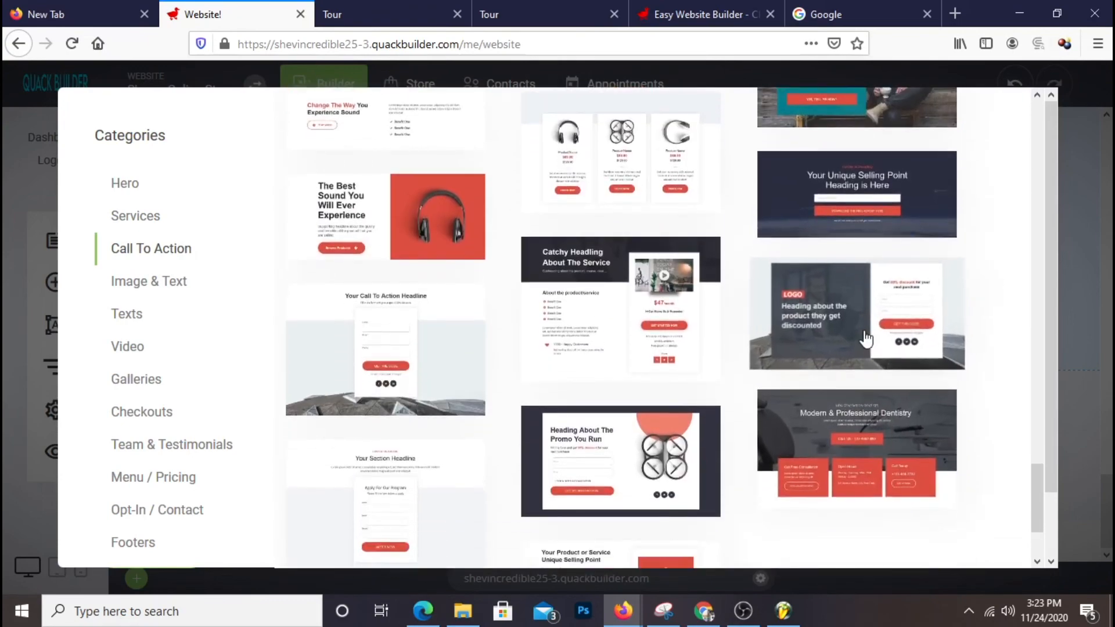
scroll(866, 338, "down", 3)
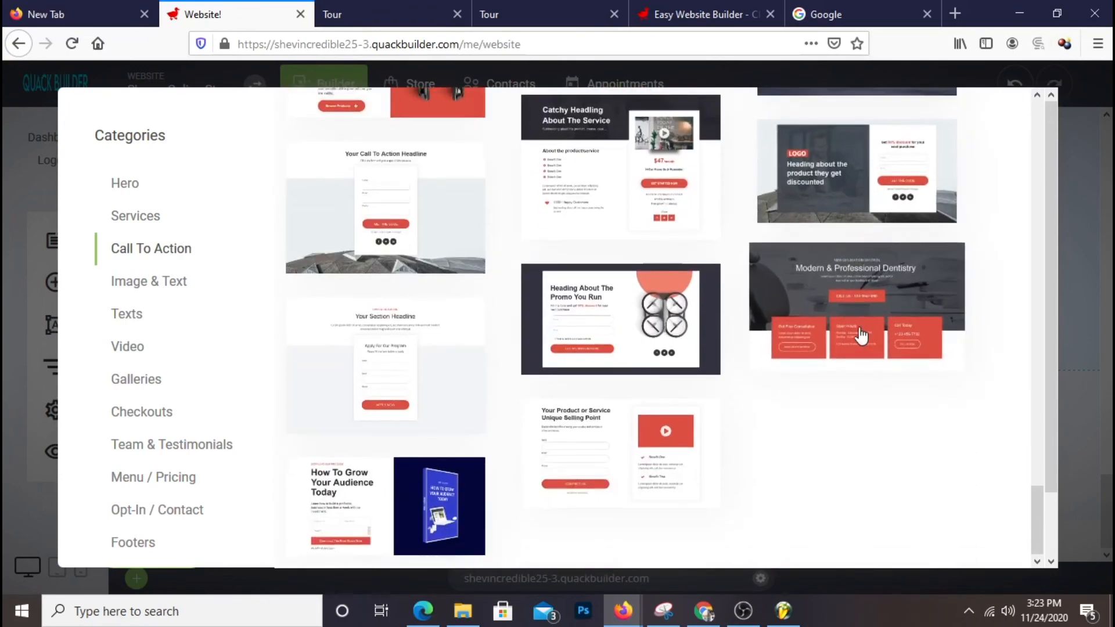
scroll(861, 336, "down", 2)
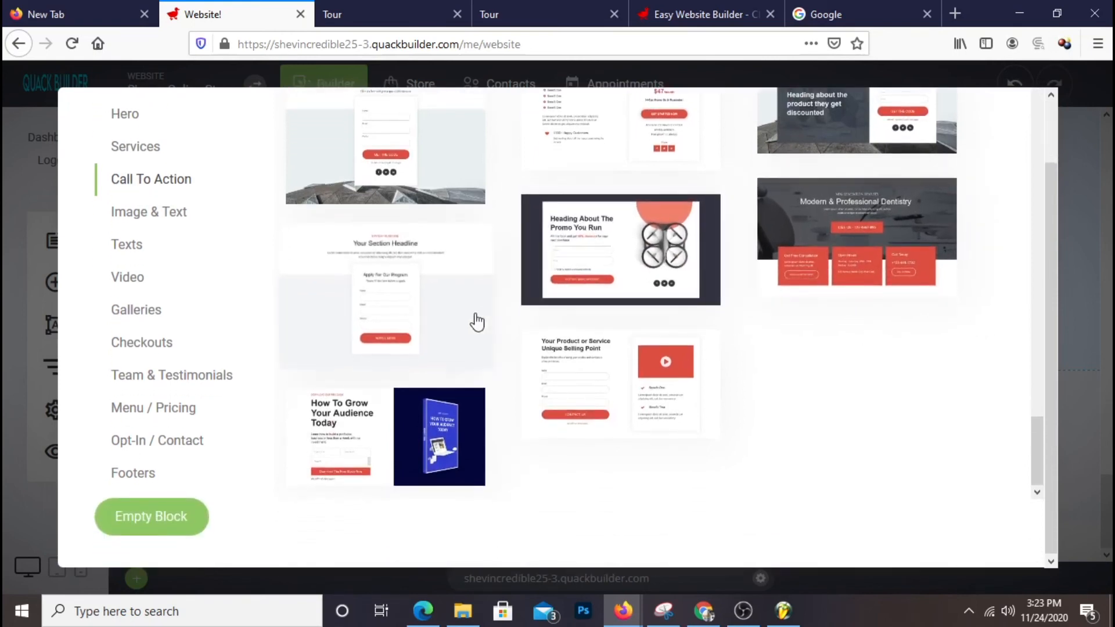
scroll(726, 377, "up", 2)
scroll(813, 381, "down", 2)
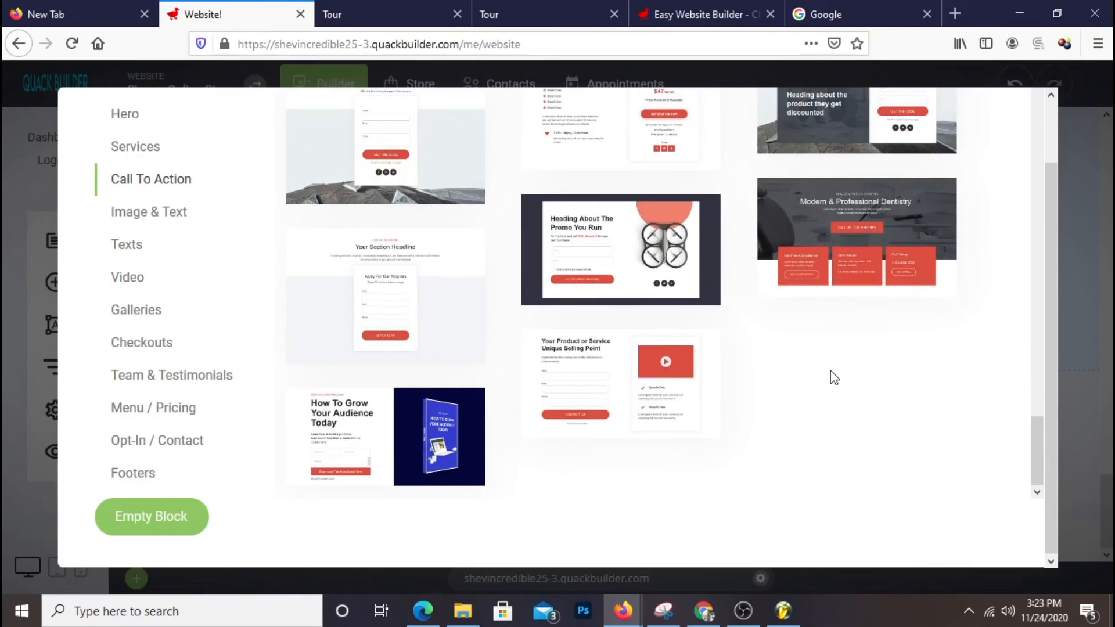
scroll(831, 371, "up", 5)
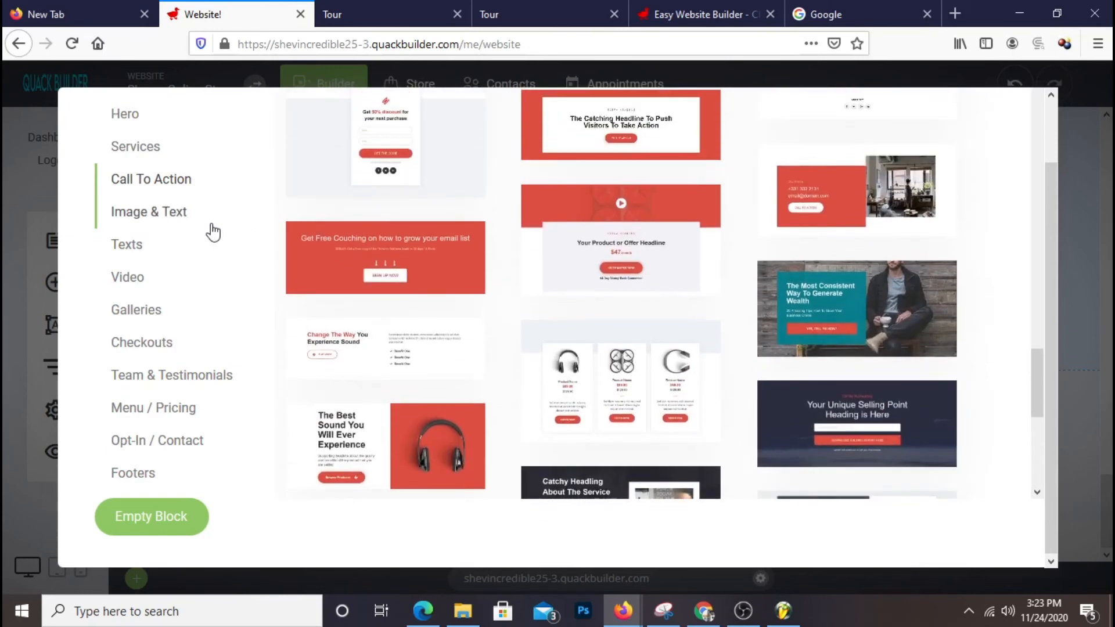
- Check the Image & Text, Texts and Video block template categories
left_click(194, 223)
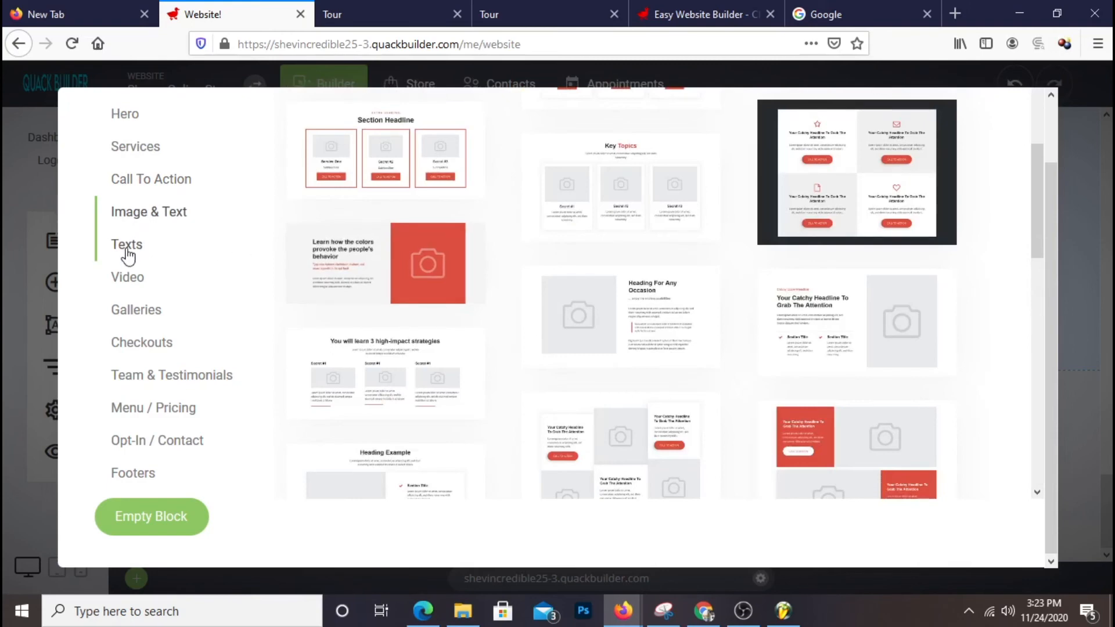
left_click(128, 249)
left_click(146, 285)
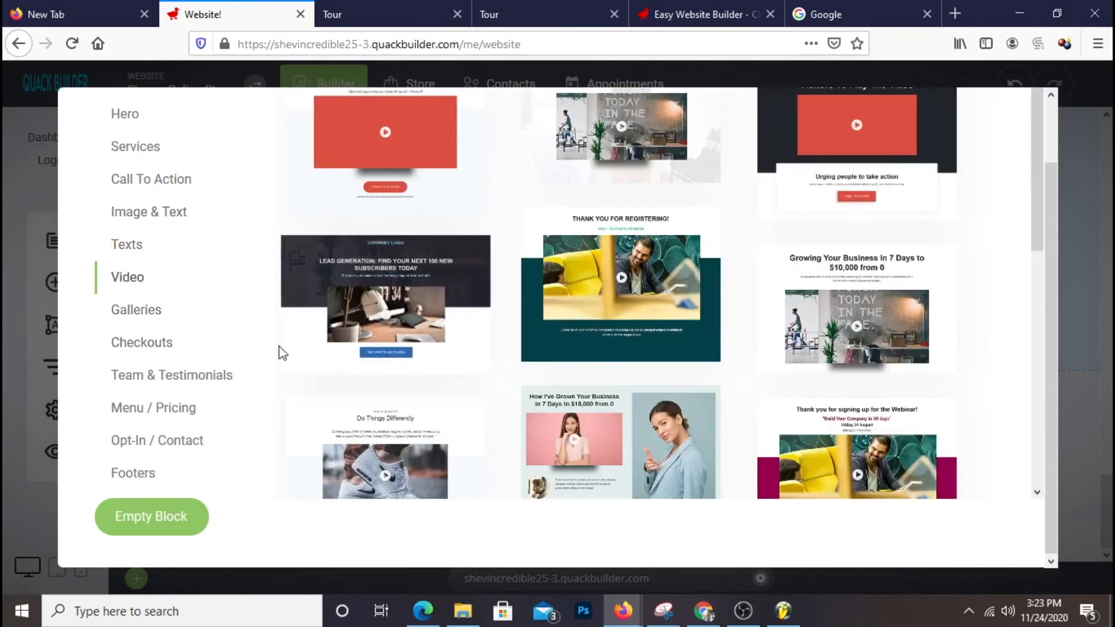
- Browse the Opt-In / Contact templates and add the "Grab Your Promo" sign-up block above the footer
left_click(198, 445)
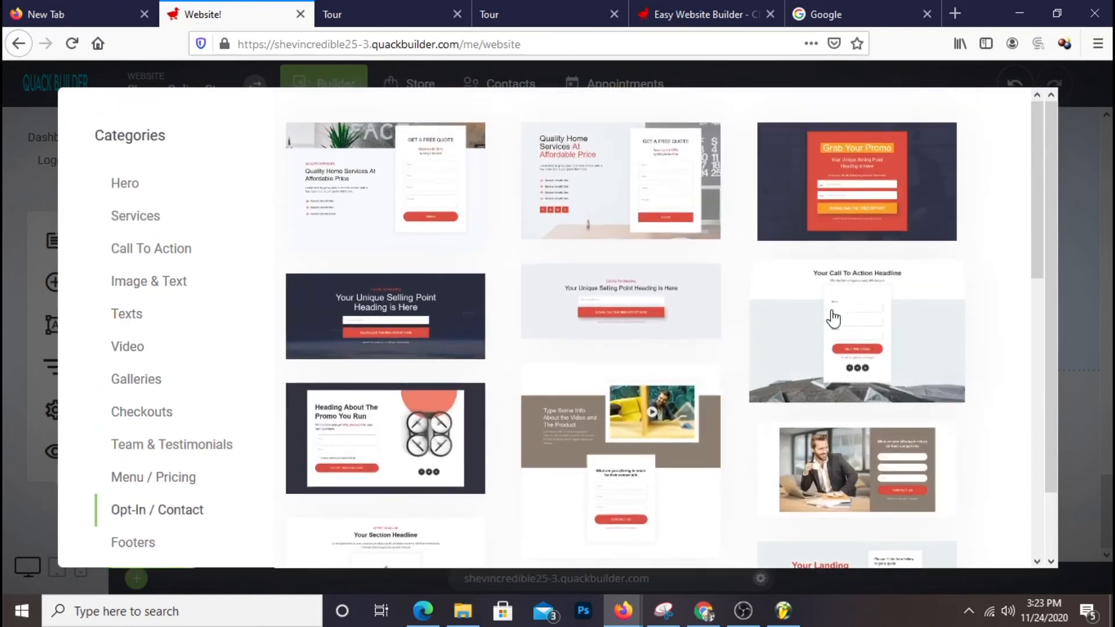
scroll(961, 309, "down", 6)
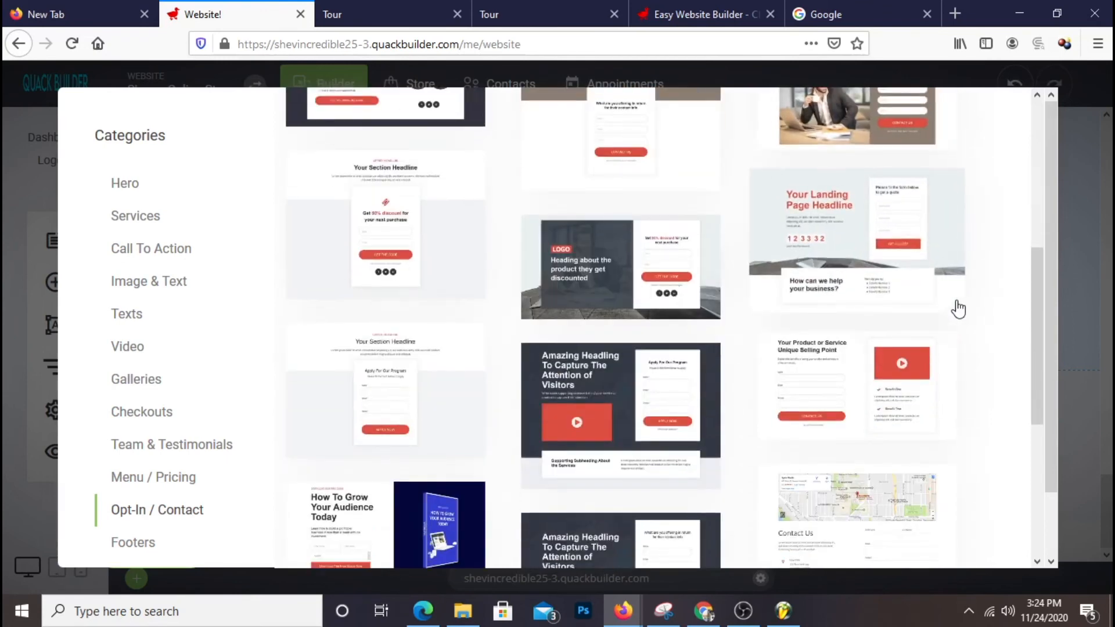
scroll(958, 308, "down", 5)
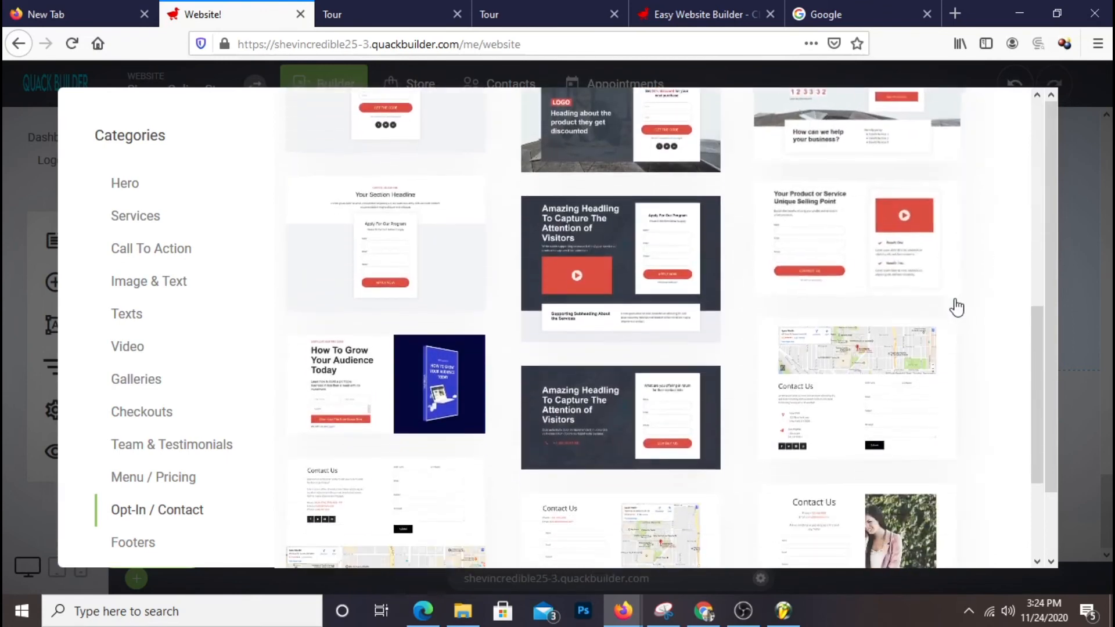
scroll(959, 306, "up", 10)
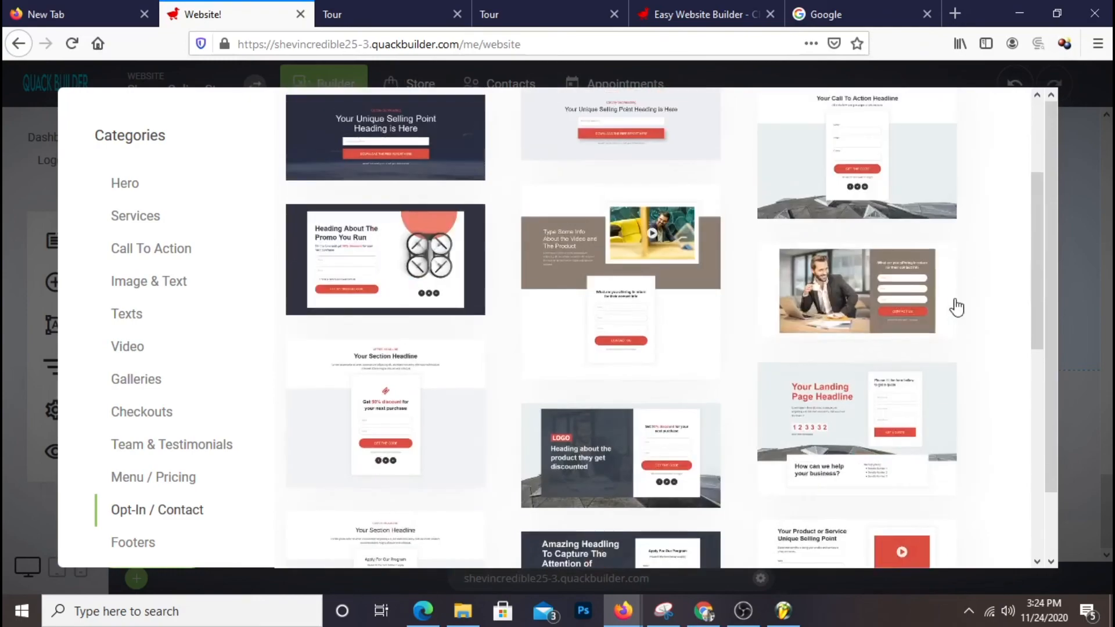
scroll(958, 311, "up", 1)
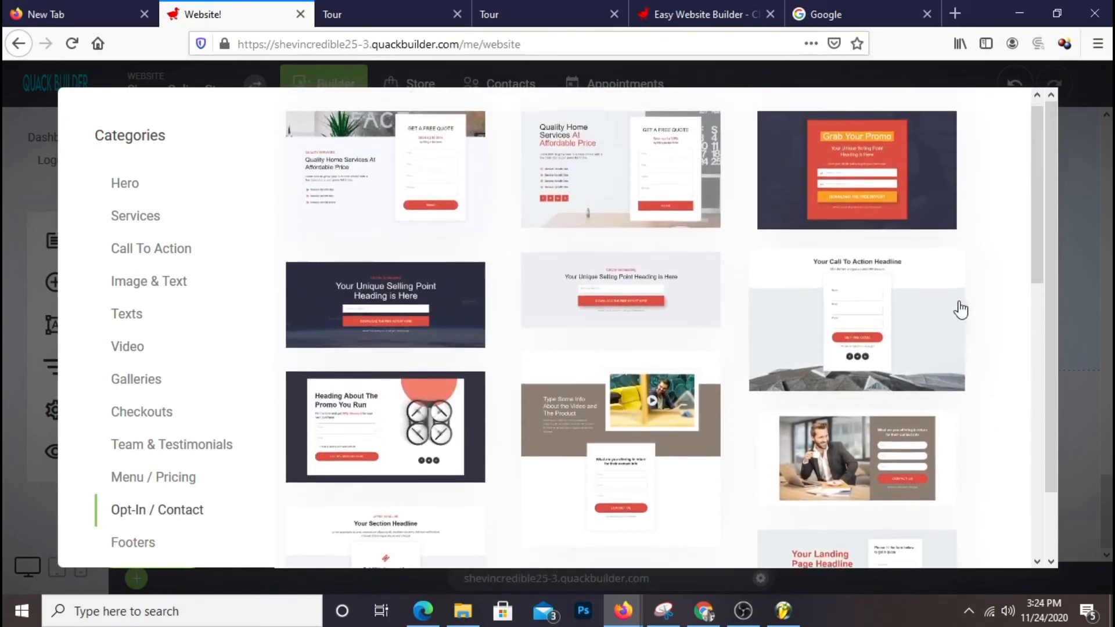
left_click(834, 151)
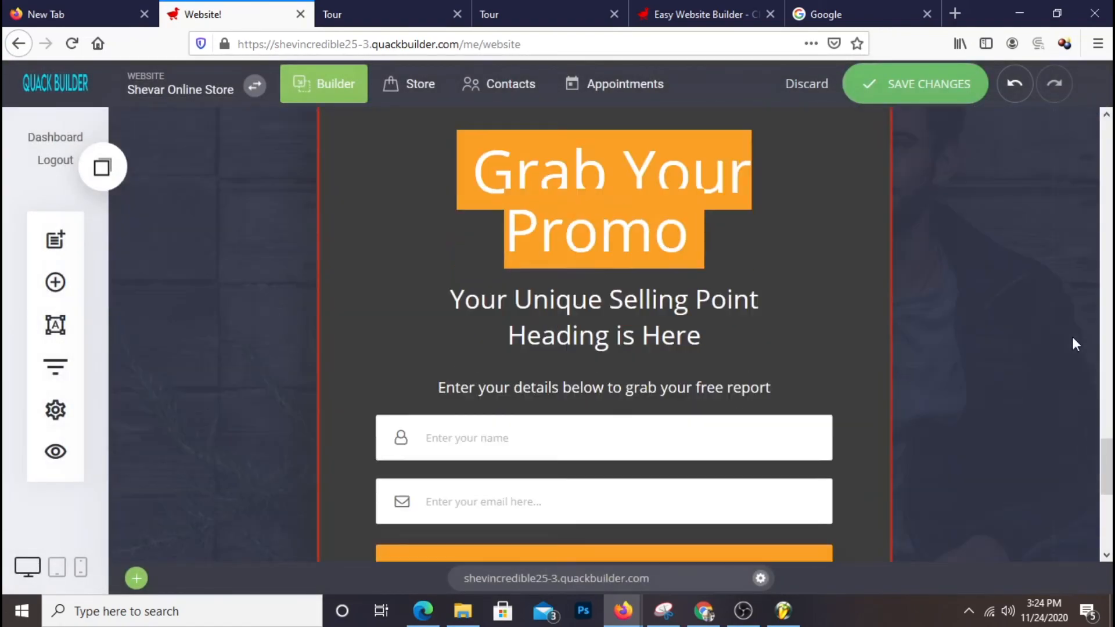
- Replace the sign-up block's "Grab Your Promo" heading with "Get Free Coupon & Deals"
scroll(1073, 338, "up", 3)
left_click(558, 359)
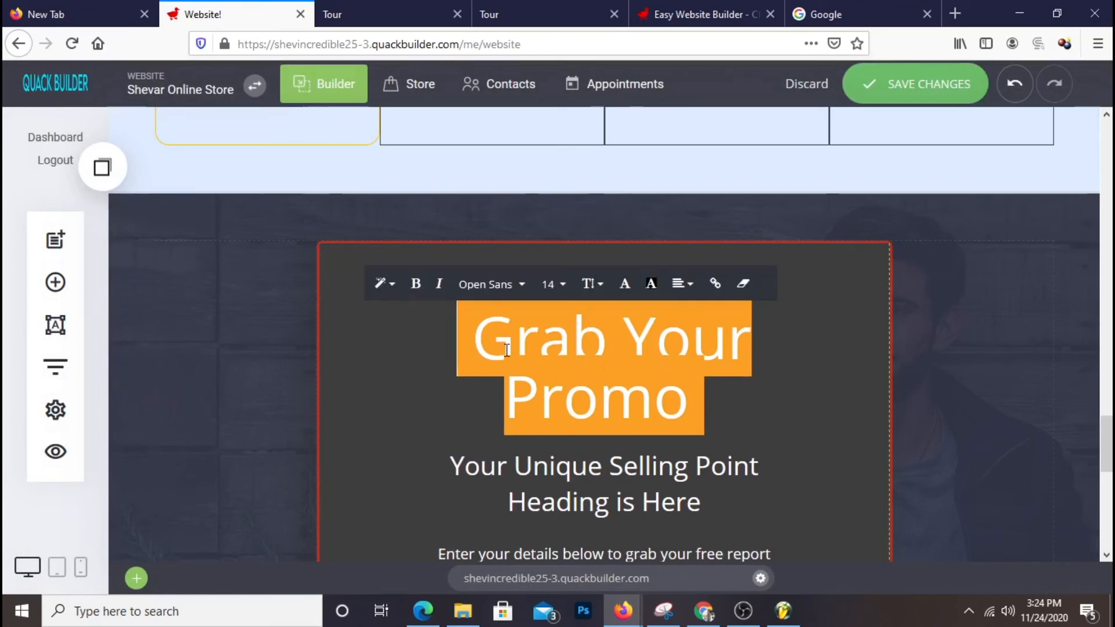
left_click_drag(482, 331, 684, 401)
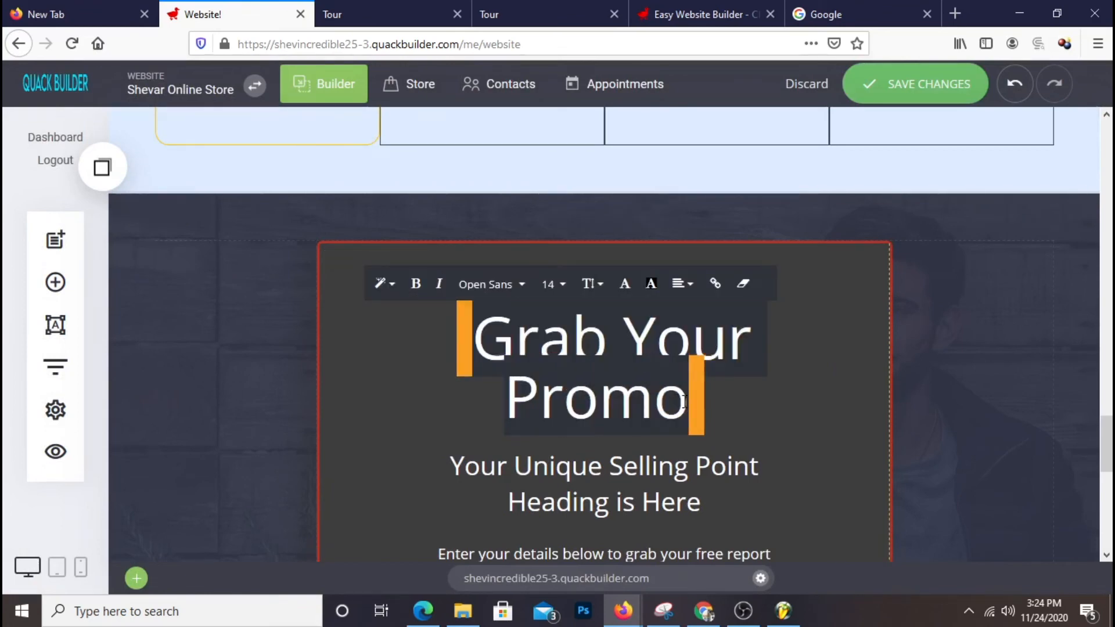
scroll(871, 263, "down", 8)
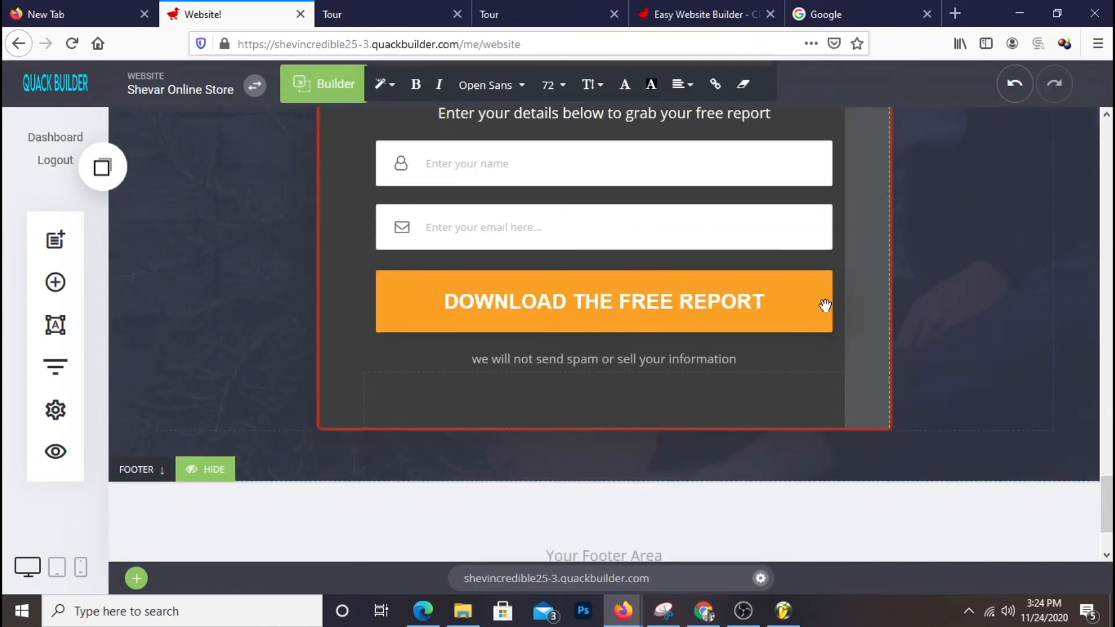
scroll(830, 348, "up", 5)
scroll(829, 370, "up", 2)
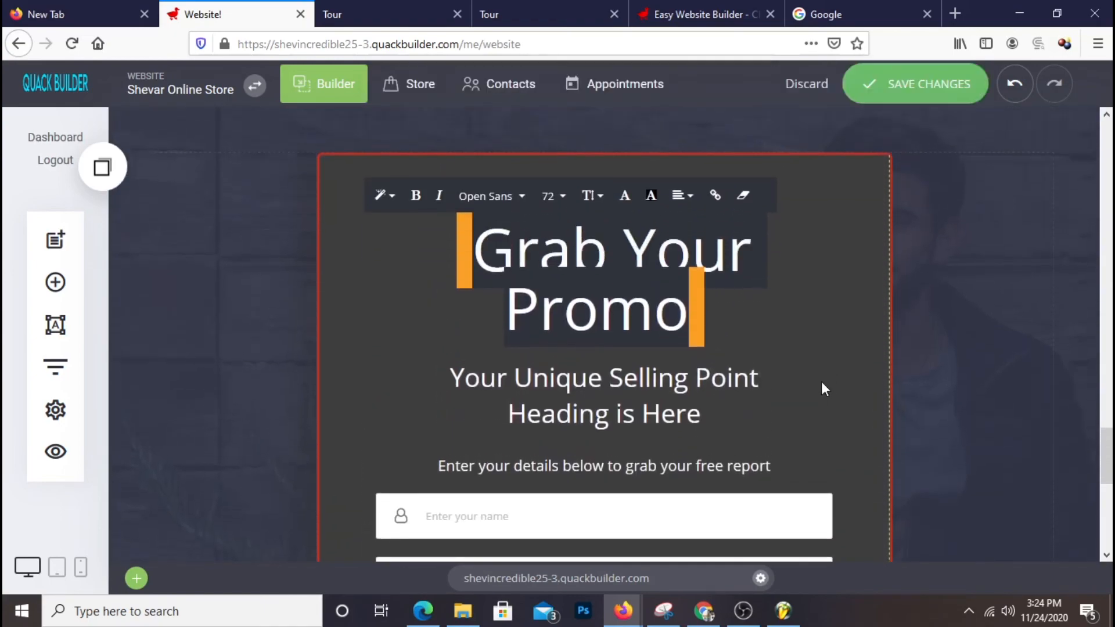
scroll(766, 360, "down", 6)
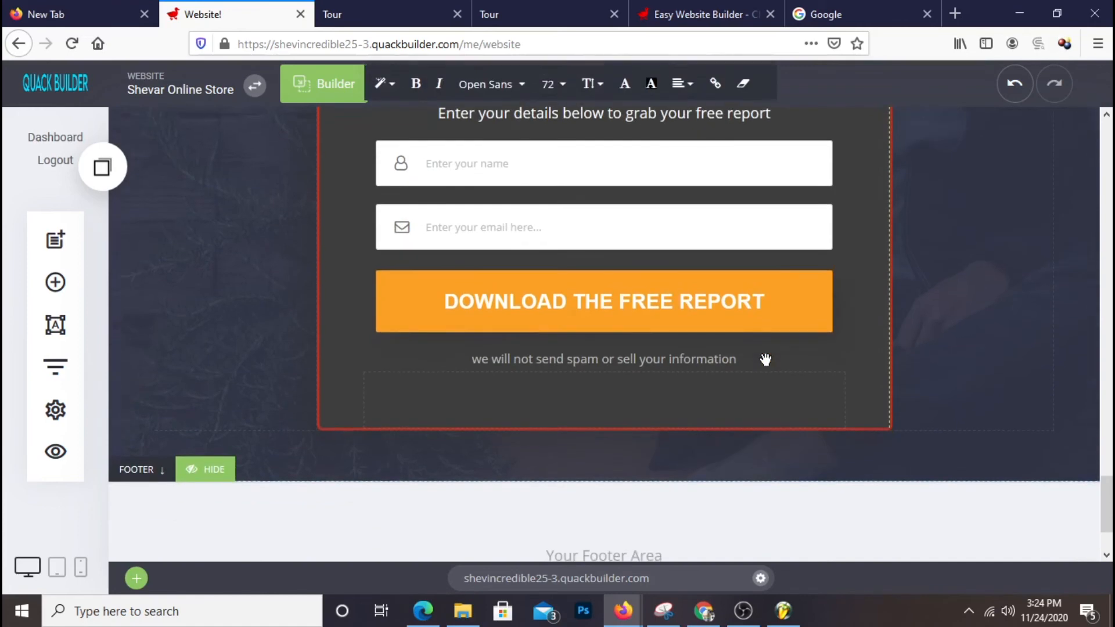
scroll(767, 358, "up", 4)
scroll(766, 359, "up", 3)
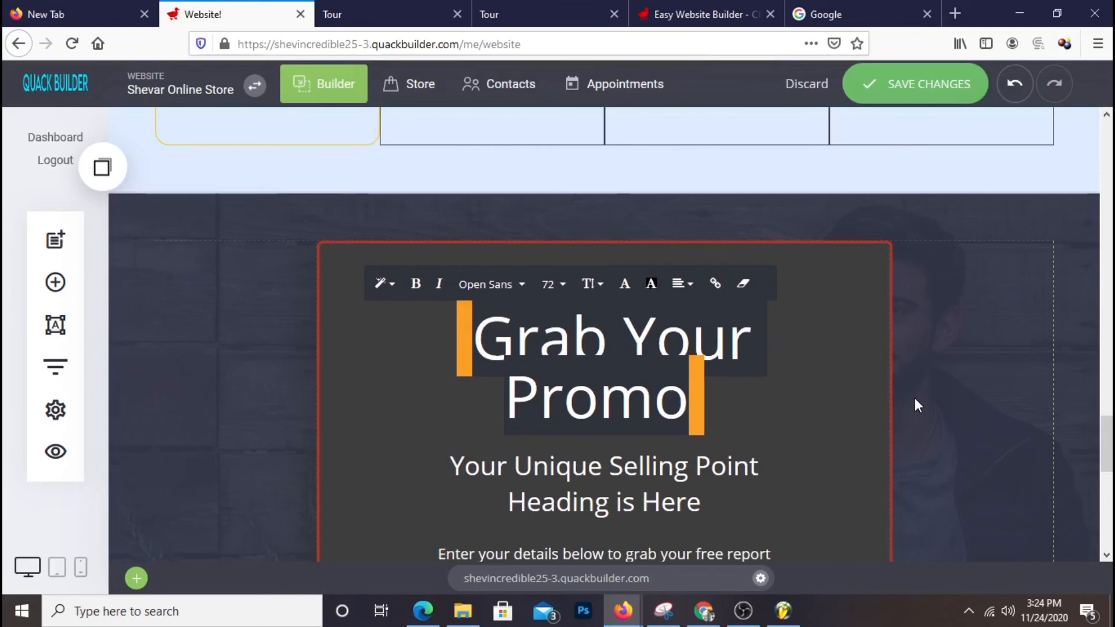
type("Get Fr")
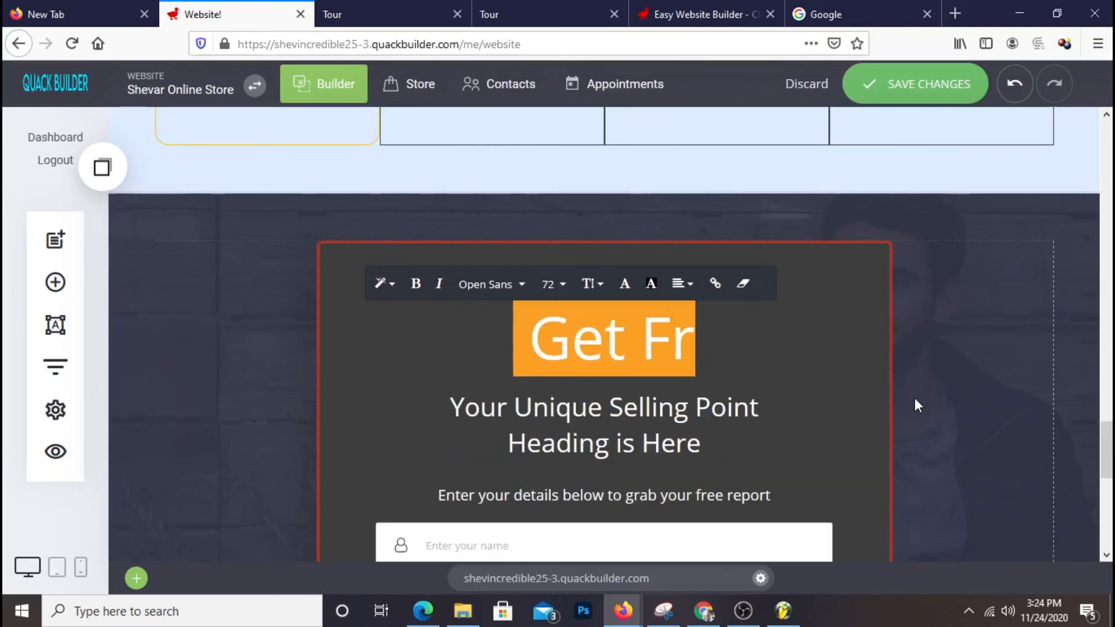
type("ee Co")
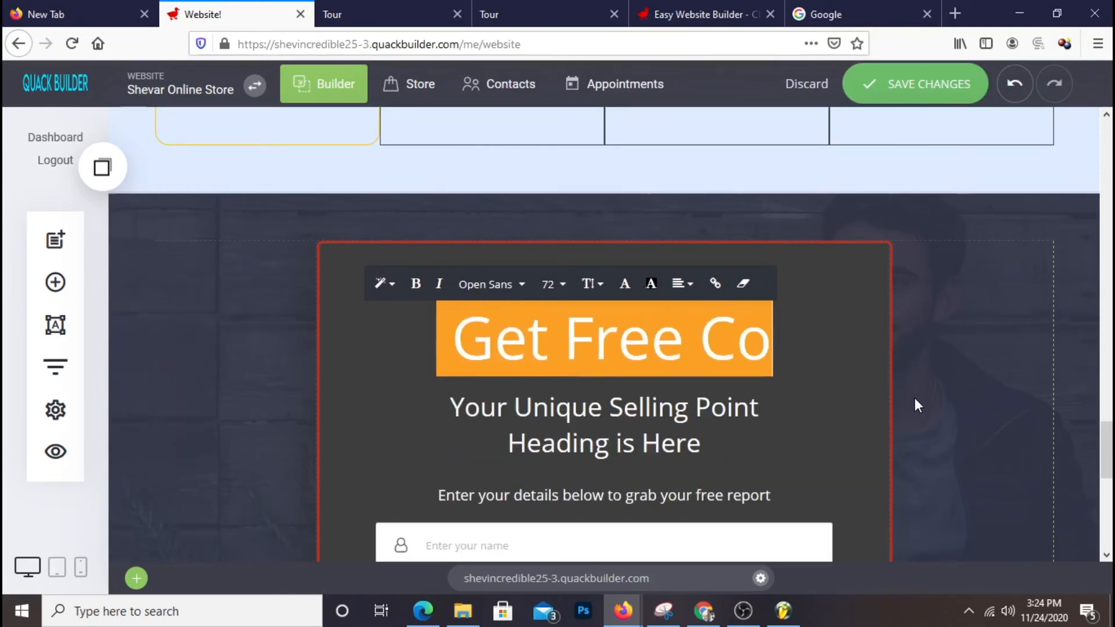
type("upon")
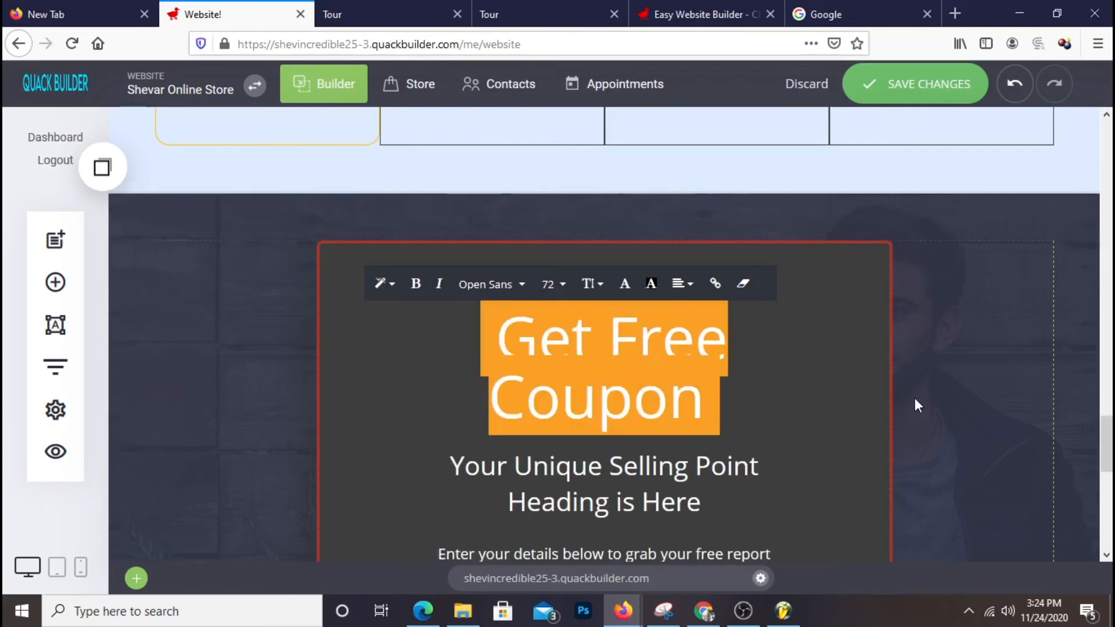
type(" A")
key("BackSpace")
type("&")
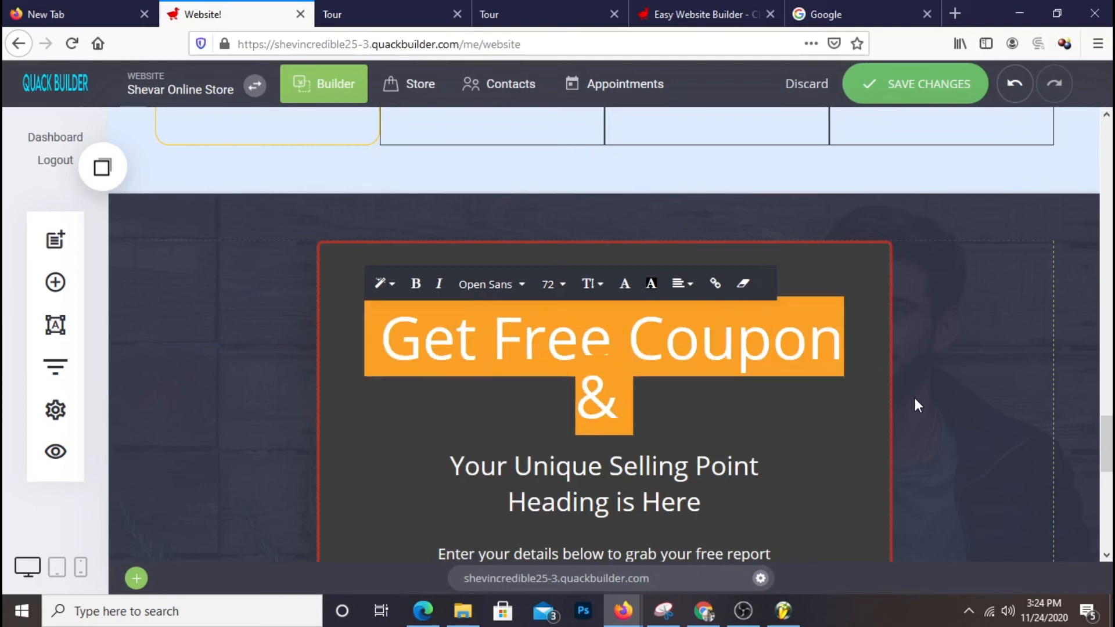
type(" De")
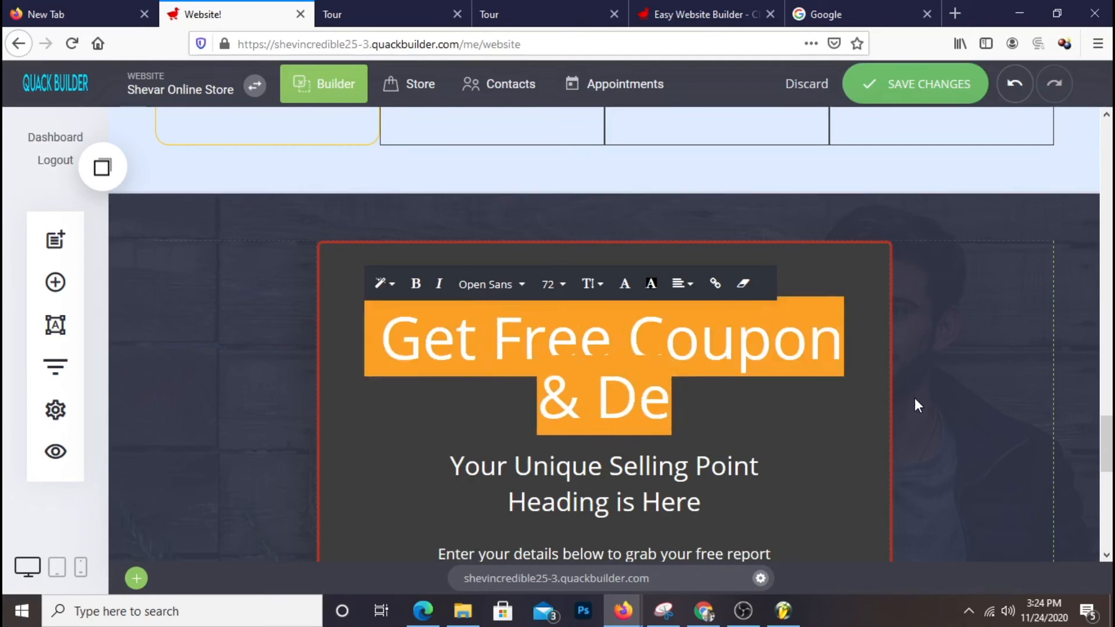
type("als")
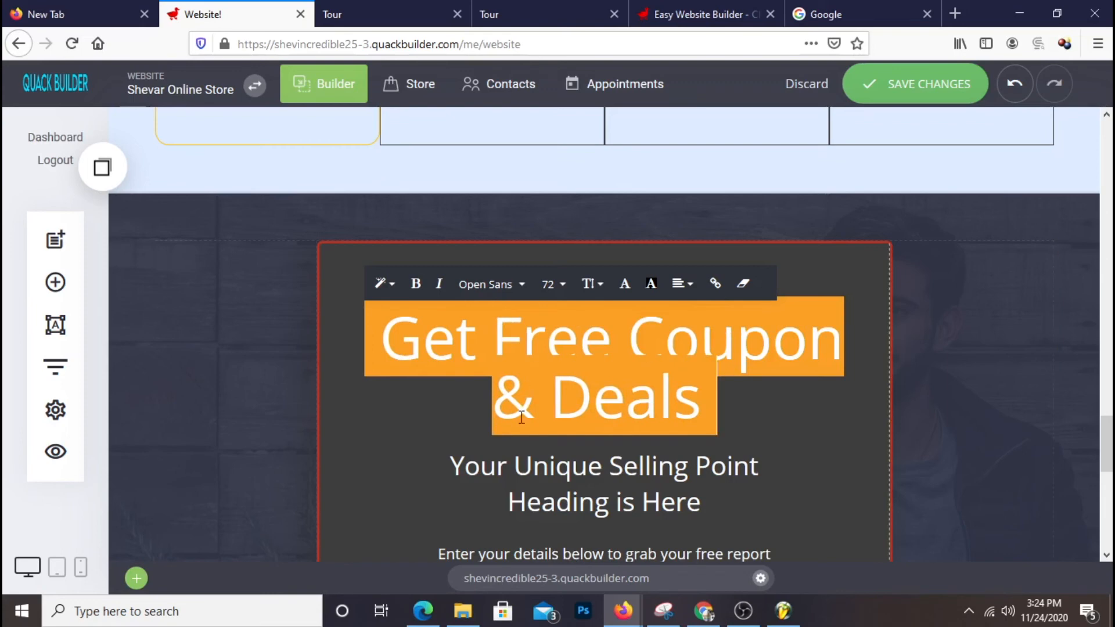
left_click(921, 416)
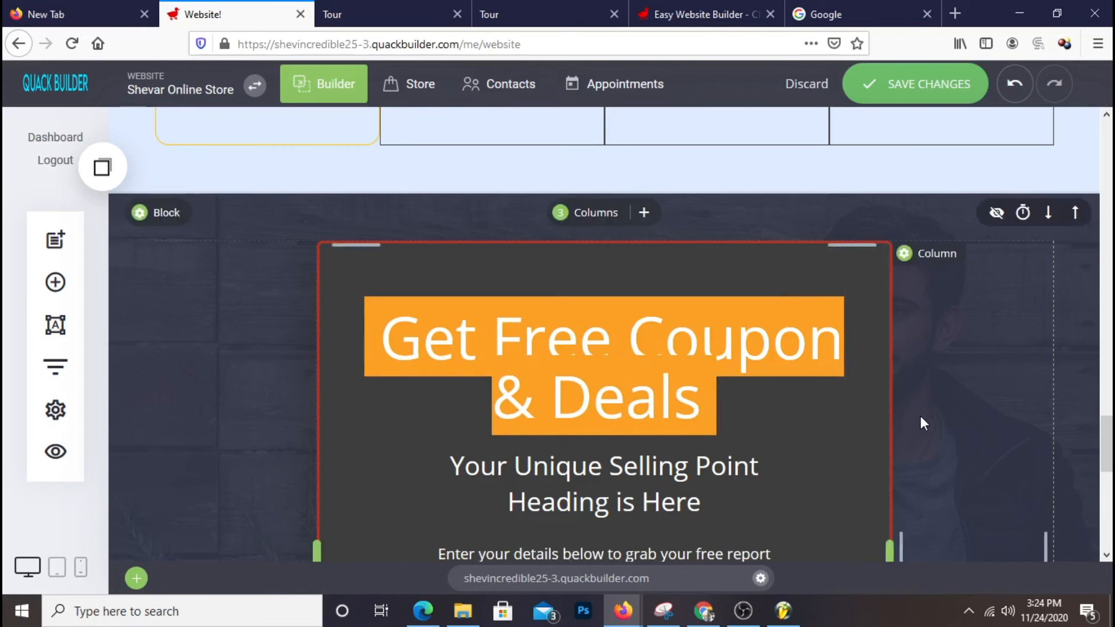
- Try to lower the opacity of the orange text highlight on the "Get Free Coupon & Deals" heading to about 0.39
scroll(700, 420, "down", 2)
scroll(700, 420, "up", 2)
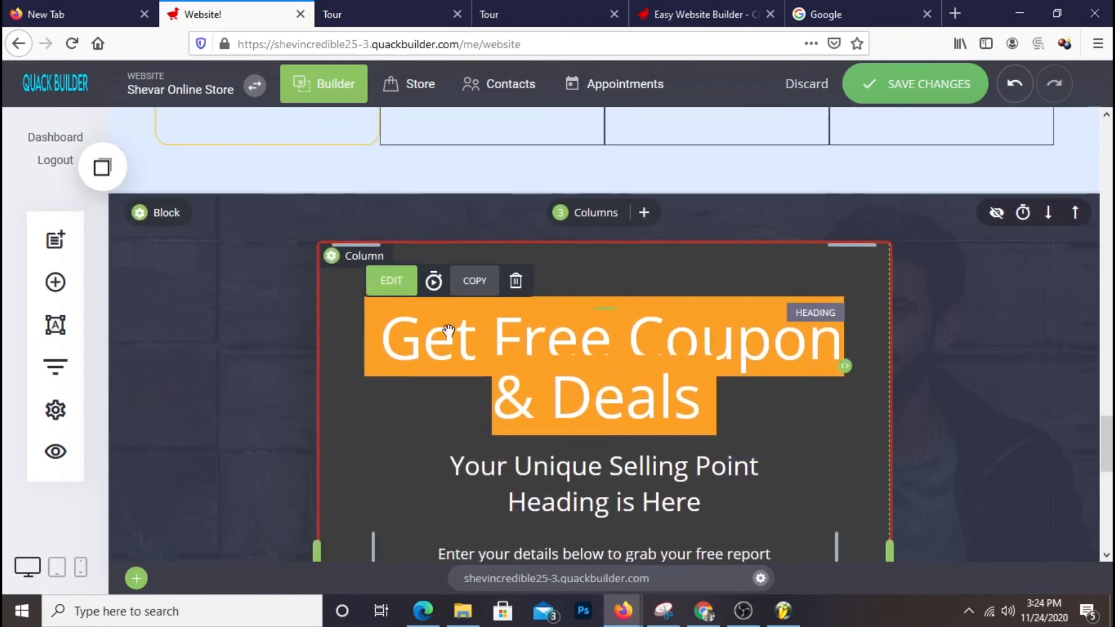
double_click(404, 334)
triple_click(404, 334)
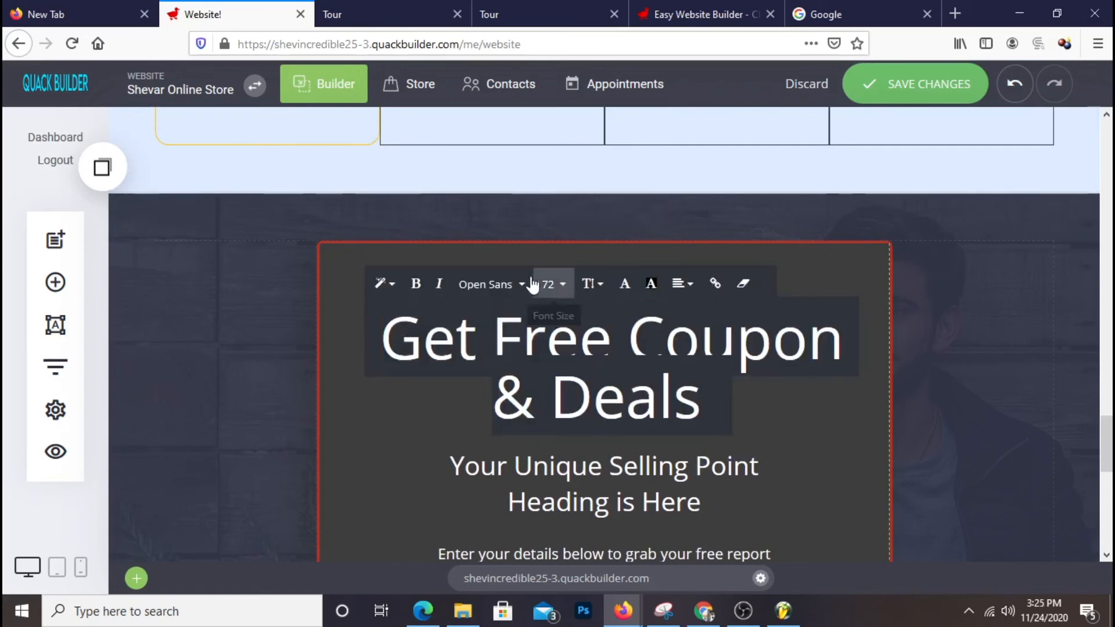
left_click(651, 283)
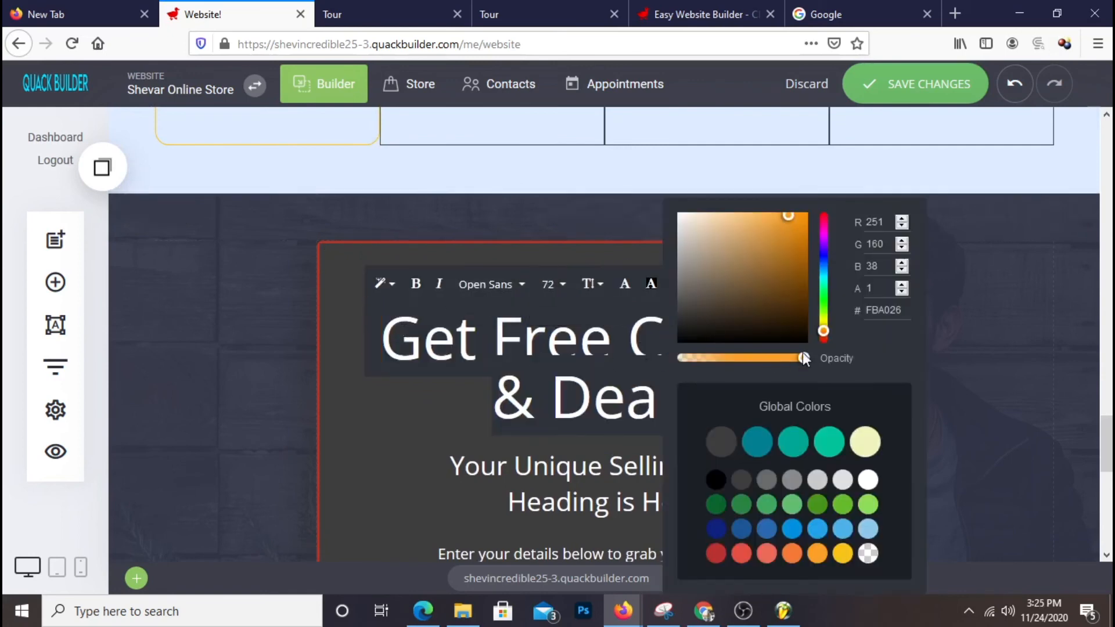
left_click_drag(804, 355, 726, 355)
left_click_drag(800, 358, 728, 364)
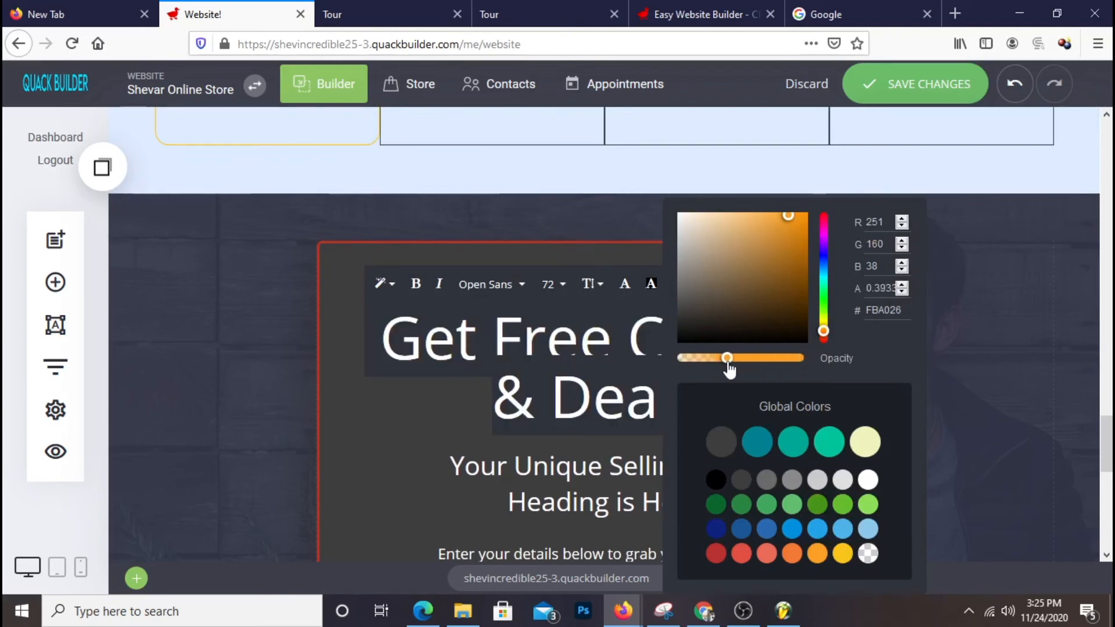
left_click(406, 430)
left_click(766, 425)
left_click(781, 393)
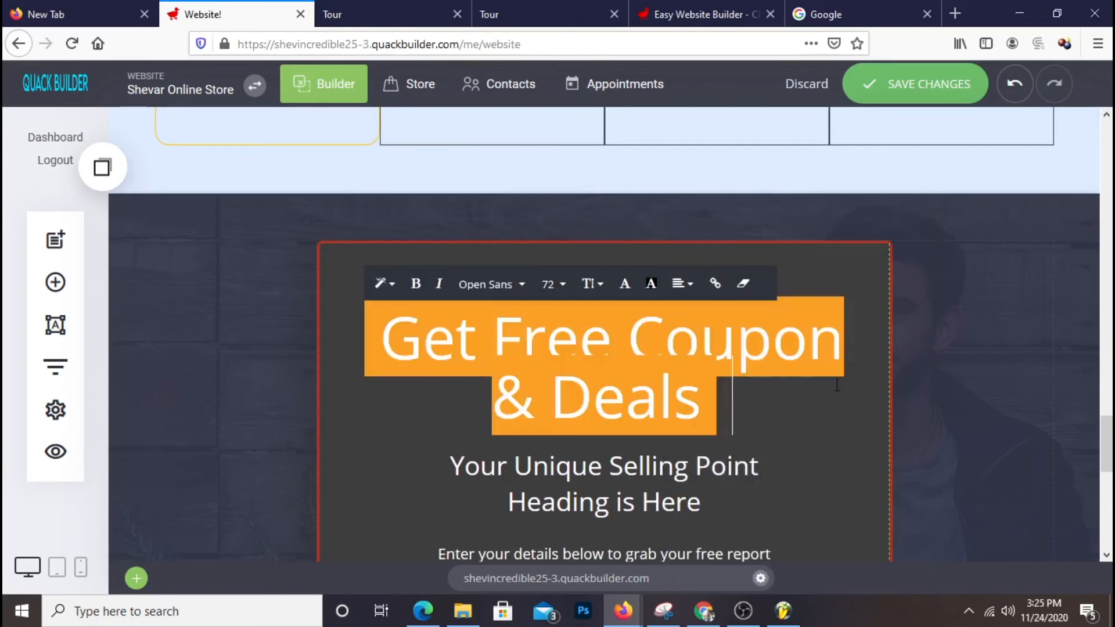
- Try to make the background highlight of the "Get Free Coupon & Deals" heading fully transparent
left_click(682, 372)
left_click_drag(702, 401, 383, 325)
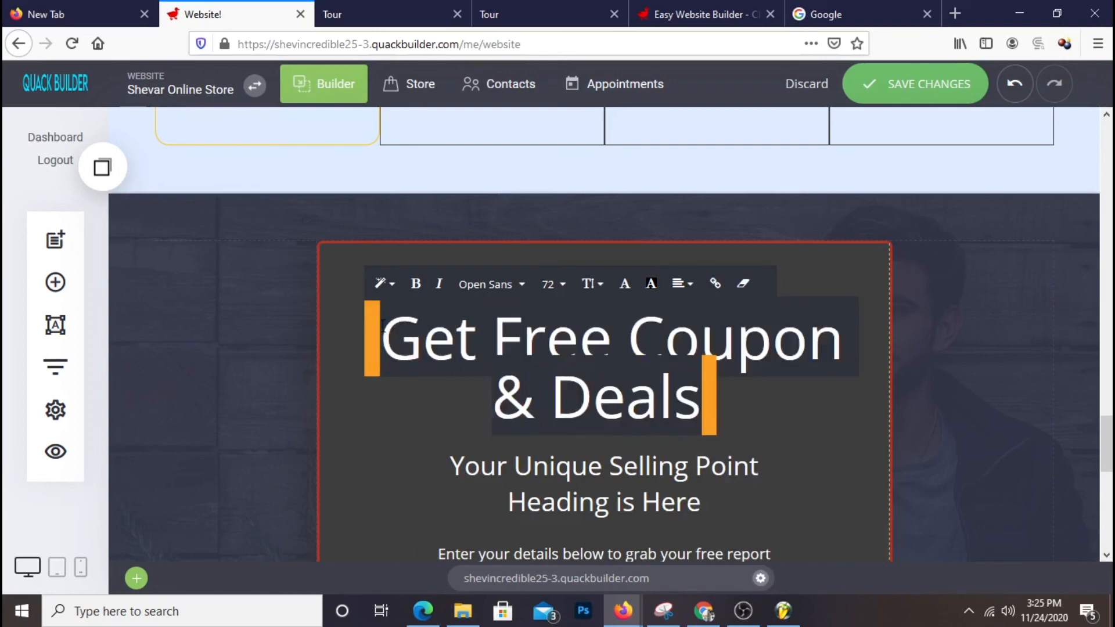
left_click(651, 284)
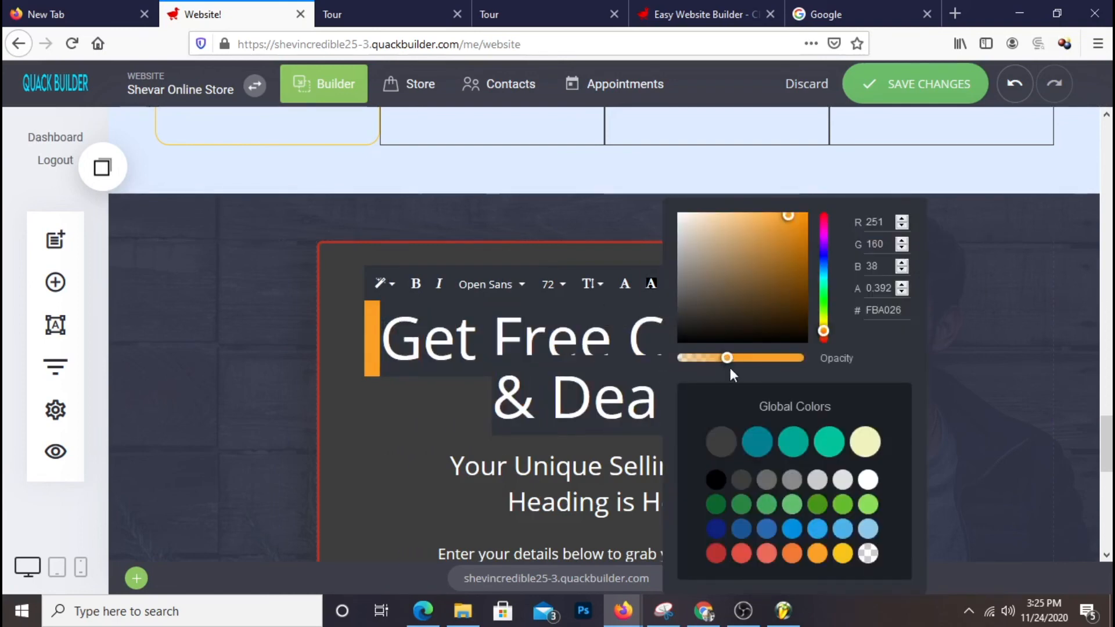
left_click(869, 554)
left_click(415, 411)
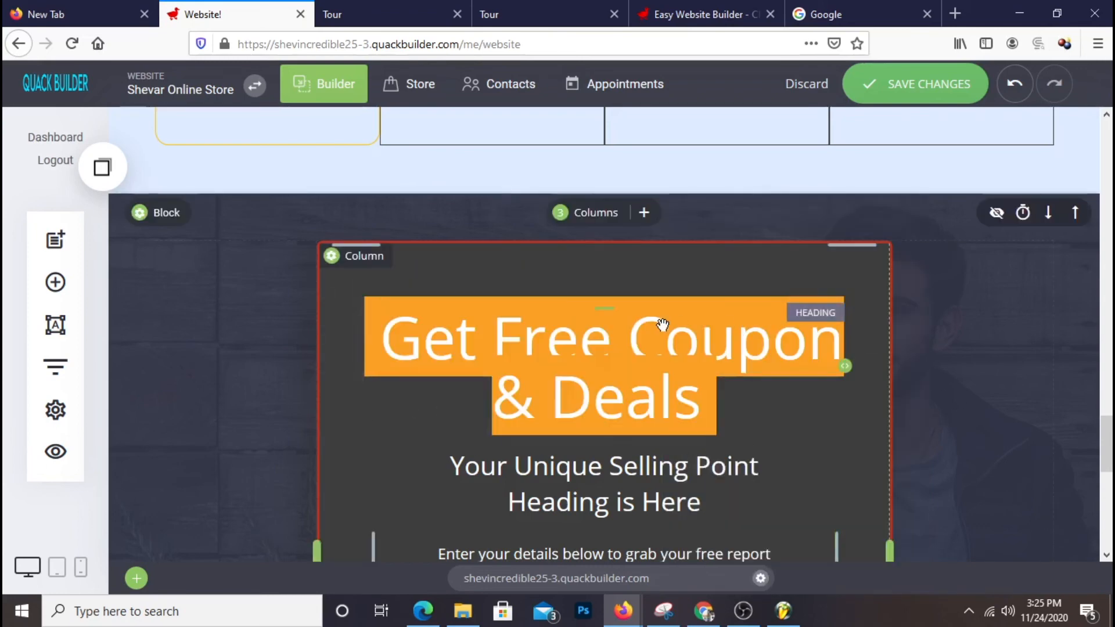
- Change the text colour of the "Get Free Coupon & Deals" heading to black
left_click(640, 340)
left_click_drag(398, 329, 695, 406)
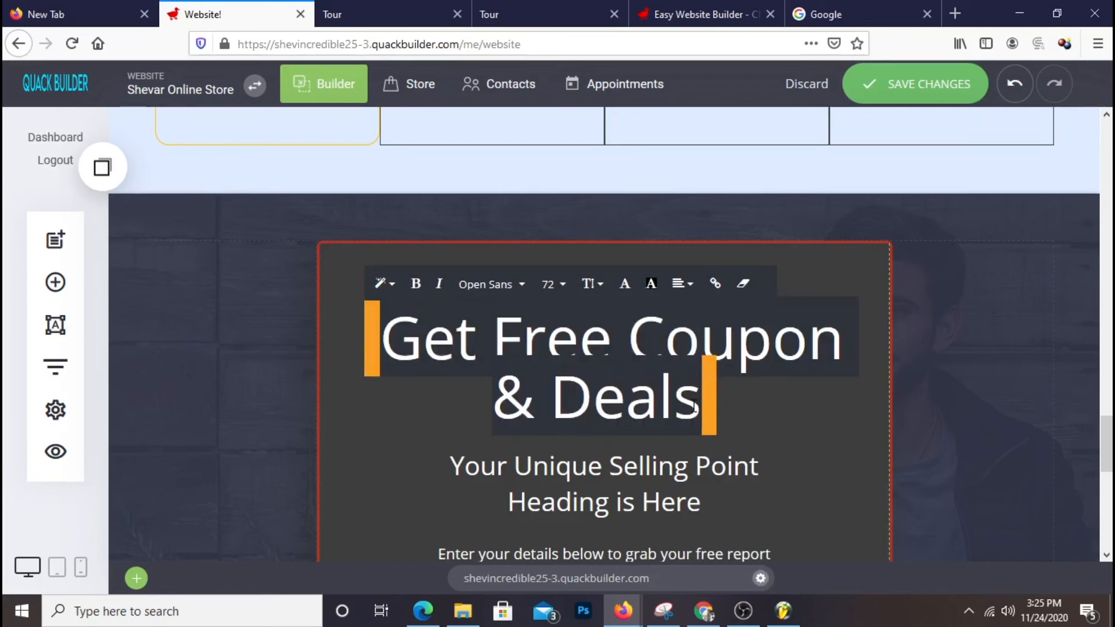
left_click(634, 290)
mouse_move(758, 337)
left_mouse_down()
mouse_move(702, 308)
mouse_move(667, 336)
mouse_move(679, 338)
left_mouse_up()
left_click(479, 431)
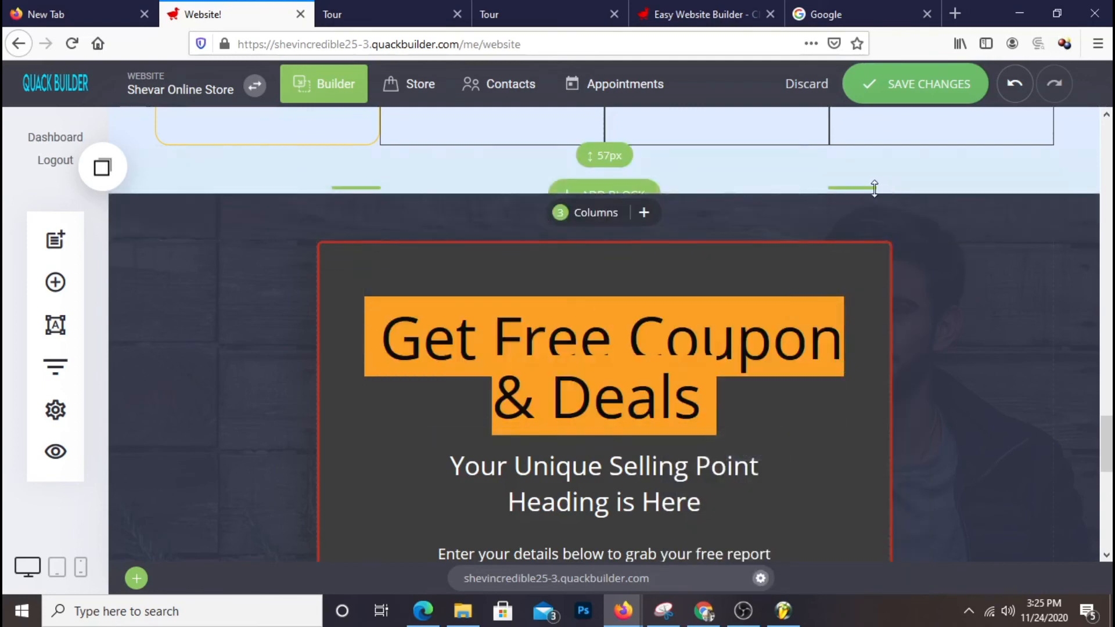
- Delete the "Get Free Coupon & Deals" heading from the sign-up block
scroll(880, 261, "down", 2)
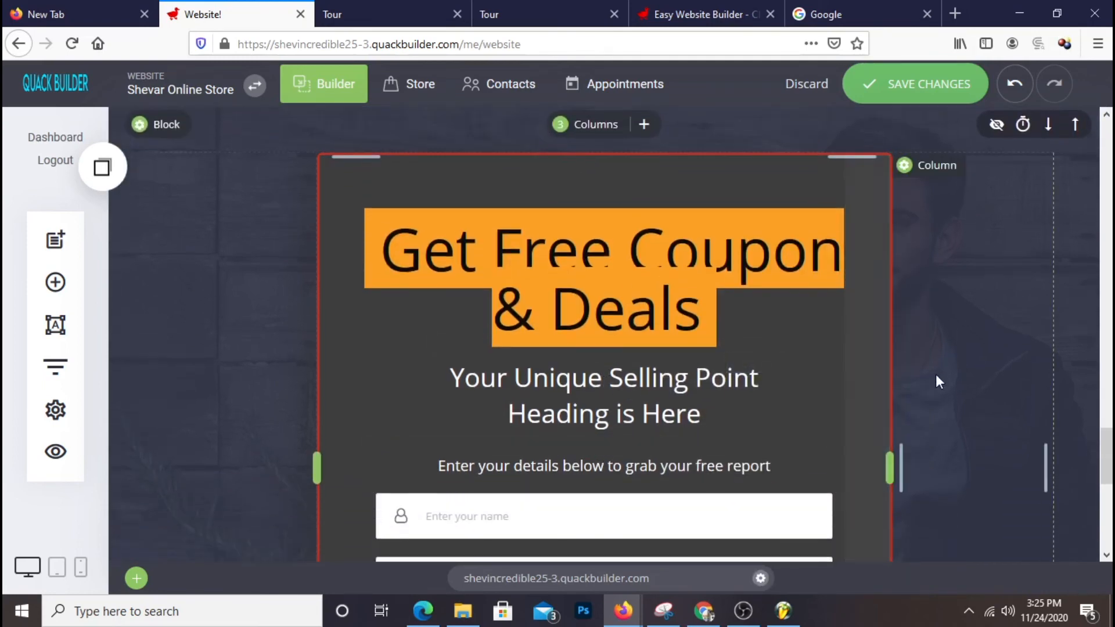
left_click(661, 243)
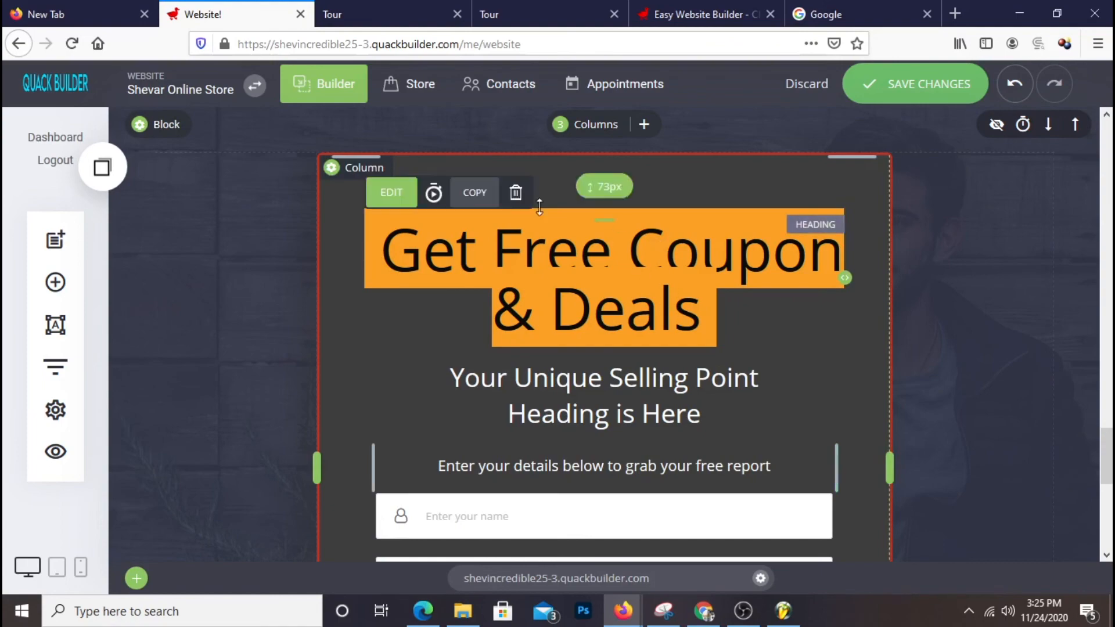
left_click(514, 192)
left_click(646, 361)
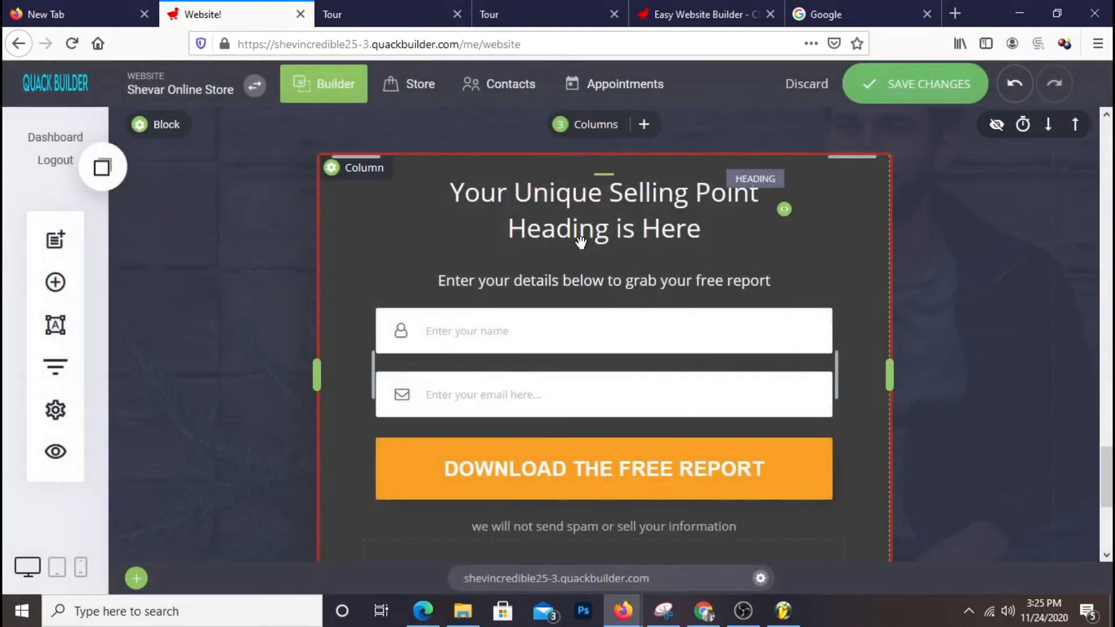
- Replace the "Your Unique Selling Point Heading is Here" subheading with "Sign up today for coupon and deals"
left_click(457, 192)
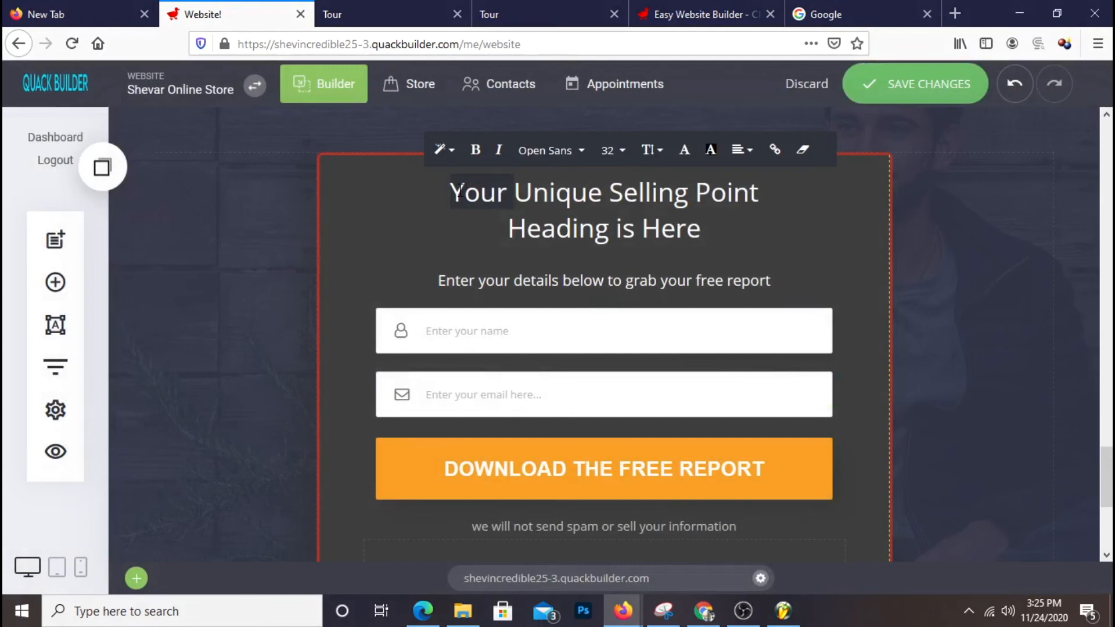
left_click_drag(456, 191, 720, 240)
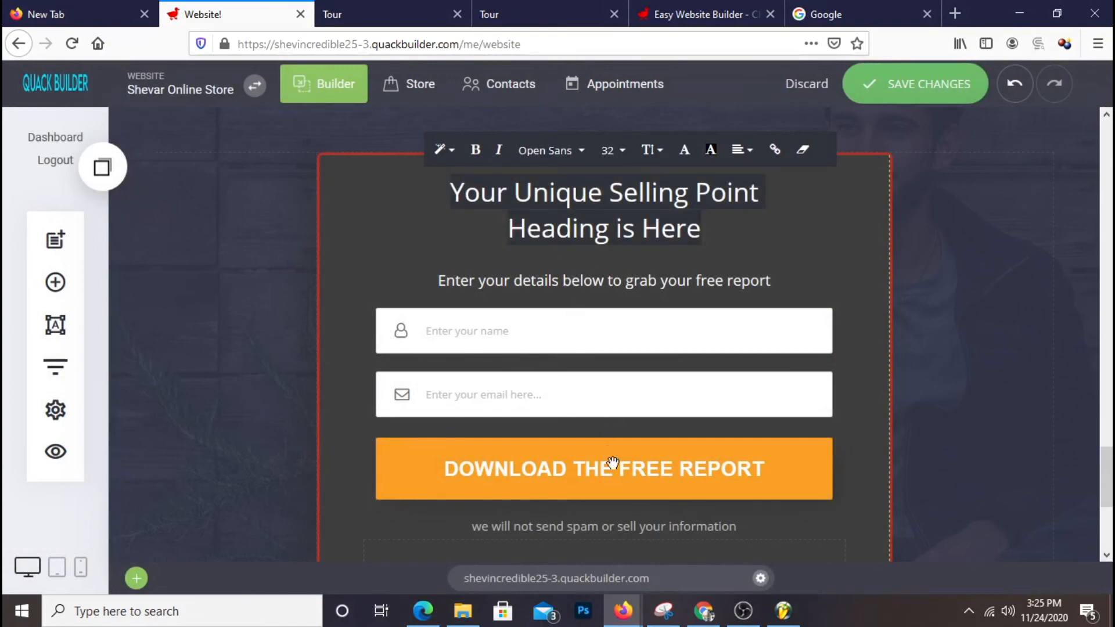
type("Get Fre")
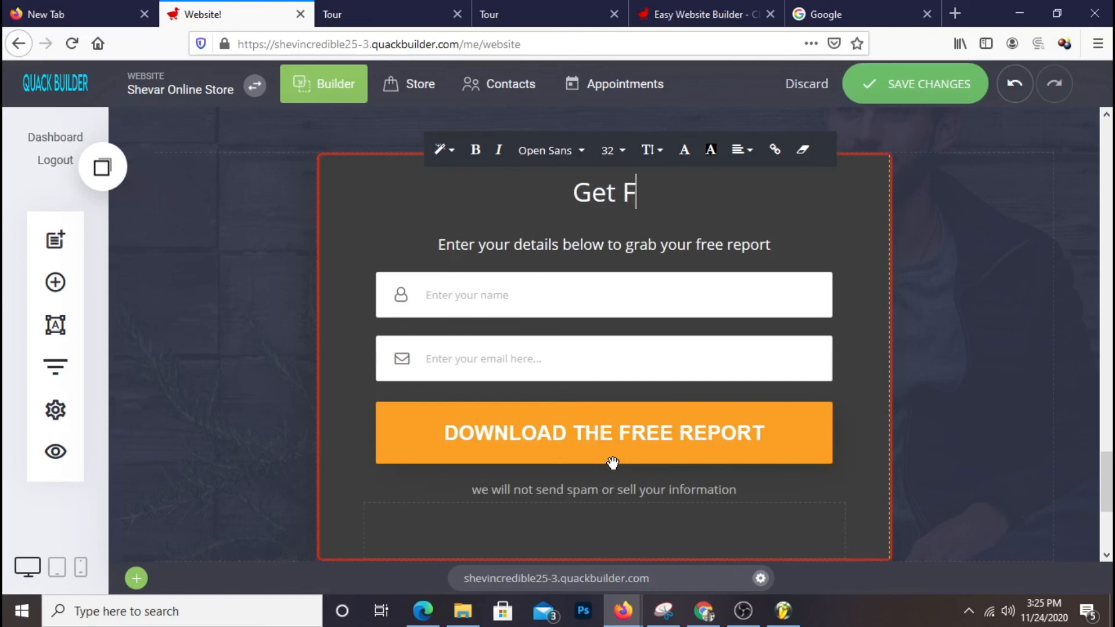
key("BackSpace")
key("BackSpace")
key("BackSpace")
key("BackSpace")
key("BackSpace")
key("BackSpace")
key("BackSpace")
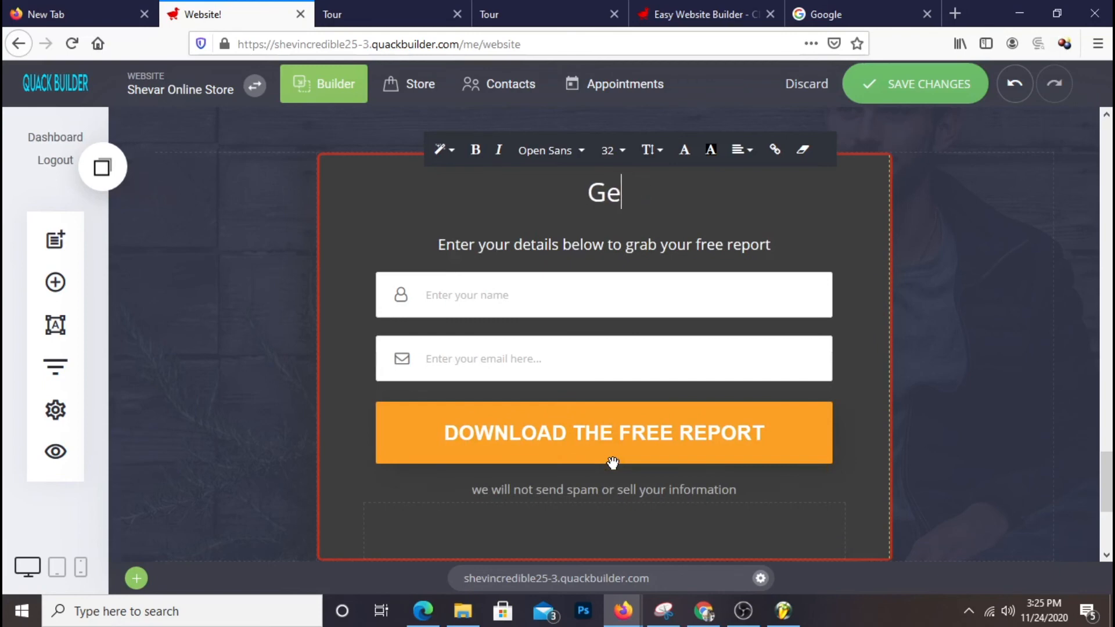
type("GS")
key("Left")
key("BackSpace")
type("ign up  d")
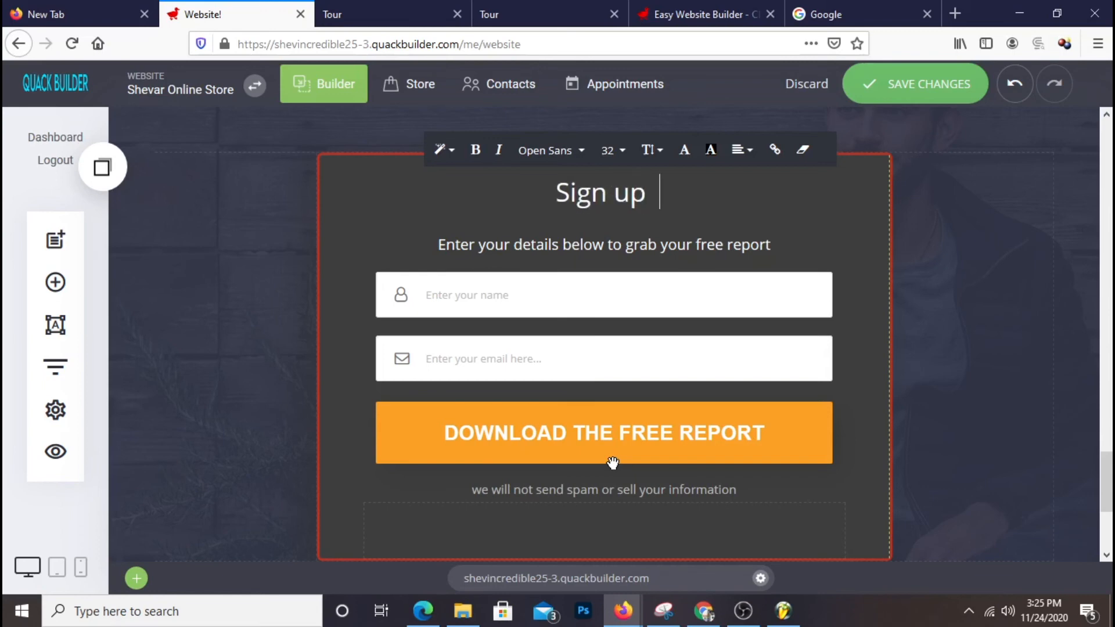
type("o")
key("BackSpace")
key("BackSpace")
key("BackSpace")
key("BackSpace")
type("today for")
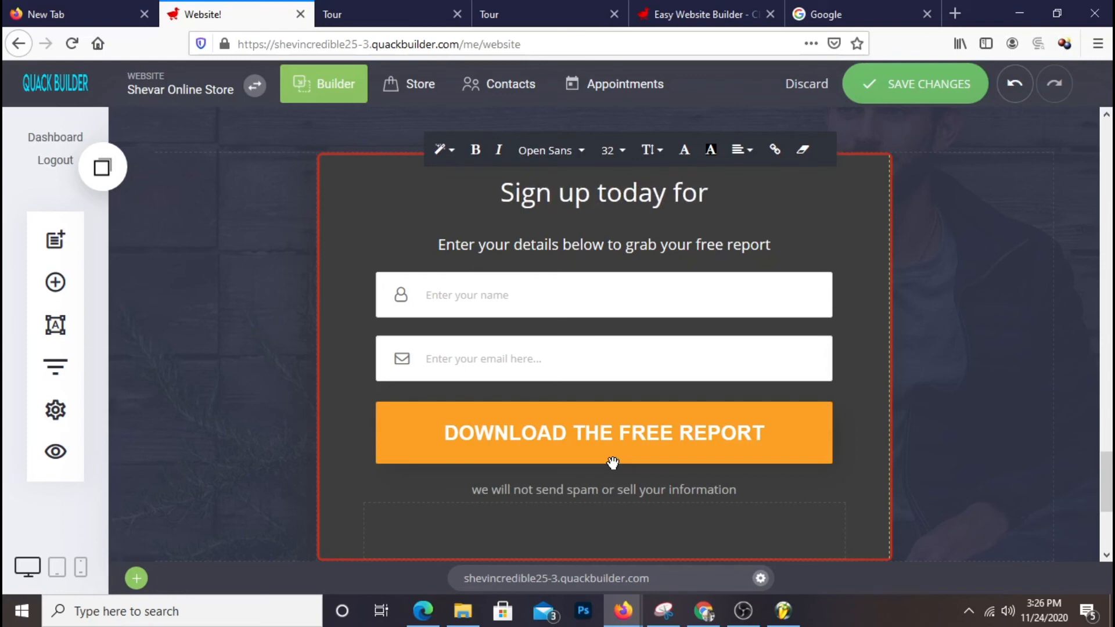
type(" cou")
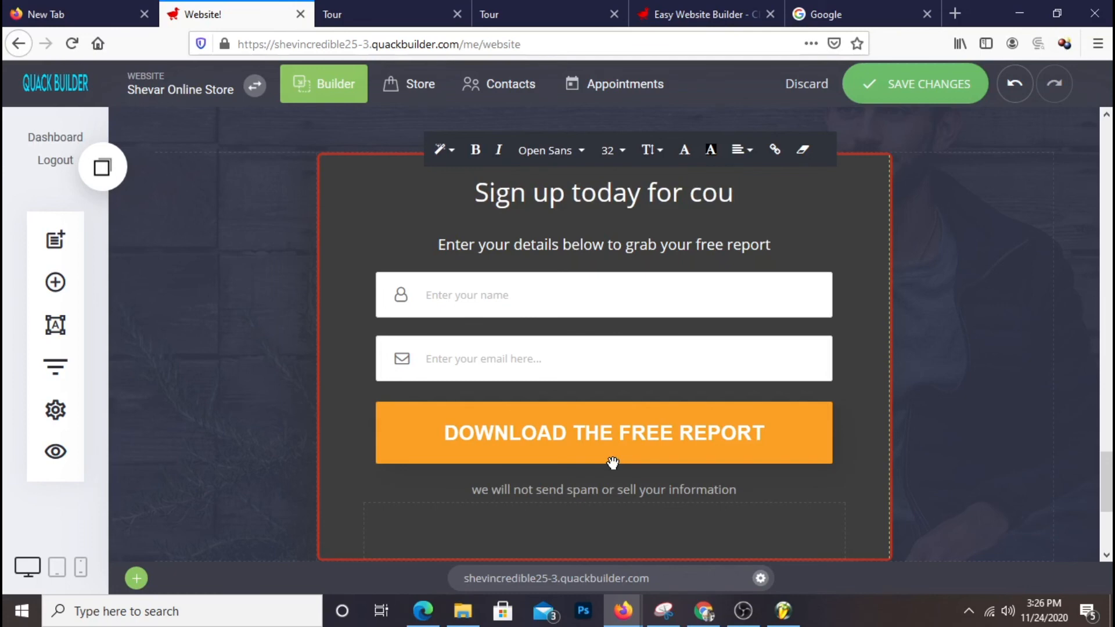
type("pon a")
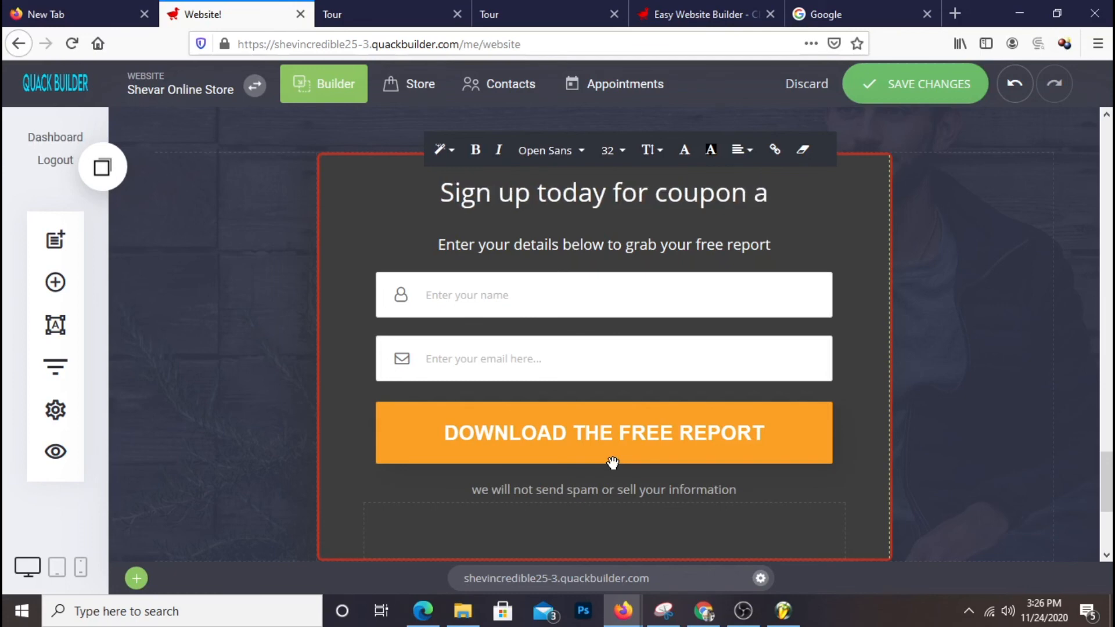
type("nd deals")
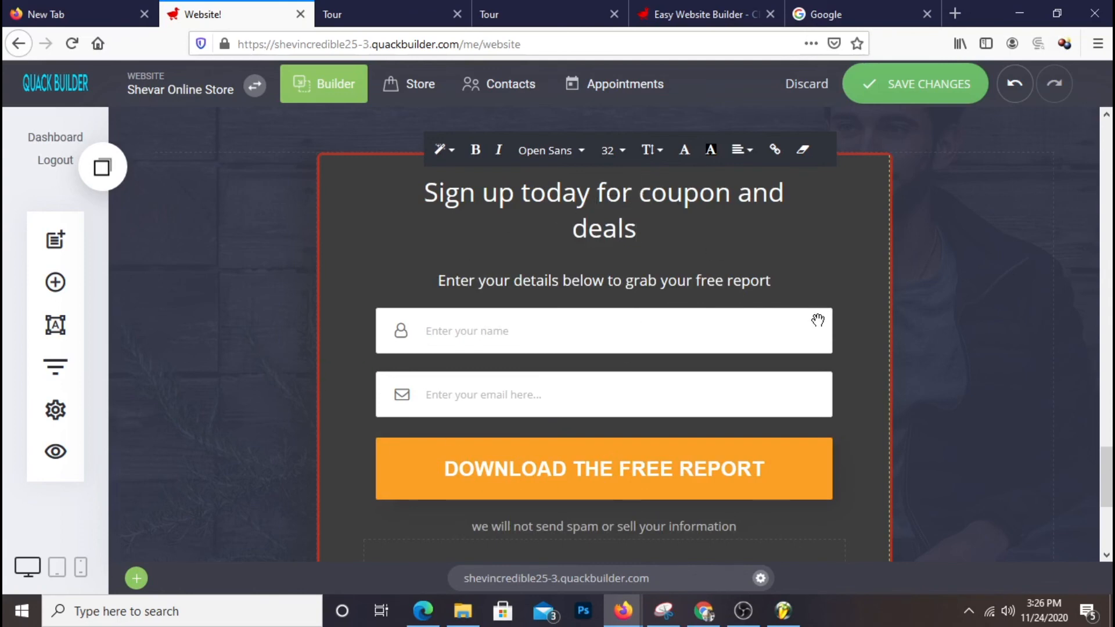
- Break the sign-up heading onto a second line before "coupon" and replace "and" with "&"
key("Return")
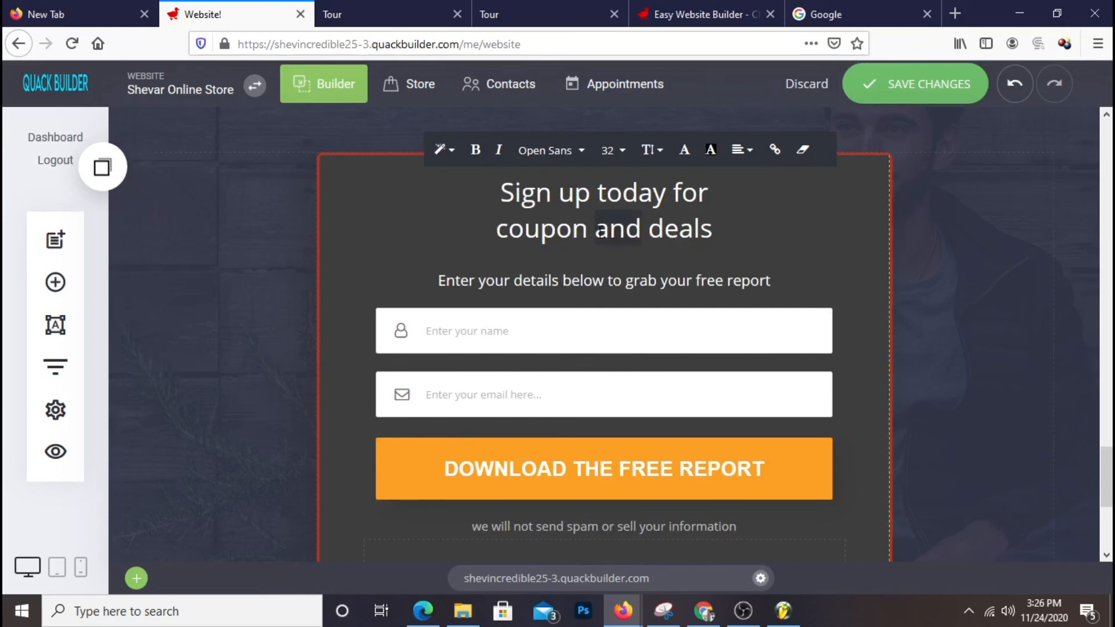
type("&")
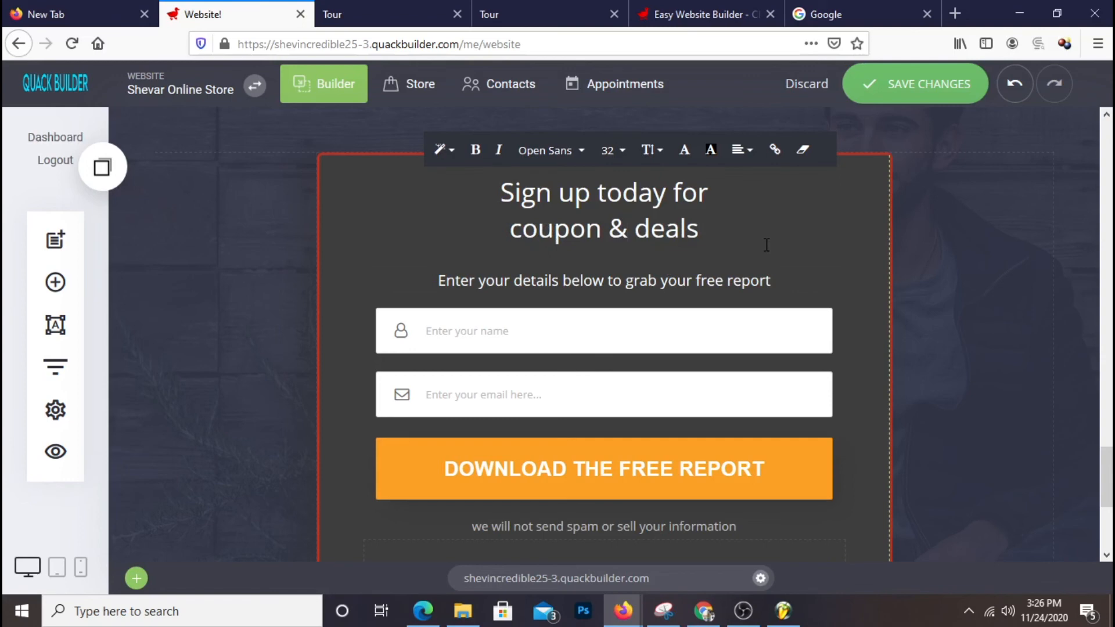
left_click(388, 523)
scroll(748, 427, "down", 3)
scroll(748, 427, "up", 4)
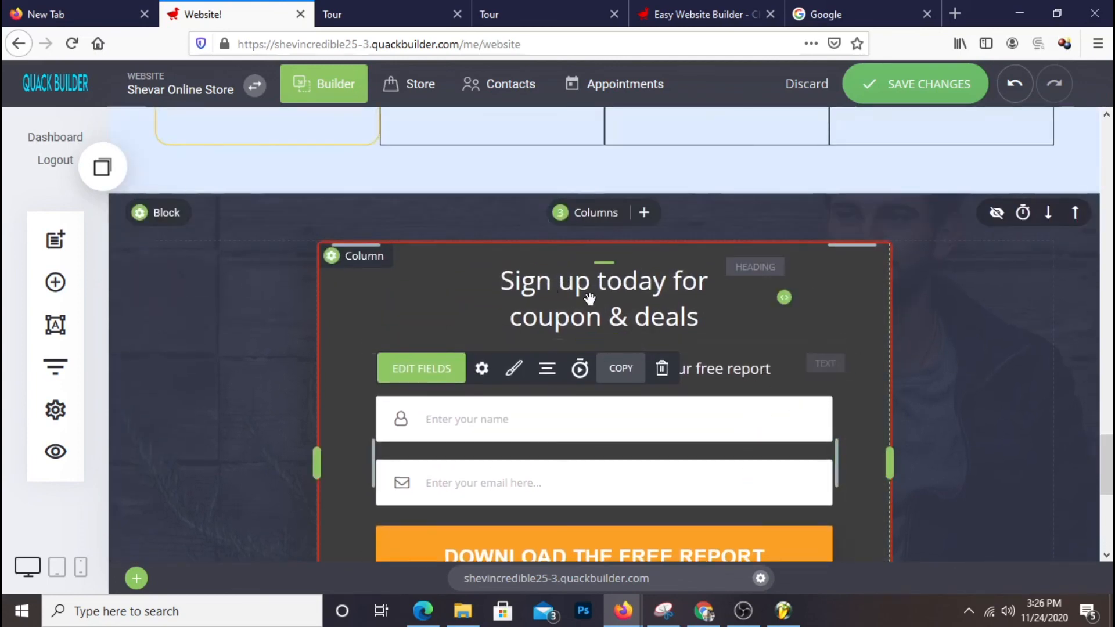
- Replace the text line under the sign-up heading with "Please use the form below to get our promotion & deals"
left_click(458, 361)
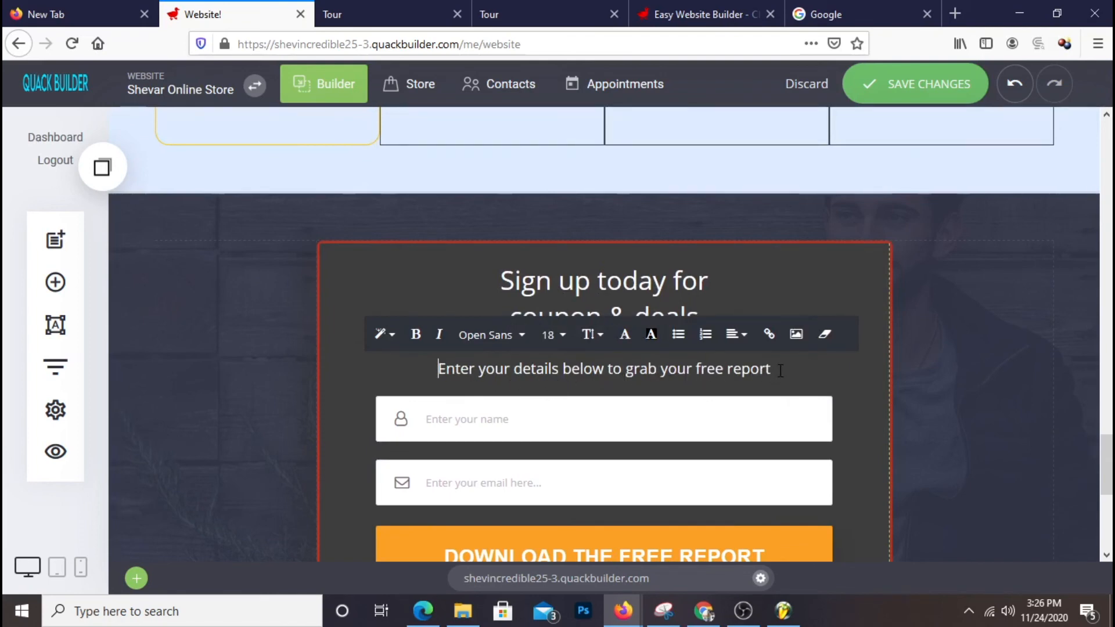
left_click_drag(511, 380, 604, 394)
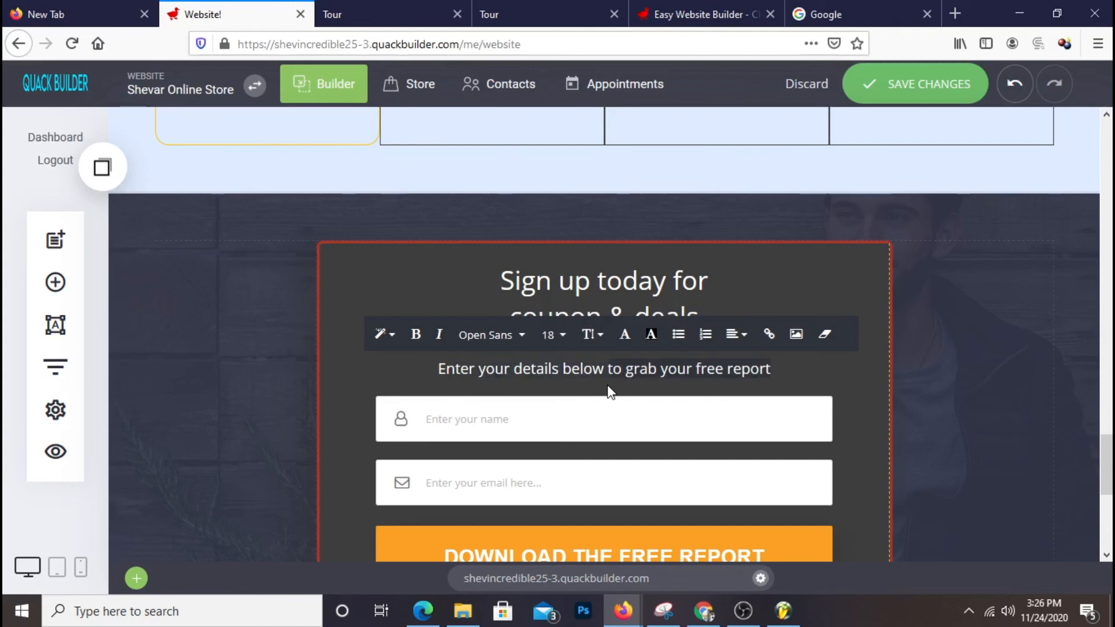
scroll(898, 409, "down", 2)
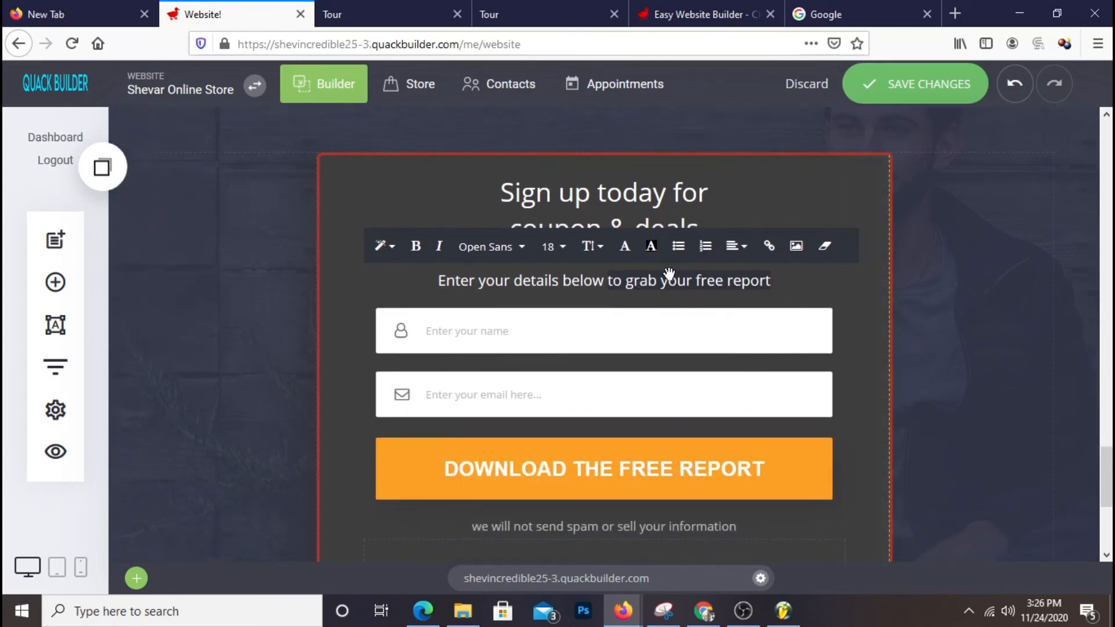
mouse_move(630, 282)
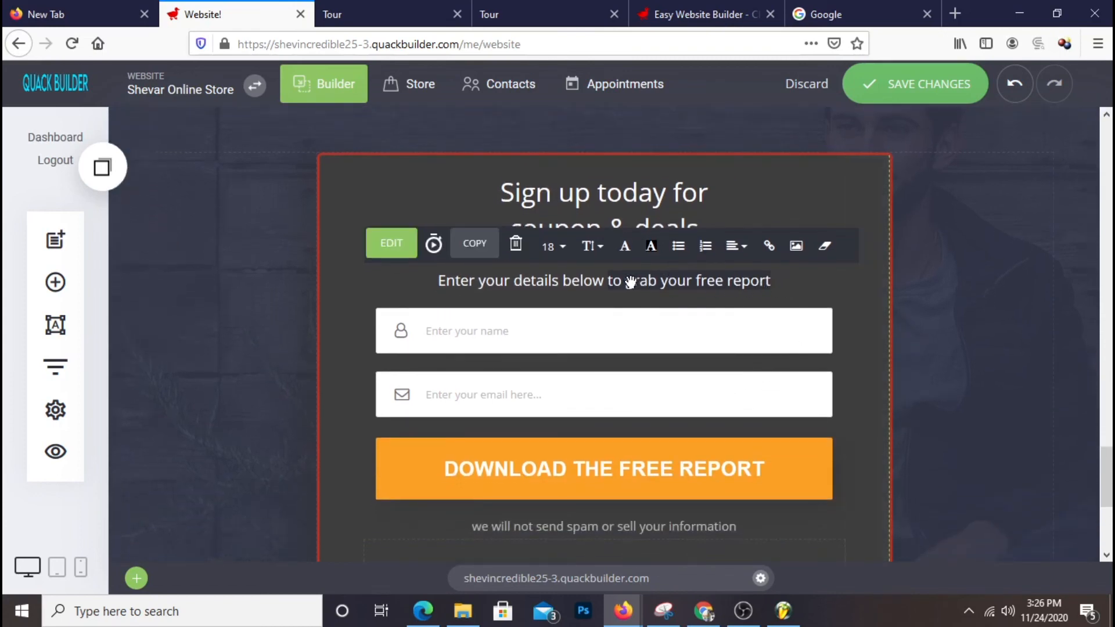
left_click(443, 283)
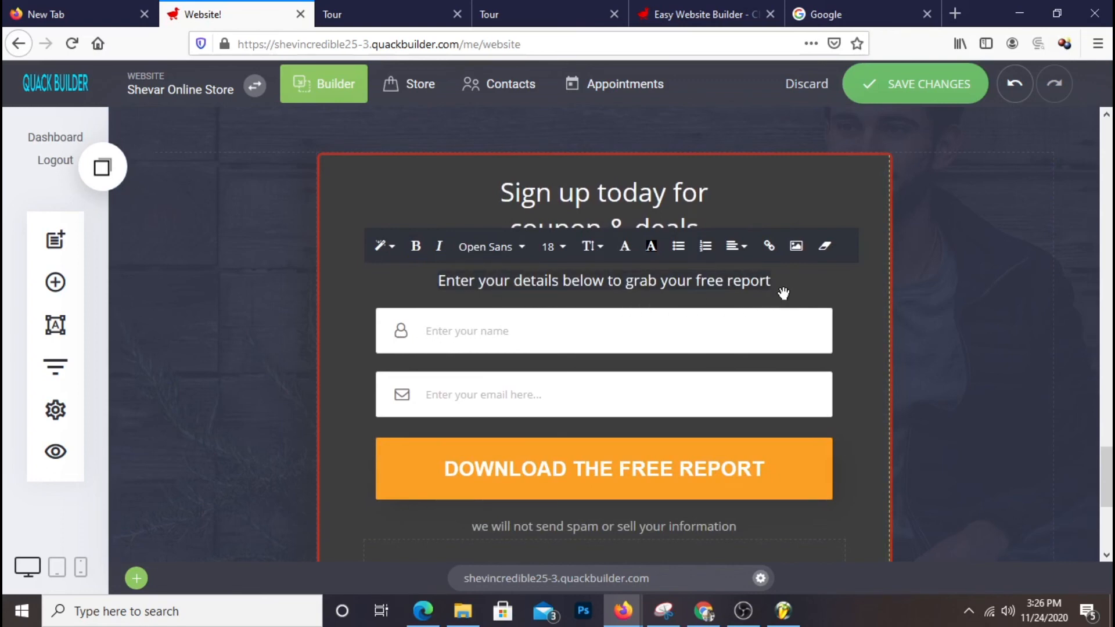
type("Please use the form")
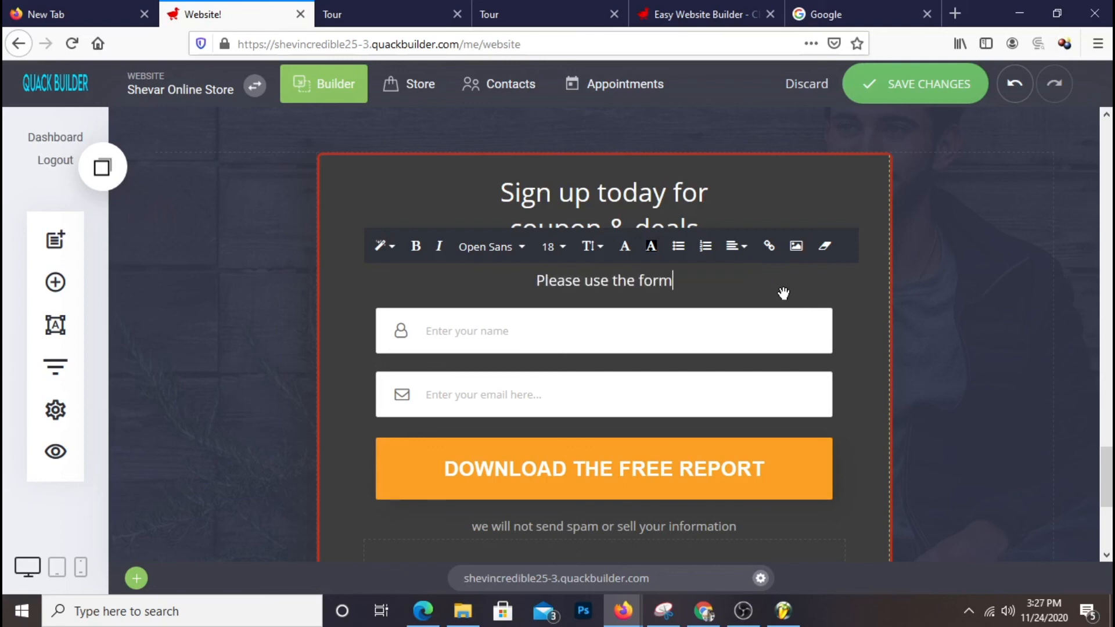
type(" below")
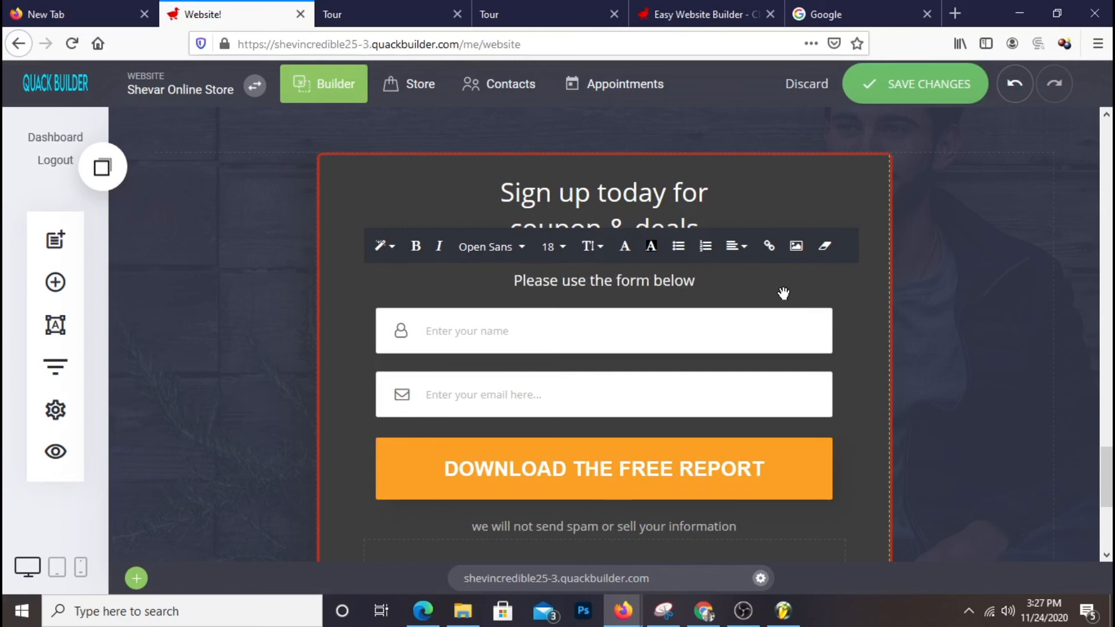
type("to get ")
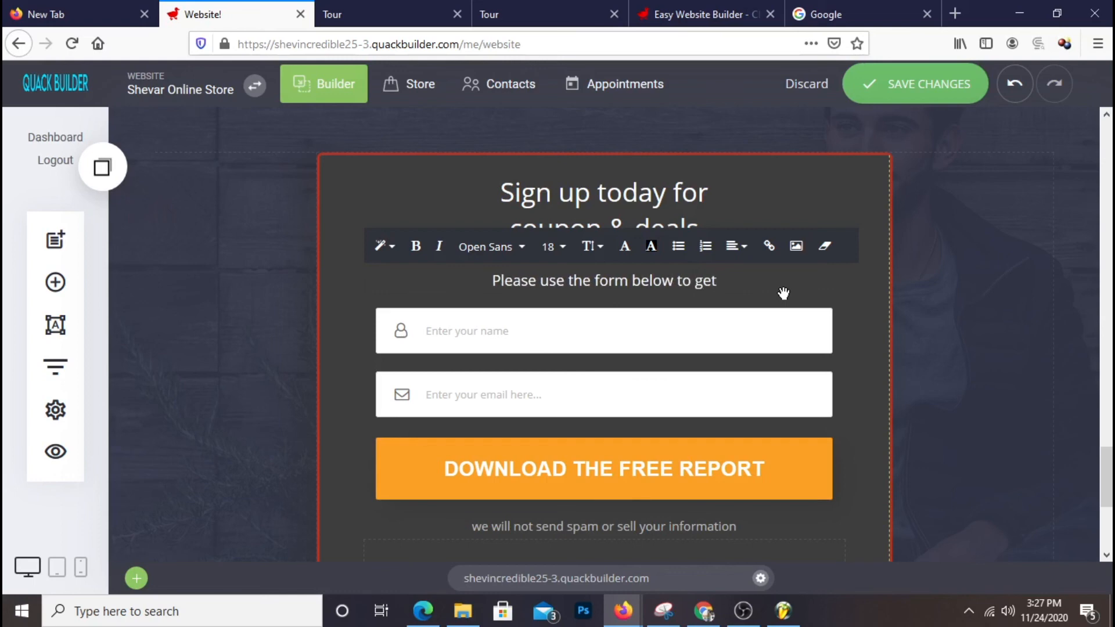
type("our")
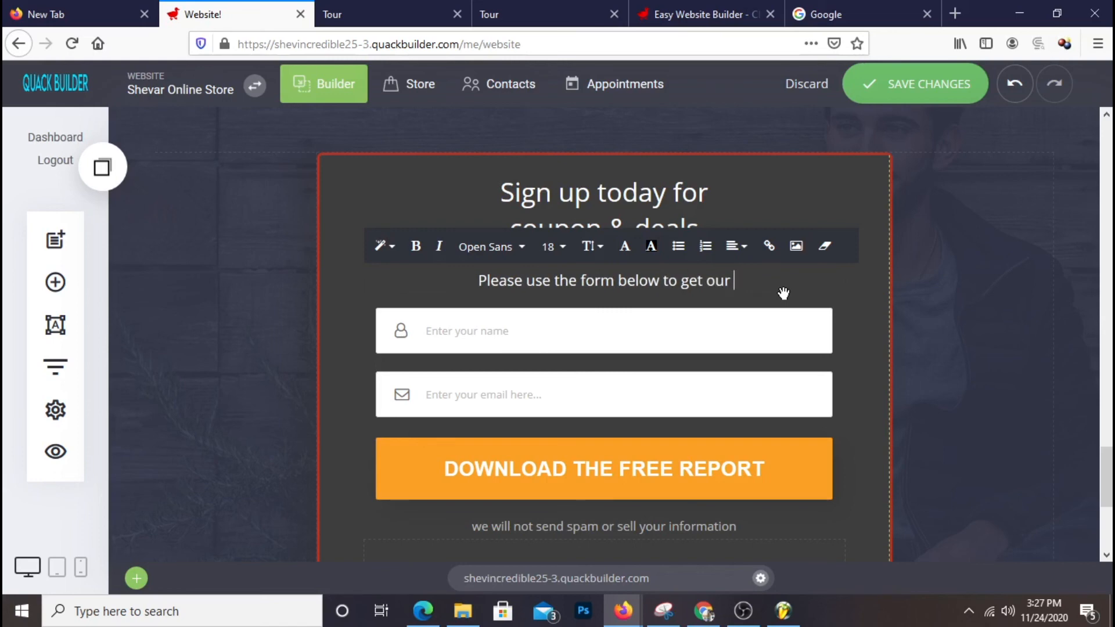
type(" pro")
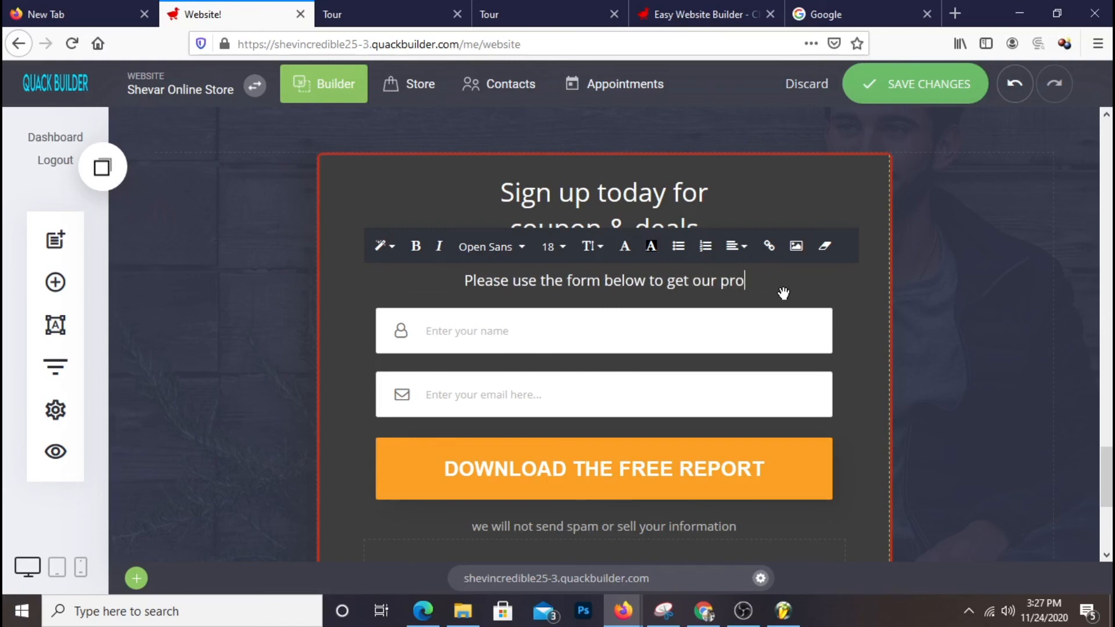
type("motion ")
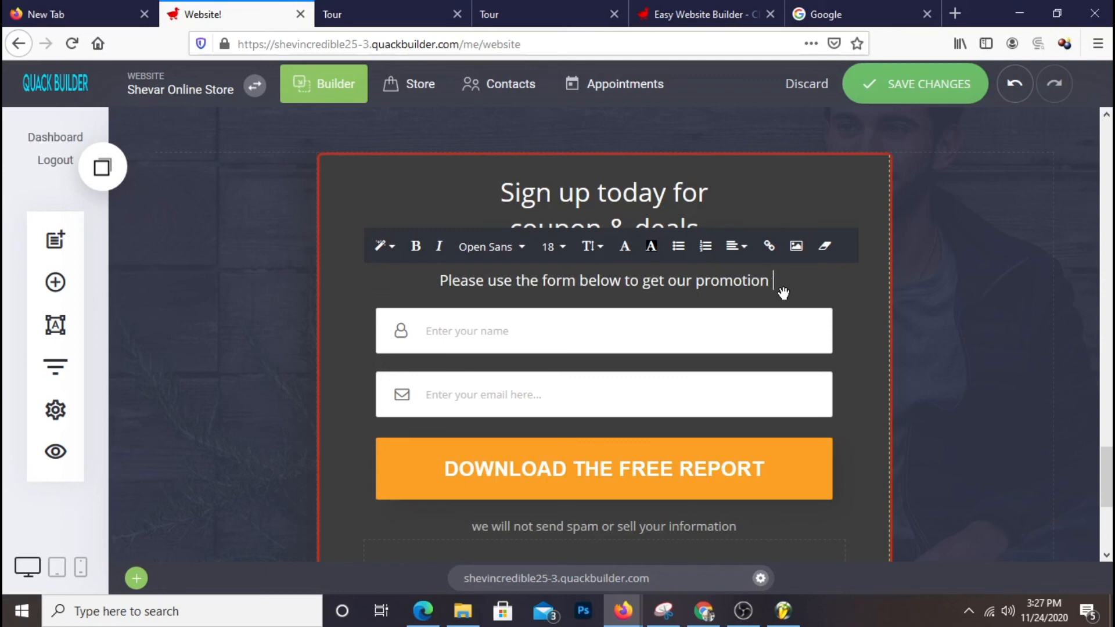
type("d")
key("BackSpace")
key("BackSpace")
type("and")
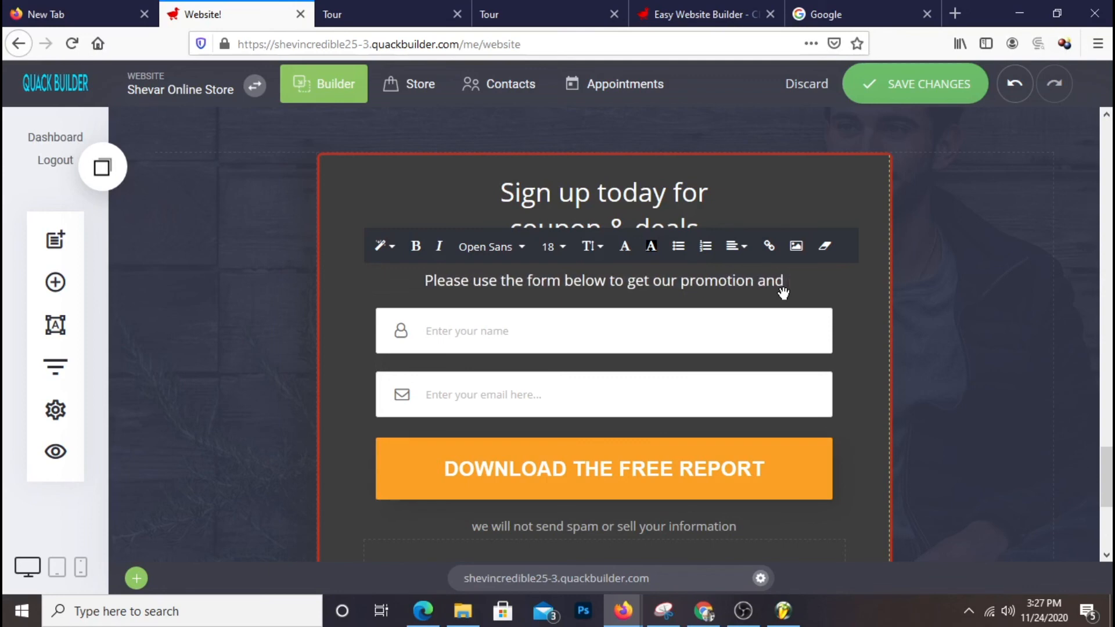
type(" d")
key("BackSpace")
key("BackSpace")
key("BackSpace")
key("BackSpace")
key("BackSpace")
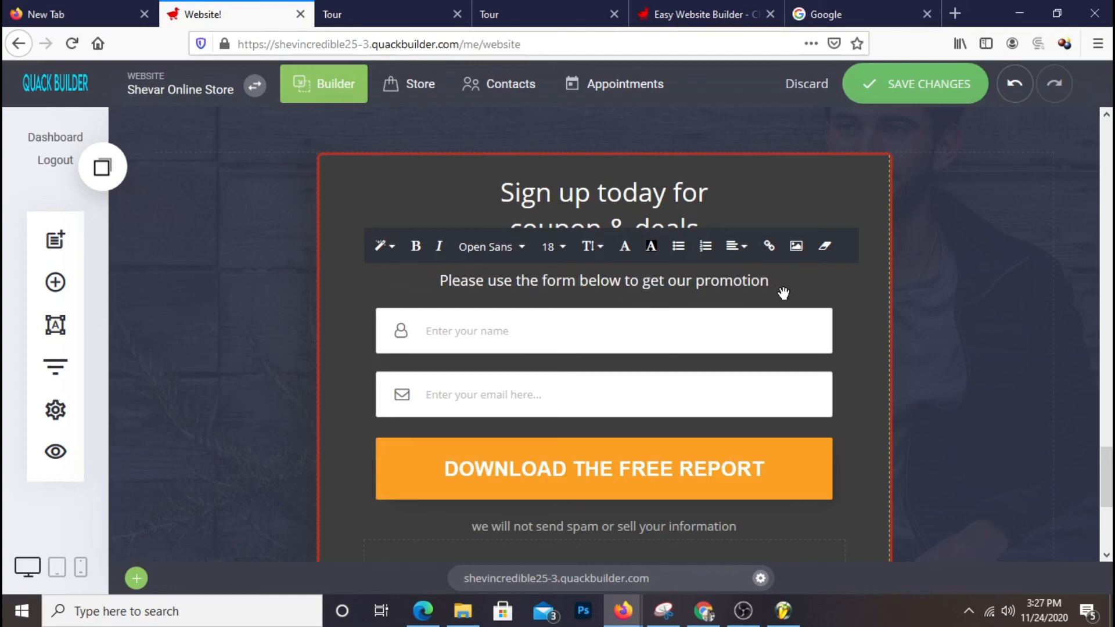
type("& deals")
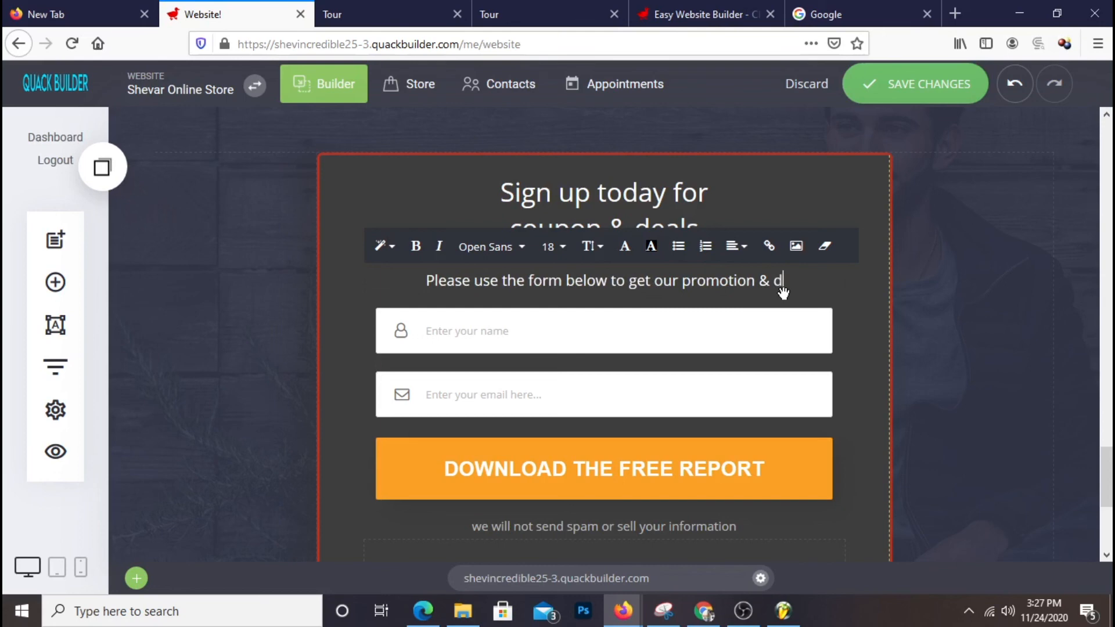
left_click(865, 390)
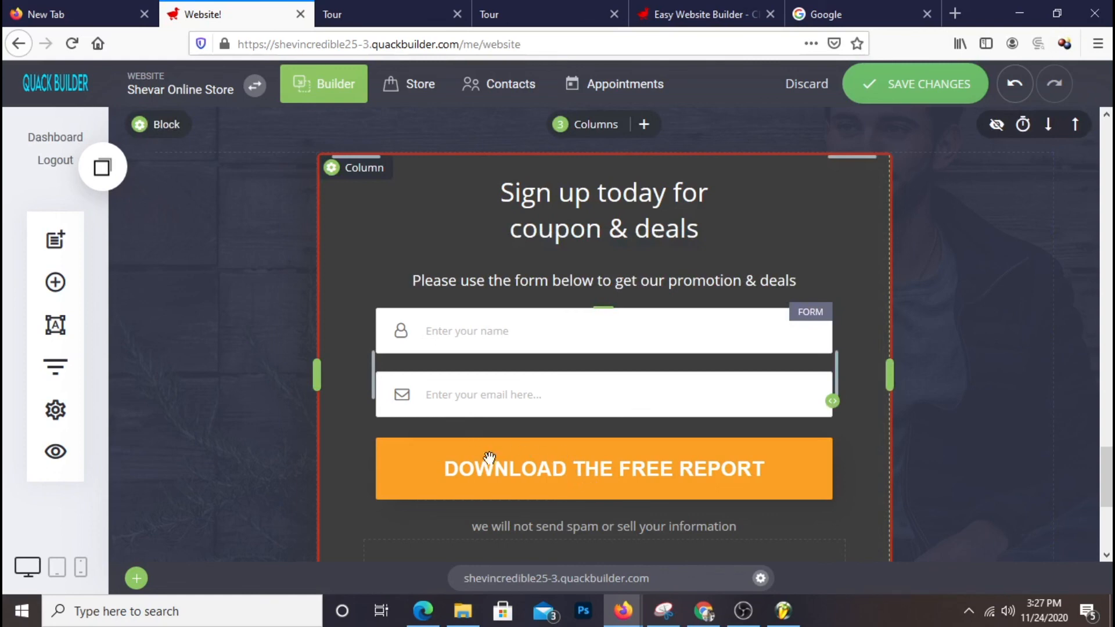
- Reduce the spacing between the sign-up heading and the text line below it to 12 px
left_click_drag(637, 258, 650, 252)
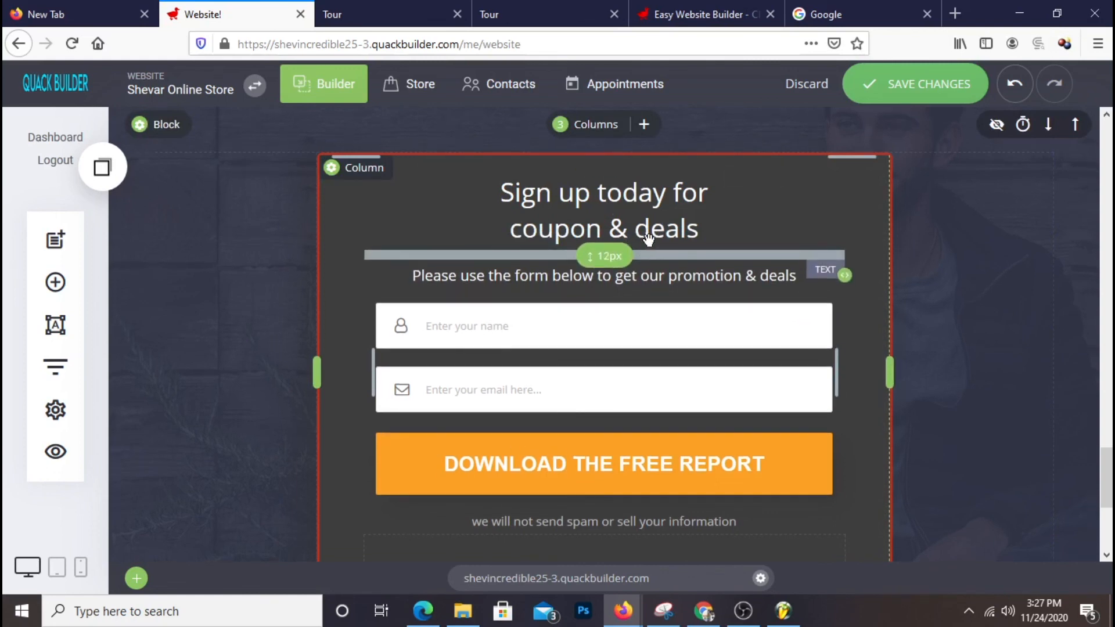
left_click(662, 224)
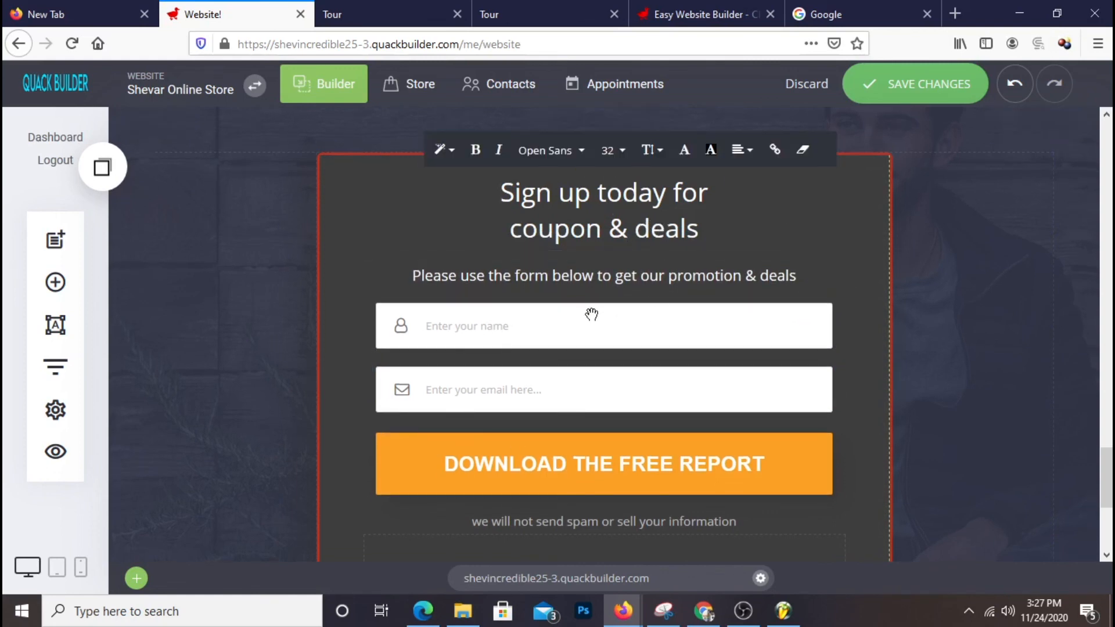
- Change the sign-up form's button text from "DOWNLOAD THE FREE REPORT" to "Submit" in the form settings
left_click(602, 359)
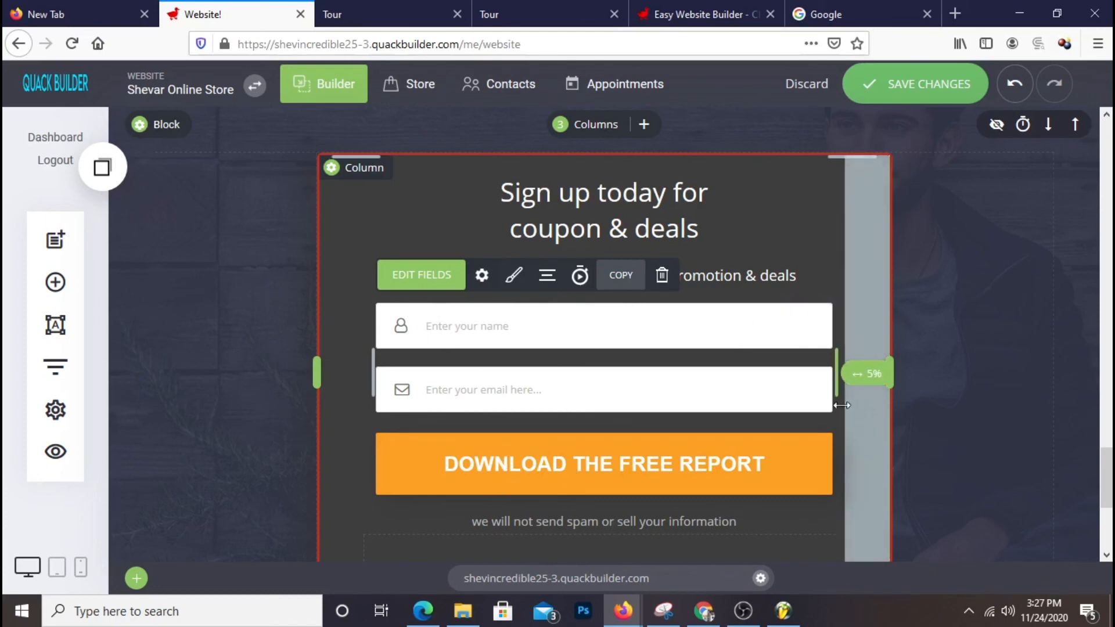
scroll(986, 423, "down", 3)
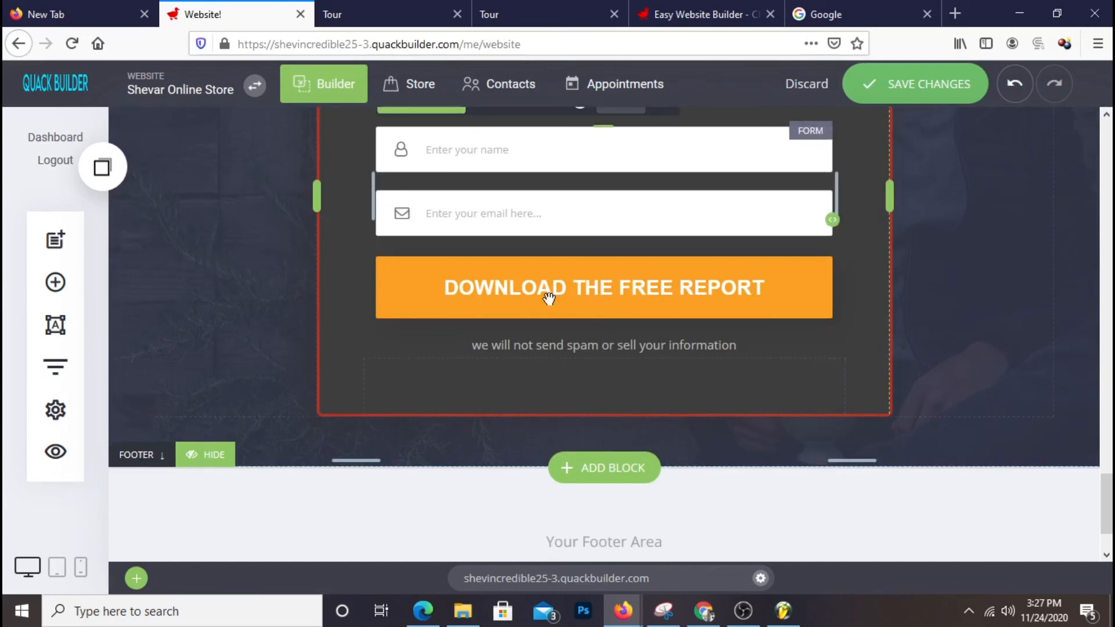
scroll(540, 295, "up", 3)
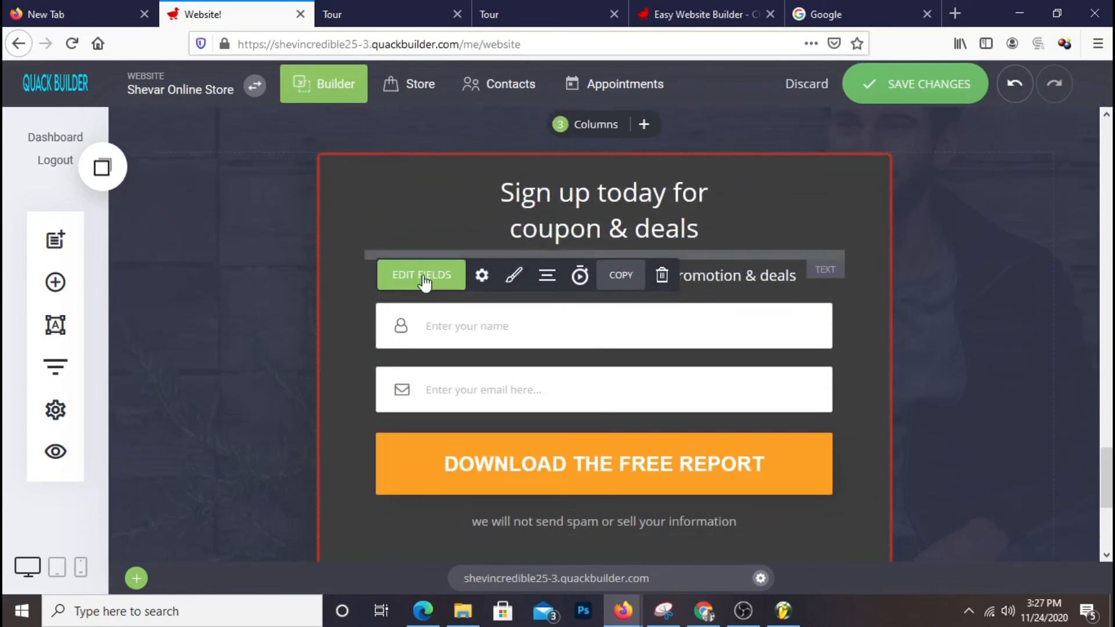
left_click(423, 276)
left_click(534, 388)
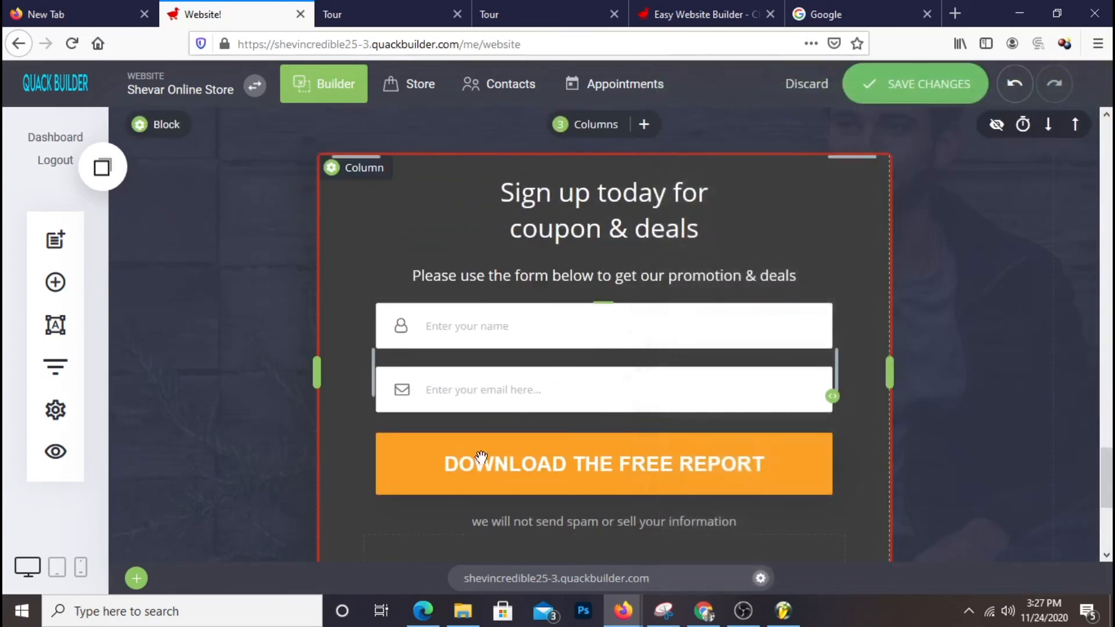
left_click(492, 276)
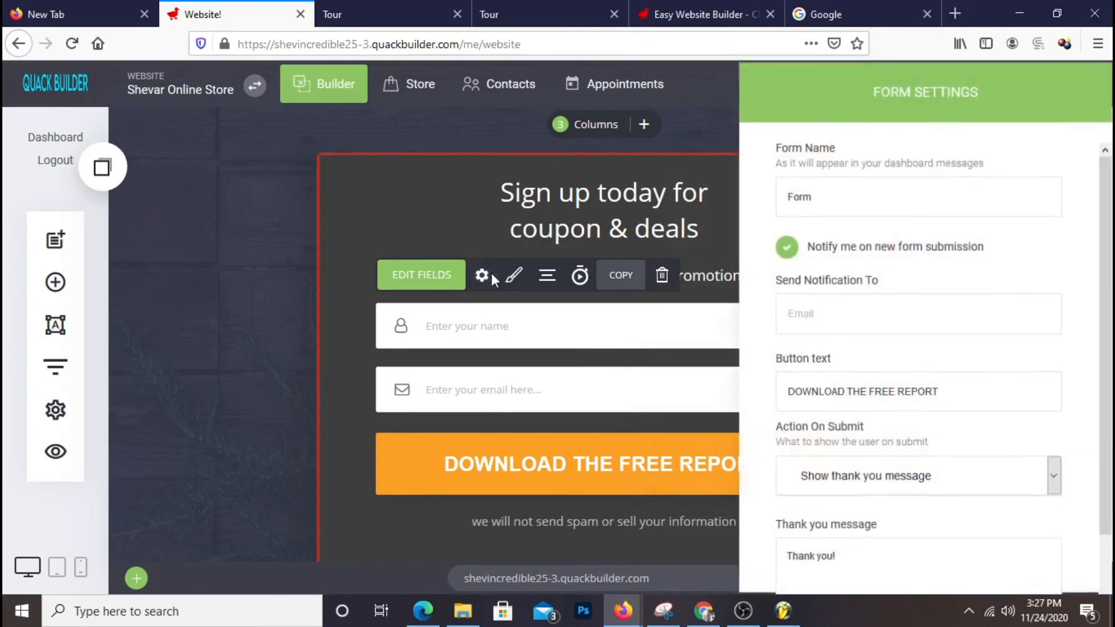
left_click_drag(974, 401, 662, 392)
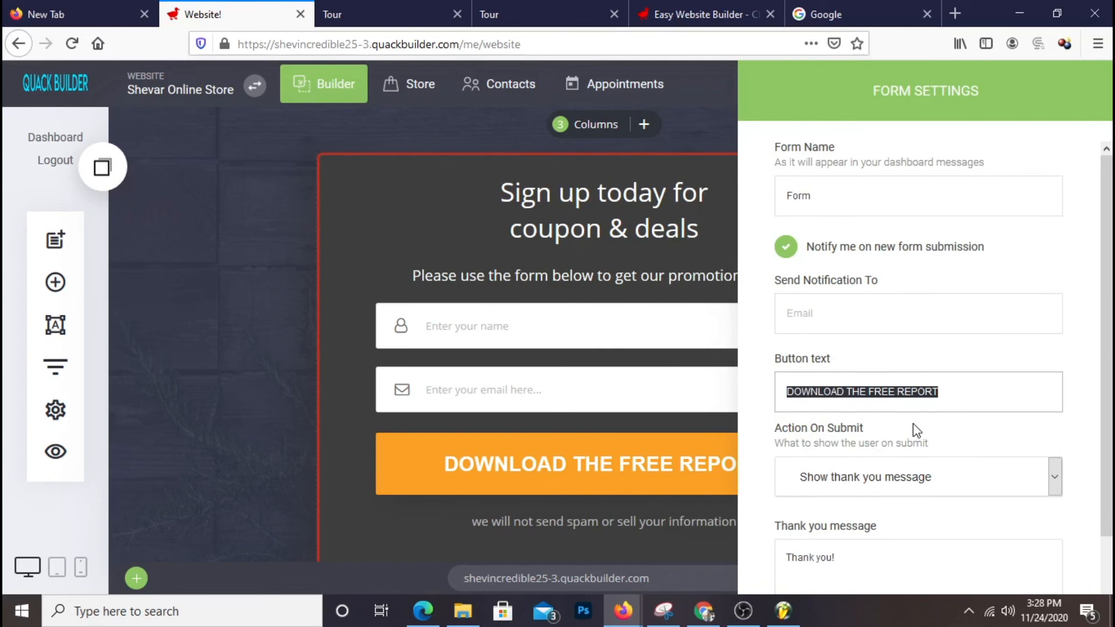
type("Su")
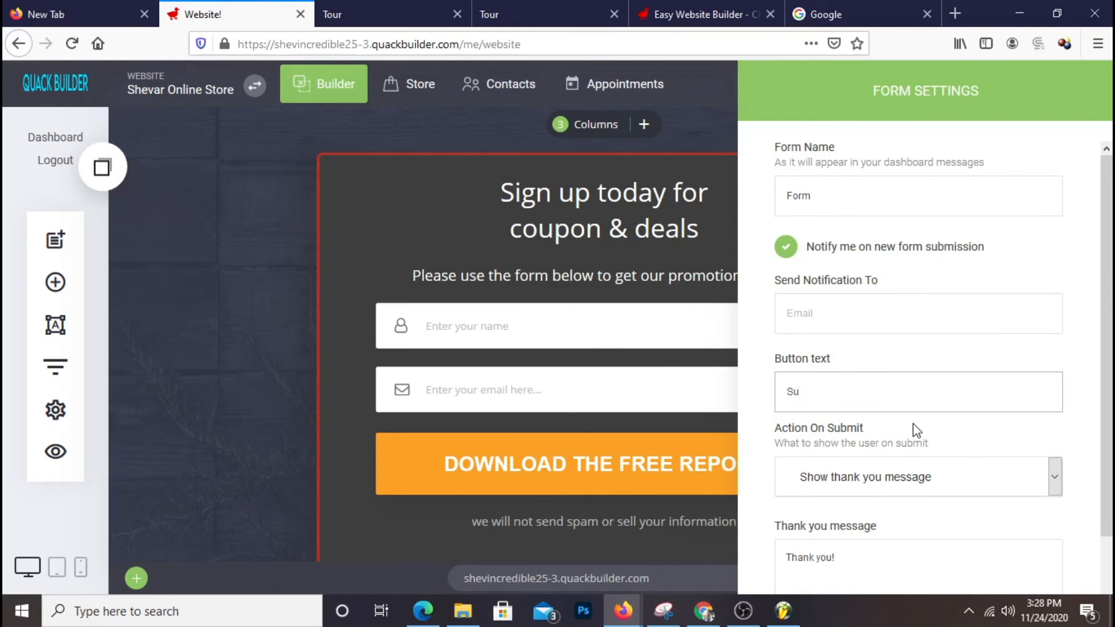
type("bmit")
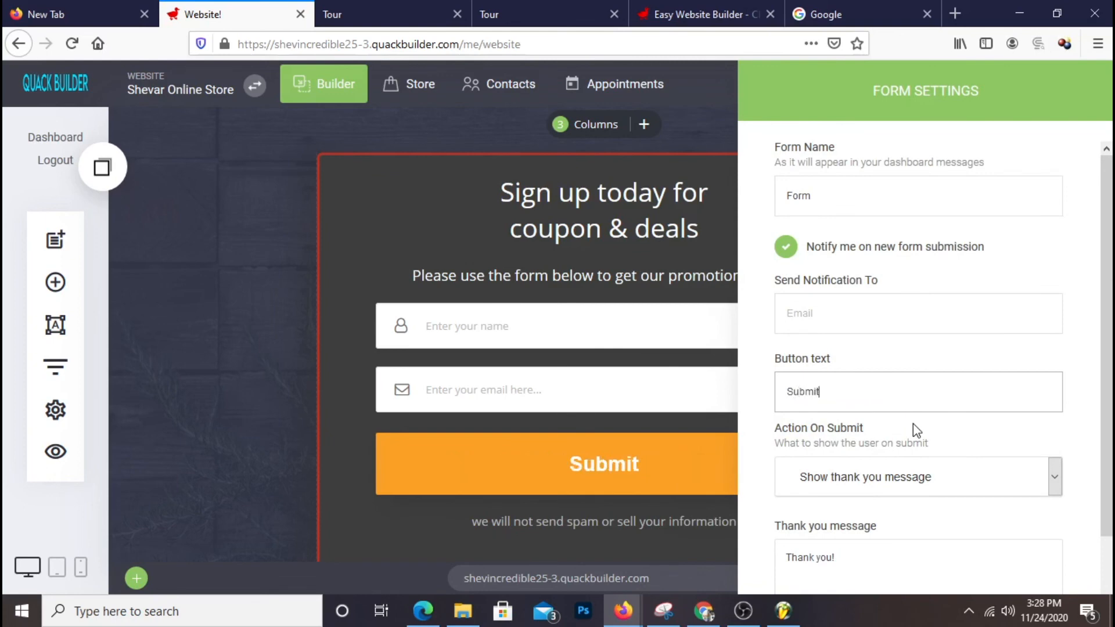
left_click(626, 447)
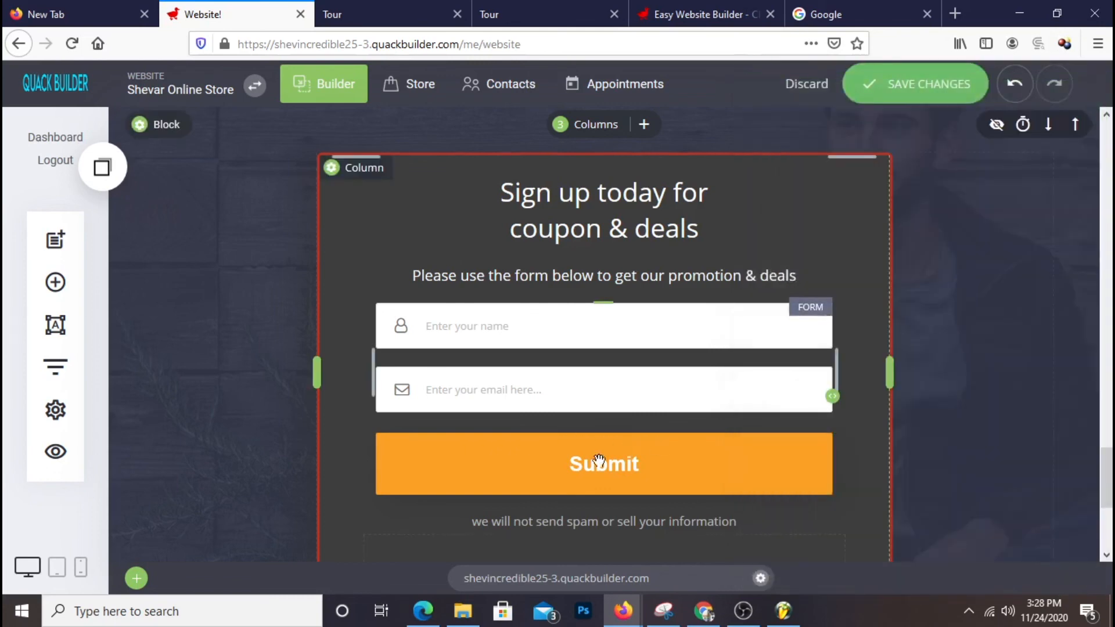
- Slightly reduce the spacing above the sign-up column within its block
scroll(746, 460, "down", 2)
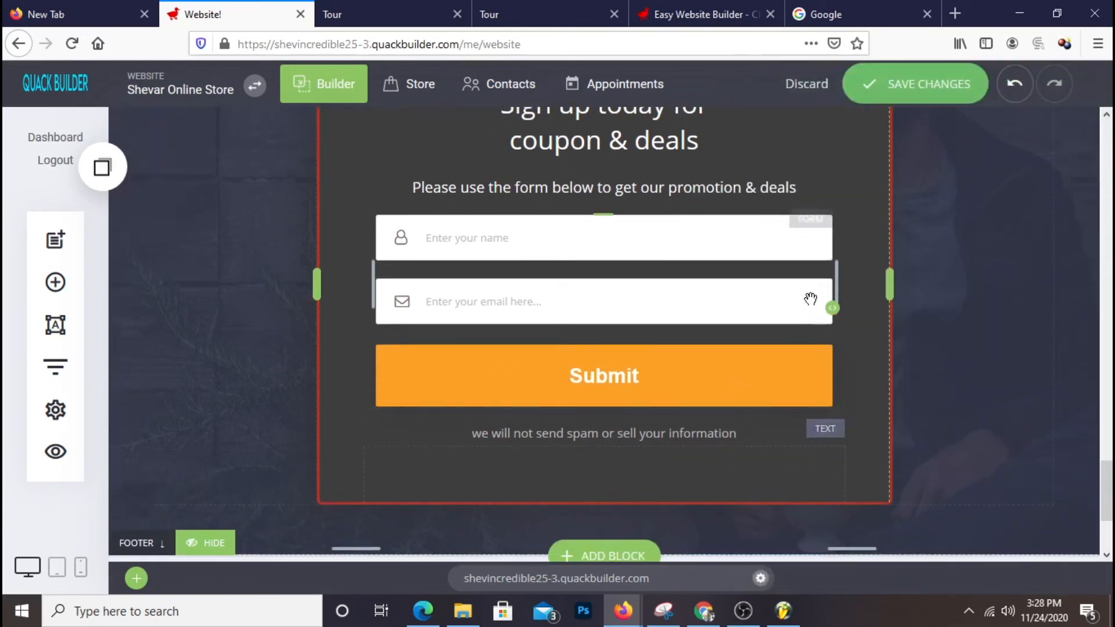
scroll(812, 296, "up", 5)
left_click_drag(752, 320, 757, 314)
scroll(1002, 423, "down", 6)
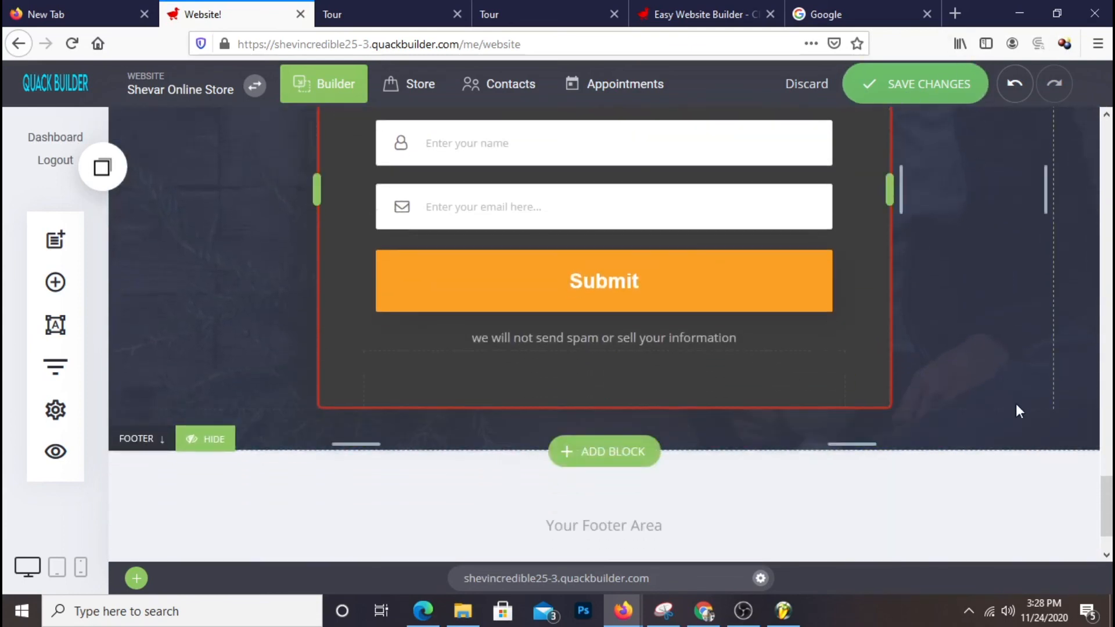
scroll(798, 367, "up", 3)
scroll(884, 348, "up", 2)
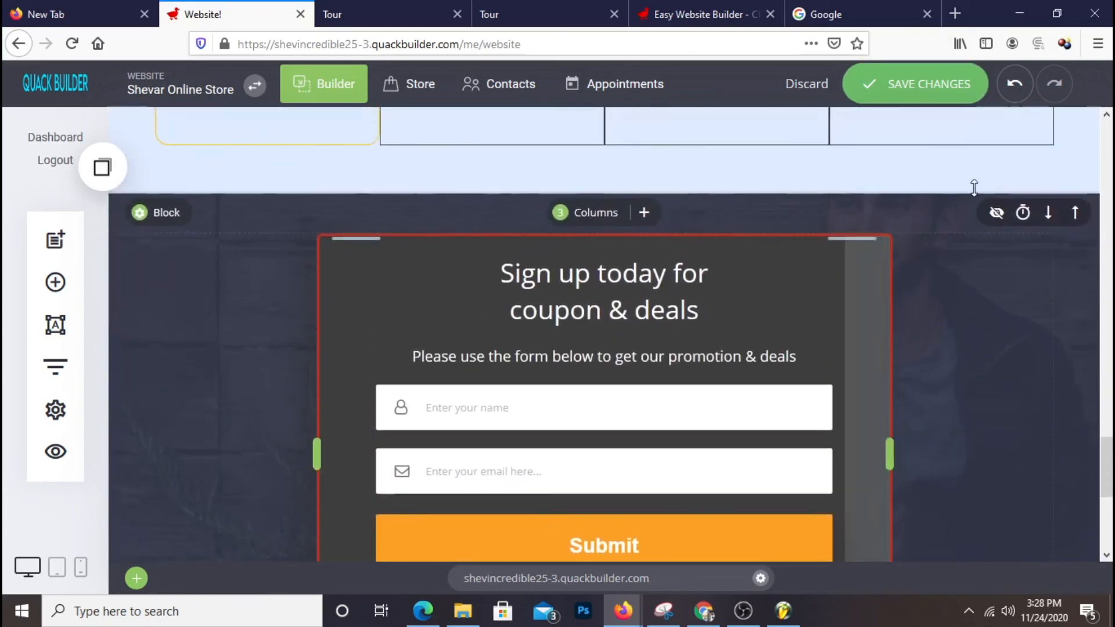
- Save the website changes and reload the site preview to check the sign-up block and the product sections
left_click(914, 97)
left_click(353, 11)
right_click(356, 10)
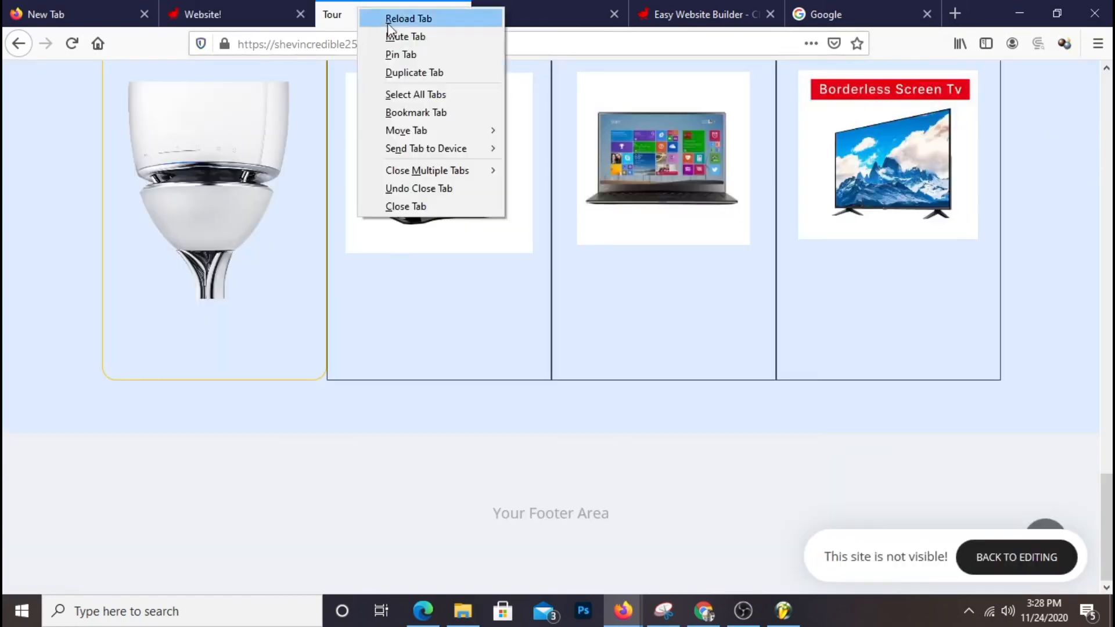
left_click(409, 19)
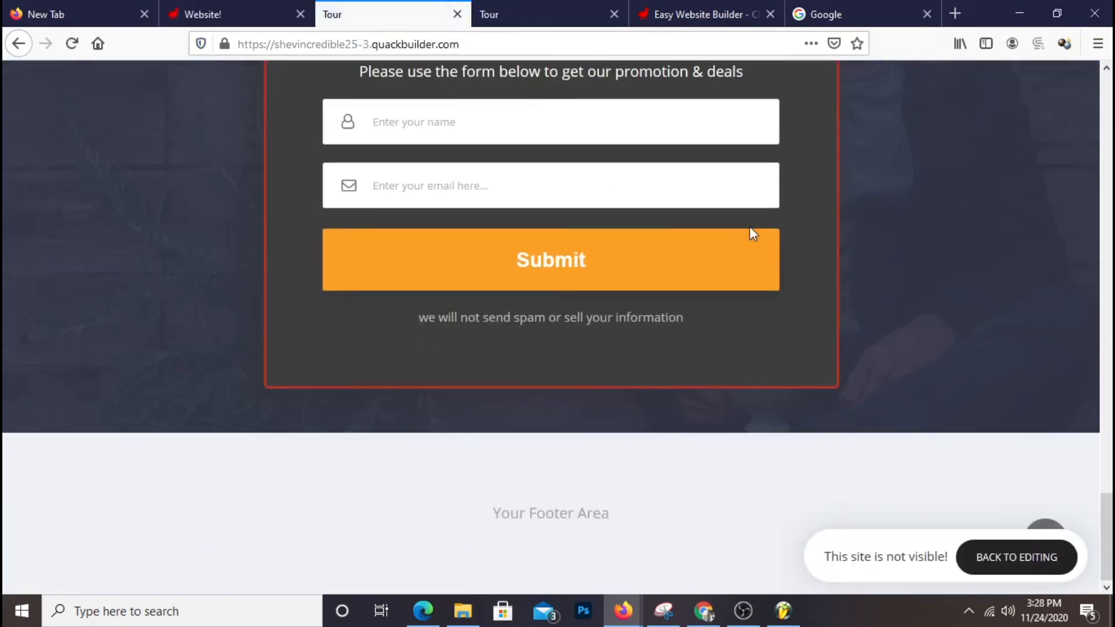
scroll(754, 232, "up", 18)
scroll(759, 227, "down", 10)
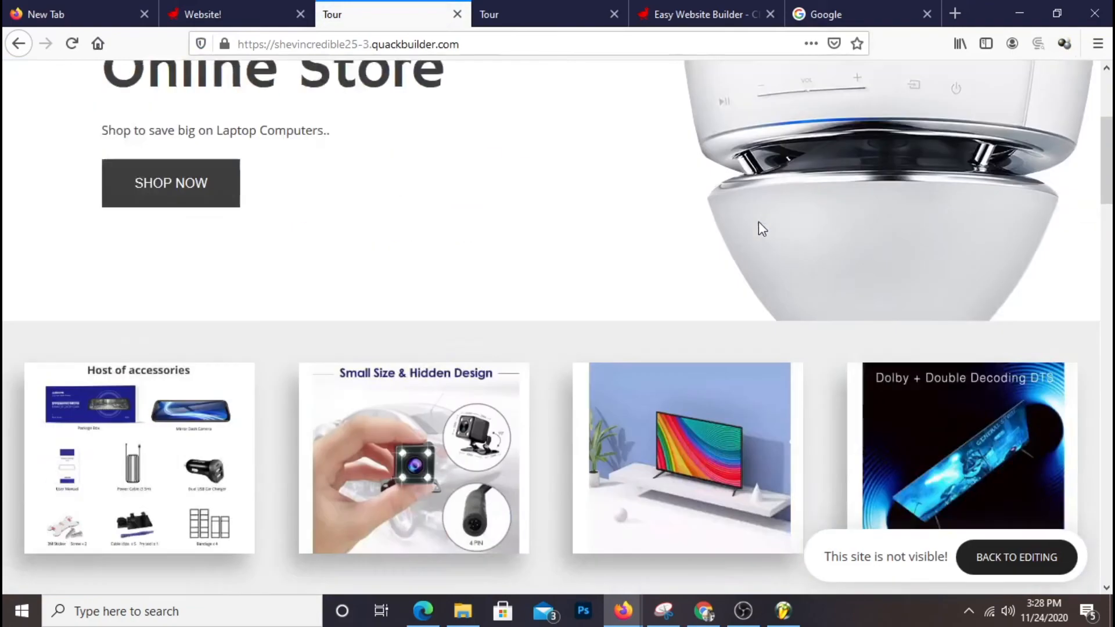
scroll(754, 226, "down", 10)
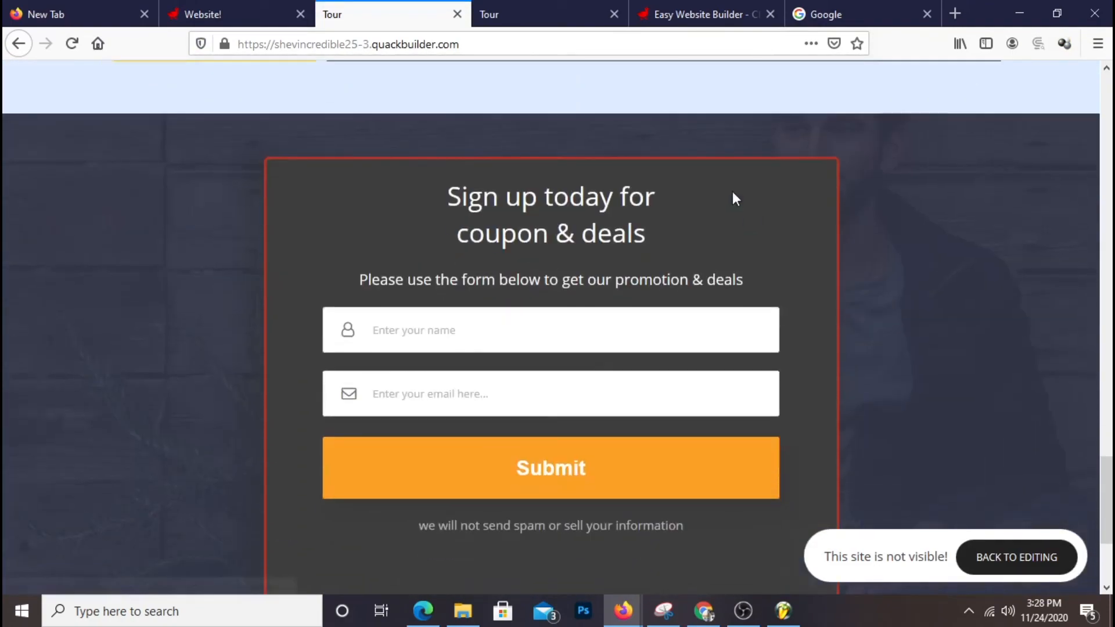
scroll(587, 304, "down", 3)
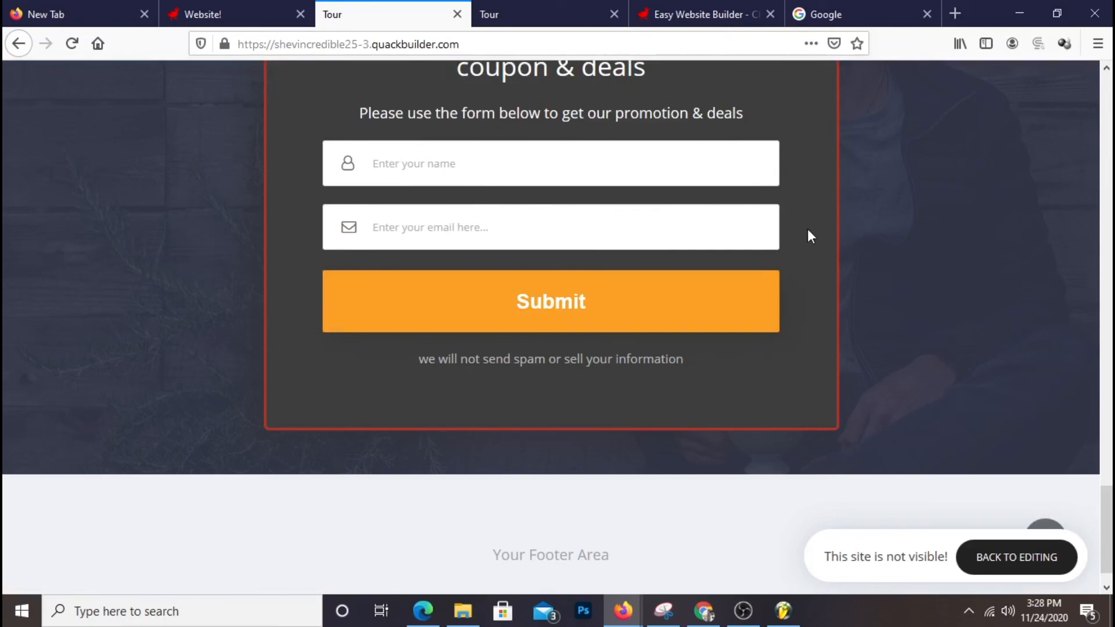
scroll(869, 326, "up", 10)
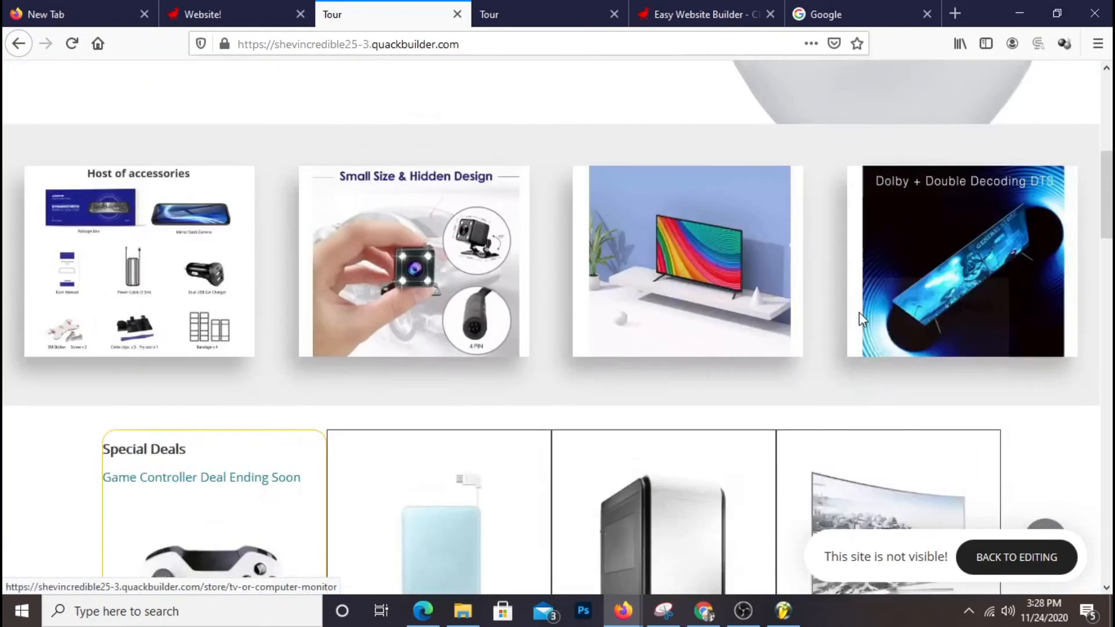
- Return to the website editor and hide the default "Your Footer Area" block at the end of the page
scroll(859, 312, "down", 10)
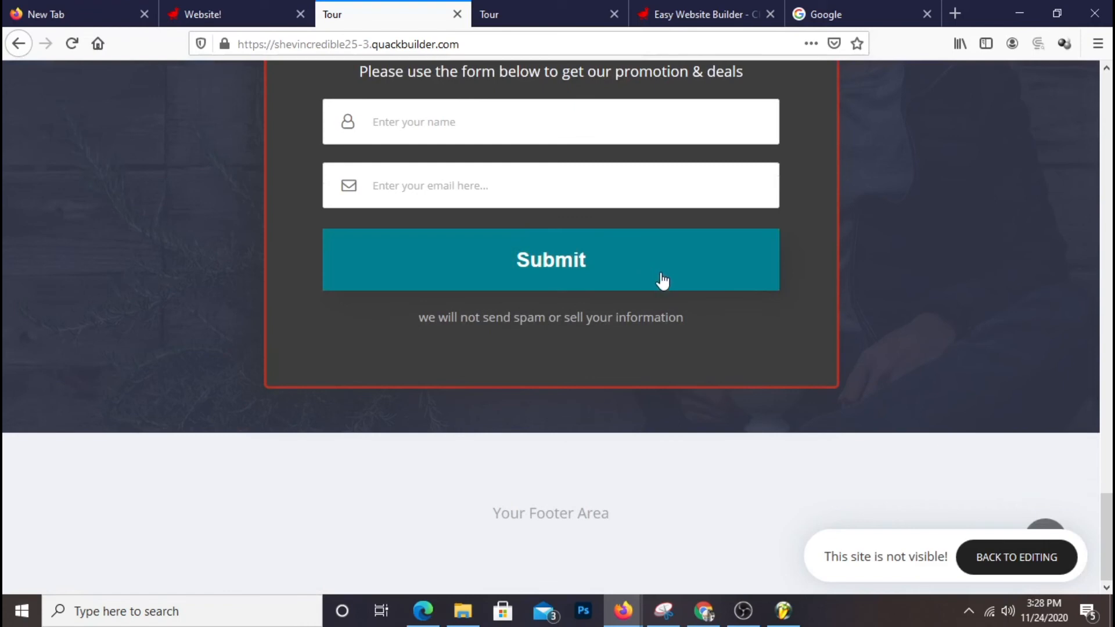
left_click(237, 20)
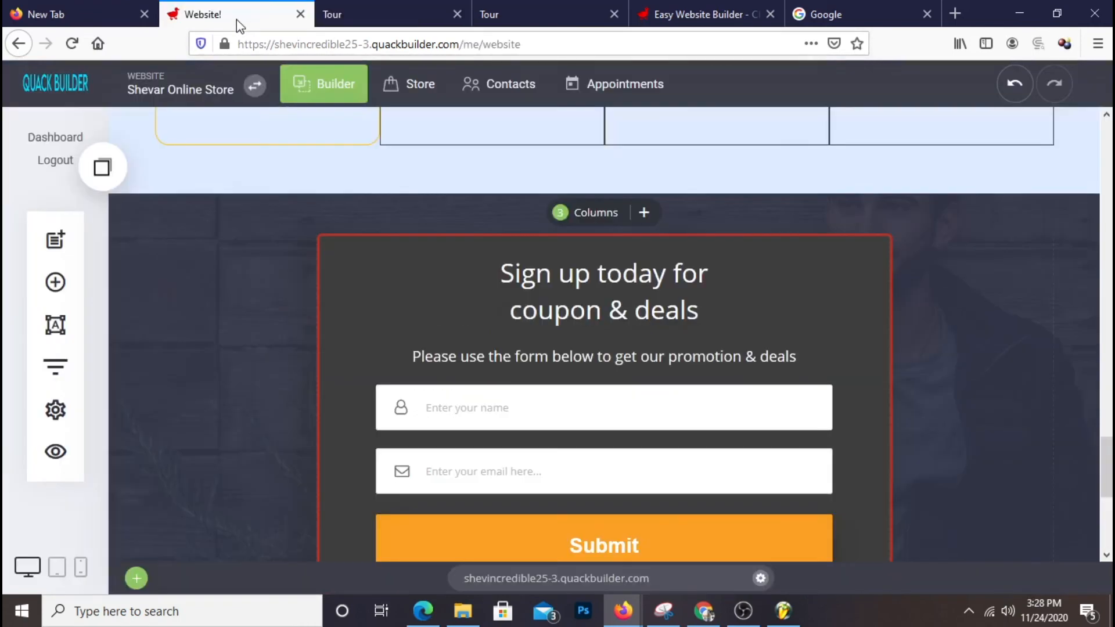
scroll(691, 369, "down", 5)
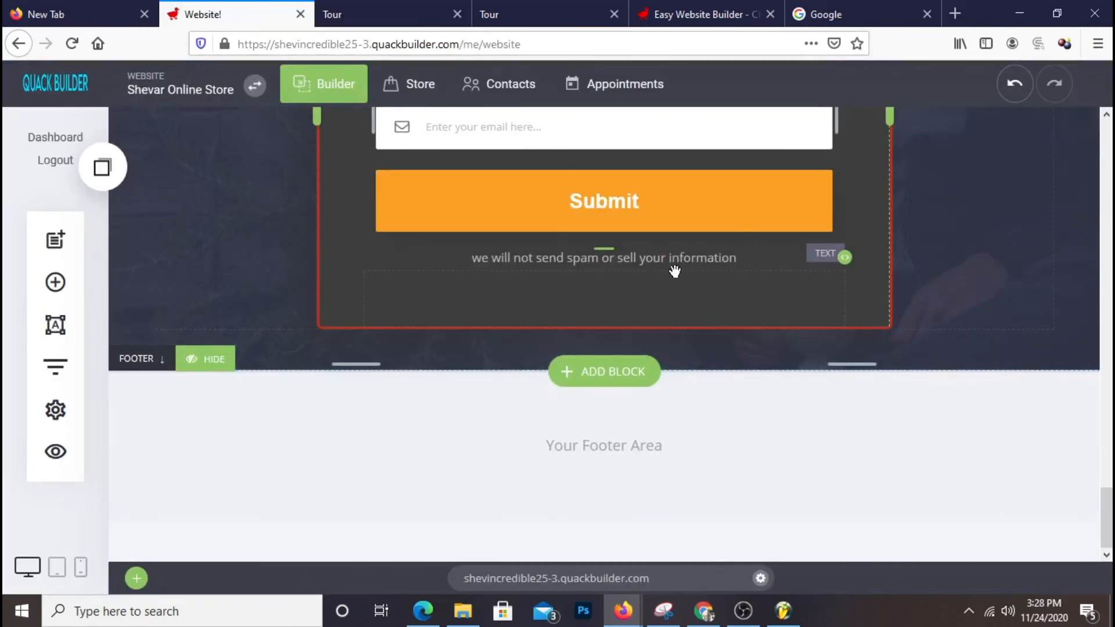
scroll(813, 422, "up", 10)
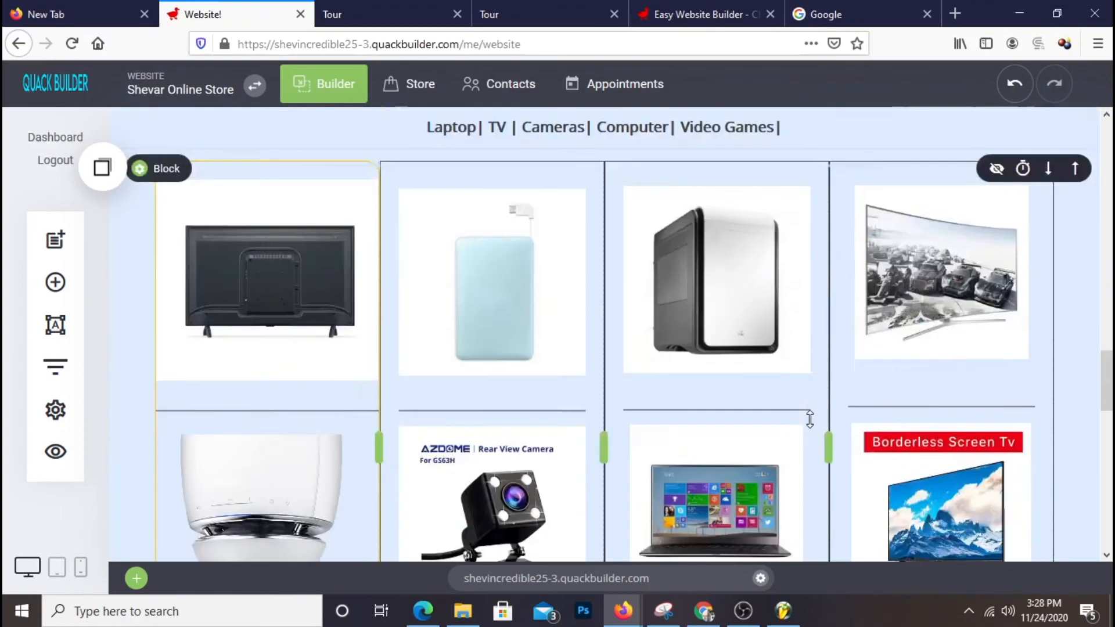
scroll(810, 418, "up", 6)
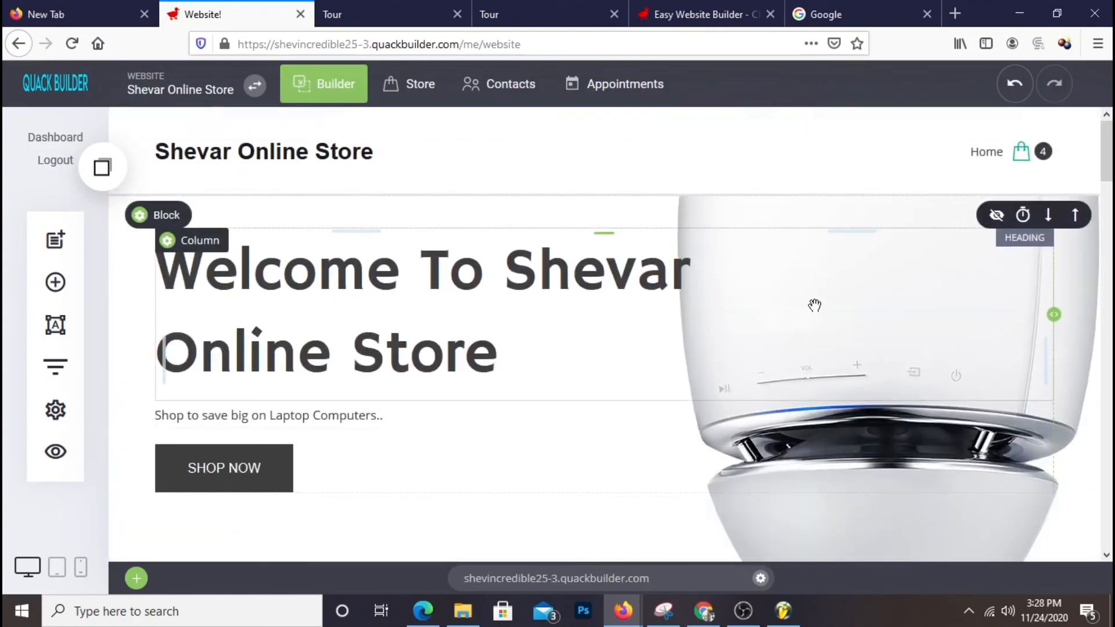
scroll(813, 304, "down", 15)
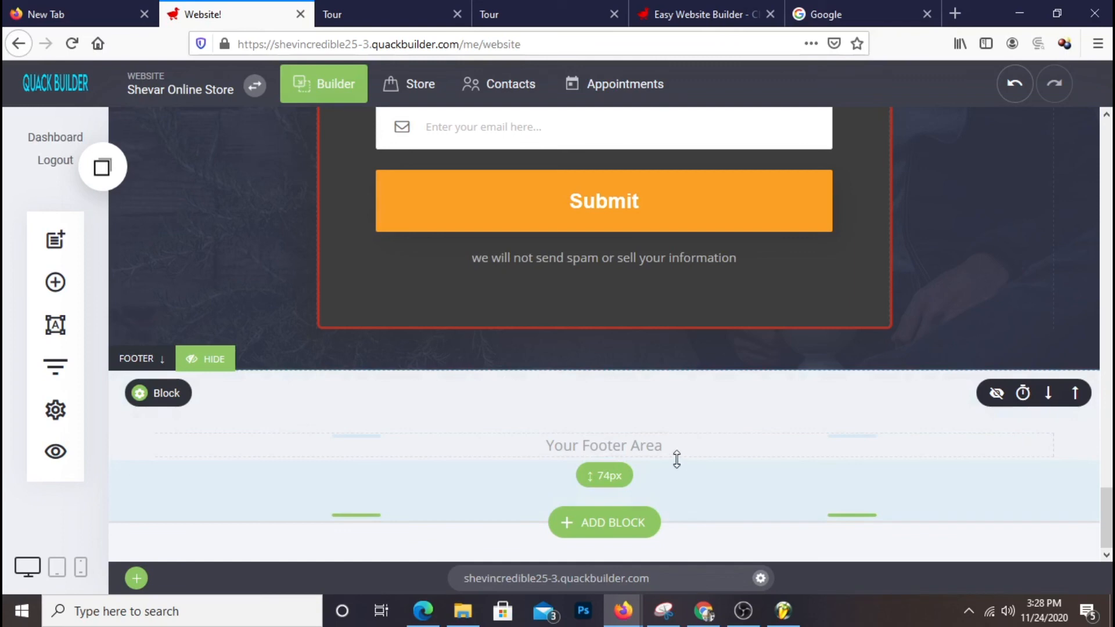
mouse_move(165, 405)
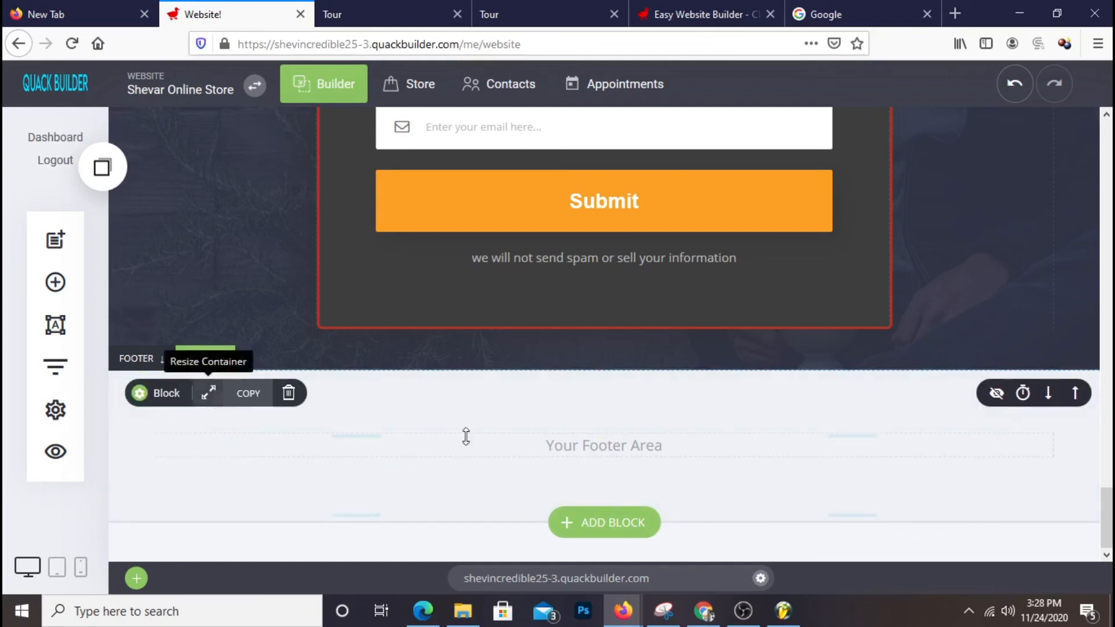
left_click(999, 395)
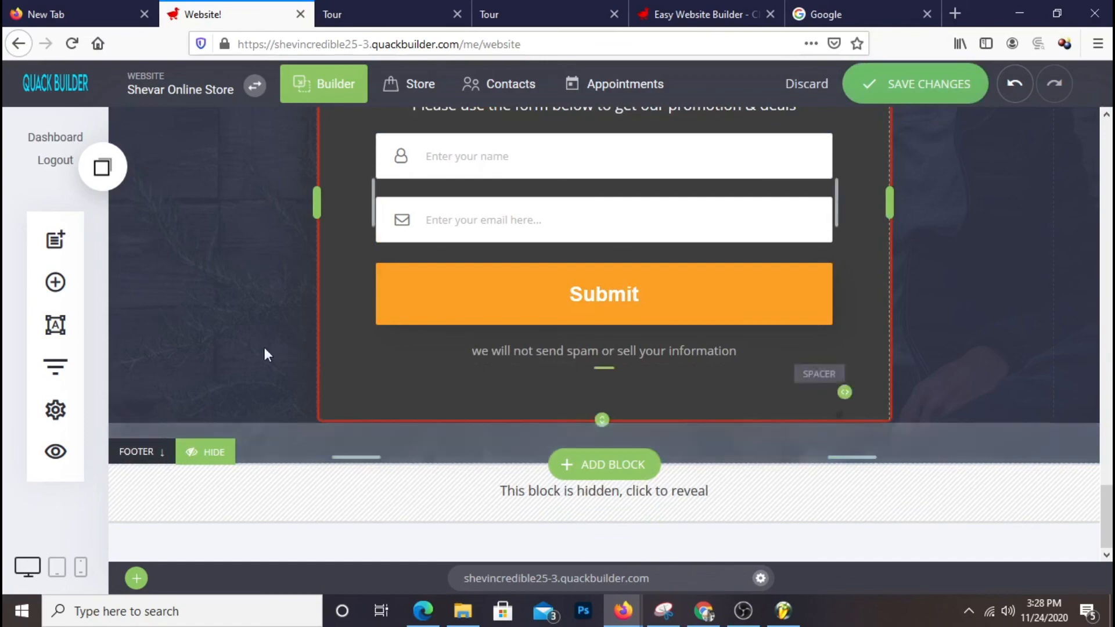
- Add a white footer block with a centred BRAND logo, social icons and a rights line between the sign-up block and the hidden footer
left_click(591, 463)
left_click(143, 543)
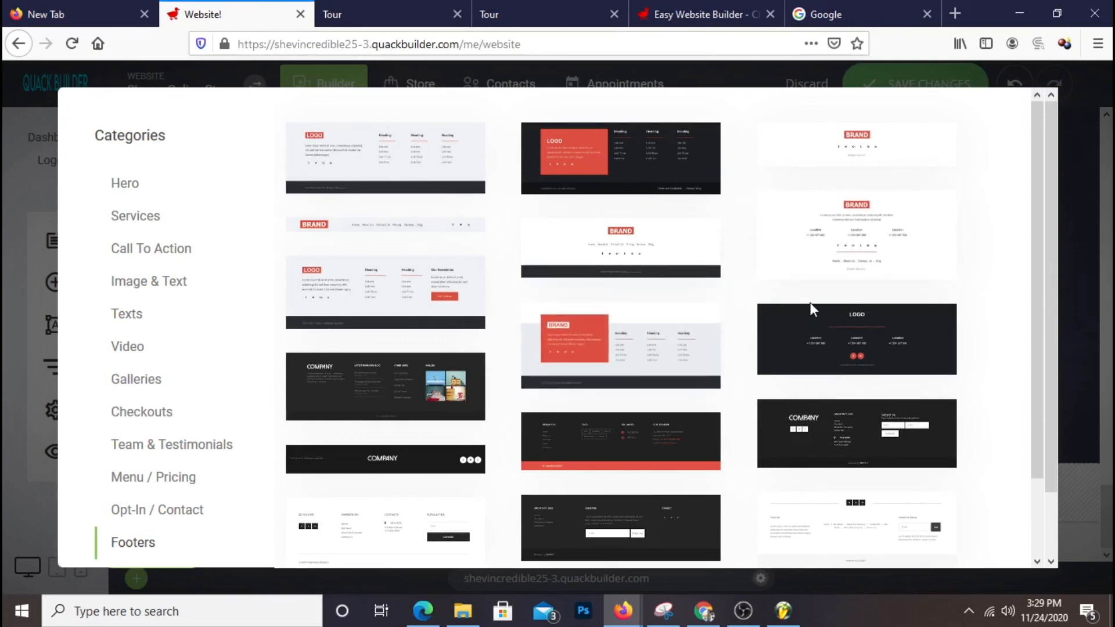
scroll(811, 303, "down", 2)
scroll(811, 305, "up", 2)
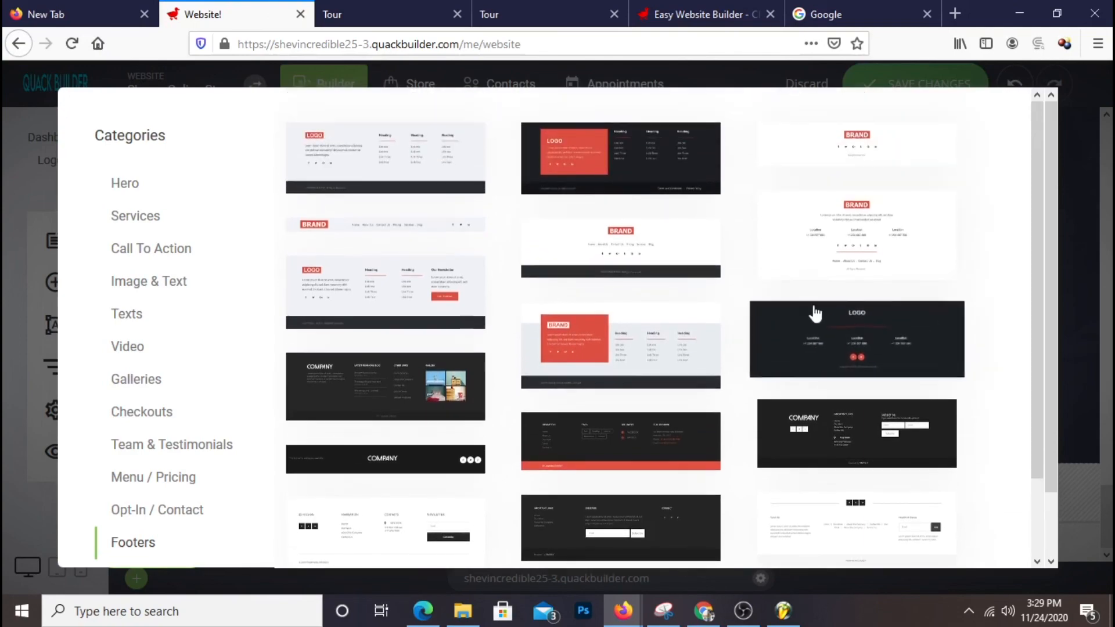
left_click(864, 147)
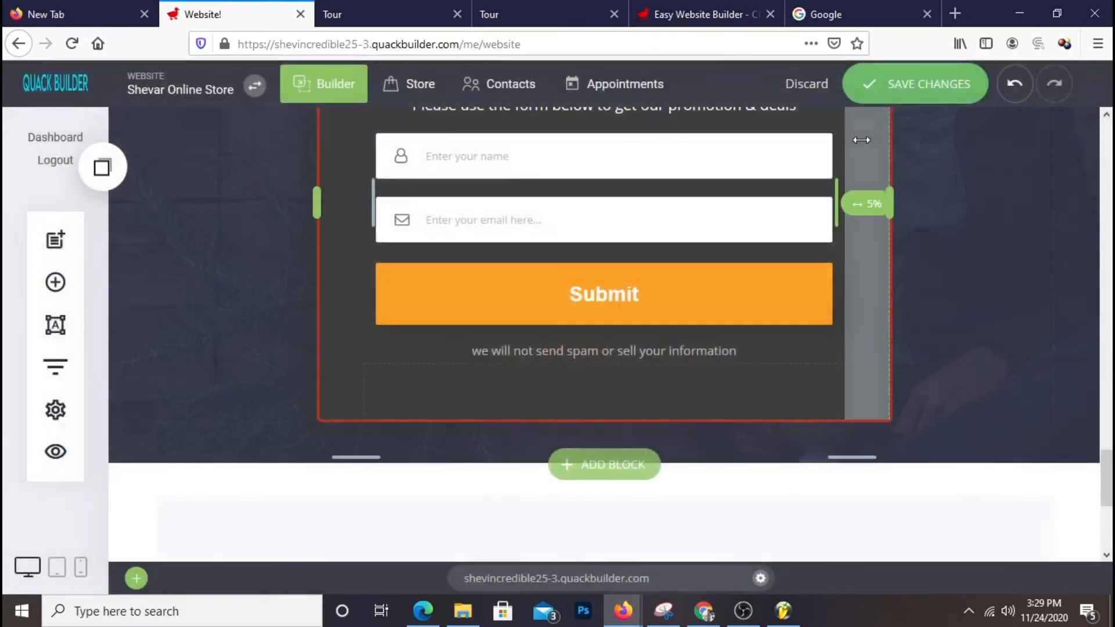
- Replace the BRAND text in the new footer block with "Shevar Online Store"
scroll(884, 216, "down", 3)
scroll(885, 216, "down", 1)
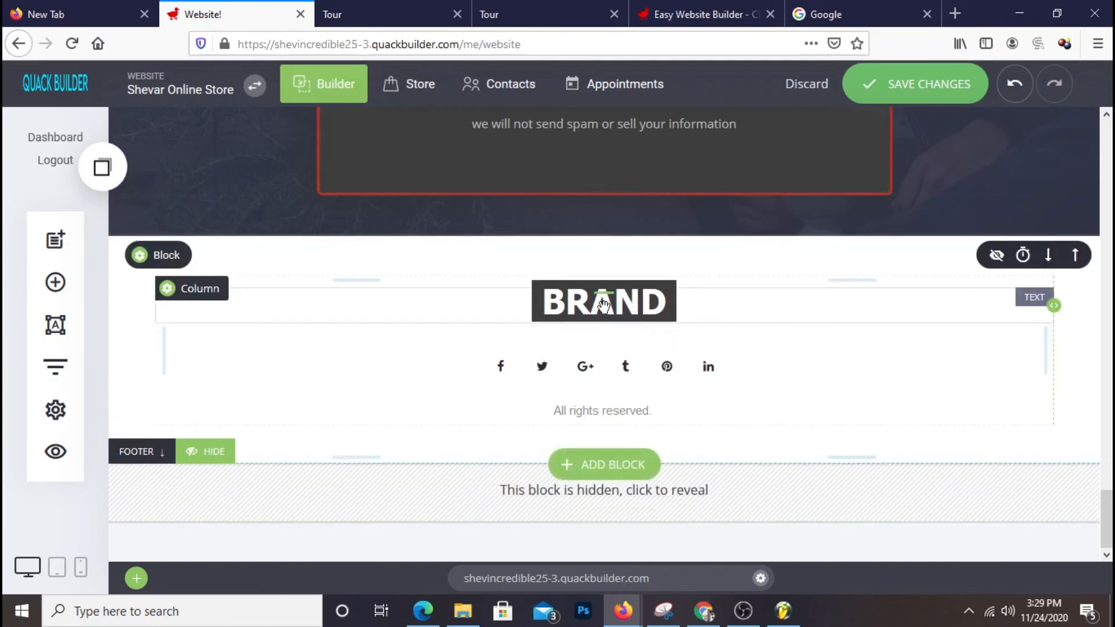
left_click(574, 301)
left_click(574, 301)
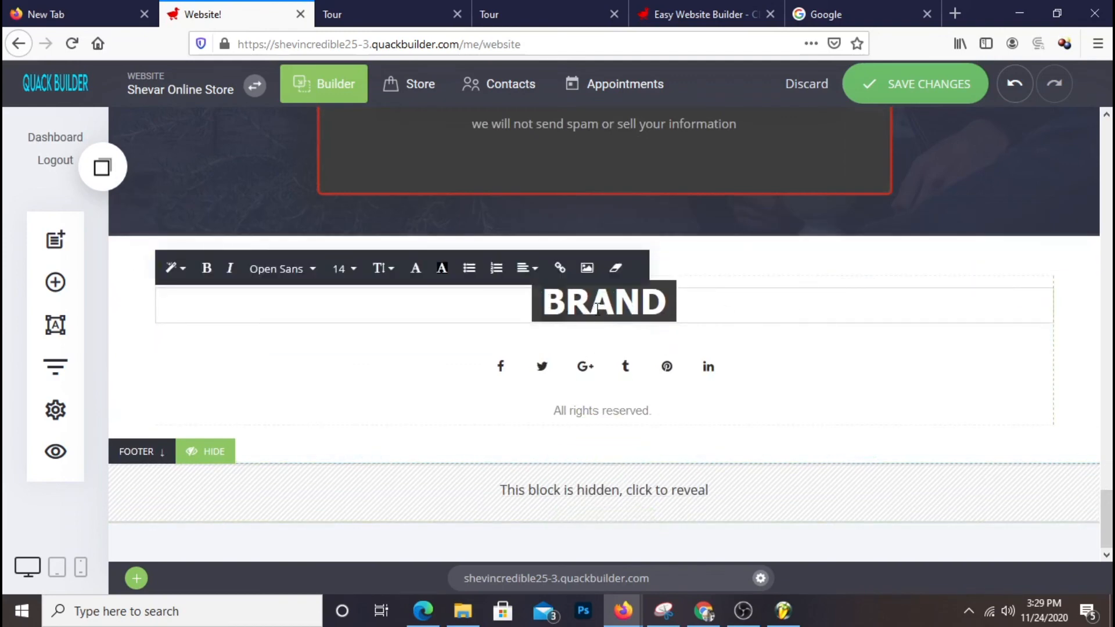
left_click(655, 315)
type("Shevar")
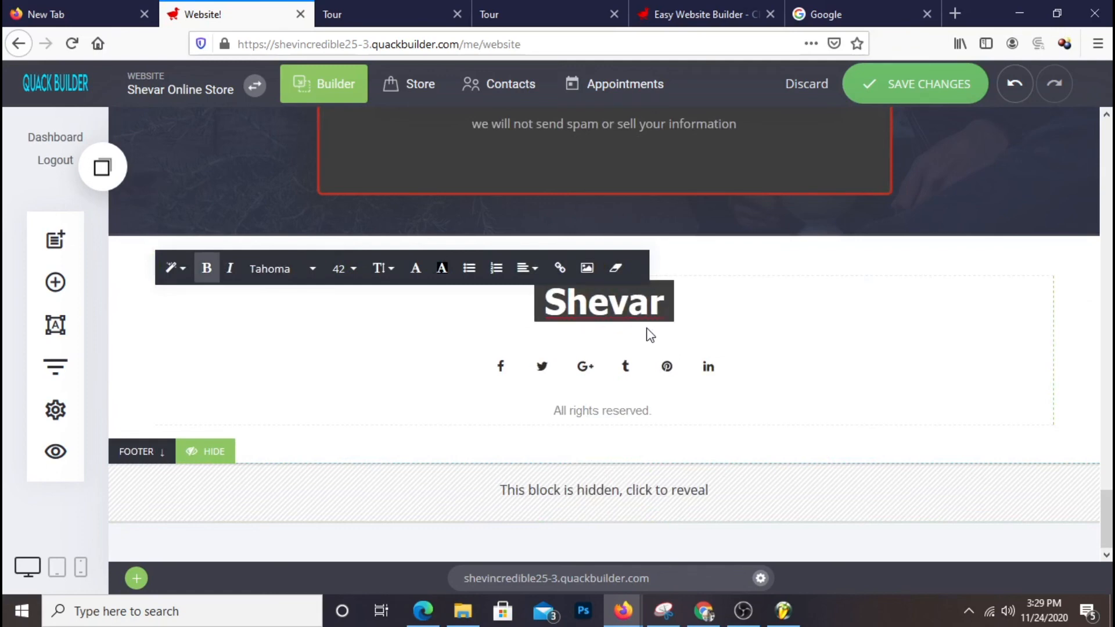
type(" Online")
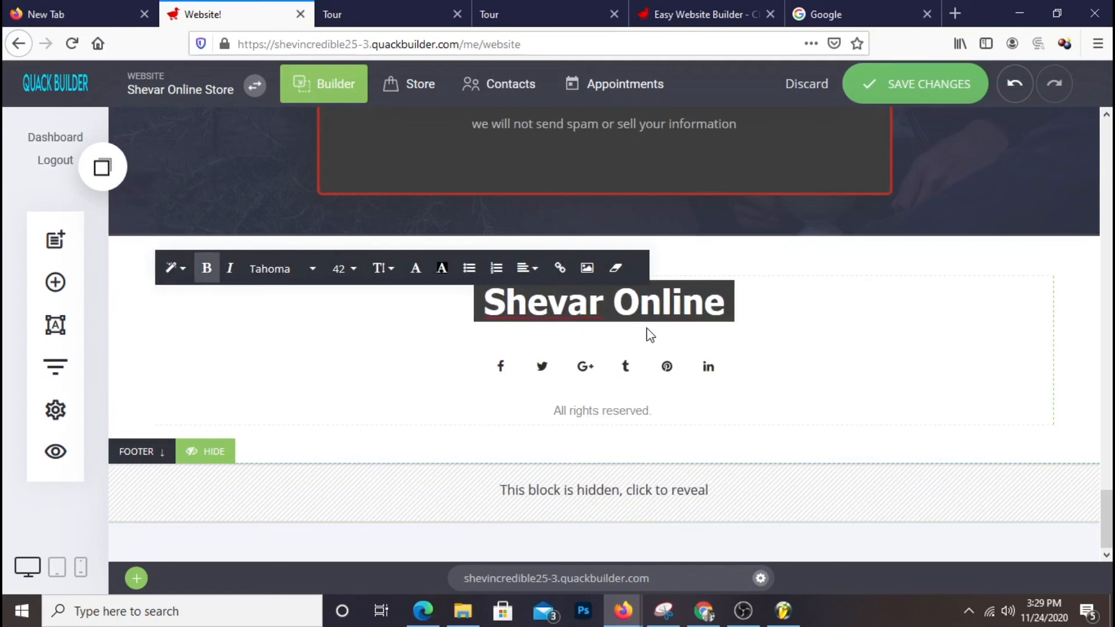
type(" Store")
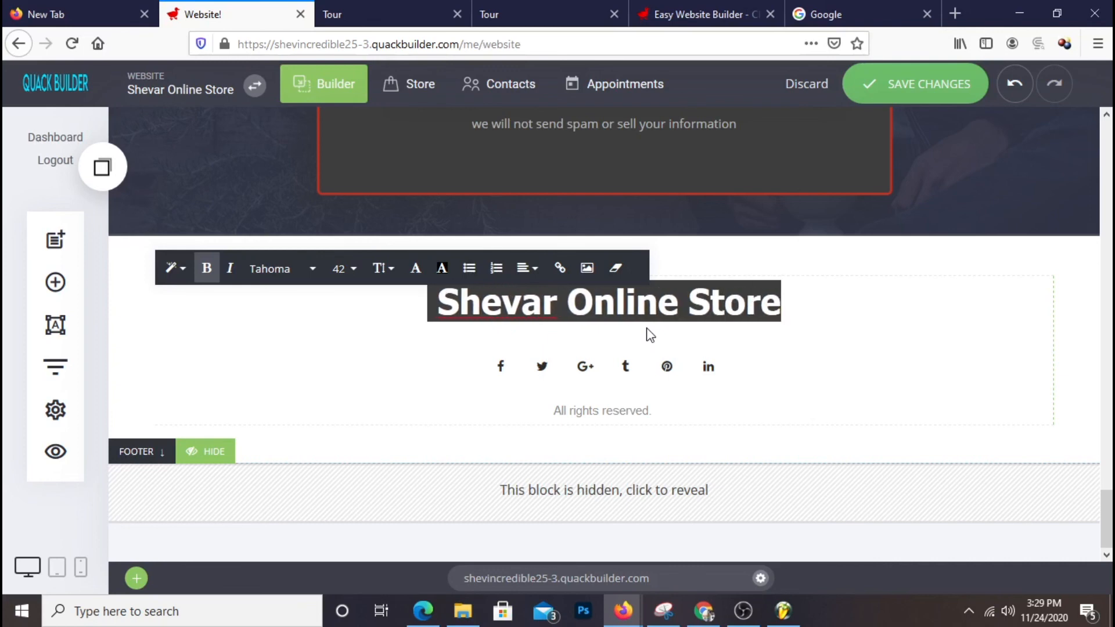
- Insert "Shevar Online Store" before "All rights reserved." in the footer's copyright line
left_click(549, 413)
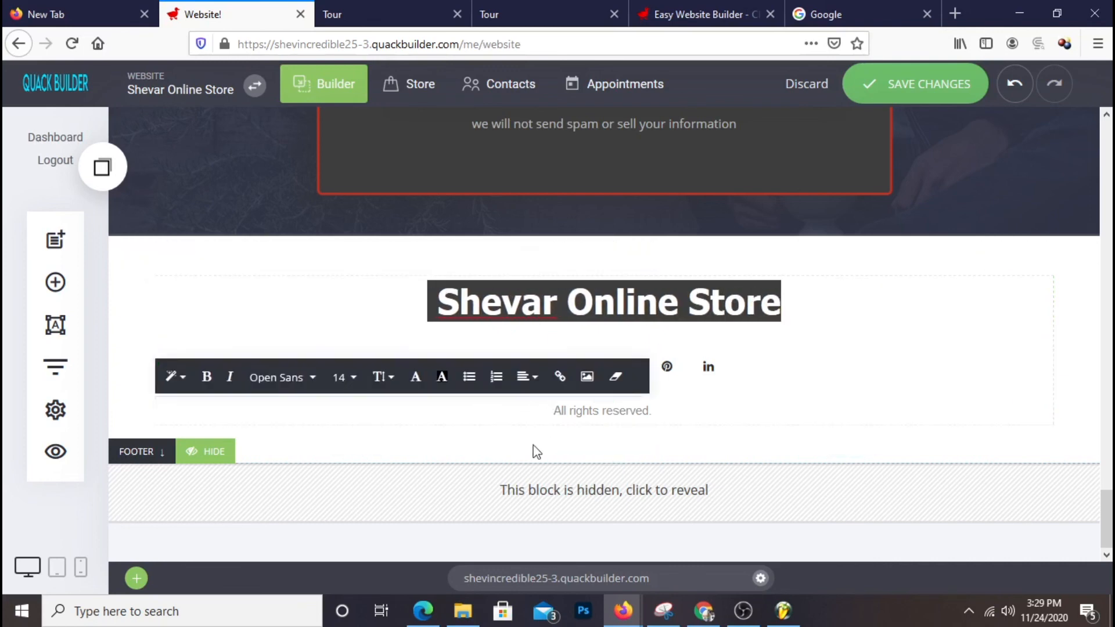
type("Shevar ")
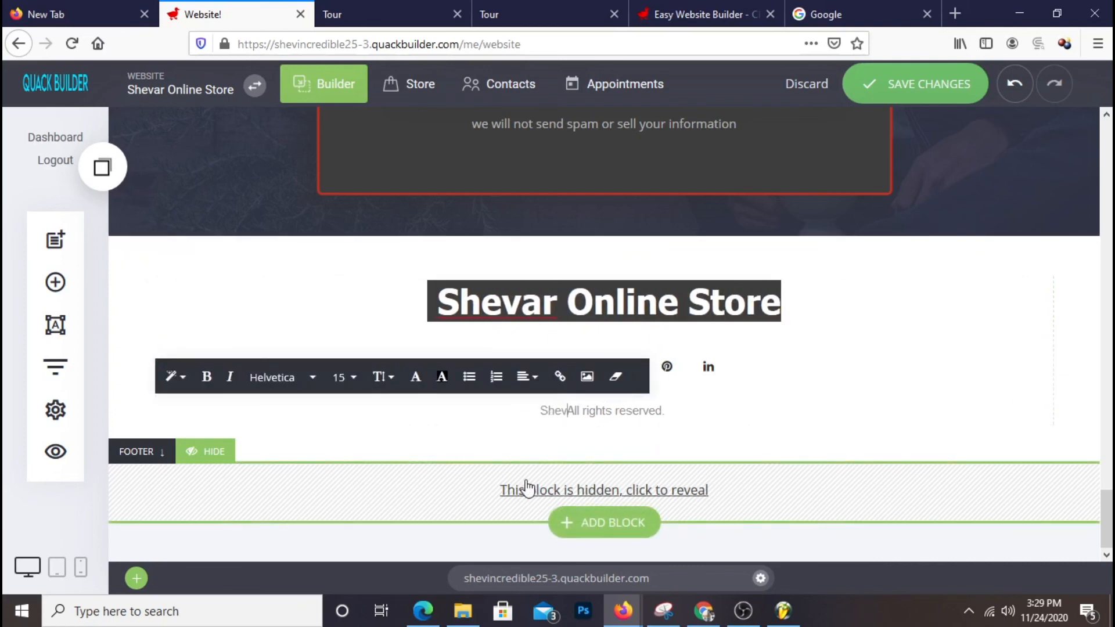
type("Online ")
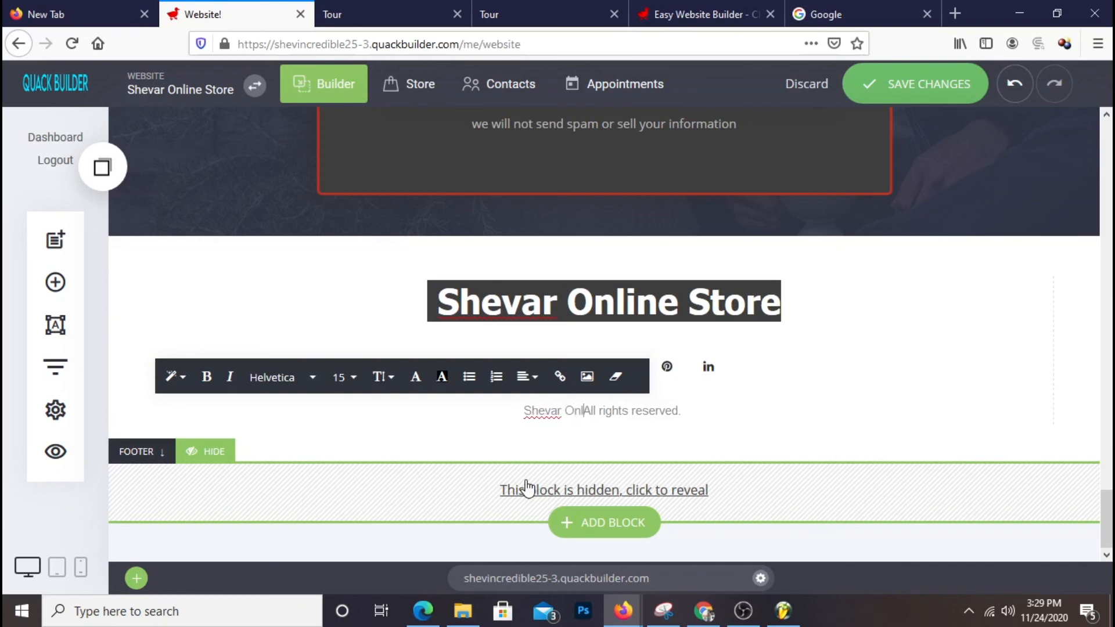
type("Store")
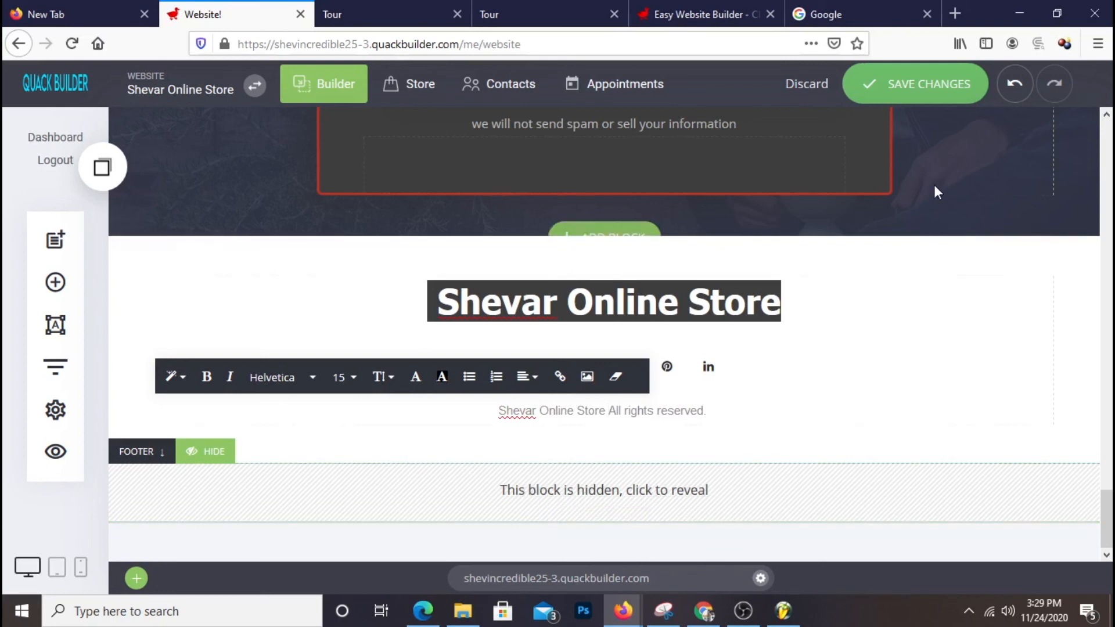
- Save the website changes and reload the site preview to check the new footer
left_click(939, 89)
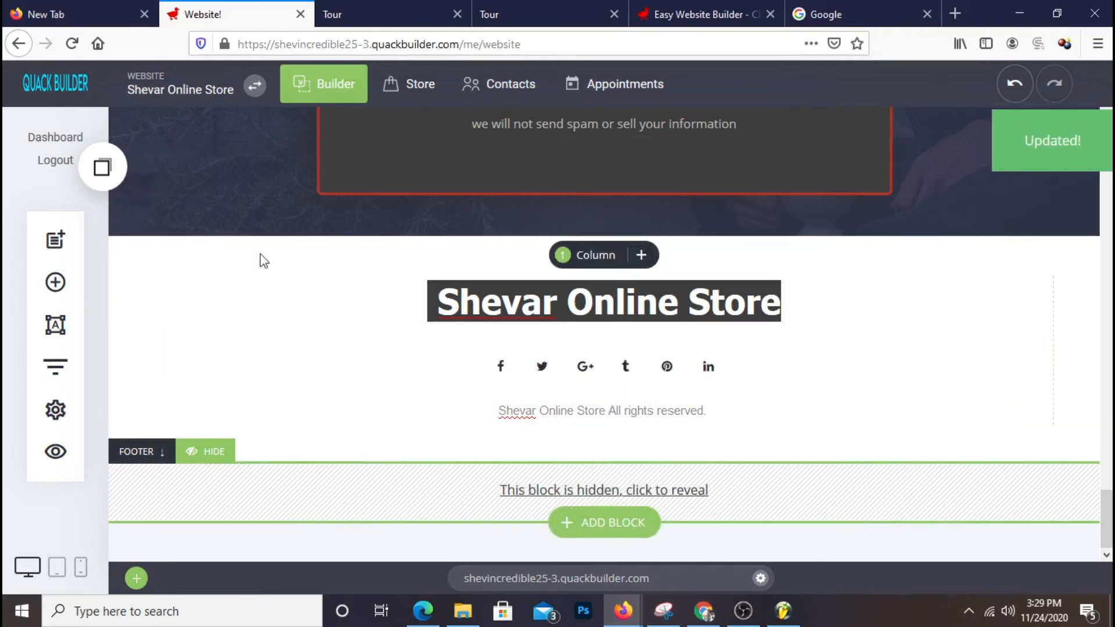
left_click(372, 22)
right_click(966, 257)
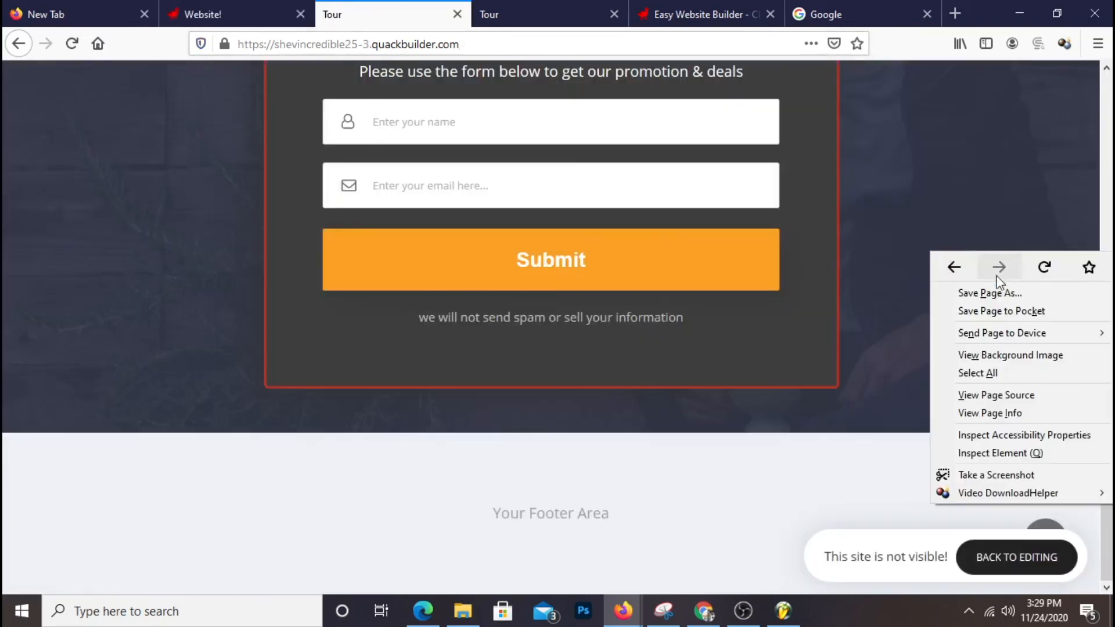
left_click(1033, 266)
scroll(1037, 251, "down", 2)
scroll(890, 473, "up", 2)
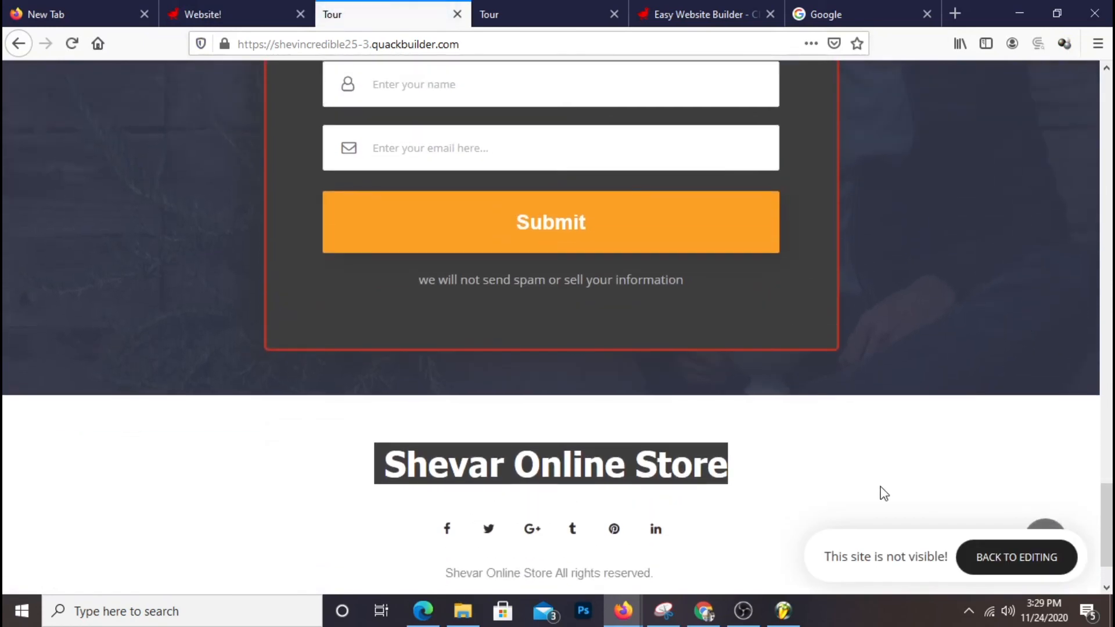
scroll(877, 468, "down", 2)
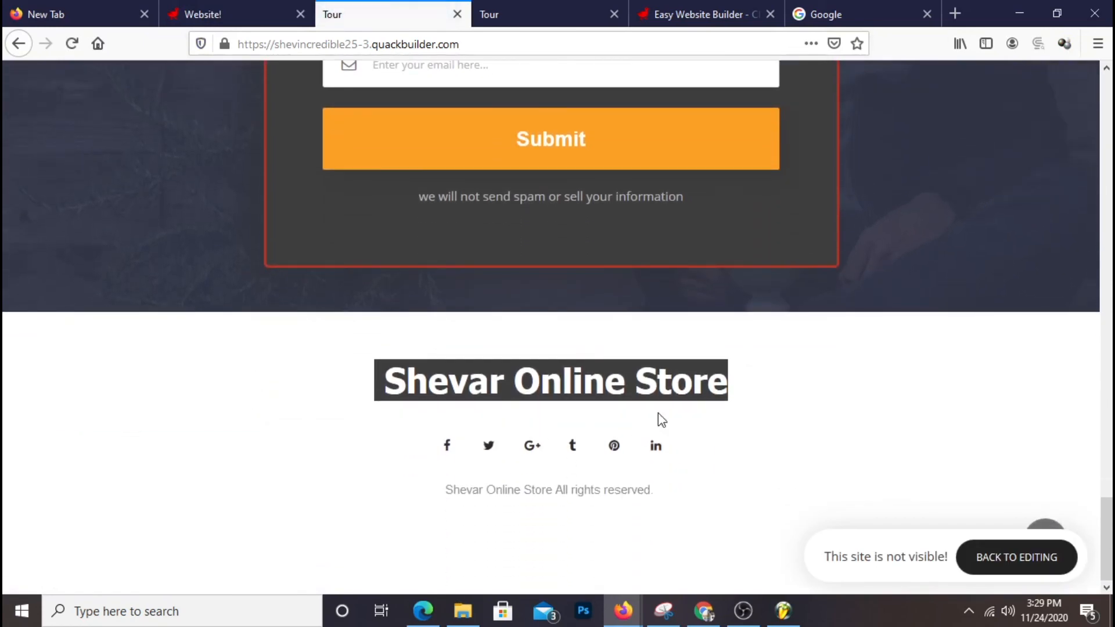
- Review the whole home page in the preview, from the welcome banner through the product sections to the sign-up form
scroll(841, 373, "up", 15)
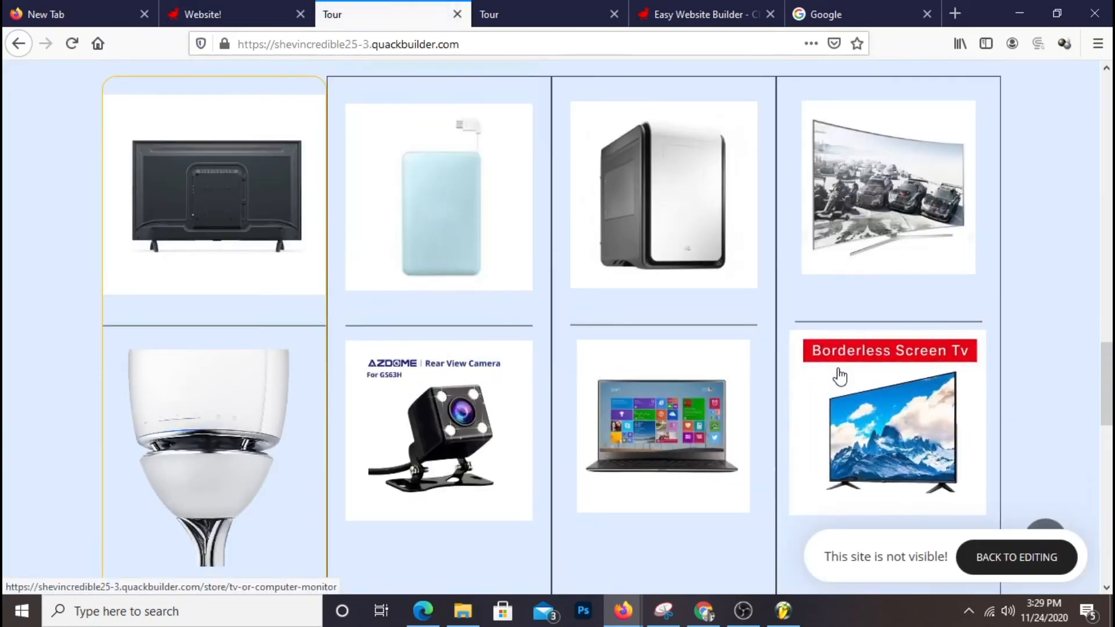
scroll(843, 371, "down", 8)
scroll(874, 311, "up", 13)
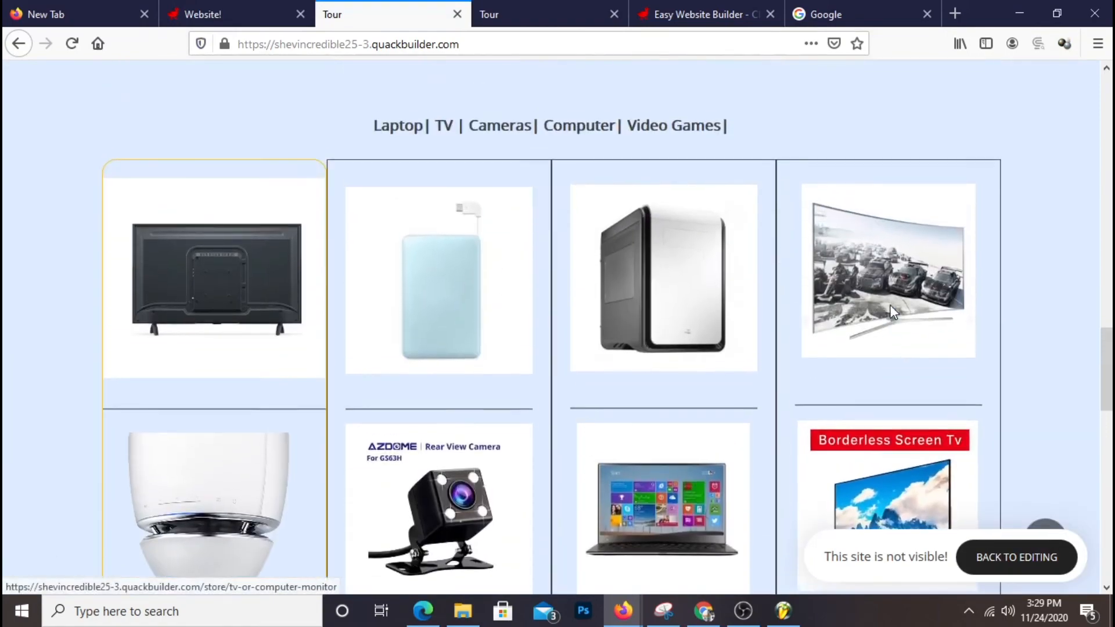
scroll(893, 311, "down", 8)
scroll(894, 311, "up", 12)
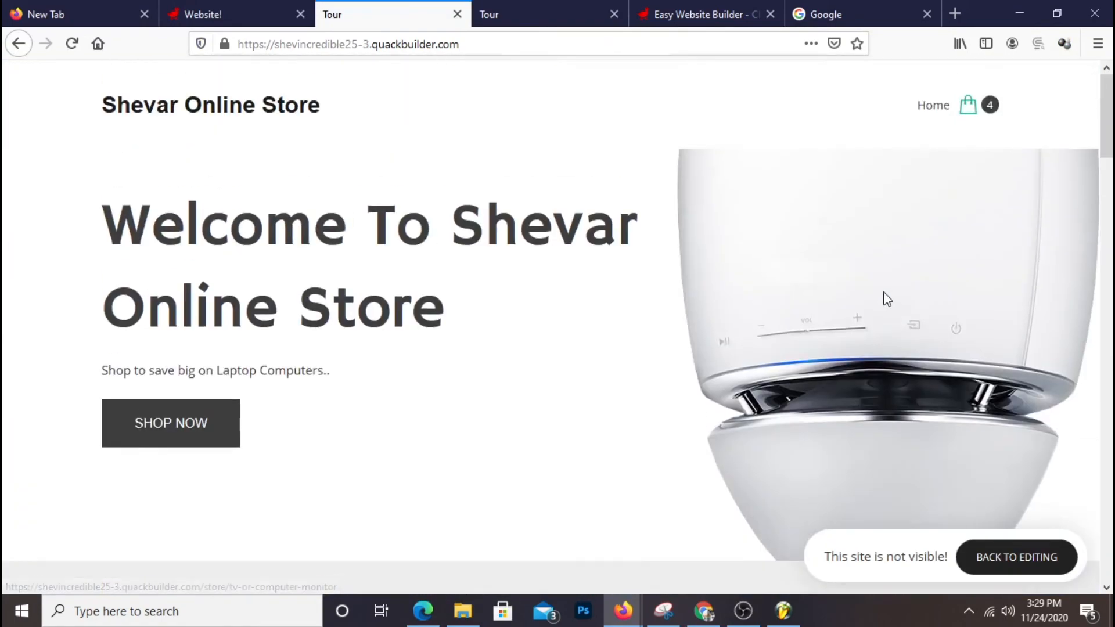
scroll(564, 301, "down", 10)
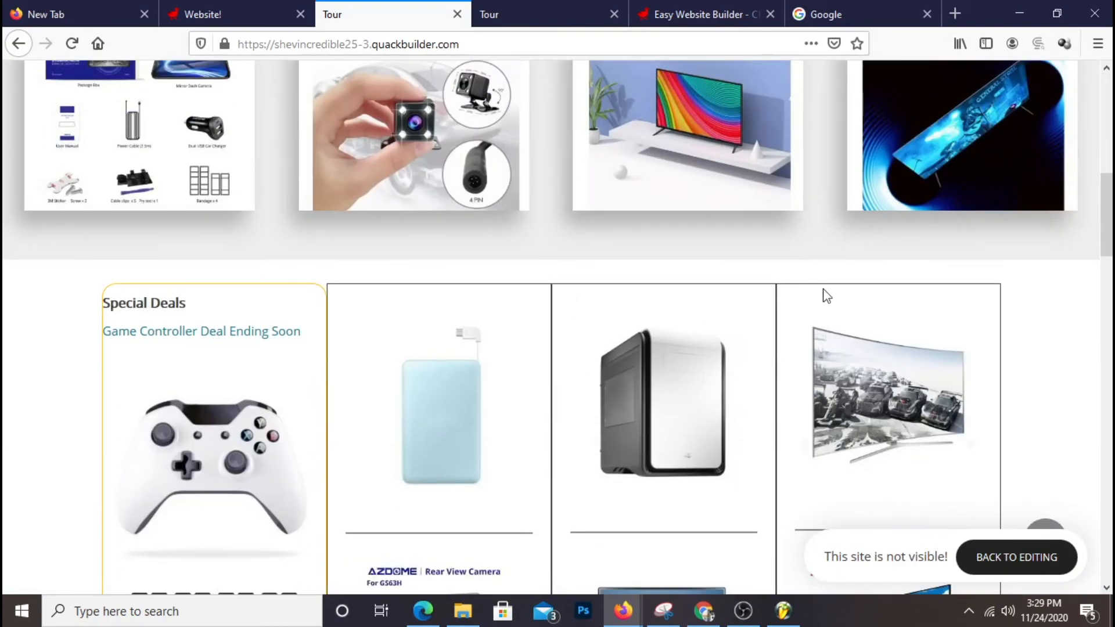
scroll(351, 254, "down", 4)
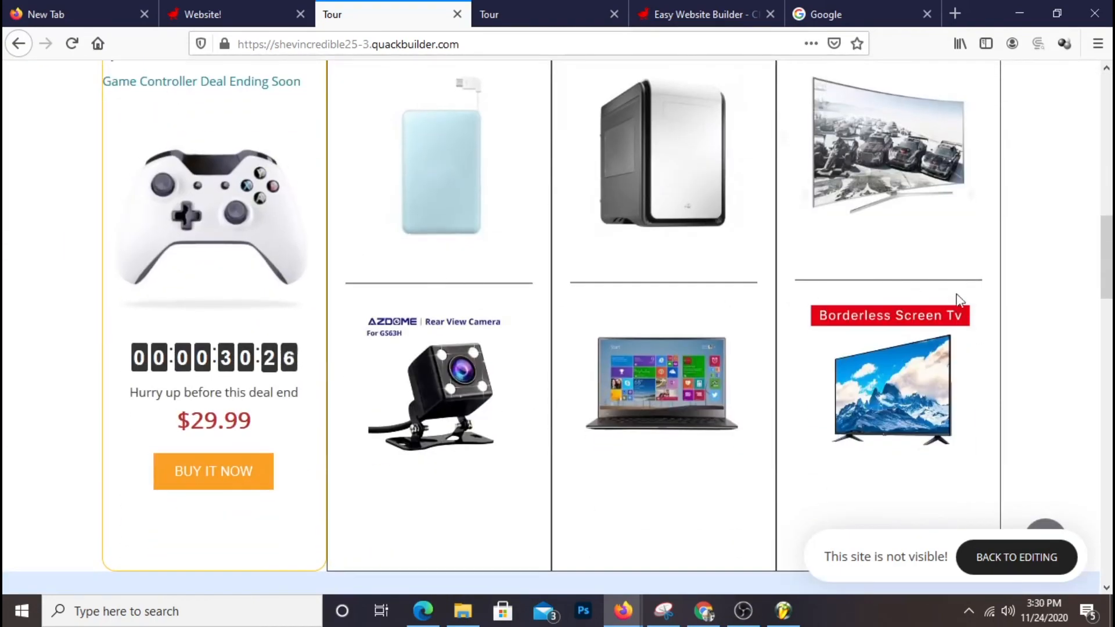
scroll(970, 310, "down", 5)
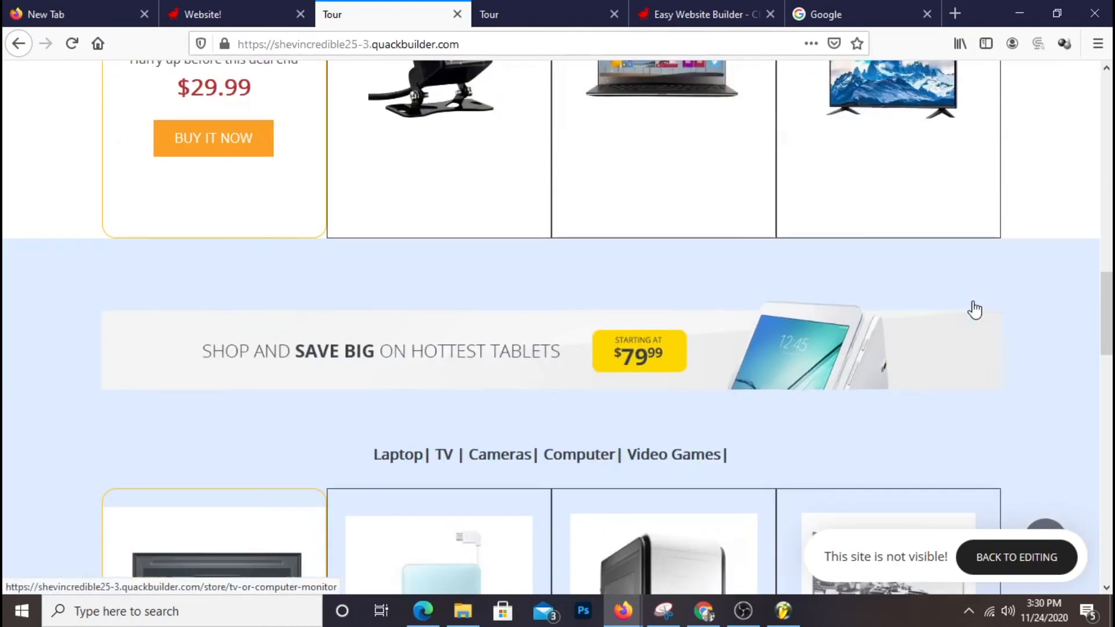
scroll(974, 308, "down", 4)
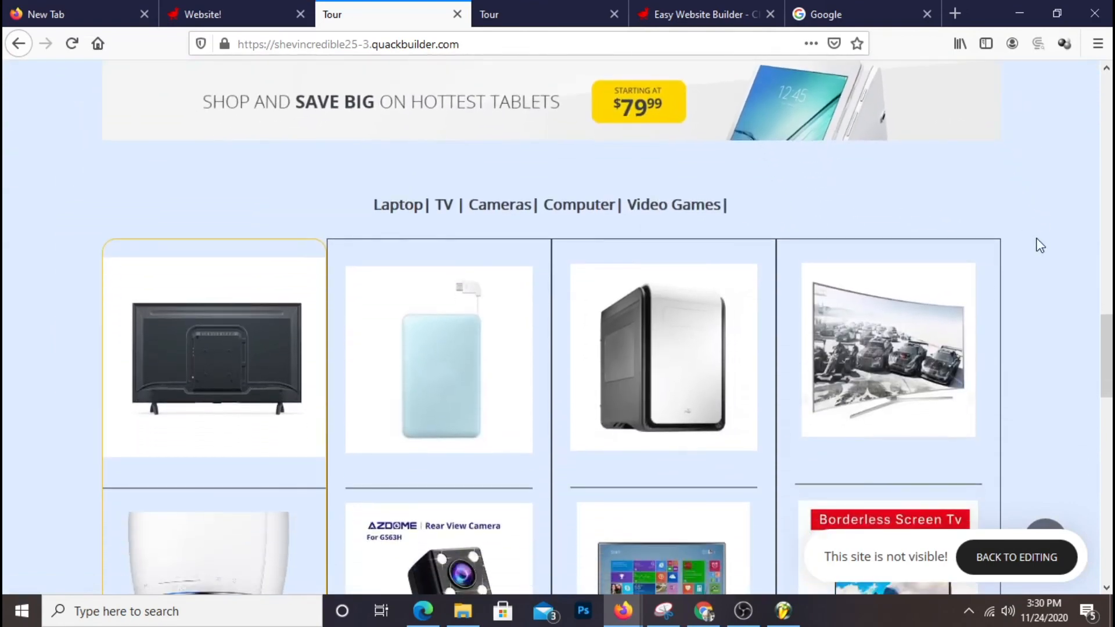
scroll(1037, 242, "down", 3)
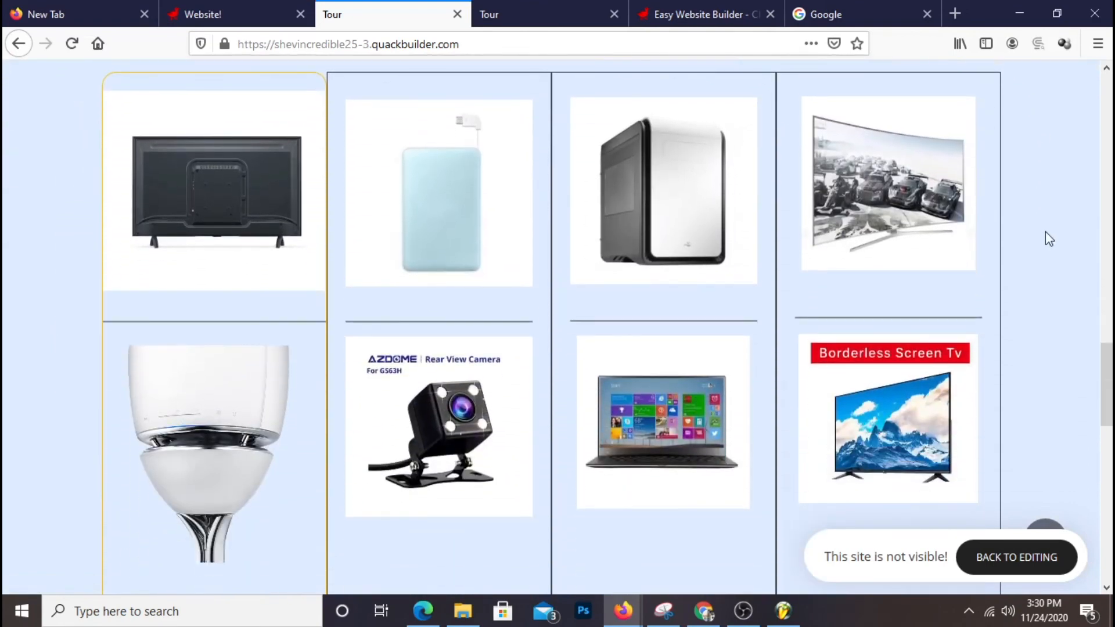
scroll(1110, 233, "down", 5)
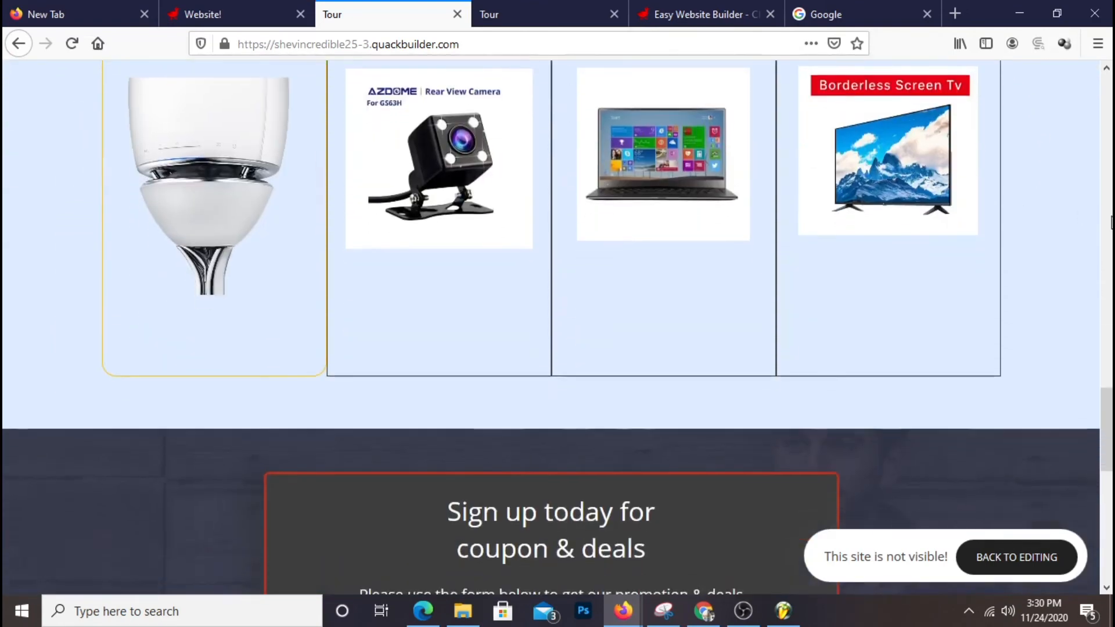
scroll(1111, 223, "down", 1)
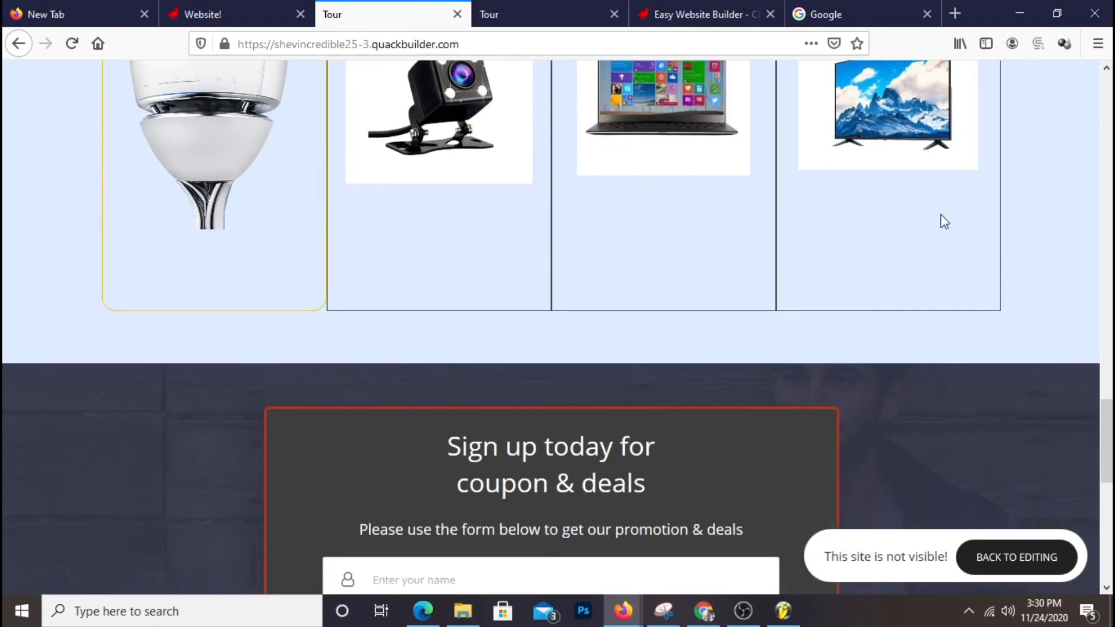
scroll(924, 192, "down", 5)
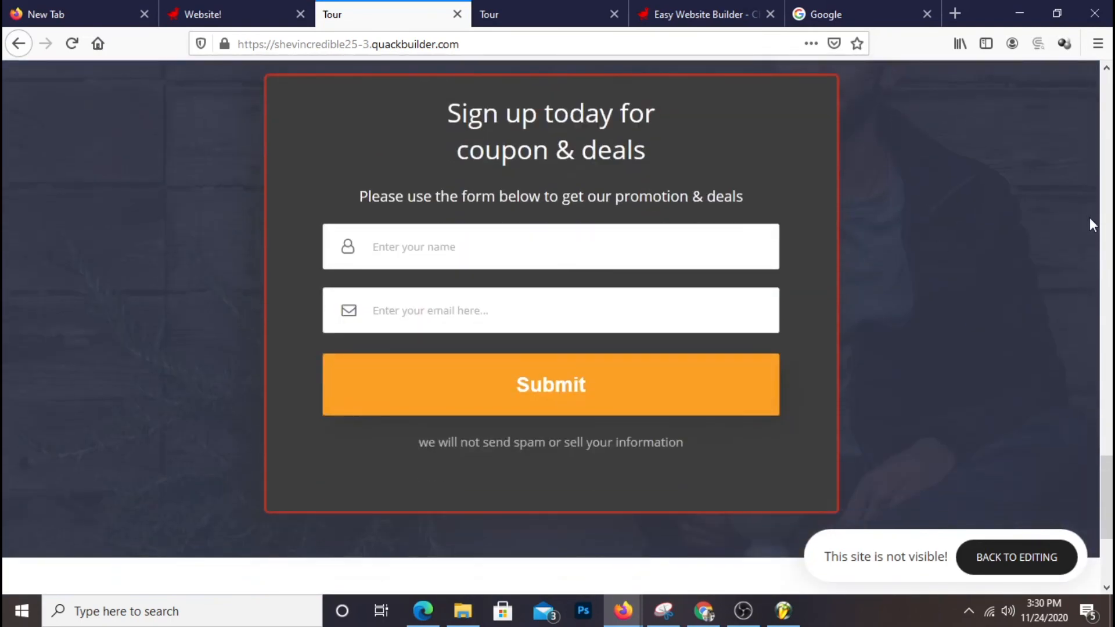
- Review the remaining sections of the site preview up to the header and display the shopping cart summary
scroll(1089, 218, "down", 4)
scroll(1078, 228, "up", 15)
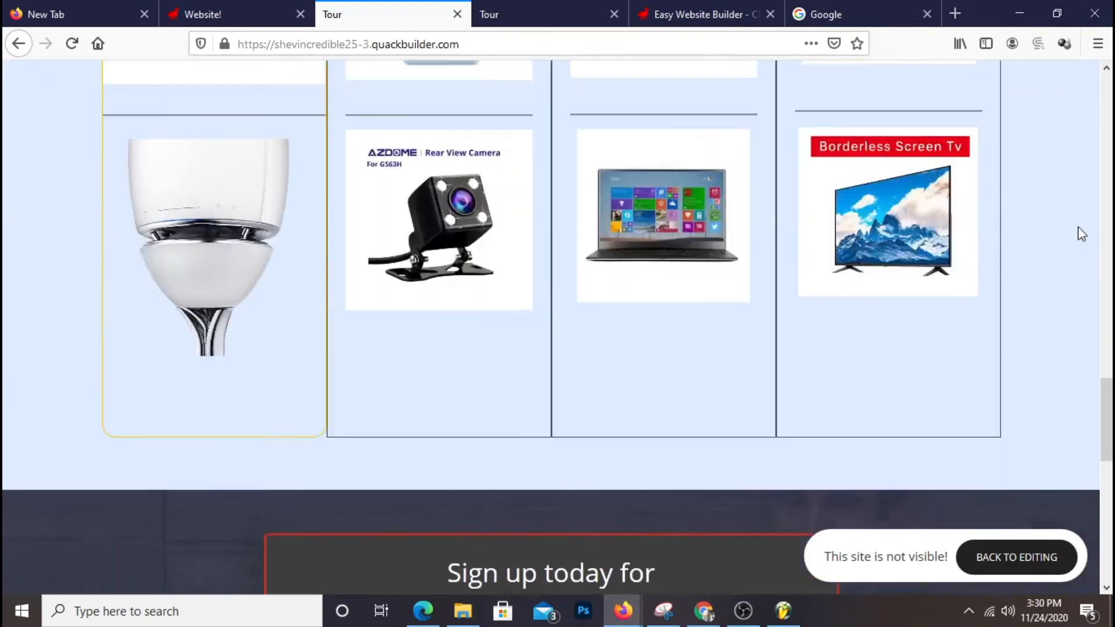
scroll(1078, 227, "up", 12)
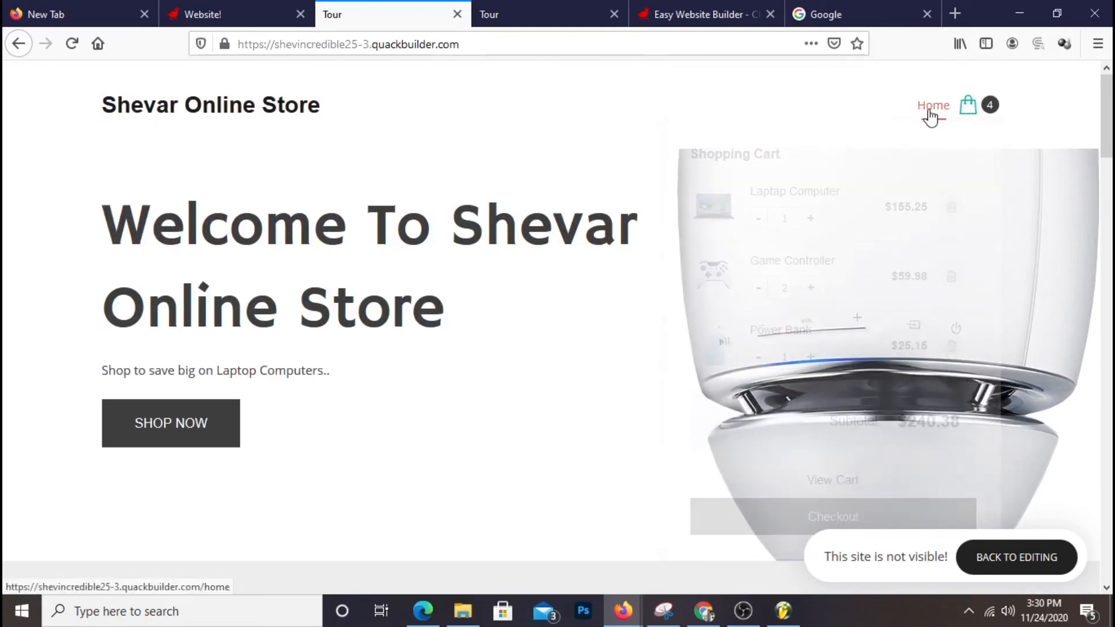
mouse_move(985, 113)
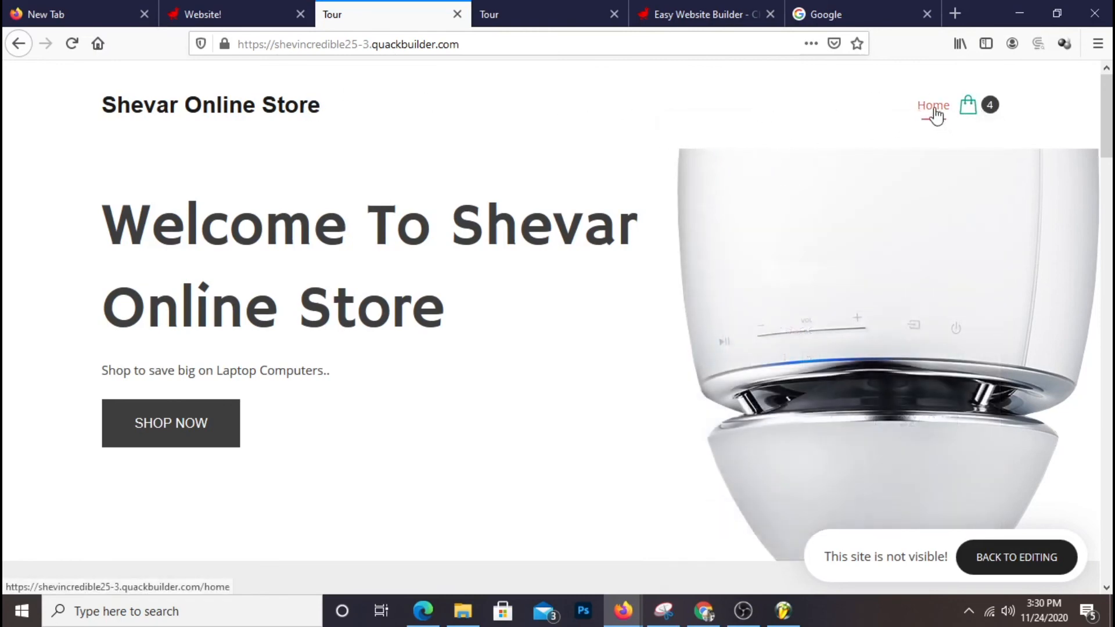
- Return to the website editor and add a Store menu item linking to all products, opening in the same tab, to the header menu
left_click(206, 24)
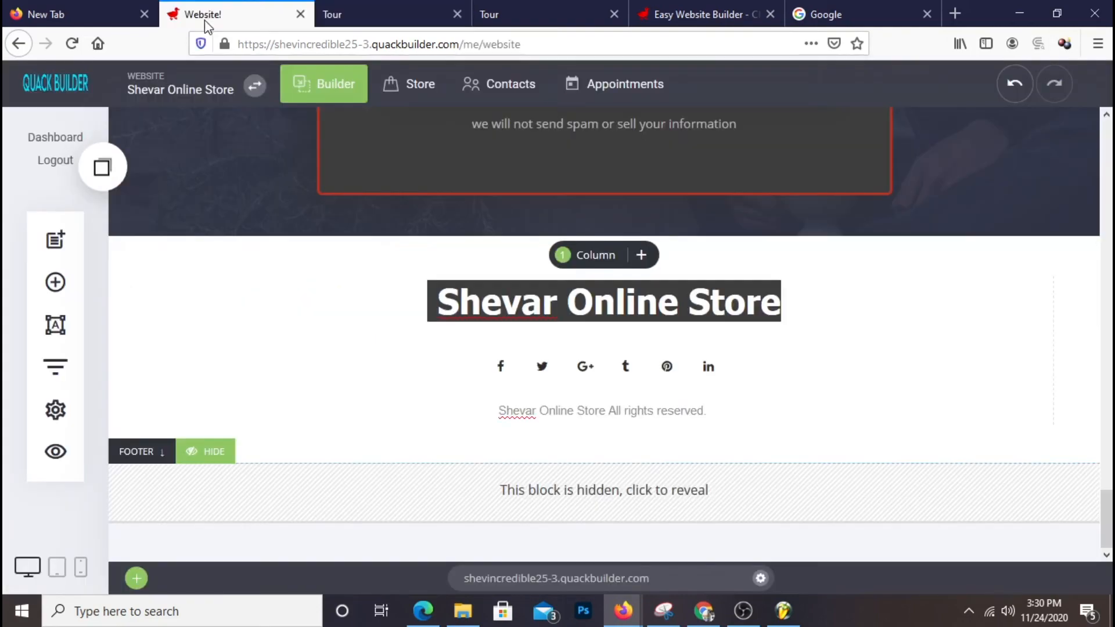
scroll(699, 345, "up", 5)
scroll(699, 346, "up", 10)
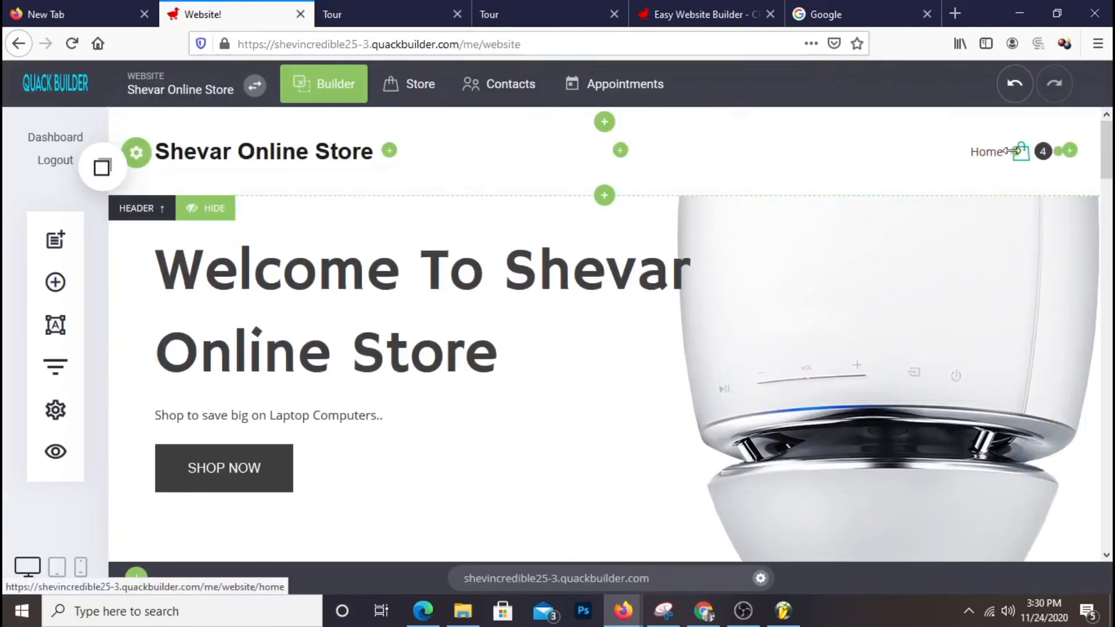
left_click_drag(1005, 151, 997, 151)
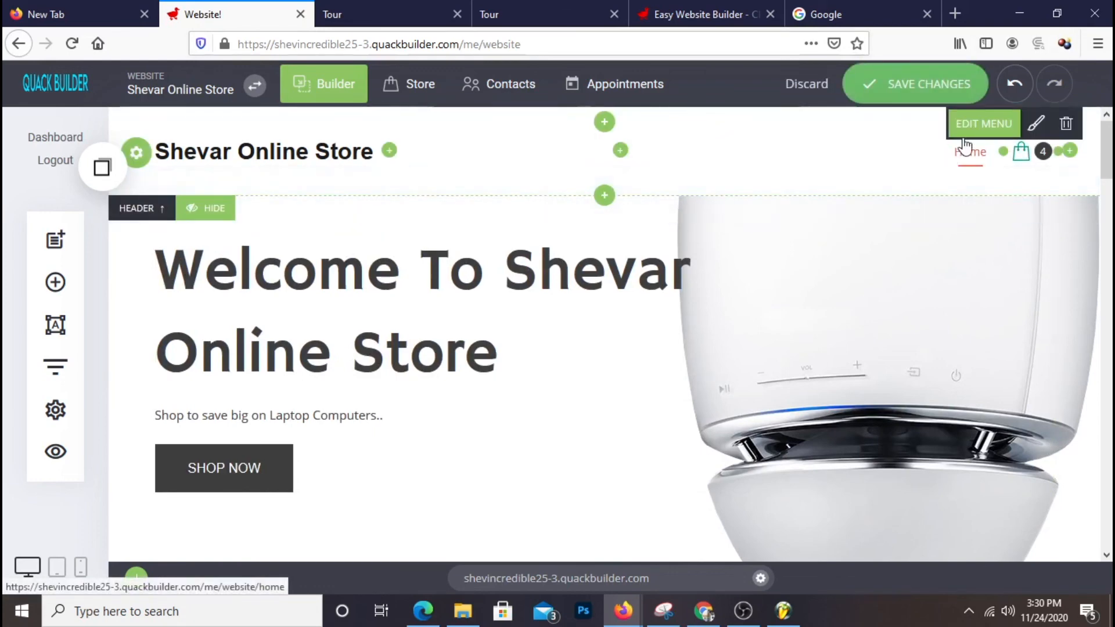
left_click(977, 122)
left_click_drag(976, 103, 492, 80)
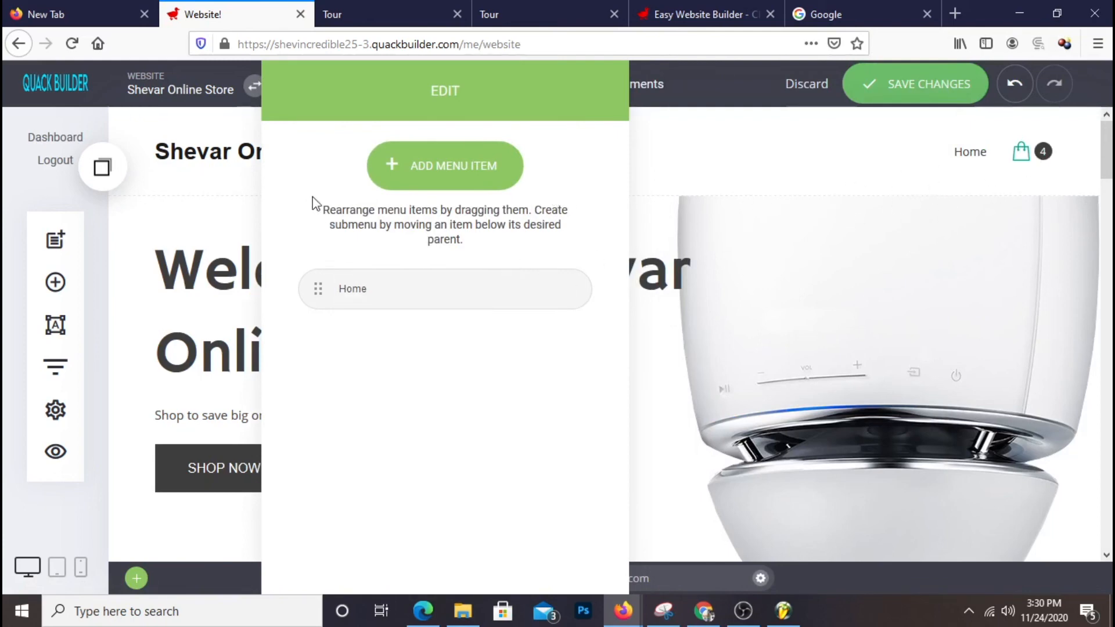
left_click(470, 185)
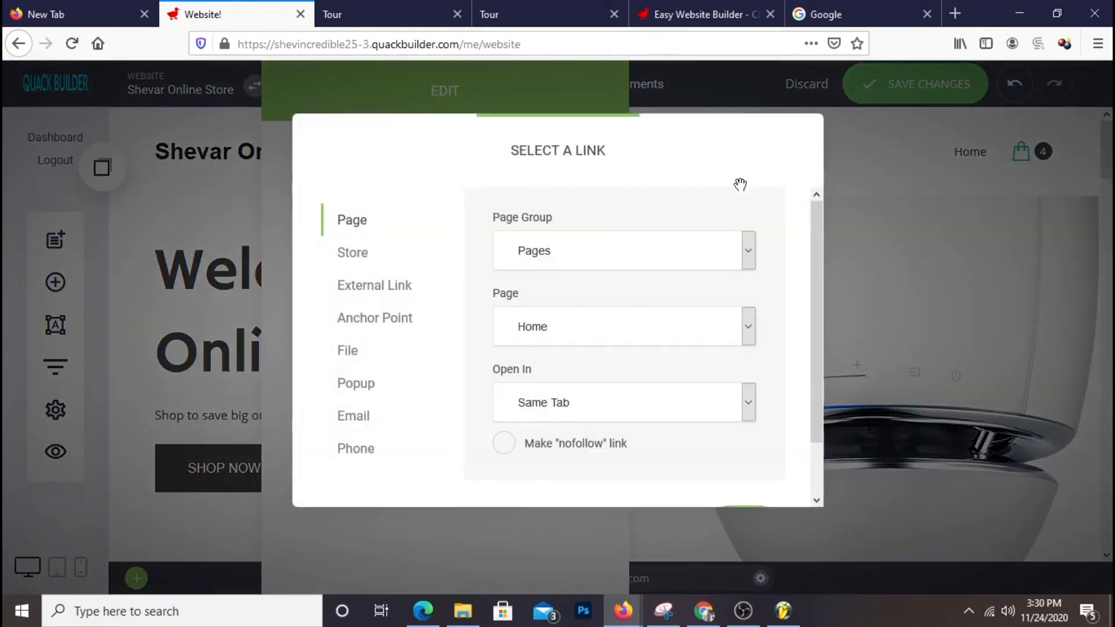
left_click(368, 268)
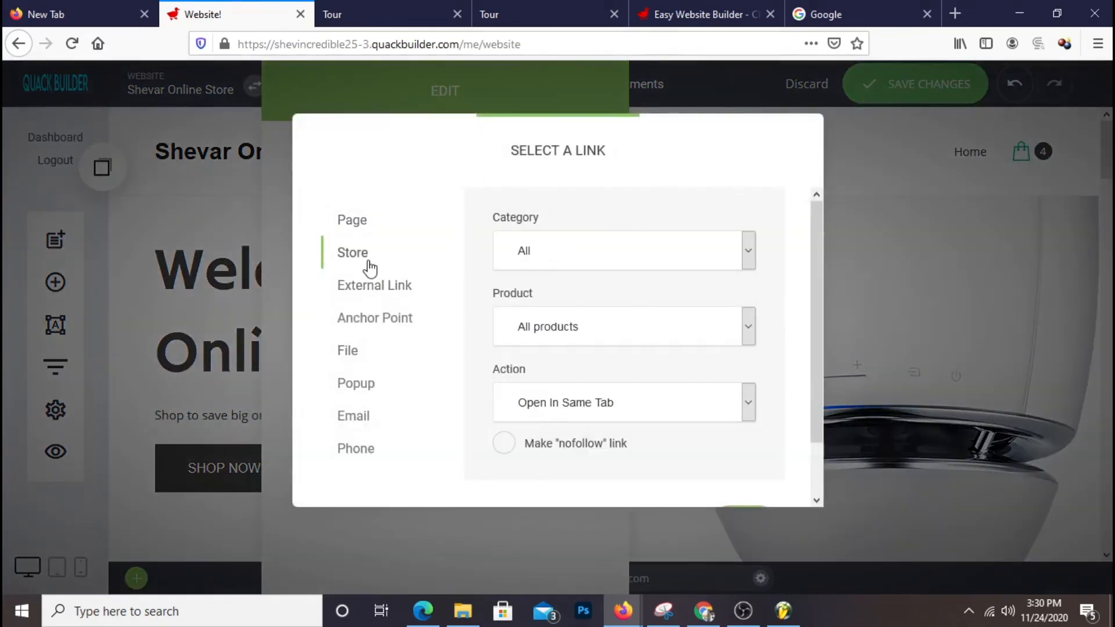
scroll(689, 416, "down", 2)
left_click(738, 463)
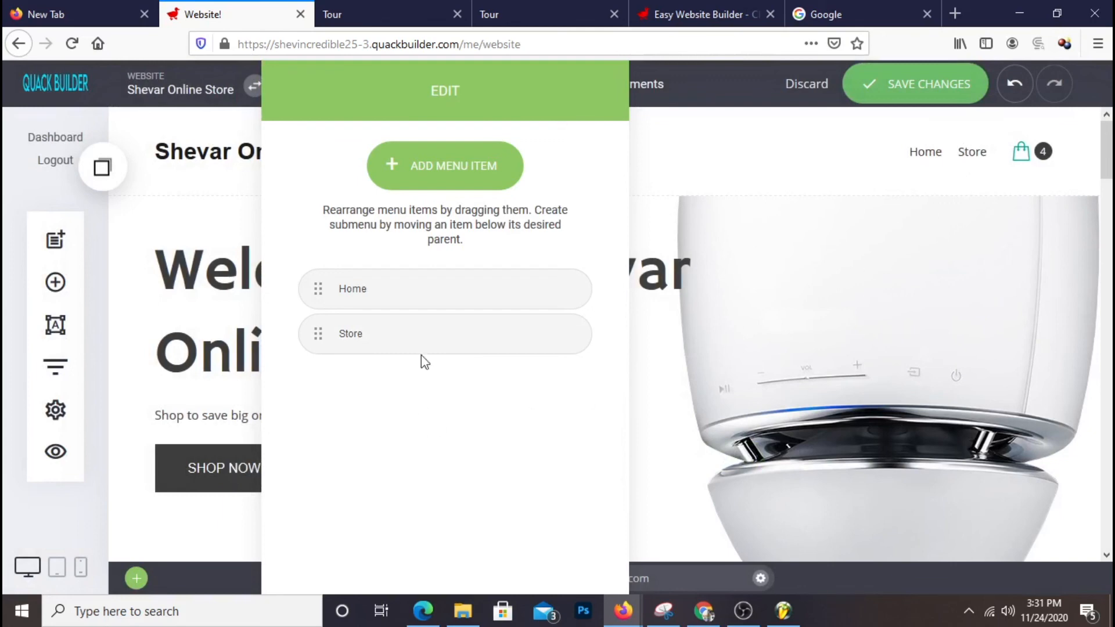
- Add a third item to the header menu that links to the Home page in the same tab
left_click(460, 187)
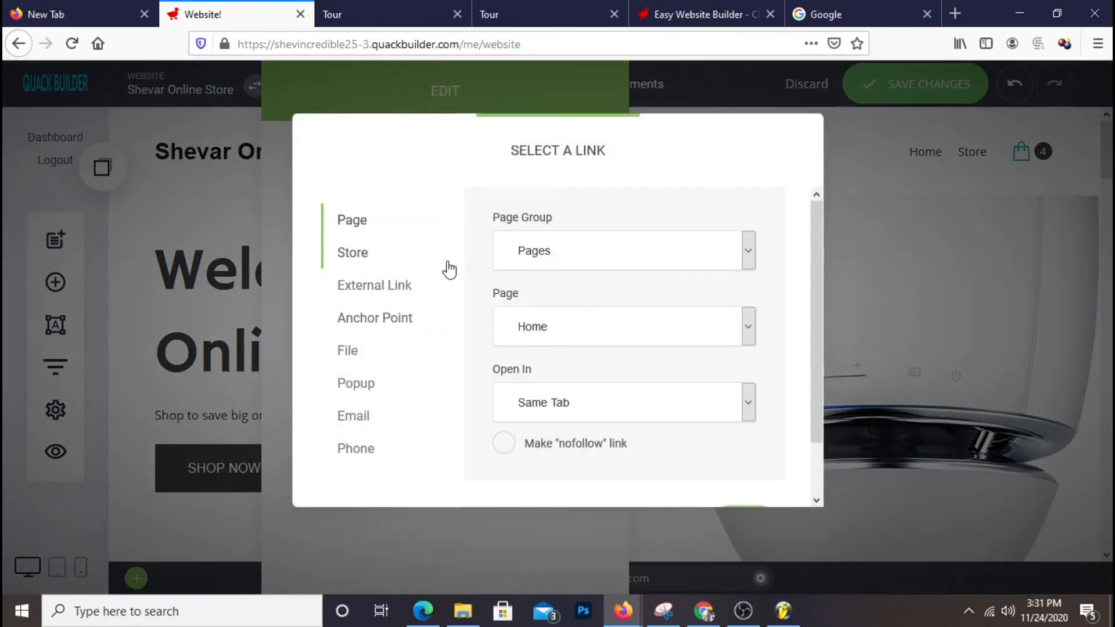
left_click(618, 260)
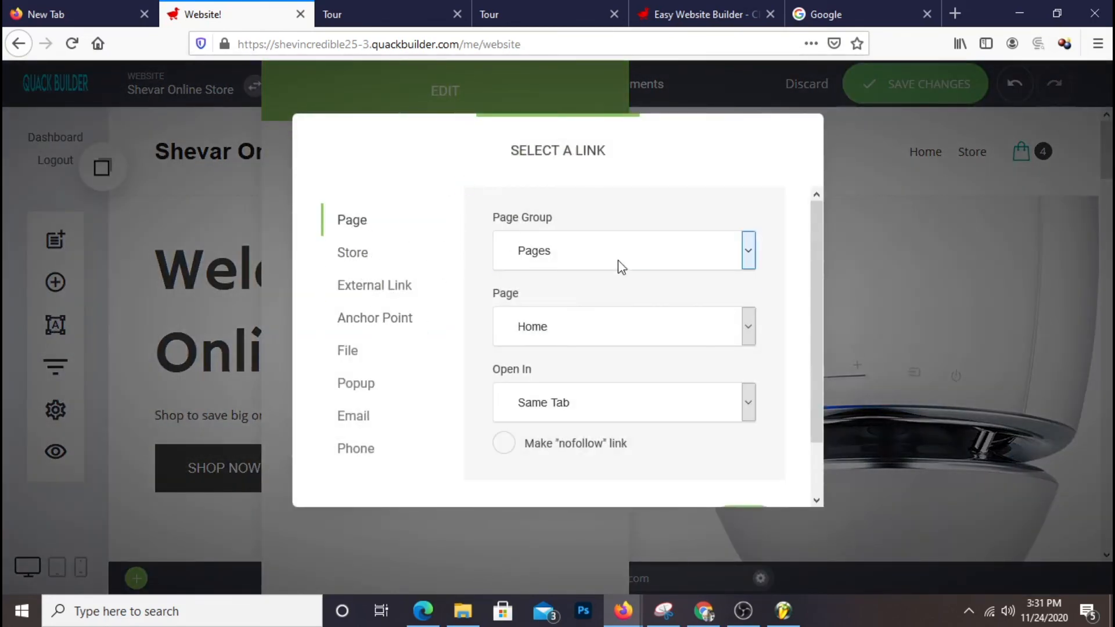
left_click(581, 328)
left_click(685, 167)
scroll(686, 281, "down", 2)
left_click(727, 472)
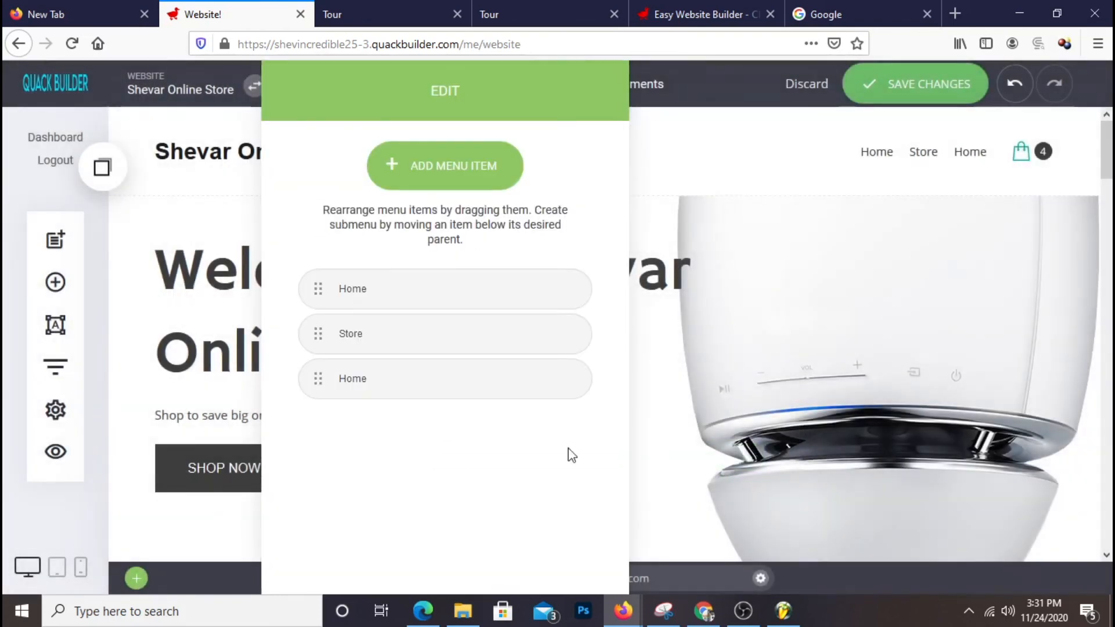
left_click(663, 446)
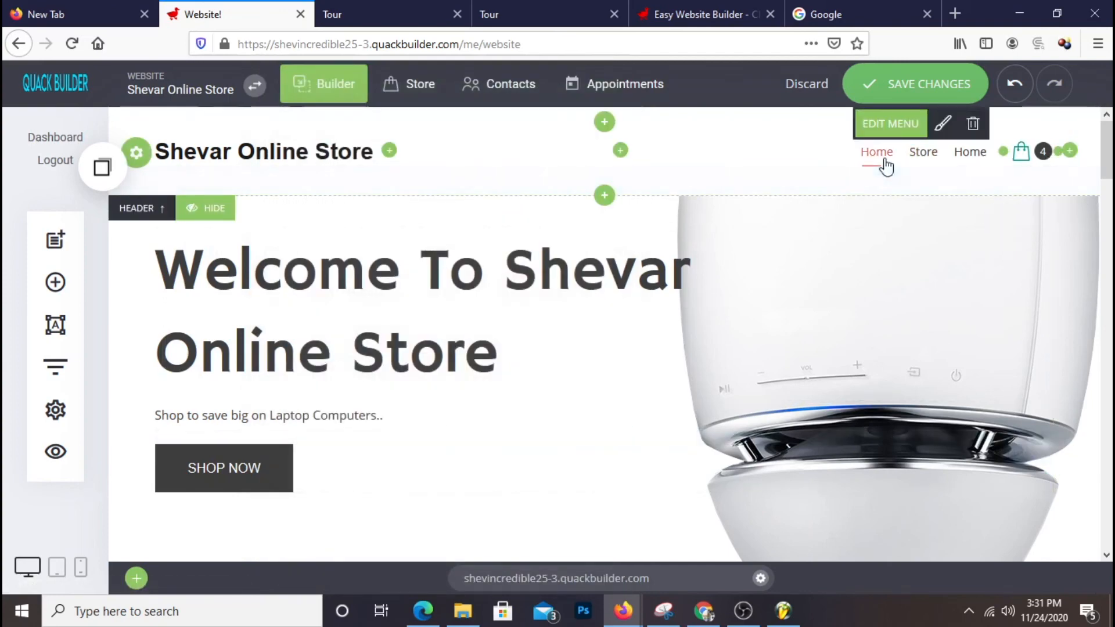
- Rename the third header menu item as Contact and save the website changes
left_click(889, 123)
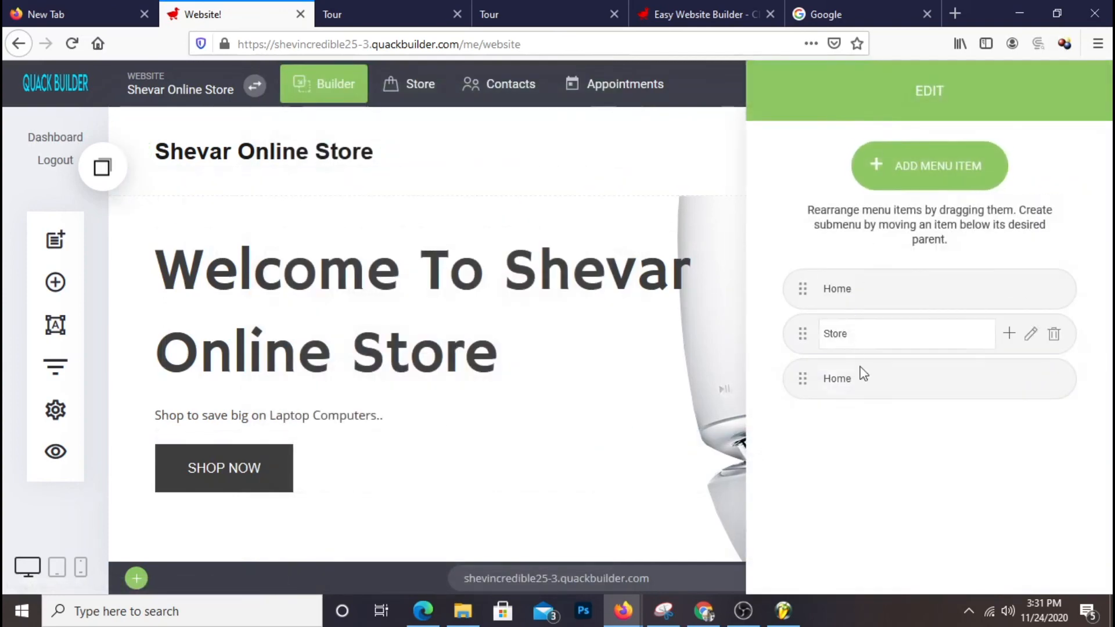
left_click_drag(866, 385, 797, 383)
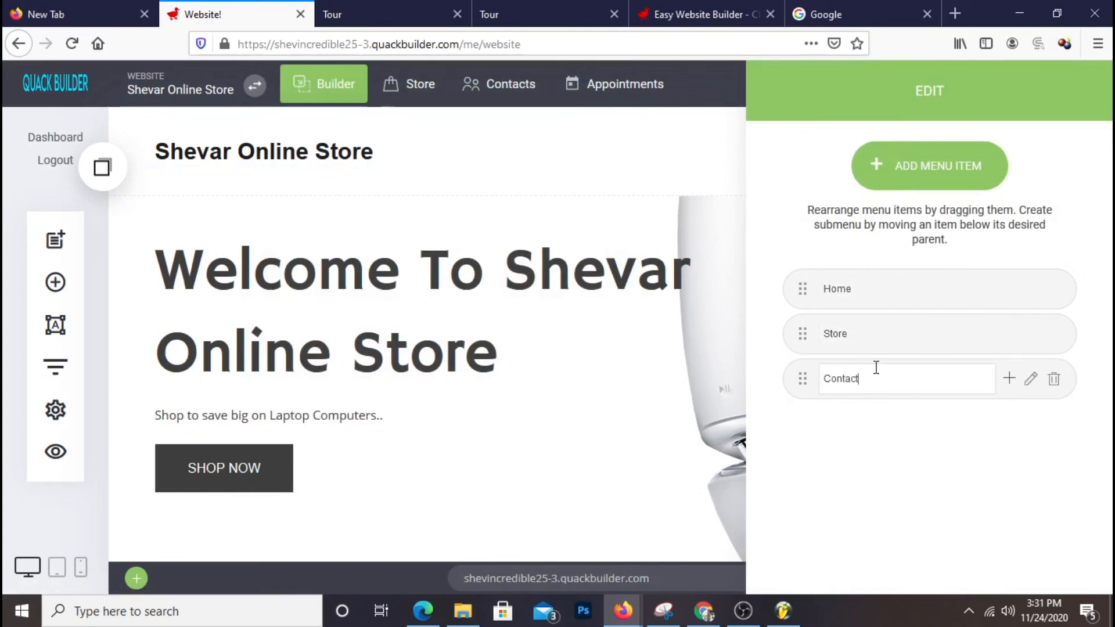
left_click(608, 423)
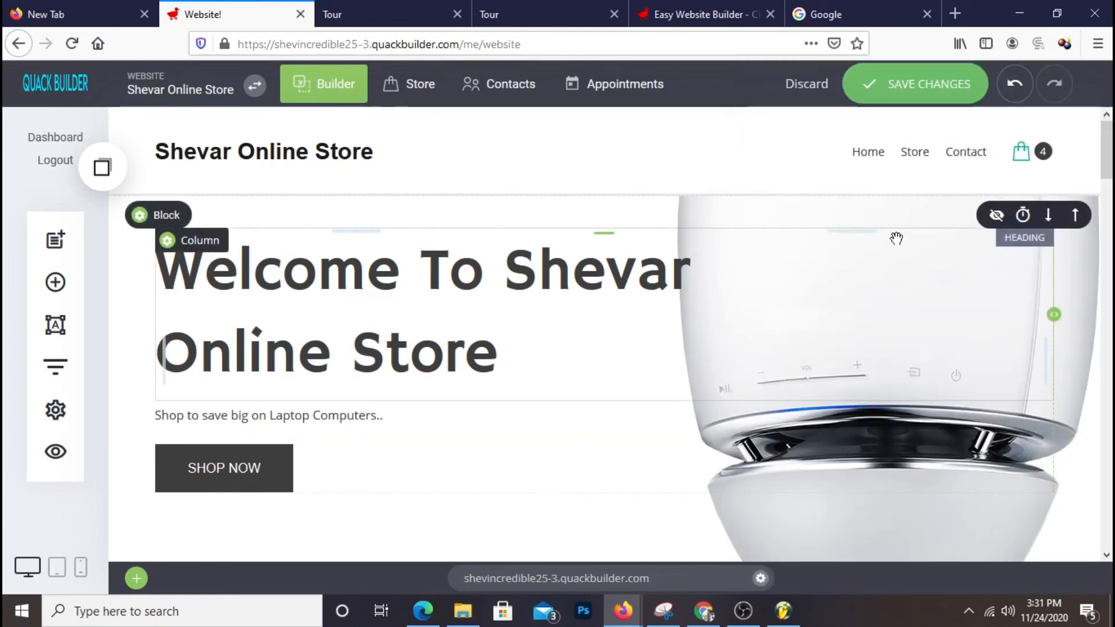
left_click(955, 91)
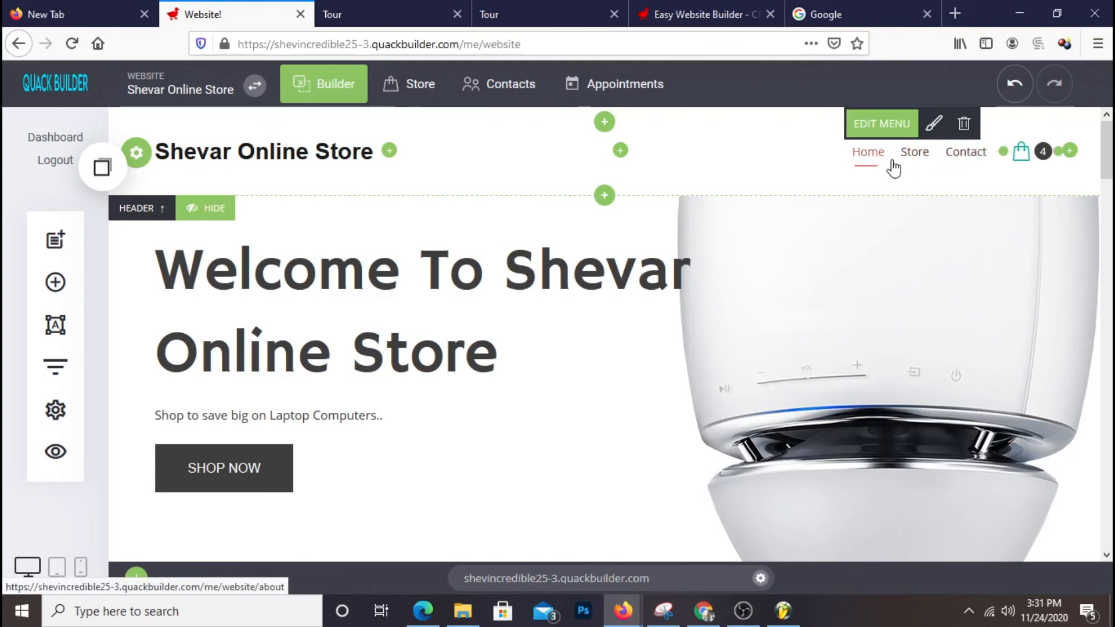
- Add a Search widget to the header between the store name and the menu
left_click(621, 151)
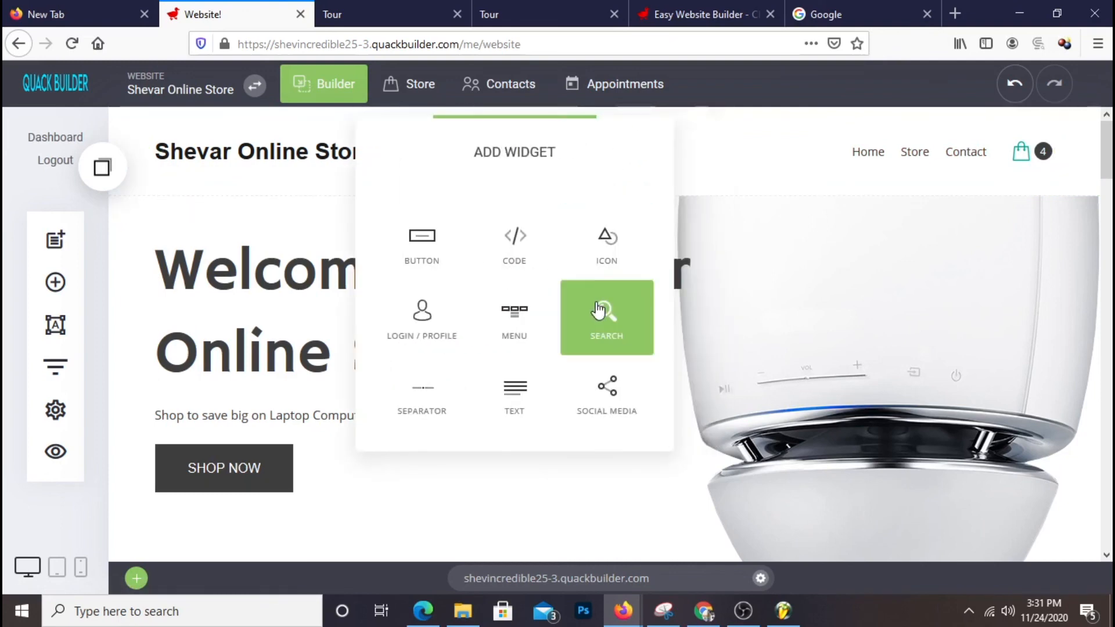
left_click(596, 302)
left_click(704, 208)
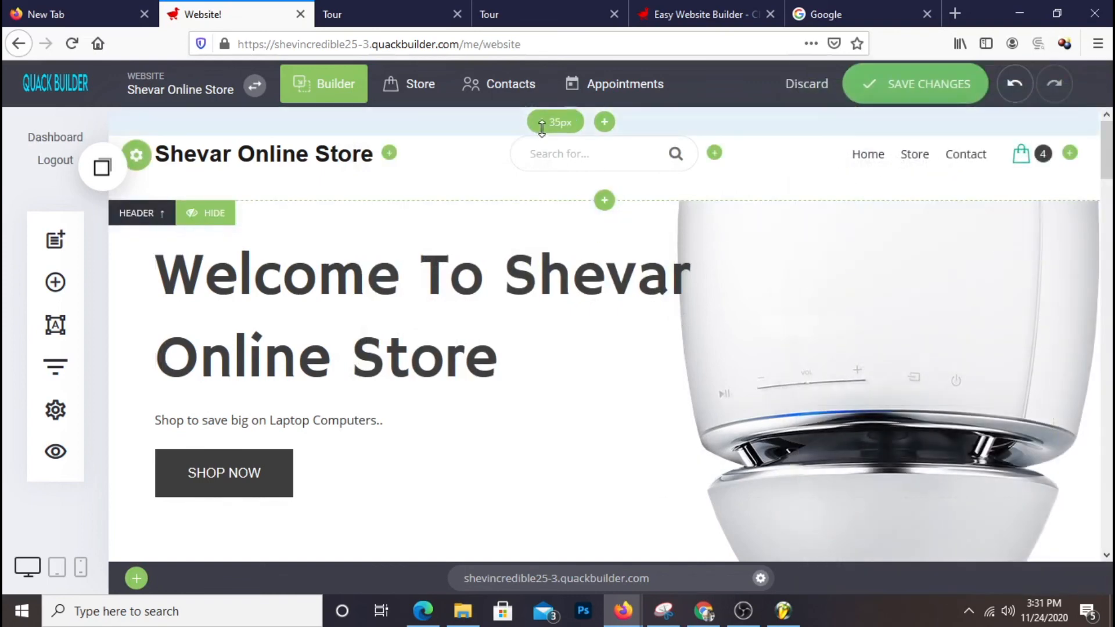
- Keep the search box covering pages, store, blog and portfolio in its settings, and save the website changes
left_click(536, 135)
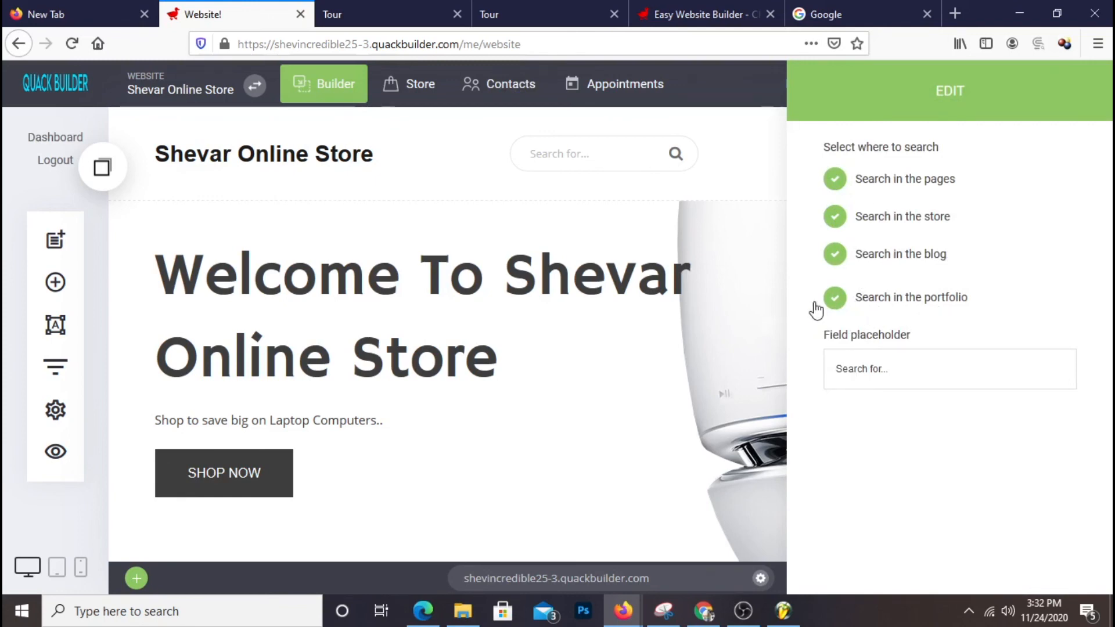
left_click(837, 299)
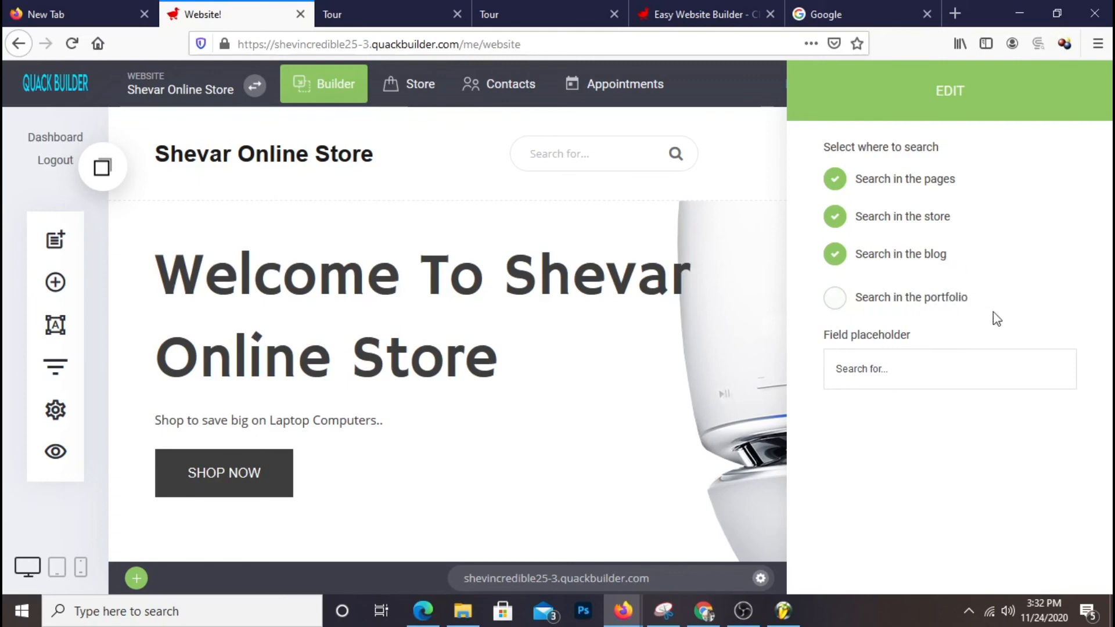
left_click(833, 297)
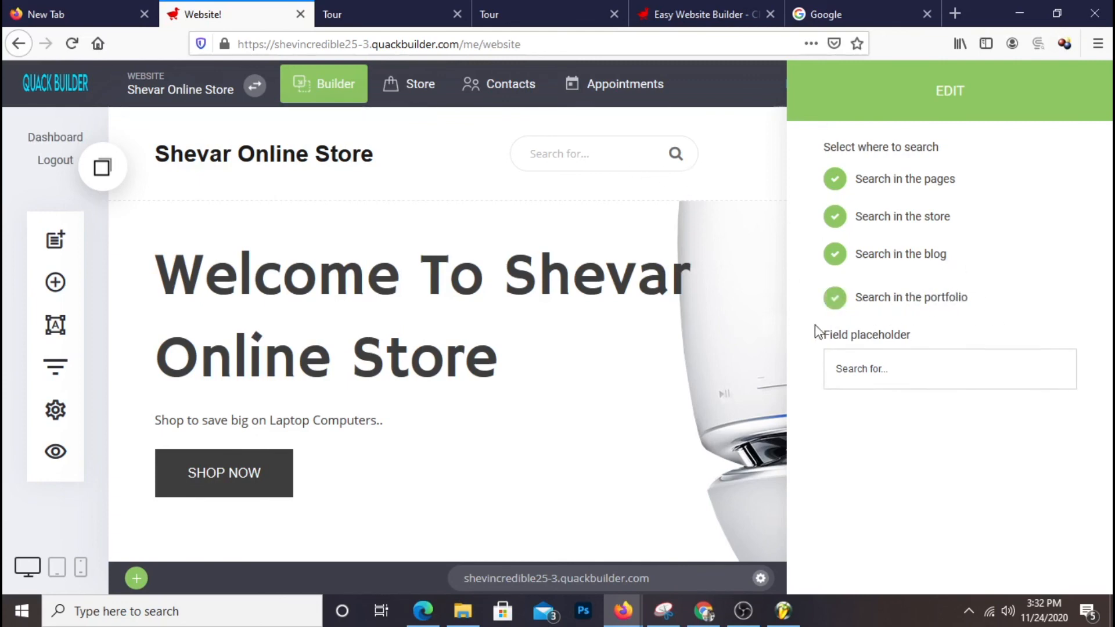
left_click(627, 192)
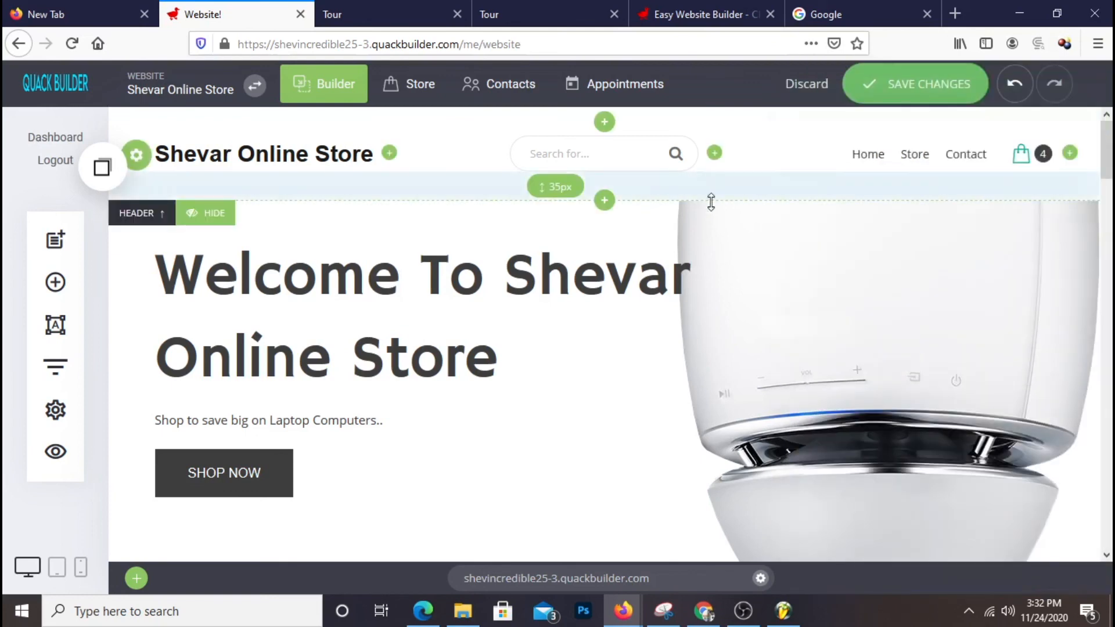
left_click(949, 105)
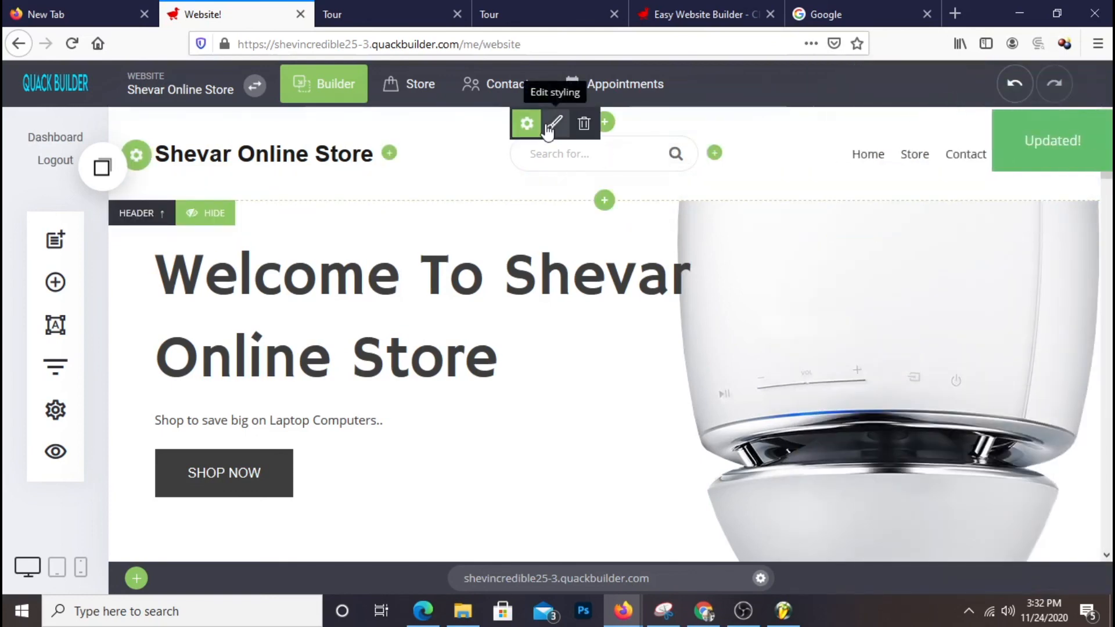
- Style the header search box with a white FFFFFF background and a teal 00A896 border color
left_click(558, 123)
left_click(835, 157)
left_click(886, 207)
left_click_drag(886, 206, 748, 186)
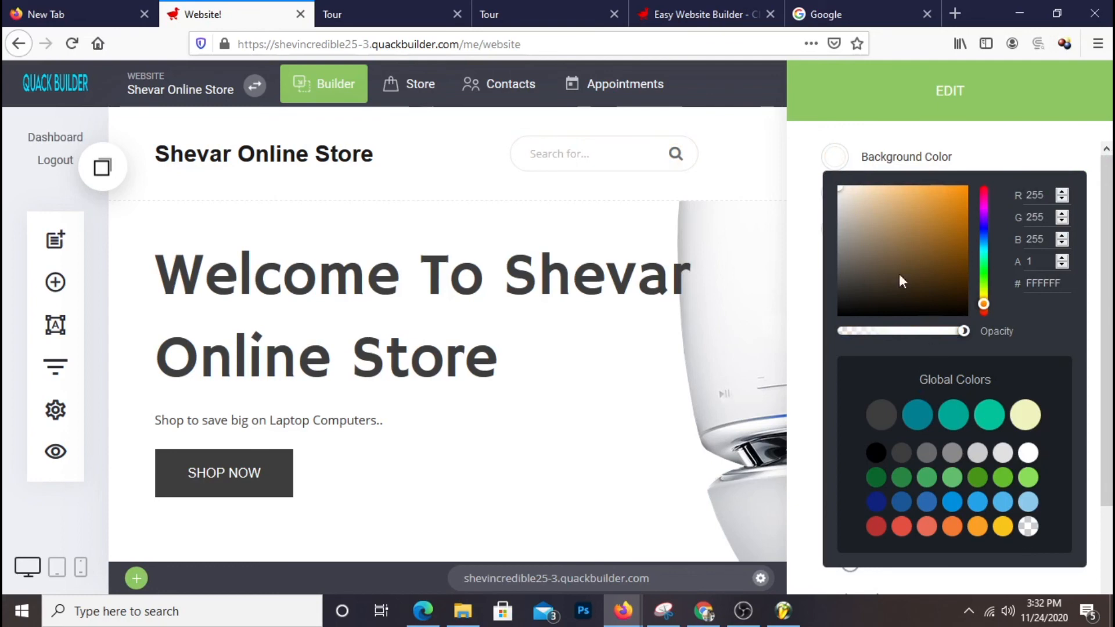
left_click(813, 114)
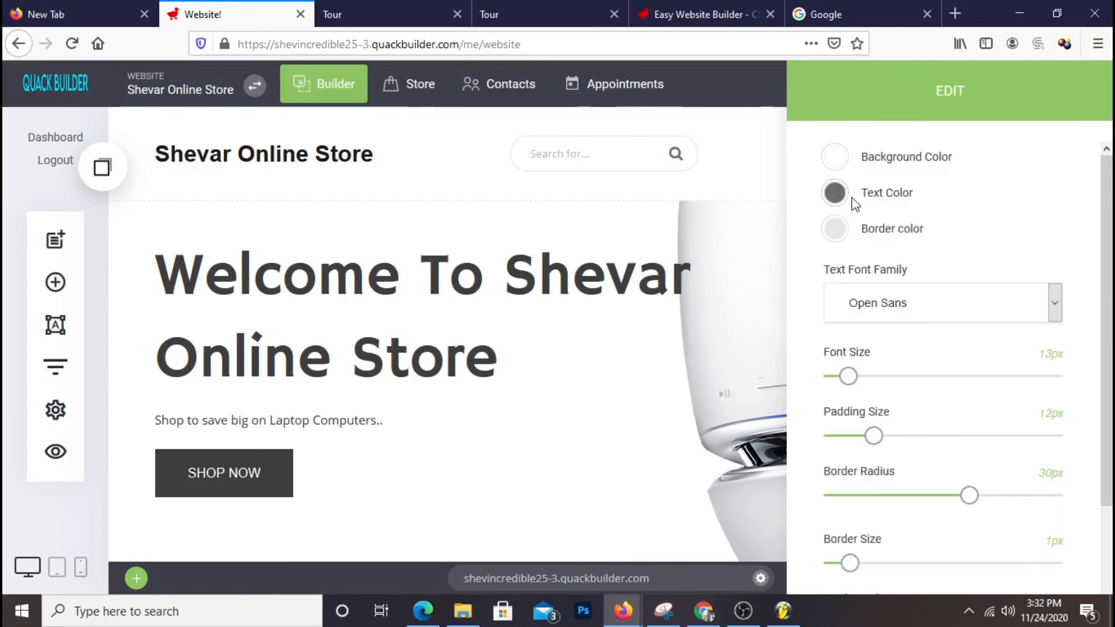
left_click(835, 230)
left_click_drag(871, 222, 953, 224)
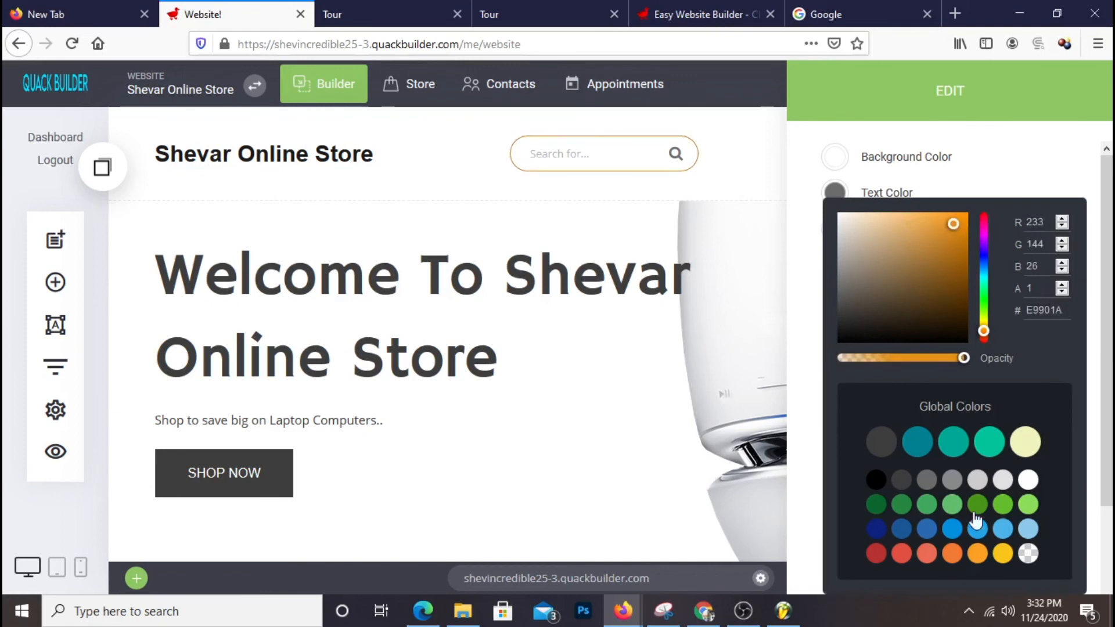
left_click(988, 443)
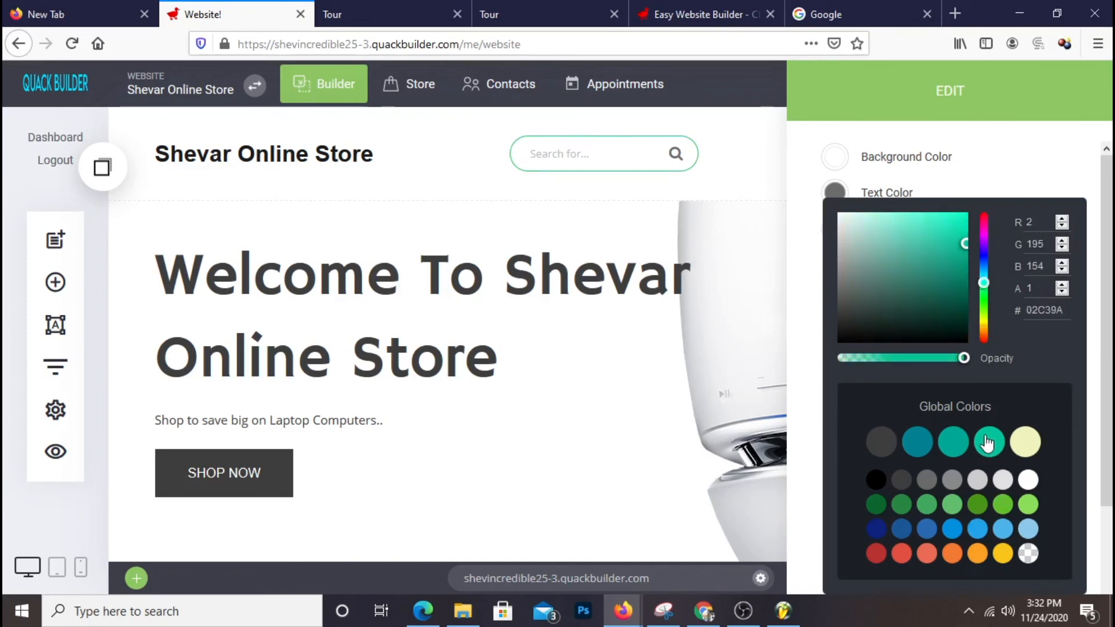
left_click(955, 449)
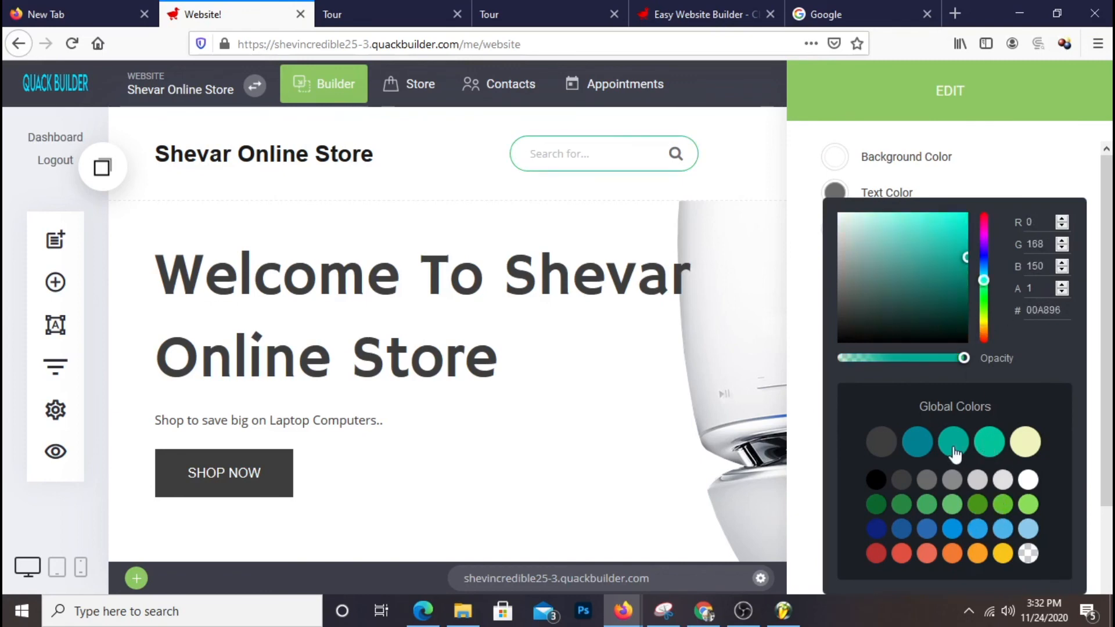
left_click(766, 195)
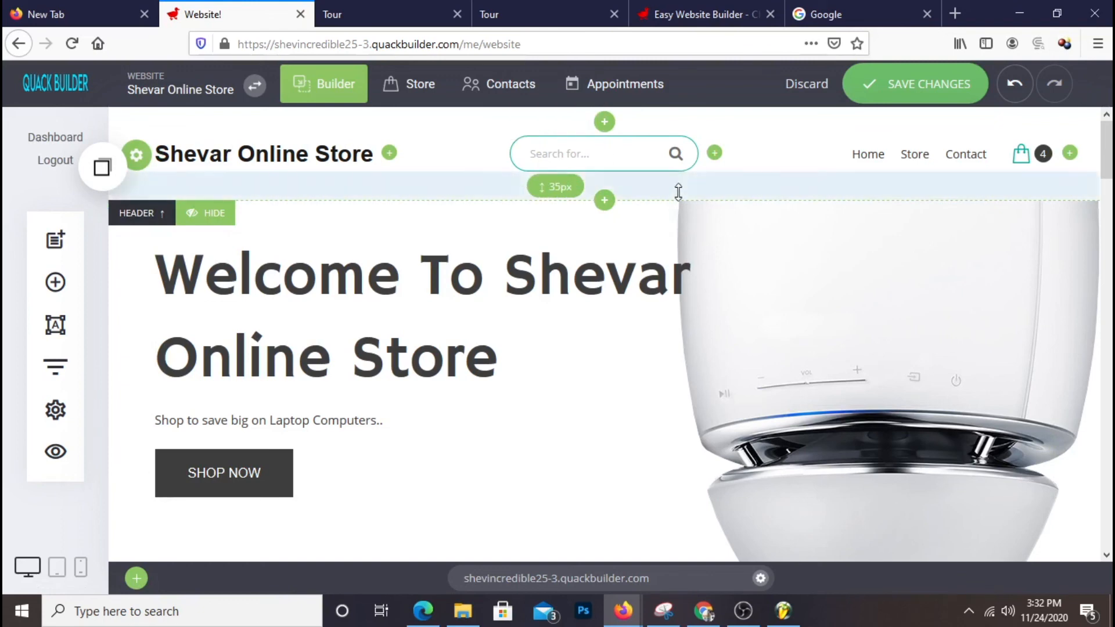
- Set the header search box's font size to 11px and its padding size to 11px
left_click(527, 124)
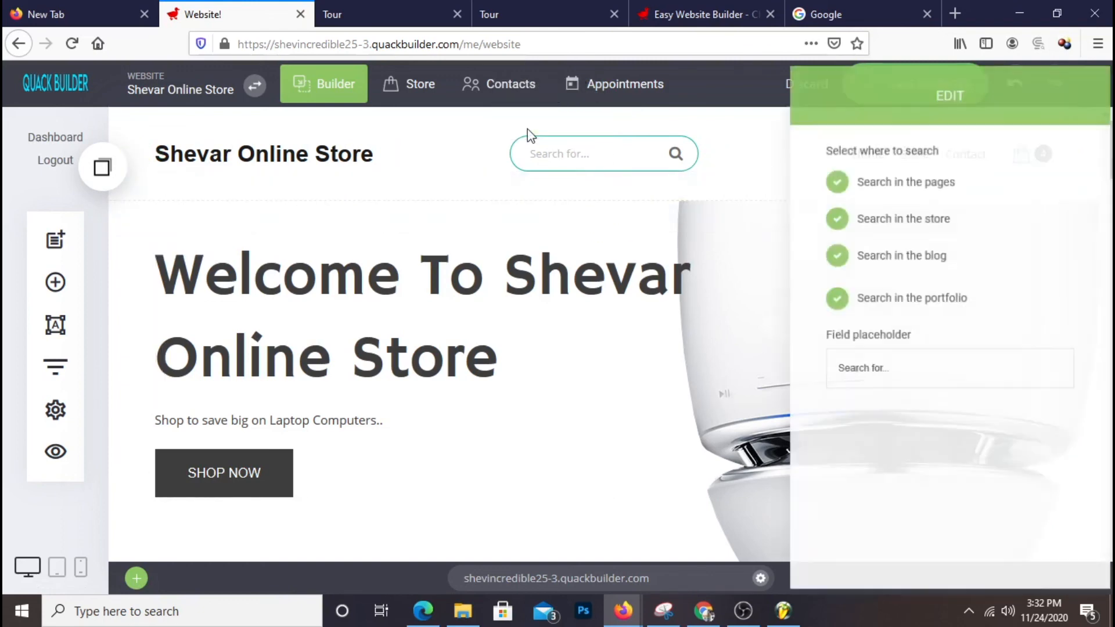
left_click(531, 154)
left_click(554, 125)
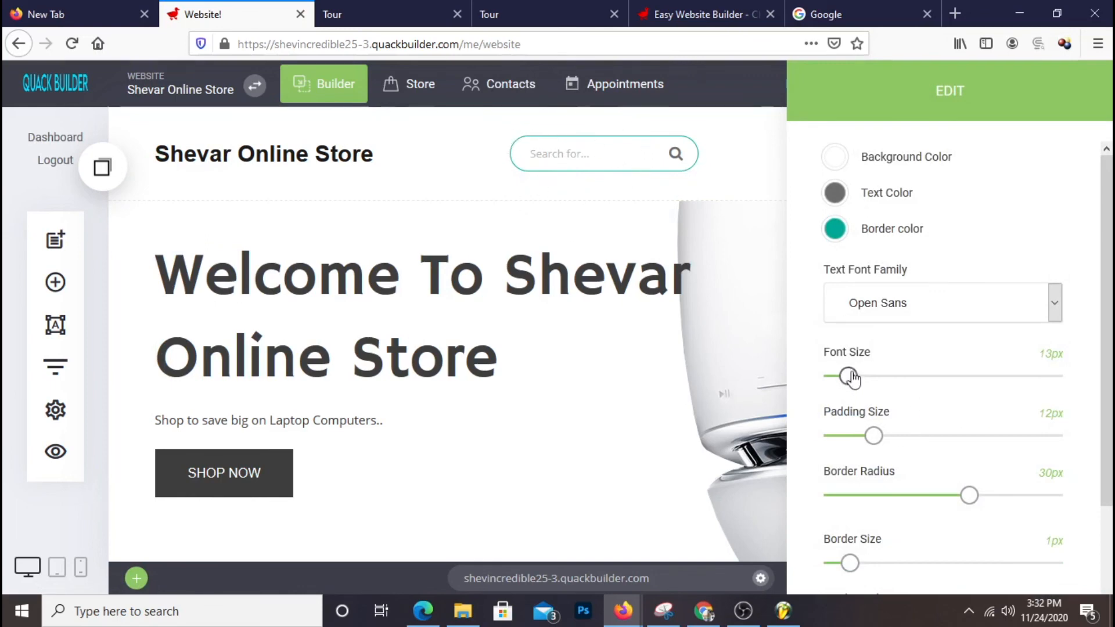
left_click_drag(848, 379, 844, 376)
mouse_move(872, 436)
left_mouse_down()
mouse_move(836, 435)
mouse_move(869, 441)
left_mouse_up()
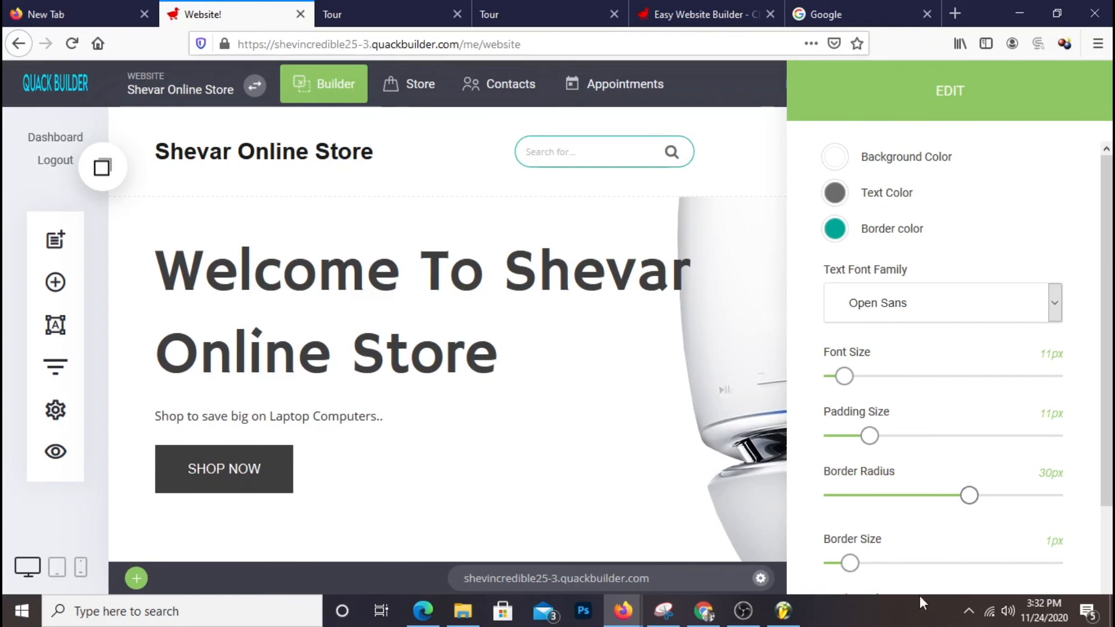
- Set the search box's border radius to 8px with a border size of 1px
mouse_move(849, 563)
left_mouse_down()
mouse_move(827, 563)
mouse_move(871, 567)
mouse_move(850, 564)
left_mouse_up()
left_click_drag(969, 497, 859, 500)
mouse_move(870, 505)
left_mouse_down()
mouse_move(890, 505)
mouse_move(864, 509)
left_mouse_up()
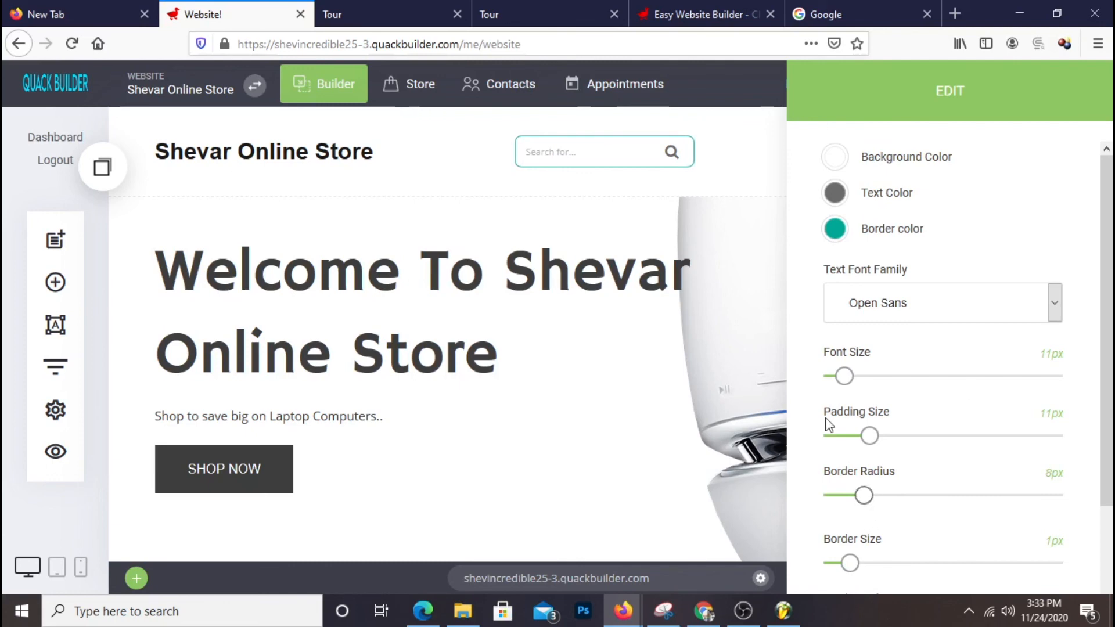
- Finish the header search box's style settings with the border shown on all sides, and save the website changes
scroll(948, 372, "down", 2)
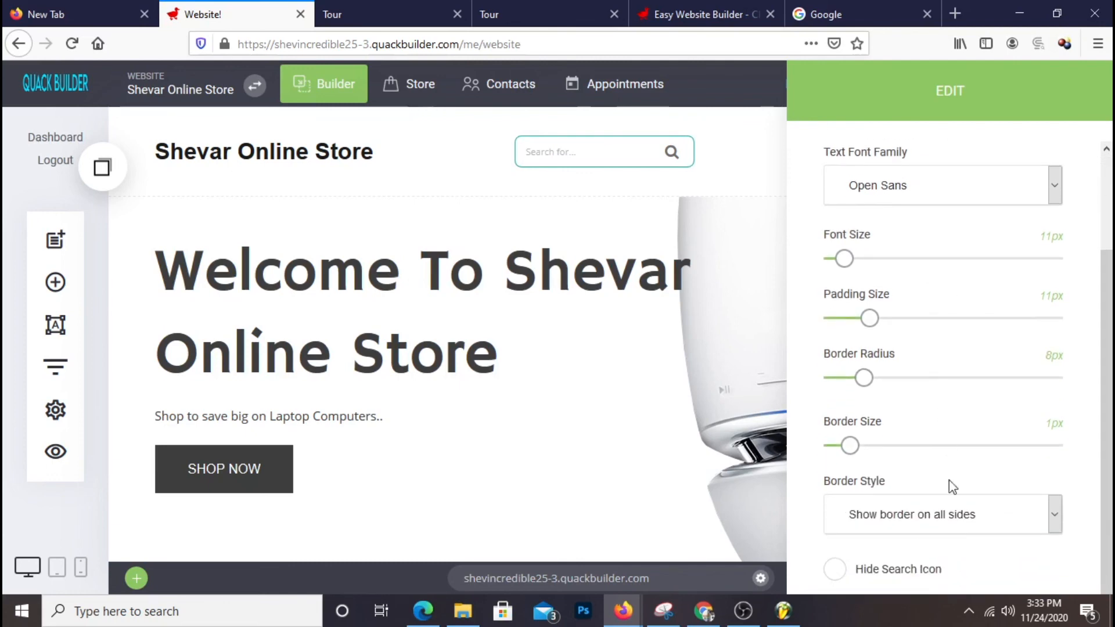
left_click(694, 216)
left_click(906, 93)
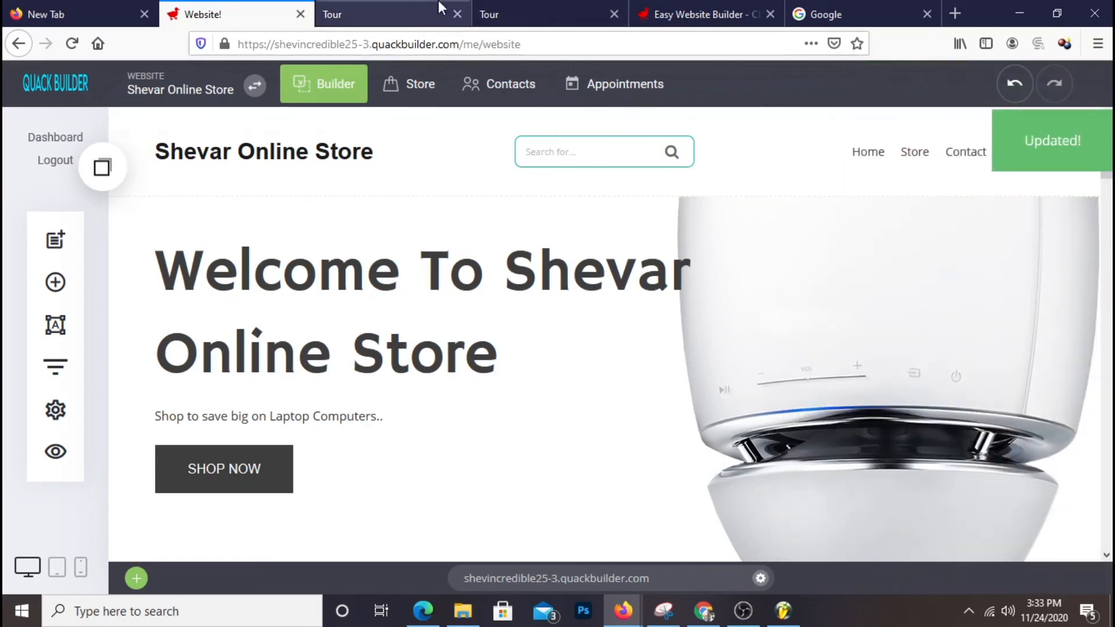
- Refresh the store's site preview and check the header's search box and menu together with the first product sections
left_click(390, 19)
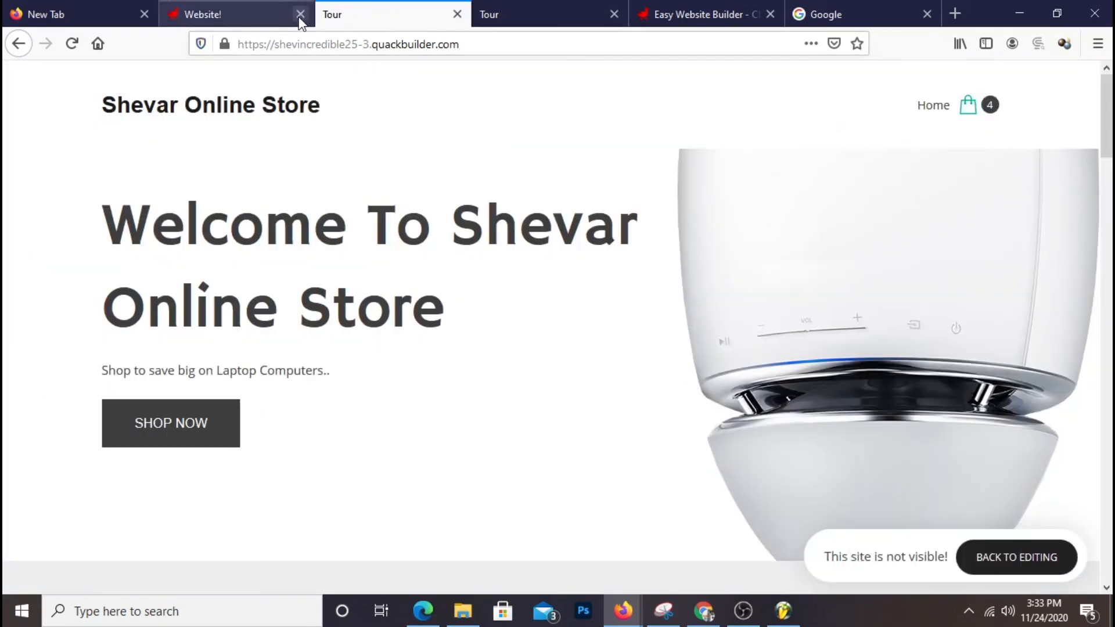
left_click(224, 116)
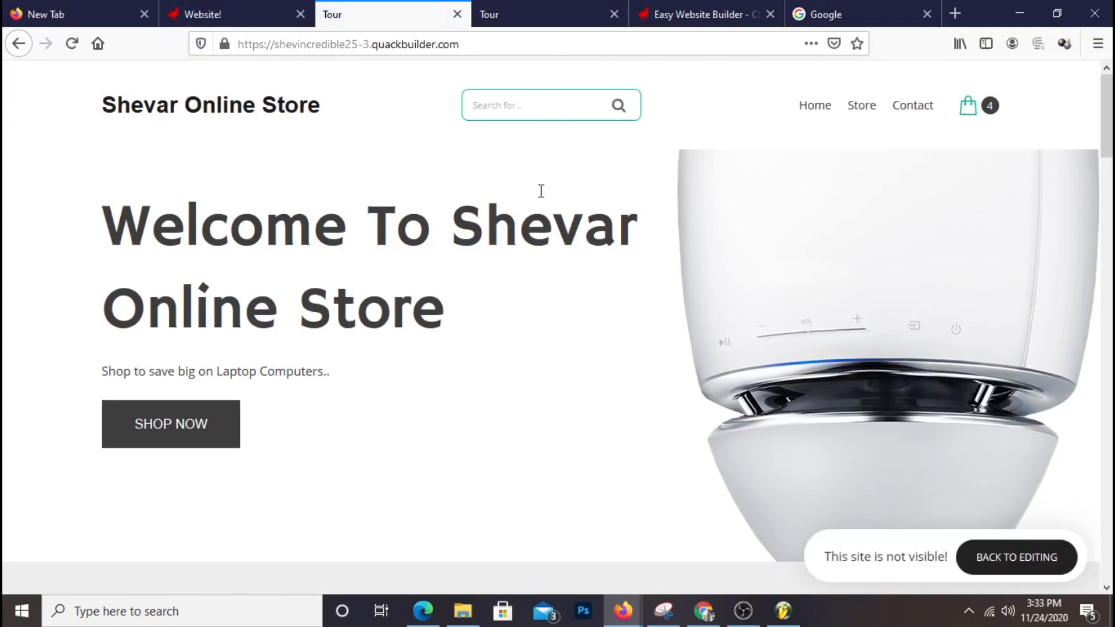
scroll(693, 440, "down", 10)
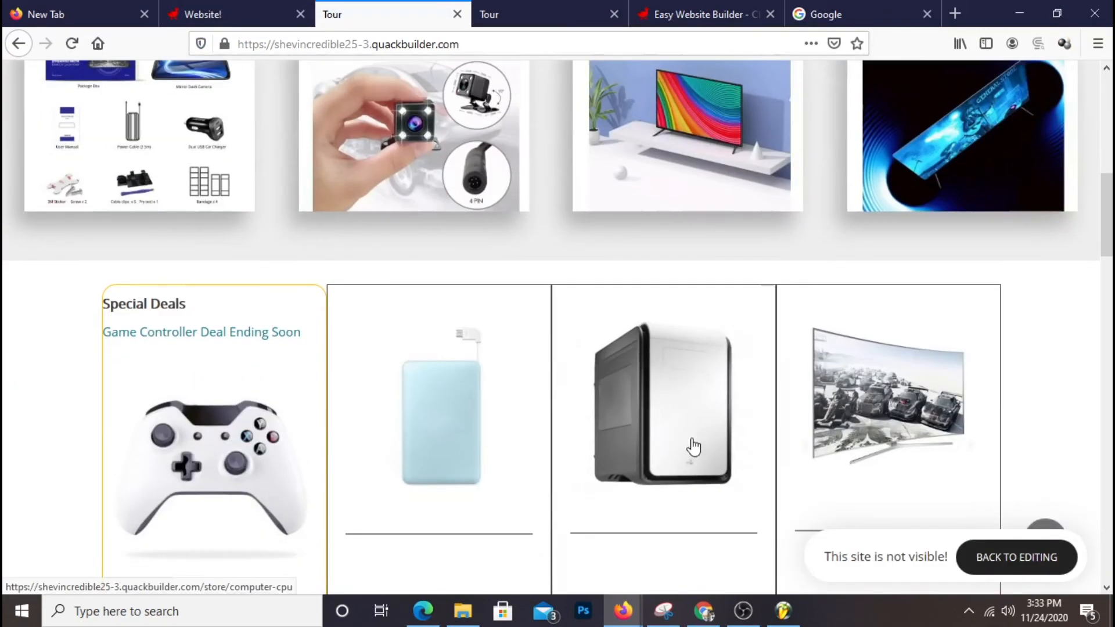
scroll(690, 440, "up", 8)
scroll(690, 440, "up", 1)
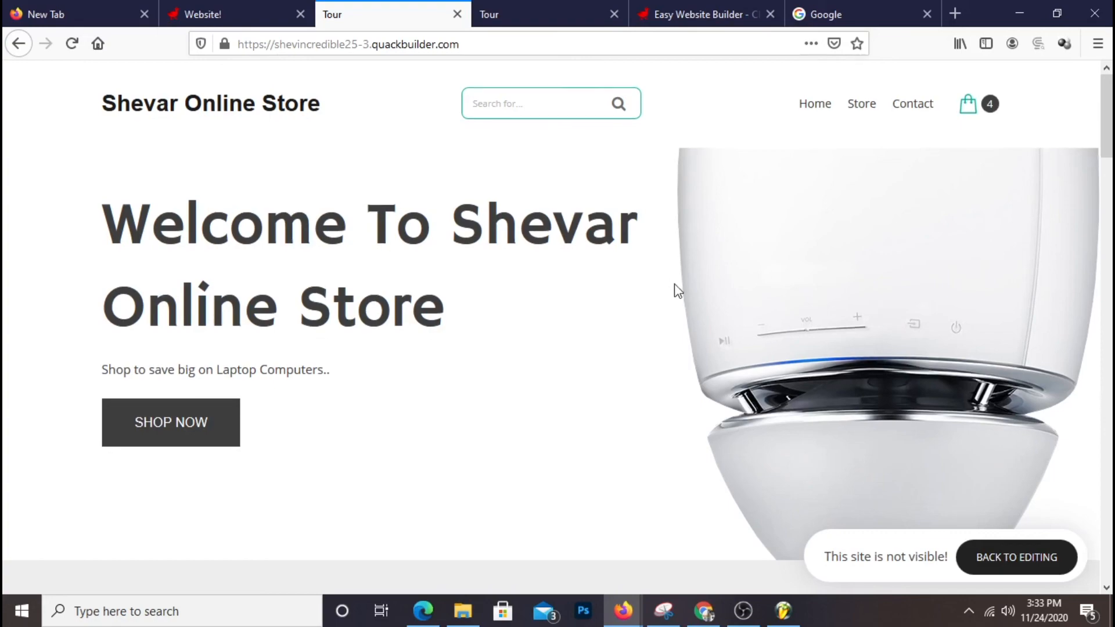
- Examine the previewed home page from the special deals through the tablet banner and product grid to the sign-up form and footer
scroll(675, 290, "down", 5)
scroll(675, 291, "down", 6)
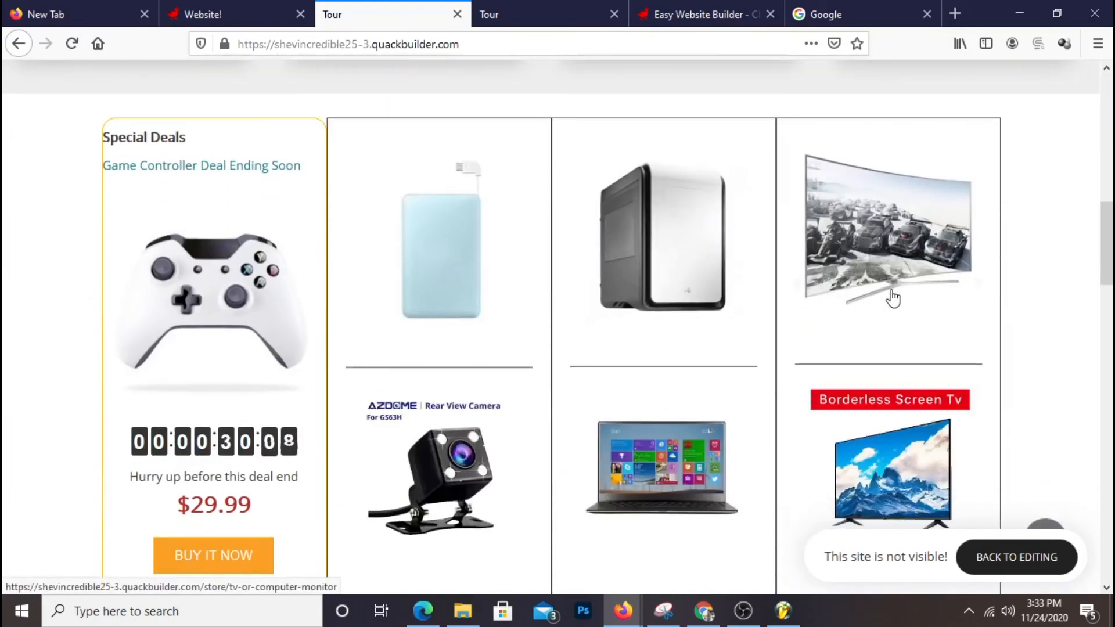
scroll(883, 298, "down", 5)
scroll(759, 333, "down", 5)
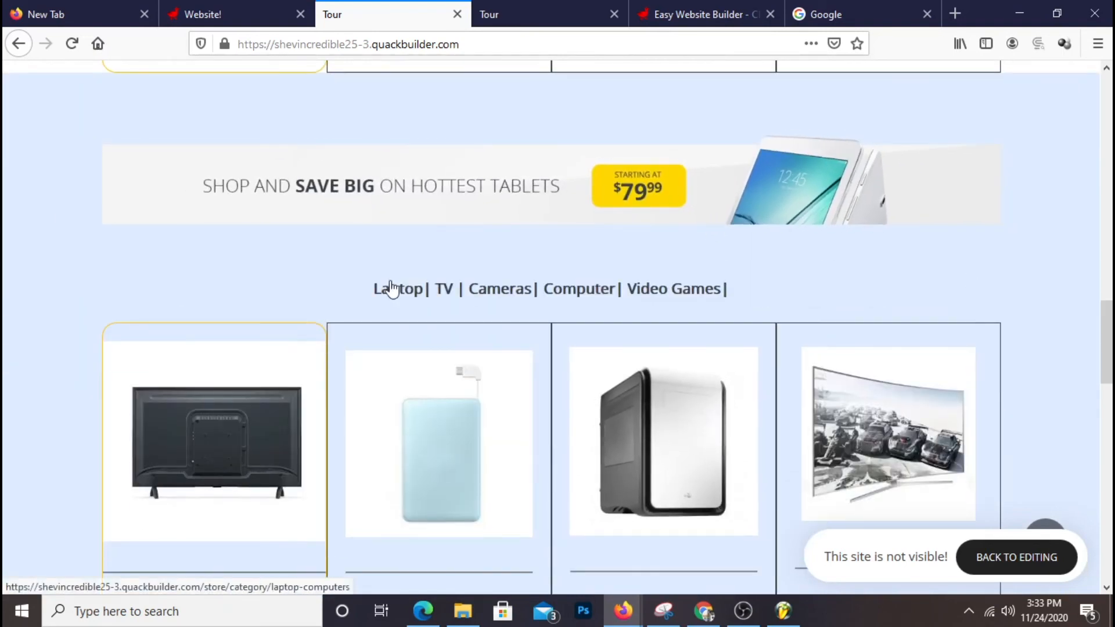
scroll(750, 304, "down", 5)
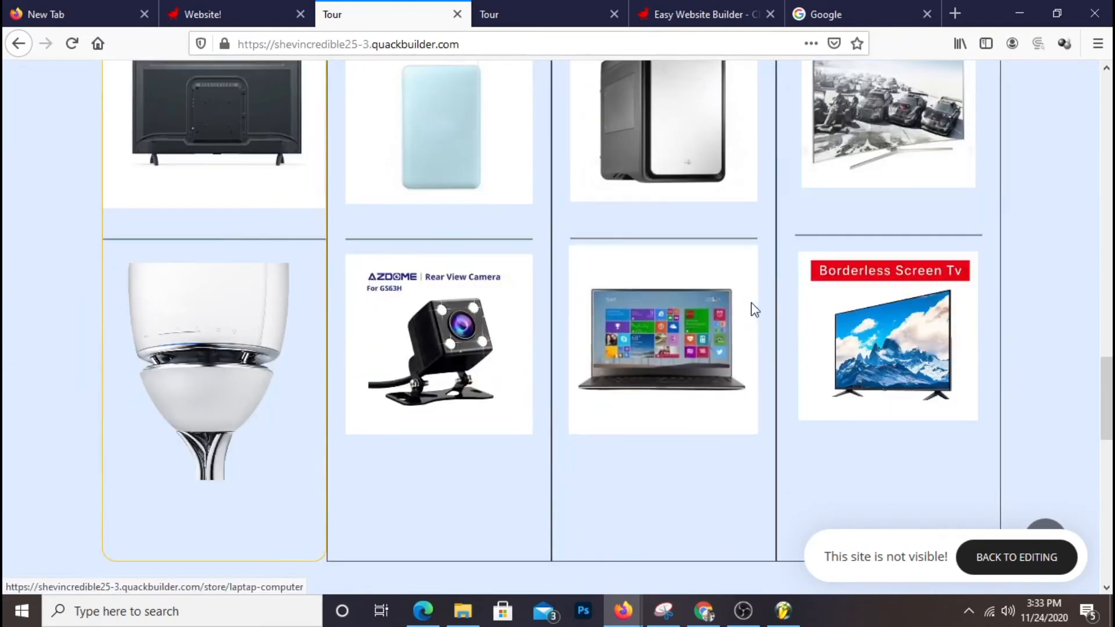
scroll(642, 341, "down", 5)
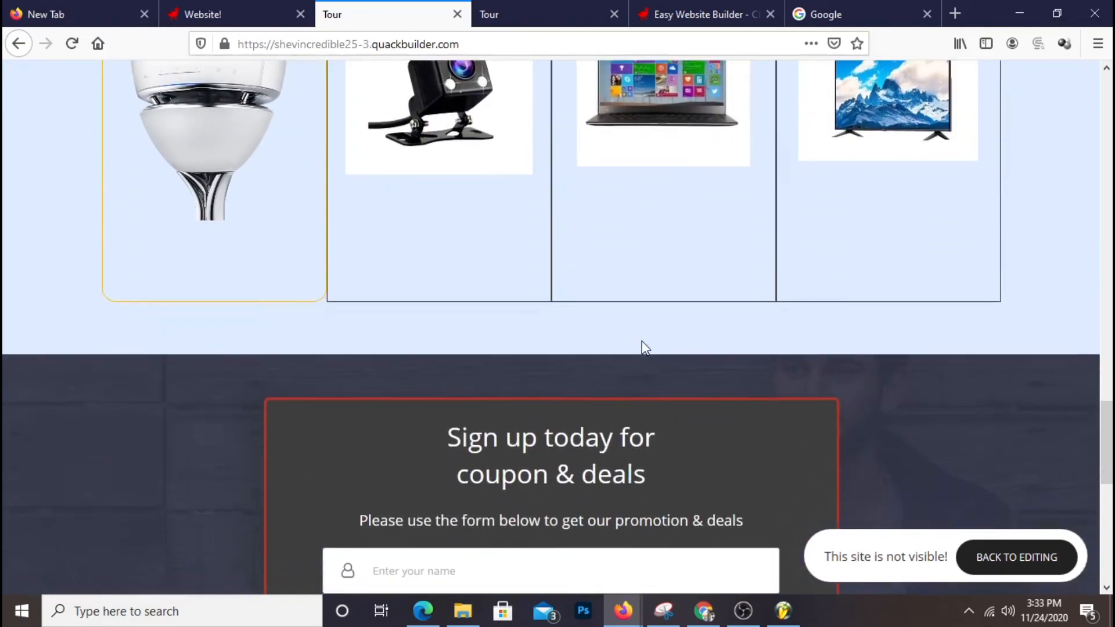
scroll(642, 342, "down", 10)
scroll(680, 339, "up", 11)
scroll(680, 345, "up", 15)
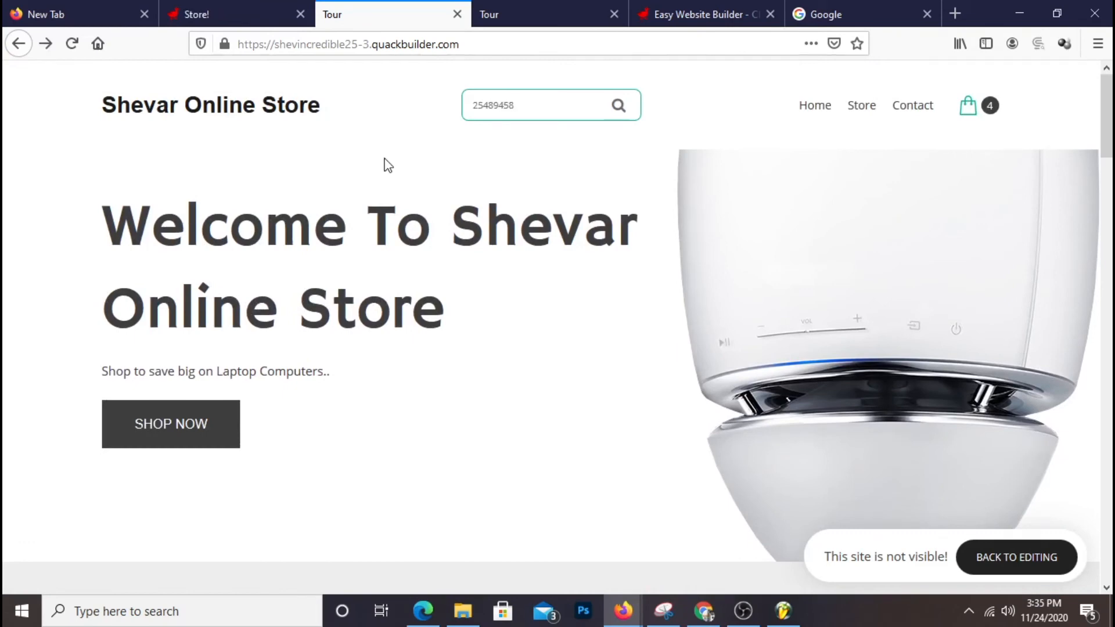
- Review the complete home page preview once more, from the welcome banner to the Shevar Online Store footer and back
scroll(473, 194, "down", 2)
scroll(473, 194, "up", 2)
scroll(616, 219, "down", 12)
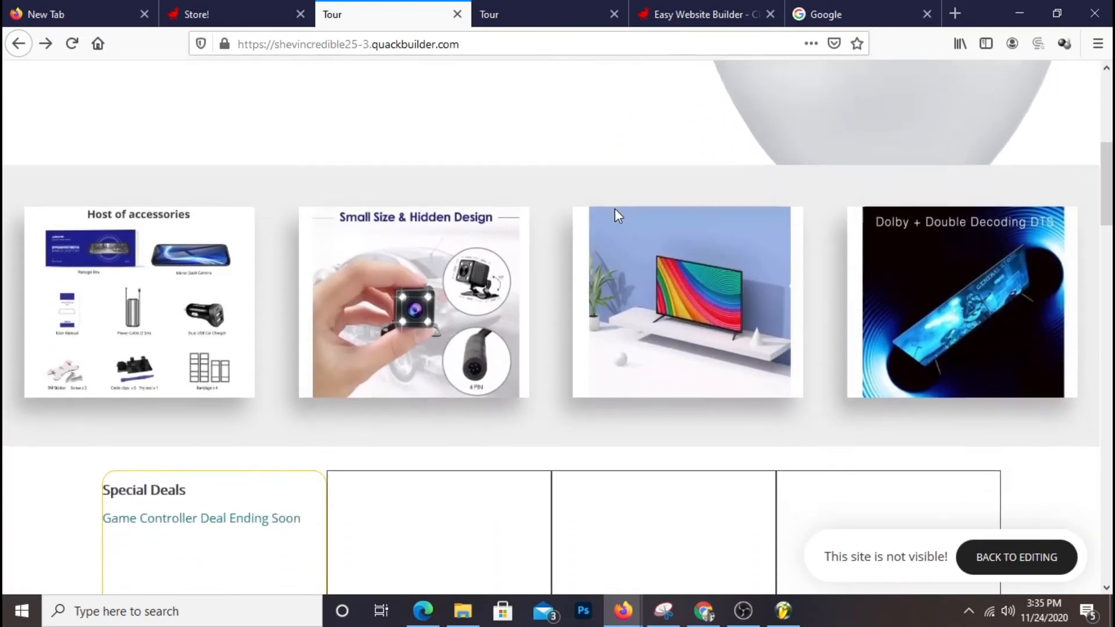
scroll(618, 216, "down", 10)
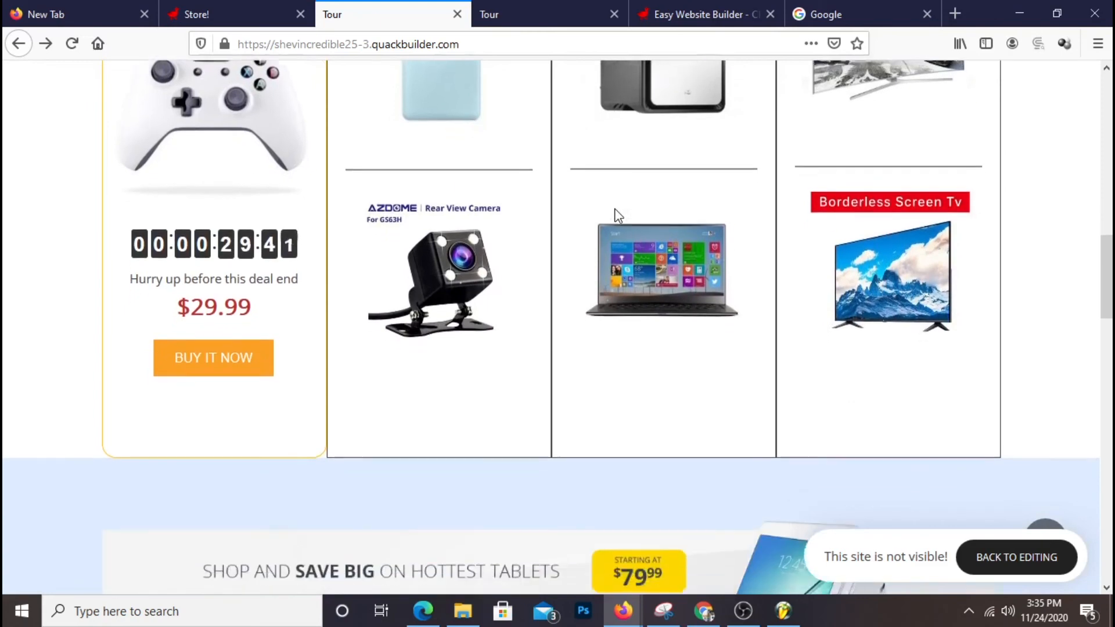
scroll(617, 216, "down", 11)
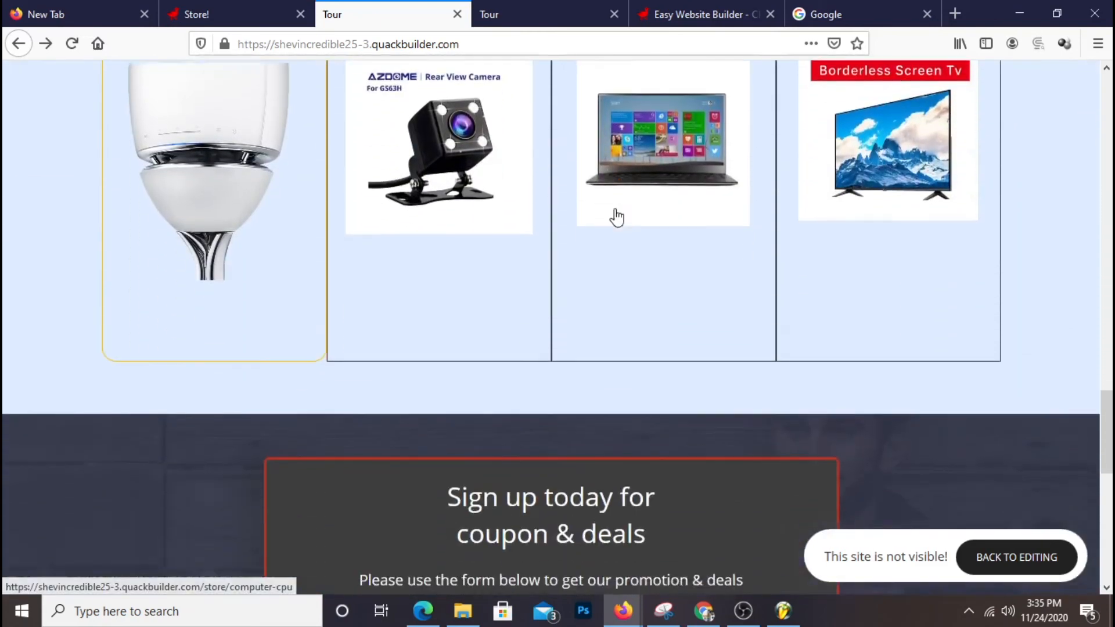
scroll(618, 216, "down", 8)
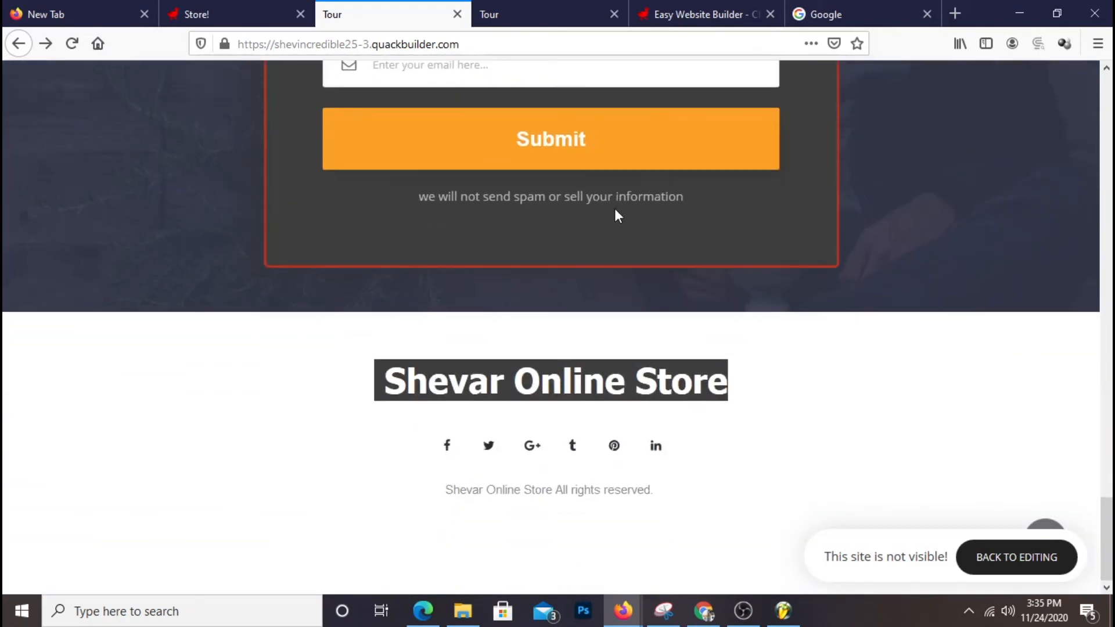
scroll(617, 216, "up", 15)
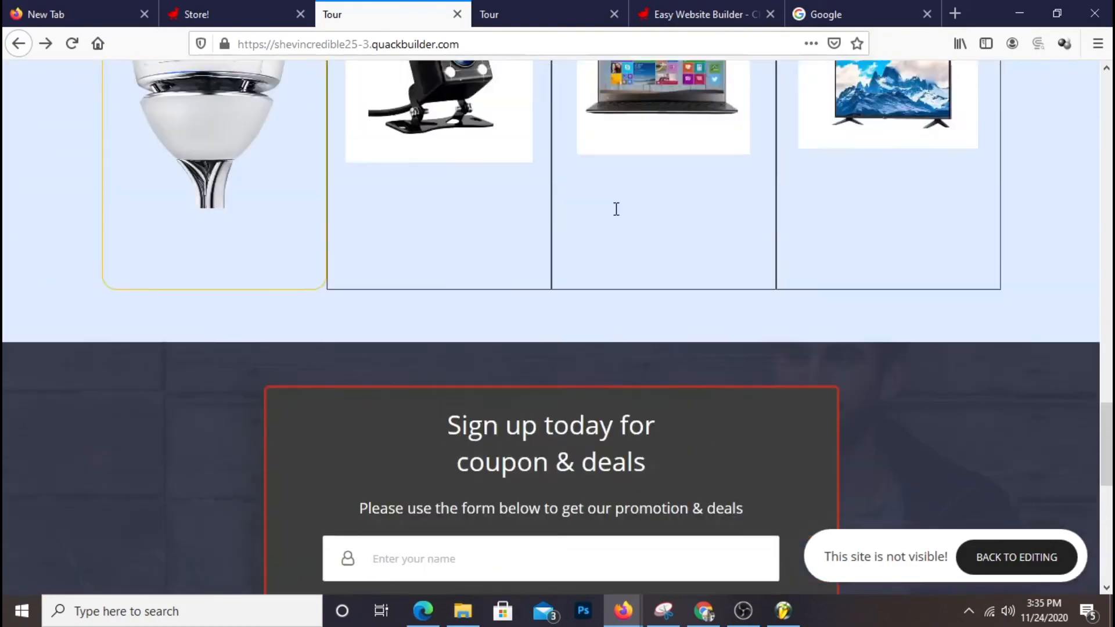
scroll(618, 216, "up", 12)
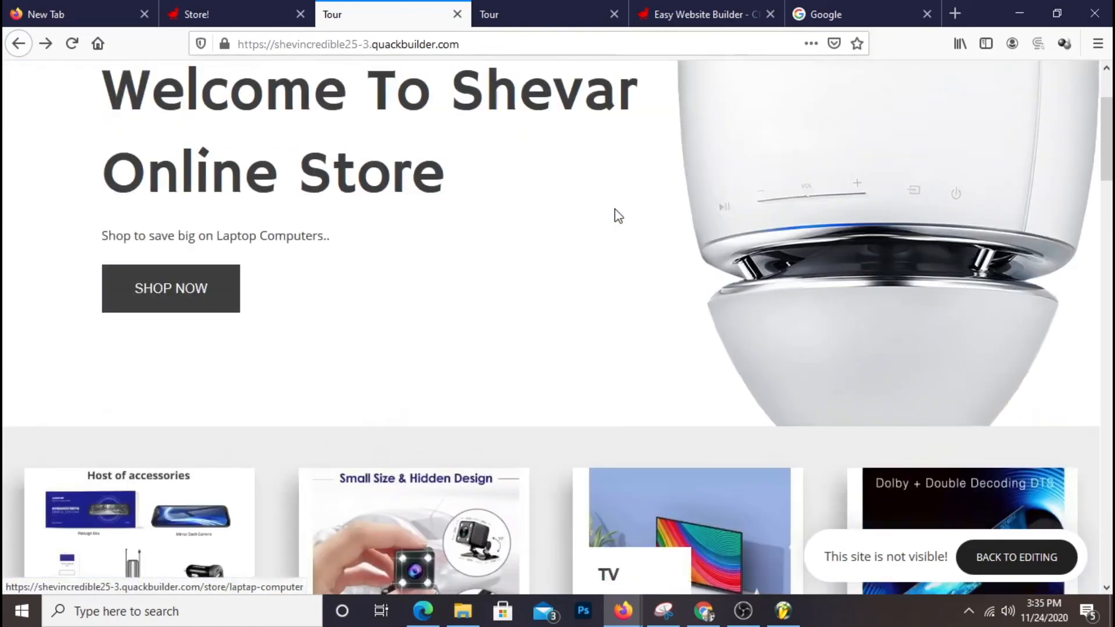